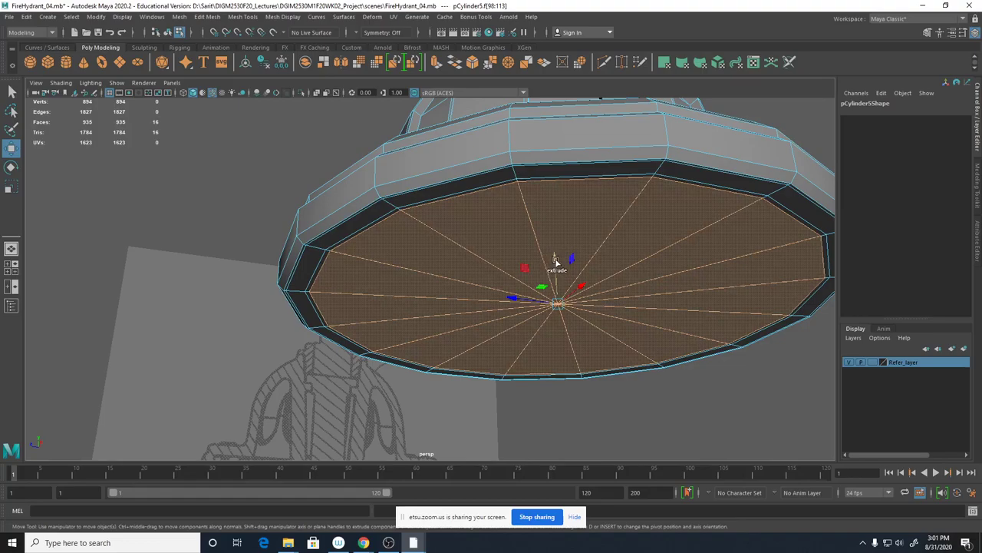
Extrude the bonnet's selected underside faces upward to form a shallow recess, and return to object mode with the mesh deselected.
shift+drag(556, 261, 559, 245)
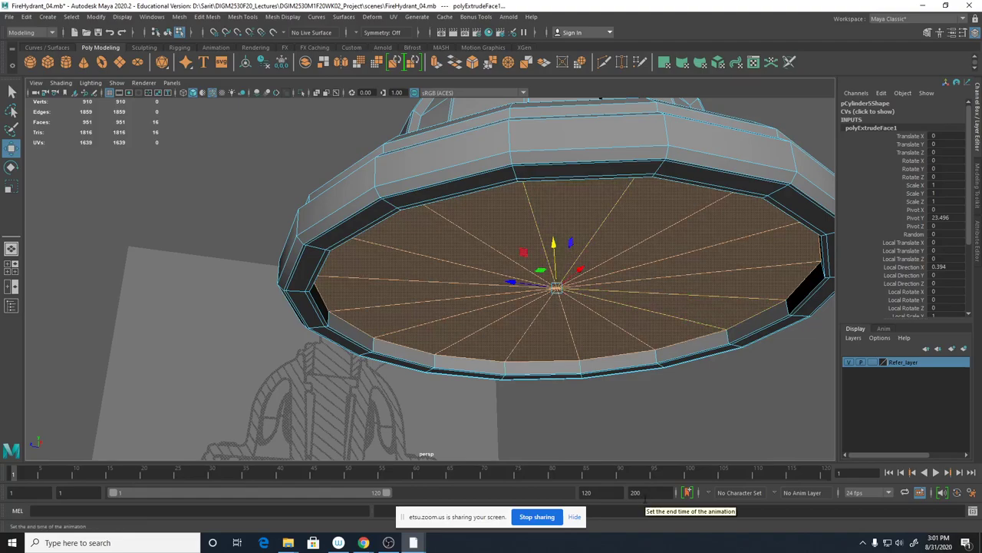
click(737, 407)
right_drag(654, 289, 709, 241)
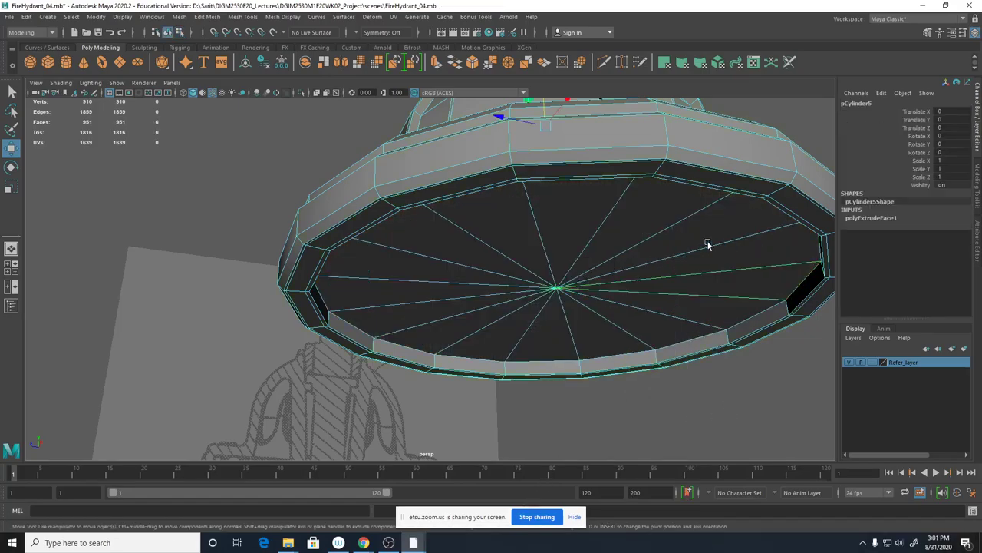
click(735, 389)
alt+drag(741, 393, 627, 396)
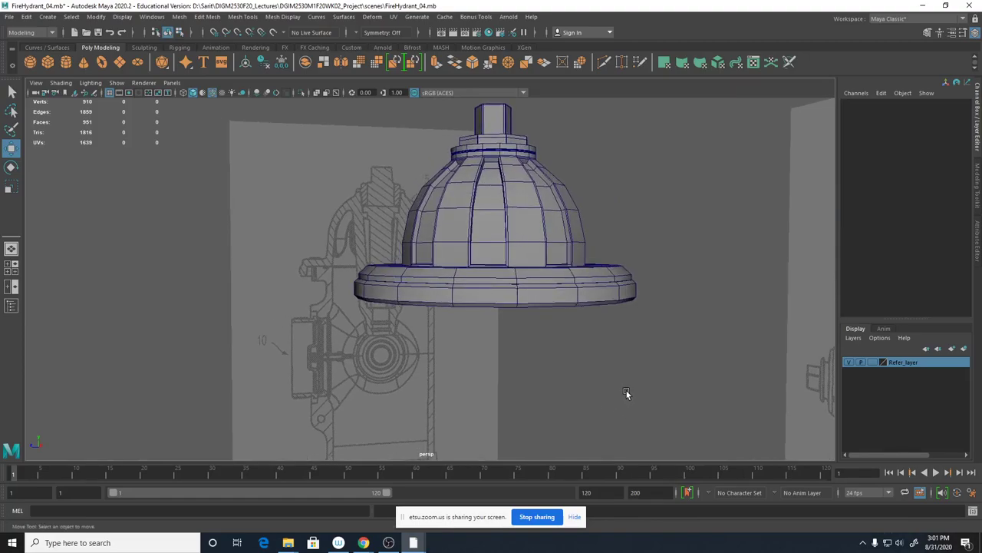
Preview the bonnet smoothed, examine the recess edges from below, and restore the unsmoothed display.
click(566, 277)
key(3)
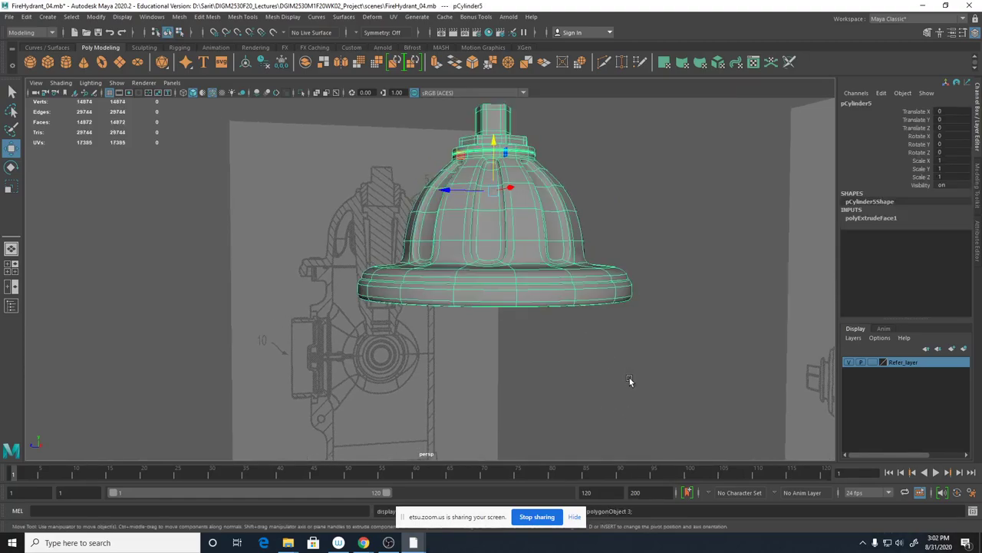
alt+drag(622, 376, 621, 318)
scroll(700, 377, up, 3)
alt+drag(700, 376, 616, 419)
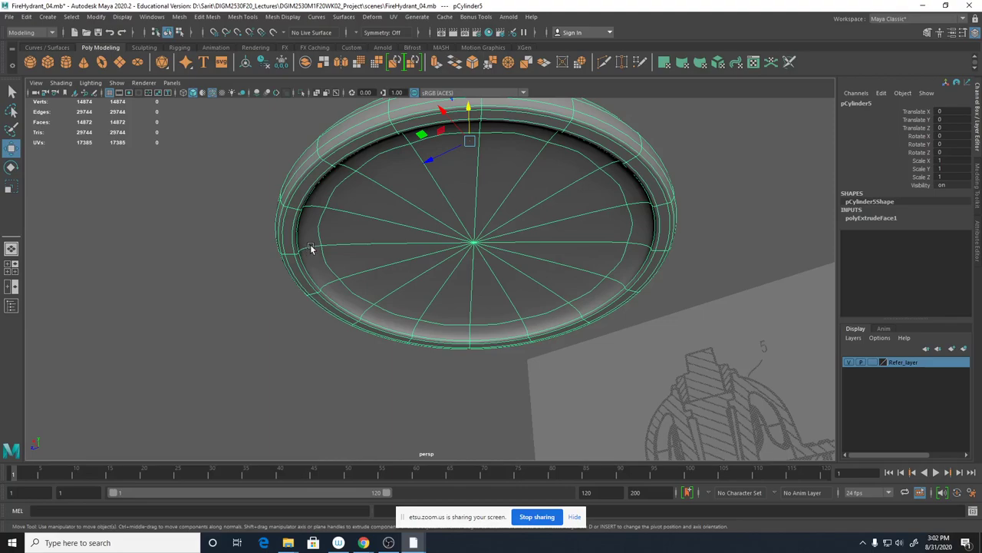
key(1)
Use Multi-Cut to insert an edge loop around the recess's inner wall close to its ceiling, and check it in smooth preview.
alt+right_drag(320, 281, 493, 313)
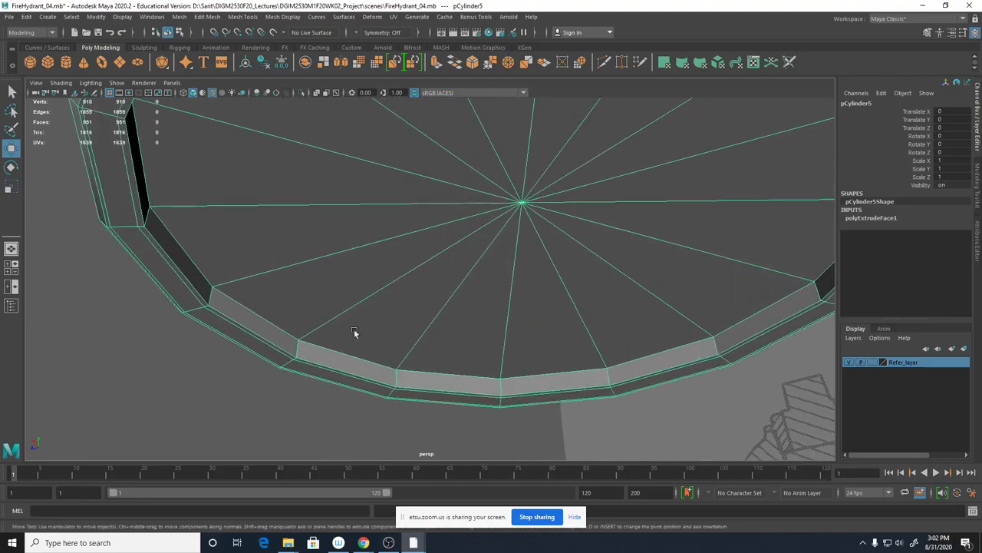
shift+right_click(199, 259)
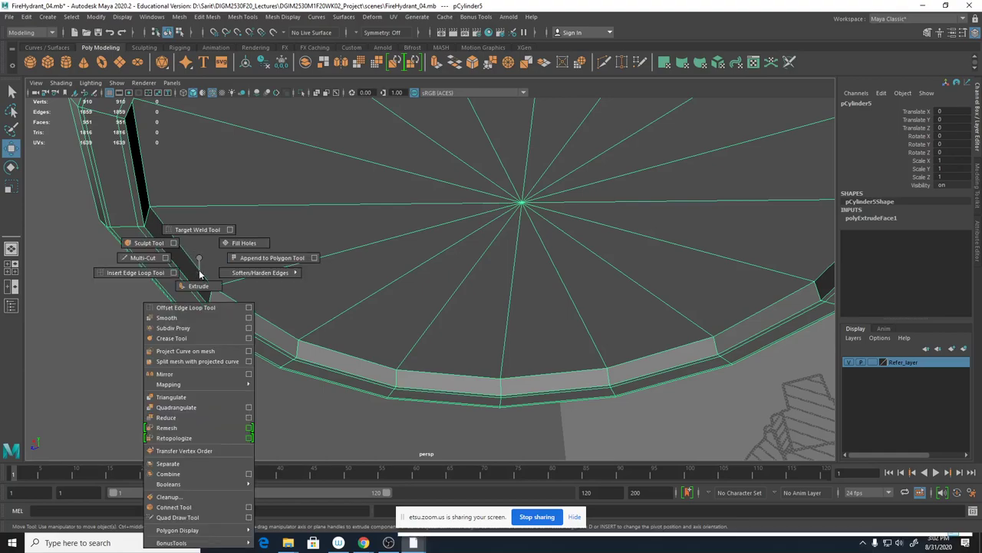
click(145, 259)
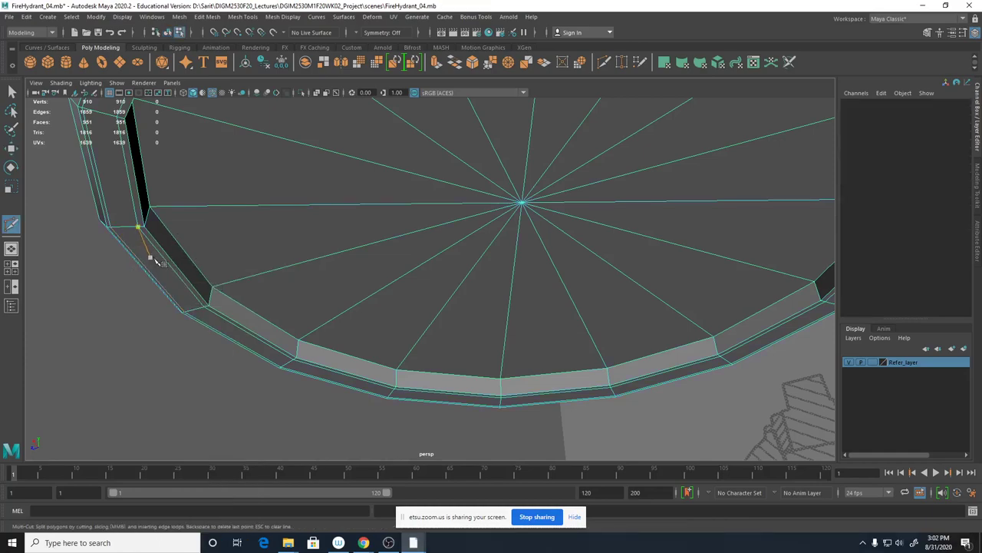
ctrl+click(212, 292)
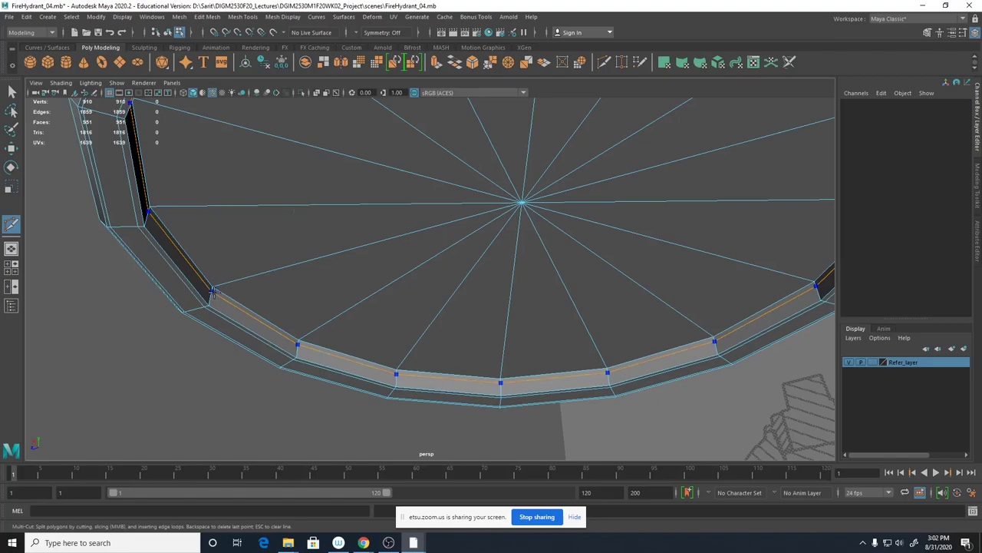
ctrl+click(214, 291)
scroll(392, 450, down, 3)
alt+drag(408, 414, 272, 405)
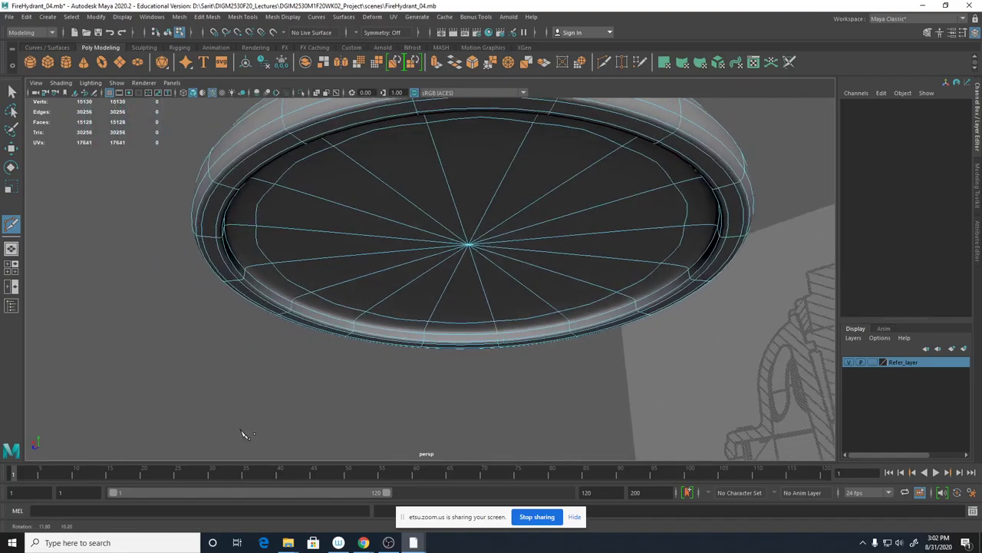
key(1)
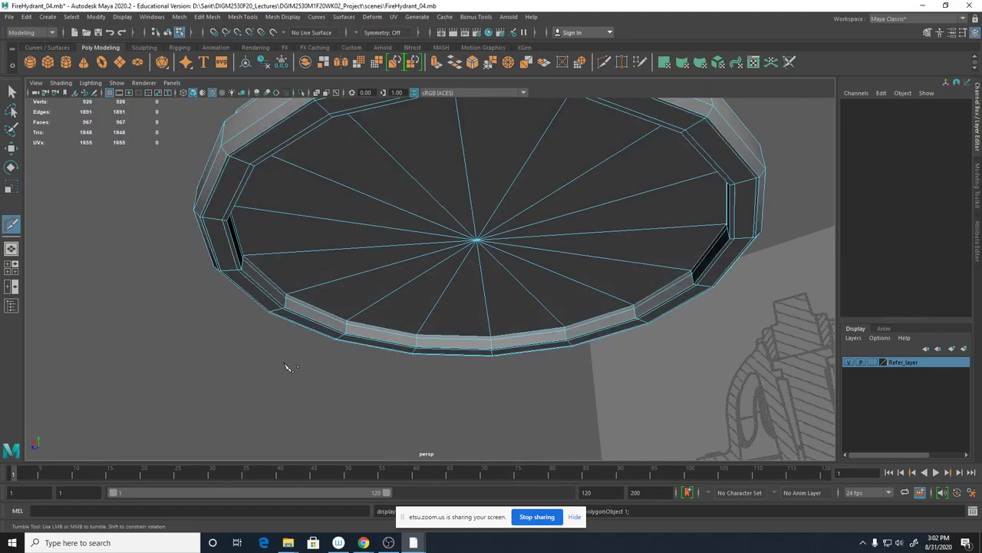
alt+right_drag(287, 367, 472, 361)
mouse_move(366, 366)
alt+mouse_down()
mouse_move(377, 330)
mouse_move(355, 347)
mouse_move(362, 355)
alt+mouse_up()
click(114, 241)
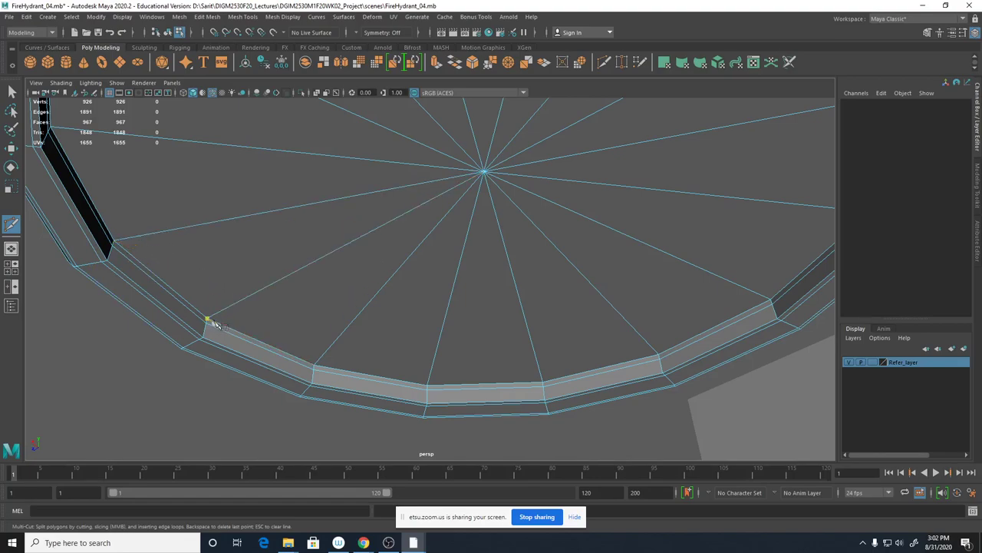
click(313, 365)
alt+right_drag(307, 326, 292, 300)
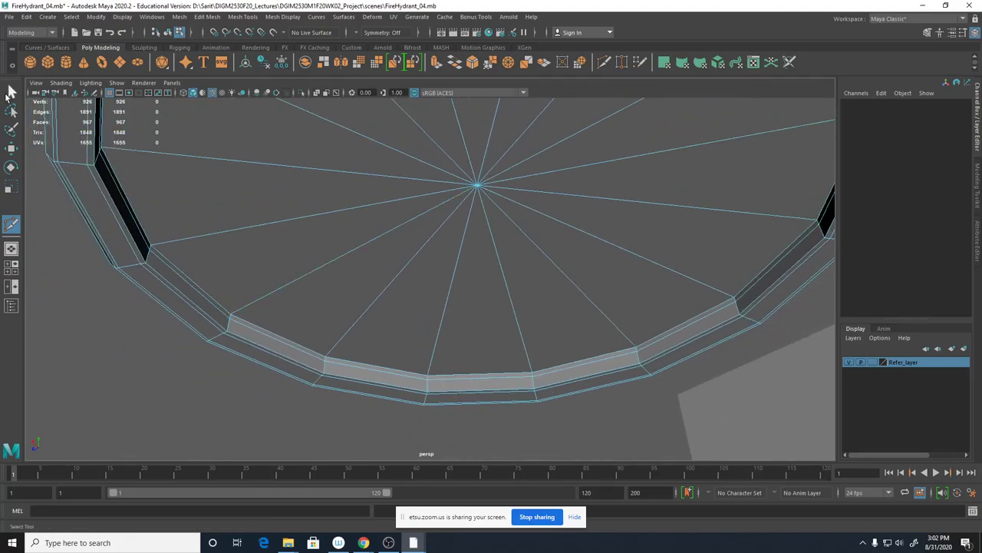
click(11, 92)
alt+drag(460, 263, 382, 338)
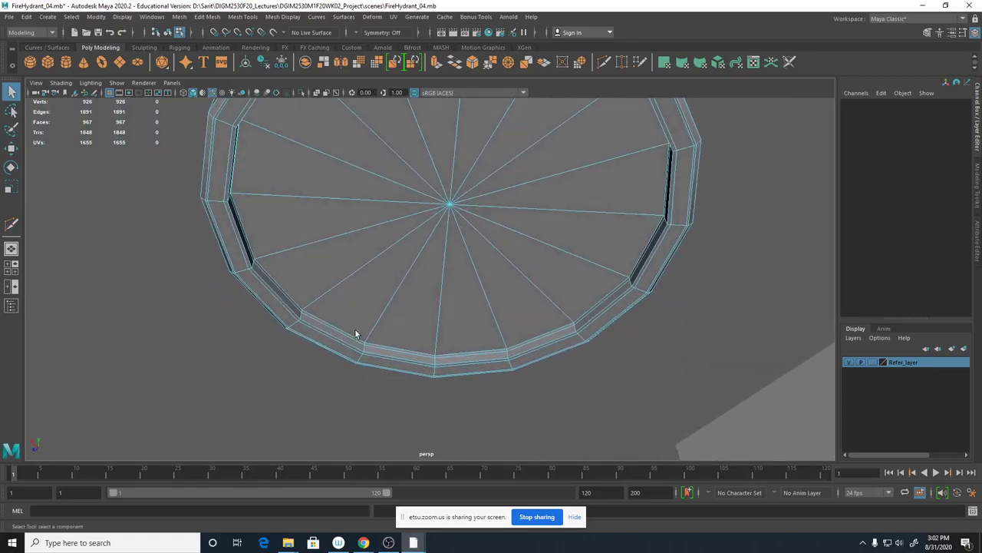
click(10, 128)
click(432, 194)
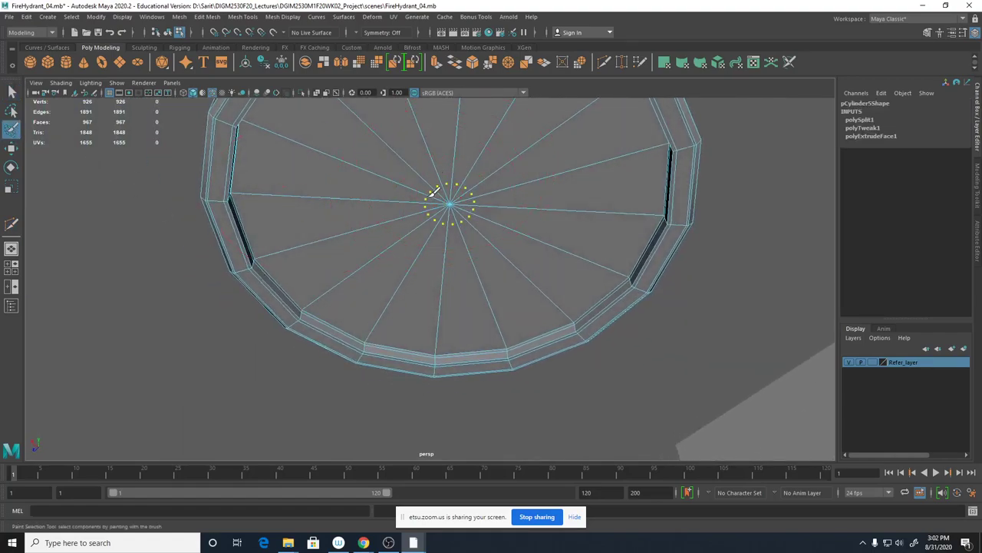
right_click(455, 193)
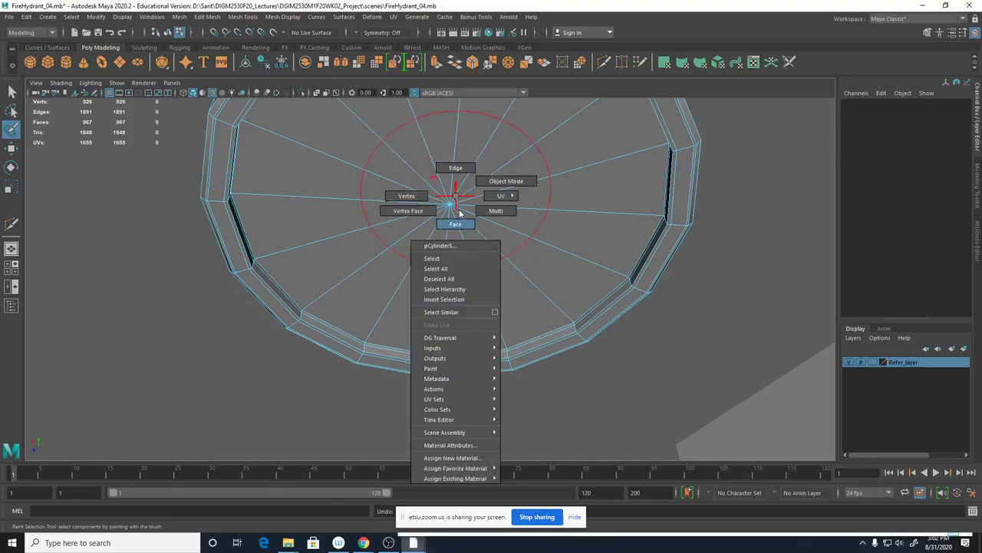
click(459, 213)
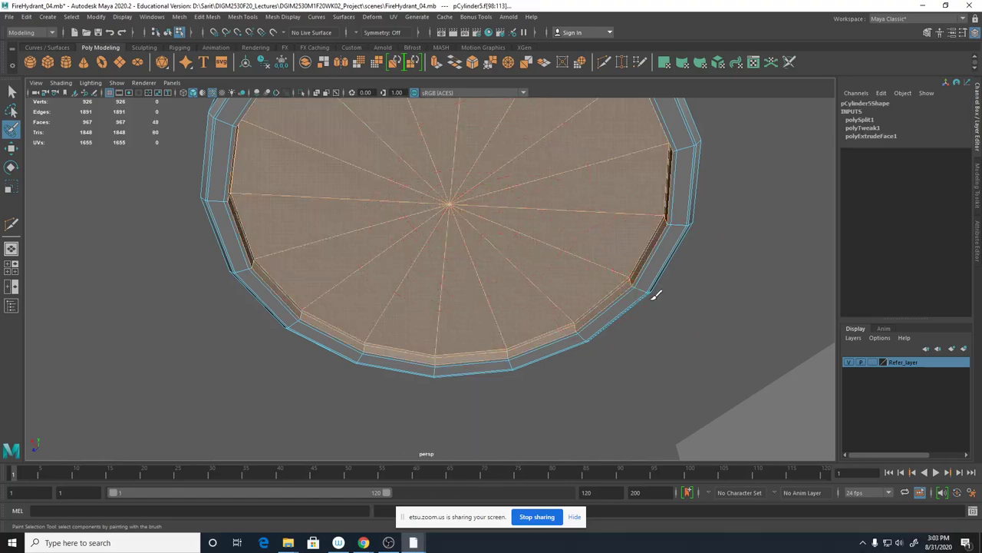
key(q)
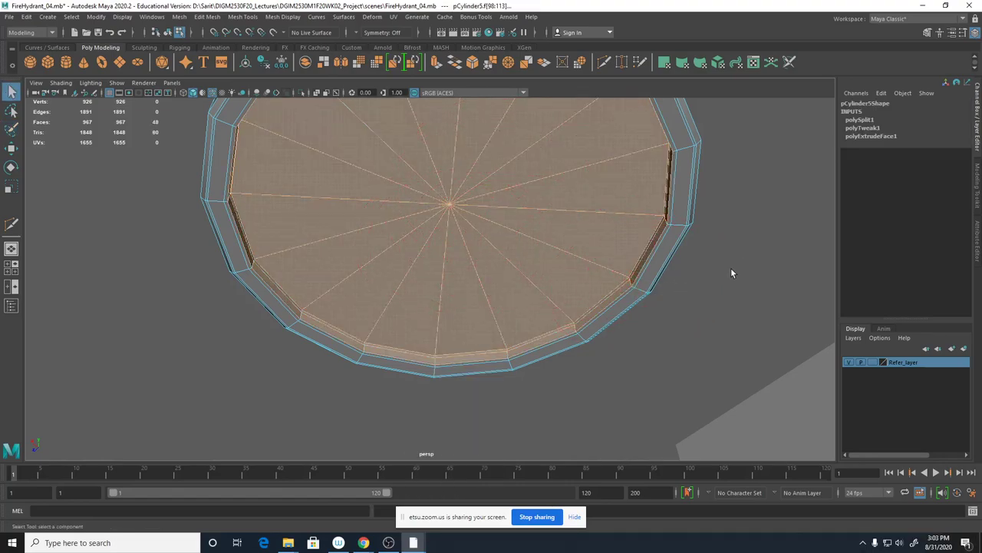
click(729, 294)
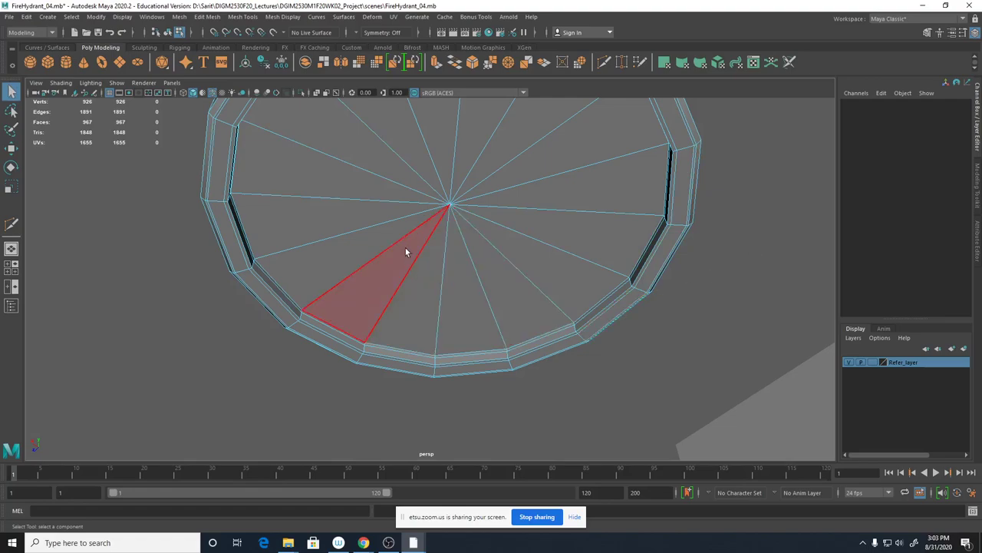
Paint-select all the triangular faces of the recess ceiling, leaving the side wall faces unselected.
click(12, 129)
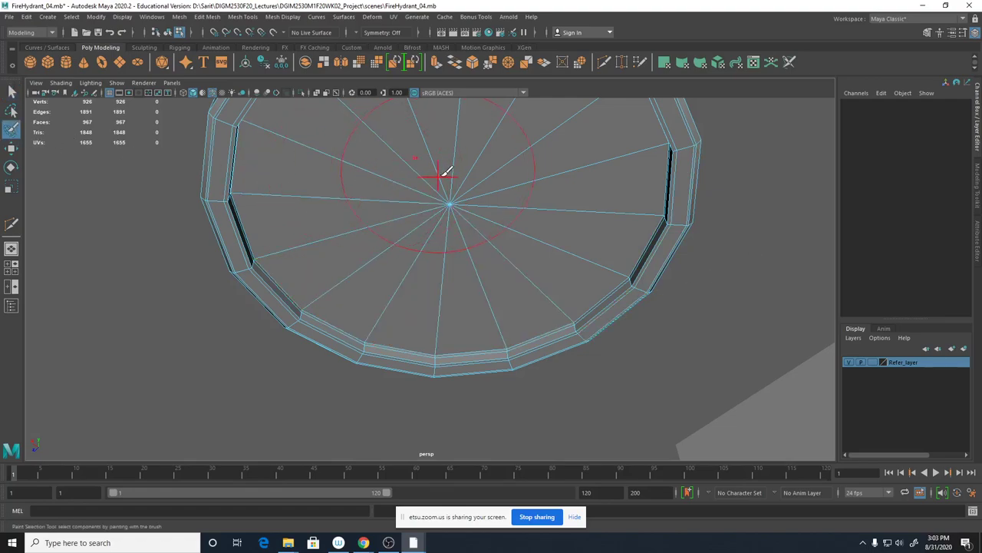
mouse_move(434, 253)
mouse_down()
mouse_move(365, 252)
mouse_move(368, 126)
mouse_move(563, 197)
mouse_move(502, 263)
mouse_up()
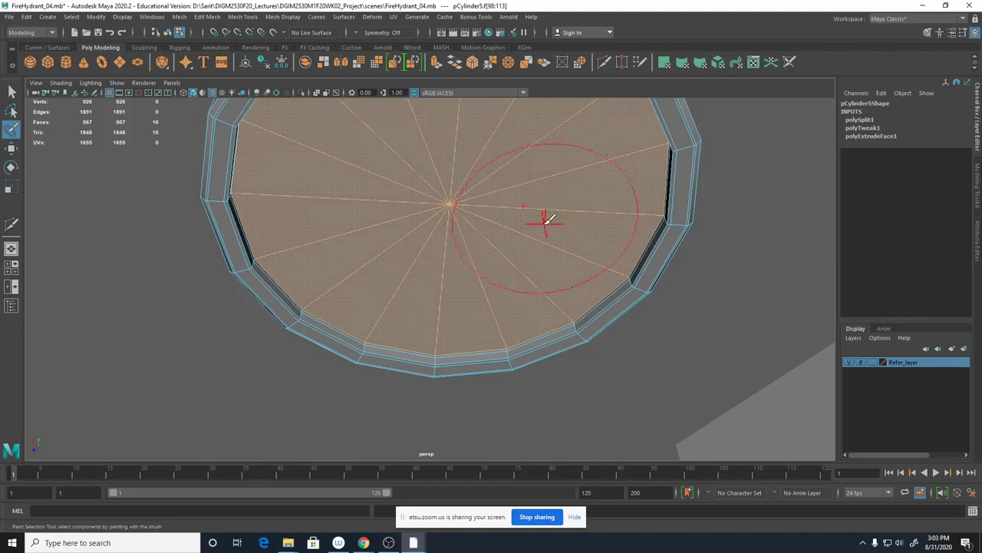
alt+drag(544, 220, 550, 238)
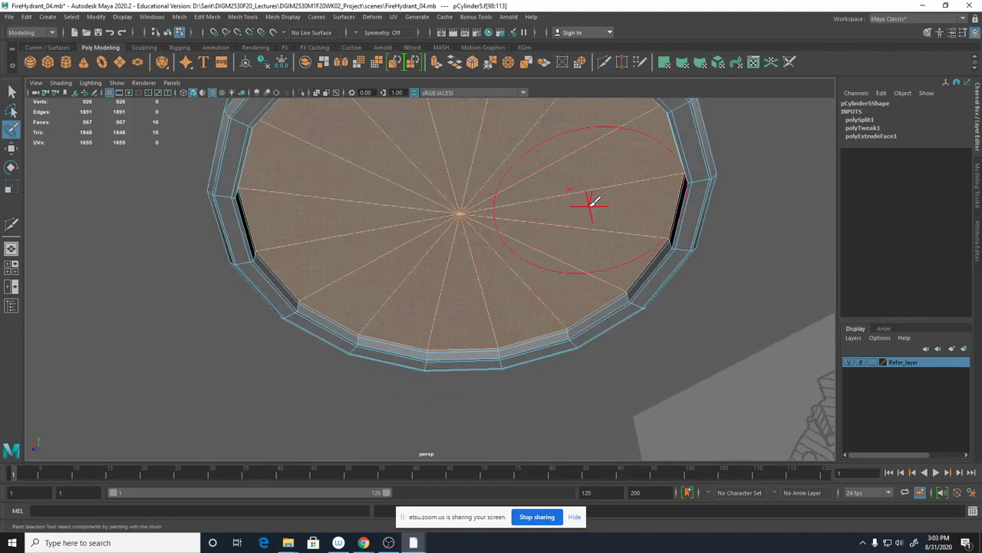
mouse_move(588, 202)
alt+mouse_down()
mouse_move(583, 219)
mouse_move(582, 185)
mouse_move(553, 241)
mouse_move(391, 263)
mouse_move(338, 149)
mouse_move(432, 125)
mouse_move(495, 161)
mouse_move(384, 168)
mouse_move(465, 261)
mouse_move(581, 166)
mouse_move(653, 314)
mouse_move(520, 336)
mouse_move(502, 320)
mouse_move(540, 353)
mouse_move(546, 327)
mouse_move(597, 326)
alt+mouse_up()
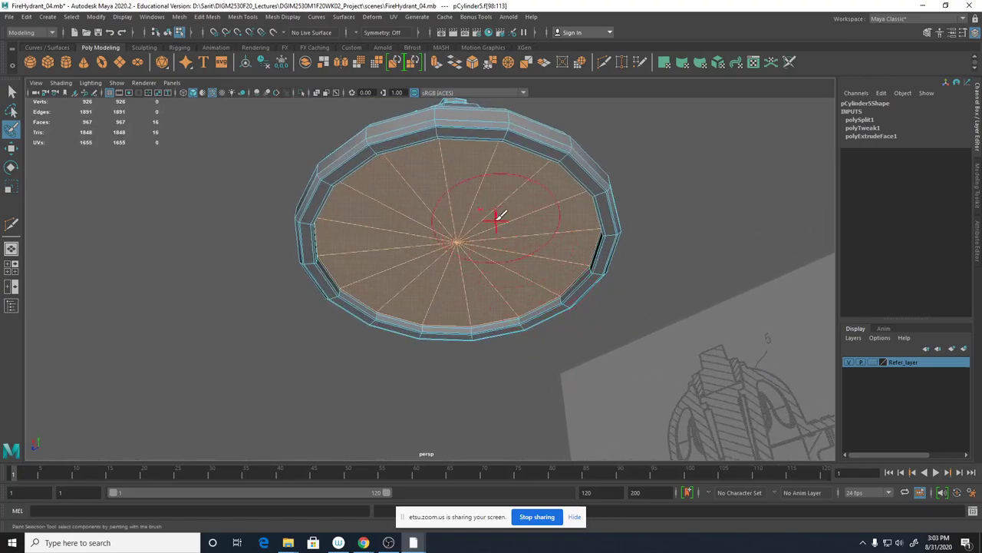
mouse_move(511, 210)
ctrl+mouse_down()
mouse_move(453, 185)
mouse_move(415, 256)
mouse_move(505, 239)
mouse_move(473, 268)
mouse_move(417, 197)
mouse_move(482, 215)
mouse_move(506, 207)
mouse_move(501, 227)
ctrl+mouse_up()
mouse_move(644, 298)
alt+mouse_down()
mouse_move(634, 310)
mouse_move(637, 302)
alt+mouse_up()
alt+right_drag(638, 302, 771, 323)
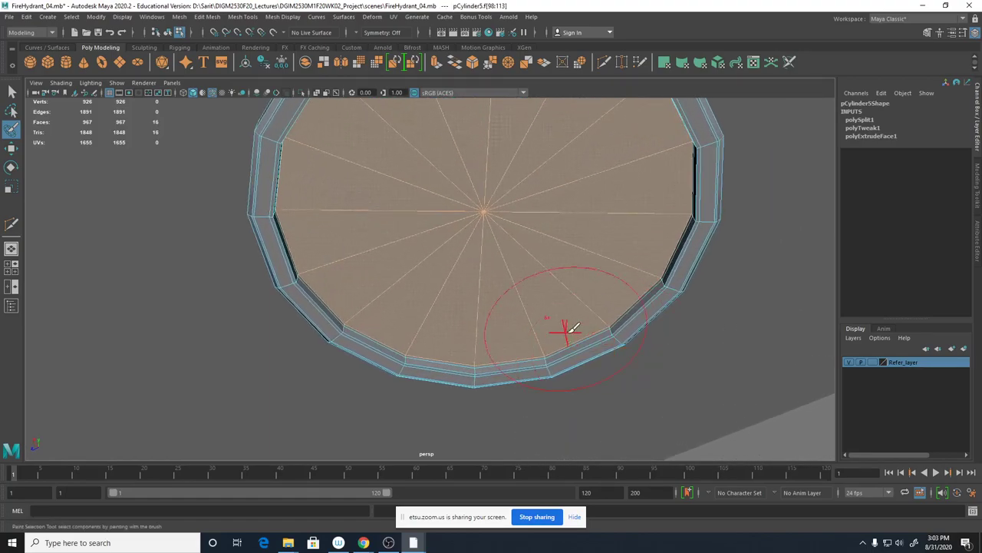
Extrude the selected recess ceiling faces with an offset of 0.1.
shift+right_click(517, 211)
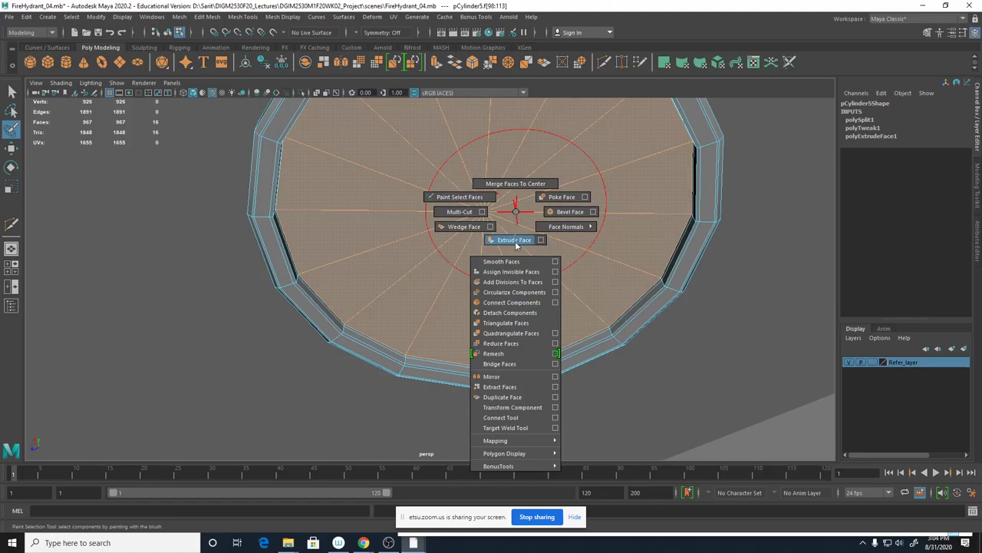
shift+right_drag(516, 243, 515, 240)
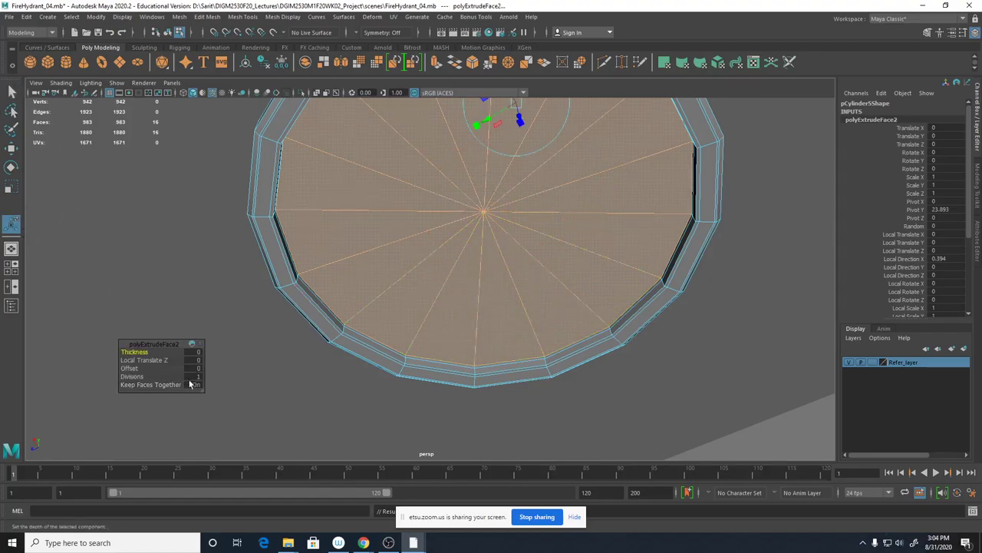
click(197, 368)
alt+right_drag(497, 363, 910, 377)
alt+middle_drag(689, 354, 679, 334)
scroll(679, 334, down, 5)
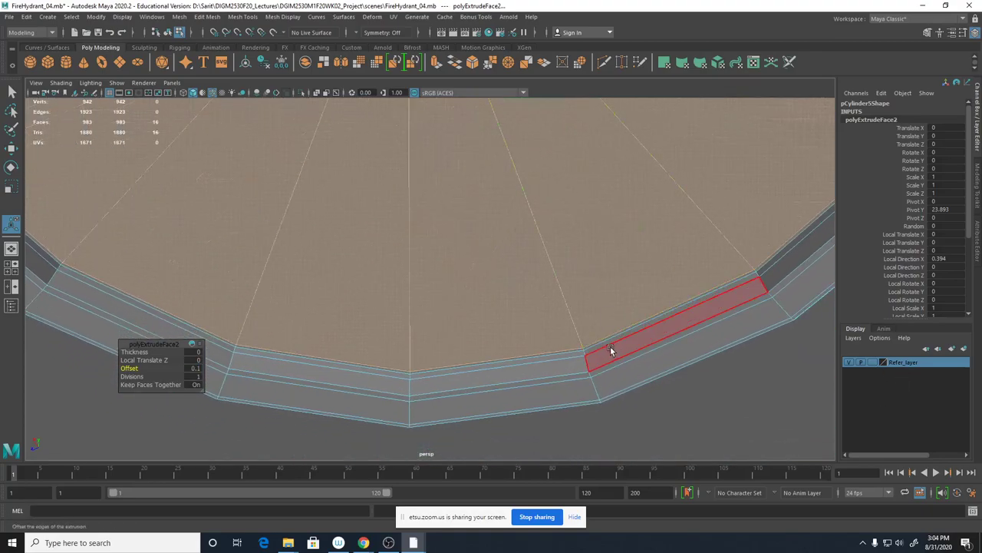
Set the ceiling extrusion's offset to 0.2 and return the bonnet to object mode.
click(197, 369)
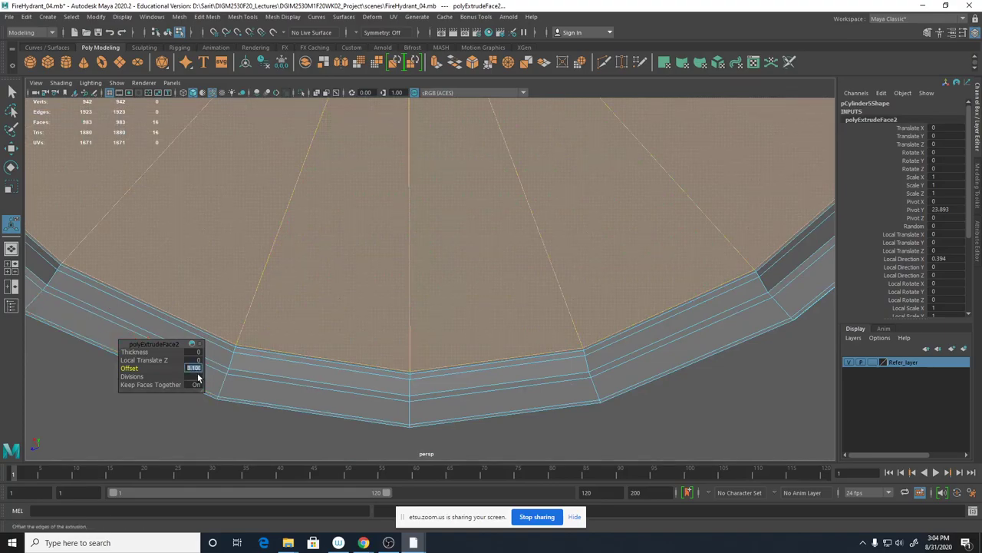
text(.2)
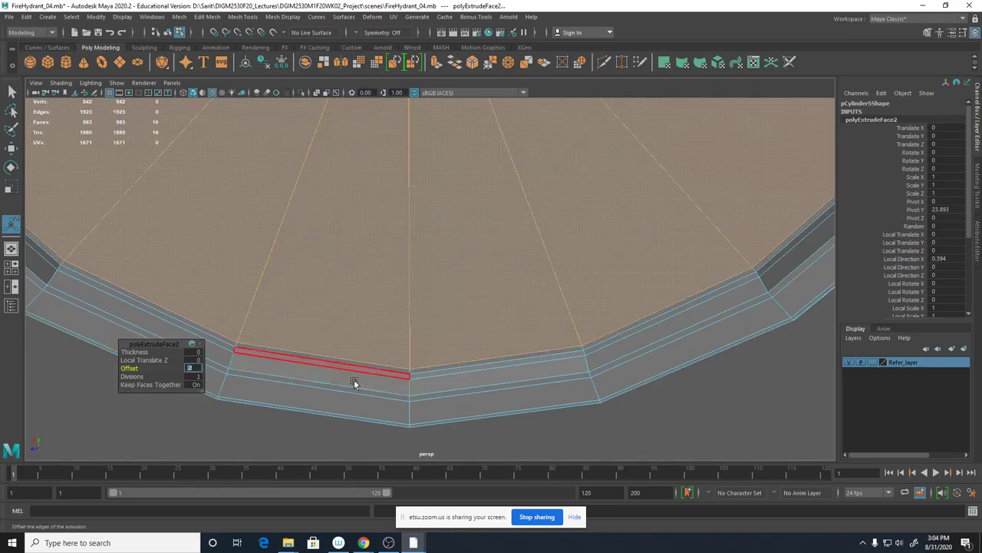
alt+right_drag(530, 338, 320, 307)
click(550, 314)
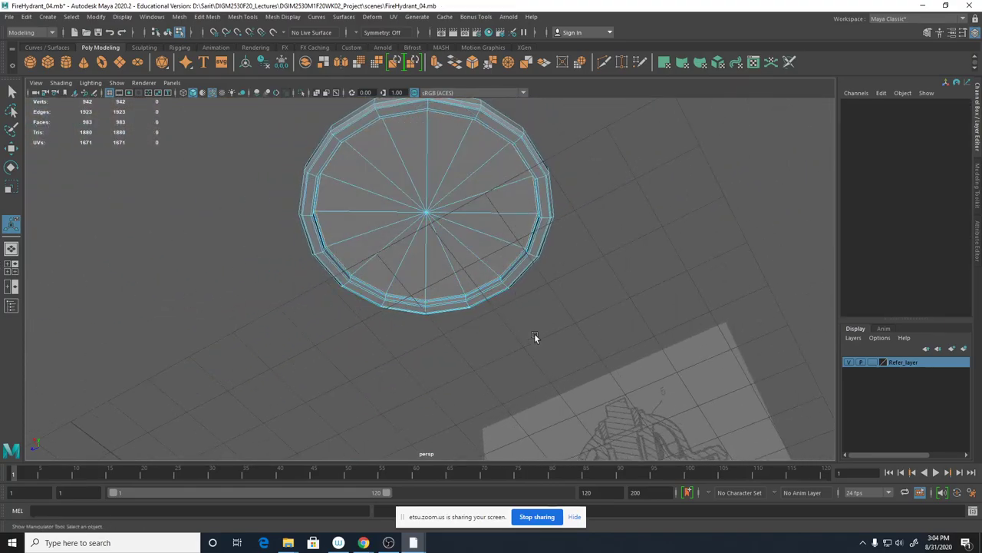
right_drag(434, 222, 546, 231)
Preview the bonnet smoothed with the new offset ring, and inspect the recess and outer rim in smoothed and unsmoothed display.
alt+drag(578, 245, 730, 314)
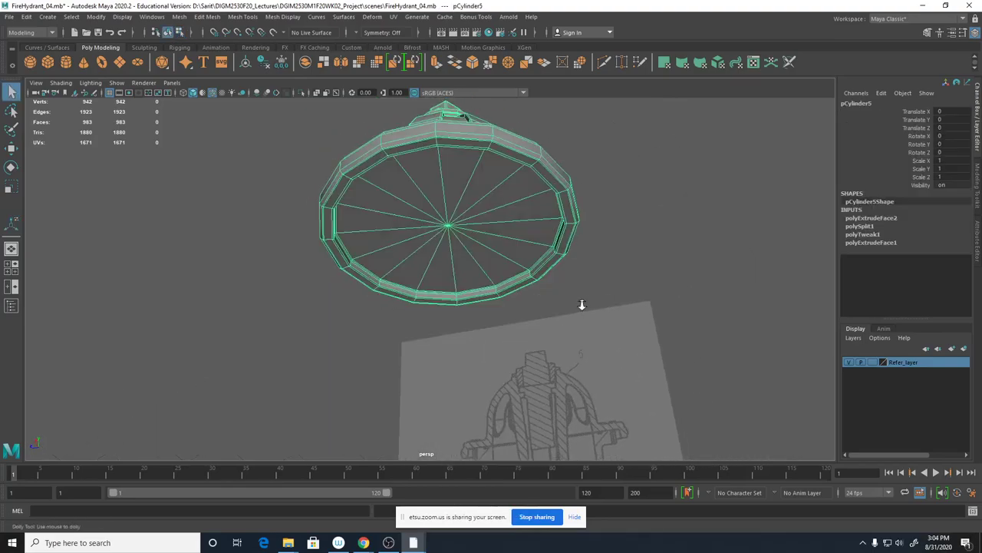
scroll(730, 313, up, 3)
key(3)
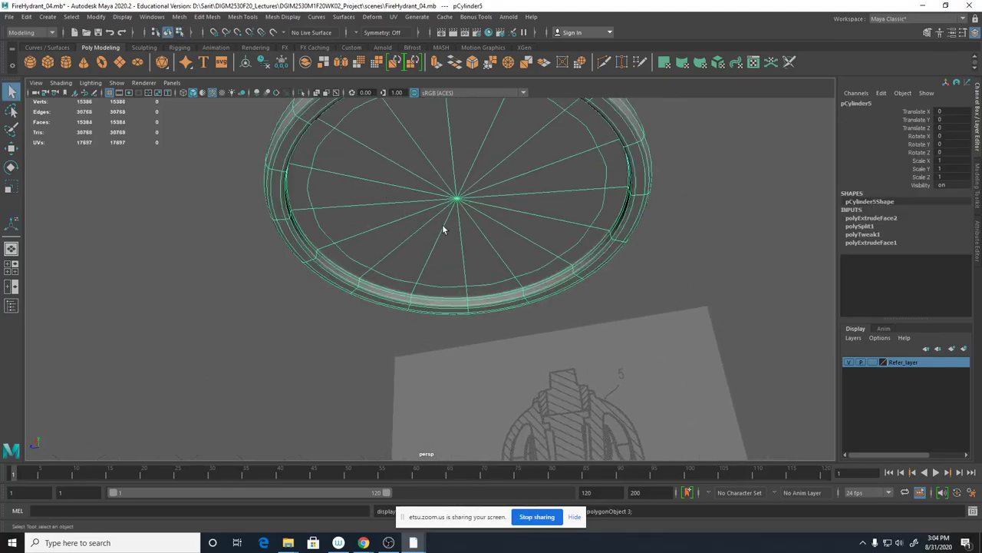
click(683, 288)
alt+drag(722, 312, 809, 342)
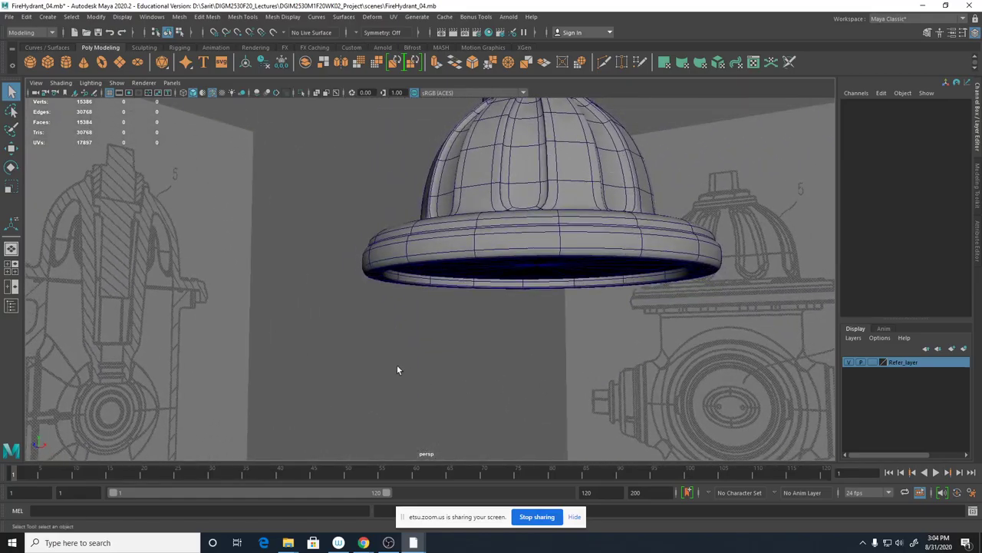
alt+right_drag(397, 370, 643, 365)
click(480, 206)
alt+drag(509, 176, 520, 195)
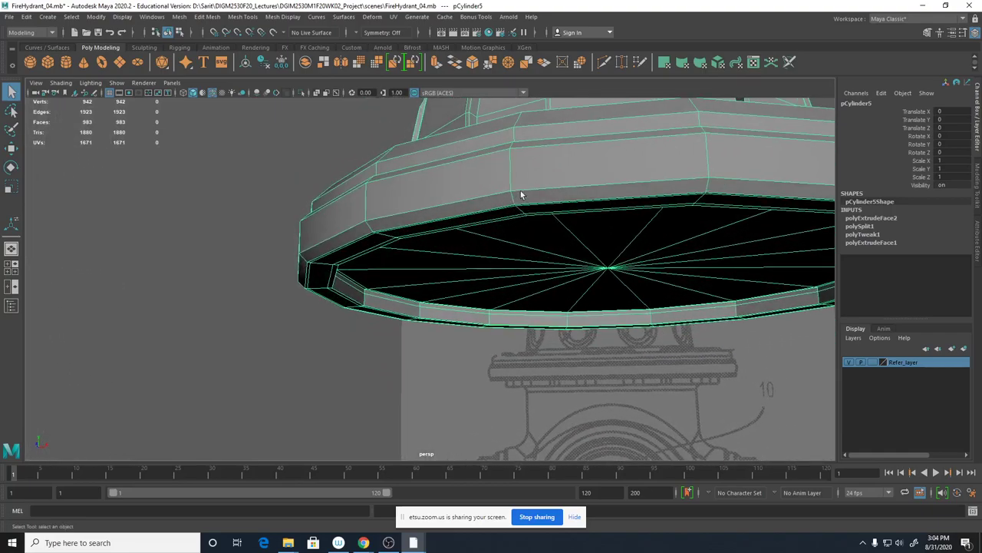
alt+drag(472, 219, 463, 224)
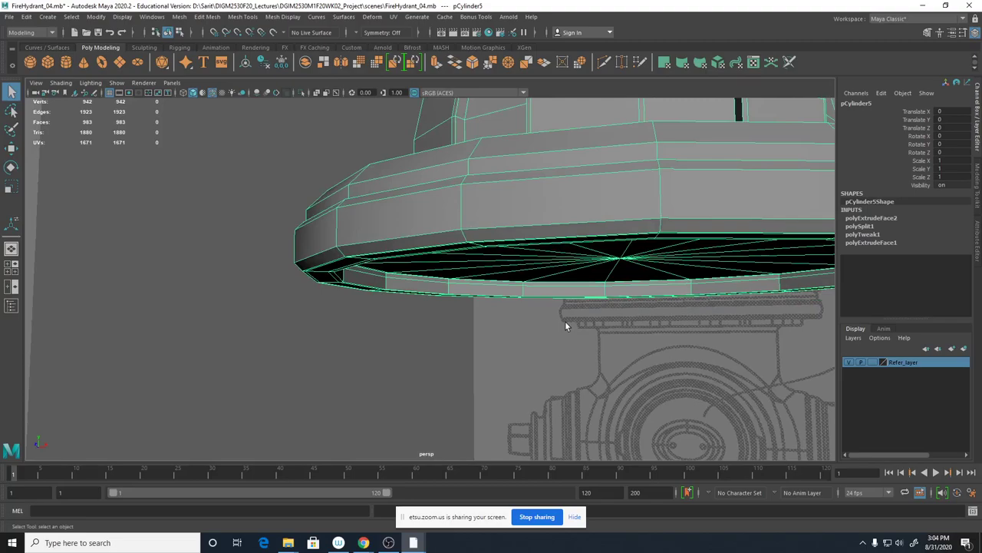
Insert a Multi-Cut edge loop around the lower outer rim, close to the edge bordering the bonnet's underside.
alt+drag(549, 324, 532, 292)
scroll(396, 199, up, 1)
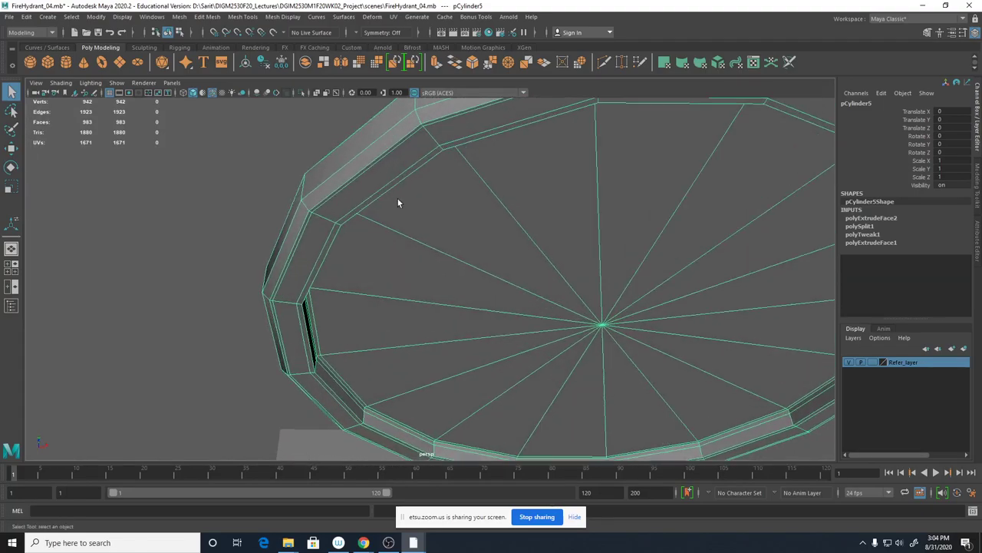
shift+right_drag(366, 157, 310, 155)
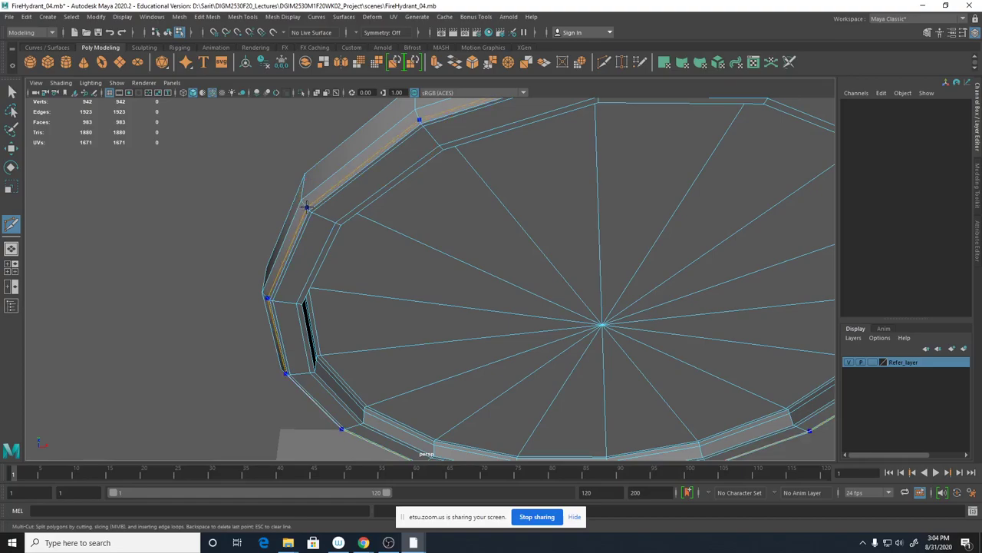
ctrl+click(307, 208)
Preview the bonnet smoothed with the added rim loop, and inspect the outer rim and underside in smoothed and unsmoothed display.
key(3)
alt+right_drag(516, 239, 316, 223)
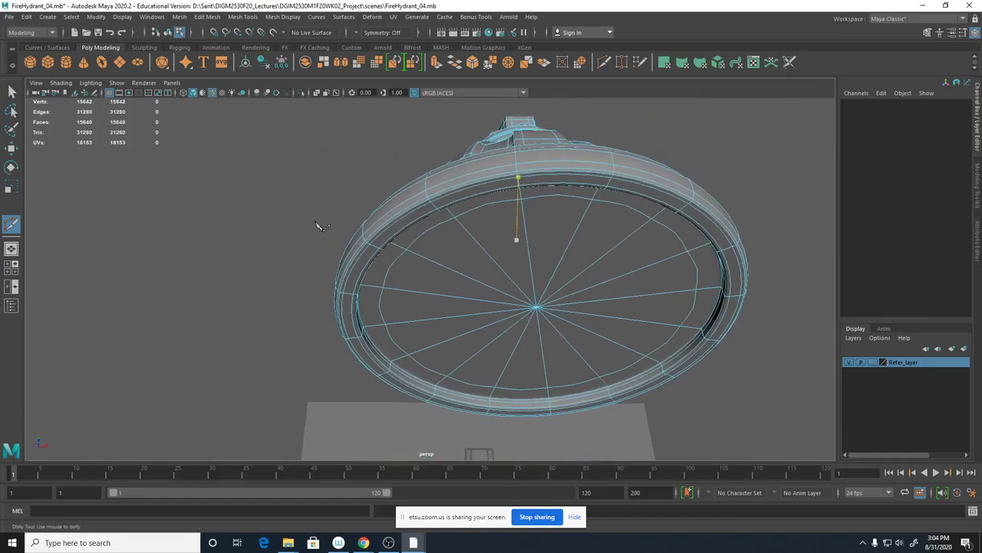
alt+drag(321, 226, 327, 283)
key(1)
alt+right_drag(312, 334, 624, 331)
alt+drag(395, 327, 432, 309)
scroll(433, 304, down, 5)
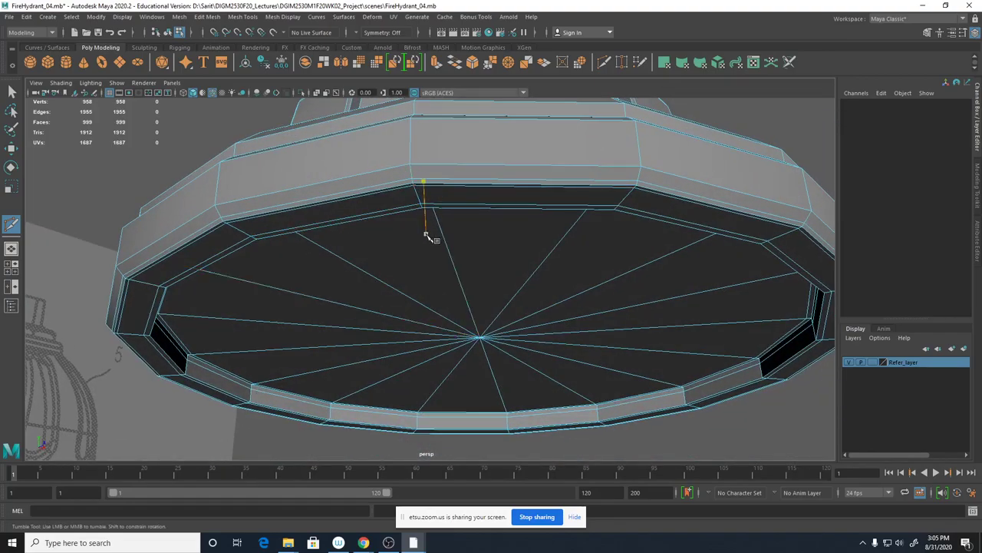
alt+drag(427, 220, 517, 246)
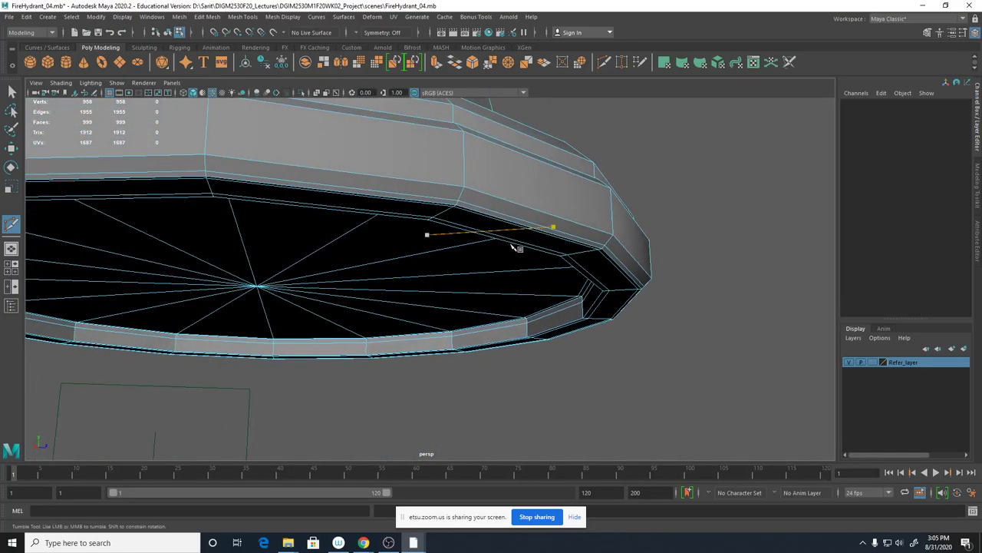
Leave the Multi-Cut tool and undo the edge loop inserted on the lower outer rim.
key(q)
alt+drag(547, 217, 336, 238)
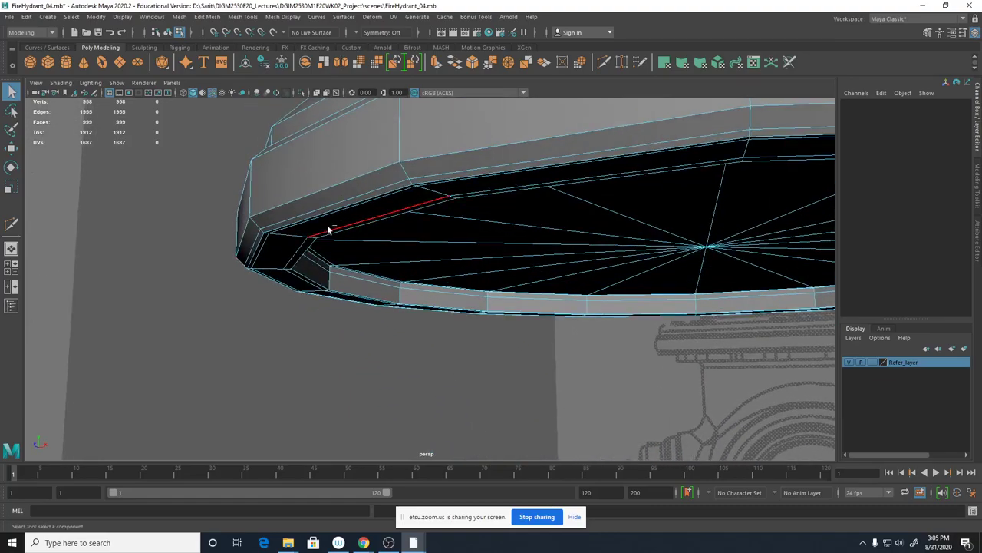
key(ctrl+z)
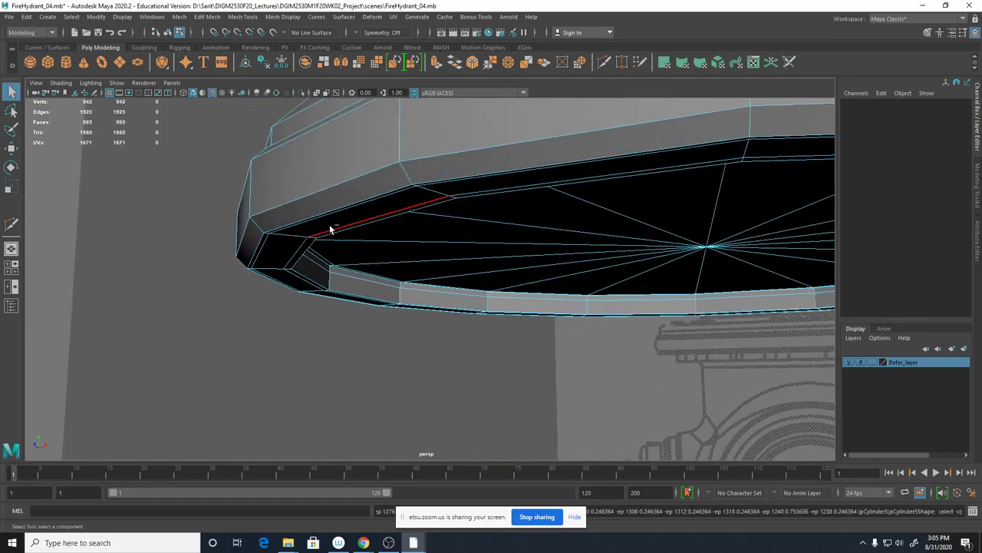
Try to move the edge loop at the upper border of the rim's bottom bevel vertically in the side view, with smoothing on.
right_drag(323, 185, 324, 158)
click(327, 185)
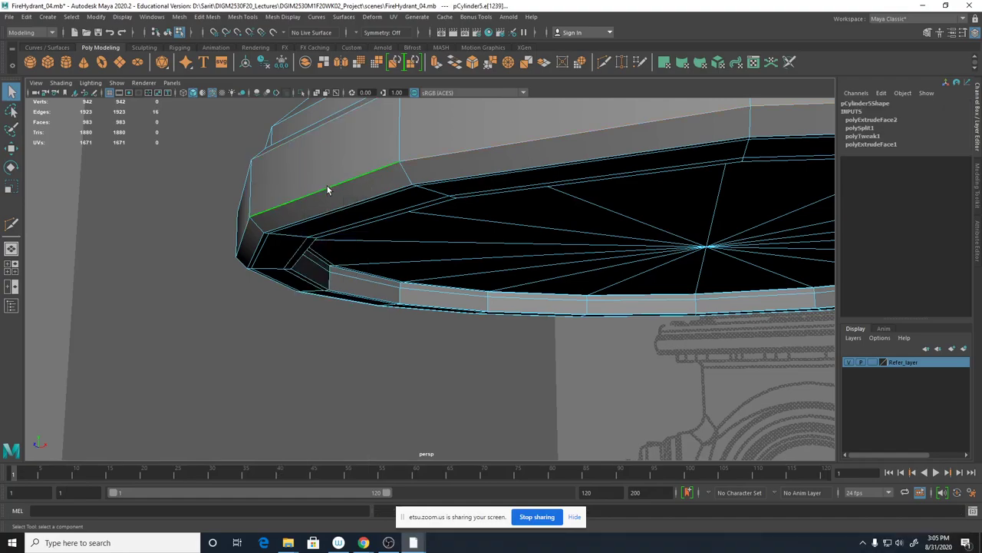
alt+drag(333, 191, 363, 205)
key(w)
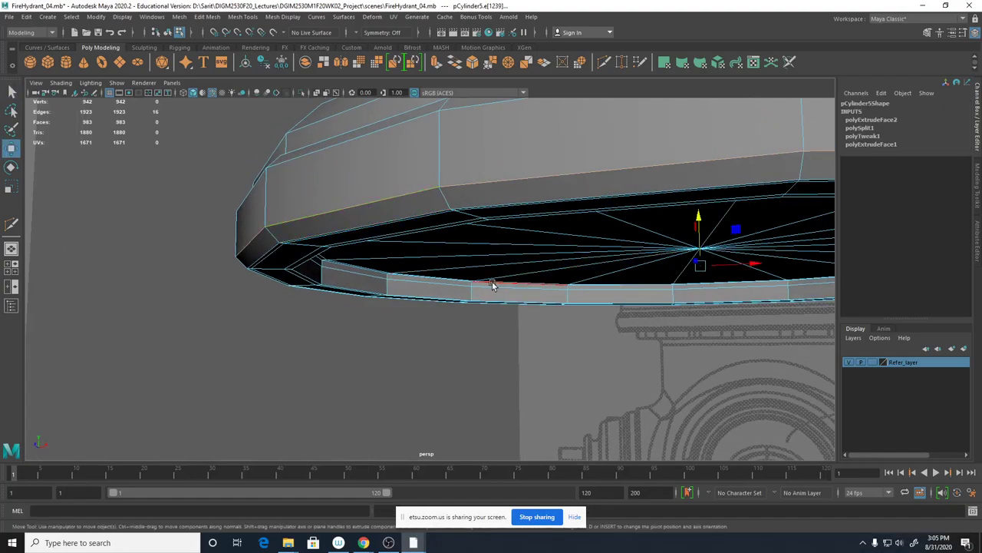
key(3)
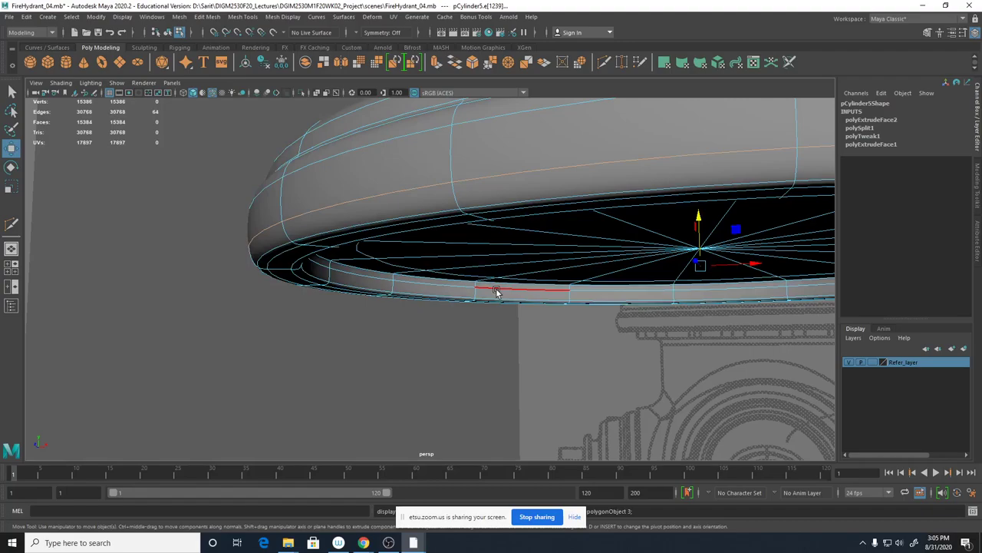
key(space)
key(space)
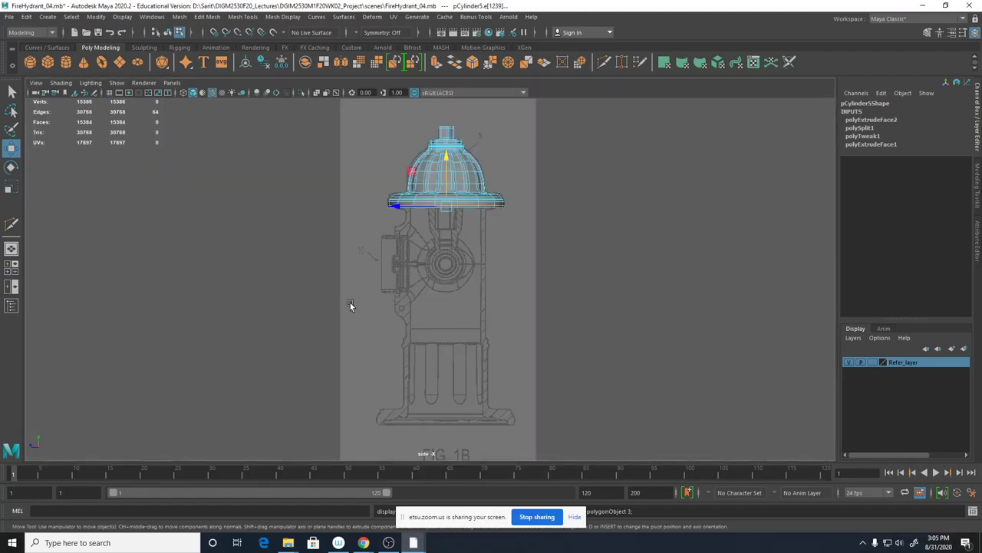
alt+right_drag(351, 306, 805, 320)
alt+middle_drag(431, 261, 411, 376)
alt+right_drag(412, 376, 499, 318)
scroll(495, 321, up, 1)
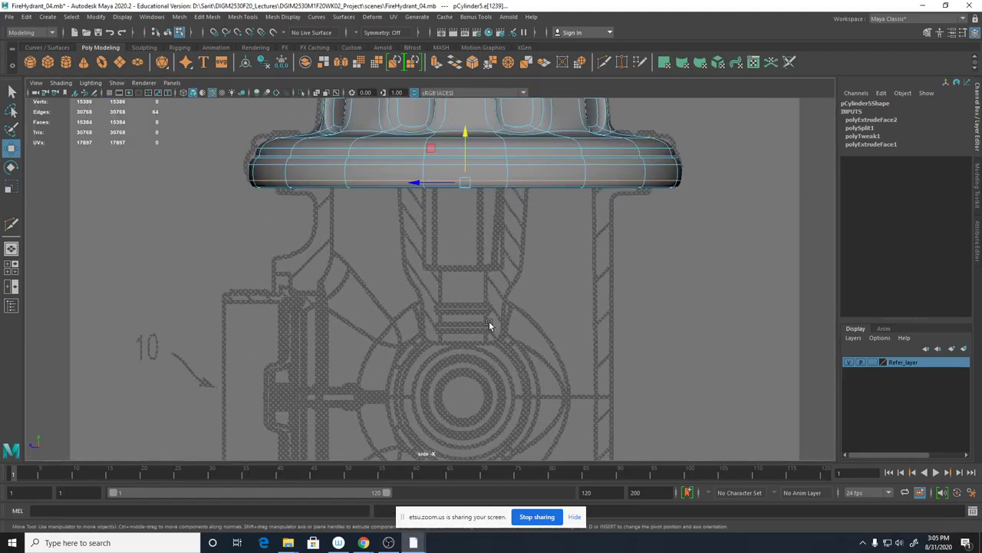
scroll(460, 353, up, 1)
scroll(441, 384, up, 1)
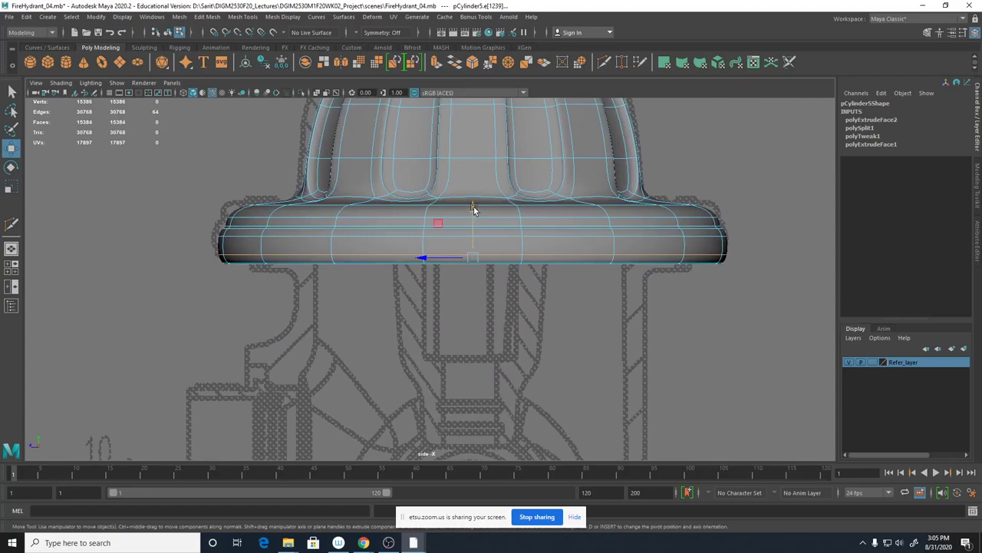
drag(474, 218, 473, 213)
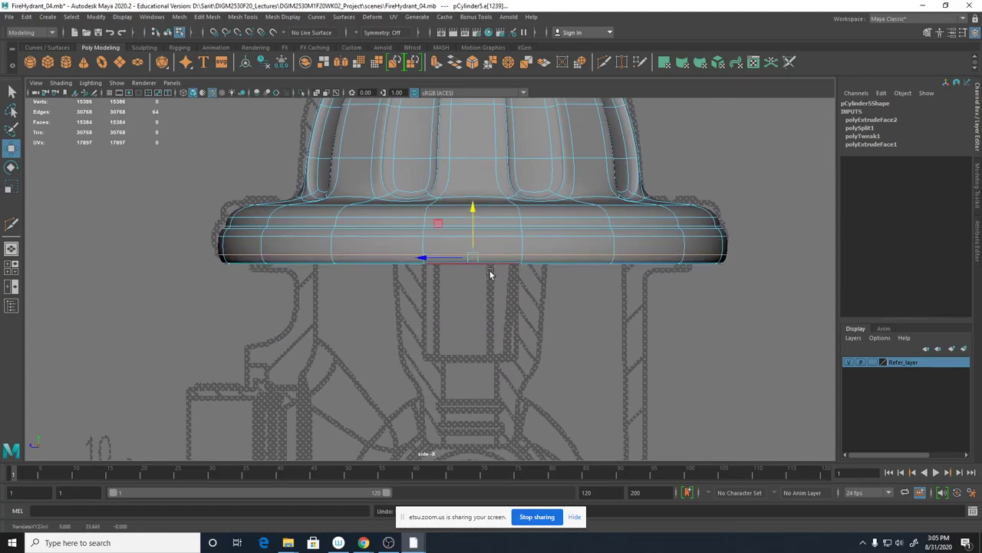
Compare the bonnet's rim with the reference in wireframe and shaded side views, and examine the smoothed underside in perspective.
key(4)
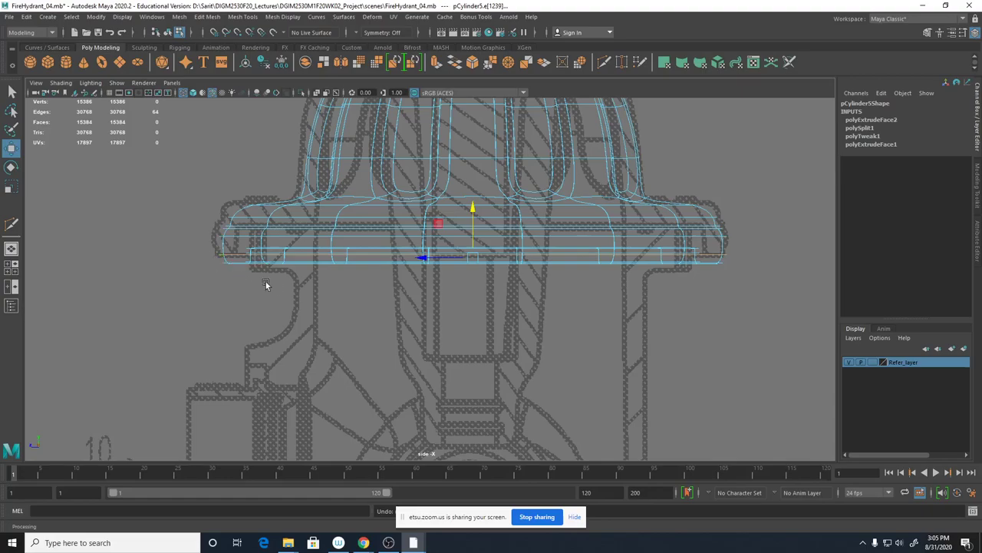
key(1)
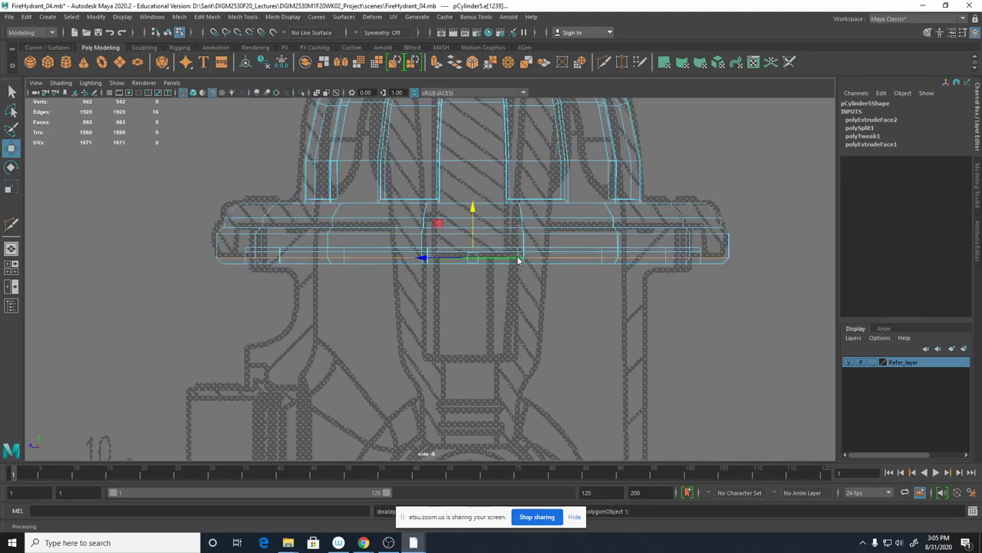
right_drag(530, 280, 567, 242)
key(5)
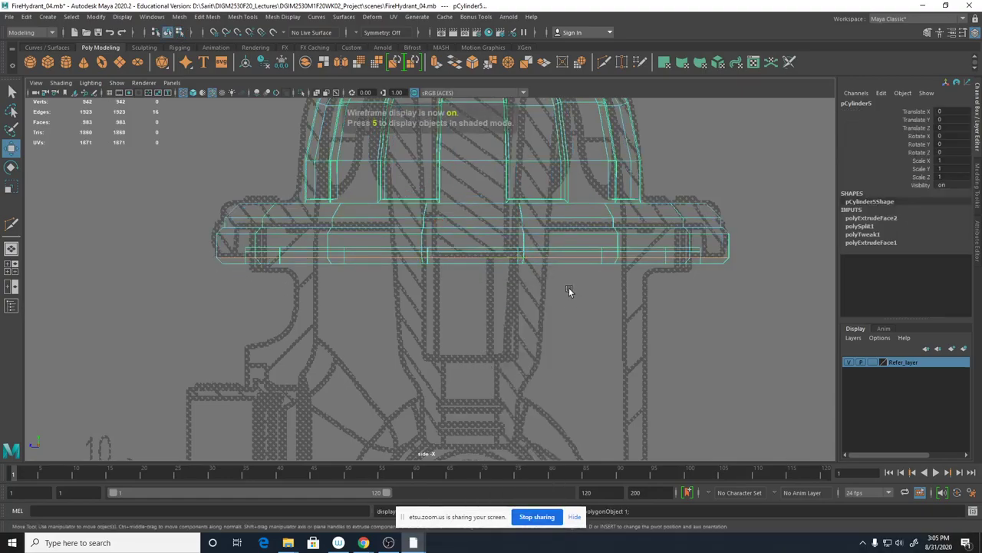
alt+drag(486, 263, 503, 261)
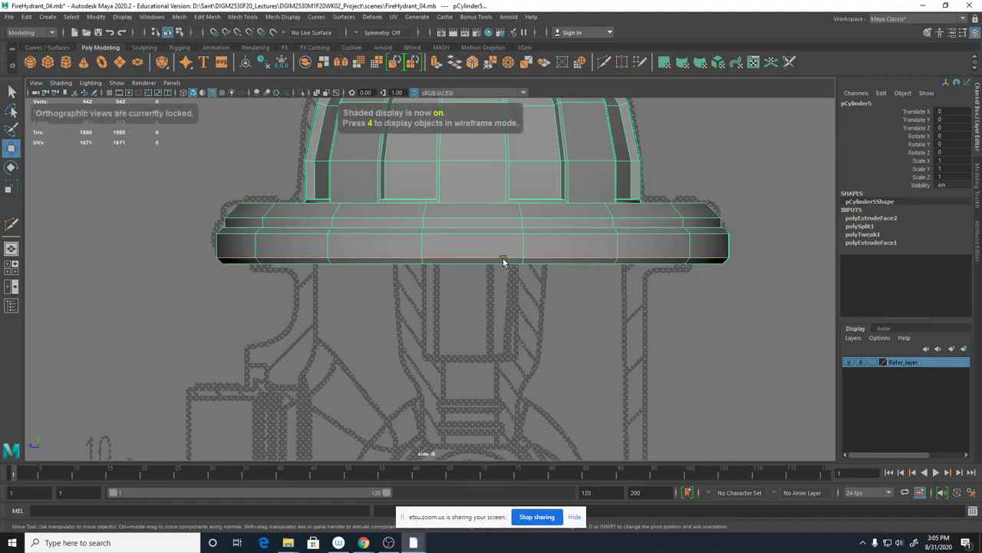
key(3)
key(space)
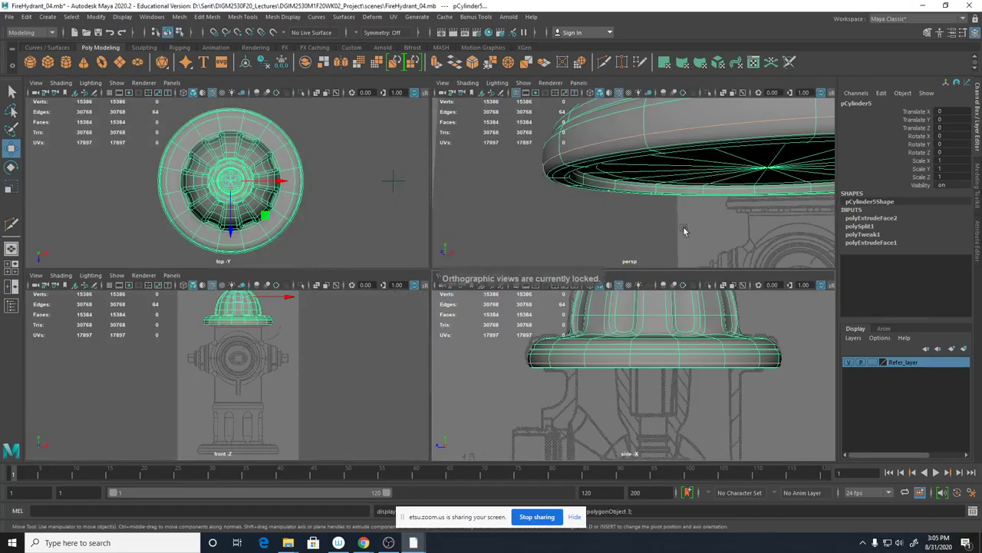
key(space)
alt+drag(588, 233, 596, 199)
alt+drag(408, 204, 283, 209)
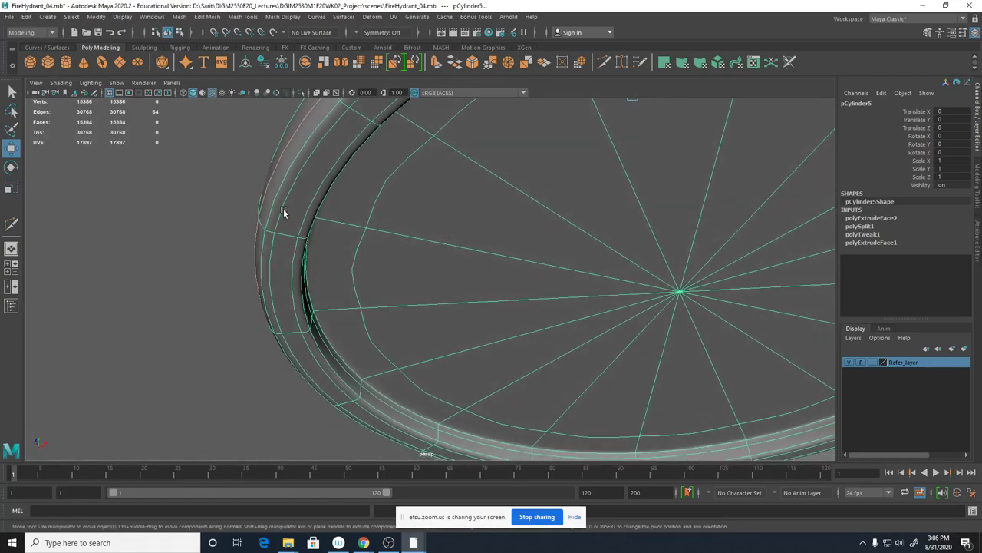
Select the flat face ring on the unsmoothed bonnet's bottom rim together with the narrow face rings along its outer and inner sides.
right_drag(289, 189, 286, 217)
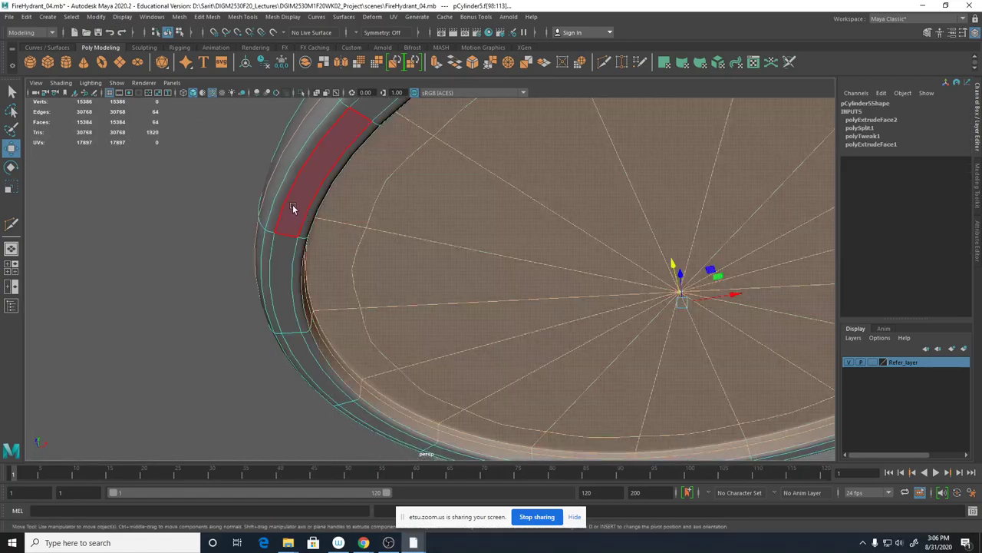
key(1)
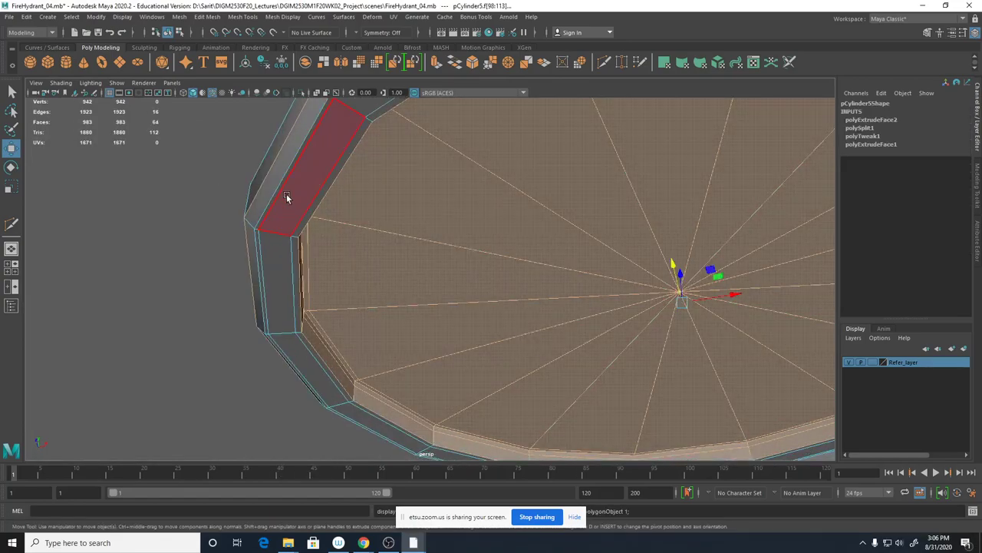
click(275, 195)
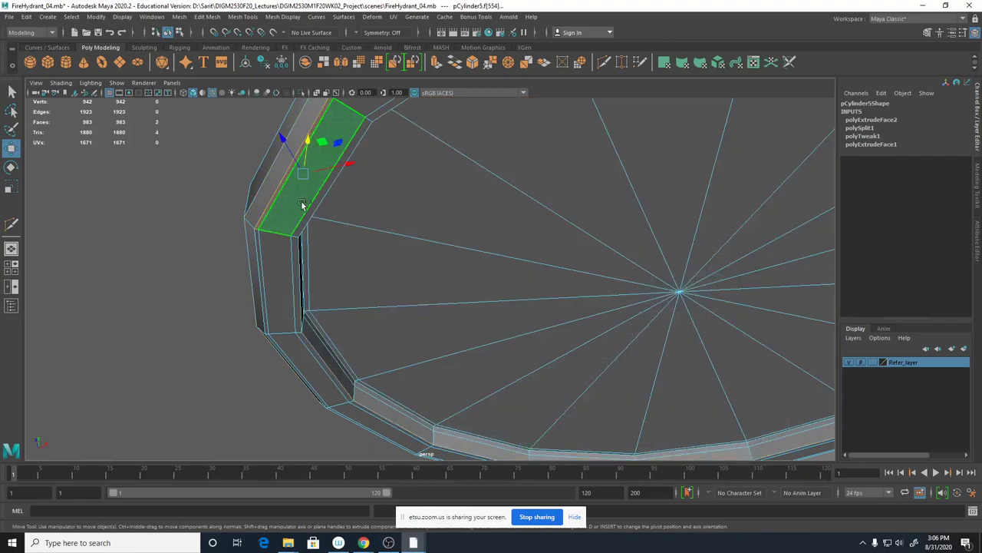
shift+click(314, 210)
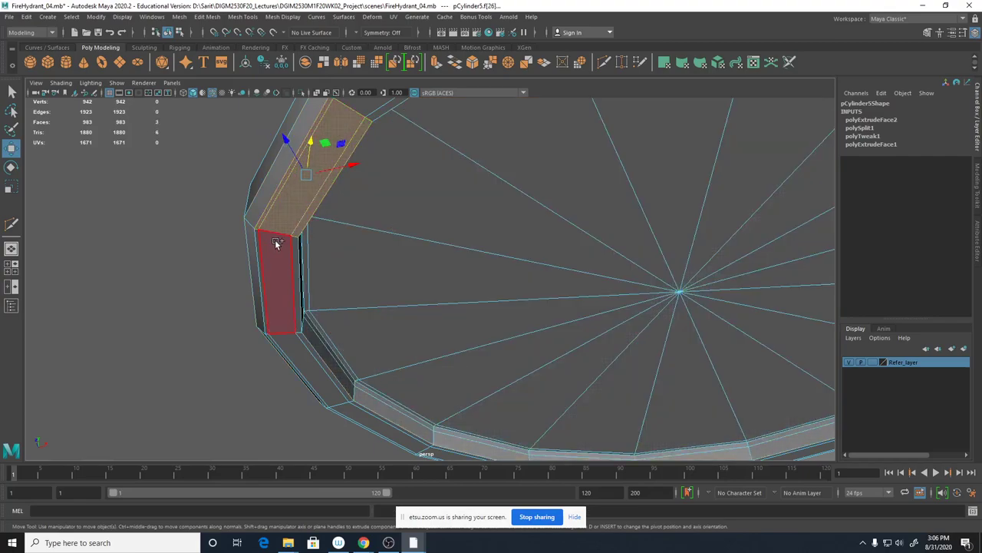
click(278, 243)
shift+double_click(284, 220)
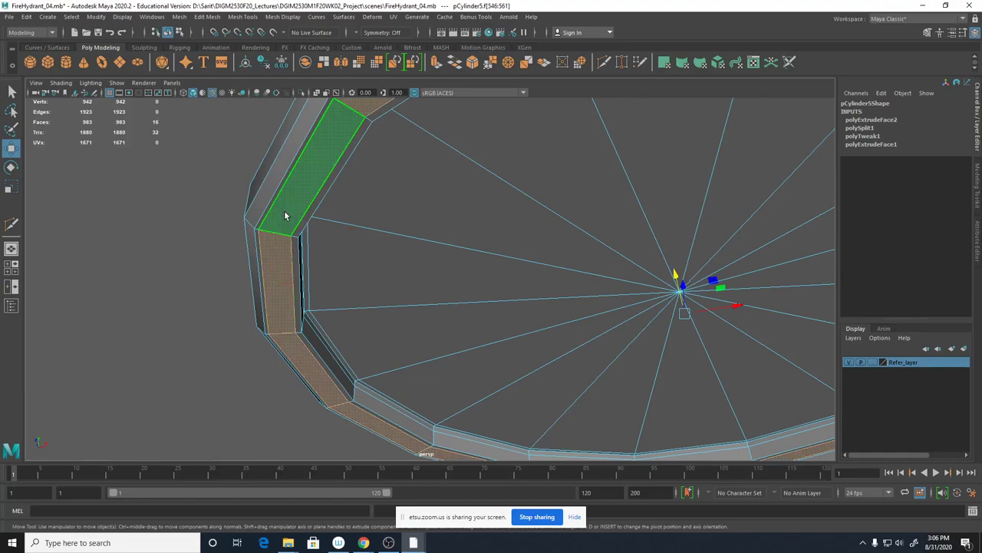
key(q)
shift+click(284, 216)
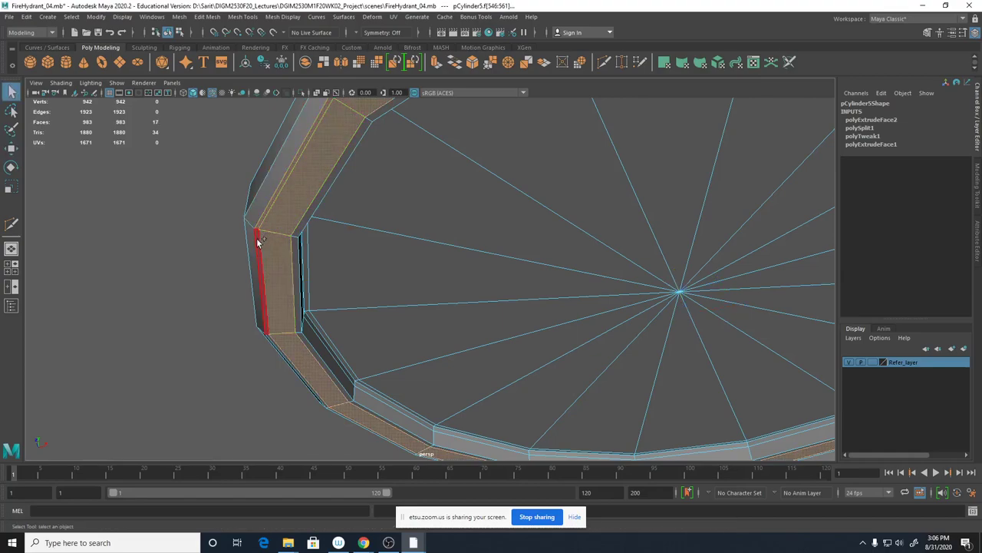
shift+double_click(259, 242)
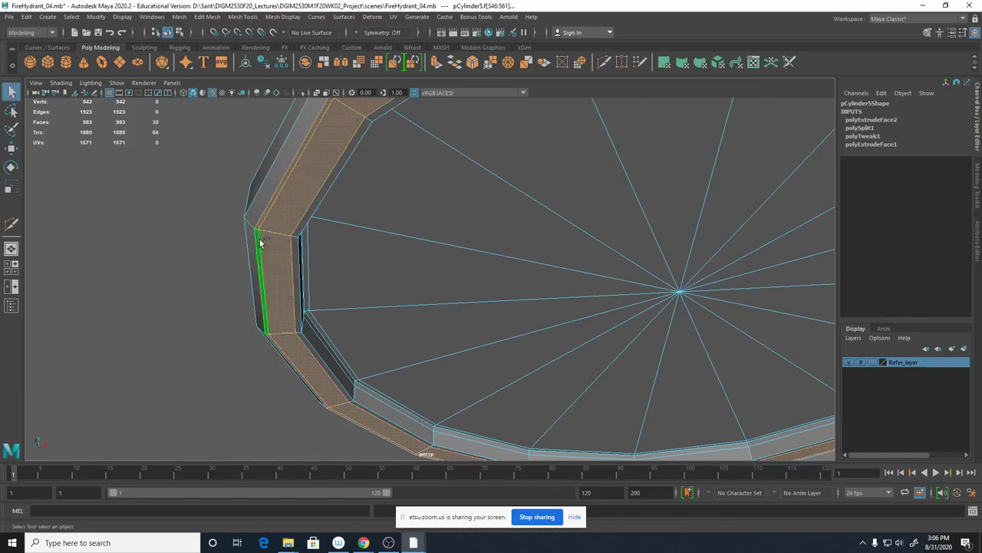
shift+double_click(301, 228)
Extrude the selected bottom rim faces slightly downward, to a height of about 23.4.
alt+drag(300, 225, 452, 305)
key(w)
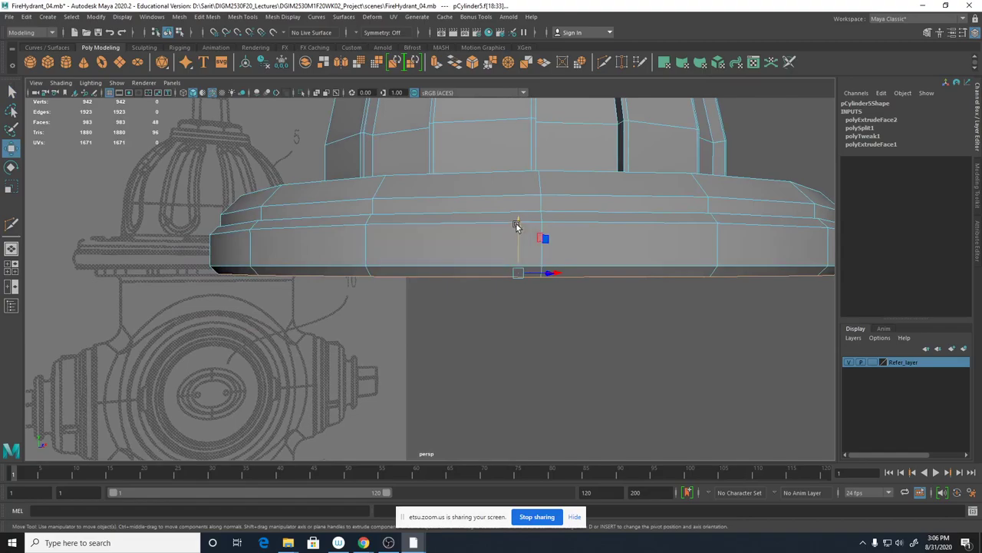
shift+drag(518, 224, 518, 230)
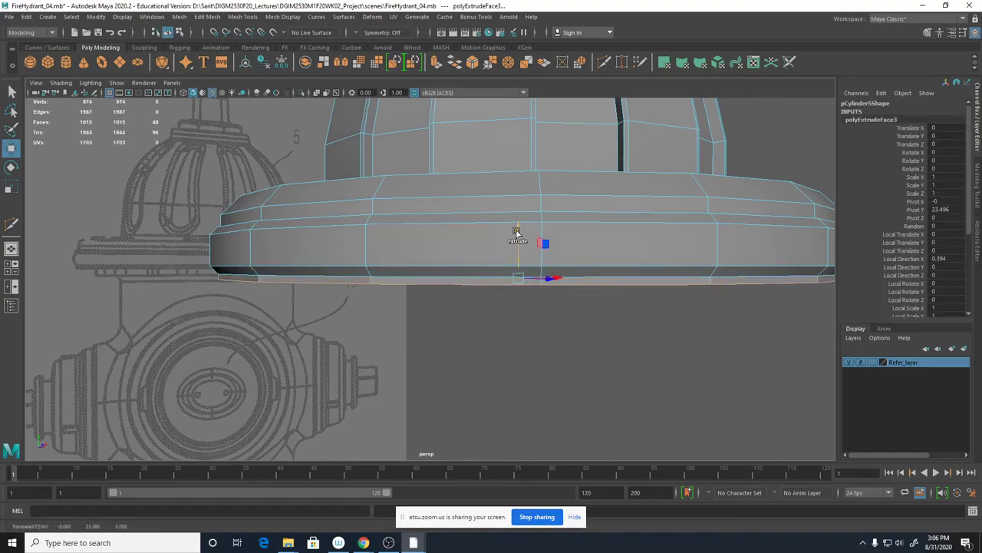
Check the smoothed rim against the side-view reference, and lower the extruded bottom faces to a height of about 23.3.
alt+drag(542, 298, 491, 351)
key(3)
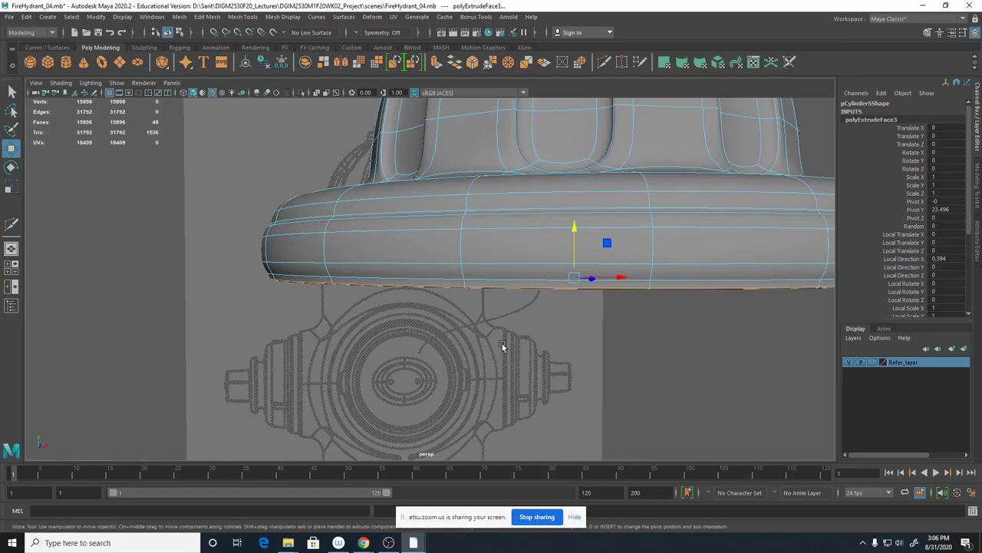
key(space)
key(space)
alt+right_drag(477, 391, 551, 393)
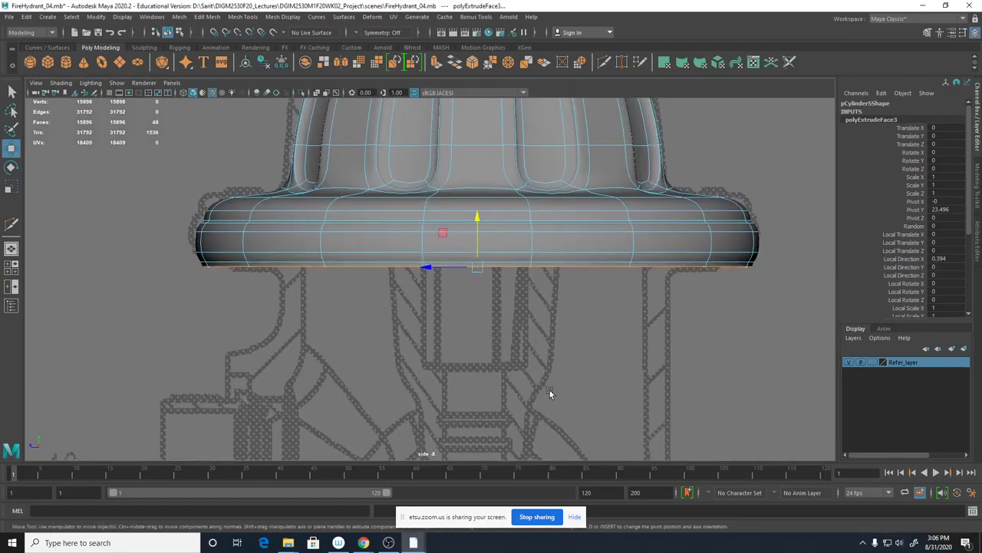
alt+middle_drag(495, 371, 497, 306)
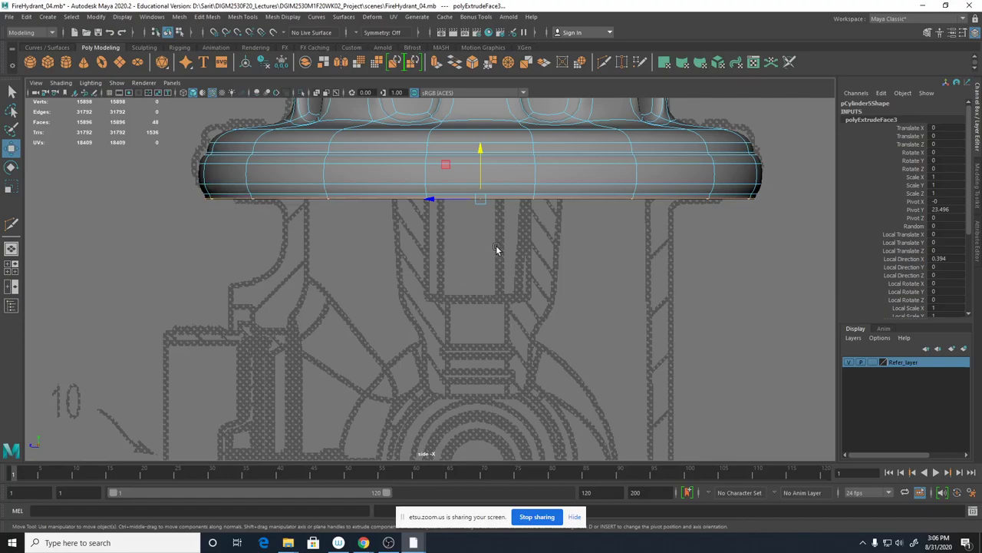
key(1)
alt+right_drag(407, 241, 730, 258)
alt+middle_drag(477, 258, 511, 318)
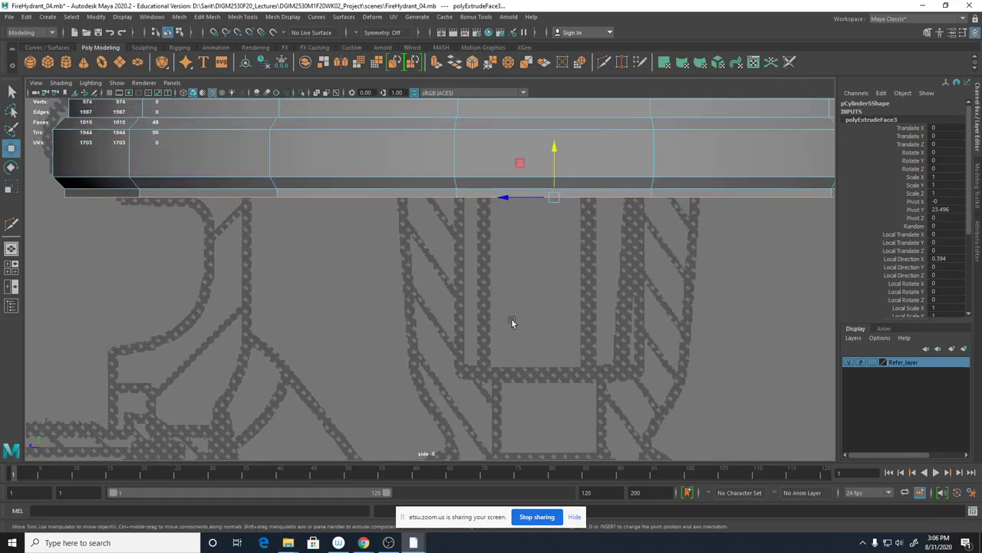
alt+click(513, 316)
drag(555, 154, 556, 162)
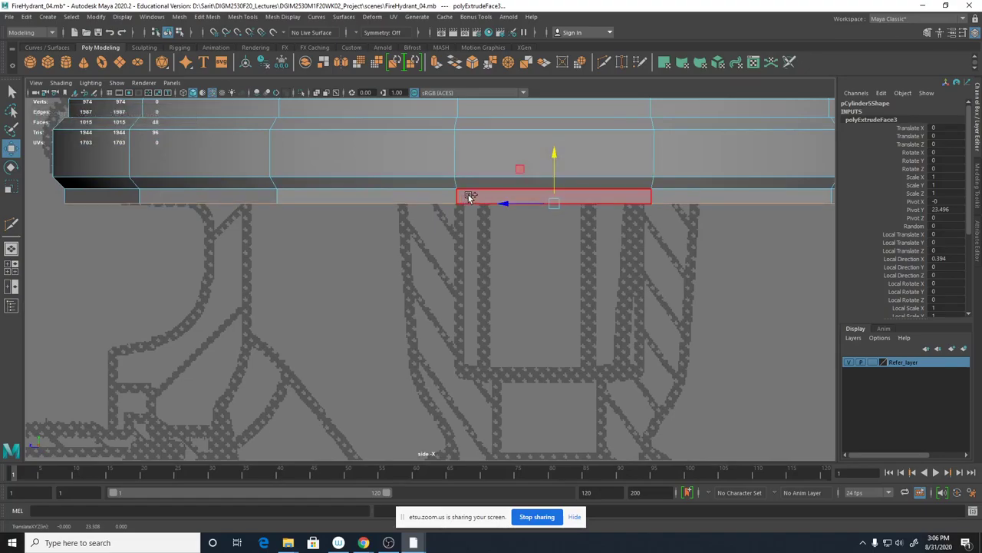
Insert supporting edge loops around the bonnet rim just above and below the crease over its bottom lip with Multi-Cut, and preview the smoothing.
shift+right_drag(469, 196, 413, 194)
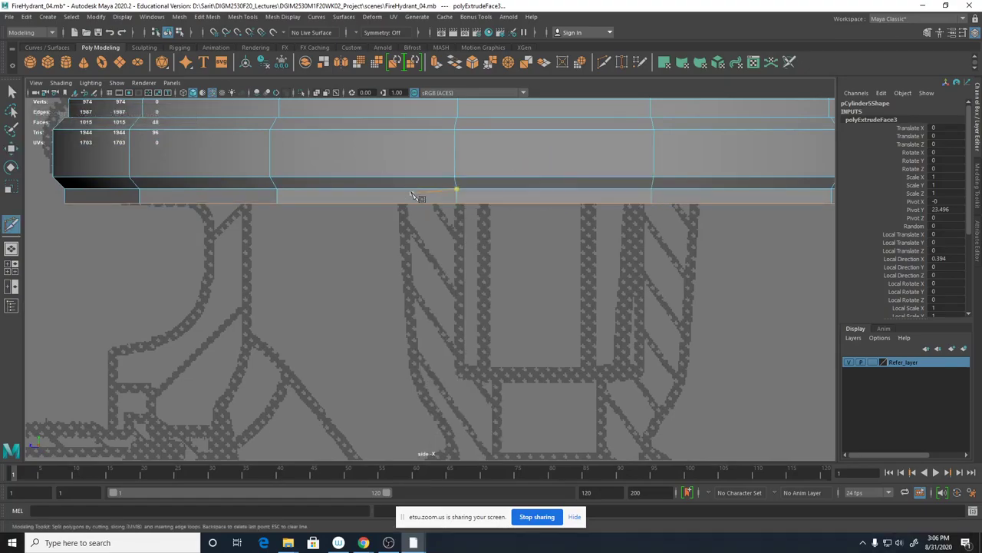
ctrl+click(275, 184)
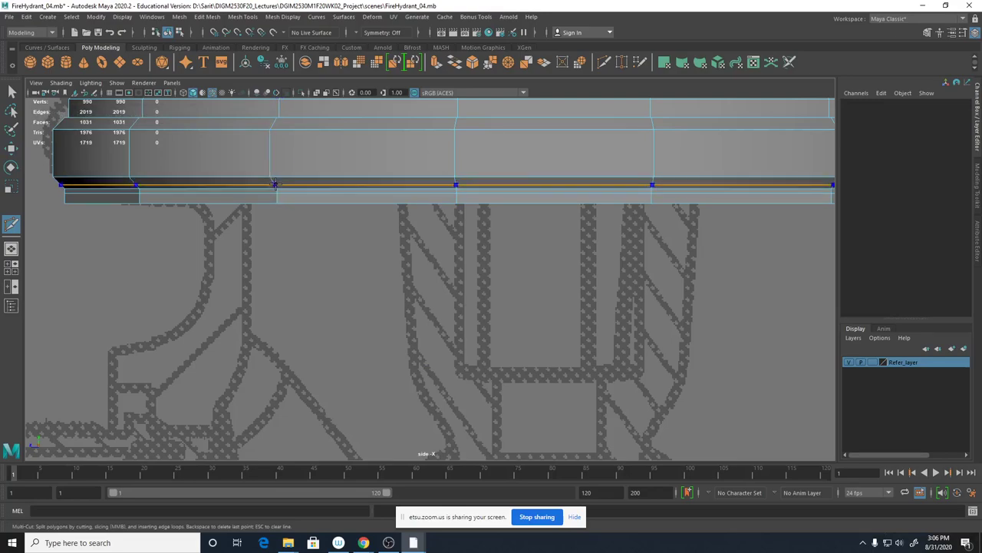
ctrl+click(275, 184)
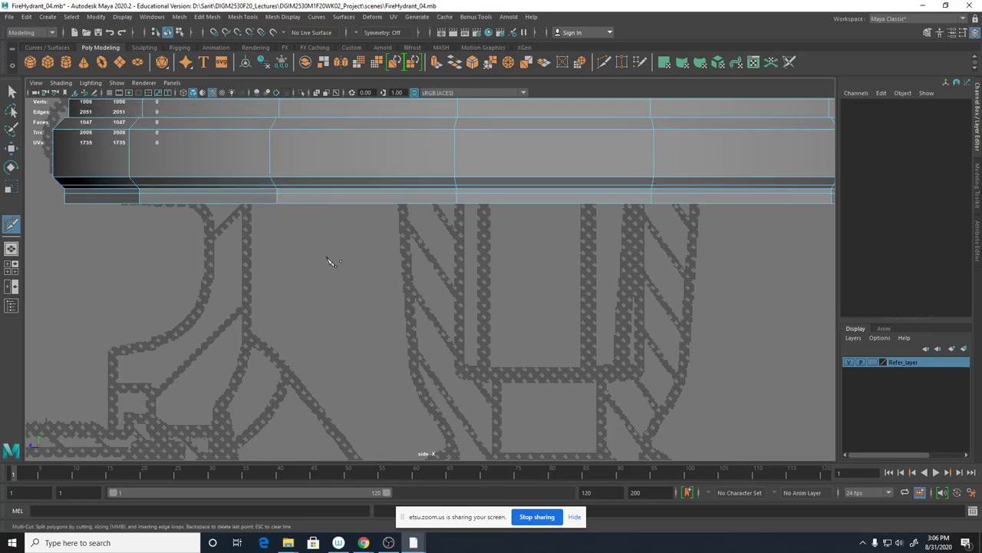
key(3)
alt+drag(311, 272, 322, 269)
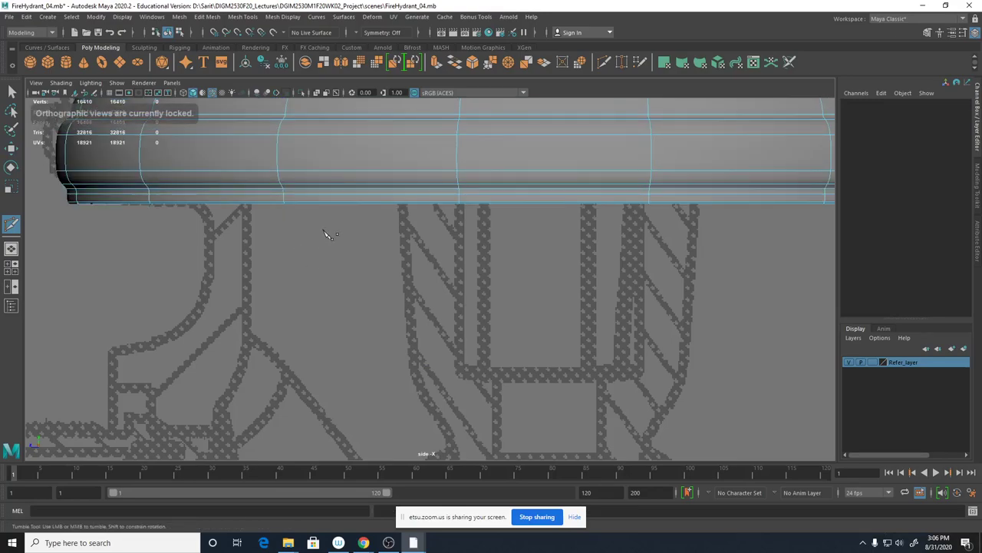
key(1)
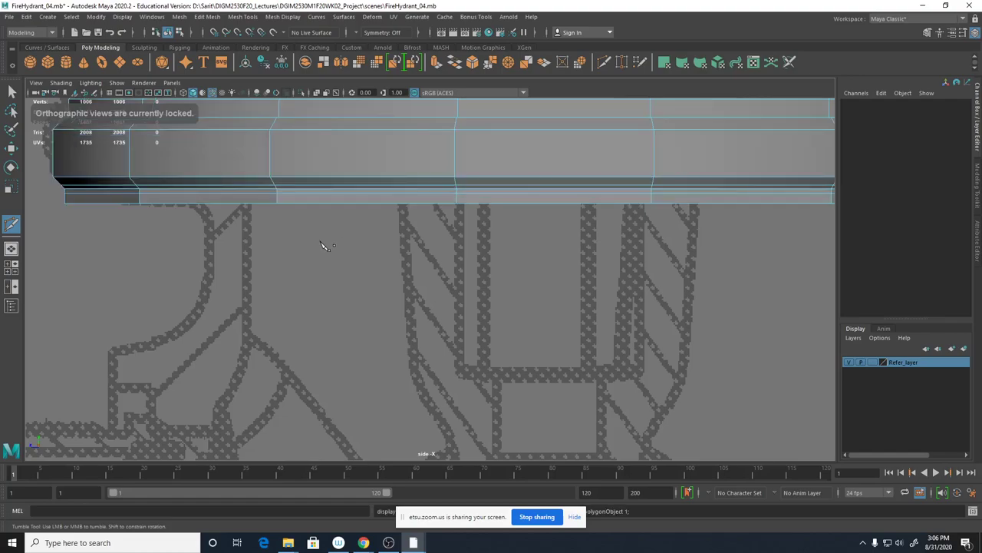
Insert another edge loop close to the bottom edge of the rim's lip, and check the smoothed rim from below in perspective.
ctrl+click(278, 199)
key(3)
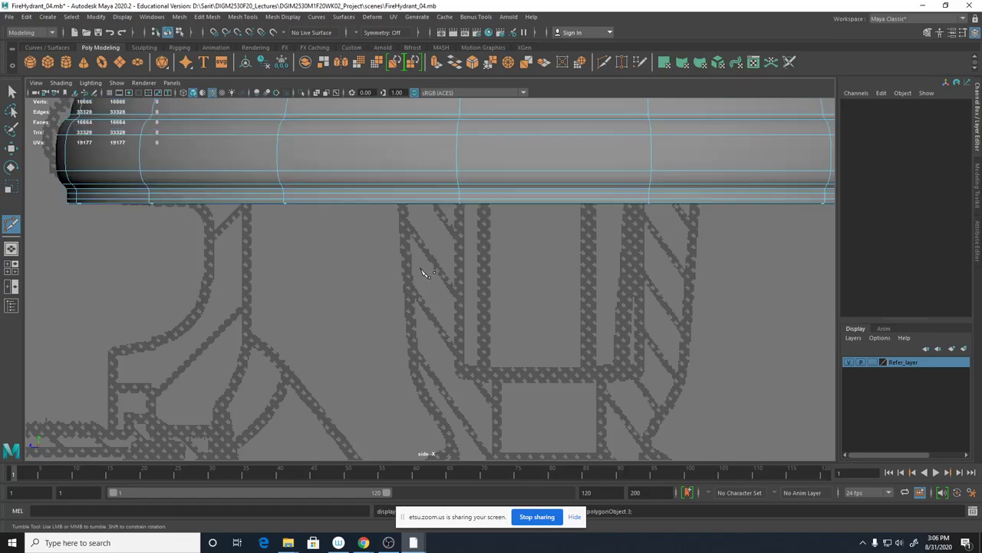
key(space)
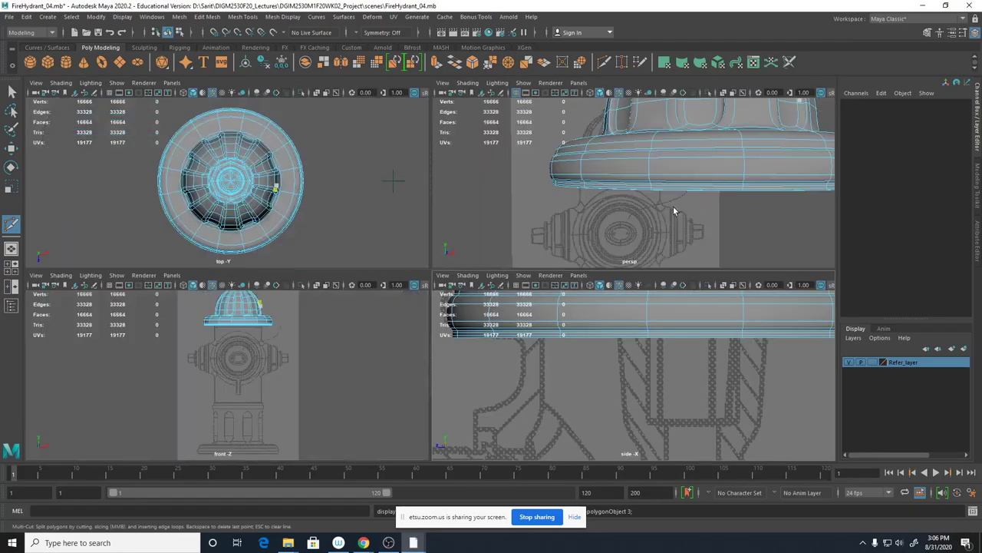
alt+drag(621, 229, 546, 223)
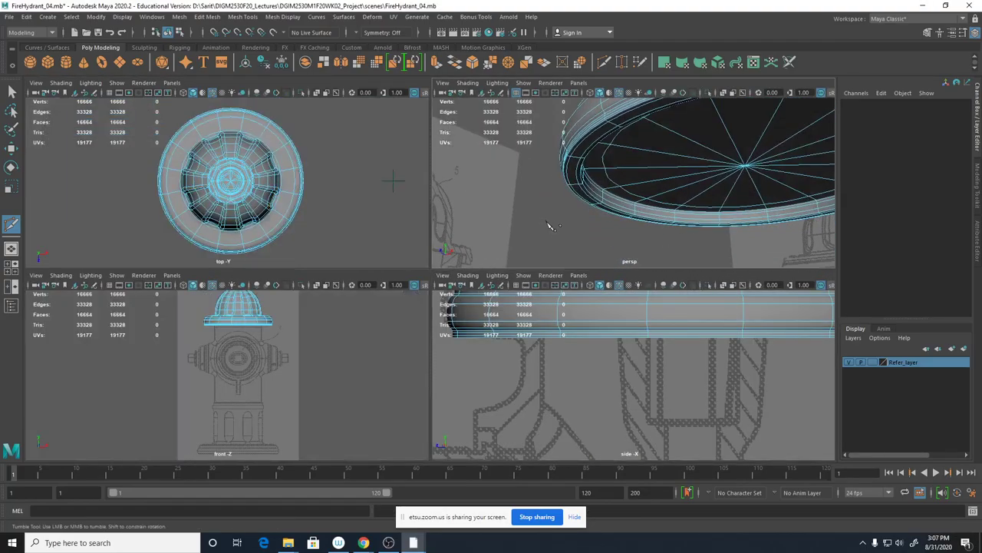
alt+right_drag(545, 223, 719, 223)
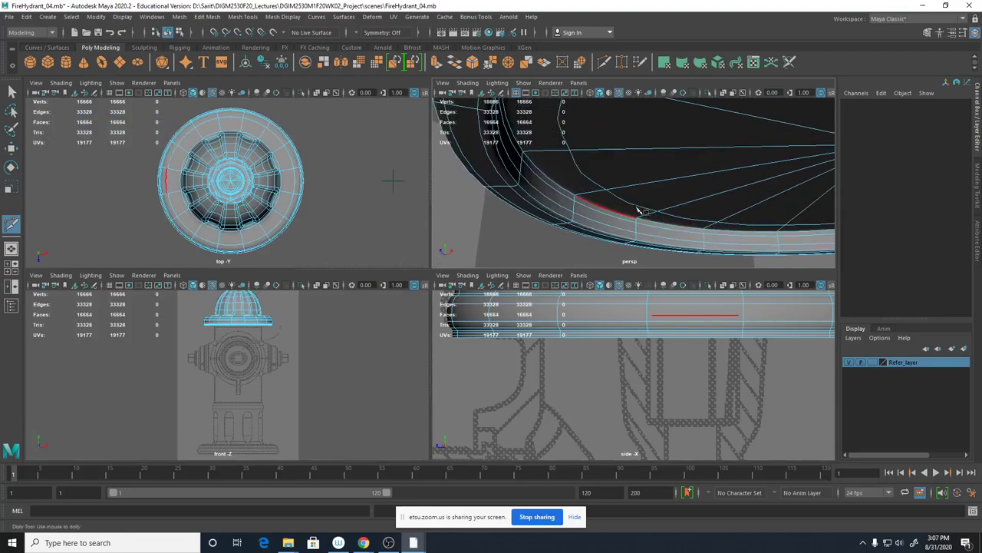
alt+drag(651, 211, 670, 229)
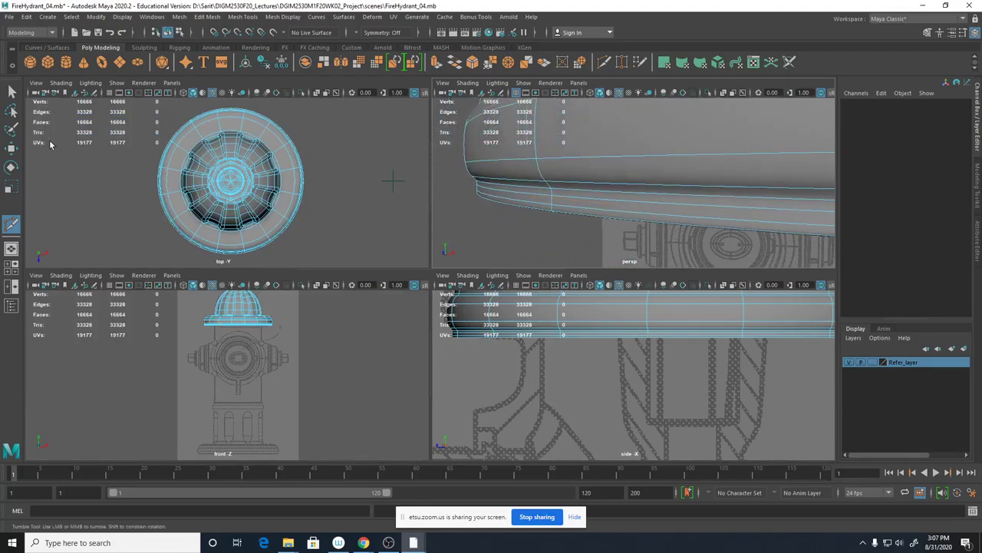
Return the bonnet to Object Mode, frame it in the perspective view and clear the selection.
key(q)
right_click(572, 148)
click(622, 133)
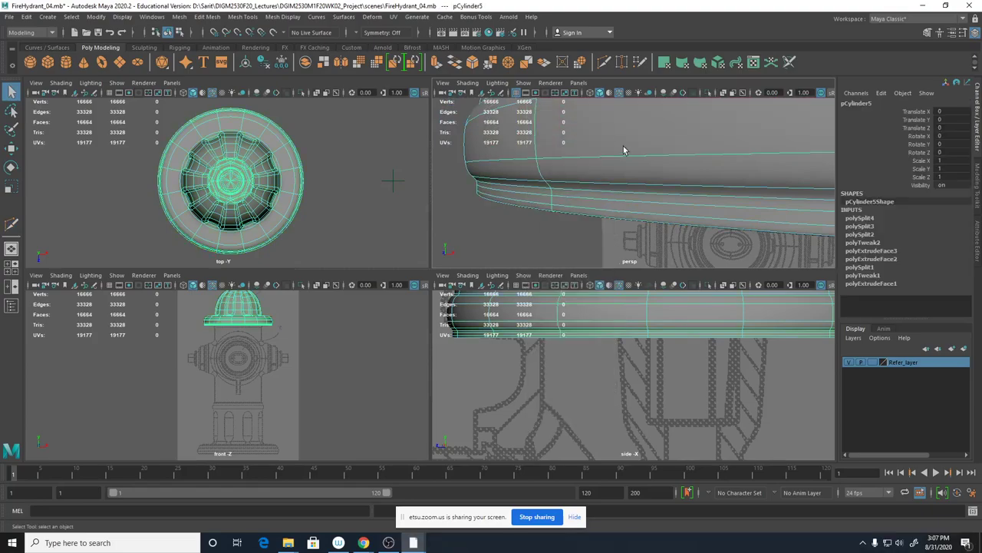
key(f)
right_click(741, 168)
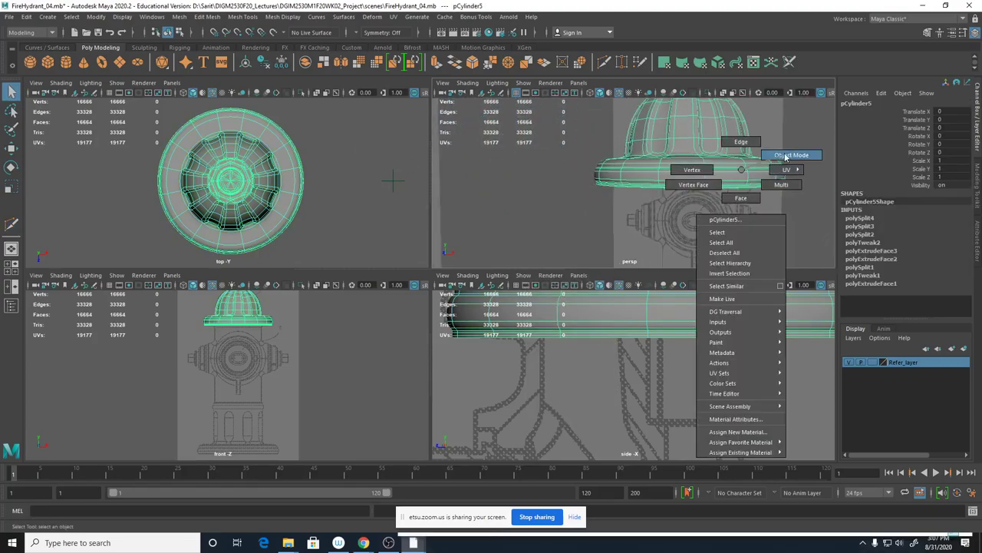
click(789, 156)
click(828, 158)
scroll(767, 222, down, 2)
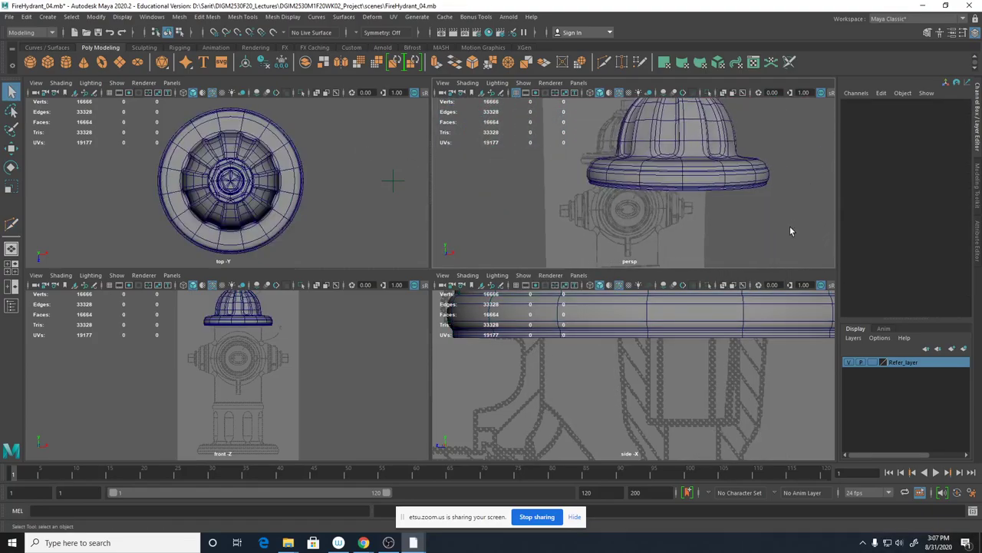
Hide the wireframe overlay in the perspective view, and examine the smoothed bonnet's ribs, rim and underside.
click(601, 93)
mouse_move(700, 217)
alt+mouse_down()
mouse_move(721, 219)
mouse_move(675, 217)
alt+mouse_up()
alt+right_drag(674, 216, 766, 247)
alt+middle_drag(676, 352, 683, 429)
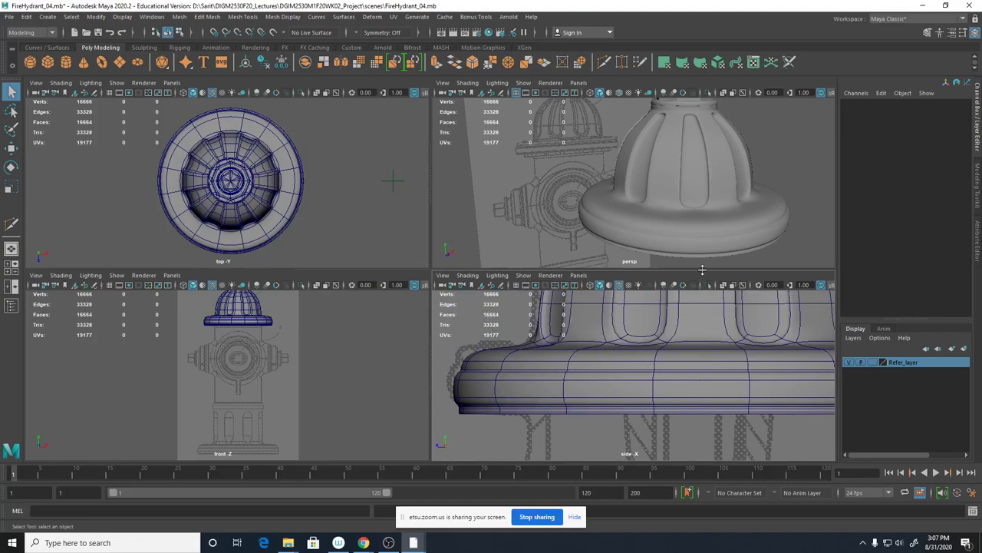
scroll(692, 227, up, 3)
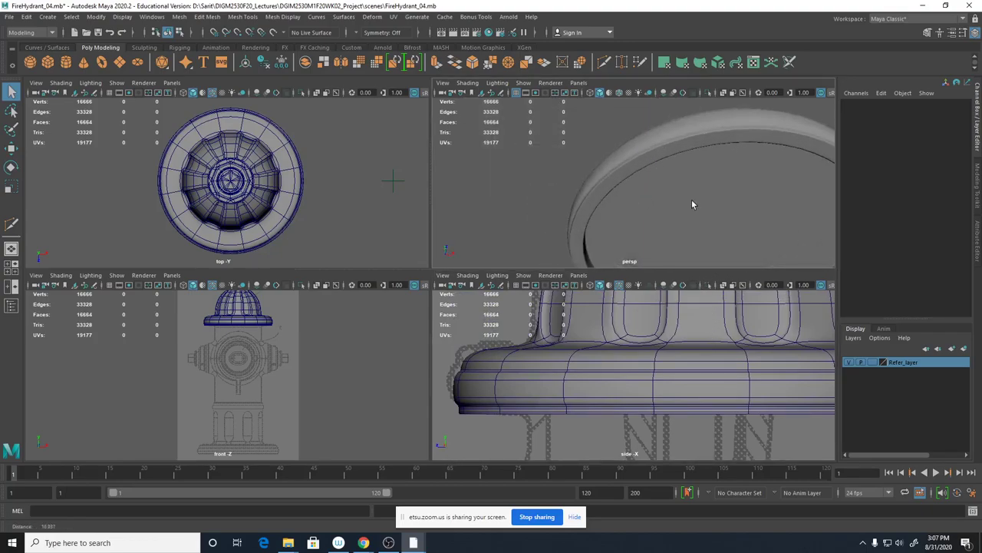
Show the wireframe overlay on the smoothed bonnet again, and examine its underside, rim and dome from several angles.
click(621, 93)
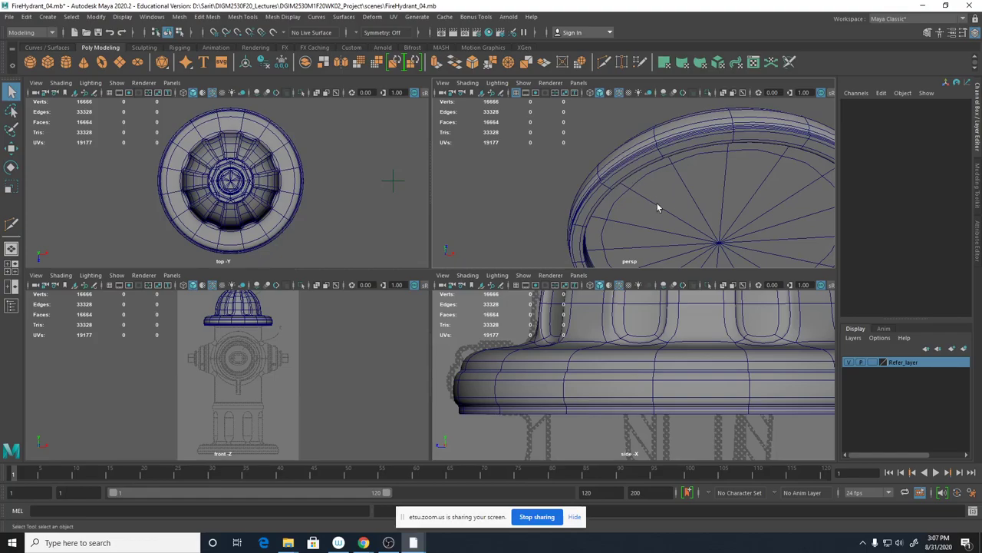
alt+drag(668, 204, 588, 212)
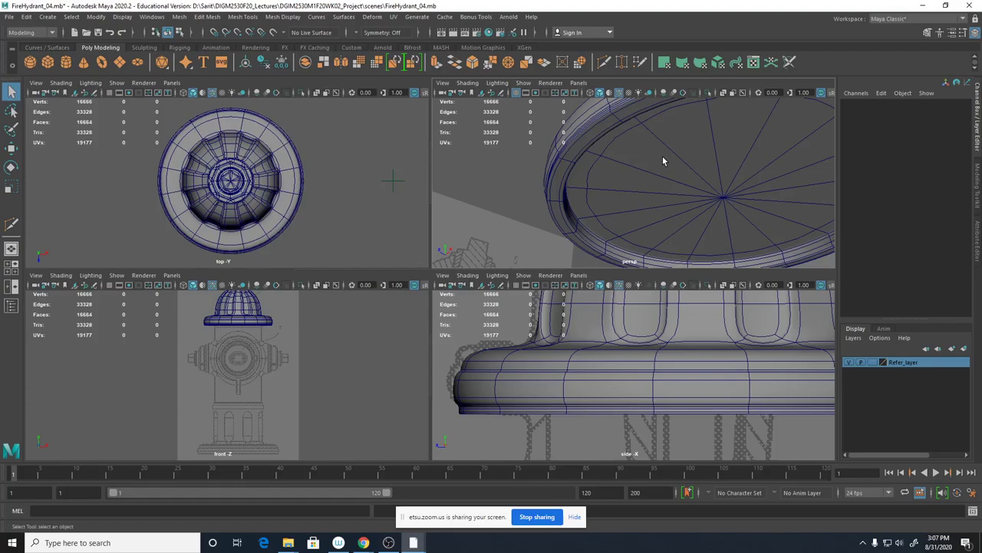
alt+drag(629, 168, 674, 208)
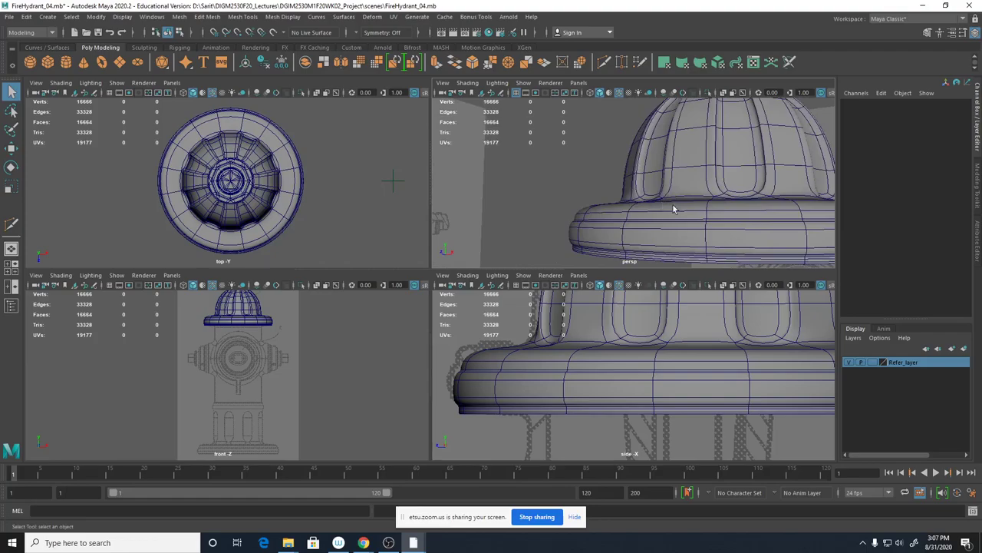
alt+right_drag(714, 226, 628, 220)
alt+drag(664, 222, 650, 206)
right_drag(662, 168, 688, 152)
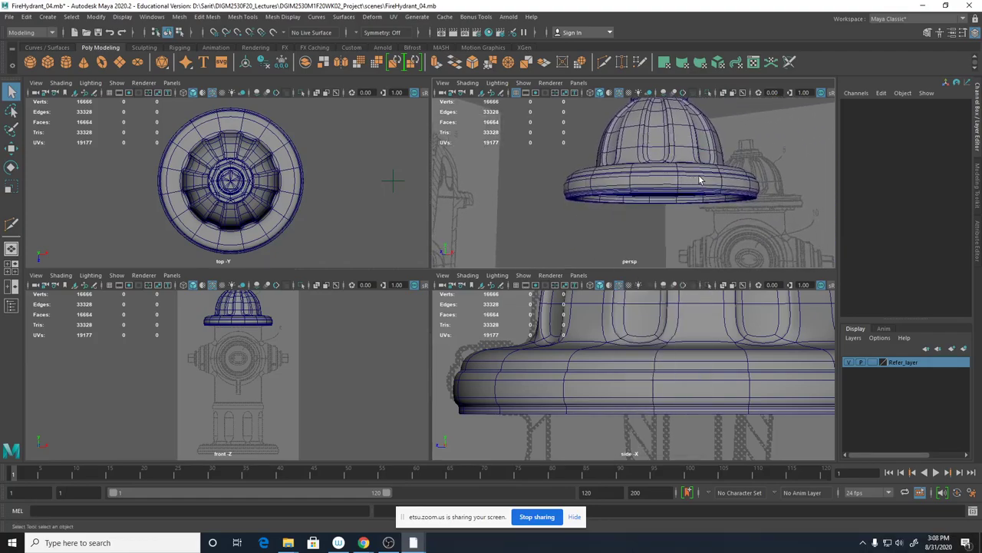
alt+drag(717, 214, 742, 264)
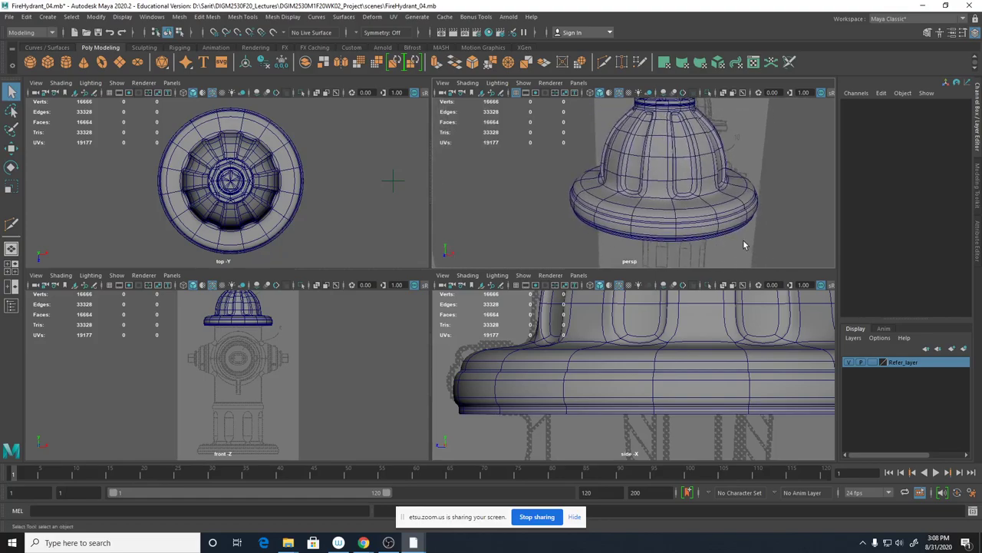
alt+middle_drag(725, 246, 720, 253)
alt+right_drag(718, 252, 725, 244)
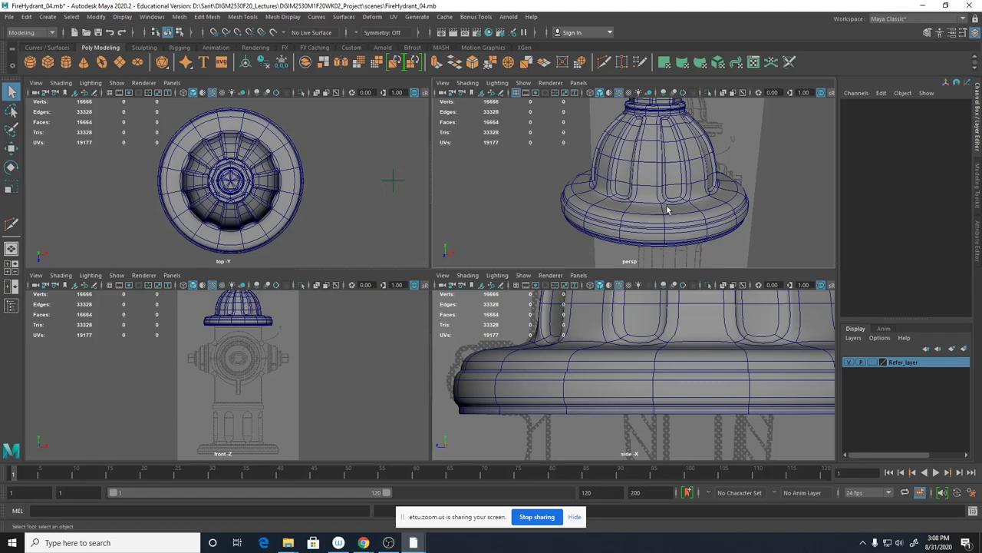
alt+drag(719, 218, 681, 240)
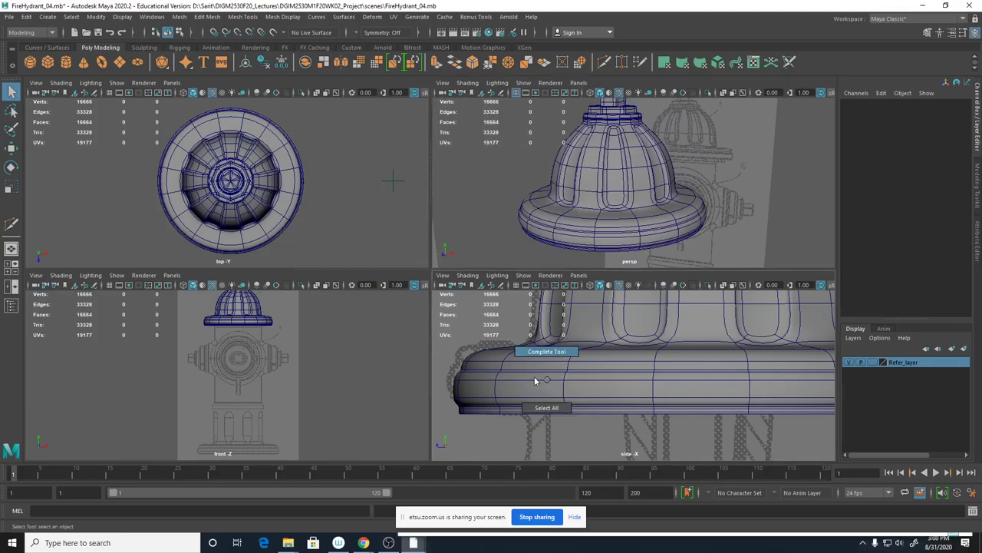
Switch the bonnet to vertex editing, and show it unsmoothed and in wireframe over the side-view reference.
click(572, 372)
right_drag(579, 368, 540, 269)
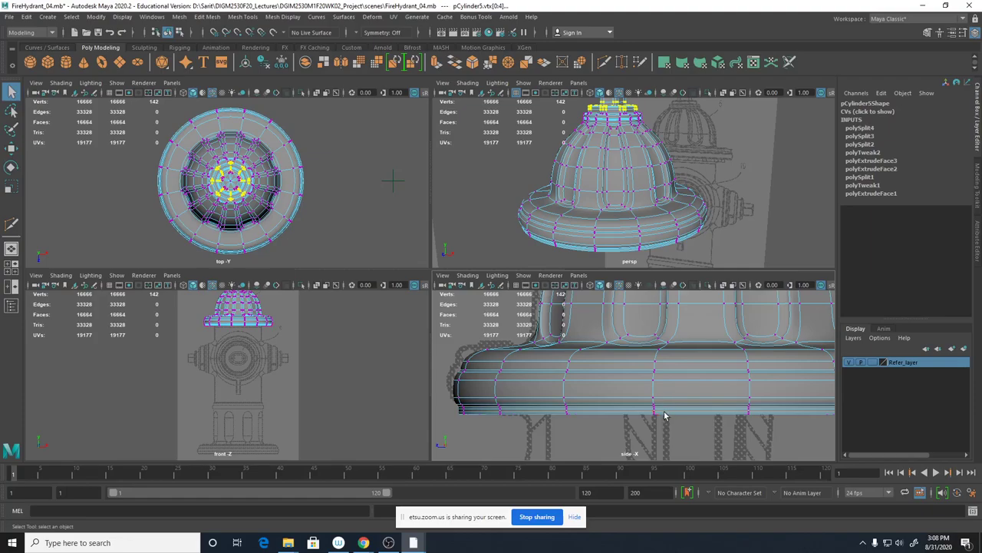
key(space)
scroll(586, 338, up, 5)
scroll(586, 338, down, 3)
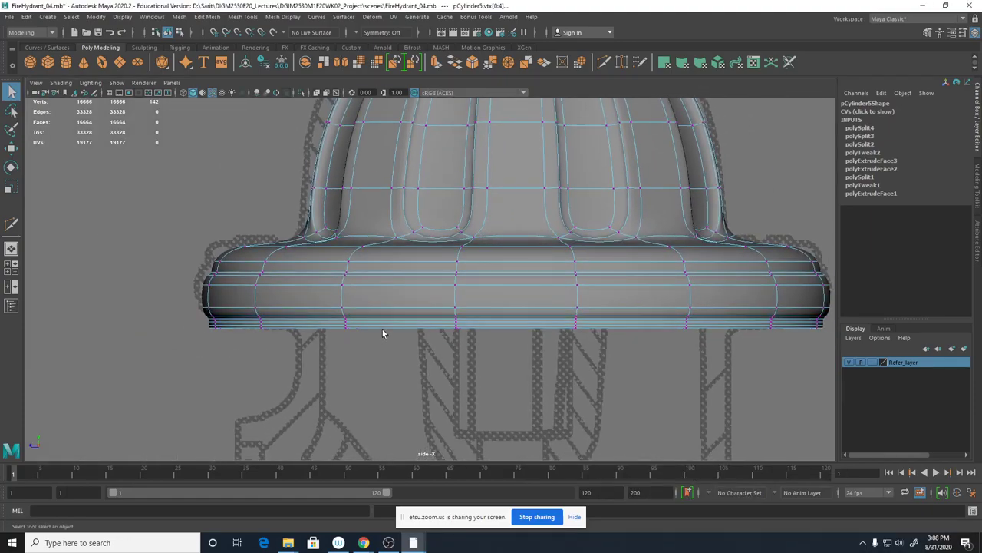
key(4)
alt+middle_drag(653, 414, 543, 389)
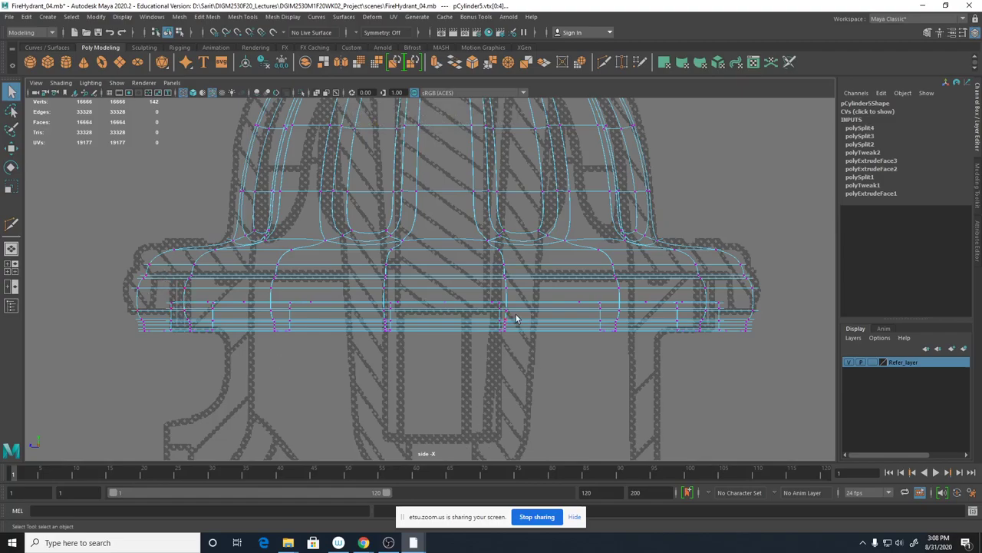
key(1)
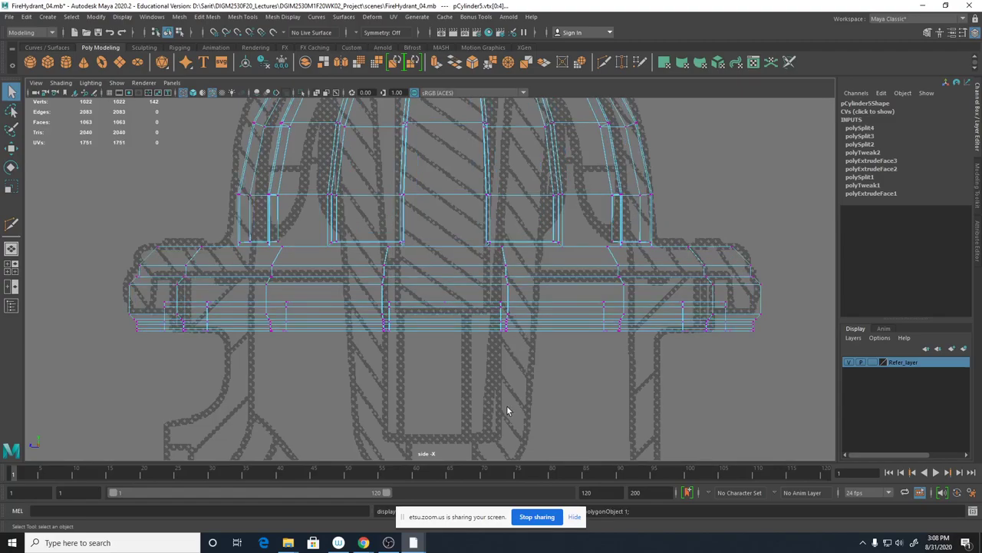
Try to raise all the rim vertices below its upper edge slightly in the side view.
drag(771, 373, 121, 264)
key(w)
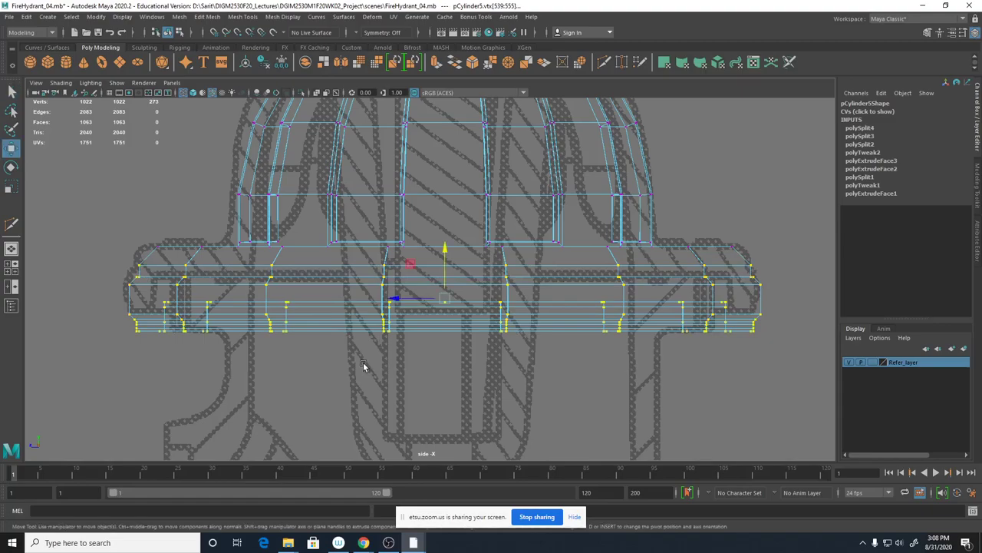
drag(443, 260, 442, 254)
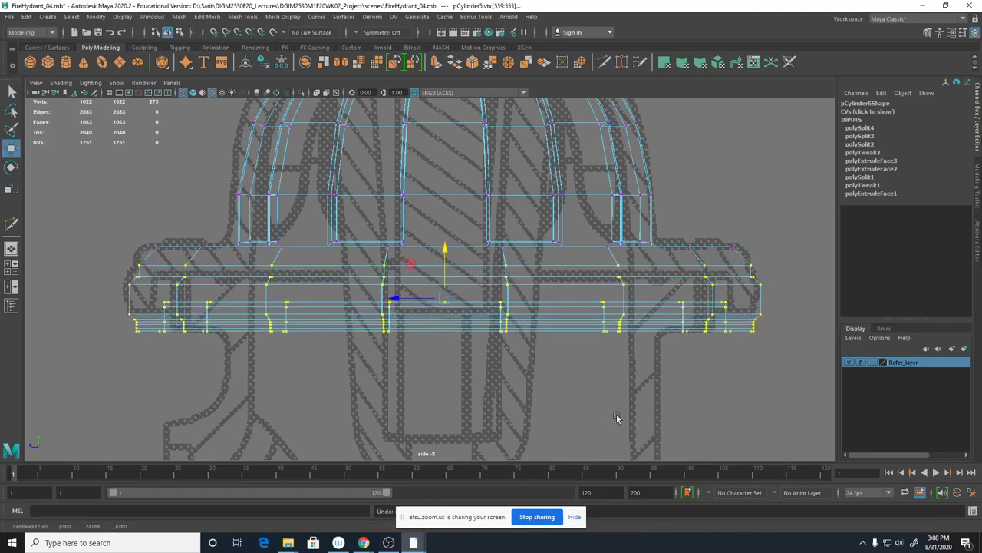
Reselect all the bonnet's rim vertices below its upper edge in the side view, and check the selection in perspective.
click(771, 399)
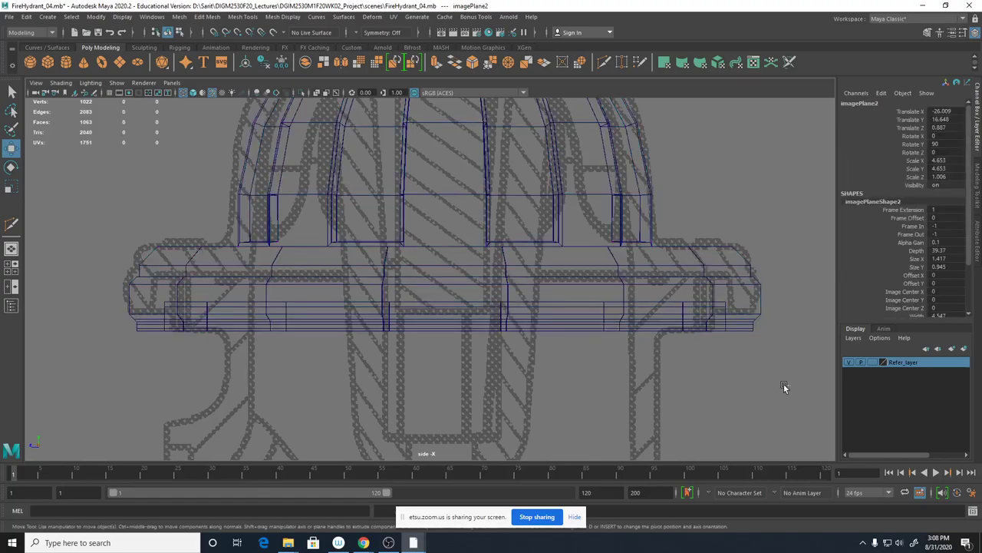
click(683, 330)
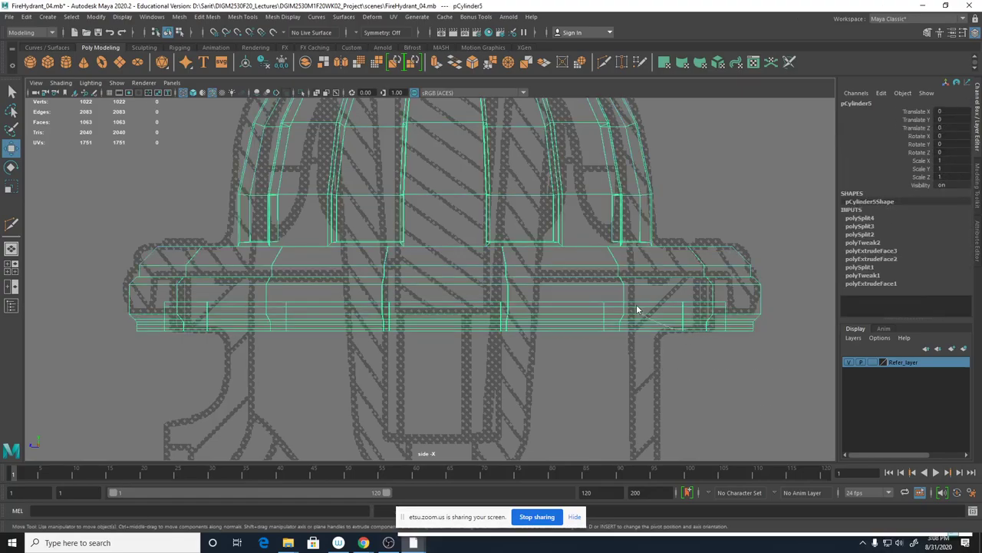
right_drag(637, 305, 619, 258)
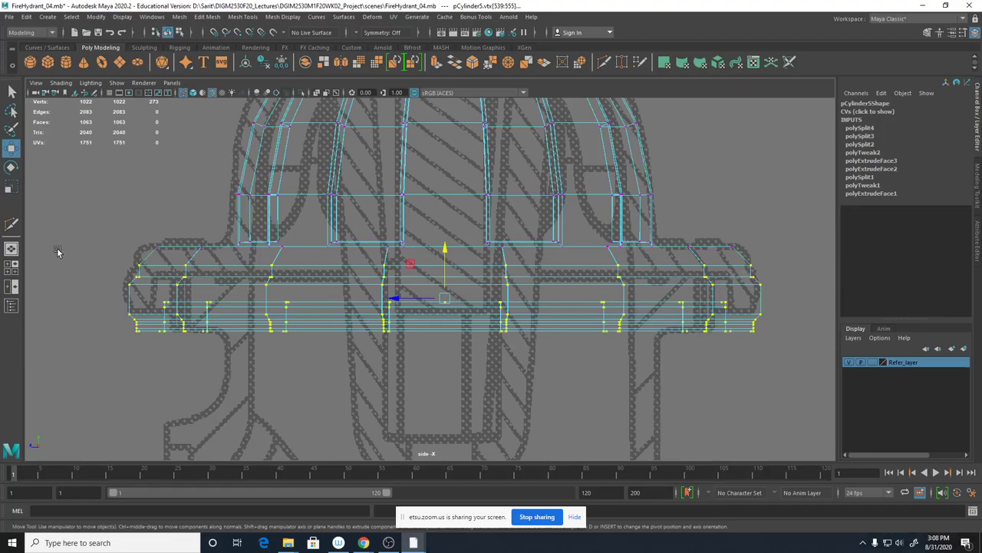
click(59, 249)
drag(63, 249, 202, 307)
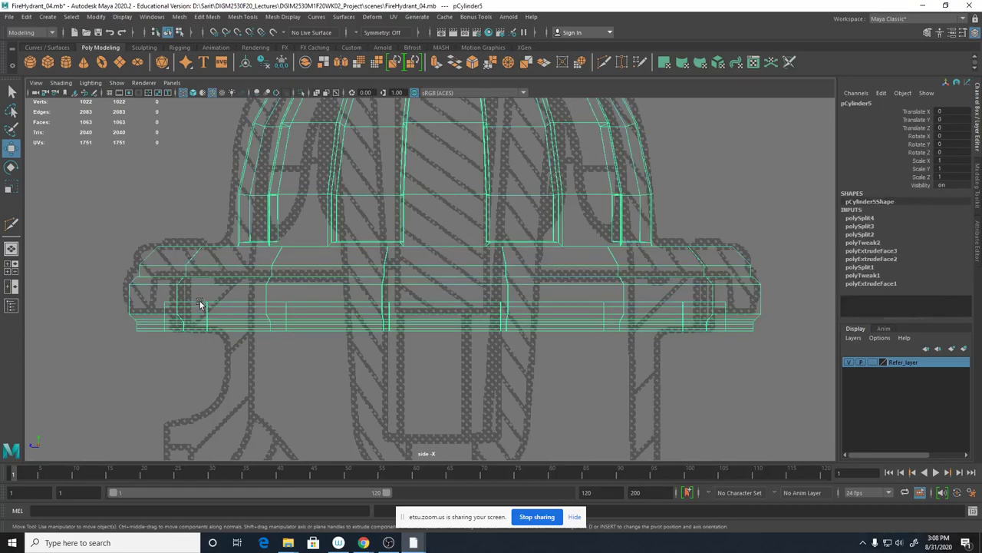
right_drag(176, 264, 133, 261)
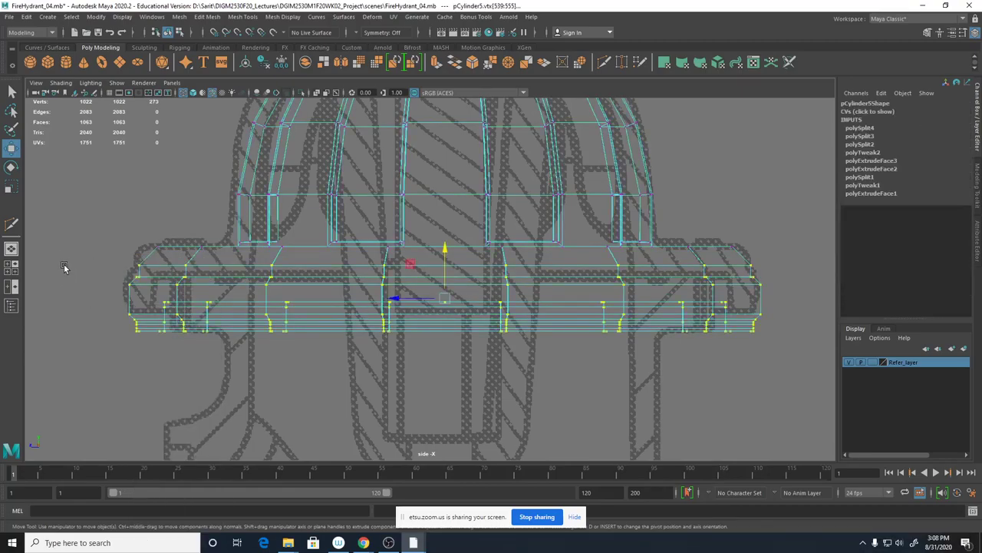
drag(69, 261, 779, 386)
key(space)
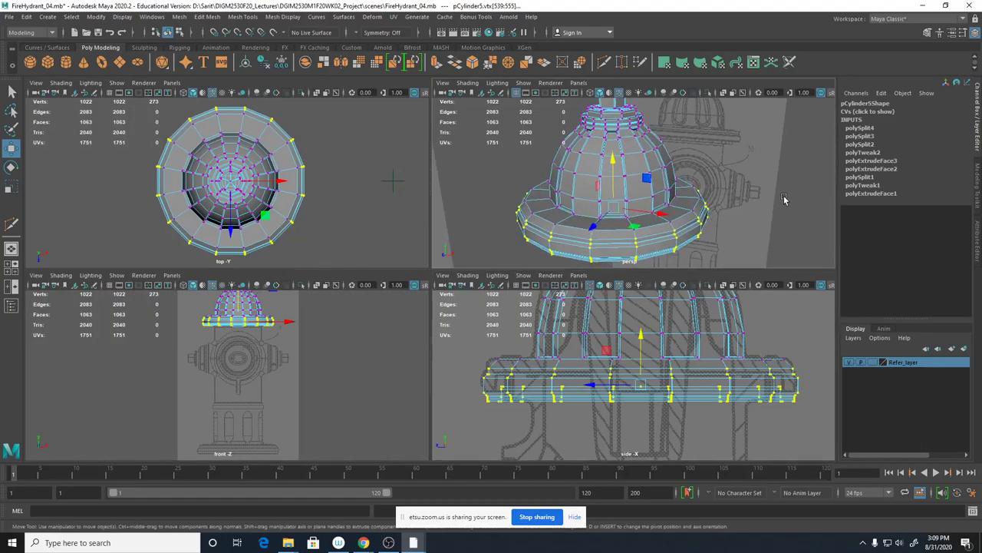
key(4)
alt+drag(783, 200, 819, 207)
key(space)
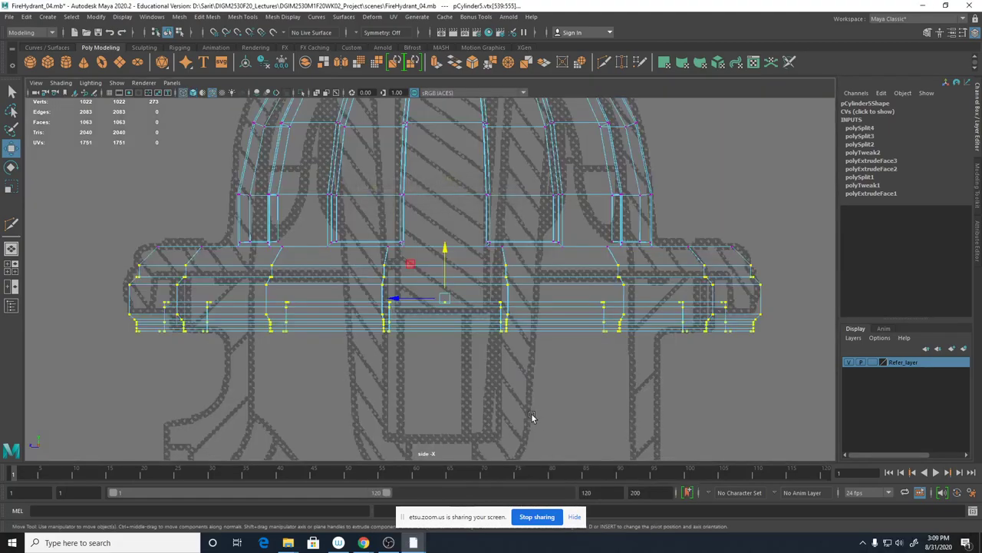
Raise all the rim vertices below its upper edge slightly in the side view, and raise the lower rim and recess vertices a bit further.
scroll(529, 405, down, 2)
drag(449, 253, 455, 242)
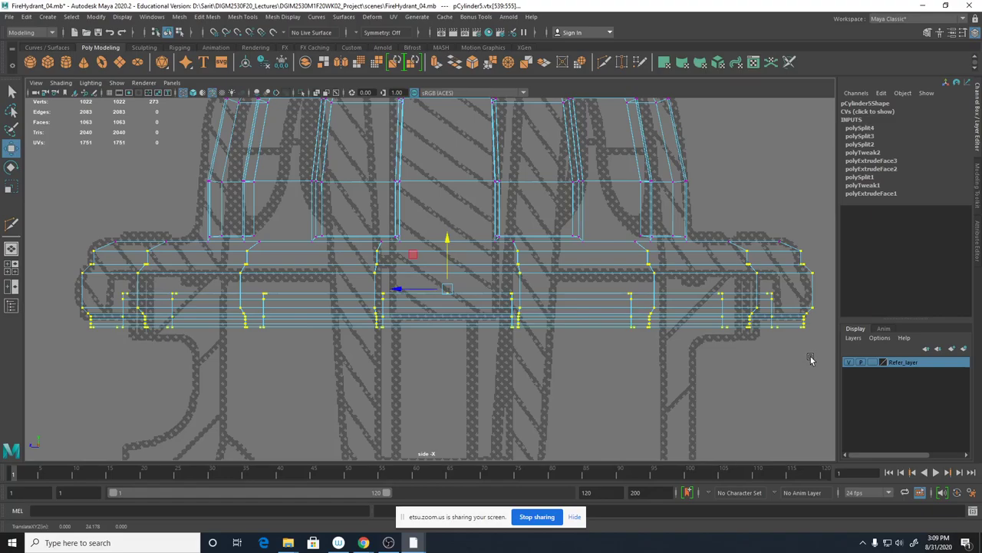
drag(821, 363, 43, 286)
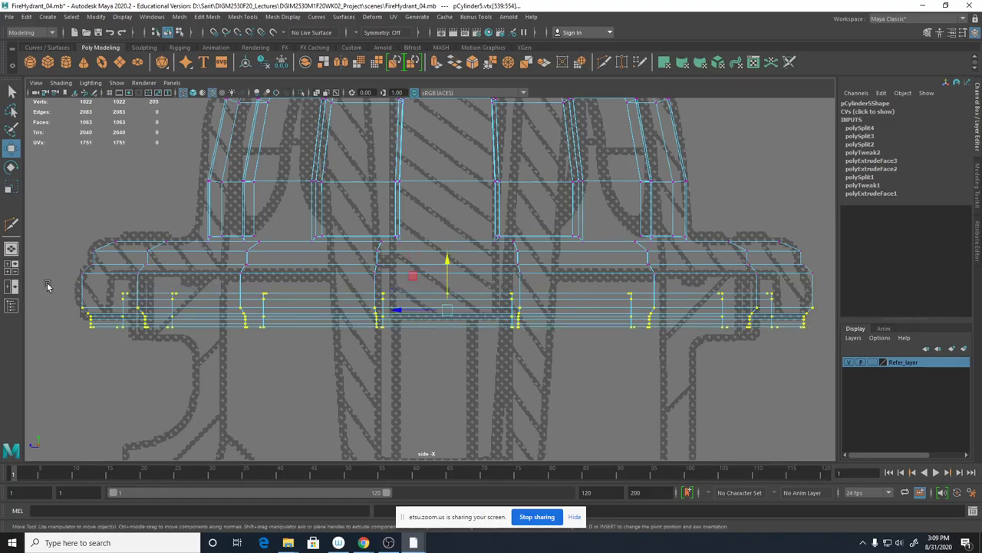
drag(449, 261, 450, 256)
Check the bonnet's rim smoothed and shaded against the side-view reference, and return to the unsmoothed mesh with nothing on it selected.
key(4)
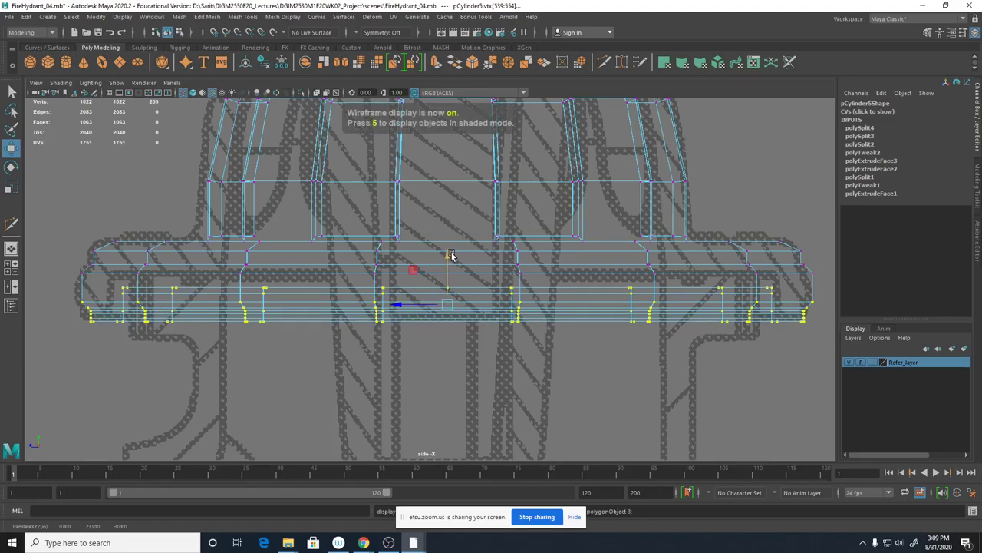
key(3)
key(5)
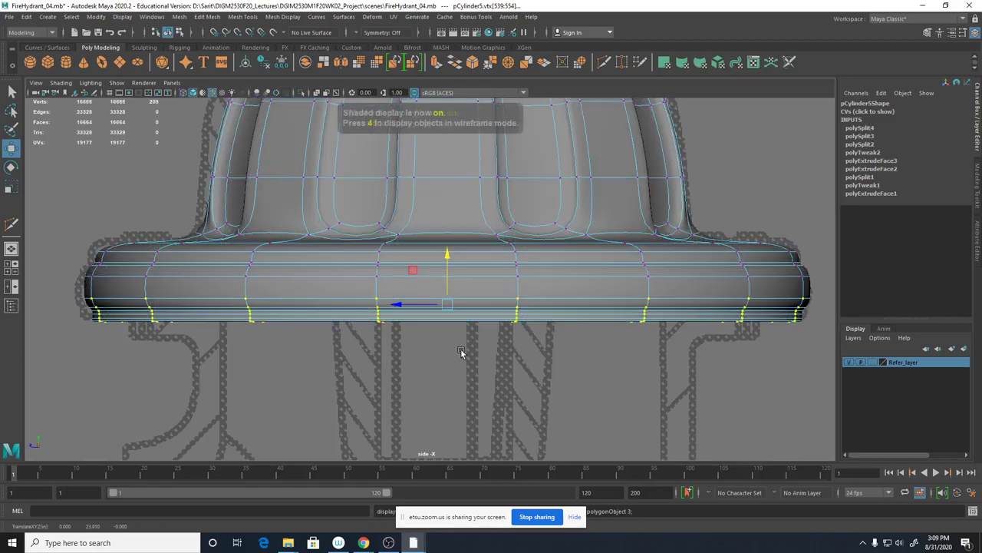
mouse_move(618, 260)
right_down()
mouse_move(620, 285)
mouse_move(660, 247)
right_up()
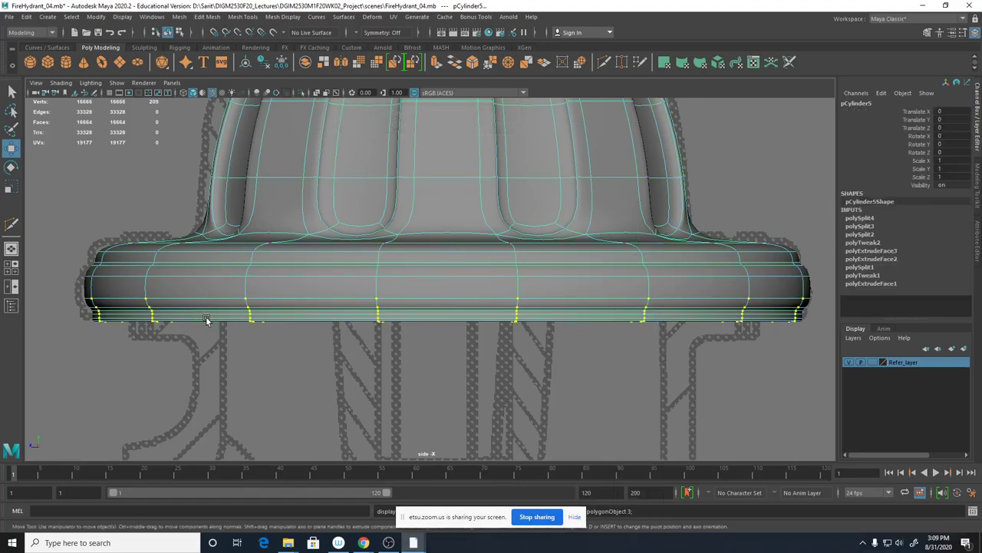
key(1)
click(240, 341)
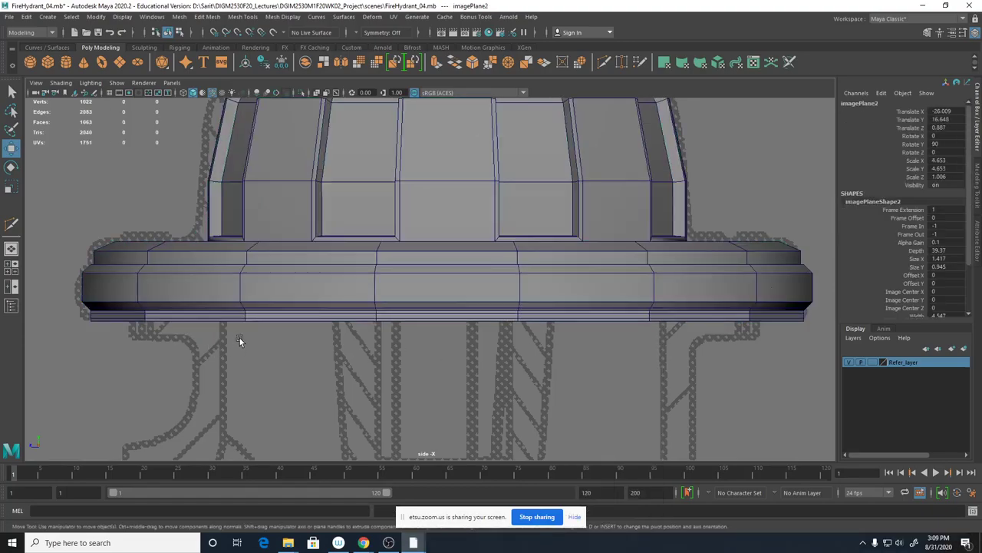
Squeeze the rim's bottommost vertex rows vertically to about 0.68 and raise them slightly to meet the reference's lower edge.
alt+right_drag(241, 340, 631, 257)
scroll(680, 284, down, 5)
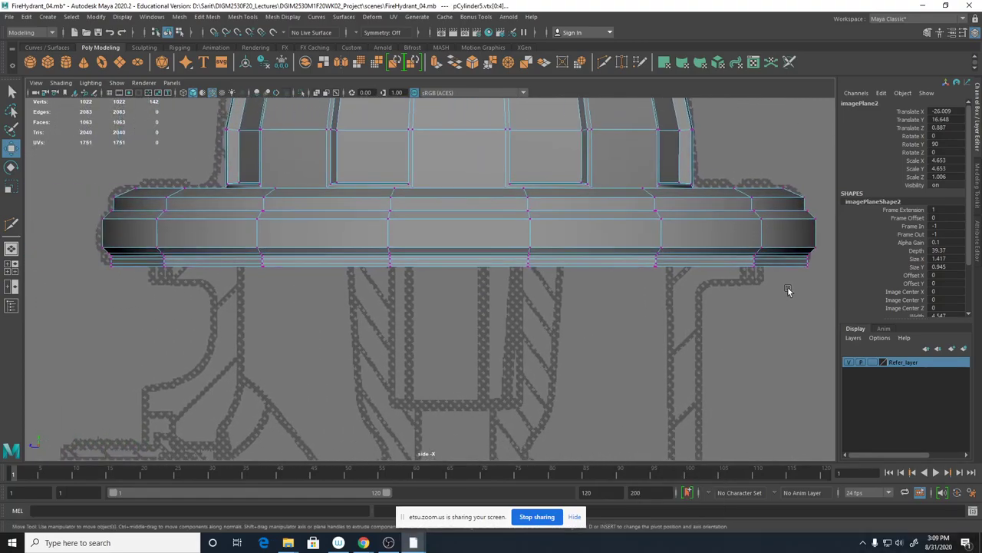
drag(787, 298, 123, 260)
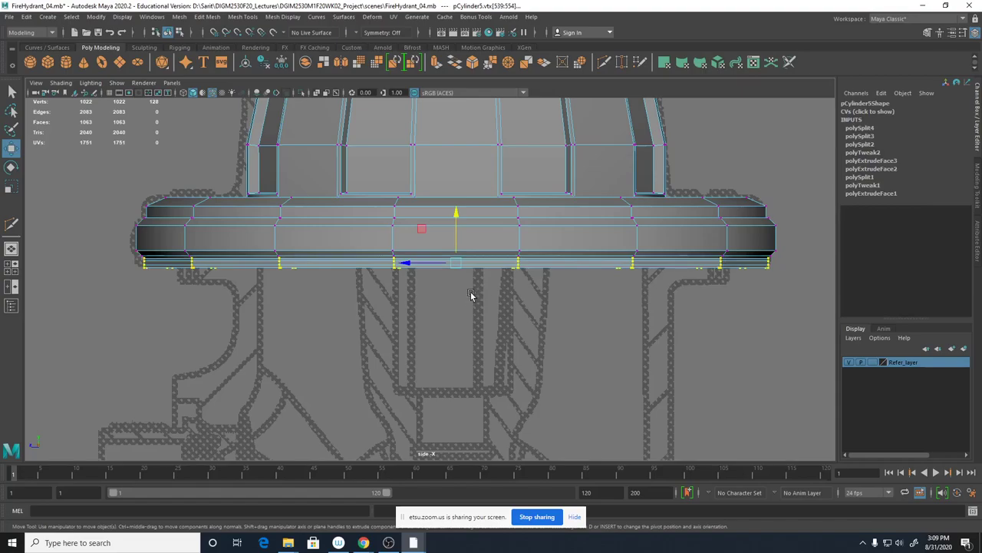
key(4)
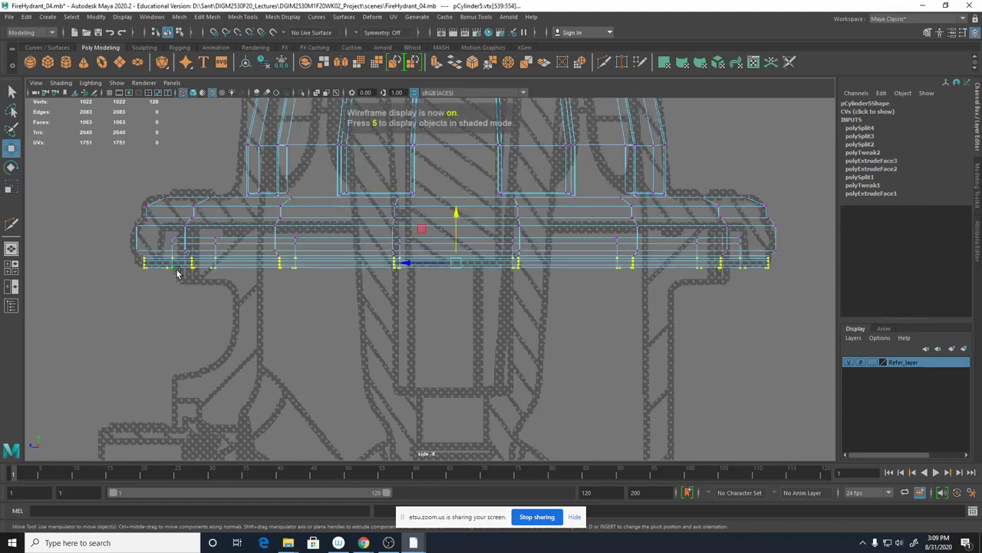
key(r)
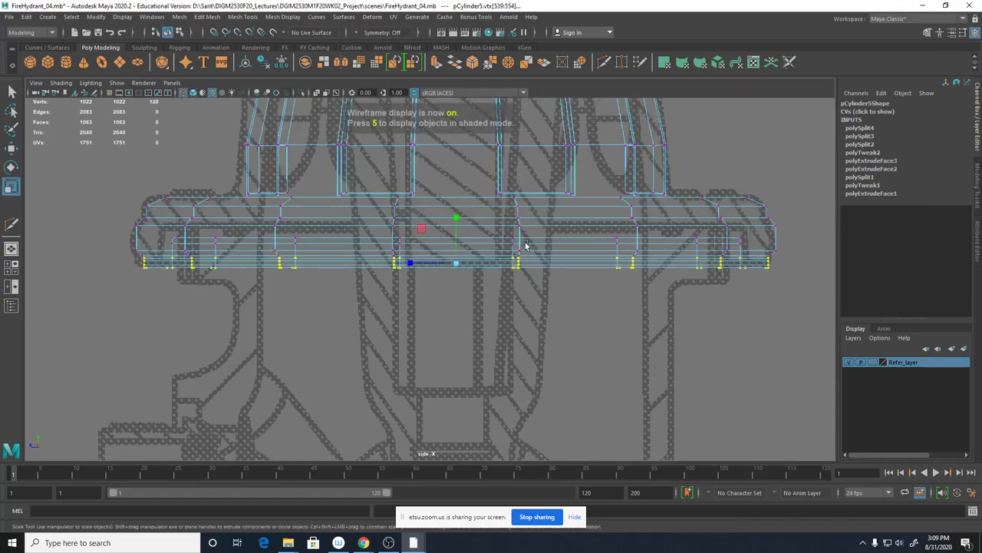
drag(459, 218, 457, 234)
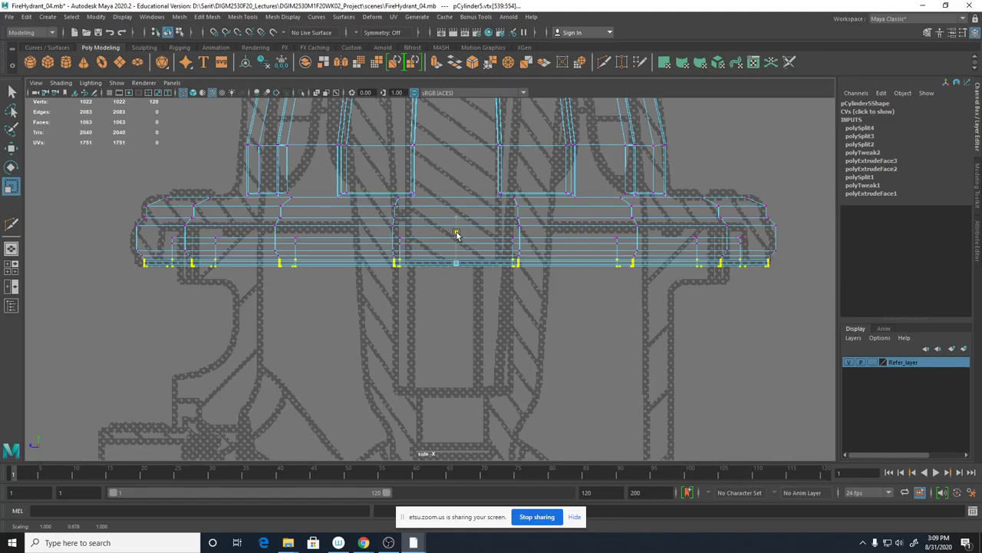
key(w)
drag(457, 218, 456, 215)
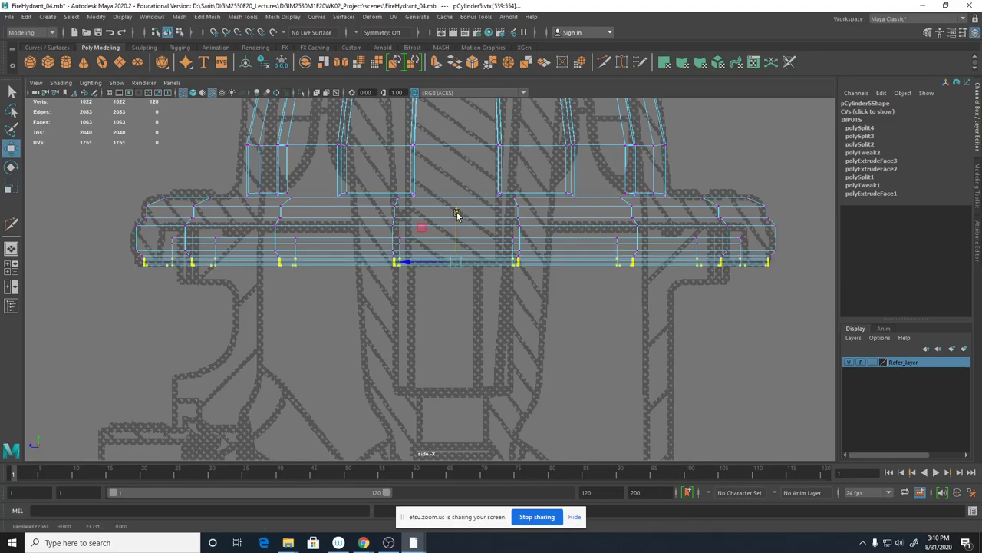
key(4)
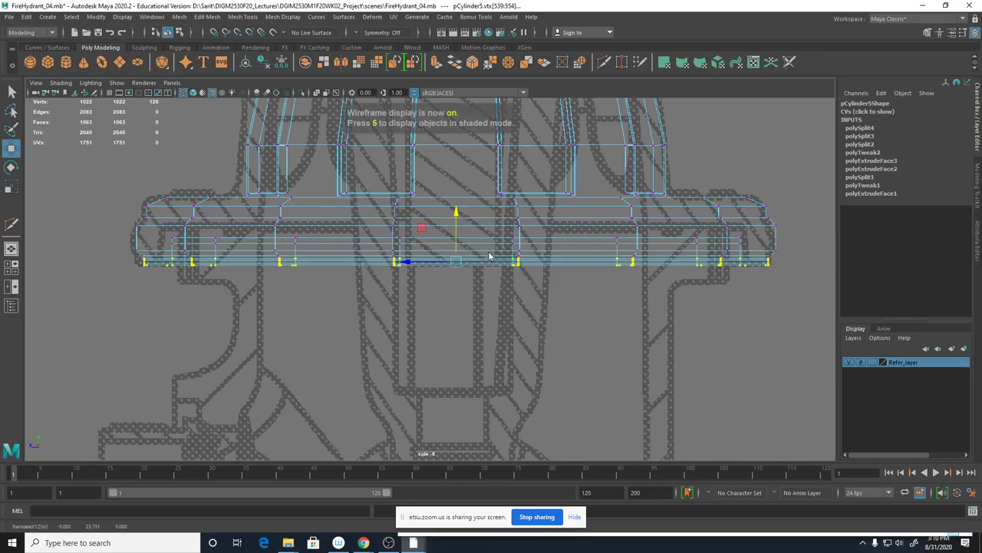
Show the bonnet smoothed and shaded in object mode, compare it with the whole side-view reference, and save the scene.
right_drag(488, 252, 515, 236)
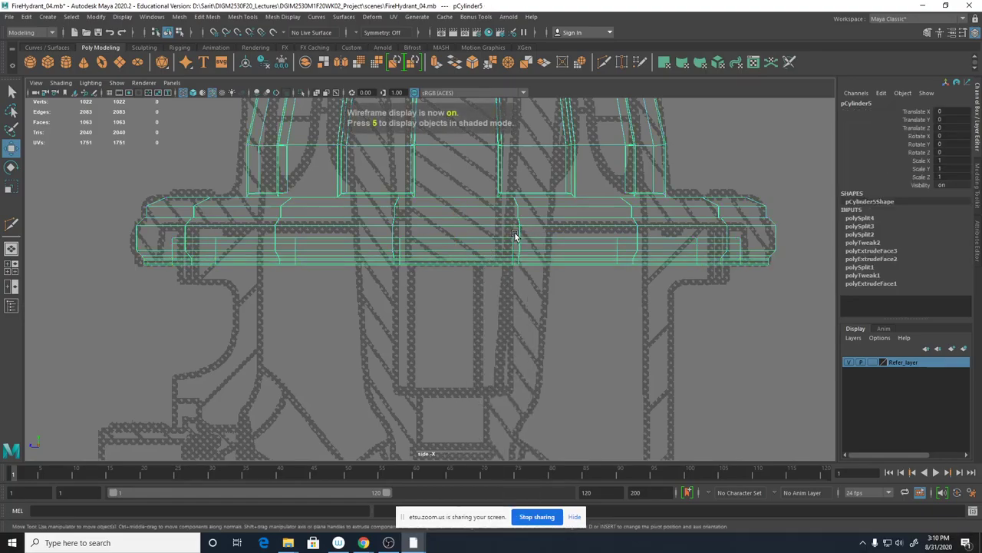
key(3)
key(5)
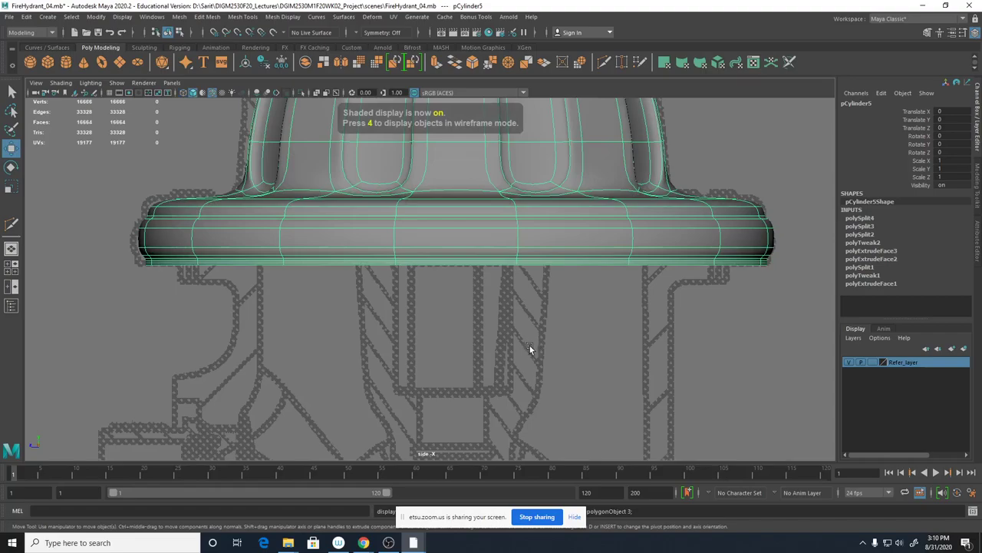
click(704, 343)
alt+right_drag(725, 331, 124, 290)
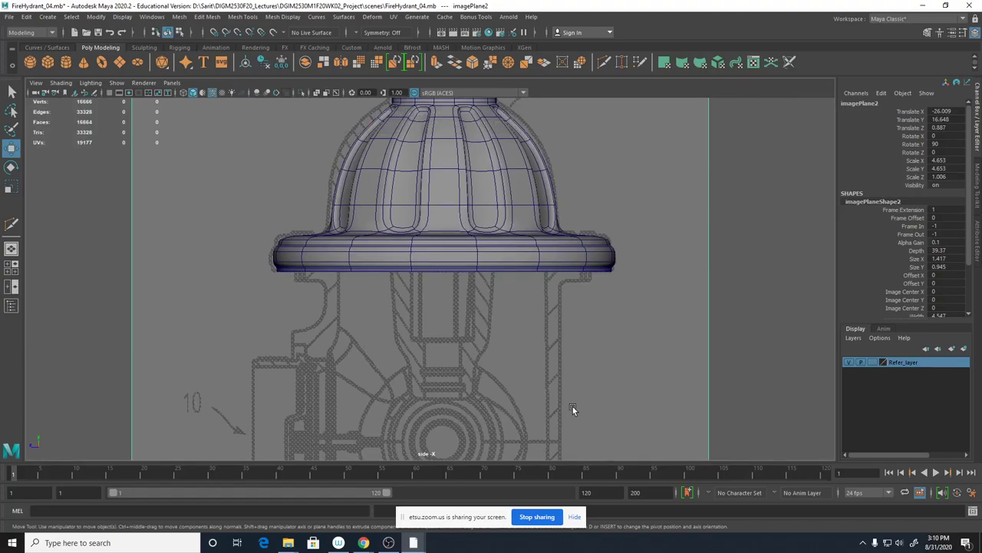
alt+right_drag(586, 395, 407, 296)
click(670, 267)
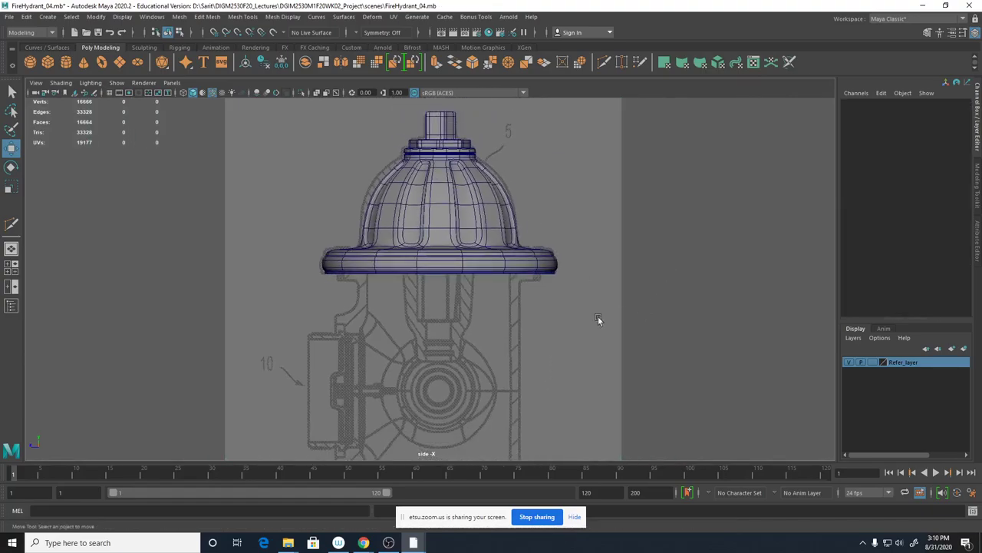
alt+middle_drag(525, 317, 526, 363)
key(ctrl+s)
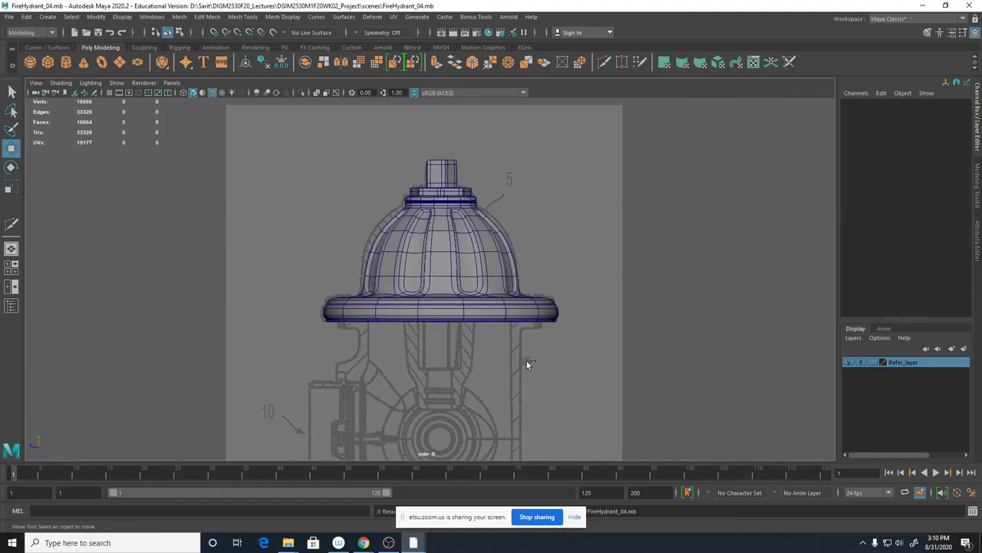
Show the shaded bonnet in perspective within the four-view layout, reselect it as an object, and save the scene.
click(517, 304)
key(space)
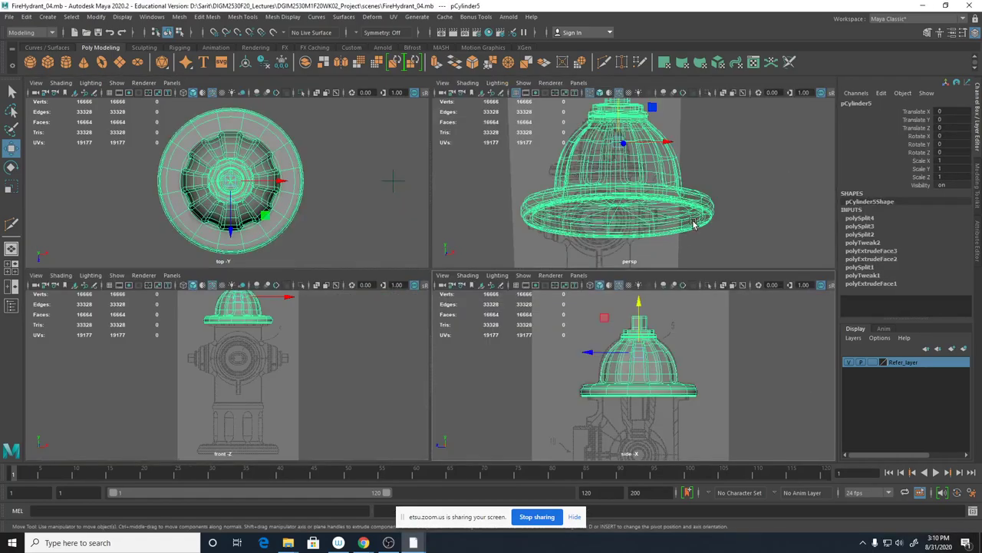
mouse_move(695, 224)
alt+mouse_down()
mouse_move(663, 234)
mouse_move(697, 225)
alt+mouse_up()
key(5)
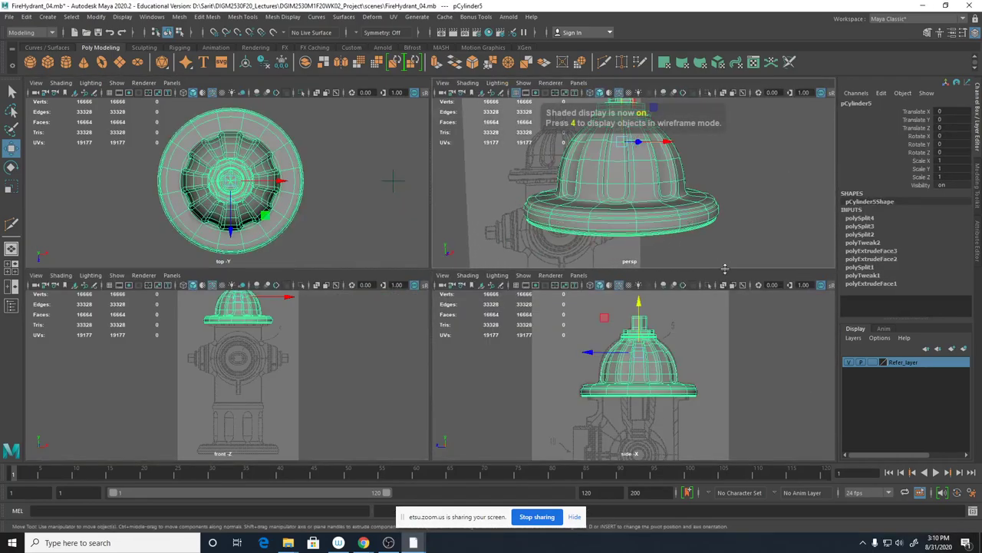
click(718, 351)
key(5)
scroll(639, 184, down, 2)
key(5)
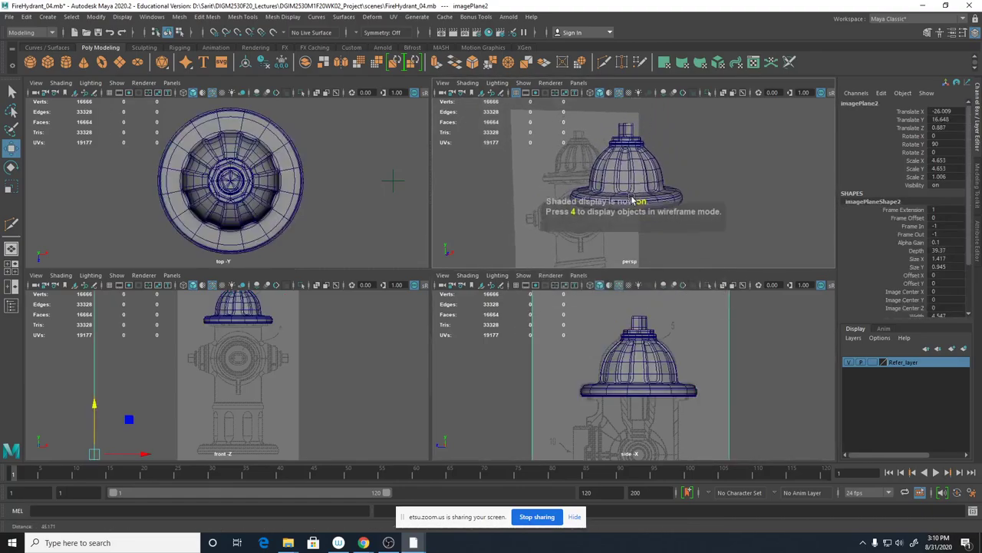
click(639, 184)
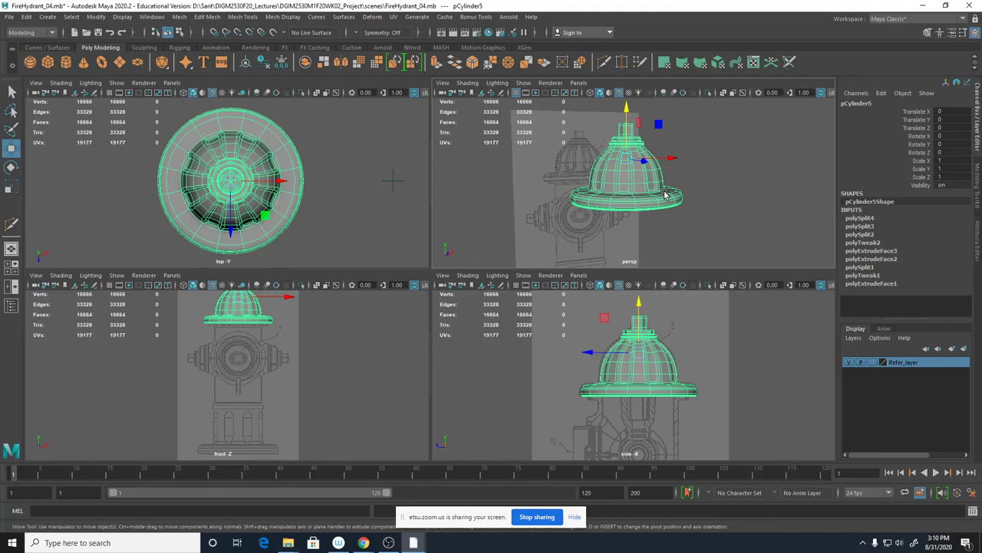
key(ctrl+s)
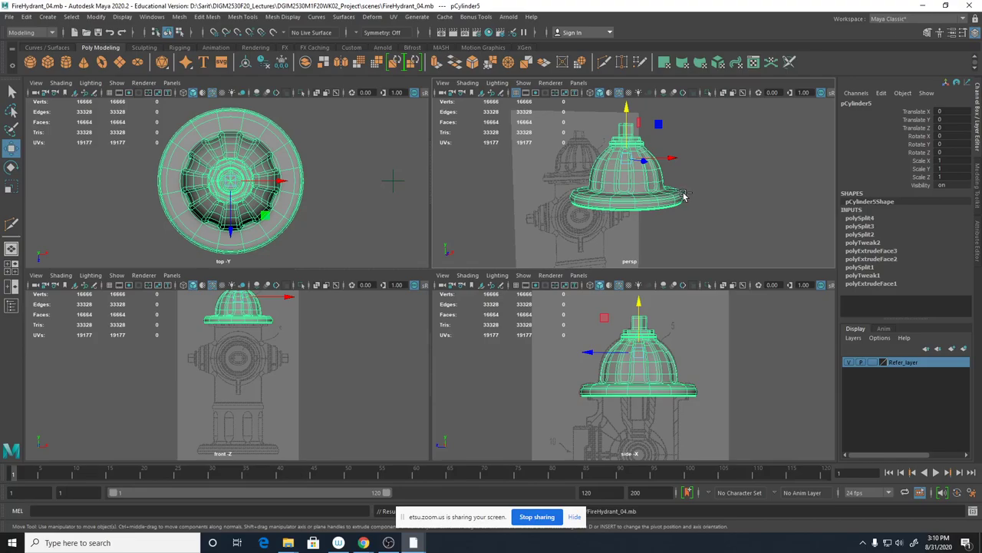
Delete the selected bonnet's construction history.
click(26, 16)
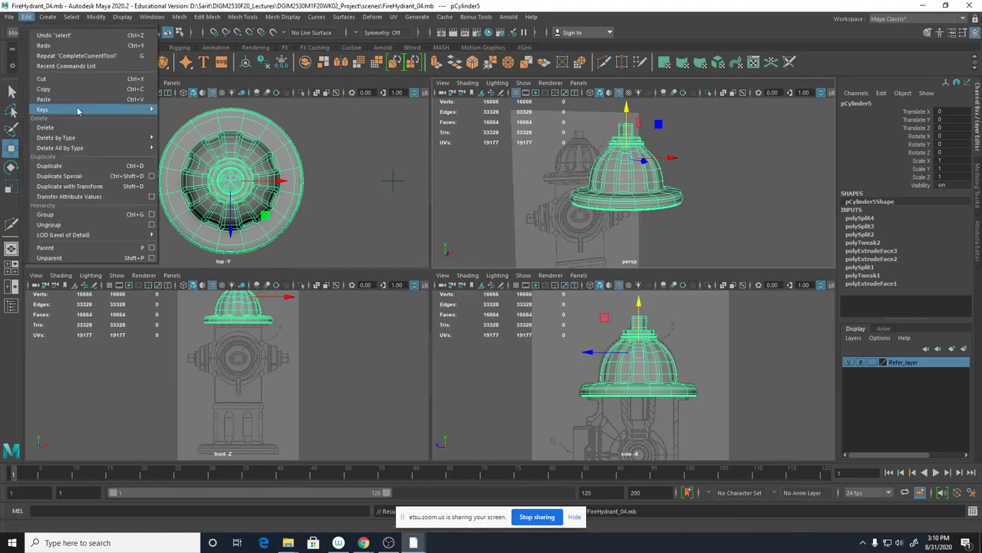
mouse_move(76, 137)
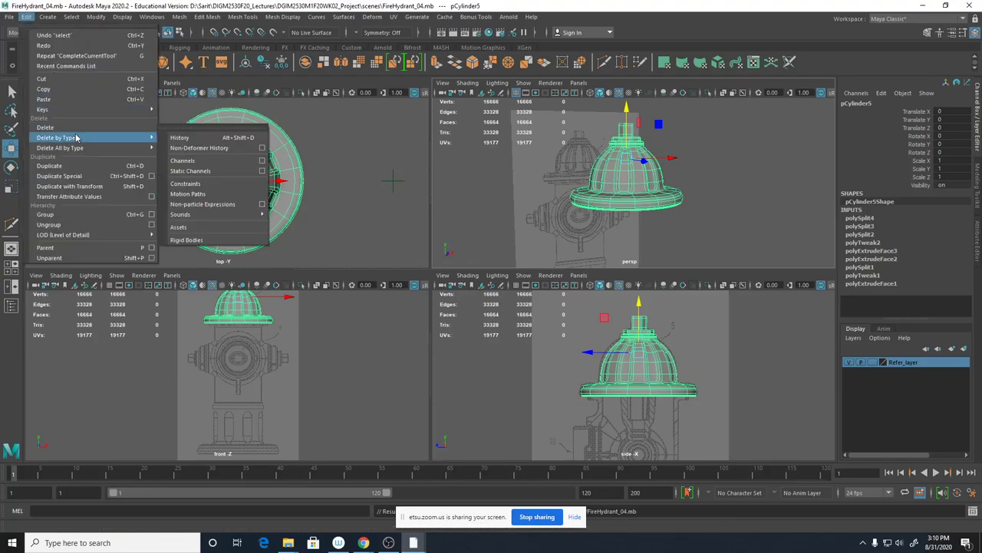
click(181, 138)
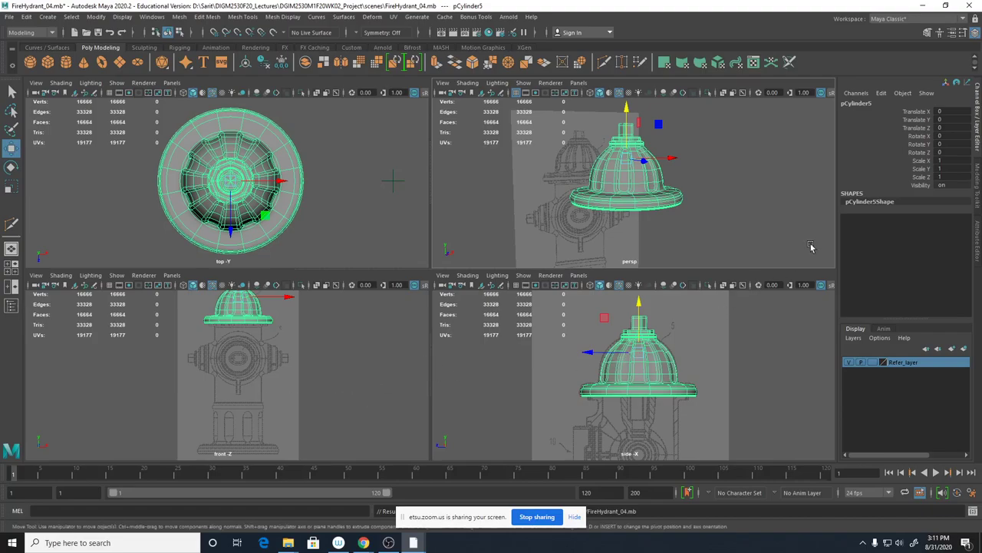
Reselect the bonnet in the perspective view and rename it HydrantCap_mesh.
click(725, 188)
click(647, 177)
double_click(881, 103)
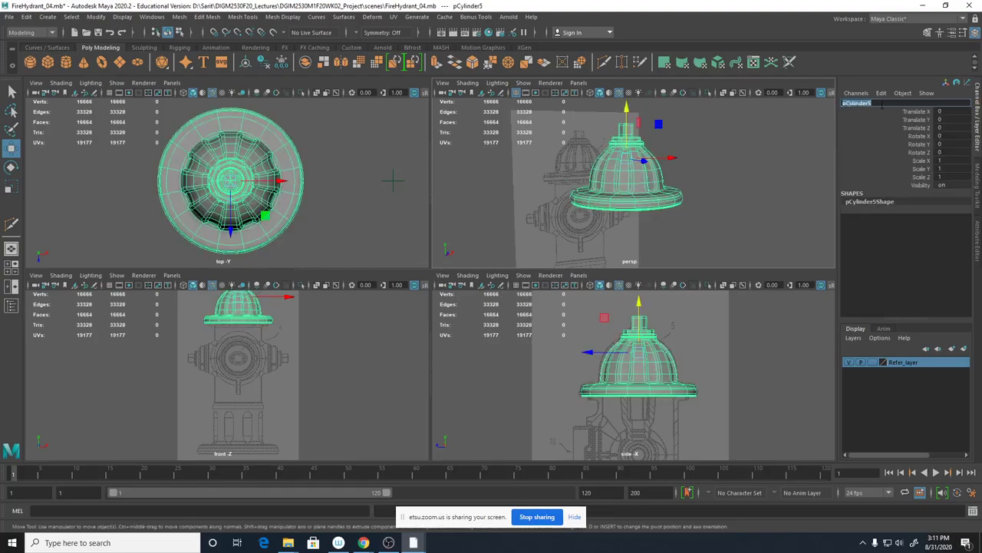
text(HydrantA)
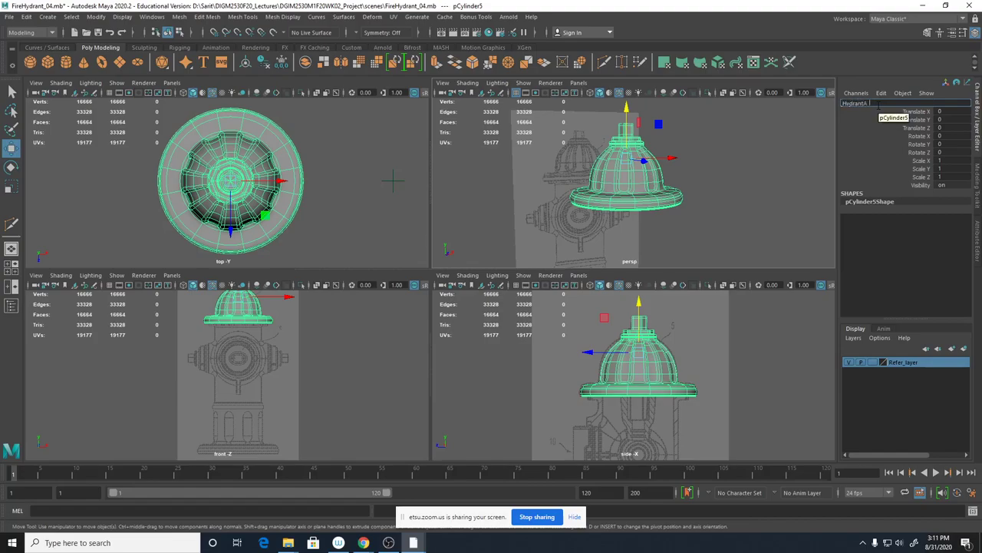
key(BackSpace)
text(Cap_mesh)
key(Return)
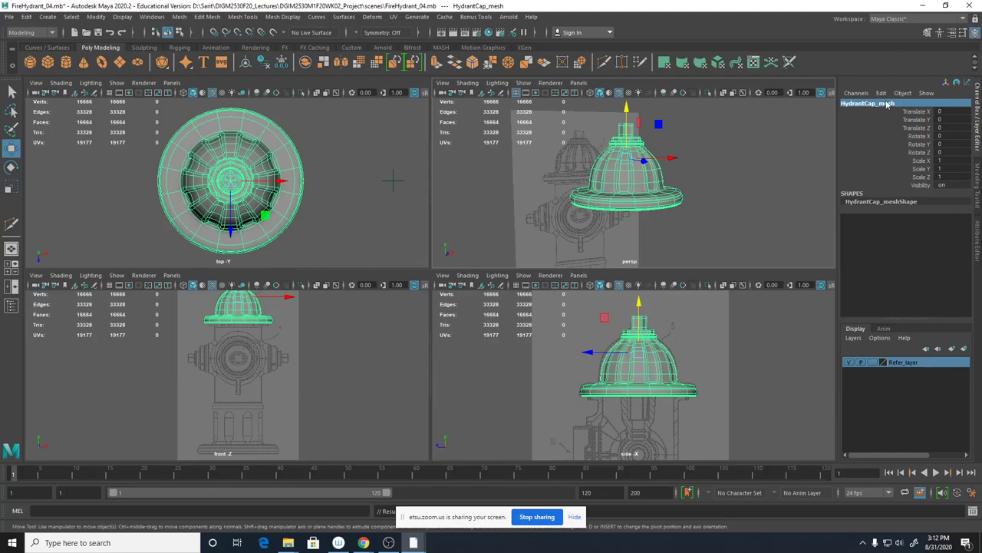
double_click(888, 106)
drag(878, 106, 894, 108)
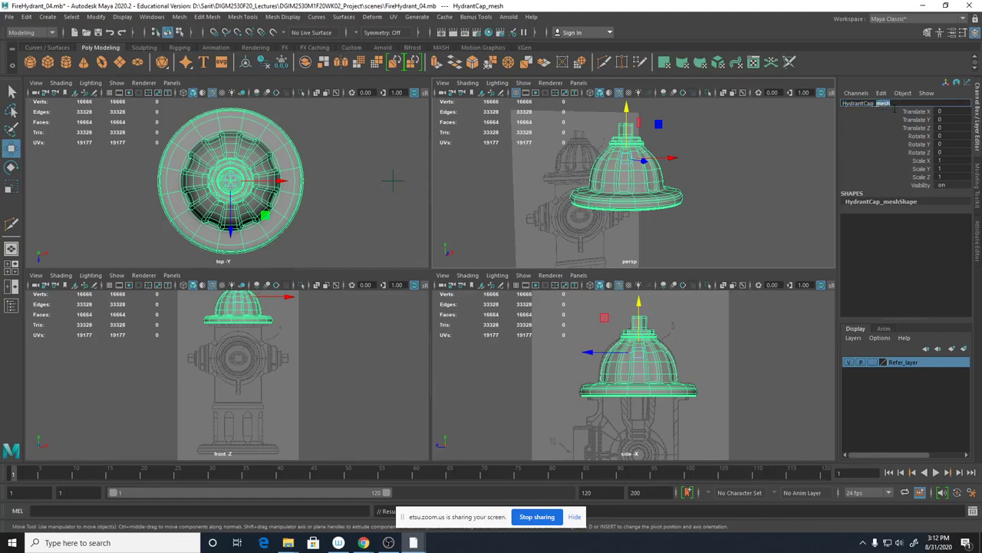
click(893, 105)
drag(875, 104, 837, 106)
key(Return)
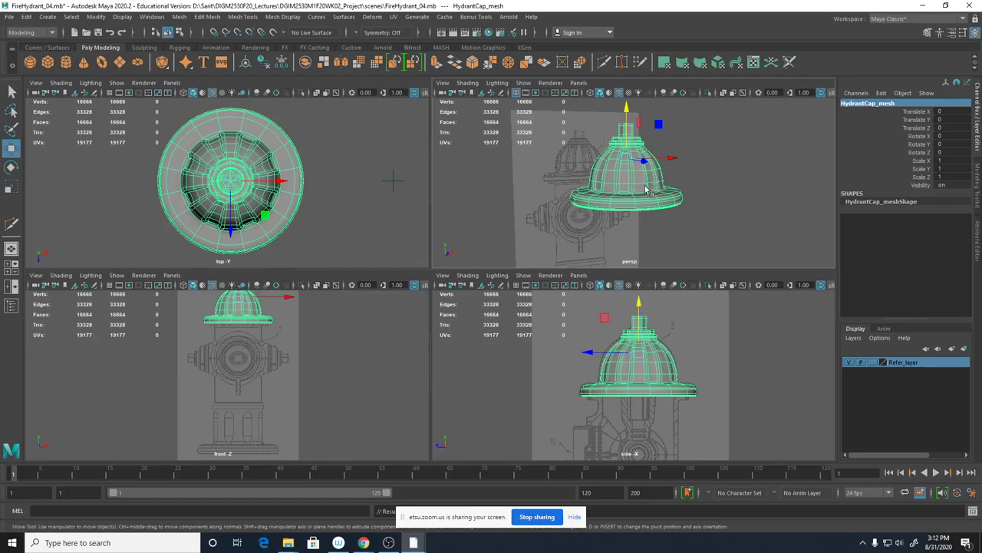
Create a display layer from the selected bonnet, and delete that layer again.
click(854, 338)
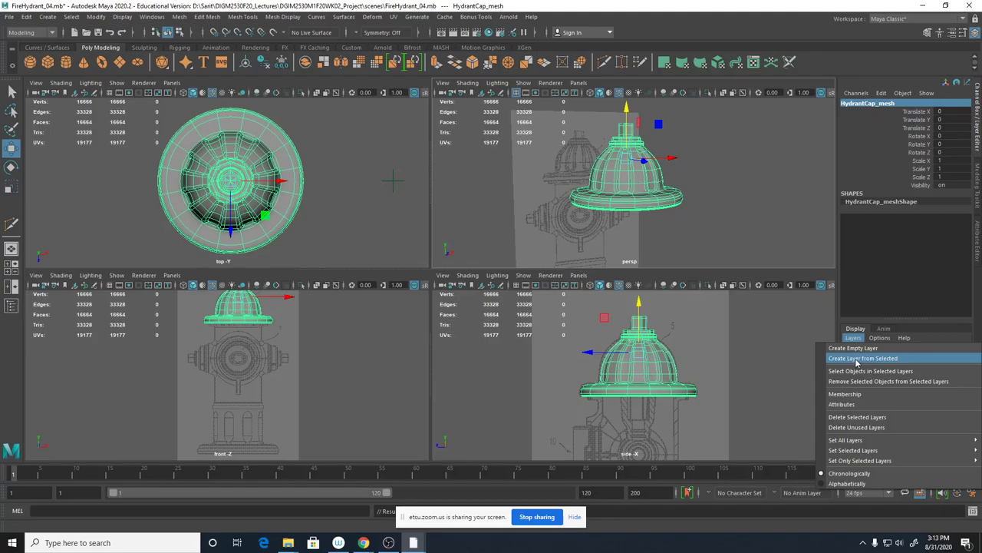
click(858, 360)
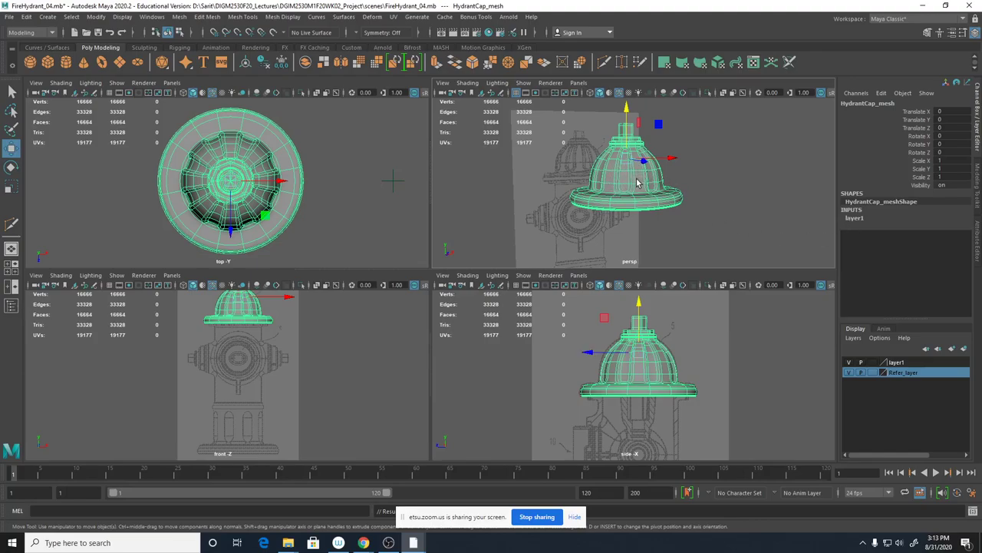
click(903, 362)
right_click(905, 364)
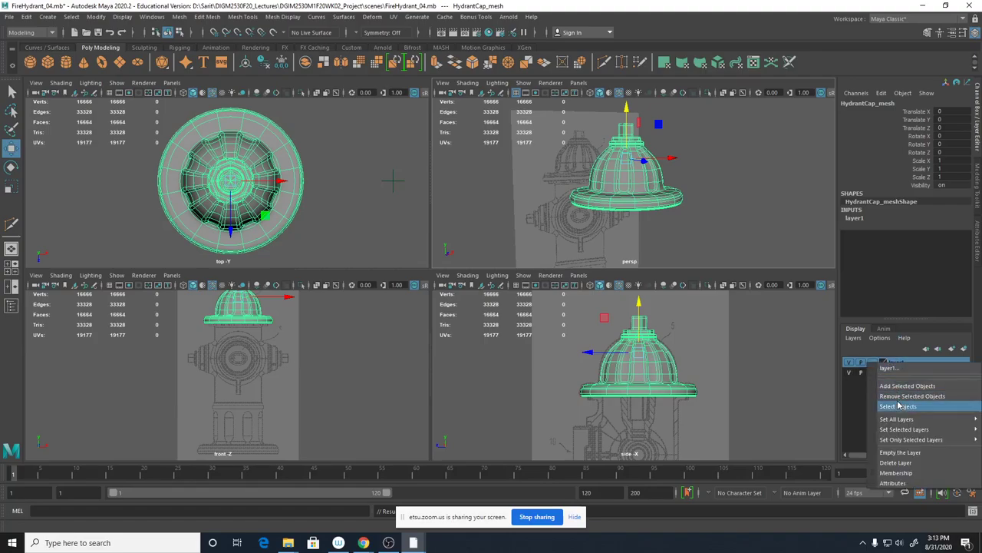
click(897, 463)
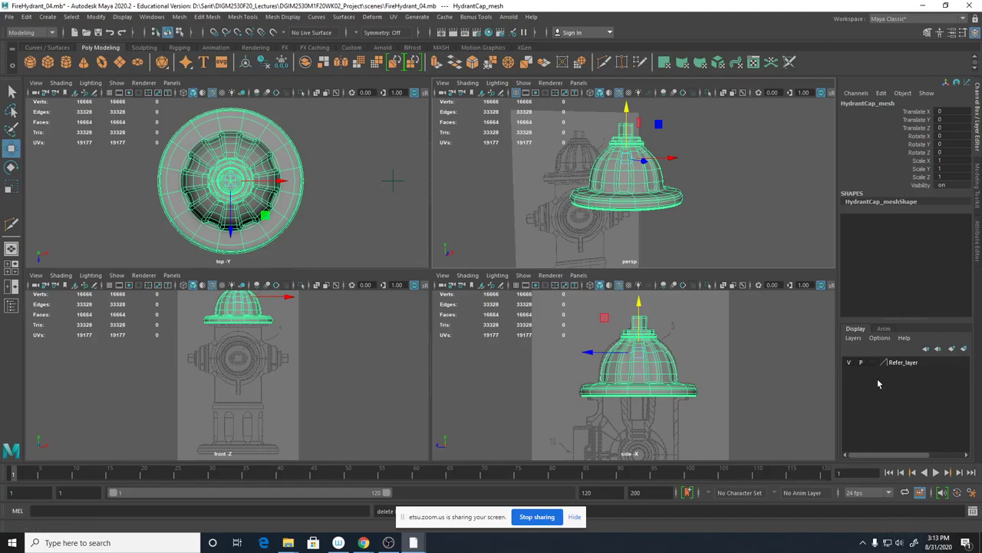
Create an empty display layer and add the selected bonnet mesh to it.
click(854, 338)
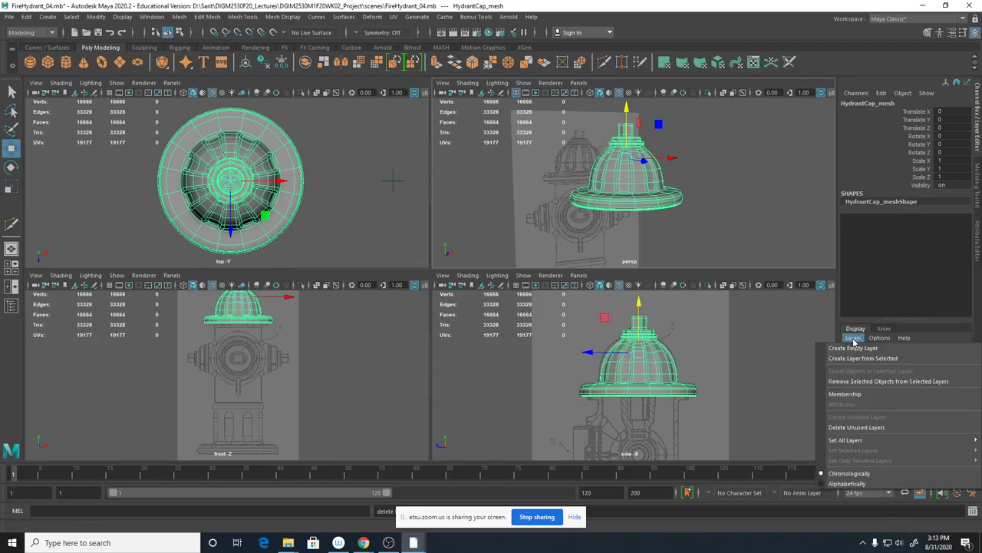
click(856, 350)
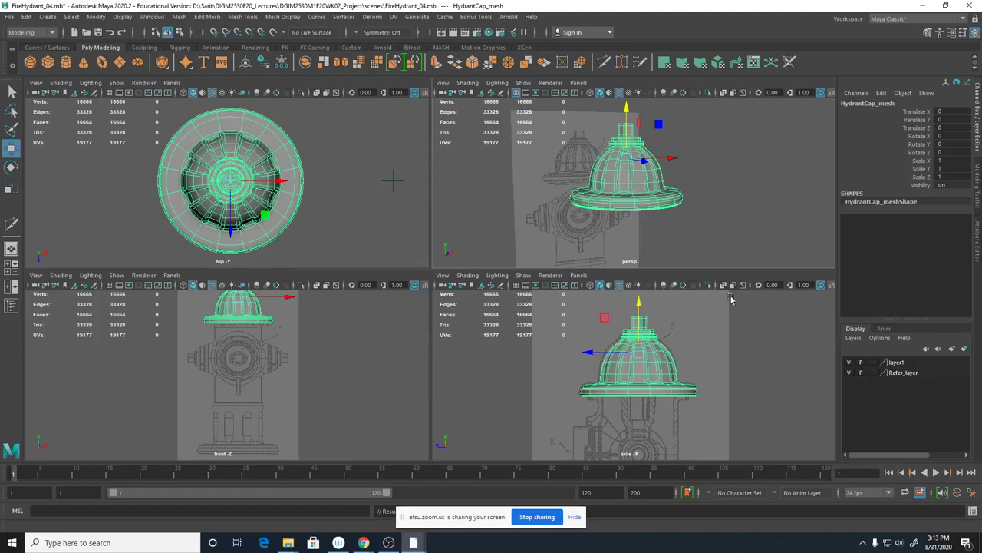
click(718, 208)
click(648, 202)
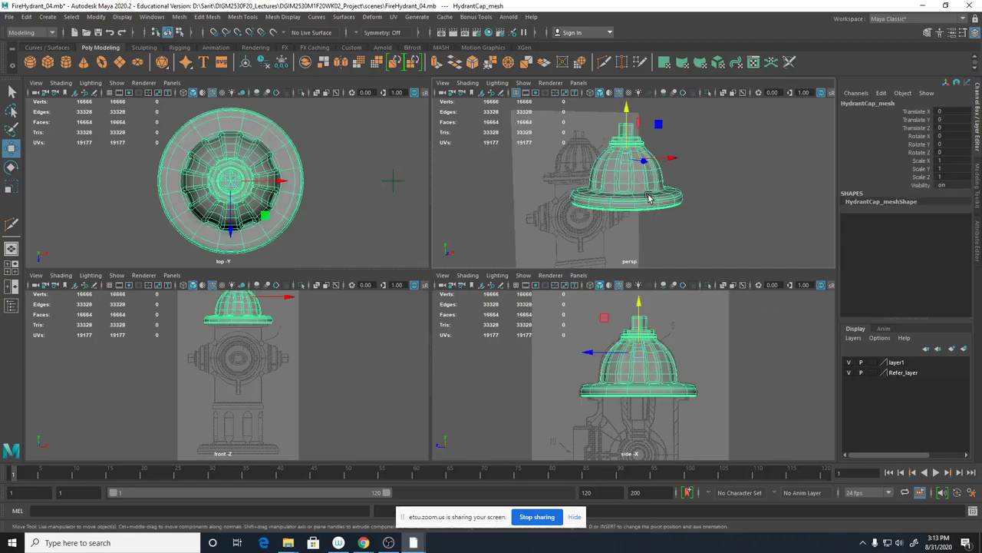
click(904, 364)
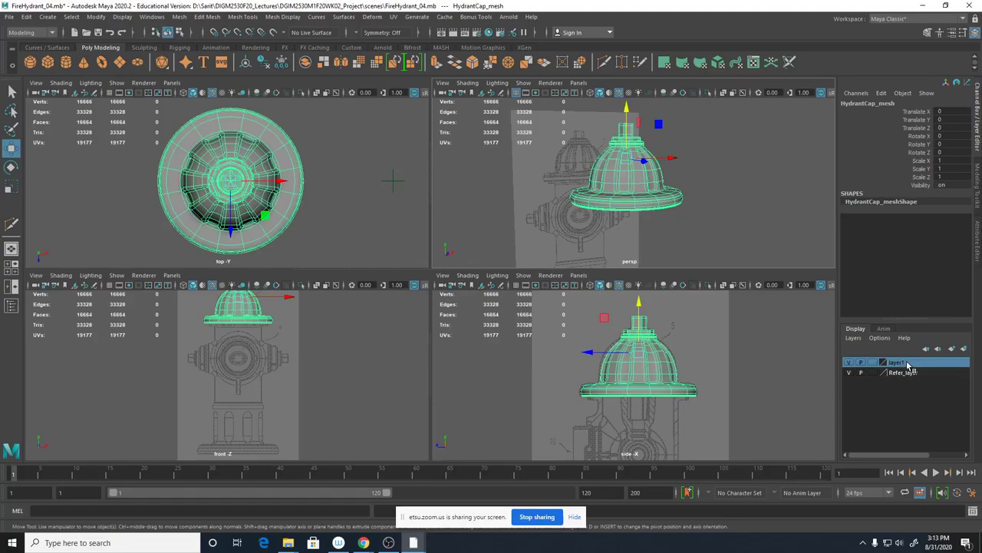
right_click(908, 366)
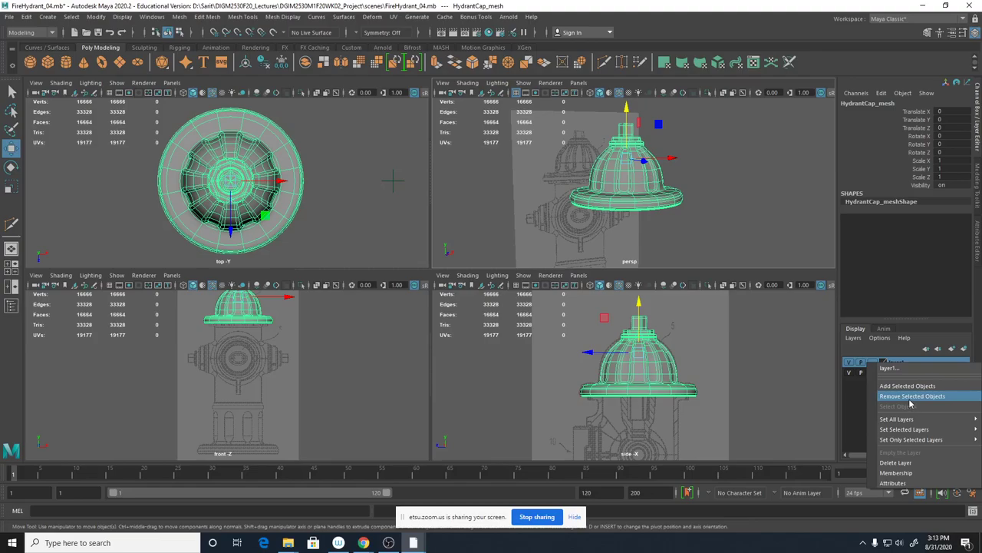
click(908, 386)
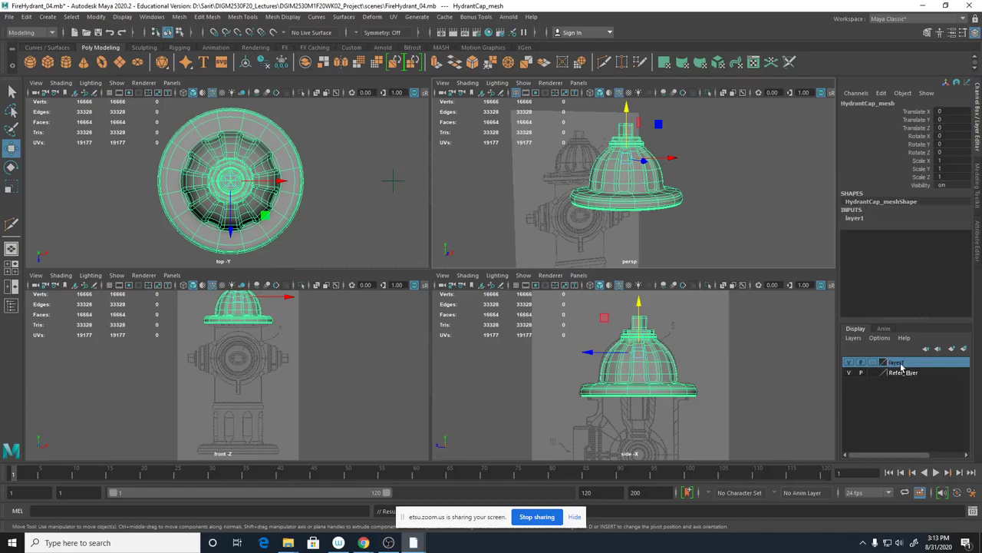
Rename the bonnet's display layer HydrantCap_layer and assign it a blue colour.
double_click(898, 362)
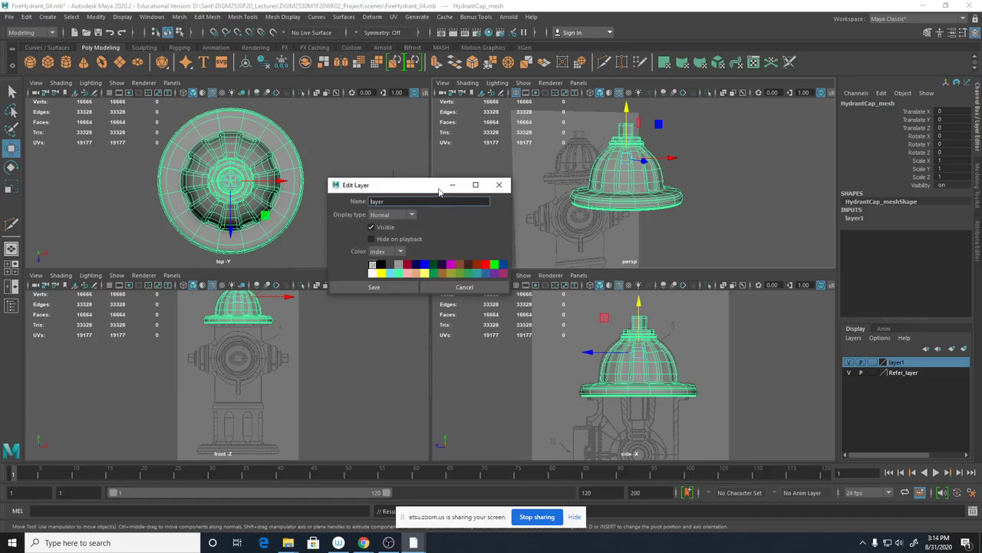
text(HydrantCap_)
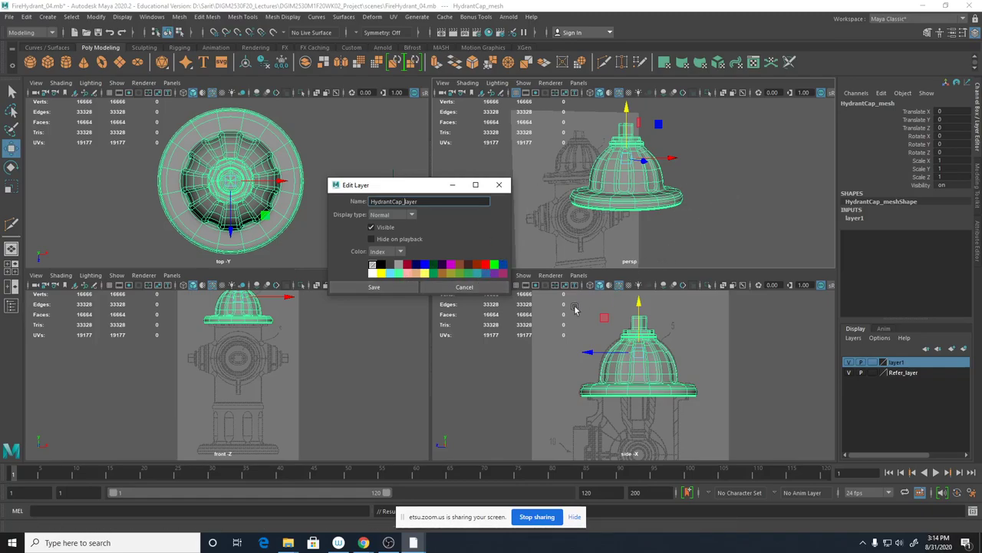
click(485, 273)
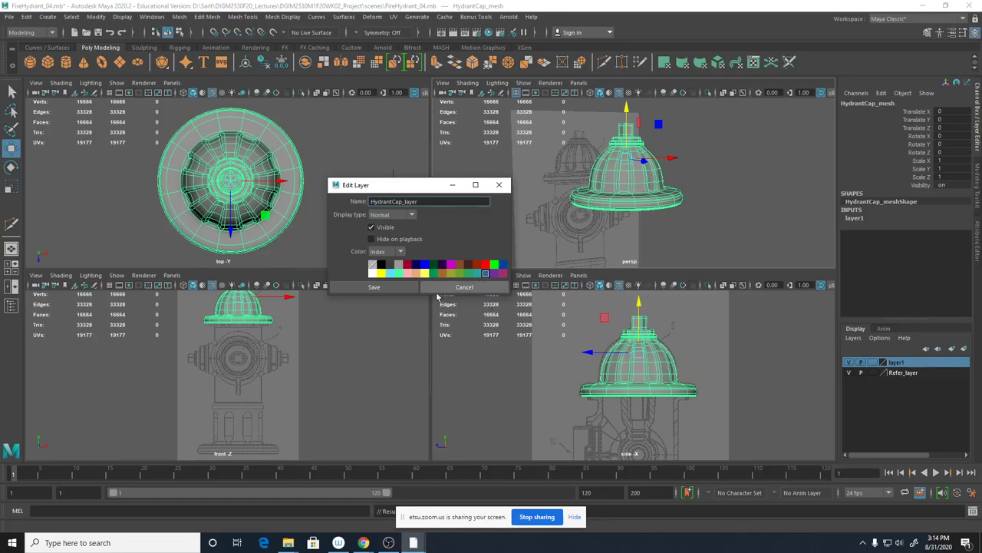
click(387, 287)
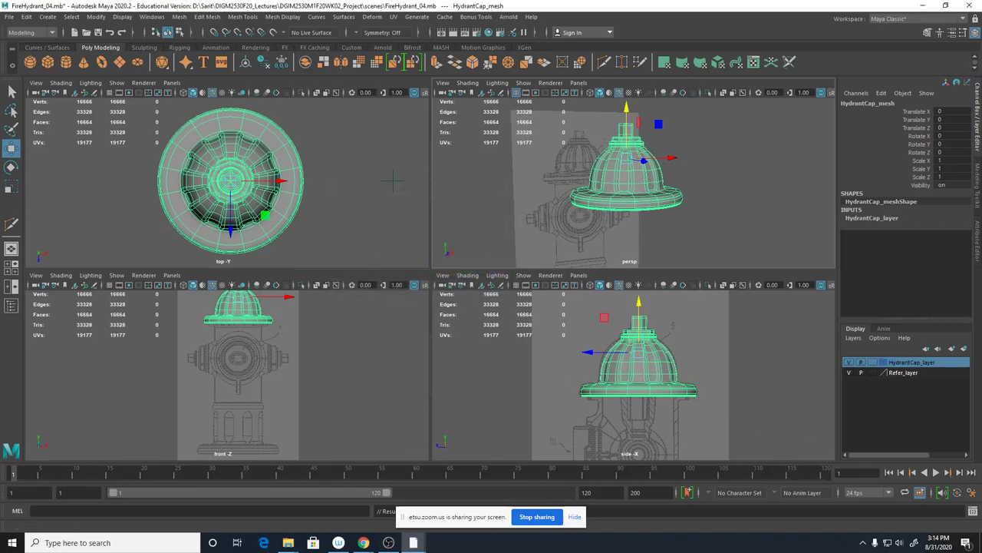
Deselect the bonnet and examine its layer-coloured wireframe against the reference images from several angles in perspective.
click(746, 227)
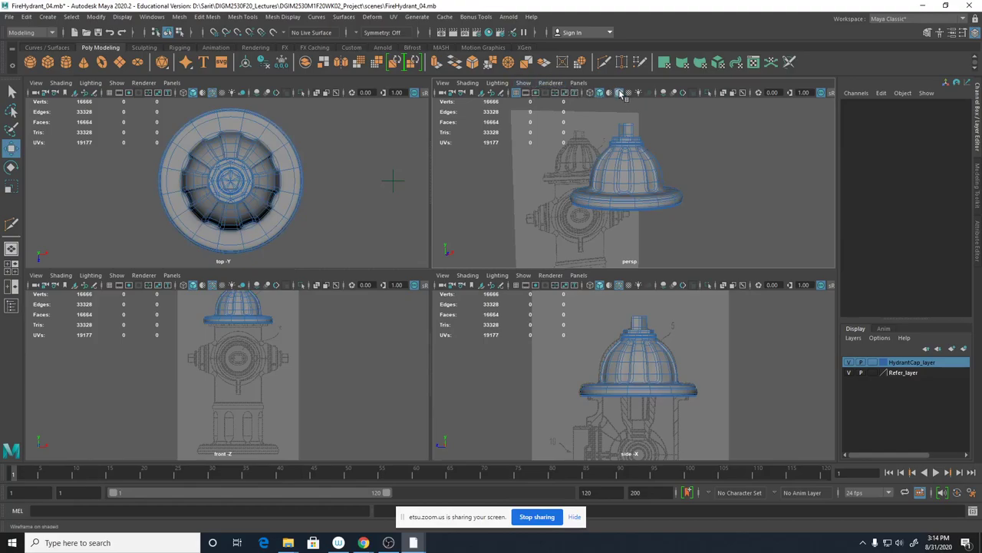
alt+drag(689, 176, 712, 184)
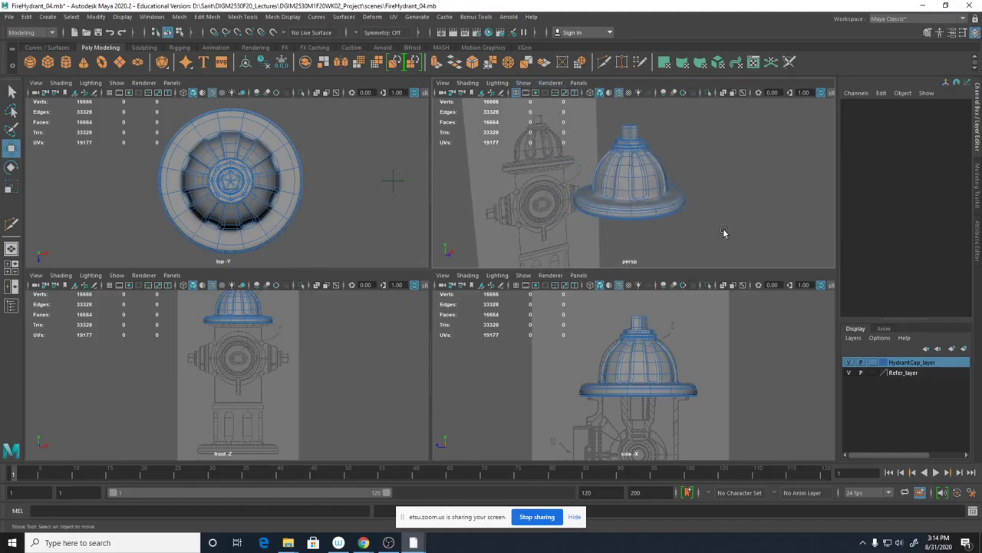
alt+drag(724, 230, 680, 228)
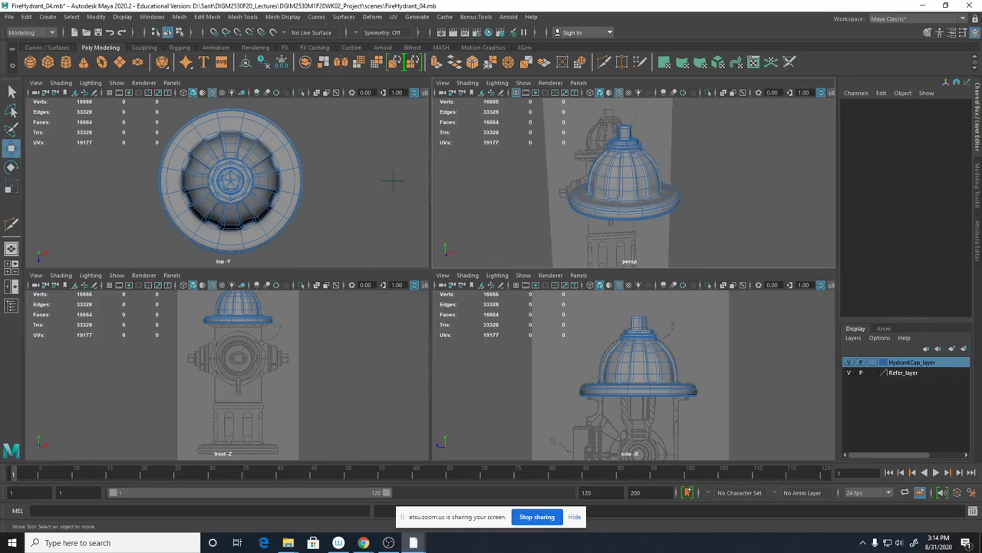
alt+drag(607, 213, 653, 216)
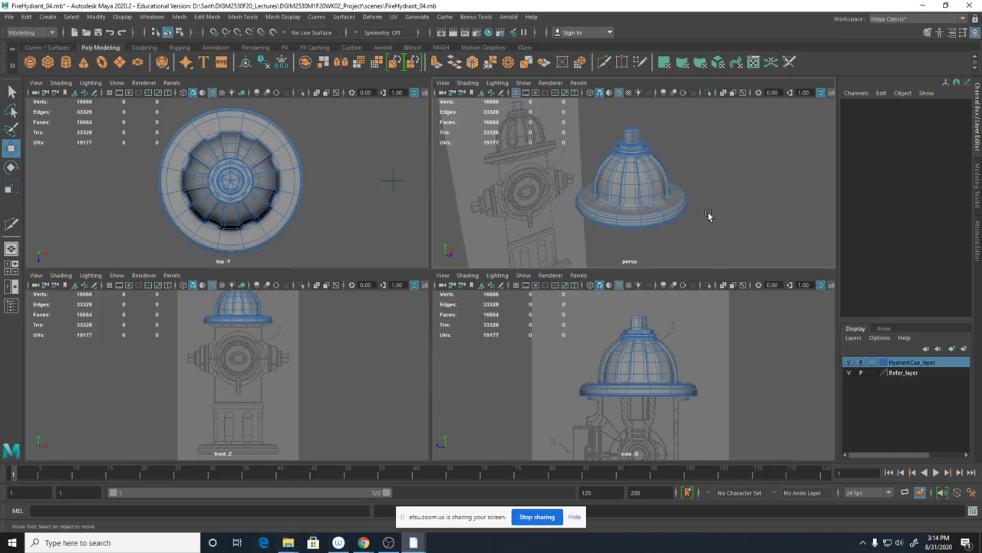
alt+middle_drag(709, 215, 717, 116)
alt+drag(724, 193, 692, 185)
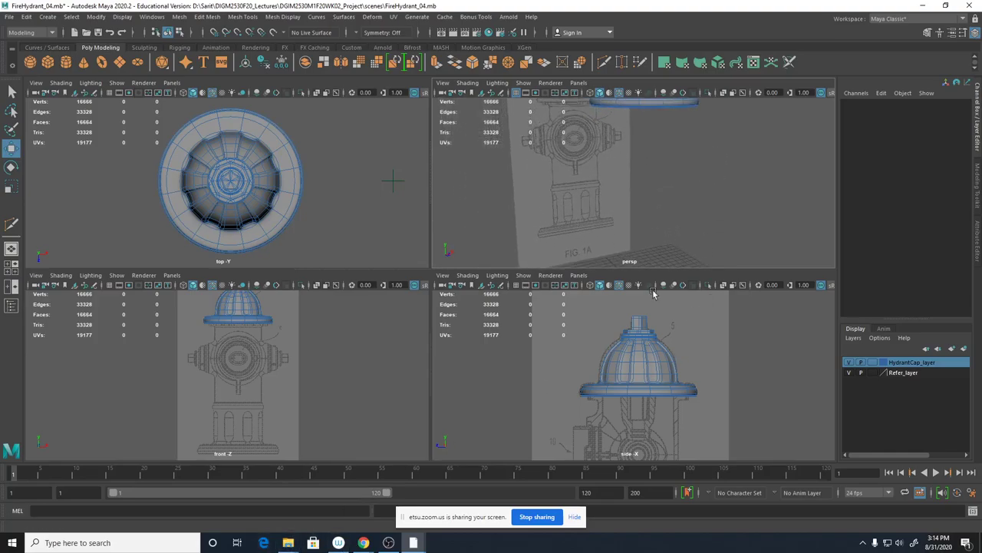
alt+drag(606, 171, 618, 214)
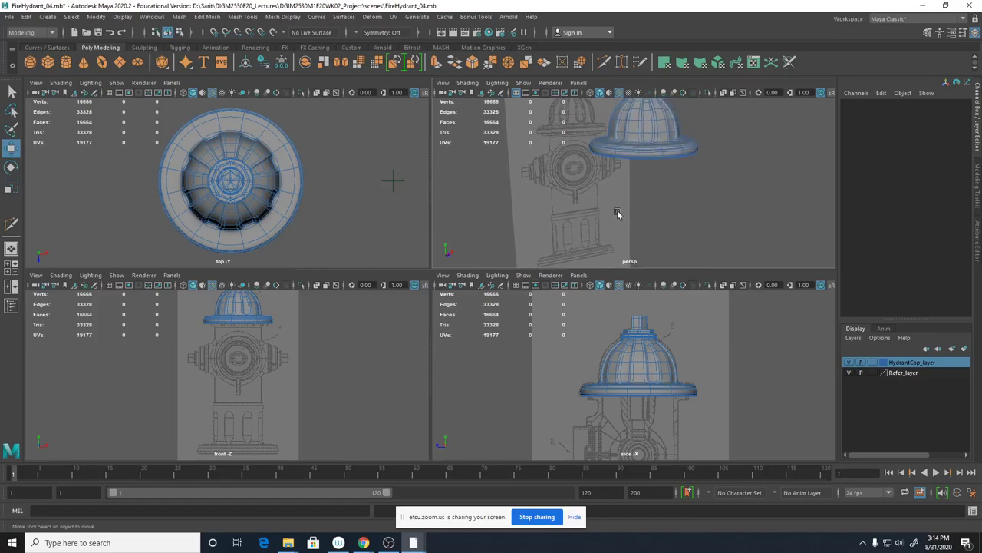
Set HydrantCap_layer's display type to Template and try to select the bonnet in the perspective view.
click(873, 362)
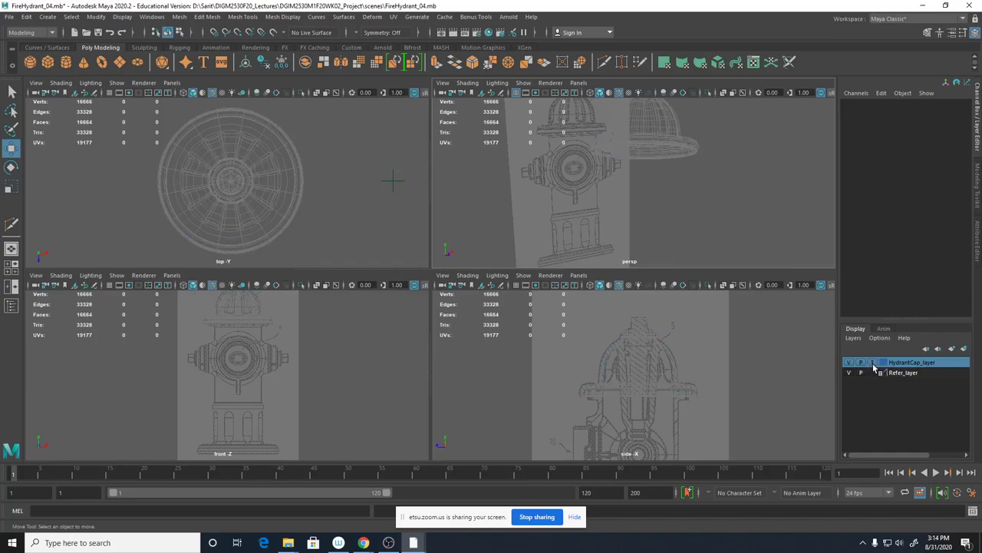
click(873, 363)
click(873, 363)
click(873, 363)
click(873, 362)
alt+drag(699, 187, 720, 182)
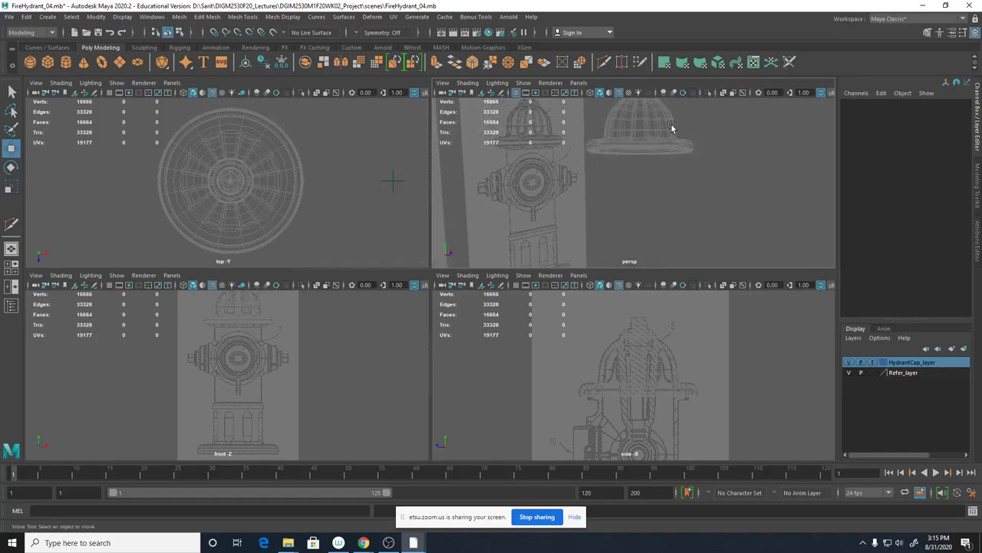
drag(601, 135, 679, 197)
Set HydrantCap_layer's display type to Reference, cycling through Normal and Template to compare before returning to Reference.
click(874, 362)
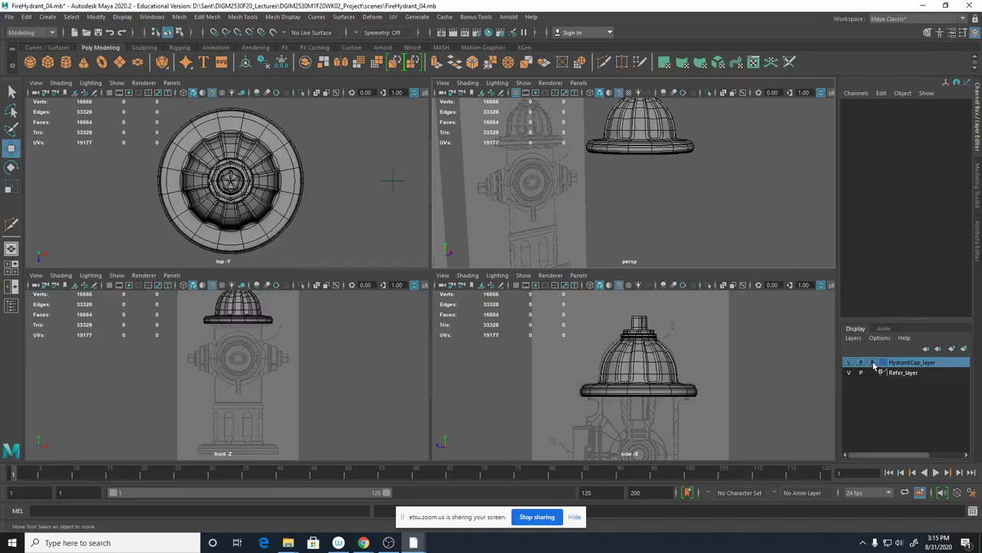
alt+middle_drag(763, 182, 777, 227)
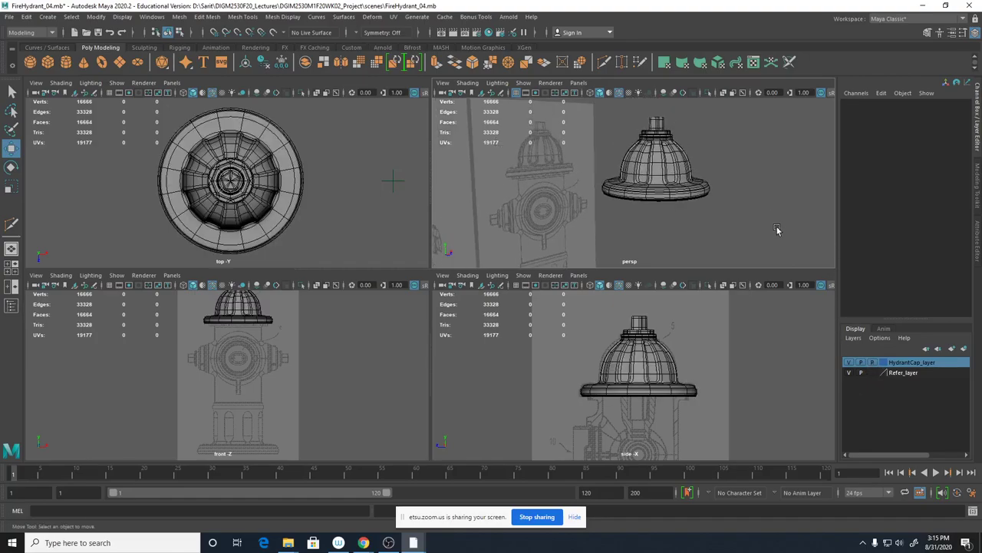
alt+right_drag(739, 215, 782, 215)
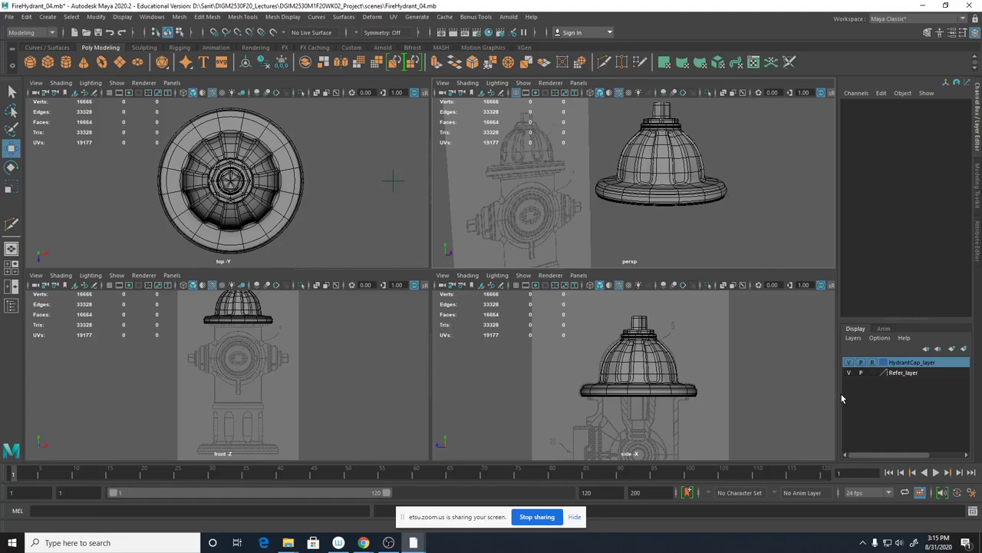
click(871, 367)
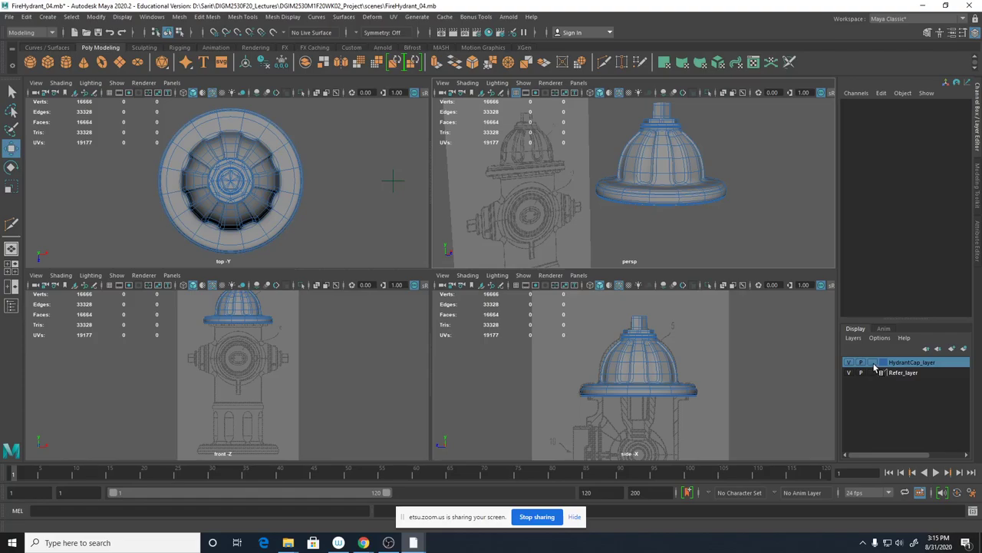
click(873, 364)
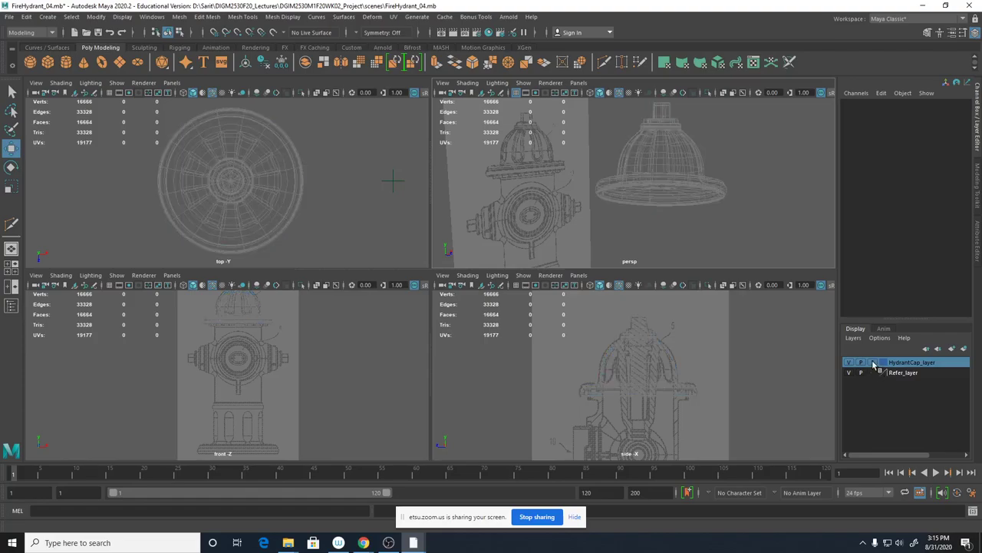
click(872, 362)
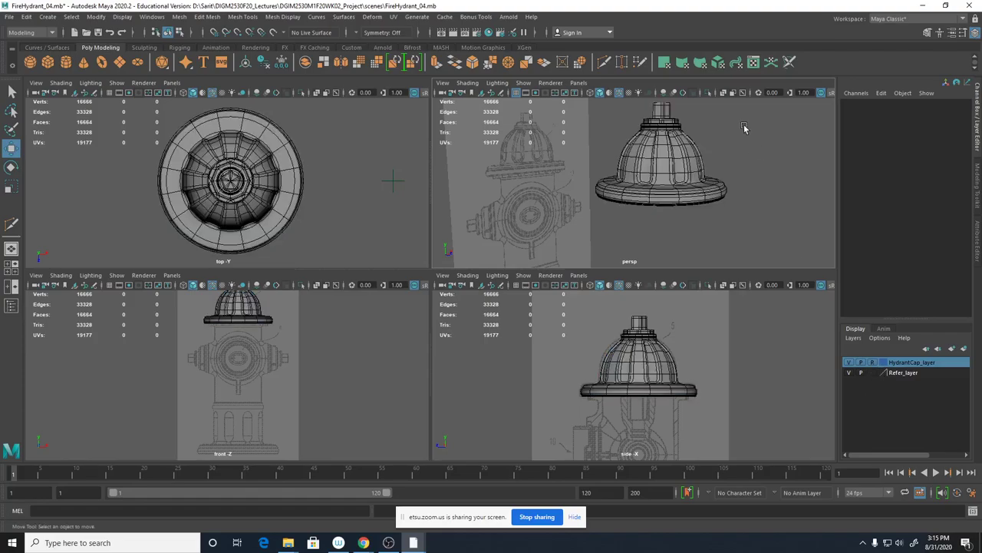
Preview the bonnet in wireframe in the perspective view and return it to shaded display.
alt+drag(754, 197, 711, 232)
key(4)
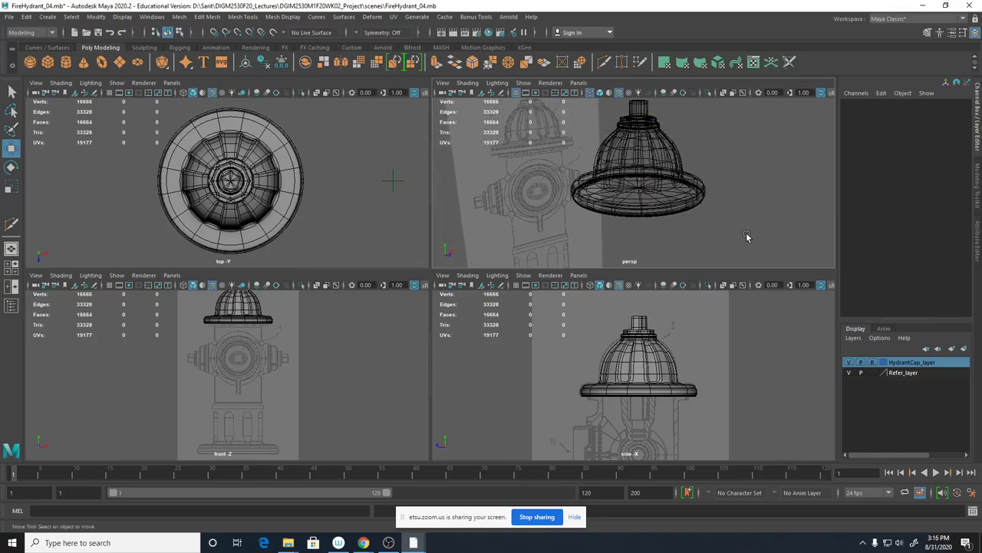
key(5)
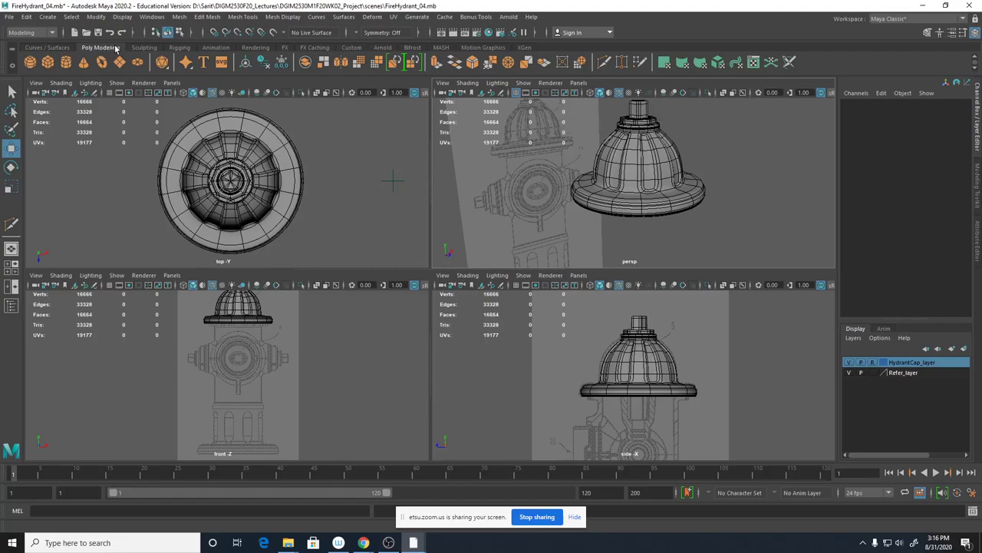
Create a polygon cylinder at the origin and frame it with the hydrant's base in the front view.
click(67, 63)
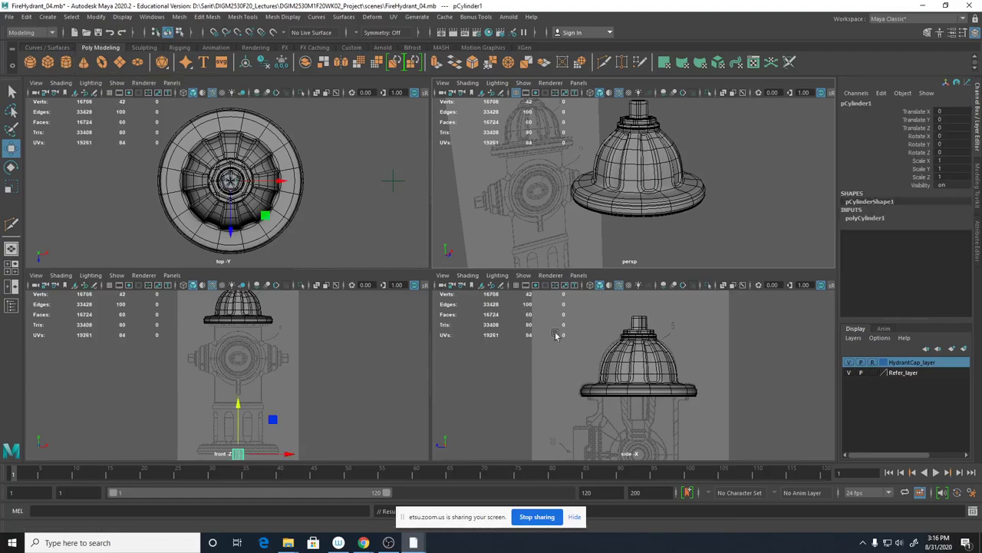
scroll(303, 395, down, 1)
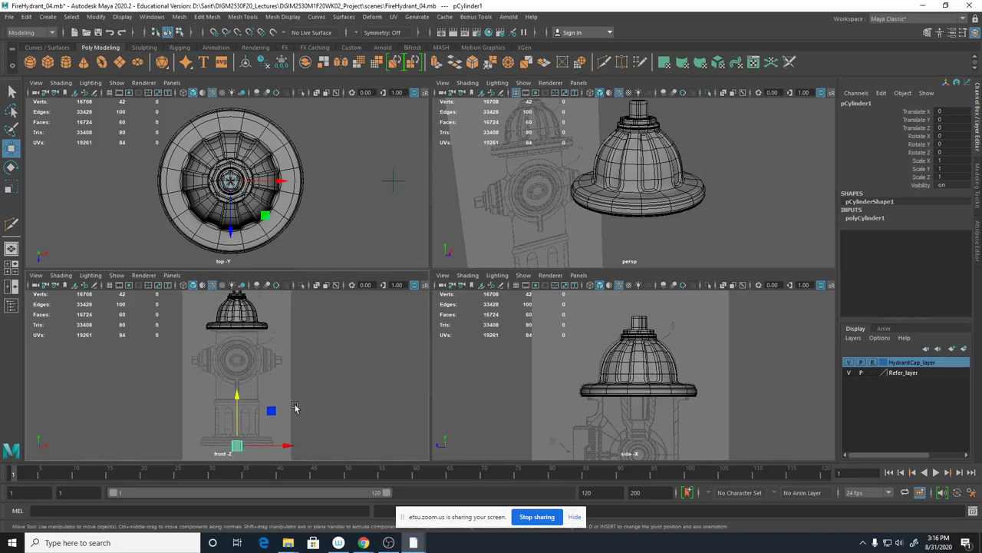
alt+middle_drag(297, 408, 305, 367)
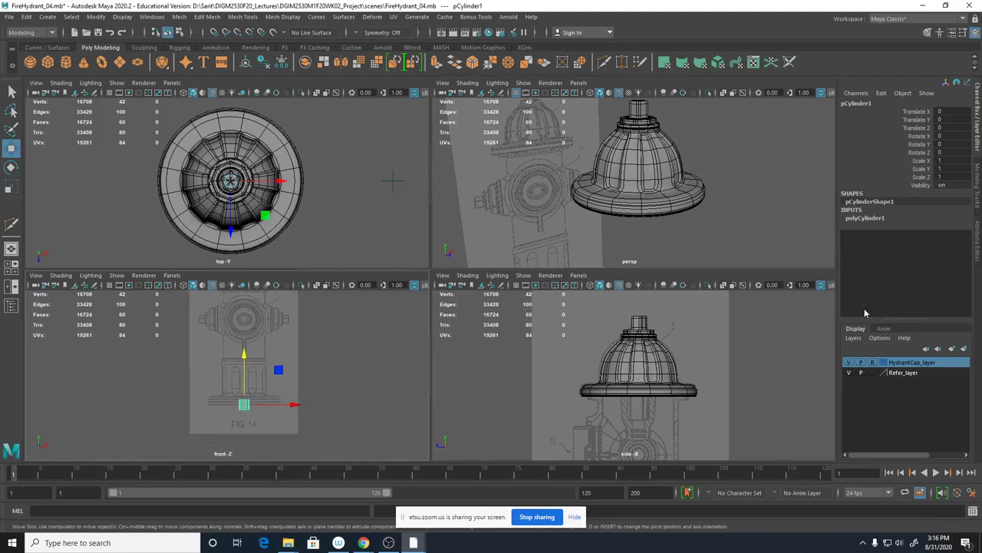
Try a height of 9.2 and a radius of 4.4 on the new cylinder, and undo both changes.
click(875, 218)
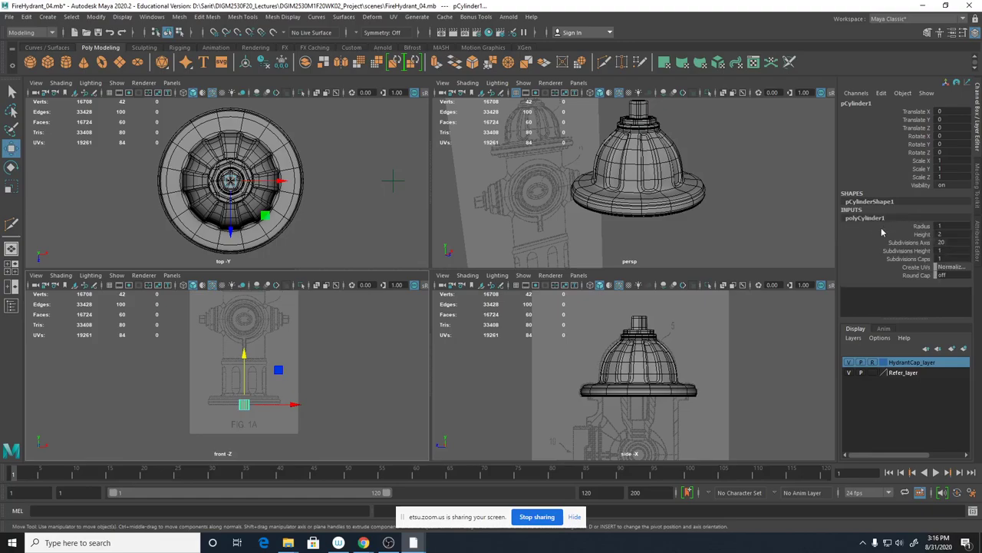
click(925, 234)
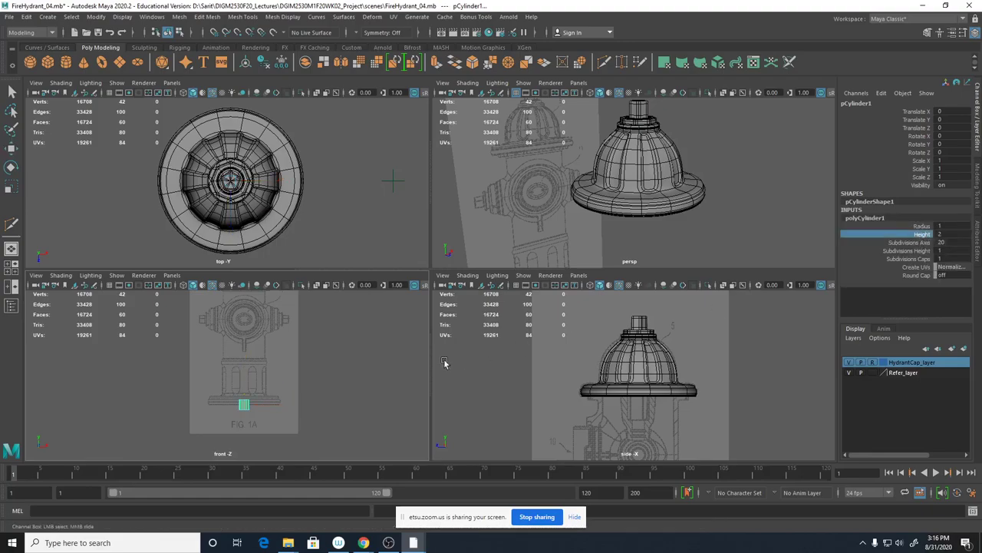
middle_drag(374, 364, 412, 366)
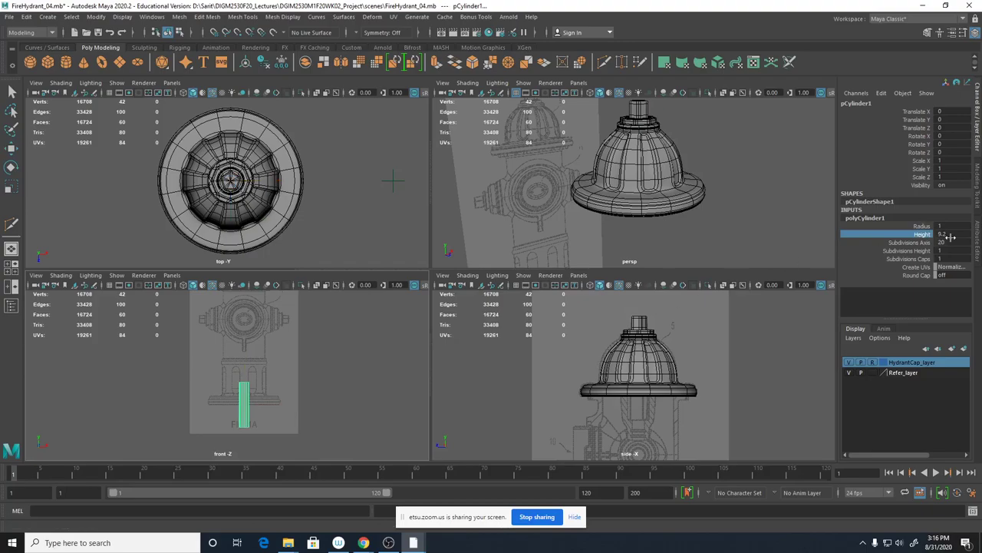
click(921, 227)
middle_drag(296, 339, 316, 338)
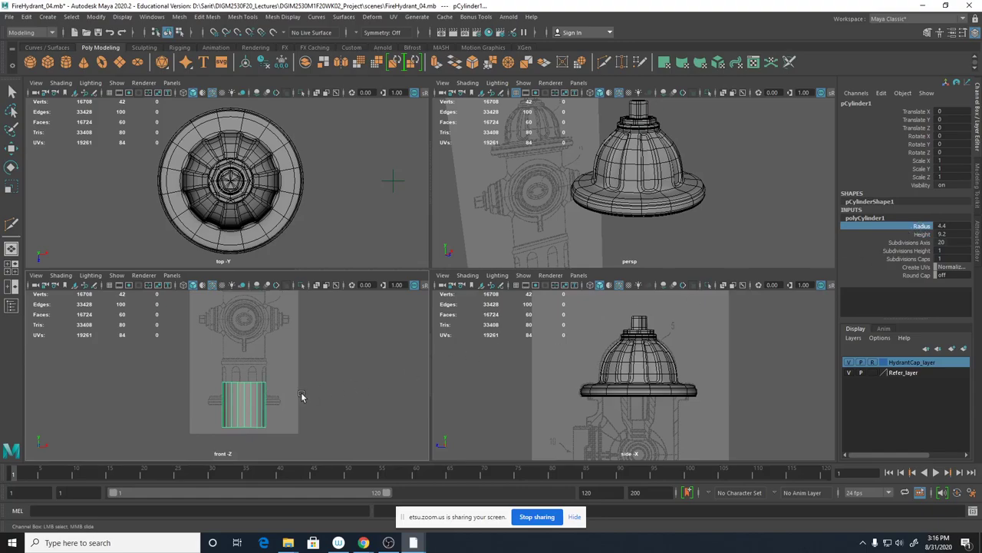
key(ctrl+z)
key(ctrl+z)
key(ctrl+z)
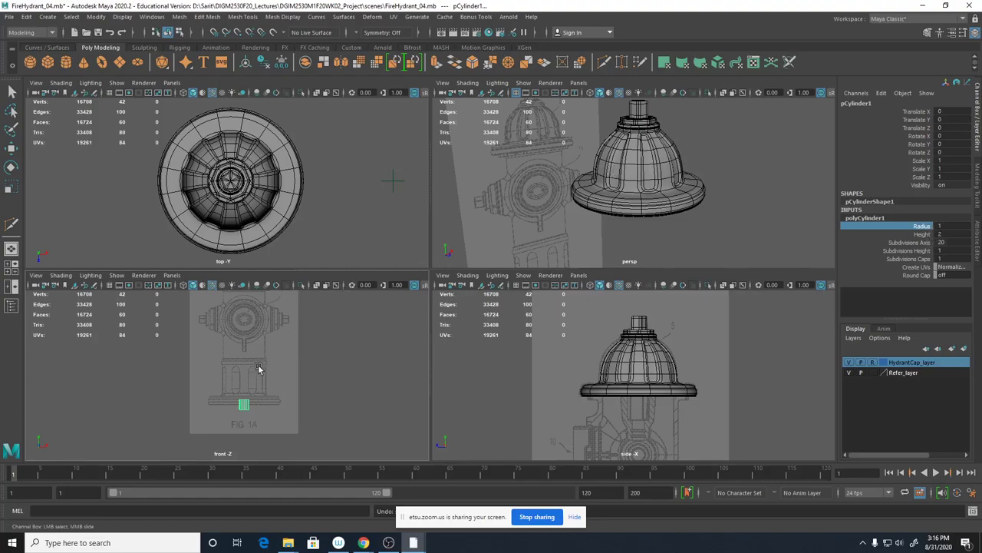
Set the new cylinder's radius to 4.5 in the front view, matching the width of the hydrant body in the reference drawing.
scroll(258, 369, down, 3)
key(space)
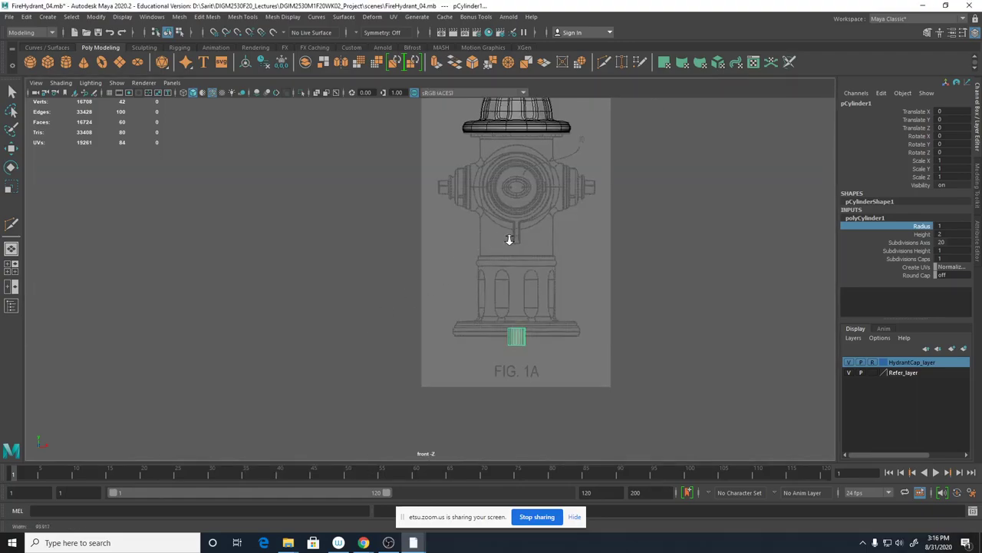
scroll(508, 239, up, 3)
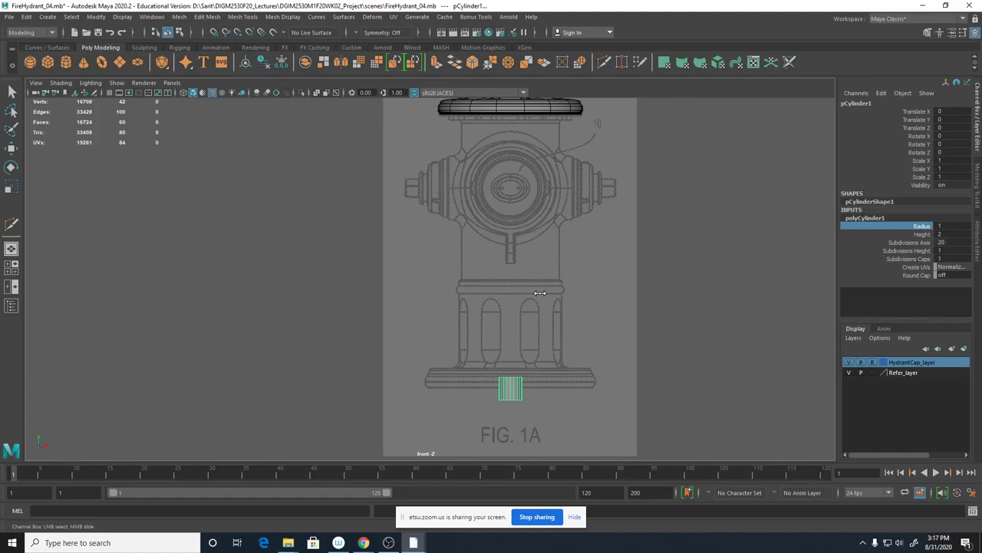
middle_drag(541, 292, 559, 292)
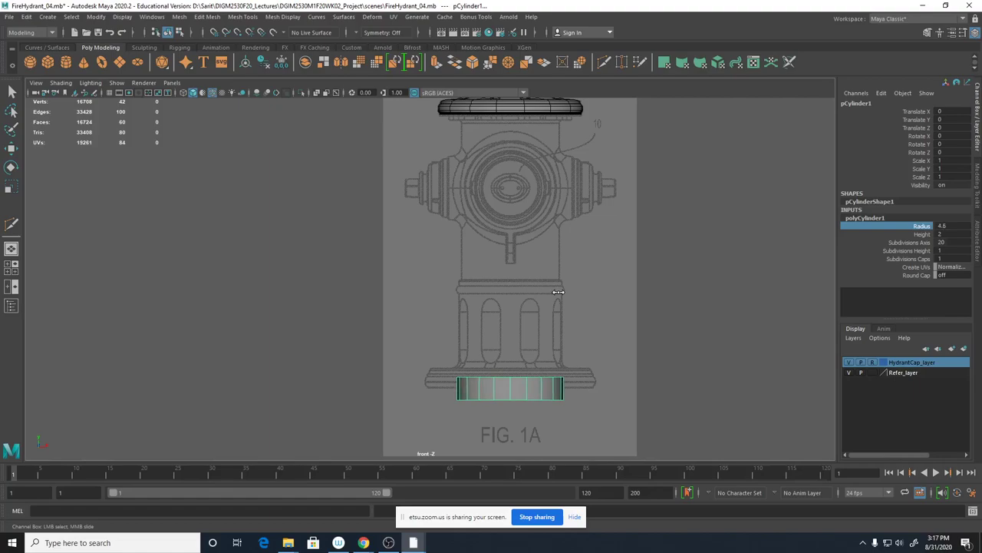
middle_drag(558, 291, 557, 292)
Move the cylinder straight up to a Translate Y of 17.291, over the round front outlet in the reference drawing.
key(w)
drag(511, 340, 488, 242)
key(ctrl+z)
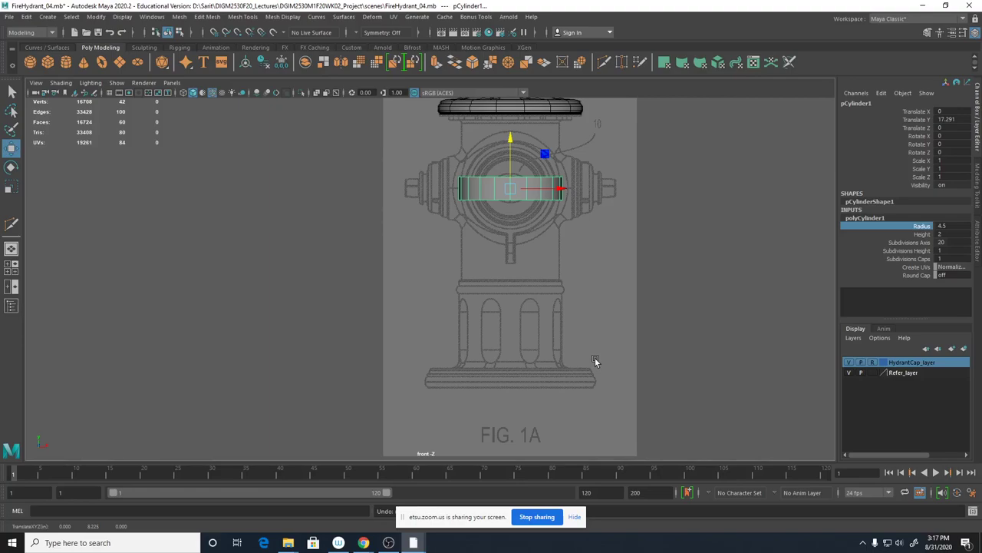
Increase the cylinder's height to 14.3 so it spans the body section beneath the bonnet.
key(space)
alt+drag(719, 225, 767, 238)
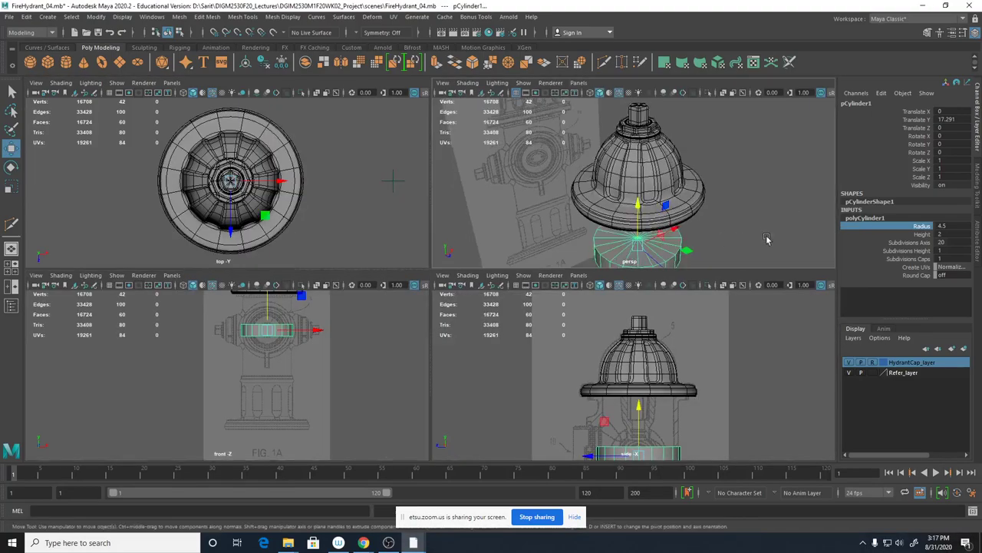
alt+right_drag(767, 237, 647, 241)
alt+middle_drag(668, 230, 681, 197)
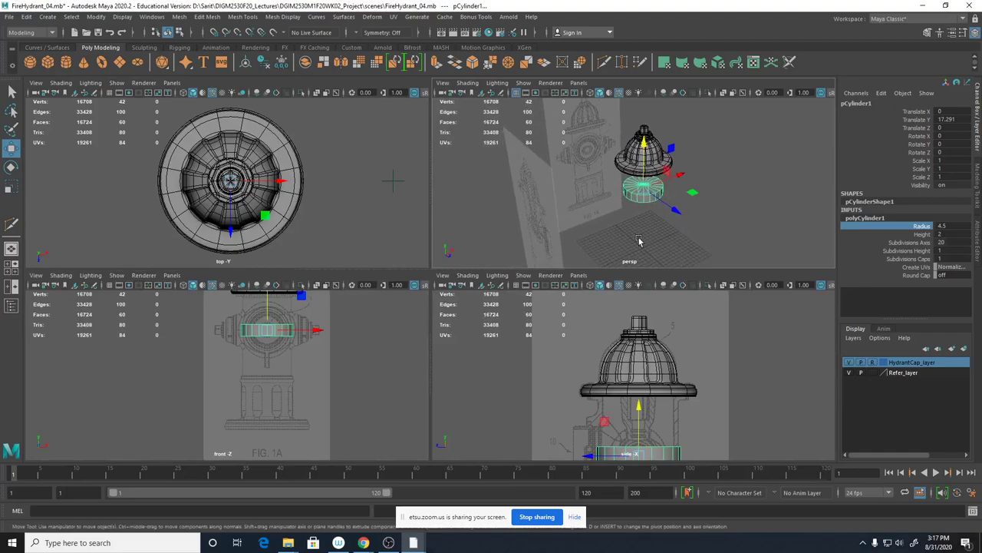
alt+middle_drag(658, 246, 665, 194)
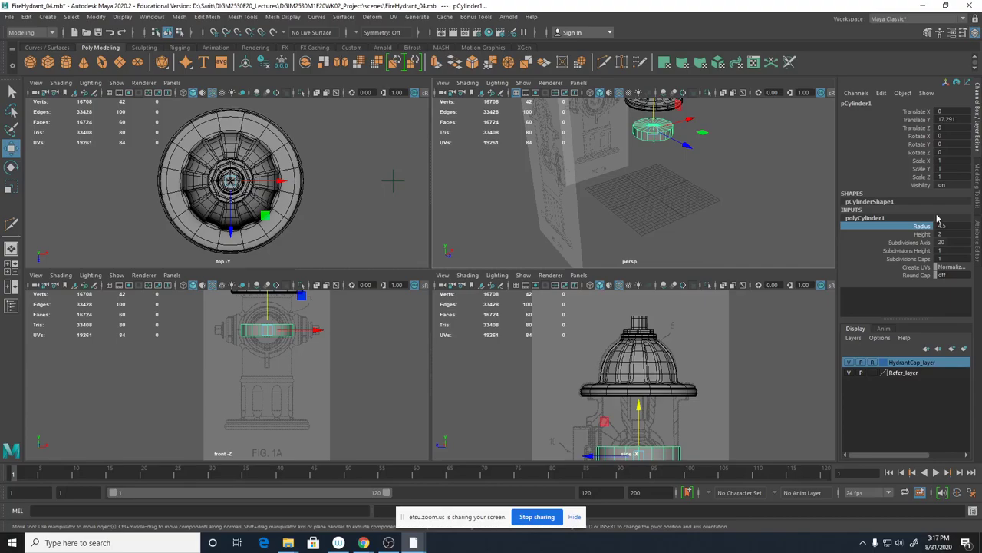
click(923, 234)
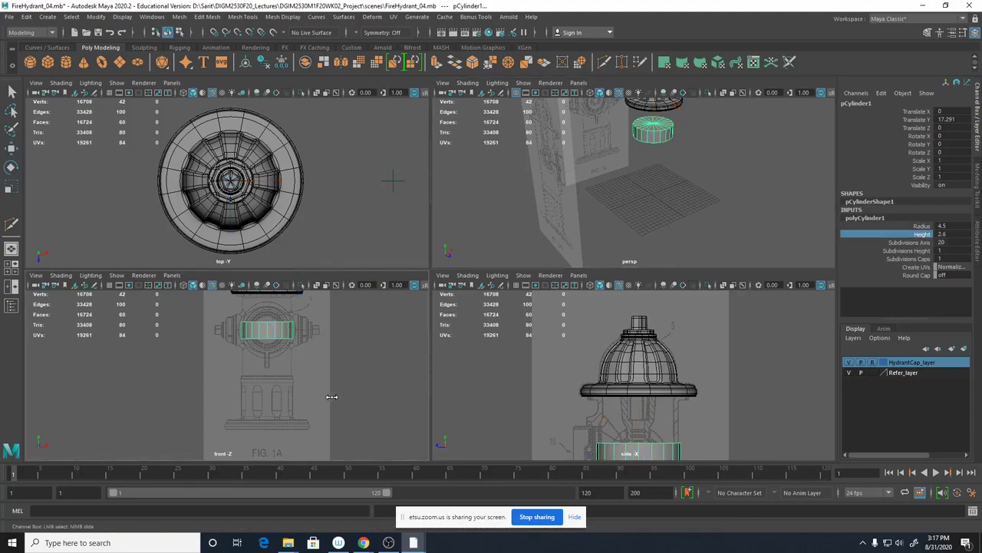
middle_drag(324, 397, 321, 313)
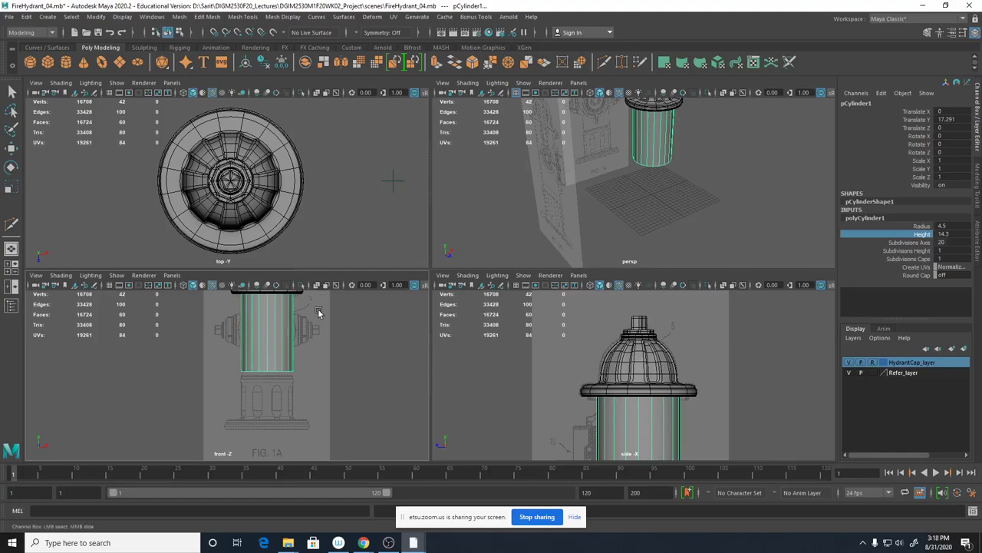
Show the front view in wireframe and lower the cylinder to a Translate Y of 16.495 so its top meets the bonnet's underside.
key(space)
alt+middle_drag(529, 263, 526, 300)
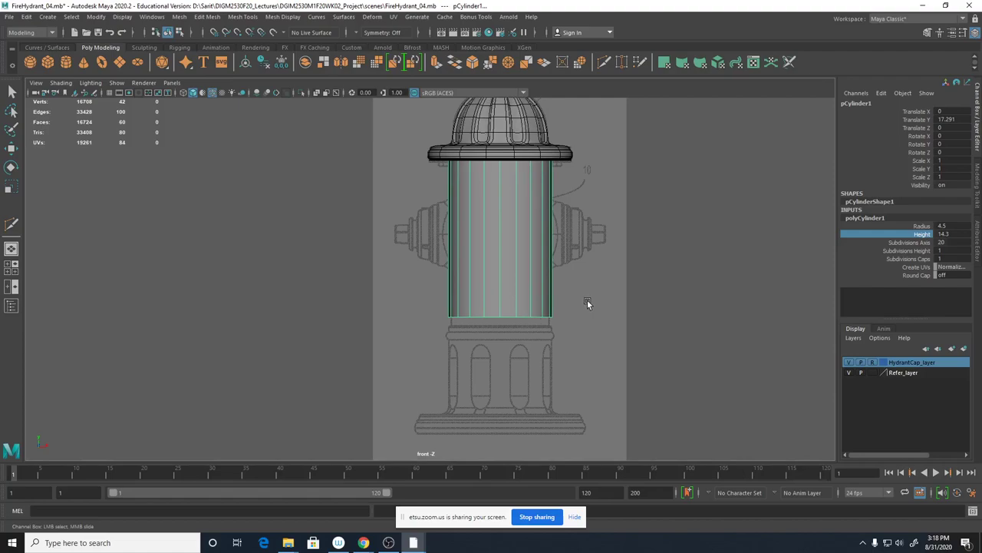
key(4)
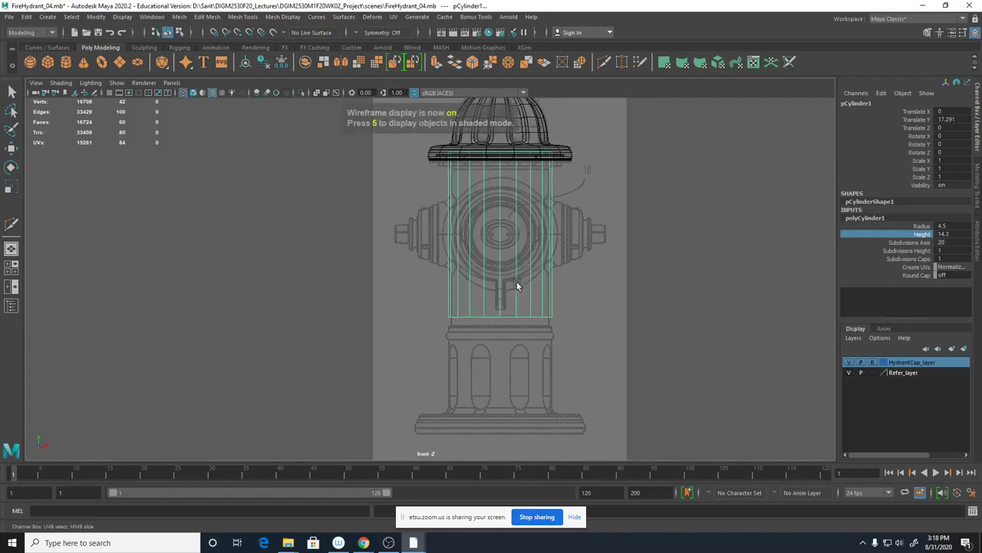
key(w)
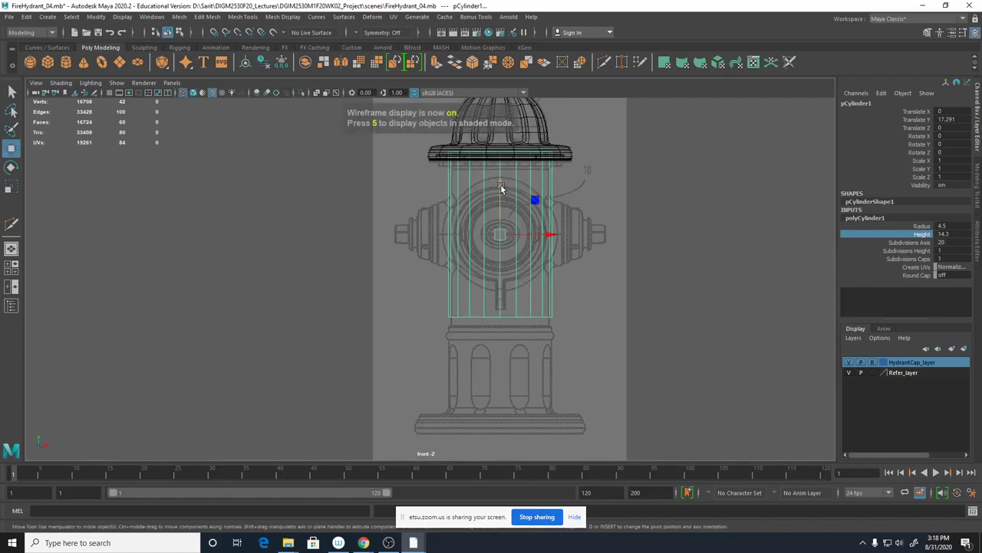
drag(500, 185, 500, 197)
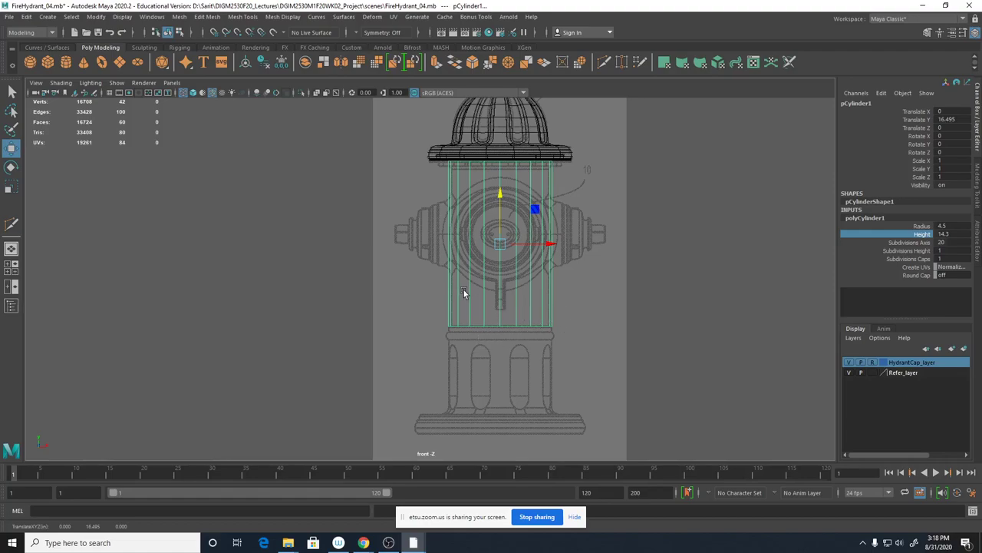
Compare heights of 14.1 and 14 against the reference body section, and set the cylinder's height to 14.2.
alt+right_drag(464, 291, 776, 328)
alt+middle_drag(730, 321, 616, 391)
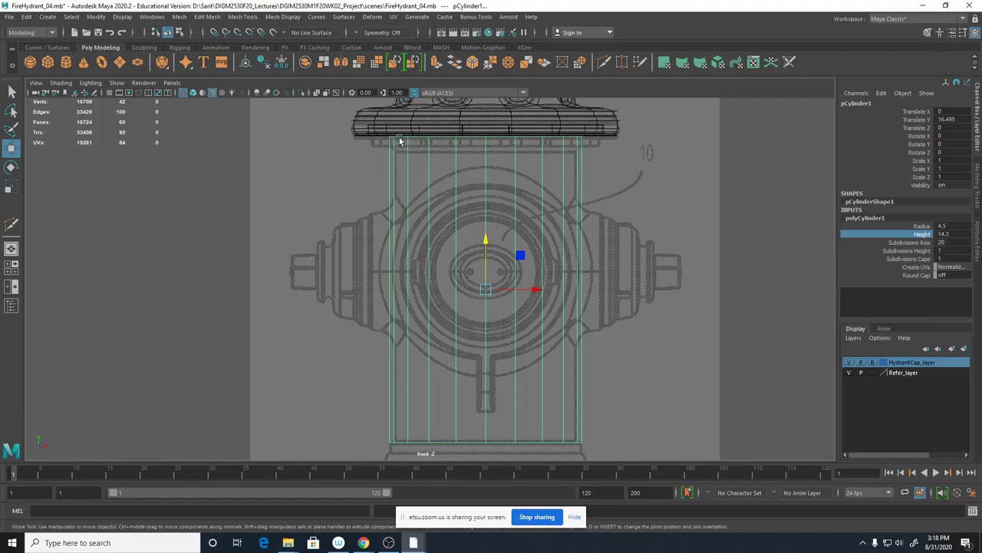
alt+middle_drag(584, 281, 578, 262)
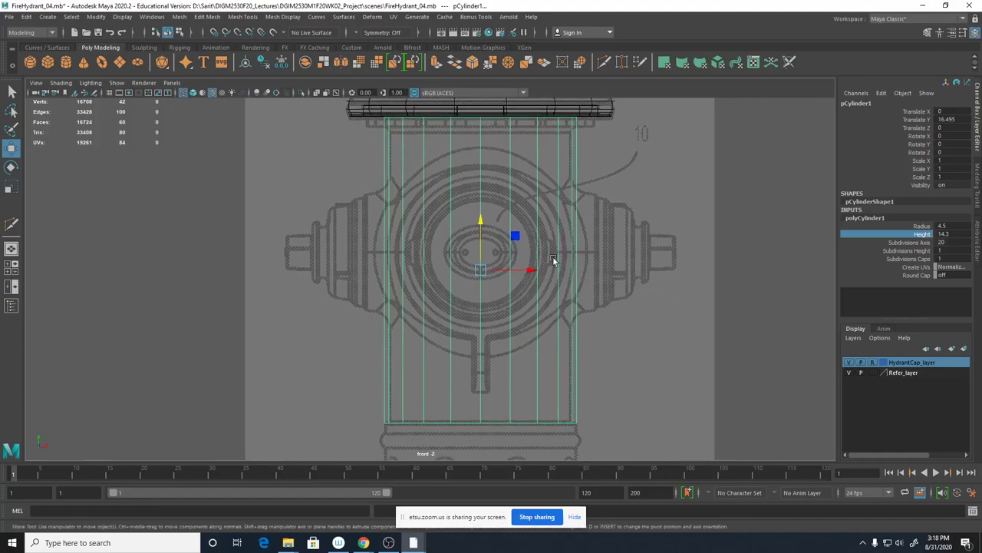
middle_click(576, 262)
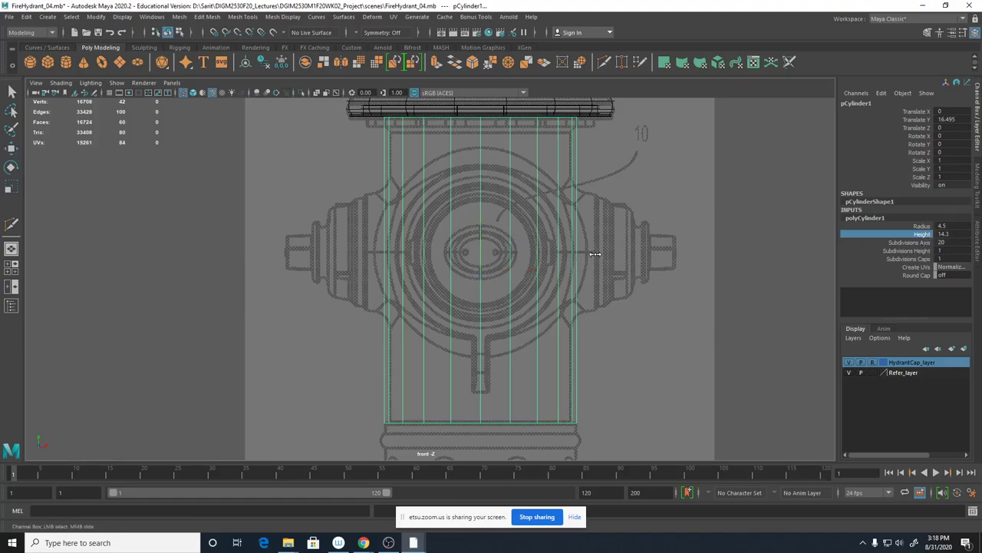
middle_drag(597, 254, 594, 254)
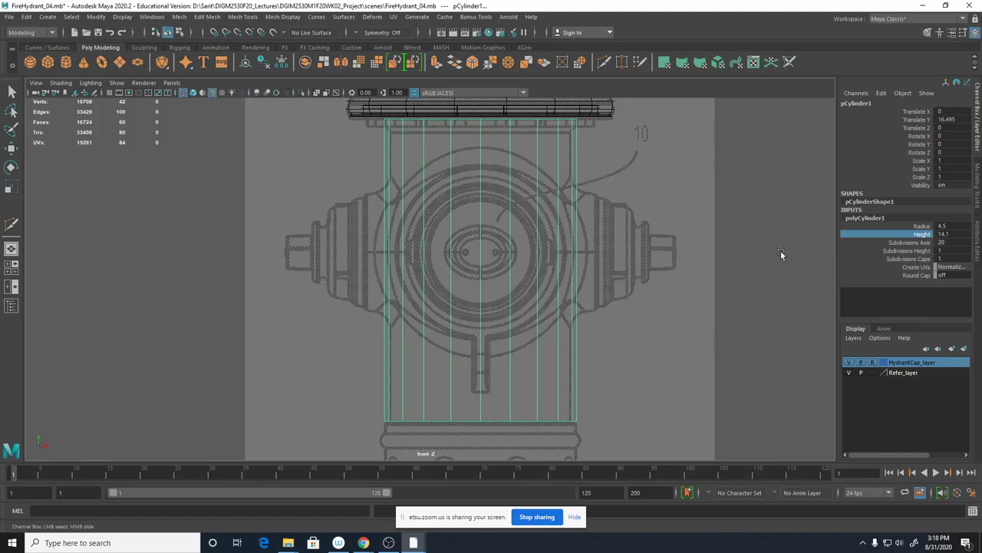
click(946, 235)
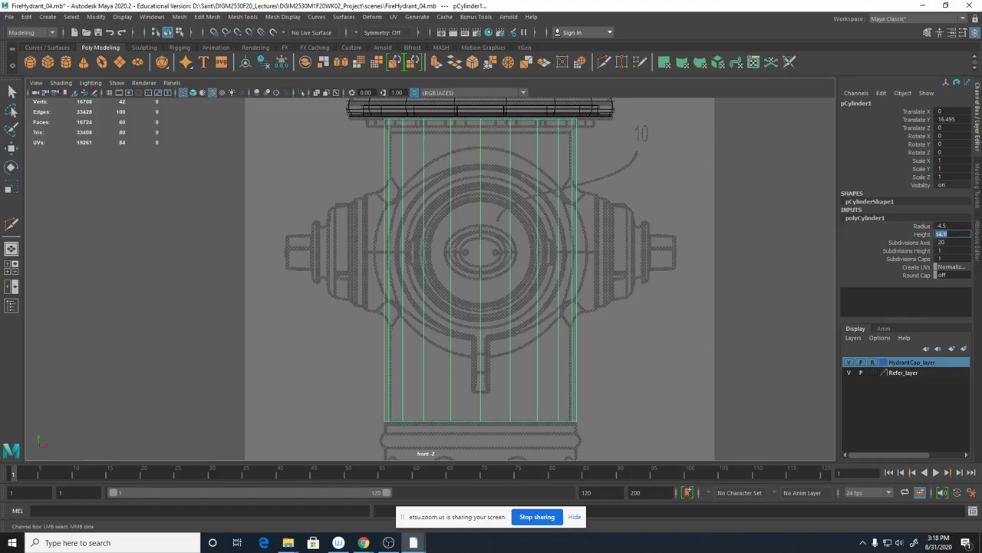
text(14)
key(Return)
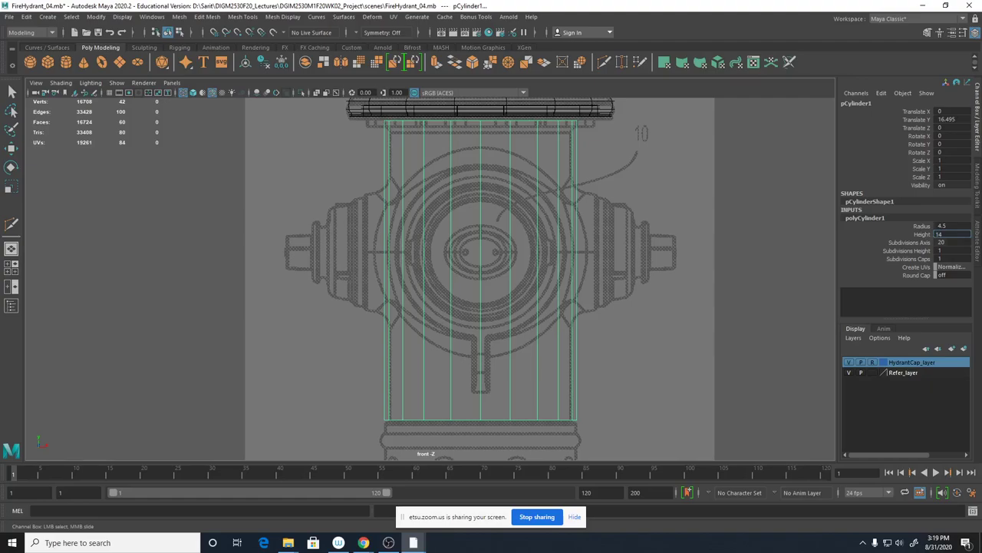
text(2)
key(Return)
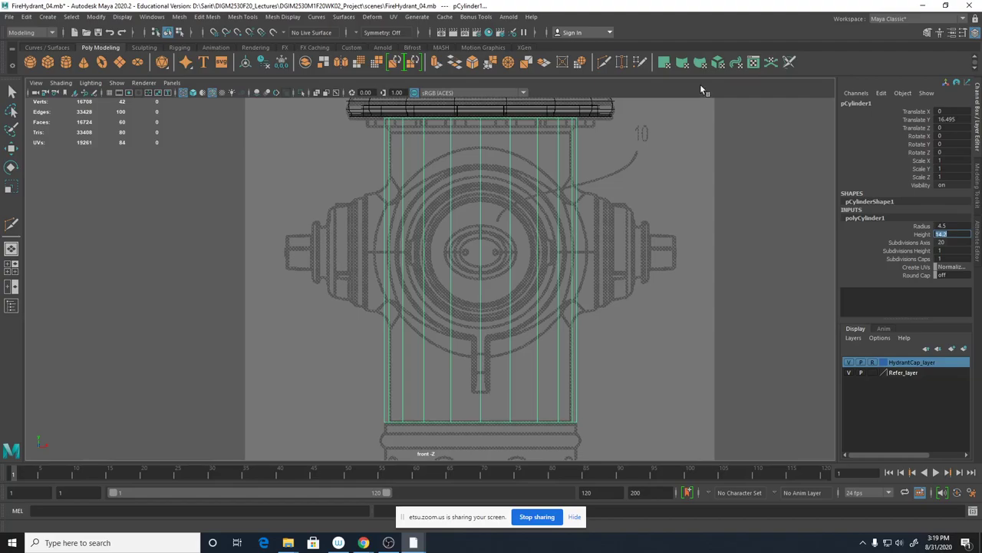
Examine the body cylinder's fit under the bonnet in the perspective, front and side views, and review its creation settings.
key(space)
alt+middle_drag(657, 161, 656, 195)
alt+right_drag(656, 192, 937, 172)
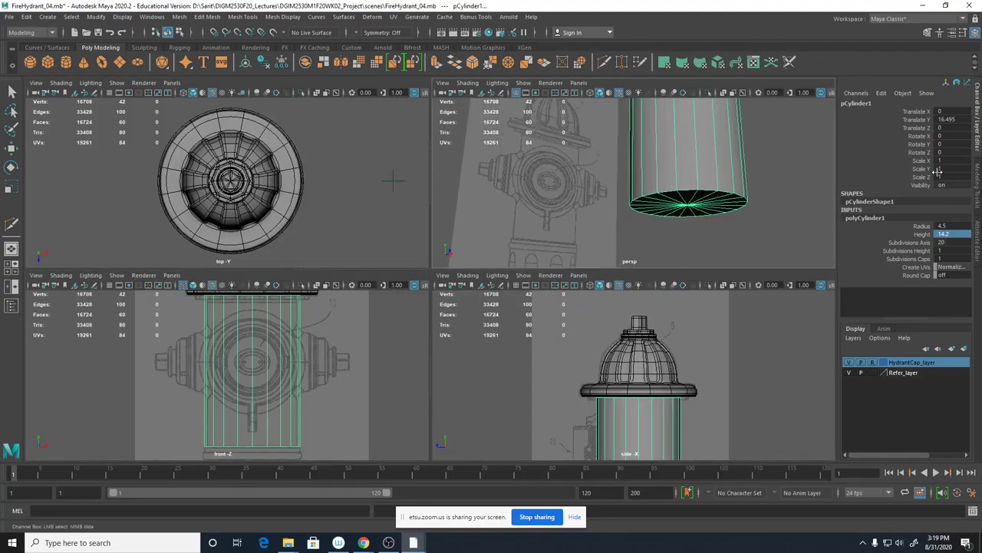
alt+middle_drag(738, 135, 655, 333)
alt+drag(648, 109, 603, 221)
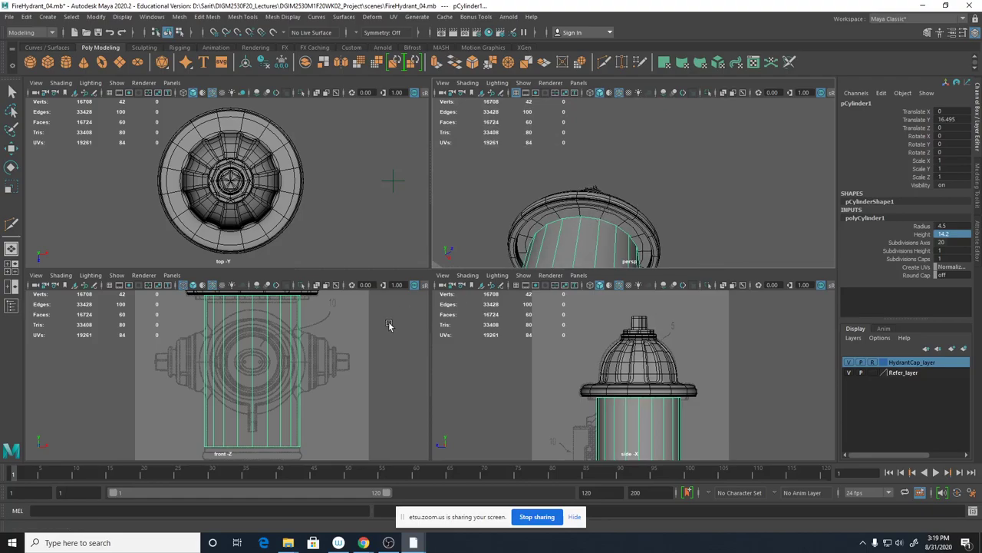
drag(665, 195, 644, 247)
key(w)
key(space)
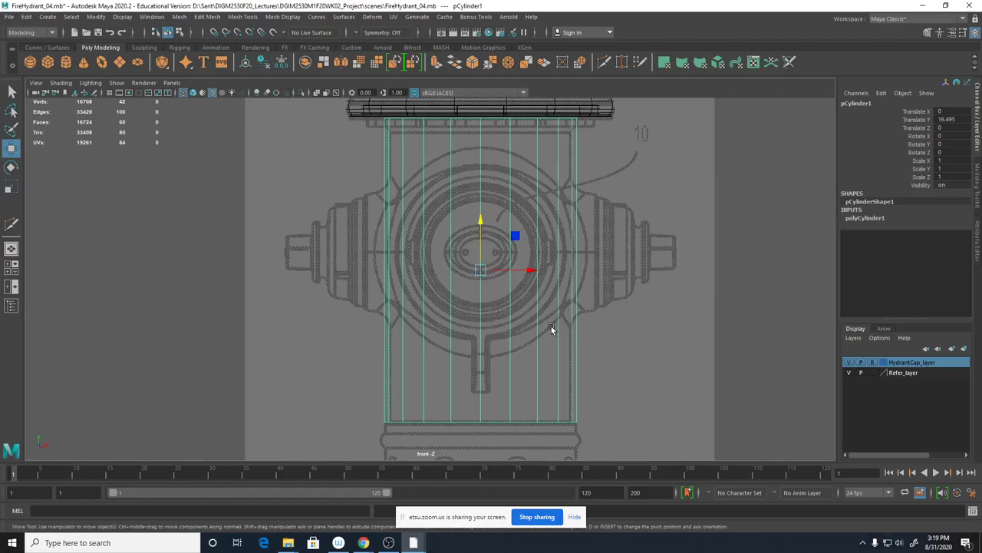
alt+right_drag(551, 326, 643, 357)
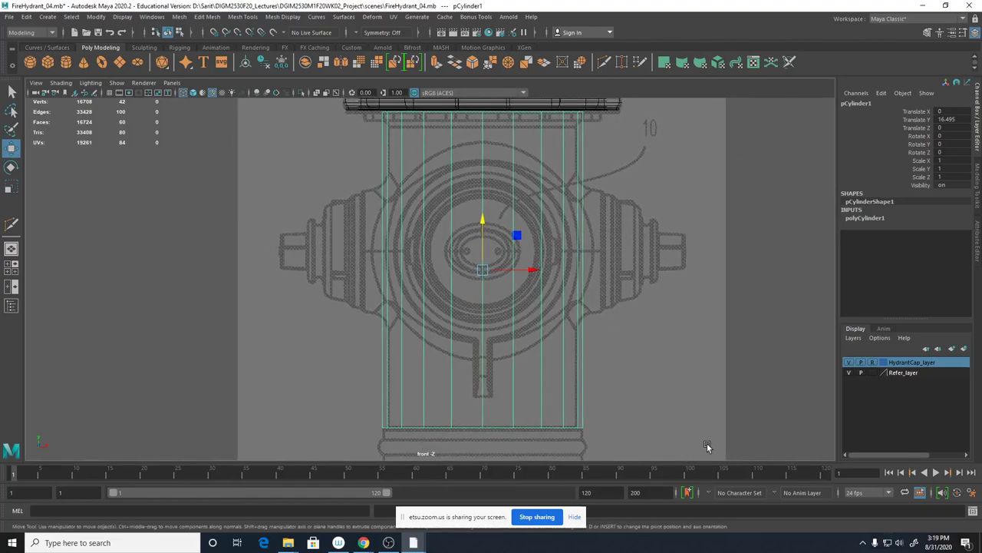
click(867, 218)
key(space)
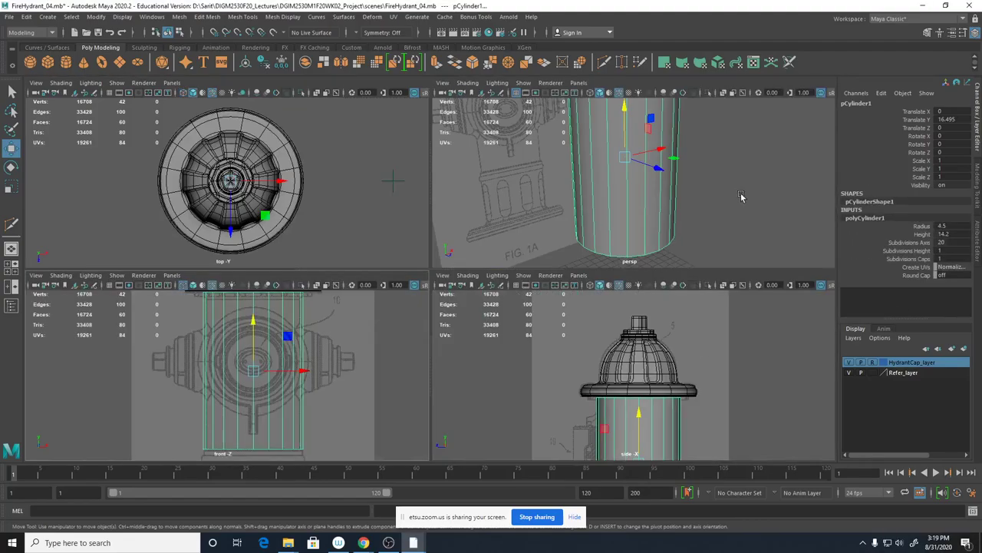
scroll(602, 194, down, 3)
alt+middle_drag(603, 194, 590, 213)
alt+drag(696, 210, 700, 244)
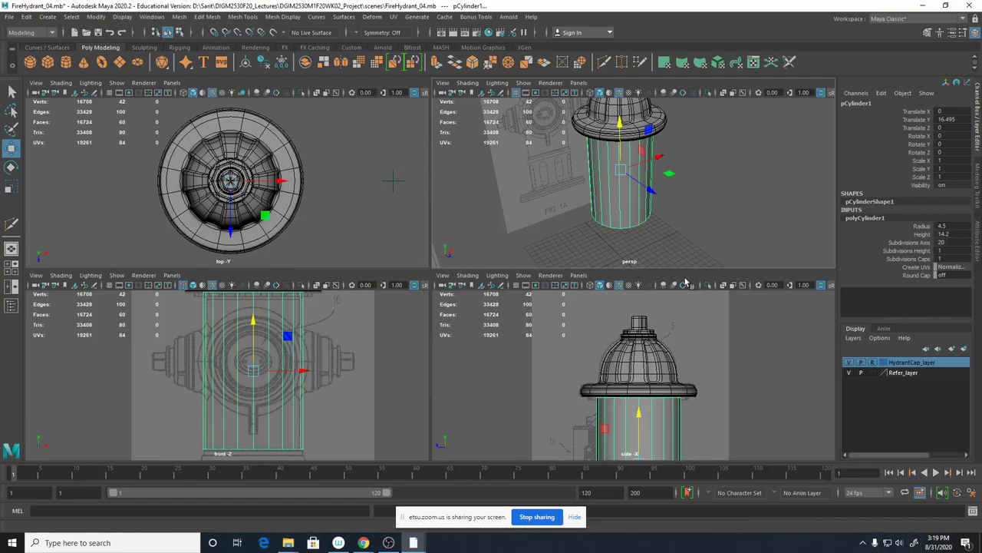
alt+drag(652, 218, 635, 234)
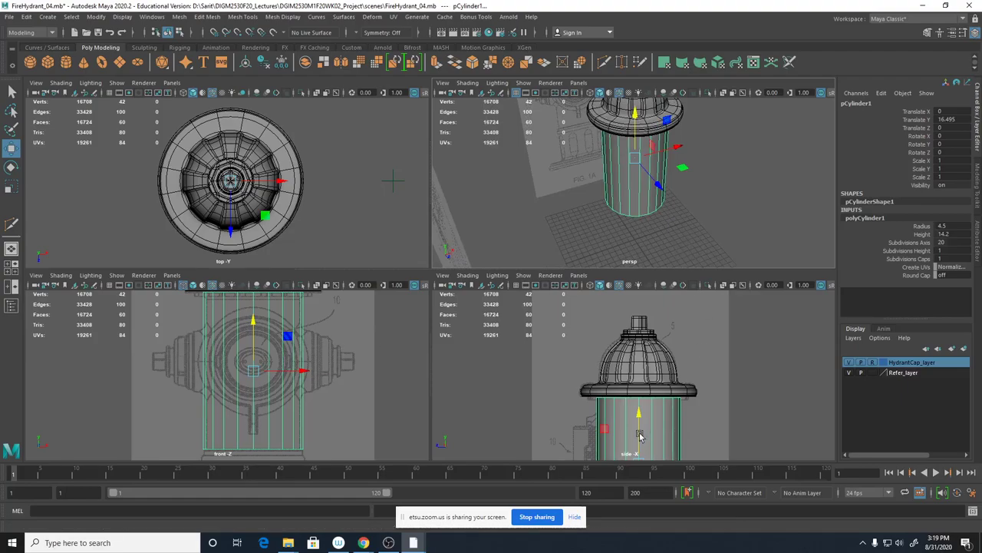
alt+middle_drag(640, 436, 641, 376)
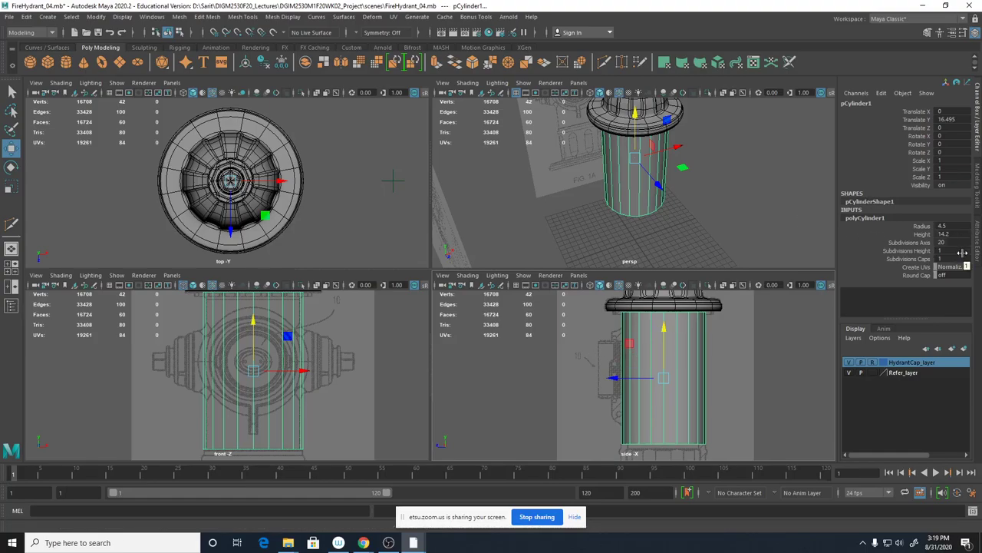
Create a second polygon cylinder and raise it to a Translate Y of 17.533, at the centre of the hydrant's outlets.
click(695, 205)
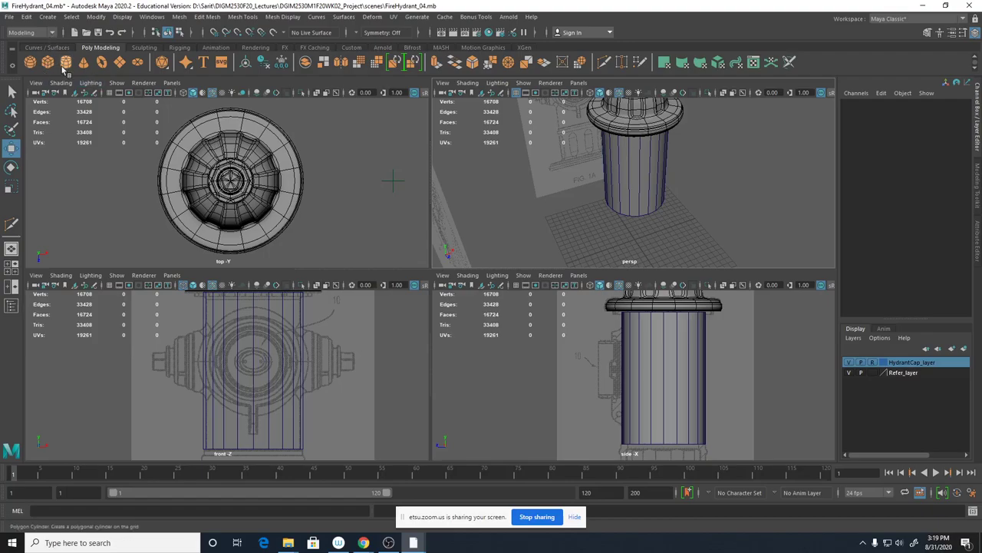
click(626, 196)
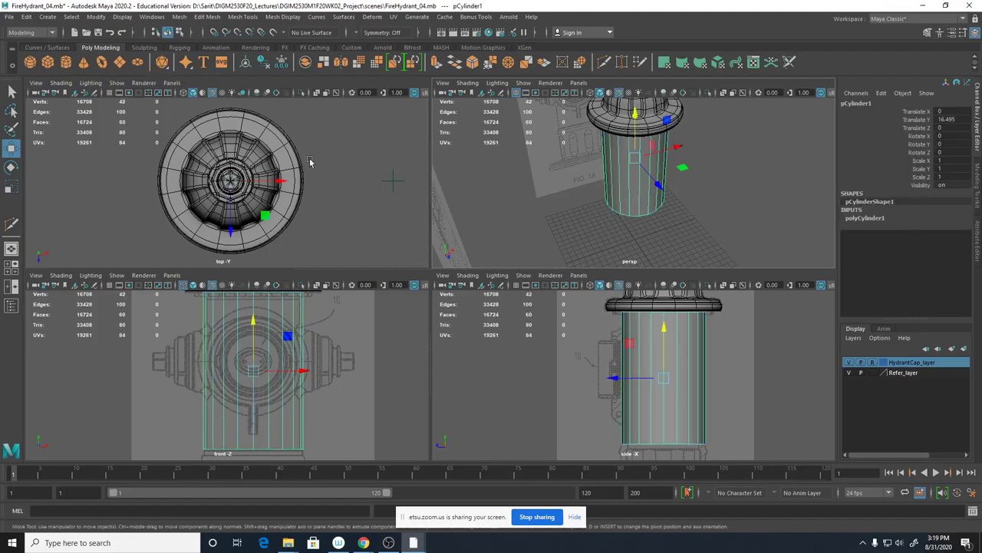
click(67, 66)
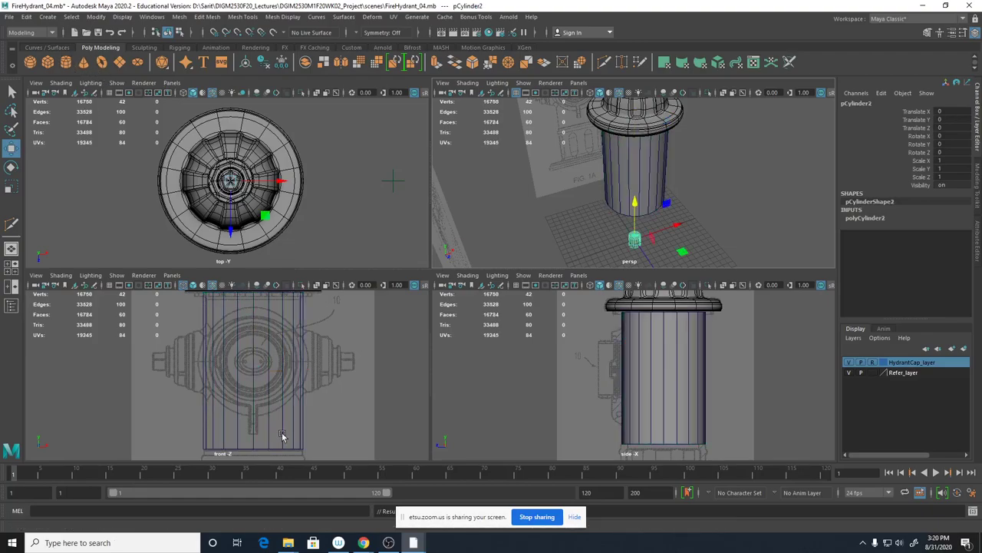
scroll(250, 424, down, 2)
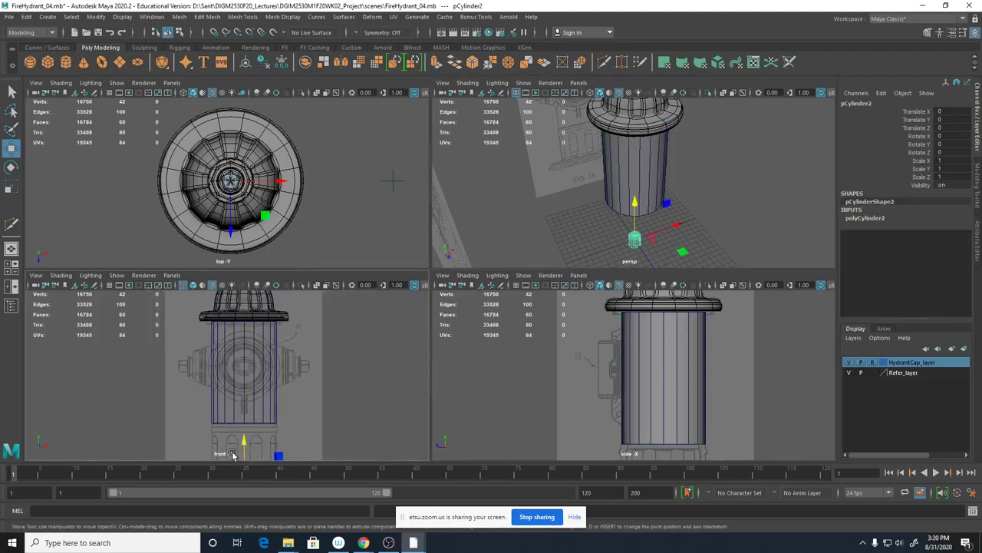
drag(244, 443, 248, 315)
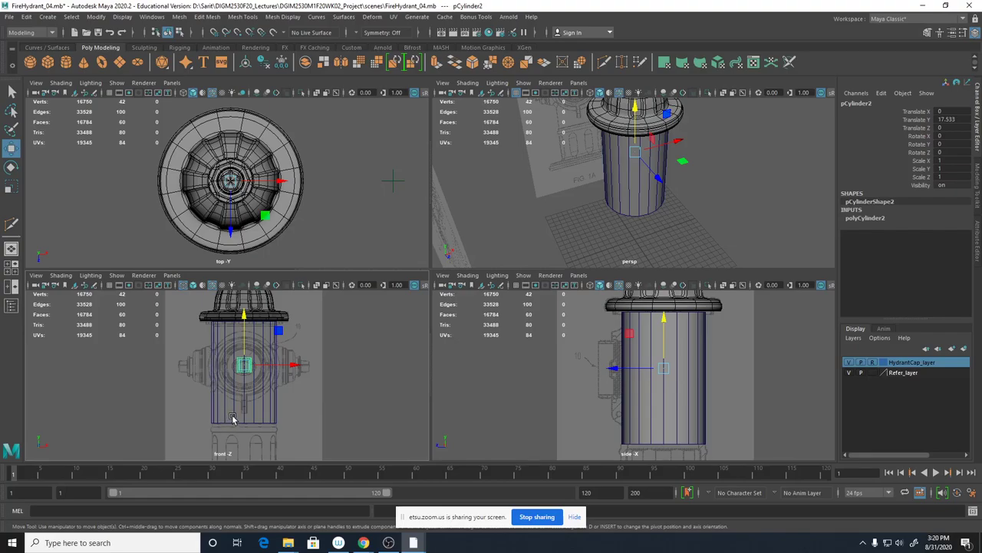
key(e)
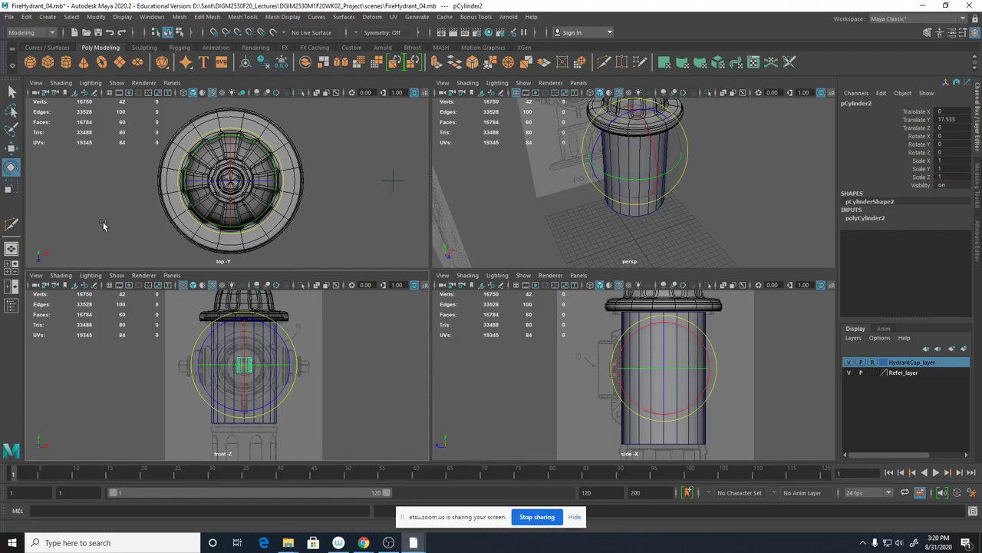
drag(217, 332, 197, 362)
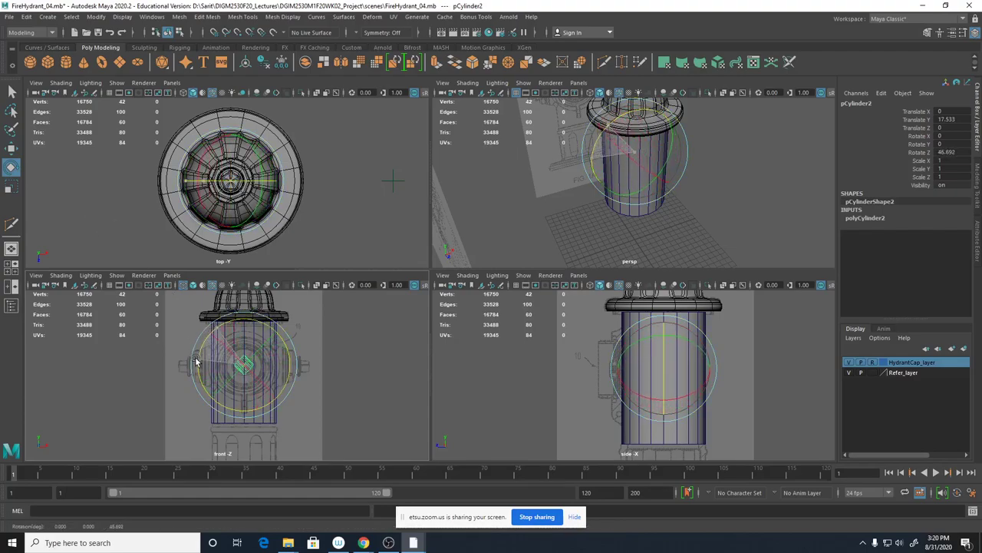
key(ctrl+z)
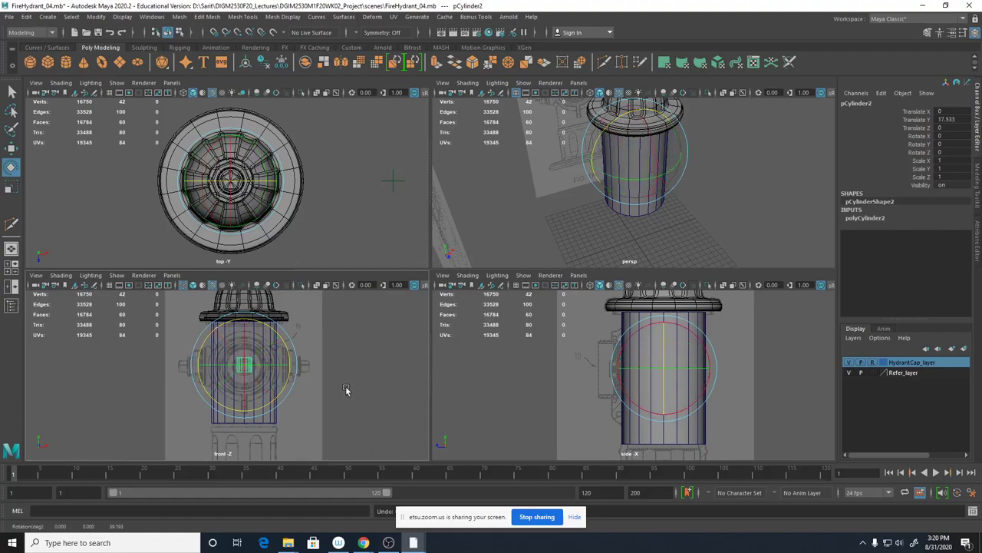
click(326, 408)
click(244, 368)
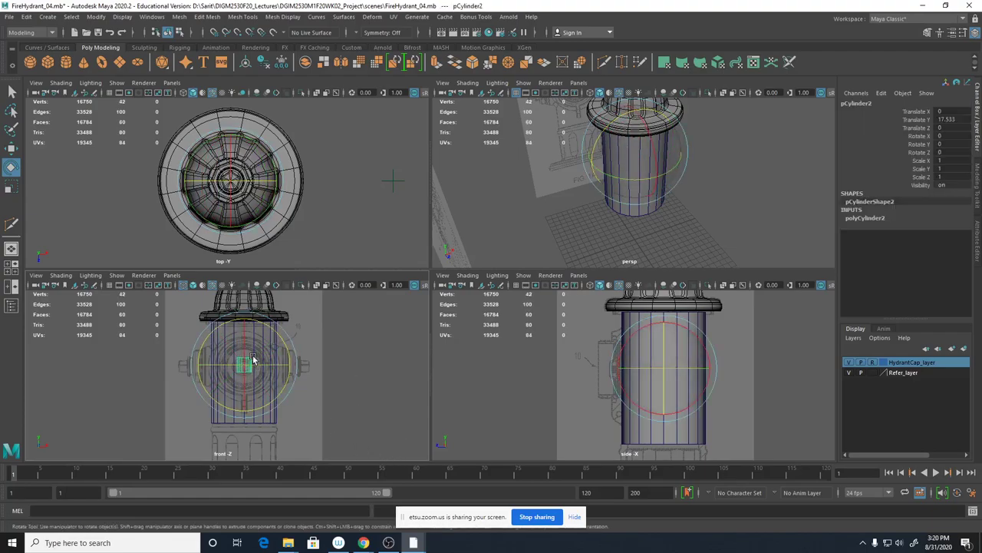
click(294, 356)
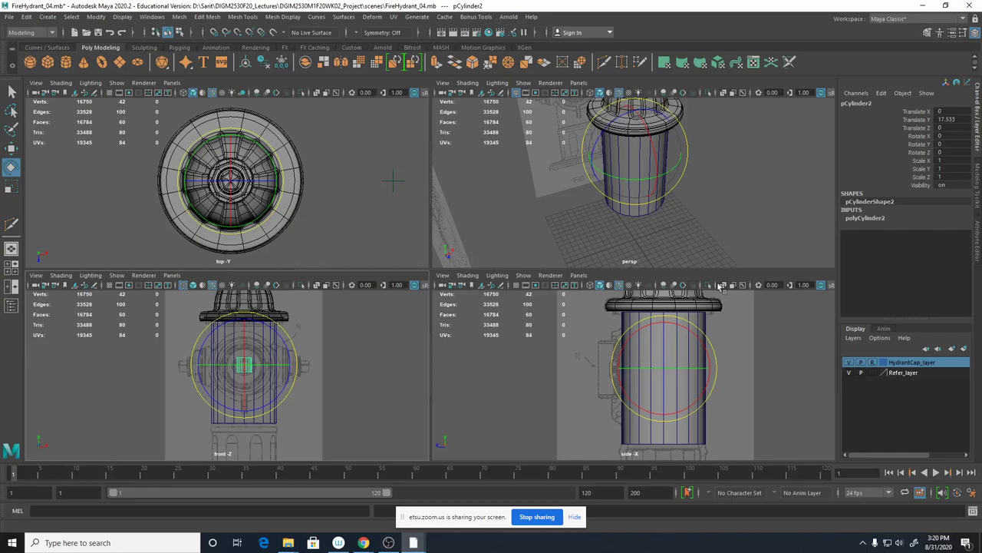
Examine the small outlet cylinder's move axes in relation to the body and both reference planes from several angles in the perspective view.
alt+drag(698, 234, 657, 236)
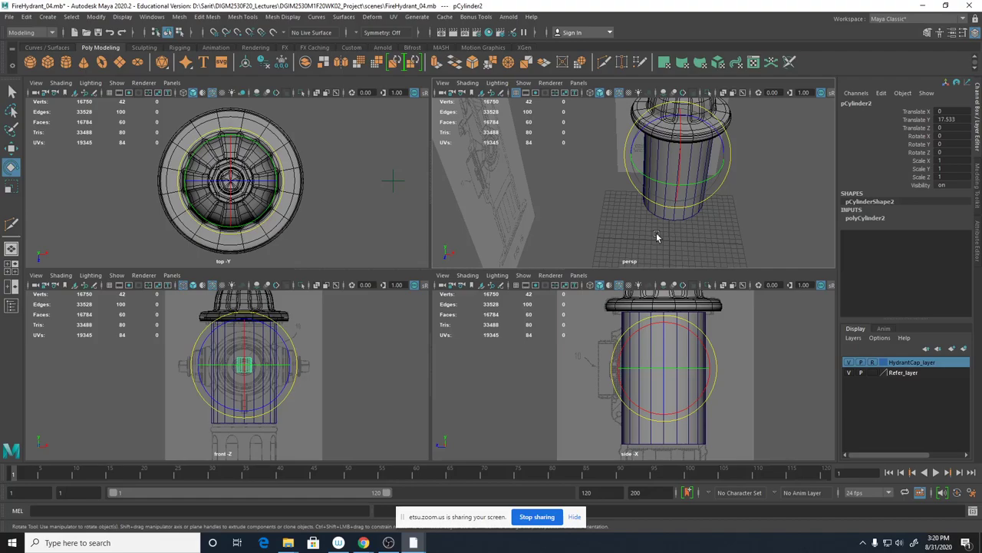
key(space)
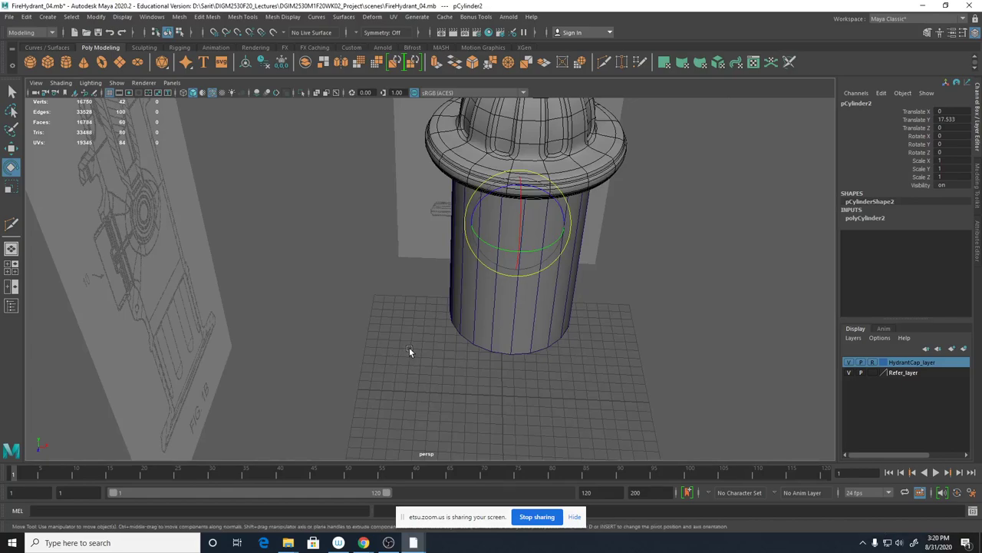
key(w)
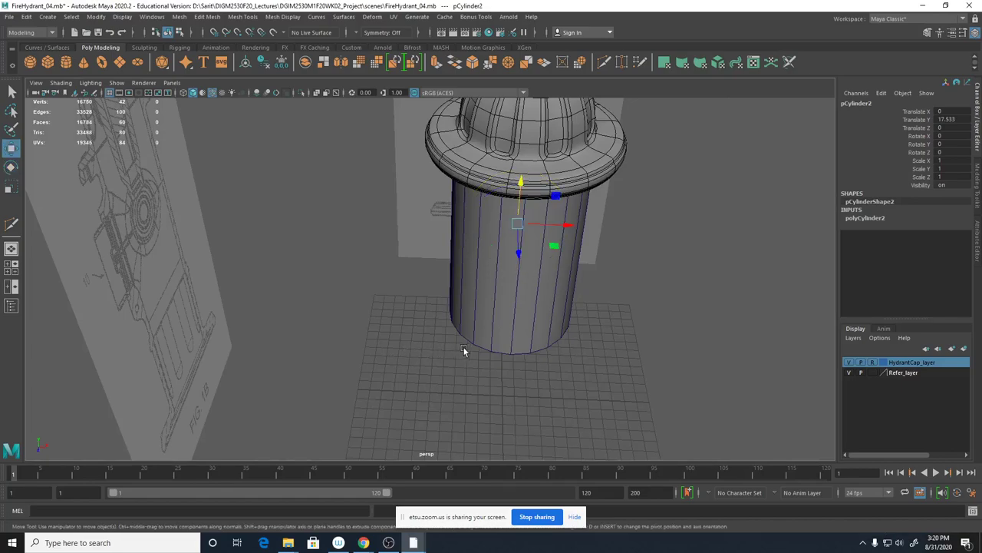
click(519, 225)
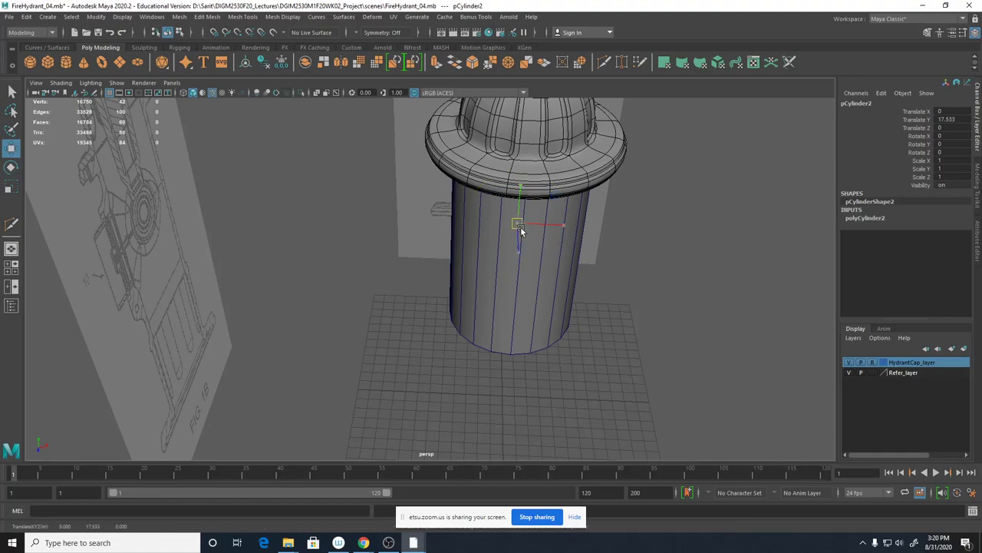
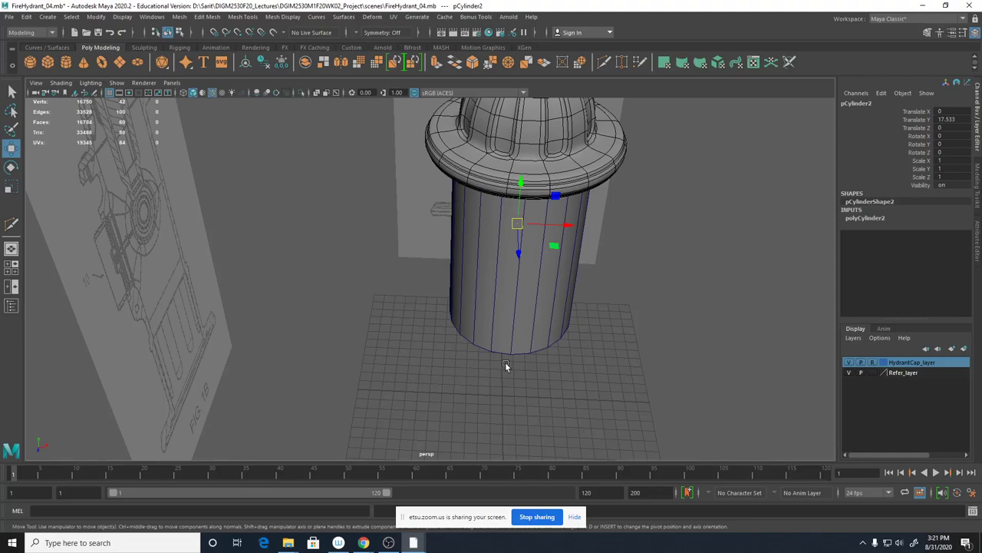
alt+drag(505, 366, 537, 307)
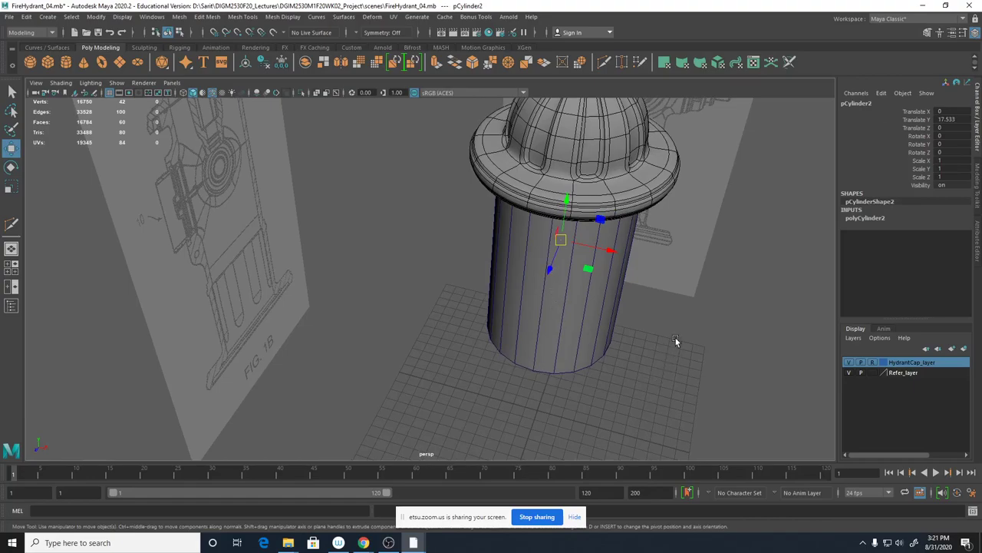
alt+drag(676, 343, 346, 259)
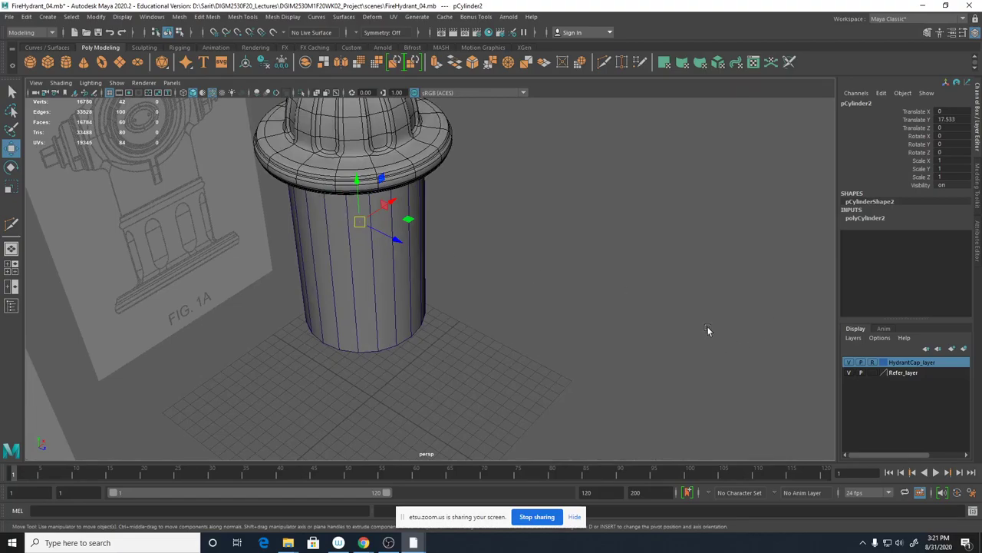
alt+drag(708, 330, 678, 319)
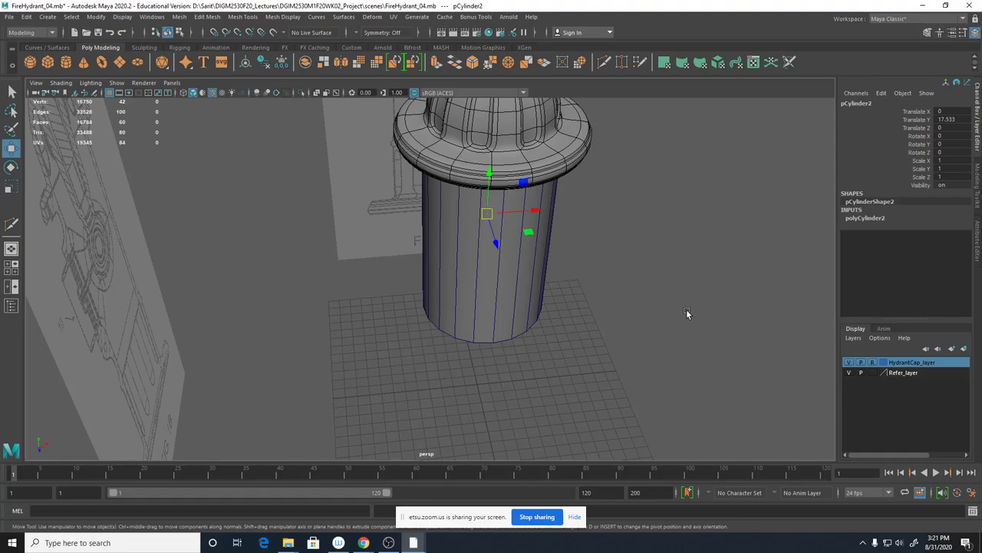
alt+drag(632, 254, 590, 242)
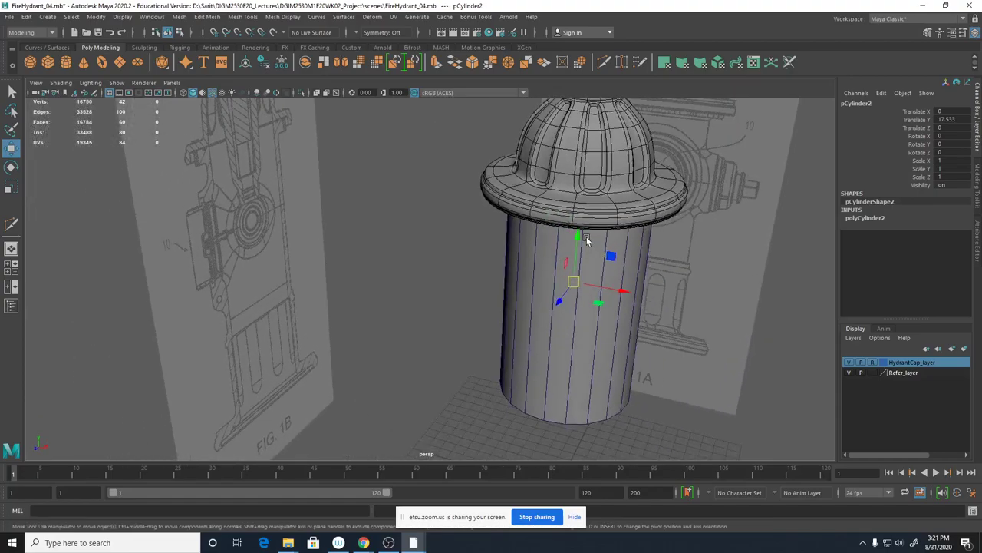
alt+drag(653, 337, 618, 328)
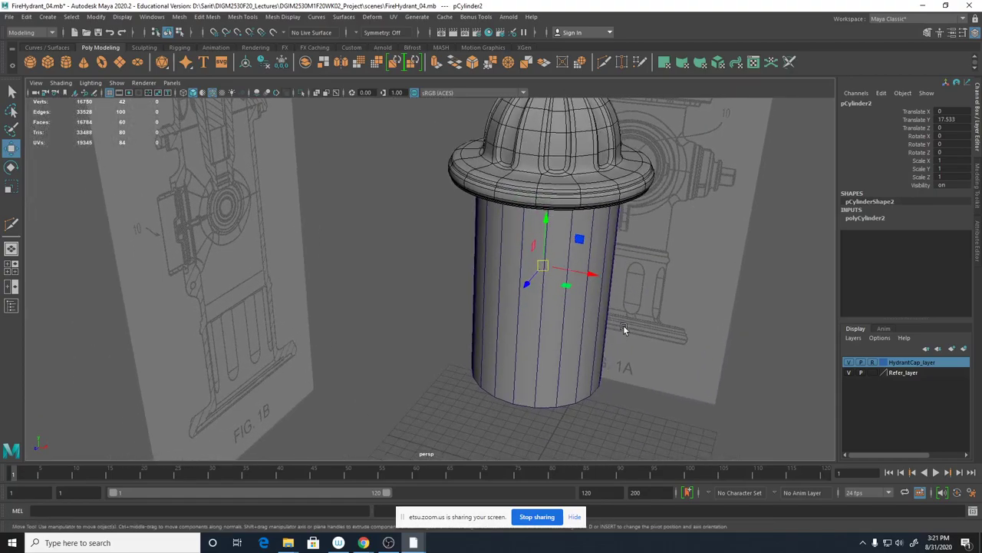
Rotate the small outlet cylinder onto its side in the front view with a Rotate Z of 90.
key(e)
key(space)
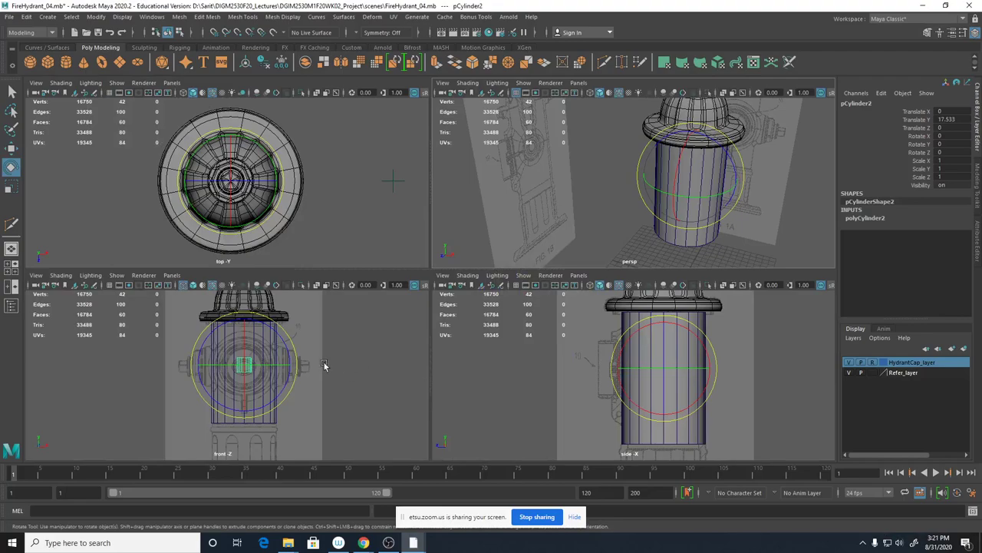
key(space)
alt+right_drag(522, 329, 423, 345)
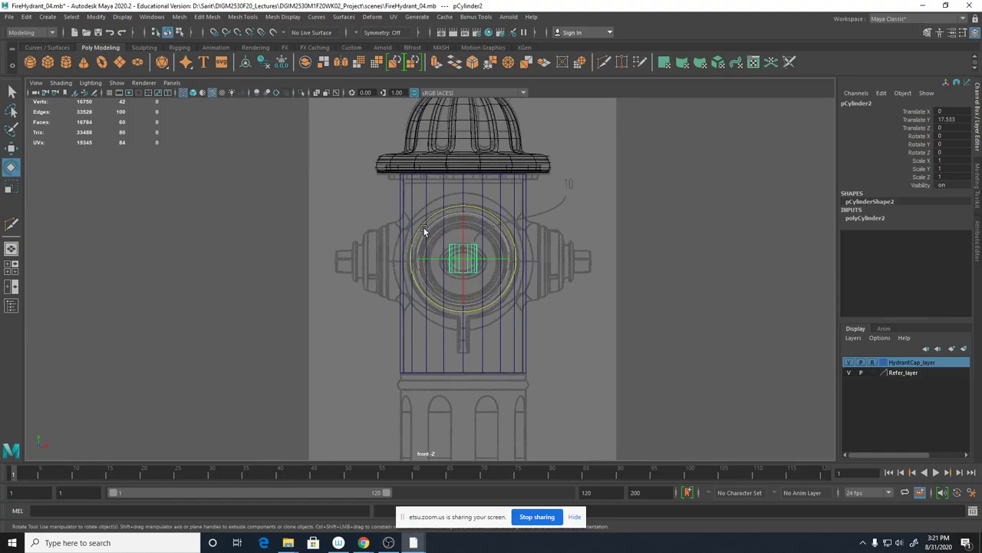
drag(427, 231, 438, 297)
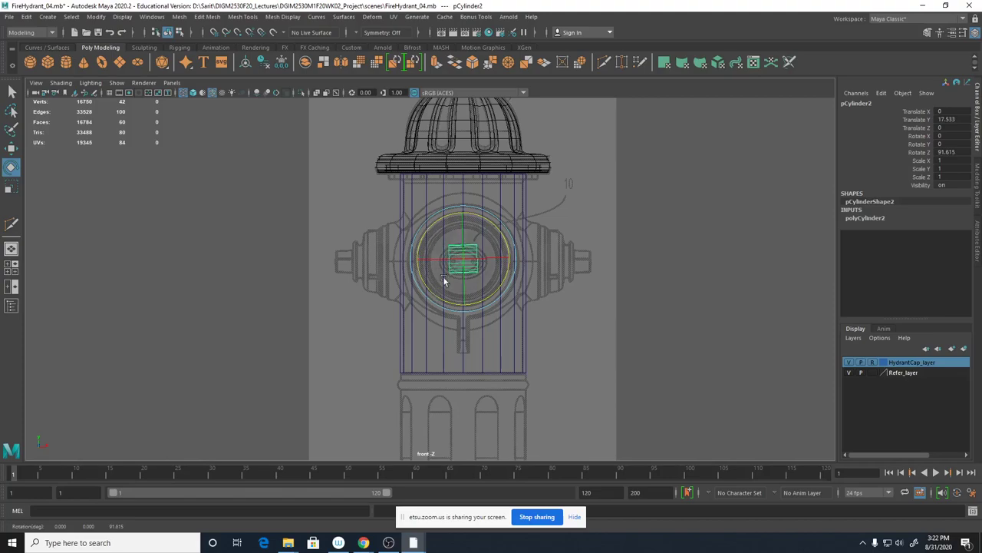
click(954, 152)
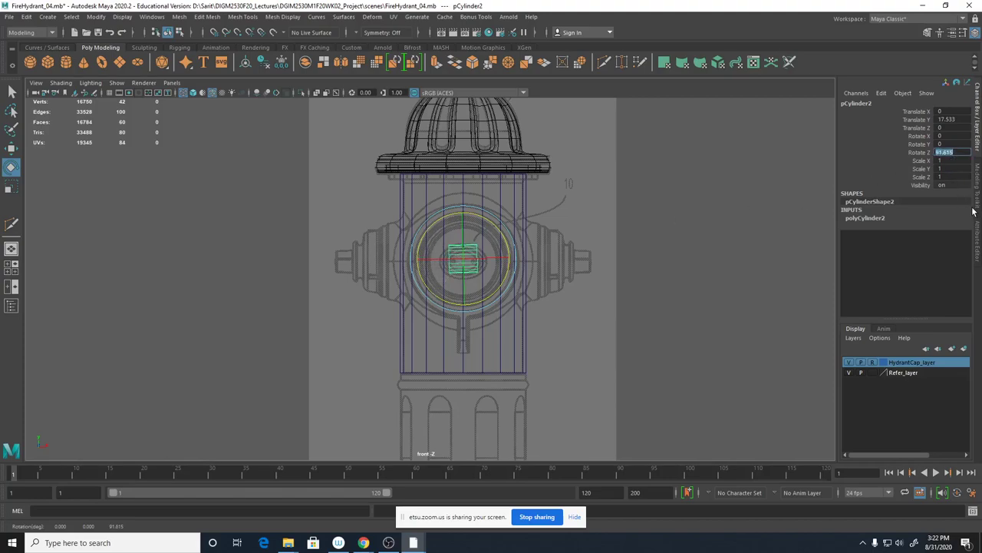
text(90)
key(Return)
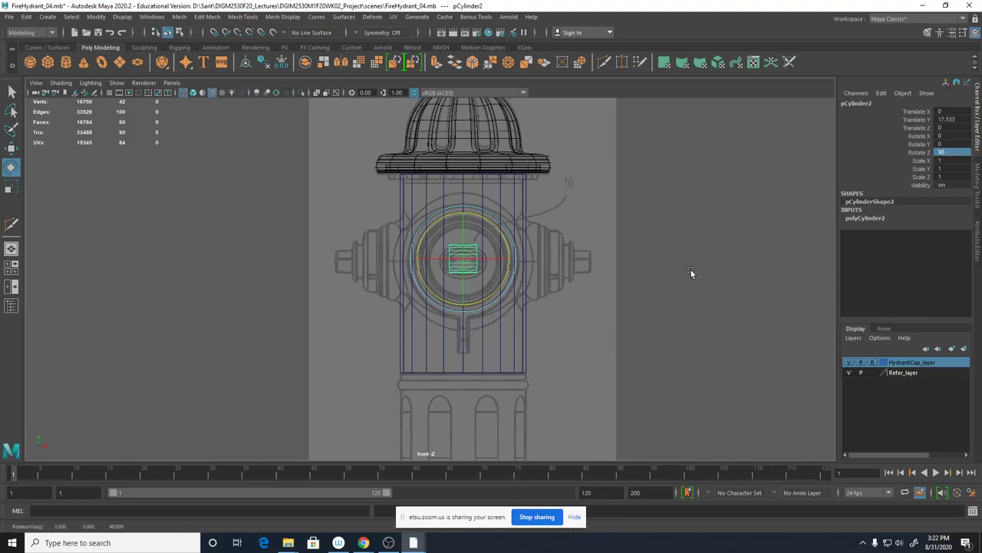
Move the outlet cylinder onto the reference's side outlet, at Translate X 5.182 and Translate Y 17.331.
key(w)
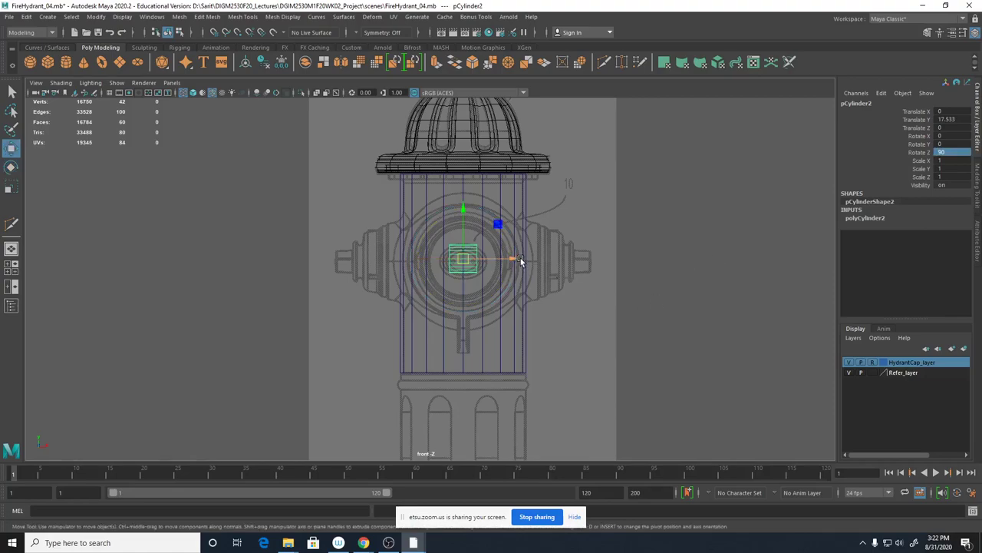
drag(515, 261, 588, 283)
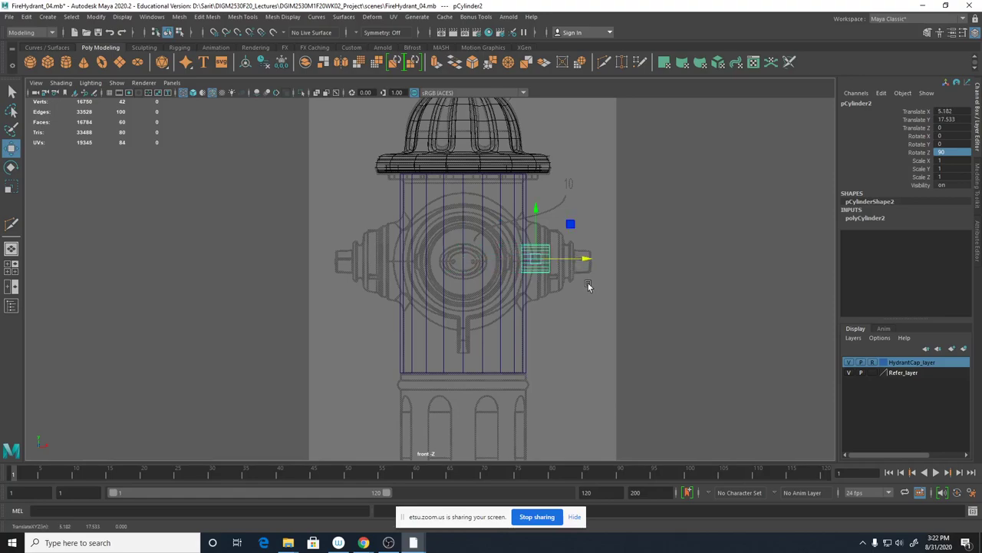
scroll(554, 297, up, 5)
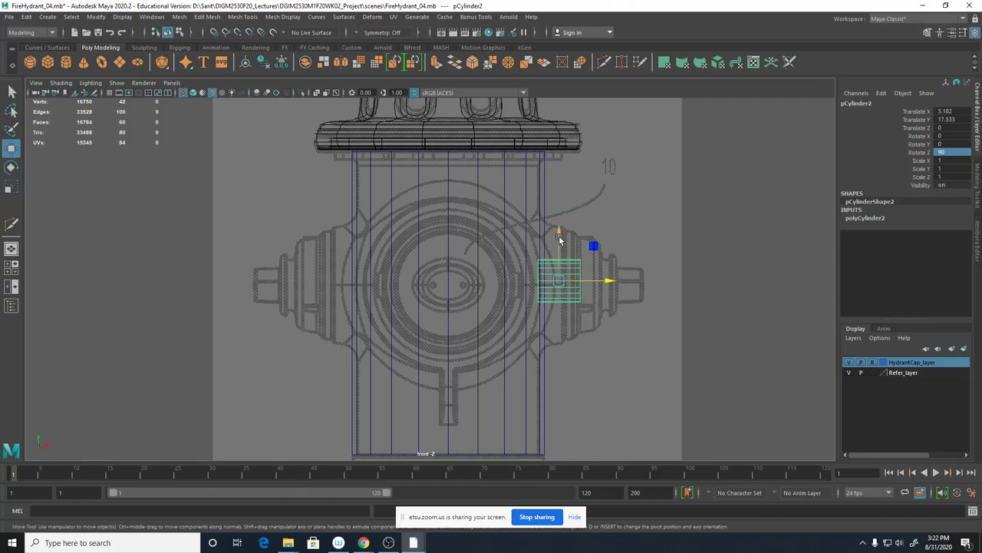
scroll(560, 237, up, 3)
mouse_move(599, 237)
mouse_down()
mouse_move(599, 228)
mouse_move(600, 246)
mouse_up()
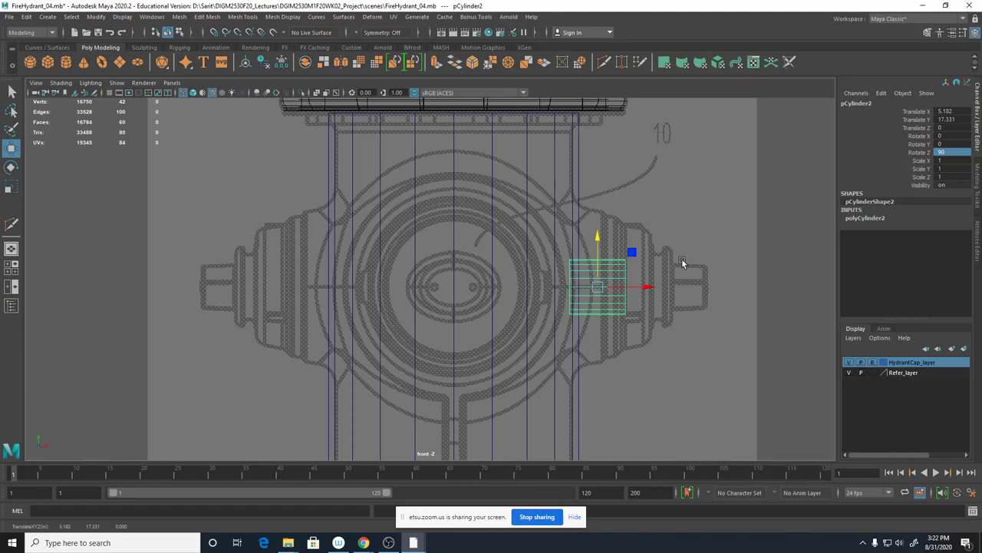
Set the outlet cylinder's radius to 2.8 and its height to 3 to match the side outlet in the reference drawing.
scroll(677, 317, up, 1)
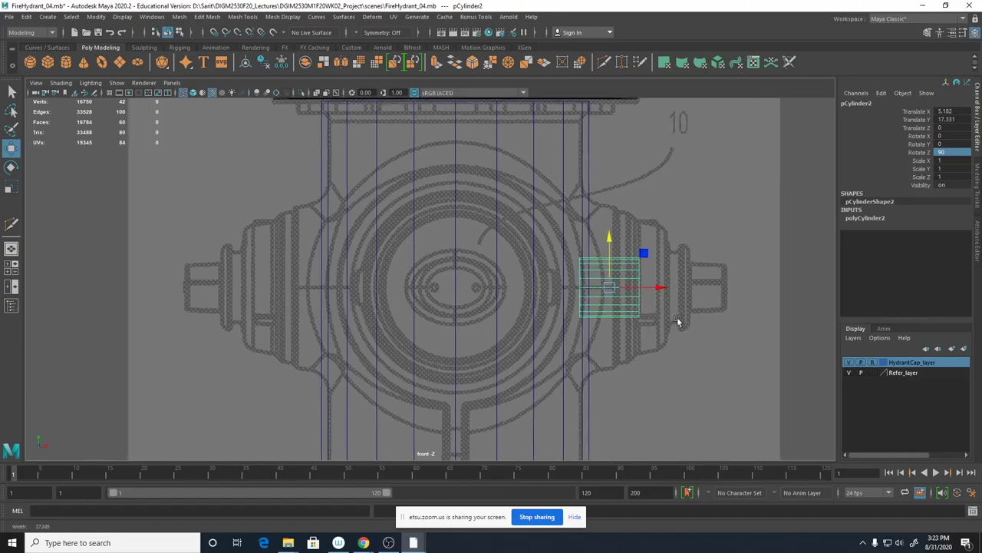
alt+middle_drag(690, 404, 677, 372)
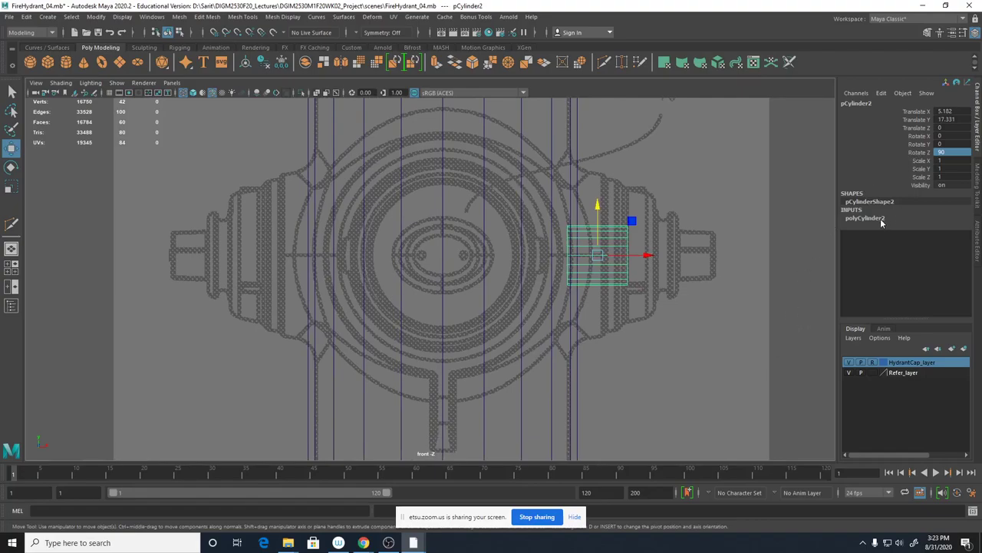
click(867, 218)
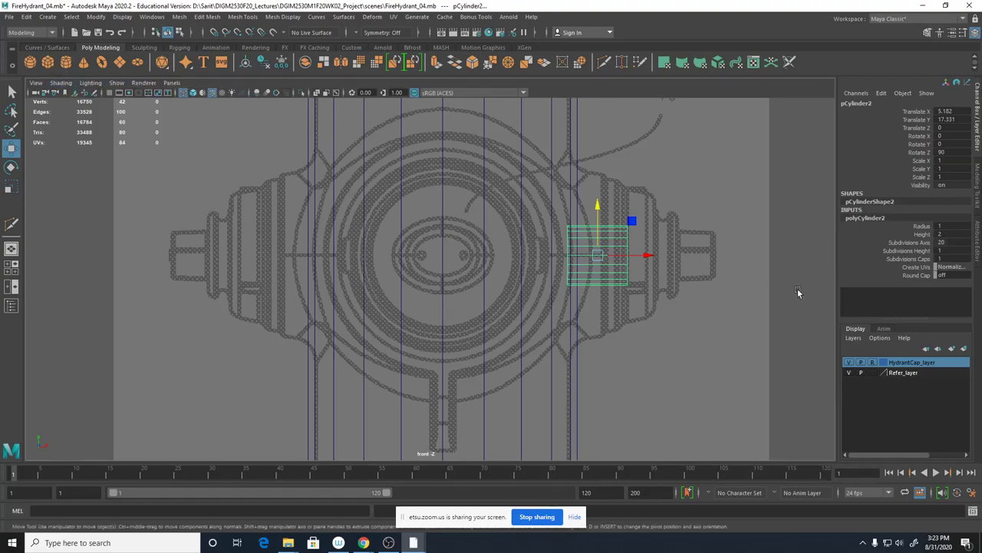
click(923, 227)
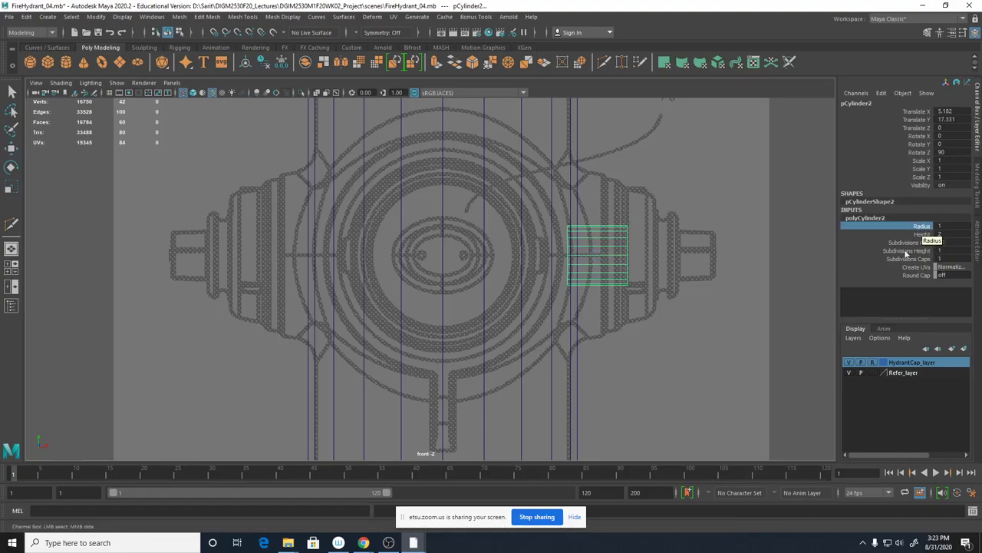
middle_drag(671, 236, 681, 236)
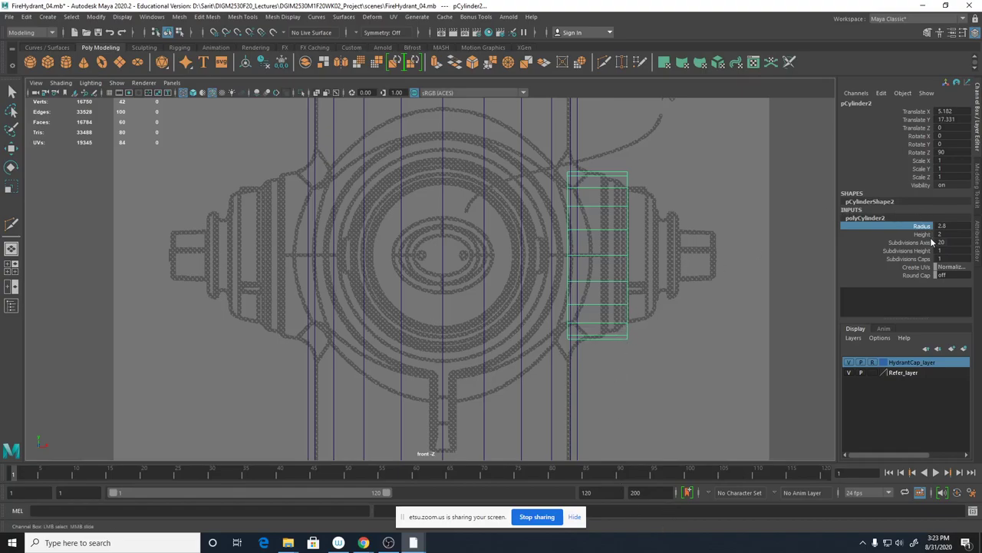
click(921, 234)
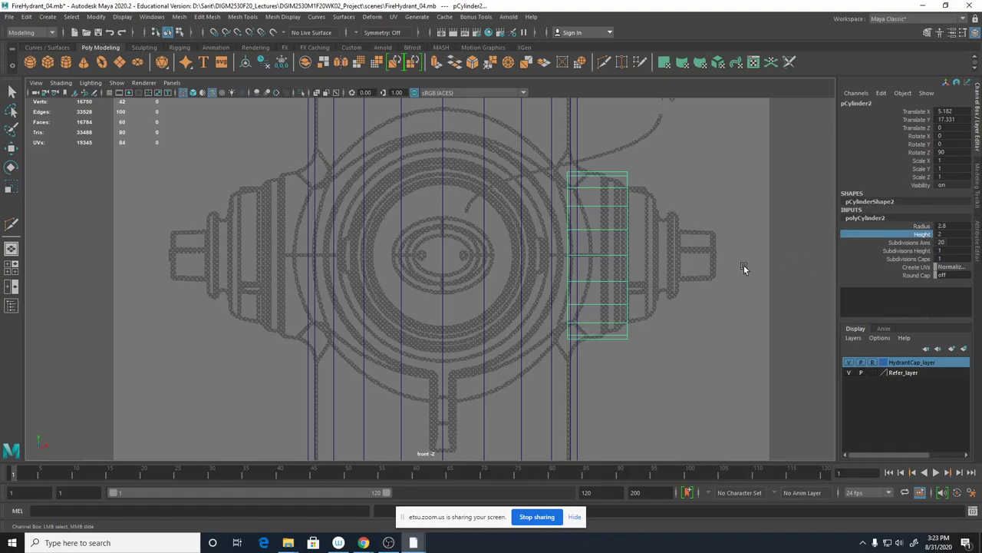
click(955, 234)
text(3)
key(Return)
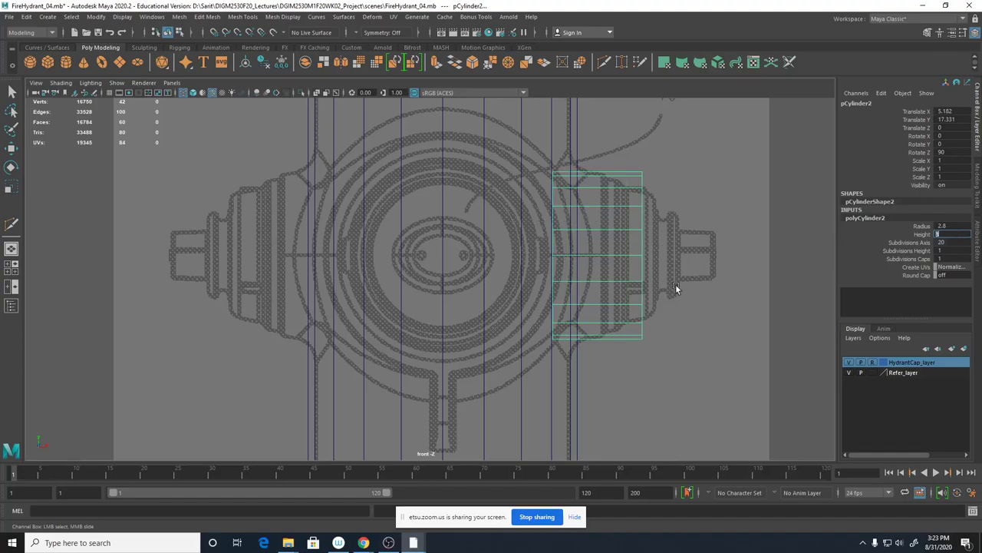
key(Return)
Check how the outlet cylinder meets the hydrant body in the perspective view and against the reference outlet in the front view.
key(w)
key(space)
key(space)
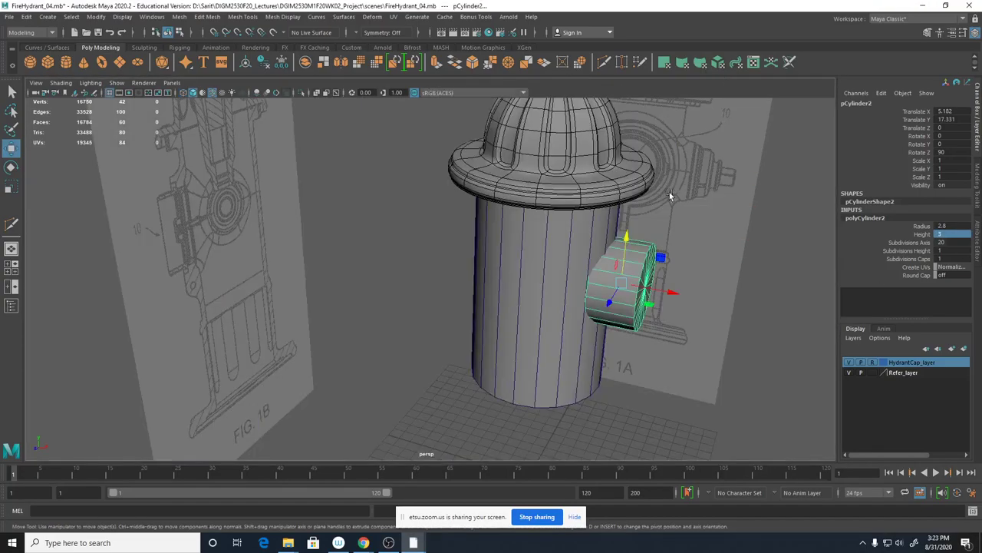
alt+drag(669, 192, 689, 211)
key(space)
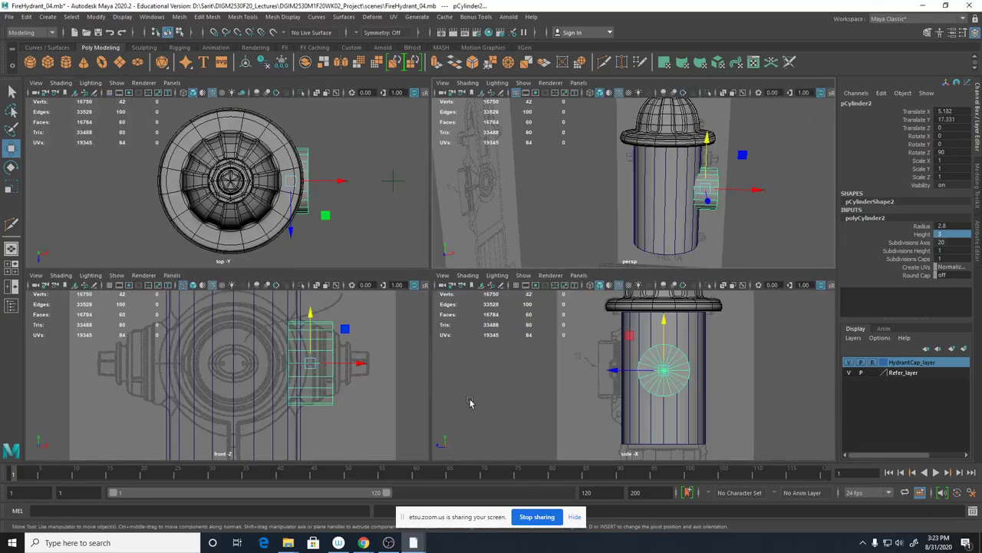
key(space)
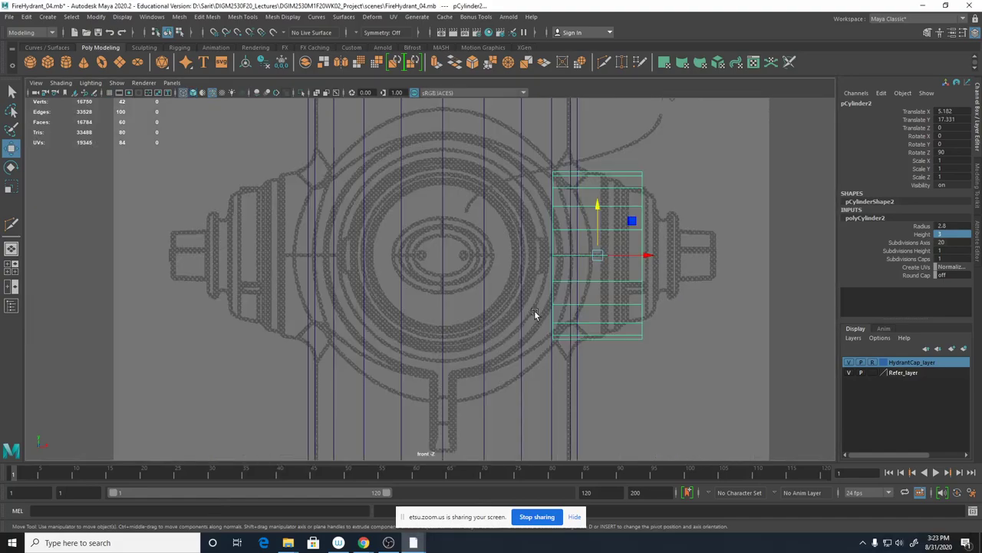
scroll(614, 310, up, 2)
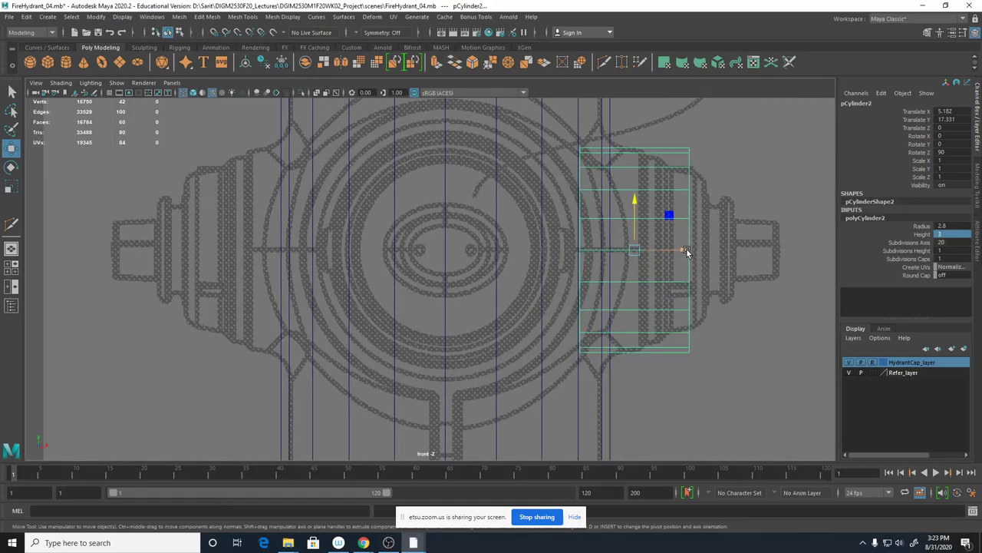
Move the outlet cylinder inward into the hydrant body in the front view, to Translate X 4.061.
drag(686, 252, 644, 252)
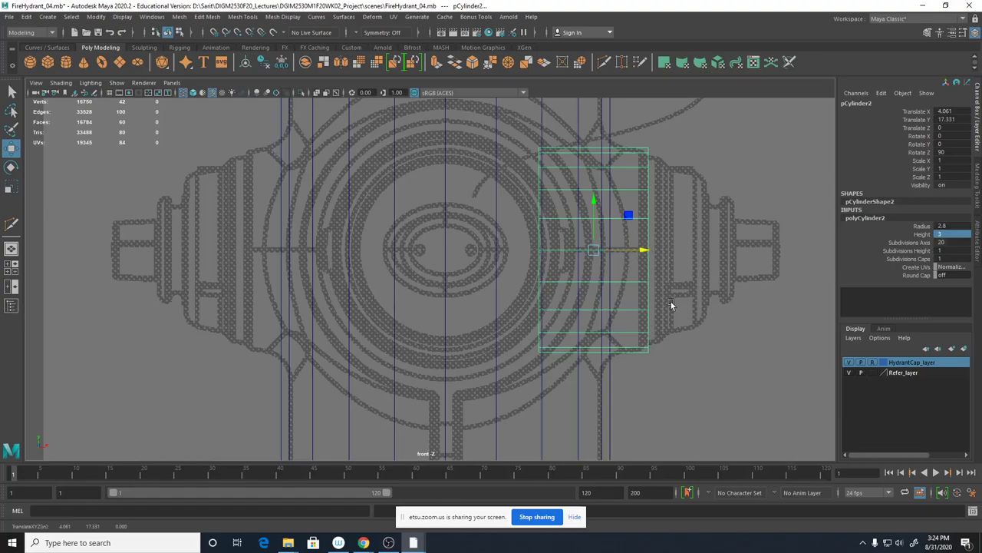
key(space)
key(space)
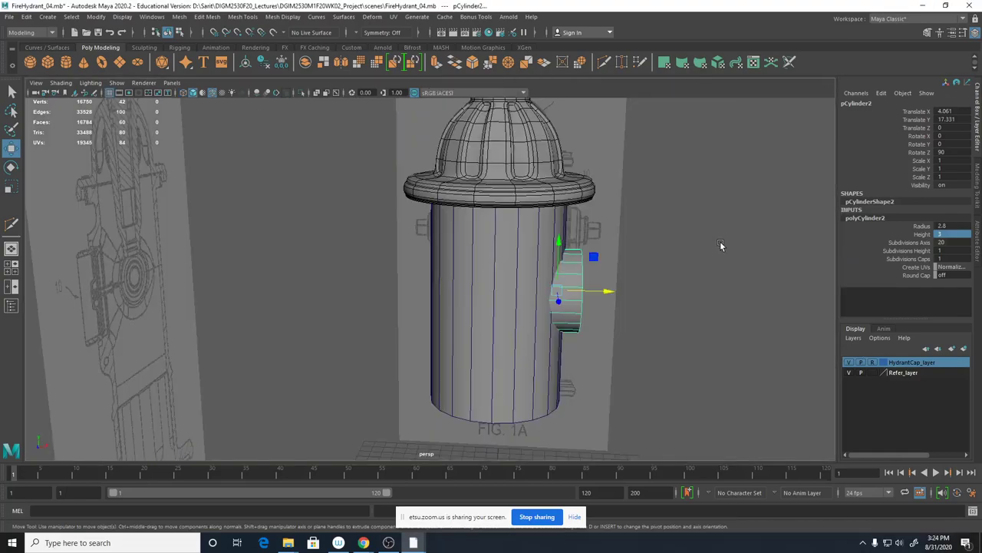
Remove the outlet cylinder's cap divisions by setting its Subdivisions Caps to 0.
alt+drag(720, 243, 641, 270)
alt+middle_drag(704, 340, 664, 287)
alt+right_drag(665, 287, 719, 327)
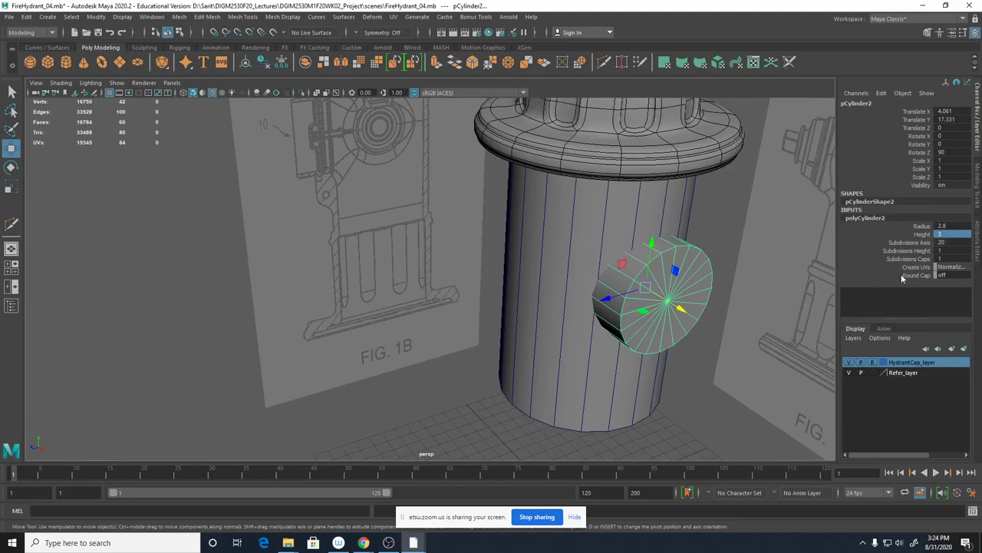
double_click(940, 259)
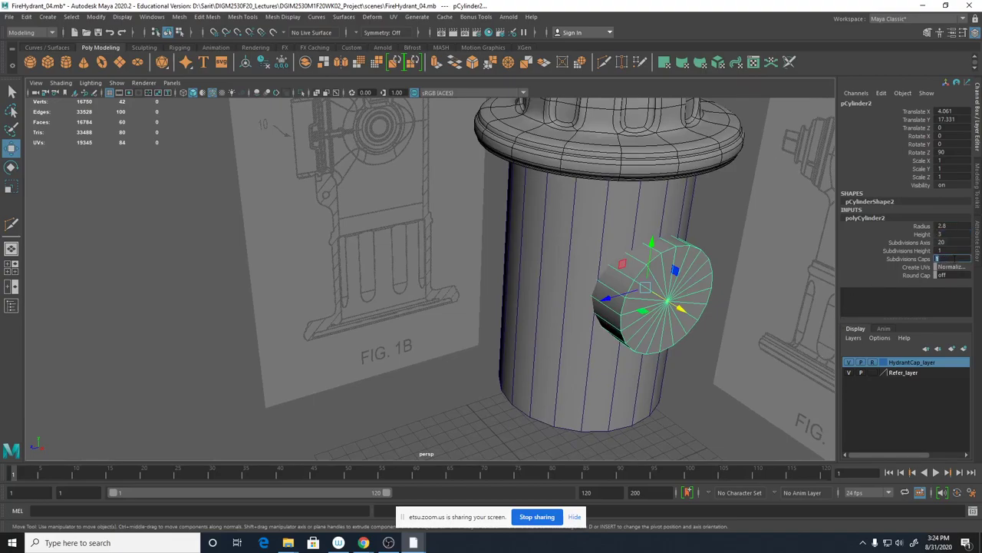
text(0)
key(Return)
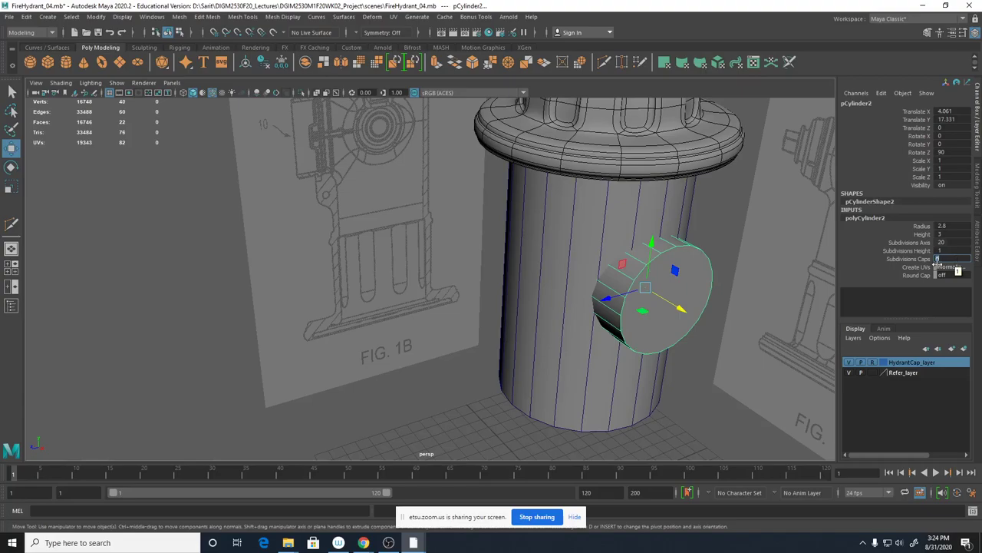
alt+drag(749, 280, 732, 331)
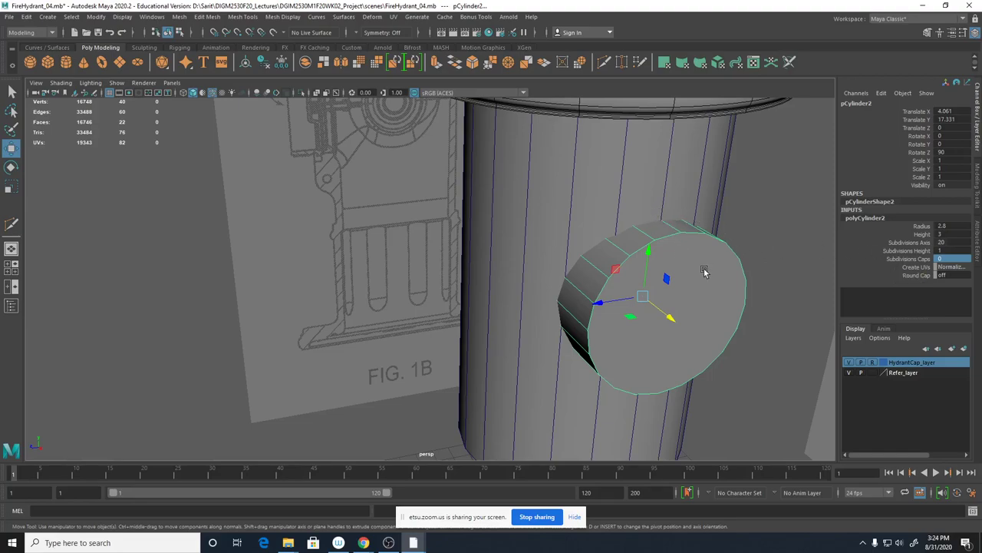
Try the large hydrant body cylinder with its Subdivisions Axis set to 8.
click(692, 171)
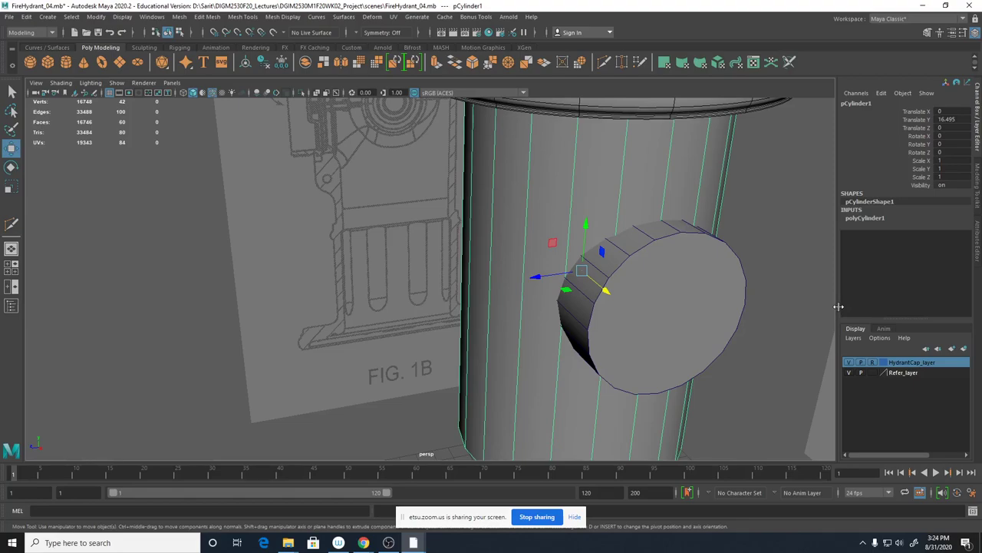
click(861, 219)
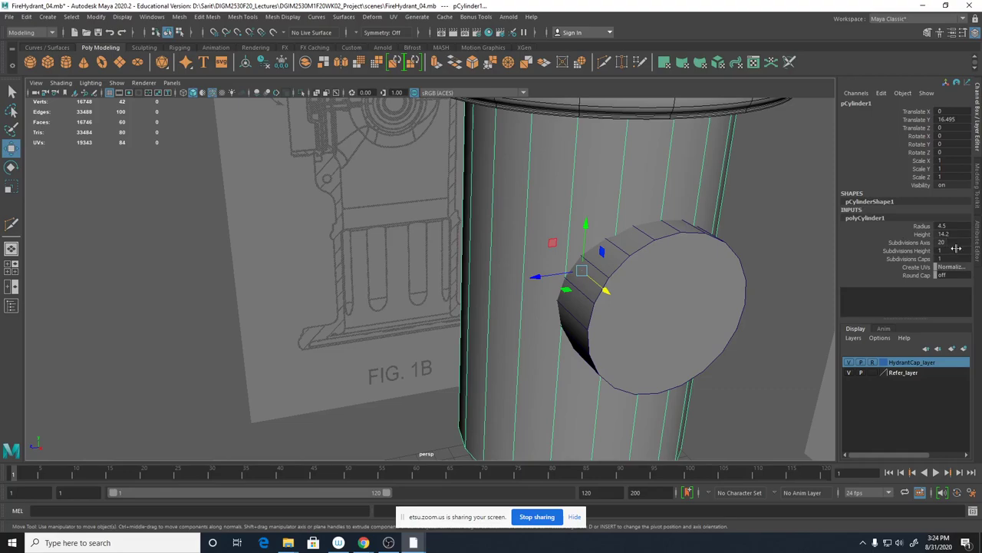
alt+drag(597, 253, 747, 268)
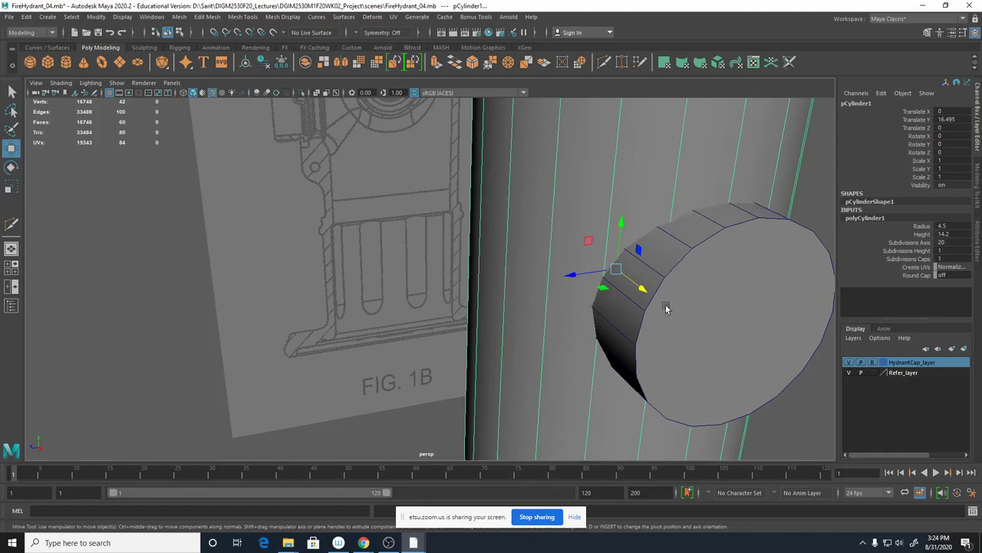
click(939, 242)
alt+right_drag(685, 243, 379, 198)
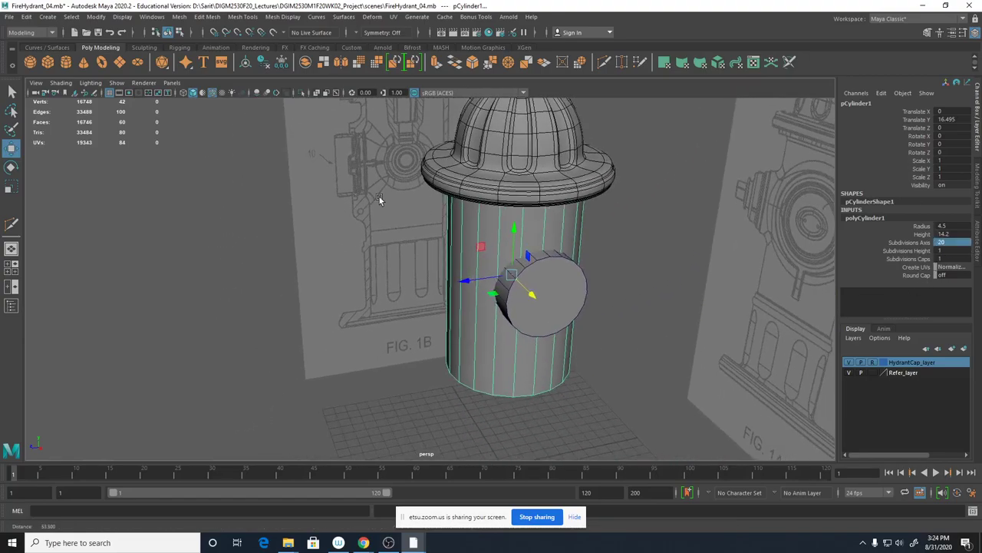
alt+drag(426, 258, 472, 268)
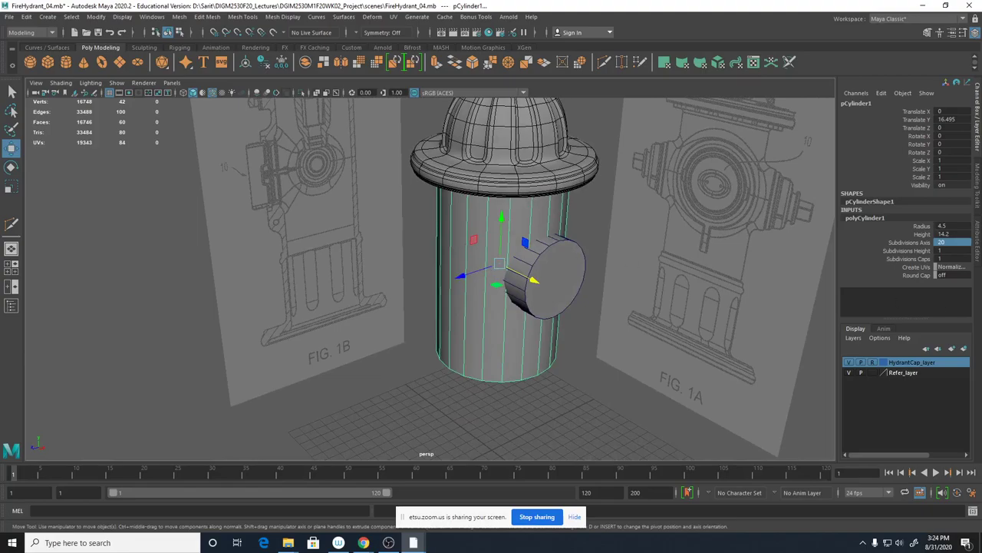
alt+drag(533, 141, 489, 212)
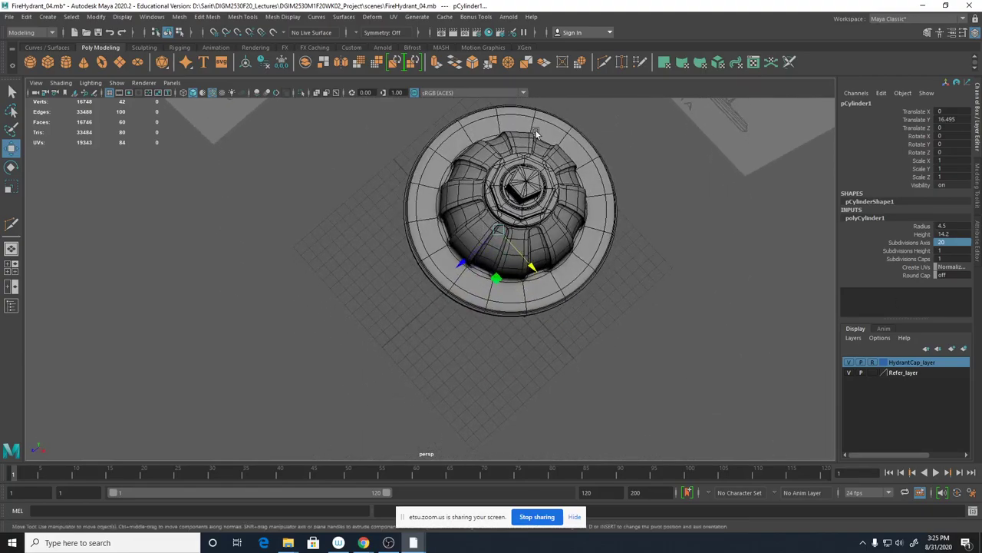
alt+drag(681, 319, 668, 265)
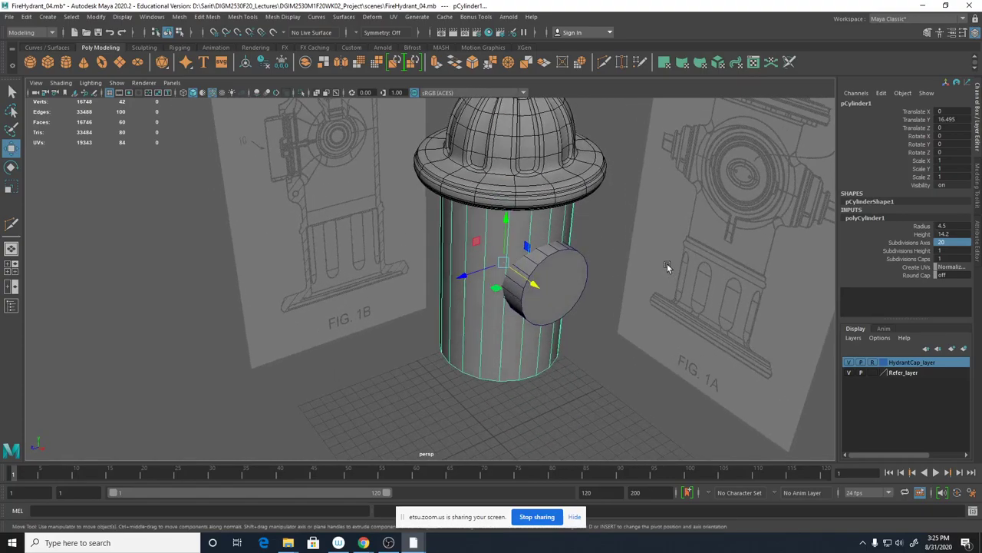
click(952, 241)
text(8)
key(Return)
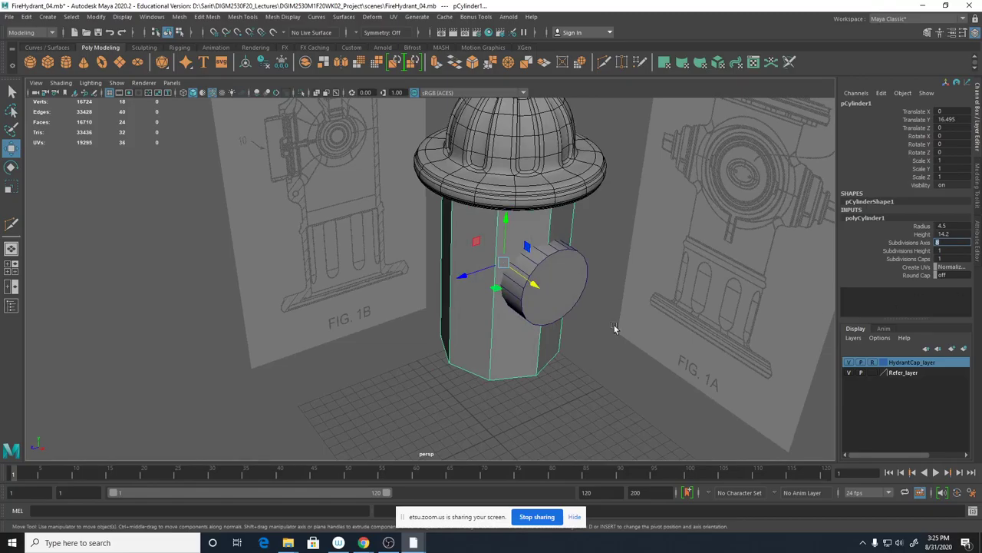
Increase the hydrant body's Subdivisions Axis to 16 and inspect its edges around the outlet cylinder.
alt+drag(388, 350, 631, 392)
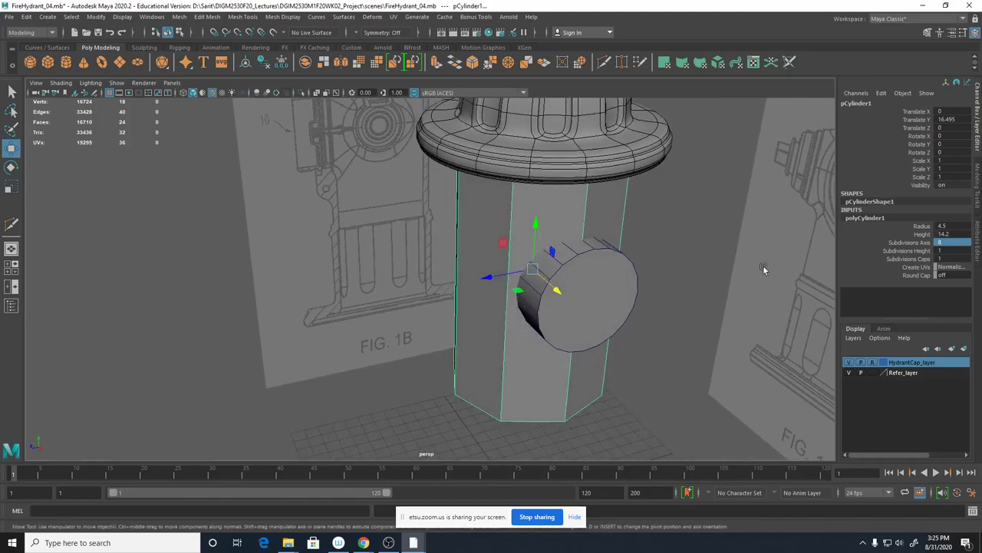
double_click(950, 243)
text(16)
key(Return)
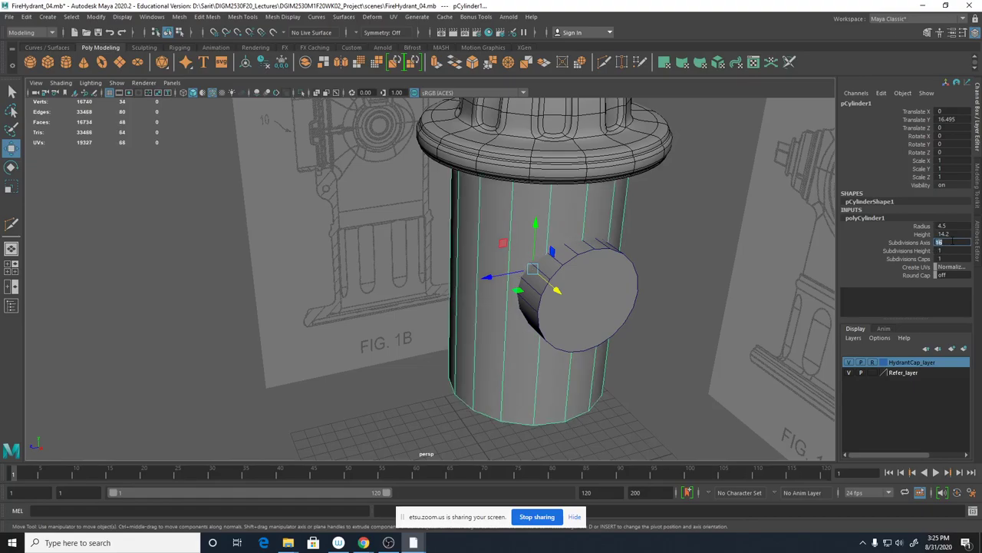
alt+drag(656, 335, 628, 341)
alt+right_drag(629, 341, 749, 359)
alt+drag(721, 357, 711, 355)
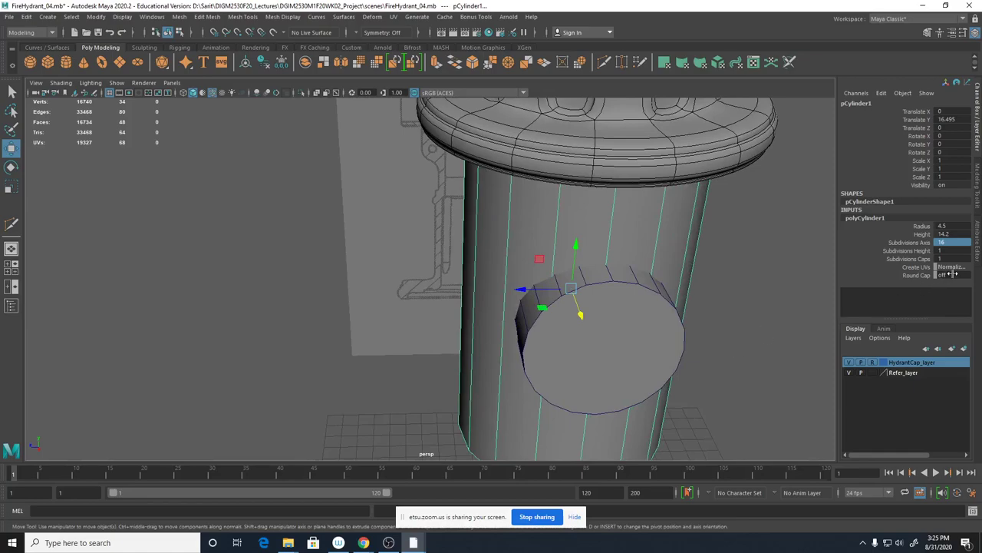
Try a Subdivisions Axis of 12 on the hydrant body and preview it smoothed before returning to the unsmoothed display.
double_click(958, 243)
text(12)
key(Return)
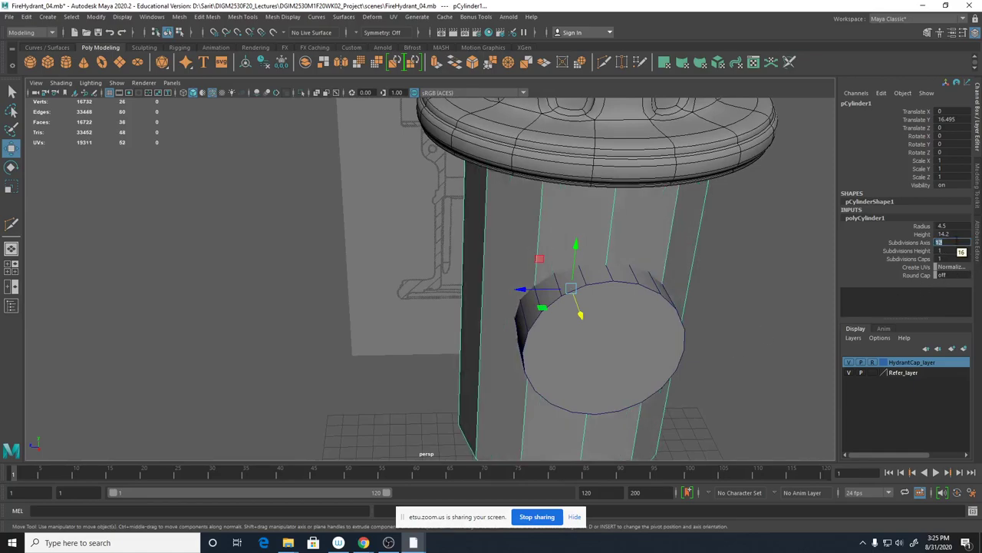
alt+drag(798, 238, 816, 274)
key(3)
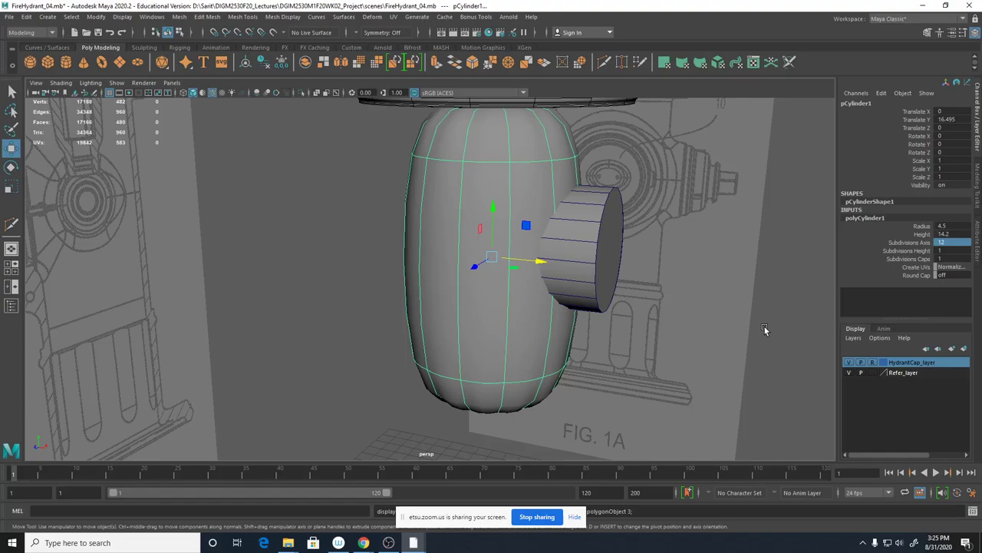
key(ctrl+z)
key(1)
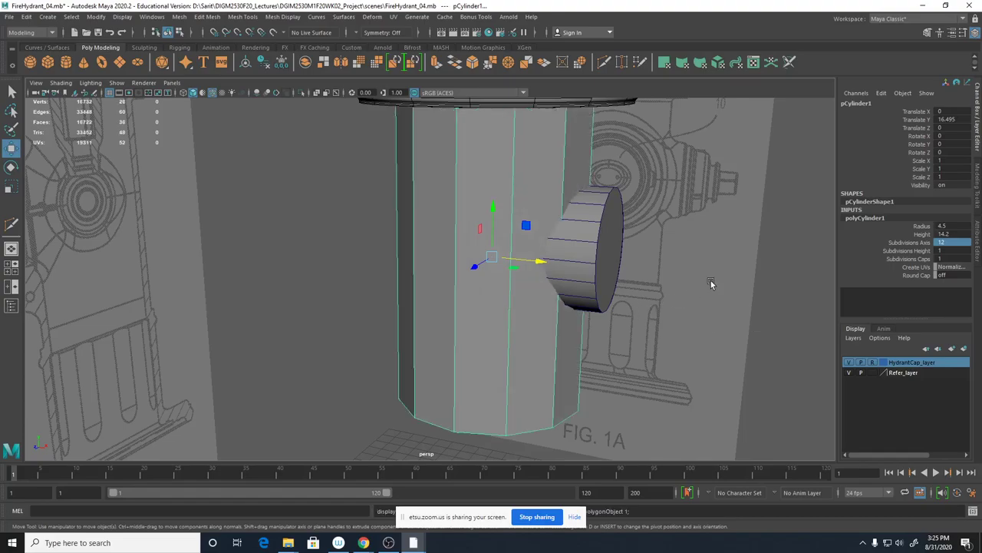
alt+drag(736, 331, 979, 296)
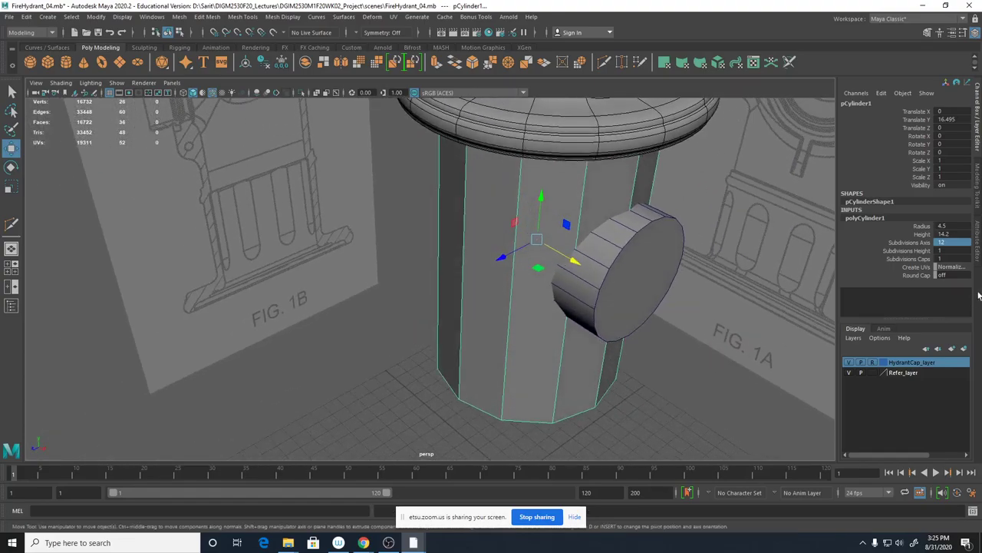
Set the hydrant body's Subdivisions Axis back to 16.
click(950, 242)
text(16)
key(Return)
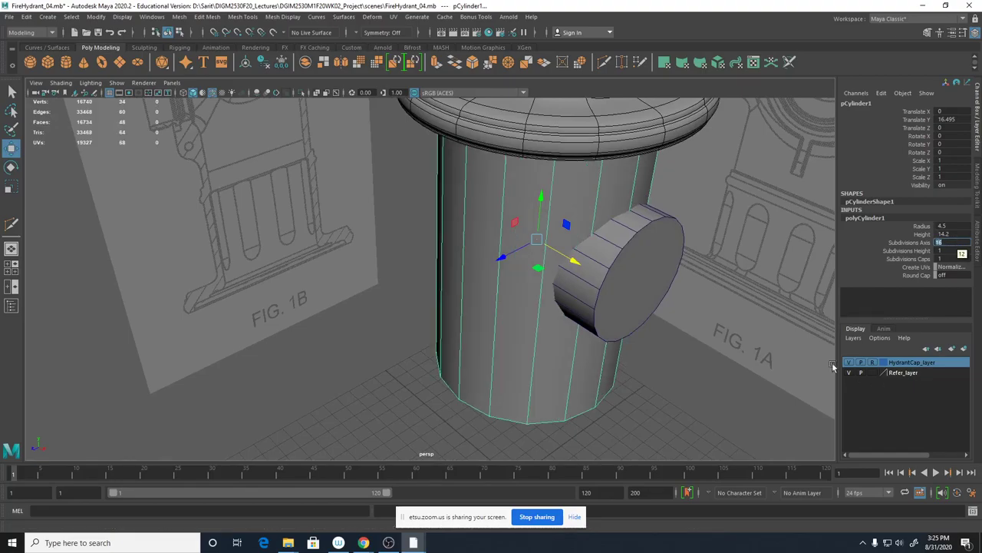
alt+drag(664, 296, 645, 307)
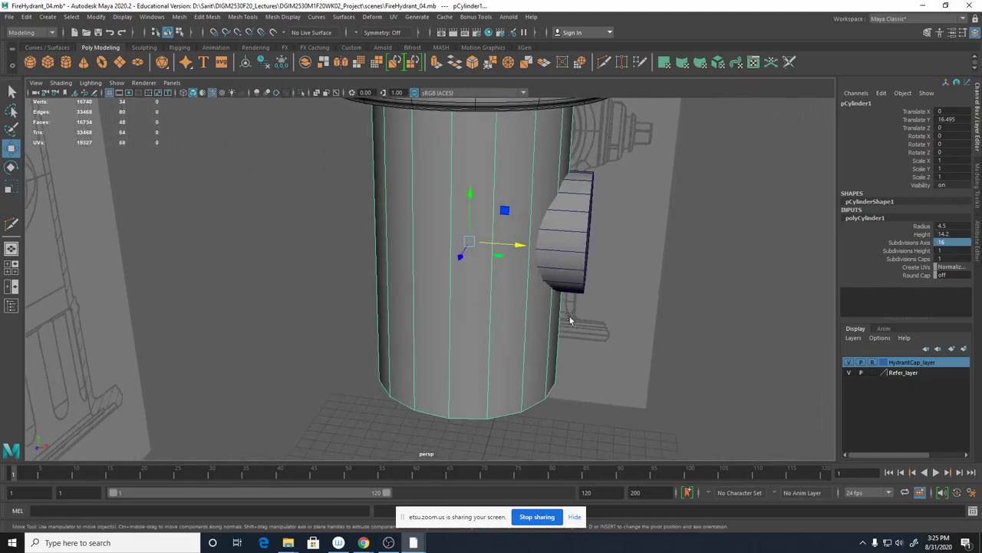
Check in the front view how the hydrant body splits along its centre line by temporarily selecting the faces of one half.
key(space)
key(space)
scroll(561, 347, down, 4)
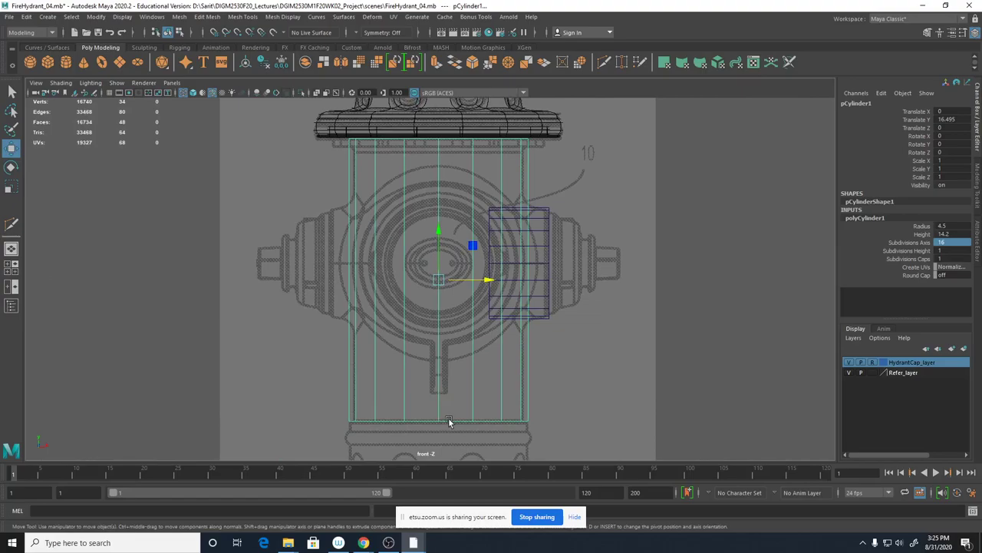
right_drag(404, 212, 406, 235)
drag(301, 125, 437, 458)
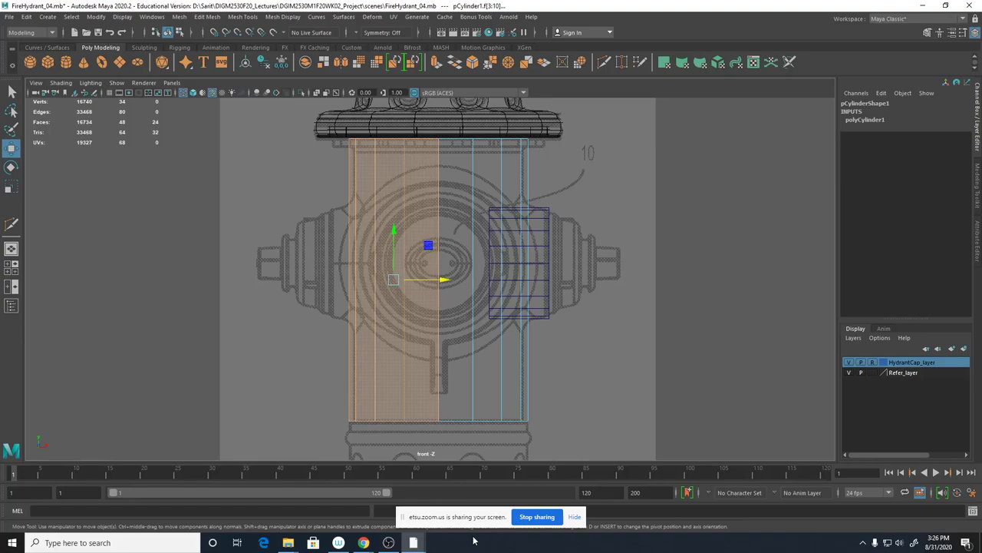
click(615, 144)
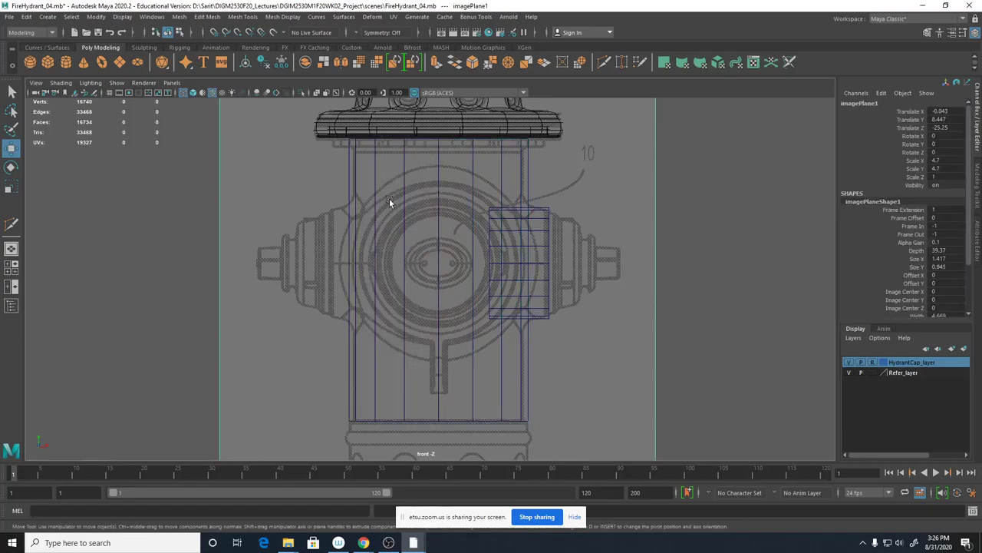
click(432, 180)
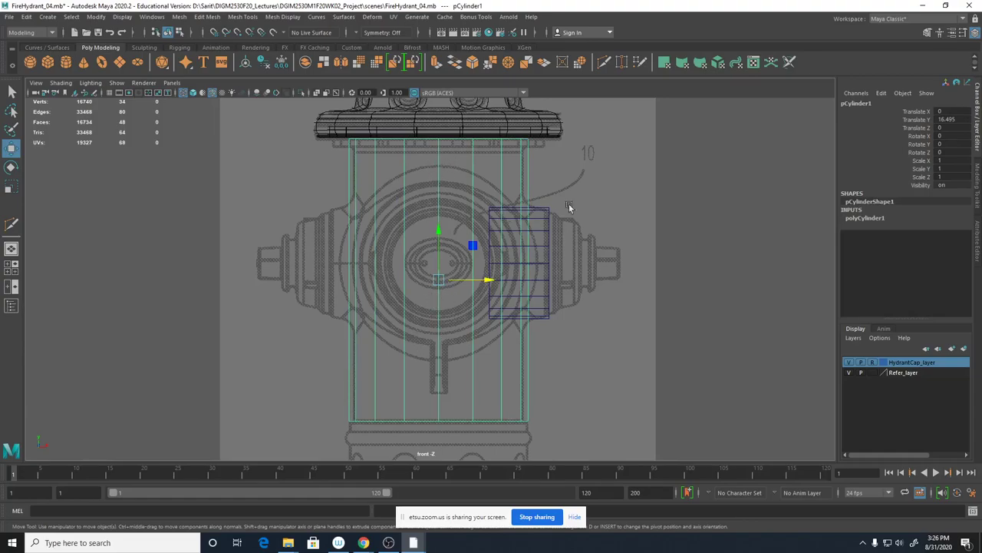
Try the outlet cylinder with its Subdivisions Axis set to 16 in the perspective view.
key(space)
key(space)
alt+drag(650, 200, 623, 244)
click(641, 230)
alt+drag(658, 333, 743, 396)
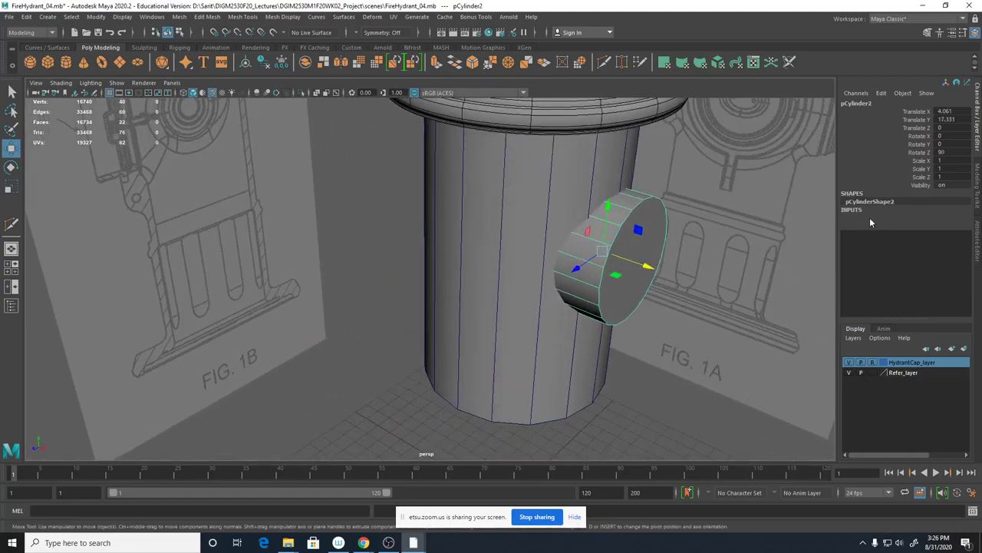
click(870, 218)
double_click(949, 242)
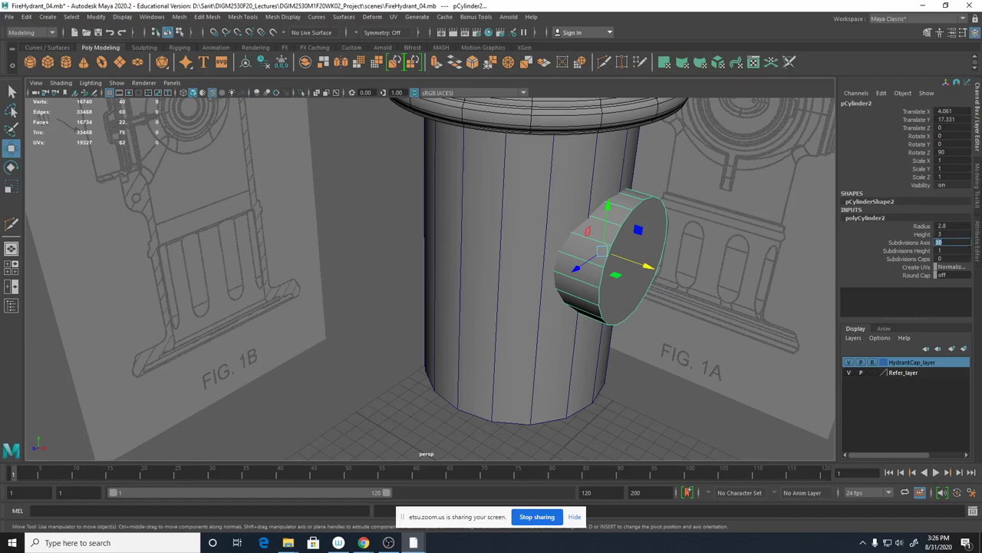
text(16)
key(Return)
Set the outlet cylinder's Subdivisions Axis to 12, preview it smoothed, and return to the unsmoothed display.
alt+drag(793, 268, 649, 341)
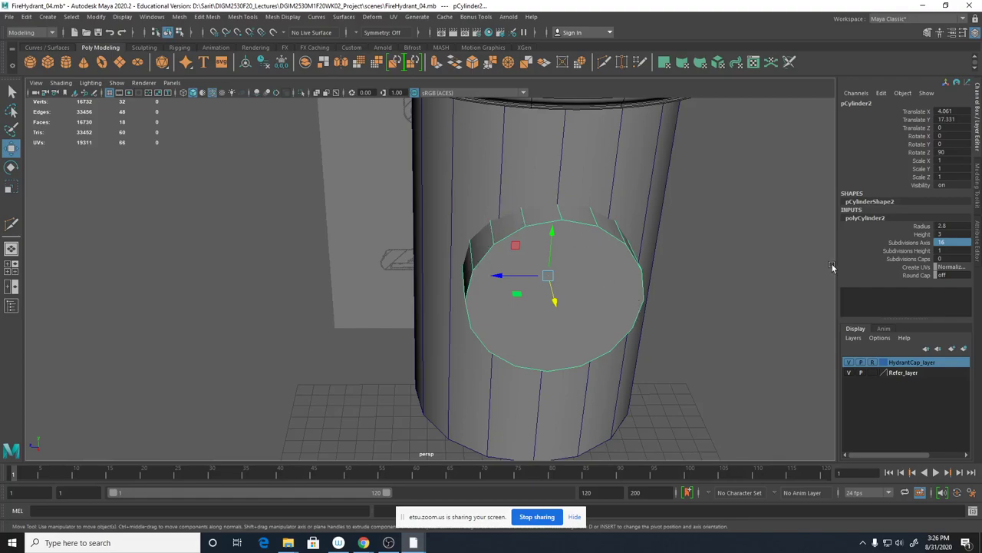
double_click(957, 245)
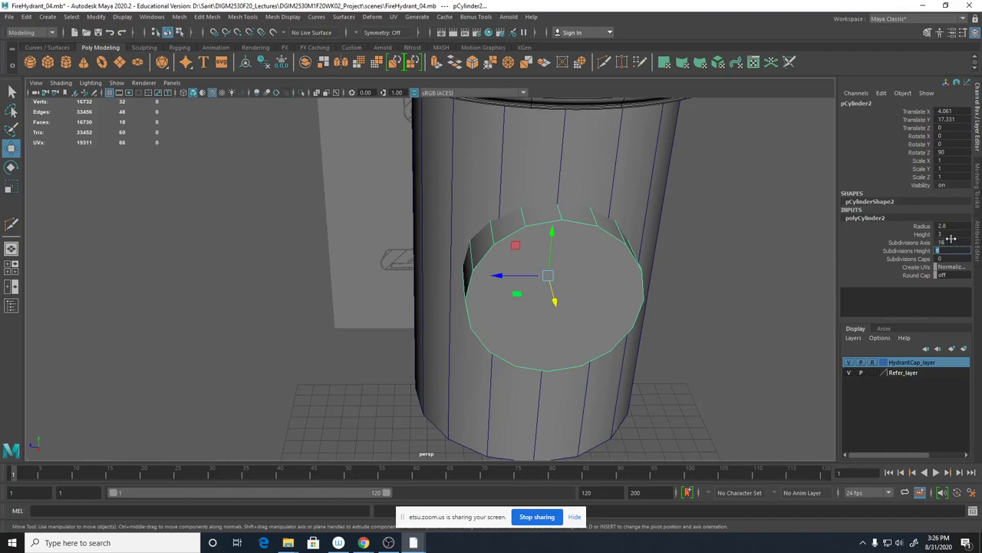
text(12)
key(Return)
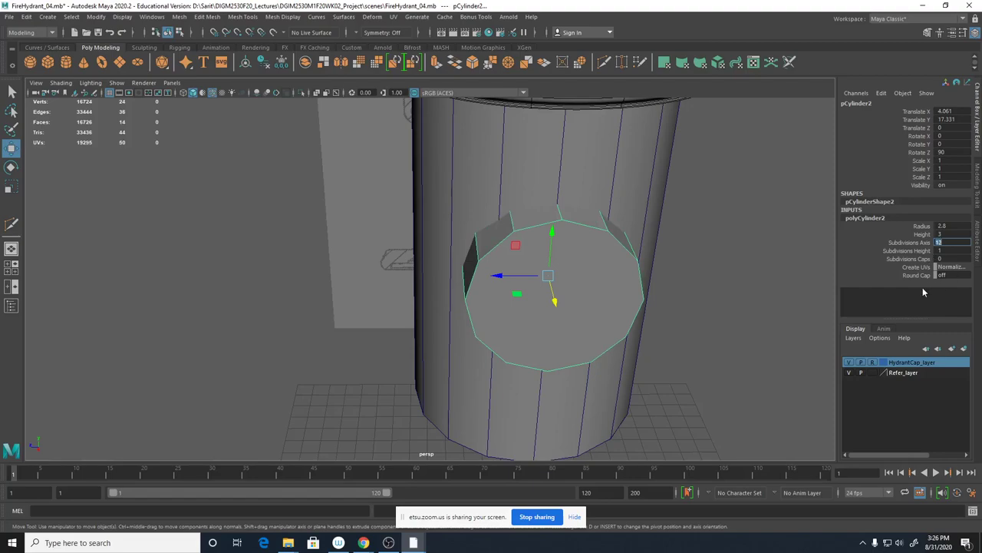
alt+drag(581, 266, 483, 267)
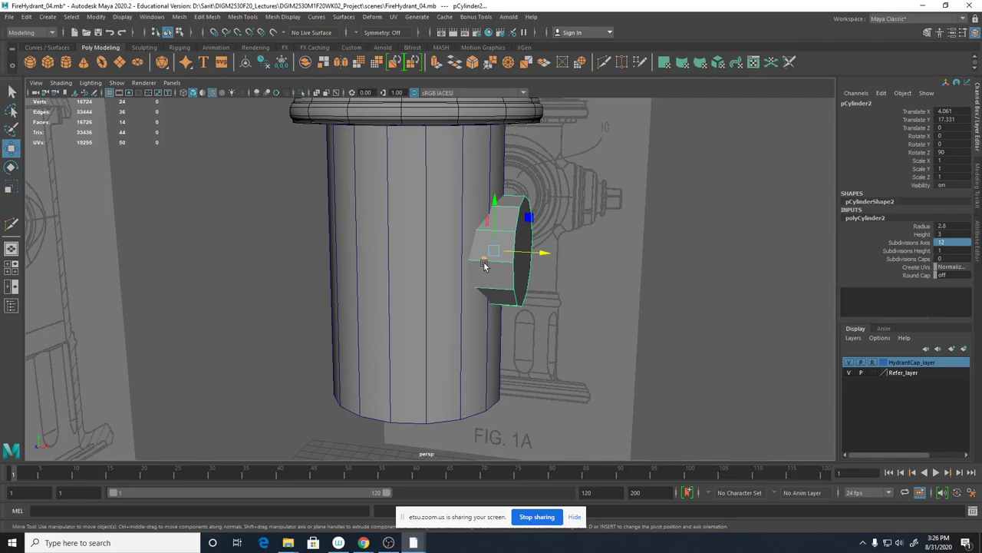
key(3)
alt+drag(716, 330, 665, 331)
key(1)
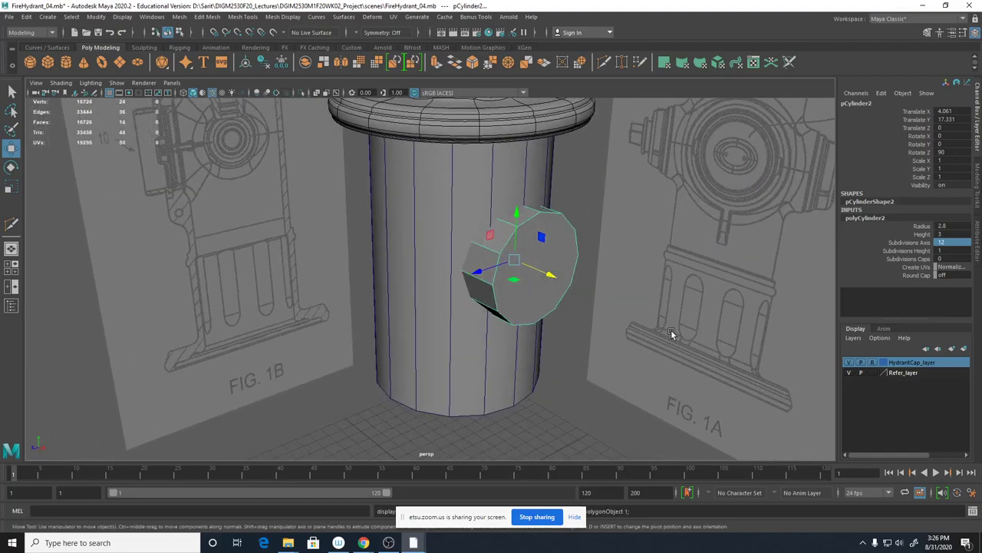
scroll(585, 327, up, 5)
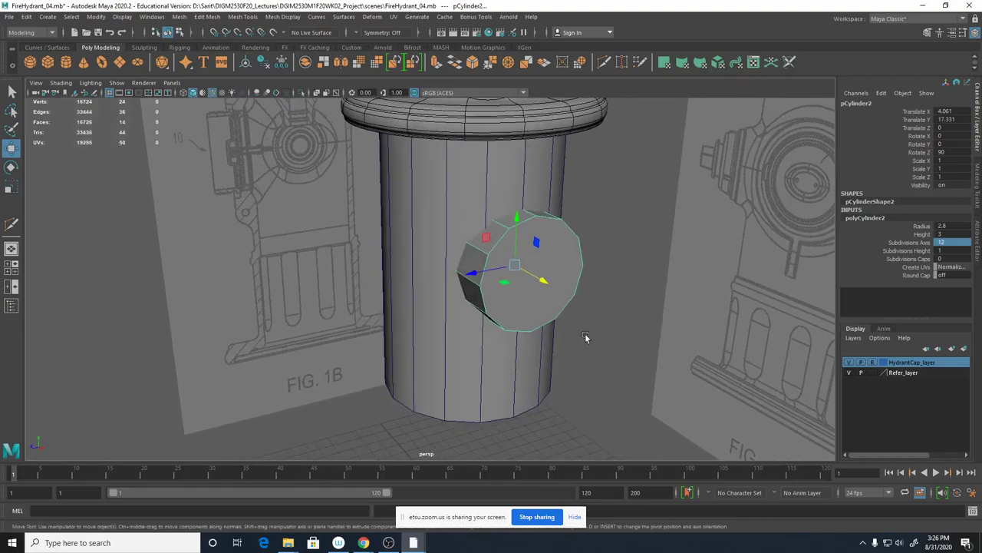
Select the hydrant body and set its cylinder input's Subdivisions Height to 7.
alt+drag(477, 274, 531, 274)
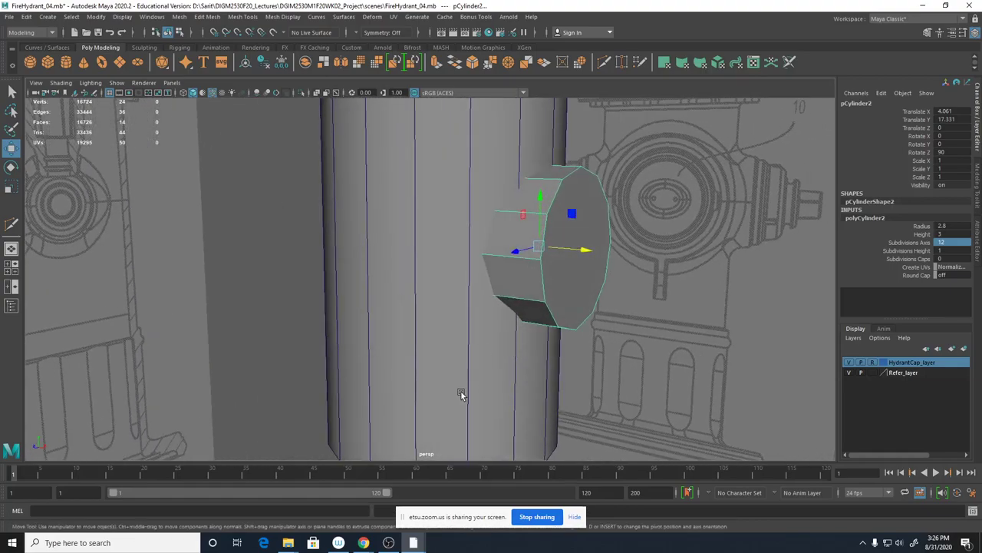
click(464, 393)
alt+drag(464, 391, 483, 391)
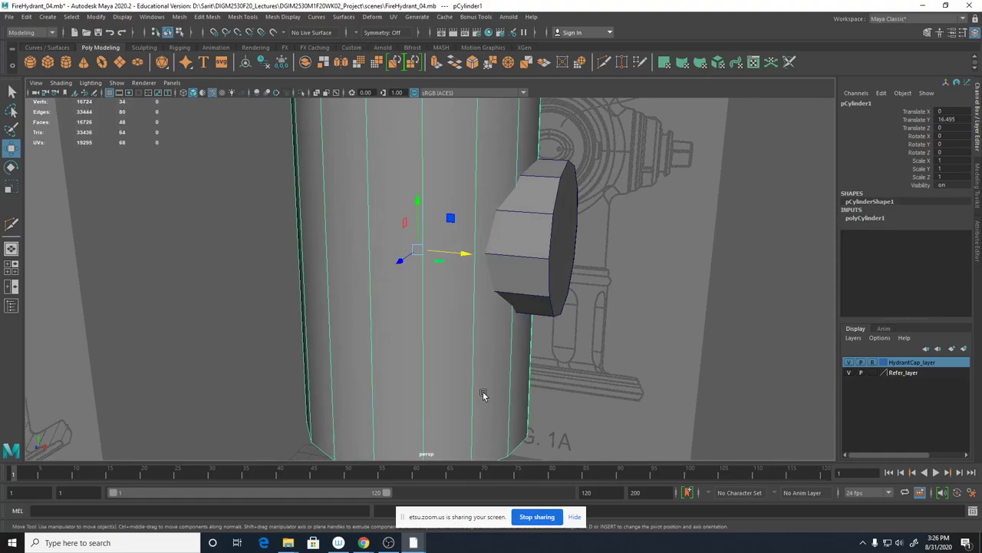
click(881, 219)
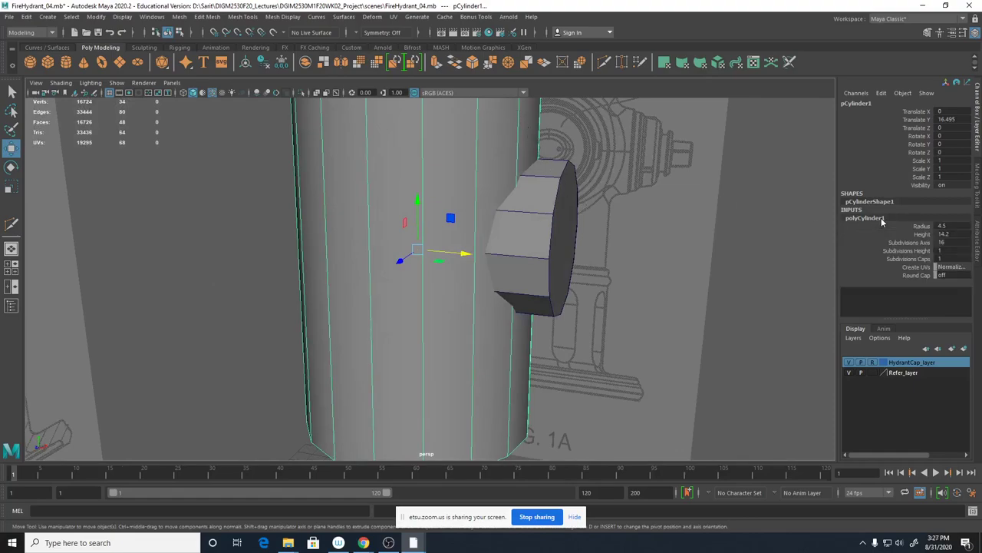
click(924, 251)
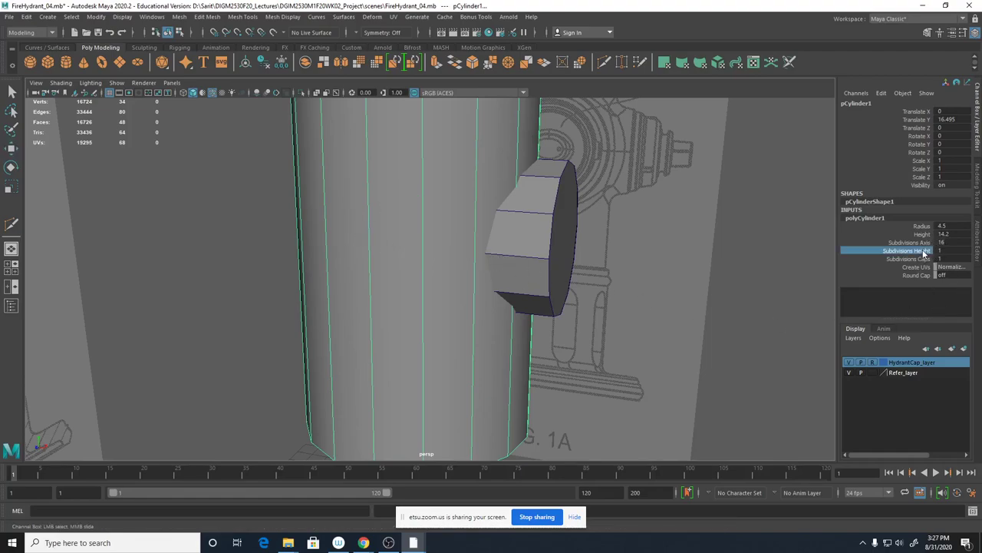
alt+right_drag(670, 331, 499, 301)
alt+drag(499, 301, 518, 309)
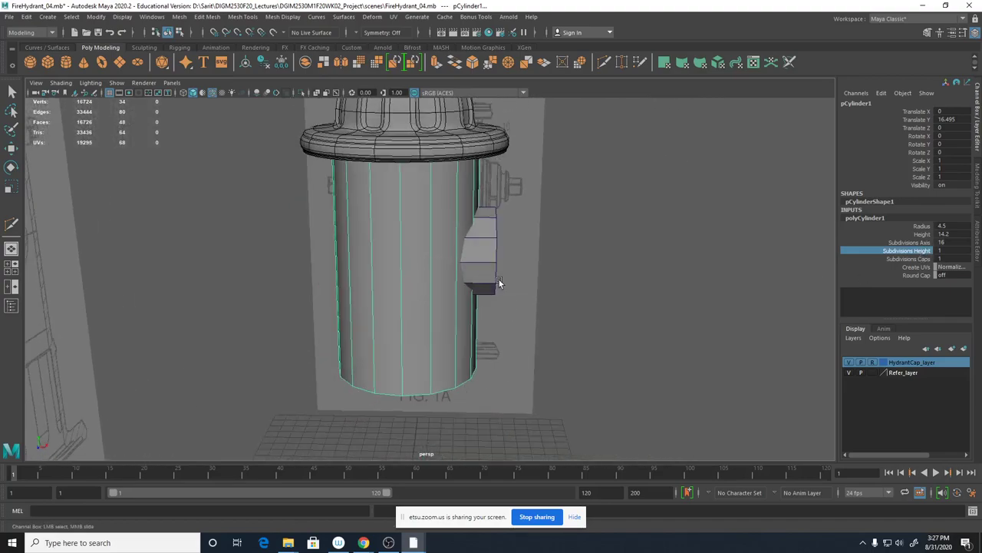
middle_drag(499, 280, 530, 271)
alt+drag(626, 337, 423, 269)
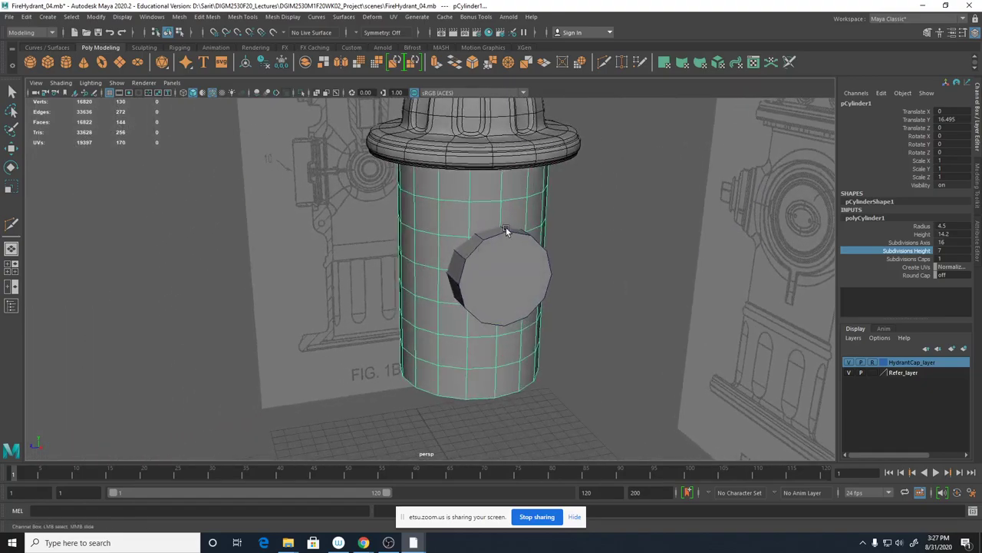
alt+drag(662, 385, 502, 438)
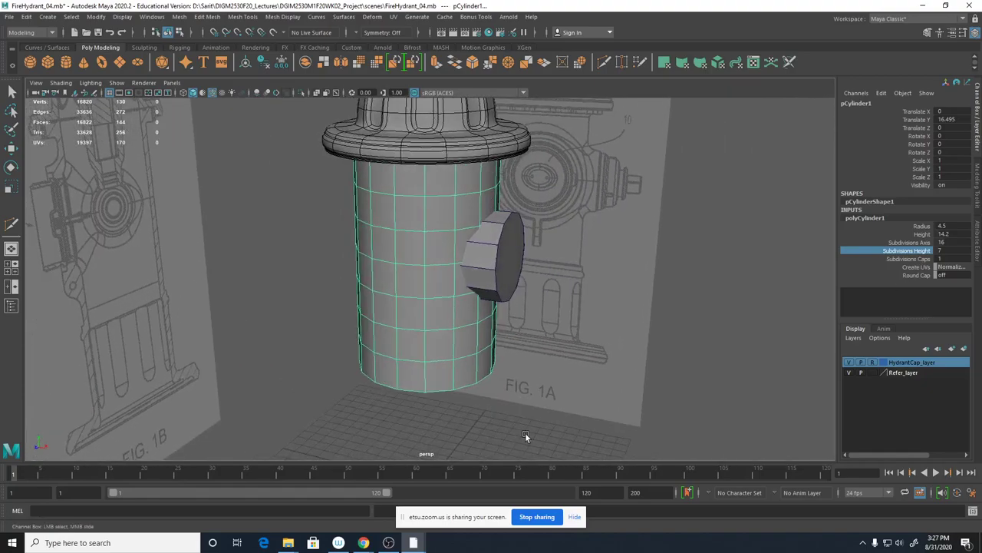
alt+drag(559, 325, 530, 313)
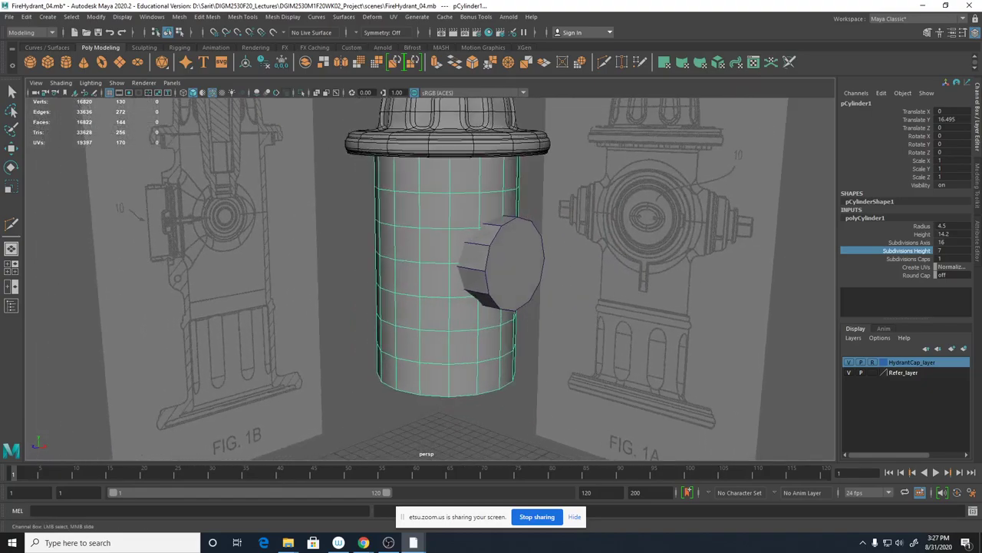
Try a Subdivisions Height of 6 on the hydrant body and compare its edge rows with the reference in the front view.
double_click(943, 250)
text(6)
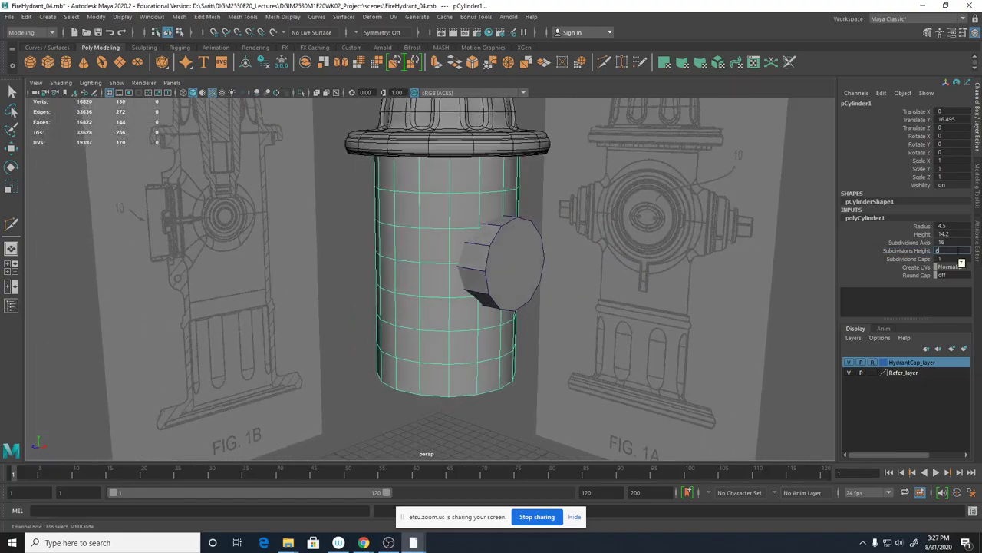
key(Return)
alt+drag(484, 321, 478, 268)
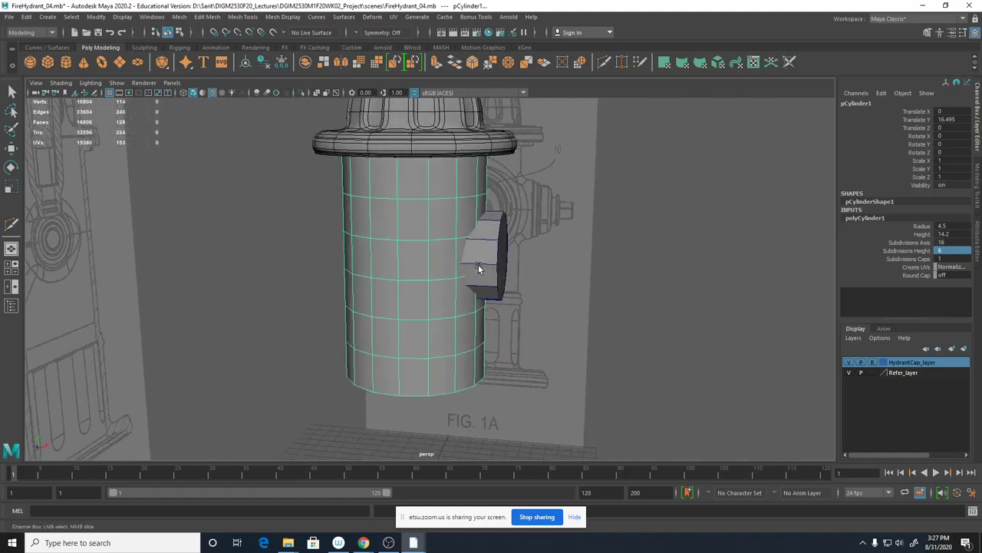
key(space)
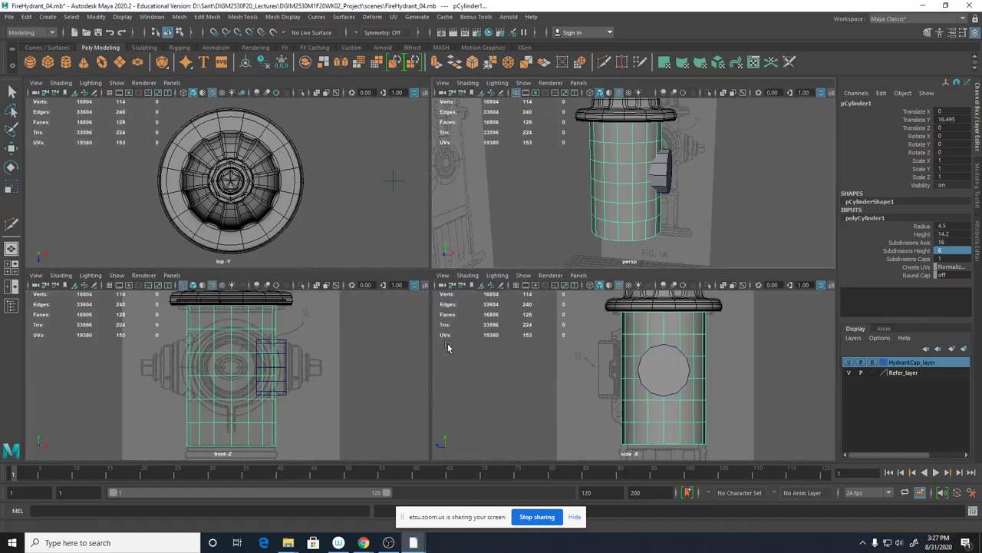
key(space)
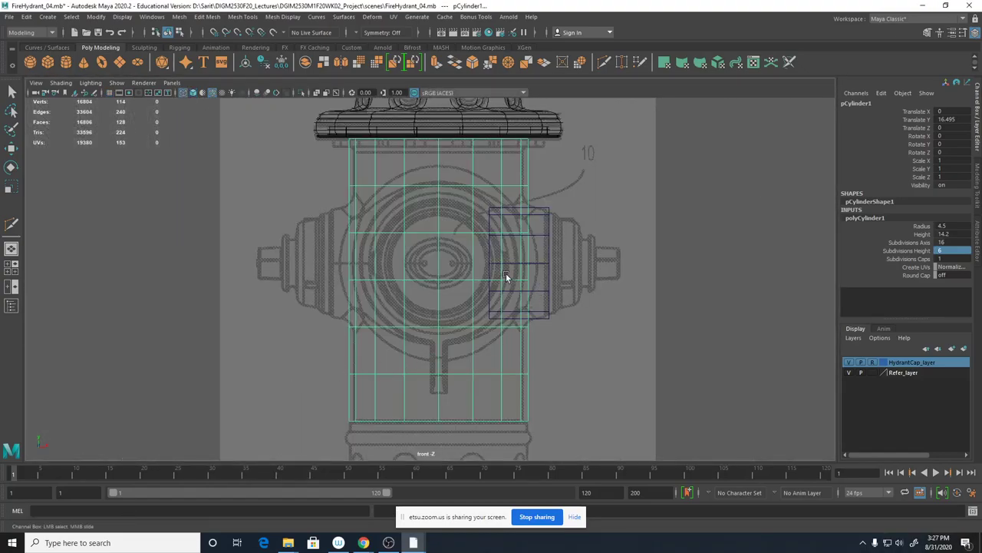
Return the hydrant body's Subdivisions Height to 7 and compare its rows with the side outlet in the front view.
click(948, 250)
text(7)
key(Return)
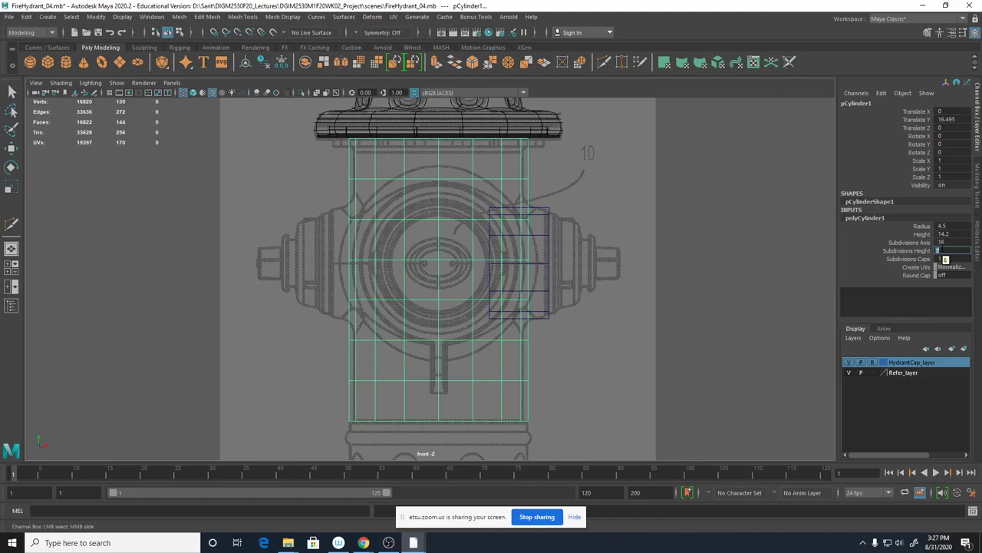
scroll(500, 391, up, 4)
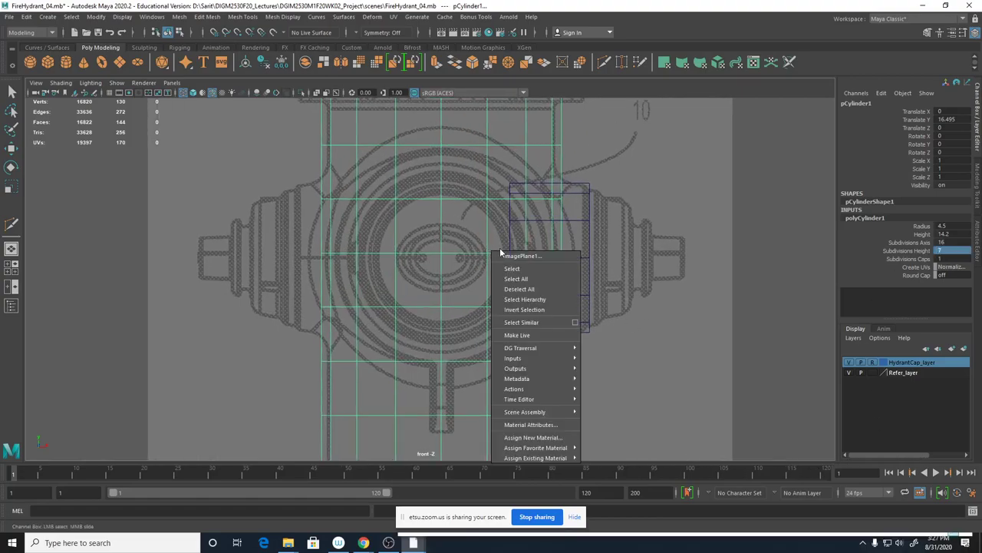
click(499, 246)
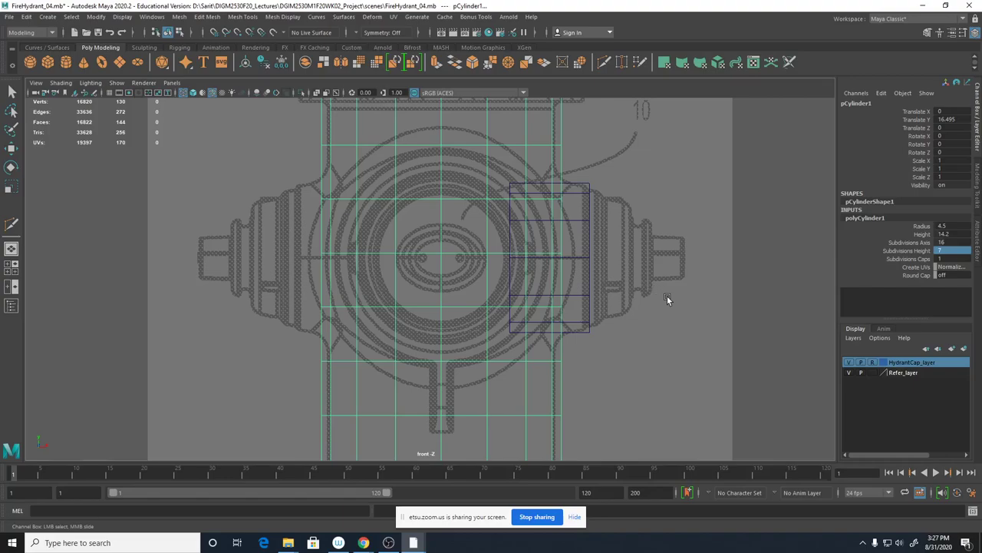
alt+right_drag(667, 295, 549, 299)
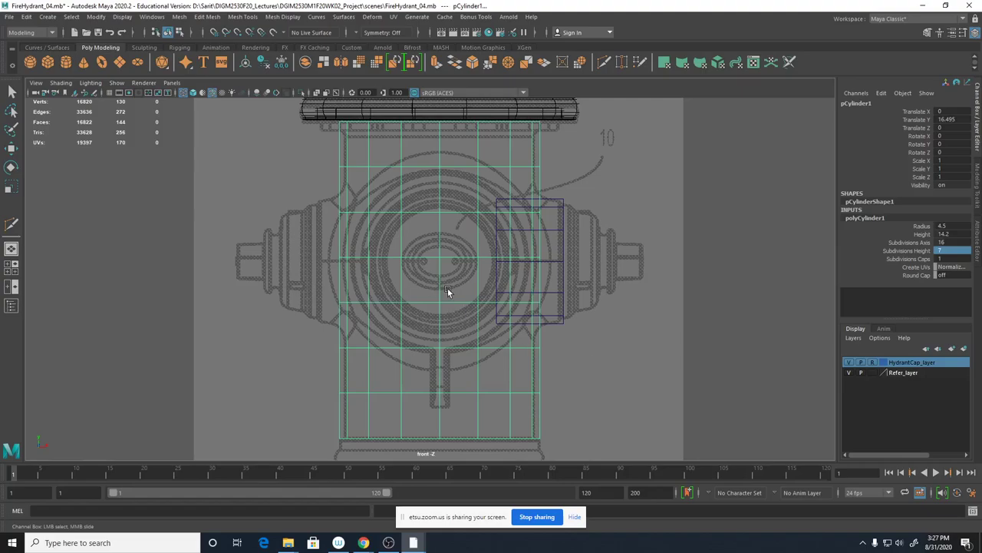
Lower the hydrant body to Translate Y 16.318, aligning a horizontal edge row with the side outlet's centre line.
key(w)
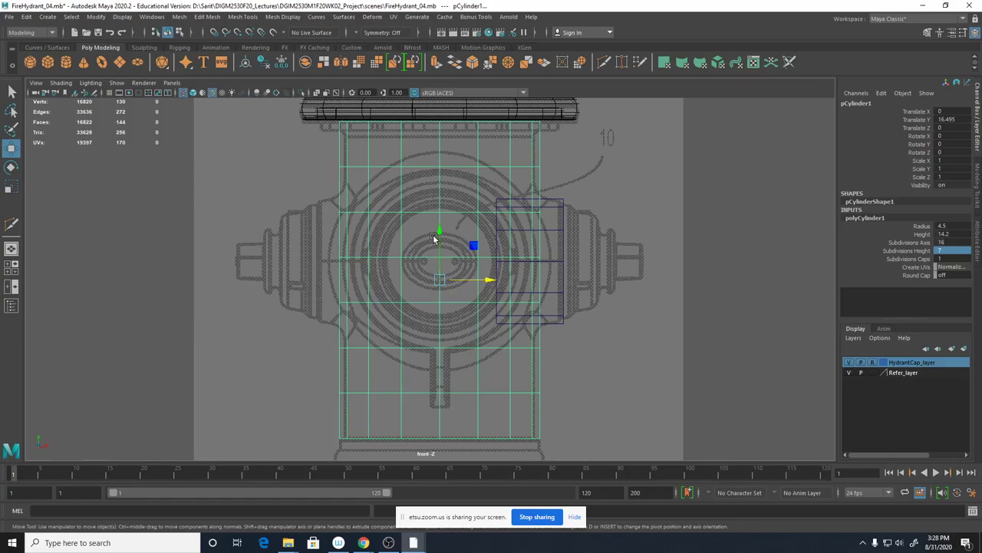
drag(440, 232, 440, 236)
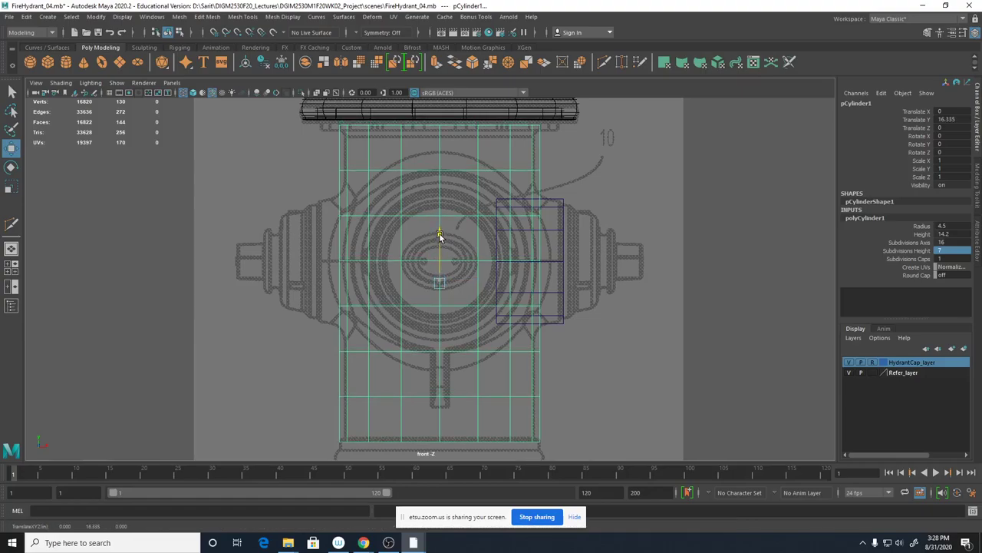
drag(440, 236, 440, 236)
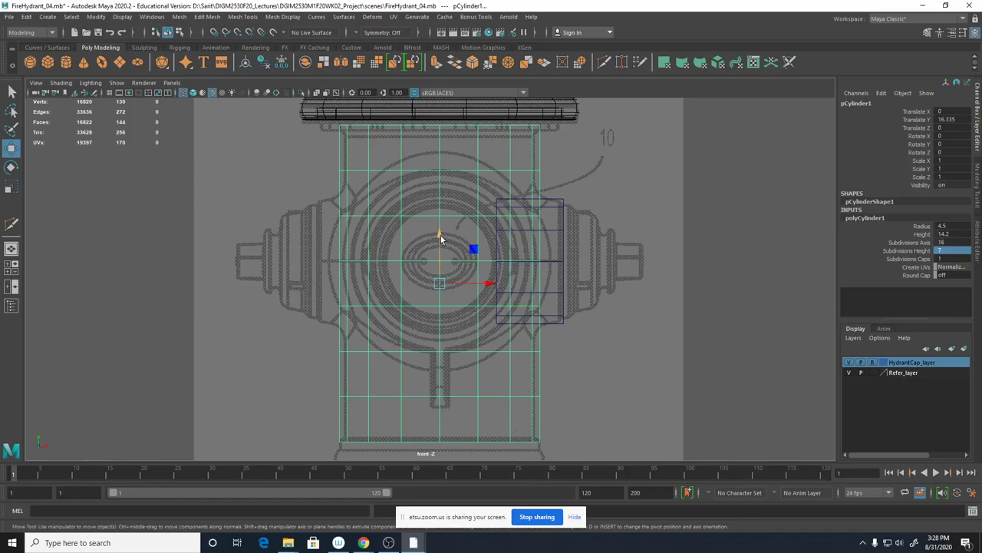
drag(441, 239, 441, 241)
scroll(453, 281, up, 4)
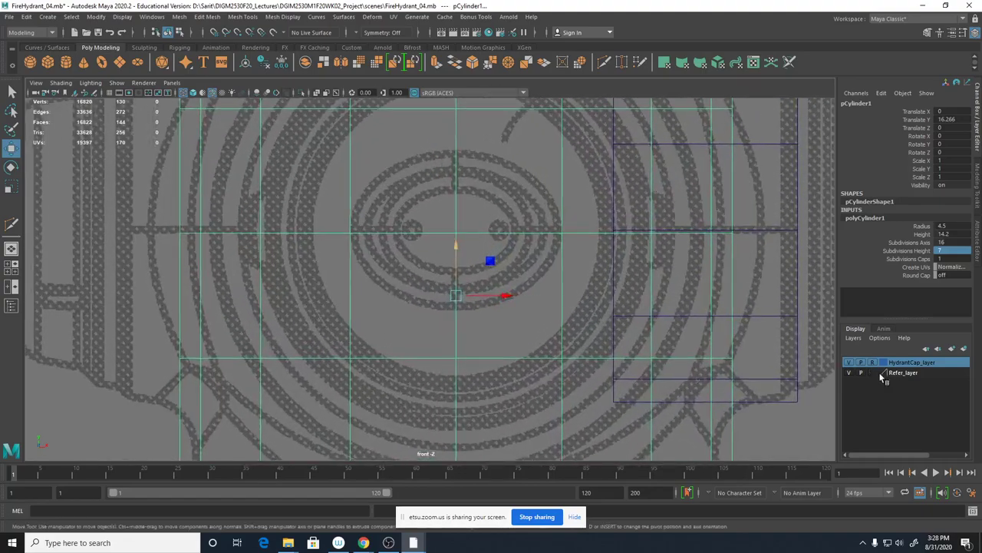
scroll(559, 330, up, 2)
scroll(454, 237, up, 3)
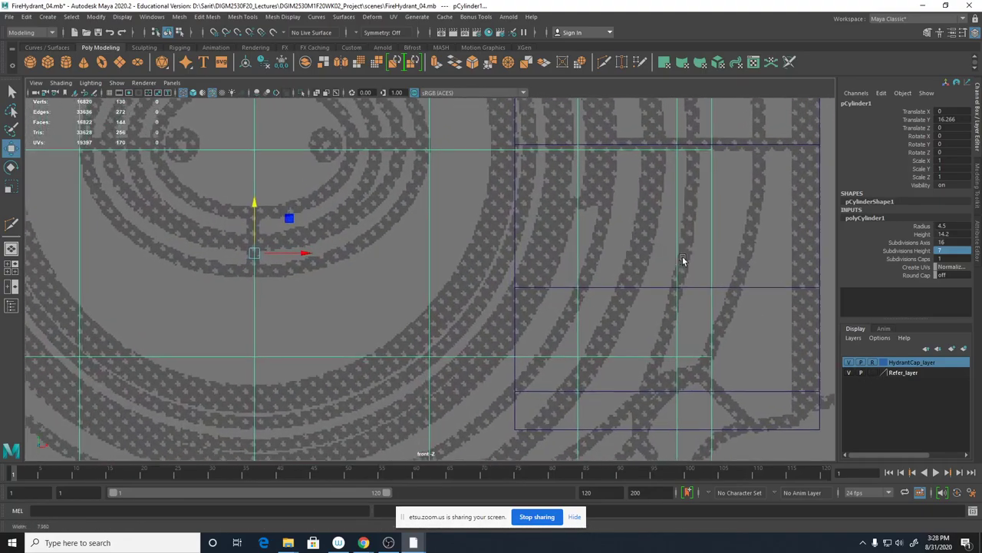
alt+right_drag(682, 258, 685, 259)
alt+middle_drag(233, 262, 240, 305)
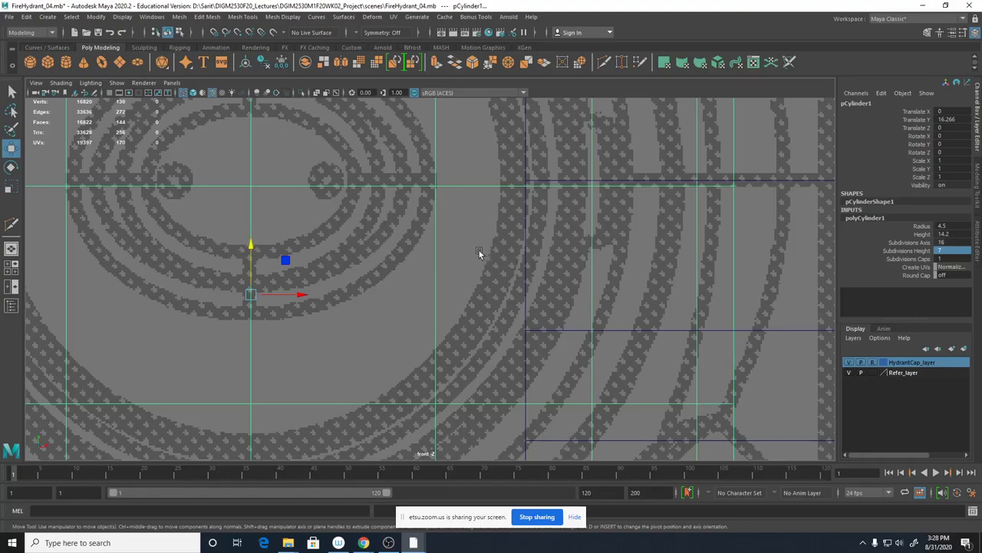
middle_drag(479, 253, 495, 247)
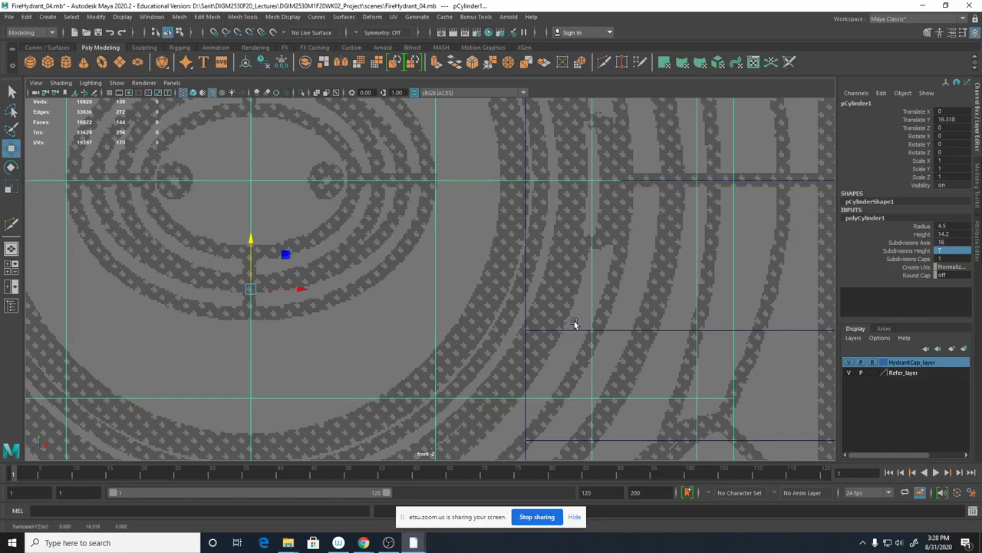
Set the hydrant body's Subdivisions Caps to 0 and check its bottom face in the perspective view.
alt+right_drag(590, 307, 2, 286)
alt+right_drag(532, 301, 426, 300)
mouse_move(494, 117)
right_down()
mouse_move(442, 118)
mouse_move(499, 126)
mouse_move(497, 110)
right_up()
key(space)
alt+drag(700, 202, 710, 218)
right_drag(626, 153, 654, 140)
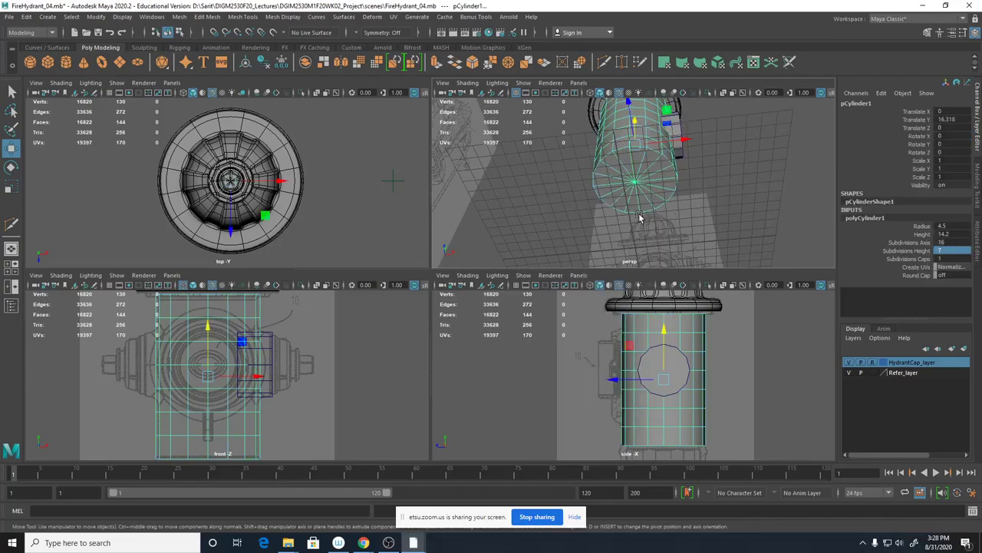
double_click(952, 259)
text(0)
key(Return)
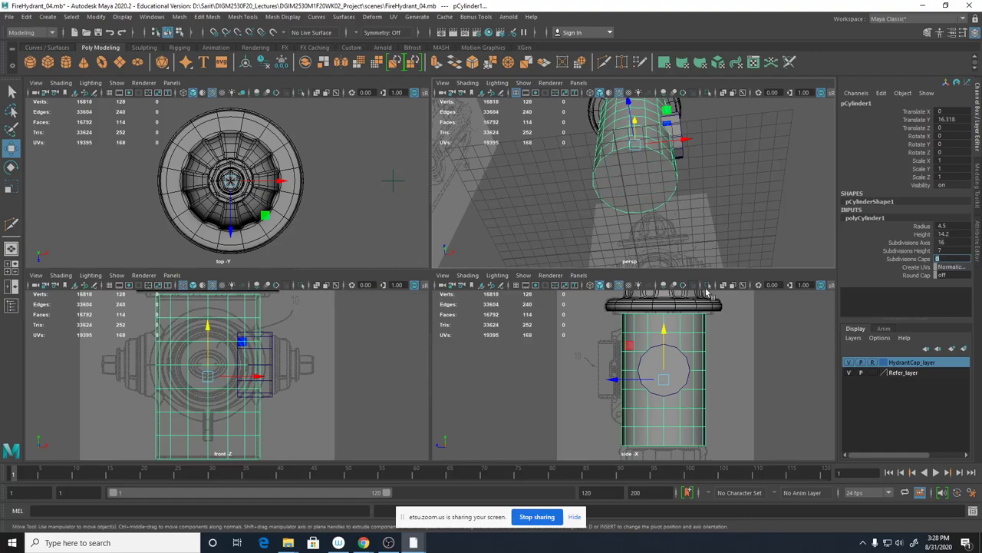
alt+drag(611, 200, 651, 215)
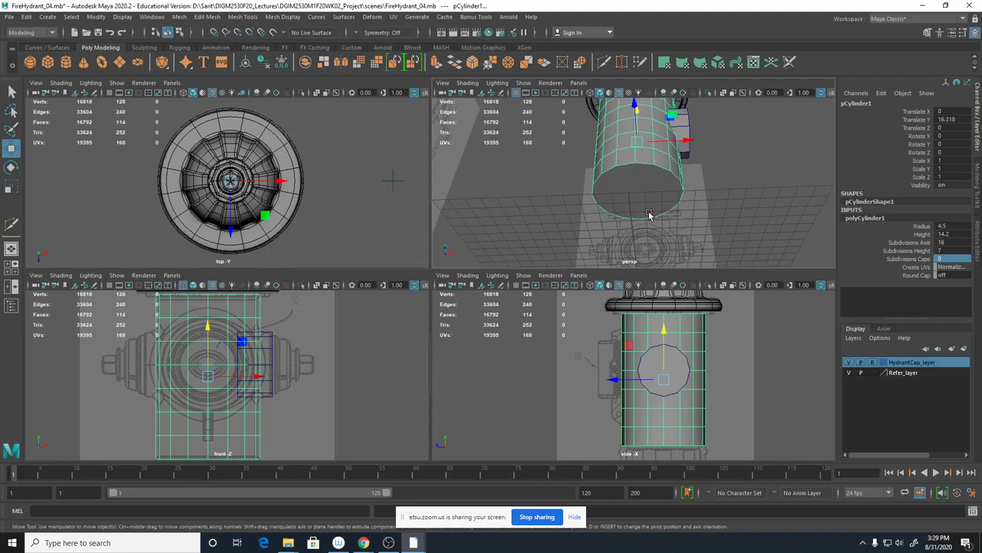
alt+right_drag(607, 216, 732, 224)
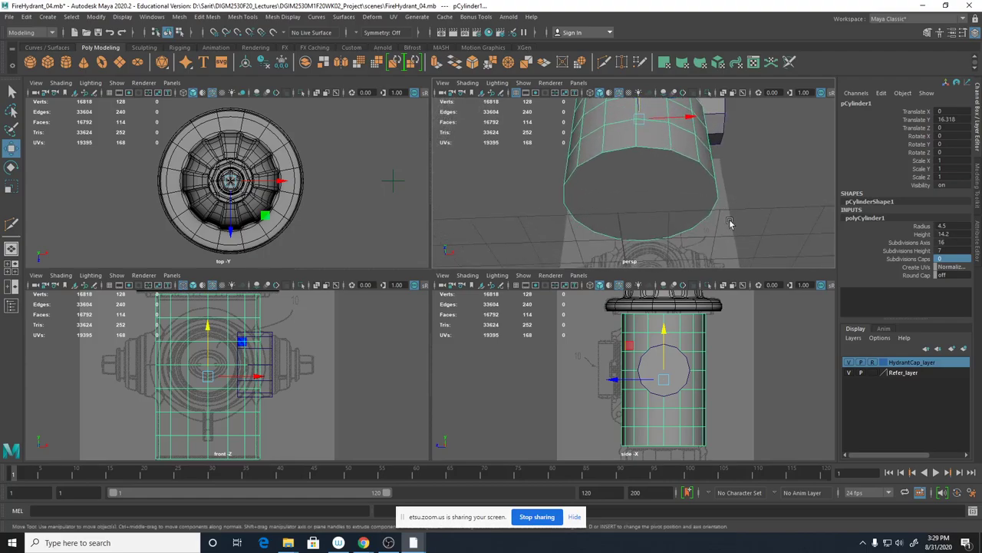
alt+drag(731, 224, 720, 205)
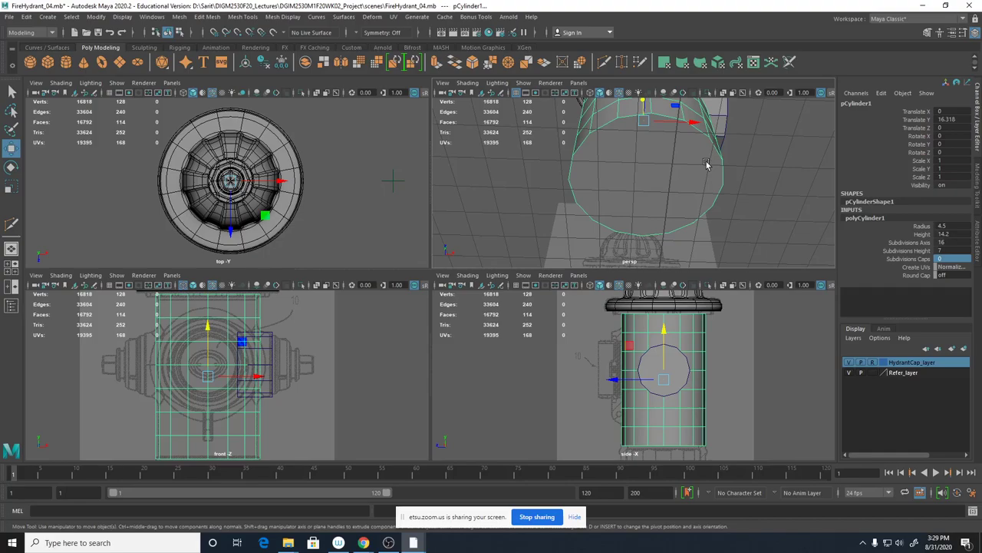
alt+drag(706, 165, 639, 248)
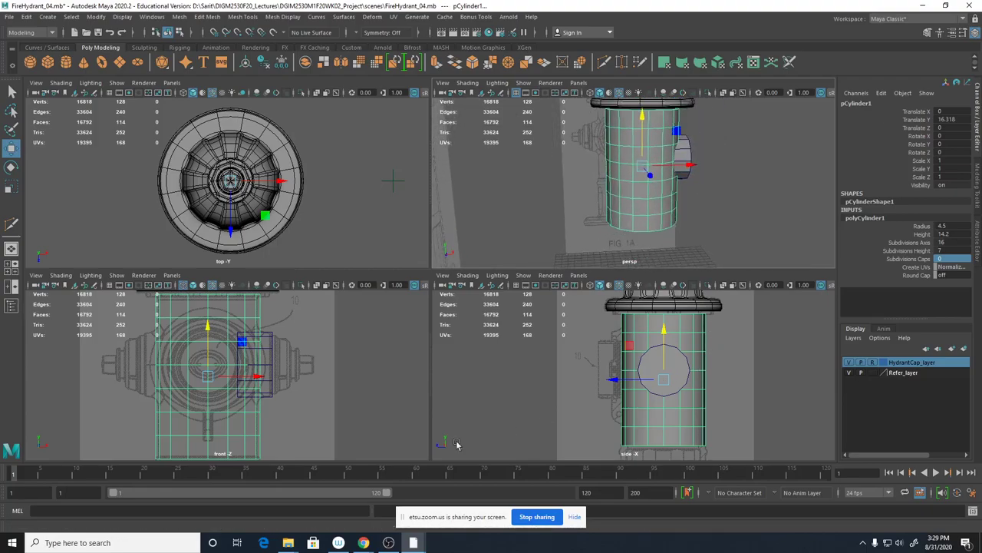
Select the hydrant body's top row of vertices in the front view and raise it to about Y 23.75, meeting the cap's rim.
key(space)
scroll(426, 286, down, 2)
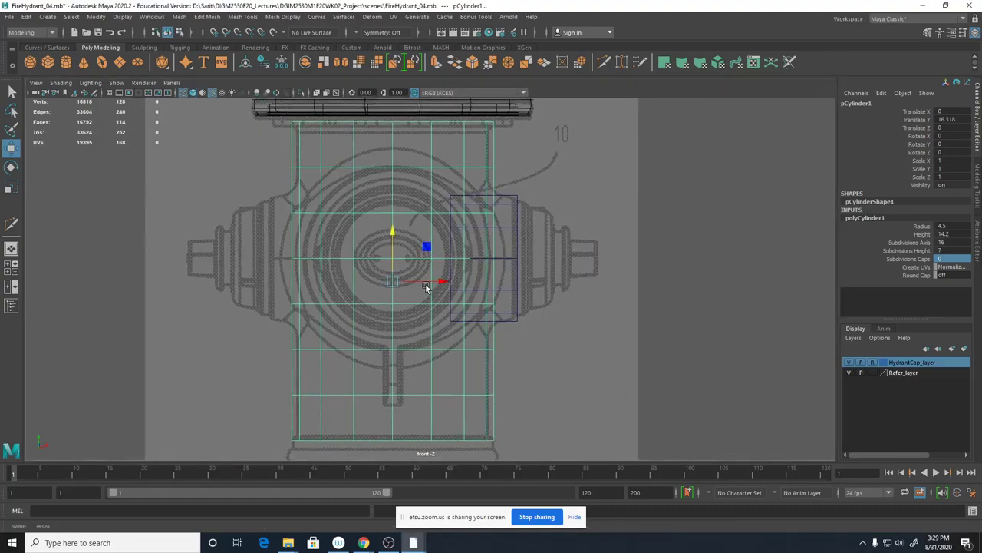
scroll(427, 286, down, 1)
right_drag(458, 132, 414, 132)
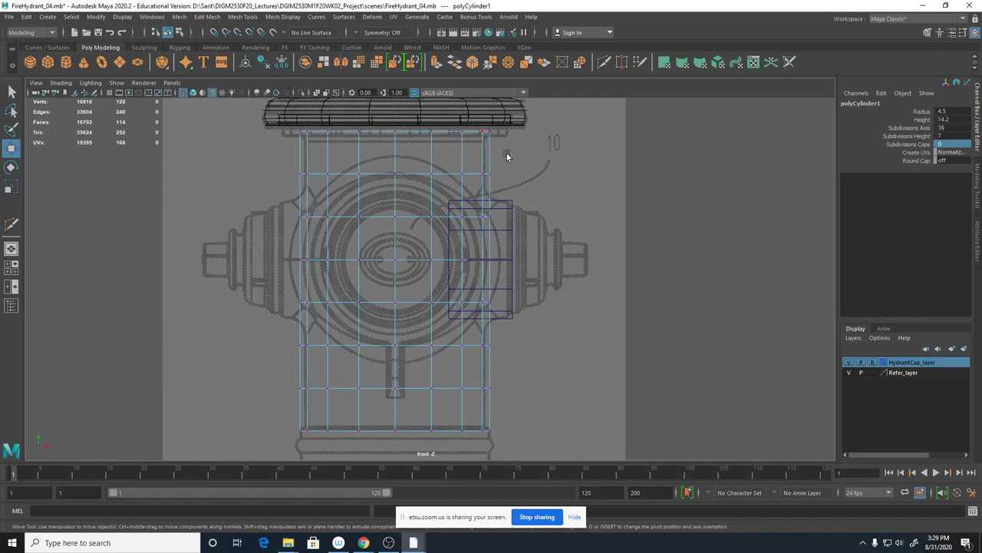
drag(508, 158, 279, 118)
alt+middle_drag(519, 208, 526, 265)
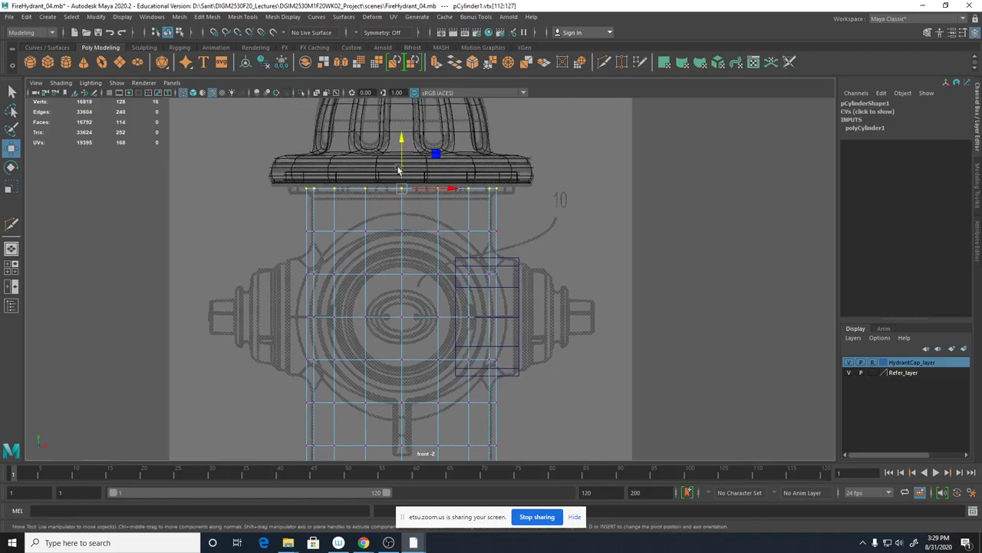
drag(400, 149, 406, 142)
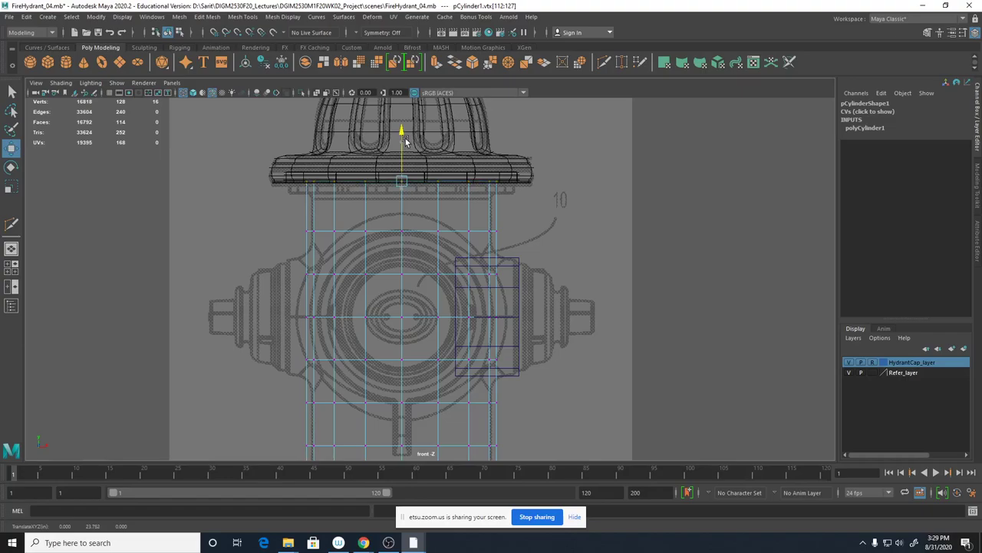
Examine from below in the perspective view how the hydrant body's top edge meets the underside of the cap.
key(space)
key(space)
alt+drag(651, 178, 625, 132)
alt+middle_drag(525, 131, 534, 238)
alt+right_drag(373, 241, 709, 254)
alt+drag(710, 254, 612, 226)
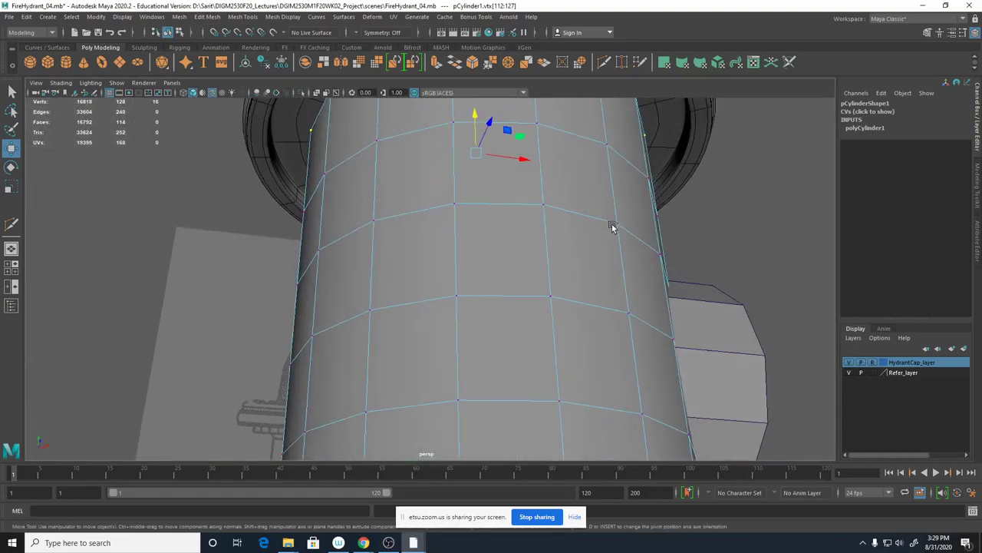
alt+middle_drag(612, 226, 634, 353)
alt+drag(457, 194, 497, 233)
key(space)
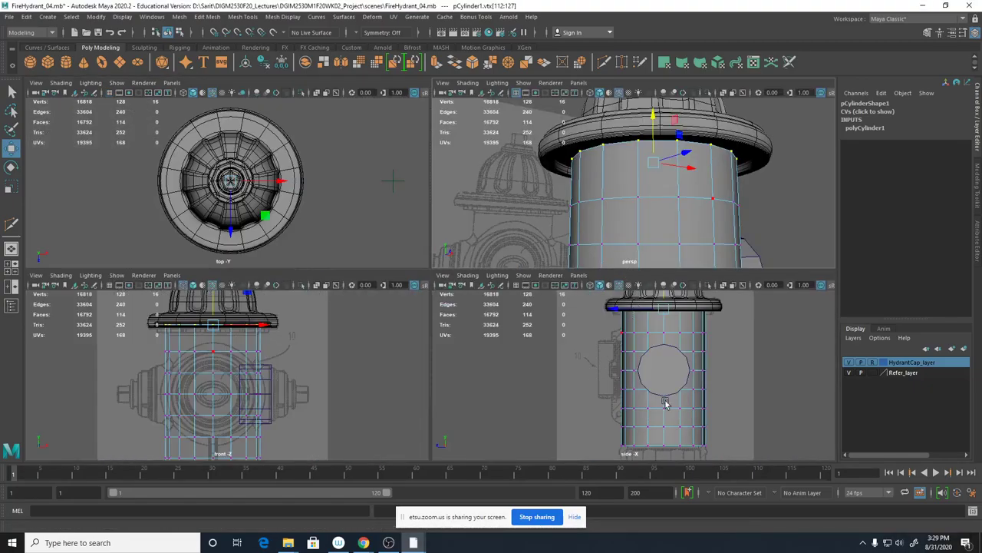
Select the hydrant body's bottom row of vertices in the front view and move it to about Y 9.44, meeting the base's upper edge.
key(space)
alt+middle_drag(500, 391, 521, 113)
alt+right_drag(427, 237, 572, 254)
alt+middle_drag(581, 222, 571, 322)
drag(571, 322, 148, 248)
drag(409, 245, 410, 242)
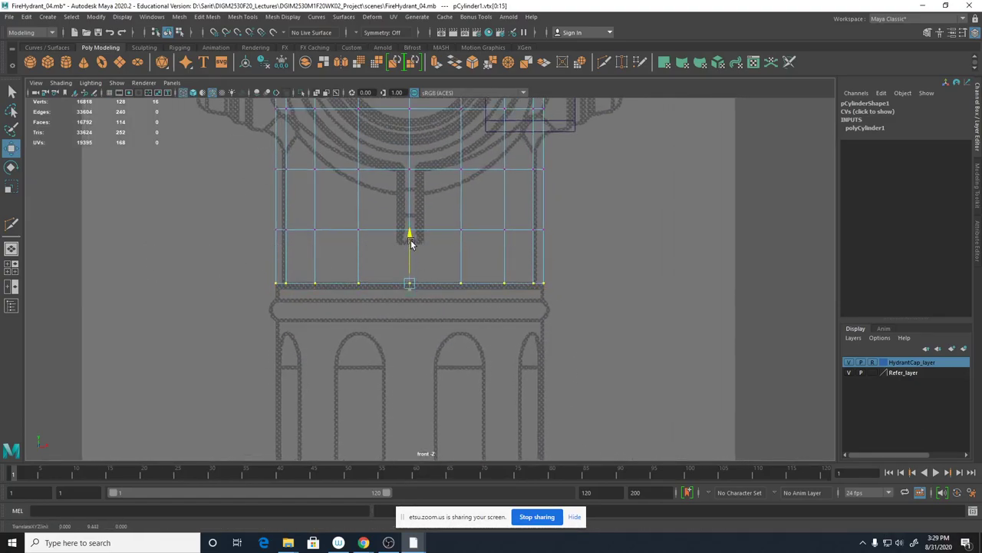
Select the hydrant body's five middle rows of vertices around the side outlet in the front view.
scroll(230, 321, down, 5)
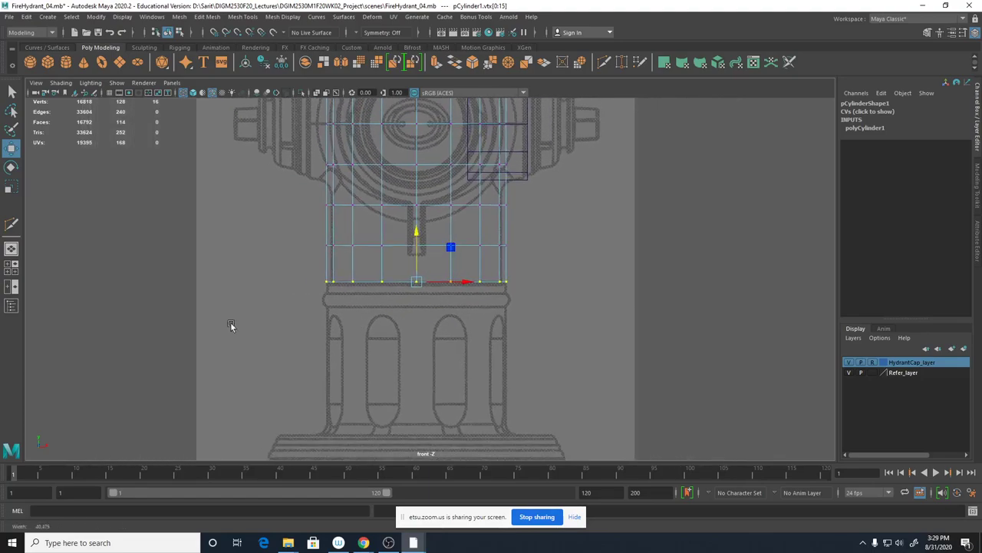
alt+middle_drag(404, 126, 398, 221)
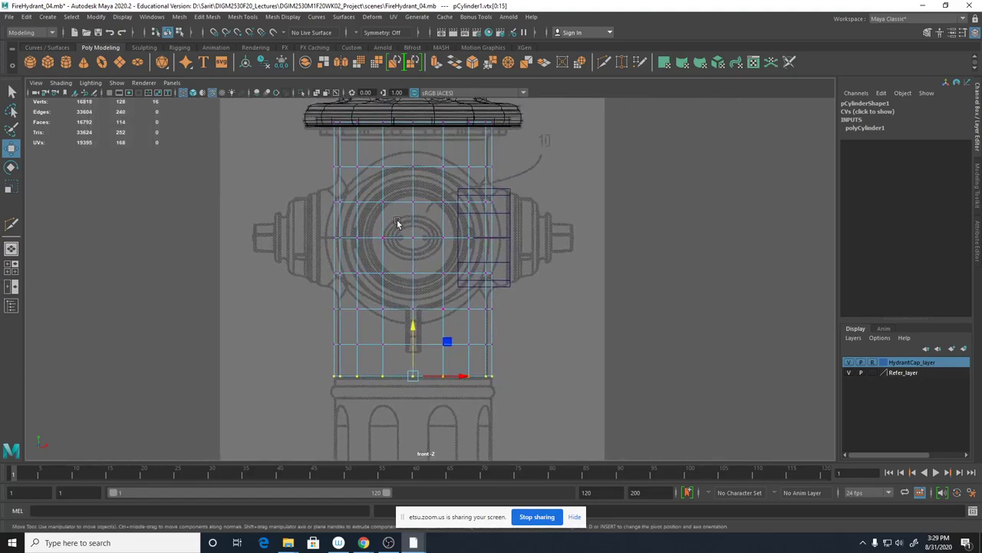
drag(315, 175, 550, 289)
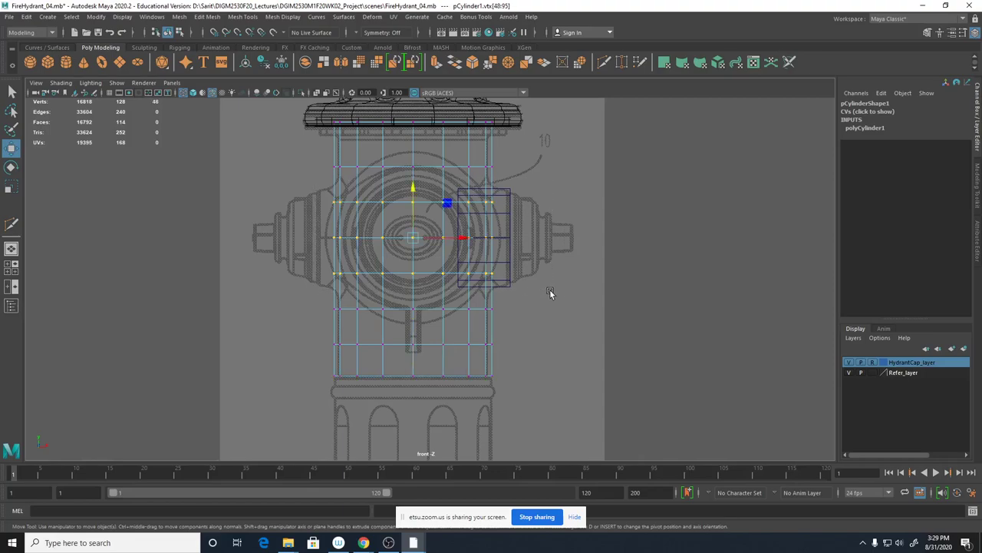
drag(316, 152, 527, 324)
key(space)
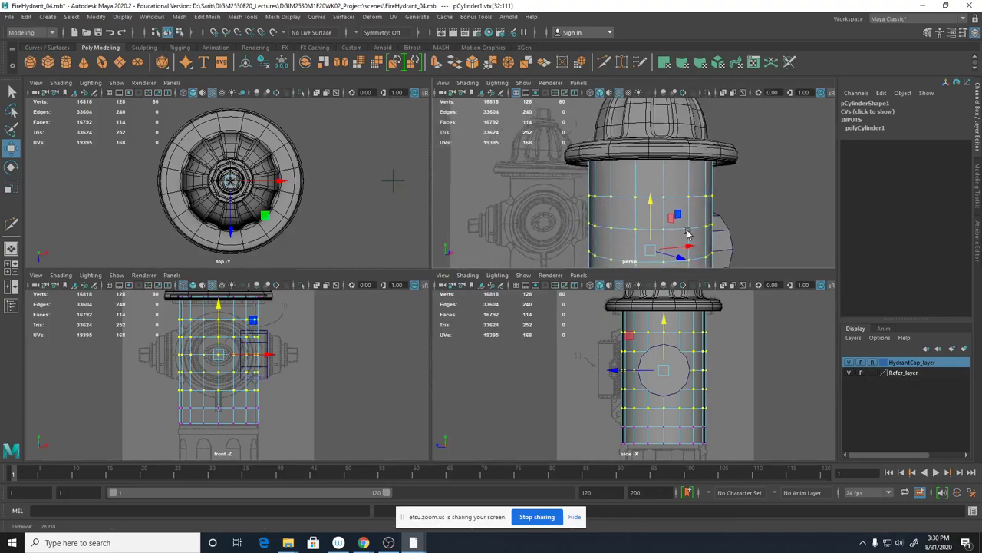
alt+drag(688, 232, 554, 142)
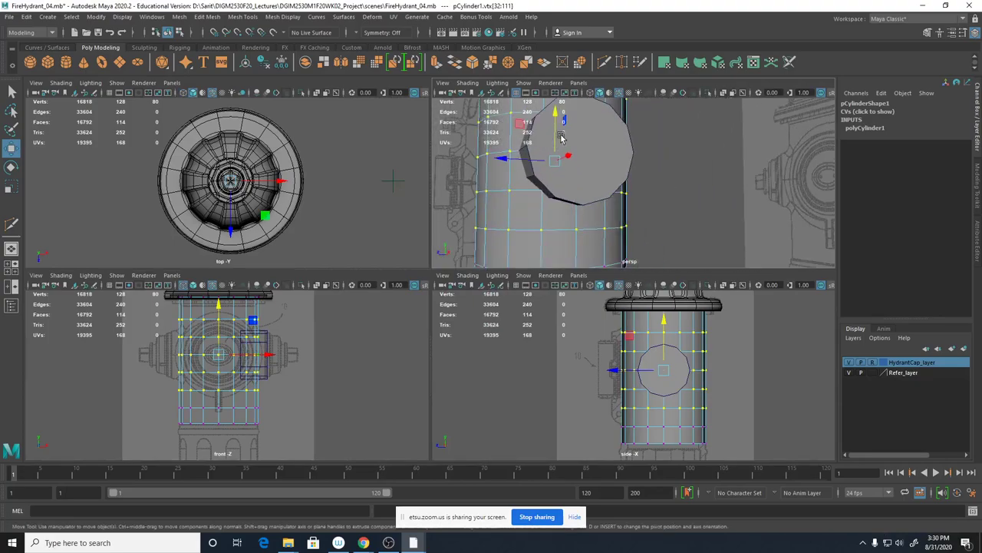
Return the hydrant body to object mode, clear the selection and examine how the side outlet meets the body in the perspective view.
right_drag(561, 137, 612, 121)
alt+drag(601, 153, 639, 178)
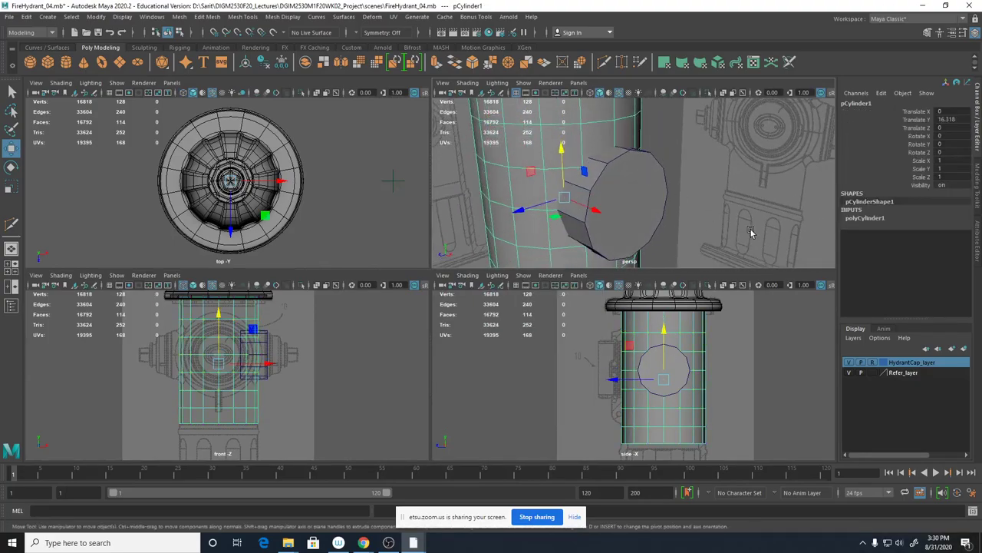
click(665, 163)
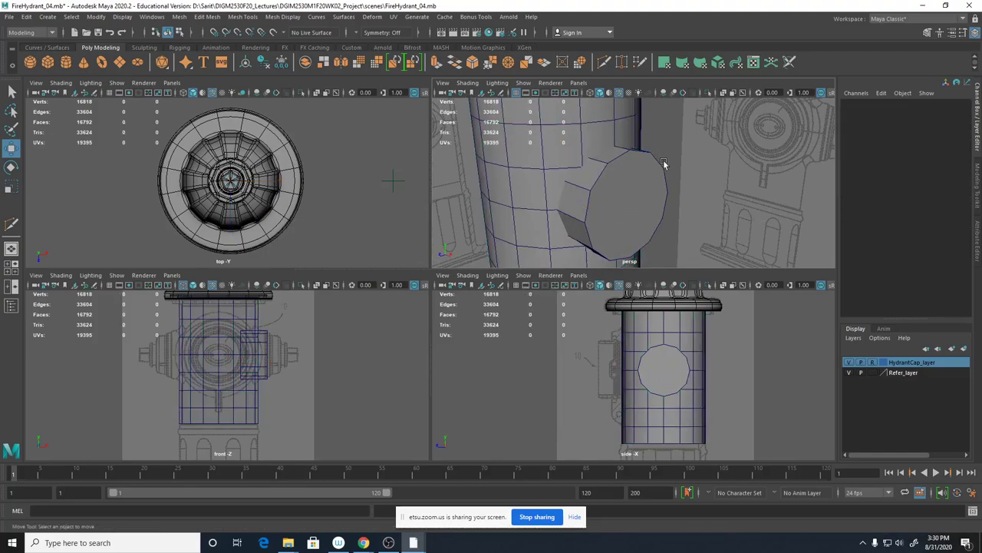
mouse_move(636, 204)
alt+mouse_down()
mouse_move(594, 219)
mouse_move(642, 210)
mouse_move(595, 208)
mouse_move(633, 214)
alt+mouse_up()
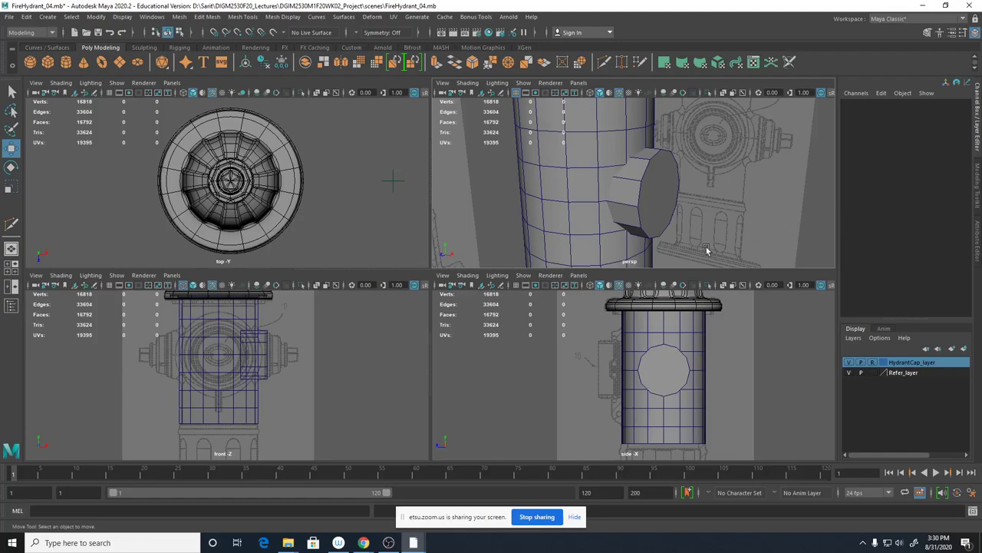
alt+right_drag(554, 178, 568, 223)
alt+drag(568, 224, 589, 220)
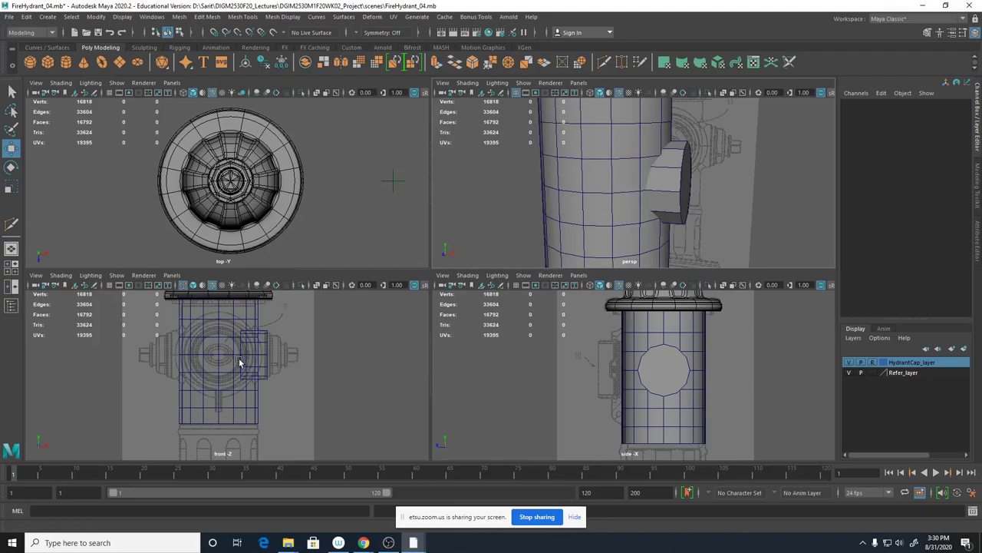
alt+right_drag(632, 247, 575, 218)
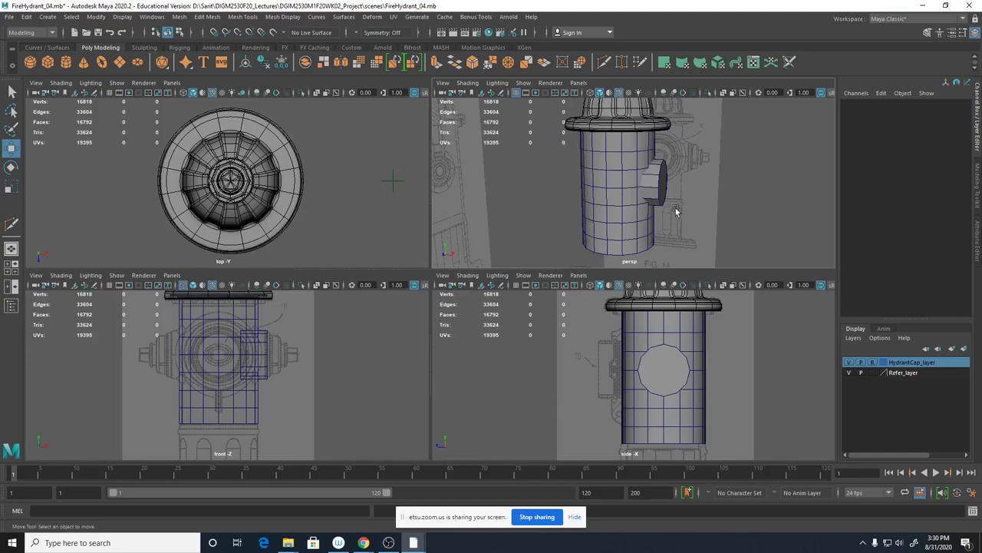
alt+drag(714, 184, 665, 186)
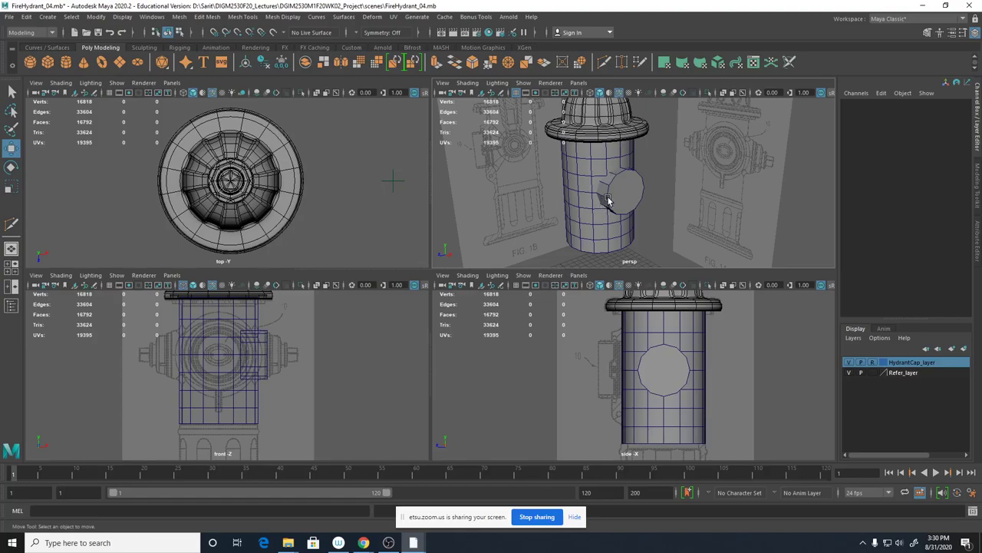
Create a new polygon cylinder with Subdivisions Caps 0 and Subdivisions Axis 16.
click(67, 63)
click(879, 219)
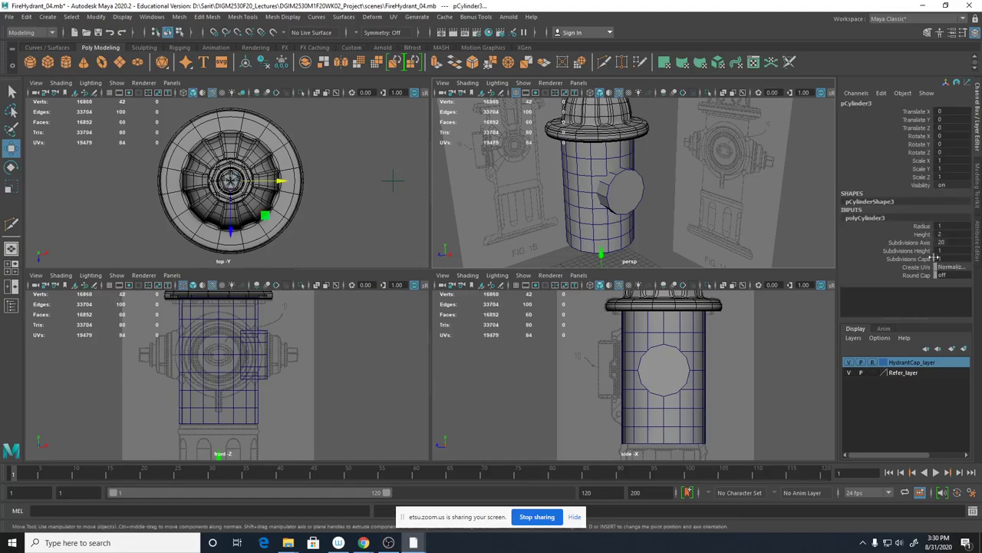
double_click(948, 259)
double_click(950, 243)
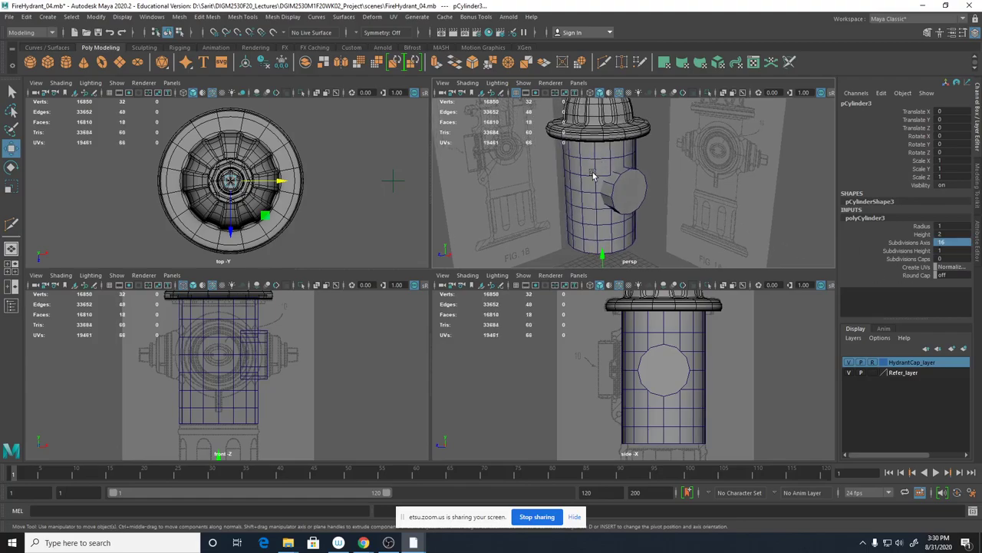
Select the new cylinder below the hydrant base in the front view and raise it to Translate Y 17.534, near the front outlet's centre.
click(624, 232)
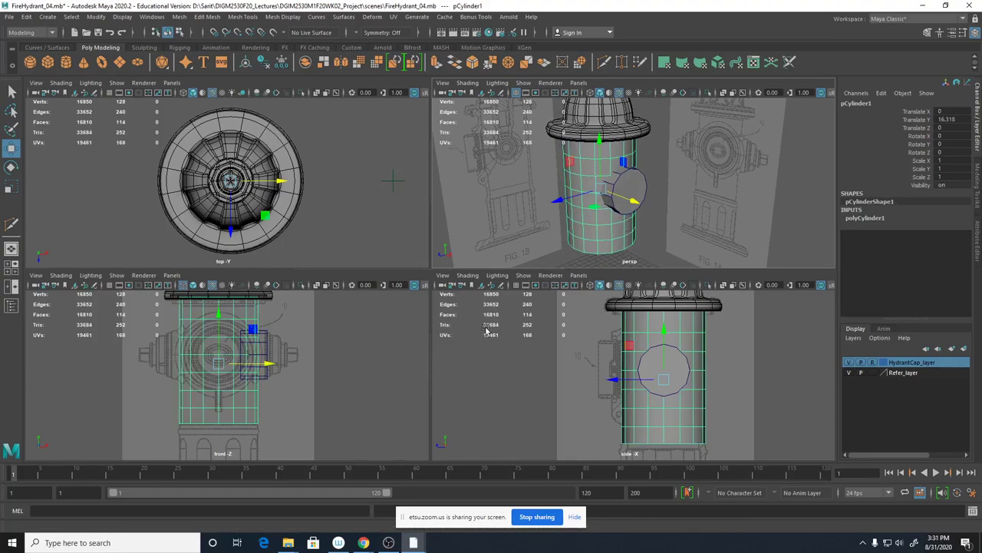
scroll(602, 253, down, 3)
alt+middle_drag(389, 382, 403, 330)
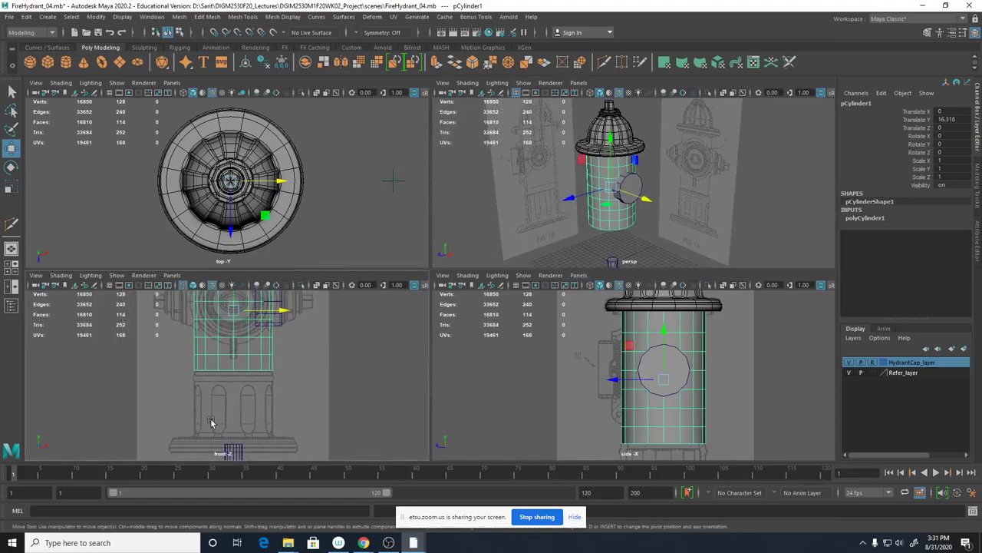
drag(210, 434, 270, 453)
scroll(273, 447, up, 1)
drag(236, 446, 248, 272)
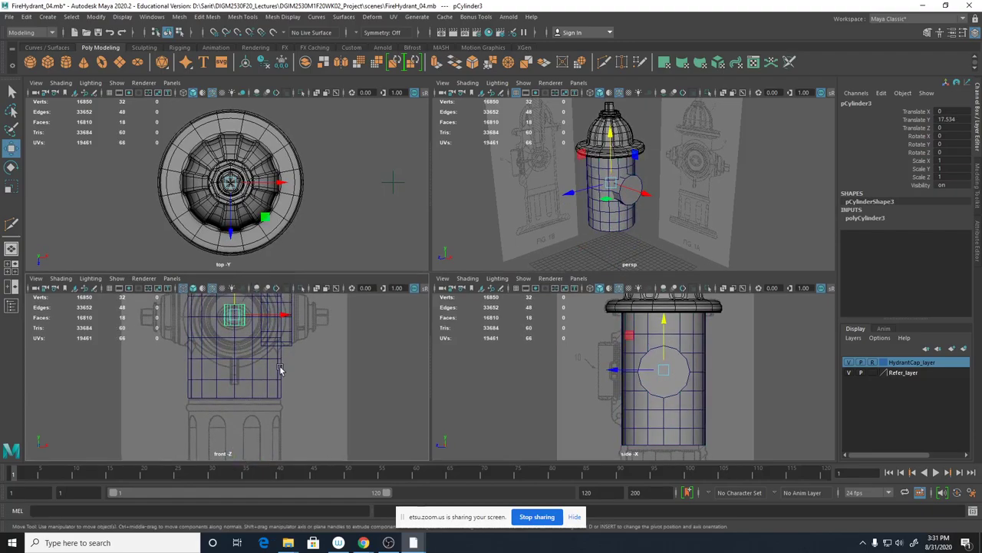
Set the new cylinder's Rotate X to 90 so it faces the front view.
key(space)
scroll(599, 300, up, 5)
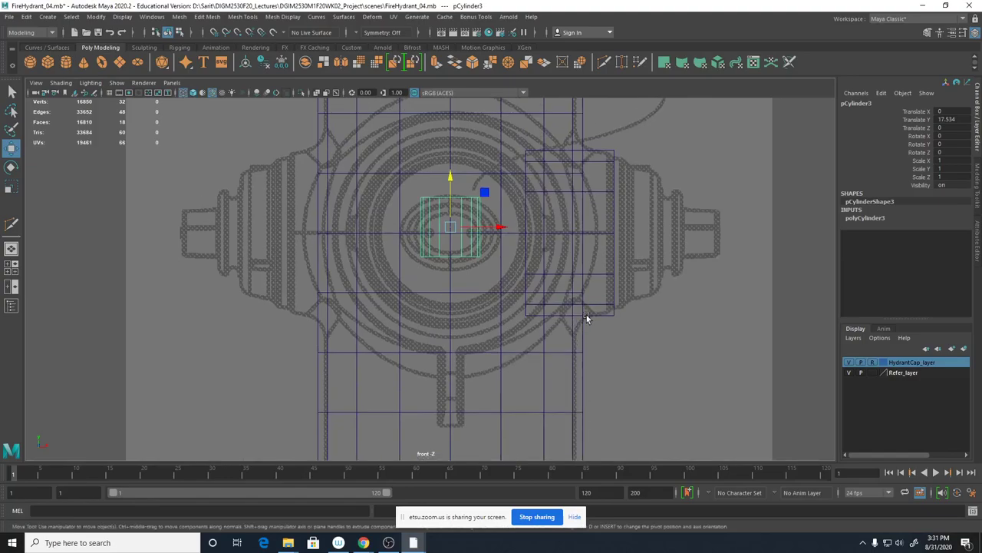
key(e)
drag(455, 216, 450, 259)
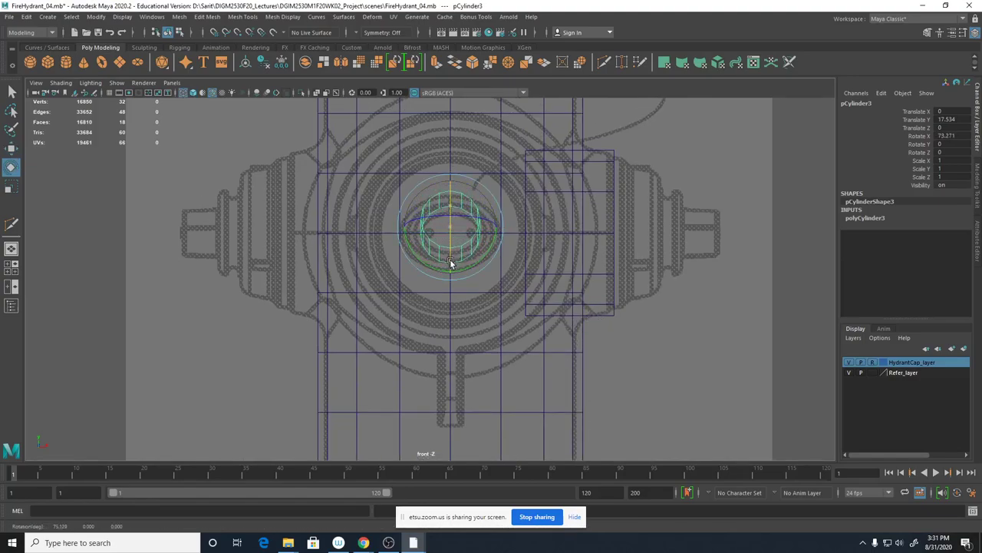
double_click(964, 136)
text(90)
key(Return)
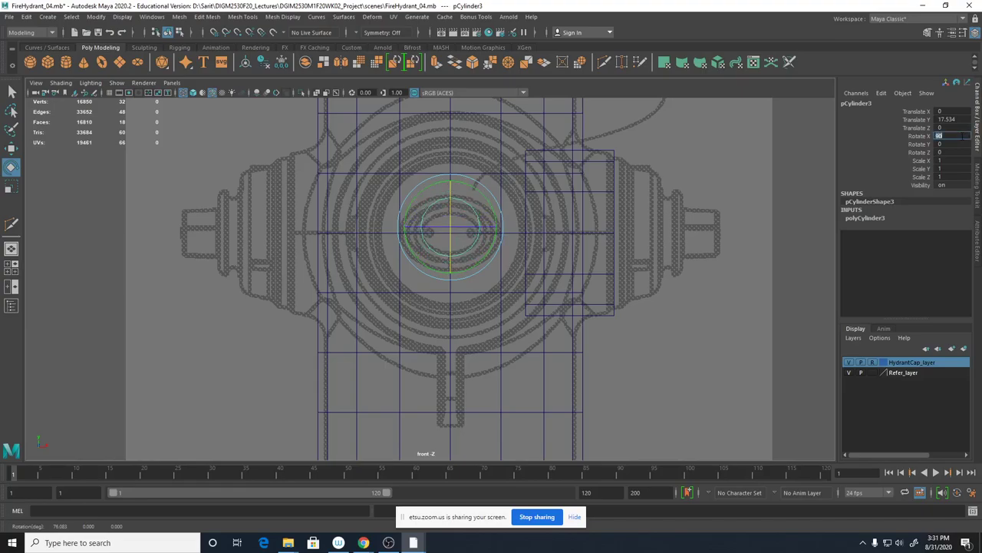
key(w)
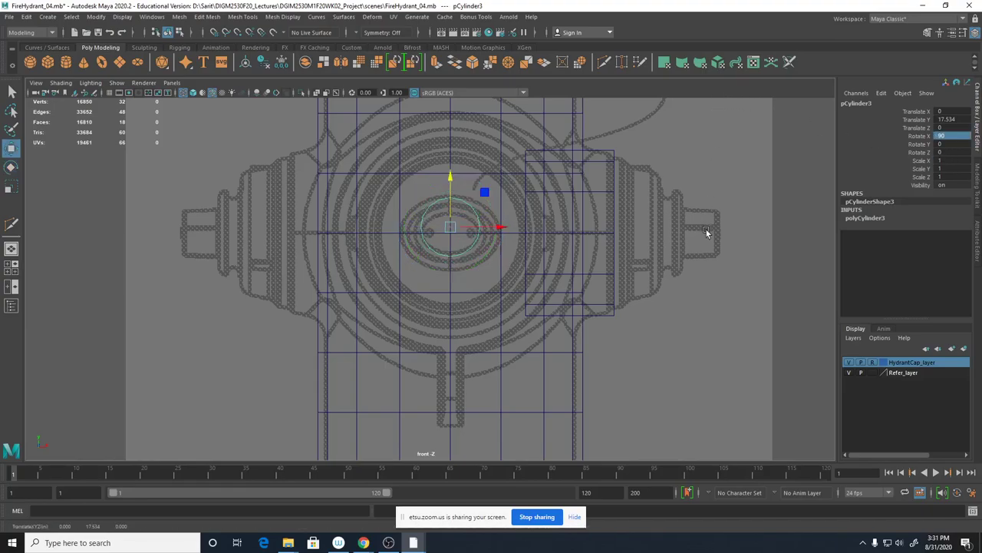
key(space)
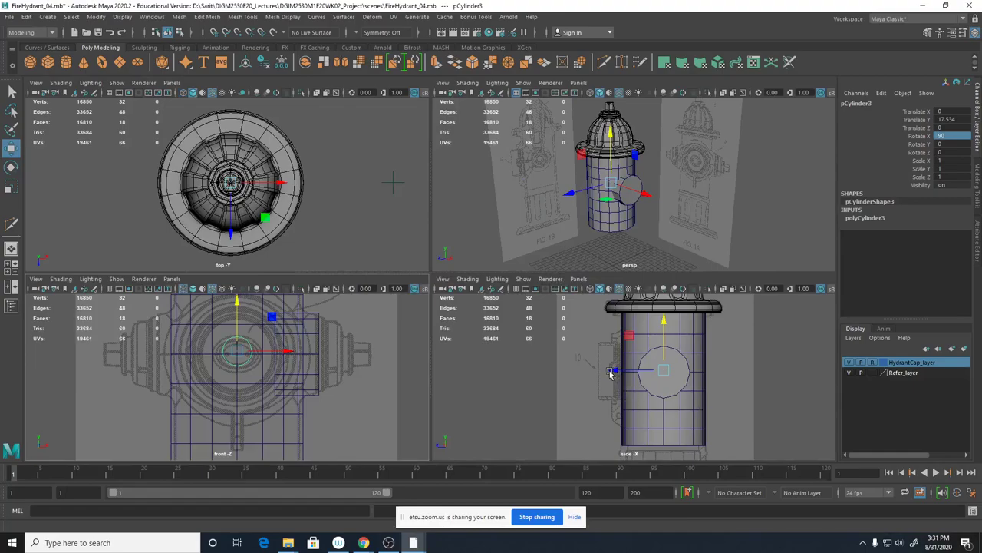
Move the new cylinder out to the hydrant's front at about Z 5.655 and lower it to about Y 17.354.
drag(614, 371, 558, 378)
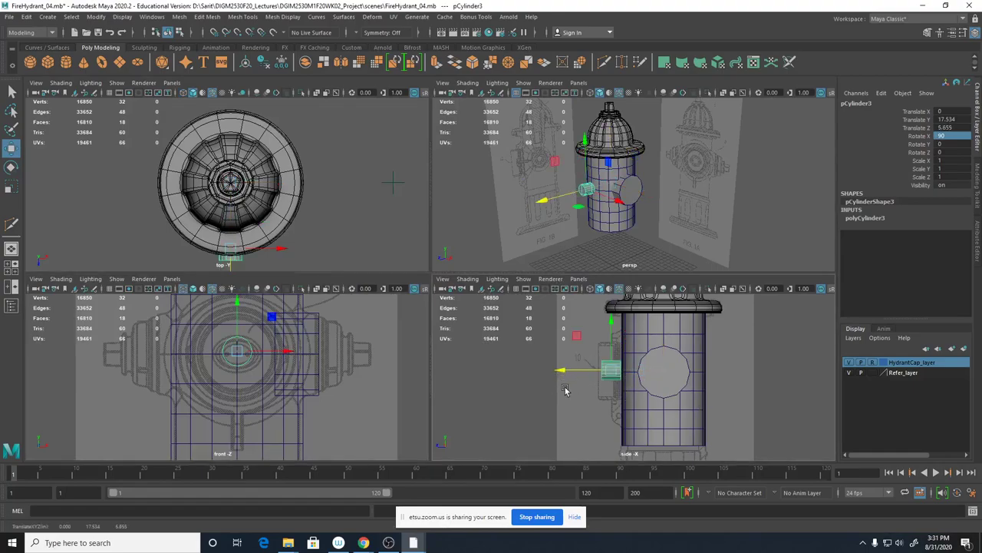
key(space)
scroll(597, 318, up, 6)
alt+middle_drag(473, 328, 525, 367)
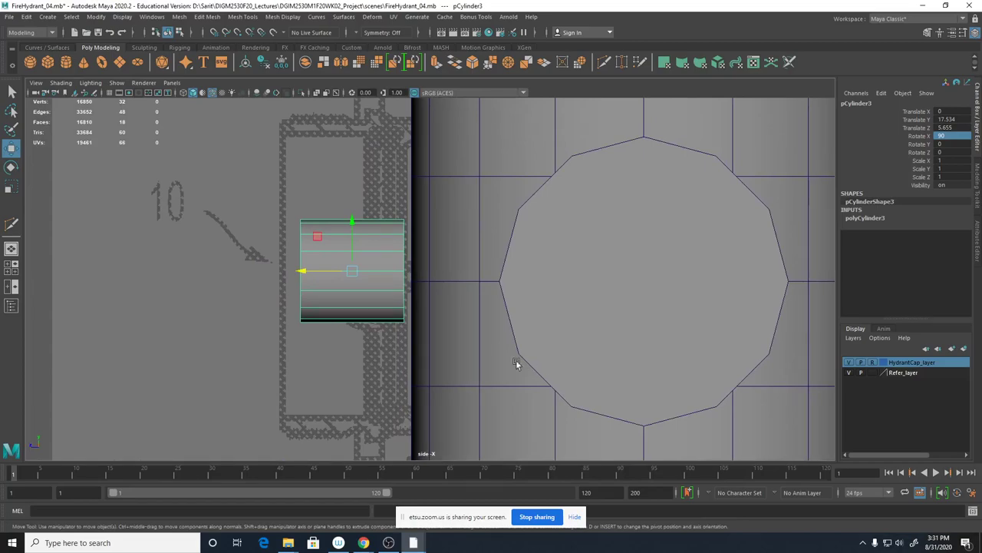
scroll(491, 322, up, 2)
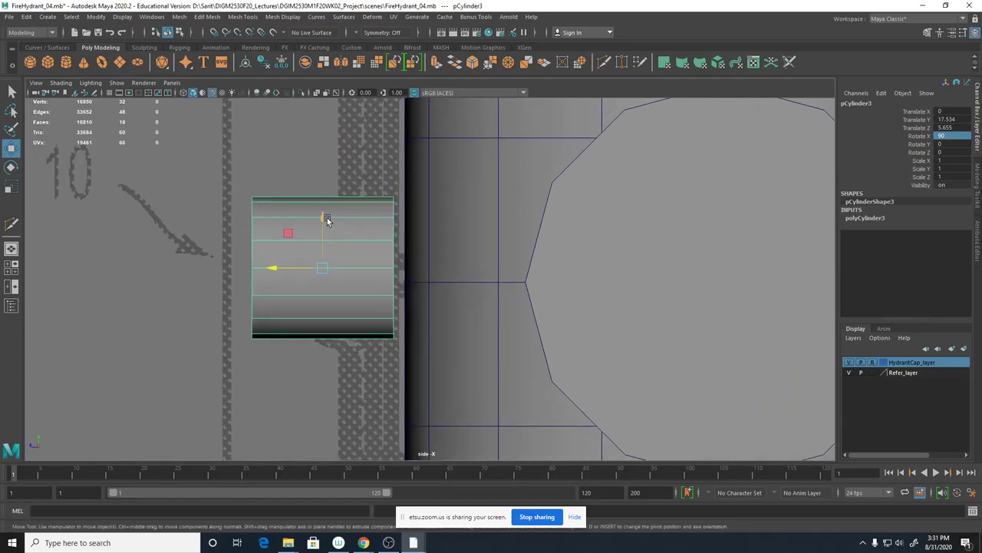
drag(325, 215, 324, 232)
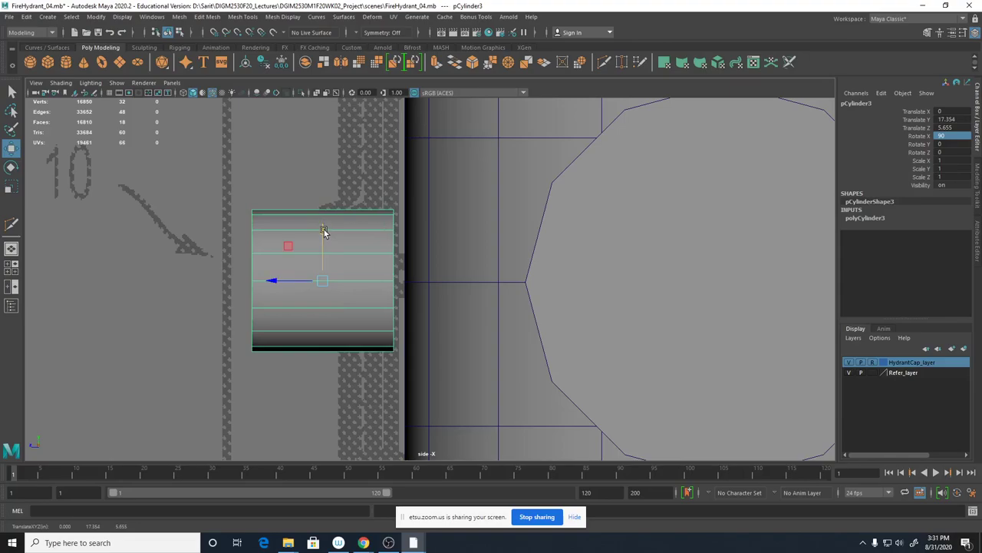
In the wireframe side view, move the cylinder to about Z 4.657 and align its centre line with the body's horizontal edge at Y 17.333.
key(4)
alt+right_drag(302, 359, 705, 369)
drag(109, 283, 300, 288)
drag(332, 231, 330, 237)
alt+right_drag(362, 307, 883, 377)
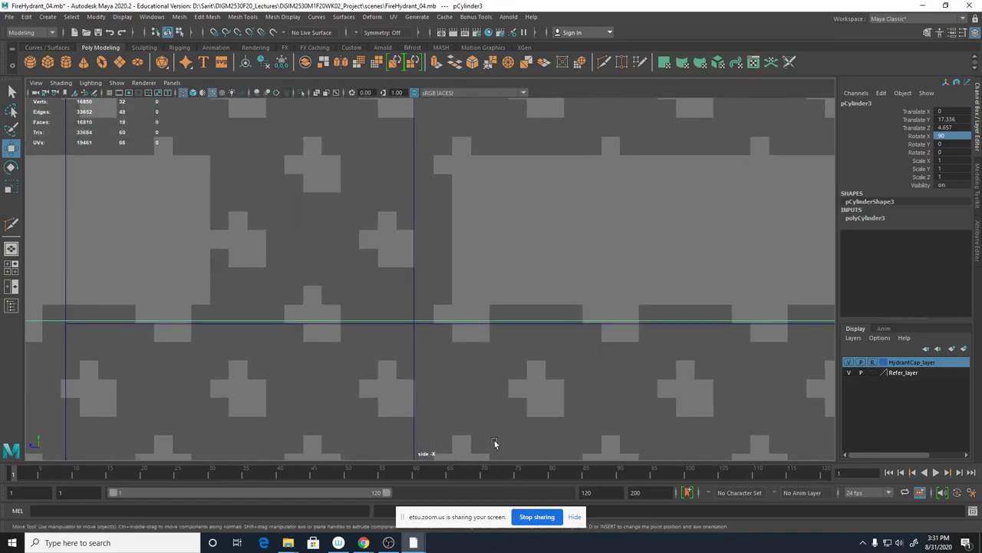
alt+middle_drag(421, 436, 660, 407)
drag(177, 258, 176, 261)
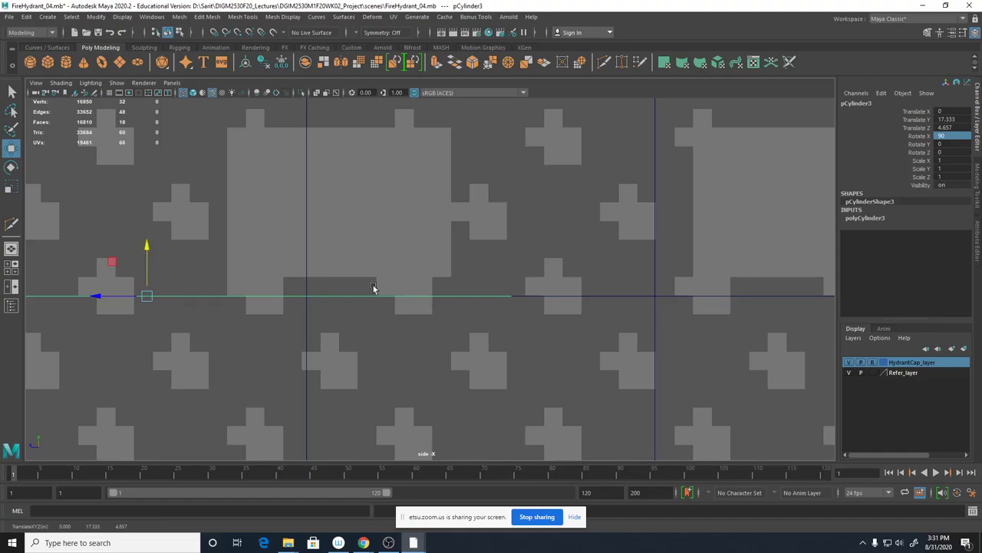
Enlarge the front cylinder's radius to 5, judging its size against the outlet rings in the side and front reference drawings.
scroll(533, 283, down, 6)
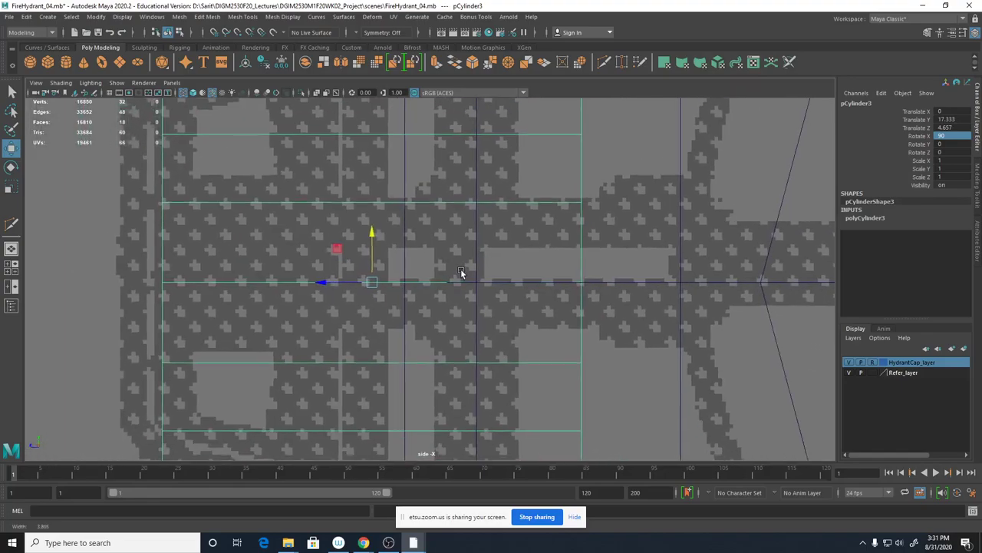
scroll(459, 273, down, 6)
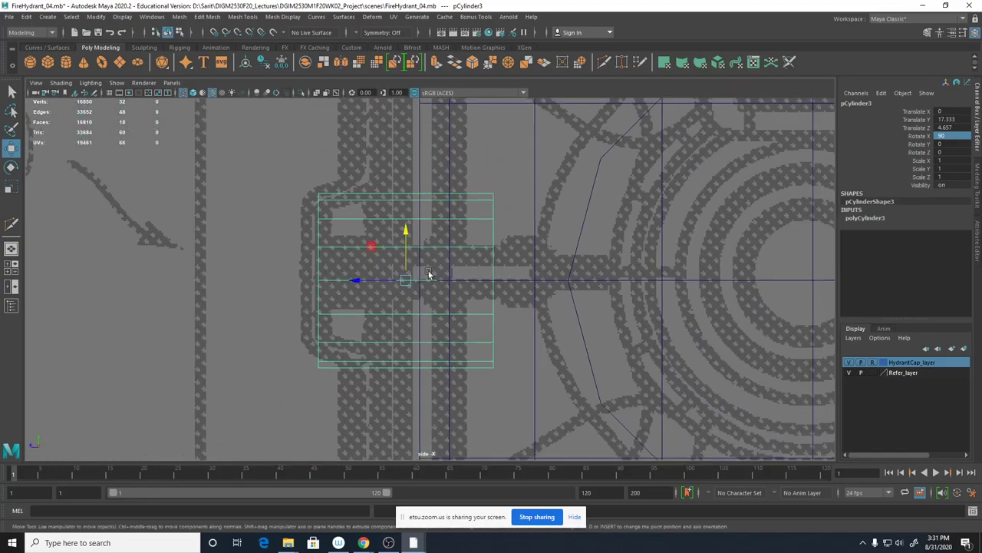
scroll(442, 270, down, 6)
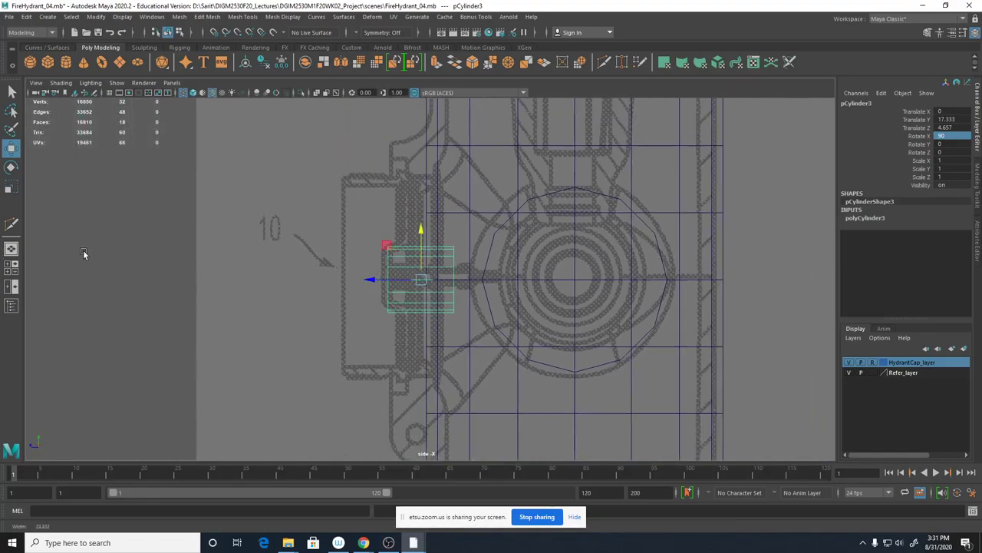
click(862, 219)
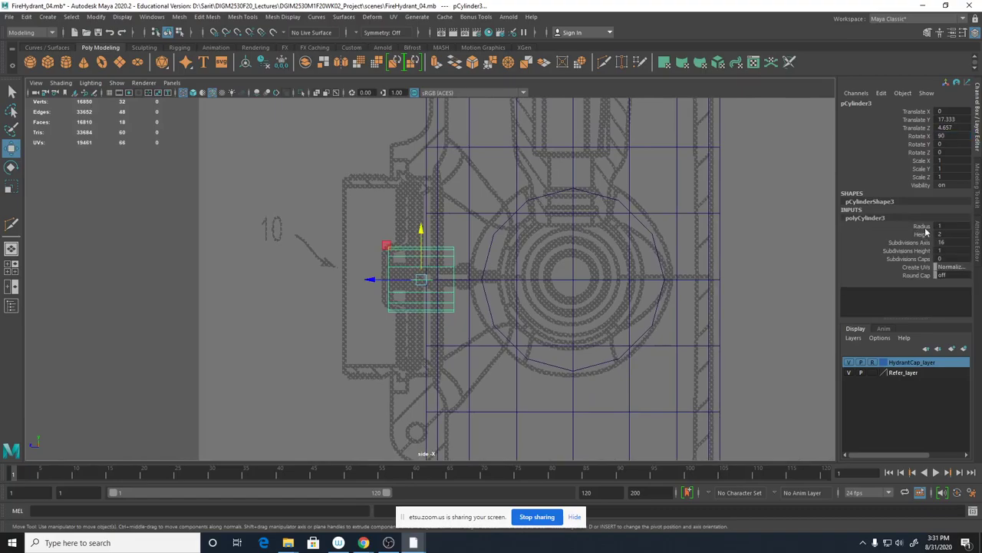
click(922, 225)
middle_drag(504, 285, 518, 284)
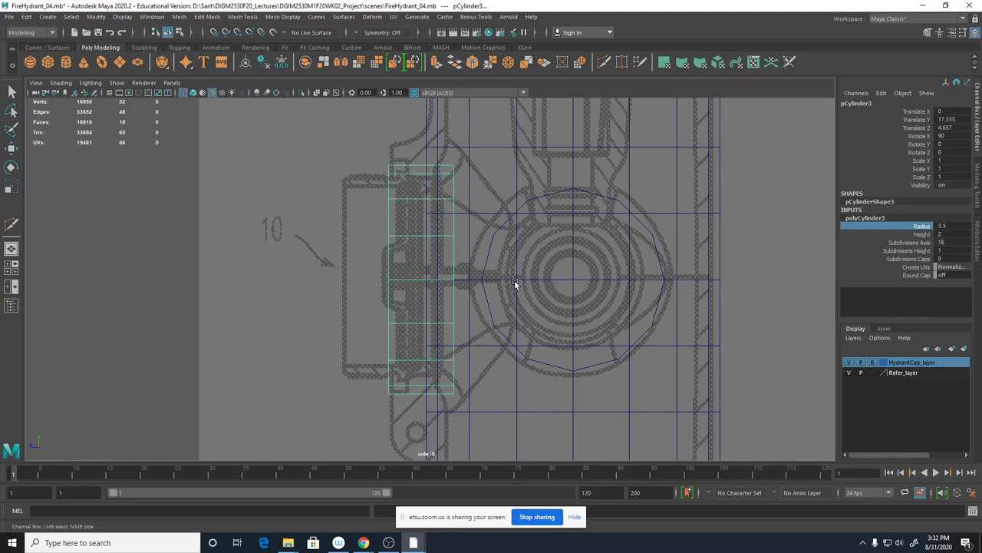
alt+right_drag(514, 279, 298, 287)
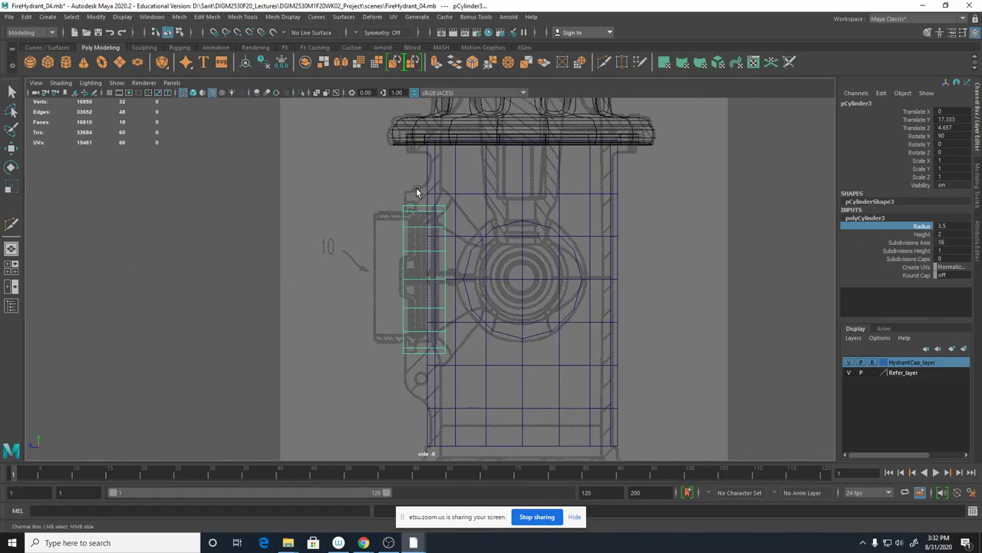
key(space)
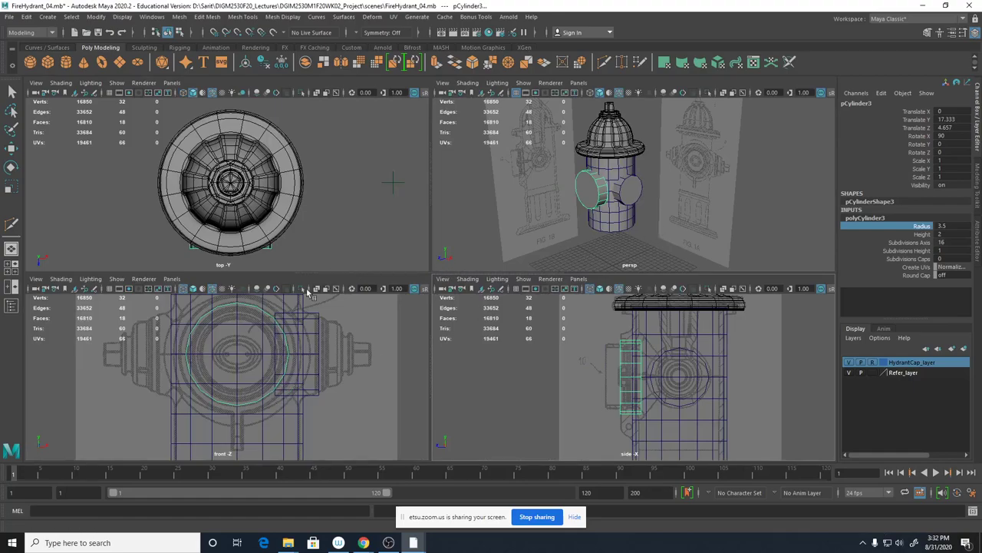
middle_drag(327, 367, 332, 399)
key(space)
Set the front cylinder's height to 3.
alt+drag(558, 269, 543, 301)
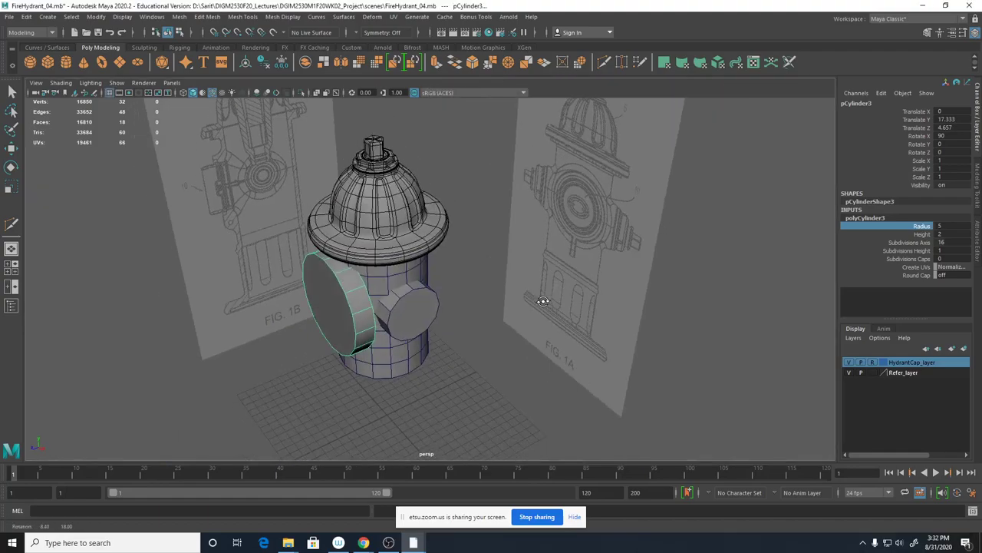
alt+right_drag(543, 301, 608, 379)
alt+drag(607, 378, 603, 364)
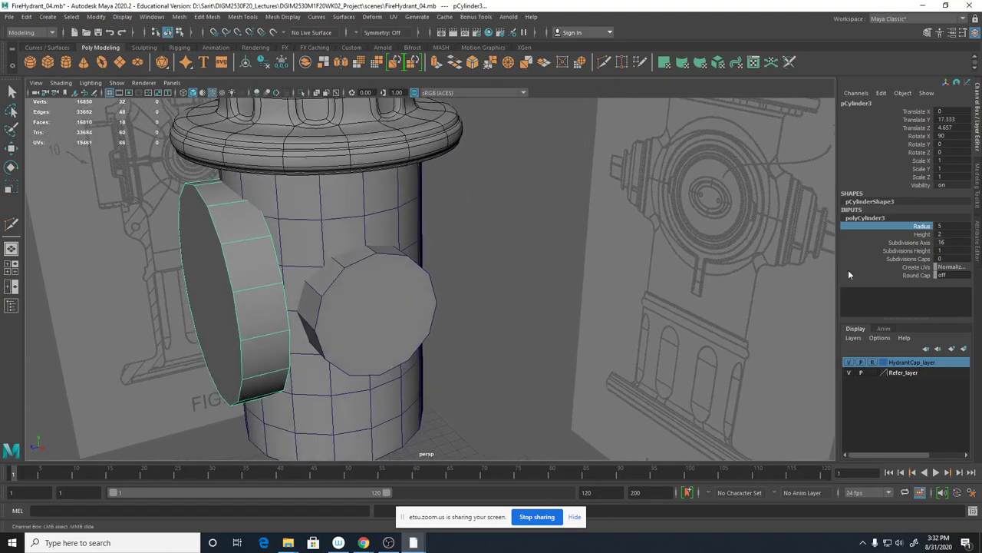
click(920, 234)
double_click(941, 234)
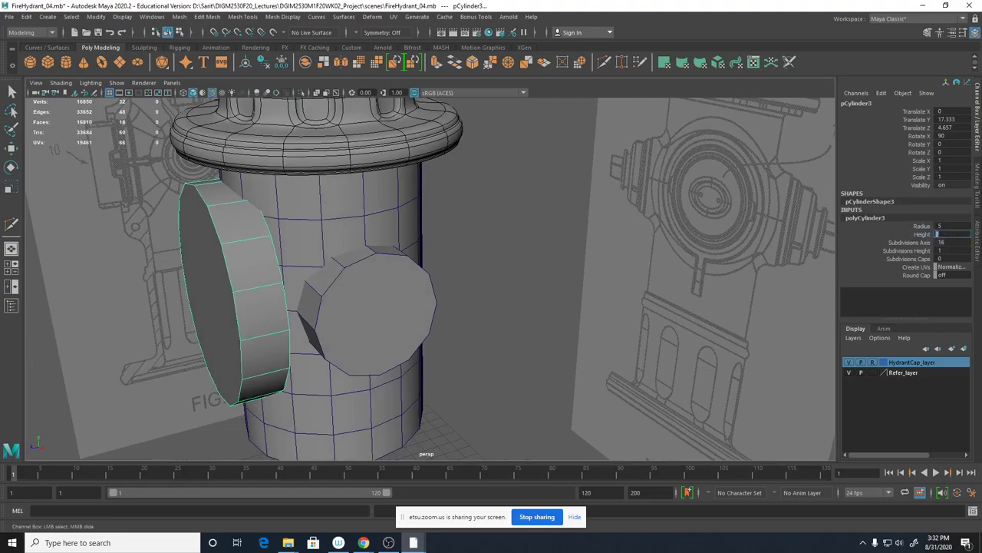
text(3)
key(Return)
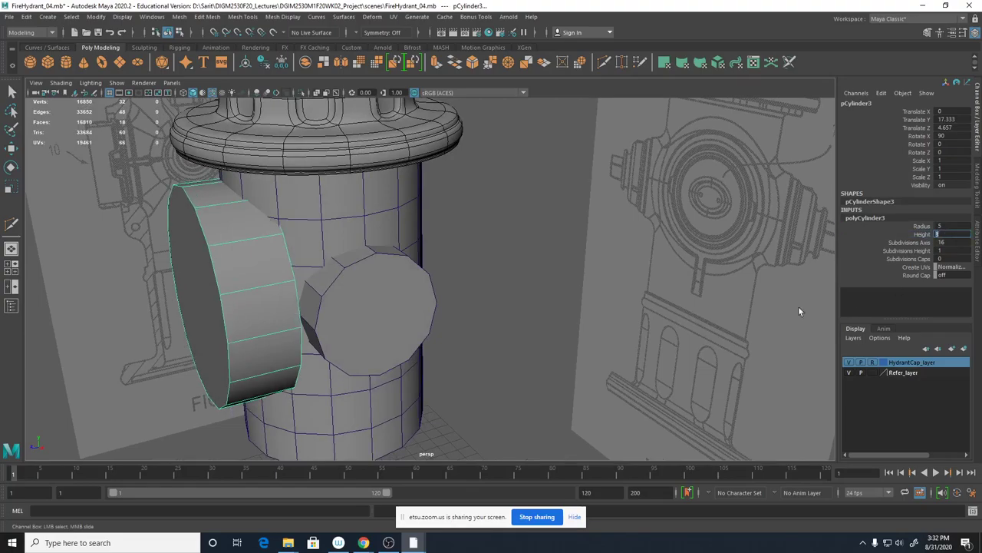
Push the front cylinder back into the hydrant body to about Z 2.881 and set its height to 4.
key(w)
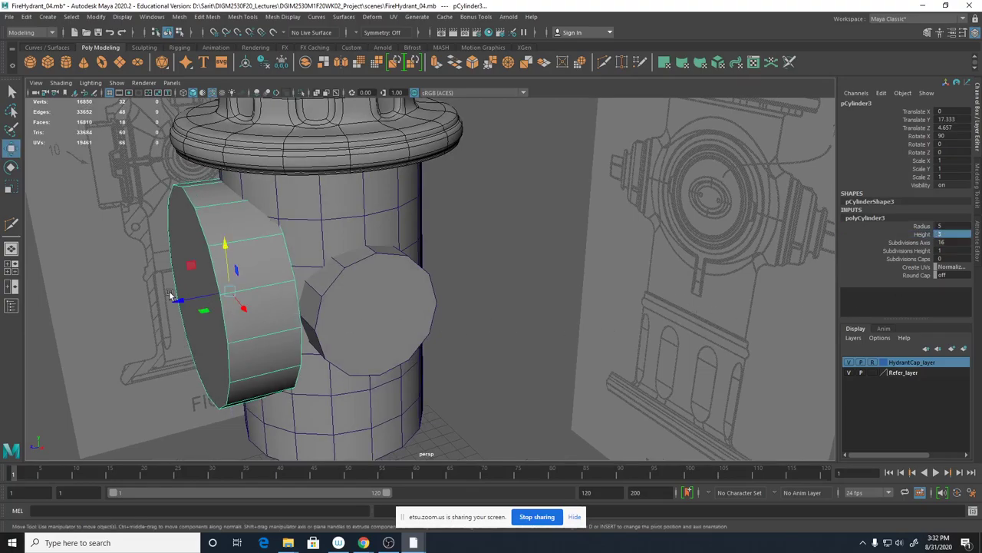
drag(178, 303, 218, 298)
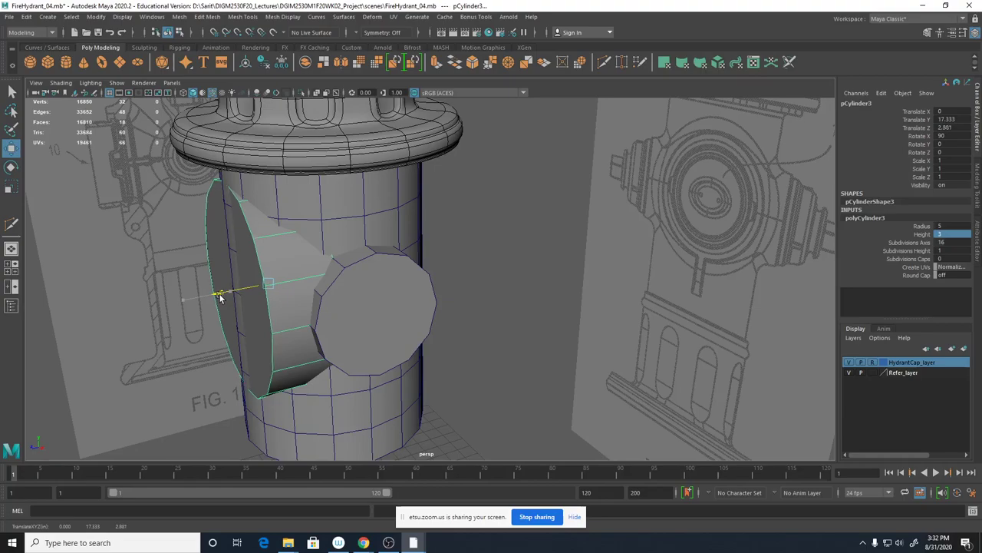
alt+drag(301, 337, 453, 362)
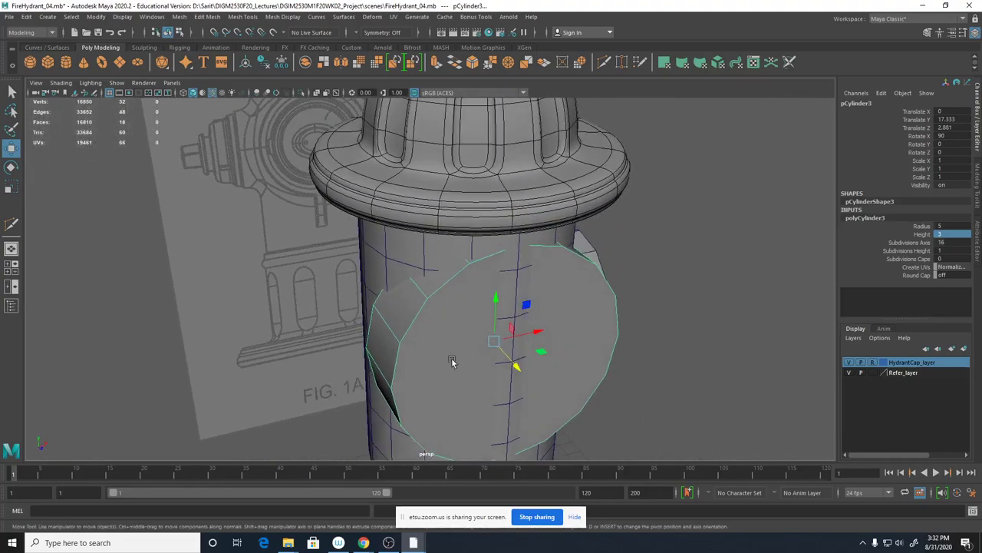
scroll(454, 361, down, 3)
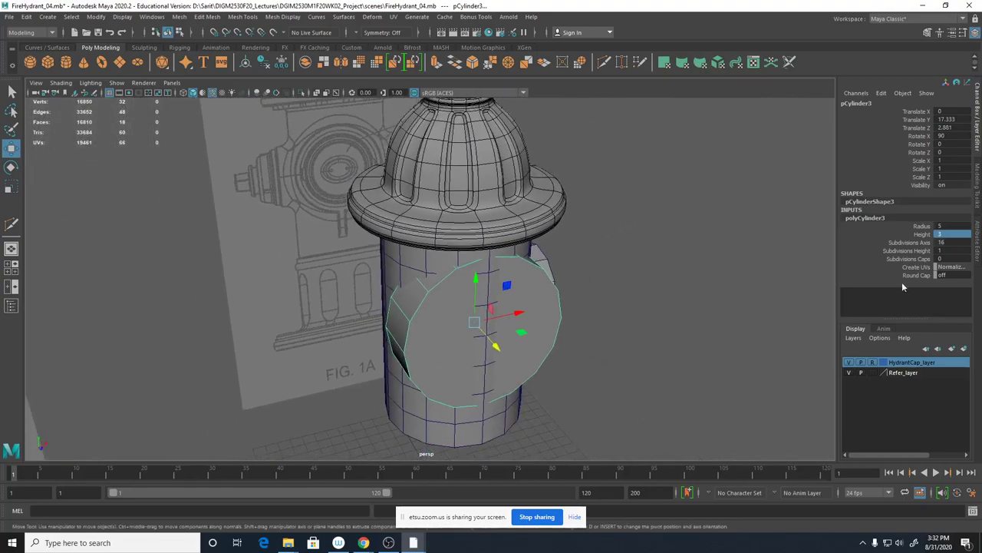
double_click(950, 234)
text(4)
key(Return)
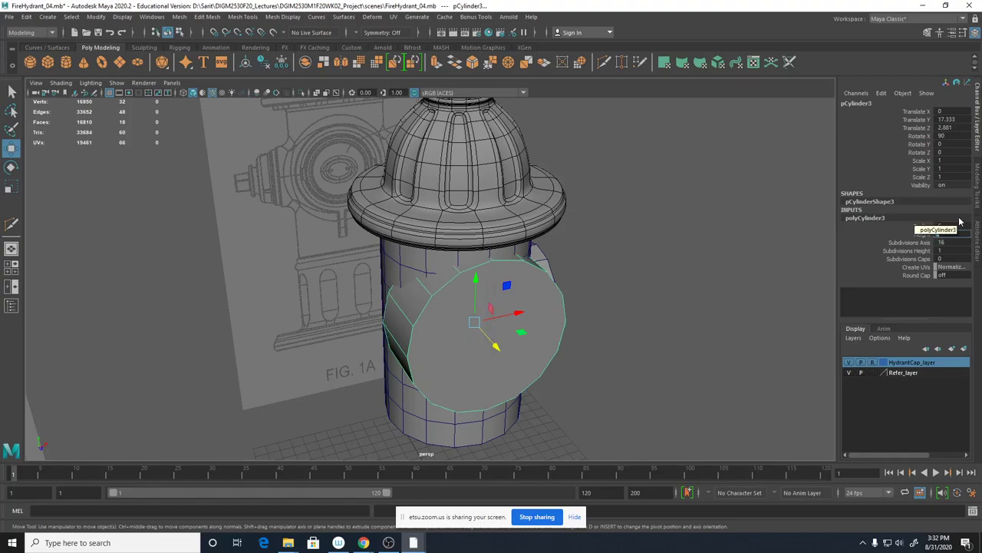
Try 18 axis subdivisions on the front cylinder and briefly preview the mesh smoothed.
alt+drag(652, 326, 565, 331)
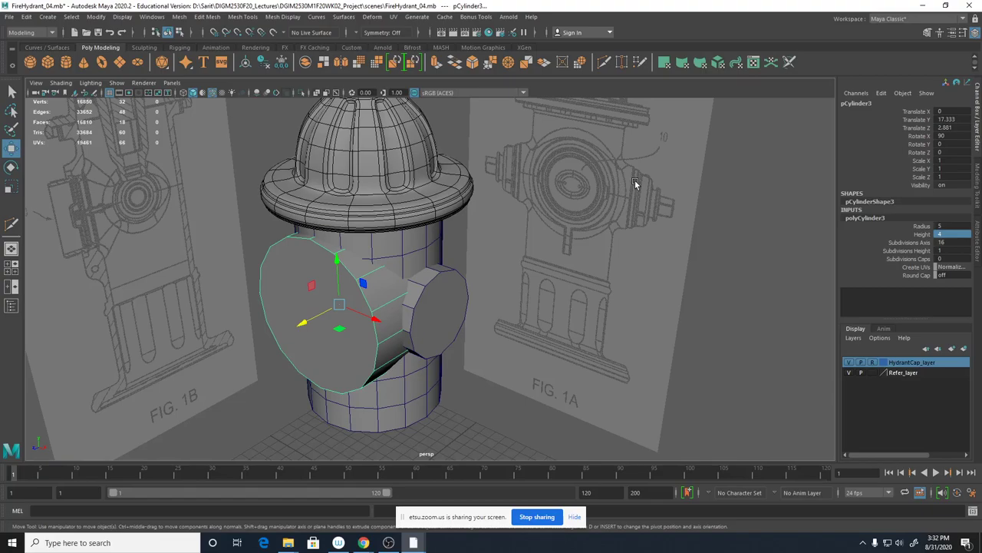
mouse_move(451, 311)
alt+mouse_down()
mouse_move(412, 314)
mouse_move(449, 314)
mouse_move(452, 330)
mouse_move(455, 321)
alt+mouse_up()
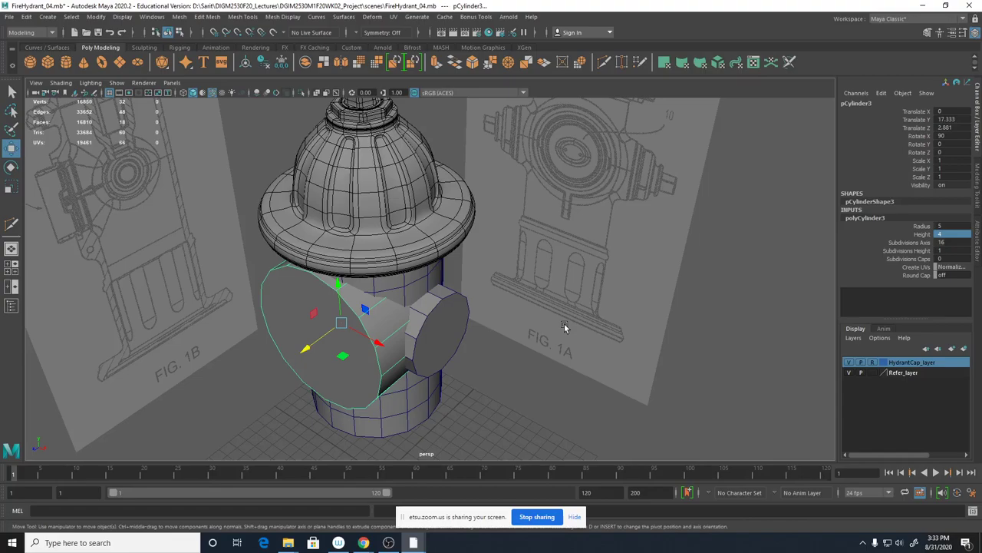
alt+drag(504, 335, 463, 326)
alt+drag(324, 220, 365, 266)
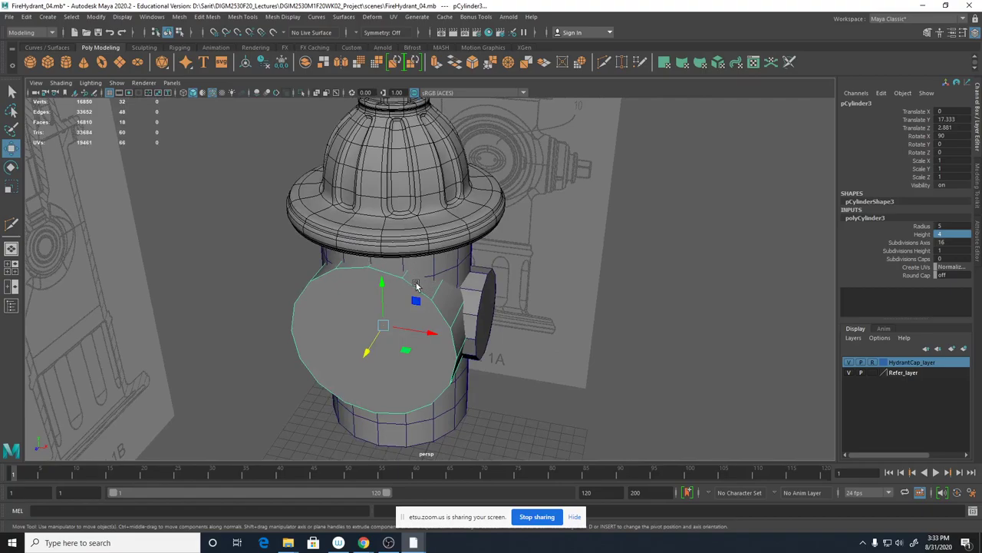
alt+drag(439, 286, 470, 301)
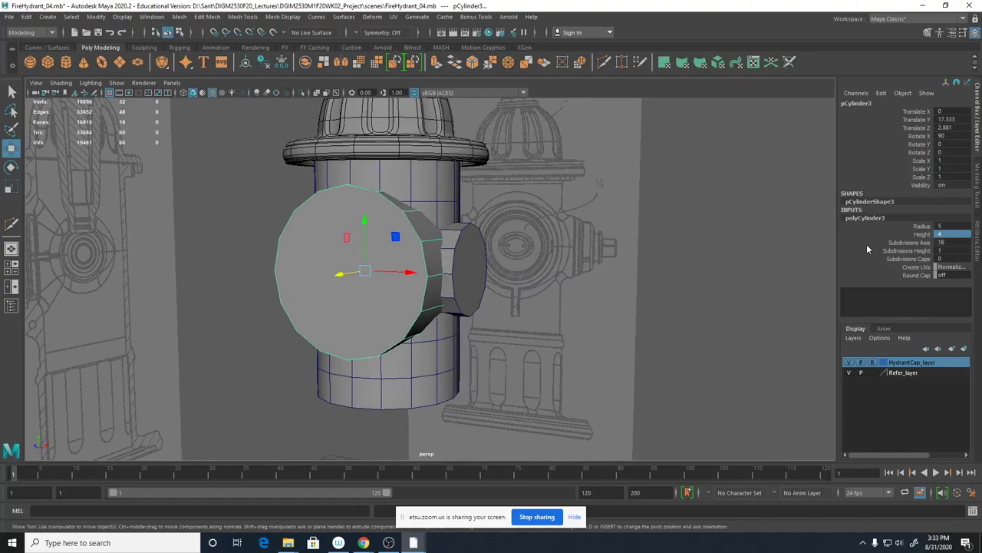
click(911, 242)
double_click(945, 242)
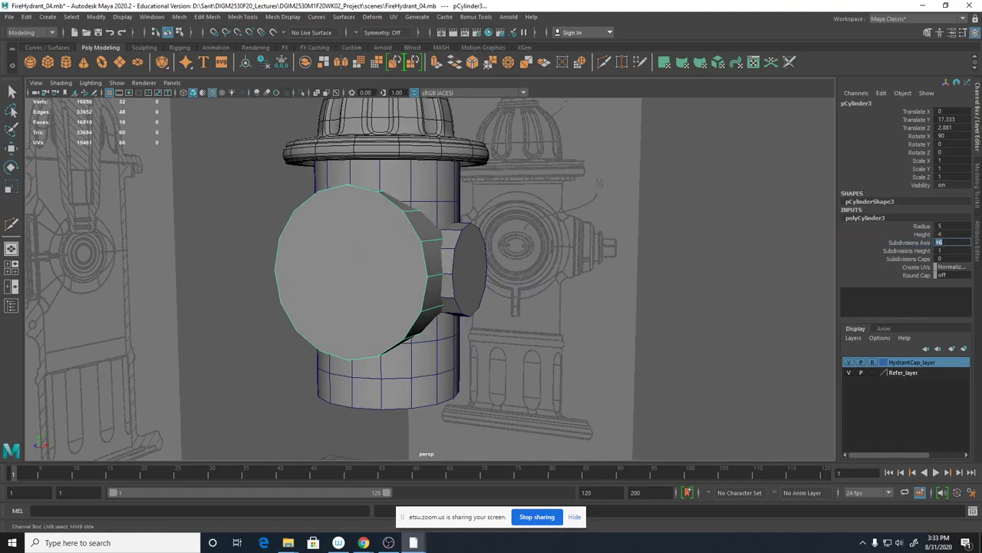
text(18)
key(Return)
alt+drag(421, 245, 413, 269)
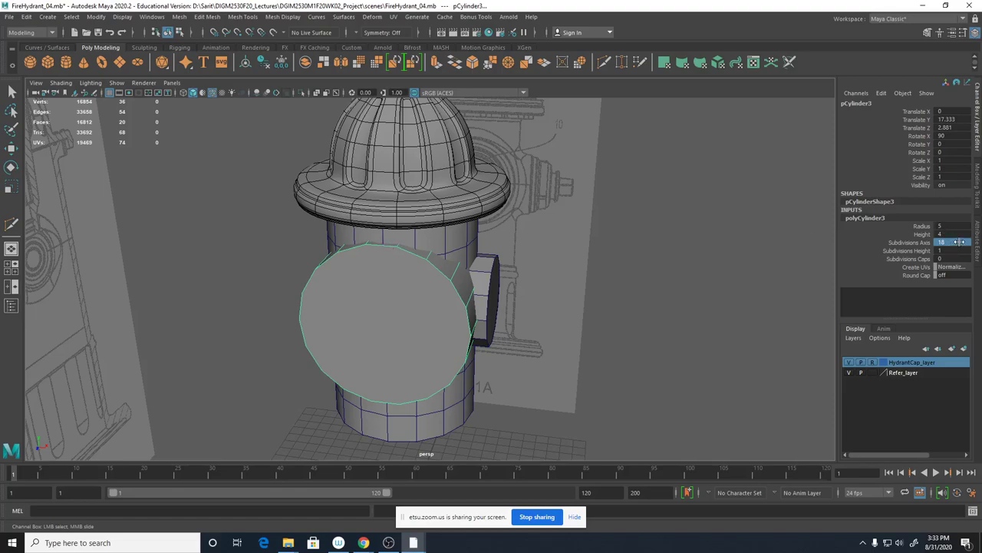
key(3)
key(1)
Set the front cylinder's axis subdivisions to 20.
double_click(961, 242)
text(20)
key(Return)
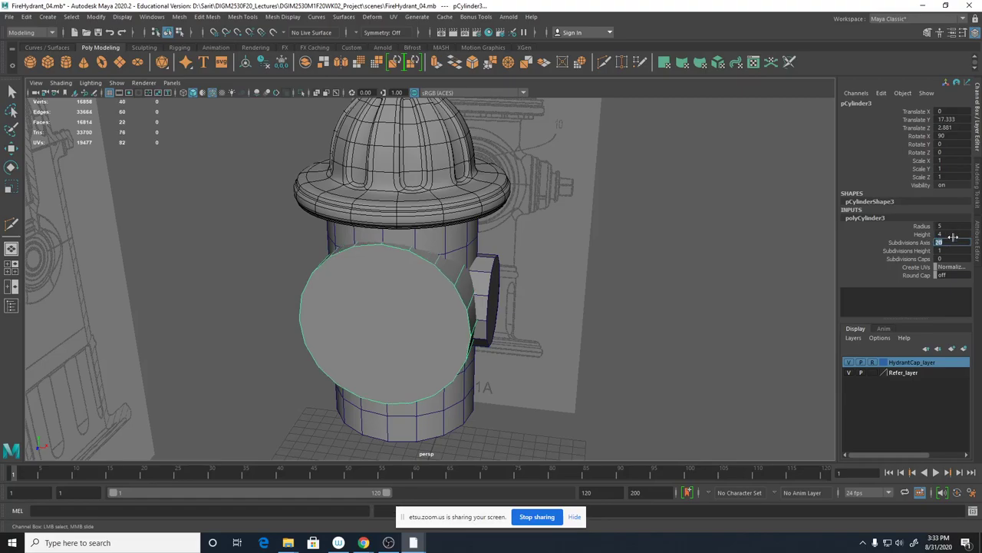
Examine how the front and side outlet cylinders meet the hydrant body, selecting the side cylinder for comparison.
alt+drag(565, 281, 555, 302)
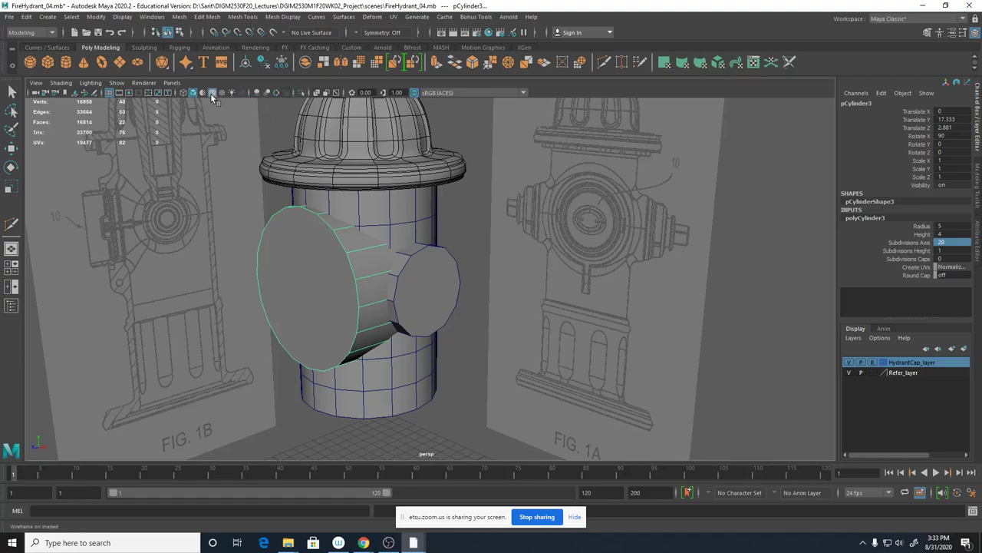
alt+drag(459, 376, 620, 434)
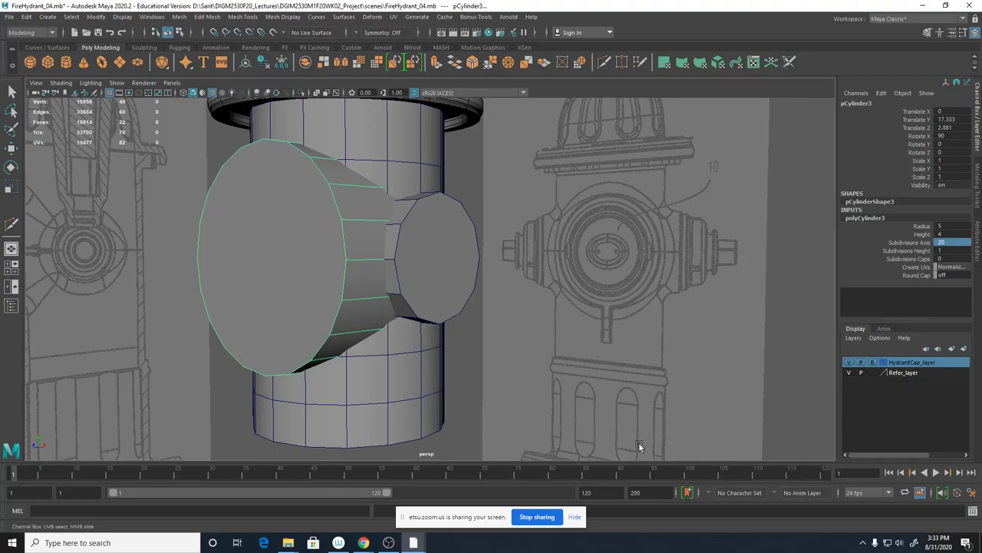
alt+drag(578, 315, 484, 402)
key(w)
click(449, 298)
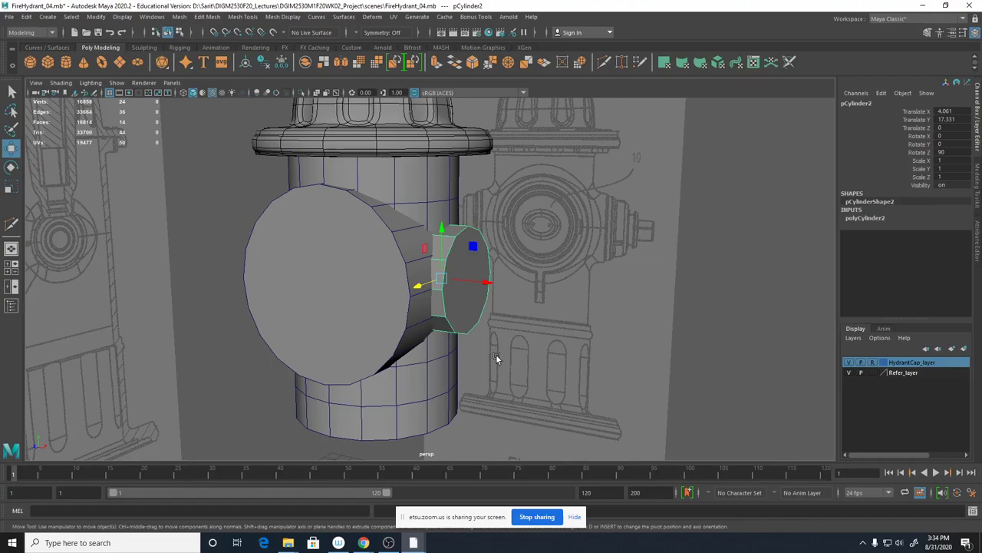
alt+drag(508, 295, 443, 336)
Multi-Cut the front cylinder's cap vertically from its top centre vertex to its bottom centre vertex.
click(394, 270)
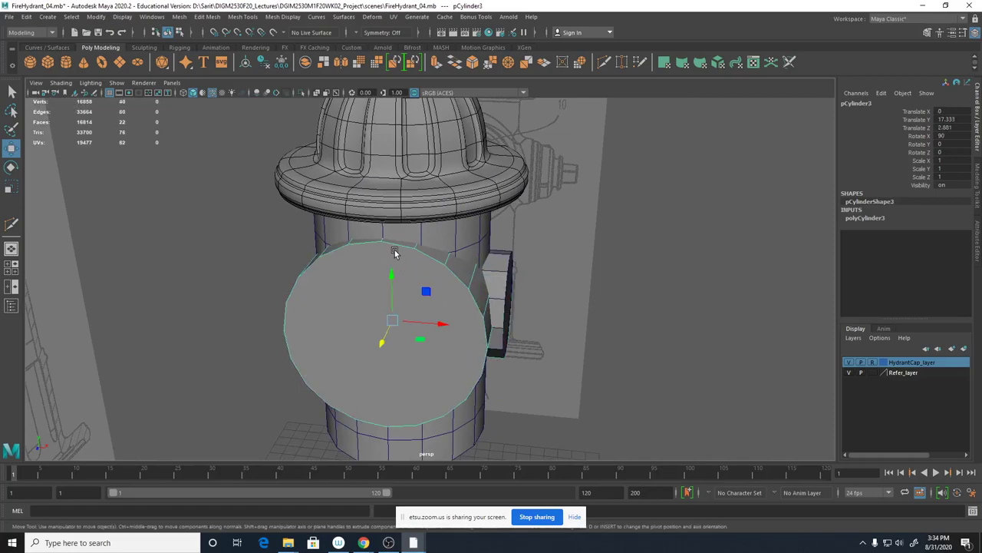
alt+drag(453, 315, 449, 305)
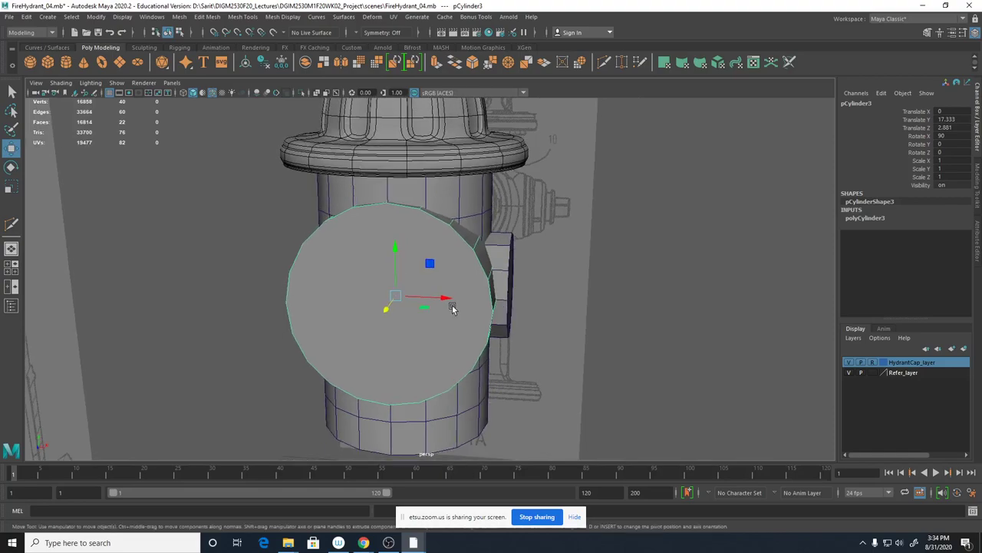
shift+right_click(400, 221)
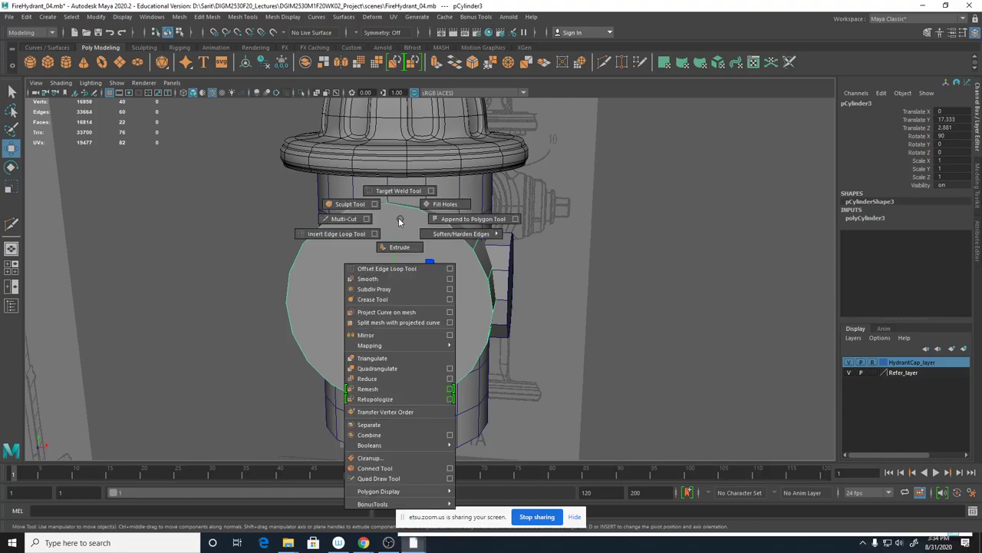
click(331, 221)
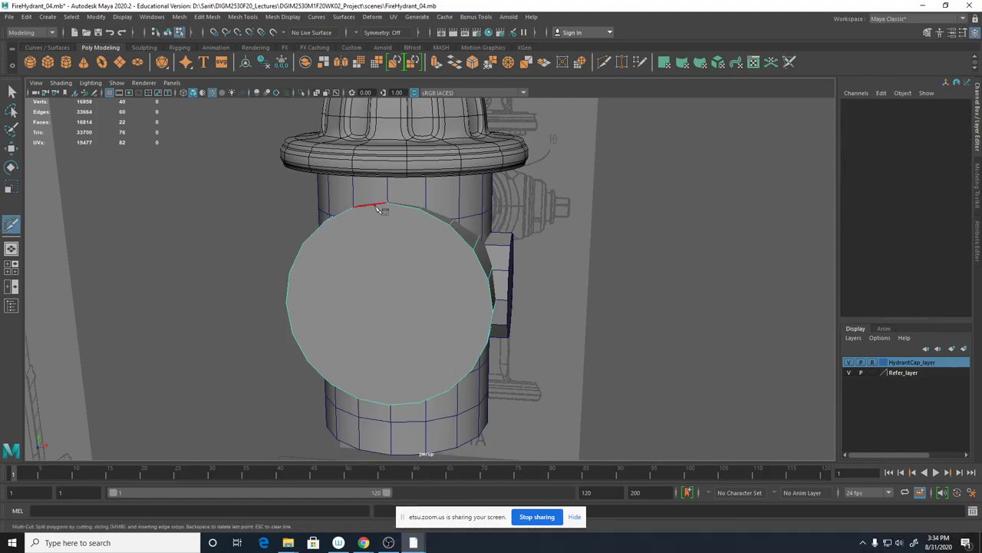
alt+drag(372, 210, 395, 269)
alt+middle_drag(395, 269, 415, 220)
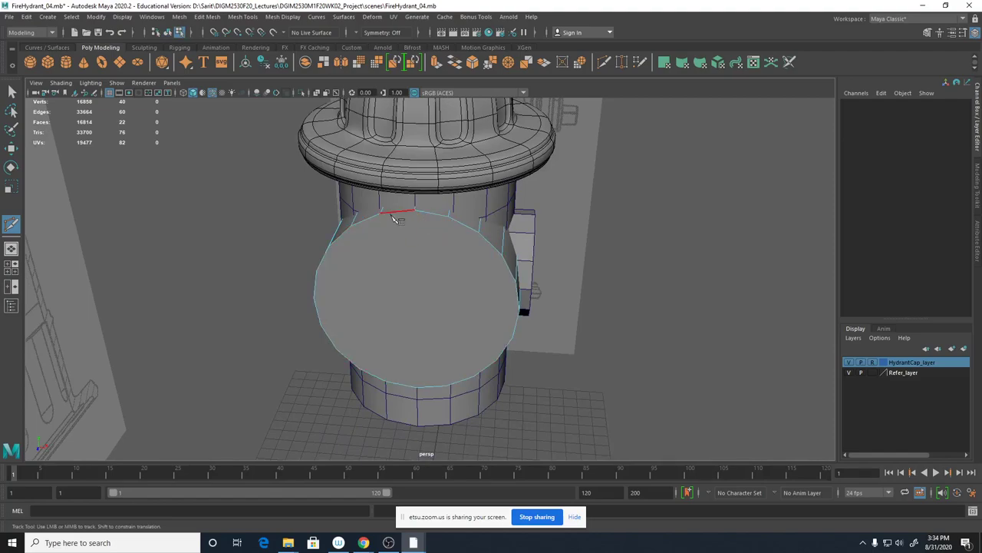
alt+right_drag(386, 230, 601, 283)
alt+middle_drag(478, 257, 493, 319)
scroll(495, 322, down, 1)
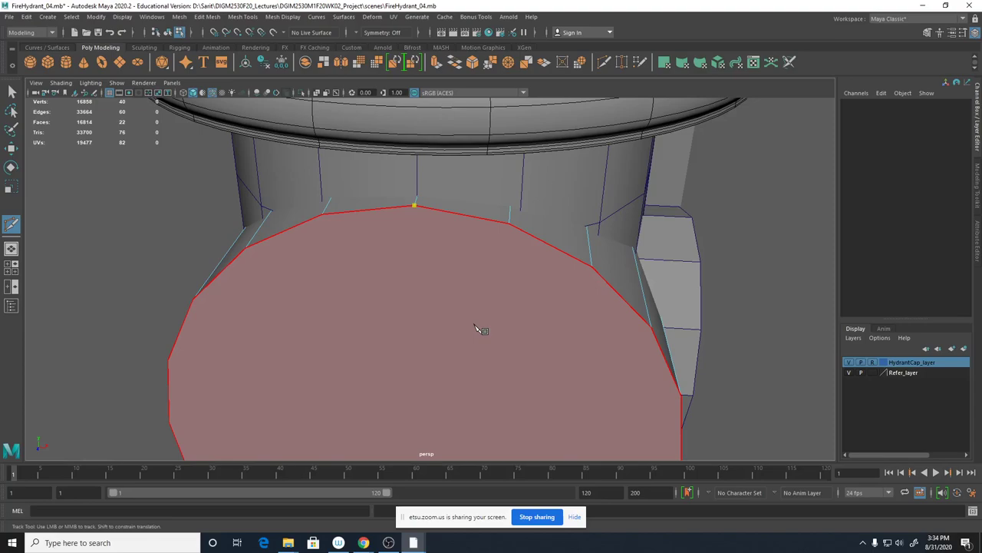
alt+middle_drag(485, 323, 518, 97)
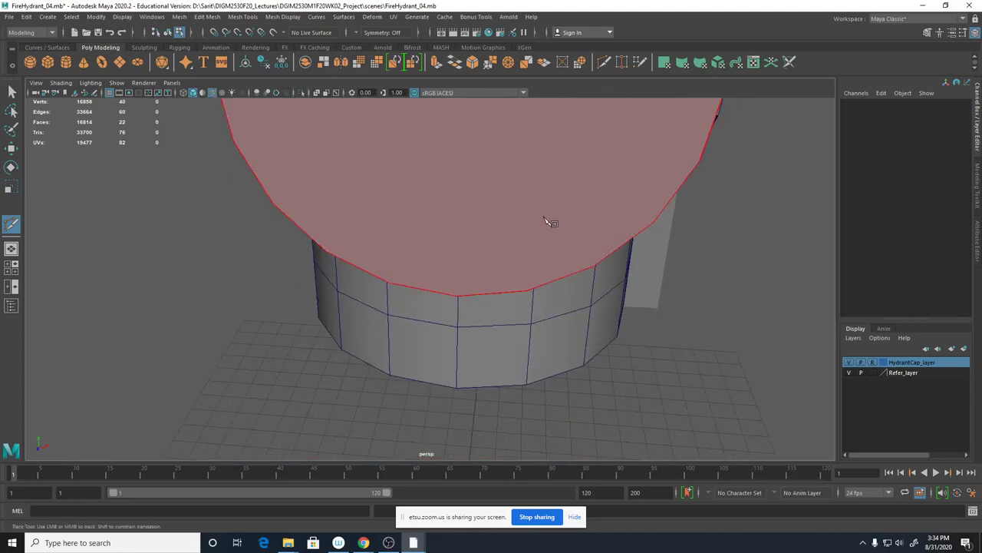
alt+right_drag(546, 216, 477, 256)
alt+drag(476, 256, 488, 205)
alt+middle_drag(483, 201, 450, 388)
alt+right_drag(416, 387, 612, 388)
alt+middle_drag(560, 417, 605, 339)
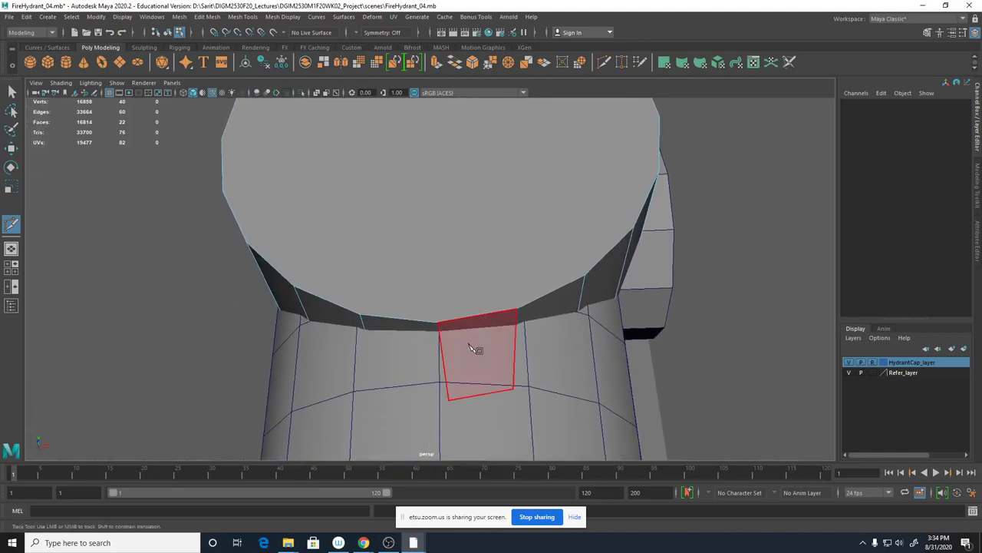
drag(487, 314, 470, 321)
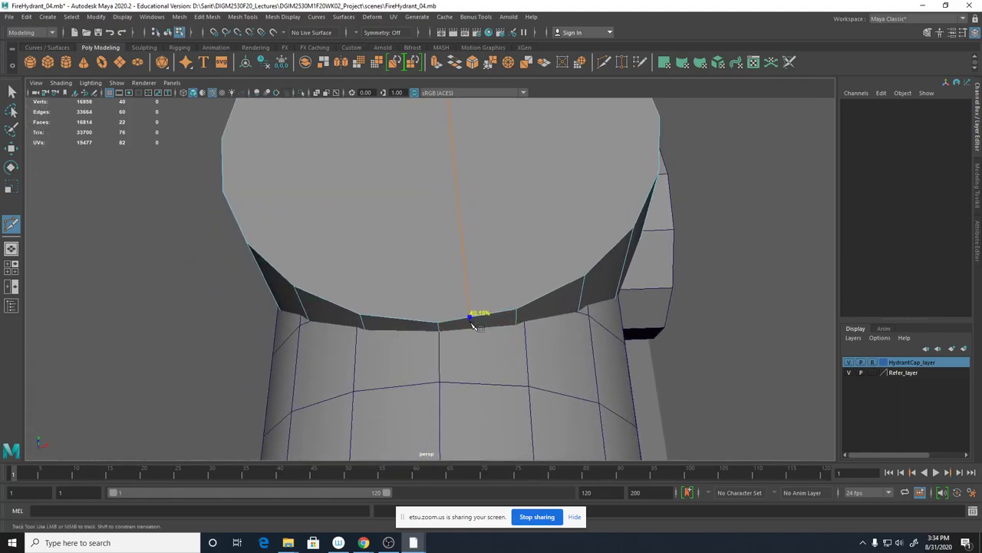
click(440, 357)
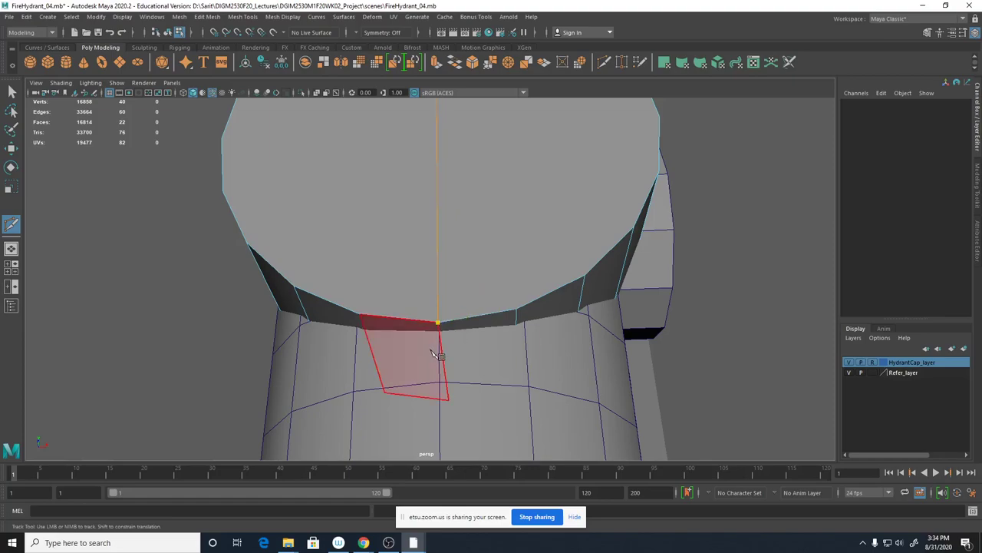
key(Return)
alt+right_drag(700, 321, 334, 292)
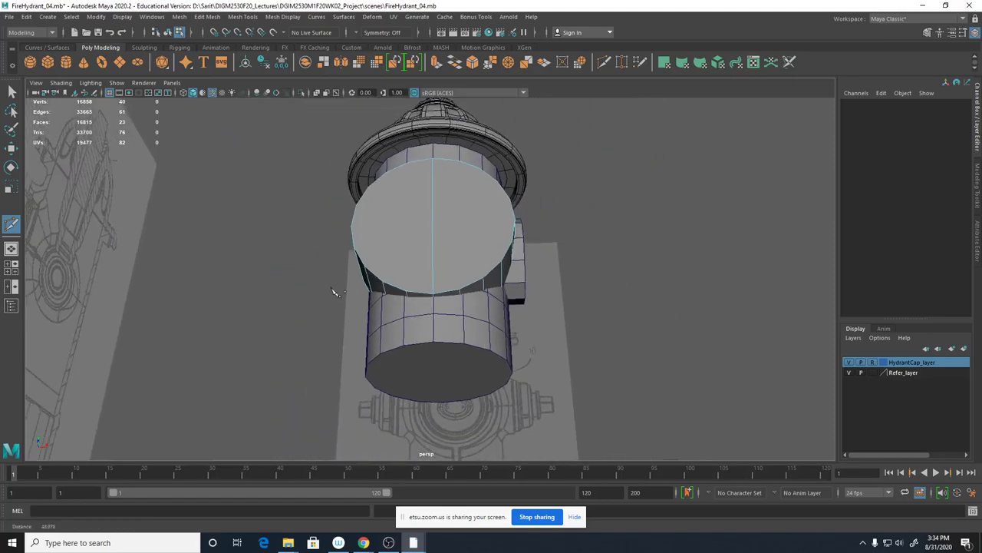
alt+drag(334, 292, 542, 363)
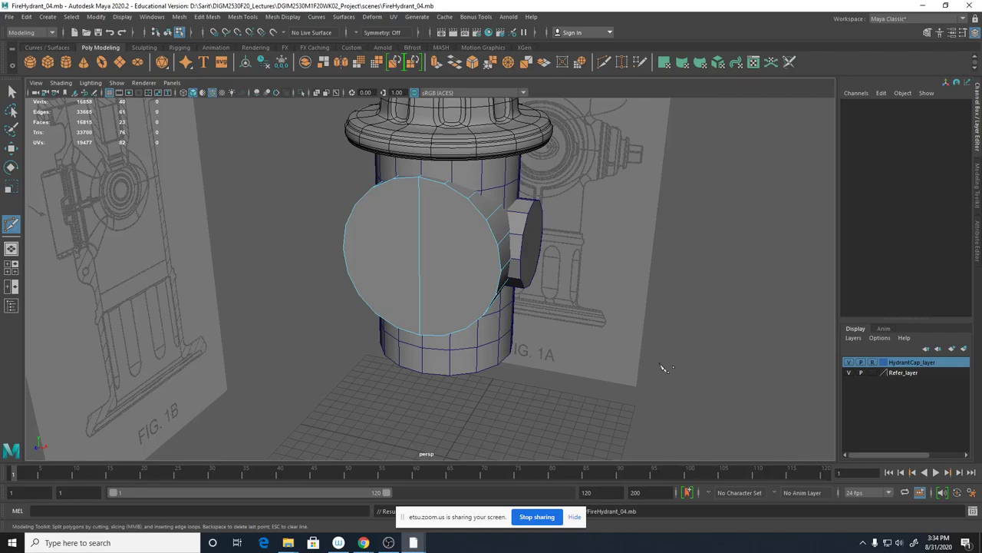
Select the faces on one side of the front cylinder's vertical cut, check them in wireframe, and delete that half.
alt+drag(670, 295, 559, 275)
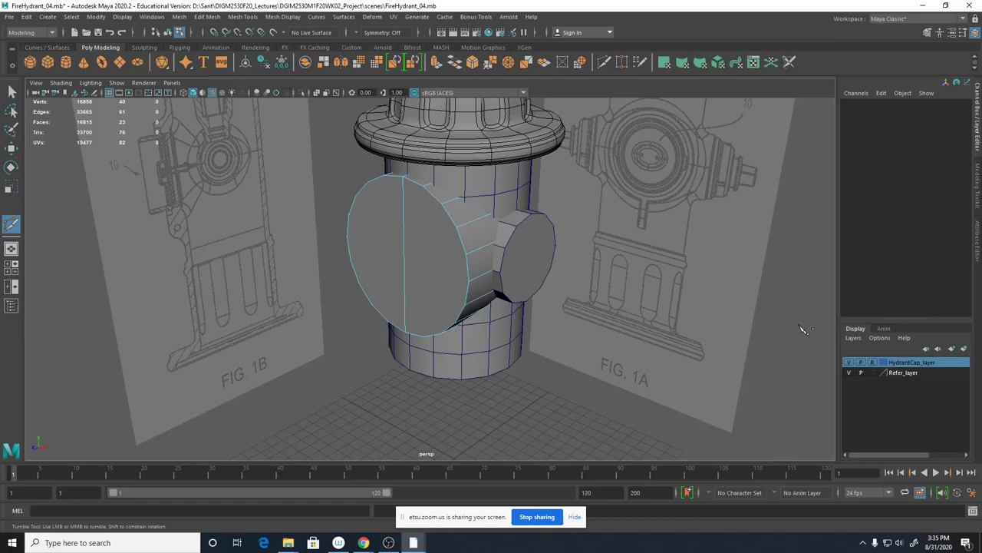
alt+drag(481, 395, 521, 329)
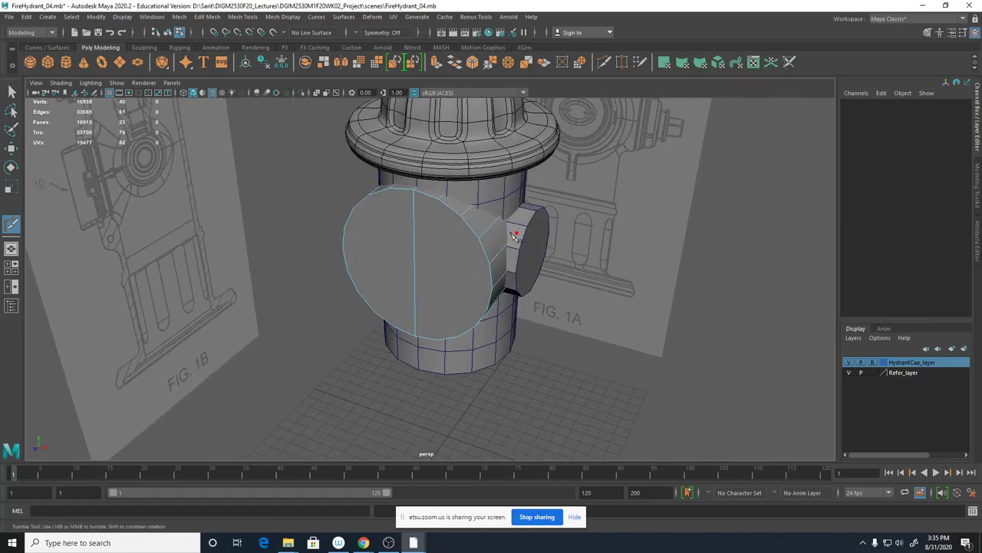
click(13, 93)
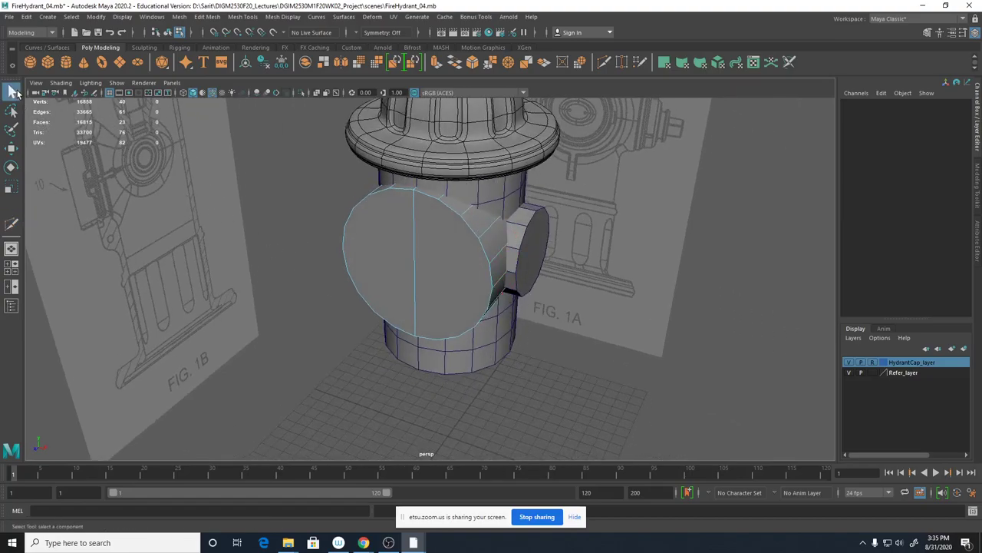
alt+drag(259, 287, 313, 251)
drag(324, 163, 399, 279)
alt+drag(435, 335, 421, 346)
right_drag(402, 241, 387, 272)
drag(324, 169, 391, 315)
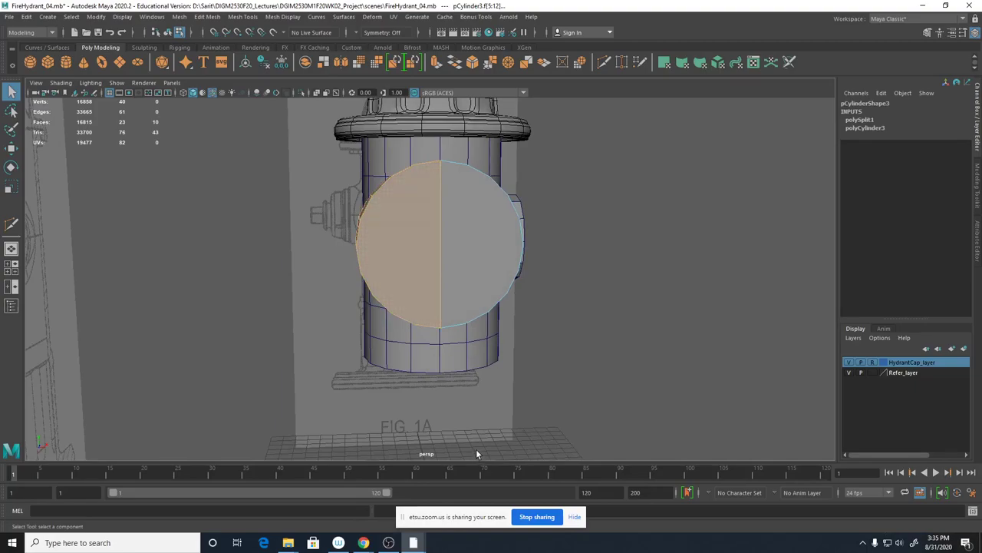
key(4)
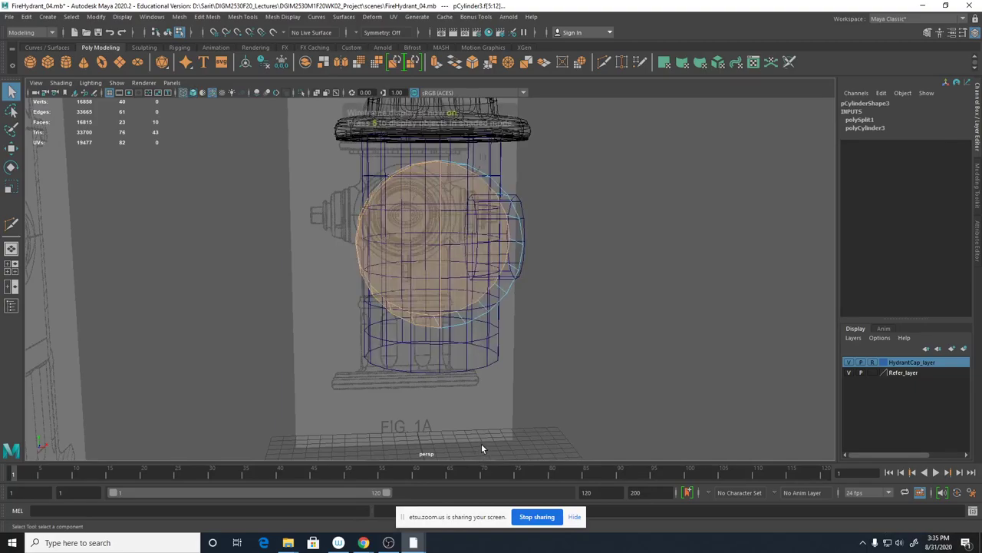
alt+drag(527, 344, 698, 357)
alt+drag(611, 354, 476, 330)
click(392, 347)
Delete the two leftover wall faces, upper and lower, beside the front cylinder's centre line.
click(428, 171)
shift+click(423, 320)
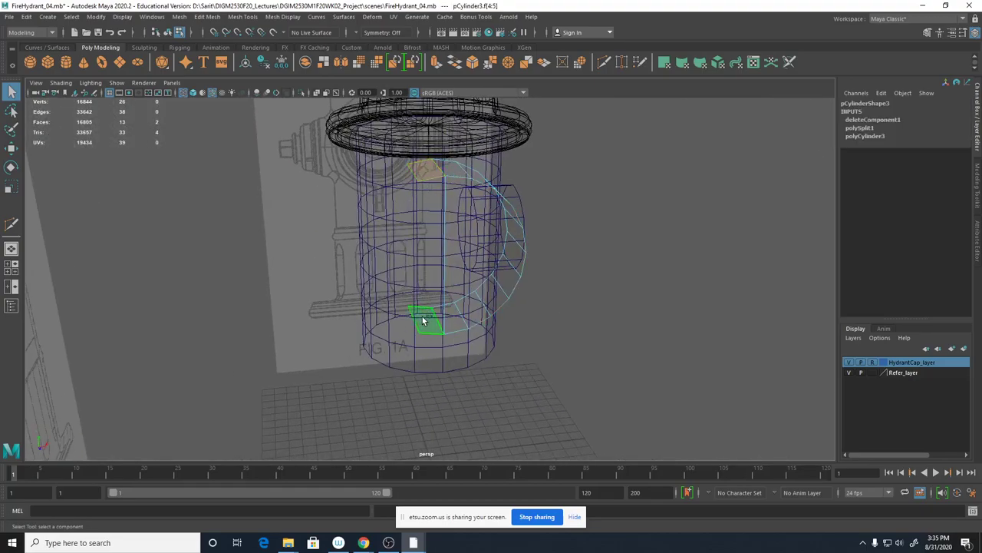
key(Delete)
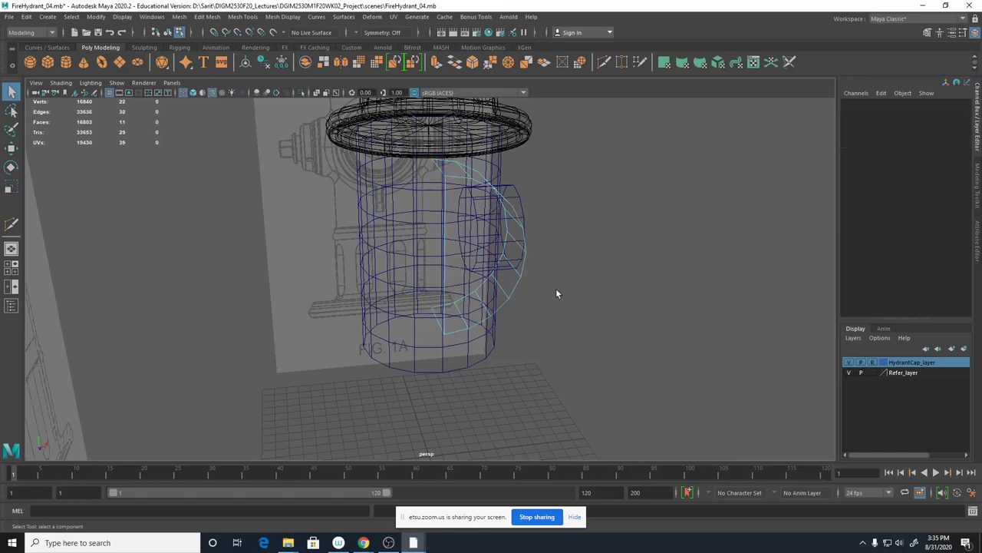
alt+drag(557, 293, 526, 281)
Select the side outlet cylinder as an object and return the view to shaded display.
click(550, 241)
right_drag(522, 252, 563, 234)
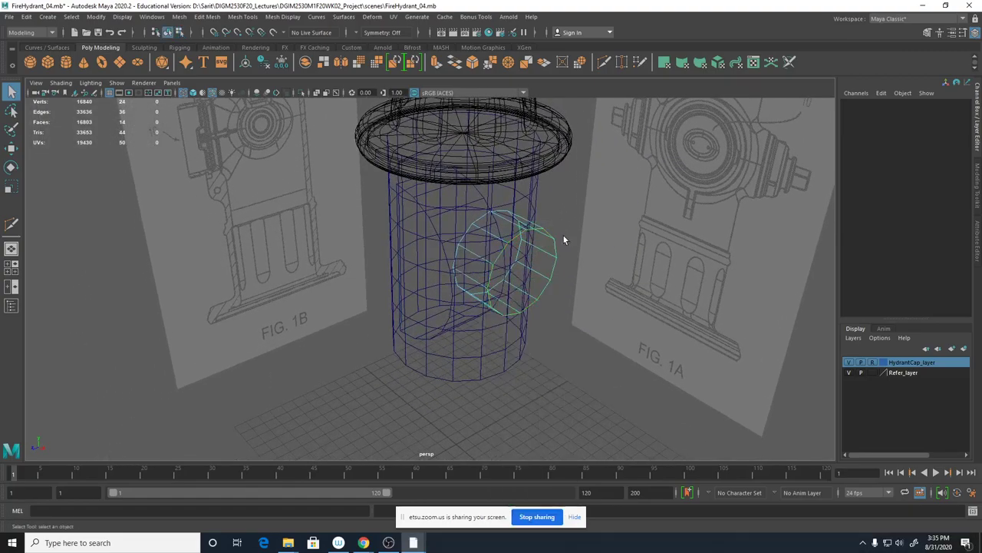
key(5)
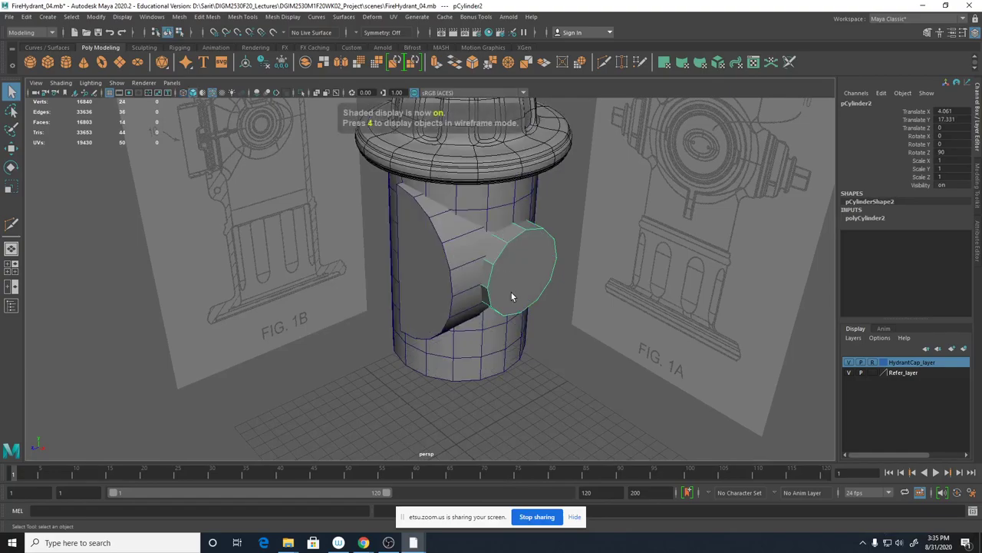
mouse_move(511, 292)
alt+mouse_down()
mouse_move(520, 282)
mouse_move(519, 291)
alt+mouse_up()
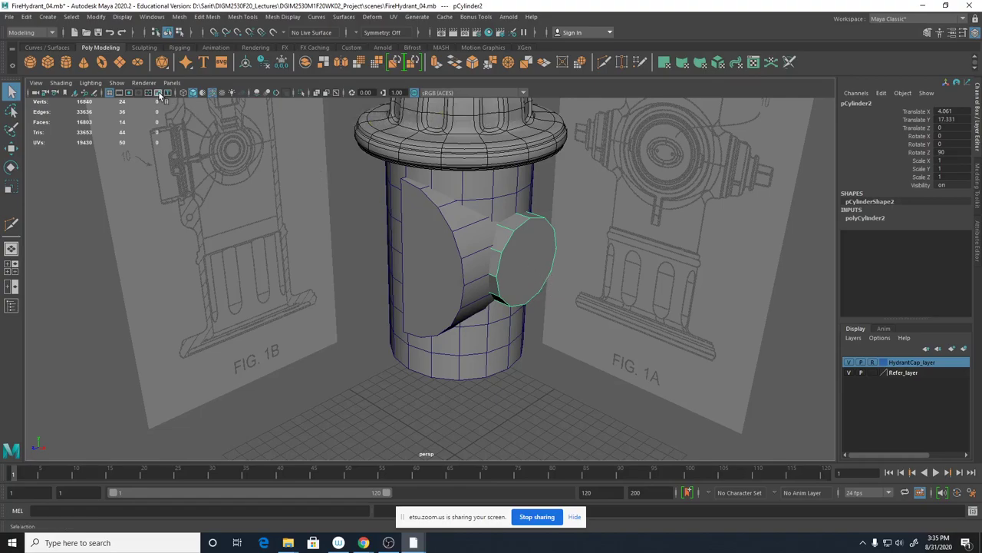
Try isolating the selected side cylinder in the view and bringing the other objects back, twice.
click(116, 83)
mouse_move(123, 105)
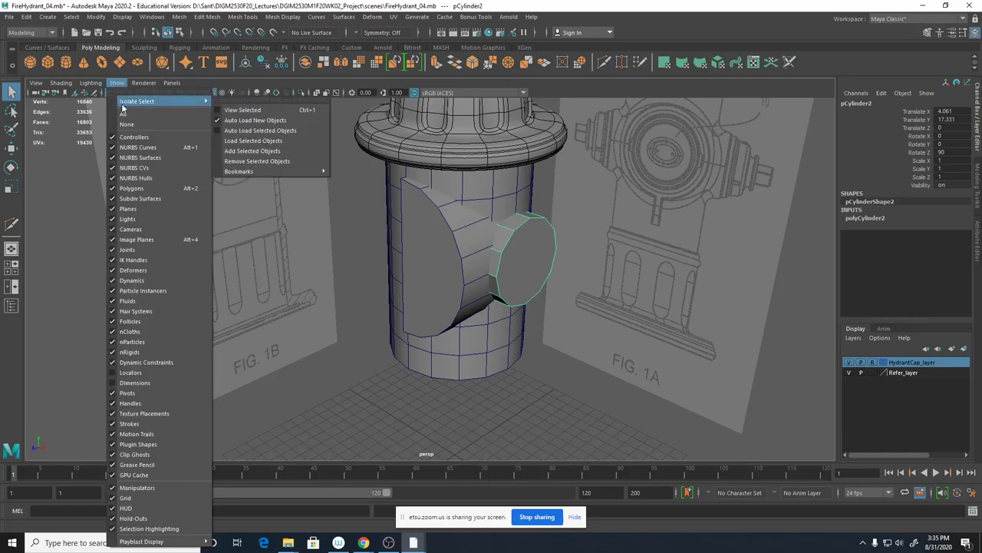
click(307, 111)
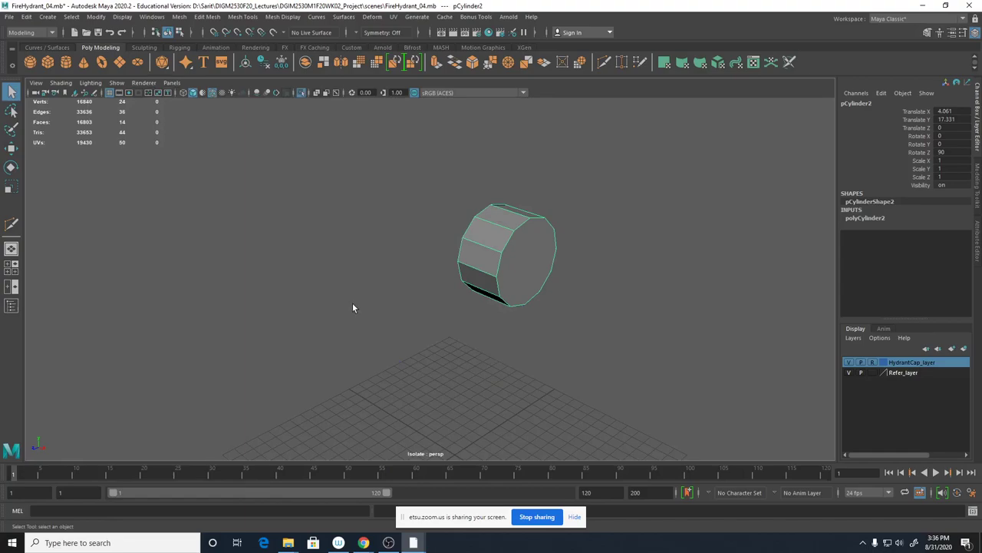
key(ctrl+1)
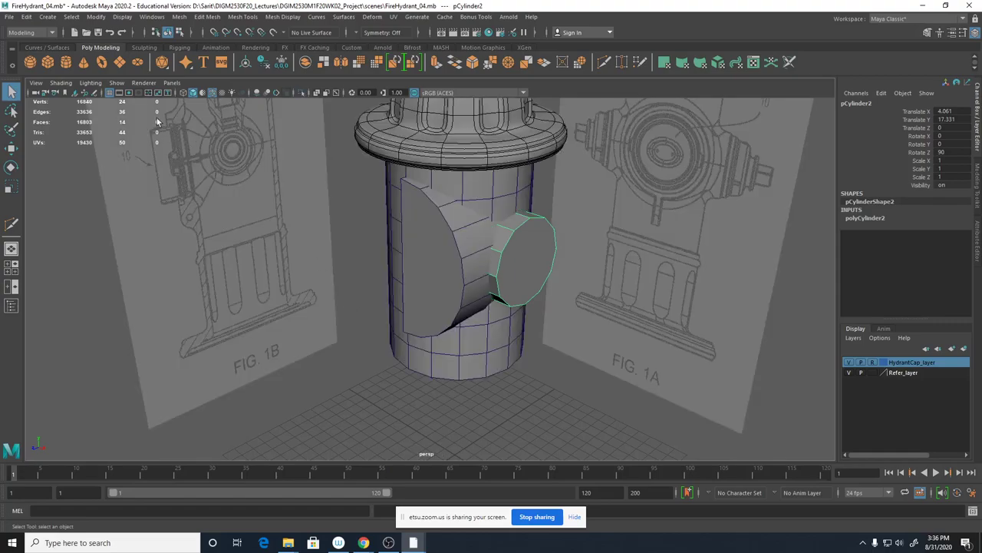
click(116, 82)
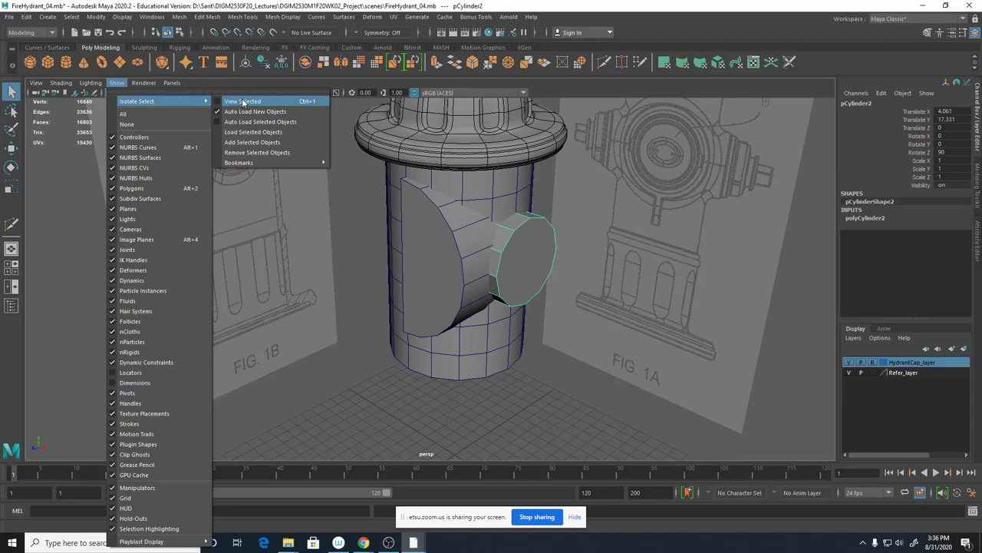
click(242, 101)
click(116, 82)
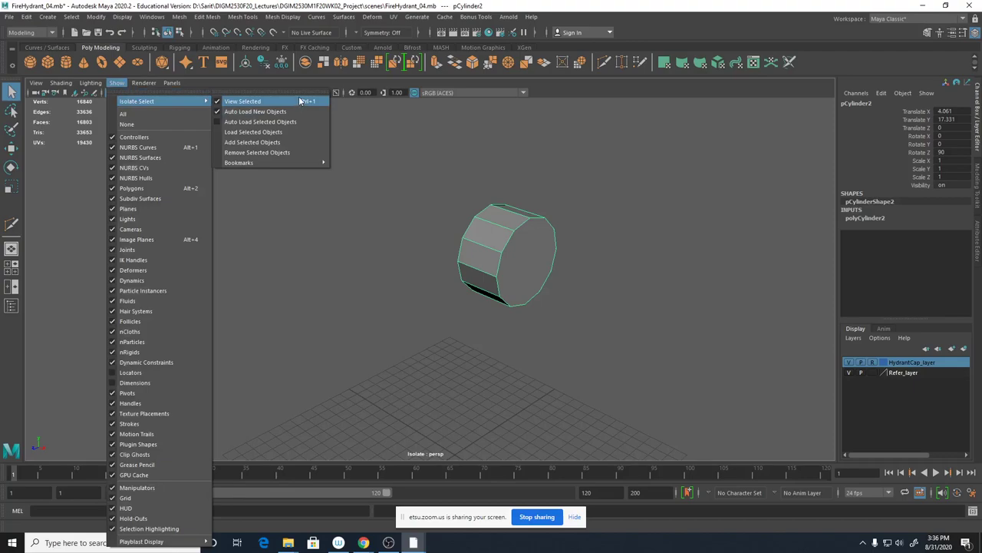
click(303, 102)
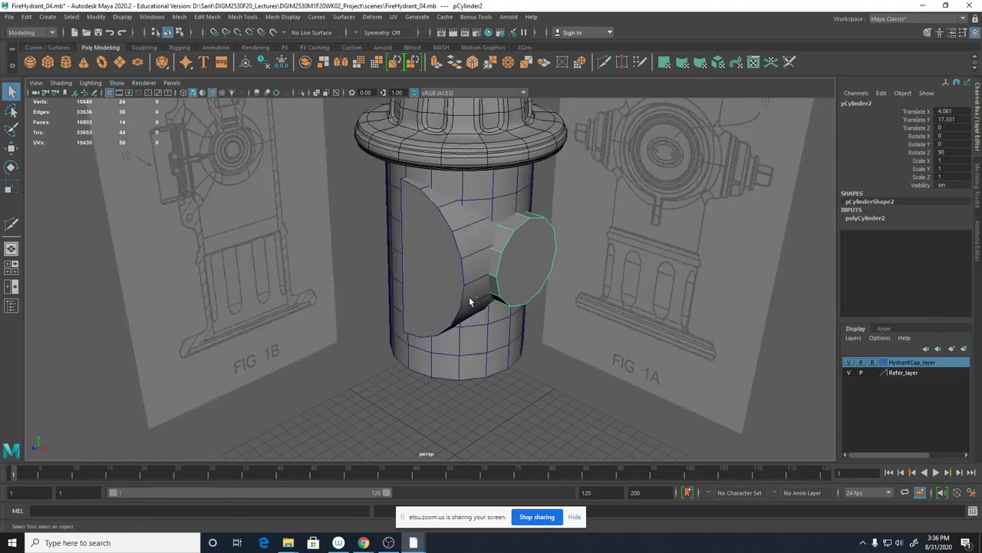
Isolate the side cylinder and delete its hidden end cap face on the hydrant body's side.
key(ctrl+1)
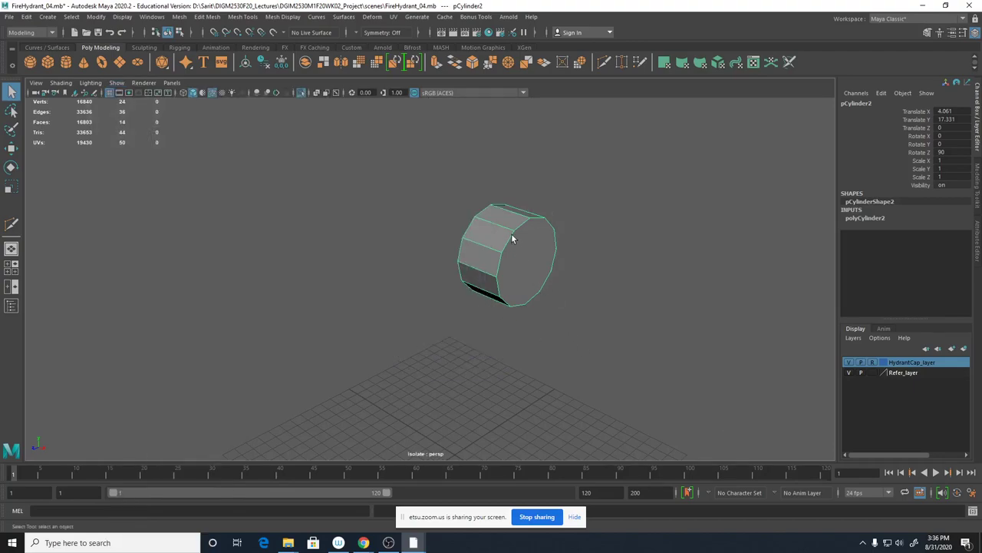
right_drag(511, 238, 522, 265)
click(522, 264)
alt+drag(522, 263, 474, 271)
alt+drag(540, 281, 505, 288)
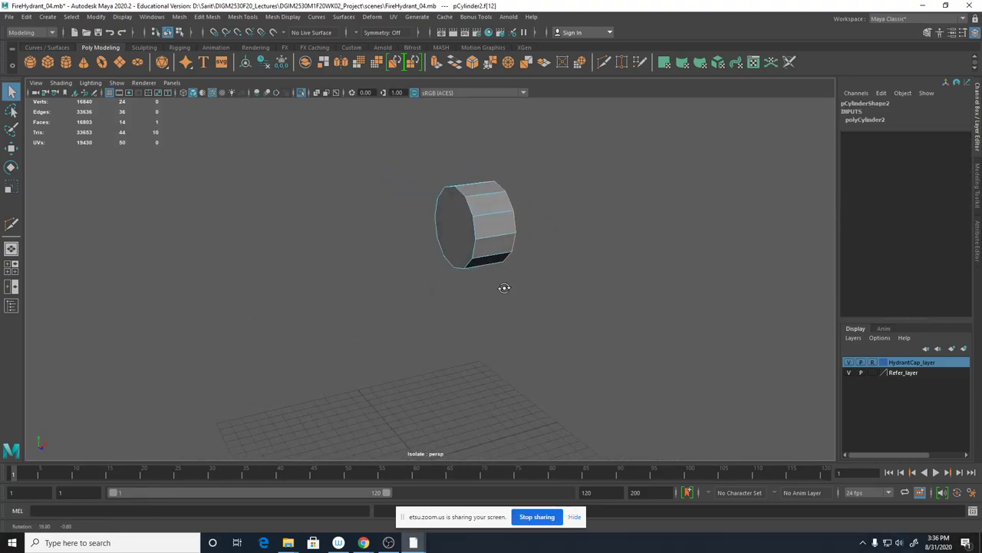
click(456, 238)
alt+drag(593, 263, 599, 329)
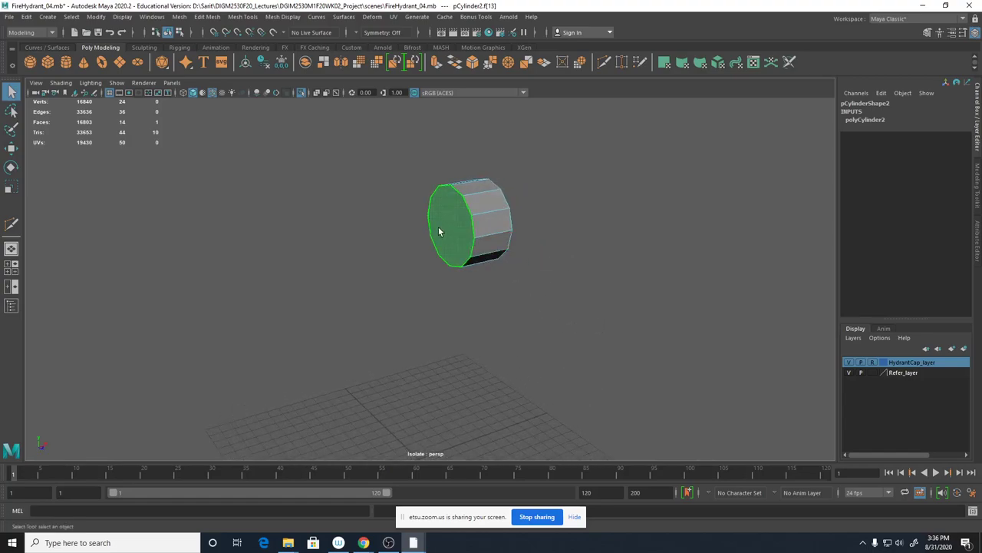
key(Delete)
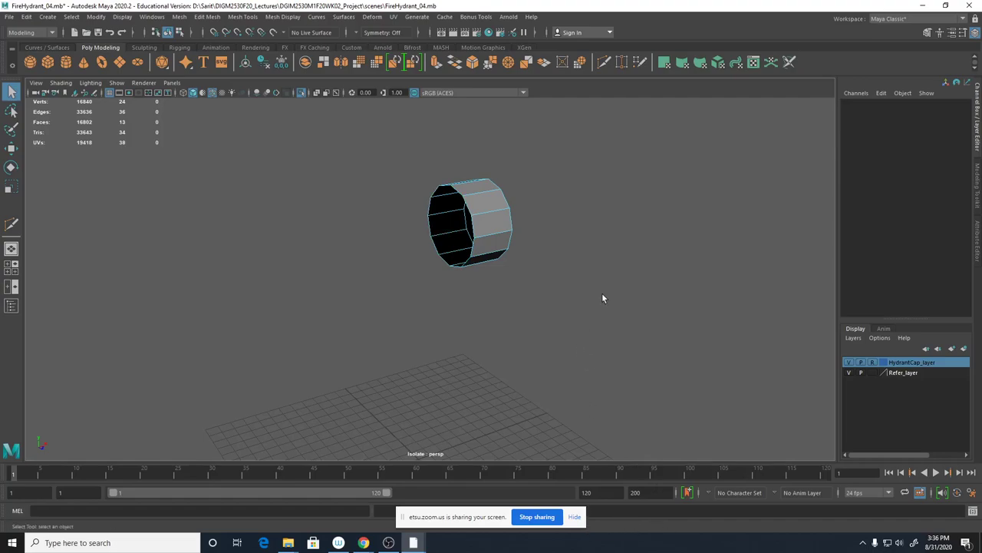
alt+drag(602, 294, 541, 291)
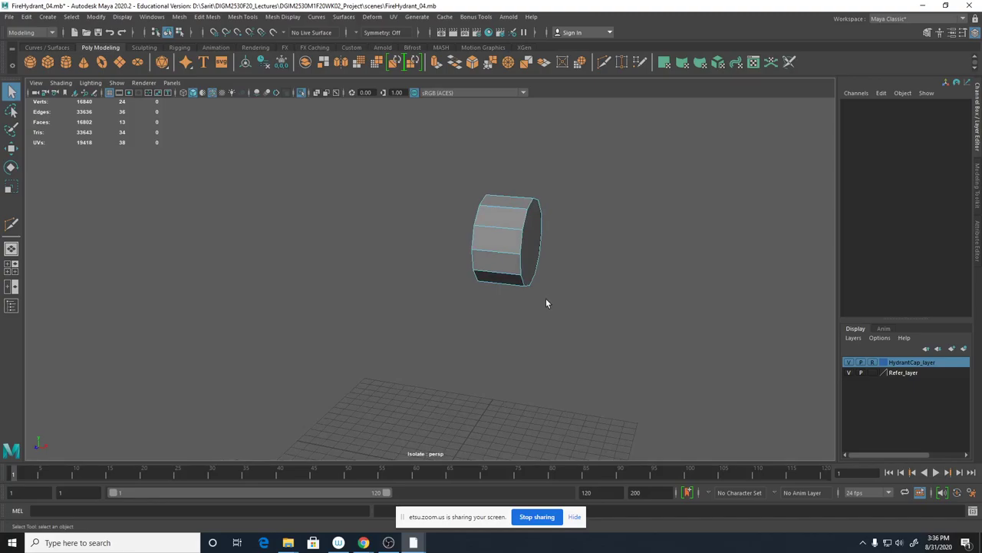
Turn off isolation to show the whole hydrant and inspect where the side outlet meets the front half-cylinder.
key(ctrl+1)
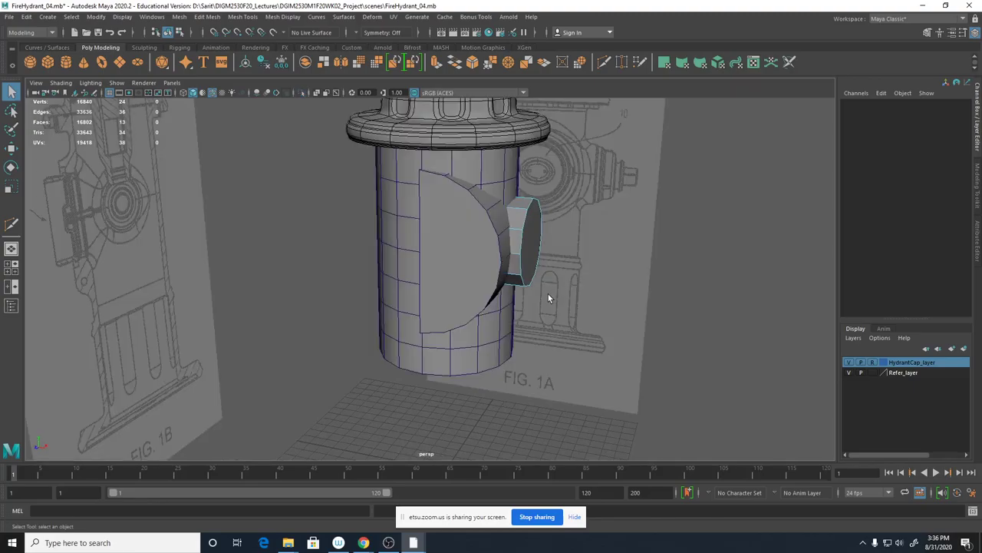
alt+drag(690, 254, 652, 428)
scroll(684, 402, up, 5)
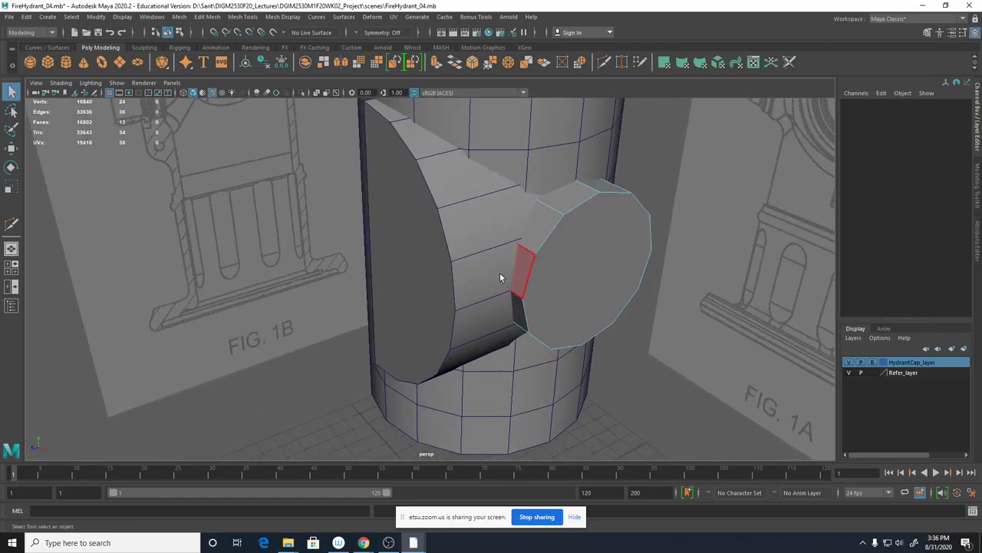
Switch from face to object selection, select both outlet cylinders and inspect where they meet each other and the hydrant body.
click(504, 271)
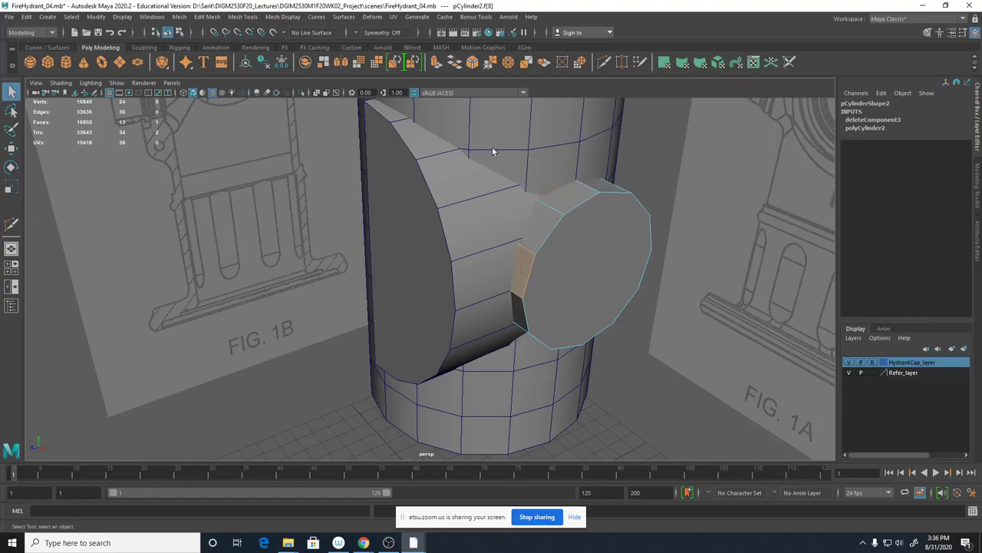
alt+drag(621, 275, 601, 281)
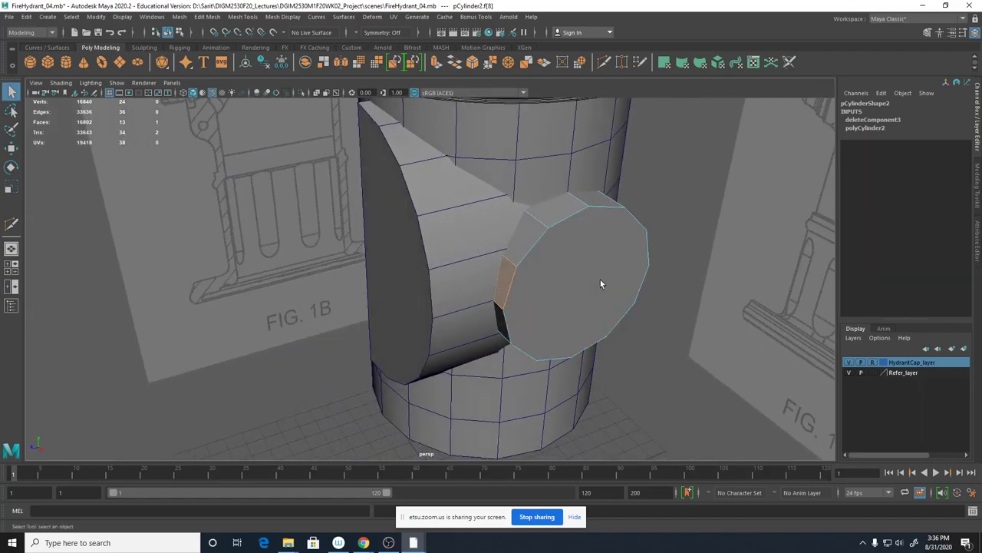
right_drag(471, 237, 516, 222)
shift+click(542, 294)
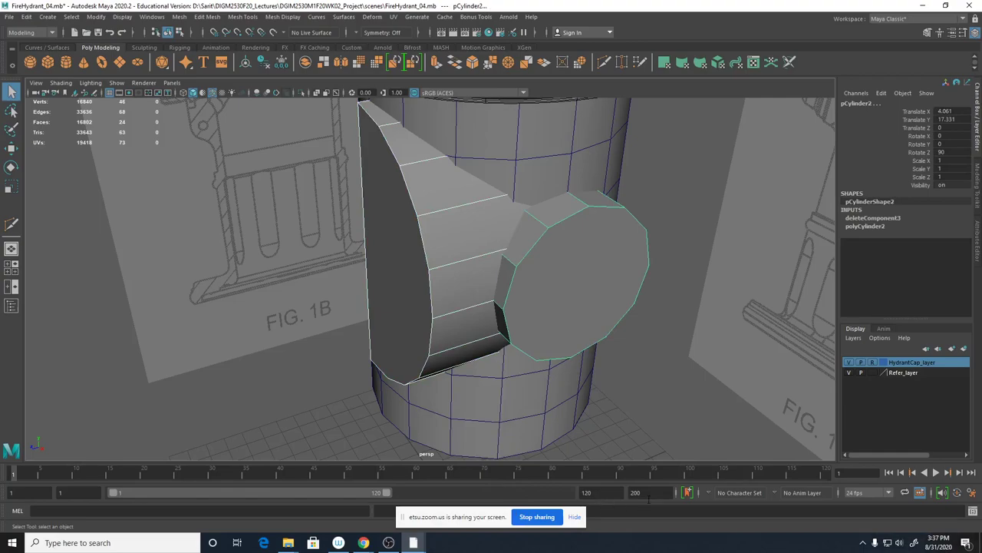
alt+drag(537, 286, 587, 350)
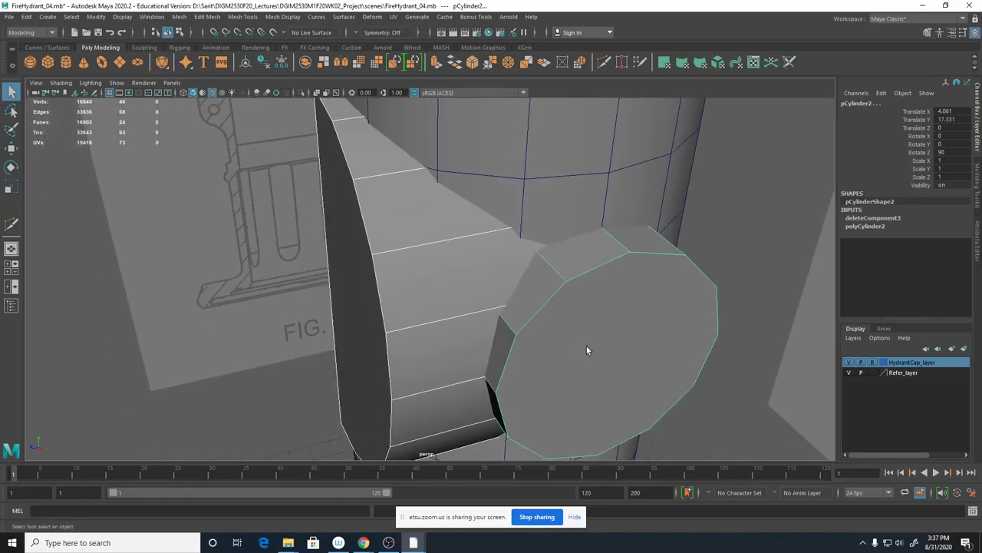
alt+drag(494, 315, 486, 356)
alt+right_drag(622, 310, 295, 287)
alt+drag(485, 313, 471, 298)
Try putting the hydrant body cylinder on a new display layer set to template, and undo it after inspecting the outlets.
click(476, 228)
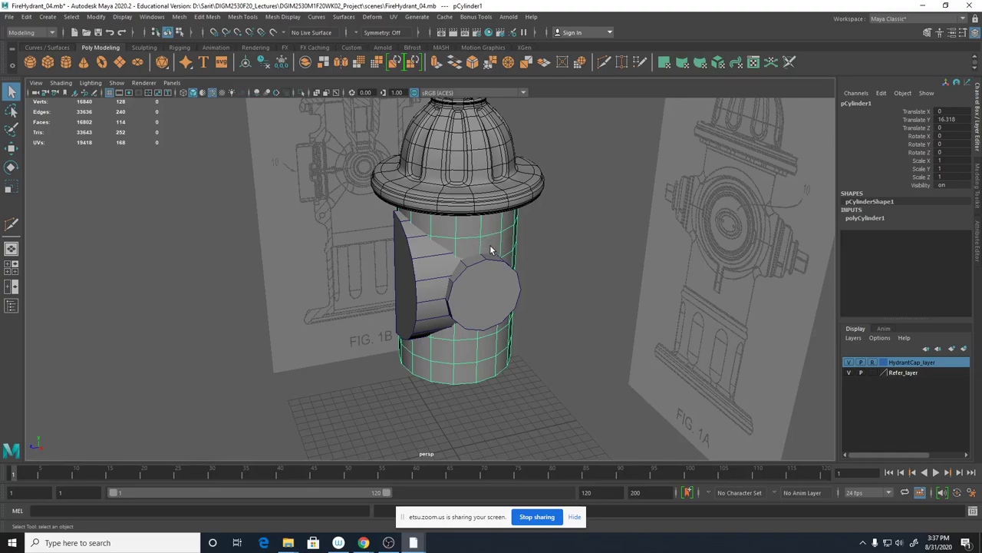
click(853, 337)
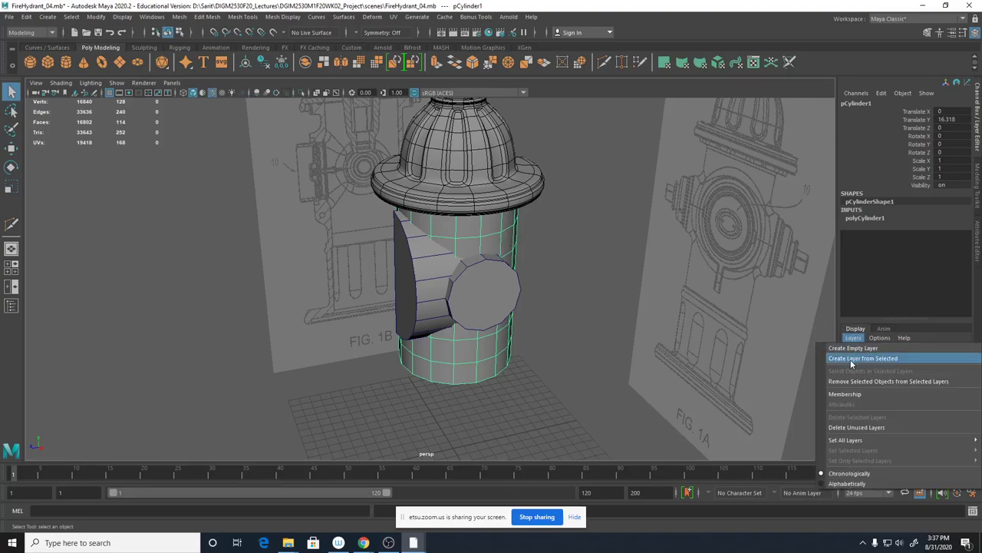
click(851, 358)
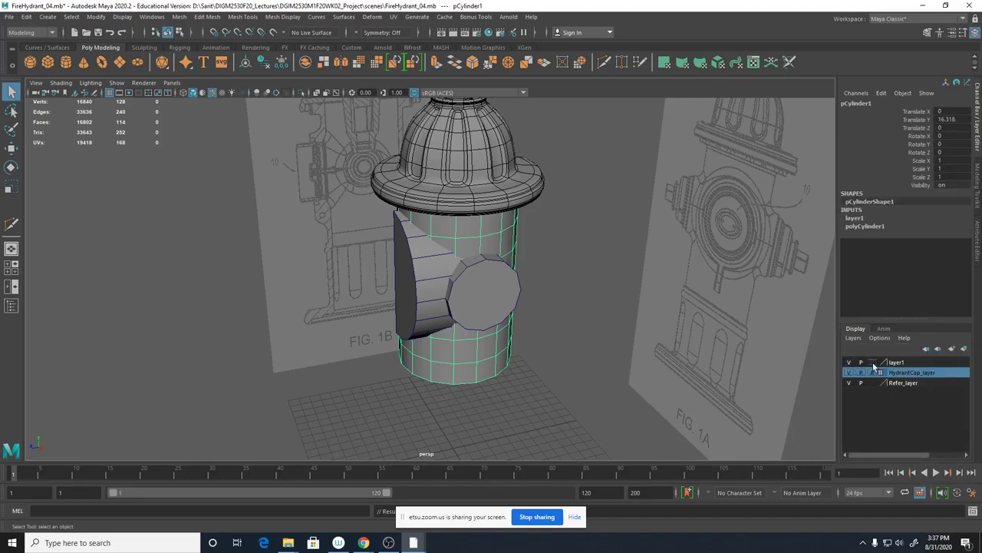
click(872, 362)
click(619, 285)
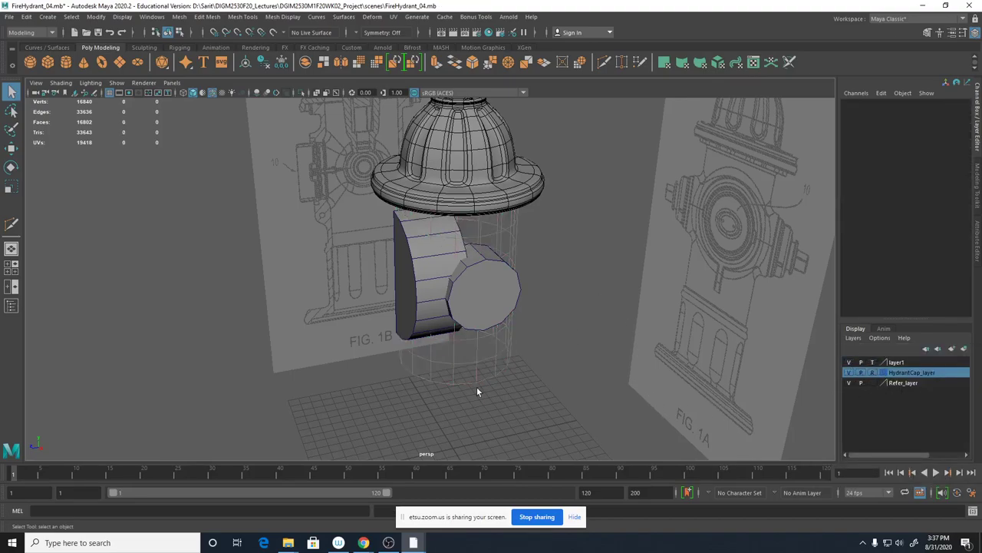
alt+drag(476, 387, 482, 385)
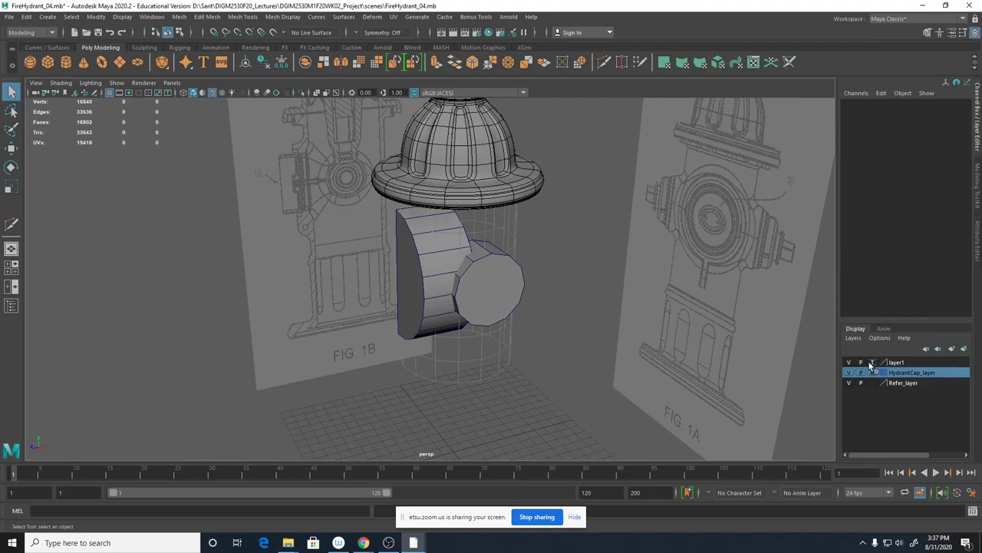
mouse_move(542, 347)
alt+mouse_down()
mouse_move(574, 322)
mouse_move(554, 345)
alt+mouse_up()
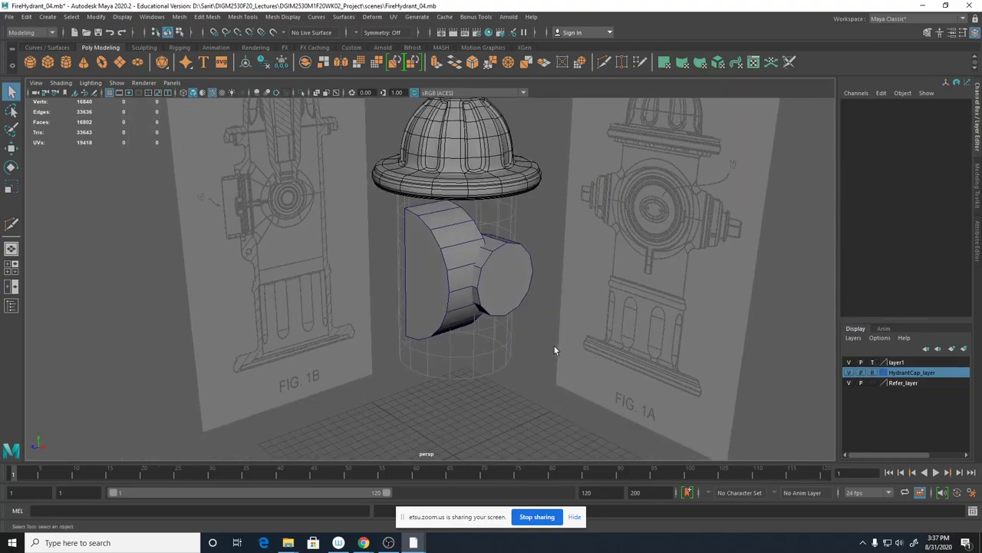
alt+right_drag(553, 345, 681, 359)
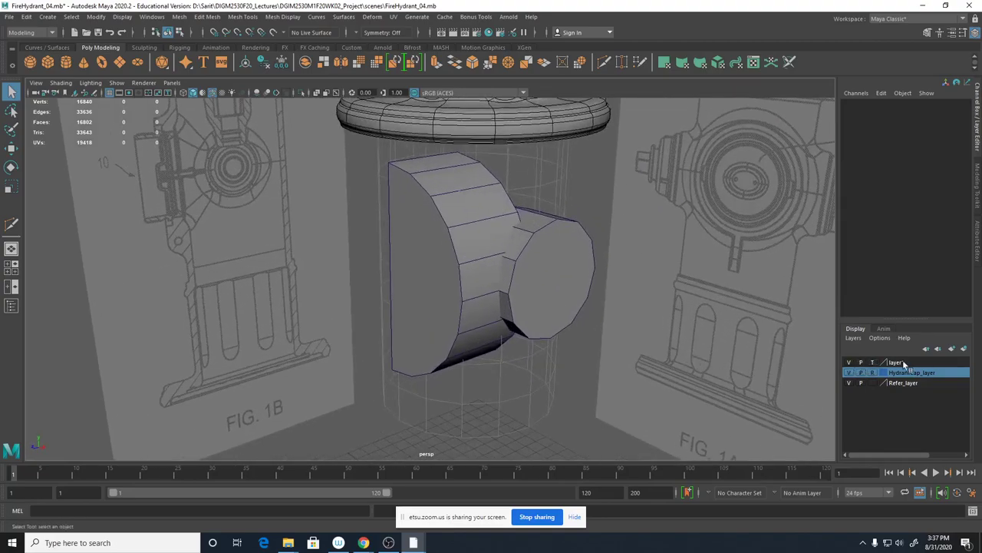
click(568, 208)
key(ctrl+z)
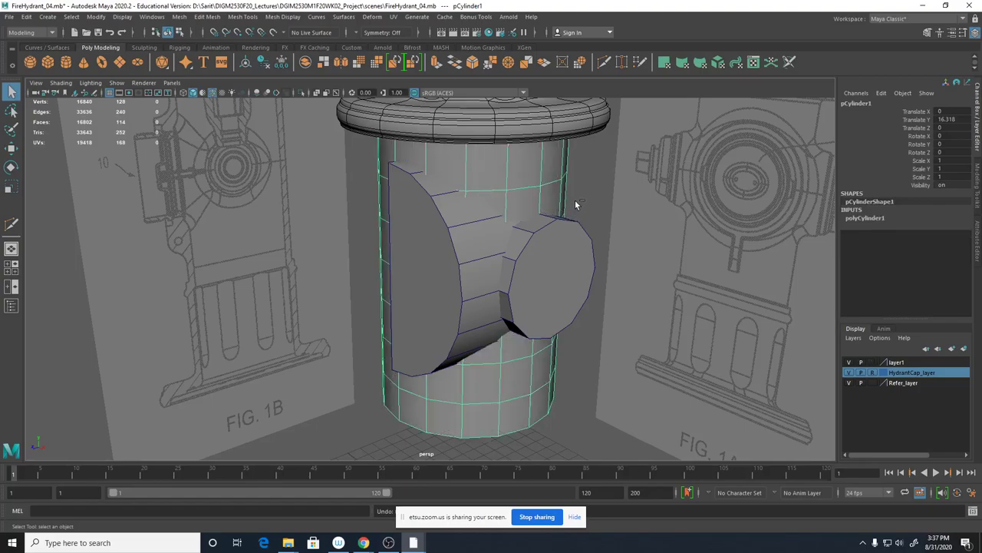
Create a display layer from the selected hydrant body cylinder and set the layer to template display.
click(574, 165)
click(561, 184)
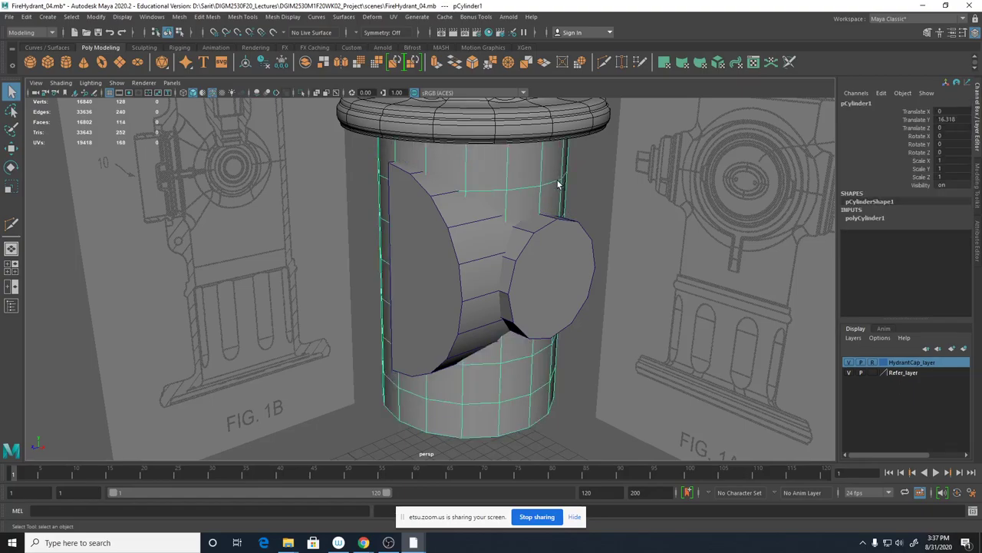
click(853, 338)
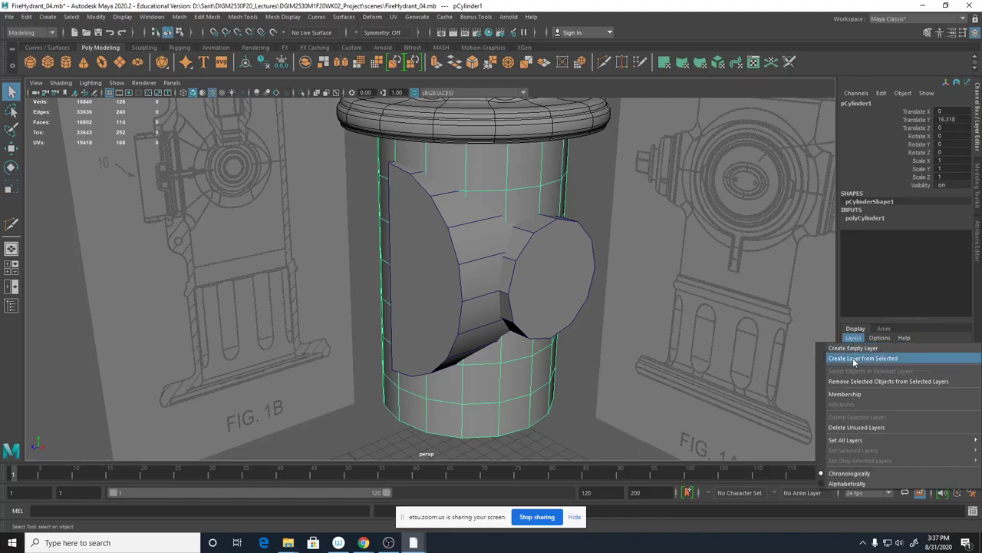
click(858, 358)
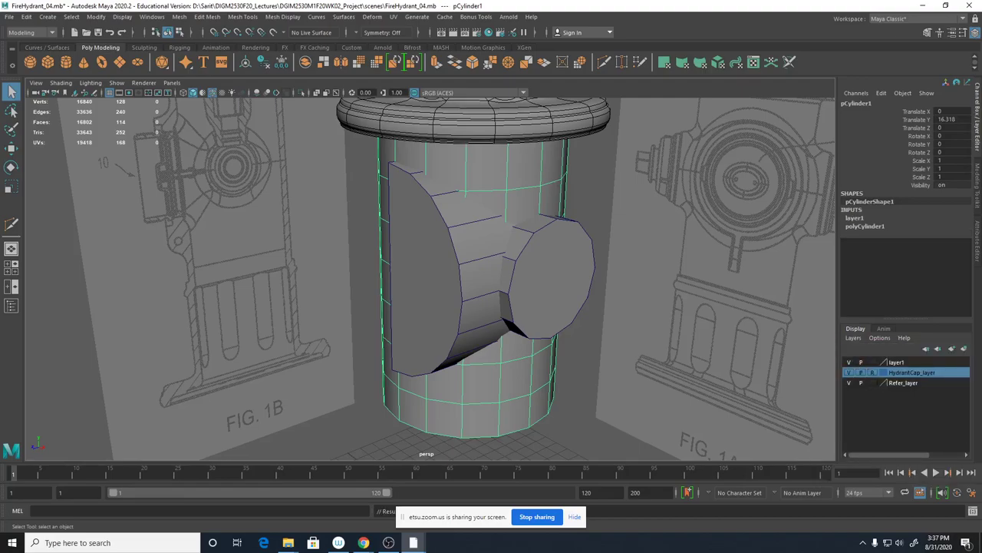
click(873, 362)
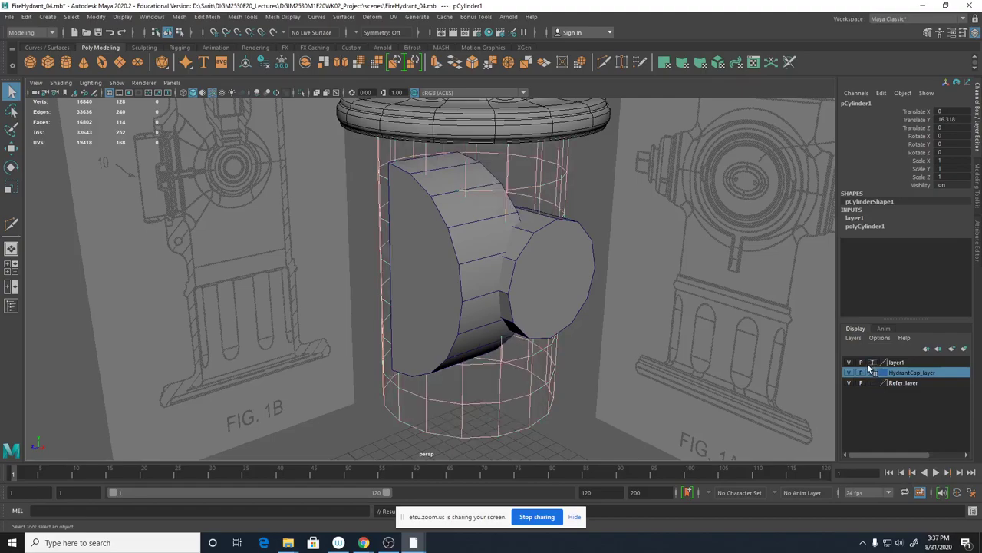
Rename the hydrant body's display layer as Template_layer, save the change and clear the selection.
double_click(896, 362)
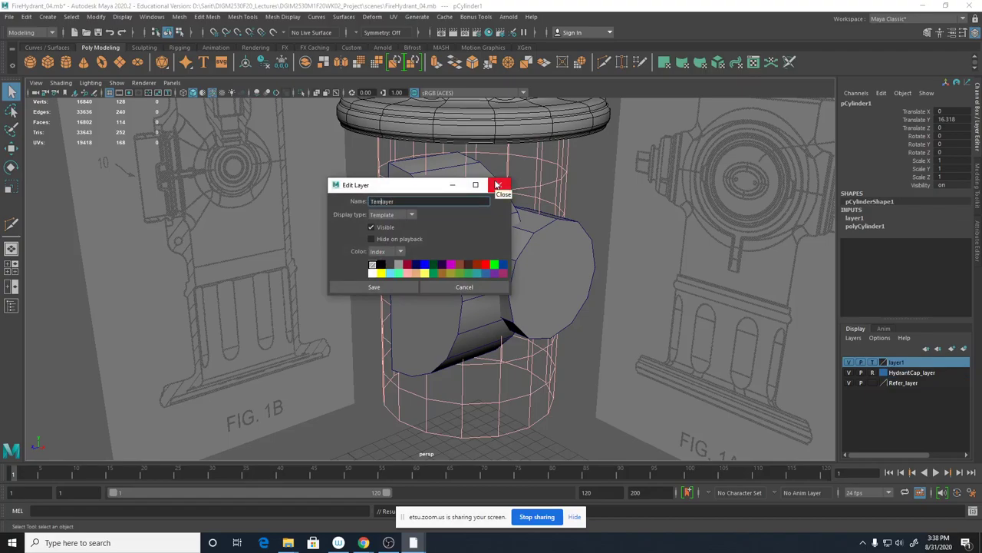
text(ate_)
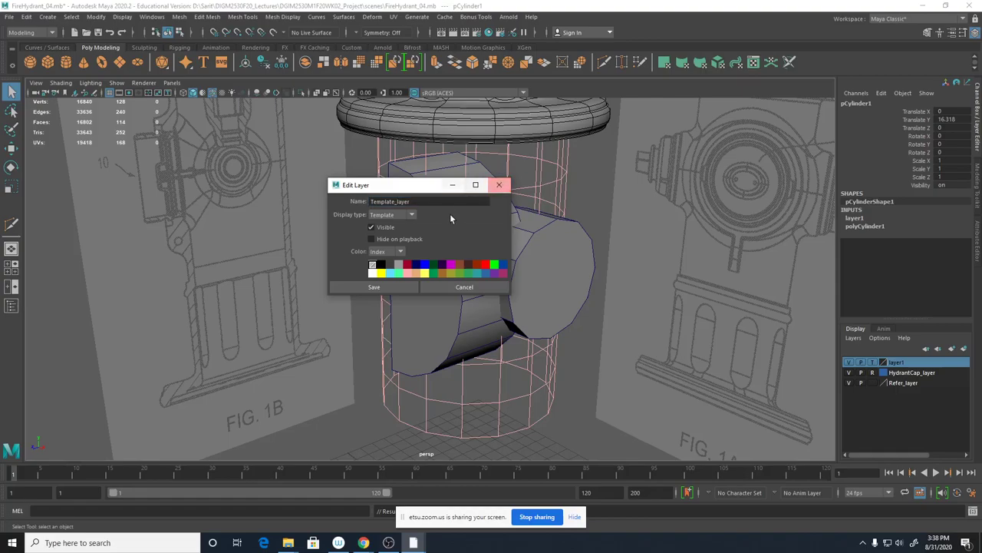
click(376, 286)
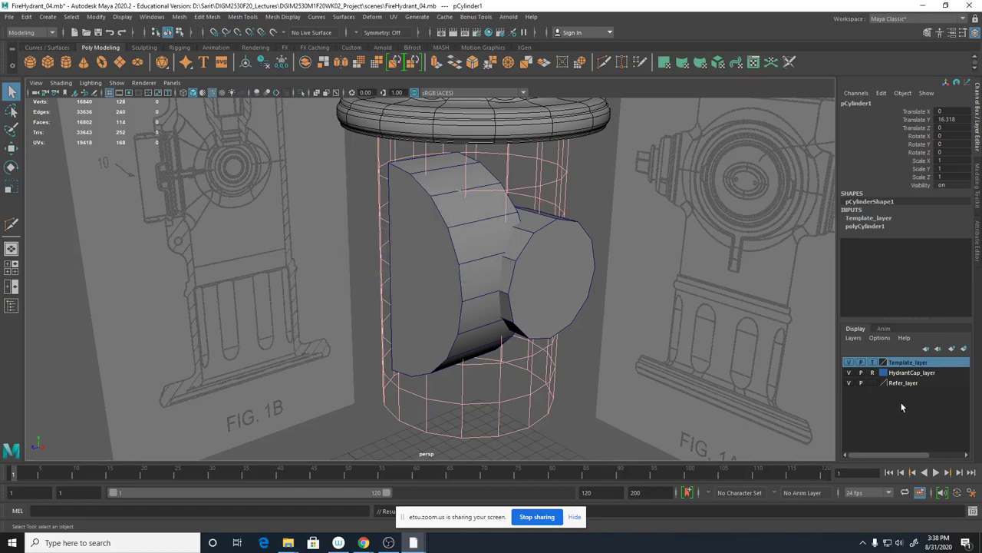
click(582, 184)
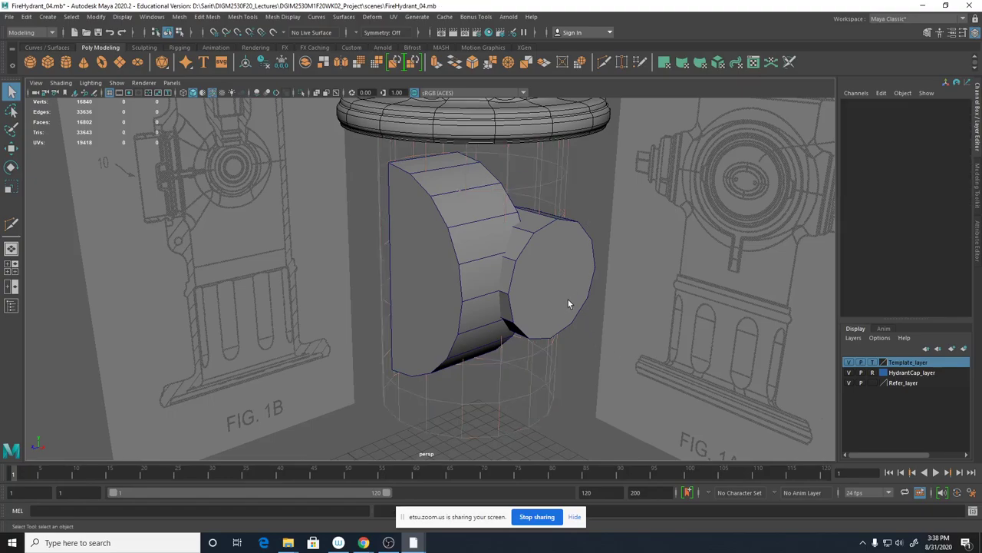
Select the topmost rear edge of the front half-cylinder and move it forward along Z toward the outlet's front face.
mouse_move(568, 299)
alt+mouse_down()
mouse_move(582, 305)
mouse_move(567, 310)
alt+mouse_up()
alt+right_drag(566, 310, 646, 315)
alt+drag(647, 319, 459, 287)
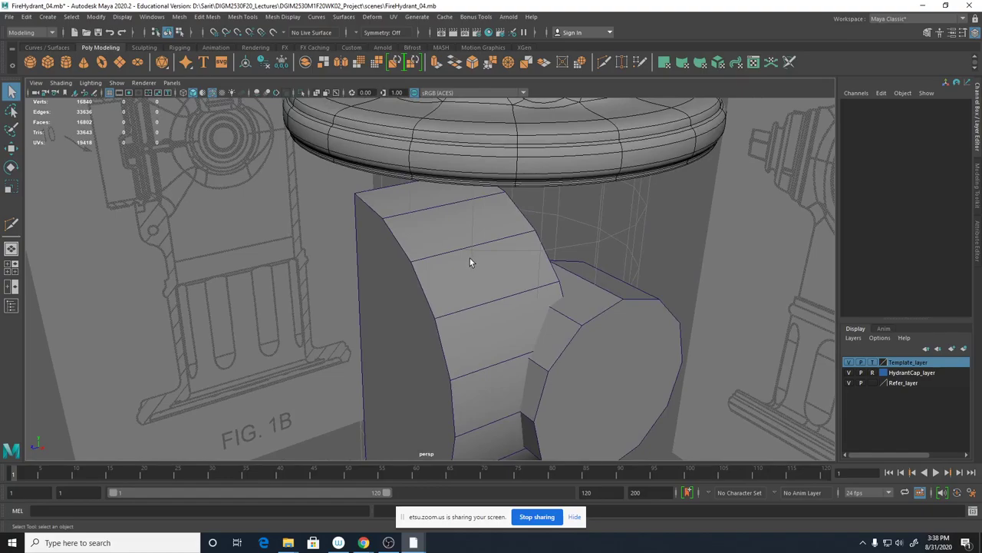
alt+drag(470, 261, 477, 240)
click(472, 232)
right_drag(492, 188, 493, 163)
alt+drag(481, 188, 488, 165)
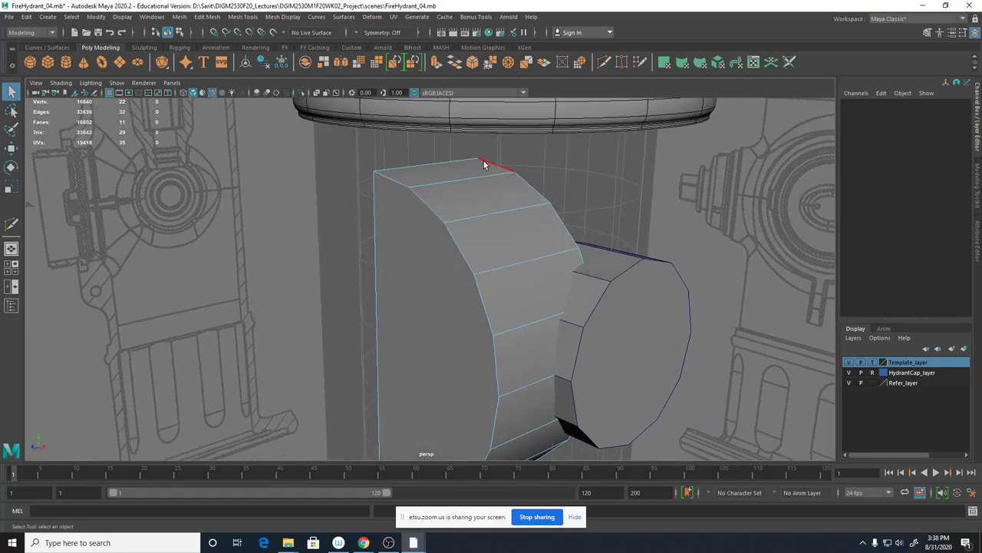
right_drag(483, 160, 472, 162)
click(478, 159)
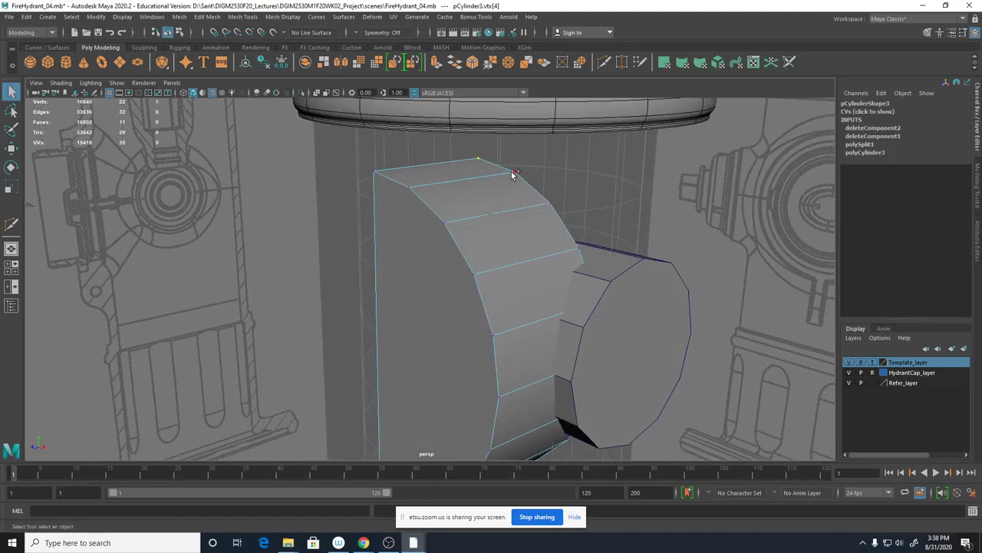
right_drag(495, 165, 499, 136)
click(496, 169)
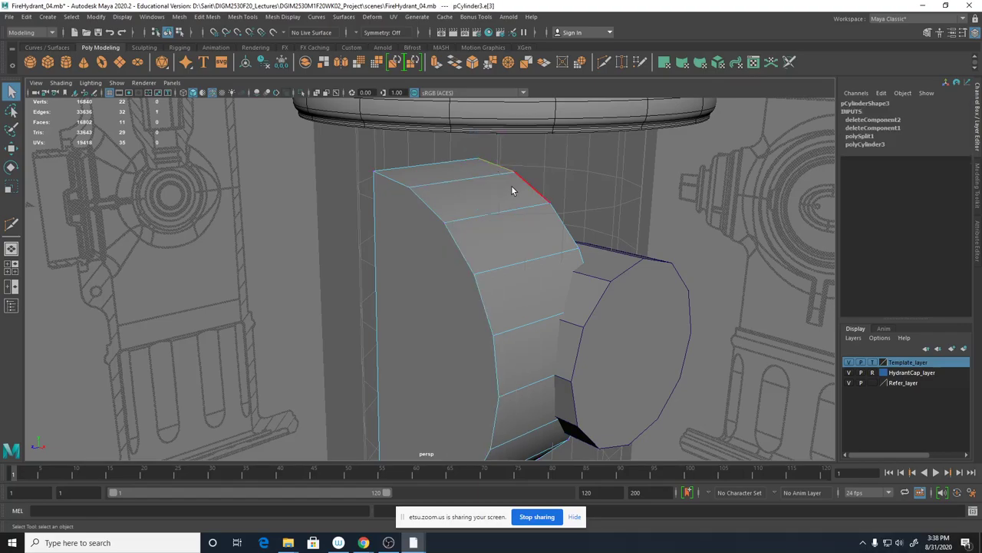
alt+drag(526, 184, 526, 186)
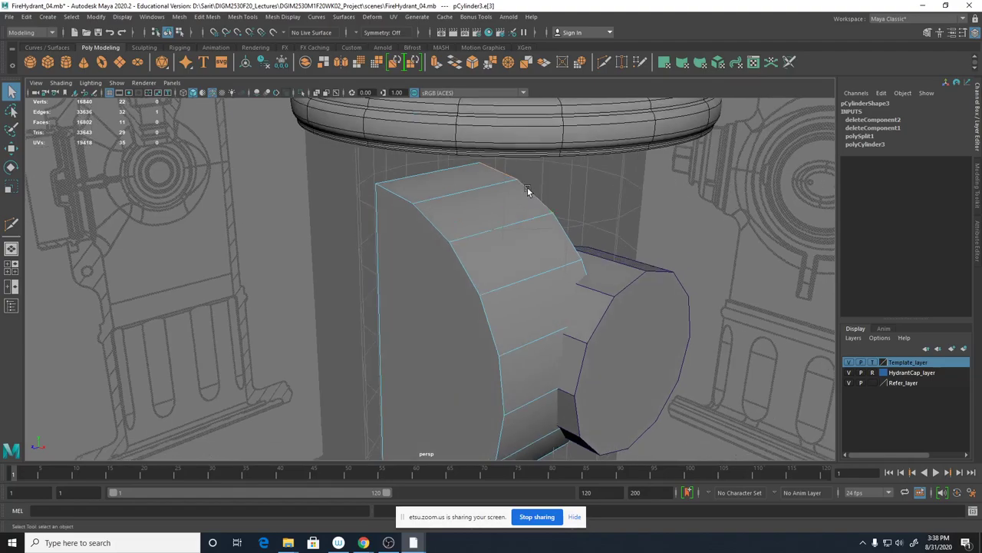
key(w)
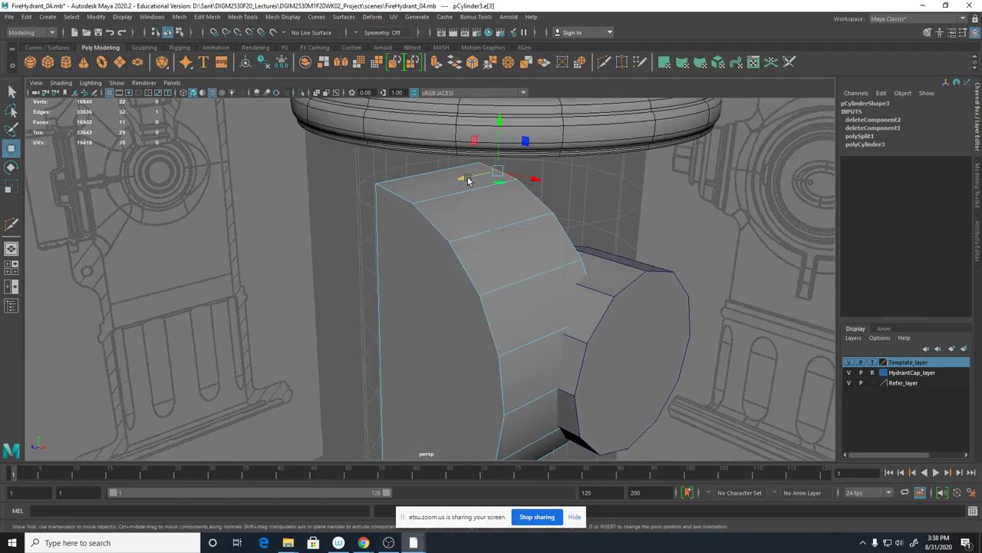
drag(466, 178, 386, 206)
Set Template_layer to reference display and move the half-cylinder's topmost rear edge slightly further forward along Z.
click(386, 207)
alt+right_drag(386, 207, 557, 240)
alt+middle_drag(477, 218, 463, 314)
alt+right_drag(463, 314, 525, 308)
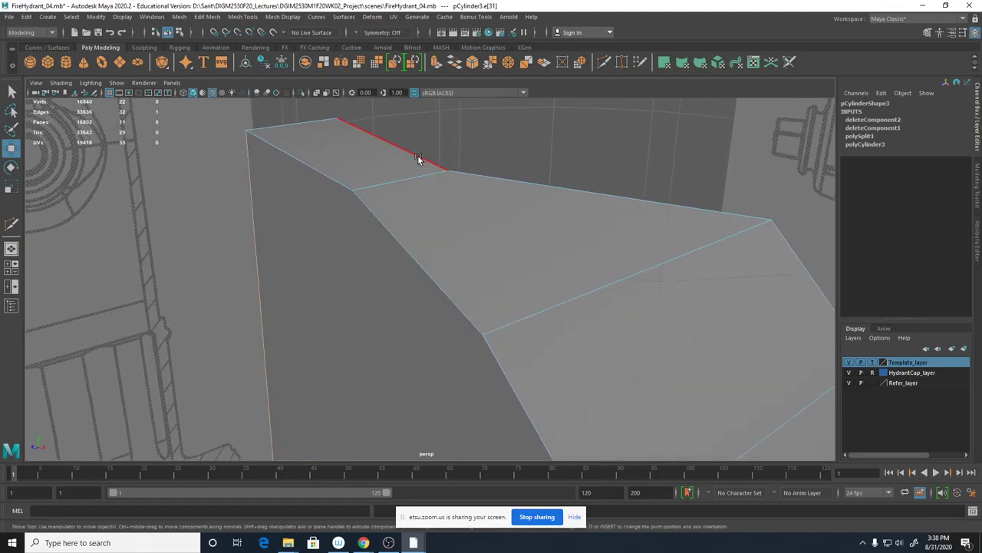
click(420, 165)
drag(360, 152, 348, 151)
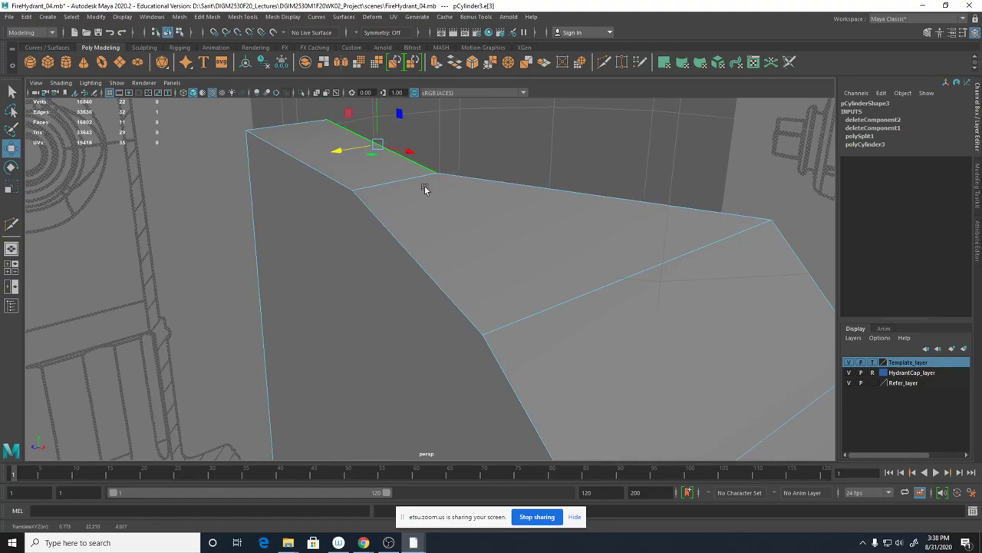
click(873, 362)
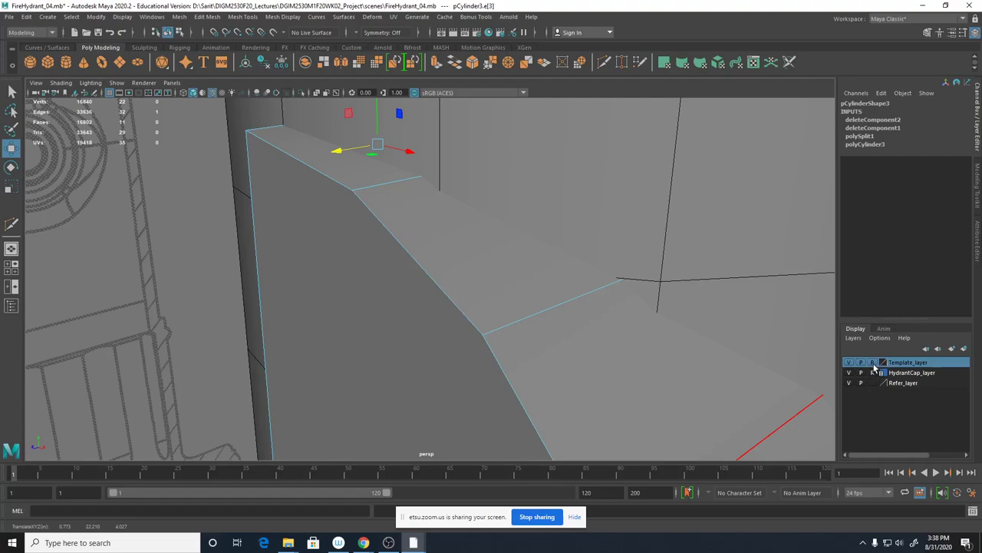
drag(341, 152, 329, 159)
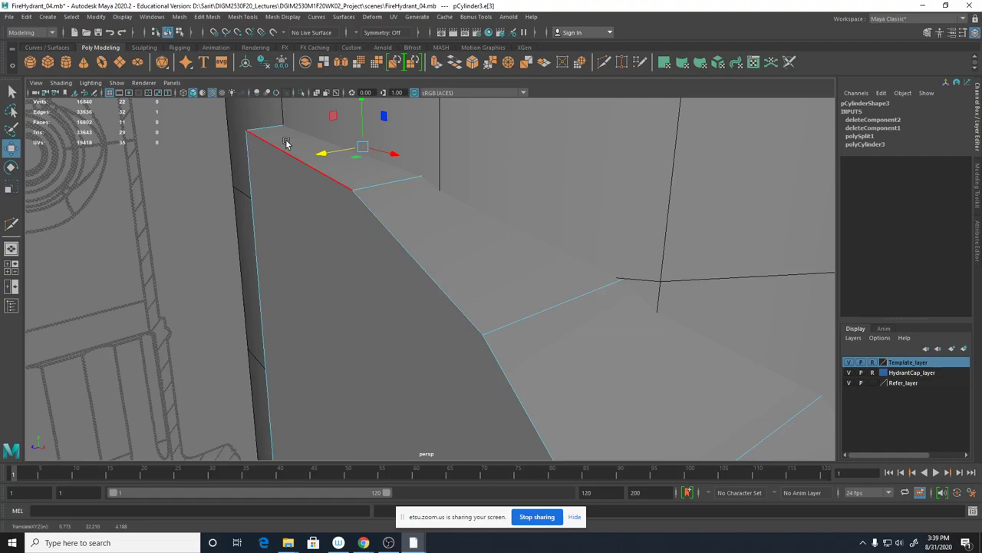
Select the half-cylinder's topmost rear corner vertex using wireframe display, and move it along Z to fit the shaded hydrant body's surface.
key(1)
key(4)
right_click(304, 127)
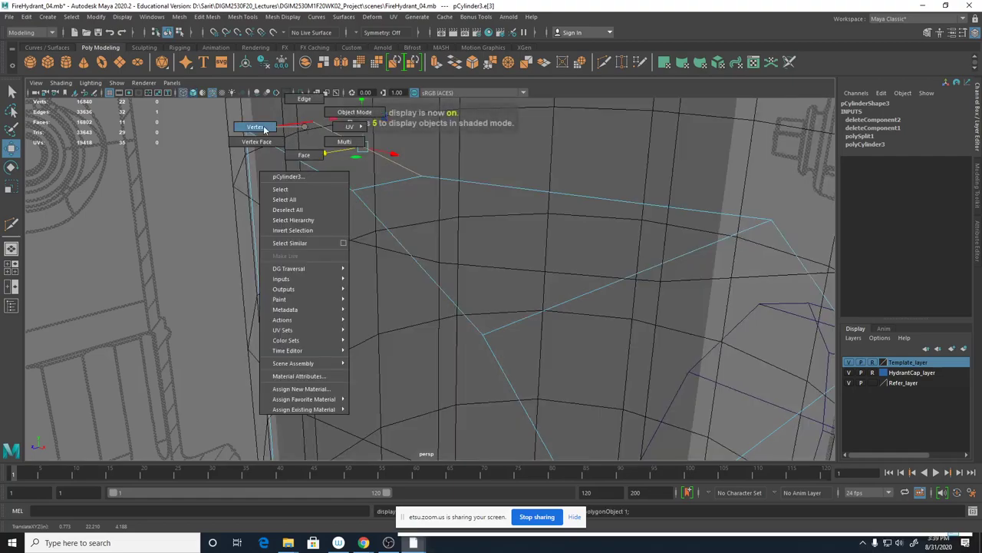
click(311, 123)
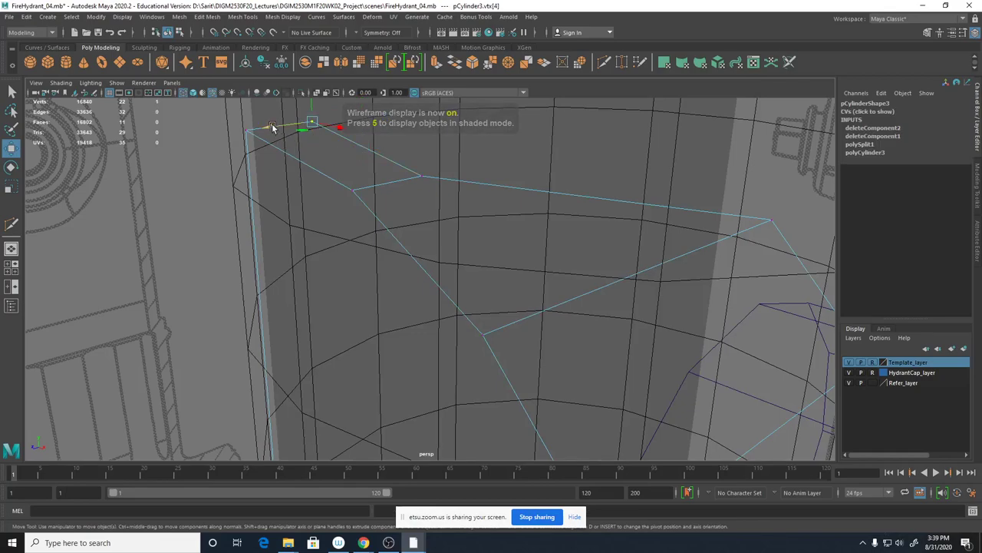
key(5)
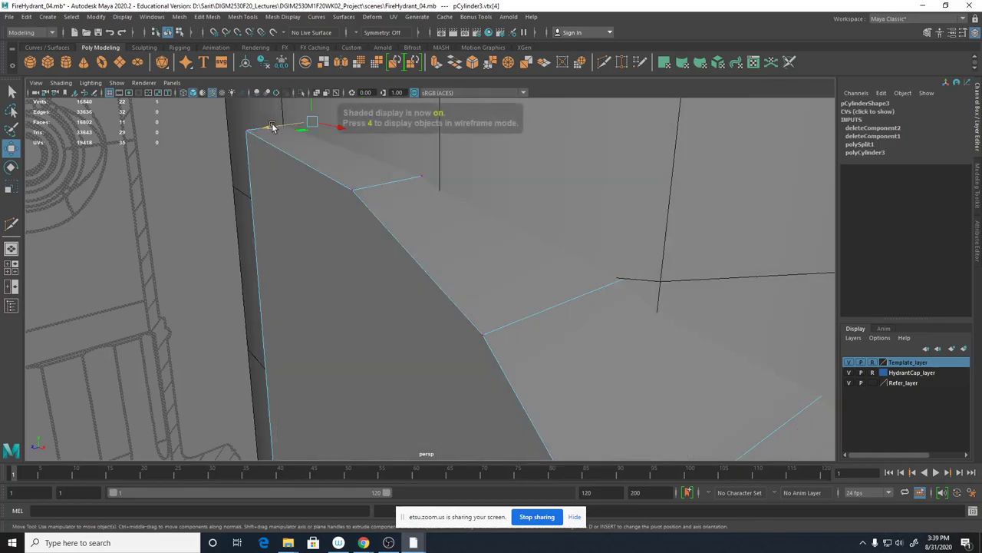
mouse_move(264, 130)
mouse_down()
mouse_move(250, 133)
mouse_move(263, 176)
mouse_move(302, 187)
mouse_up()
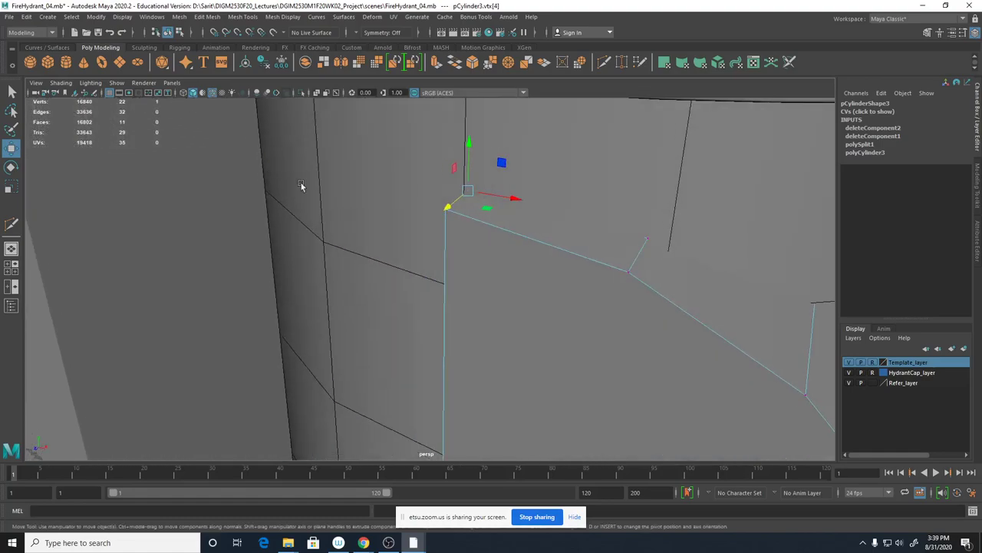
drag(449, 208, 447, 213)
scroll(515, 245, down, 5)
alt+drag(576, 319, 533, 309)
alt+right_drag(533, 309, 466, 287)
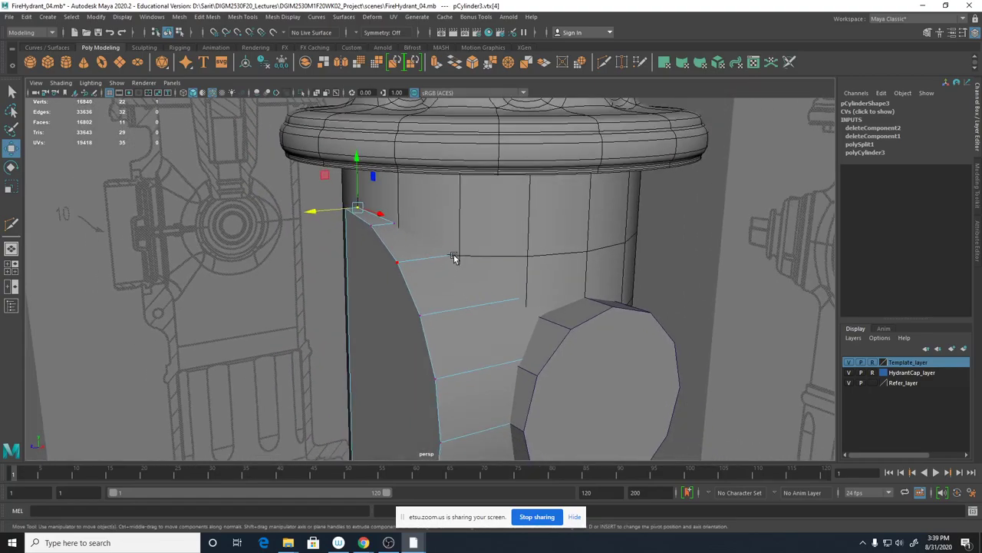
Select the front half-cylinder's second rear vertex from the top using wireframe display and move it along Z to fit the shaded hydrant body.
key(4)
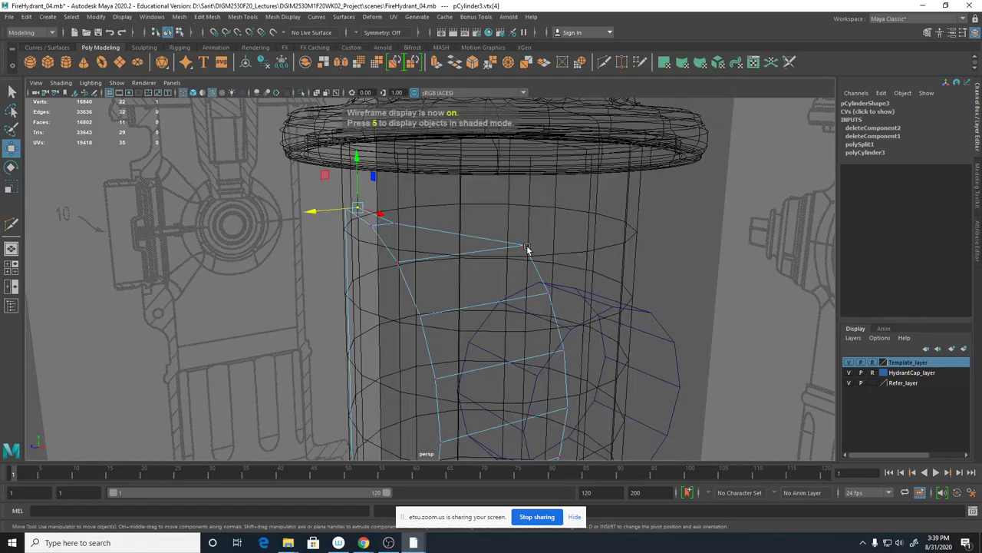
click(526, 246)
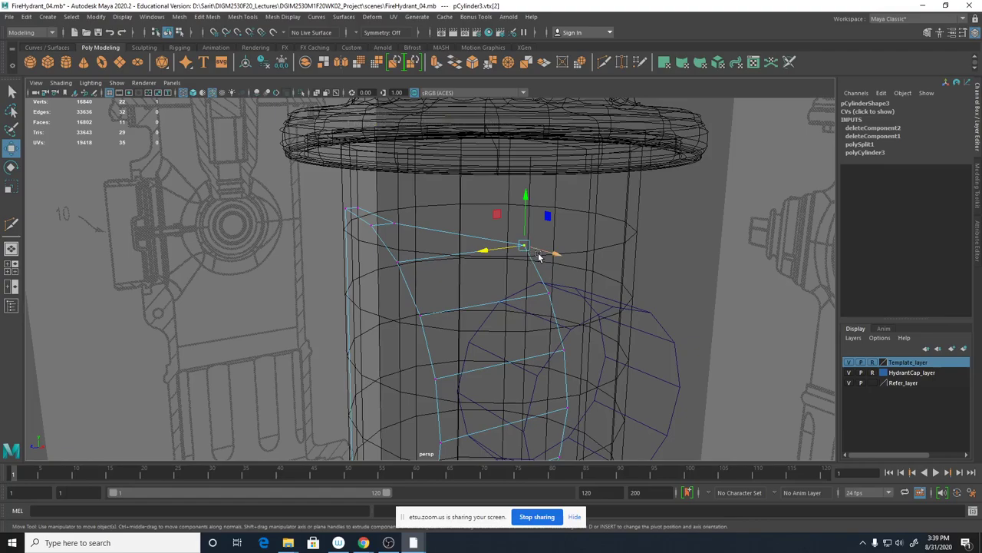
key(5)
mouse_move(479, 254)
mouse_down()
mouse_move(396, 270)
mouse_move(413, 272)
mouse_up()
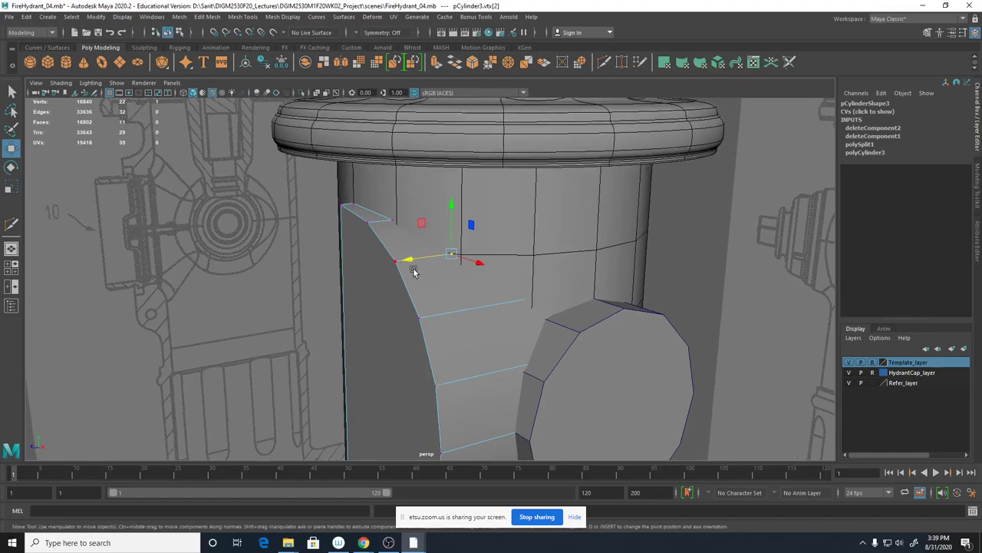
key(f)
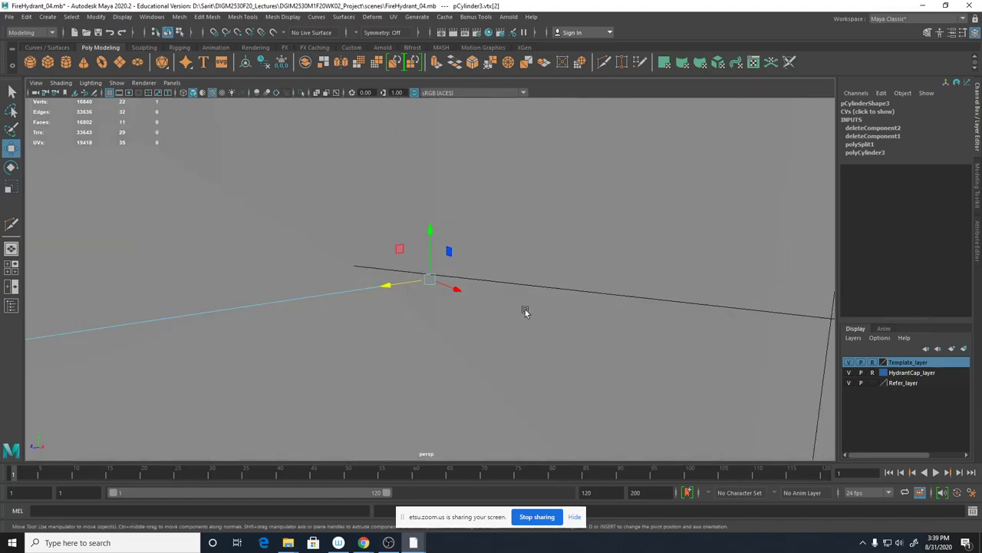
drag(390, 287, 348, 296)
alt+right_drag(520, 317, 250, 295)
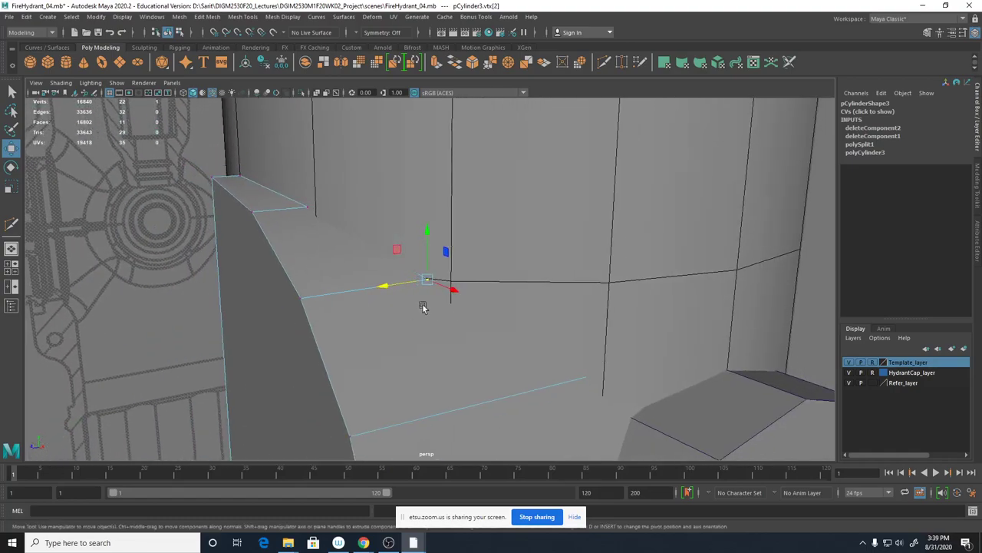
Select the third rear vertex down on the half-cylinder and move it forward along Z to fit the hydrant body's surface.
alt+middle_drag(480, 308, 419, 199)
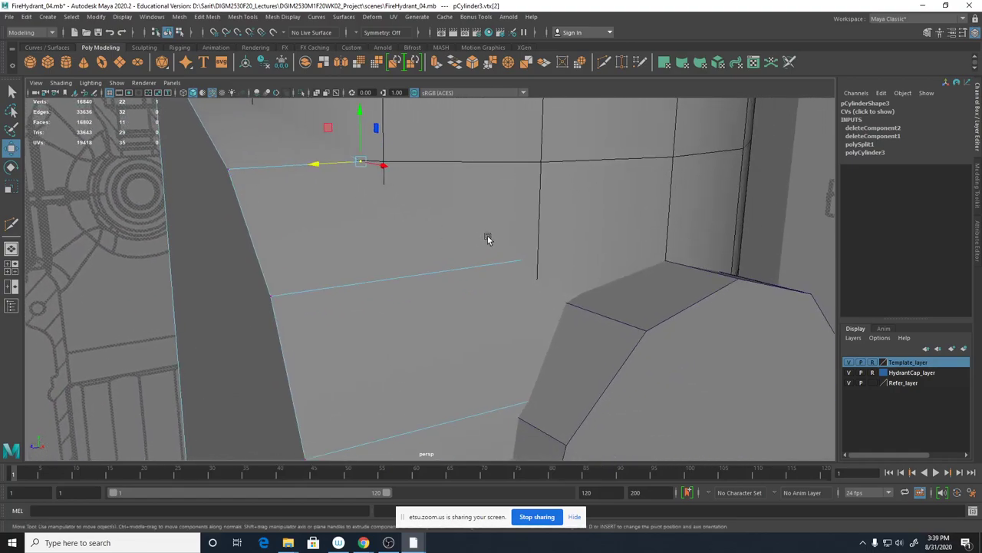
key(4)
click(586, 250)
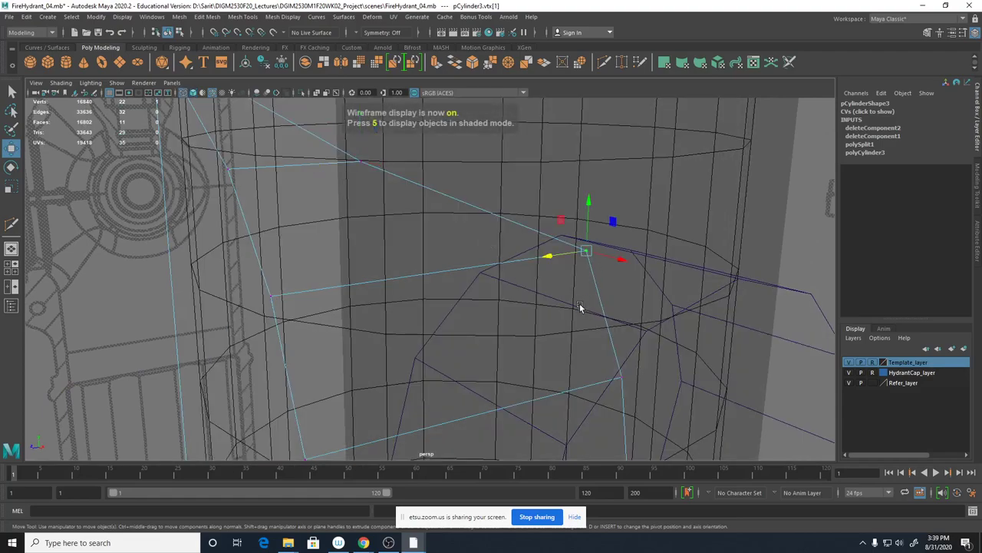
key(5)
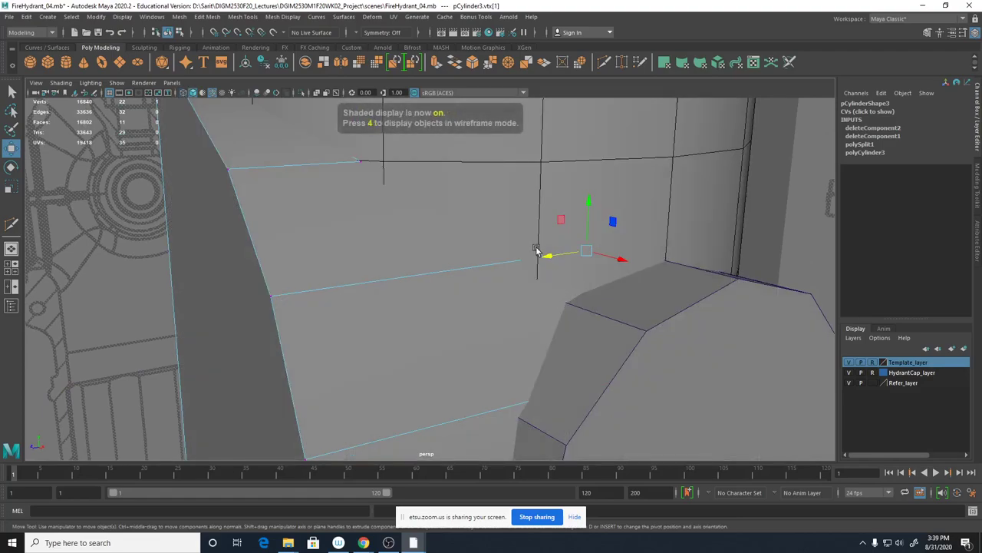
drag(551, 256, 482, 271)
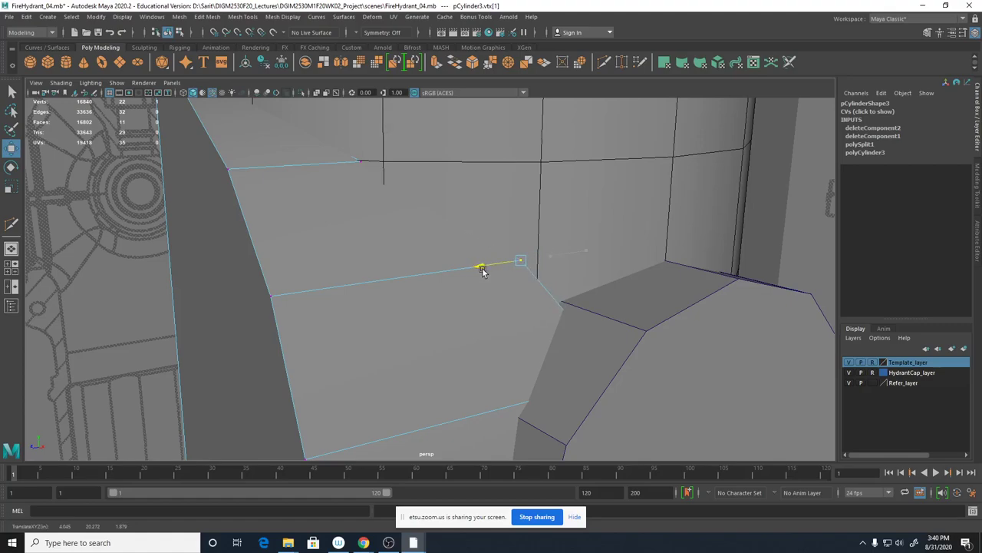
drag(482, 271, 481, 270)
Examine from several angles how the front half-cylinder's rear edge meets the hydrant body and the side outlet.
alt+drag(532, 292, 439, 298)
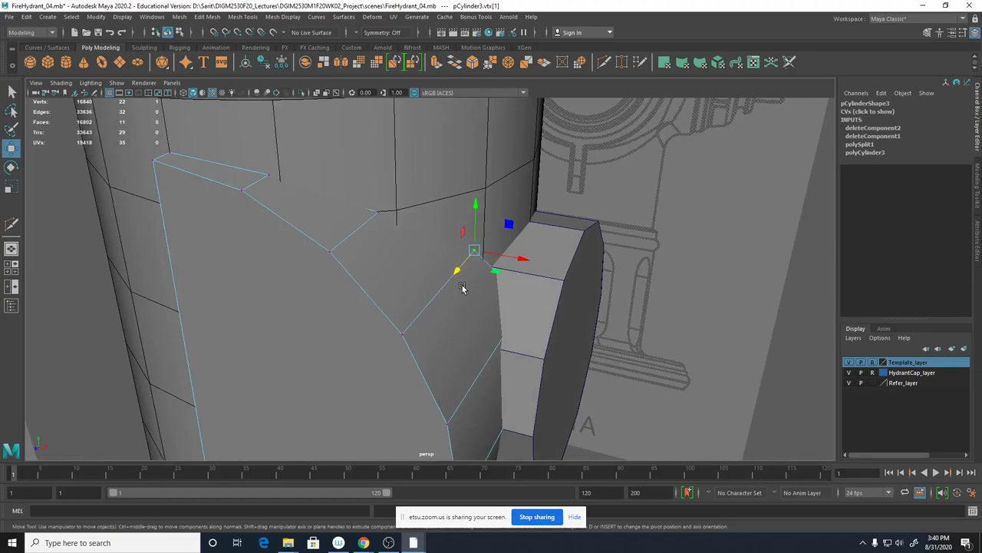
alt+drag(462, 288, 634, 373)
alt+right_drag(634, 373, 466, 333)
alt+drag(465, 332, 532, 355)
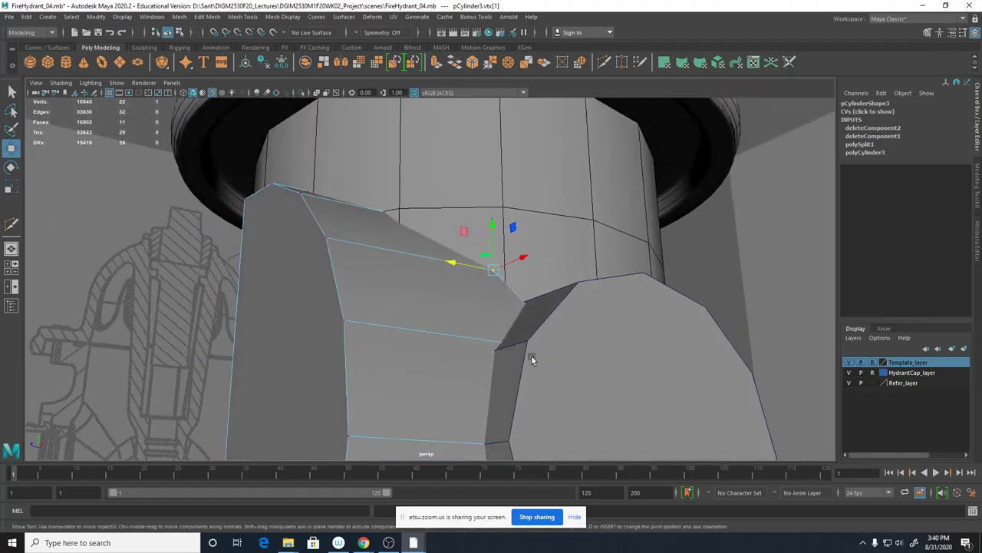
alt+middle_drag(531, 355, 528, 294)
alt+right_drag(529, 294, 422, 361)
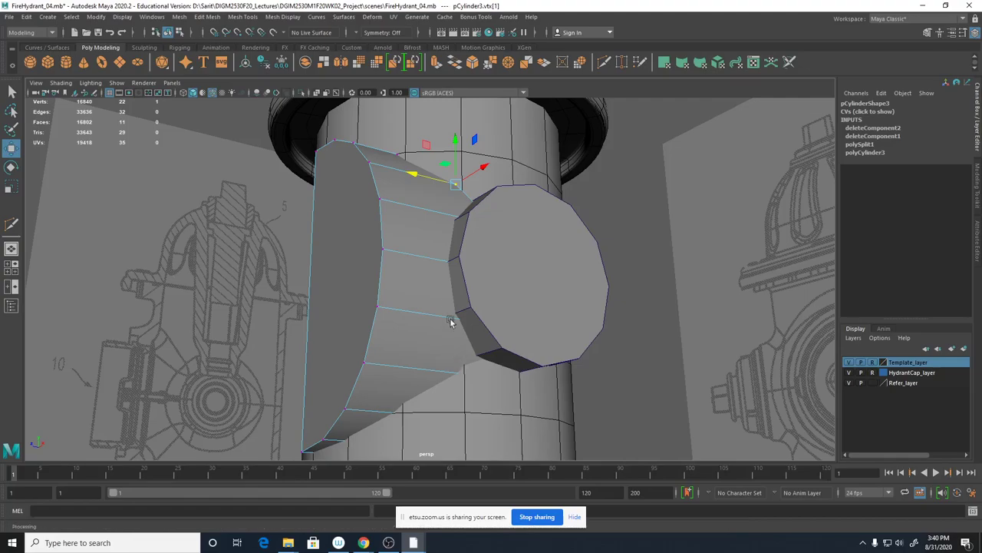
alt+drag(450, 325, 420, 311)
alt+right_drag(420, 310, 733, 319)
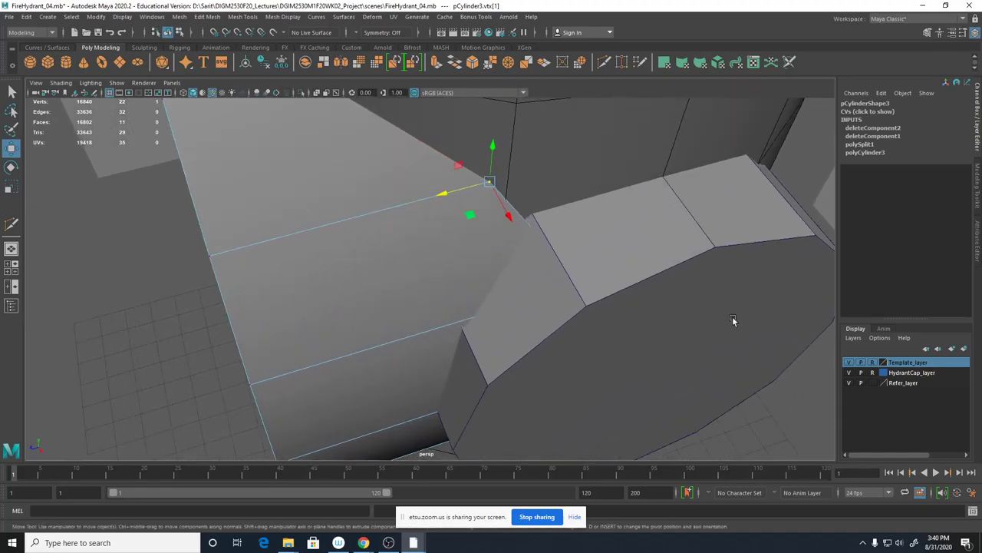
alt+drag(568, 311, 479, 306)
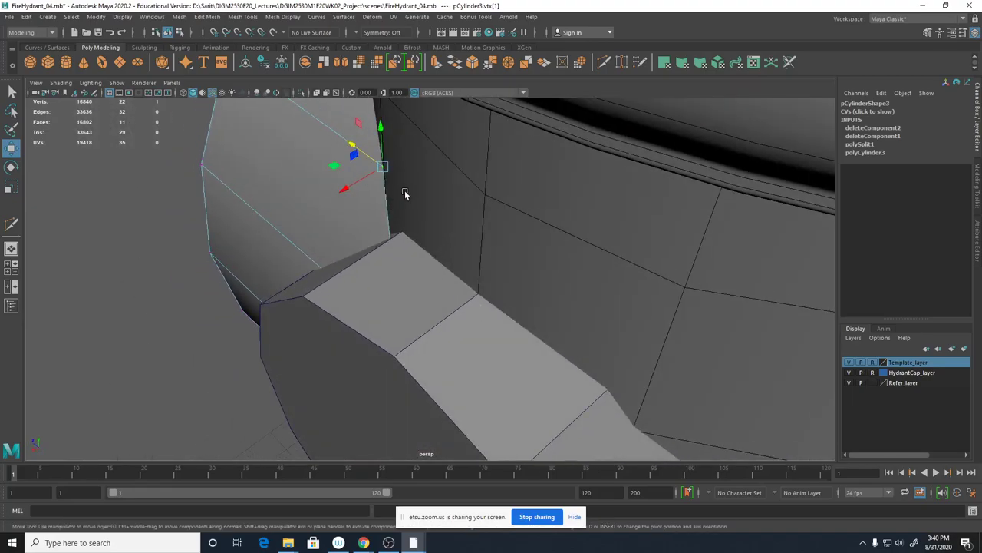
Select the half-cylinder's next rear vertices using wireframe display and adjust them along Z where the front outlet meets the side outlet.
key(4)
alt+drag(404, 195, 508, 359)
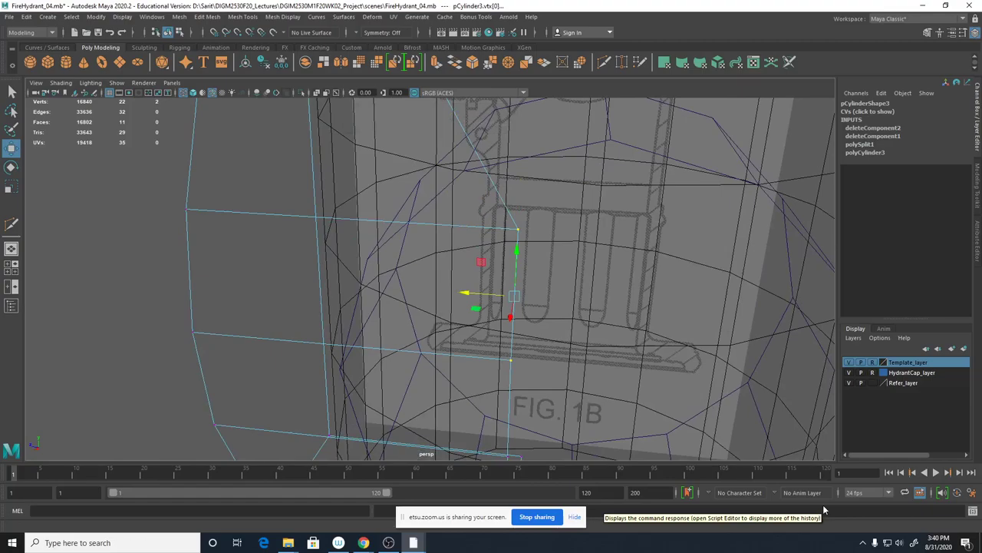
key(5)
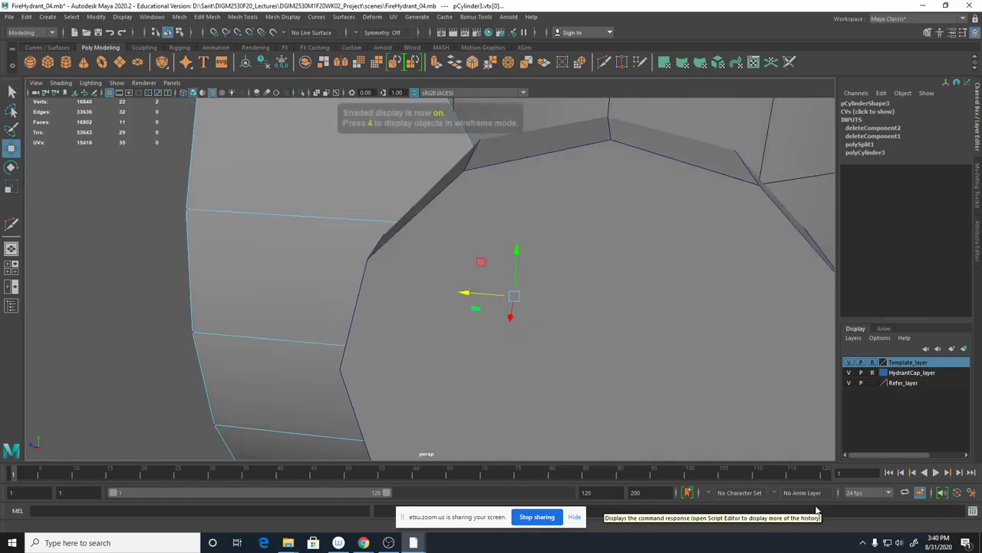
mouse_move(662, 333)
alt+mouse_down()
mouse_move(625, 369)
mouse_move(636, 347)
alt+mouse_up()
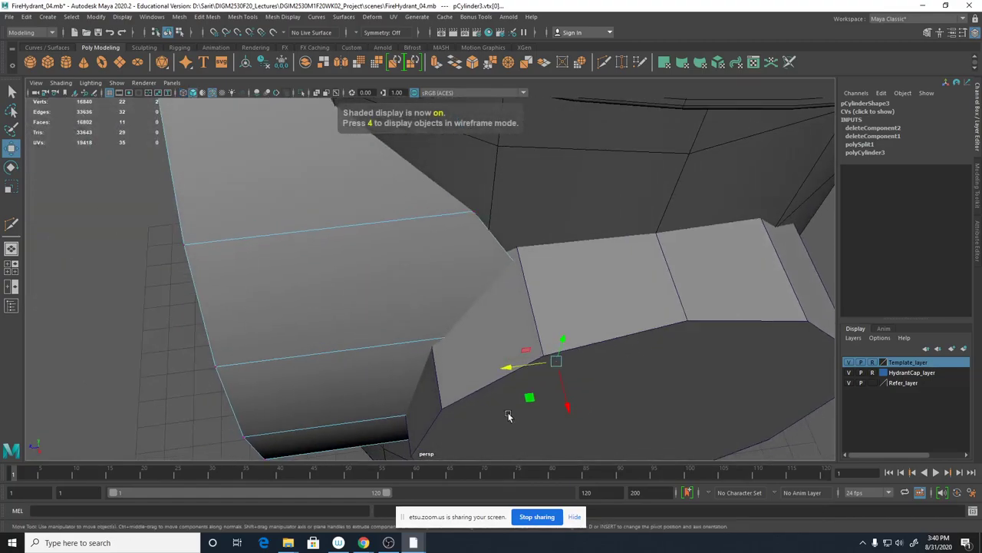
drag(511, 367, 621, 349)
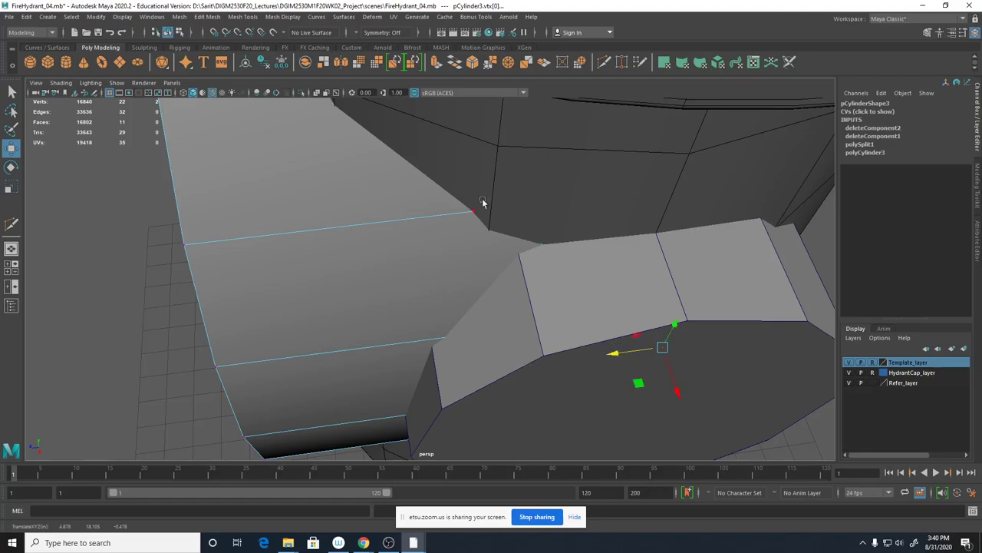
key(4)
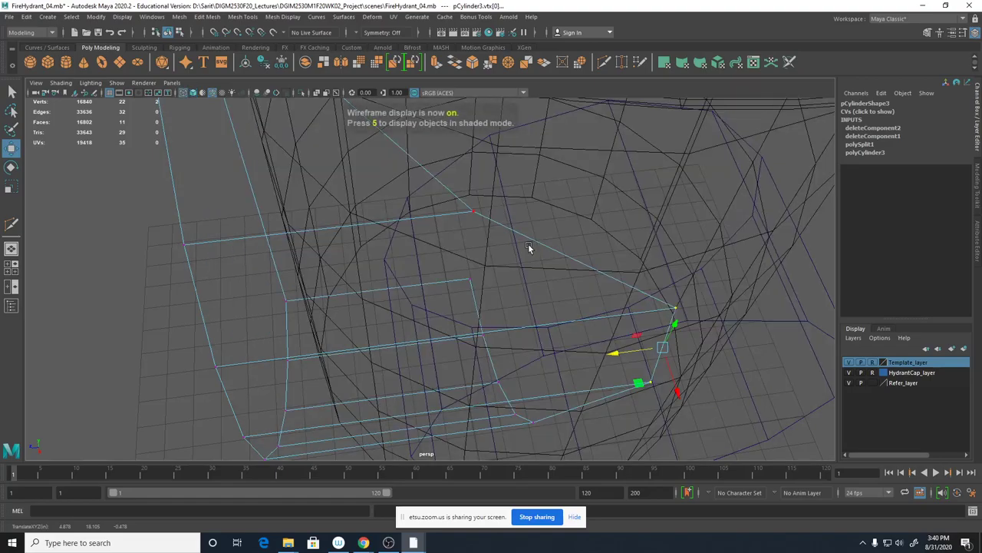
key(5)
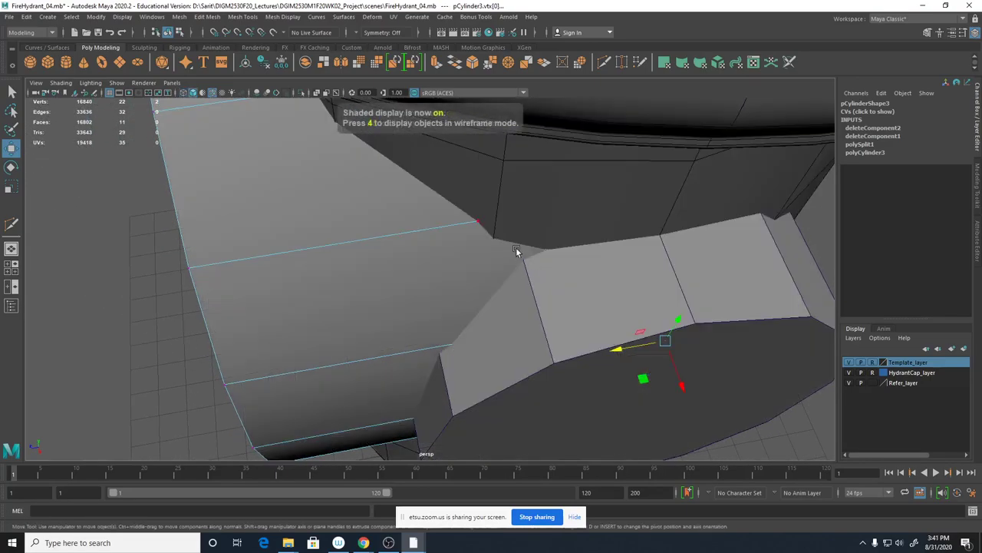
alt+drag(493, 264, 516, 284)
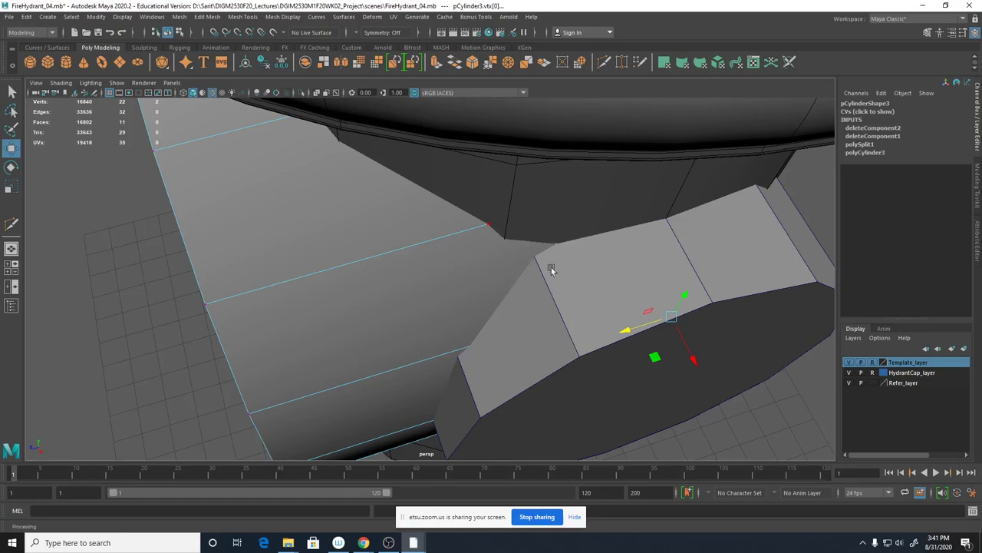
drag(631, 330, 541, 359)
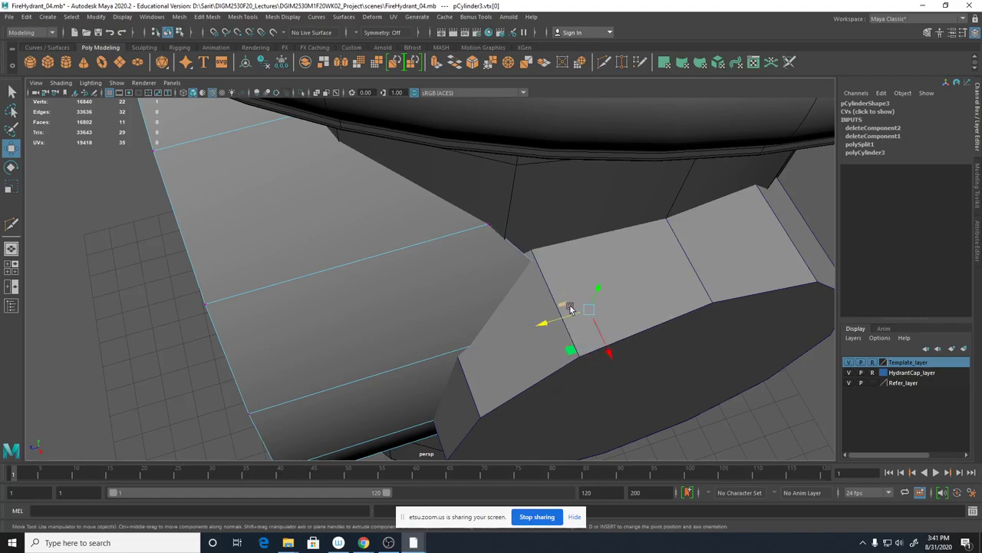
Select the side outlet cylinder in object mode and, using the side view, scale it equally in X and Z to about 1.125.
click(799, 259)
right_drag(755, 261, 808, 245)
alt+right_drag(662, 280, 680, 285)
mouse_move(566, 269)
alt+mouse_down()
mouse_move(557, 292)
mouse_move(565, 272)
alt+mouse_up()
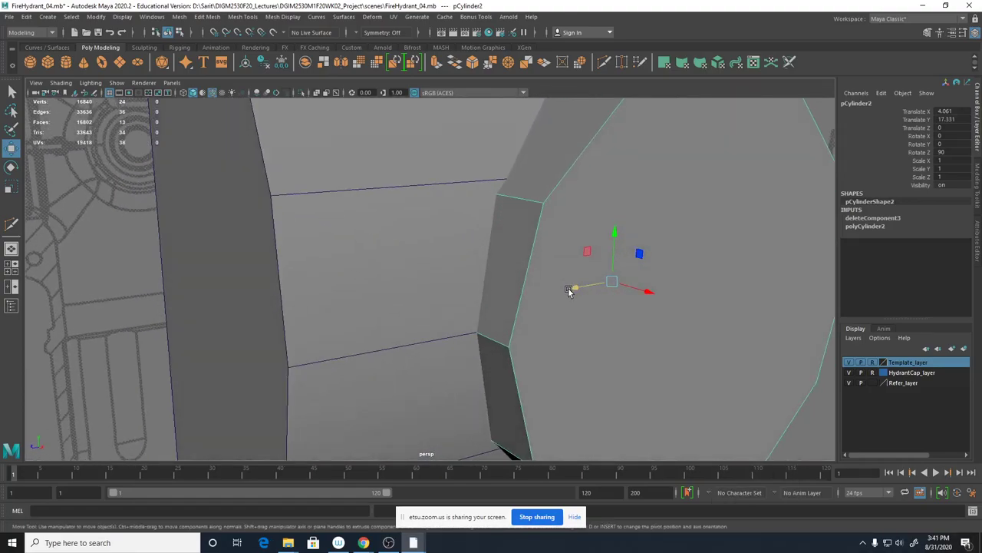
key(space)
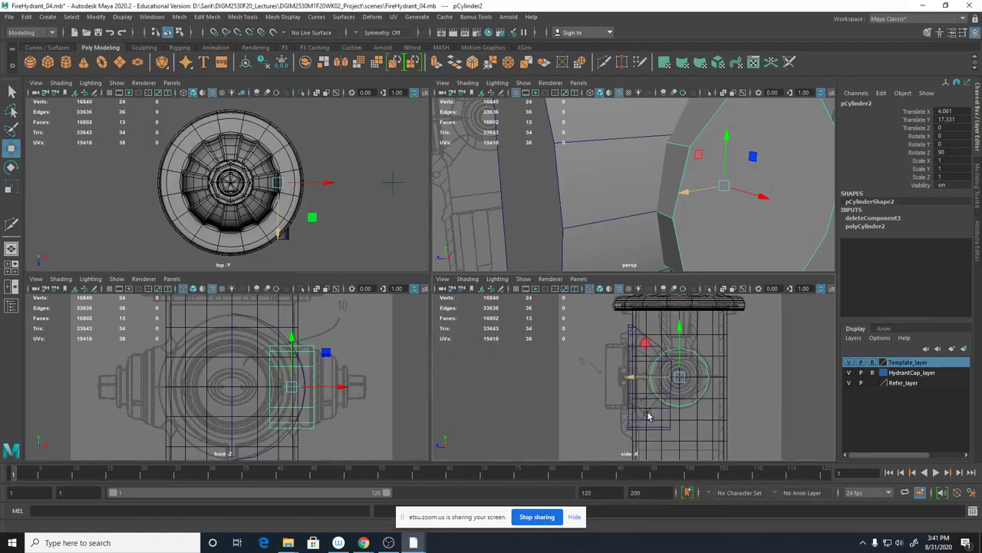
key(space)
alt+right_drag(603, 396, 667, 411)
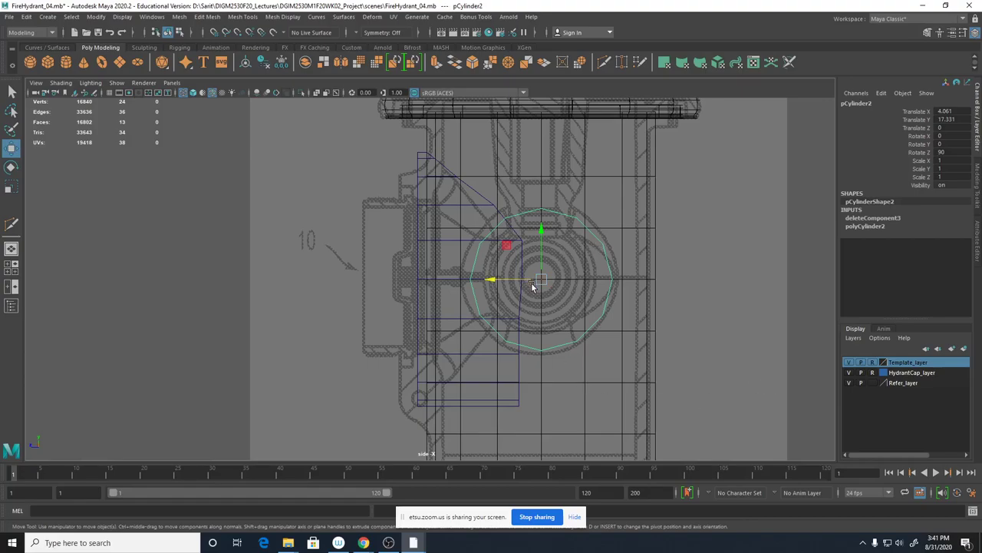
key(r)
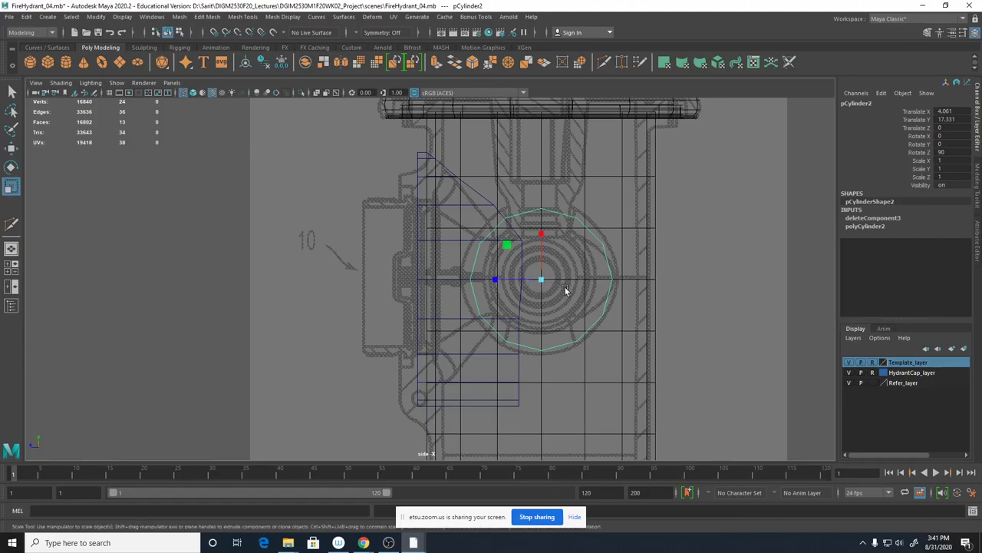
click(507, 244)
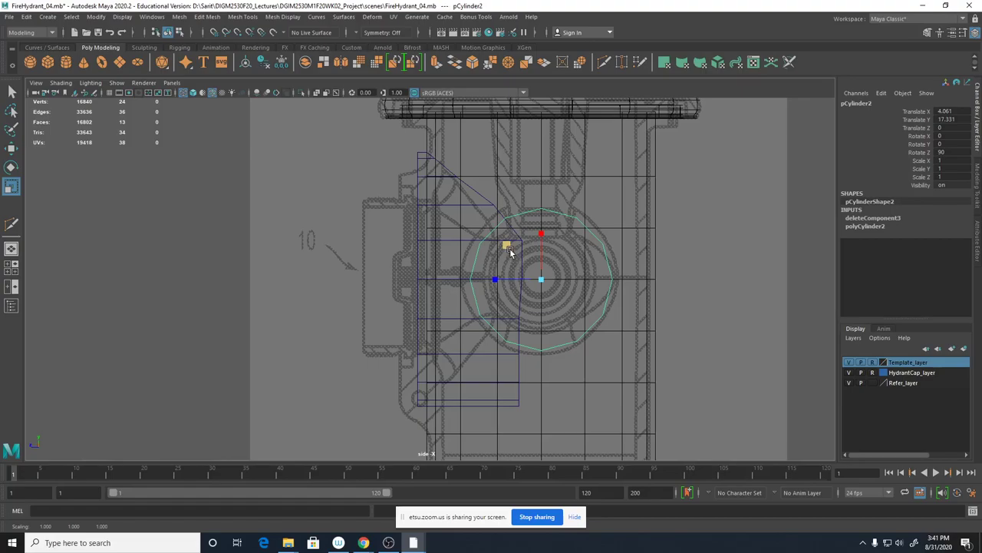
drag(508, 247, 578, 298)
Enlarge the side outlet cylinder equally in X and Z to about 1.153 in the perspective view, aiming for the front outlet's junction.
key(space)
key(space)
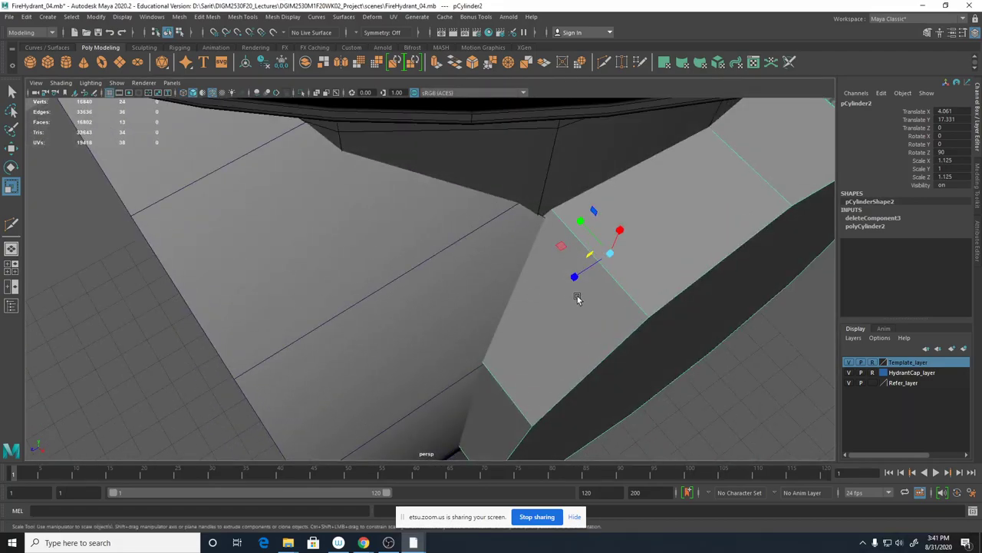
click(590, 255)
drag(589, 255, 590, 257)
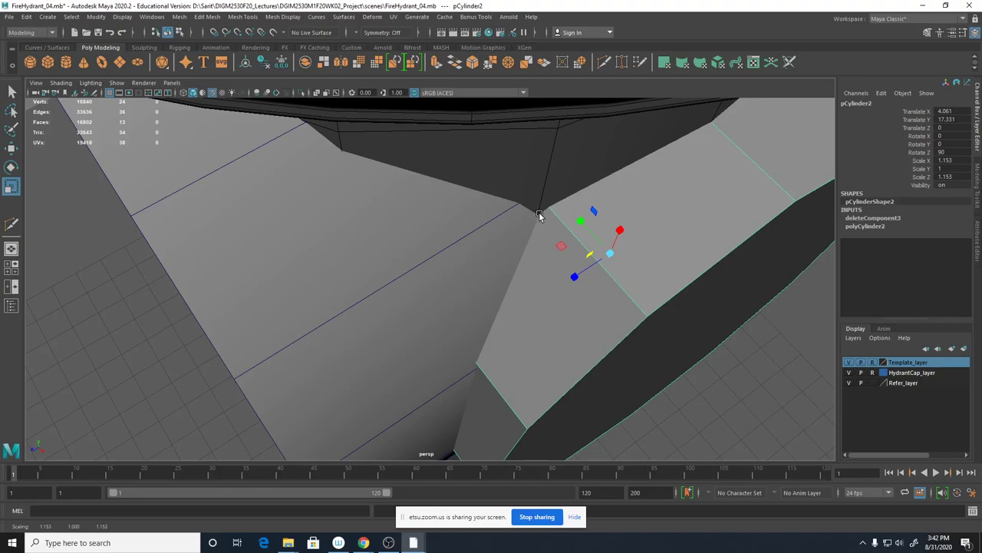
drag(589, 254, 589, 254)
Refine the side outlet's Scale X and Scale Z together to 1.154, 1.155 and finally 1.16 so it meets the body's corner vertex.
scroll(783, 255, up, 3)
scroll(783, 255, up, 1)
alt+middle_drag(637, 219, 500, 304)
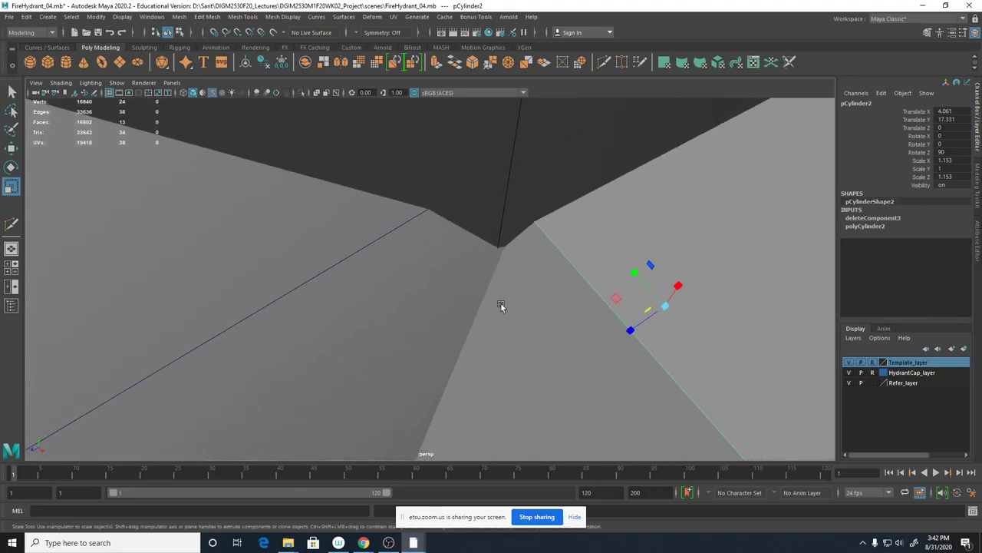
double_click(944, 159)
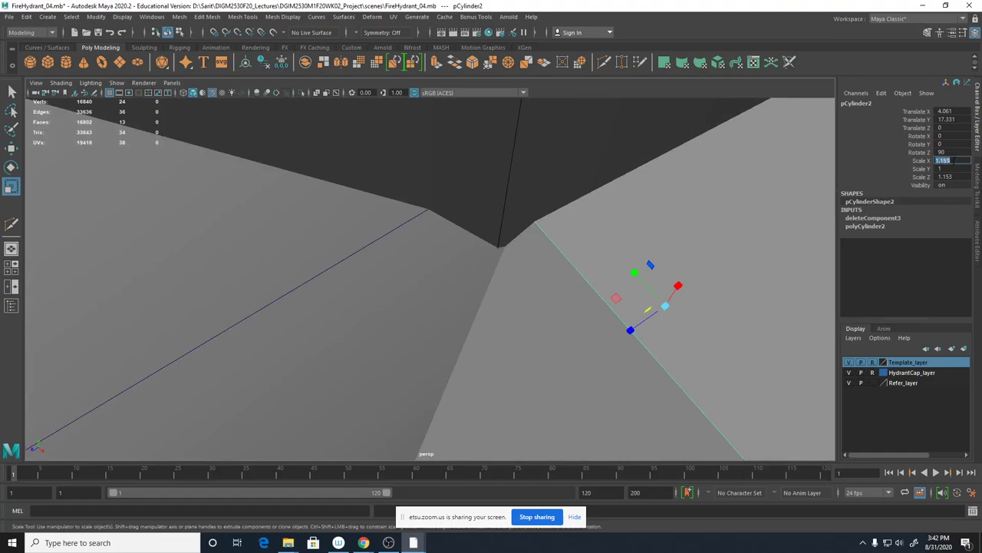
double_click(956, 177)
double_click(955, 160)
double_click(956, 176)
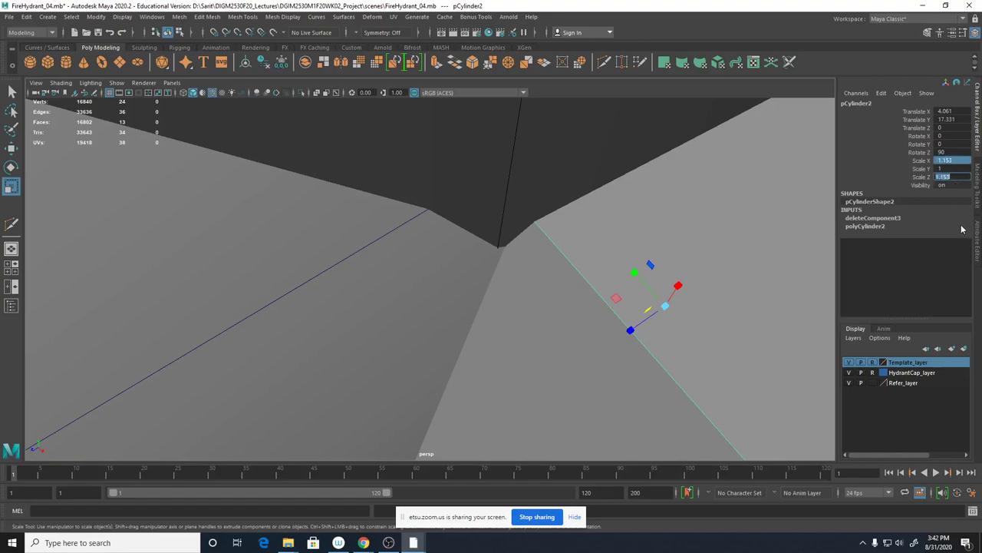
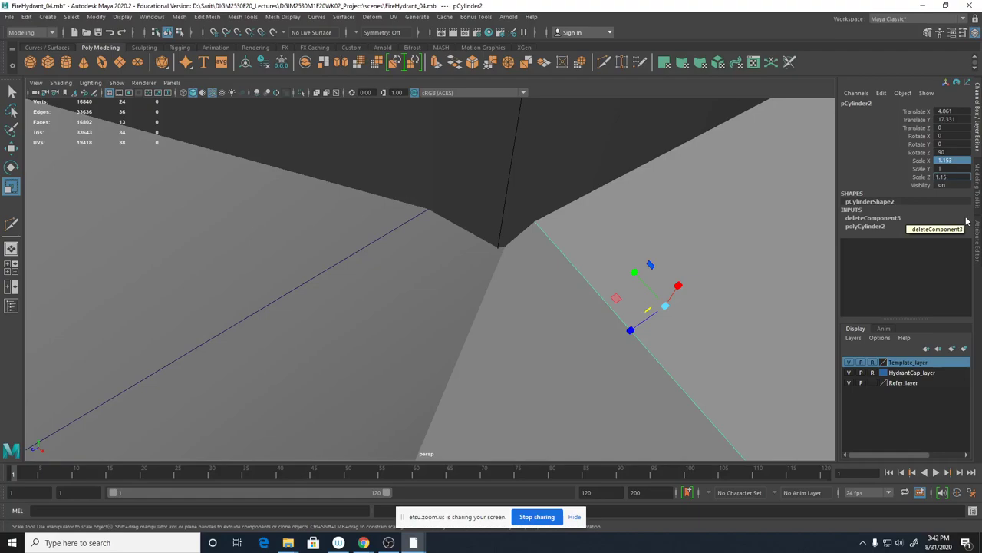
key(Return)
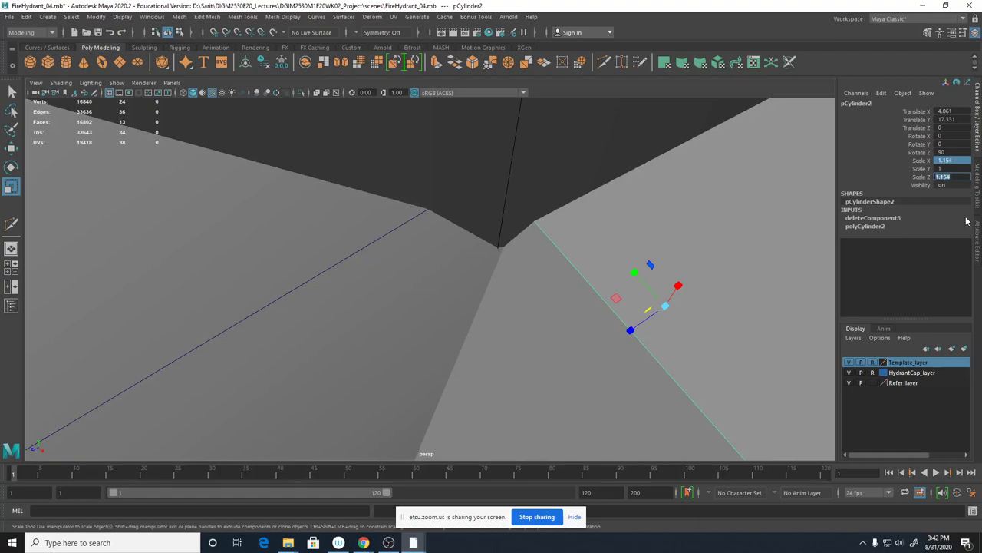
text(1.155)
key(Return)
key(Return)
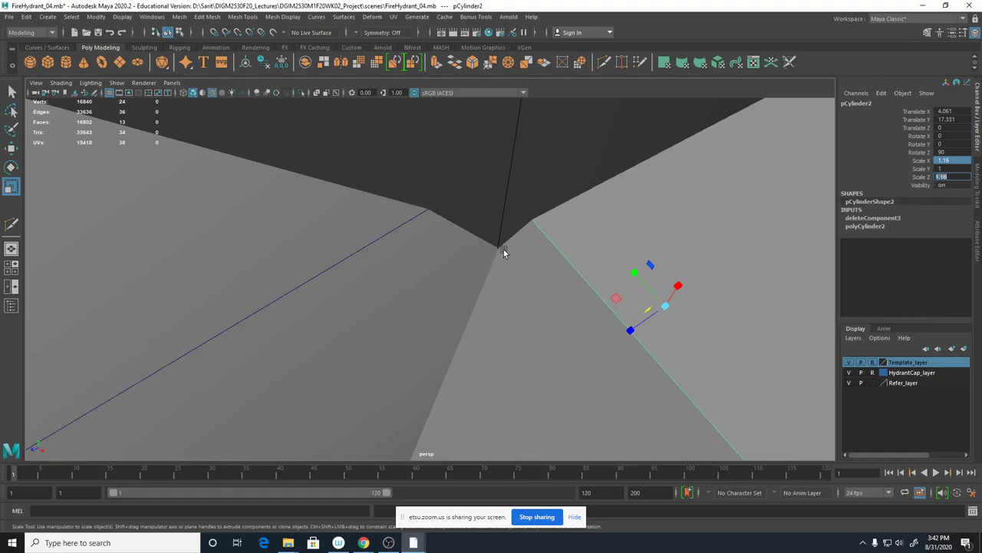
Examine from several angles how the scaled side outlet meets the front outlet and the hydrant body.
alt+right_drag(511, 255, 86, 250)
alt+drag(558, 342, 563, 291)
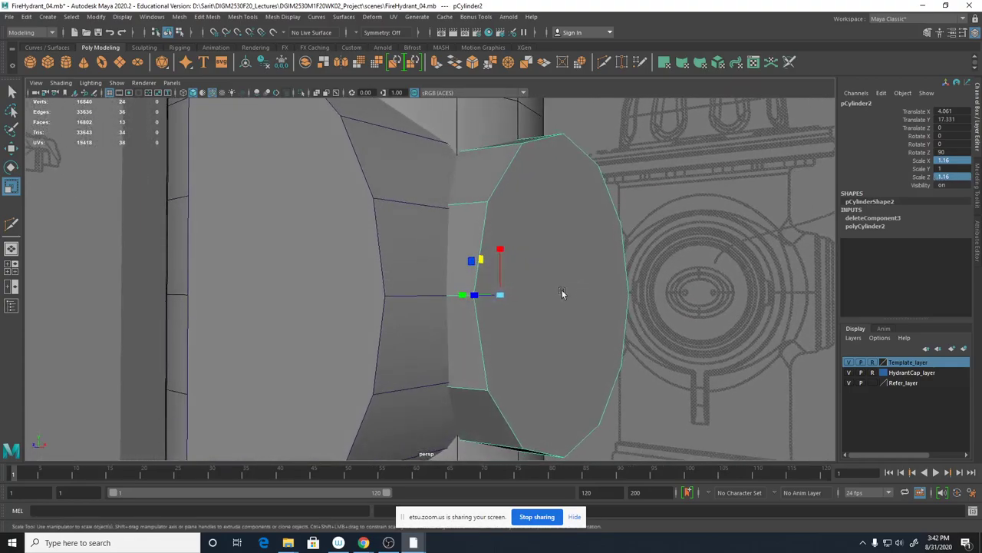
alt+drag(451, 208, 414, 253)
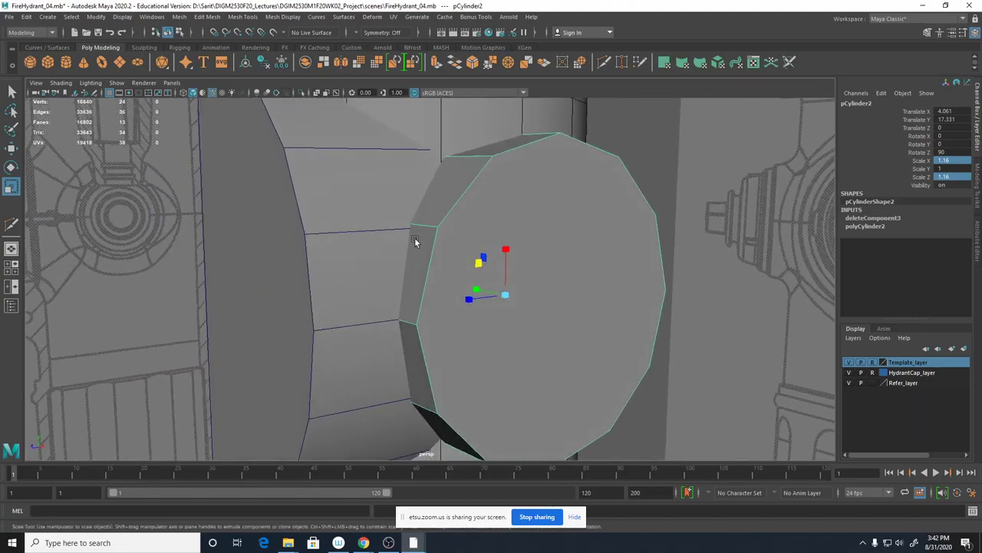
alt+drag(438, 160, 434, 216)
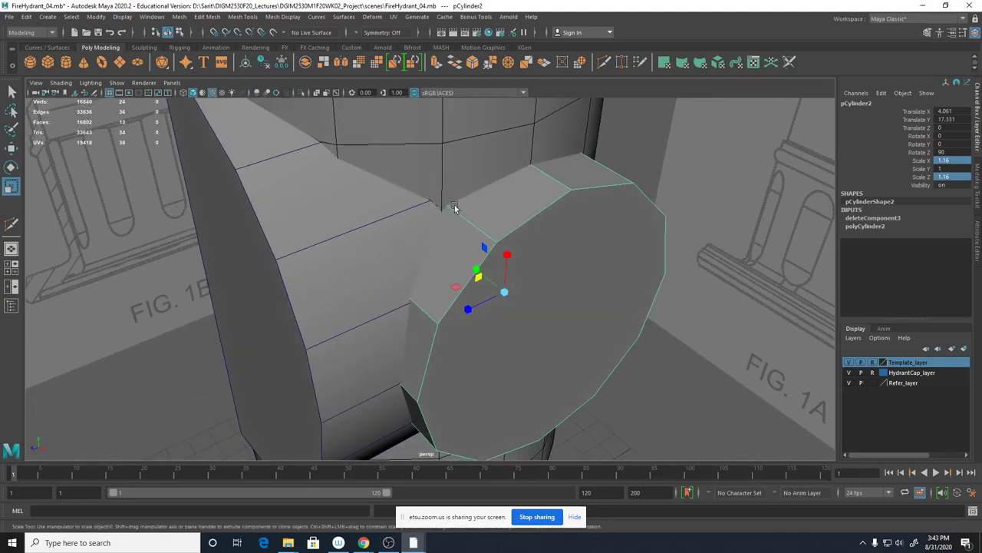
alt+drag(659, 333, 512, 308)
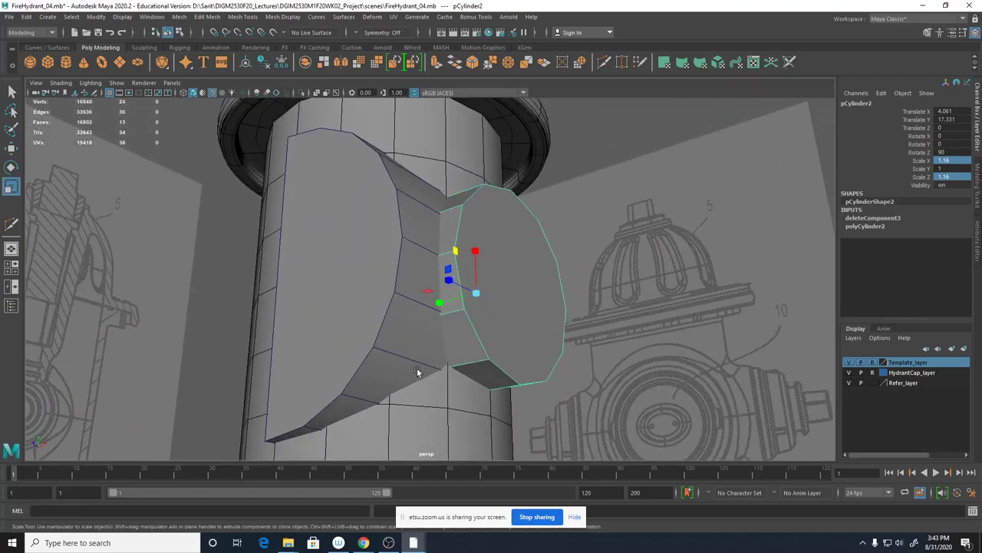
alt+drag(414, 384, 404, 395)
alt+drag(637, 298, 525, 267)
Split the side outlet's cap face horizontally with Multi-Cut, joining the middle vertices on its two opposite sides.
right_click(524, 267)
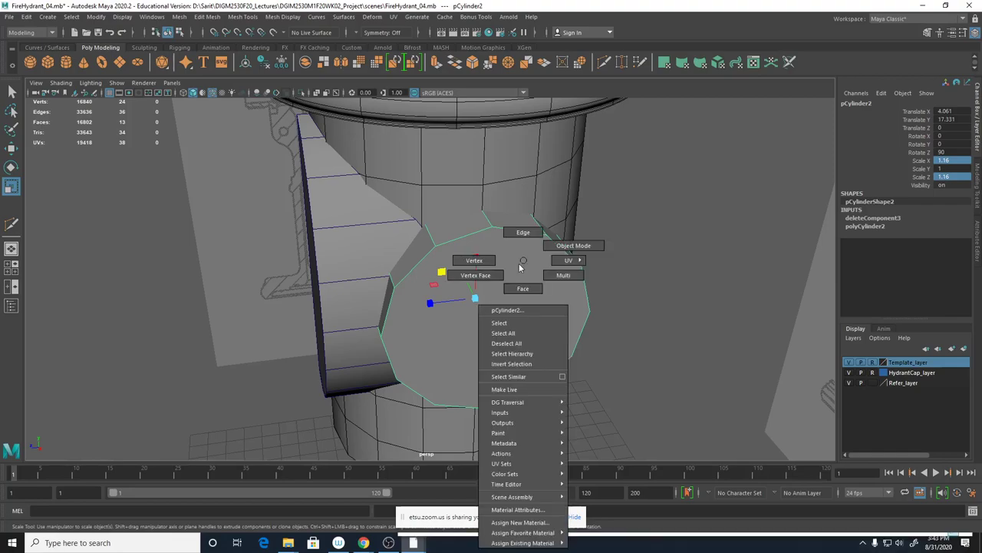
right_drag(519, 265, 561, 245)
alt+drag(577, 341, 532, 268)
shift+right_drag(532, 268, 464, 271)
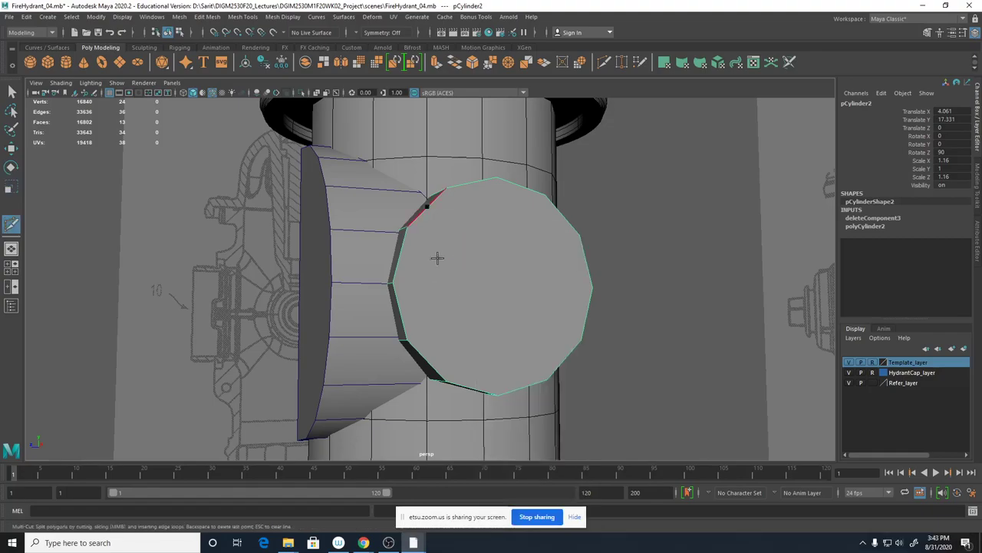
click(393, 282)
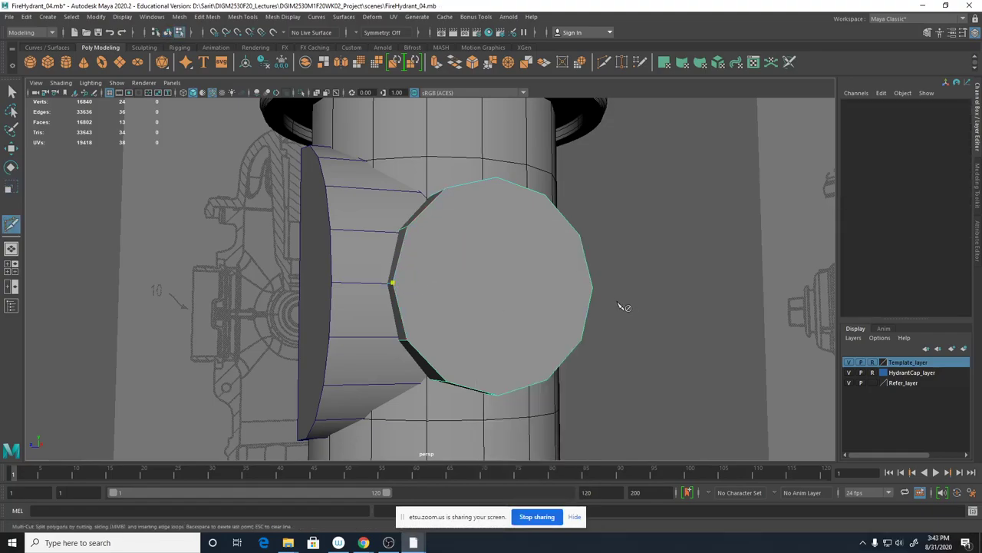
click(592, 288)
alt+drag(605, 382, 634, 386)
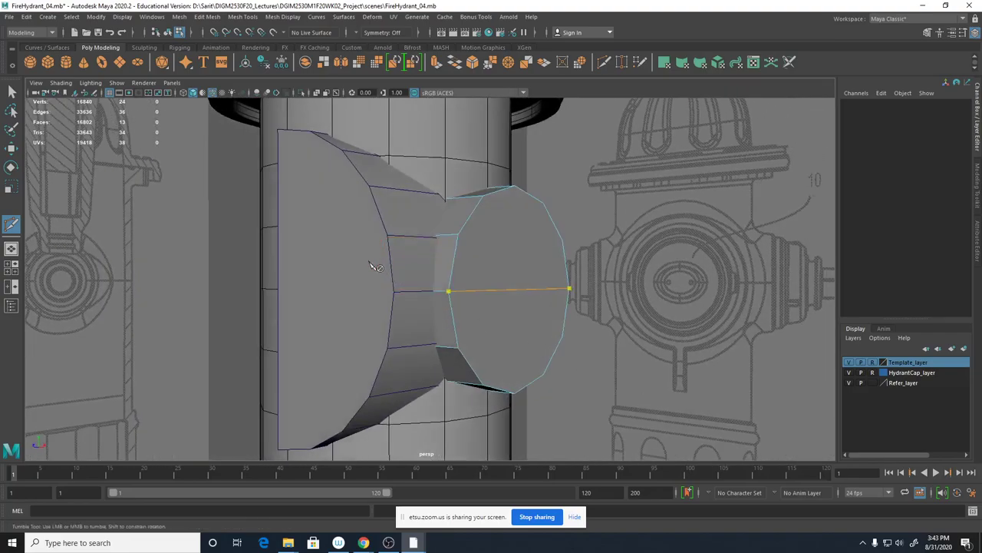
alt+drag(384, 257, 415, 220)
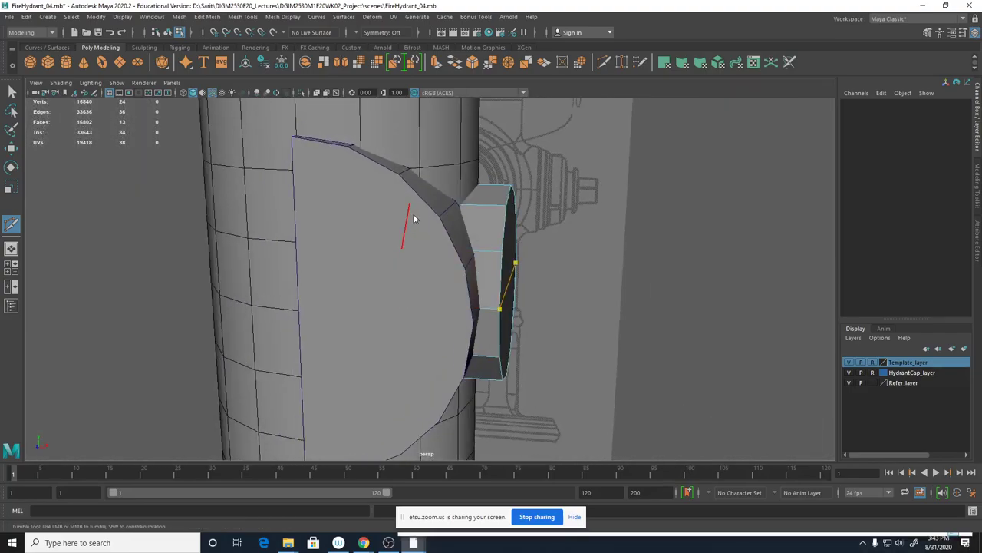
right_drag(432, 202, 445, 196)
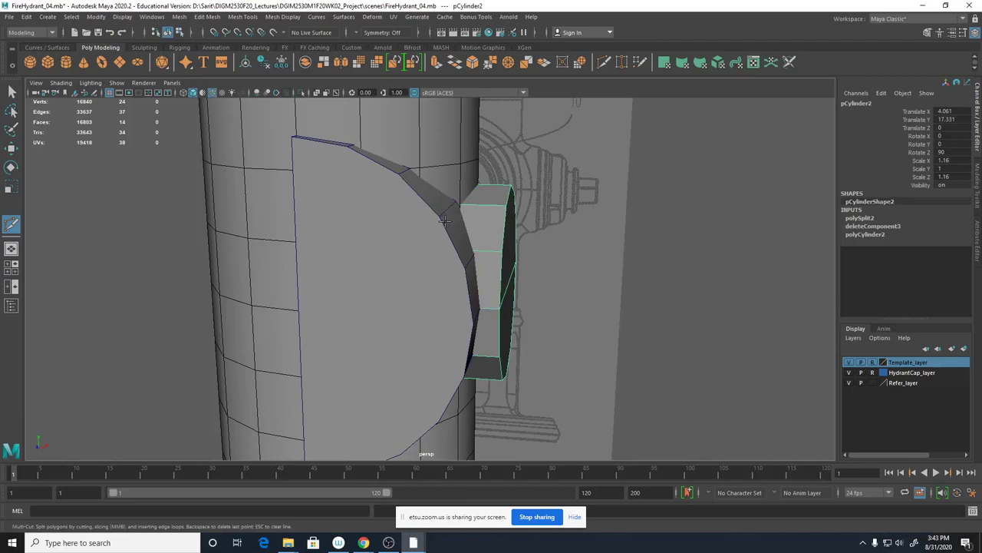
Include the front outlet in the selection and Multi-Cut its cap face horizontally from the middle curved-side vertex to the straight edge's middle.
key(q)
click(436, 214)
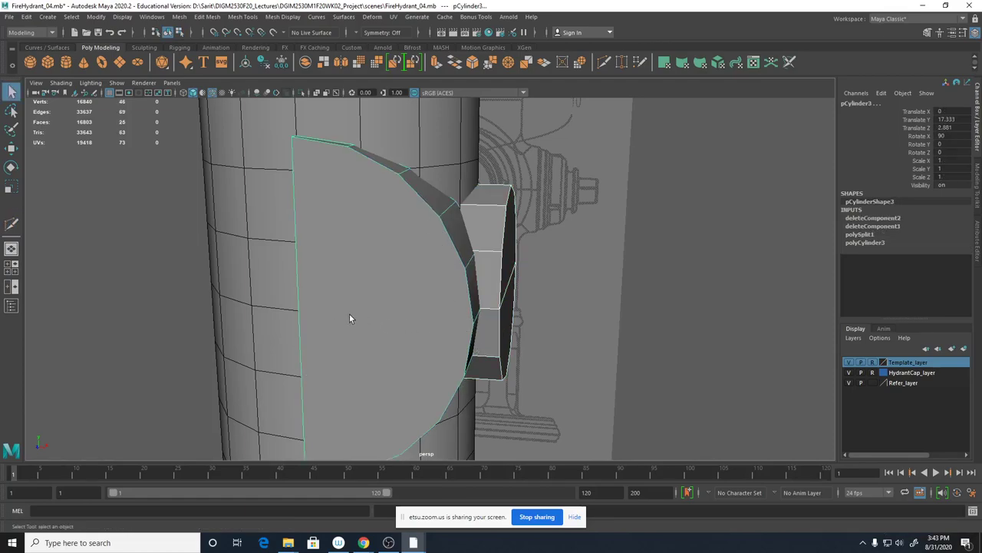
shift+right_drag(467, 297, 405, 257)
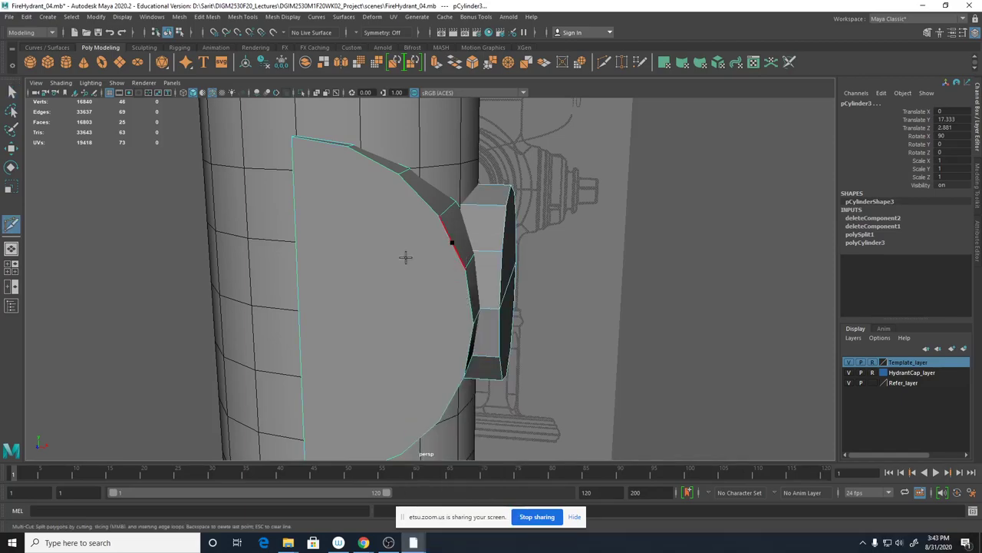
click(474, 324)
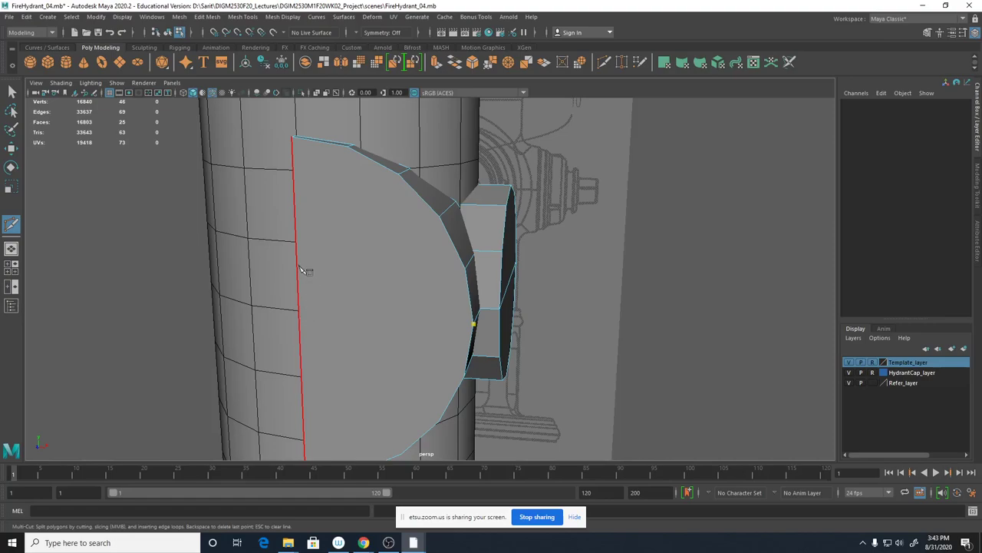
click(299, 313)
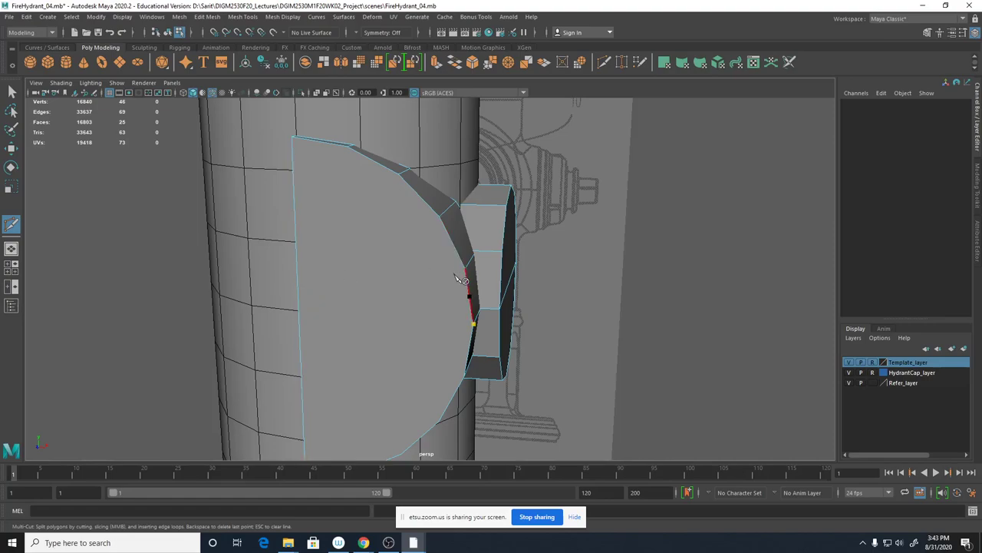
key(BackSpace)
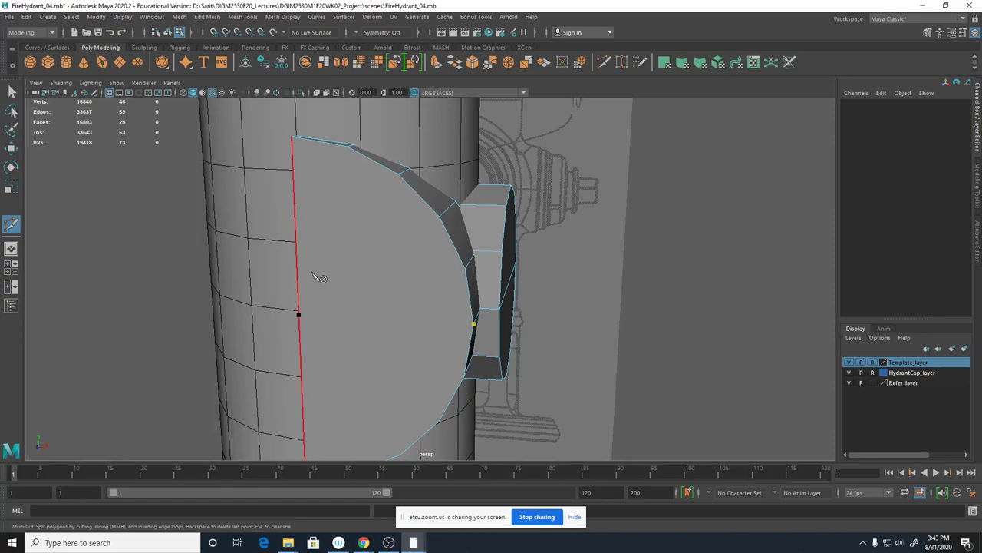
click(304, 315)
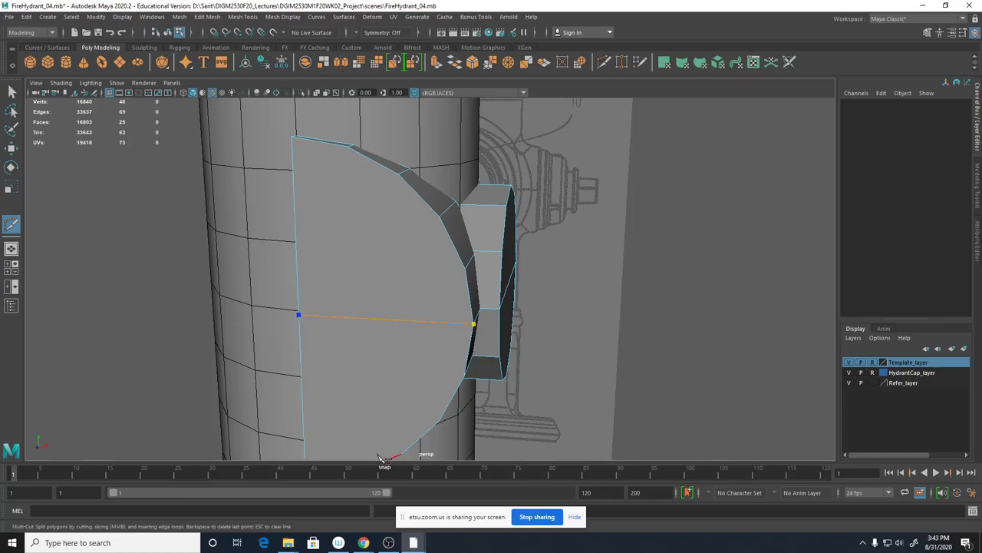
key(Return)
alt+right_drag(523, 323, 334, 309)
alt+drag(513, 381, 434, 284)
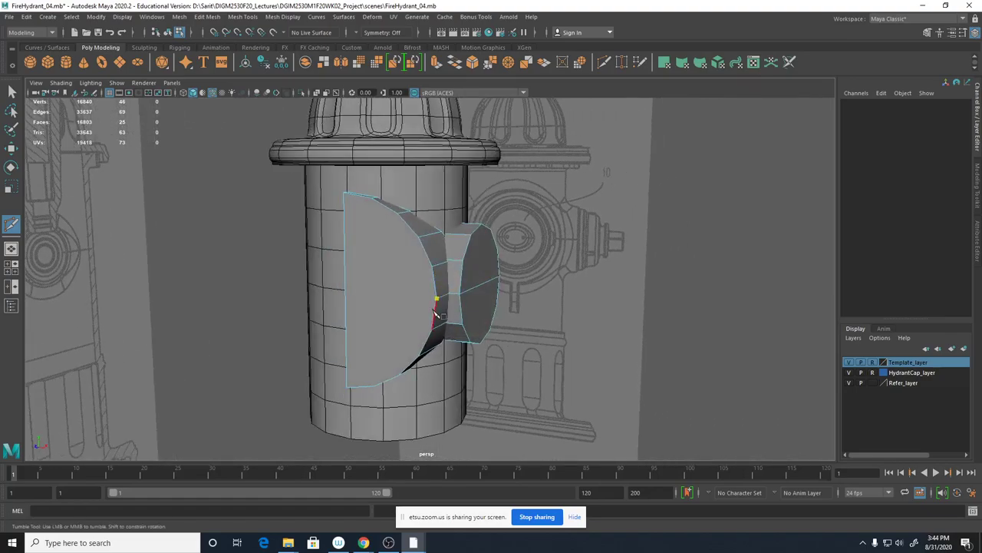
click(369, 293)
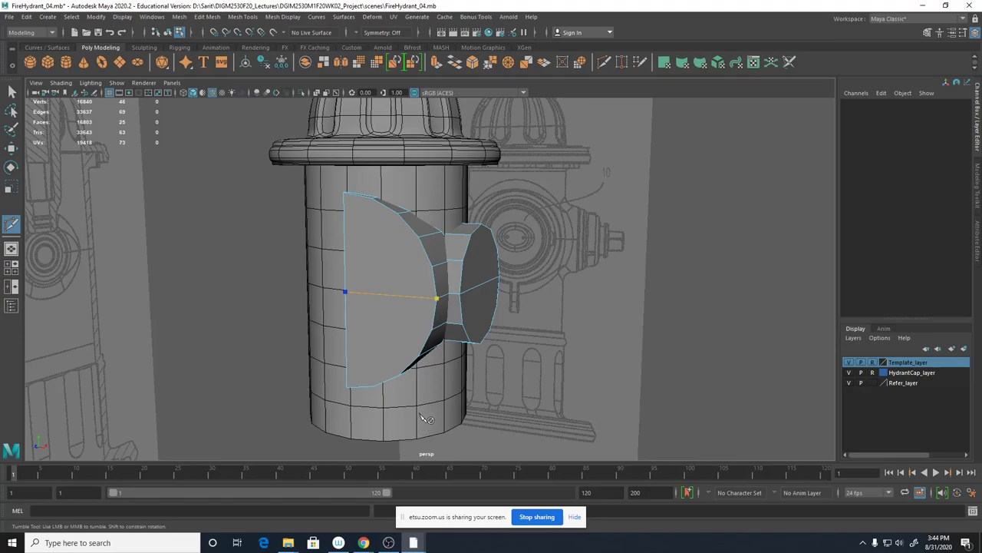
alt+drag(459, 403, 480, 321)
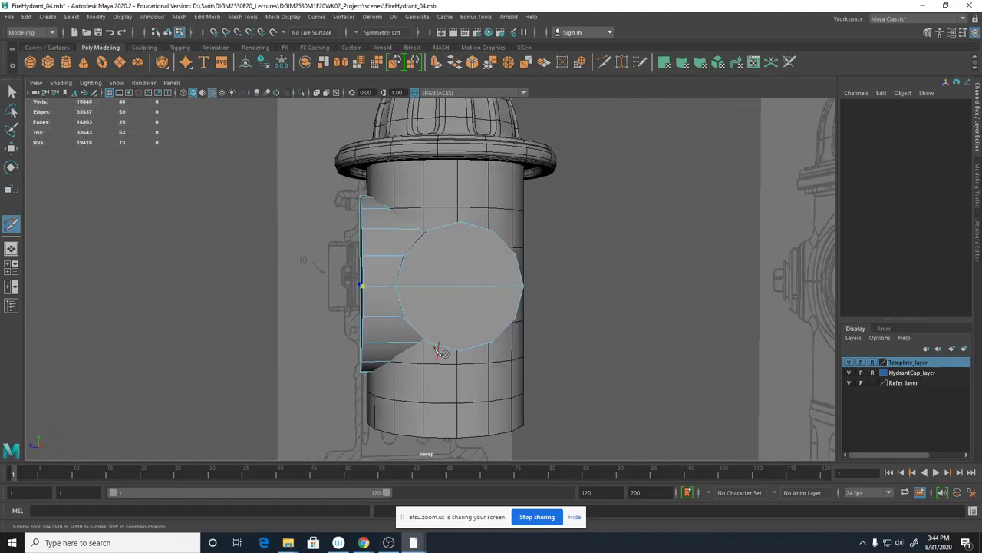
right_click(464, 373)
alt+drag(404, 363, 508, 390)
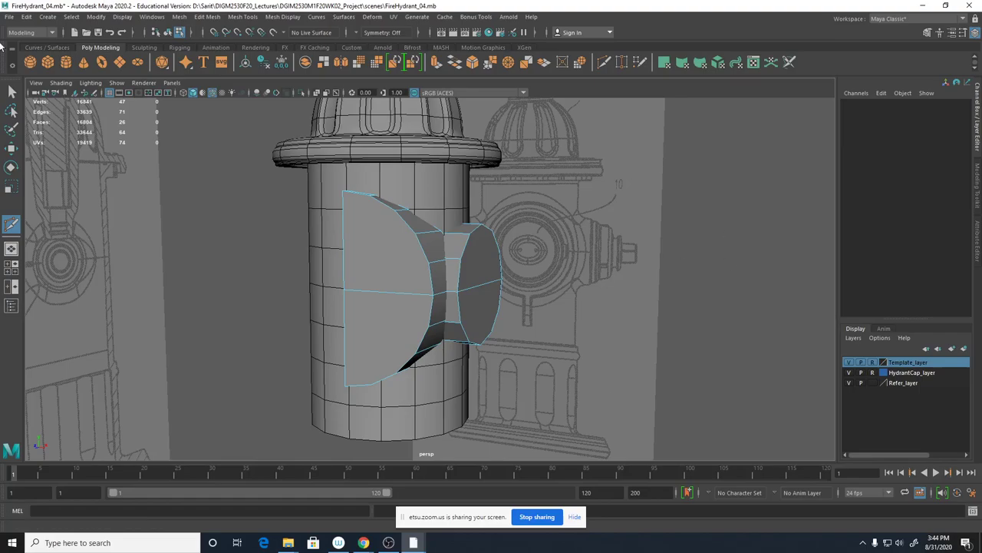
Select the faces of both outlets below the horizontal cuts in face mode and delete them.
key(q)
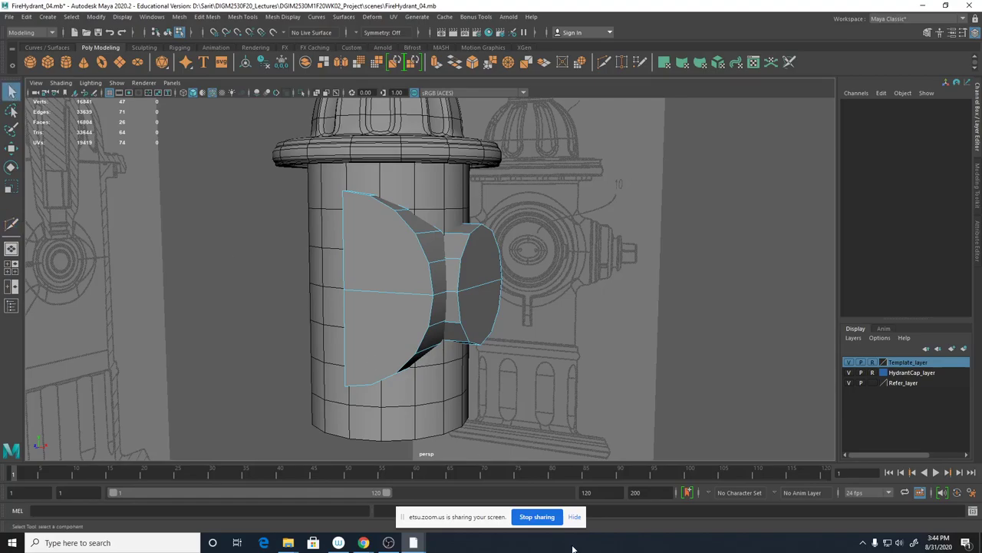
click(397, 357)
shift+drag(509, 383, 350, 305)
right_drag(415, 325, 419, 287)
click(511, 370)
drag(528, 392, 356, 309)
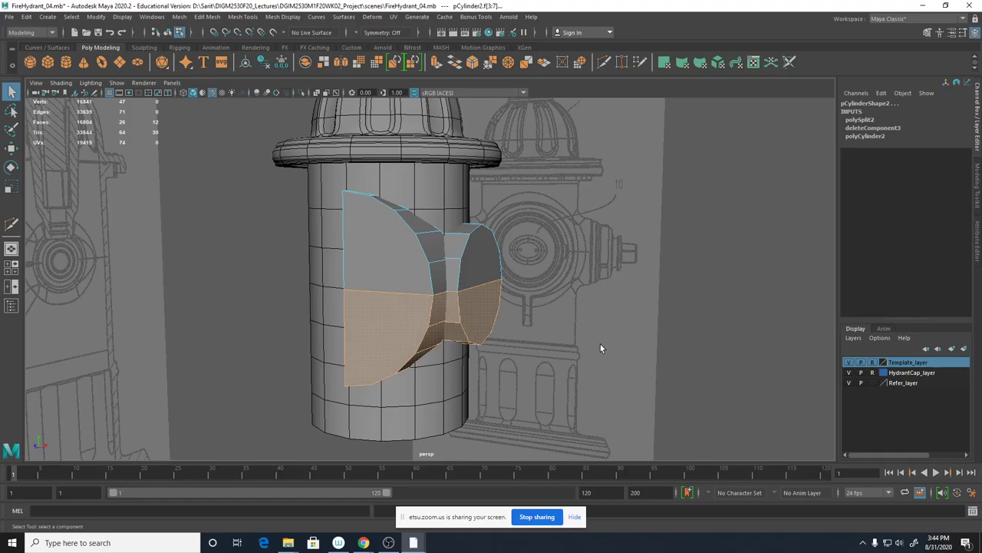
key(Delete)
Delete the leftover lower face on the far side of the side outlet.
alt+drag(534, 319, 501, 315)
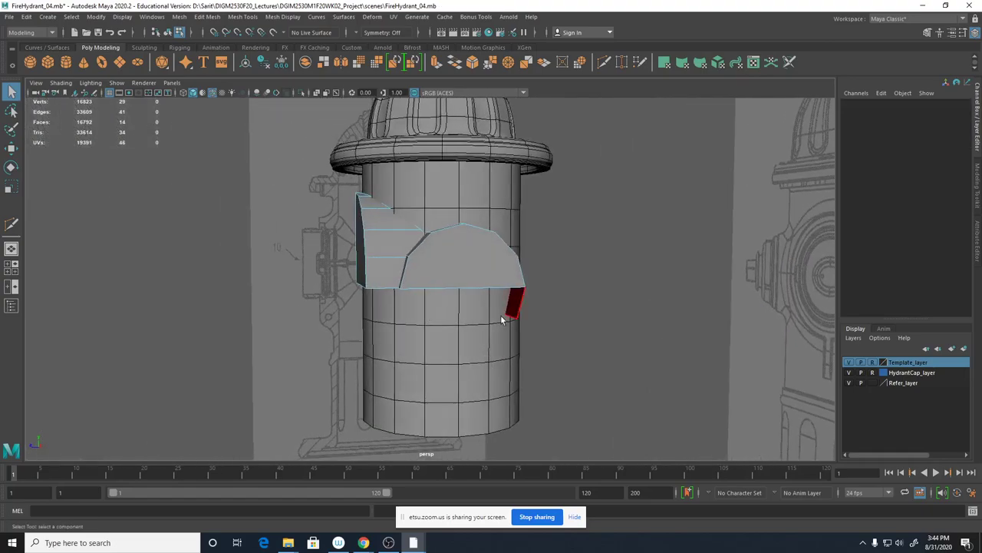
click(509, 311)
key(Delete)
alt+drag(540, 356, 578, 361)
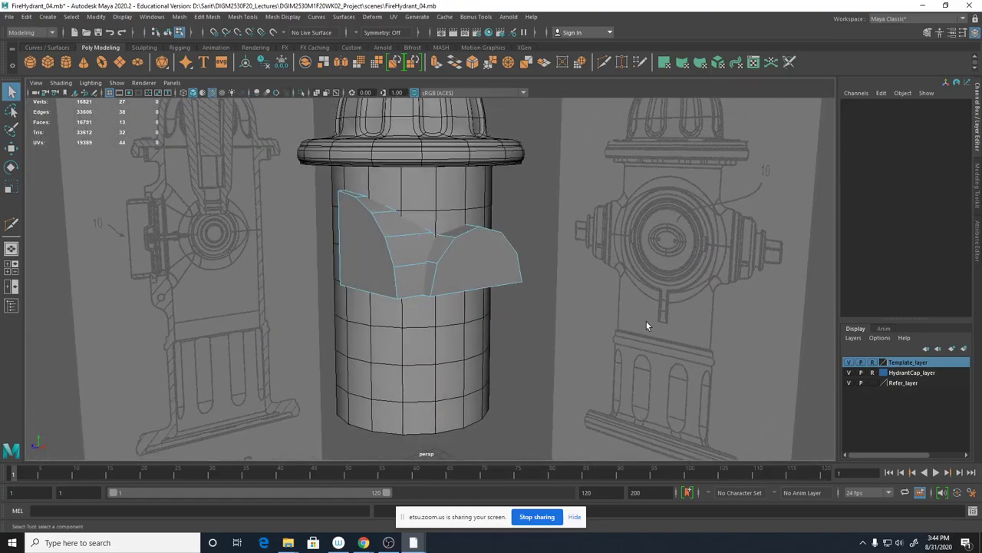
Save the FireHydrant_04.mb scene.
key(ctrl+s)
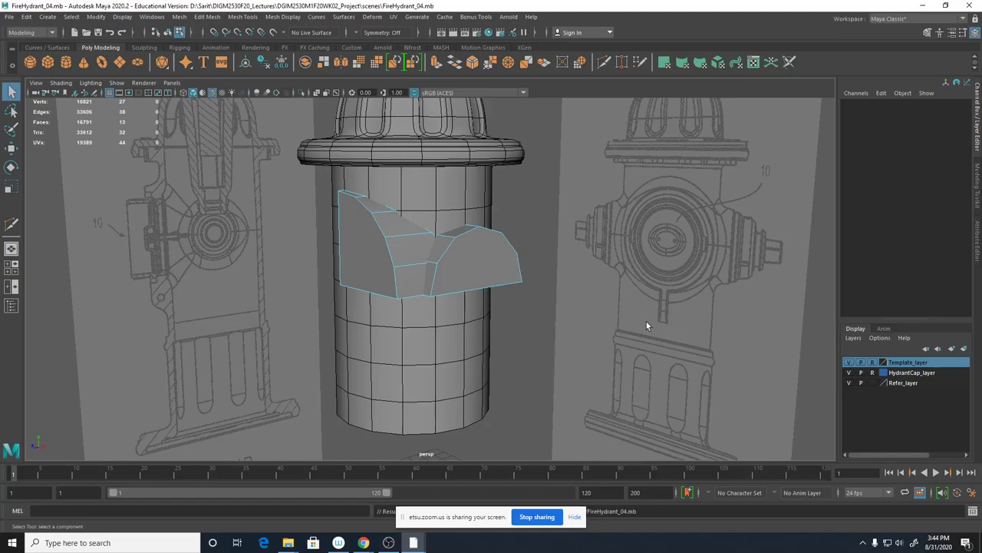
click(9, 16)
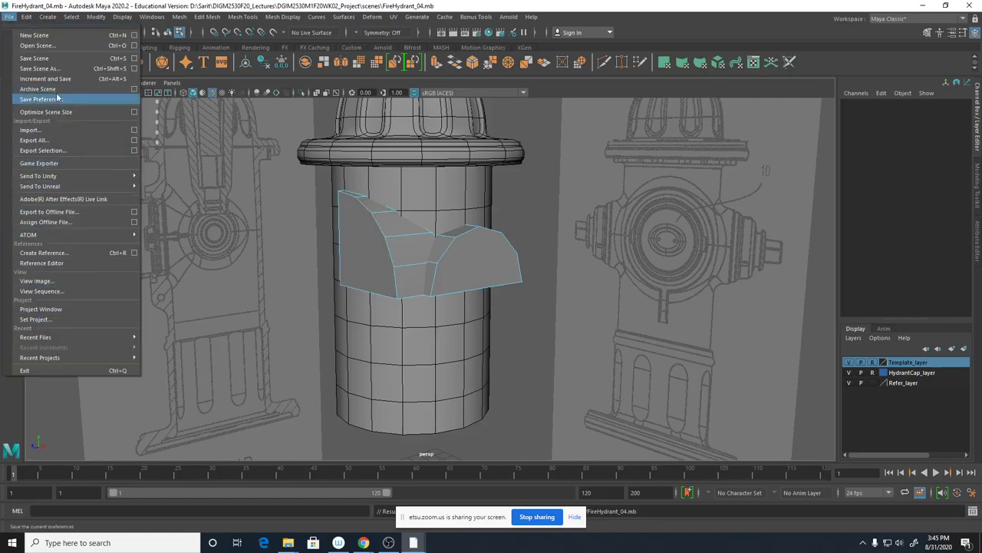
click(58, 57)
Start a new scene and create a default polygon cube at the origin.
click(10, 17)
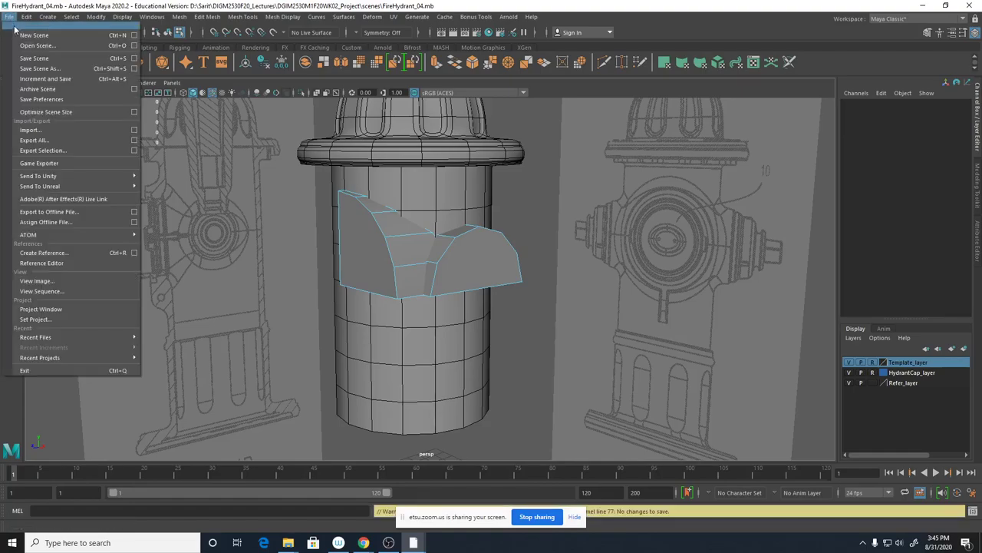
click(33, 34)
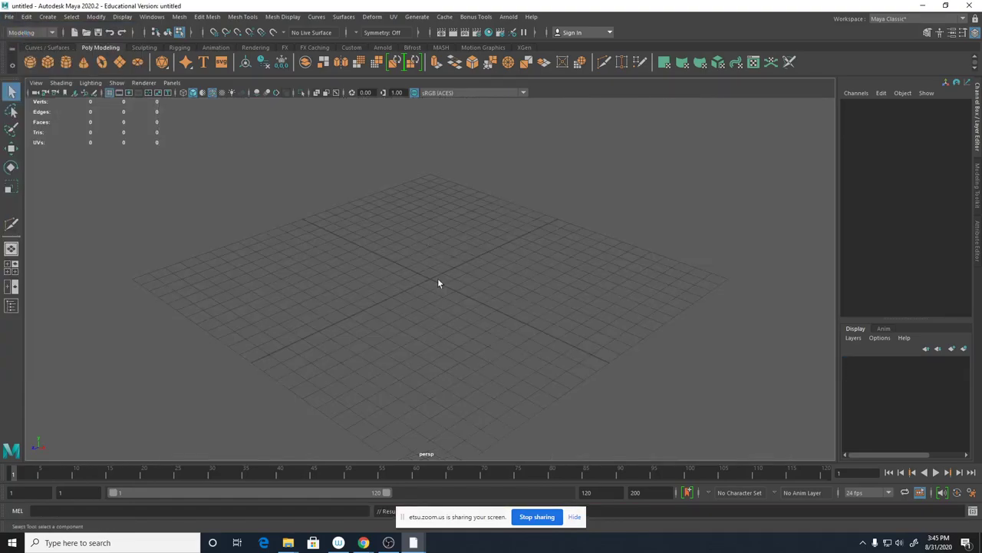
scroll(461, 285, up, 2)
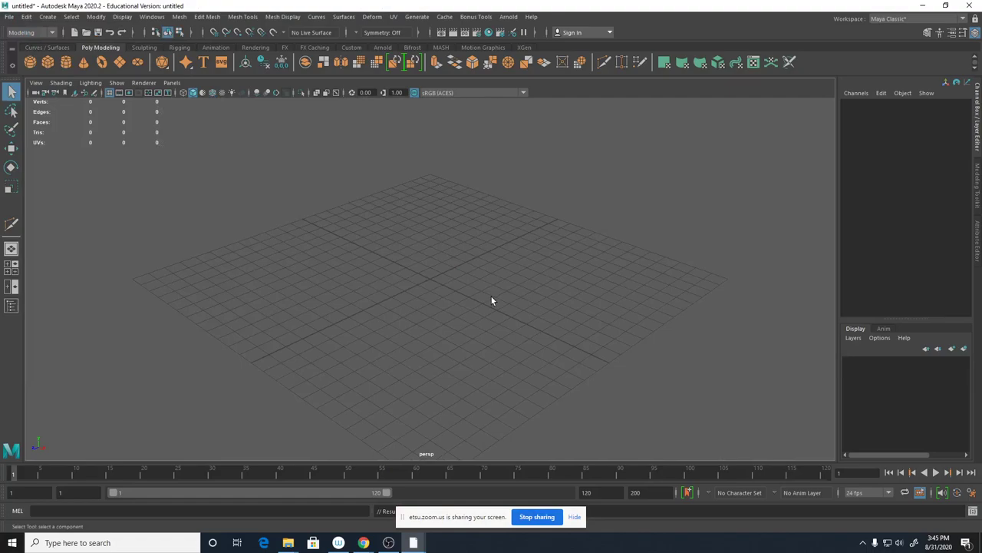
click(47, 63)
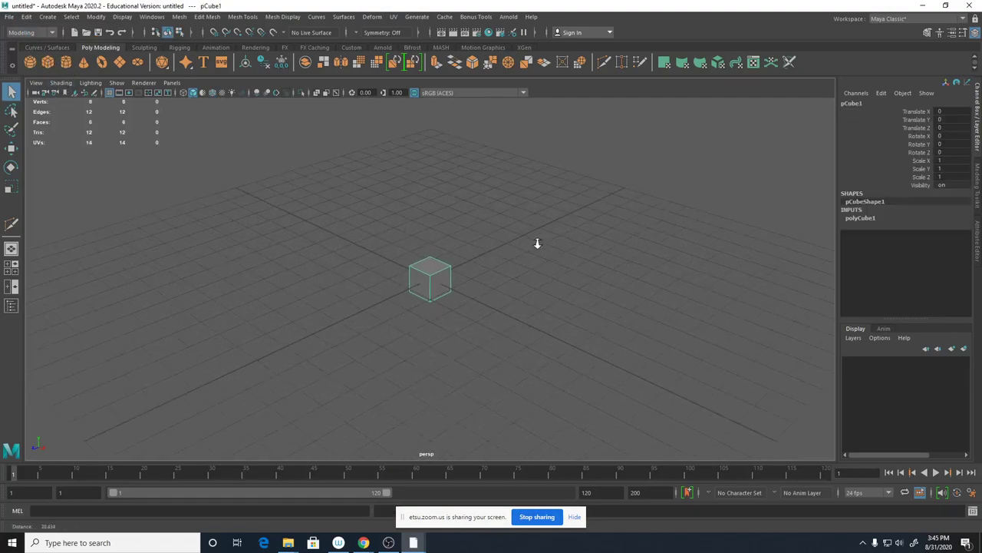
scroll(537, 244, up, 1)
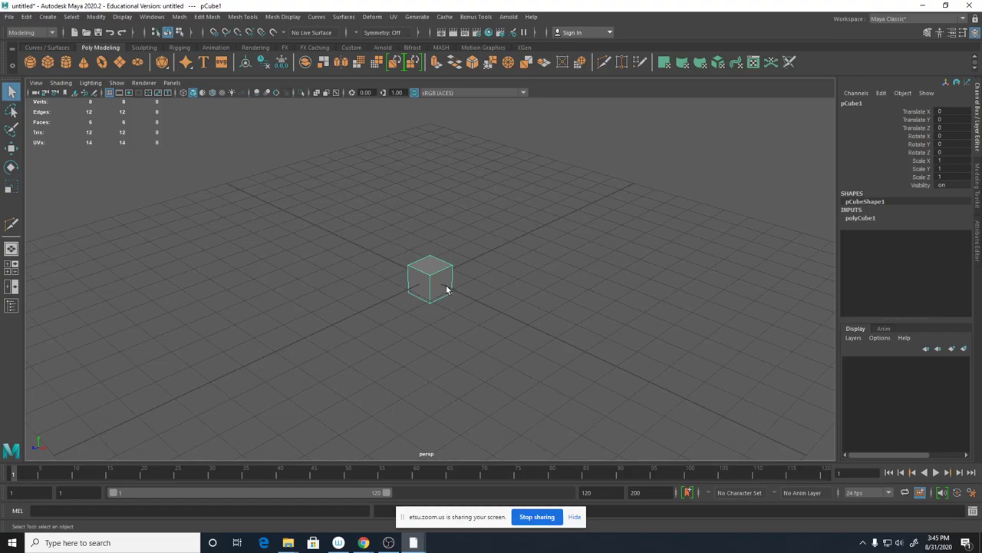
Duplicate the cube and move the copy along Z so a gap separates it from the original.
key(ctrl+d)
key(w)
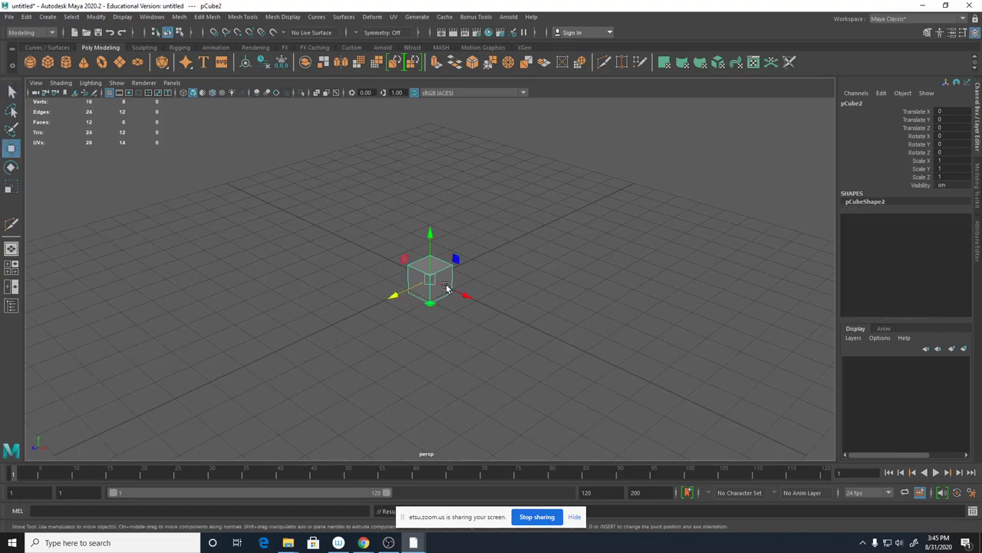
drag(398, 294, 563, 338)
Delete the two faces that face each other on the original cube and its copy, leaving their inner sides open.
click(442, 292)
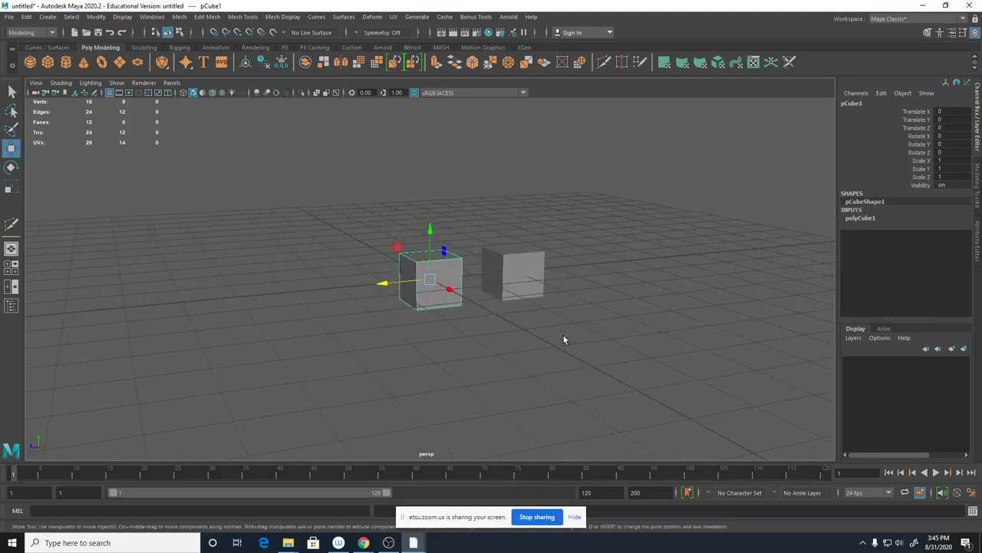
right_click(460, 261)
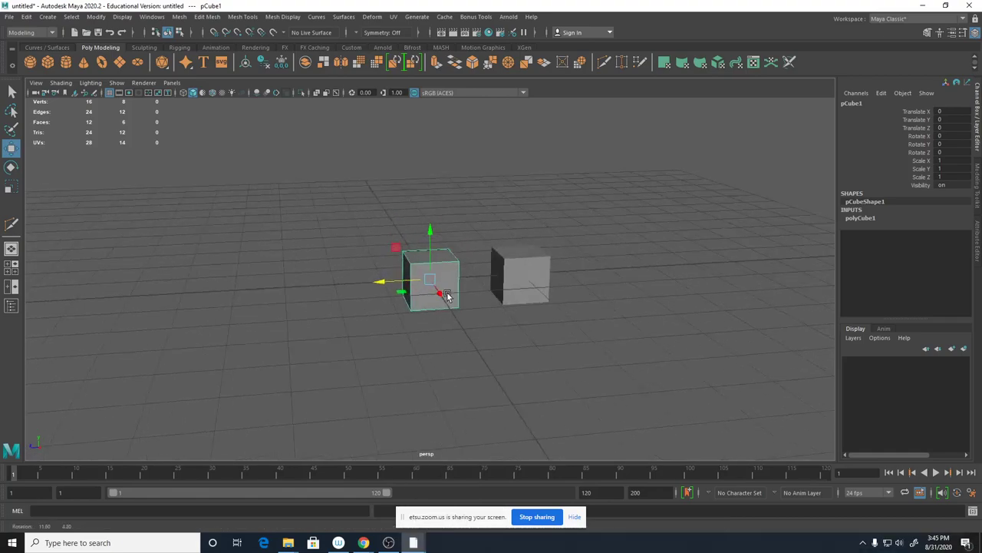
right_drag(456, 273, 456, 296)
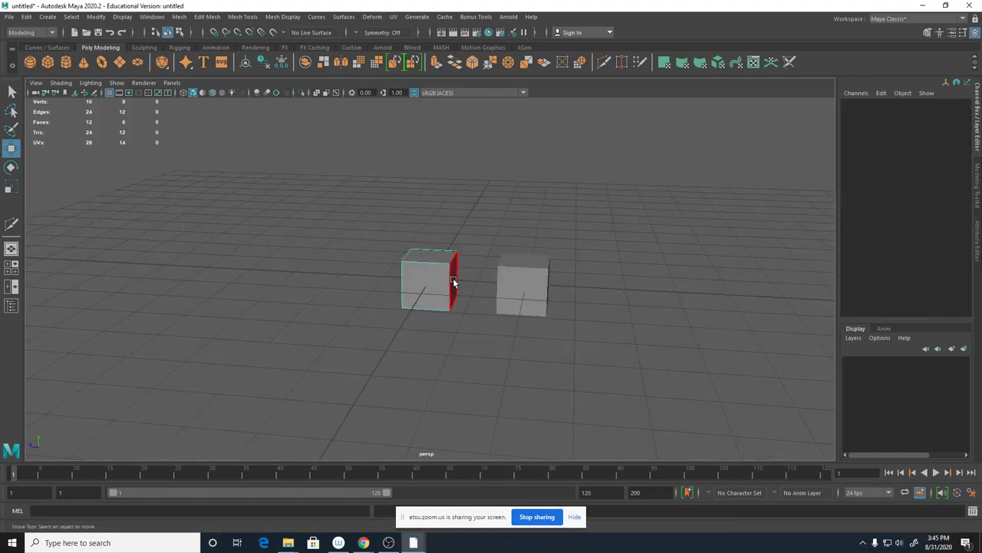
click(454, 282)
alt+drag(455, 282, 500, 307)
shift+click(496, 273)
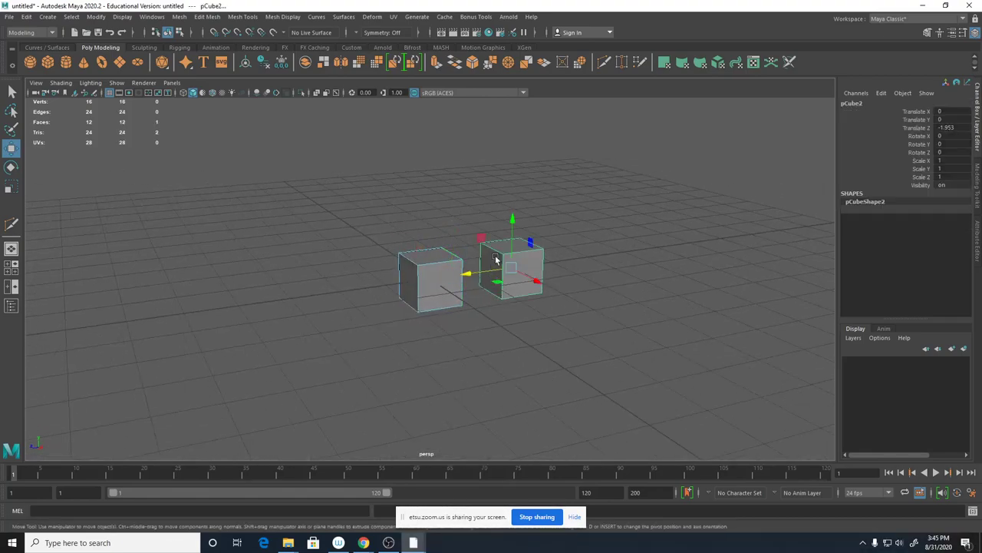
right_drag(498, 261, 497, 284)
click(489, 271)
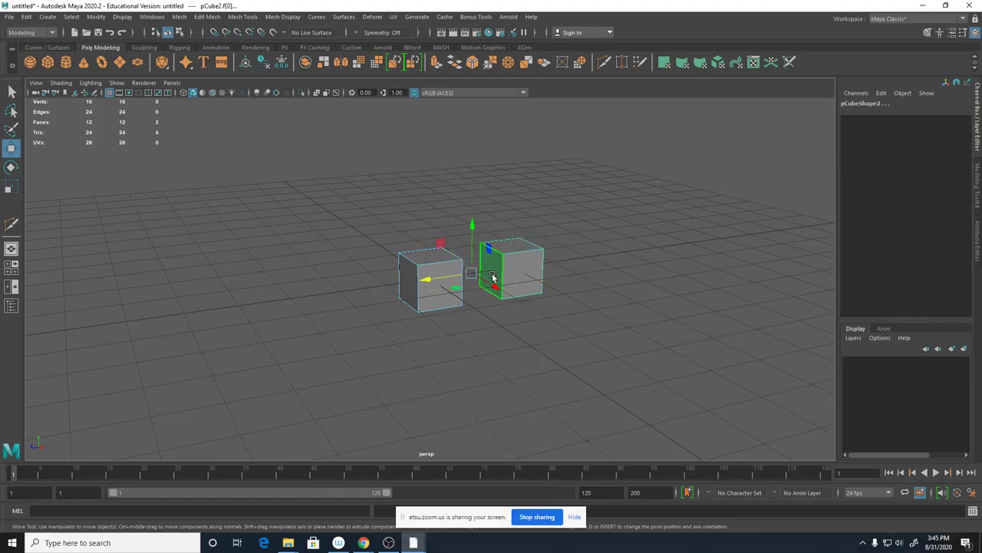
key(Delete)
alt+drag(638, 397, 558, 368)
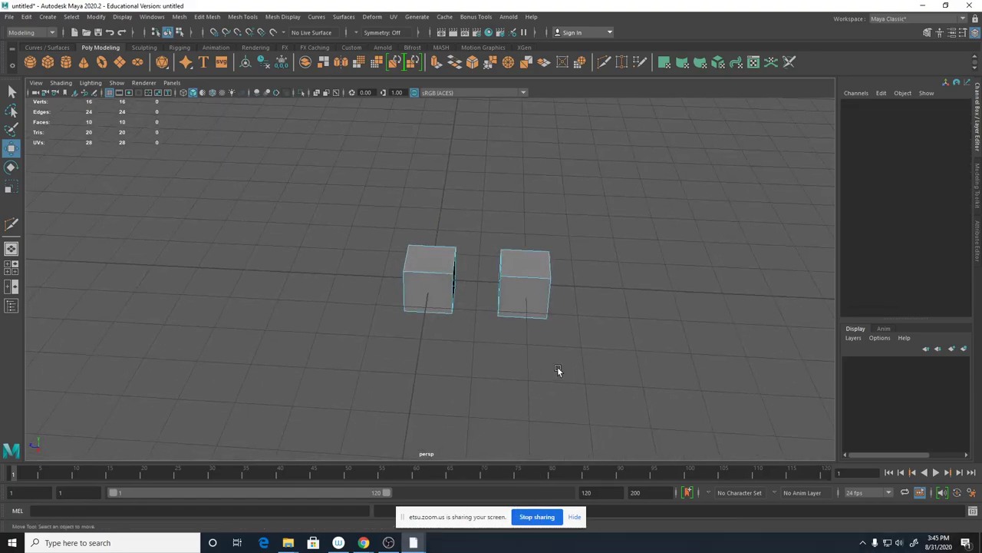
Return both open cubes from face selection to object mode.
right_drag(535, 261, 591, 244)
click(583, 274)
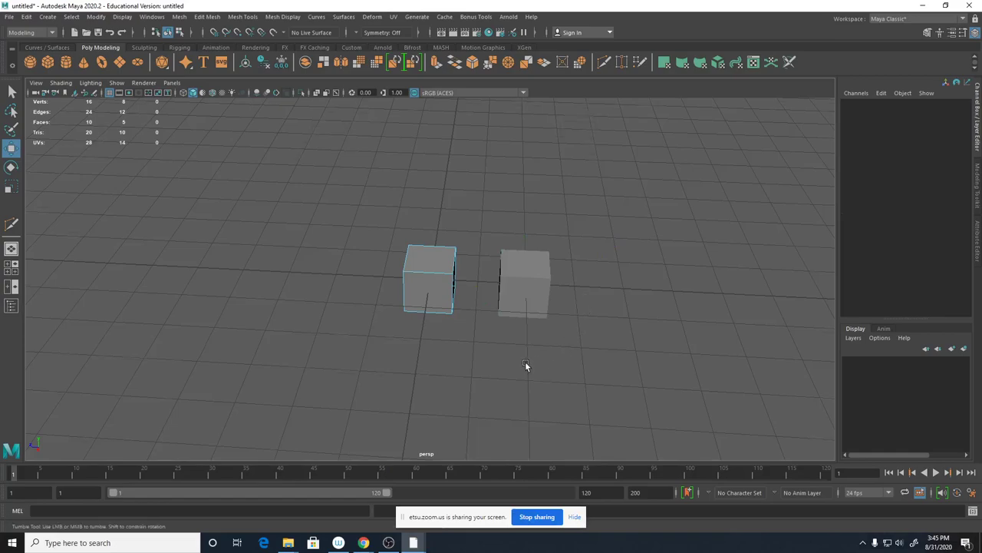
right_drag(403, 261, 783, 388)
click(519, 232)
alt+drag(783, 388, 633, 420)
click(633, 266)
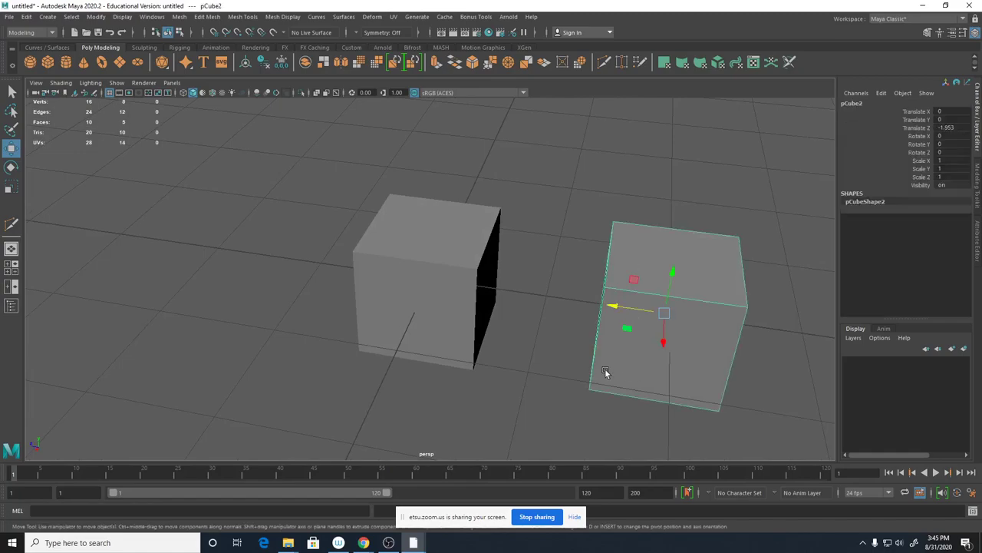
click(436, 285)
mouse_move(440, 246)
shift+right_down()
mouse_move(448, 428)
mouse_move(440, 462)
shift+right_up()
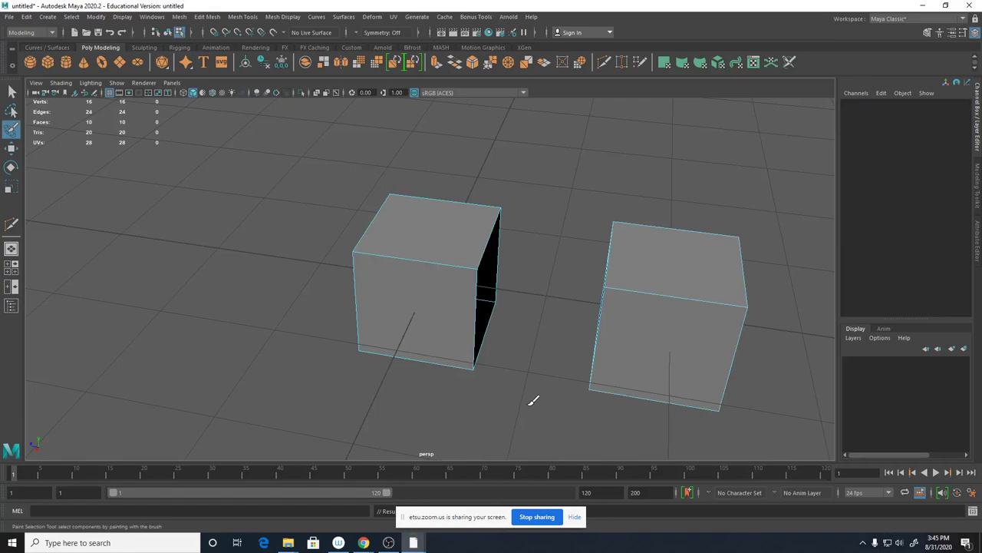
click(12, 91)
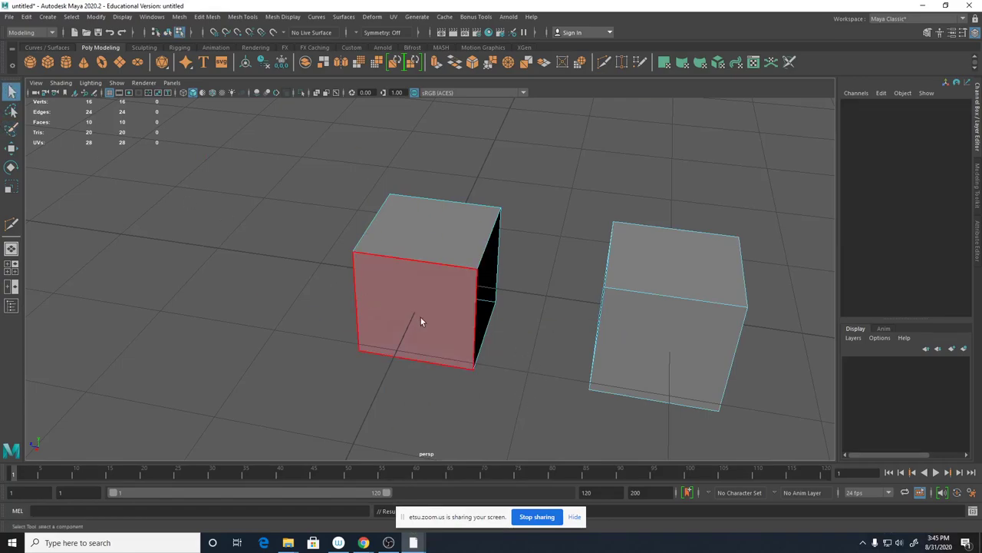
click(455, 324)
right_drag(455, 325, 529, 211)
click(536, 195)
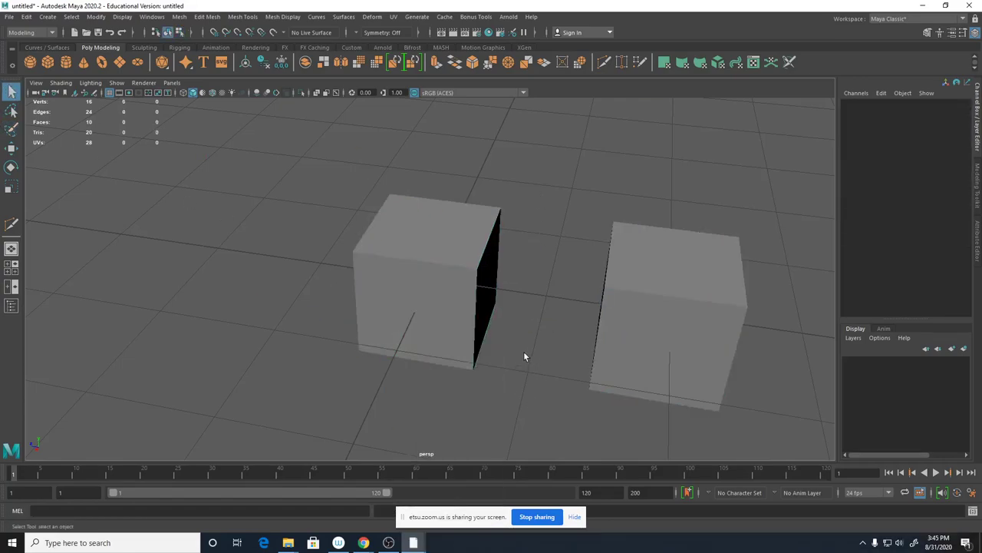
Combine the two open cubes into a single mesh and frame it.
alt+right_drag(524, 351, 356, 272)
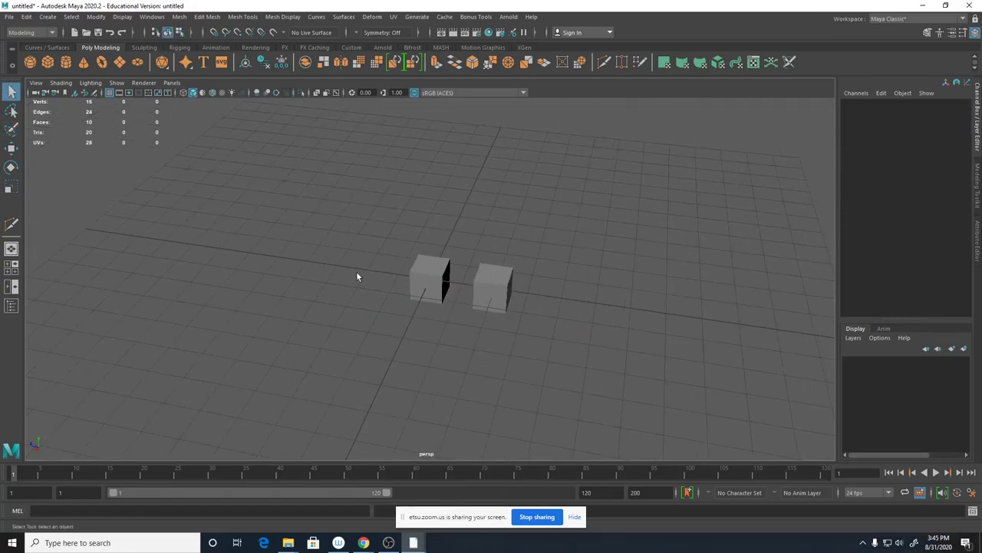
click(211, 93)
click(485, 289)
alt+drag(476, 349, 391, 366)
key(f)
alt+drag(614, 388, 601, 357)
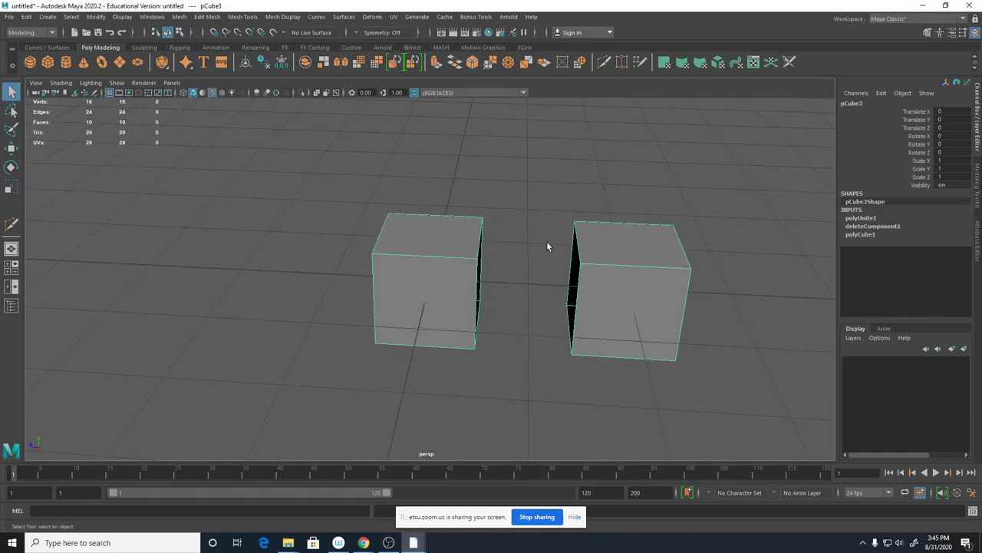
Close the gap between the facing top edges of the two cubes with Append to Polygon, and undo it.
right_drag(480, 251, 481, 228)
alt+drag(505, 247, 494, 272)
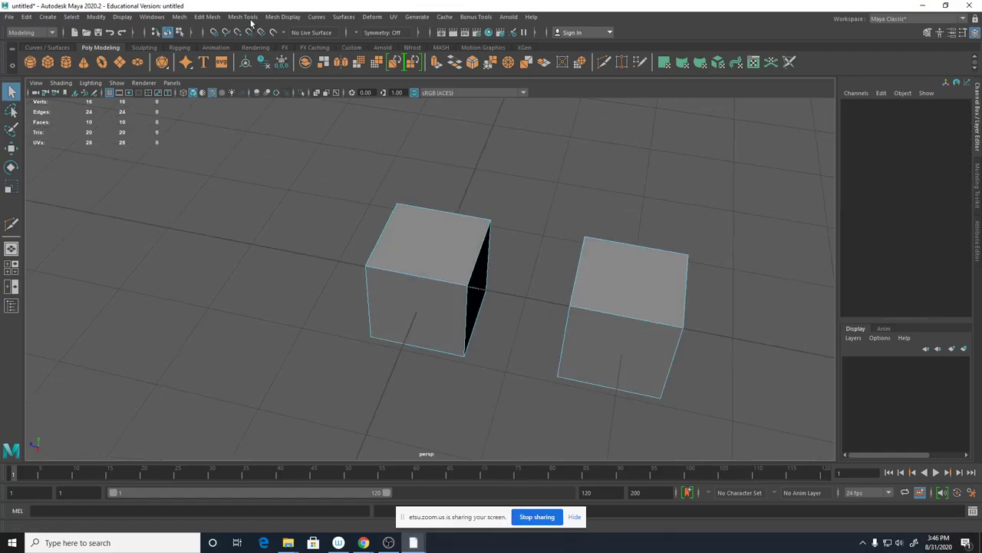
click(256, 17)
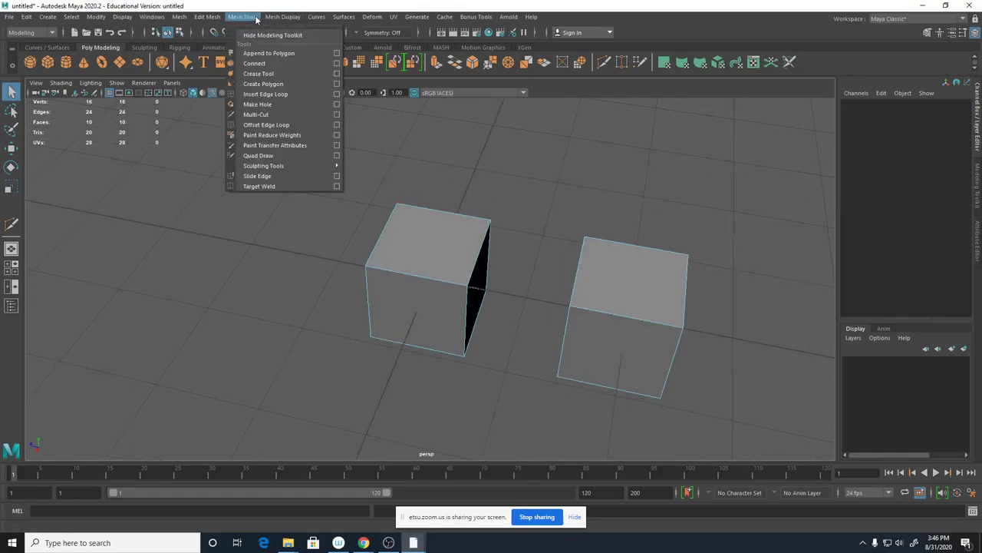
click(257, 53)
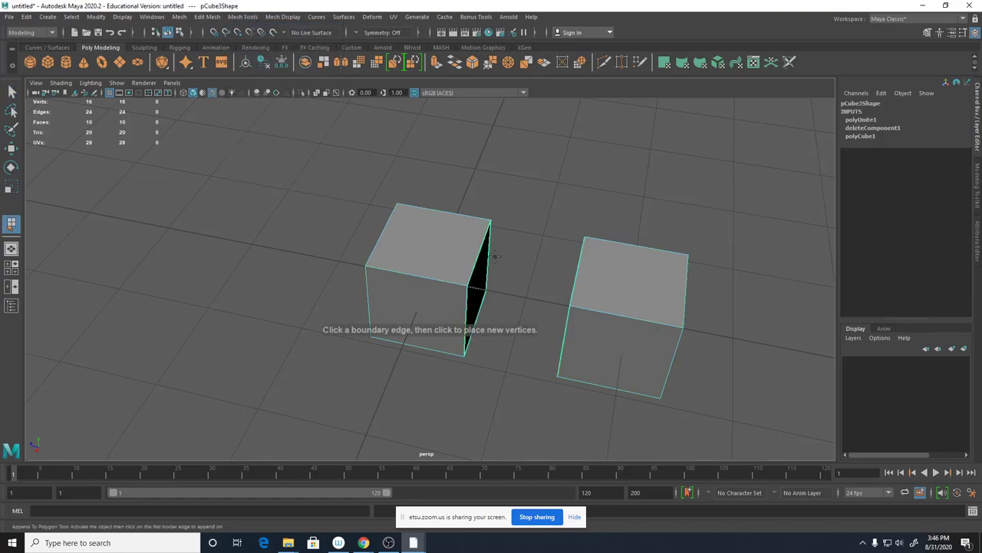
click(479, 250)
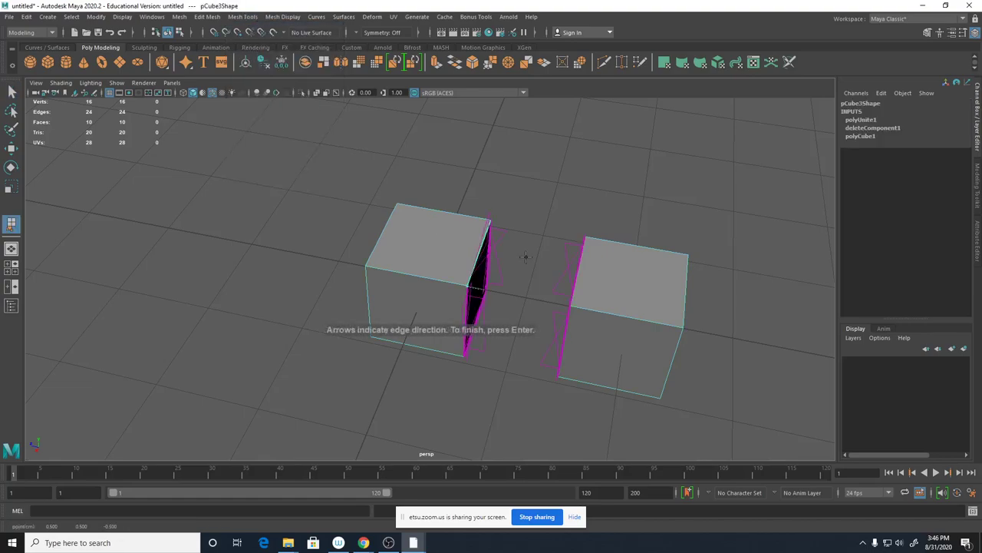
click(577, 264)
key(Return)
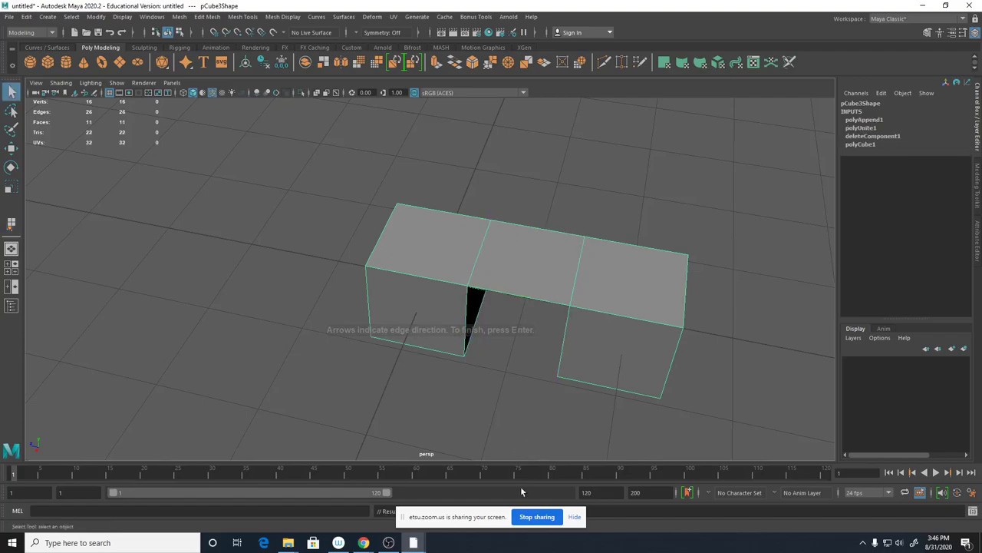
alt+drag(542, 465, 534, 402)
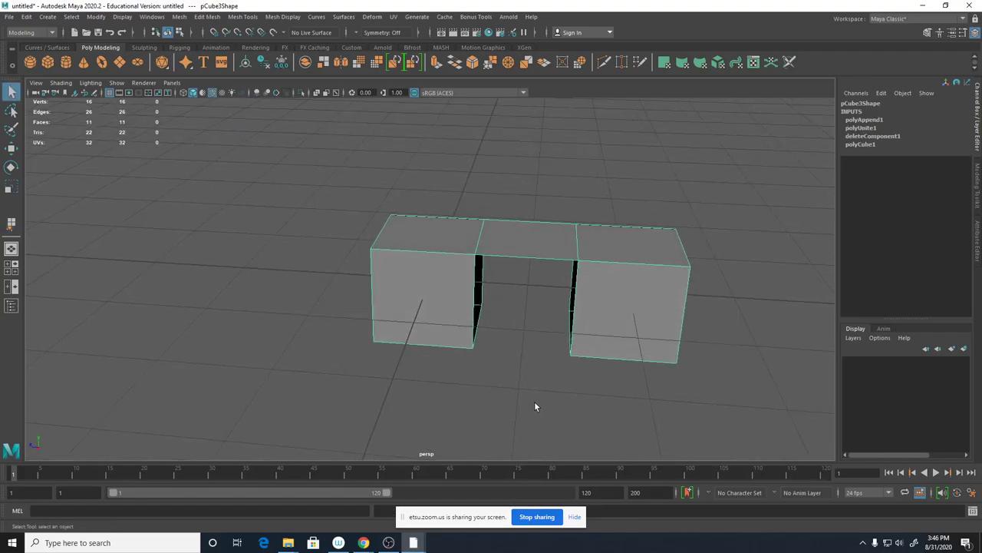
key(ctrl+z)
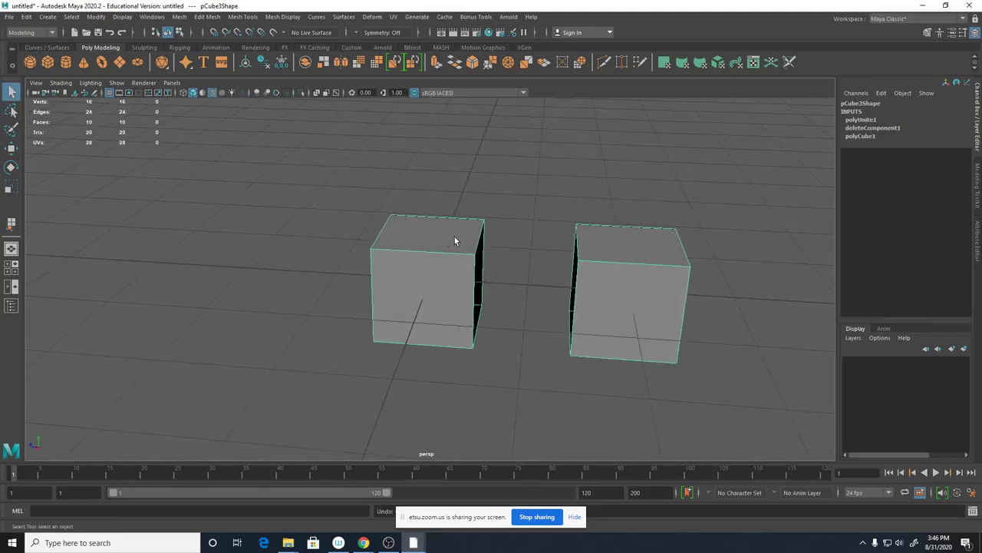
Bridge the facing top edges of the two open cubes, and undo the bridge.
right_click(476, 240)
alt+drag(501, 241, 493, 274)
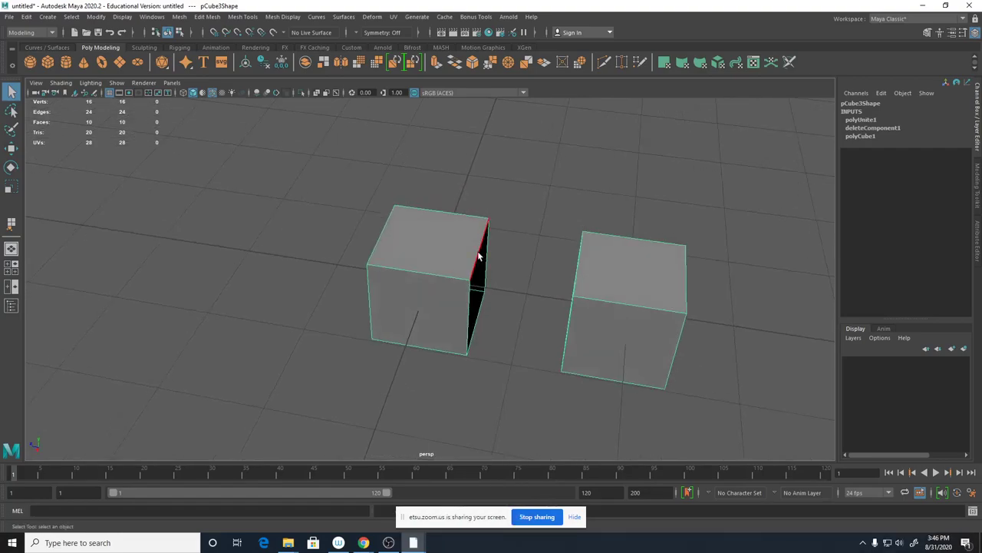
click(479, 255)
shift+click(579, 269)
mouse_move(581, 268)
alt+mouse_down()
mouse_move(550, 331)
mouse_move(570, 278)
alt+mouse_up()
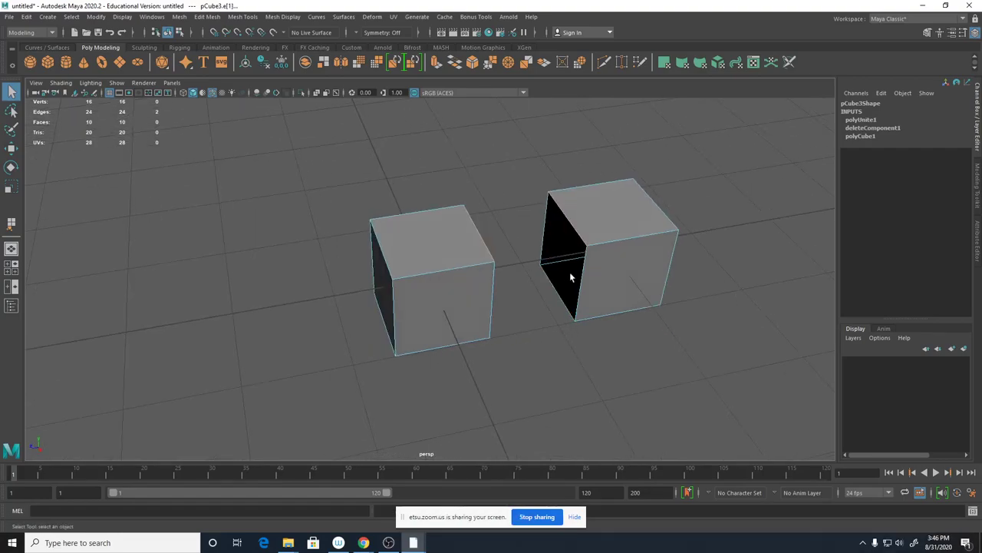
shift+right_click(574, 227)
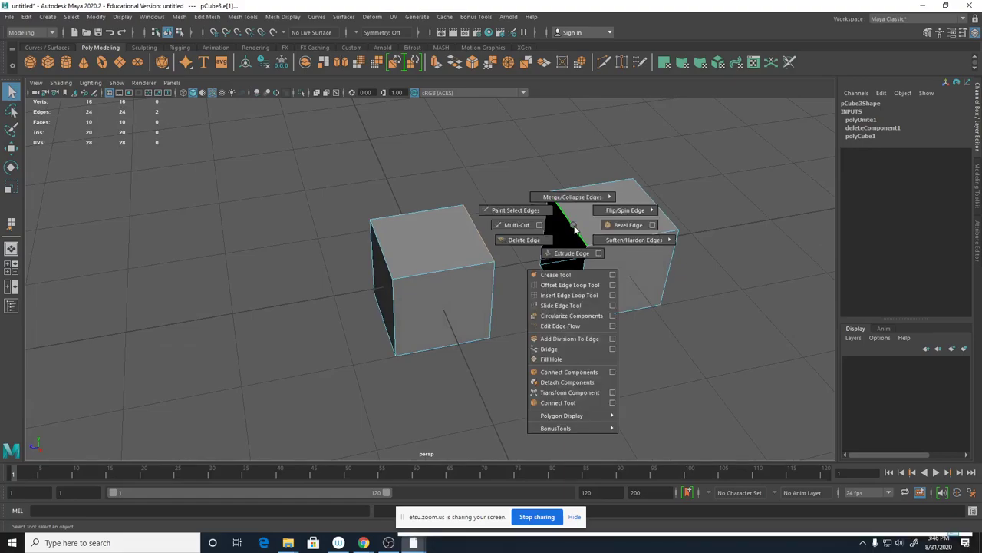
click(559, 350)
key(ctrl+z)
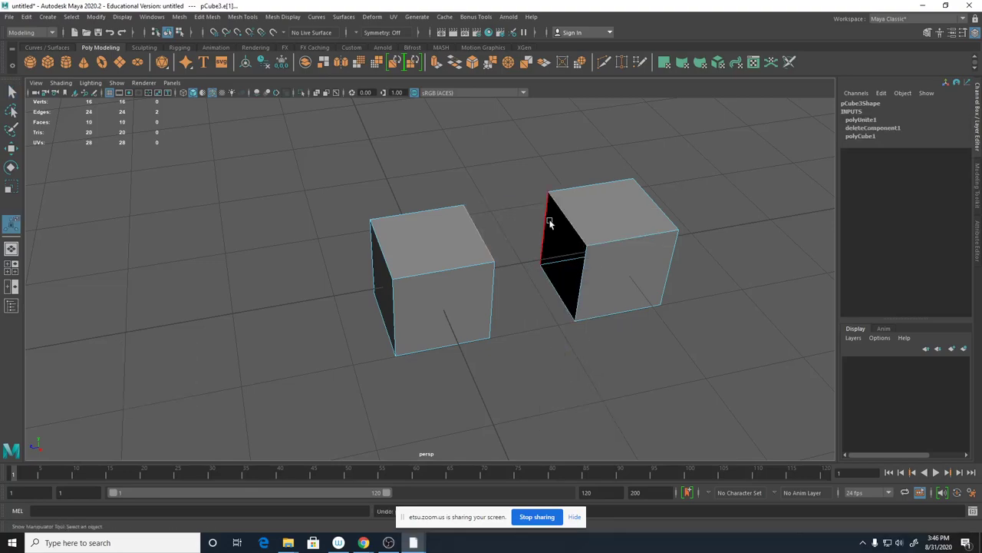
Bridge the full border edge loops of both open sides with 0 divisions, and undo the bridge.
right_drag(550, 220, 553, 193)
click(564, 218)
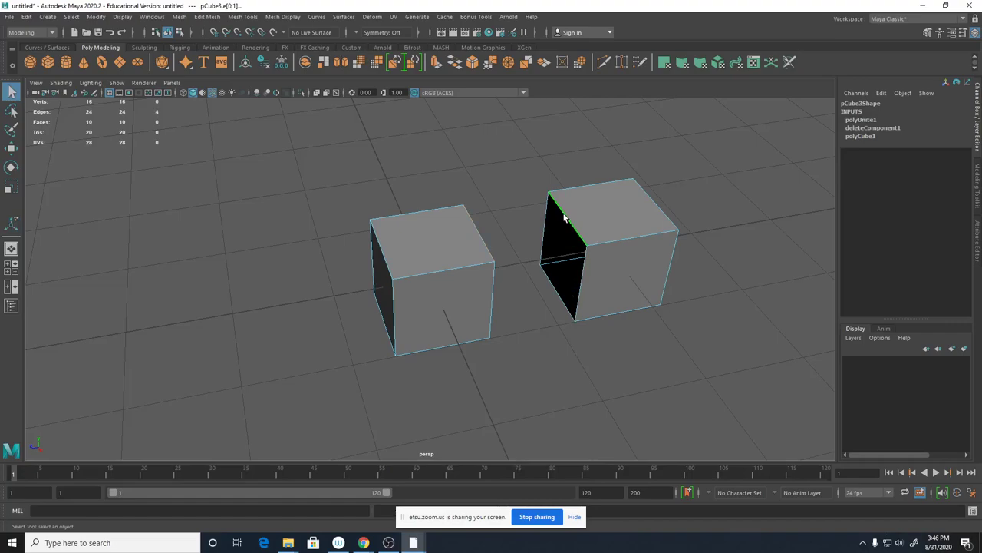
alt+drag(533, 248, 490, 251)
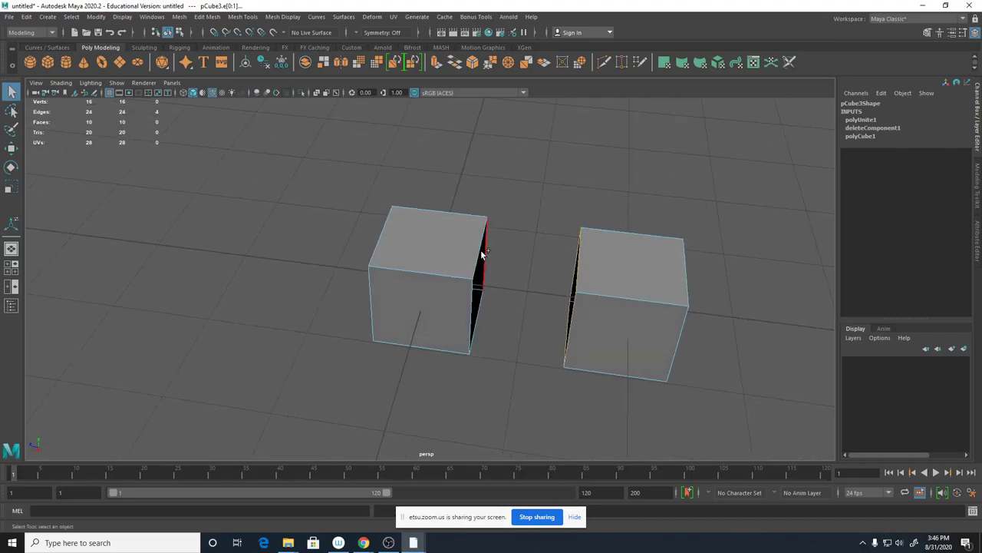
shift+click(482, 254)
alt+drag(462, 285, 493, 291)
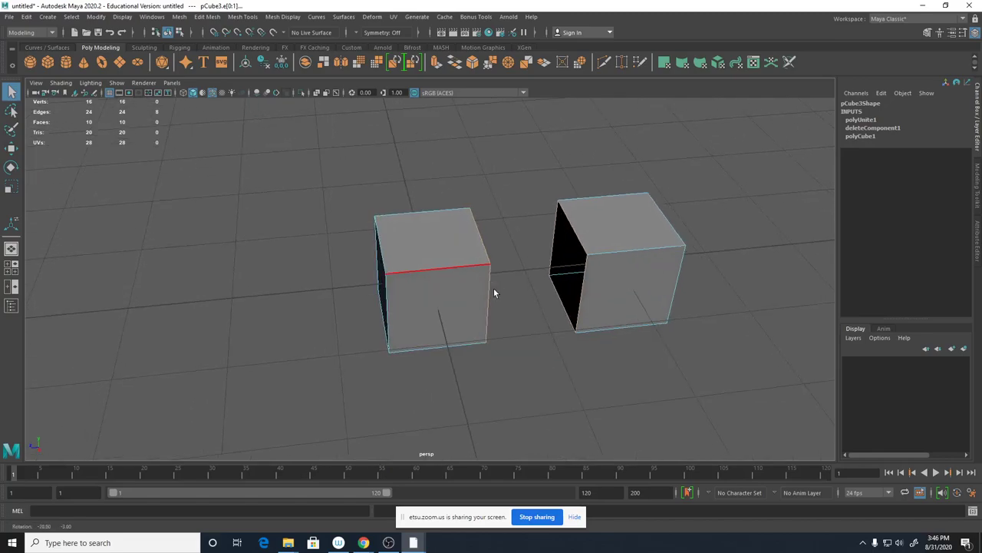
alt+right_drag(495, 291, 722, 297)
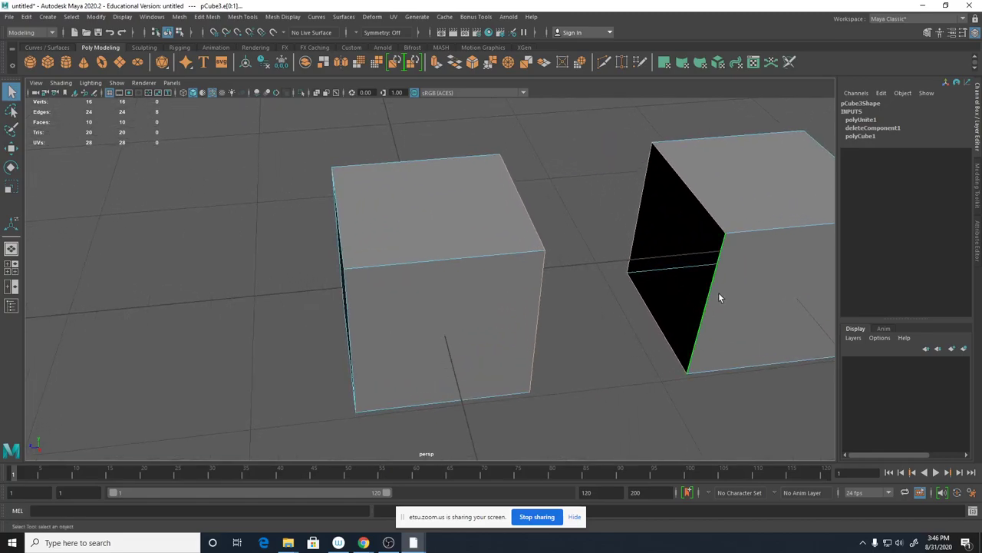
shift+click(703, 218)
shift+right_click(700, 202)
click(679, 324)
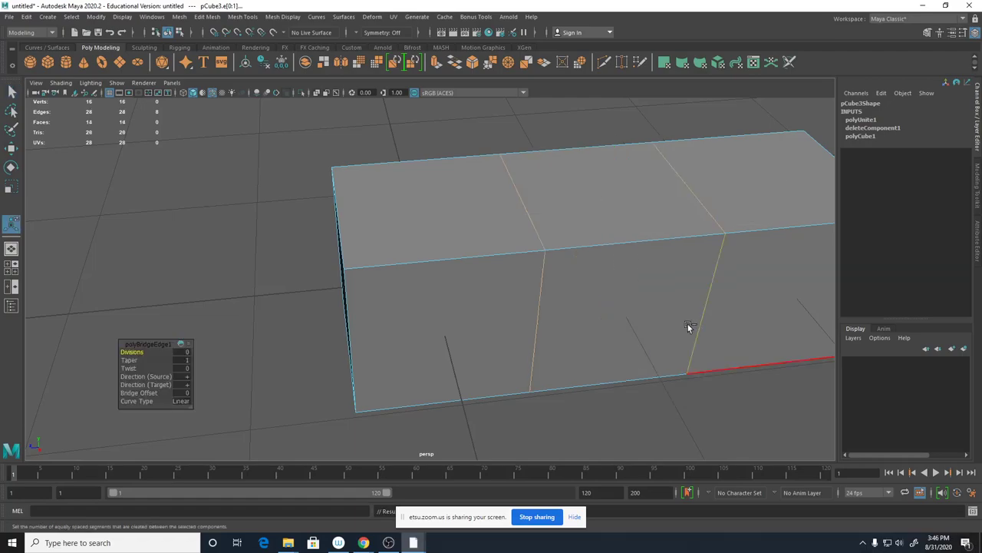
alt+drag(688, 389, 660, 399)
alt+right_drag(705, 392, 529, 348)
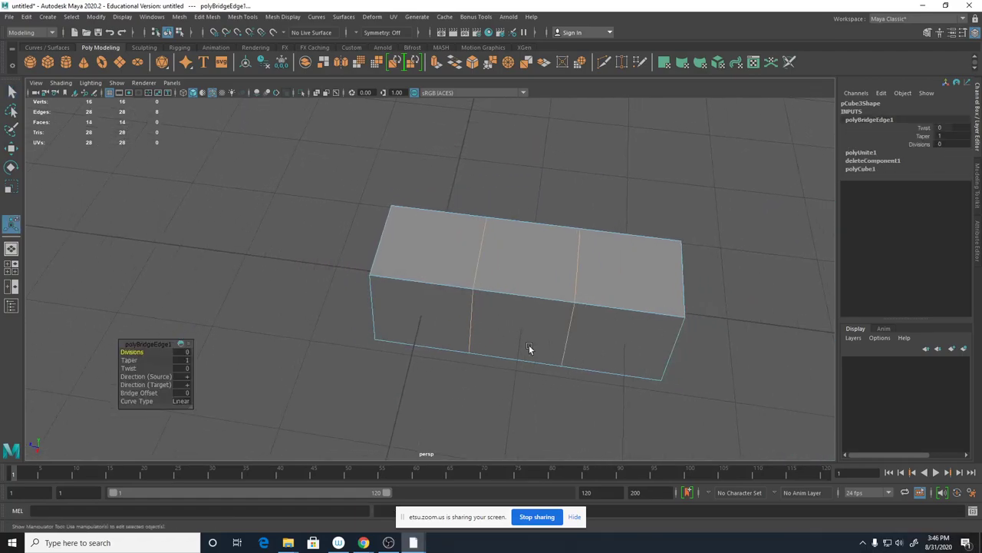
key(ctrl+z)
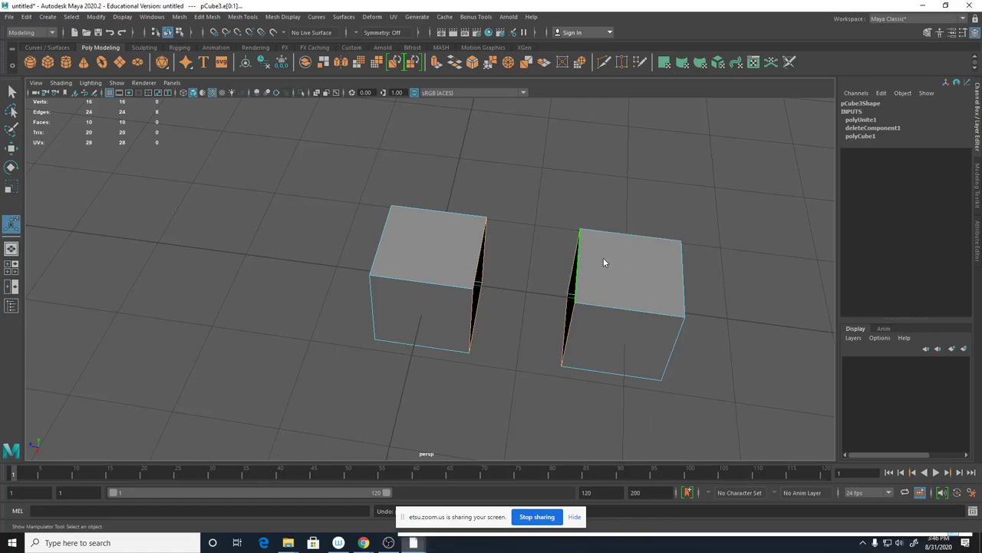
Select all faces of the copied cube and move them along Z until its open side meets the original cube's open side.
right_drag(603, 257, 641, 243)
right_drag(619, 276, 619, 285)
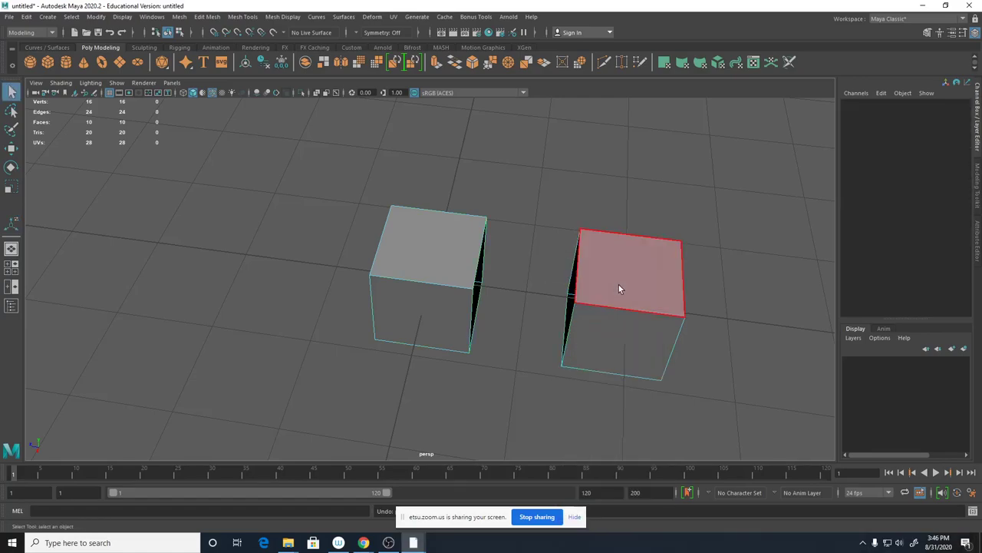
click(619, 283)
key(w)
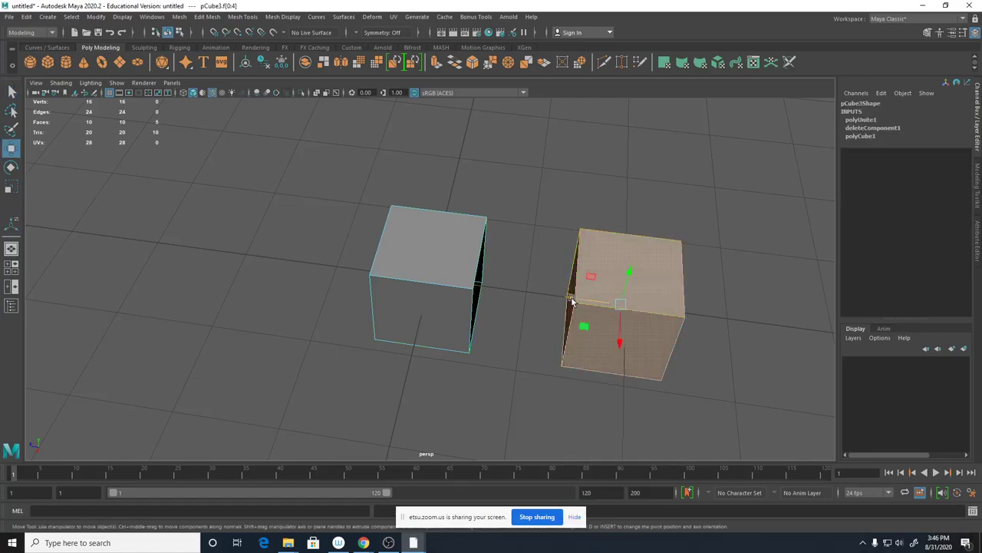
drag(571, 298, 479, 295)
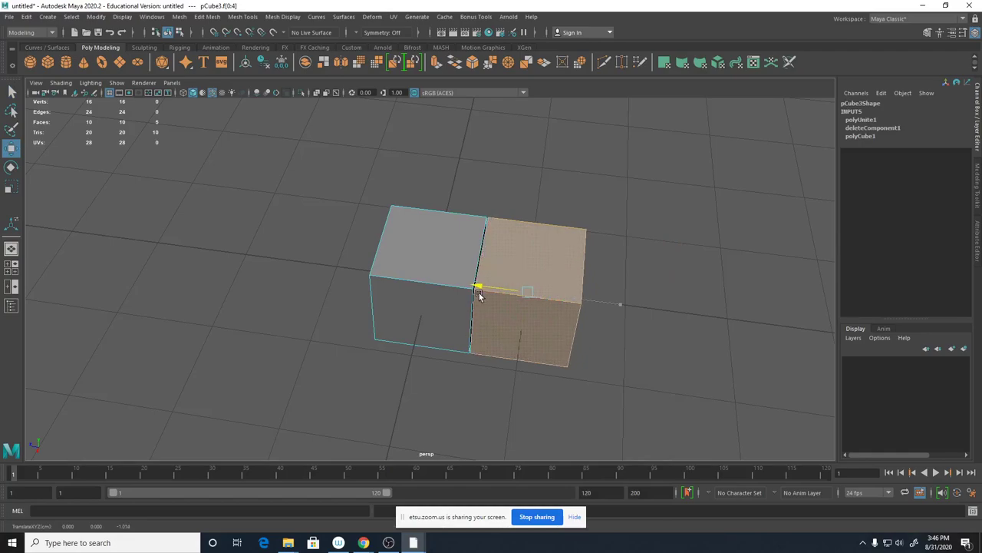
drag(480, 294, 478, 294)
scroll(482, 354, up, 5)
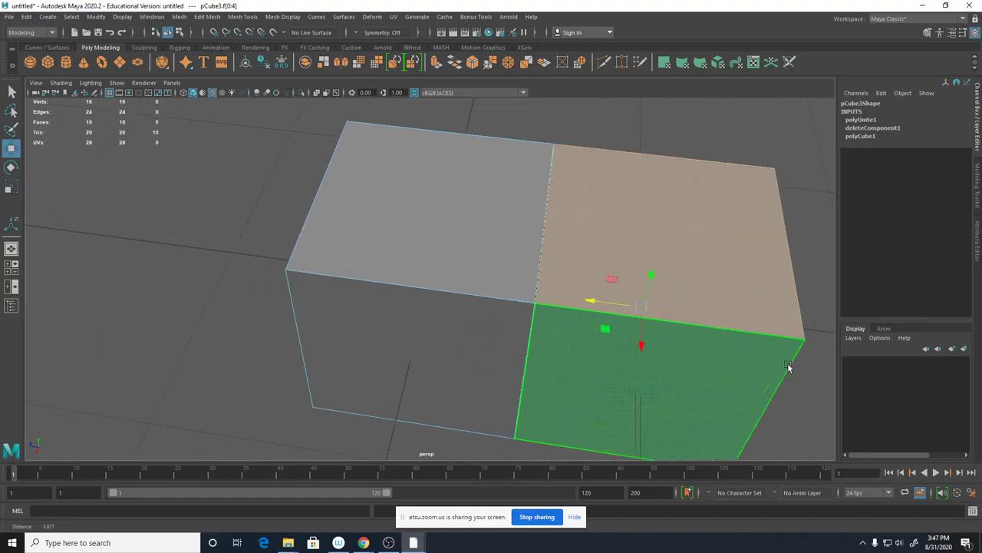
Fine-tune the copied cube's faces along Z in the side view so its open edge meets the original cube's, and clear the selection.
key(space)
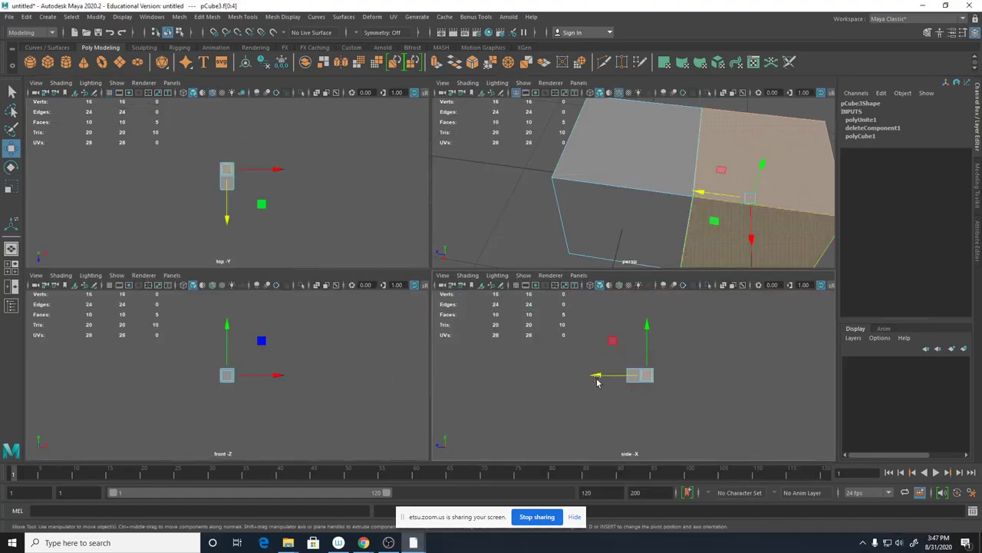
key(space)
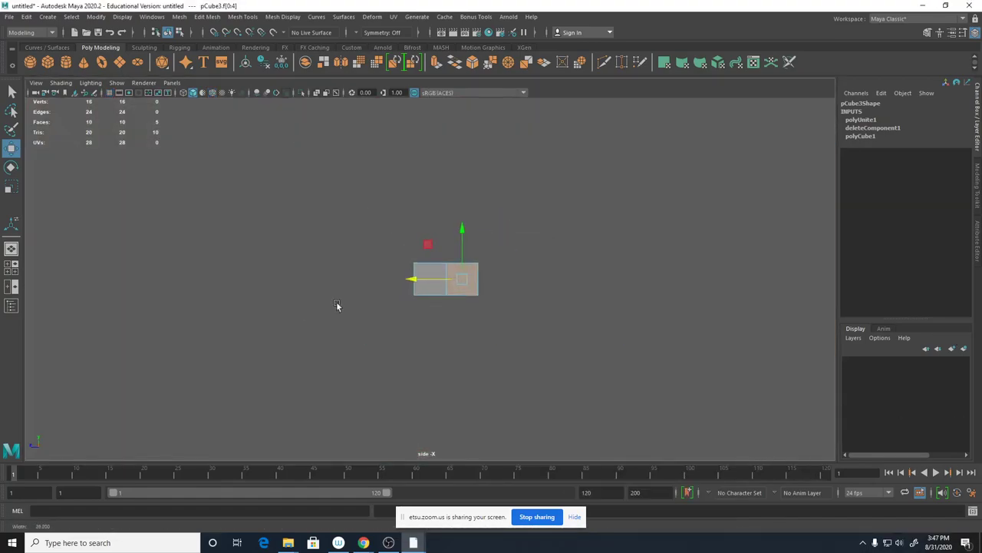
alt+right_drag(336, 303, 535, 320)
alt+right_drag(645, 324, 671, 328)
alt+middle_drag(661, 331, 537, 348)
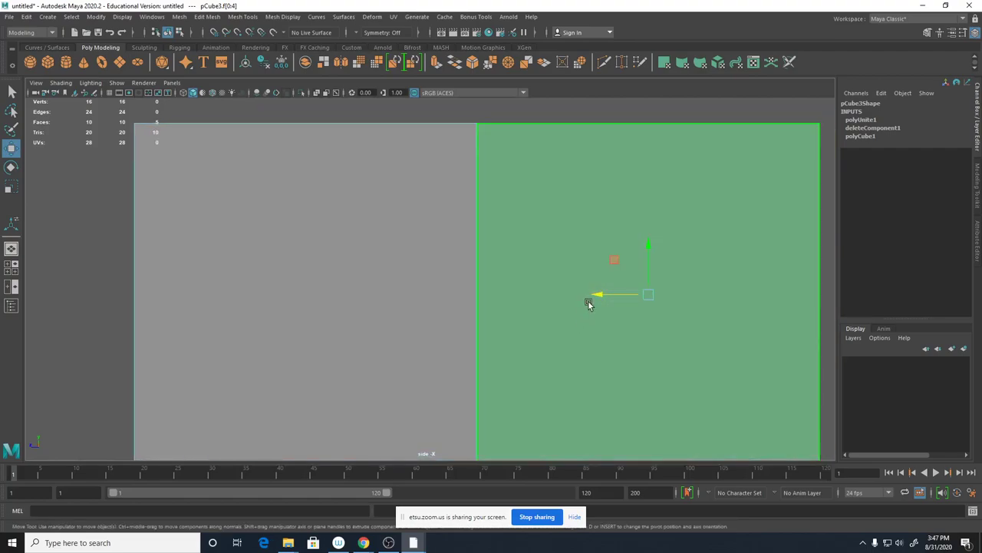
click(599, 296)
drag(600, 297, 598, 297)
alt+right_drag(504, 328, 981, 374)
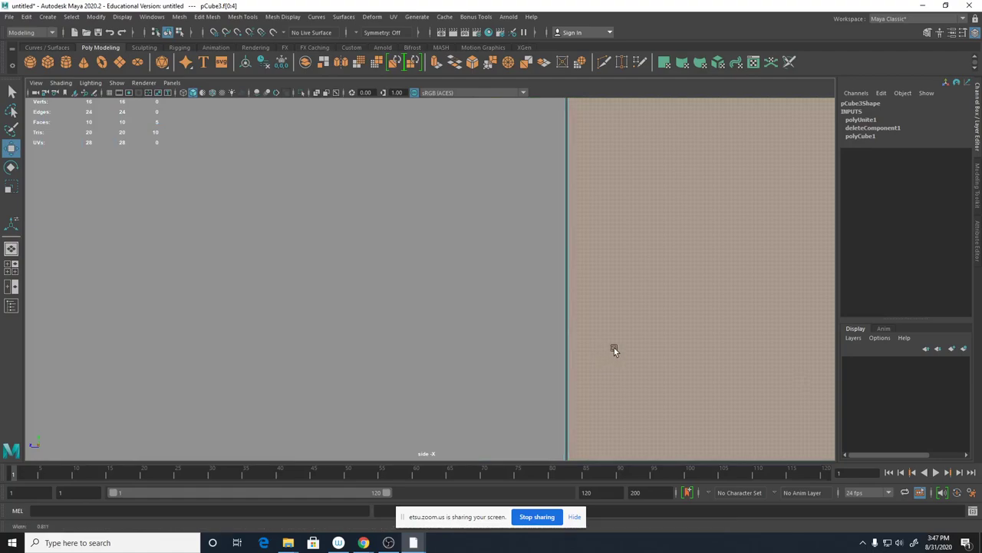
alt+middle_drag(614, 348, 679, 287)
key(f)
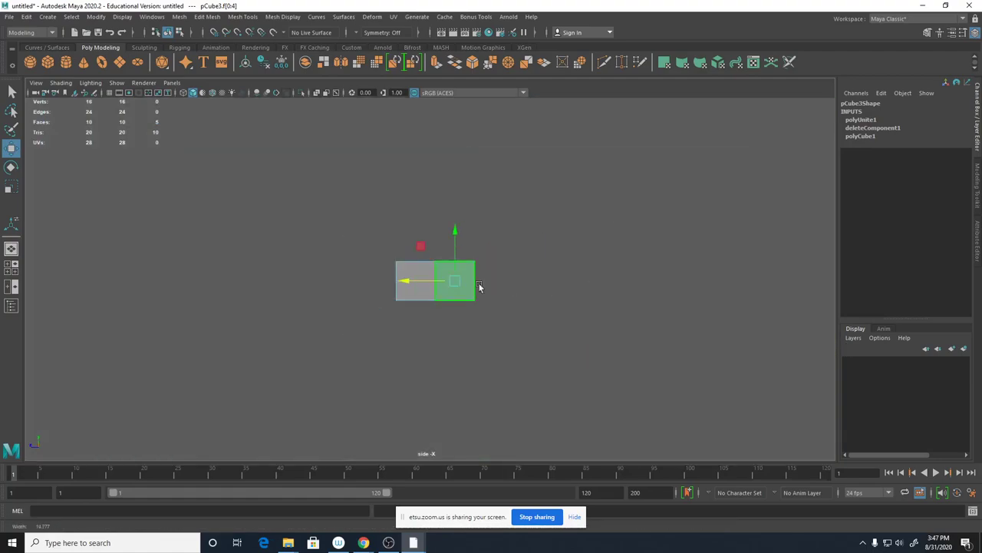
click(538, 223)
key(space)
key(space)
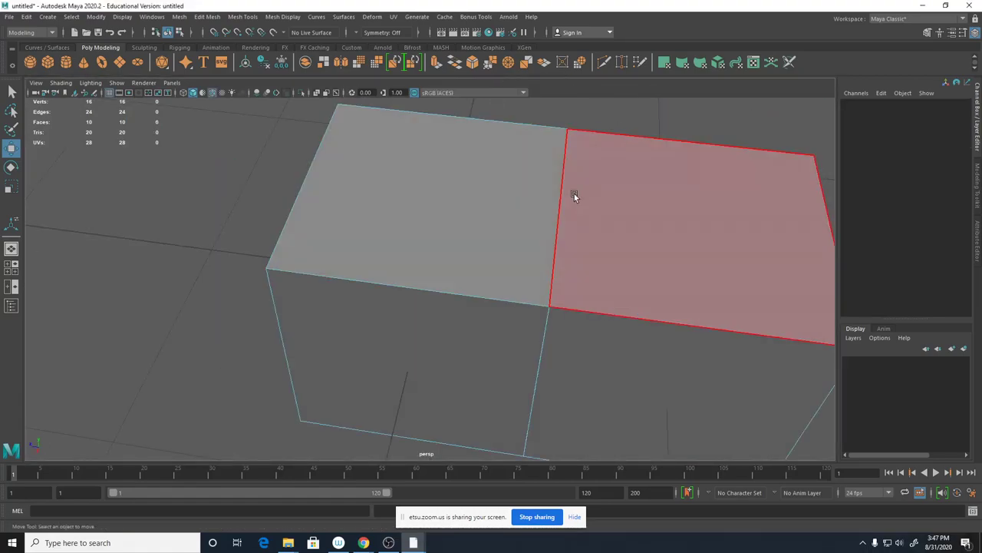
Select the connected faces of each cube to check whether the touching cubes still form separate shells.
alt+drag(562, 240, 570, 201)
alt+right_drag(645, 289, 450, 267)
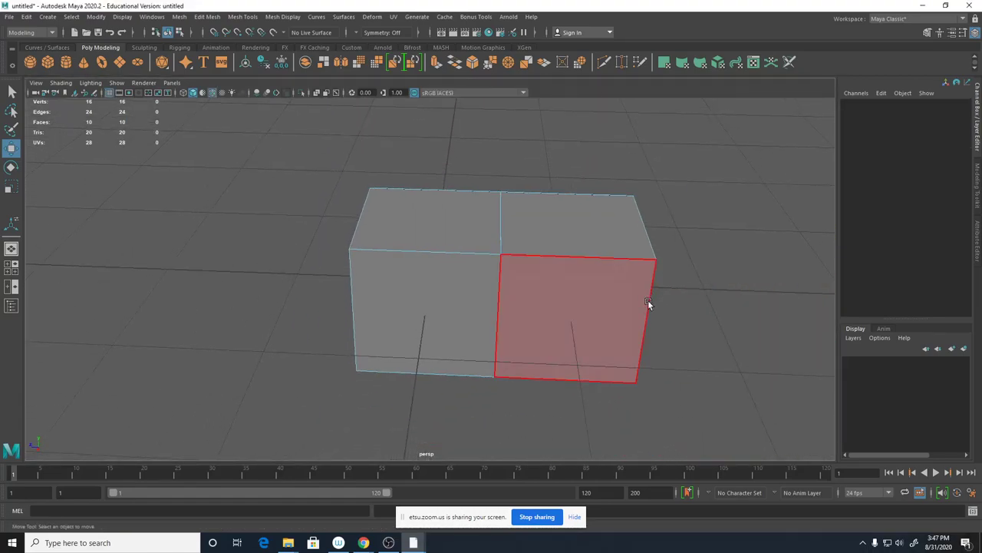
right_drag(605, 251, 602, 281)
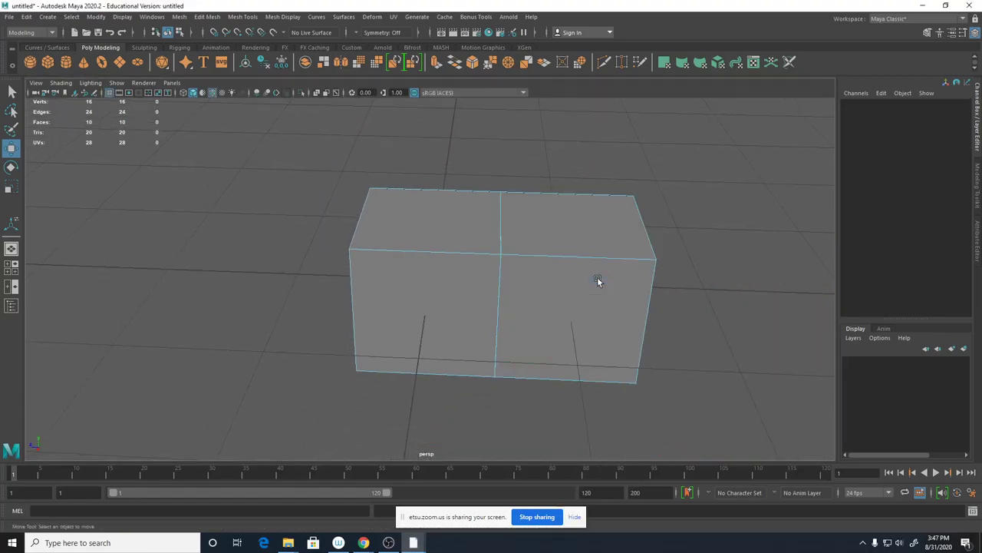
click(597, 282)
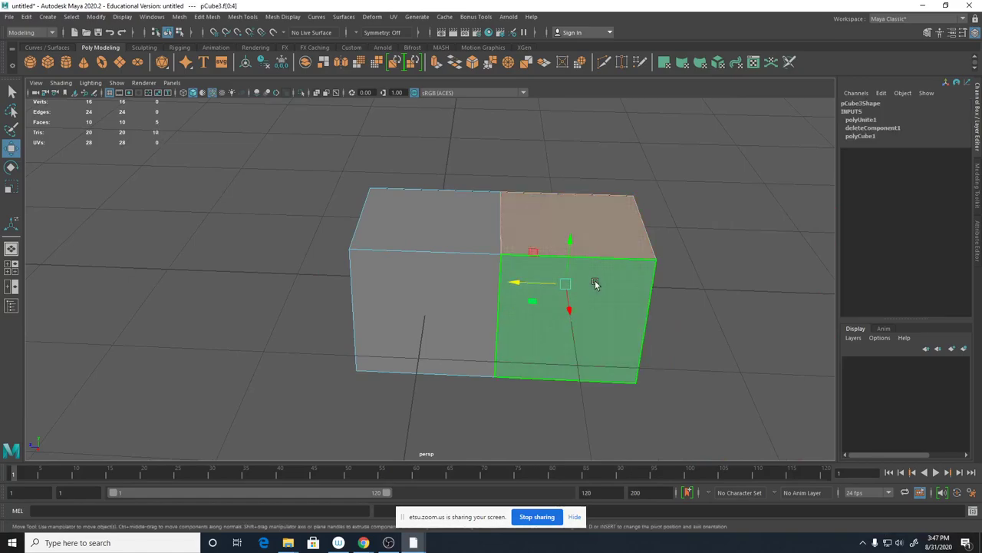
click(409, 315)
click(628, 359)
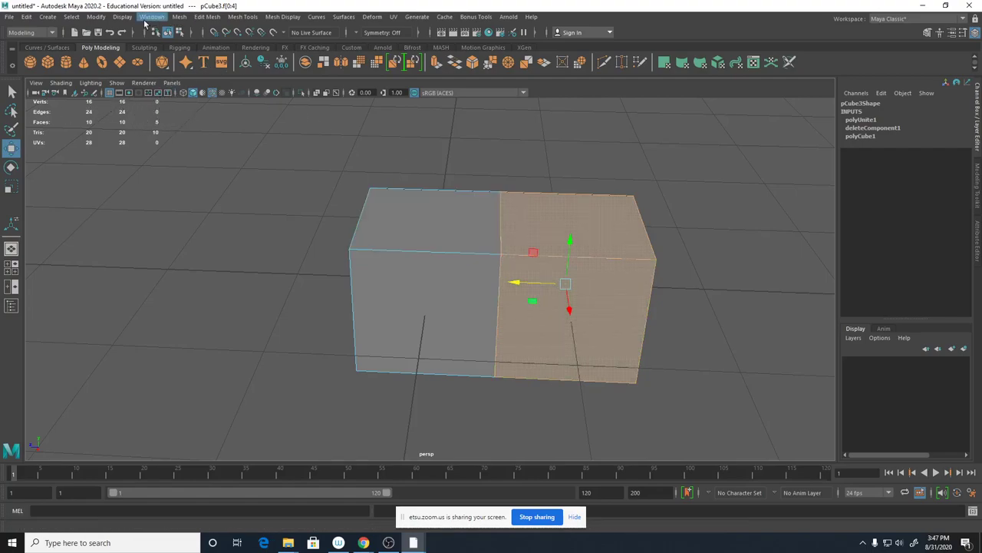
Look up the Poly Count option among the heads-up display settings, leaving it as it is.
click(128, 20)
mouse_move(141, 56)
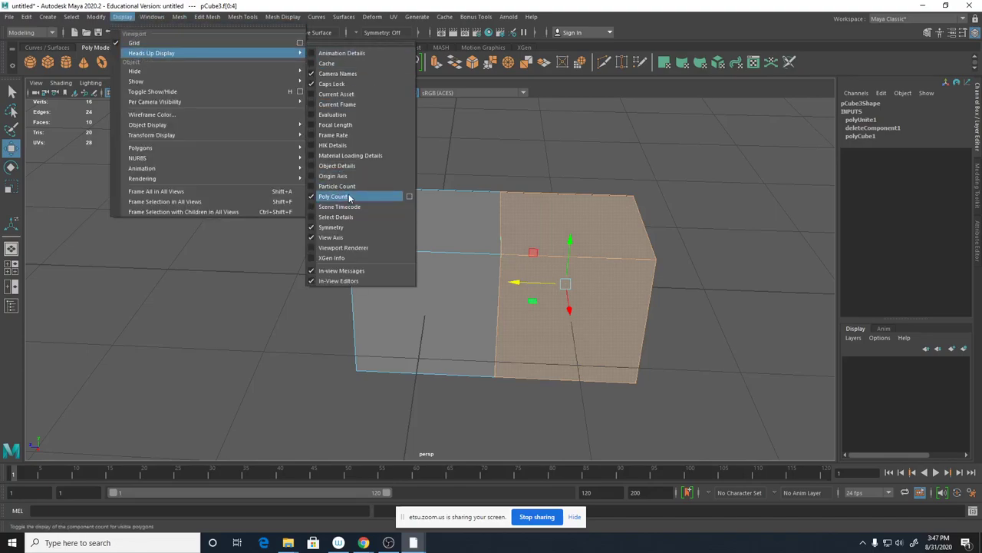
click(435, 133)
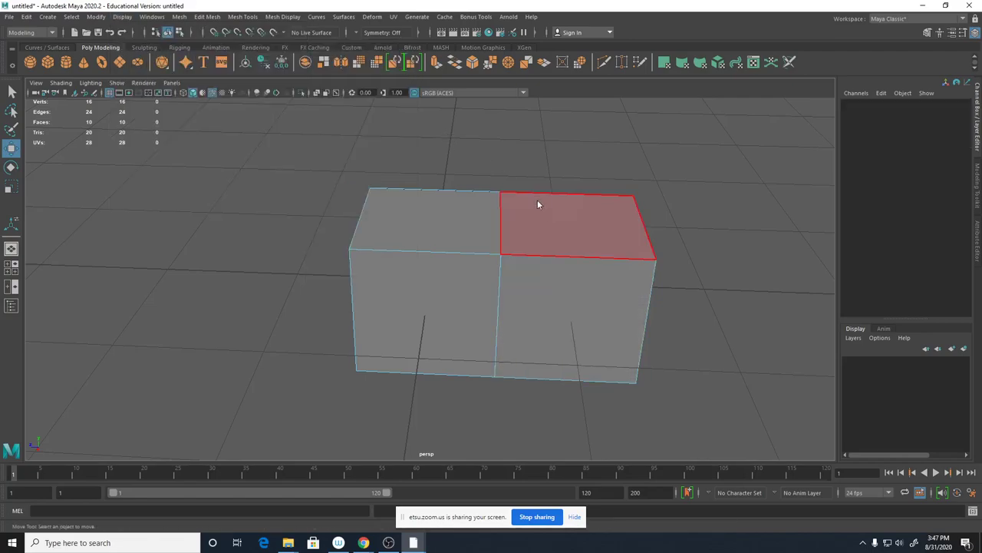
Switch to vertex selection in wireframe display and select the stacked vertices at the far upper corner of the seam.
right_drag(538, 204, 469, 198)
alt+right_drag(502, 248, 664, 271)
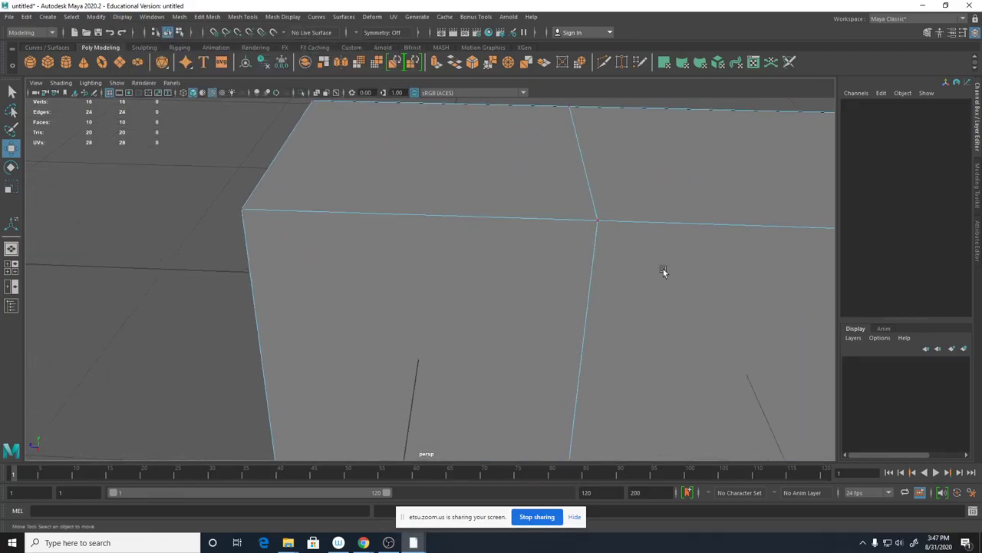
alt+drag(664, 271, 618, 358)
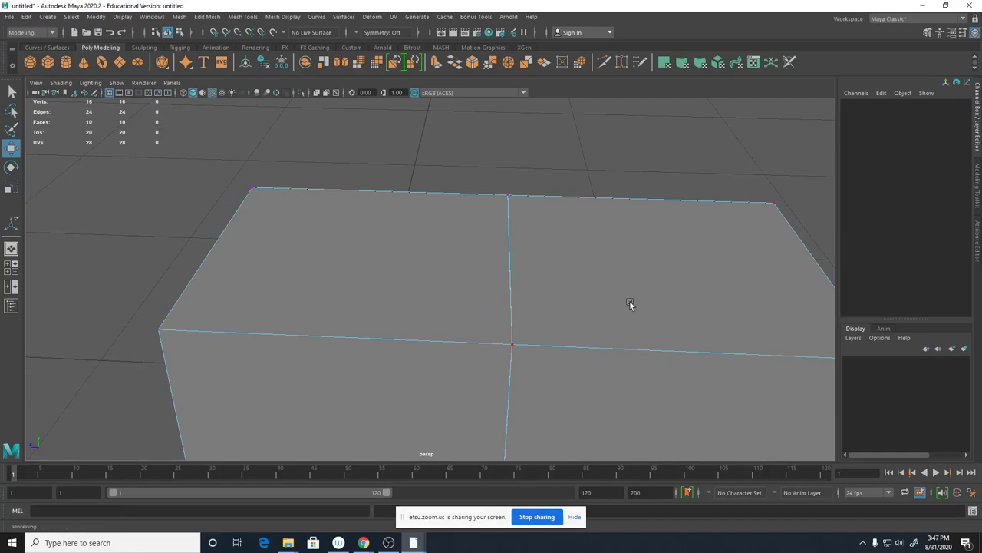
key(4)
alt+right_drag(538, 269, 659, 288)
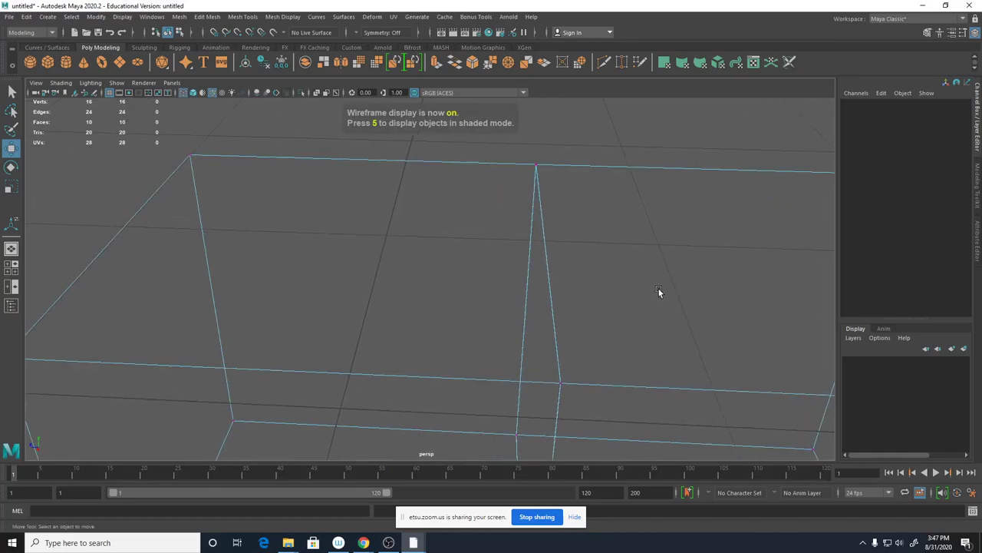
alt+middle_drag(659, 289, 618, 356)
alt+right_drag(617, 356, 579, 370)
alt+drag(443, 339, 482, 337)
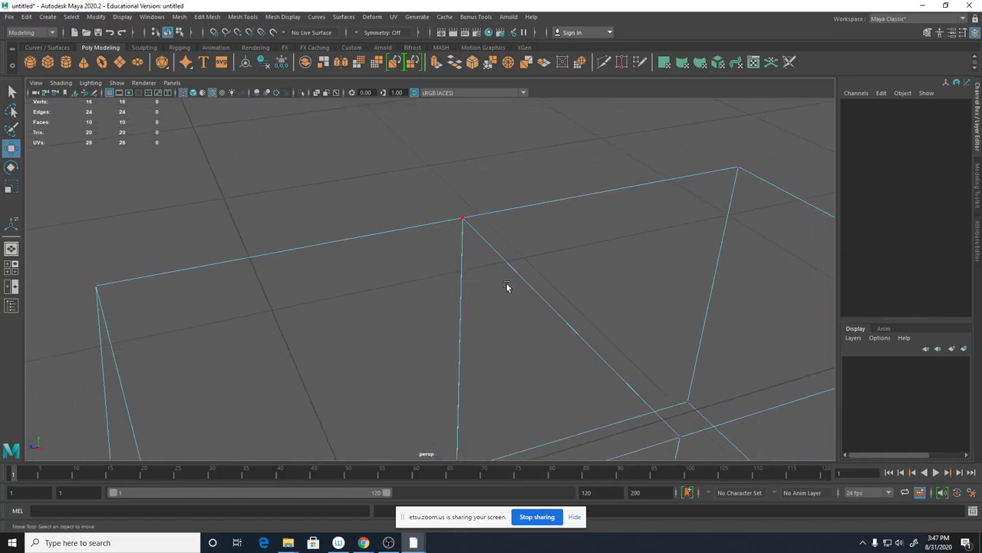
click(462, 219)
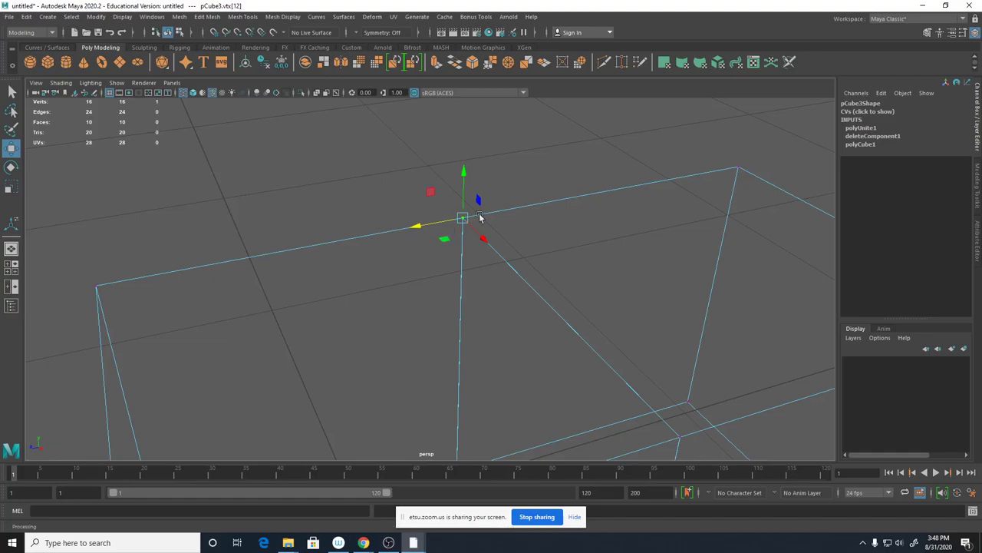
drag(507, 184, 421, 266)
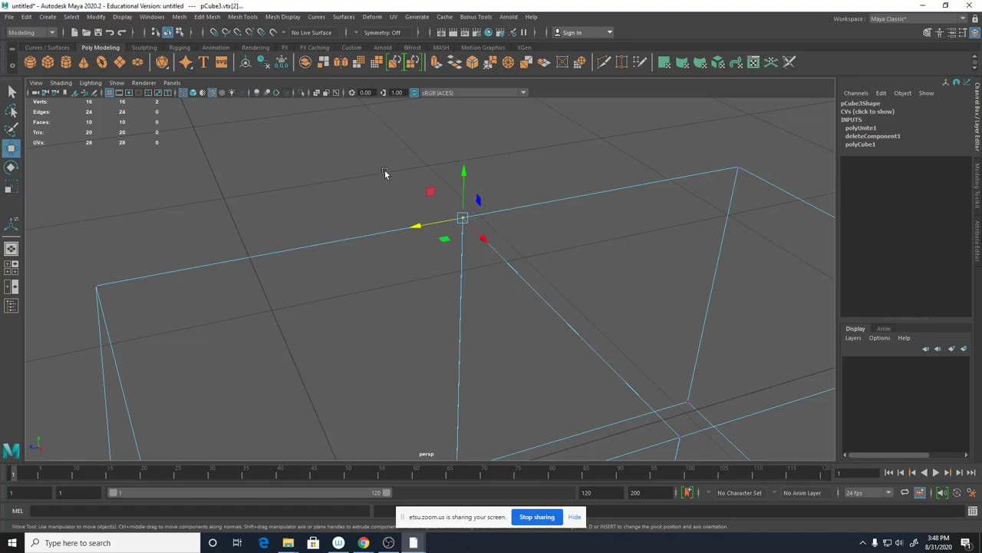
Select all the overlapping vertices along the seam between the two cubes.
drag(388, 171, 544, 305)
scroll(491, 292, down, 5)
drag(395, 218, 568, 546)
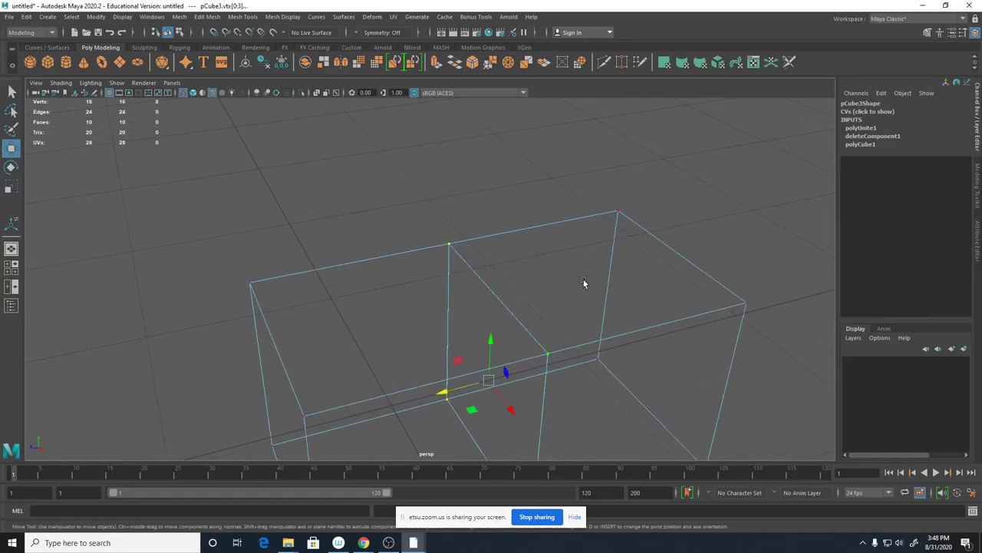
alt+right_drag(587, 279, 534, 261)
alt+middle_drag(534, 261, 541, 184)
alt+right_drag(544, 270, 614, 262)
alt+middle_drag(614, 263, 602, 327)
click(594, 131)
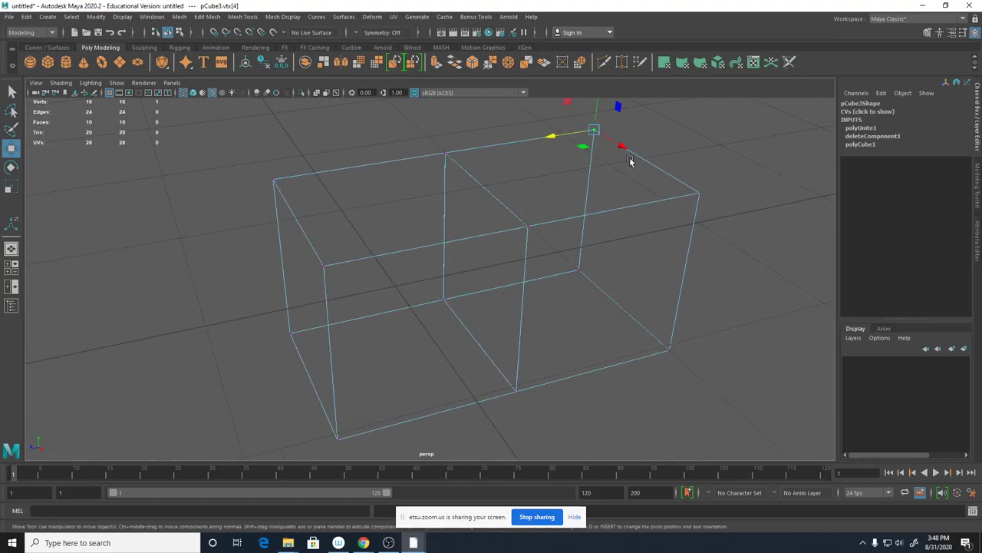
drag(412, 132, 548, 460)
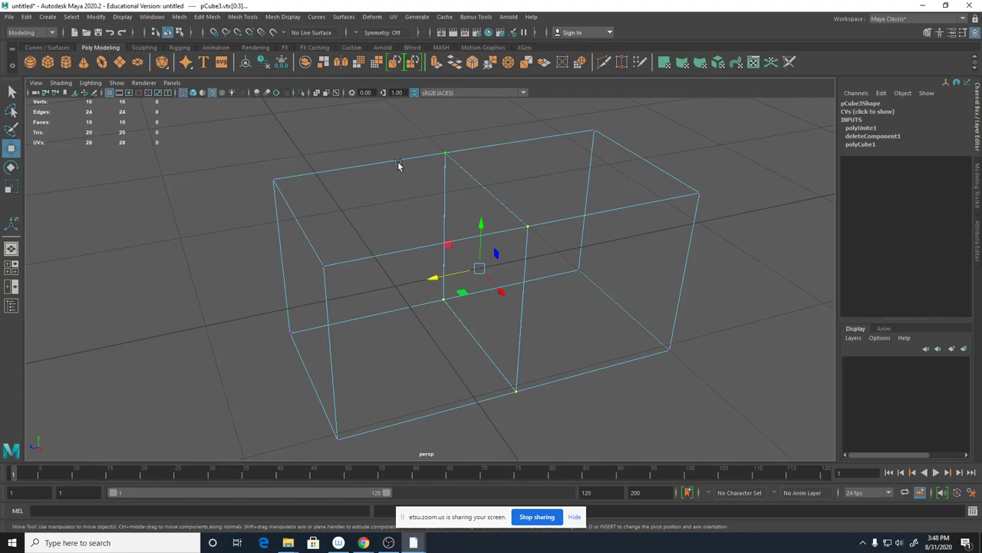
Merge the selected seam vertices with a threshold of 0.01 and Always merge for two vertices enabled.
shift+right_click(449, 153)
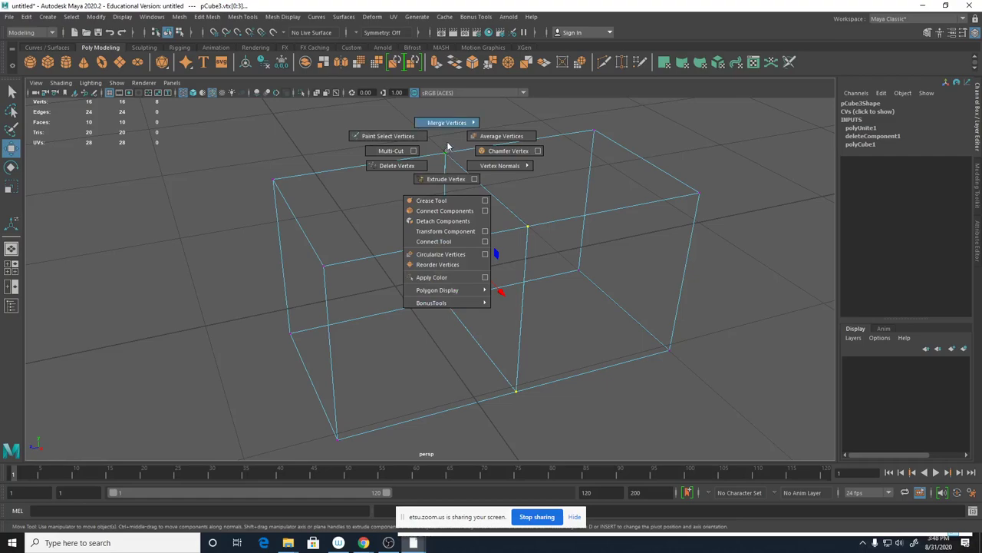
mouse_move(451, 128)
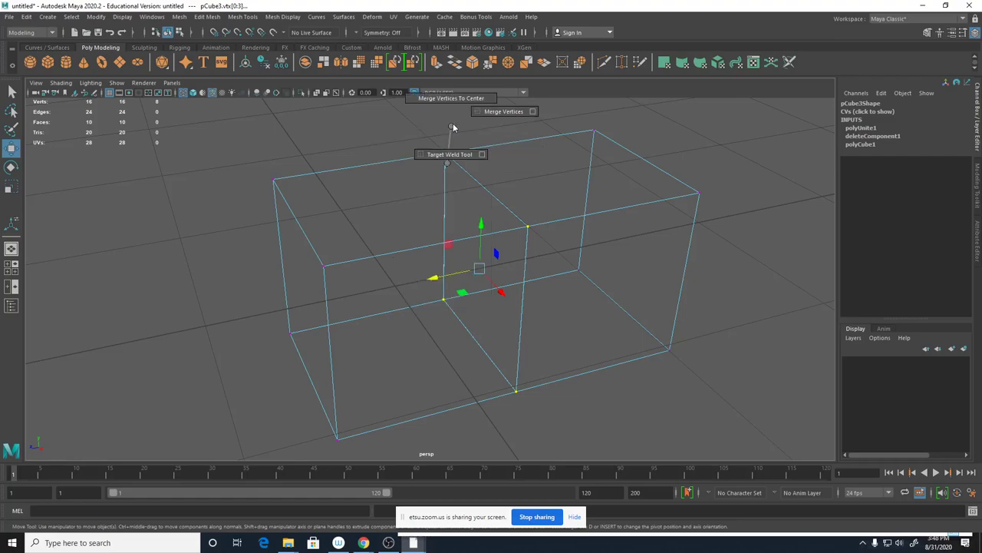
click(533, 113)
drag(443, 187, 712, 140)
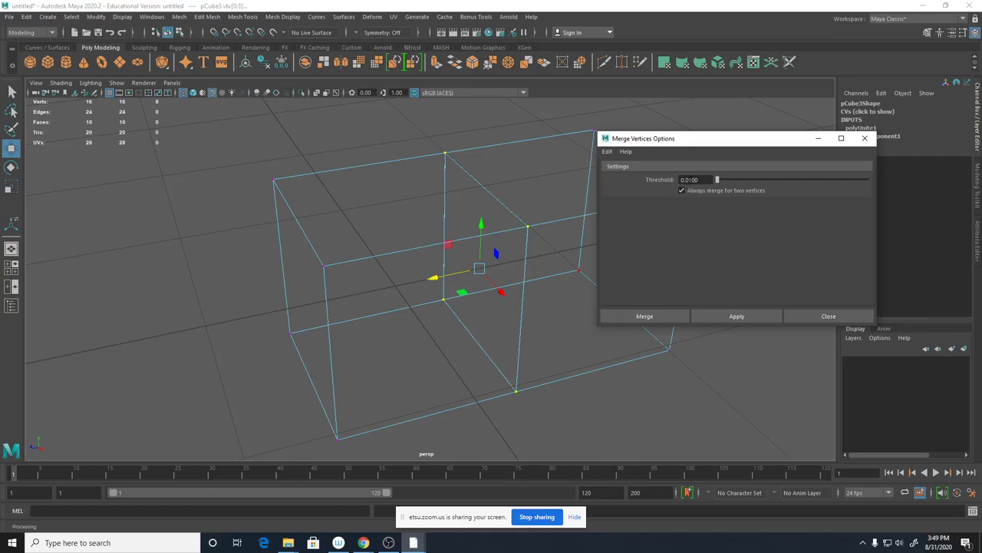
click(713, 316)
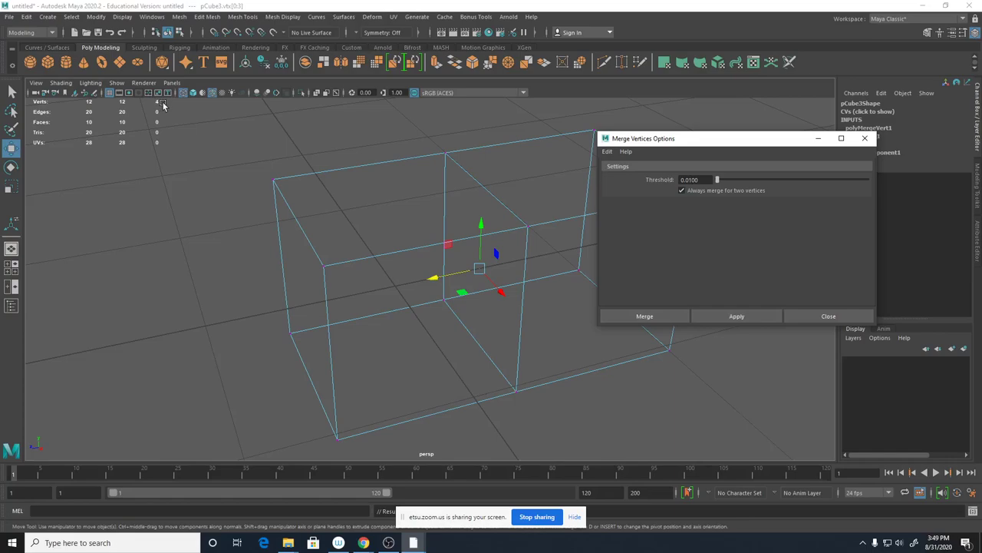
Check the merge by selecting one seam vertex and all connected faces, and close the merge options.
click(445, 153)
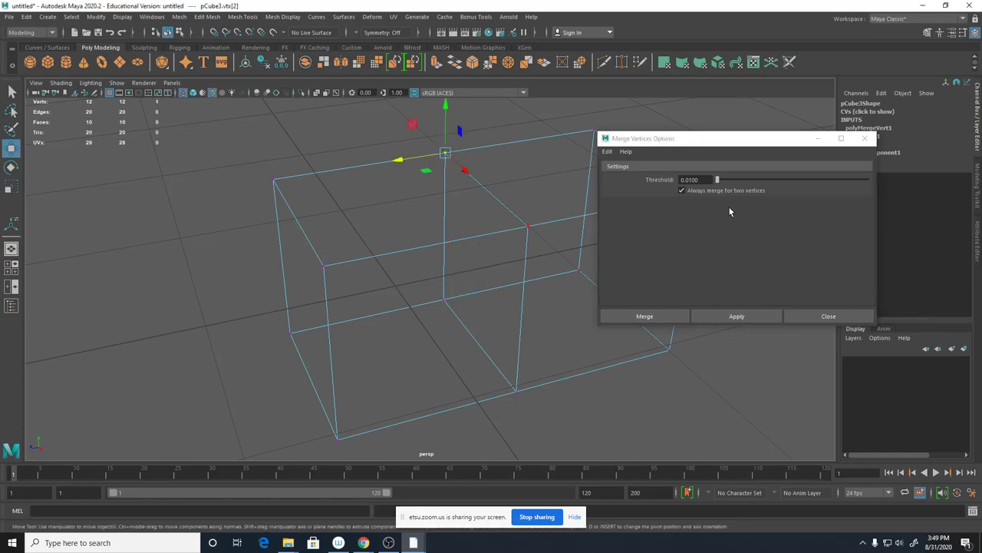
click(685, 180)
double_click(685, 180)
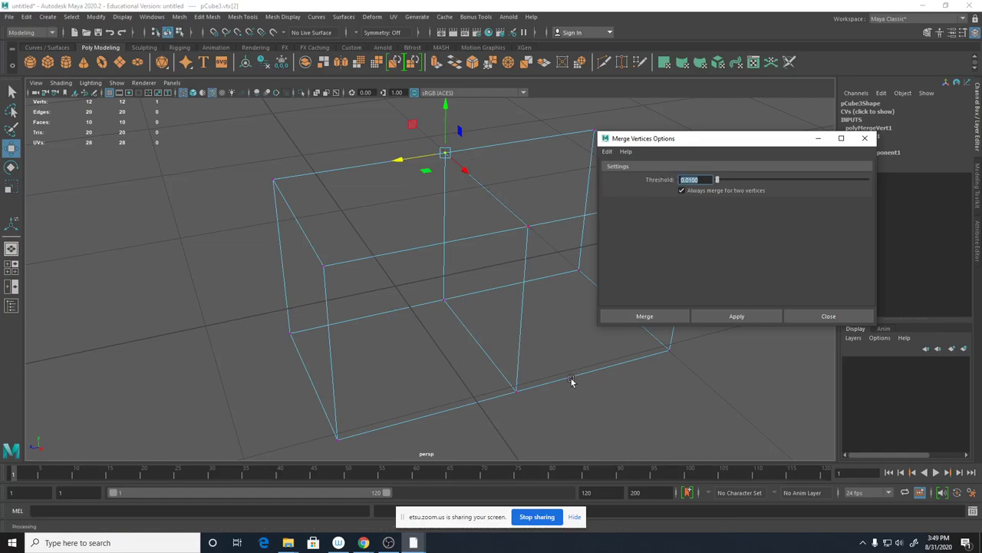
right_drag(573, 215, 577, 247)
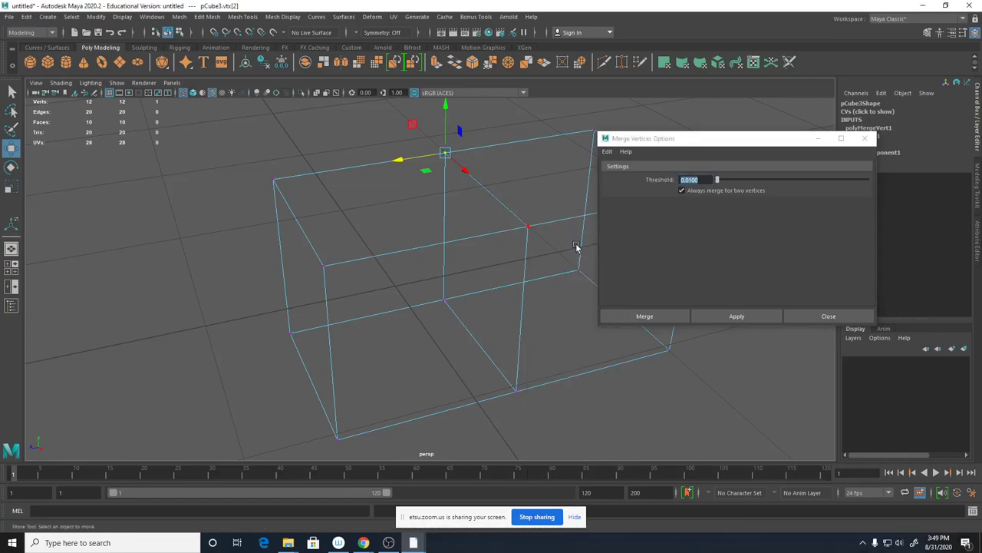
double_click(570, 255)
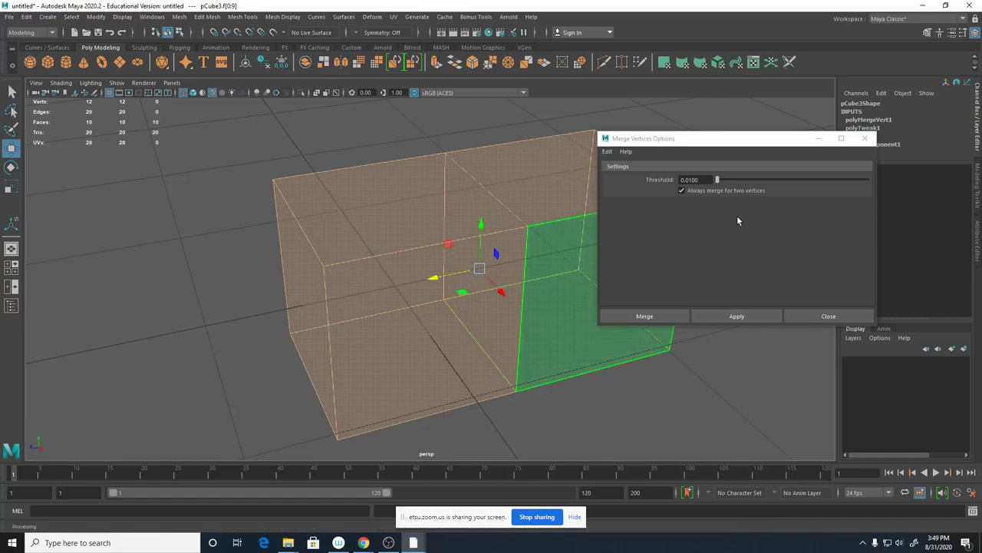
click(569, 286)
click(829, 316)
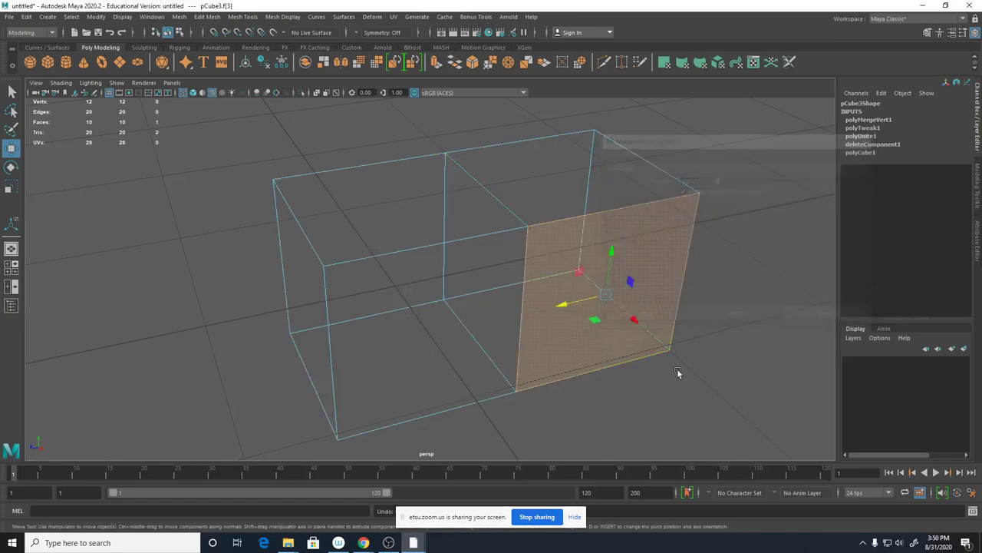
Return the merged mesh to object mode and shaded display.
right_drag(579, 254, 564, 286)
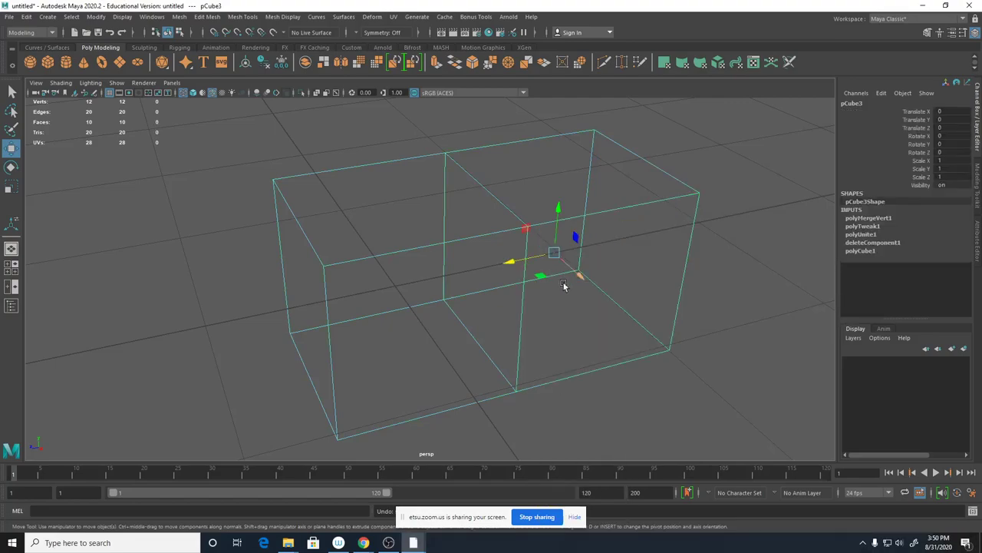
click(526, 290)
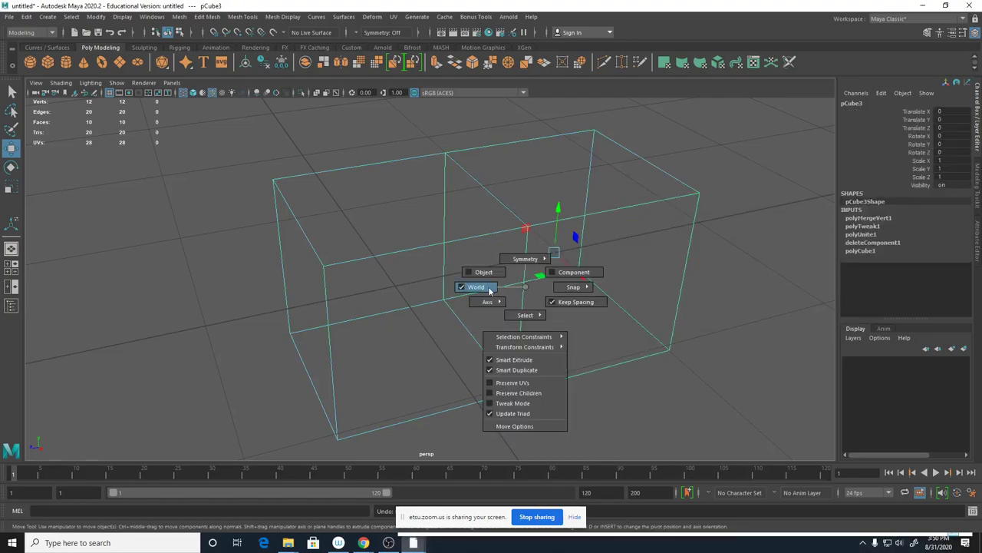
click(524, 287)
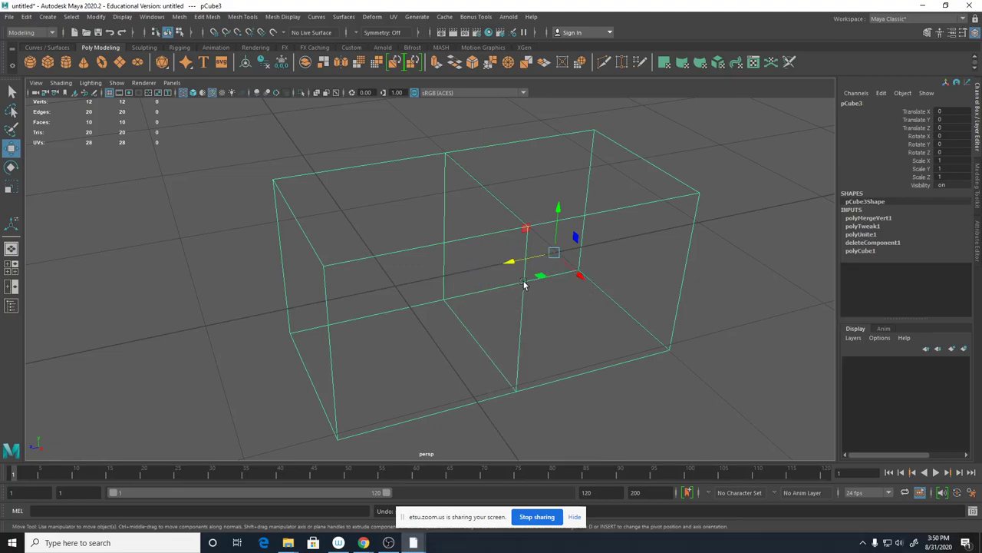
right_click(524, 287)
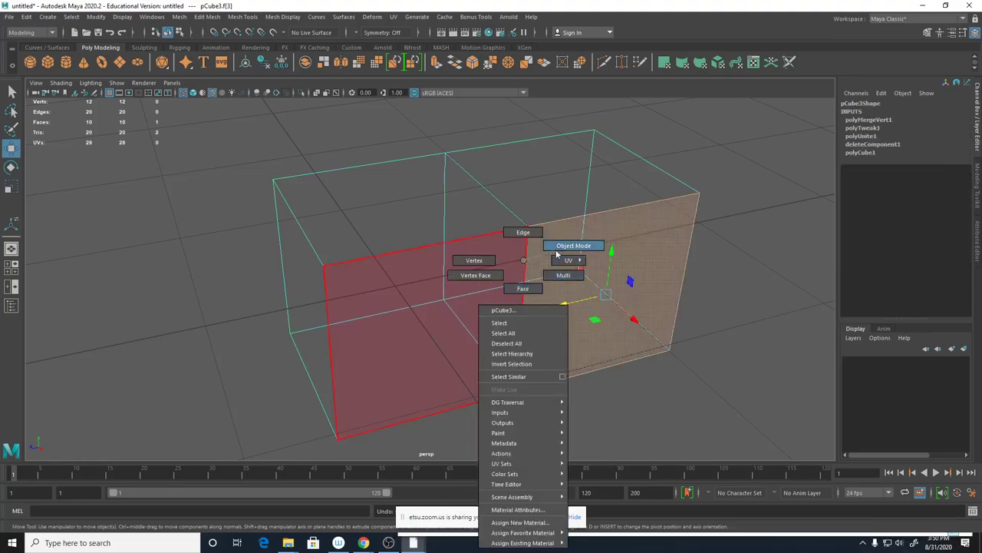
click(574, 245)
key(5)
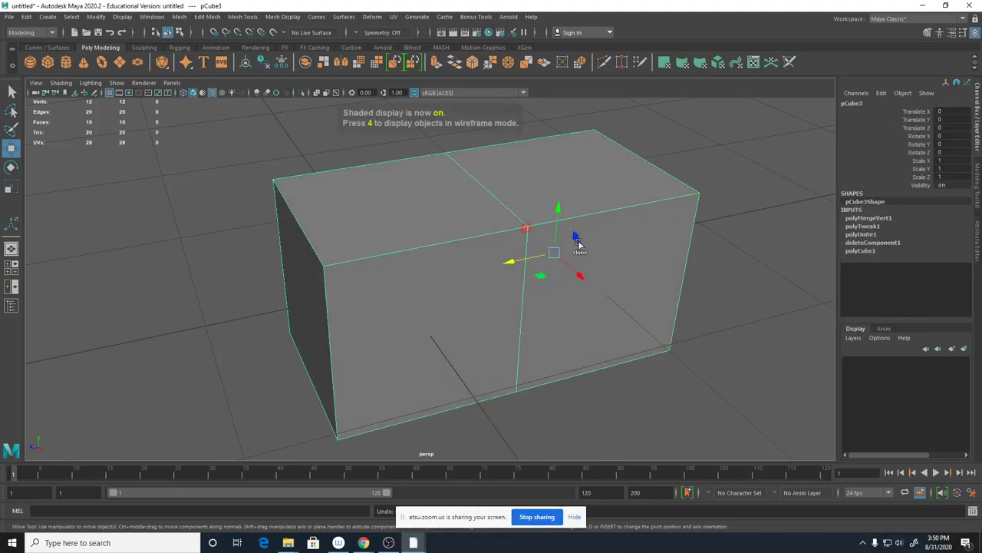
Cut two horizontal edge loops around the merged mesh with Multi-Cut, one above and one near mid-height.
shift+right_click(578, 239)
click(548, 252)
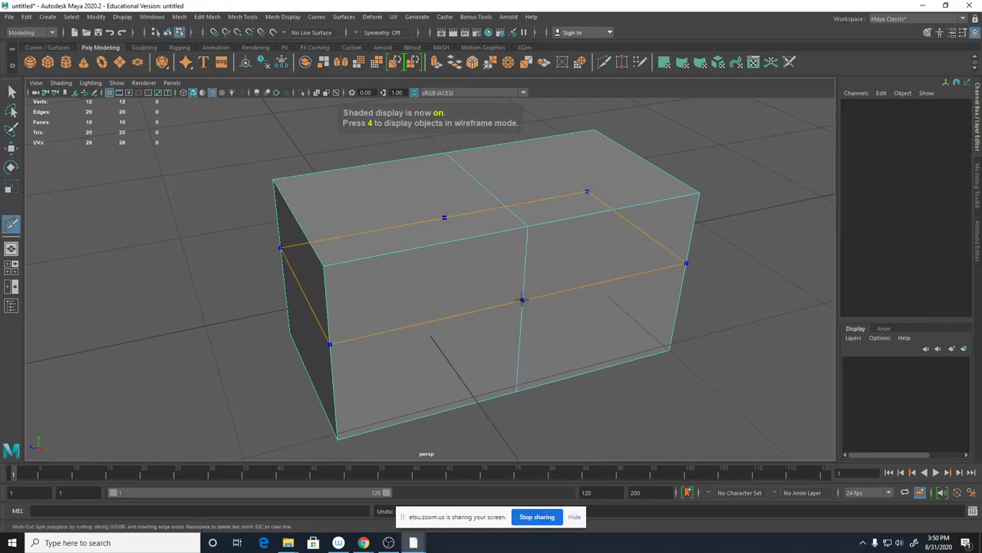
click(525, 271)
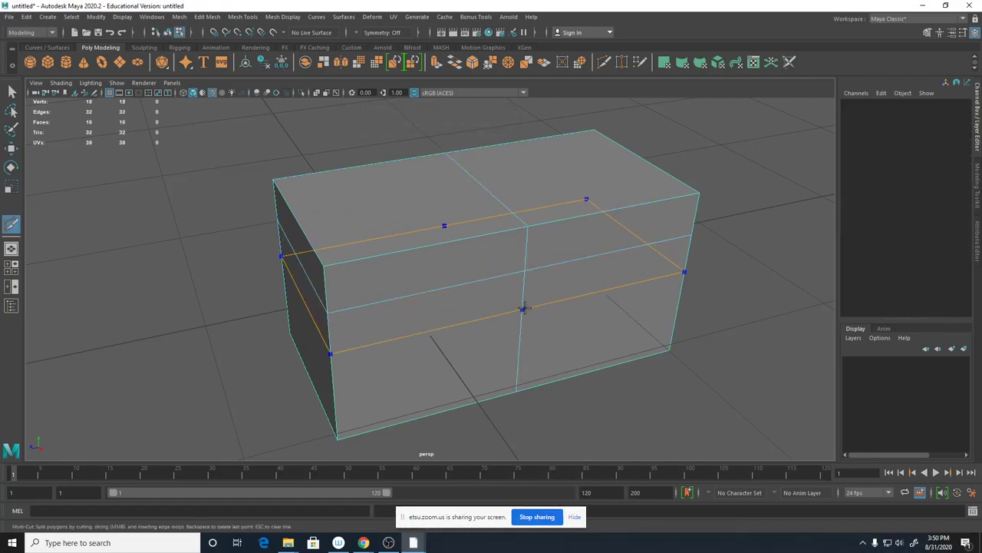
click(522, 310)
click(515, 392)
key(w)
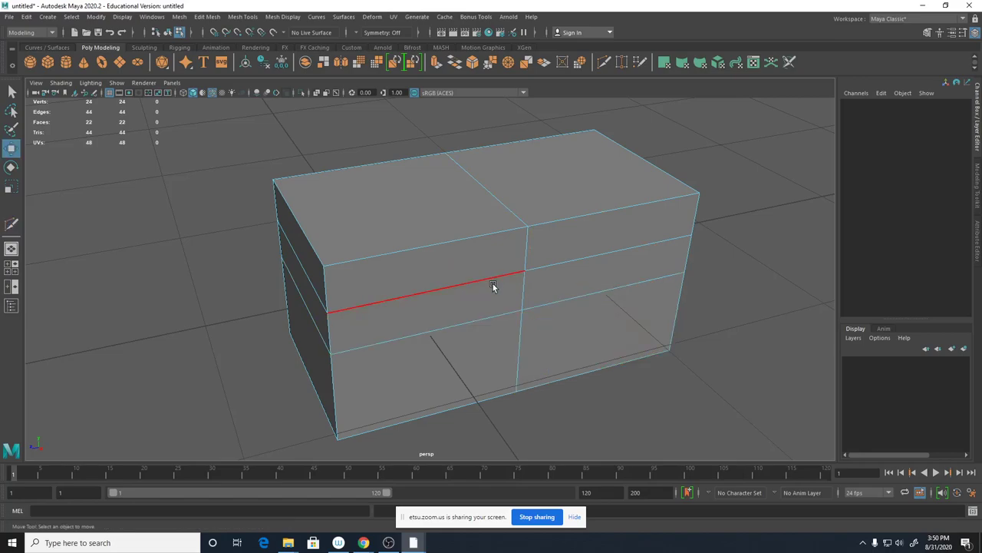
Pull the front seam vertex on the upper edge loop outward and raise it close to the top edge.
right_drag(492, 284, 492, 239)
right_drag(522, 278, 478, 259)
click(525, 270)
drag(537, 285, 491, 370)
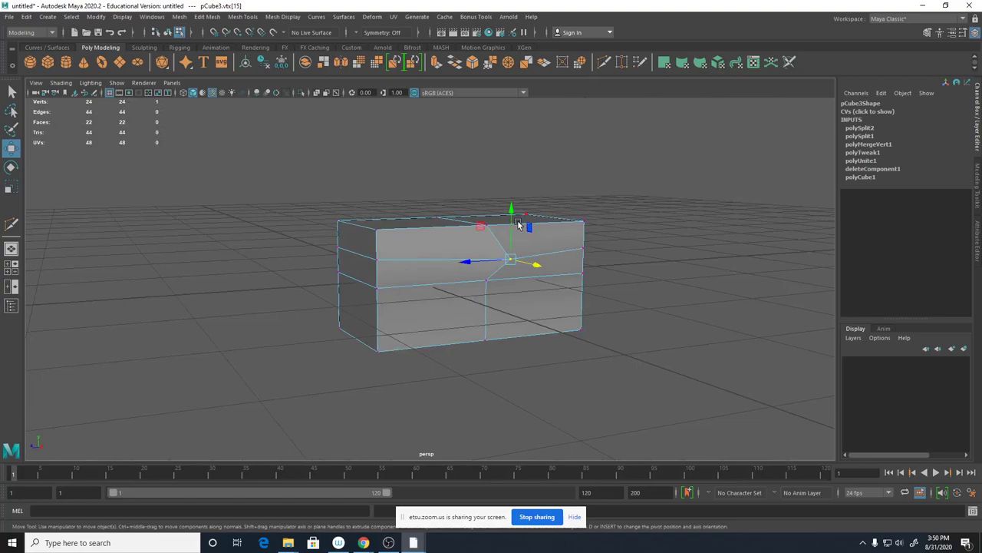
drag(515, 215, 512, 196)
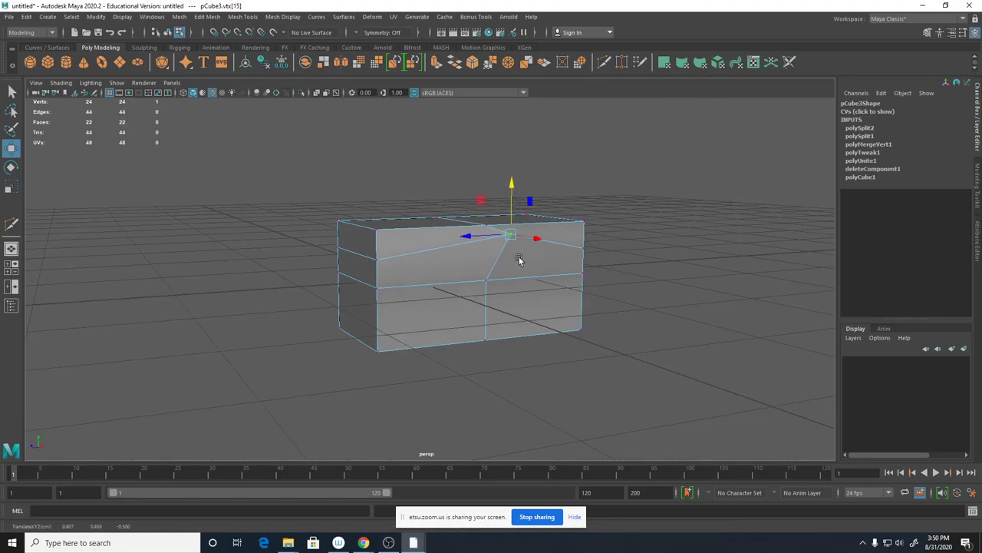
Scale the two top front corner vertices toward each other, shift them inward along X, and return to object mode with nothing selected.
click(376, 229)
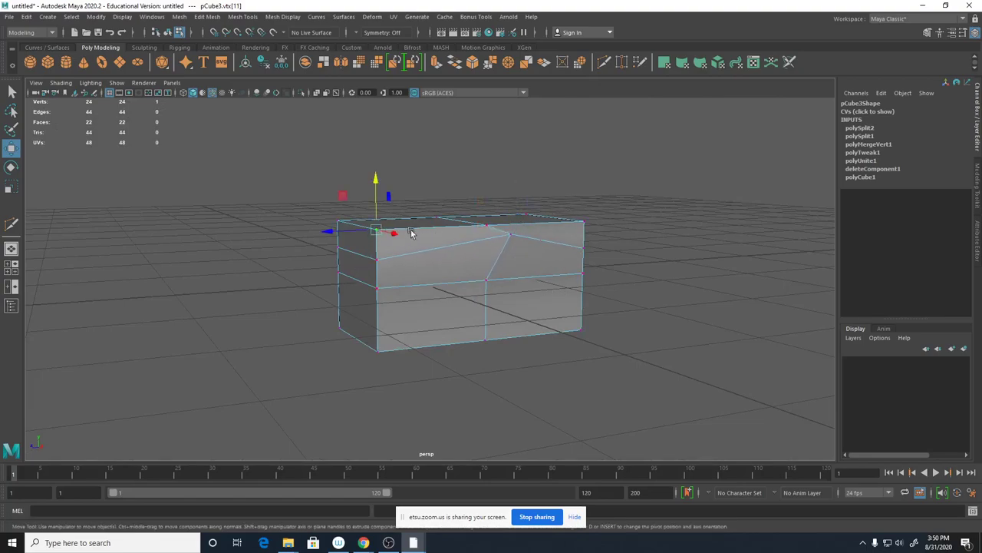
shift+click(583, 222)
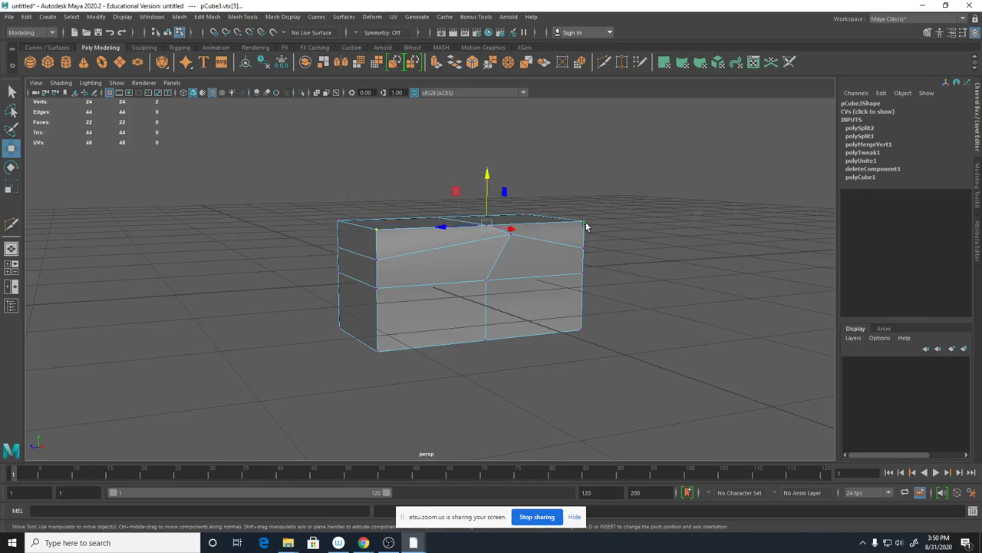
key(r)
drag(443, 229, 465, 228)
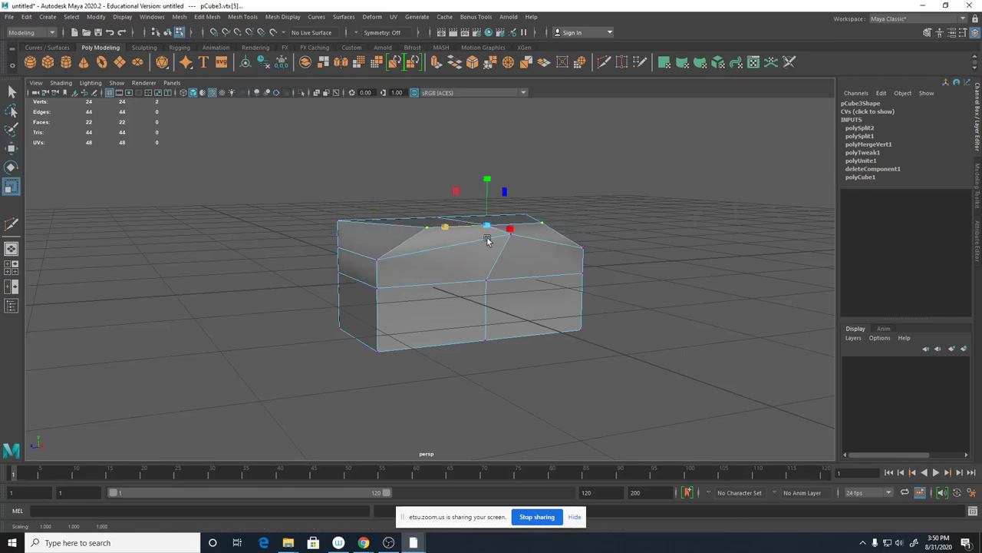
alt+drag(509, 265, 556, 282)
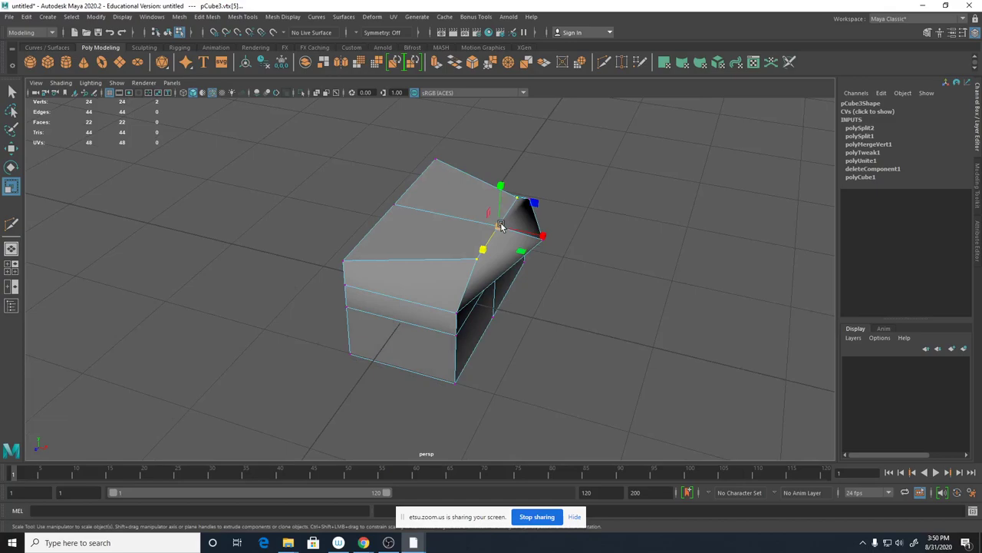
key(w)
drag(533, 233, 496, 228)
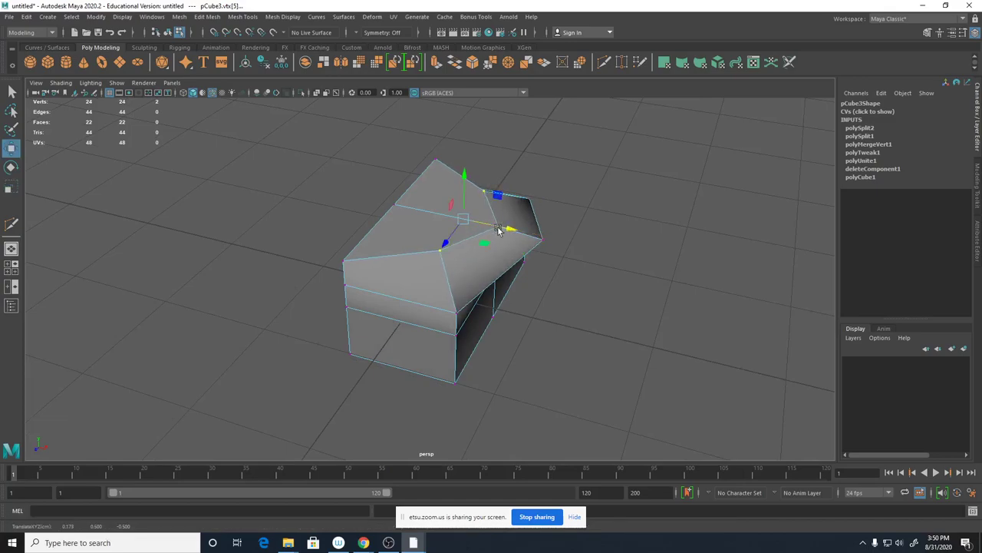
alt+drag(617, 294, 569, 258)
right_drag(506, 237, 551, 219)
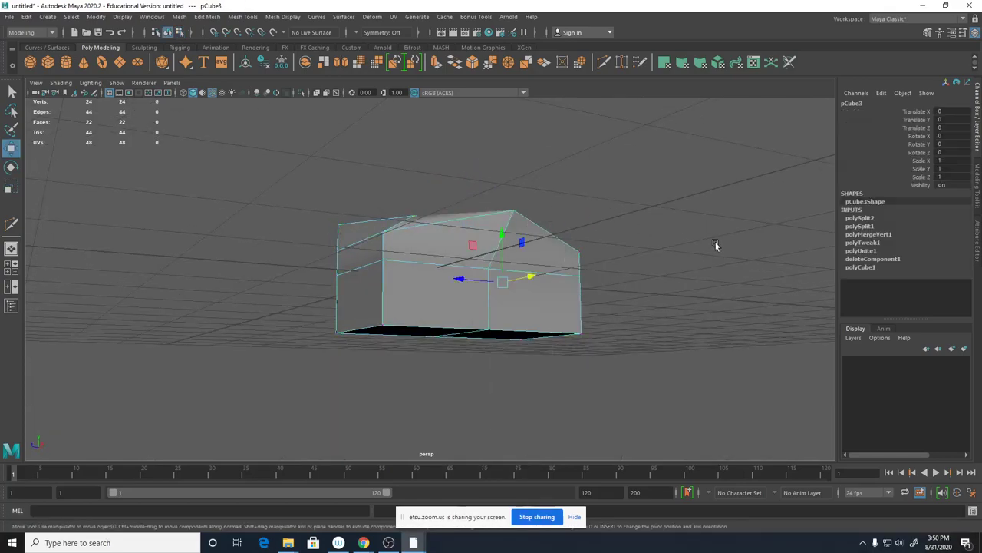
click(714, 243)
Delete the lowest row of side faces and the bottom faces, leaving the mesh open underneath, and return to object mode.
alt+drag(693, 304, 618, 325)
alt+drag(419, 330, 394, 276)
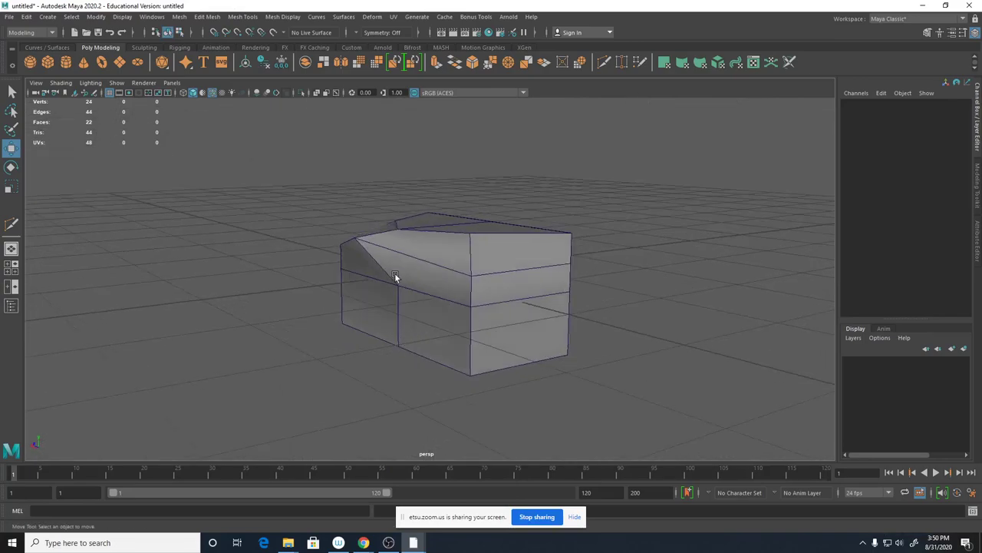
alt+drag(412, 405, 566, 410)
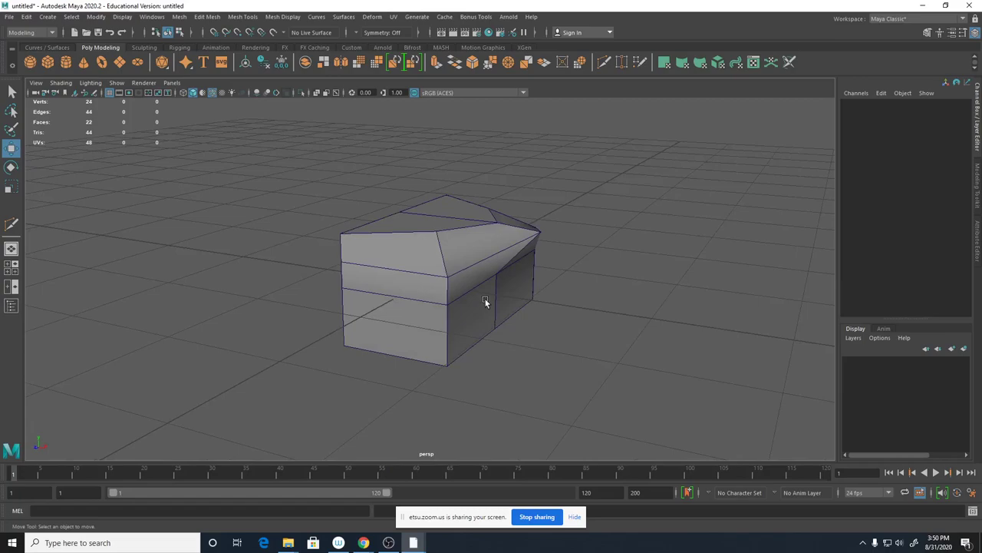
alt+drag(485, 302, 494, 324)
right_drag(457, 261, 456, 310)
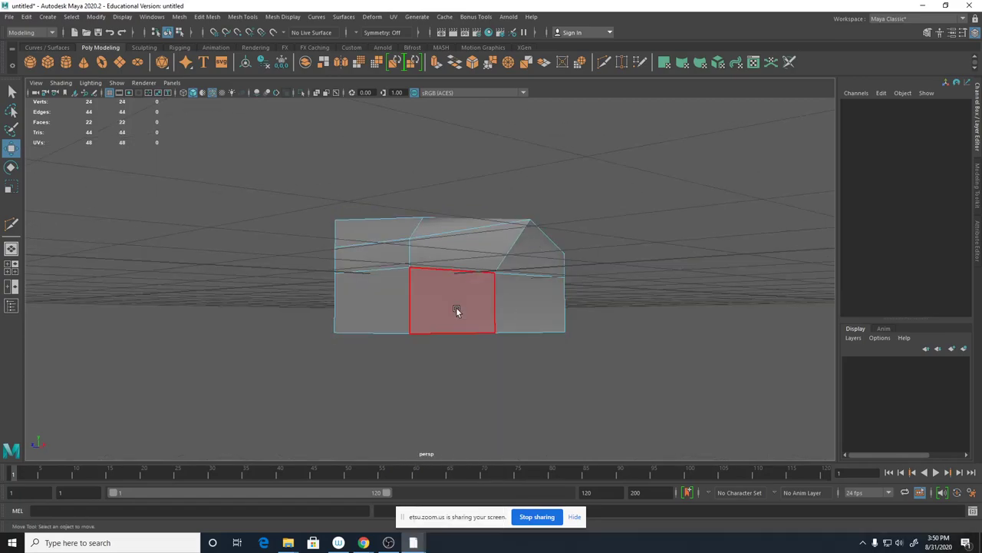
click(456, 310)
shift+double_click(527, 314)
alt+drag(554, 374, 527, 389)
shift+click(395, 330)
key(Delete)
right_drag(510, 273, 565, 245)
alt+drag(564, 246, 585, 300)
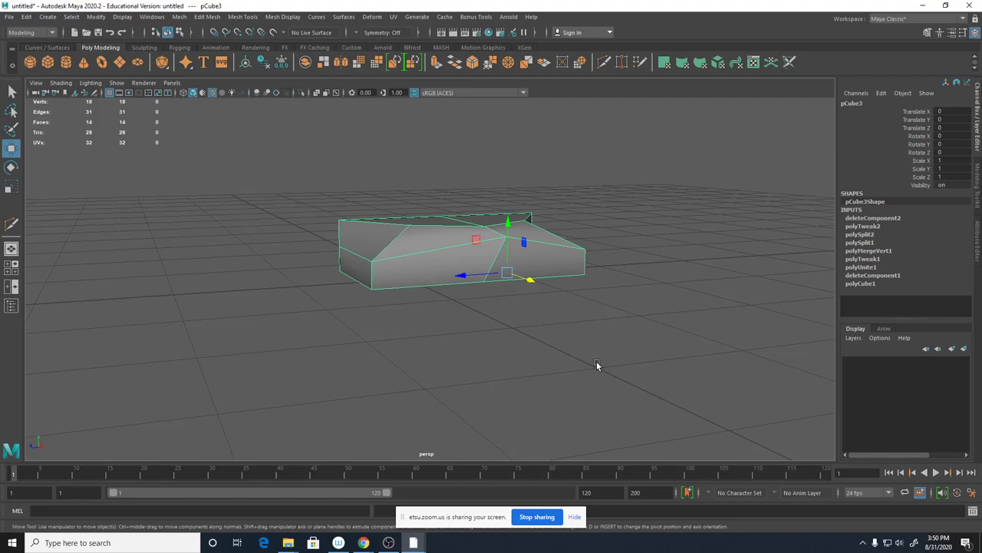
Open the Mirror options for the half mesh and set the mirror axis position to Object.
alt+drag(444, 357, 517, 333)
click(545, 274)
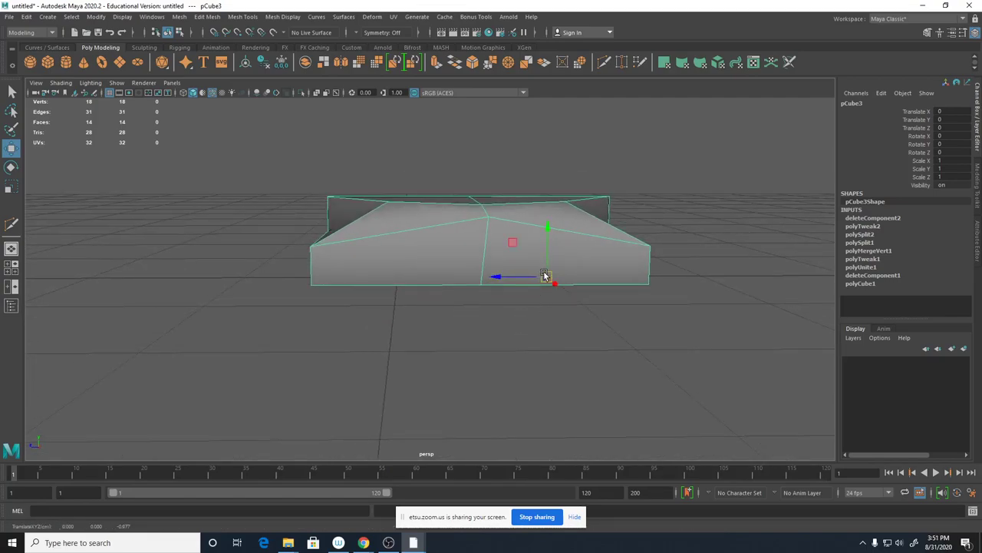
alt+drag(542, 443, 562, 450)
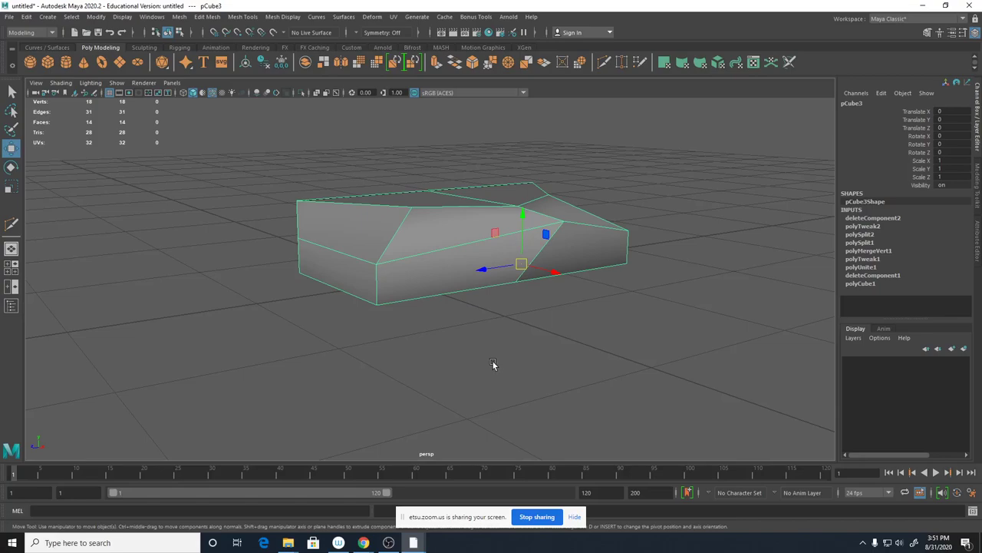
shift+right_click(482, 241)
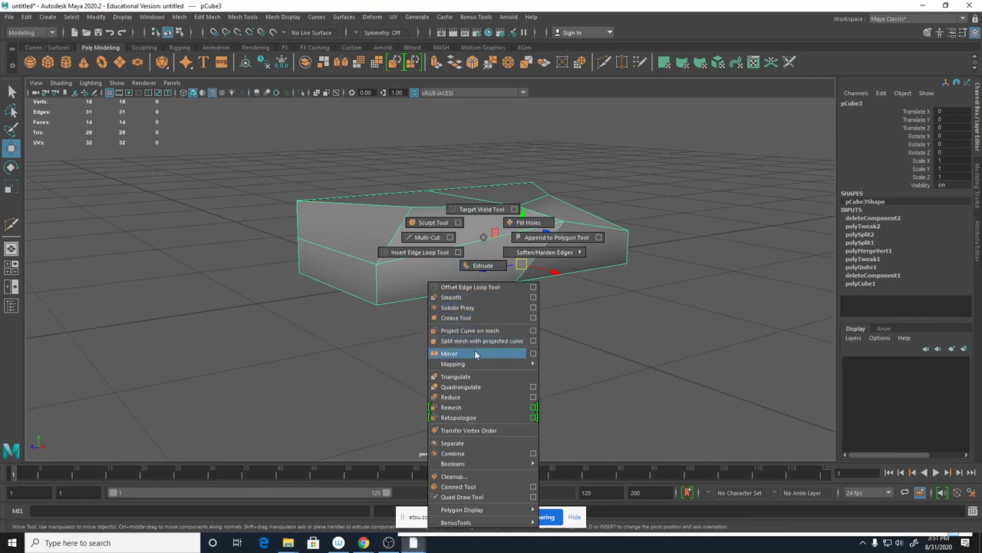
click(532, 354)
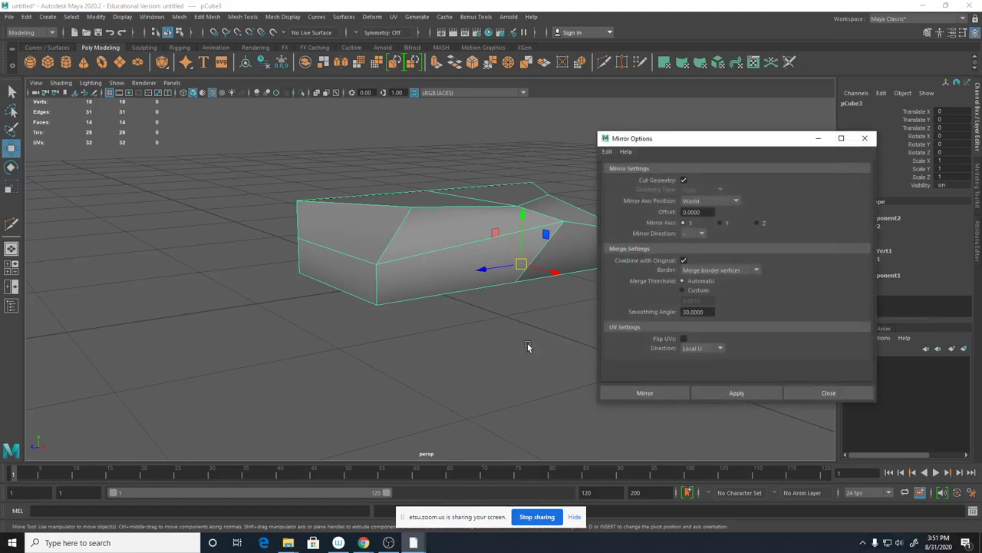
alt+right_drag(454, 341, 456, 317)
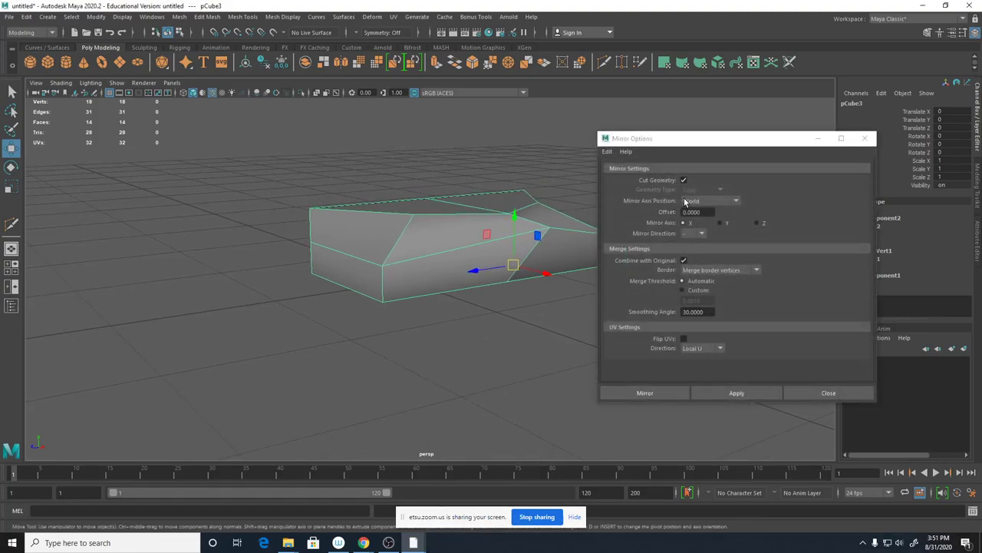
click(735, 201)
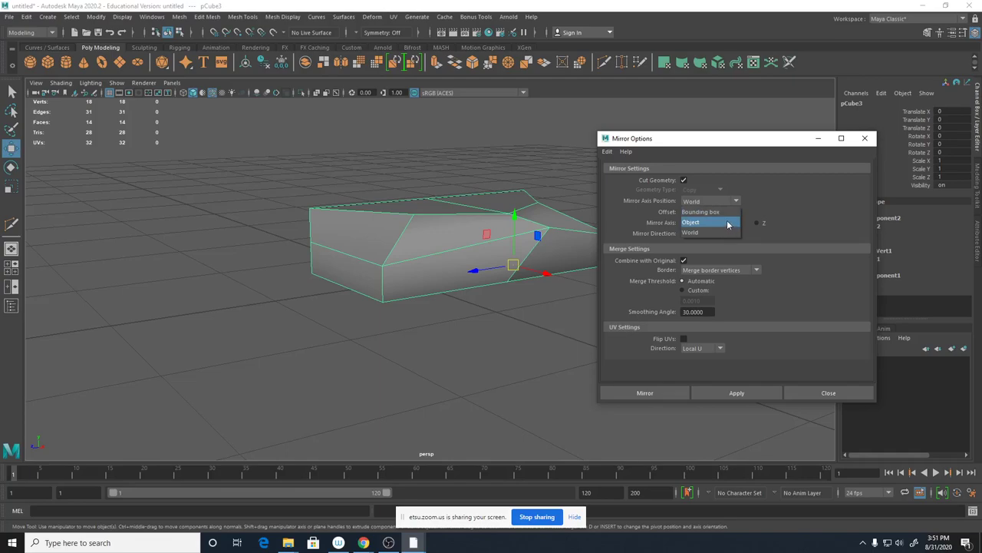
click(727, 223)
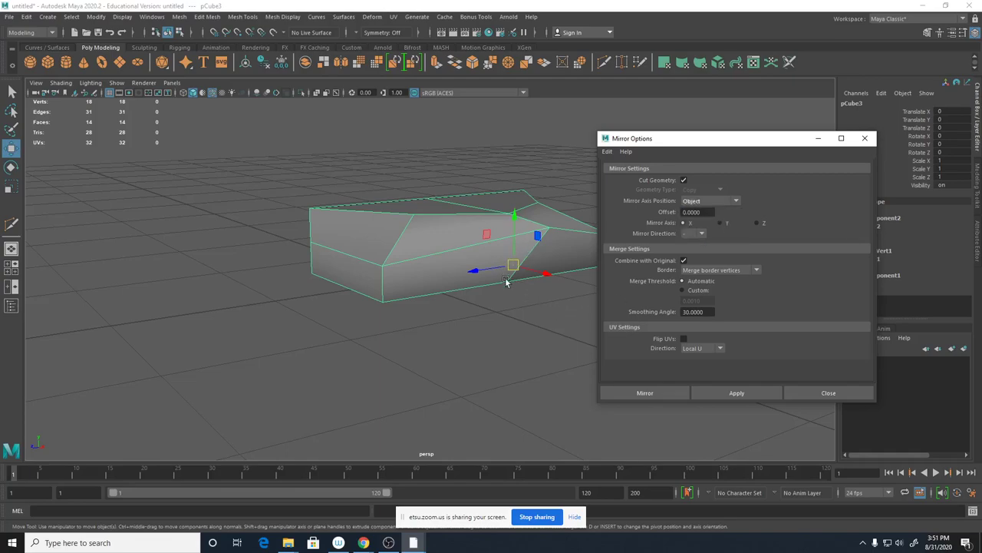
Set the Move tool's axis orientation to Object in its tool settings.
double_click(10, 148)
drag(329, 100, 113, 89)
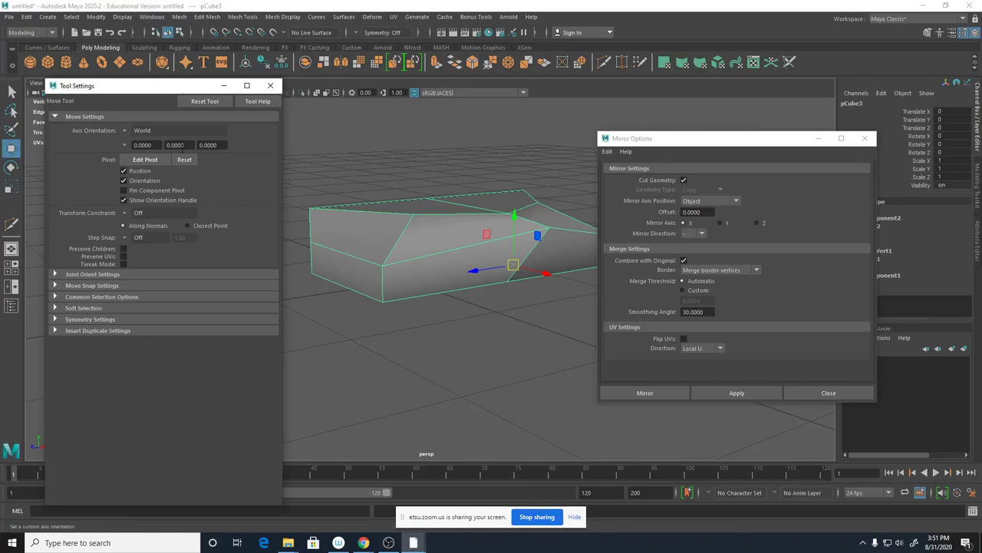
click(127, 131)
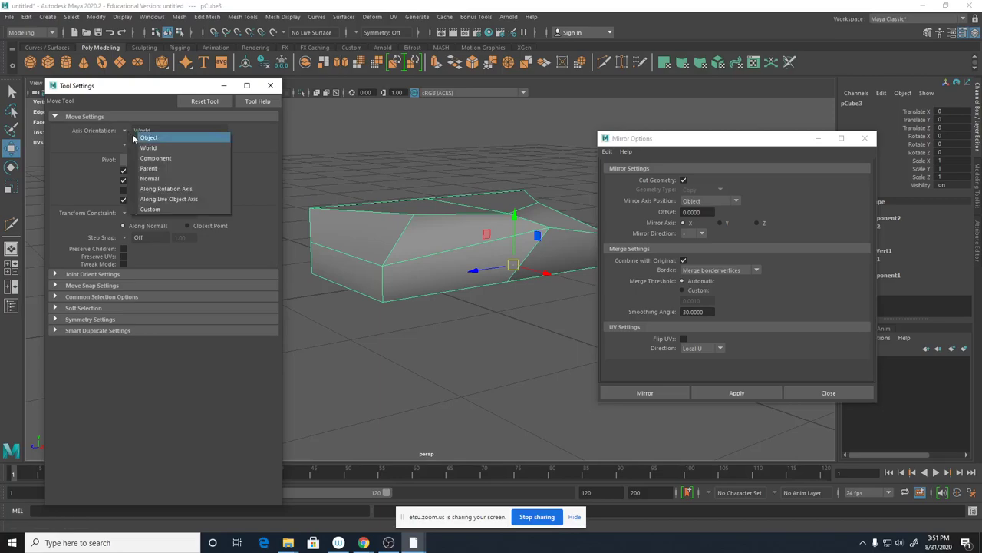
click(147, 138)
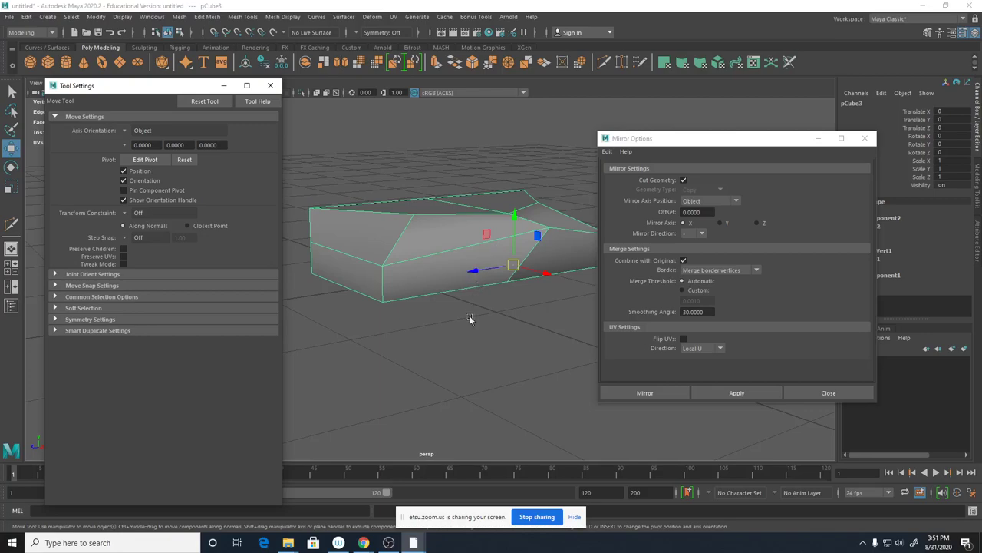
Rotate the mesh about 44 degrees around X and check its tilted object axes with the Move tool.
key(e)
drag(482, 248, 462, 285)
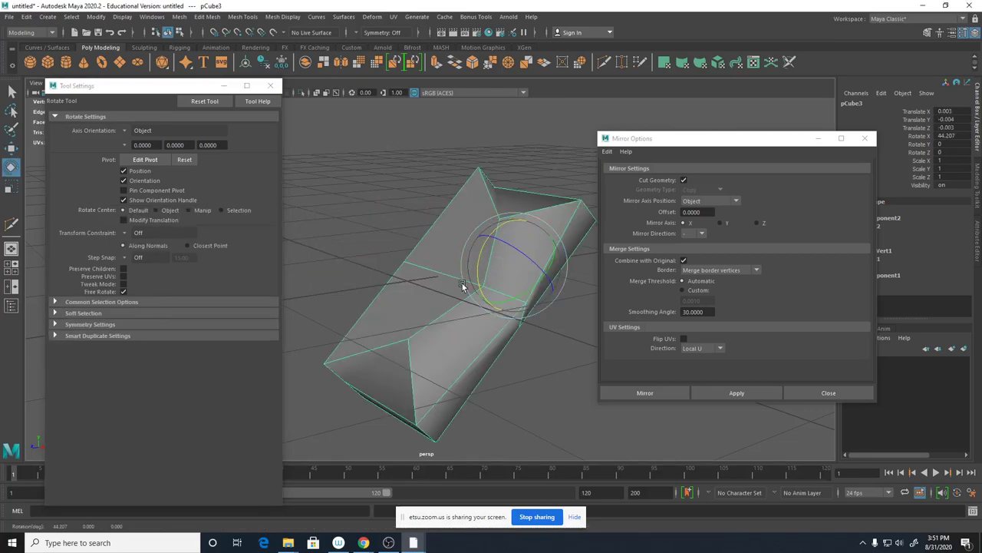
click(11, 148)
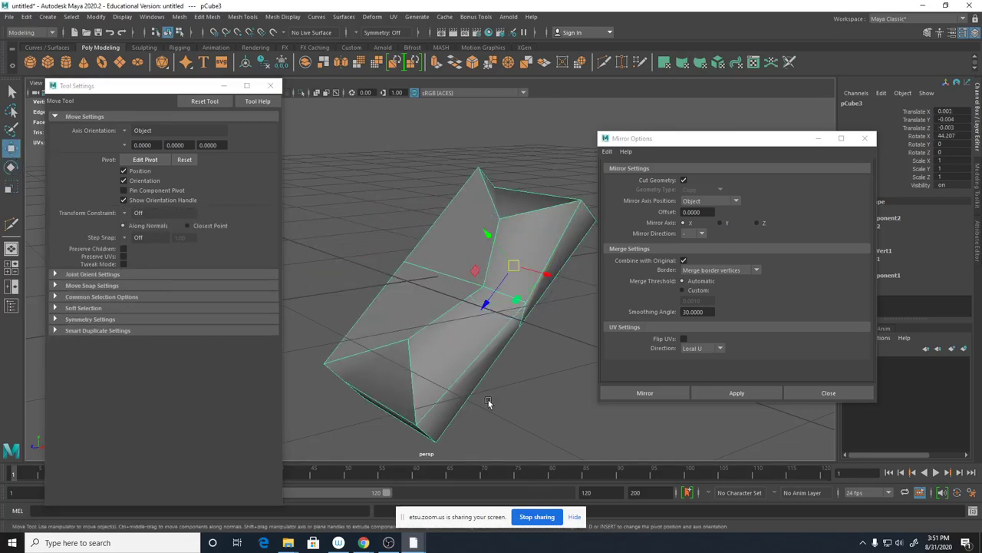
alt+drag(488, 403, 455, 390)
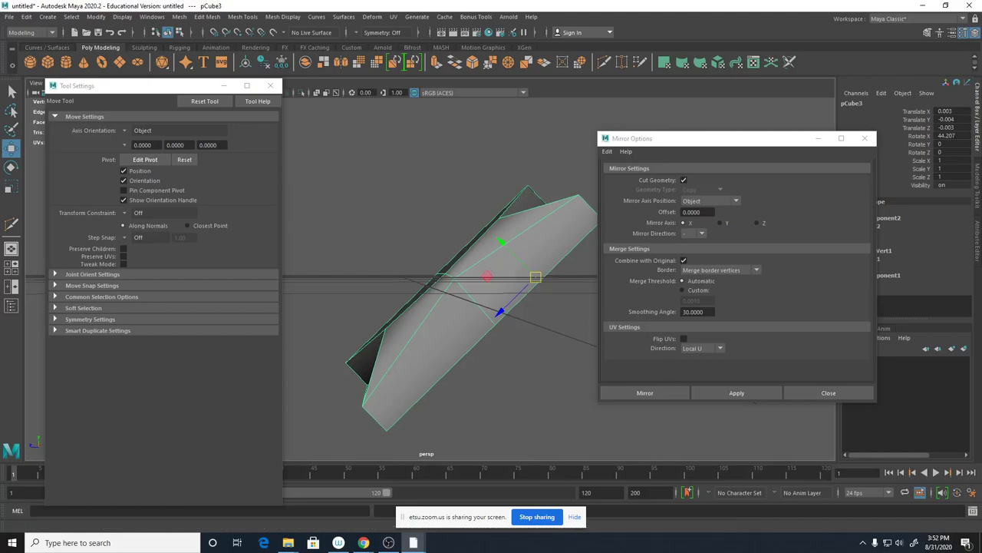
Mirror the mesh across its object Y axis, combined with the original and with border vertices merged.
click(721, 224)
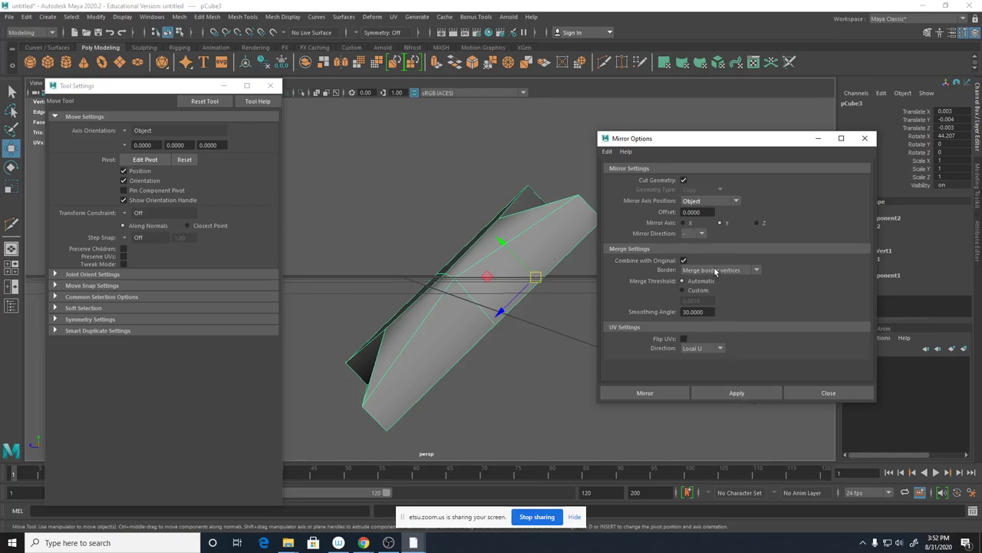
alt+drag(551, 335, 565, 265)
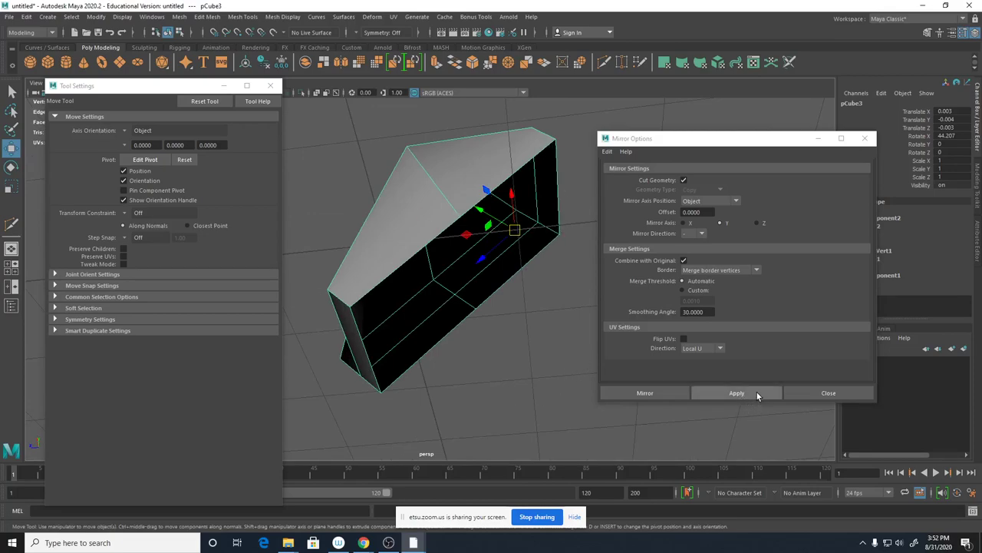
click(737, 392)
alt+drag(660, 415, 535, 448)
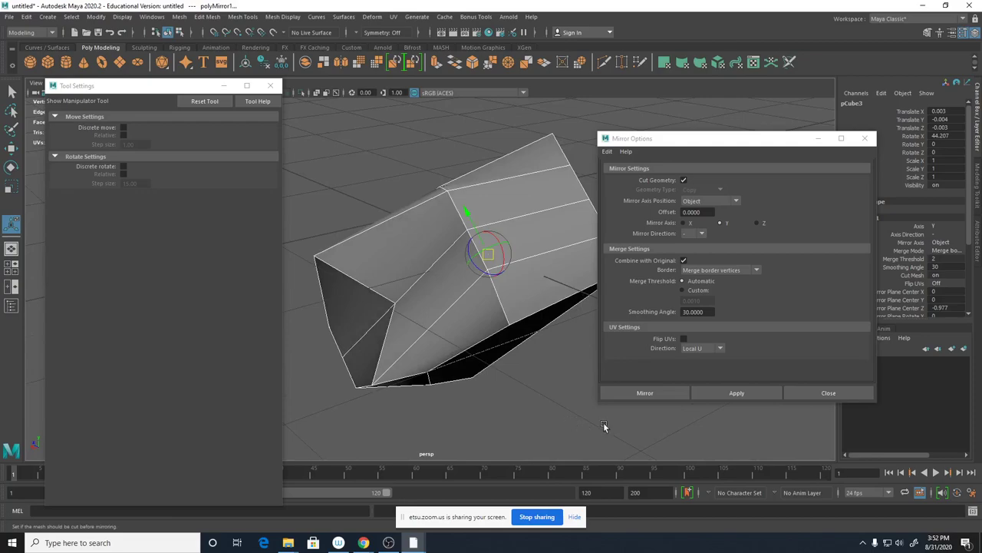
Open the recent scene FireHydrant_04.mb without saving the demo scene, and close the Mirror options.
click(6, 17)
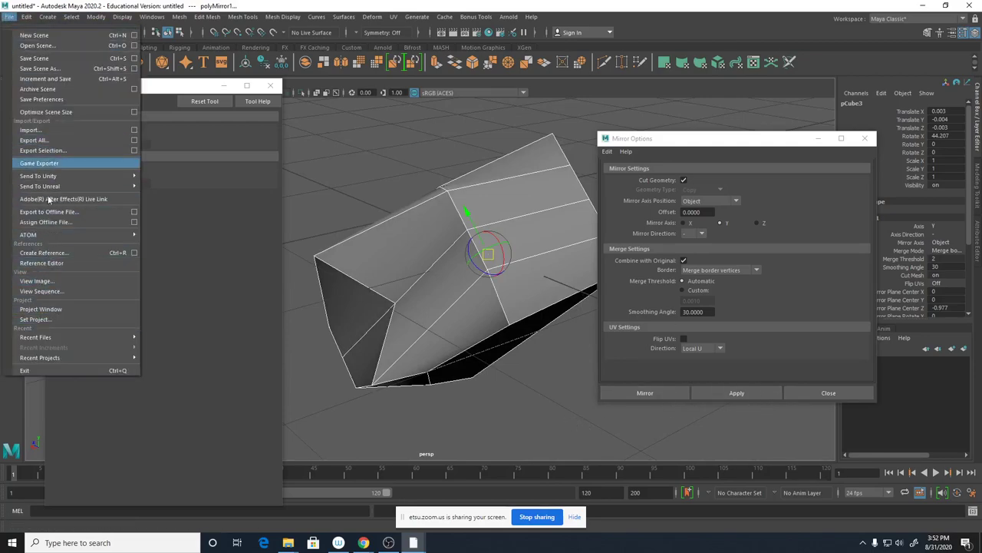
mouse_move(44, 337)
click(252, 337)
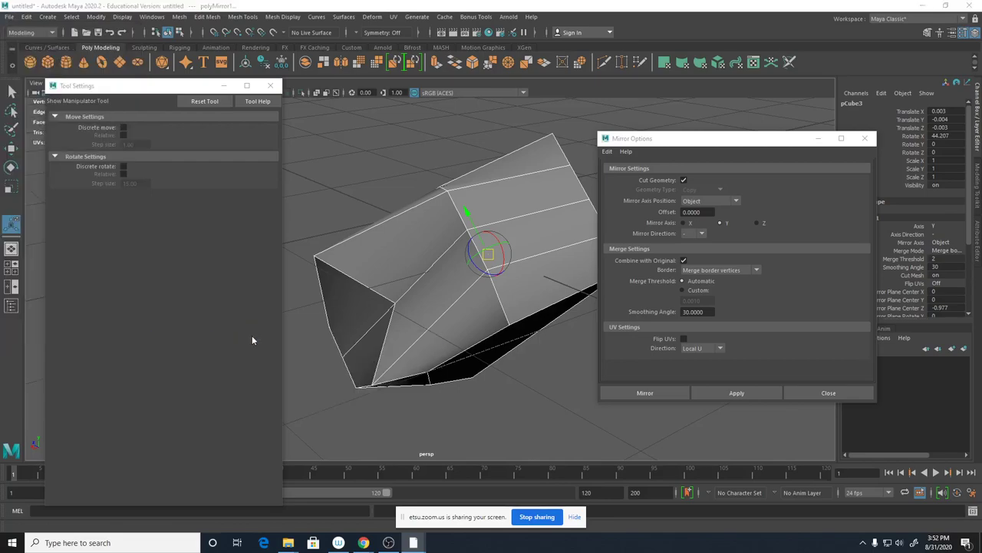
click(495, 276)
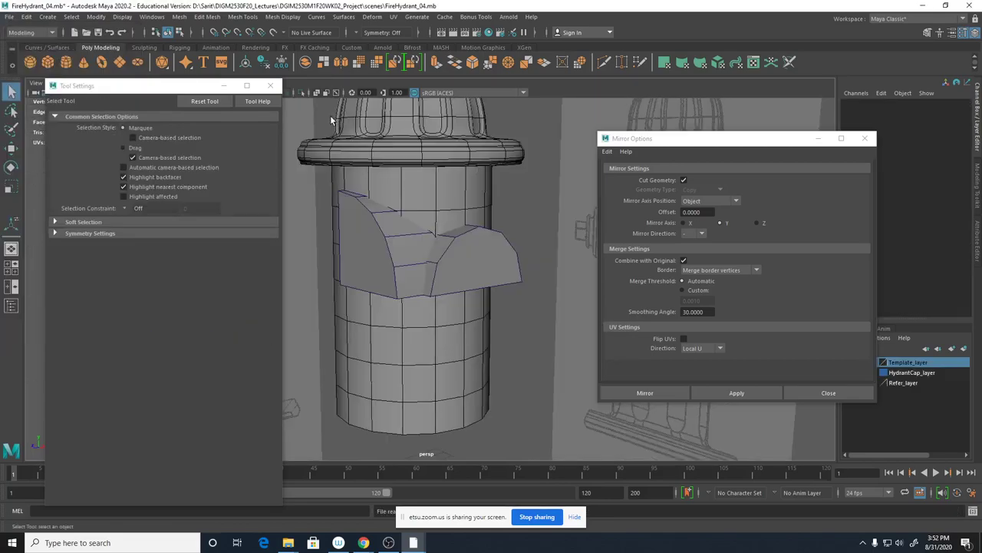
click(826, 393)
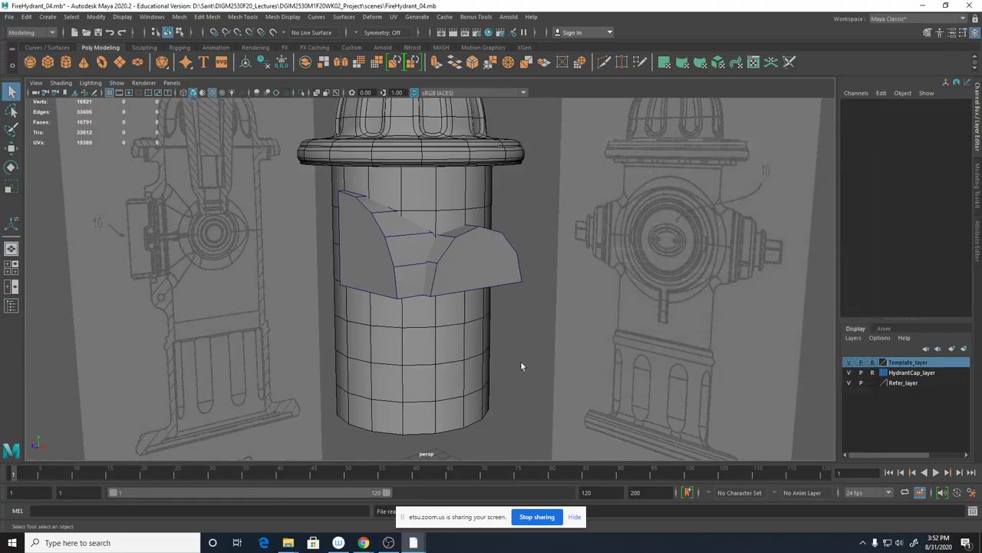
Select the front and side outlet pieces together and examine the seam where they meet from several angles.
alt+drag(517, 320, 523, 365)
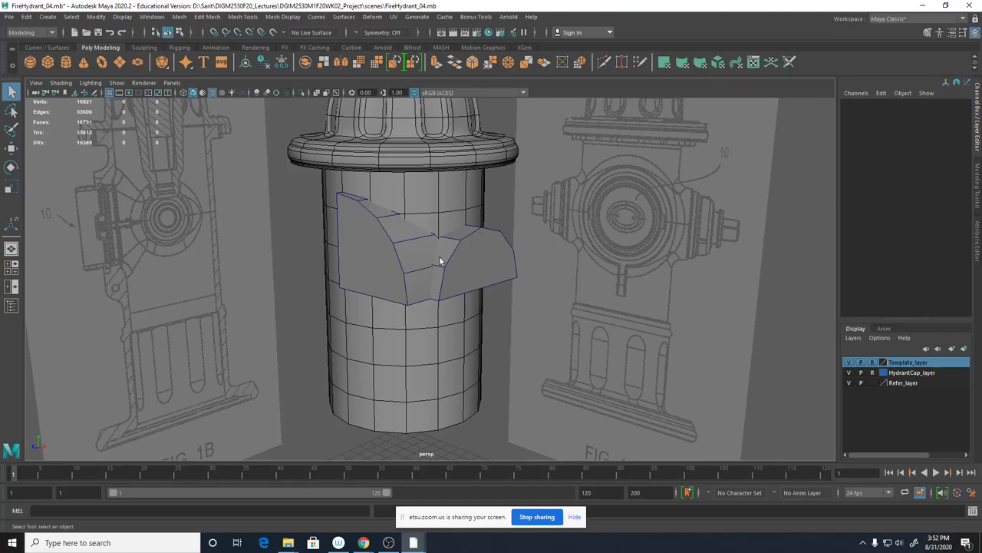
alt+drag(439, 259, 485, 317)
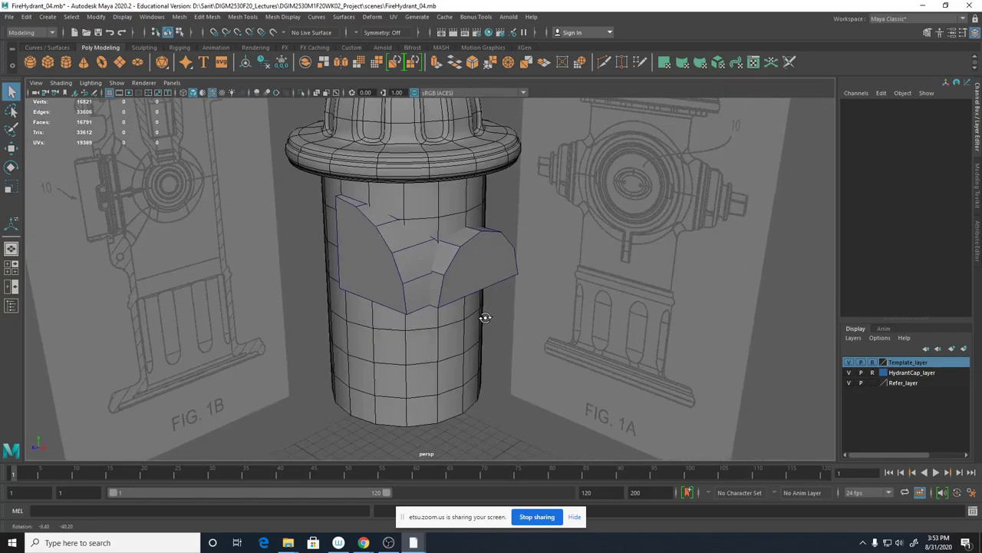
scroll(429, 307, up, 3)
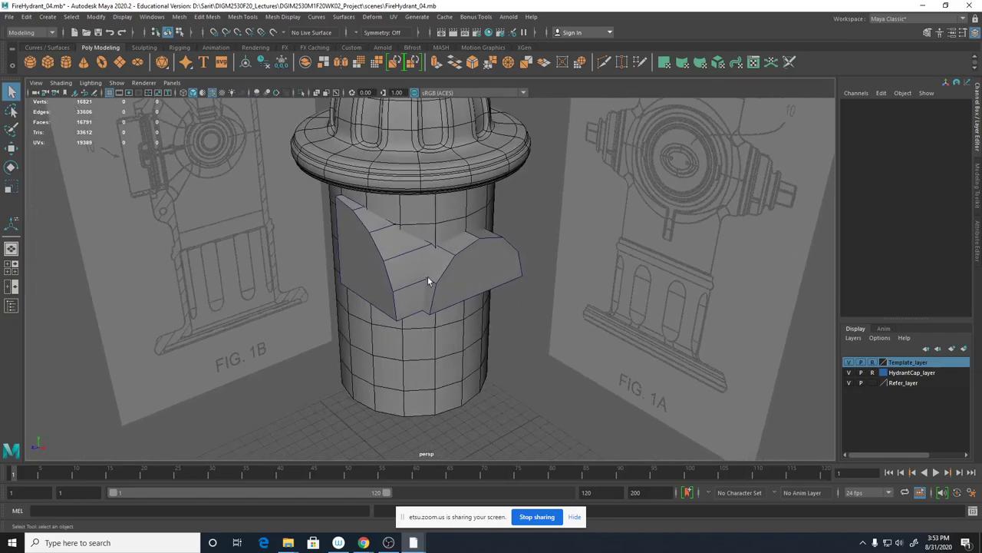
scroll(433, 231, up, 8)
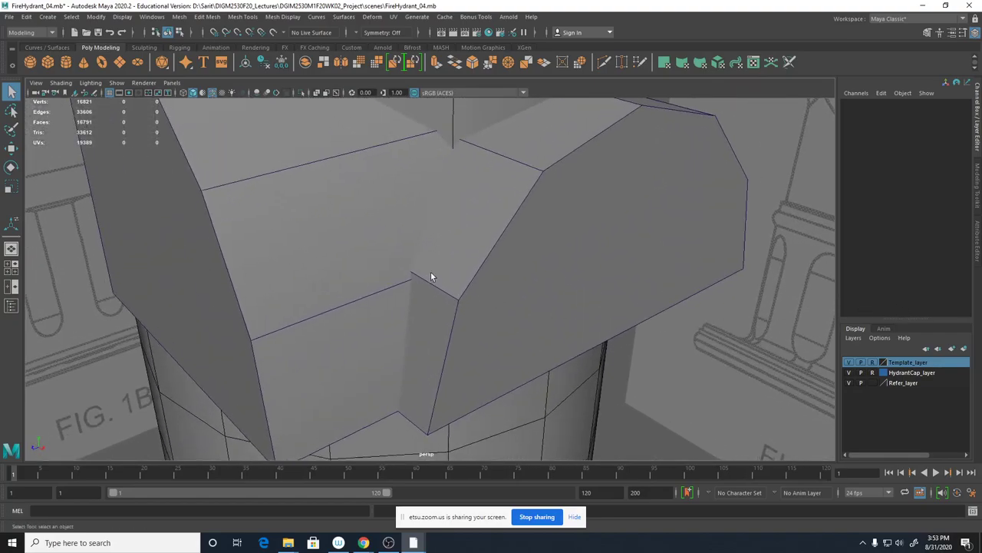
click(428, 307)
shift+click(384, 269)
key(f)
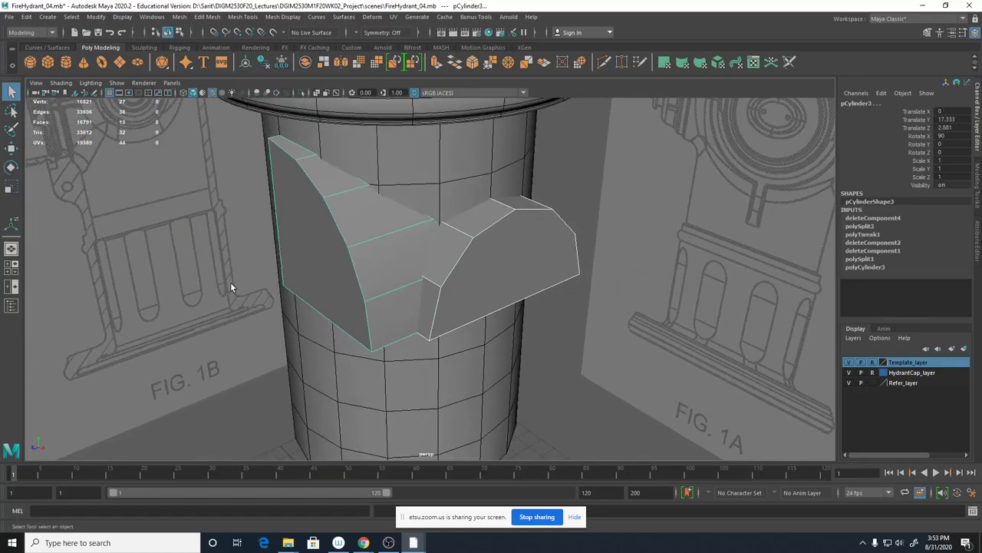
alt+drag(230, 287, 309, 329)
alt+right_drag(309, 329, 595, 372)
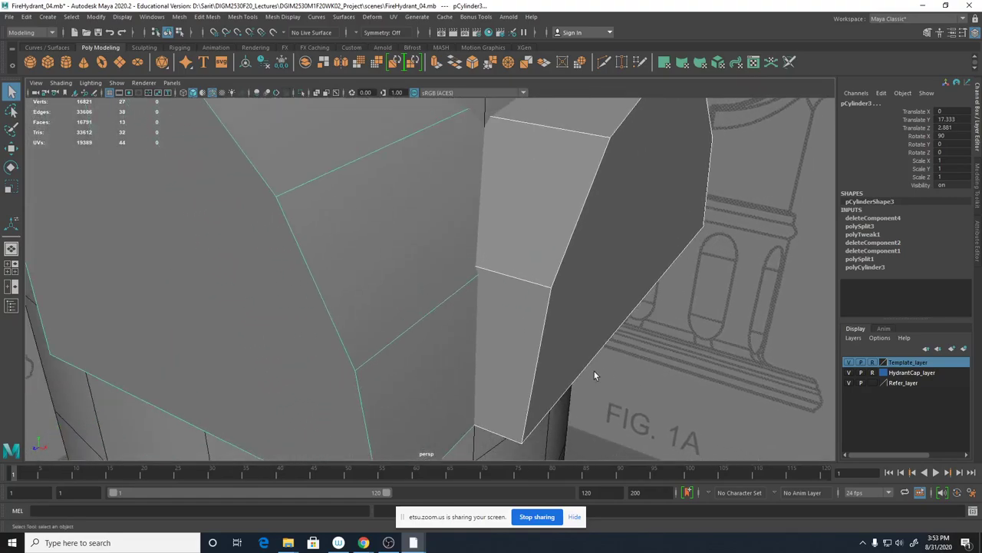
alt+drag(594, 375, 575, 353)
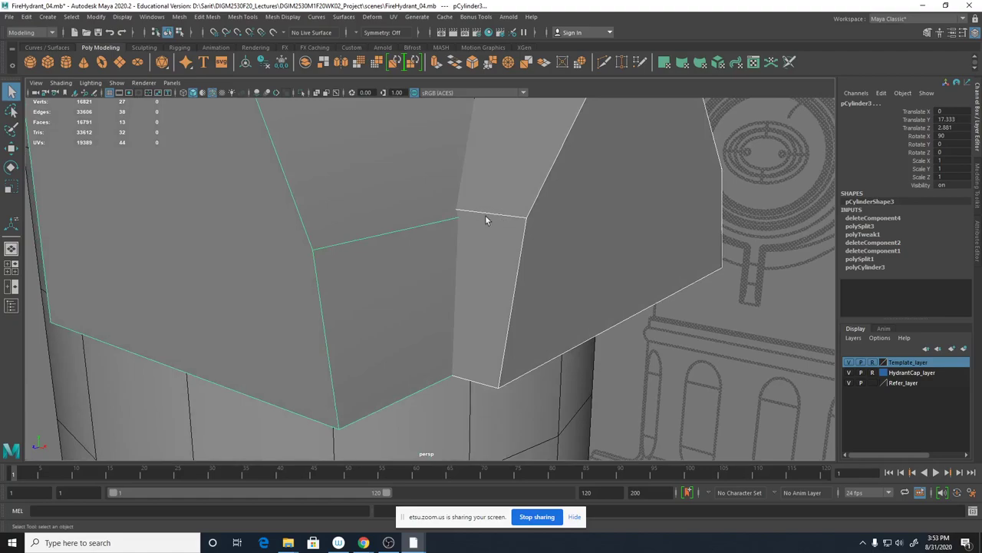
alt+drag(522, 237, 553, 272)
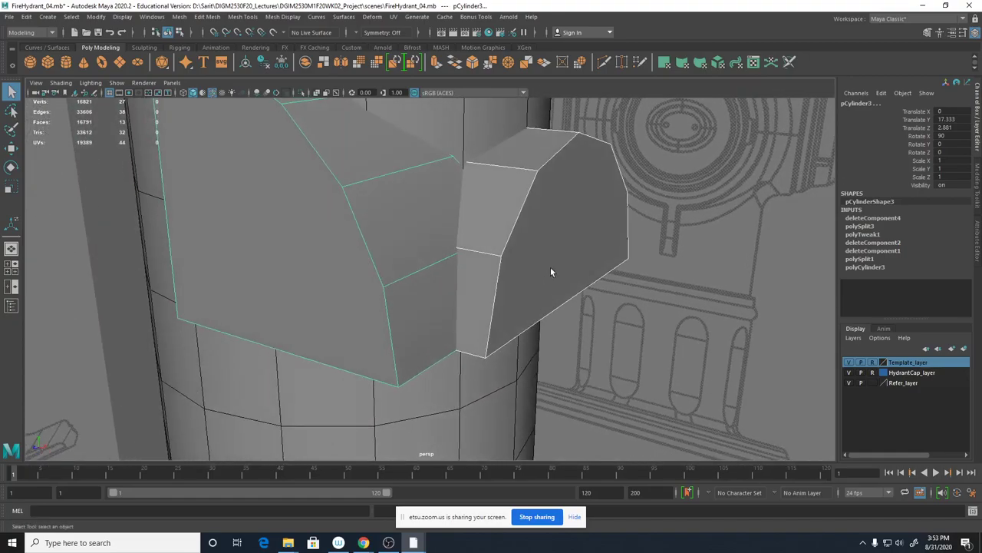
alt+right_drag(553, 271, 558, 206)
alt+drag(558, 206, 471, 235)
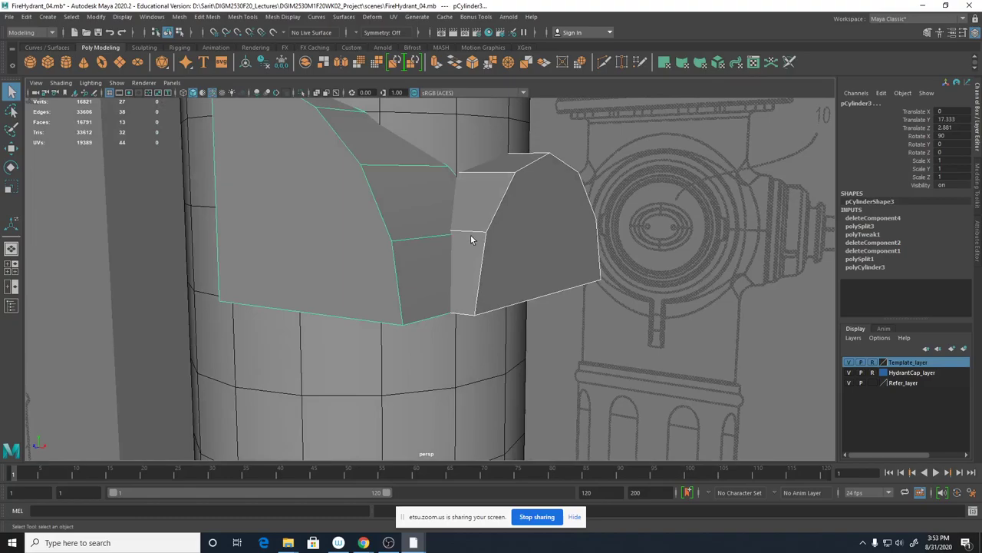
Try moving two rim vertices of the side outlet near the seam, and undo the moves.
right_click(474, 230)
right_drag(476, 229, 472, 203)
click(493, 222)
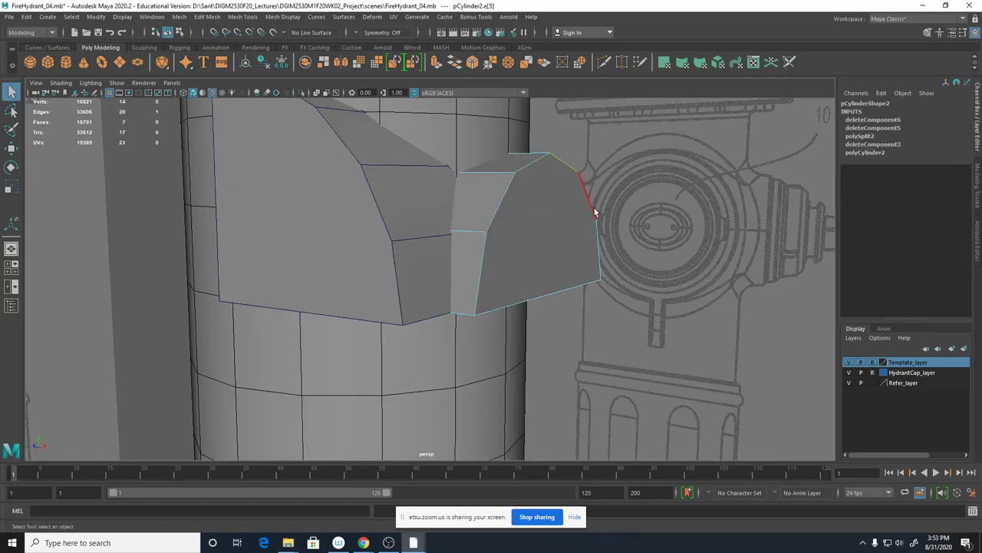
click(387, 230)
right_drag(488, 235, 440, 232)
click(487, 232)
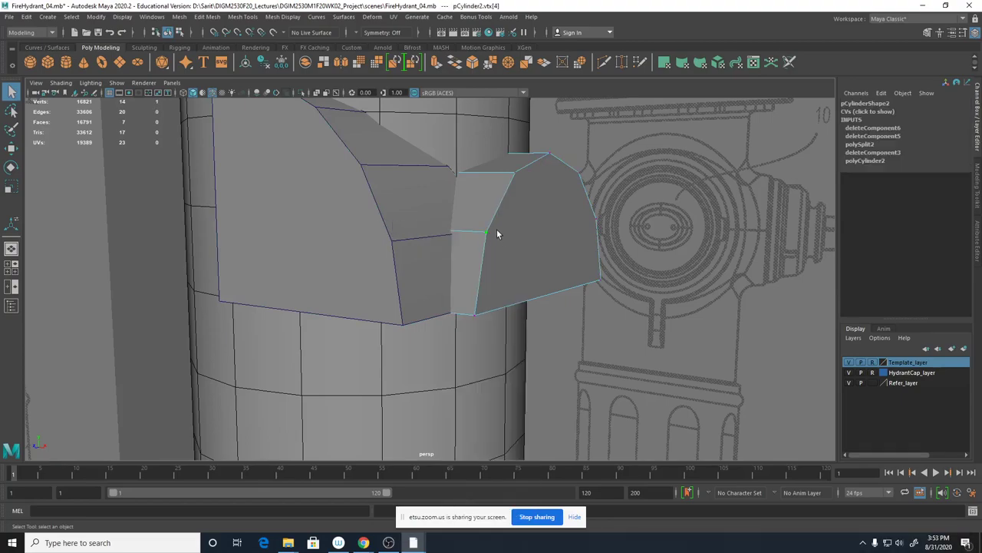
key(w)
mouse_move(494, 213)
mouse_down()
mouse_move(499, 160)
mouse_move(489, 237)
mouse_move(487, 201)
mouse_move(486, 223)
mouse_up()
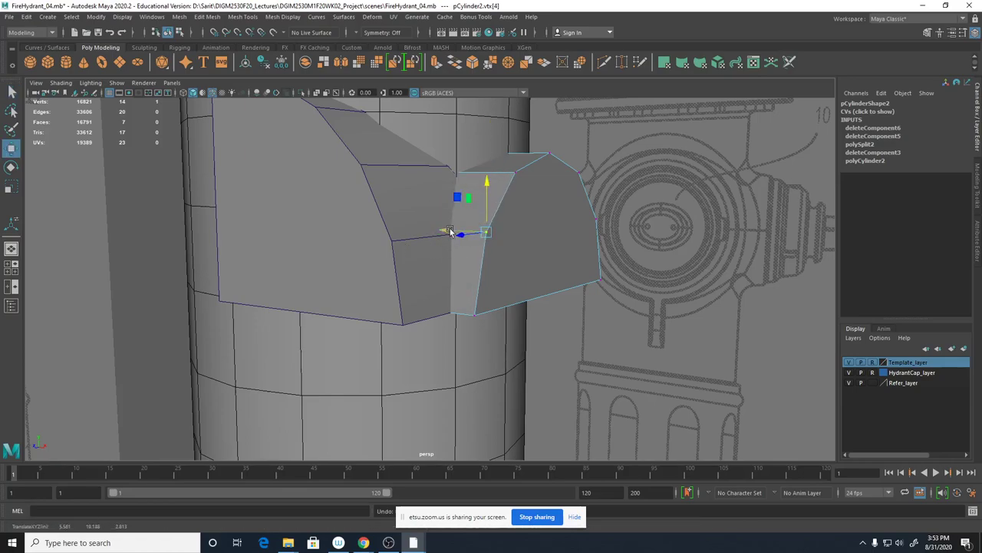
click(516, 172)
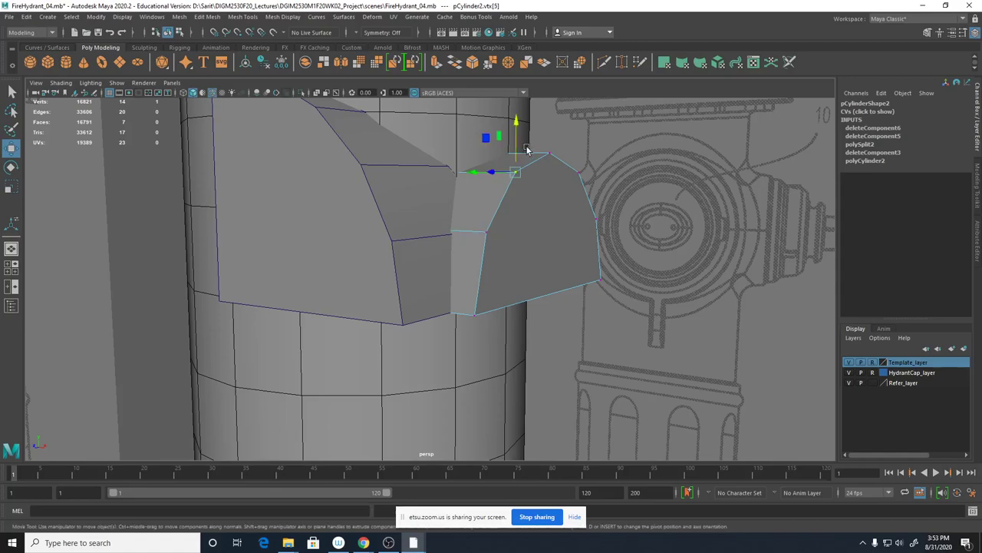
mouse_move(527, 149)
mouse_down()
mouse_move(513, 171)
mouse_move(508, 135)
mouse_move(509, 163)
mouse_move(510, 135)
mouse_move(512, 159)
mouse_move(512, 148)
mouse_up()
Try selecting the end faces of both separate outlets, return to vertex selection, and clear the component selection.
right_drag(554, 186, 553, 209)
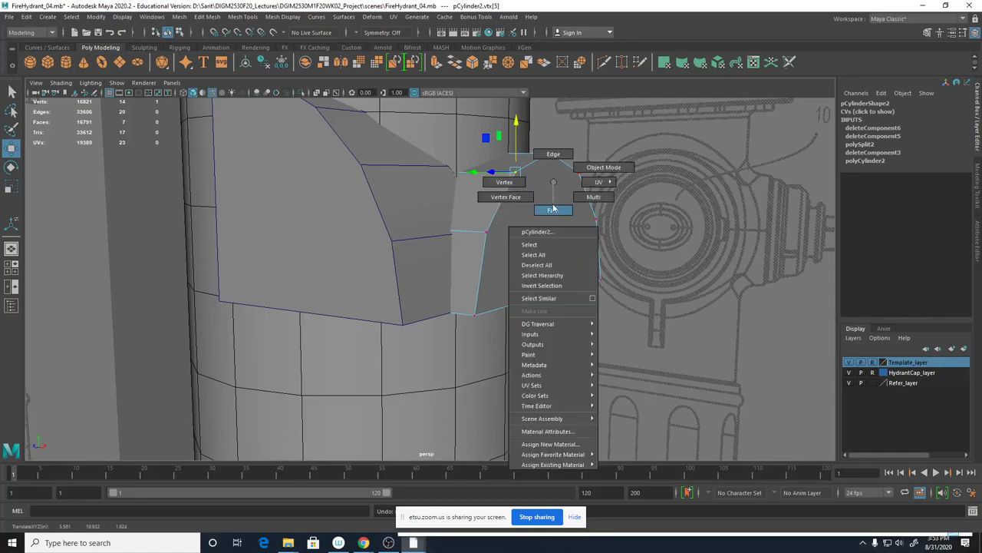
click(543, 227)
click(339, 230)
right_drag(339, 231, 338, 244)
click(338, 246)
shift+click(521, 262)
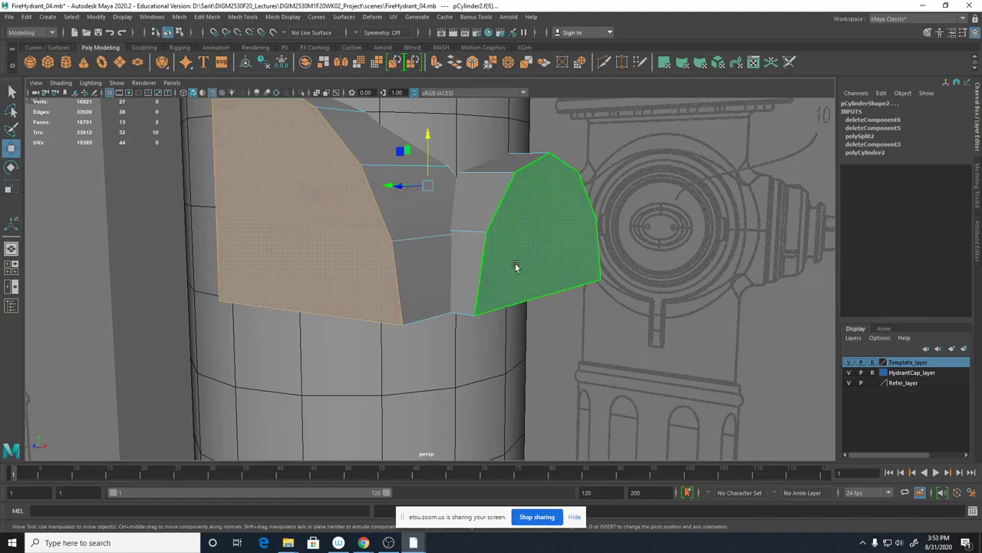
alt+drag(518, 266, 520, 336)
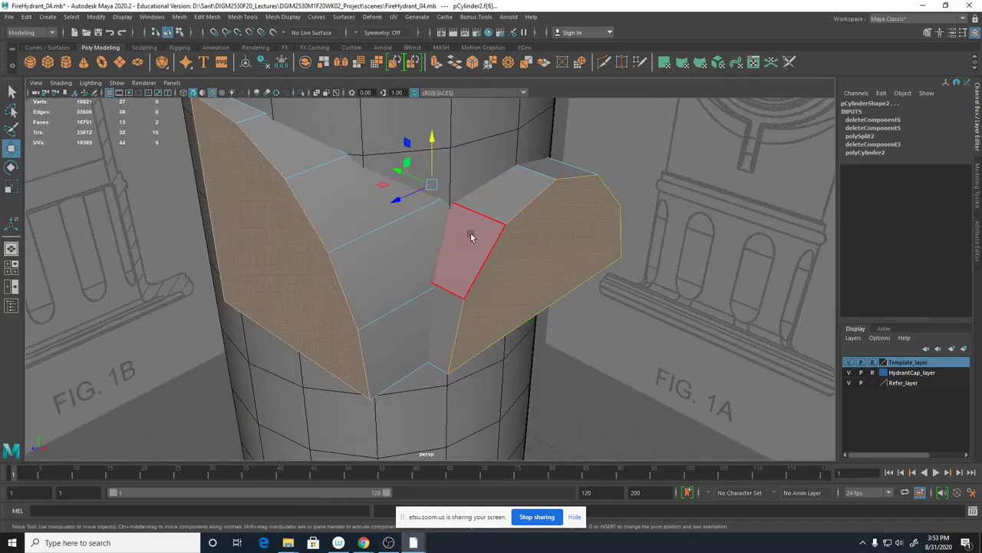
right_drag(487, 203, 441, 204)
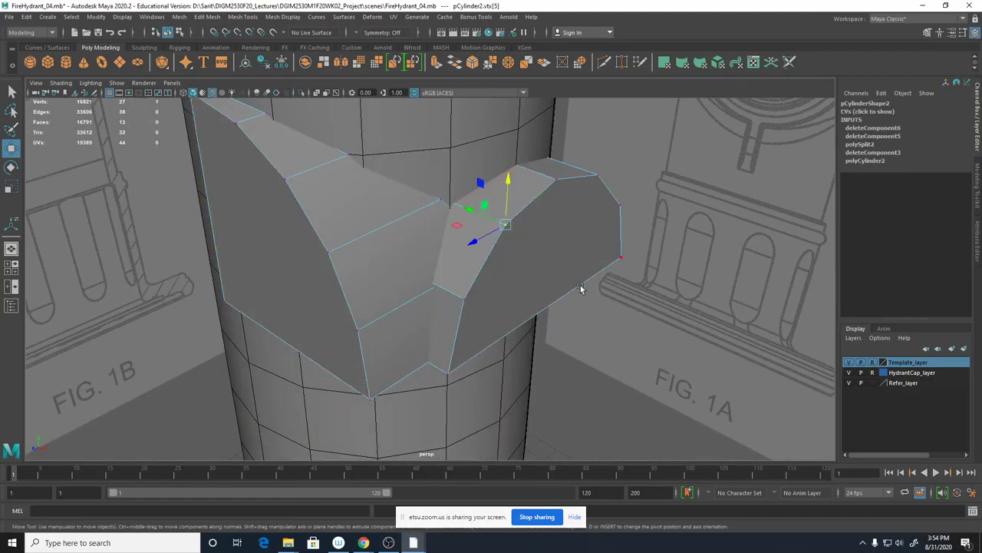
click(578, 345)
Combine the front and side outlets into a single mesh.
alt+drag(614, 340, 561, 279)
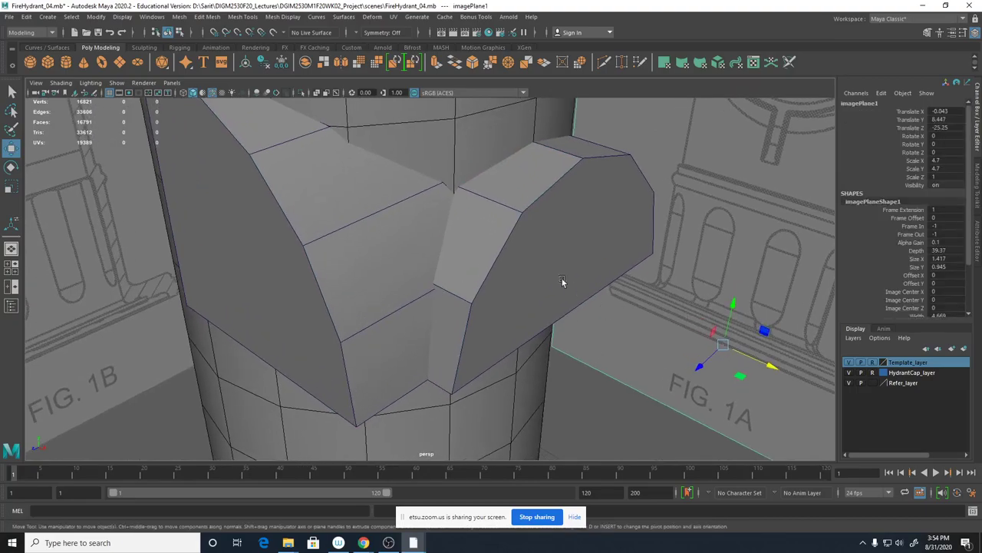
click(417, 254)
shift+click(488, 269)
alt+drag(502, 270, 467, 283)
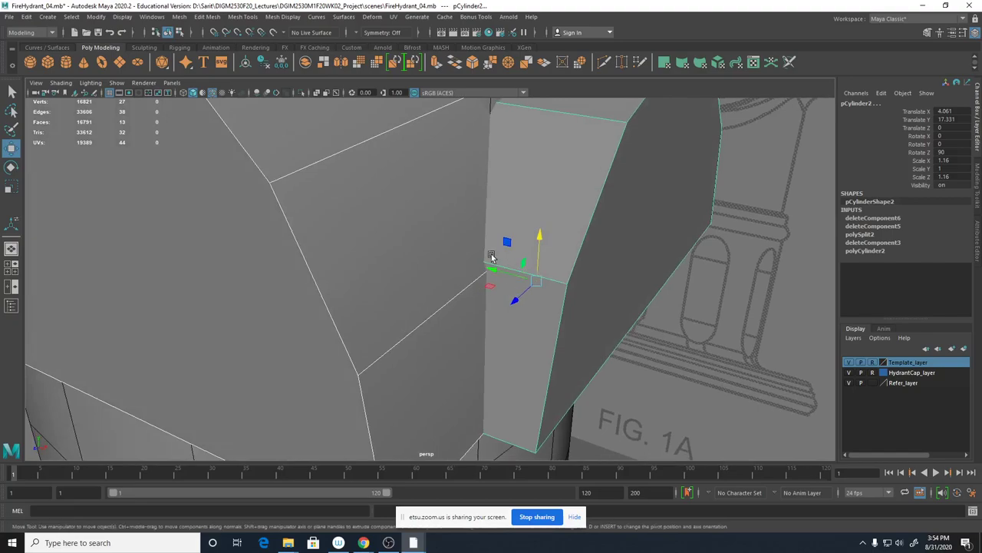
right_drag(483, 262, 494, 465)
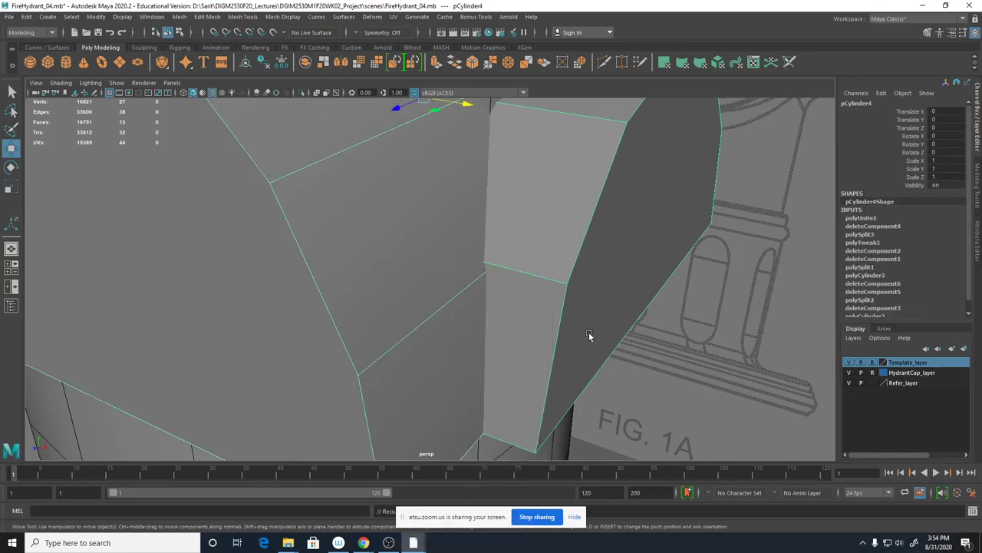
Try template display on Template_layer and restore its reference display.
click(872, 372)
click(872, 373)
click(873, 363)
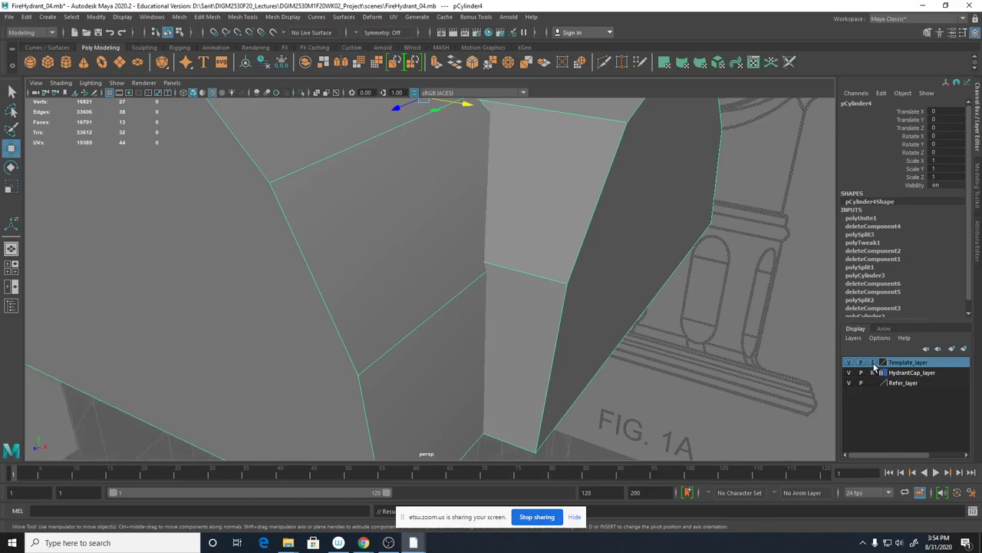
click(873, 363)
Using wireframe display, move the side outlet's two lower inner seam vertices along X to the front outlet's side, and return to shaded display.
alt+right_drag(614, 309, 473, 292)
alt+drag(473, 290, 432, 306)
key(4)
right_drag(361, 269, 340, 260)
click(374, 272)
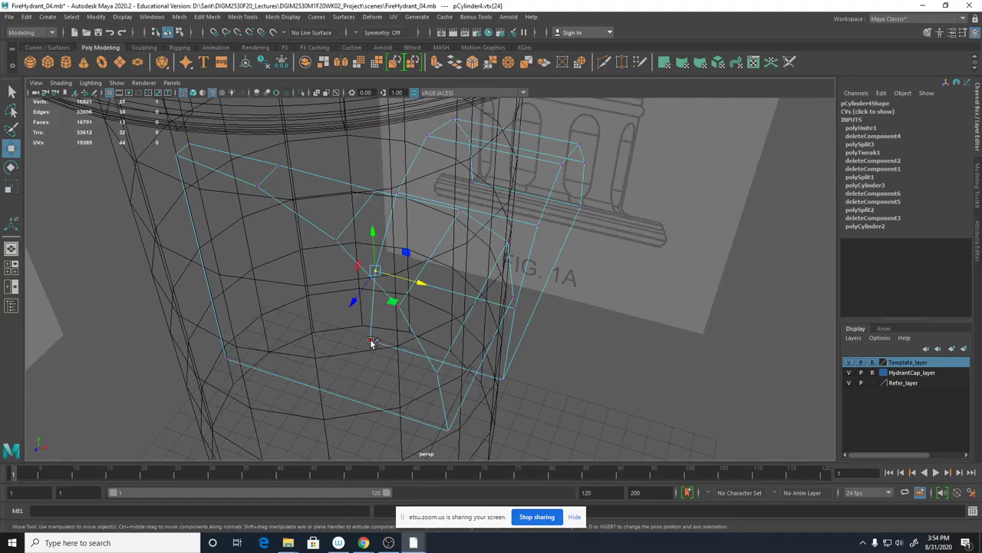
shift+click(371, 339)
alt+drag(517, 400, 494, 357)
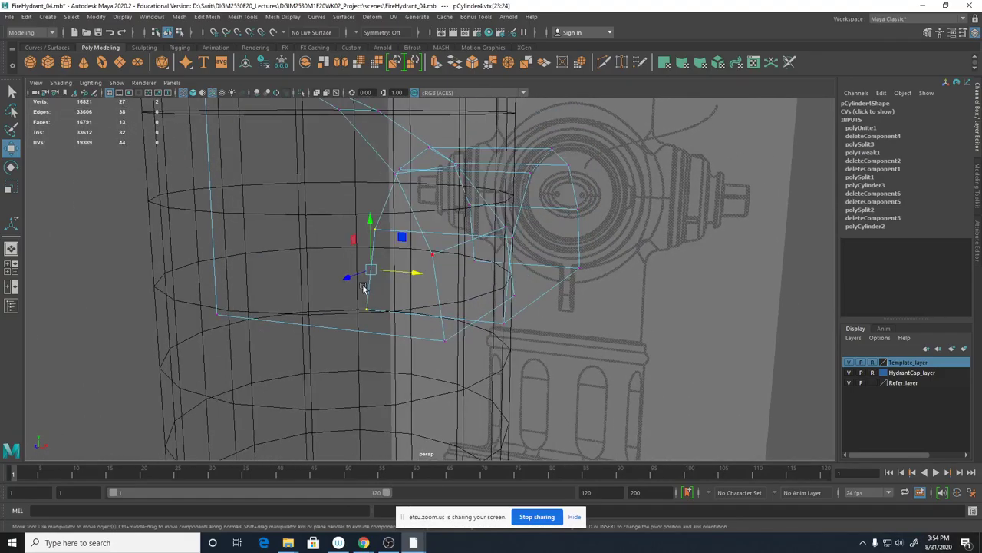
drag(402, 272, 513, 281)
alt+right_drag(492, 298, 499, 299)
key(5)
Adjust the upper of the two moved seam vertices along X to line up with the front outlet's edge.
mouse_move(519, 337)
alt+mouse_down()
mouse_move(522, 307)
mouse_move(520, 316)
mouse_move(474, 325)
mouse_move(651, 342)
mouse_move(619, 329)
mouse_move(673, 359)
alt+mouse_up()
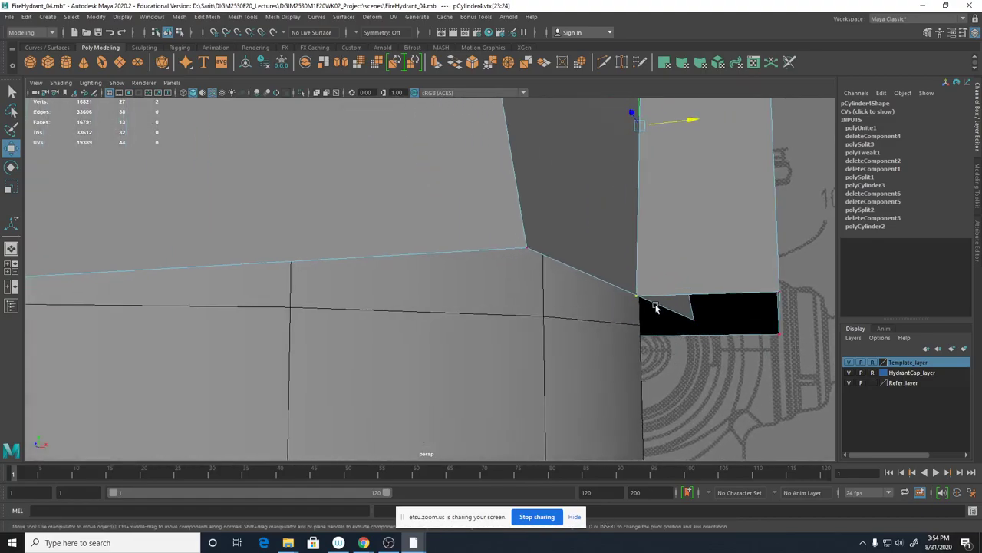
alt+drag(656, 307, 444, 350)
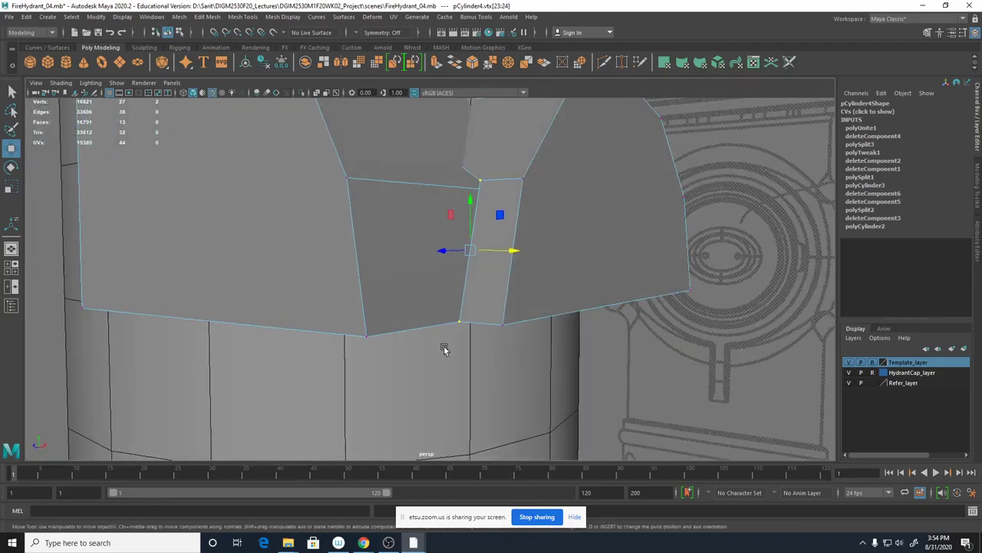
click(480, 180)
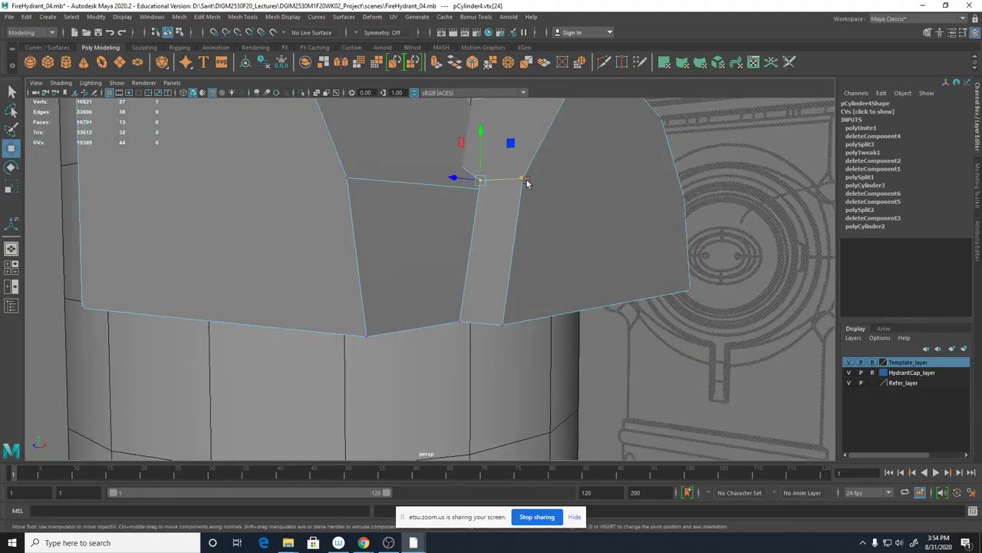
drag(525, 180, 399, 285)
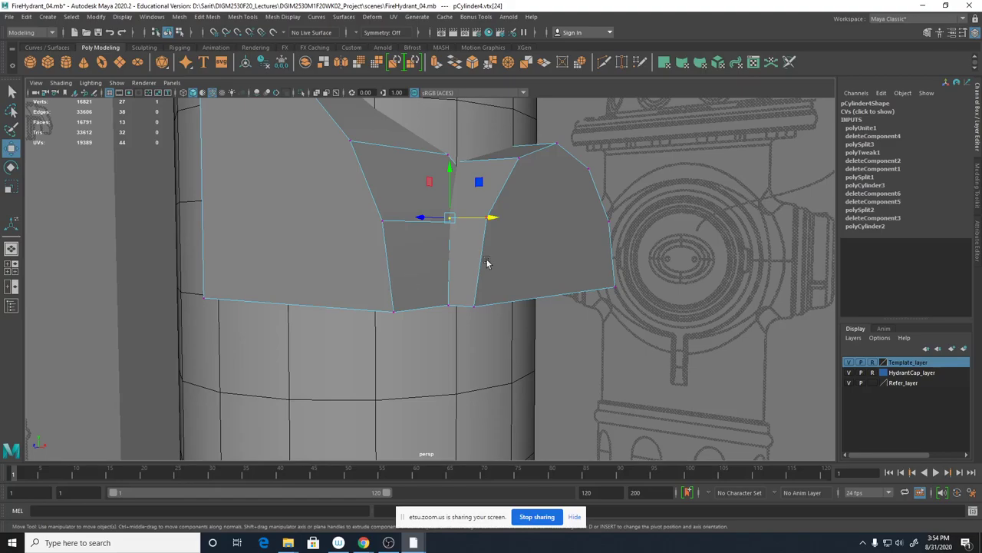
Hide HydrantCap_layer and Template_layer, and snap the front outlet's lower rear vertex along Z to the seam's bottom corner.
alt+drag(546, 384, 516, 299)
click(514, 266)
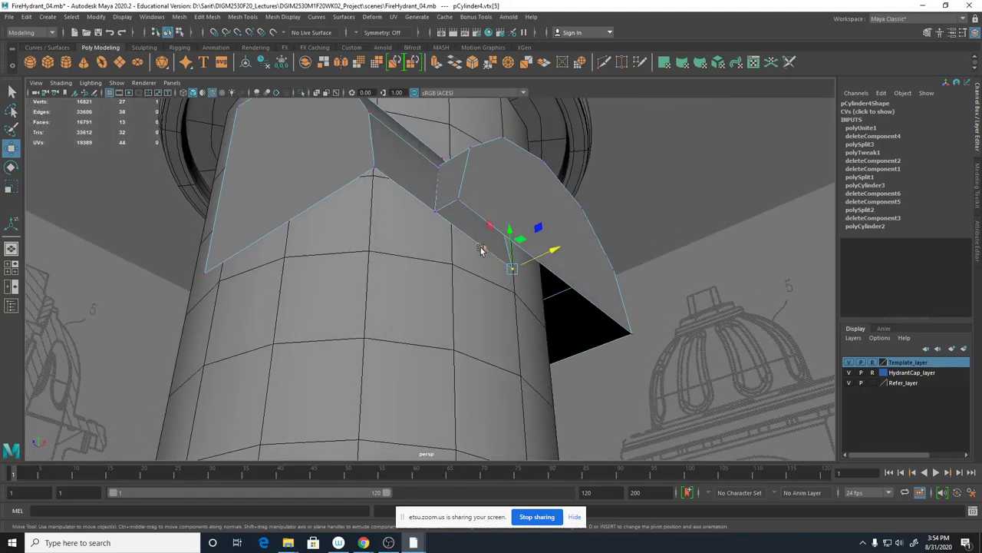
drag(481, 248, 421, 217)
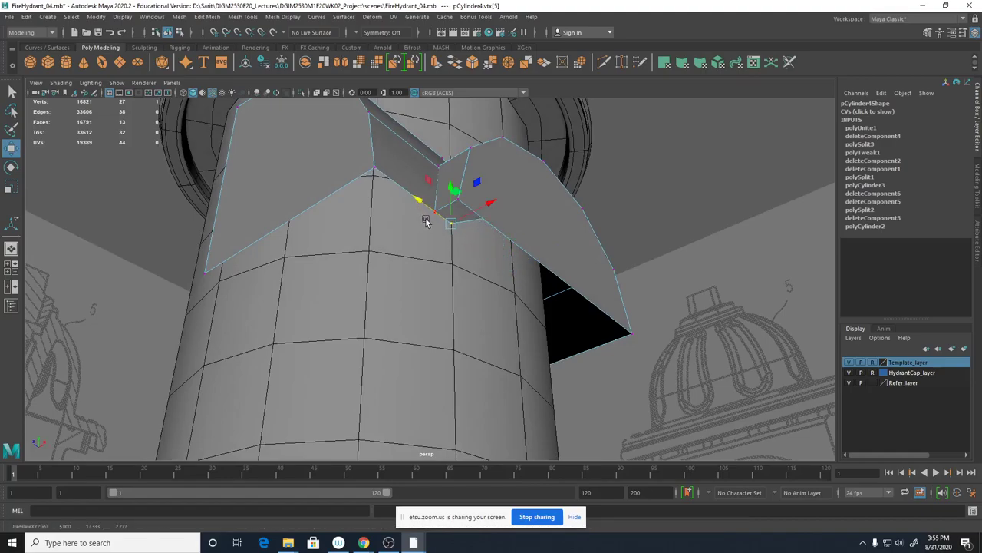
key(v)
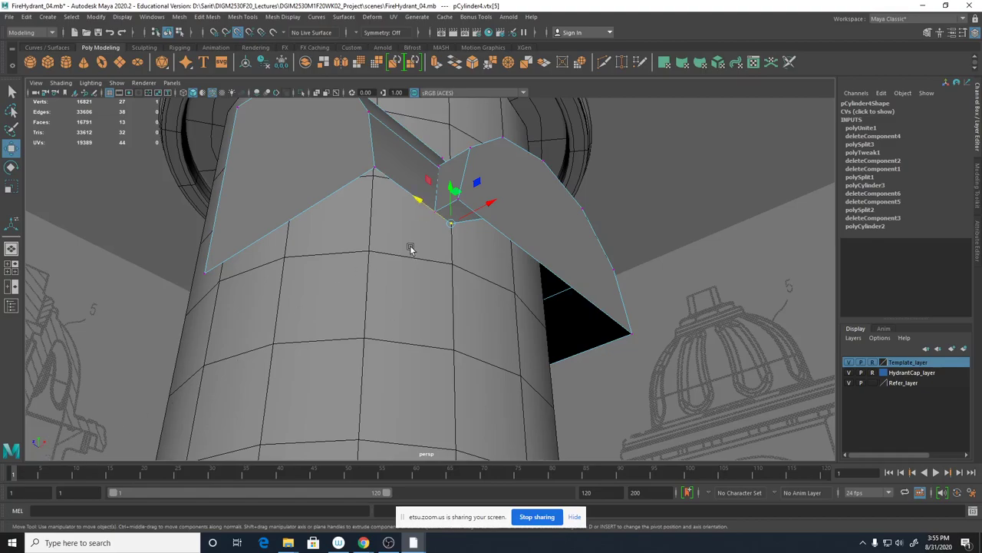
drag(417, 199, 415, 197)
middle_drag(415, 198, 451, 353)
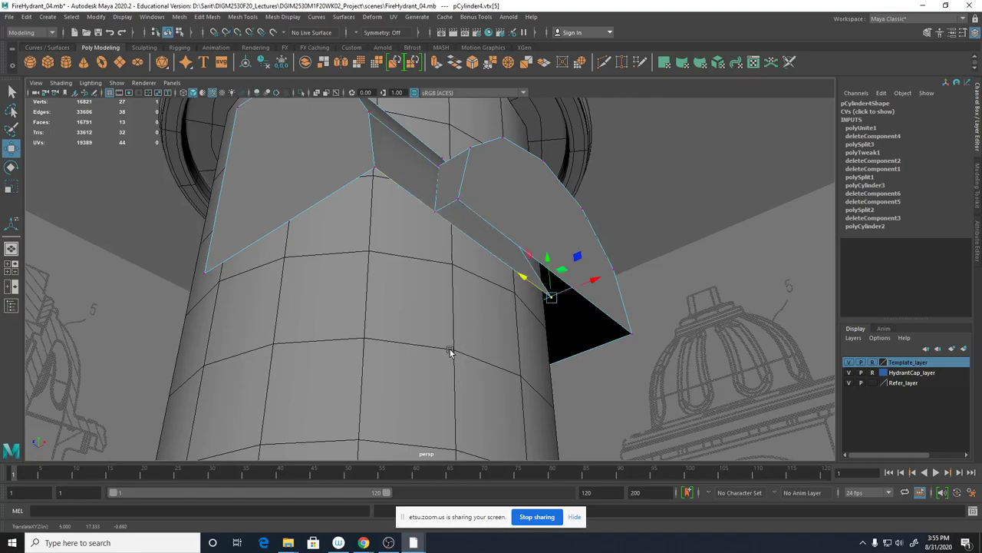
click(849, 372)
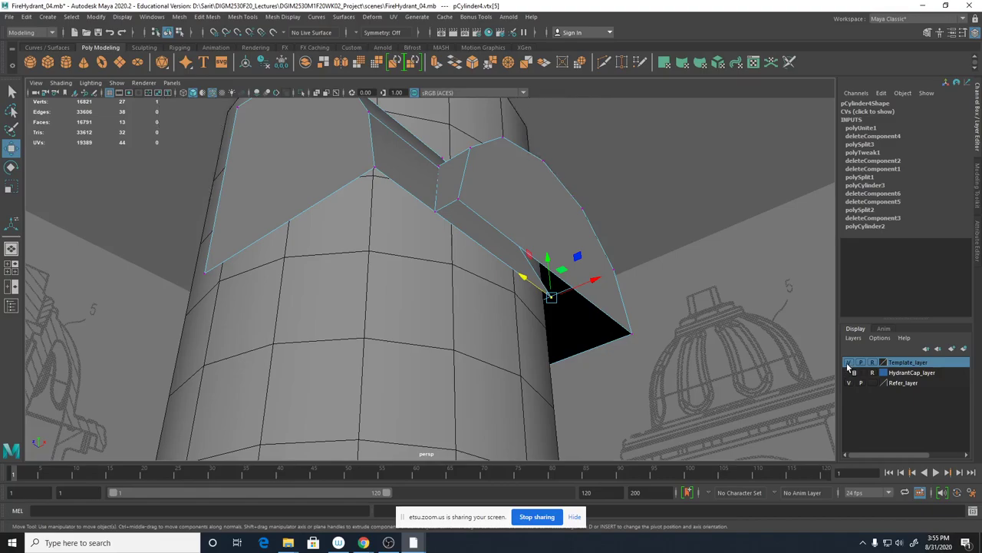
click(848, 362)
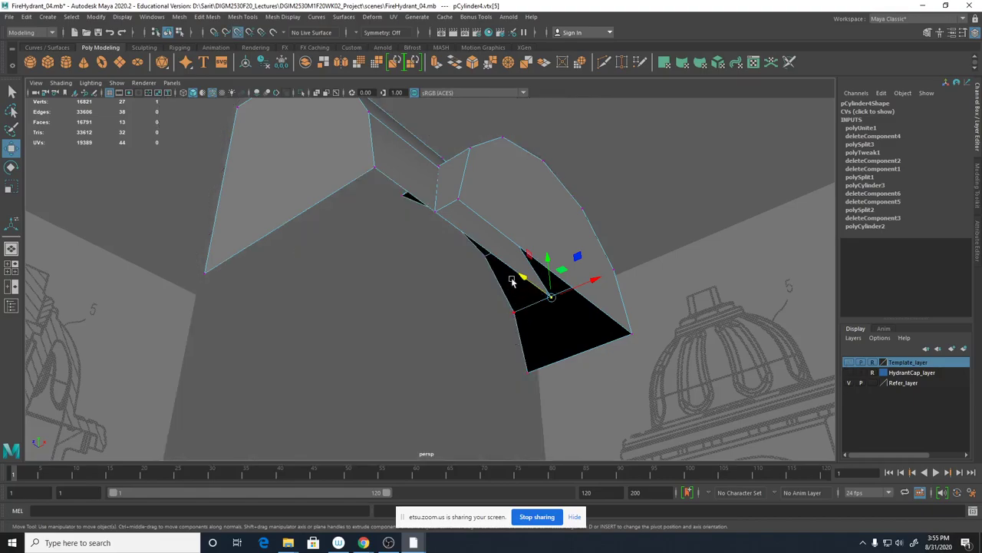
drag(518, 281, 434, 215)
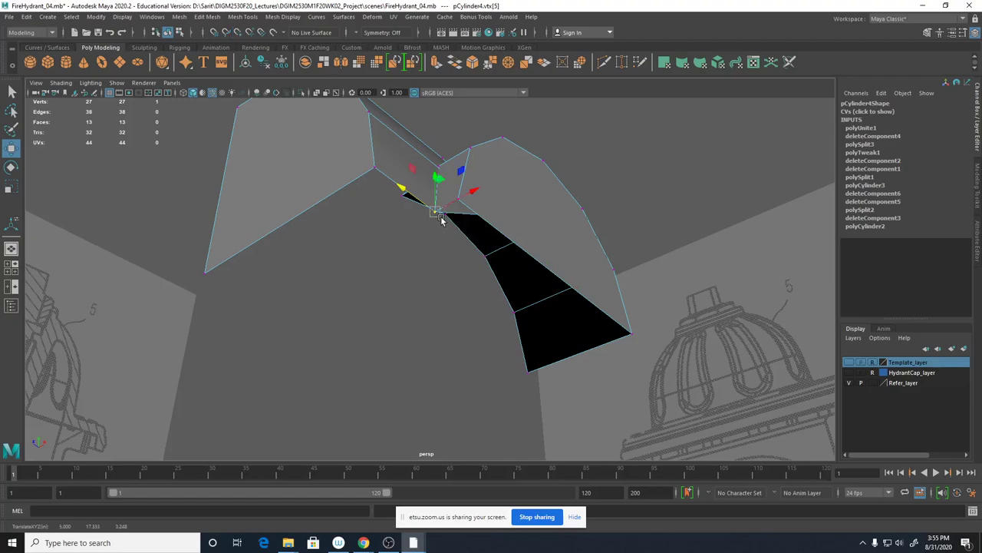
Make Template_layer visible again while leaving HydrantCap_layer hidden.
click(848, 372)
click(850, 373)
click(850, 363)
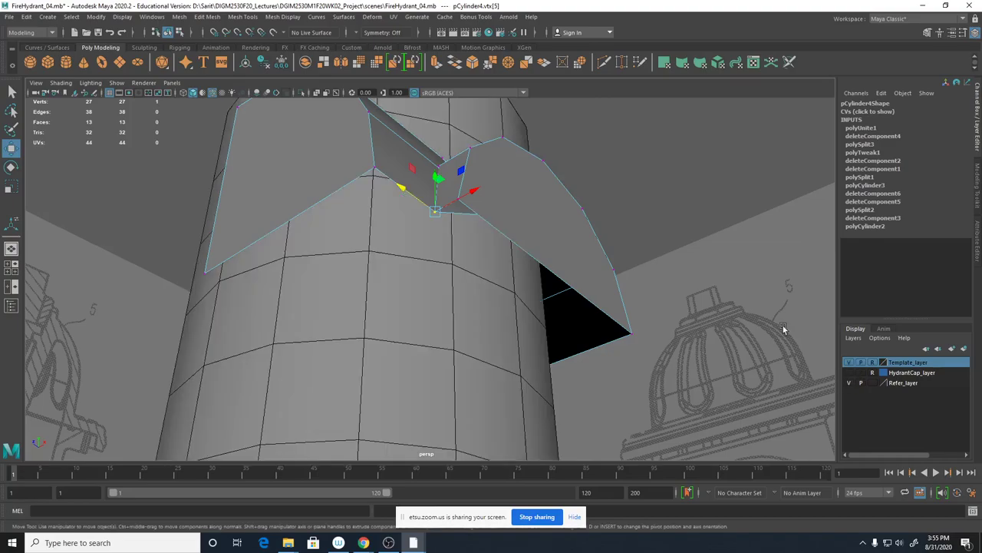
Undo the recent changes back to before the front outlet's lower rear vertex was snapped to the seam's bottom corner.
mouse_move(485, 327)
alt+mouse_down()
mouse_move(492, 300)
mouse_move(482, 352)
mouse_move(477, 334)
alt+mouse_up()
key(ctrl+z)
key(ctrl+z)
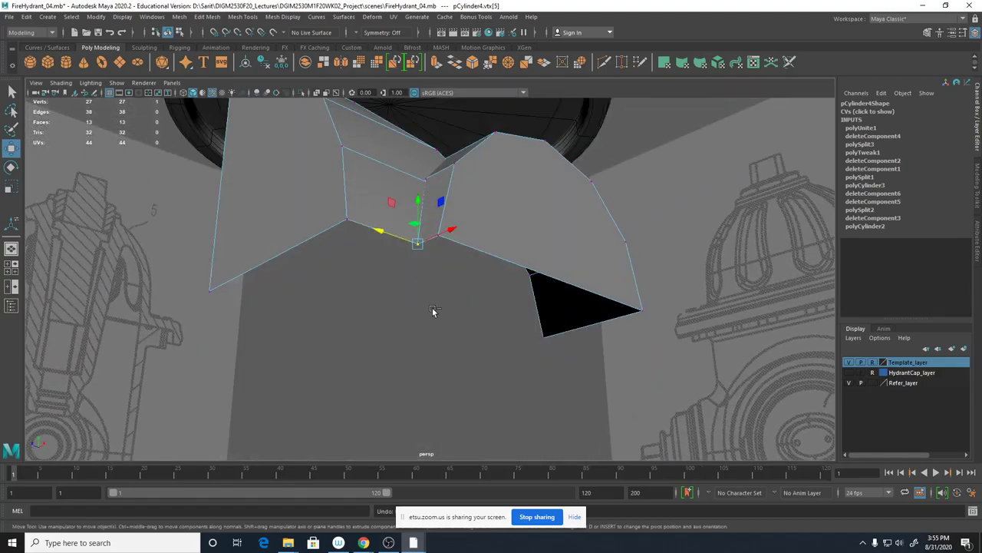
key(ctrl+z)
key(ctrl+z)
Select the seam's bottom corner vertex and nudge it slightly along X to line up with the vertical seam edge.
alt+drag(411, 288, 428, 287)
alt+right_drag(427, 288, 628, 313)
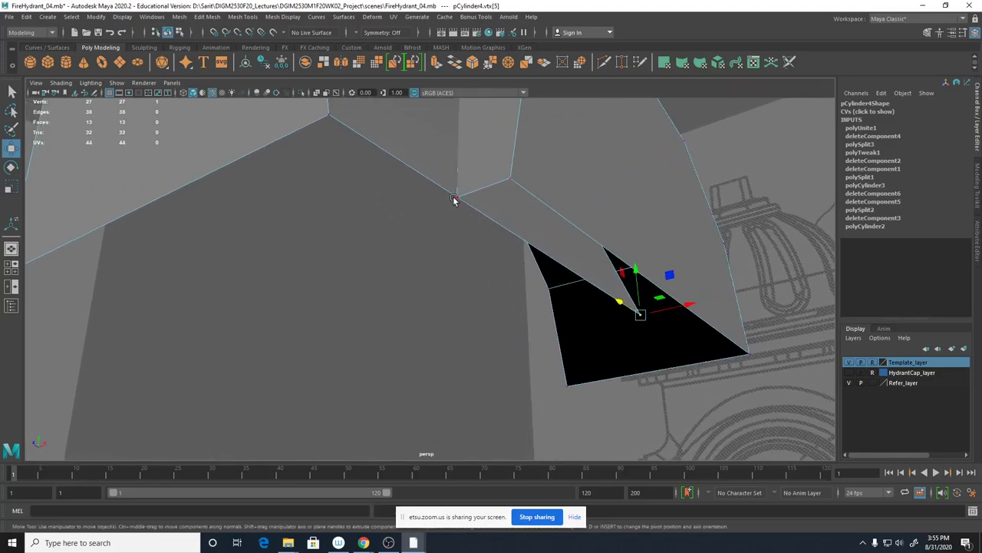
alt+right_drag(450, 199, 602, 235)
alt+middle_drag(603, 235, 529, 333)
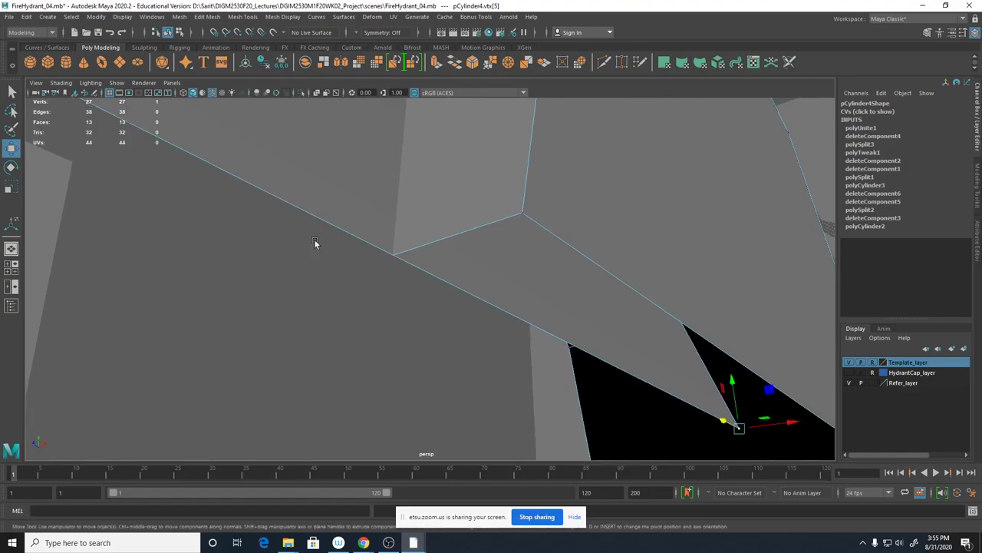
scroll(400, 274, up, 2)
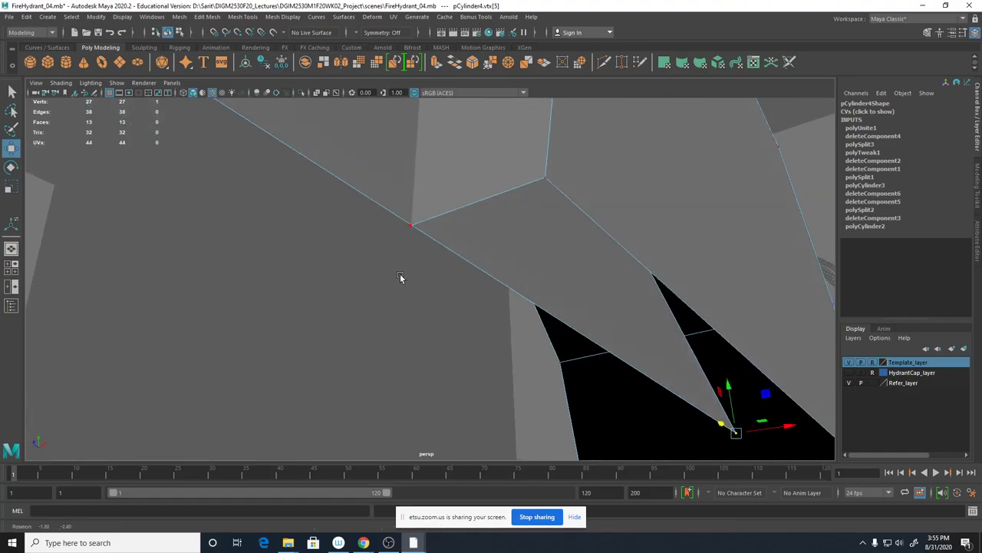
click(431, 228)
alt+right_drag(461, 251, 627, 274)
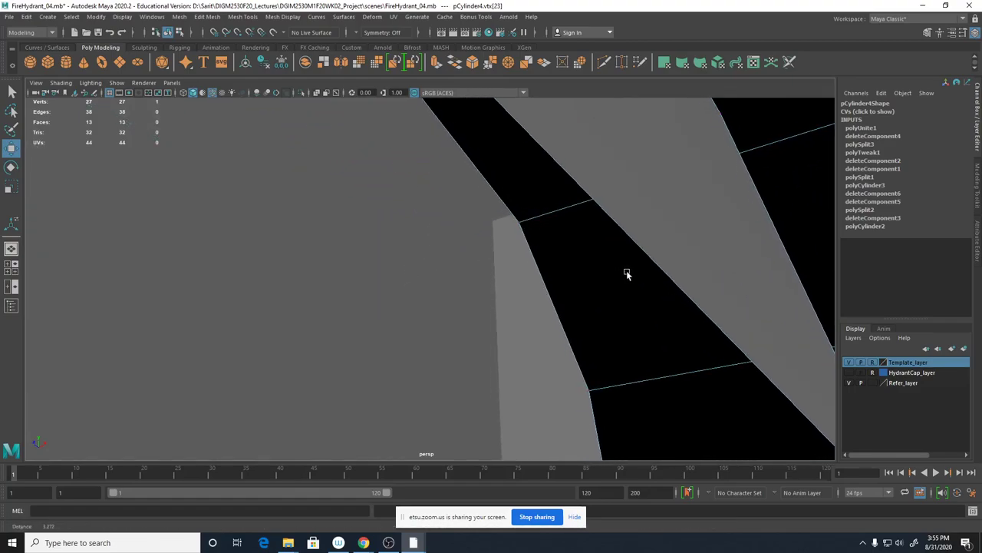
alt+middle_drag(595, 257, 590, 295)
alt+drag(590, 293, 601, 284)
drag(527, 276, 531, 277)
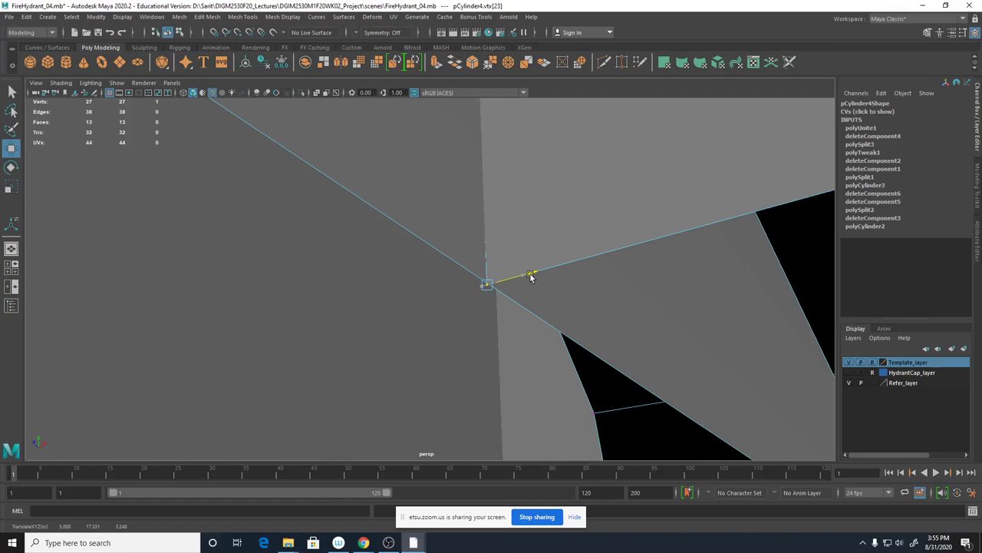
drag(531, 277, 531, 277)
alt+right_drag(531, 277, 81, 225)
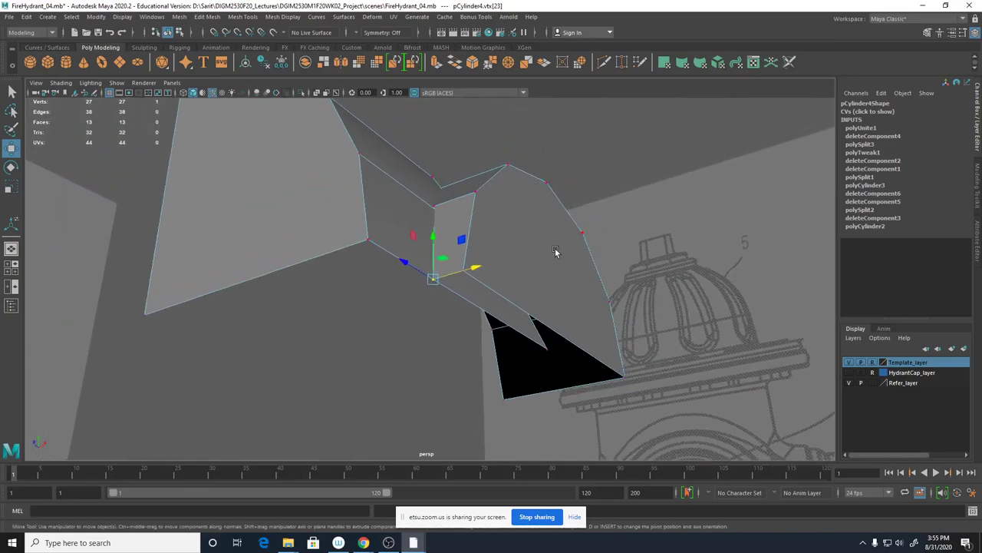
Snap the lower rear vertex along Z onto the seam's bottom corner vertex.
alt+drag(527, 215, 549, 233)
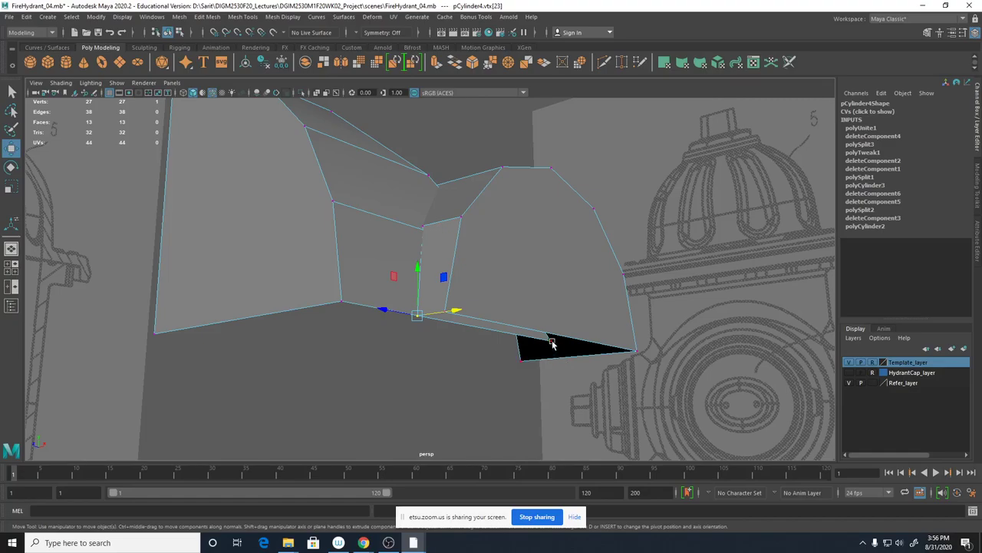
drag(542, 340, 409, 334)
key(v)
alt+right_drag(407, 340, 698, 338)
alt+middle_drag(397, 420, 431, 316)
Select both vertices at the seam's bottom corner and merge them through the Merge Vertices options with a 0.0100 threshold.
drag(427, 255, 427, 235)
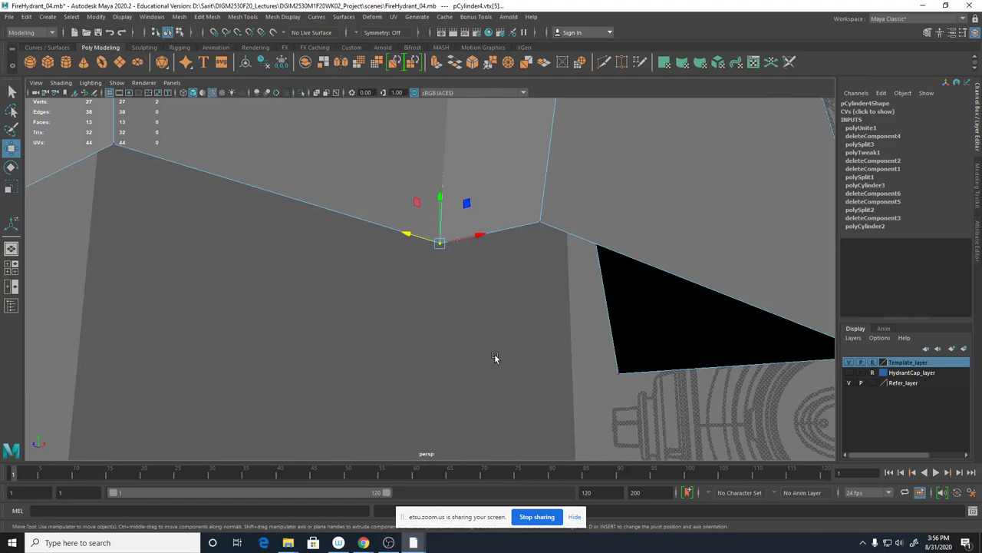
mouse_move(565, 285)
alt+mouse_down()
mouse_move(389, 247)
mouse_move(494, 296)
mouse_move(289, 257)
mouse_move(430, 332)
mouse_move(419, 323)
mouse_move(429, 338)
mouse_move(438, 335)
mouse_move(429, 316)
mouse_move(439, 324)
mouse_move(445, 246)
mouse_move(454, 314)
alt+mouse_up()
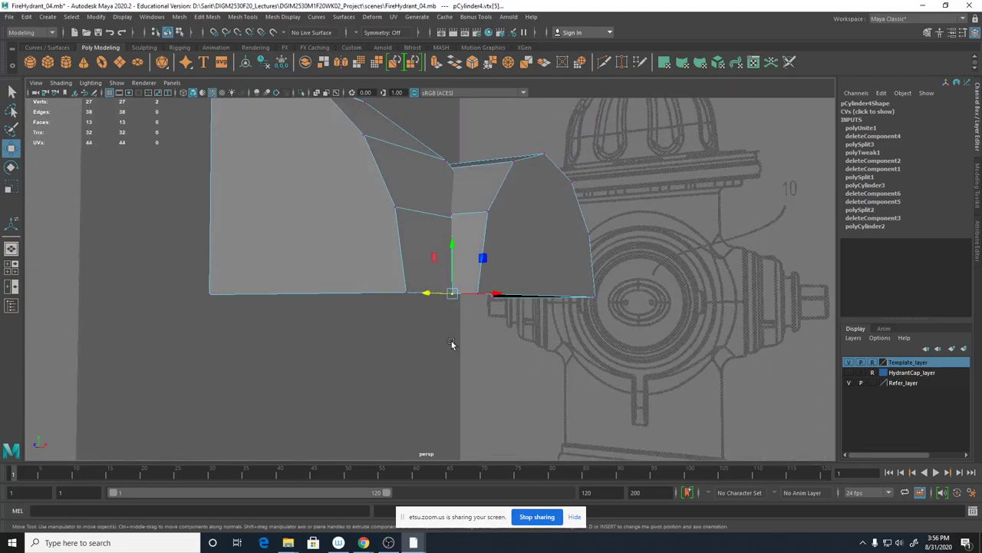
shift+right_click(453, 294)
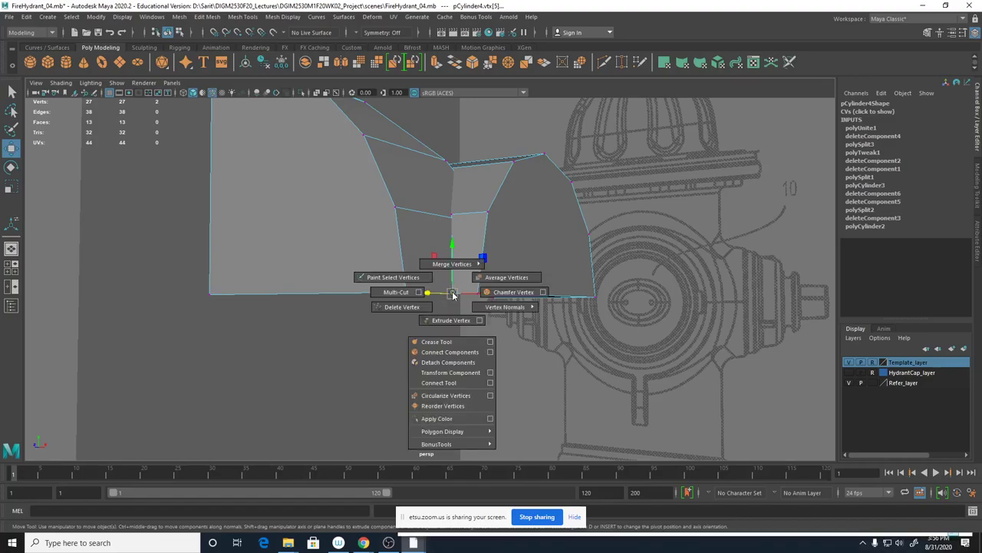
shift+right_drag(453, 294, 508, 252)
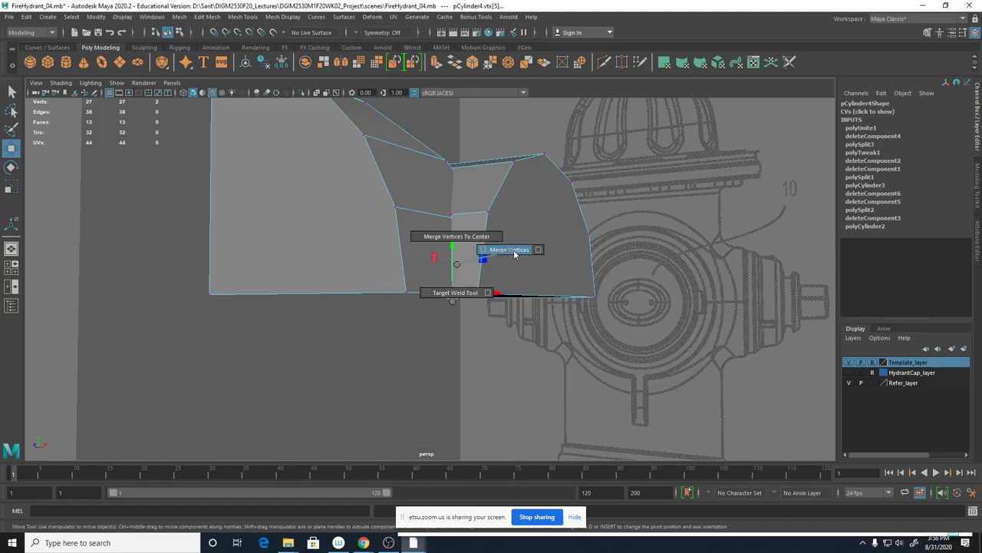
shift+right_drag(515, 254, 538, 250)
drag(727, 138, 786, 97)
click(782, 278)
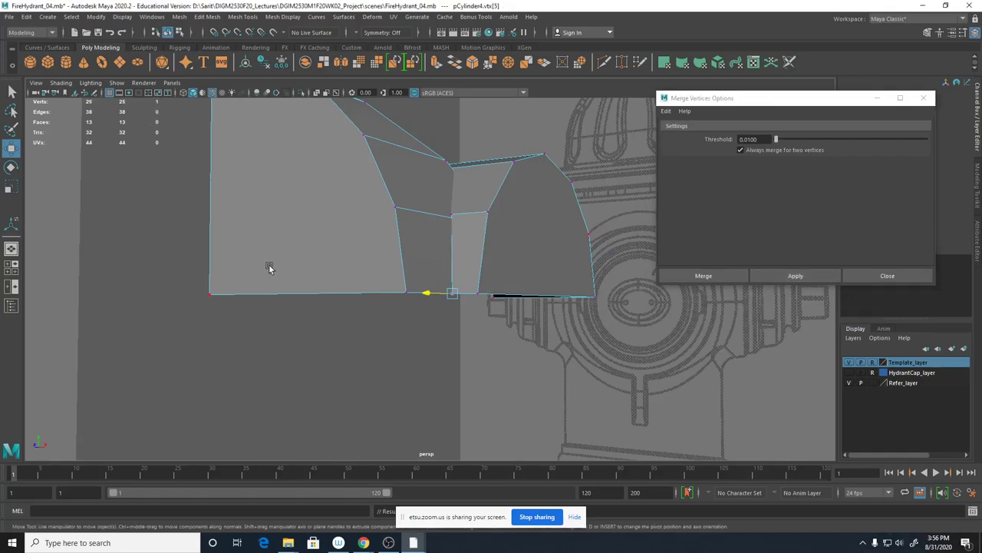
Undo the merge, reselect the two corner vertices in wireframe display, and apply the merge again.
key(ctrl+z)
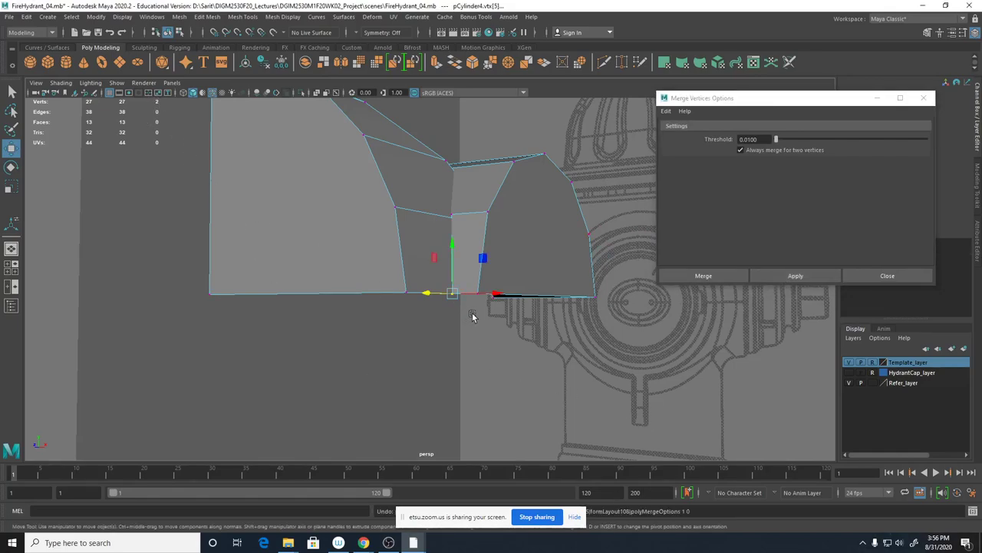
drag(473, 313, 439, 282)
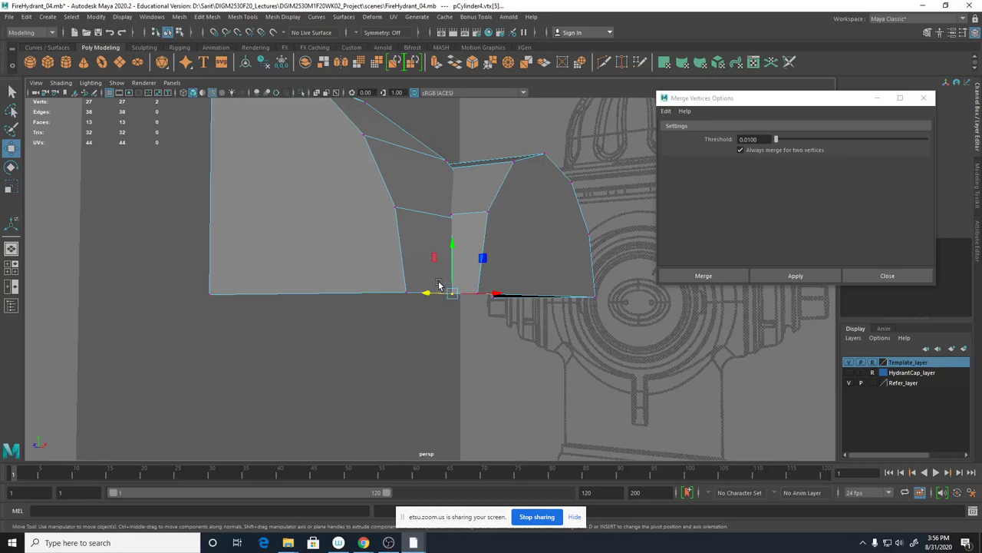
key(4)
drag(466, 327, 439, 273)
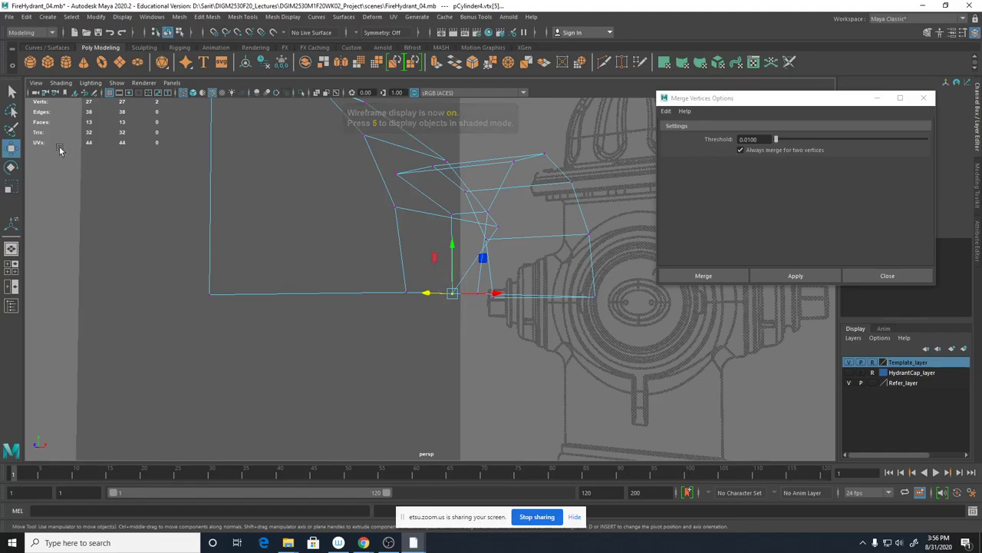
key(q)
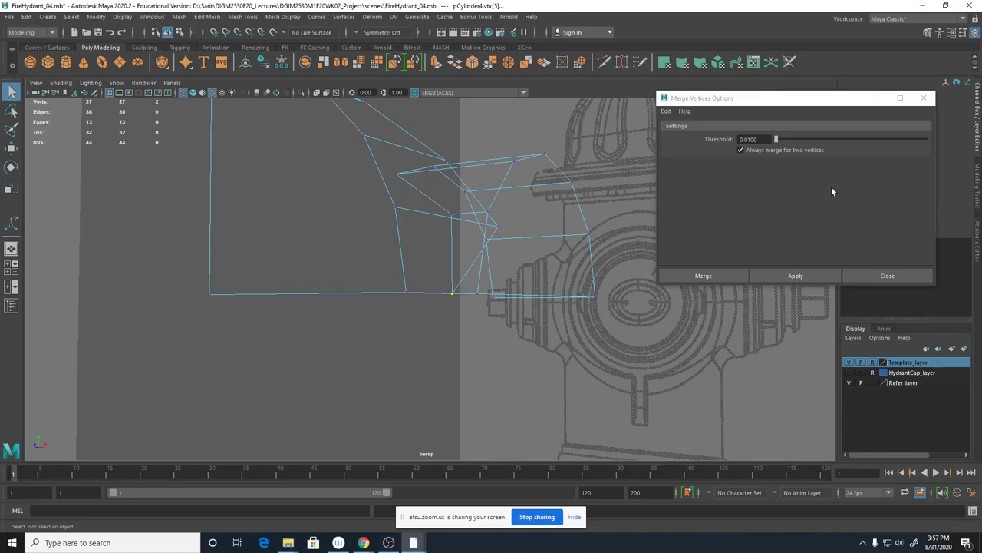
click(788, 275)
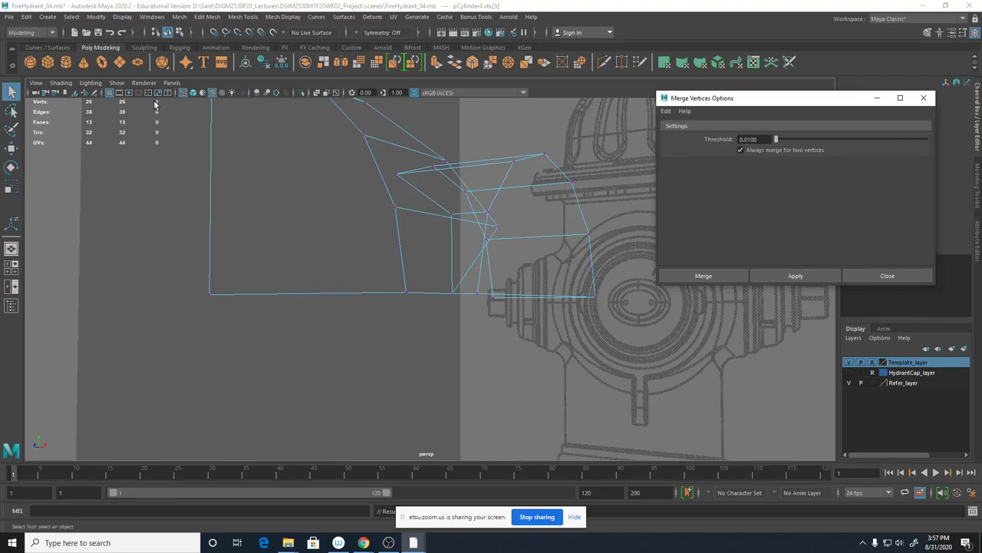
Check the weld by selecting the merged vertex at the seam's bottom corner.
drag(763, 139, 744, 139)
shift+right_drag(496, 300, 516, 274)
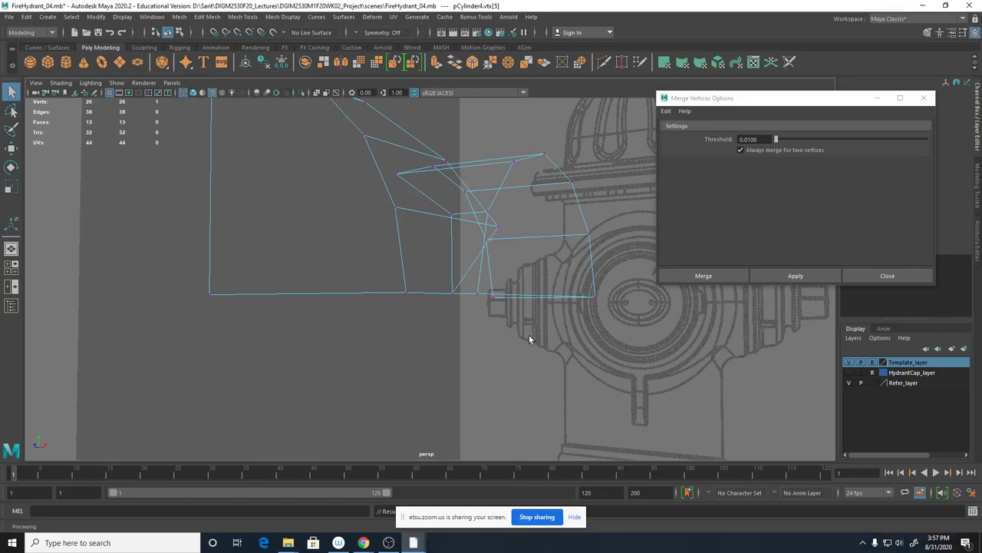
mouse_move(438, 313)
alt+mouse_down()
mouse_move(427, 323)
mouse_move(452, 314)
alt+mouse_up()
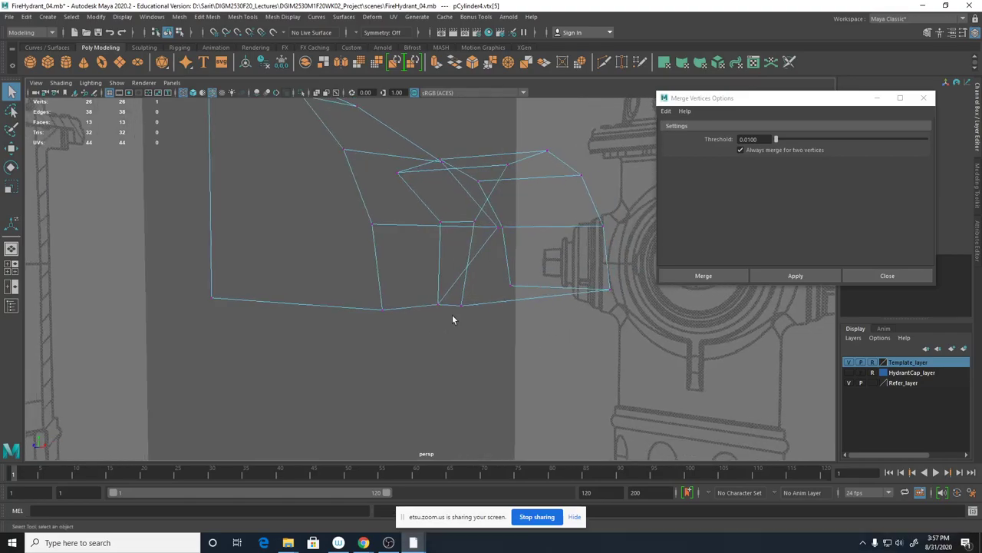
click(438, 304)
shift+click(594, 236)
In shaded display, move the seam vertex above the bottom corner along Z onto the seam, and set Template_layer to template display.
key(5)
alt+drag(467, 246, 471, 191)
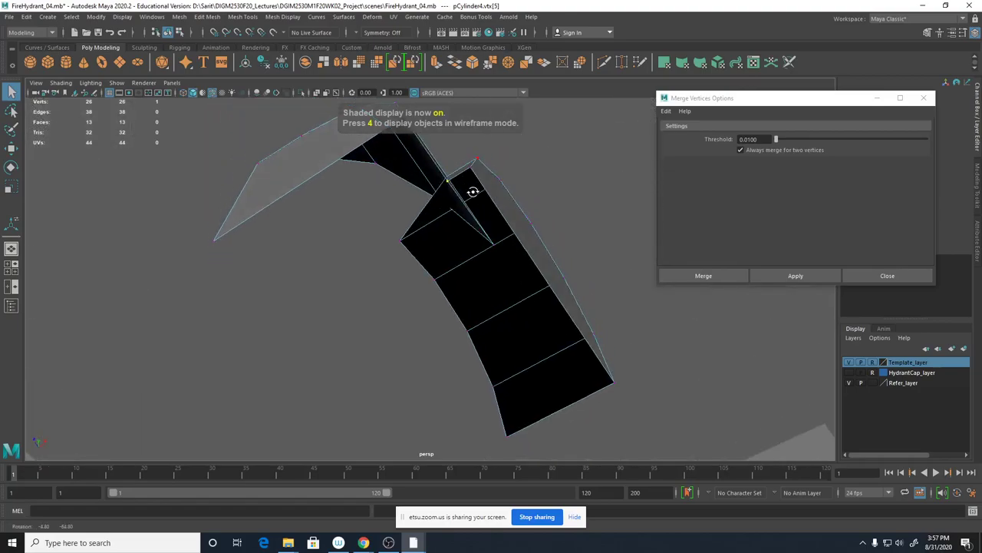
mouse_move(495, 248)
alt+mouse_down()
mouse_move(478, 336)
mouse_move(482, 298)
alt+mouse_up()
key(w)
drag(469, 252, 393, 263)
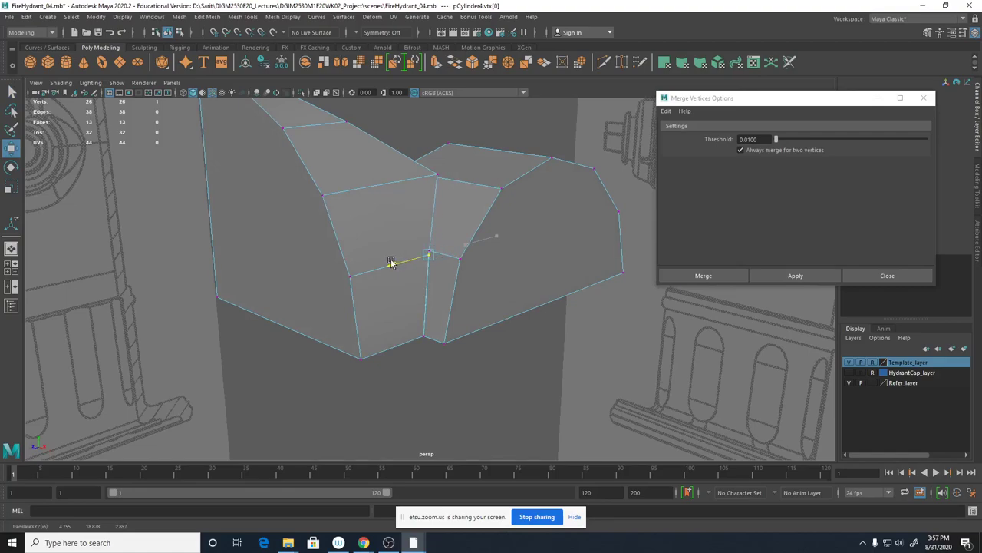
drag(392, 263, 391, 262)
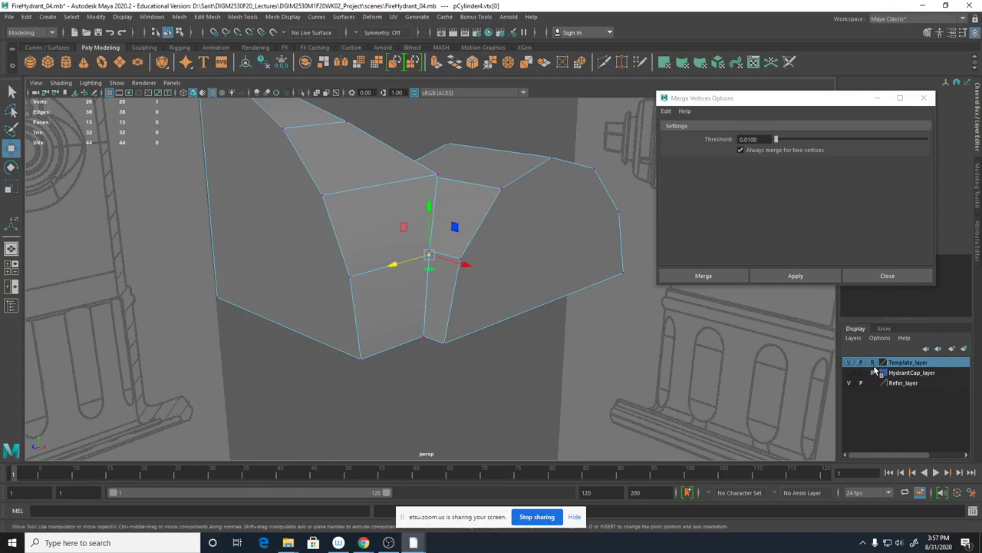
alt+right_drag(730, 383, 361, 346)
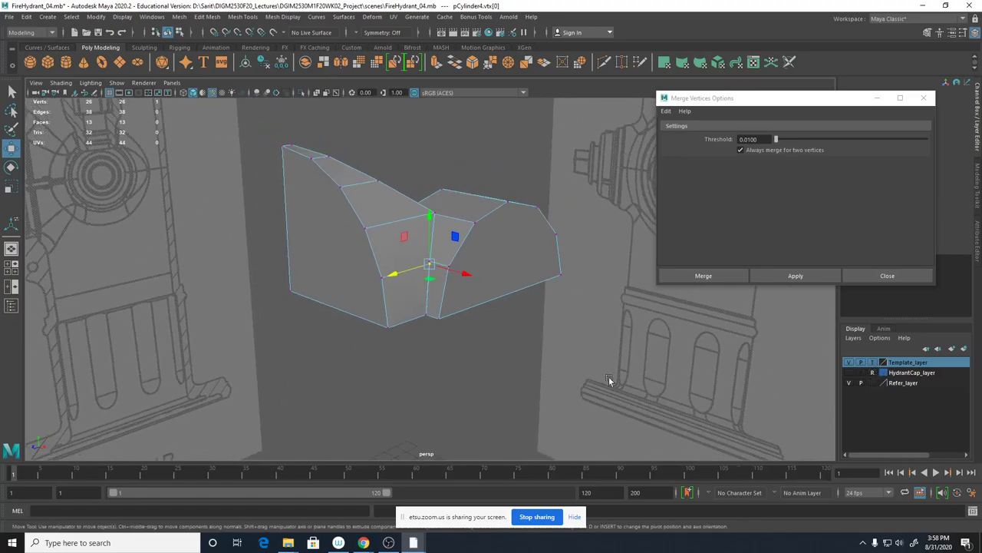
mouse_move(518, 364)
alt+right_down()
mouse_move(450, 370)
mouse_move(505, 370)
alt+right_up()
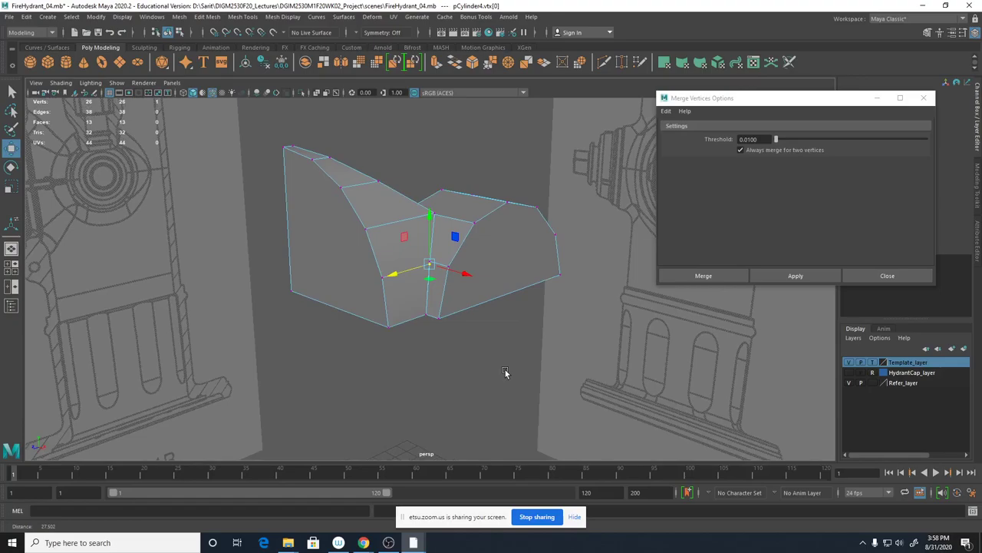
click(851, 372)
click(849, 373)
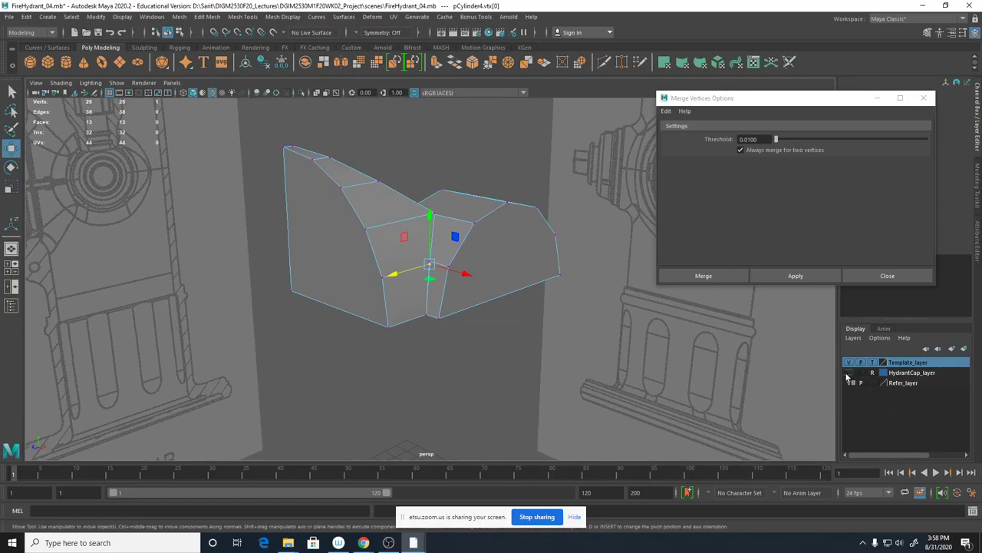
alt+drag(620, 369, 567, 387)
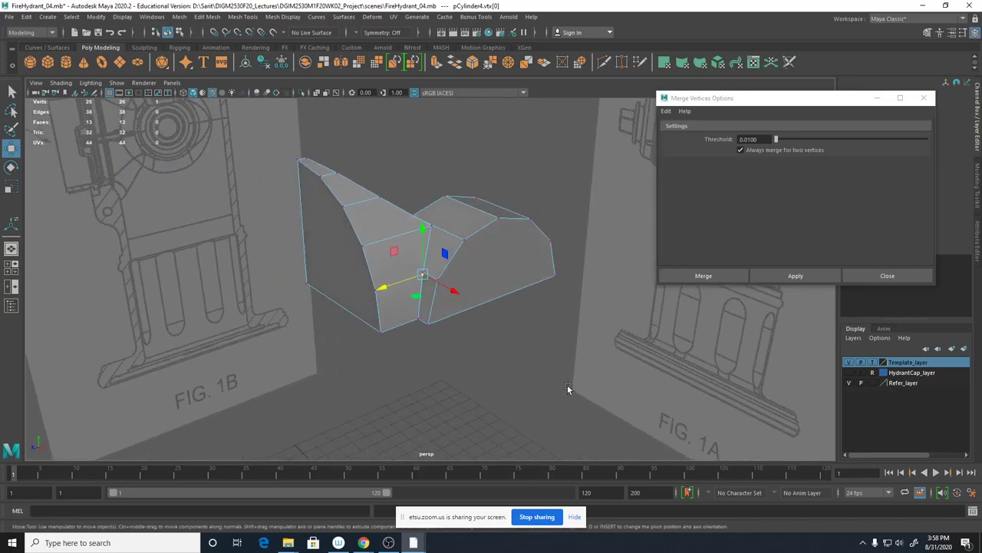
Undo the last vertex edits on the bent panel mesh and close the Merge Vertices options.
click(534, 363)
key(ctrl+z)
key(ctrl+z)
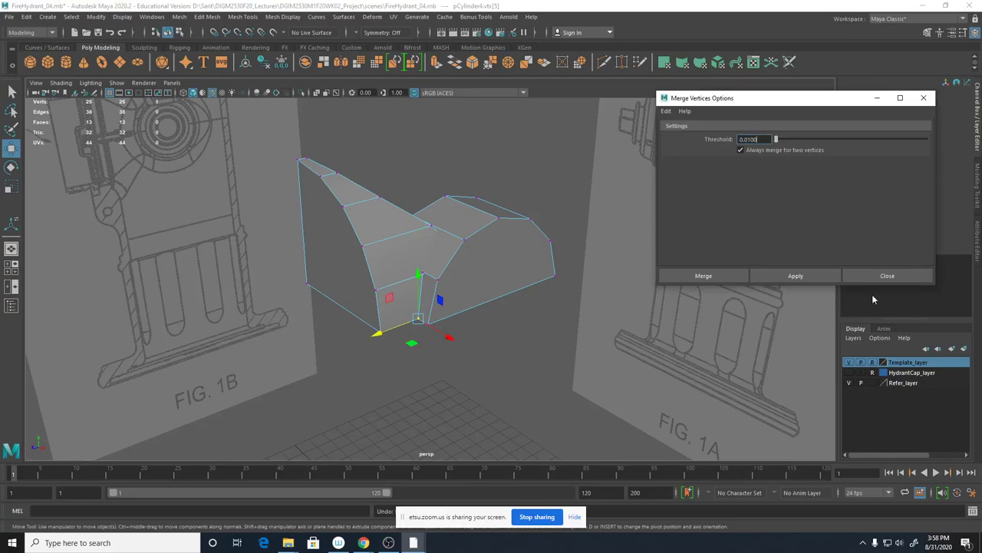
click(908, 277)
click(849, 372)
scroll(555, 338, down, 3)
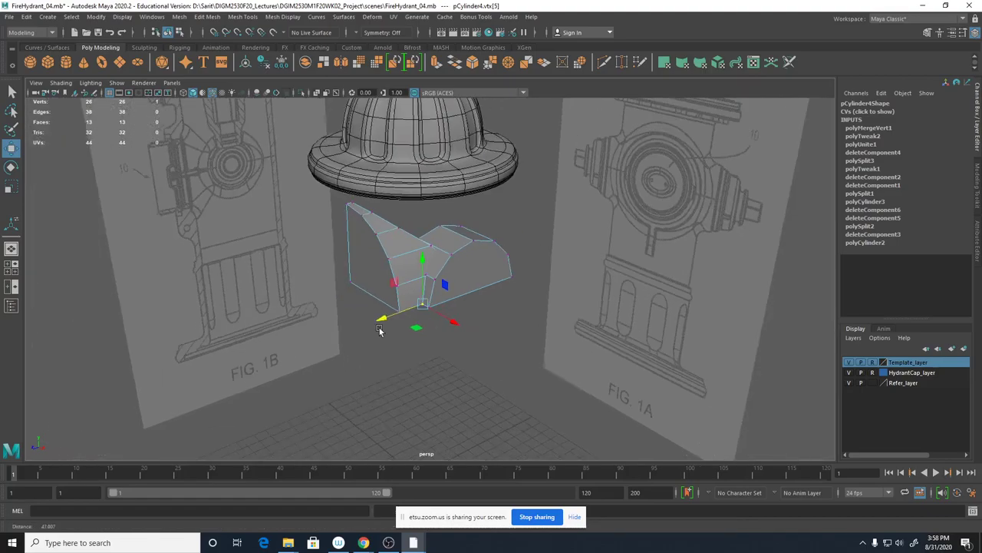
key(super)
text(m)
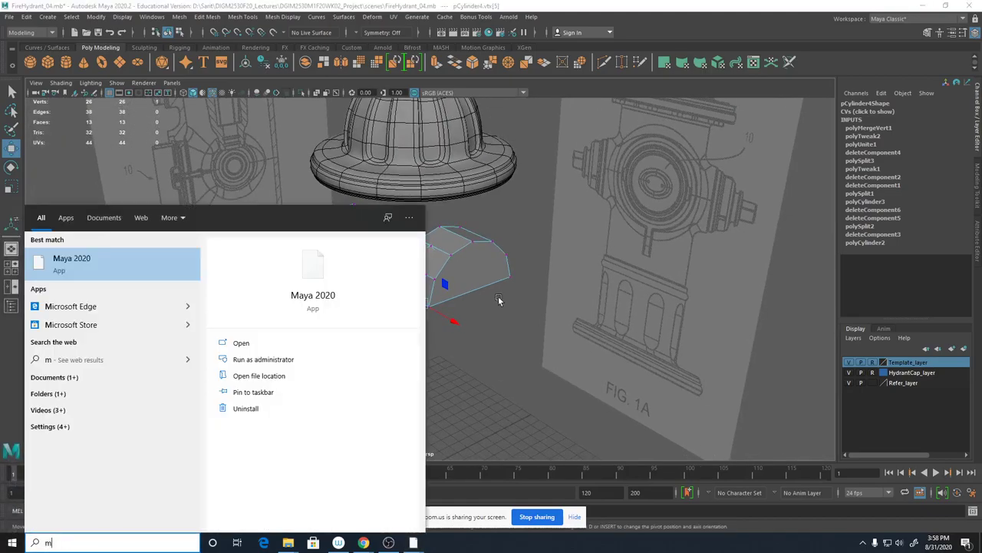
click(532, 293)
Undo the edits back to the state before the vertex merge and clear the selection.
key(ctrl+z)
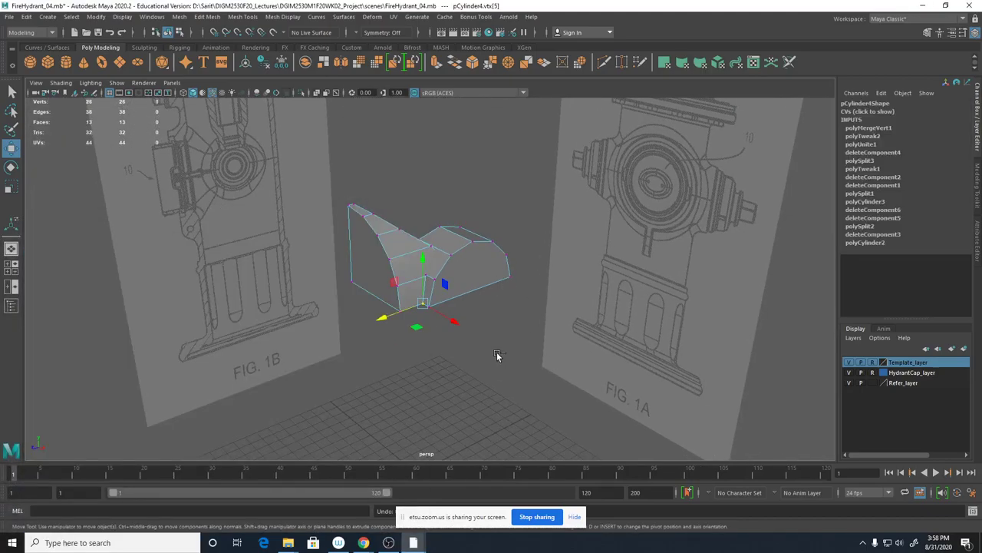
key(ctrl+z)
key(ctrl+z)
key(ctrl+z)
key(ctrl+z)
key(ctrl+z)
key(ctrl+z)
key(ctrl+z)
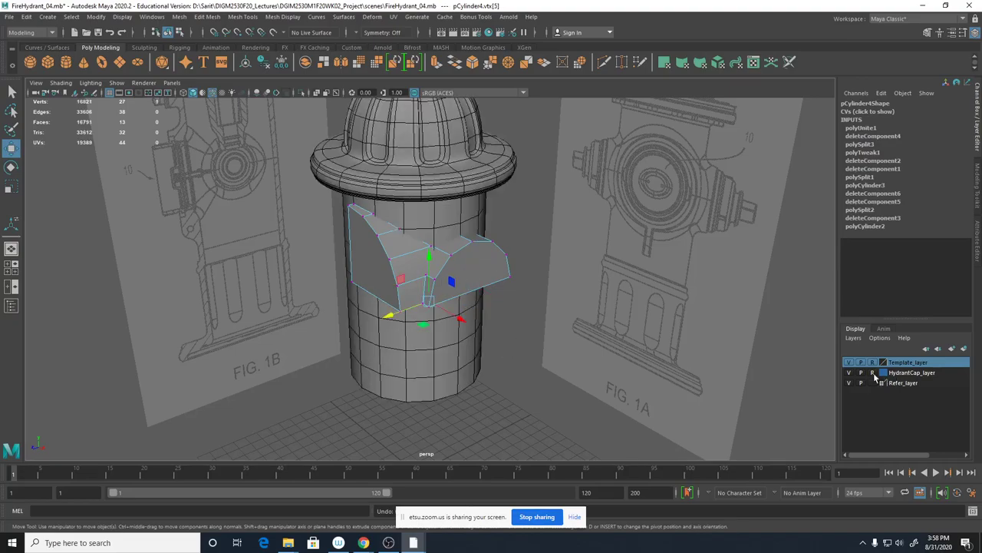
click(478, 373)
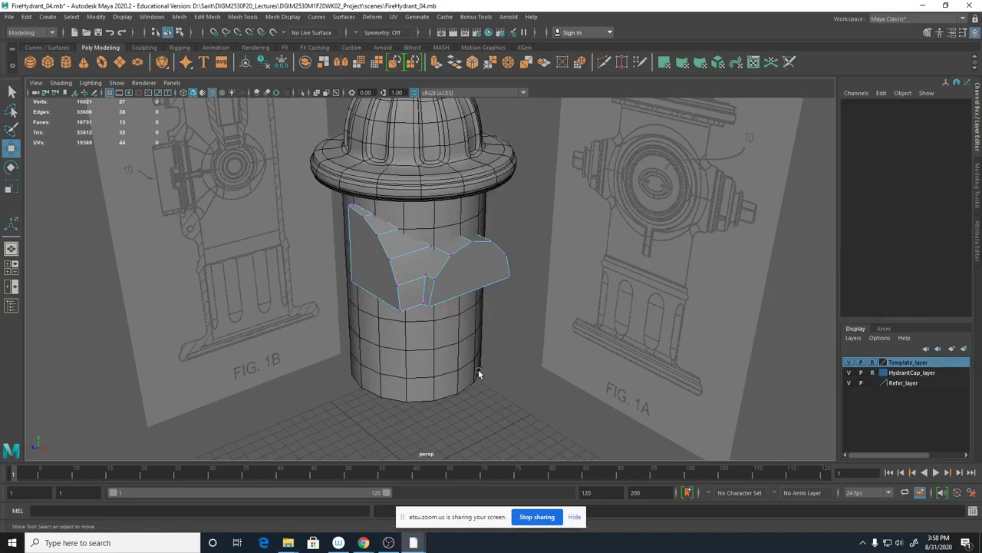
Hide HydrantCap_layer and Template_layer so that only the bent panel mesh remains in front of the reference images.
click(849, 373)
click(873, 364)
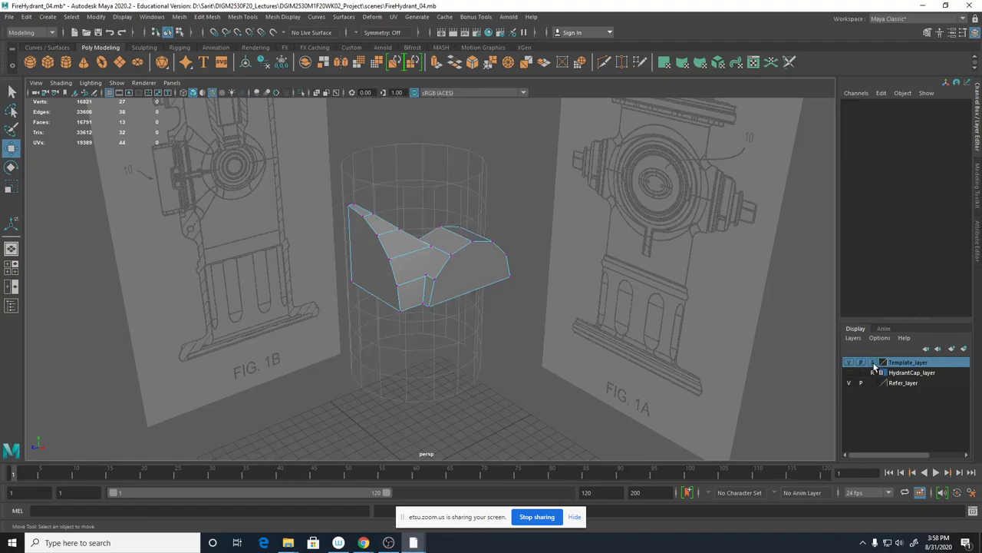
alt+drag(459, 351, 560, 284)
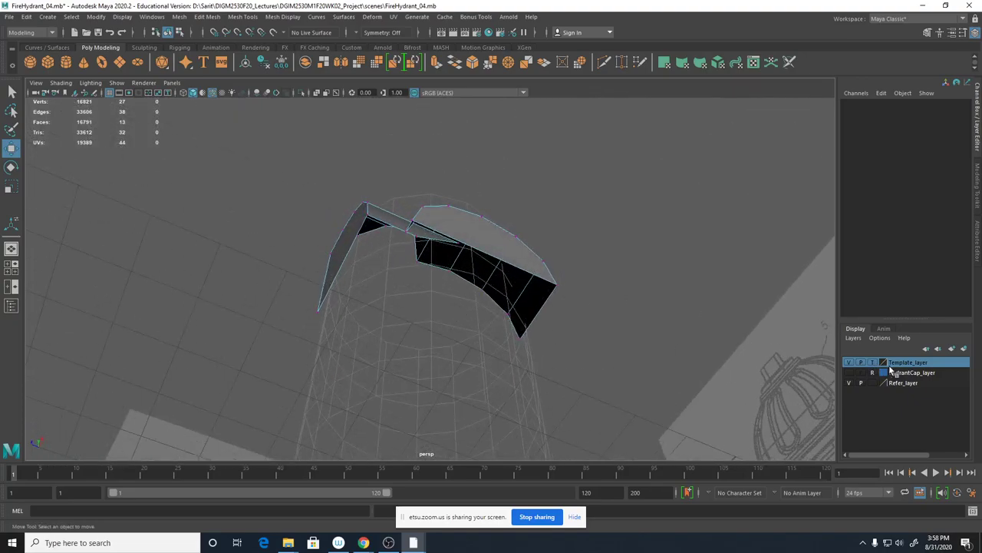
click(873, 363)
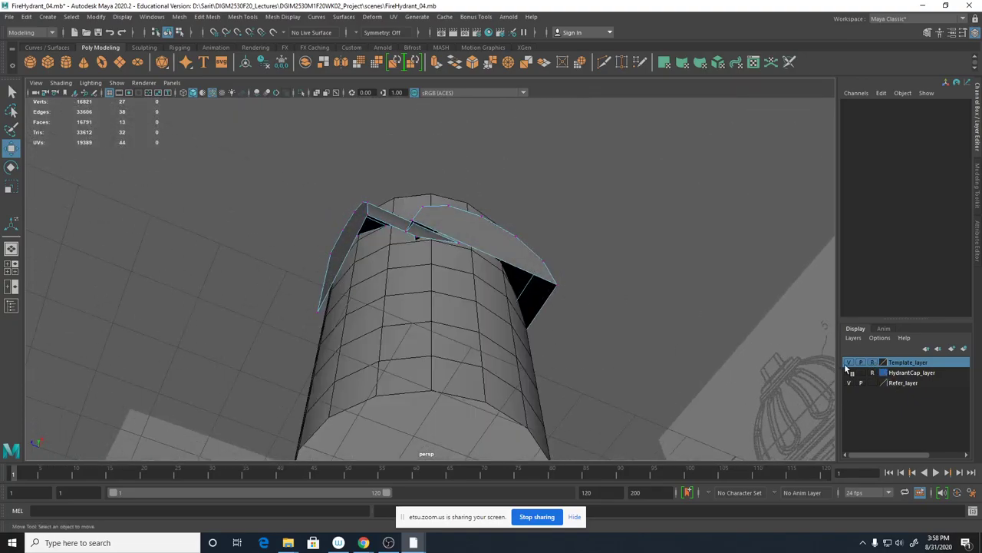
click(848, 362)
alt+drag(591, 353, 629, 347)
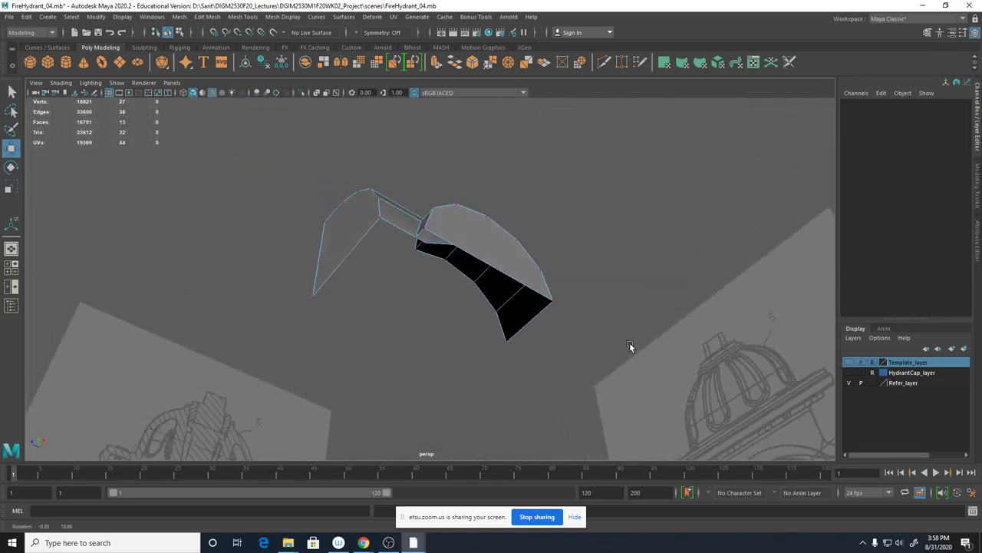
Merge the two vertices at the bottom inner corner of the seam between the two panels.
alt+right_drag(500, 288, 814, 330)
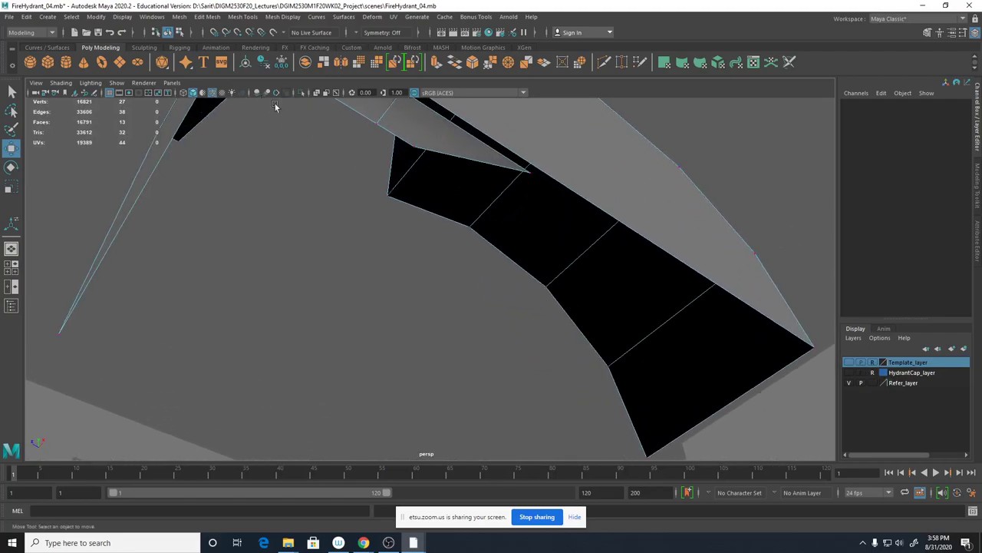
click(416, 154)
alt+drag(416, 154, 369, 246)
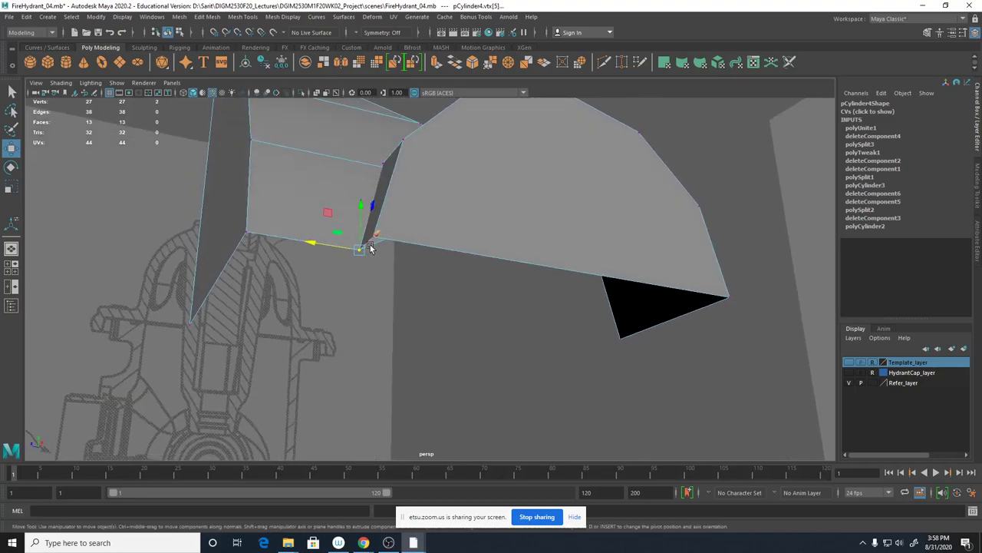
shift+right_click(363, 246)
mouse_move(392, 217)
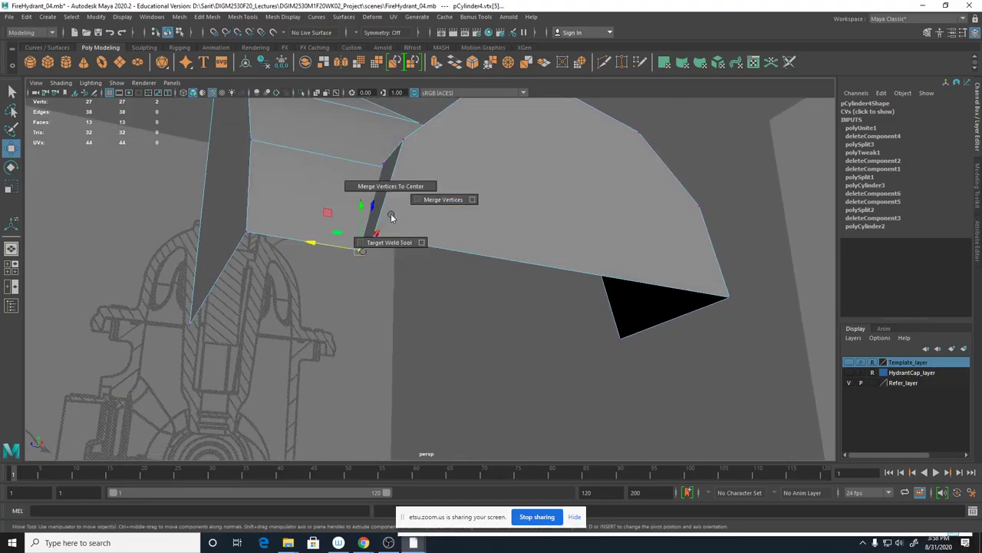
click(470, 202)
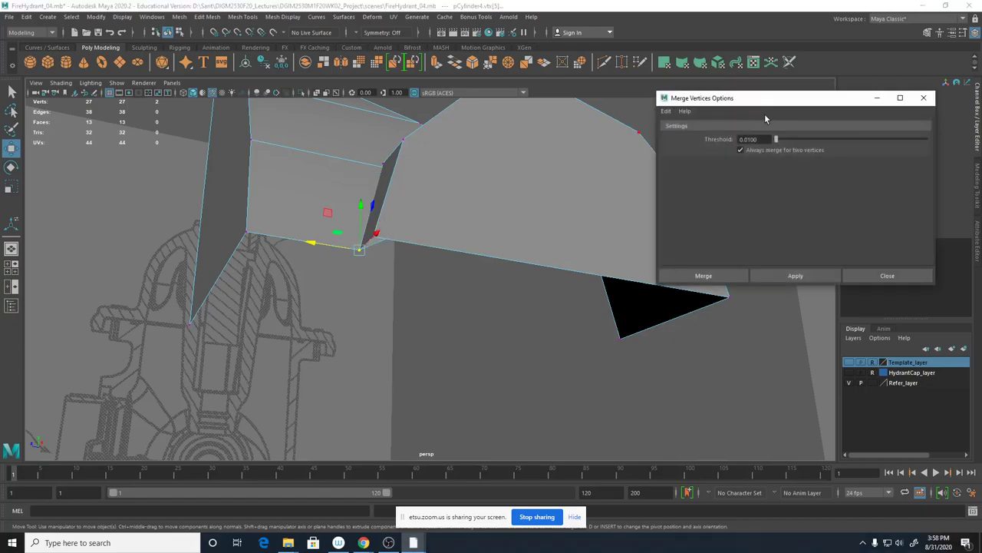
click(778, 275)
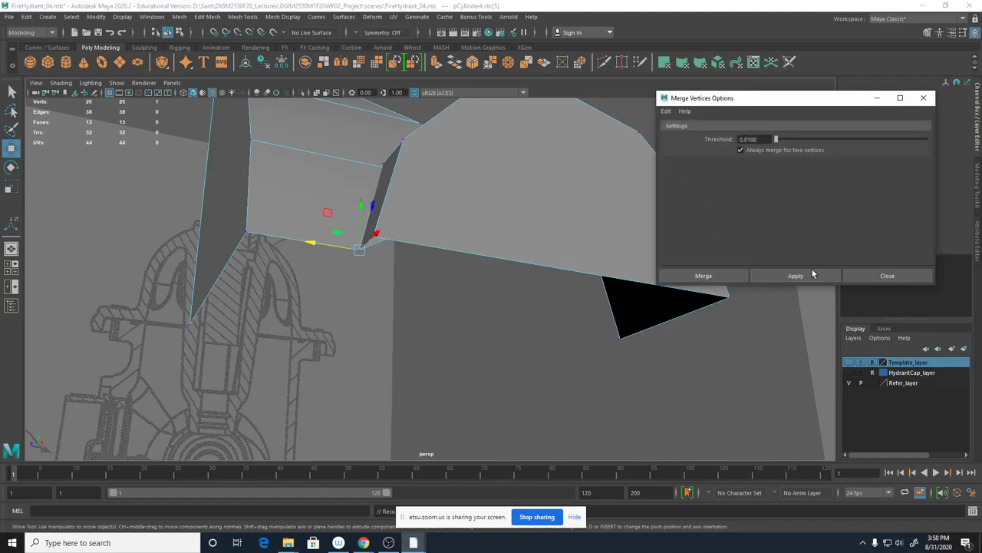
Move the stray vertex behind the right panel sideways and up until it nearly meets the seam's middle corner.
alt+drag(569, 271, 491, 226)
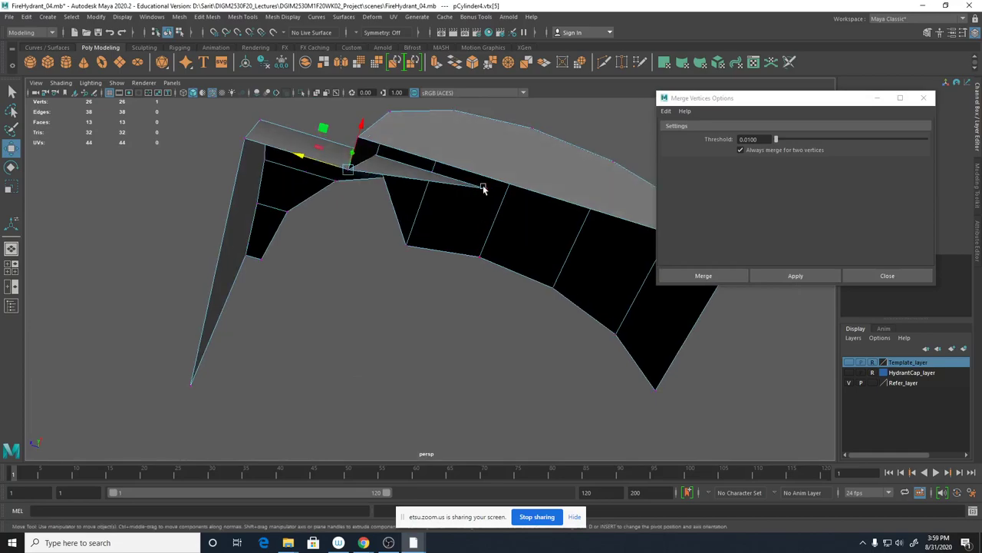
alt+drag(487, 189, 486, 302)
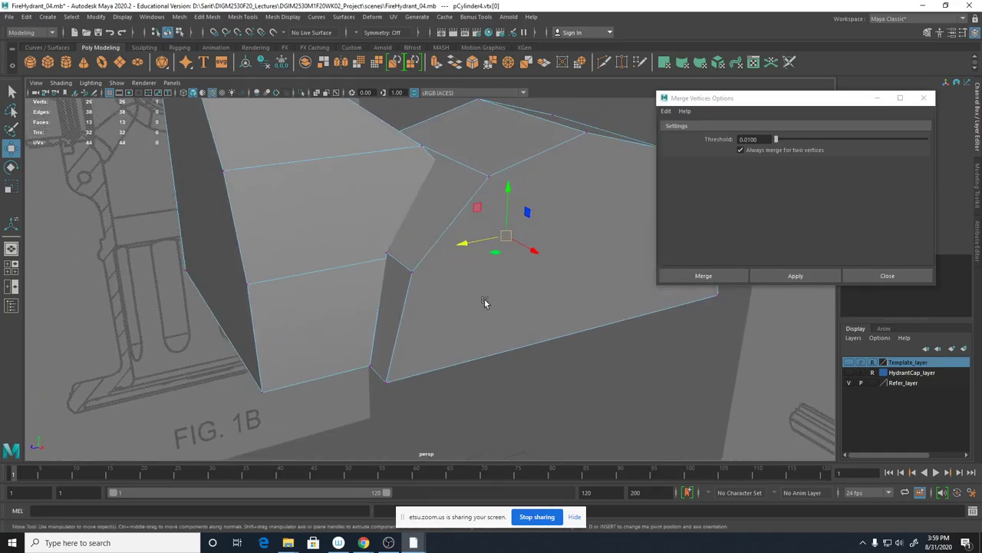
drag(462, 245, 338, 263)
alt+right_drag(338, 264, 564, 296)
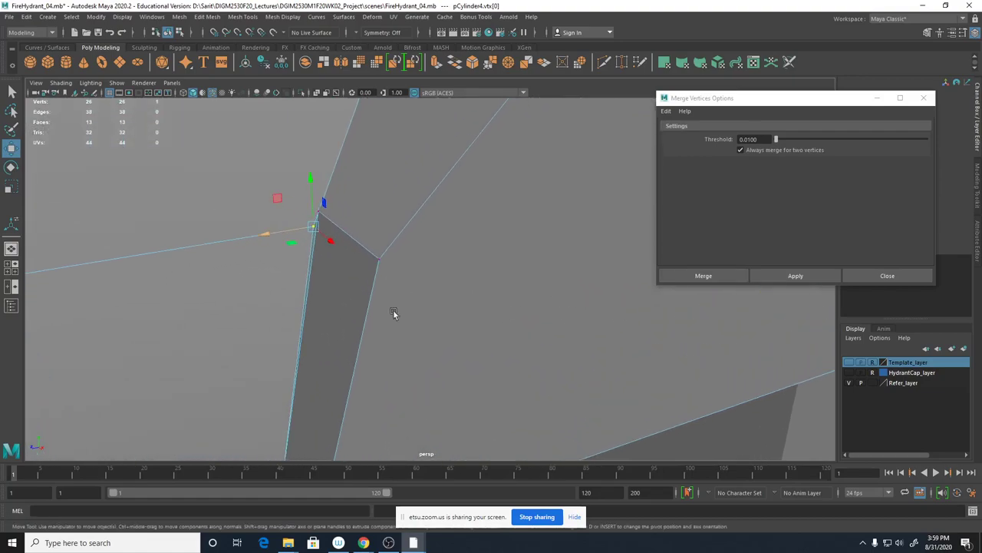
alt+right_drag(393, 310, 529, 307)
alt+drag(374, 290, 446, 288)
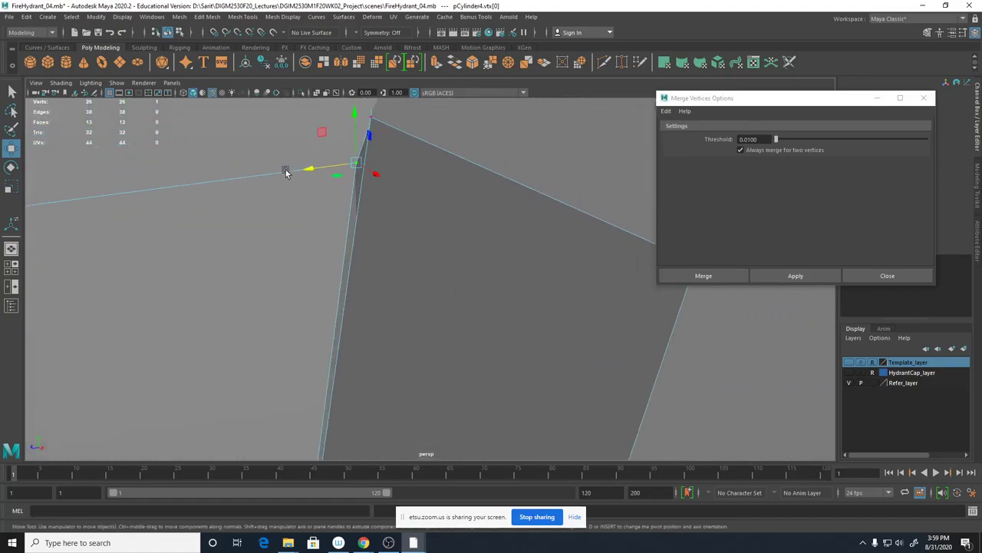
drag(300, 169, 159, 159)
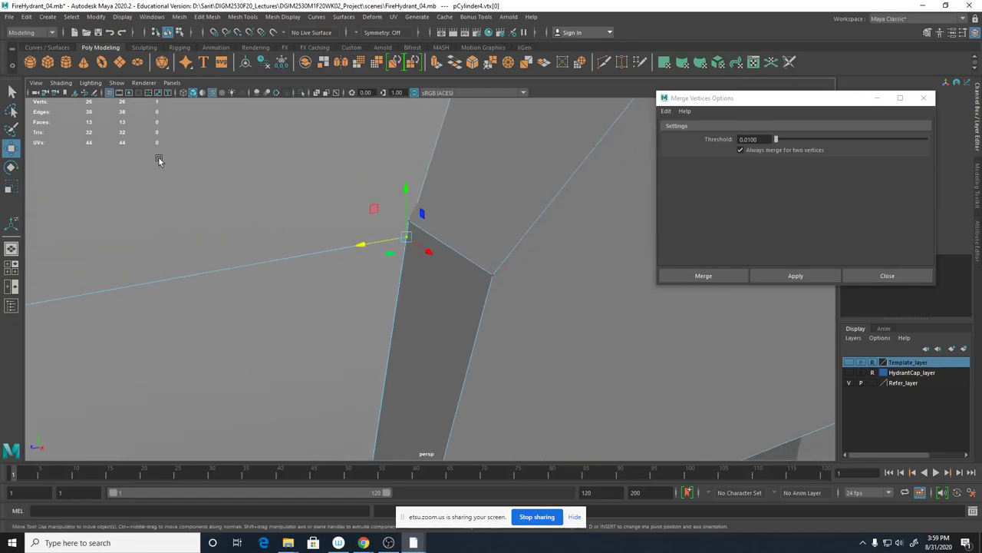
alt+right_drag(479, 302, 213, 247)
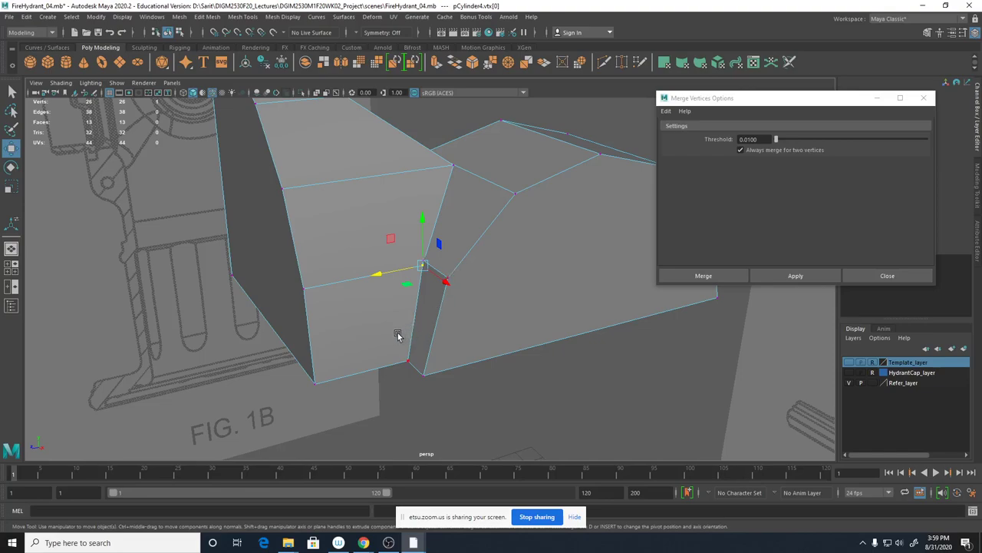
alt+right_drag(427, 263, 679, 346)
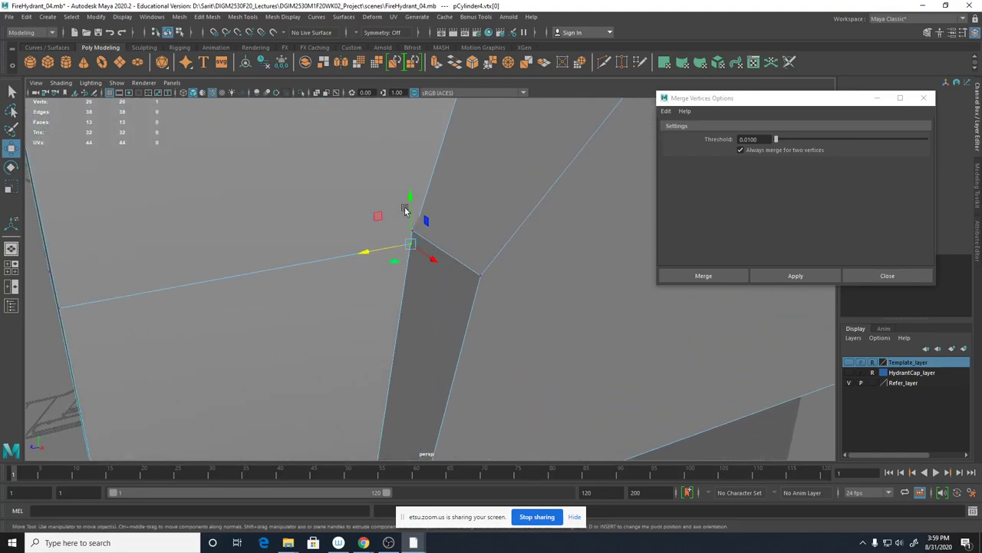
drag(410, 208, 411, 198)
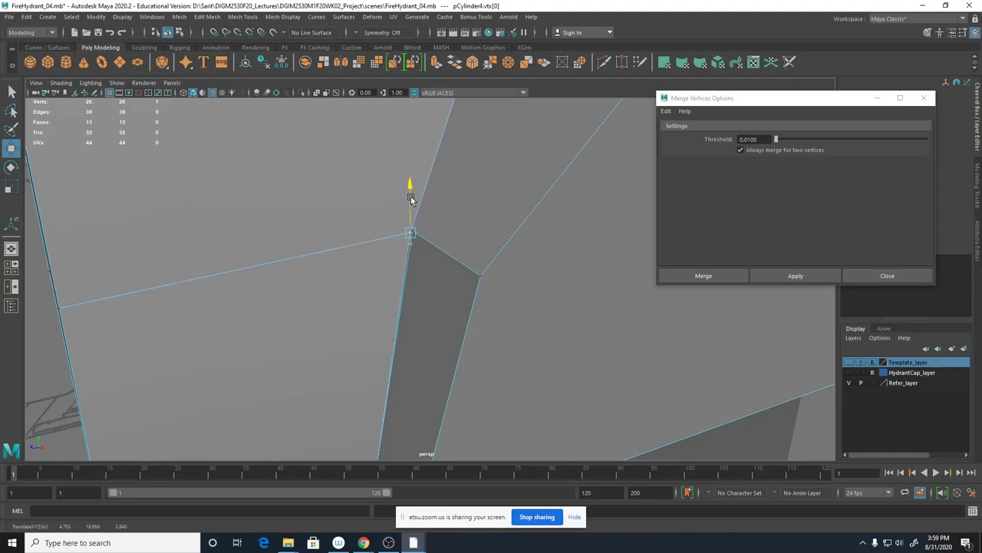
Switch to wireframe display and snap the moved vertex onto the seam's middle corner vertex.
alt+right_drag(442, 247, 527, 275)
alt+middle_drag(417, 205, 433, 281)
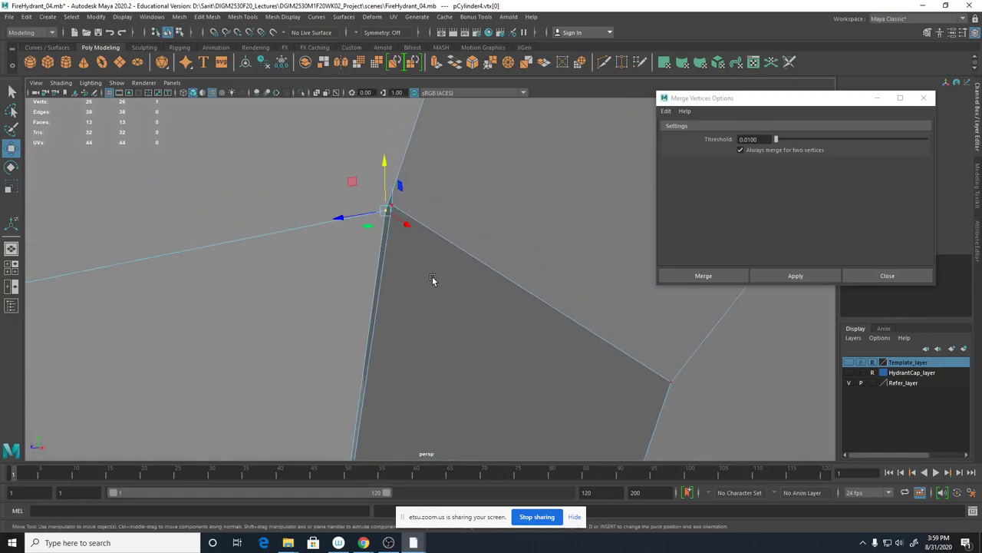
key(4)
key(v)
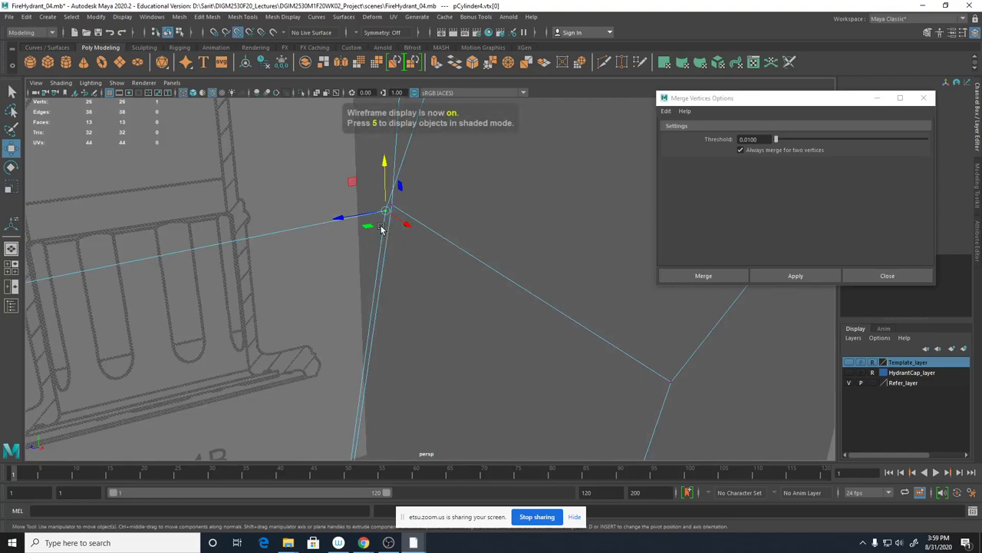
drag(386, 212, 394, 210)
Merge the two coincident vertices at the seam's middle corner.
alt+right_drag(463, 272, 201, 228)
alt+right_drag(540, 309, 429, 285)
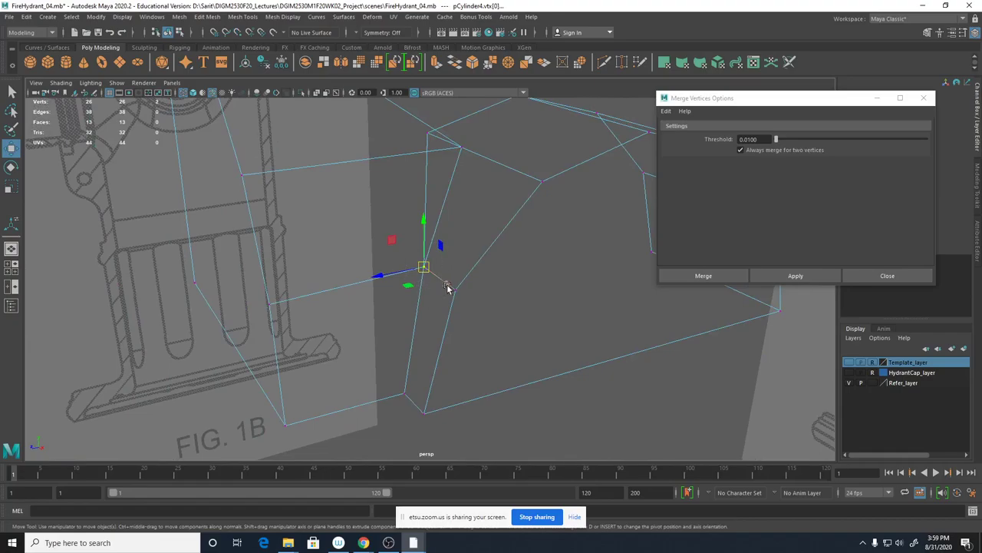
click(775, 278)
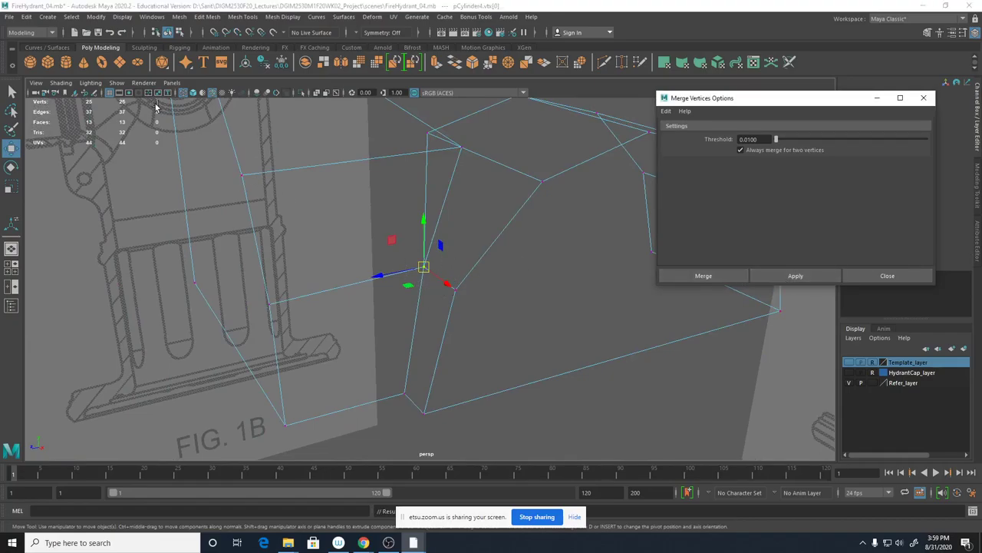
Show Template_layer again and return the view to shaded display.
alt+drag(452, 308, 469, 321)
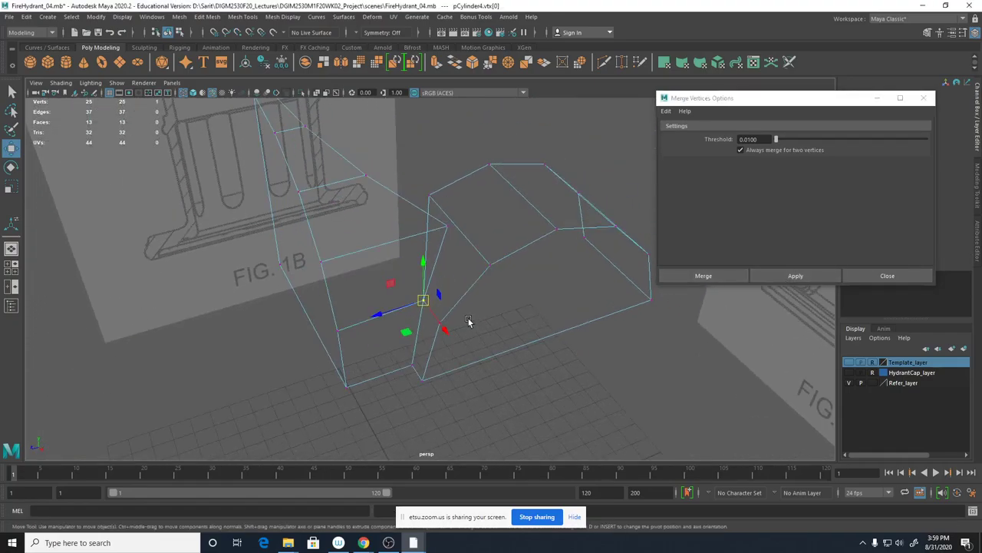
click(848, 362)
alt+drag(557, 376, 564, 366)
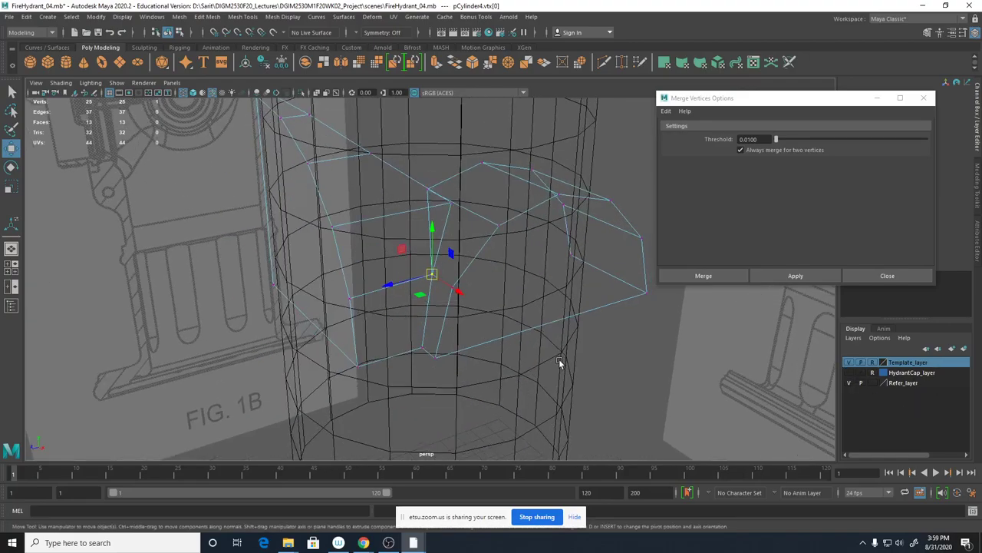
key(5)
alt+drag(472, 272, 469, 364)
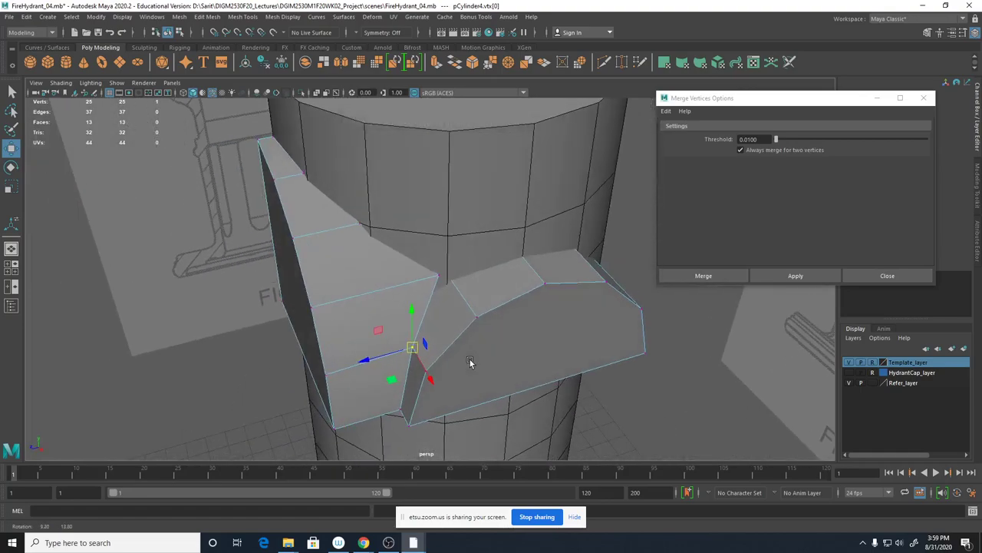
Move the left panel's upper seam vertex back to the vertical edge of the cylinder behind it.
alt+drag(439, 278, 386, 286)
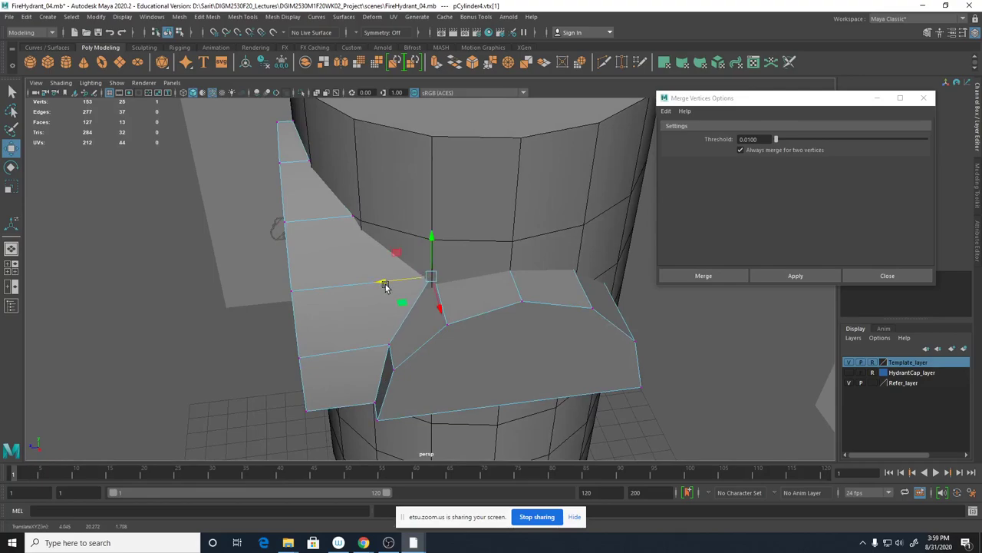
alt+right_drag(385, 285, 664, 339)
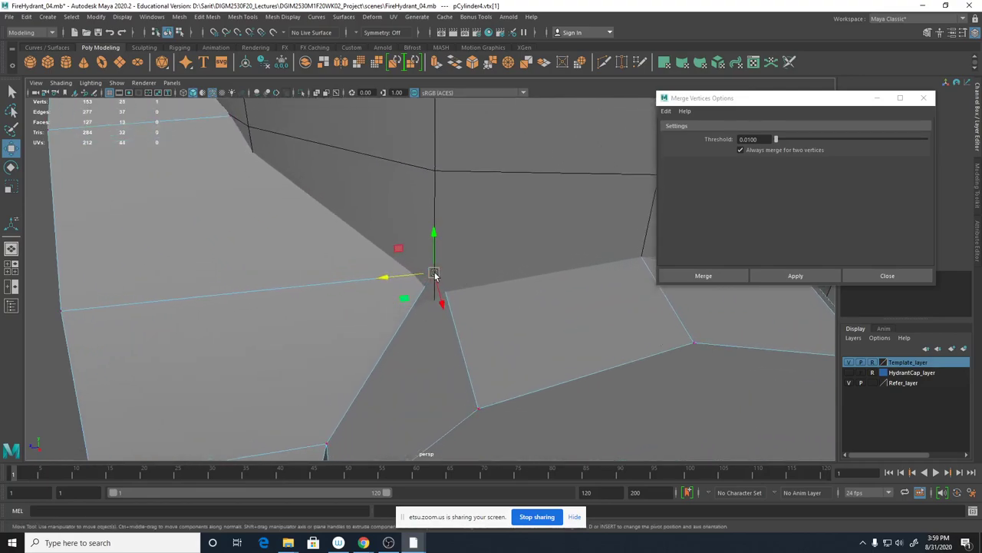
alt+drag(439, 298, 509, 331)
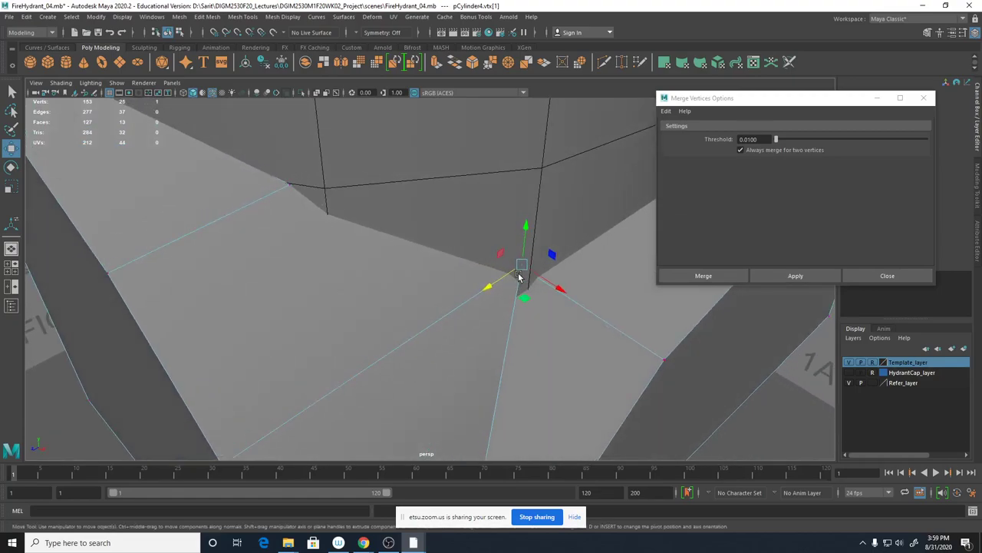
alt+drag(601, 340, 553, 322)
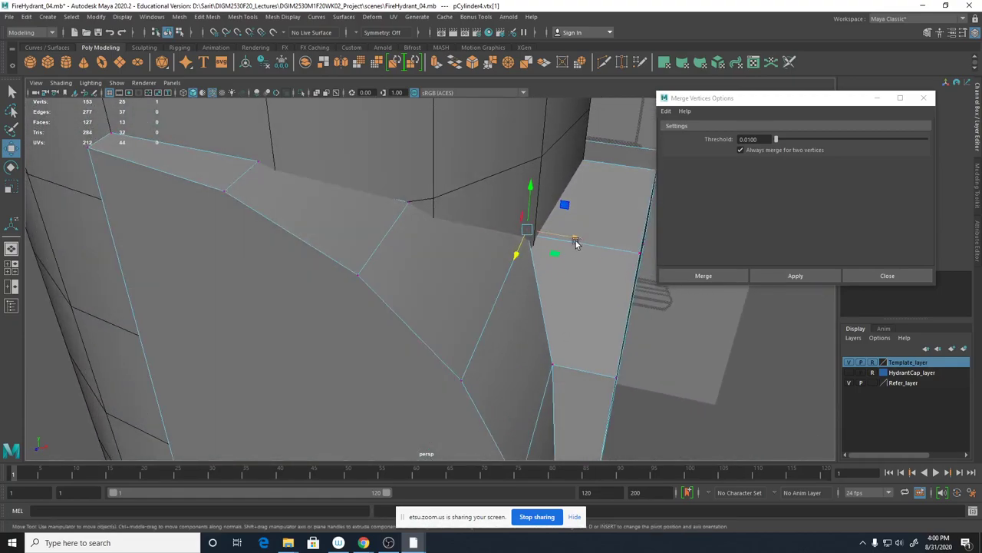
Try shifting the left panel's upper seam vertex along the X axis, and undo the move.
drag(575, 240, 518, 244)
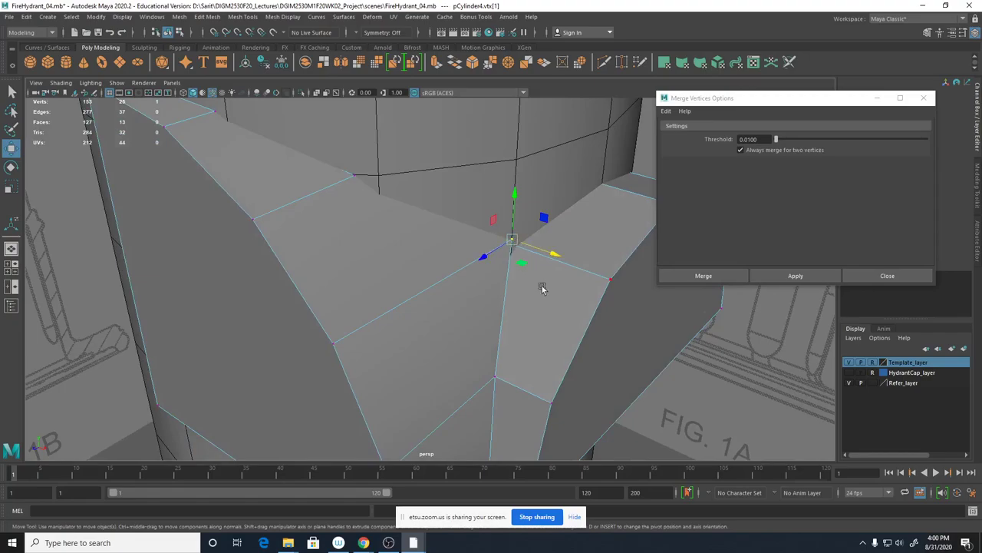
alt+right_drag(561, 356, 421, 362)
mouse_move(422, 362)
alt+mouse_down()
mouse_move(344, 350)
mouse_move(356, 367)
mouse_move(434, 363)
alt+mouse_up()
scroll(557, 322, up, 5)
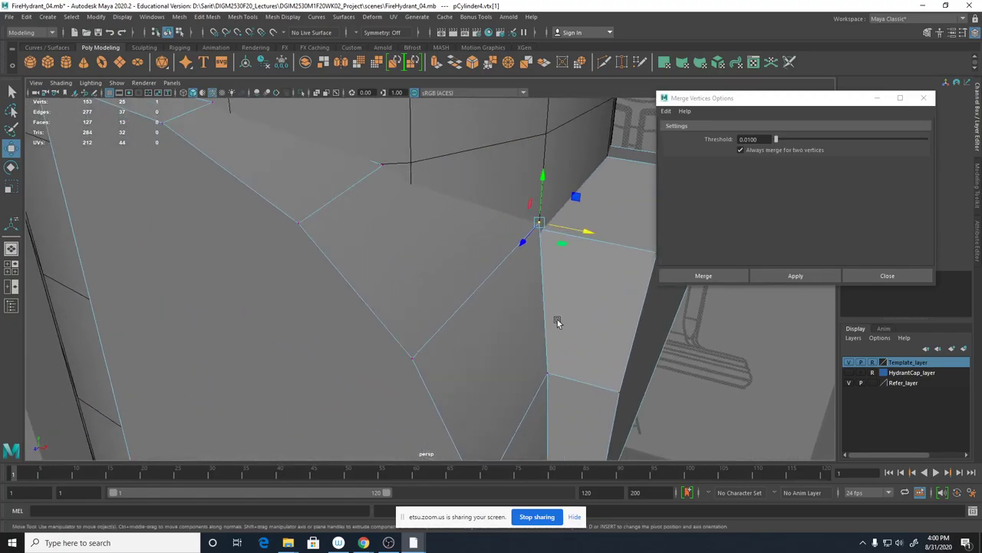
alt+drag(558, 323, 474, 221)
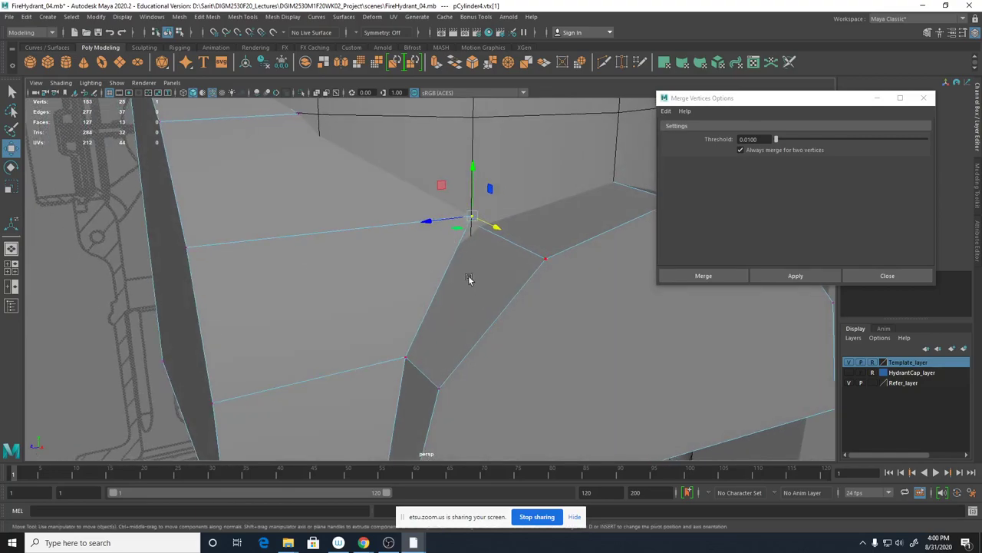
alt+drag(469, 278, 515, 256)
key(ctrl+z)
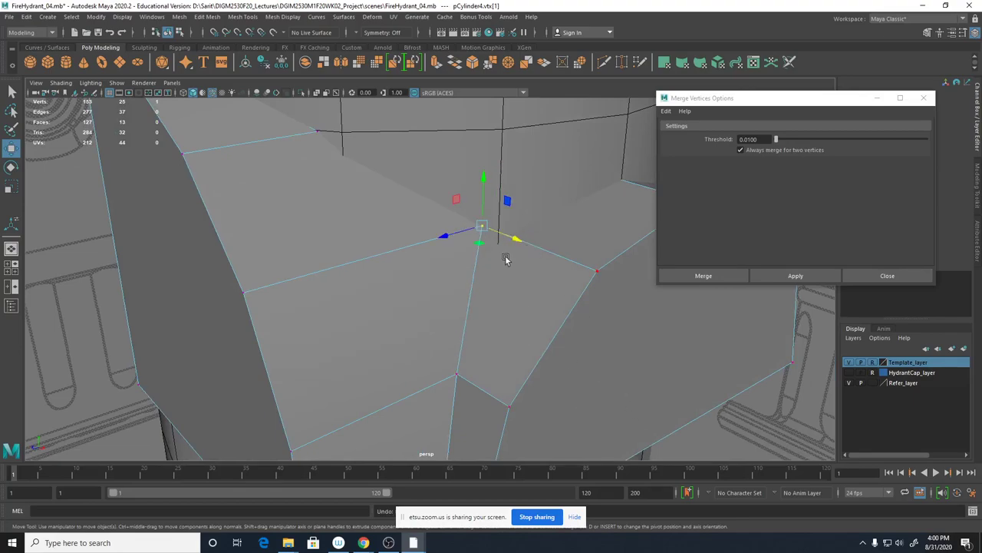
Reposition the left panel's upper seam vertex along the X and Z axes so it meets the cylinder's vertical edge.
drag(512, 237, 522, 242)
drag(450, 244, 467, 259)
alt+right_drag(467, 259, 702, 303)
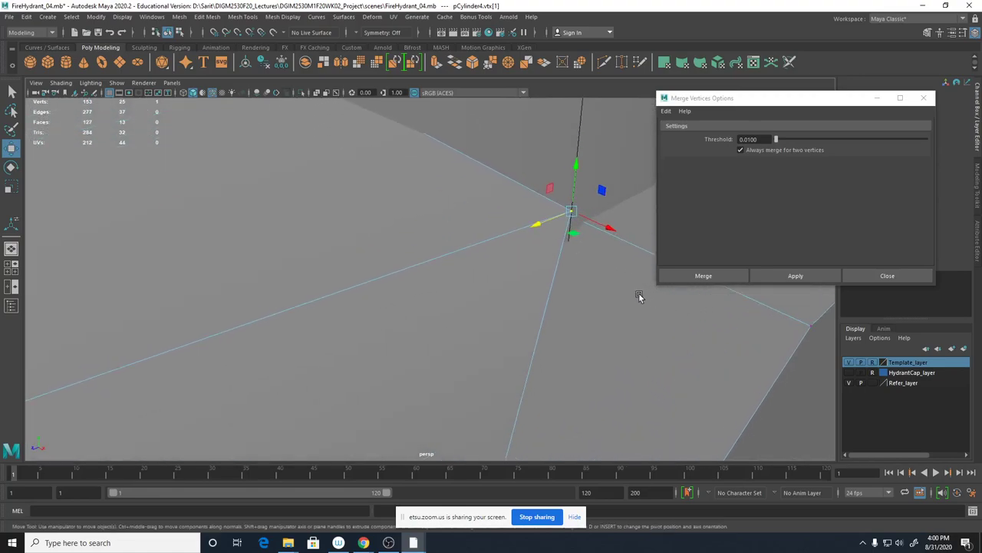
alt+middle_drag(639, 297, 484, 309)
alt+right_drag(485, 310, 645, 320)
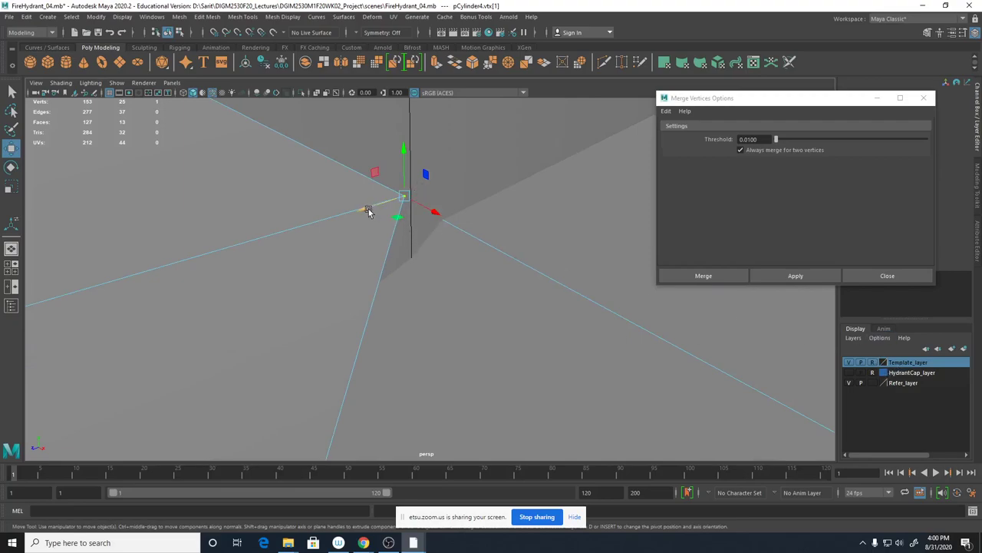
drag(368, 213, 413, 244)
drag(581, 306, 269, 326)
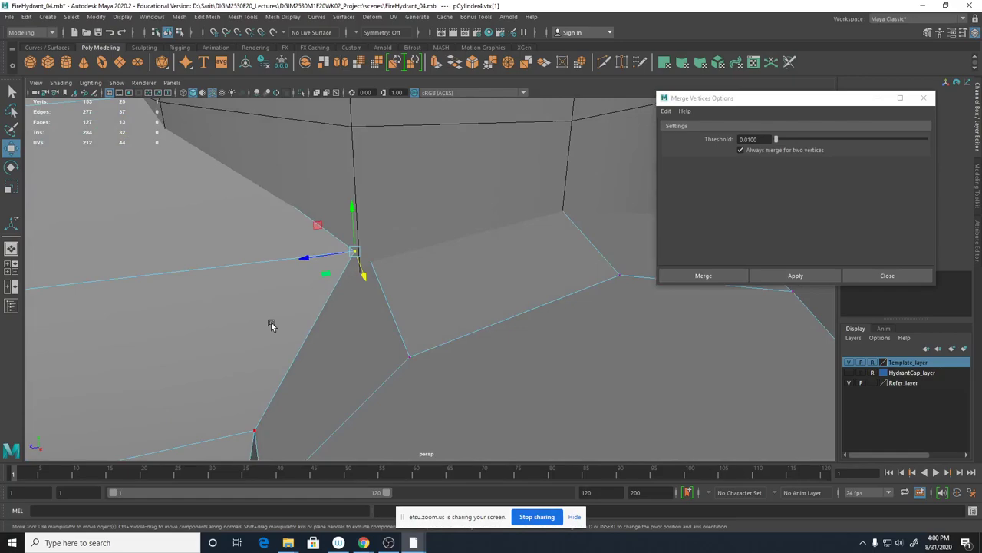
Select the right panel's hidden upper seam vertex in wireframe, move it along X beside the left panel's corner, and restore shaded display.
scroll(360, 317, down, 2)
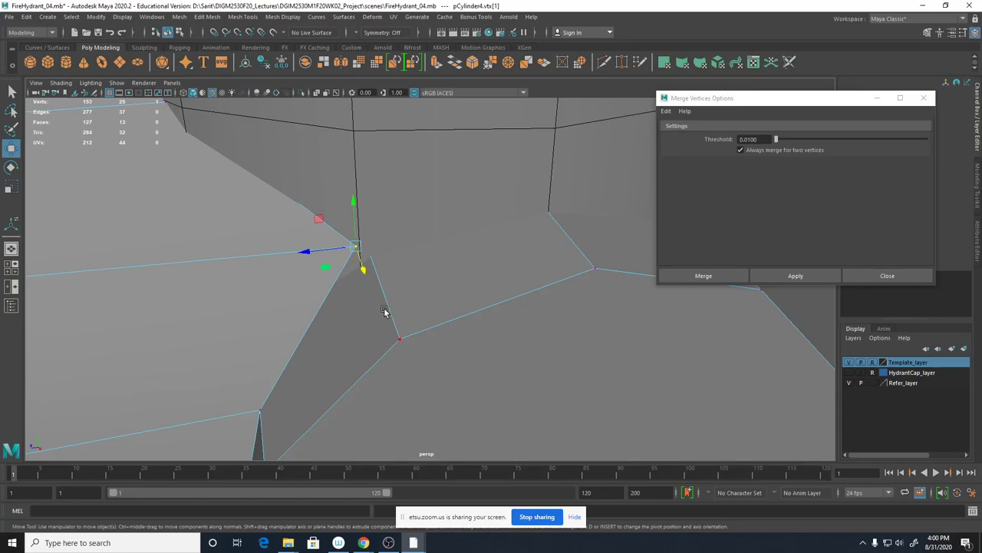
key(4)
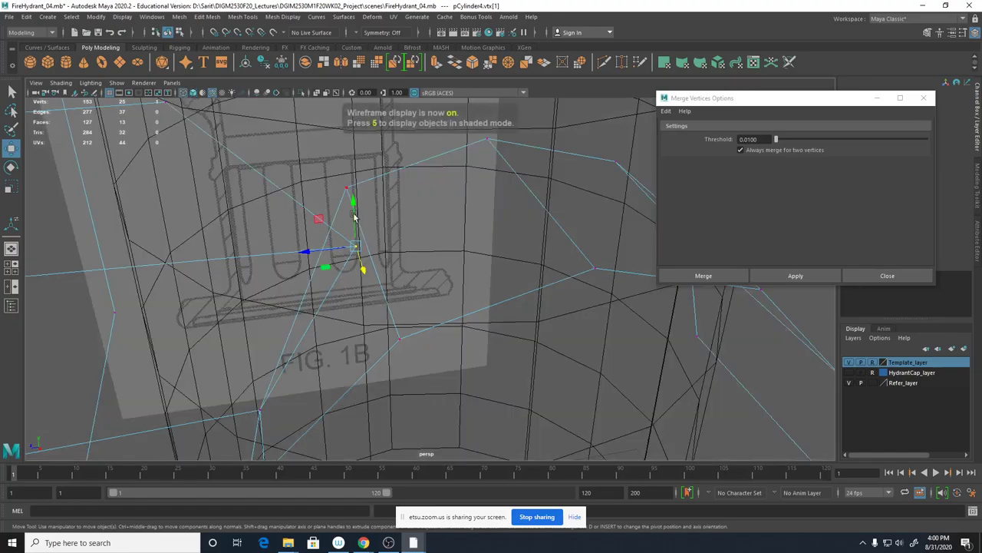
click(347, 186)
alt+drag(363, 260, 391, 262)
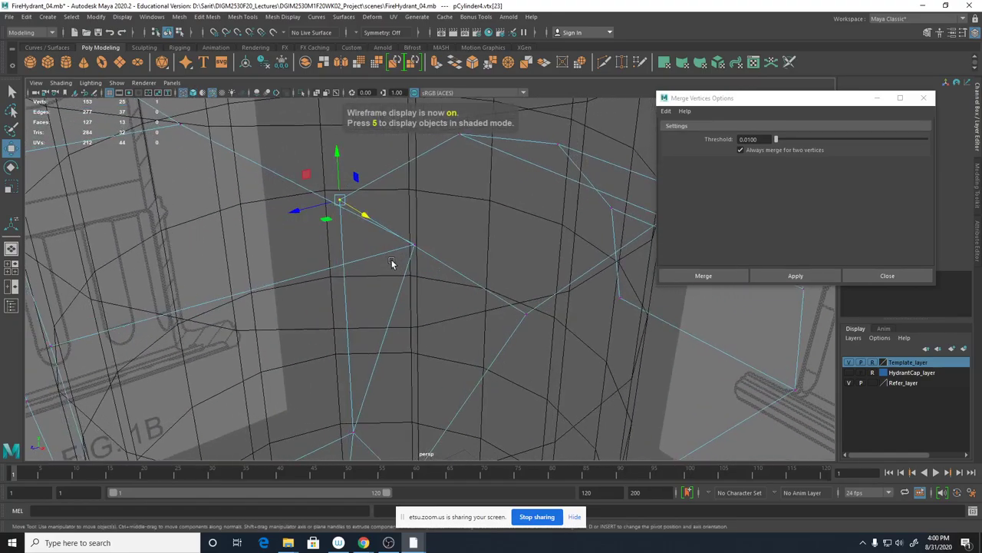
mouse_move(365, 216)
mouse_down()
mouse_move(428, 265)
mouse_move(535, 300)
mouse_up()
key(5)
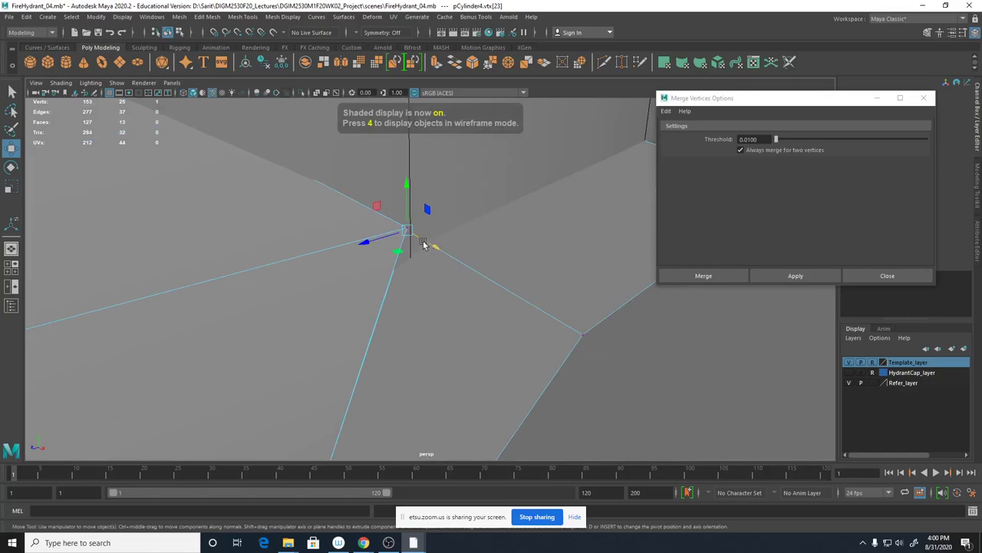
mouse_move(431, 245)
mouse_down()
mouse_move(450, 259)
mouse_move(432, 291)
mouse_move(498, 405)
mouse_up()
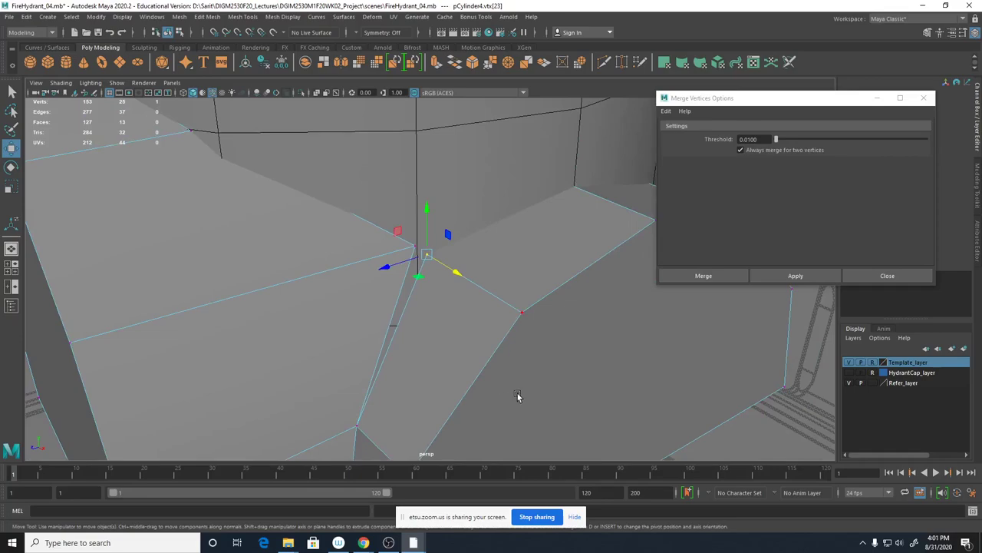
Select the left panel's upper seam vertex and adjust it slightly against the cylinder's vertical edge.
alt+drag(461, 373, 391, 377)
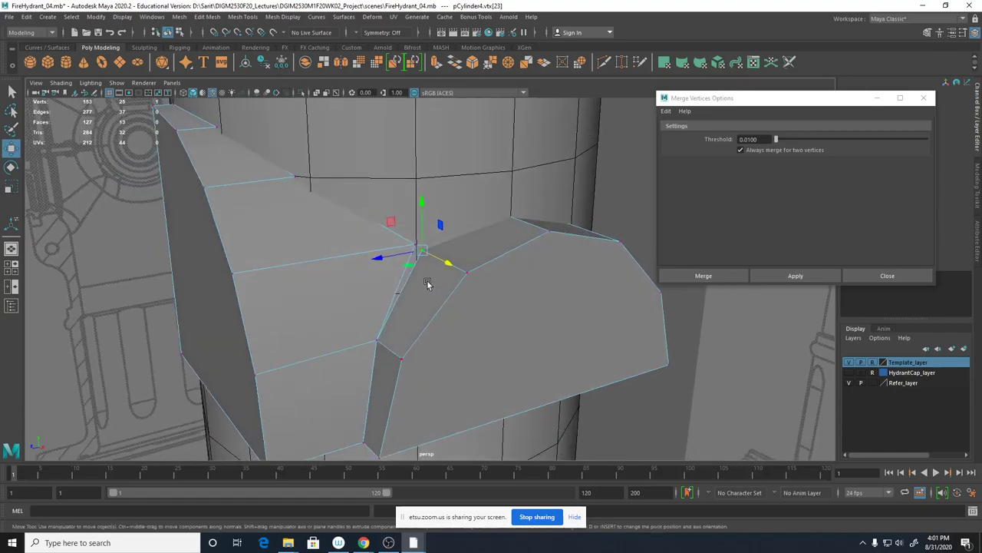
alt+drag(496, 295, 450, 396)
click(443, 250)
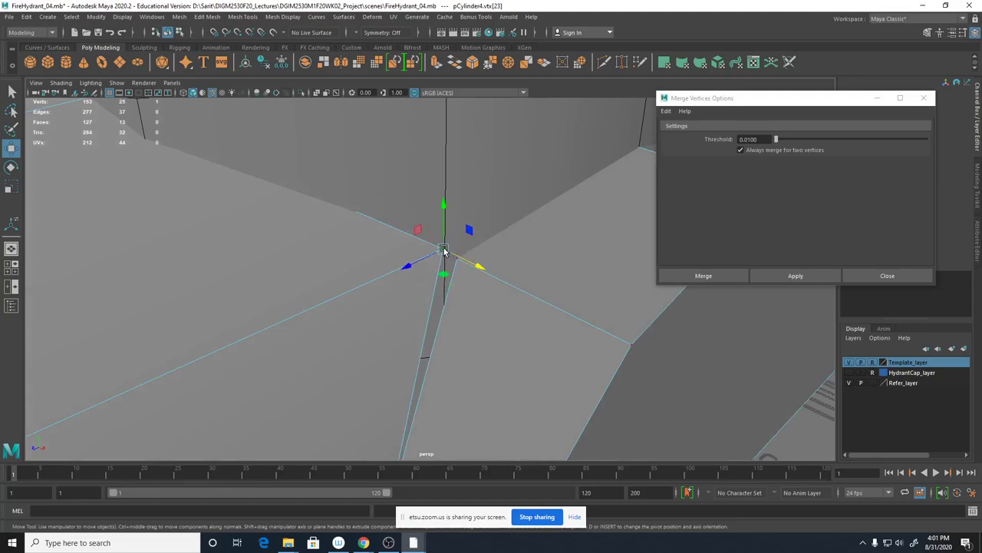
drag(458, 256, 450, 267)
alt+right_drag(440, 233, 243, 266)
alt+drag(243, 267, 385, 298)
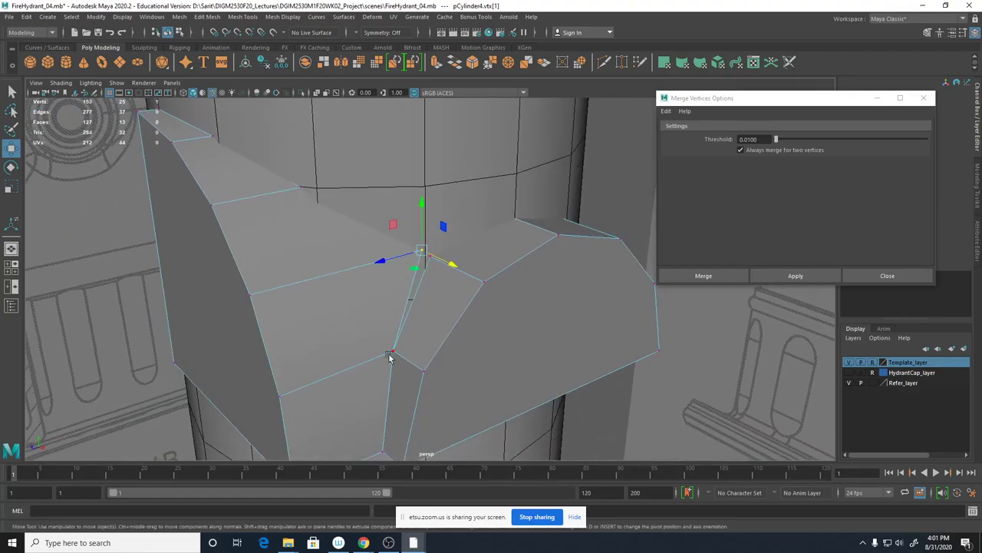
Examine the narrow gap between the two upper seam vertices in the side and perspective views.
mouse_move(370, 244)
alt+mouse_down()
mouse_move(393, 291)
mouse_move(389, 256)
mouse_move(334, 248)
mouse_move(358, 252)
alt+mouse_up()
key(space)
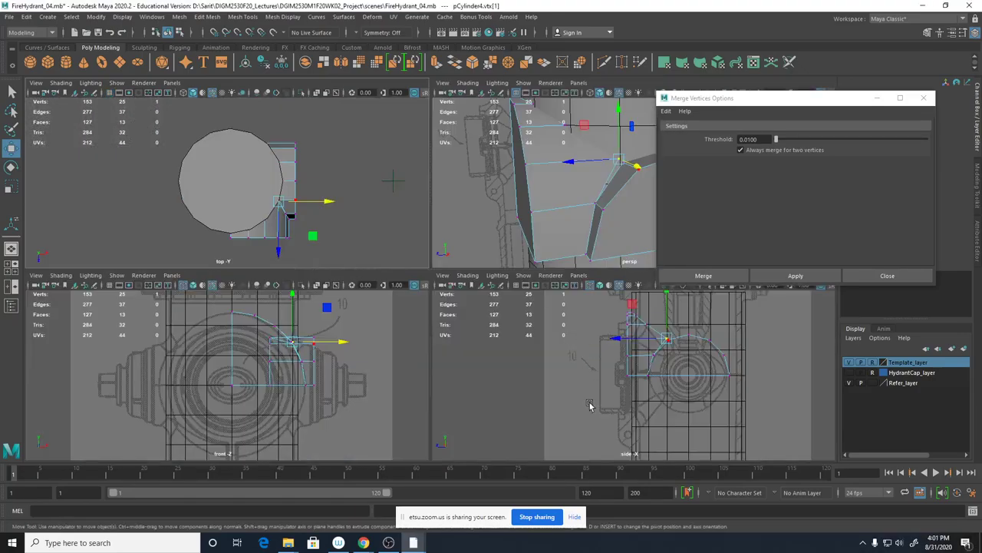
key(space)
scroll(586, 302, up, 4)
alt+middle_drag(586, 303, 532, 406)
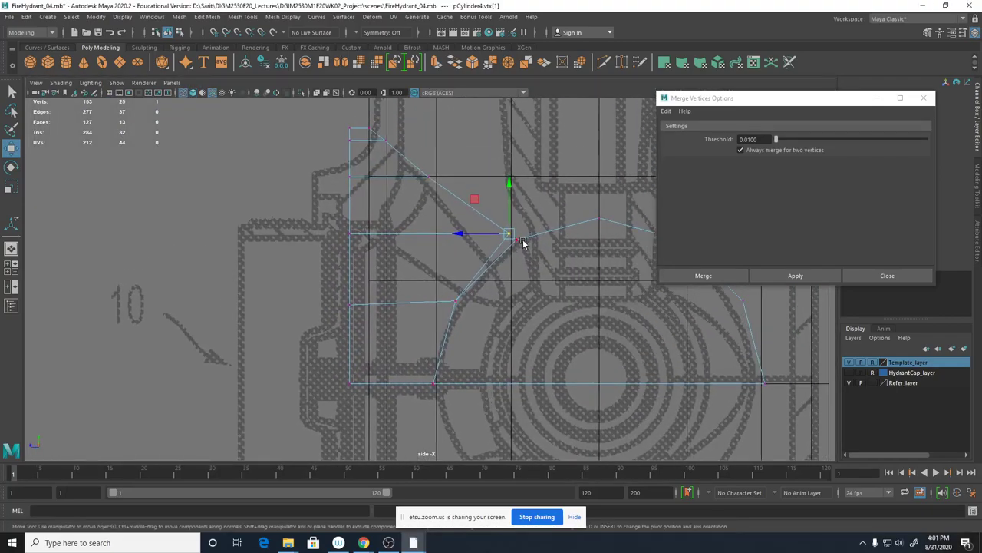
key(space)
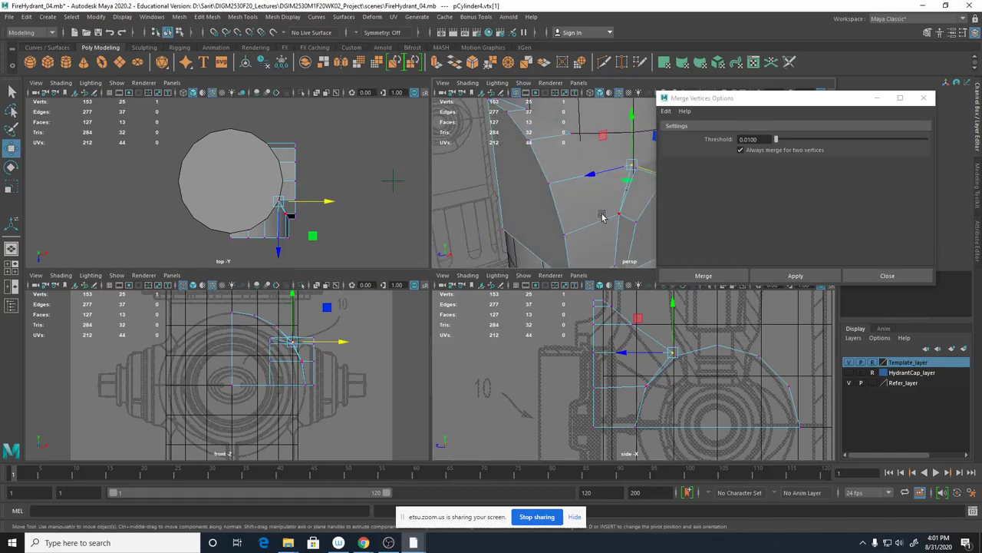
key(space)
alt+drag(561, 281, 522, 296)
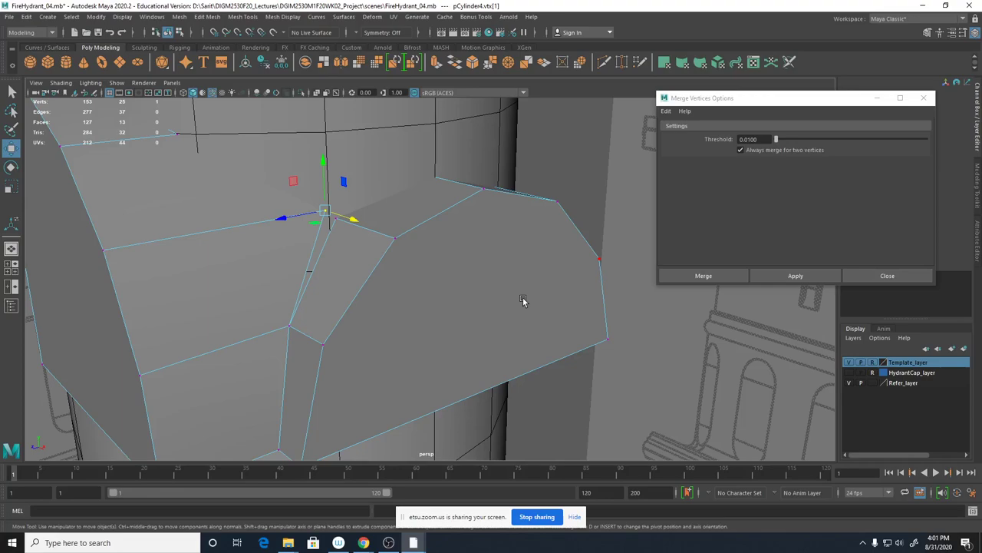
shift+click(481, 259)
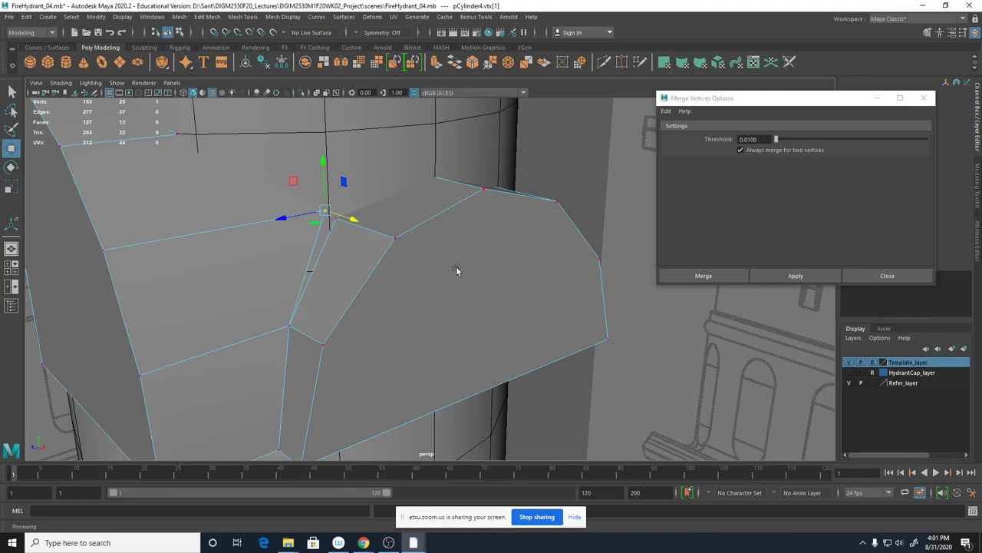
click(344, 298)
alt+drag(351, 269, 473, 261)
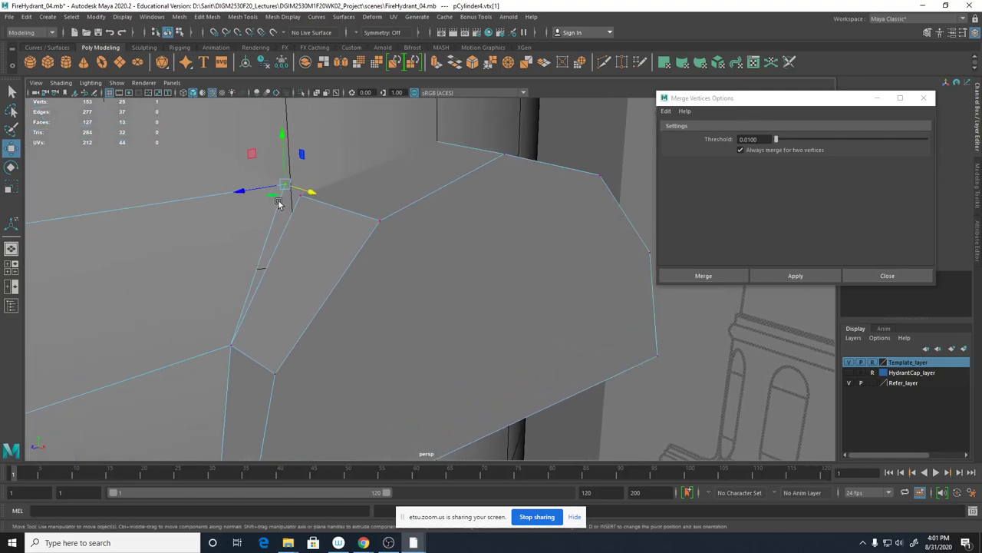
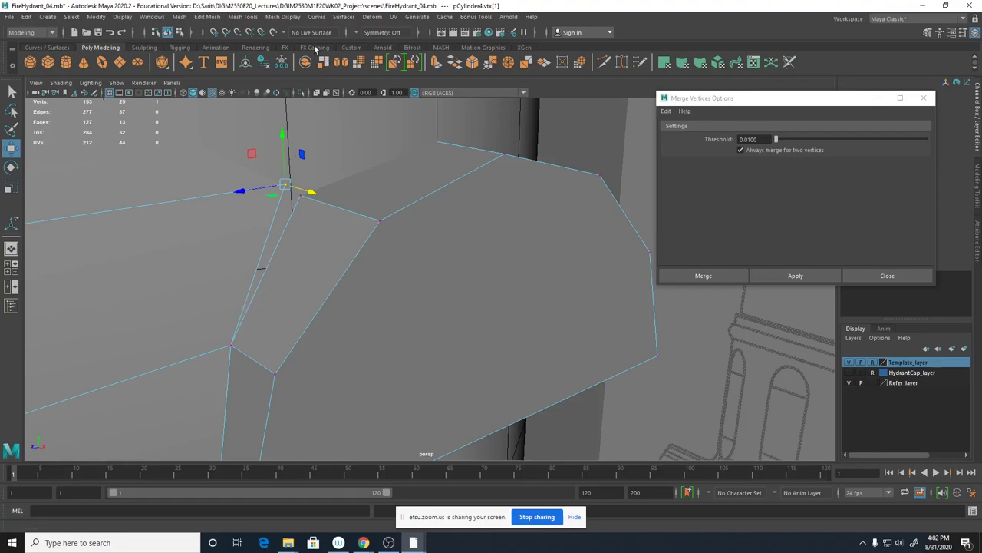
Fill the narrow triangular gap between the two panels' seam edges using Append to Polygon.
right_drag(336, 213, 368, 201)
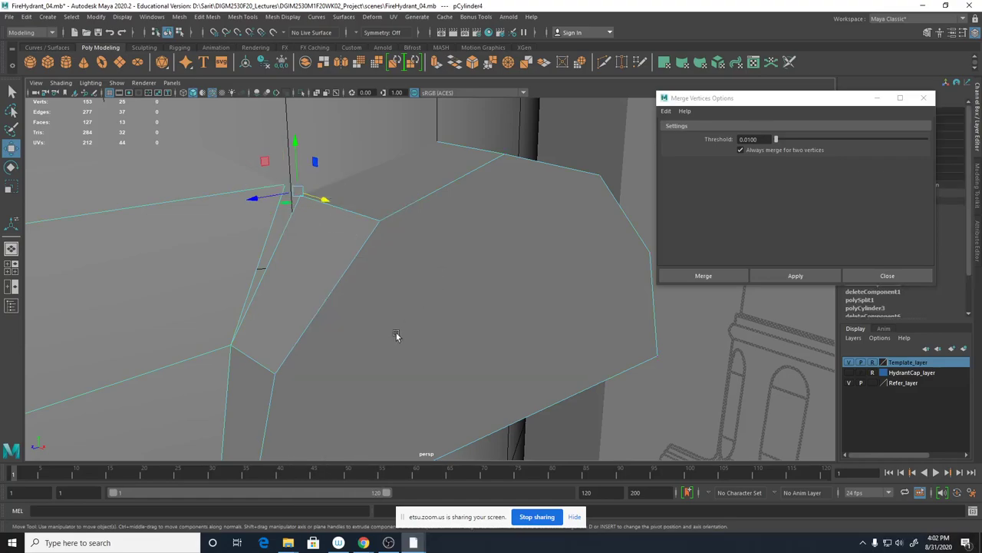
click(244, 17)
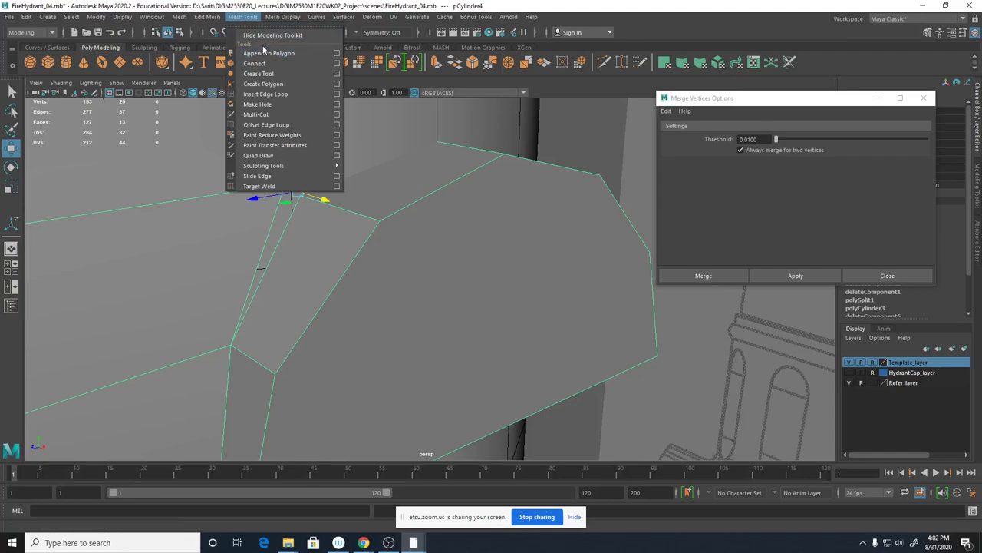
click(267, 54)
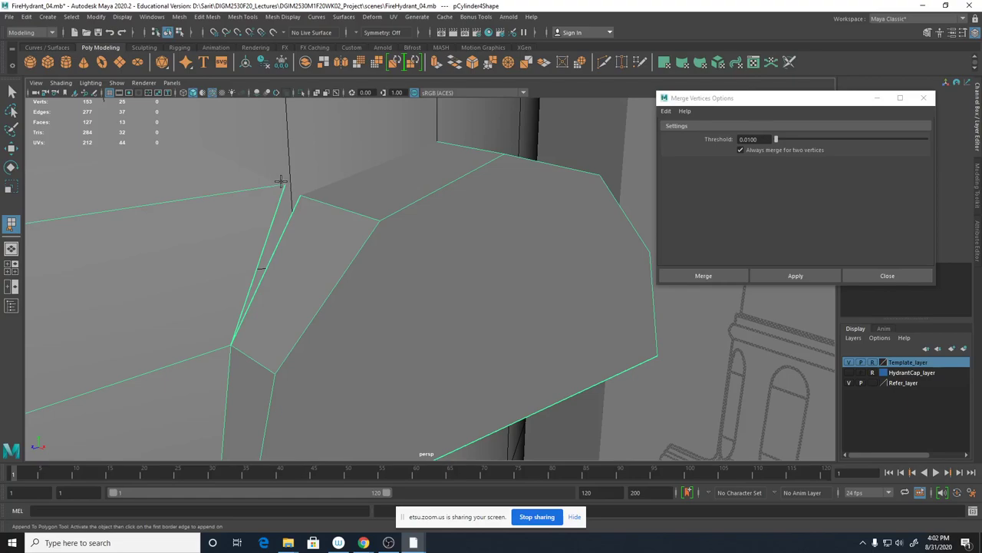
key(4)
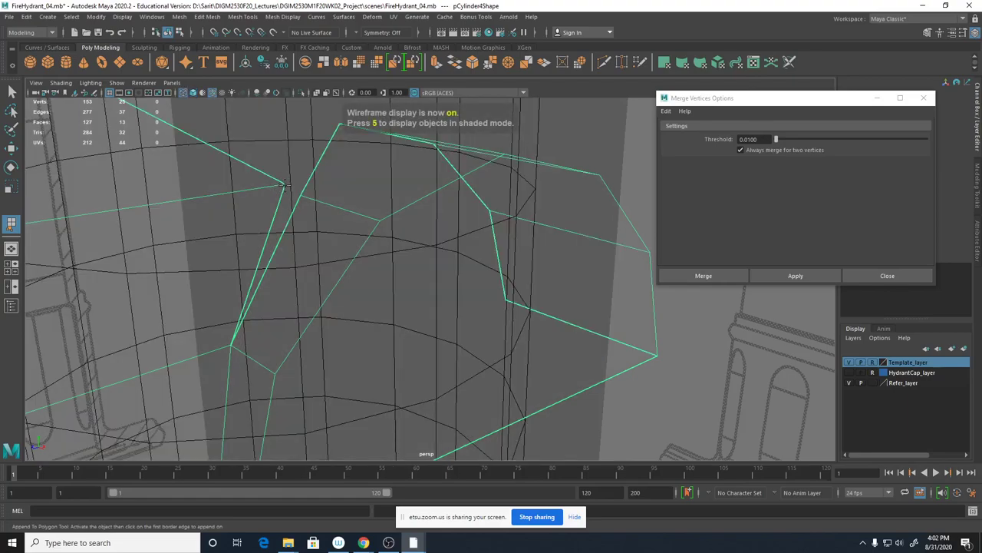
key(5)
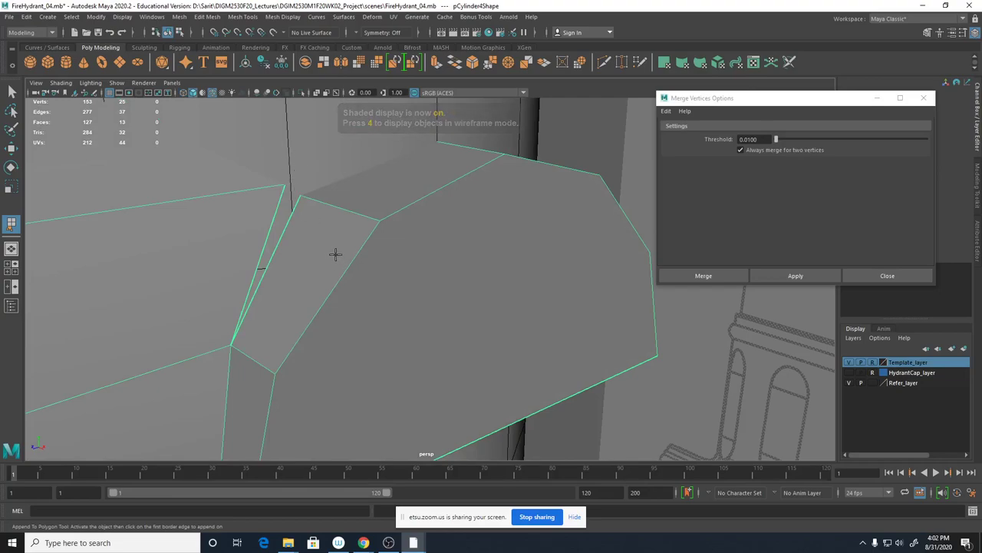
alt+drag(335, 259, 371, 274)
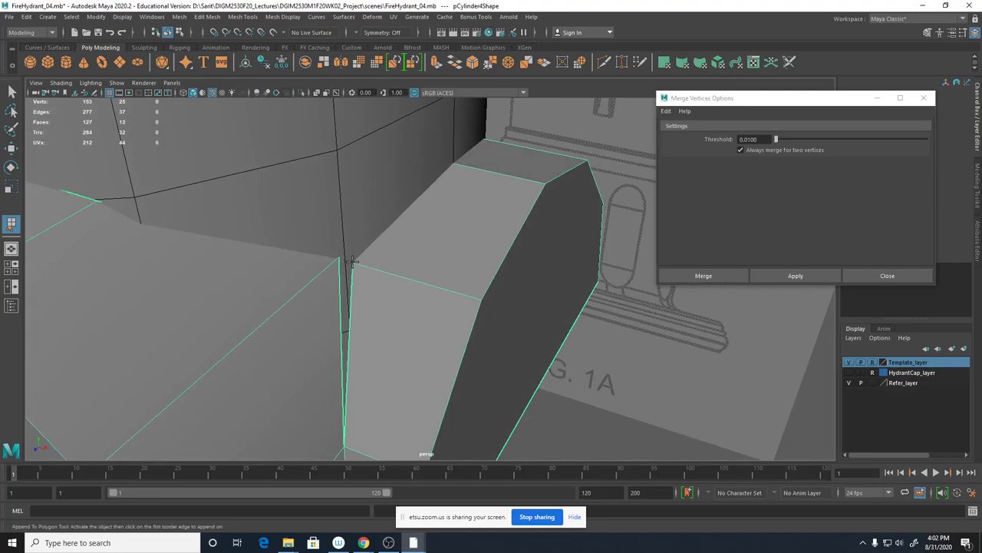
alt+drag(355, 267, 314, 241)
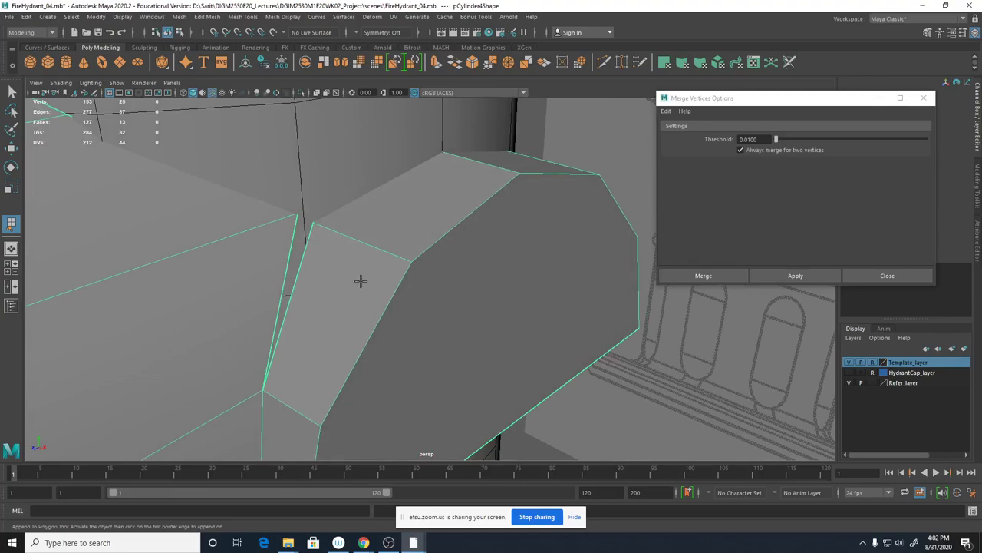
click(286, 280)
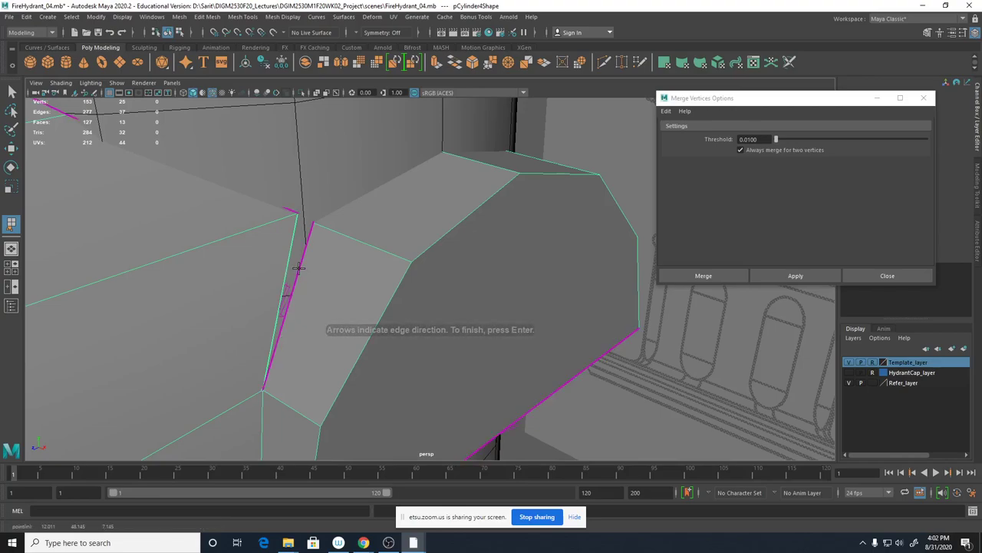
click(299, 265)
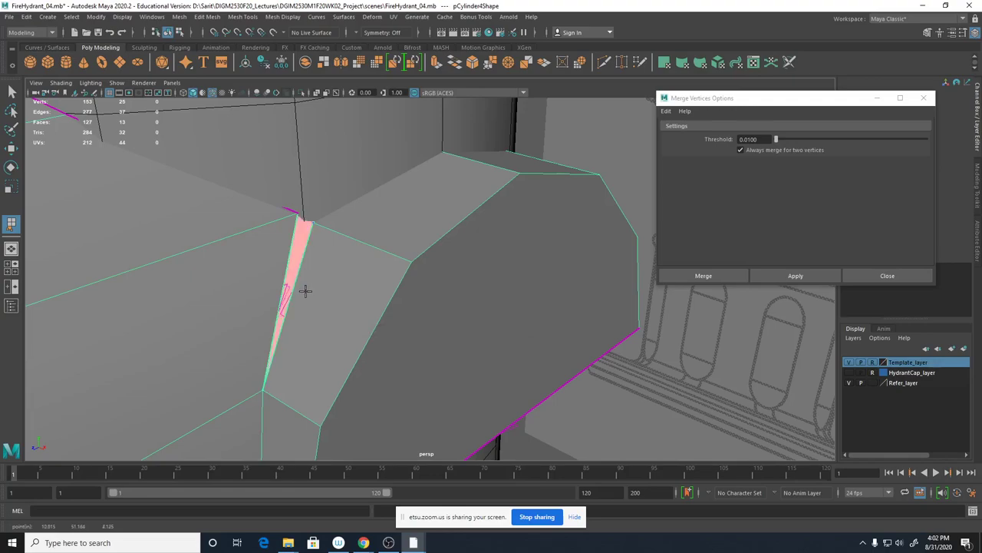
key(Return)
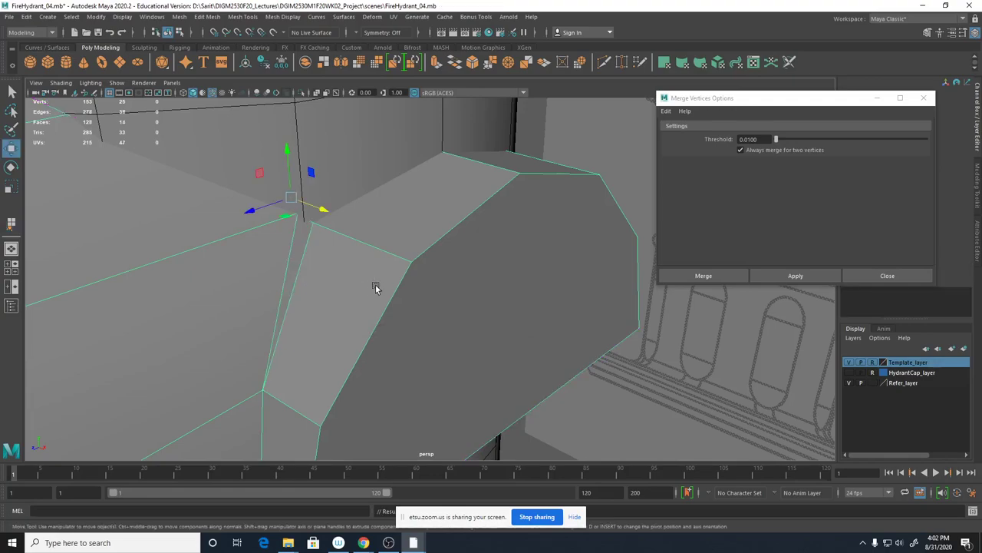
Examine the filled seam and the right panel's inner vertices against the cylinder in shaded and wireframe display.
alt+drag(375, 287, 282, 281)
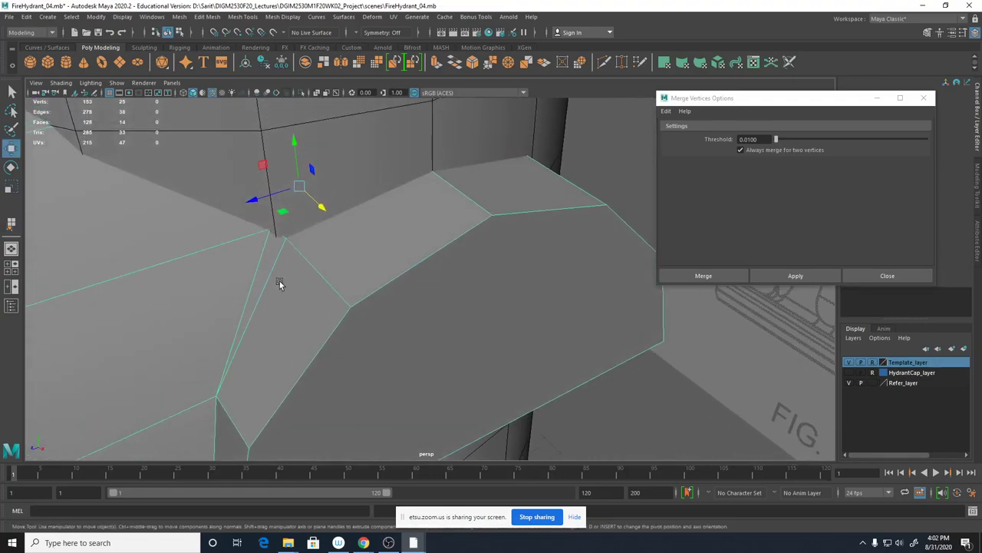
key(5)
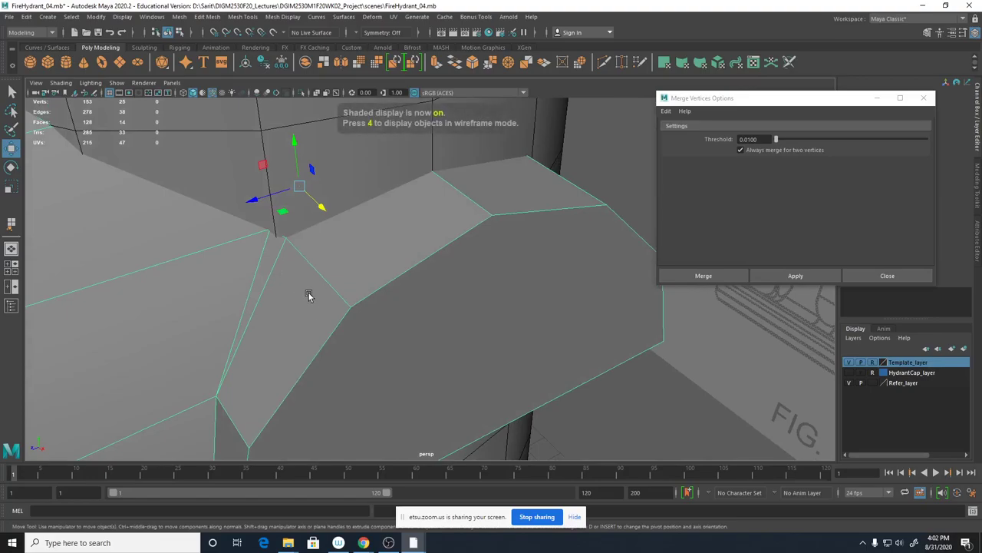
key(4)
alt+drag(308, 293, 305, 262)
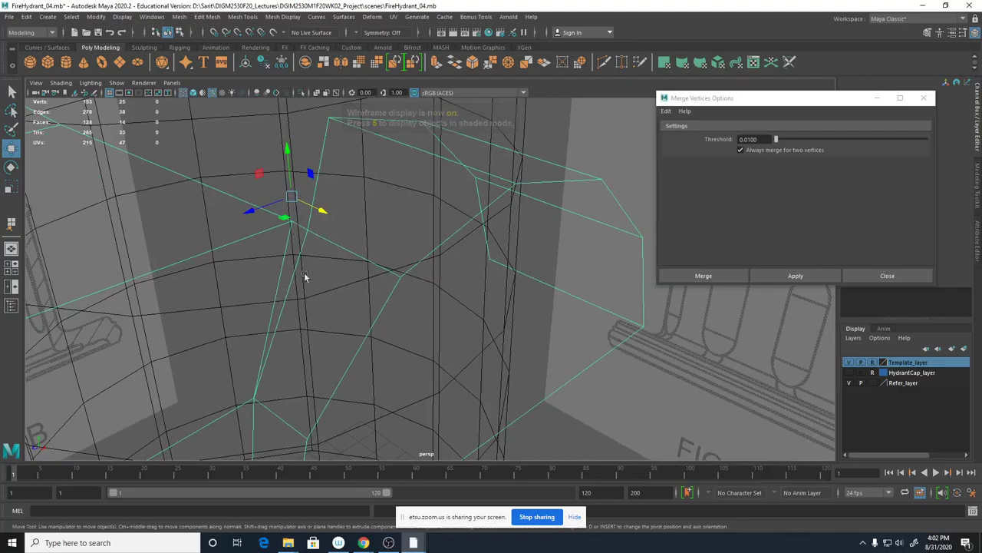
mouse_move(357, 304)
alt+mouse_down()
mouse_move(225, 256)
mouse_move(391, 314)
mouse_move(373, 307)
mouse_move(356, 325)
mouse_move(371, 307)
alt+mouse_up()
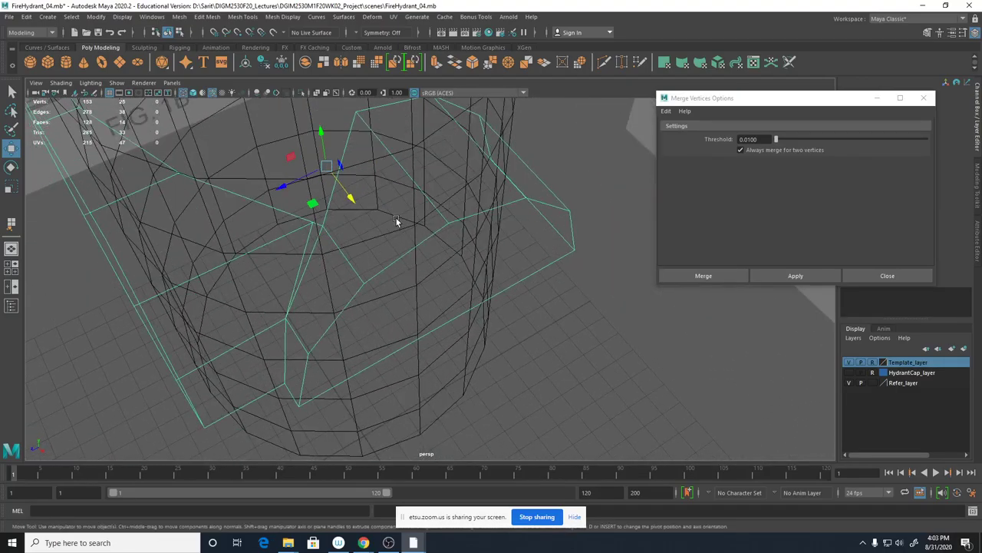
alt+drag(399, 222, 338, 257)
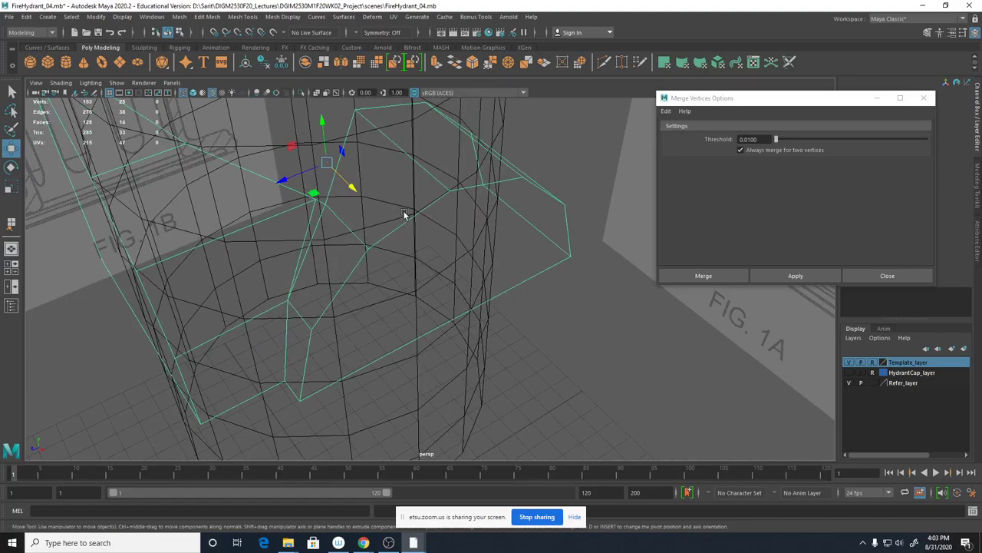
alt+drag(406, 215, 371, 266)
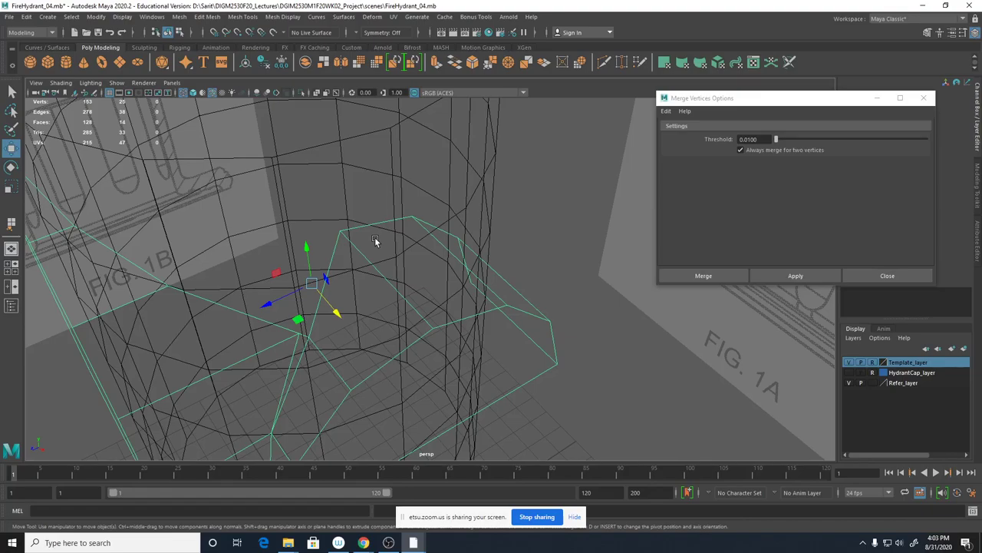
key(5)
key(4)
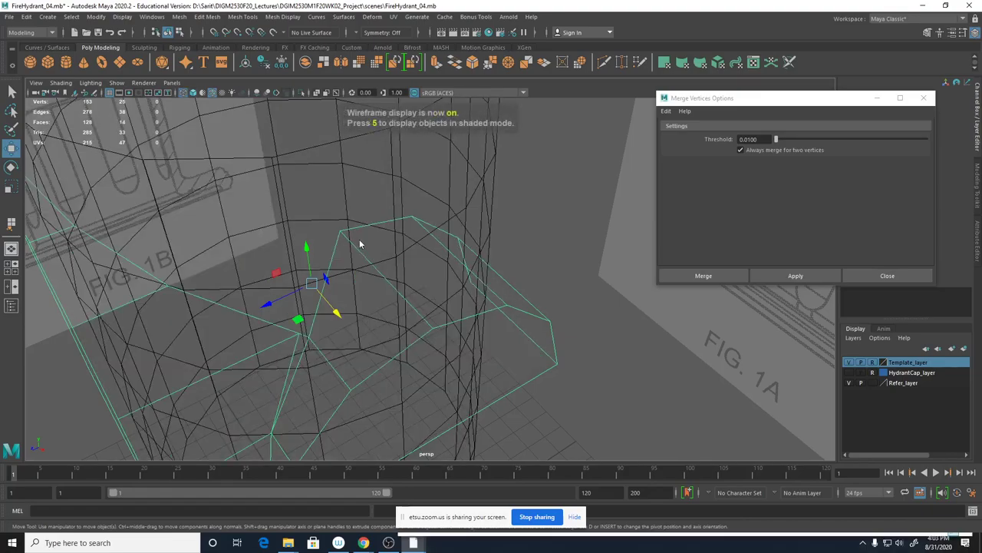
Select the right panel's hidden inner top vertex next to the seam corner and move it along X onto the cylinder's vertical edge.
right_drag(360, 239, 361, 217)
click(343, 236)
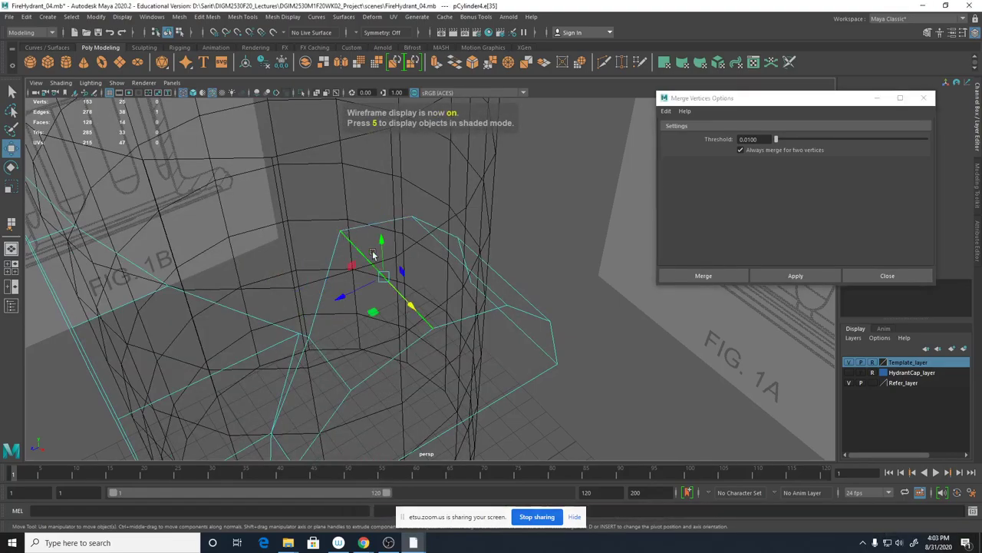
alt+drag(354, 261, 395, 261)
right_drag(402, 231, 360, 231)
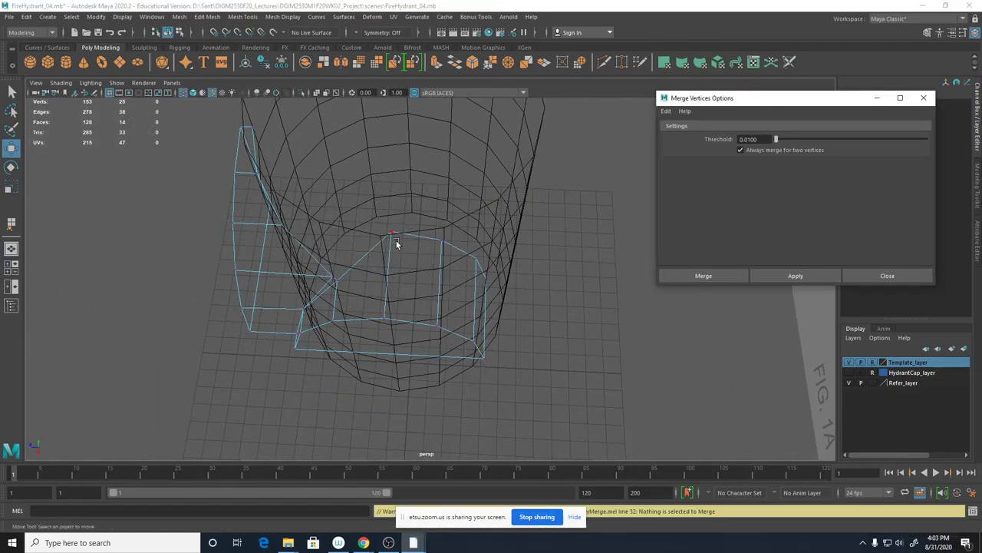
click(392, 231)
mouse_move(387, 274)
mouse_down()
mouse_move(384, 329)
mouse_move(438, 292)
mouse_move(621, 340)
mouse_up()
key(5)
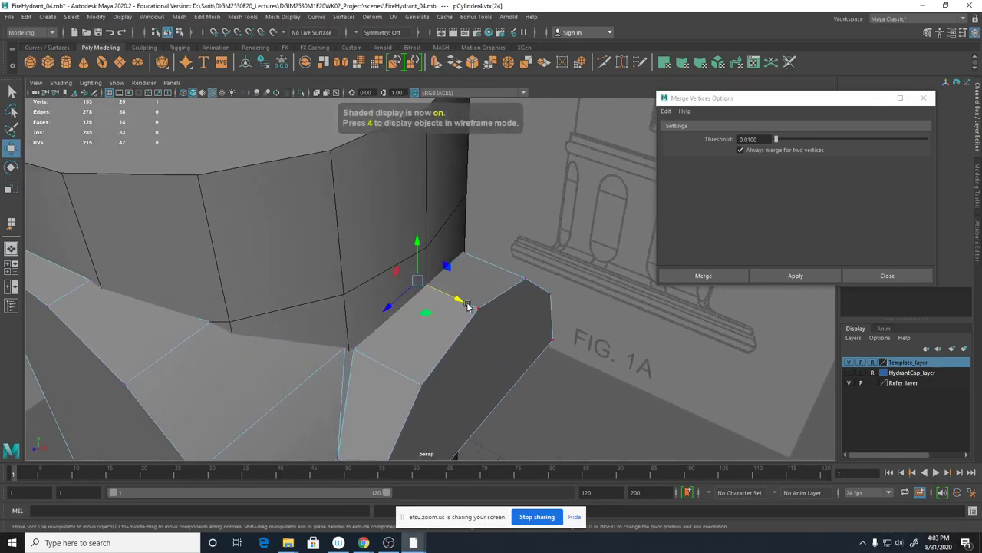
drag(463, 300, 473, 306)
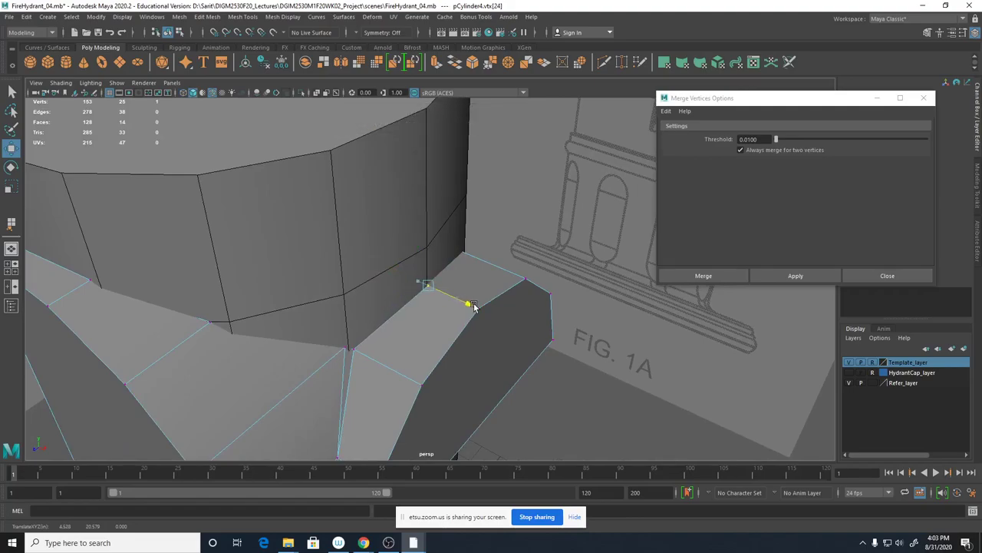
Select the three remaining inner vertices on the right panel's far side and move them outward together along X toward the cylinder's surface.
scroll(434, 346, up, 5)
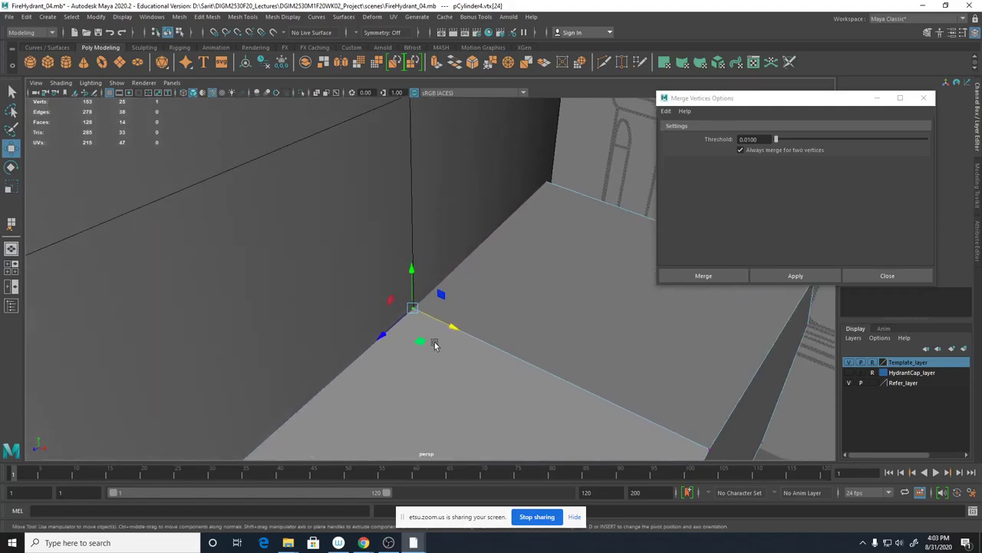
alt+right_drag(543, 346, 270, 299)
alt+drag(489, 274, 379, 283)
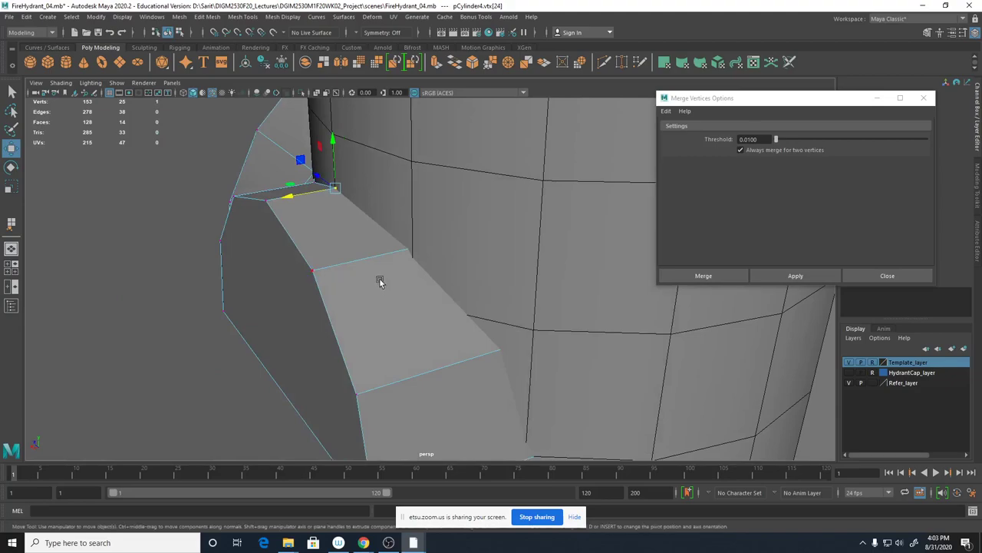
scroll(647, 386, down, 3)
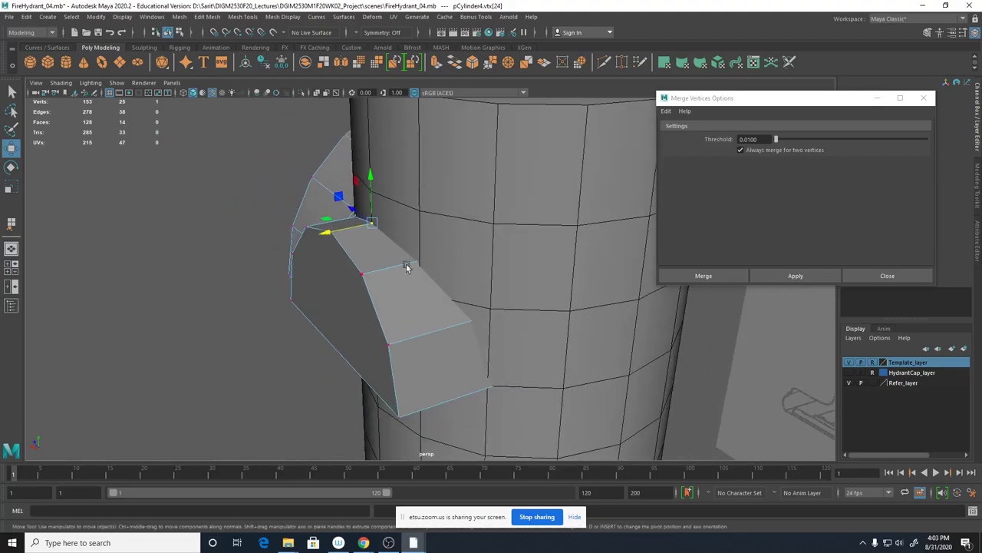
scroll(509, 297, down, 4)
alt+drag(340, 307, 379, 285)
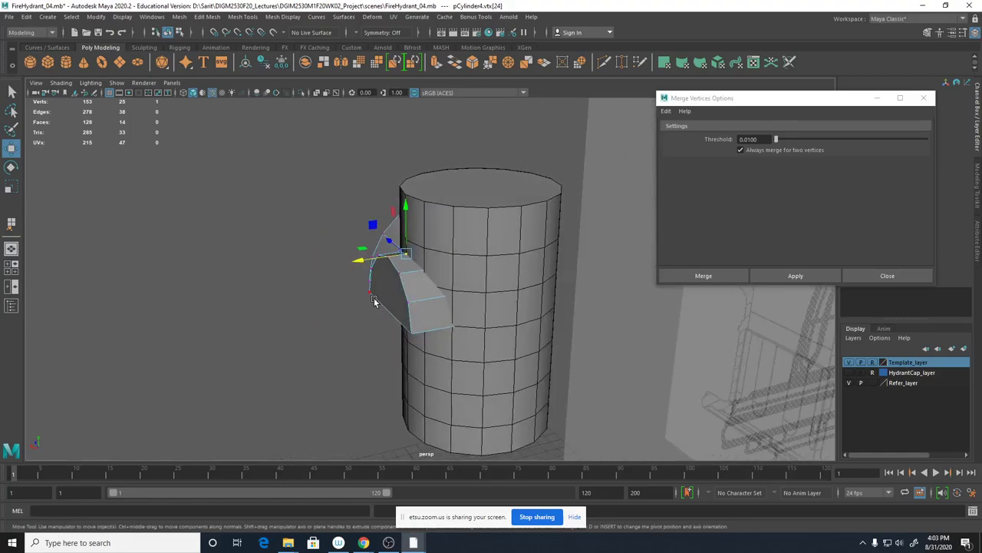
key(4)
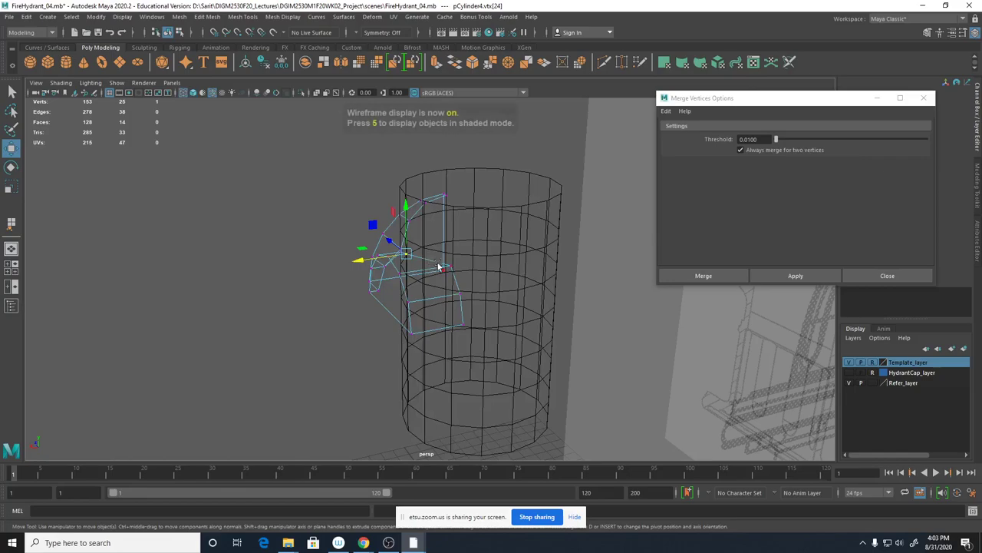
click(450, 267)
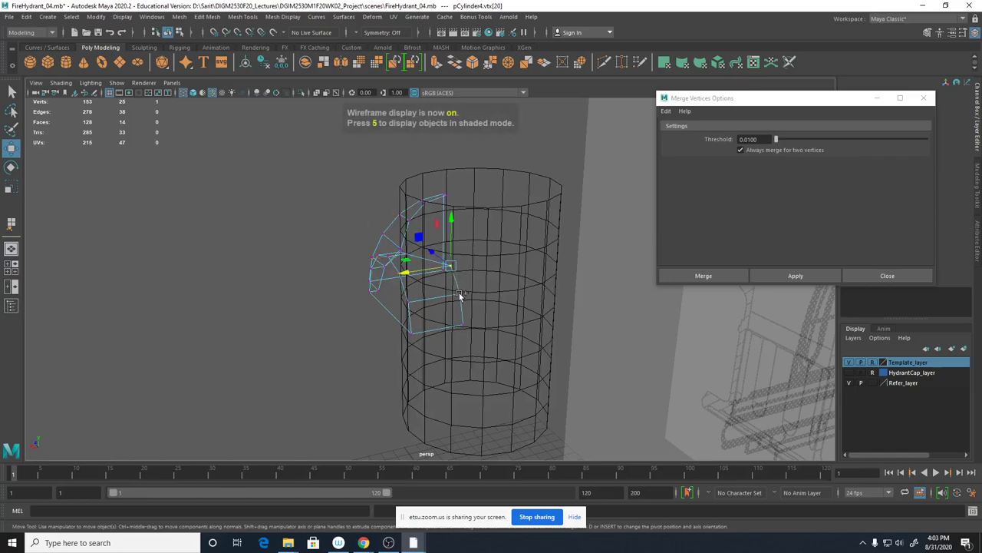
shift+click(463, 326)
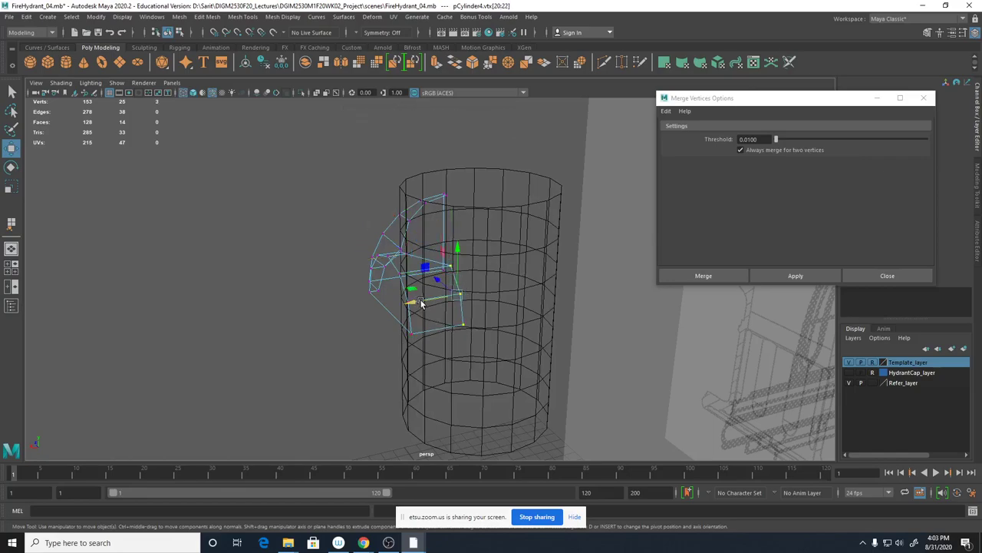
mouse_move(421, 301)
mouse_down()
mouse_move(390, 306)
mouse_move(445, 323)
mouse_move(451, 341)
mouse_up()
key(5)
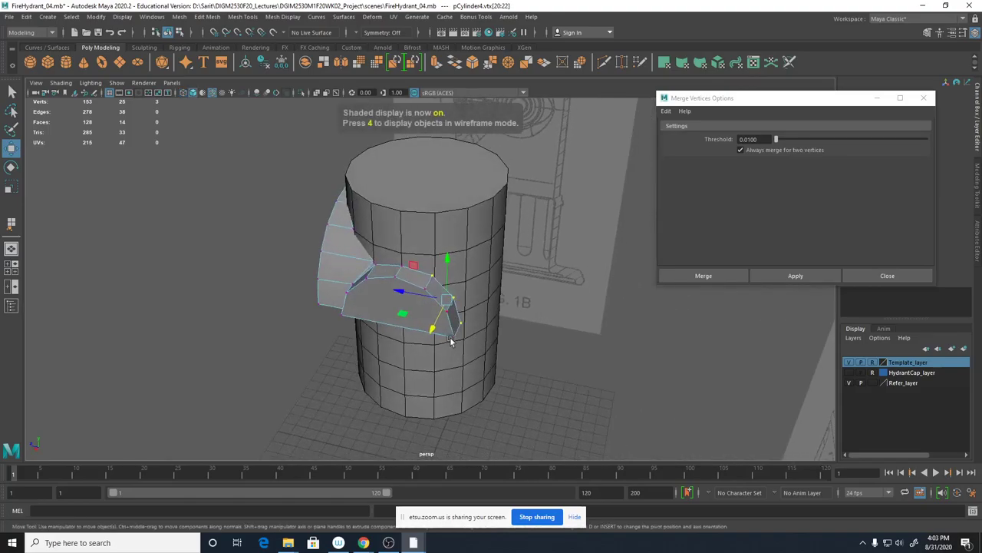
alt+right_drag(450, 342, 701, 375)
alt+drag(701, 375, 462, 387)
alt+right_drag(463, 386, 651, 393)
drag(345, 358, 353, 359)
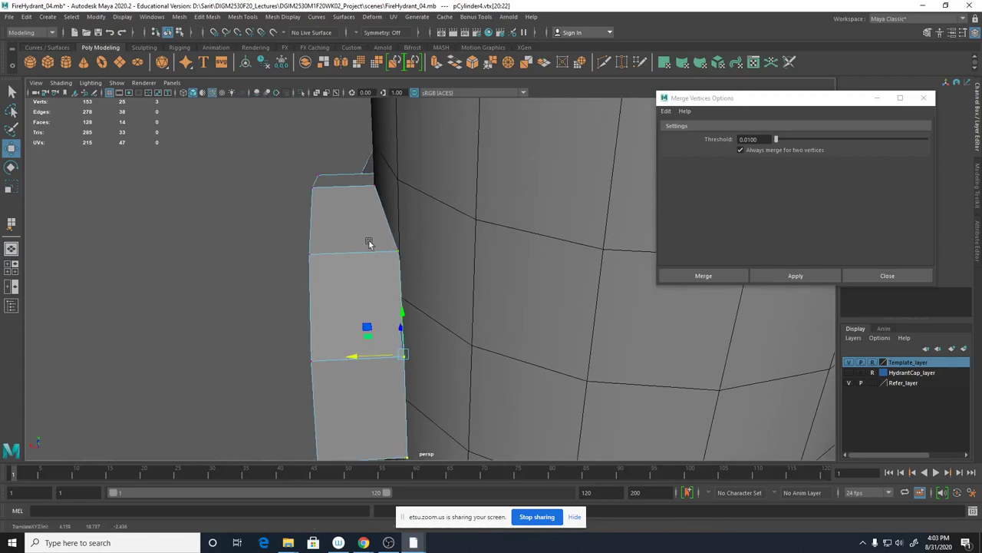
Delete the narrow triangular face between the two panels in wireframe display to reopen the seam gap.
alt+right_drag(528, 334, 420, 349)
key(4)
alt+drag(421, 348, 450, 365)
alt+drag(451, 364, 505, 382)
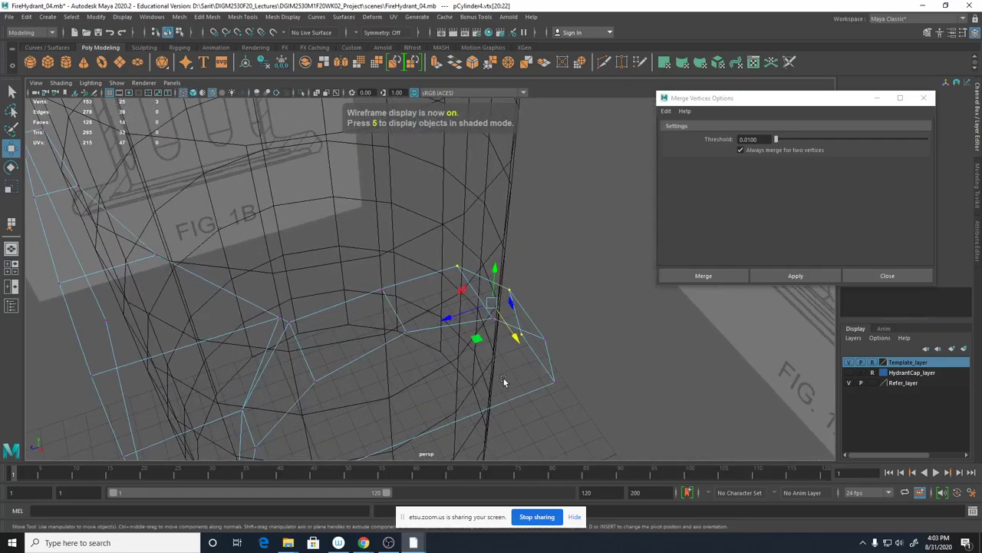
alt+middle_drag(504, 381, 555, 309)
alt+right_drag(555, 309, 494, 346)
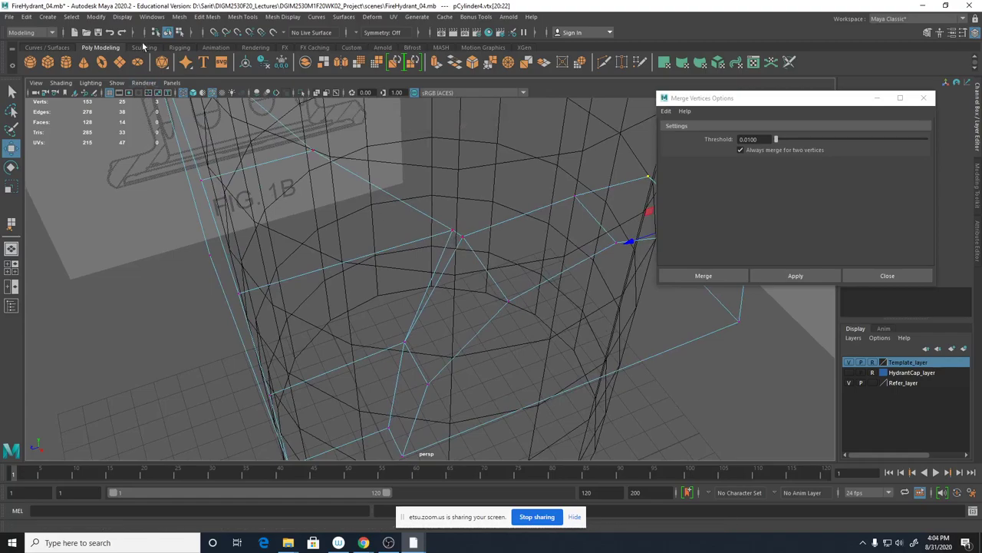
click(242, 17)
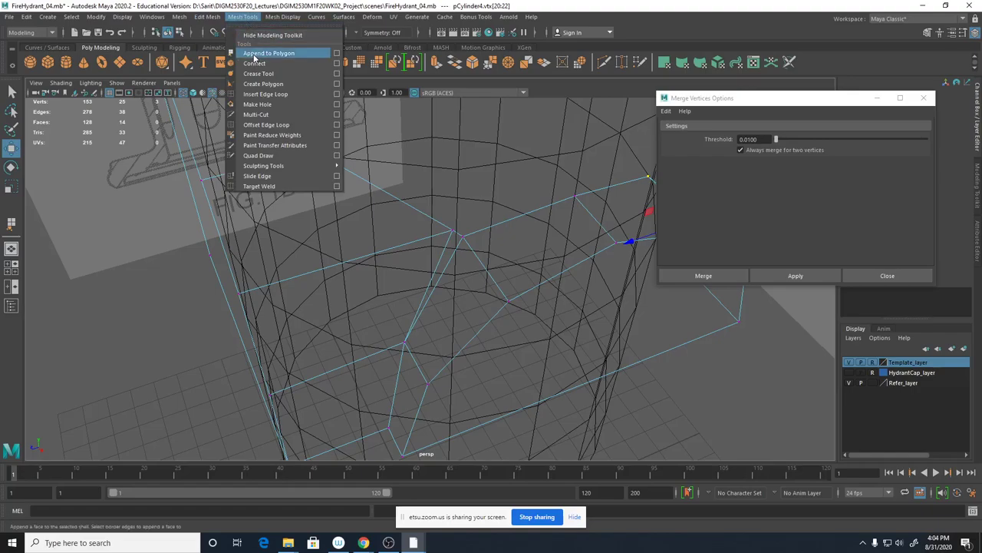
alt+right_drag(373, 229, 630, 249)
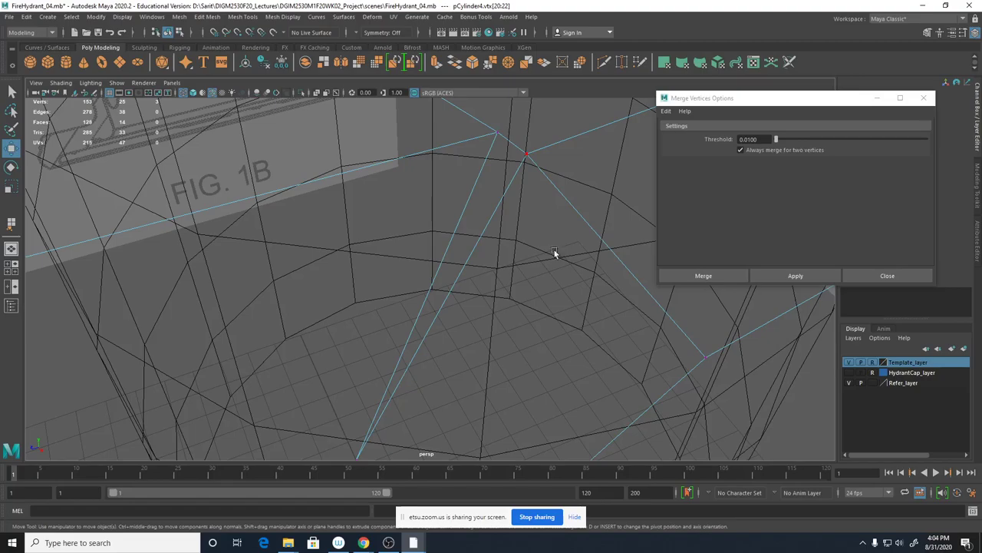
mouse_move(507, 174)
right_down()
mouse_move(502, 196)
mouse_move(502, 185)
right_up()
click(502, 179)
key(Delete)
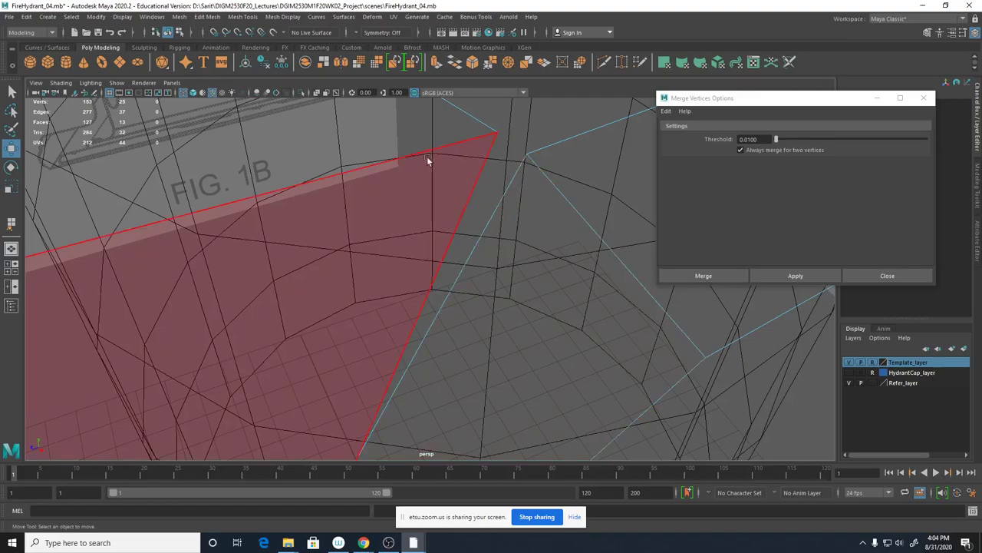
Fill the narrow seam gap between the two panels with Append to Polygon, using the border edges on both sides.
click(249, 20)
click(258, 52)
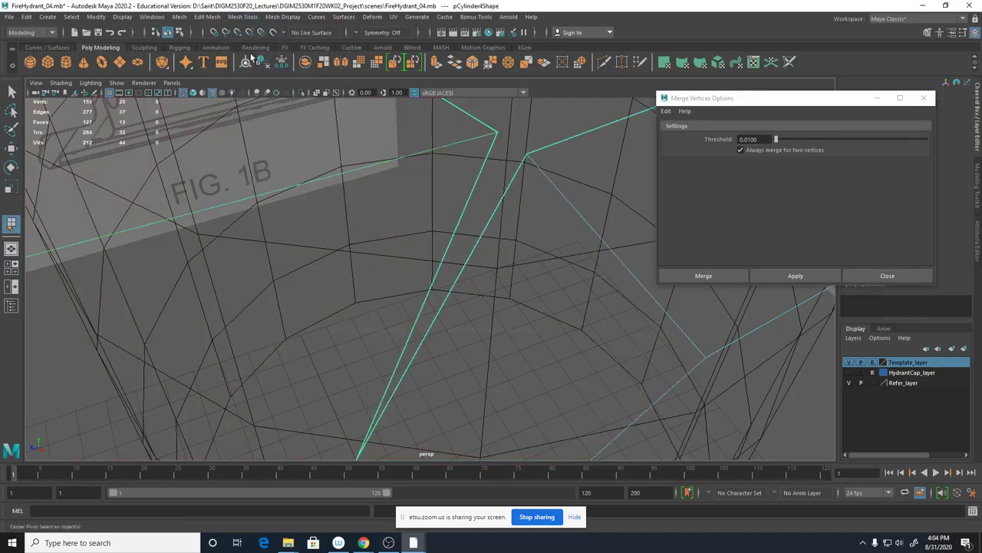
click(470, 197)
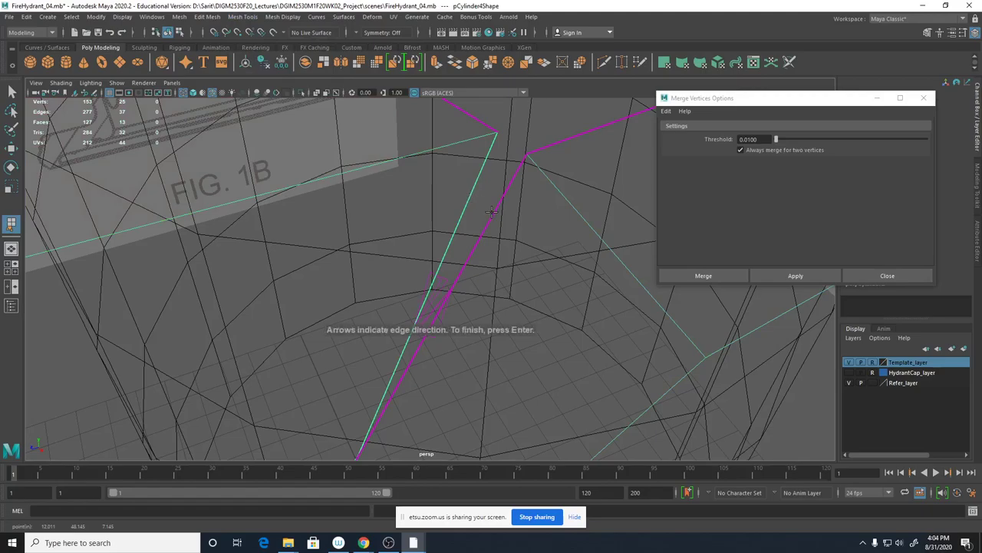
click(495, 213)
key(Return)
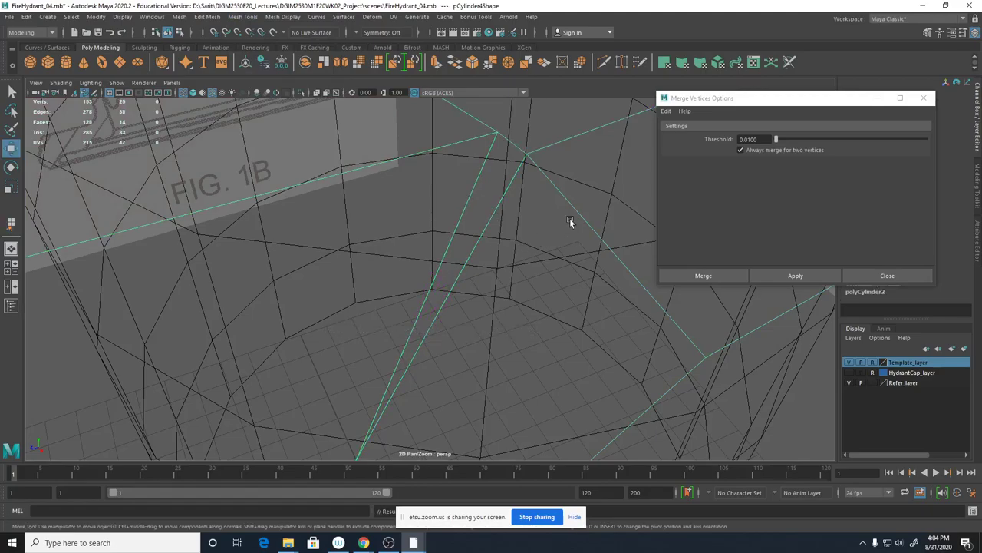
In shaded display, select the right panel's lower inner corner vertex on its far side and move it along X toward the cylinder's vertical edge.
key(5)
alt+right_drag(580, 243, 226, 247)
scroll(536, 278, down, 5)
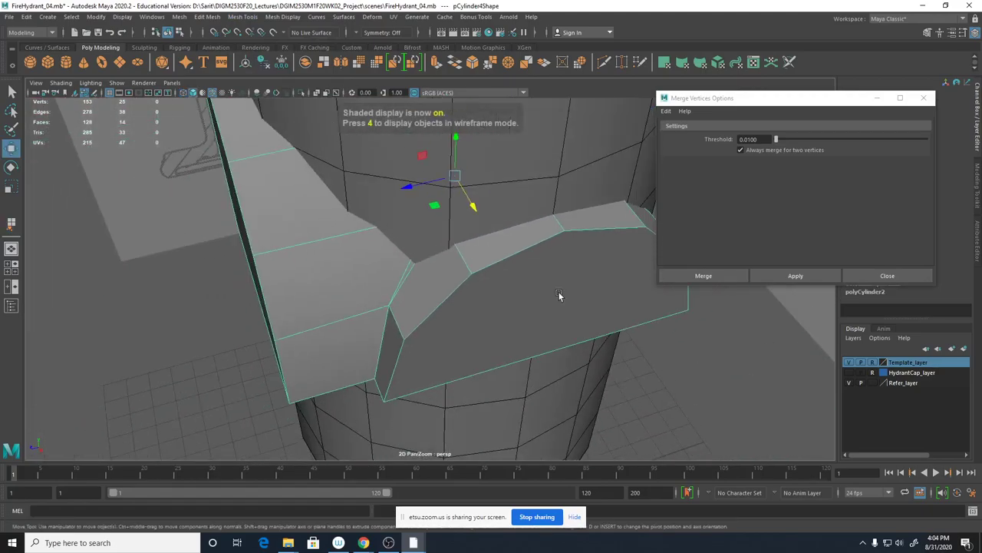
alt+drag(559, 295, 459, 202)
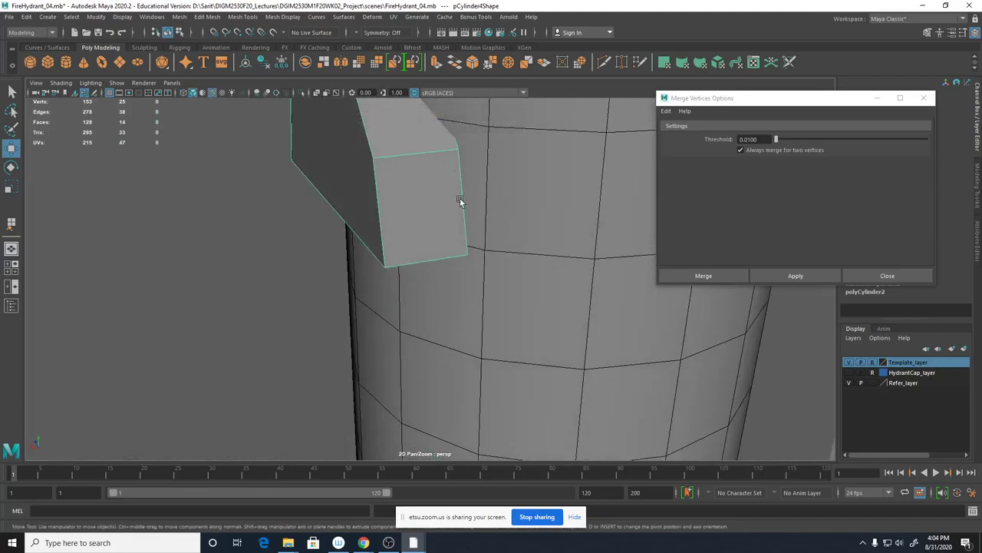
right_drag(463, 247, 418, 247)
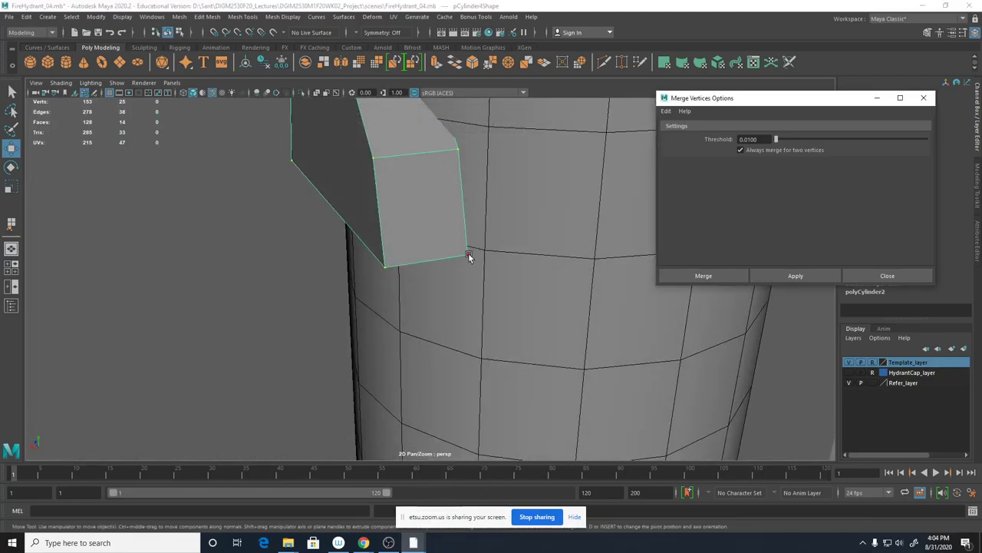
click(468, 255)
drag(451, 255, 454, 276)
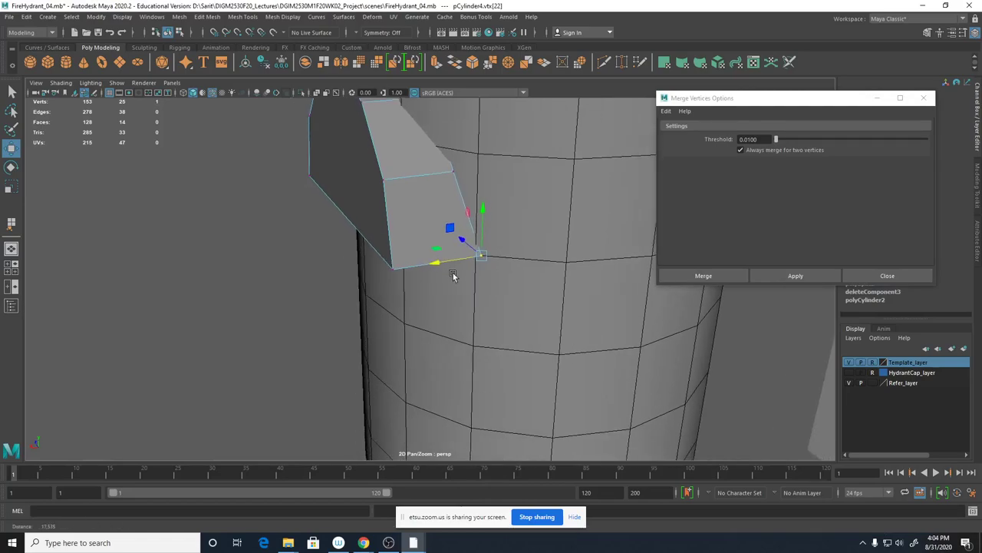
Fine-tune the selected lower corner vertex so it sits against the cylinder's surface at the grid intersection.
alt+right_drag(537, 288, 742, 320)
alt+drag(742, 321, 682, 358)
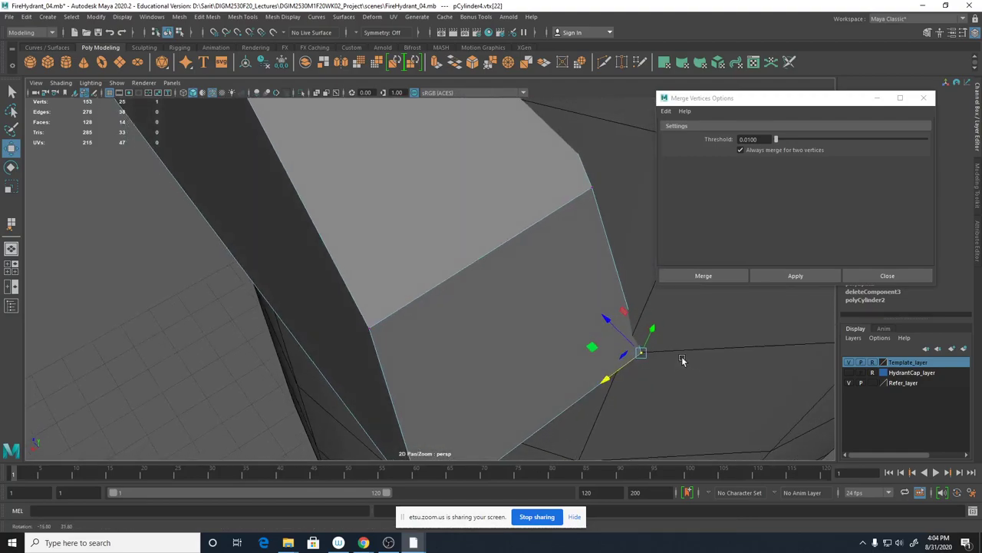
alt+right_drag(681, 359, 580, 324)
alt+middle_drag(551, 378, 537, 360)
alt+right_drag(537, 360, 504, 334)
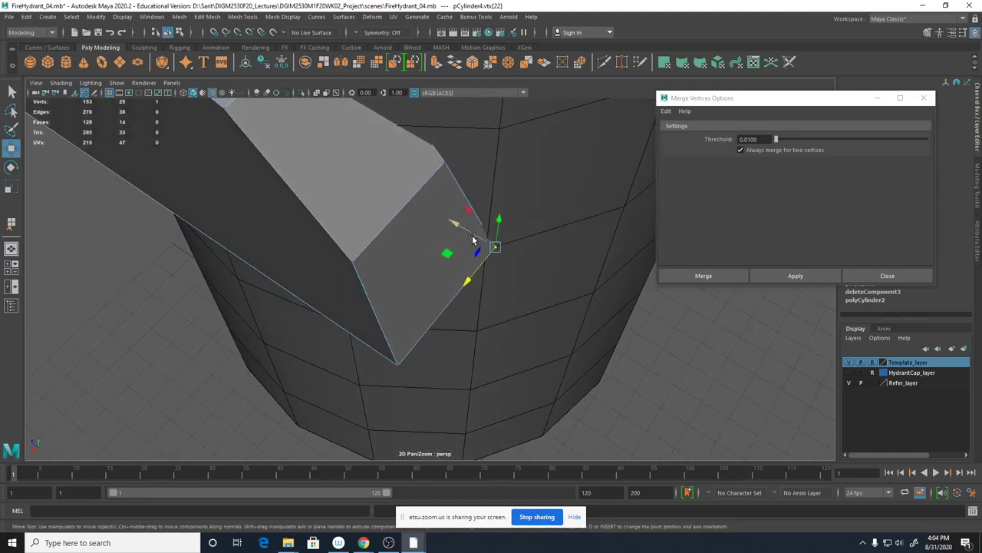
drag(472, 235, 467, 280)
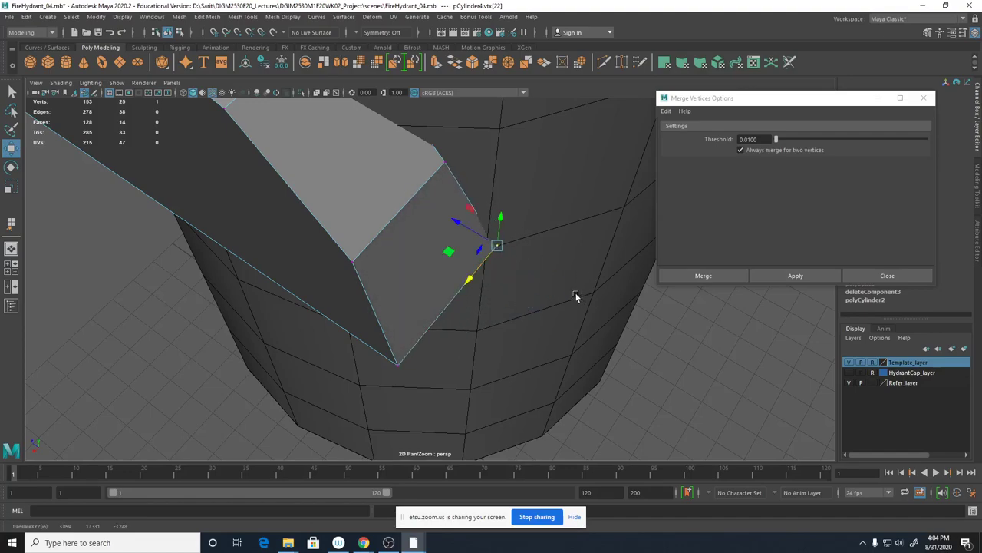
Examine the right panel's far-side inner vertices and the front seam against the cylinder.
alt+drag(577, 297, 511, 161)
alt+middle_drag(604, 310, 564, 413)
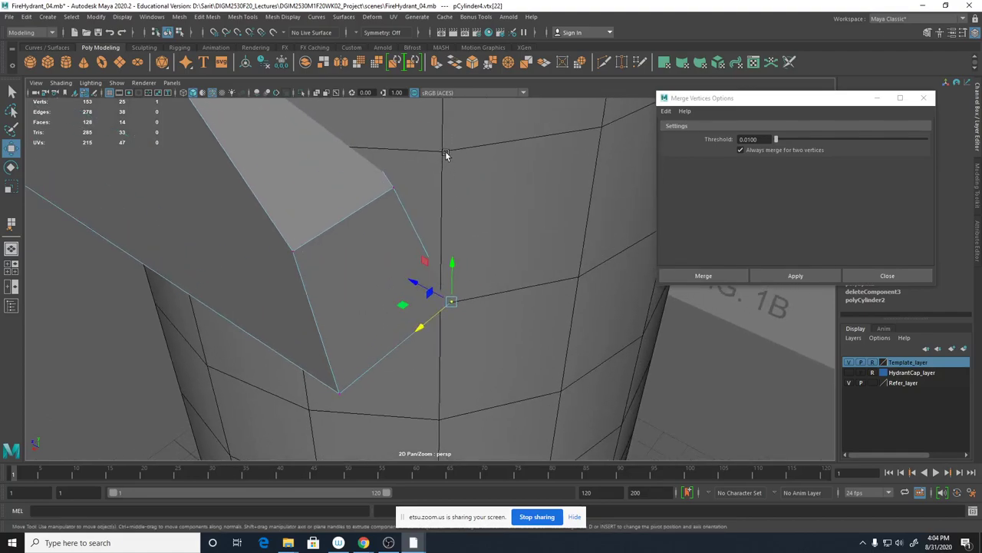
click(442, 156)
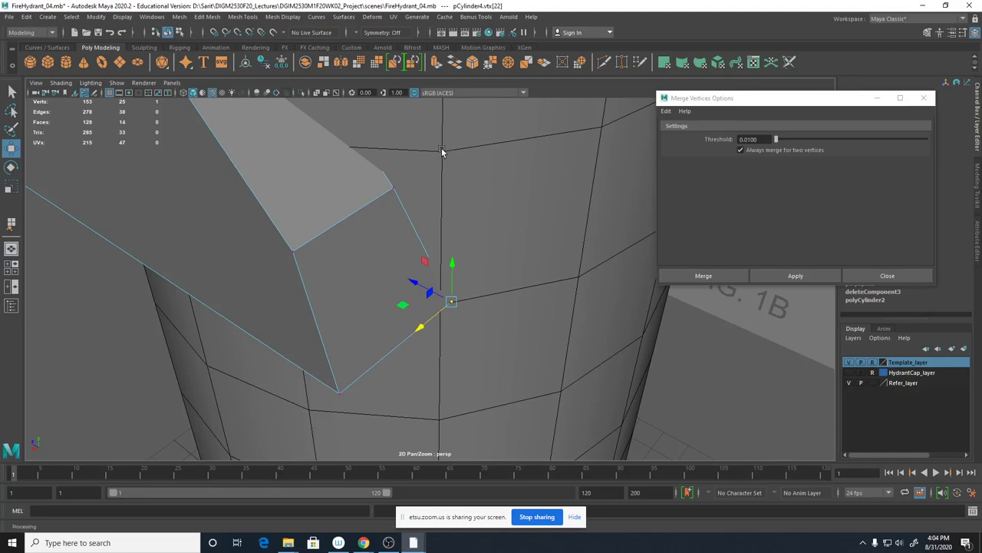
alt+right_drag(467, 282, 292, 256)
alt+drag(427, 268, 392, 271)
click(398, 261)
alt+drag(393, 270, 420, 314)
scroll(420, 315, up, 4)
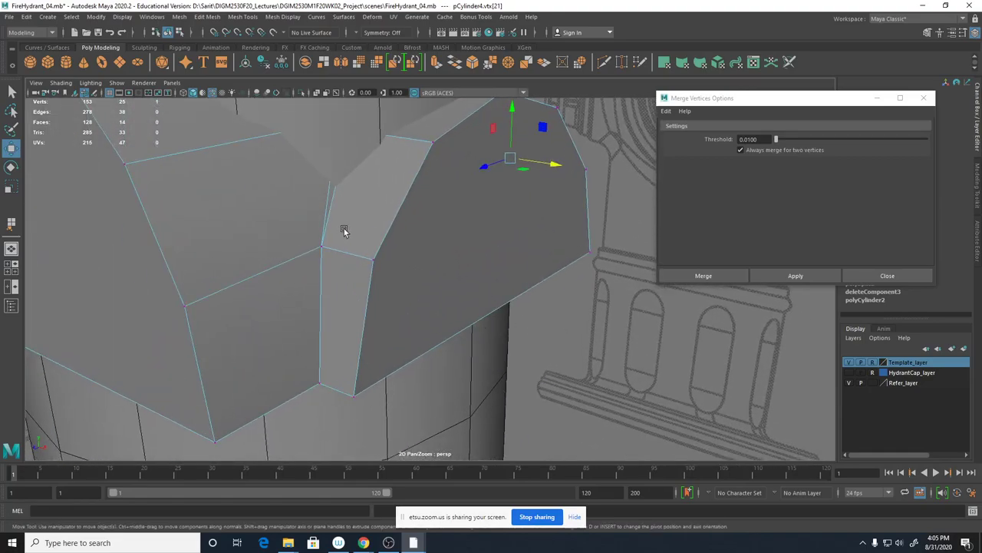
Multi-Cut the left panel beside the seam, from its inner seam vertex across the horizontal edge near the corner down to the bottom edge.
alt+drag(344, 230, 388, 242)
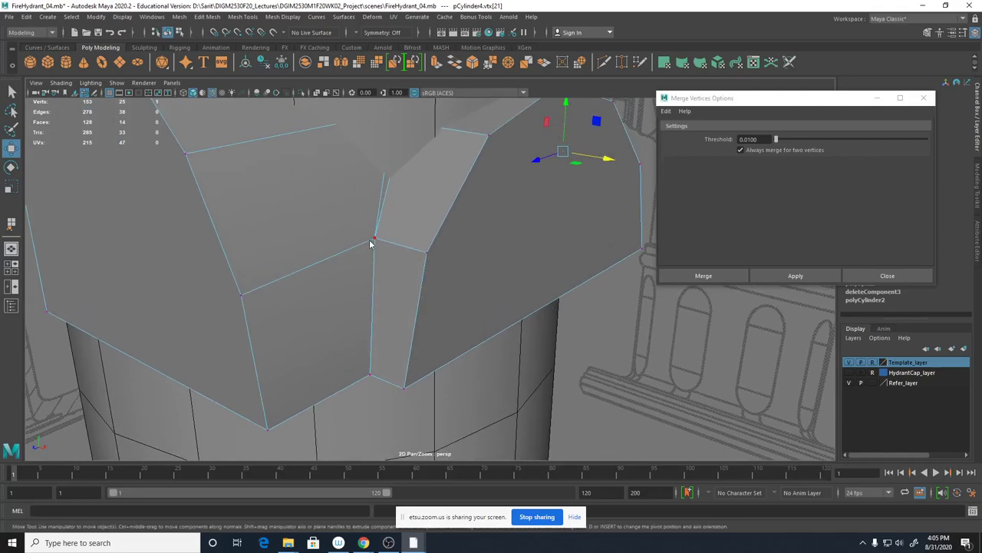
shift+right_drag(371, 242, 354, 245)
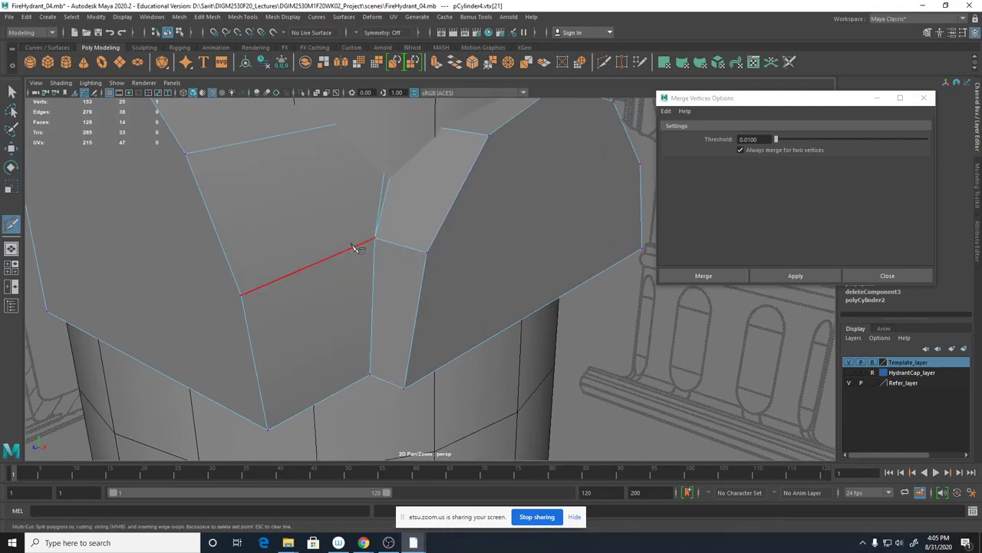
key(4)
click(374, 239)
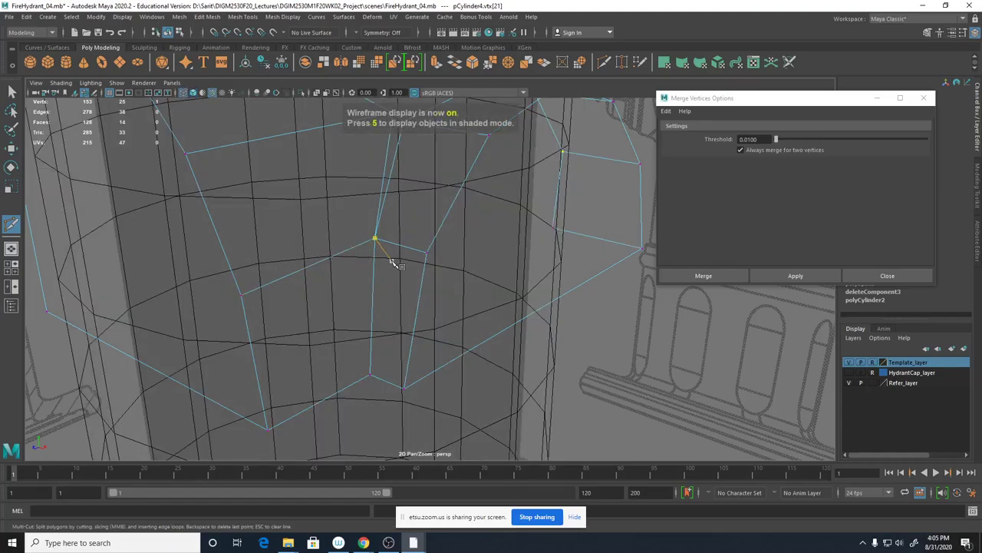
alt+right_drag(395, 264, 377, 267)
alt+middle_drag(378, 267, 374, 272)
click(372, 189)
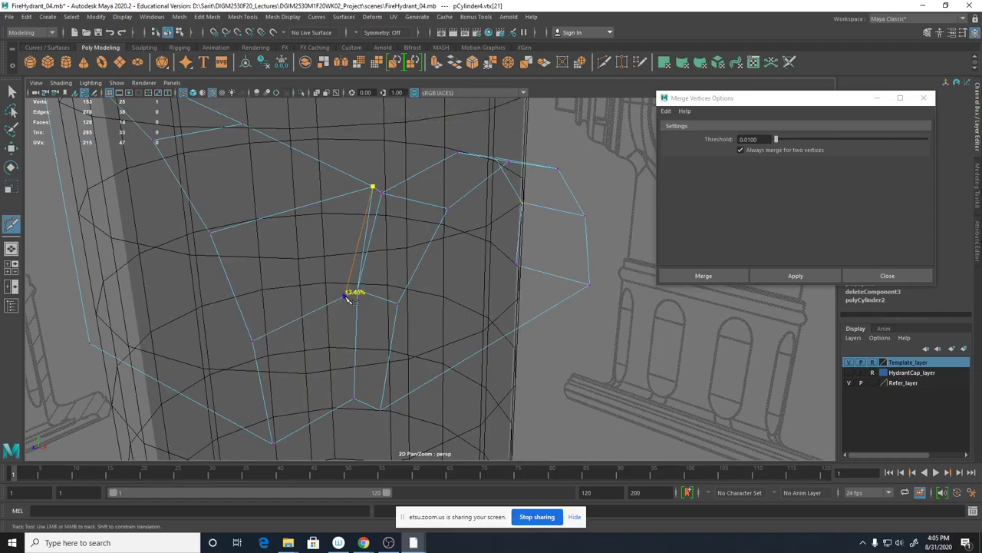
key(shift)
alt+drag(345, 301, 324, 305)
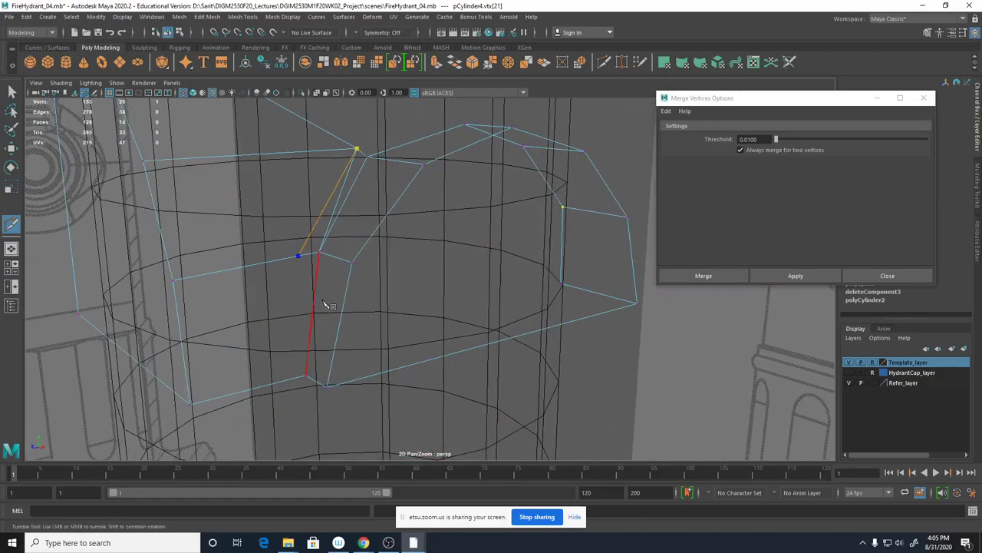
click(302, 255)
click(288, 381)
key(Return)
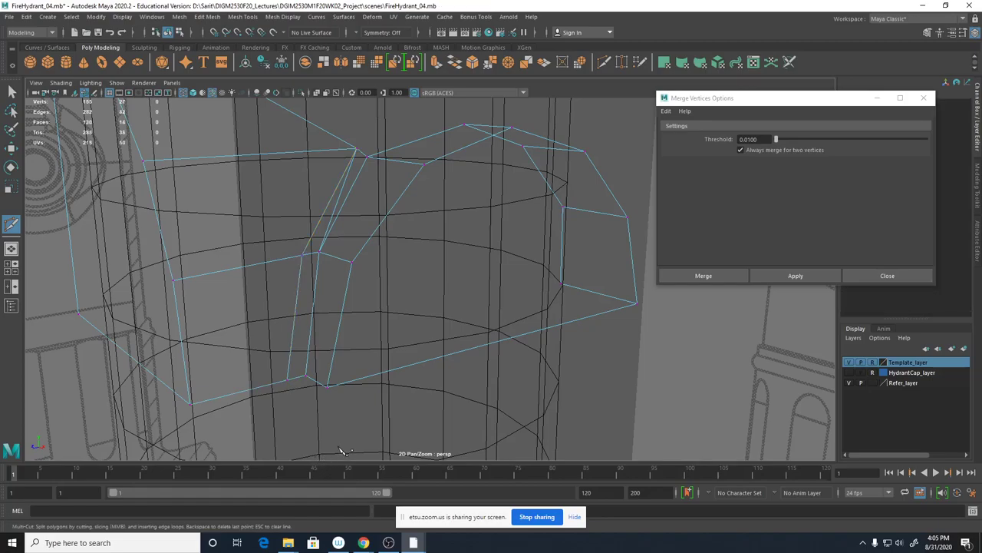
Delete the diagonal edge between the left panel's inner seam vertex and the seam corner, keeping the new cut beside it.
click(351, 263)
key(q)
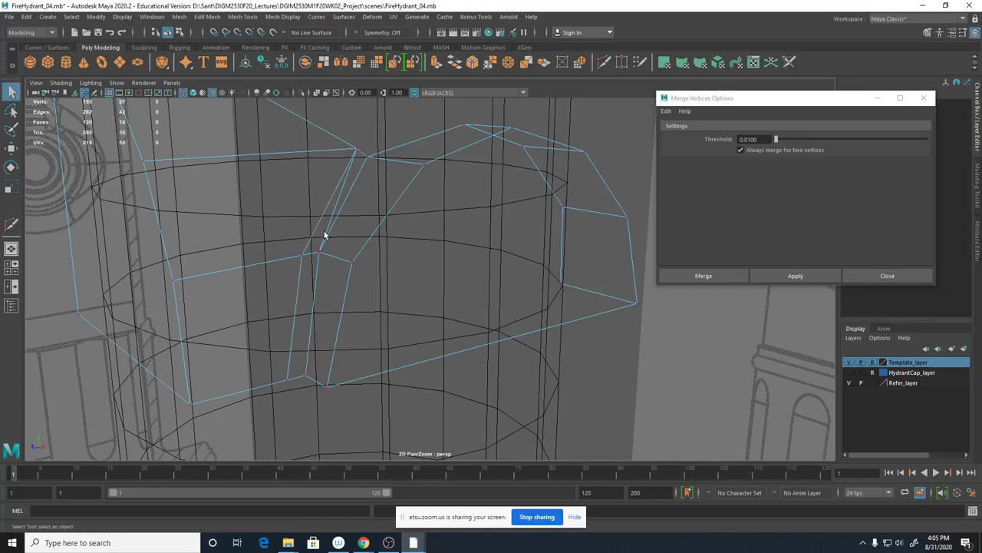
right_drag(324, 232, 324, 206)
click(328, 232)
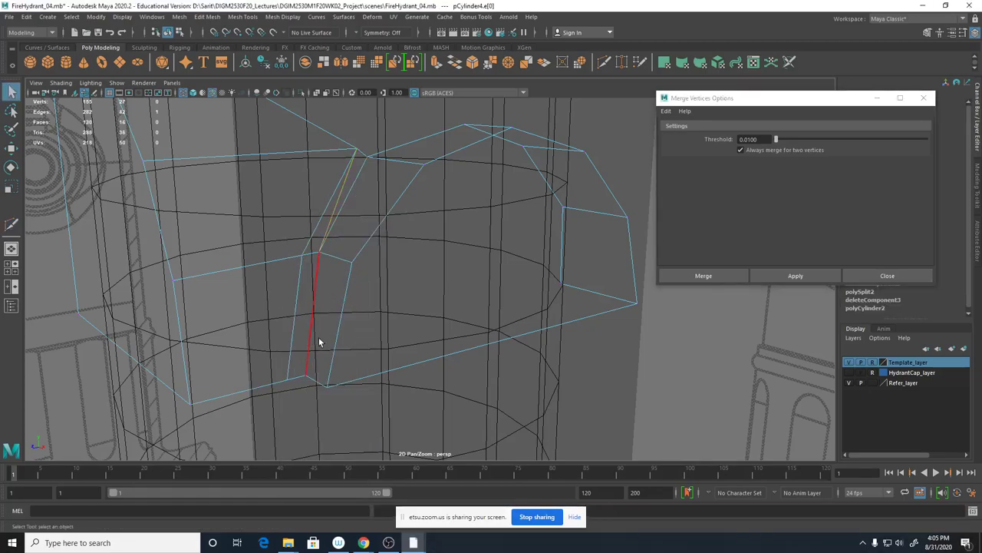
click(369, 227)
shift+right_drag(344, 194, 343, 195)
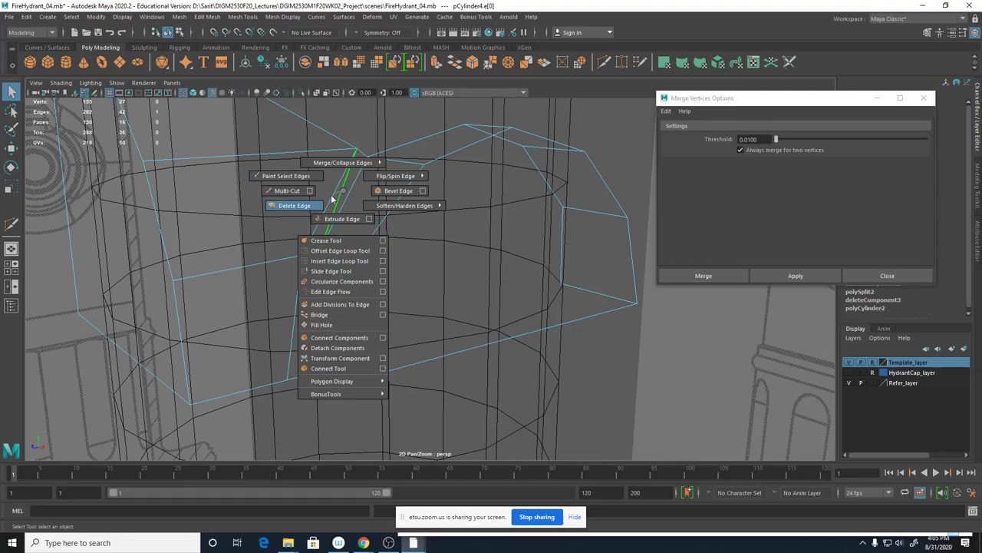
click(302, 209)
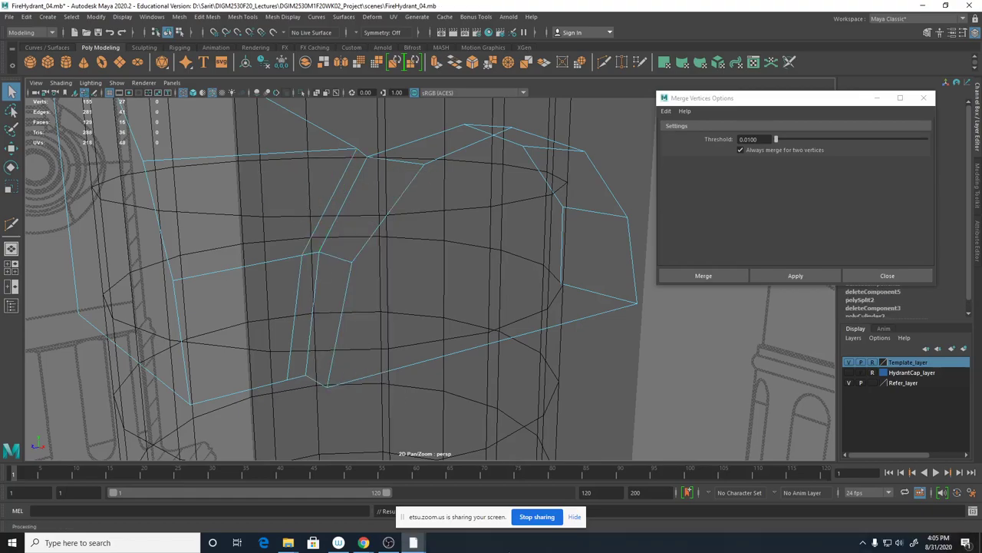
Save the scene and close the Merge Vertices options.
alt+drag(523, 429, 456, 400)
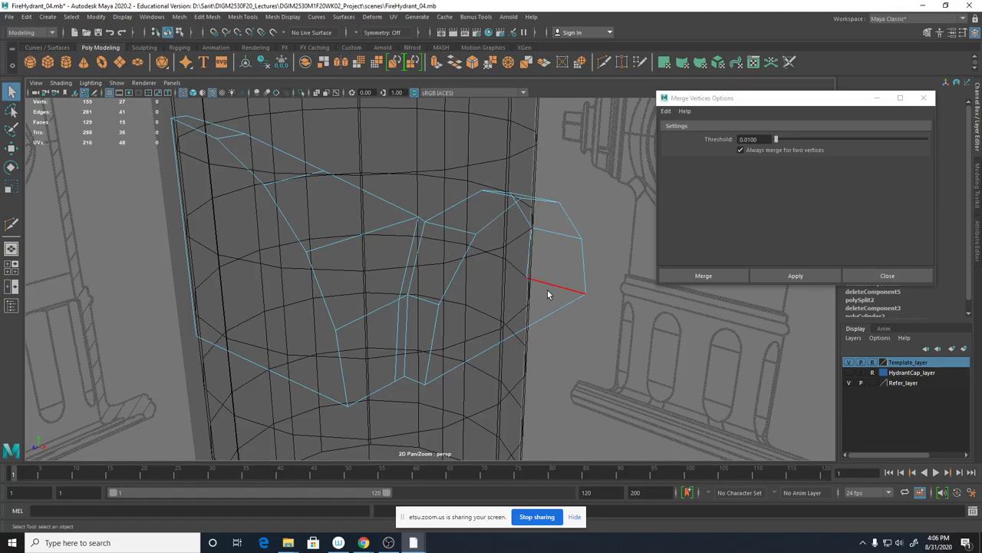
alt+drag(547, 290, 521, 328)
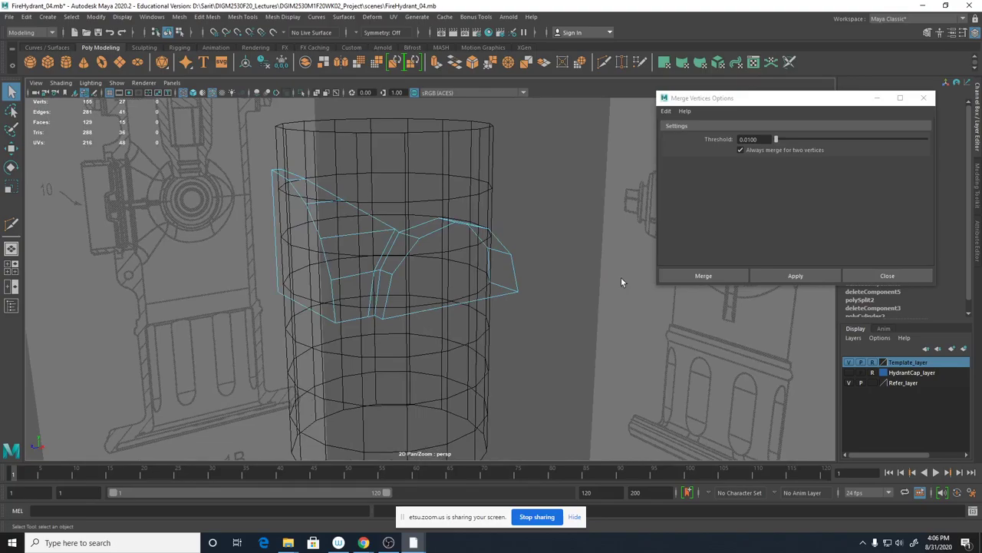
alt+drag(377, 310, 314, 251)
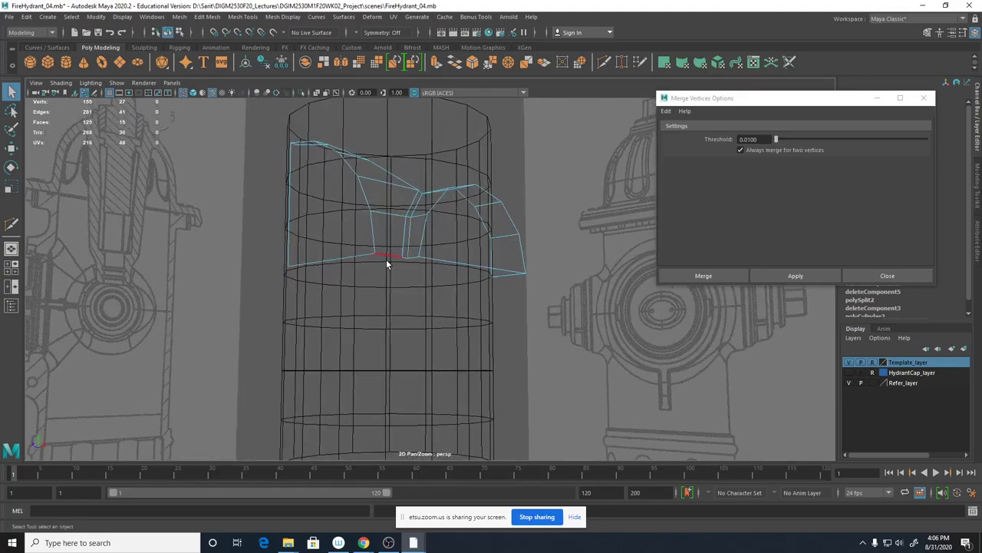
scroll(430, 299, down, 2)
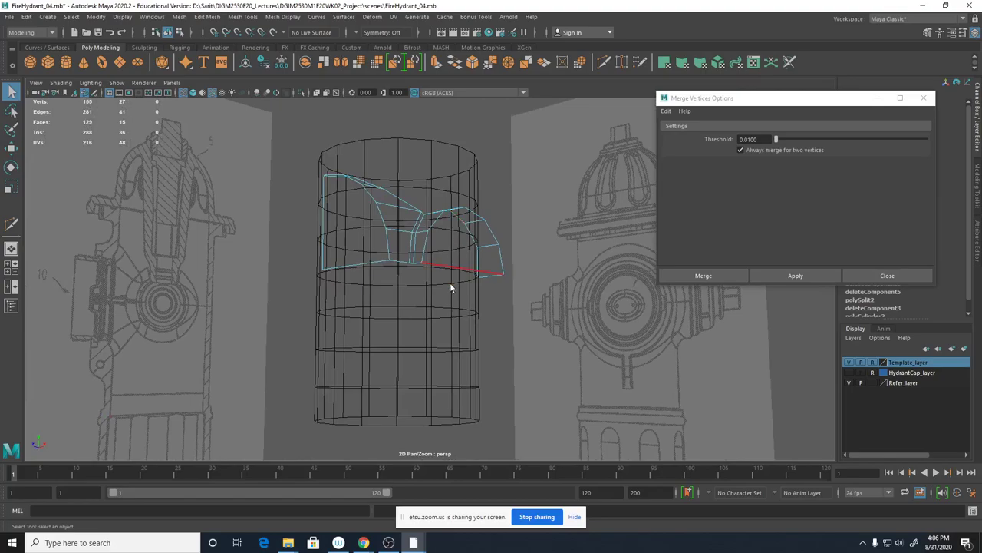
alt+drag(466, 345, 356, 373)
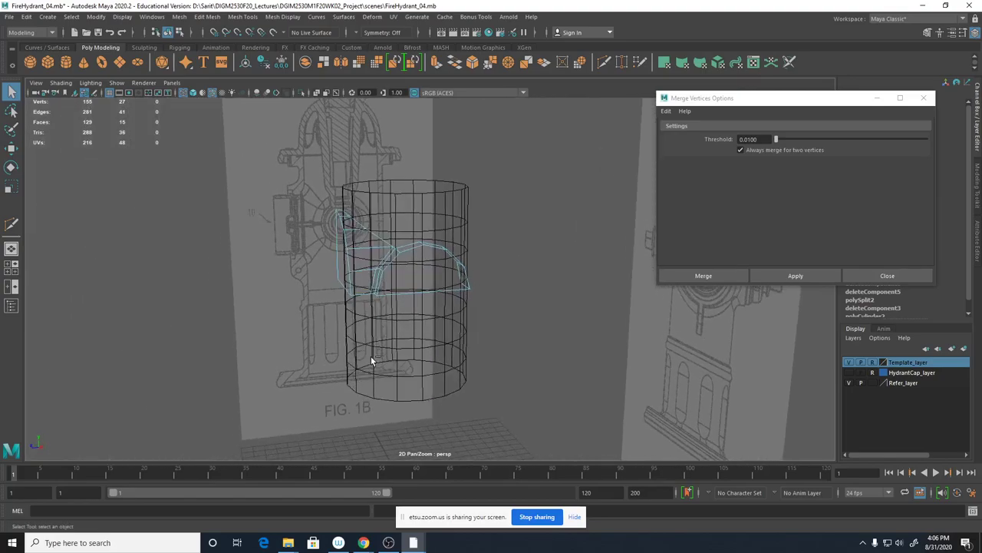
key(ctrl+s)
click(875, 277)
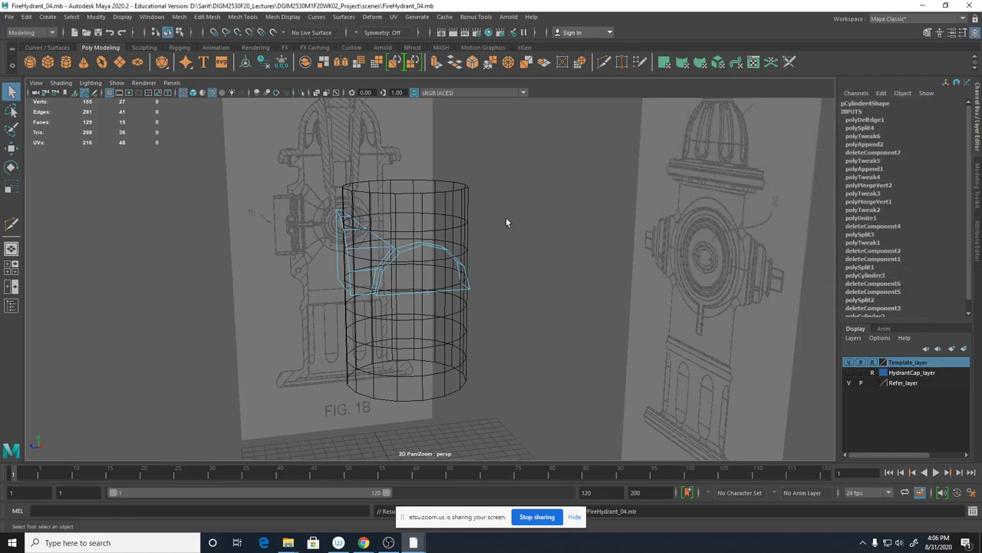
Examine the joined panels on the cylinder in shaded display, both in the whole scene and up close.
alt+drag(500, 296, 637, 321)
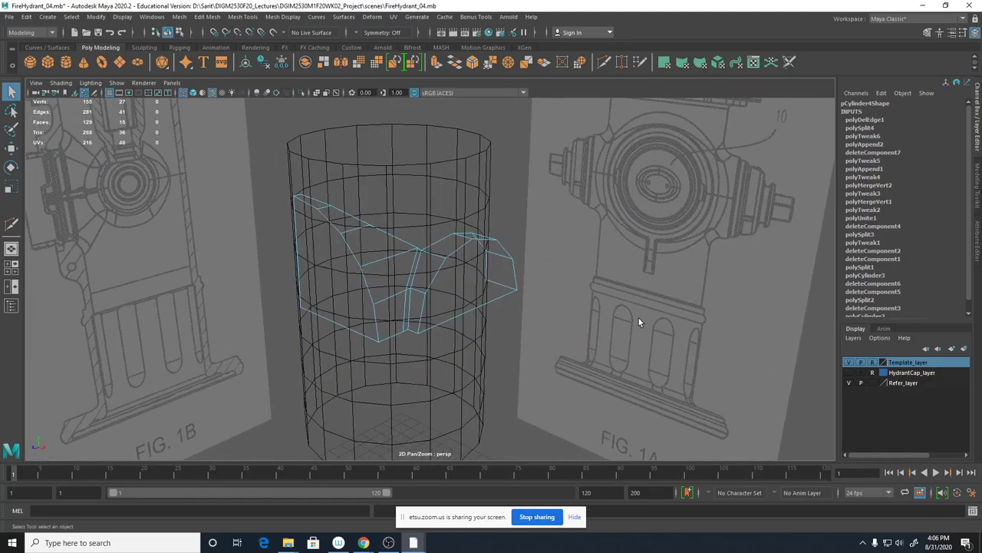
key(5)
alt+right_drag(520, 314, 650, 306)
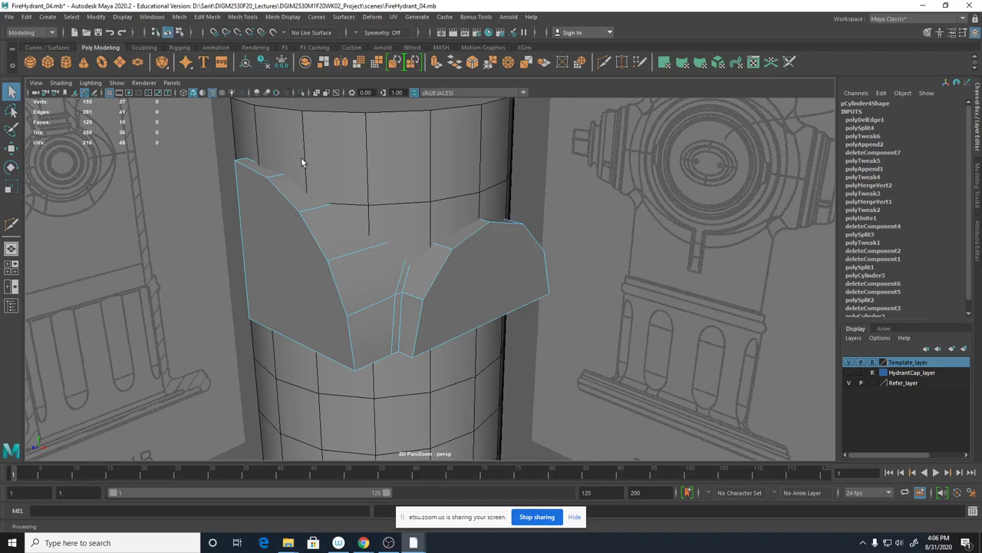
key(a)
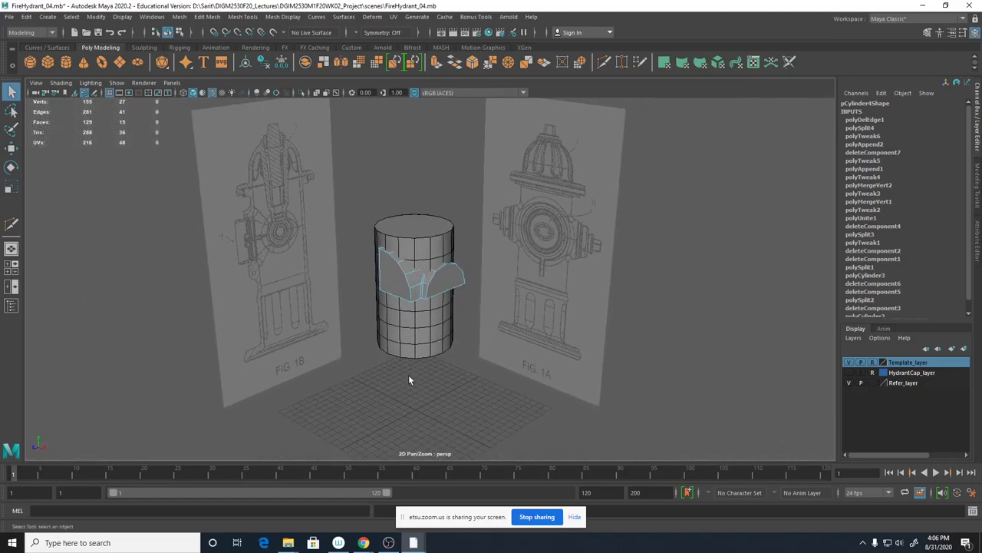
alt+drag(415, 365, 385, 338)
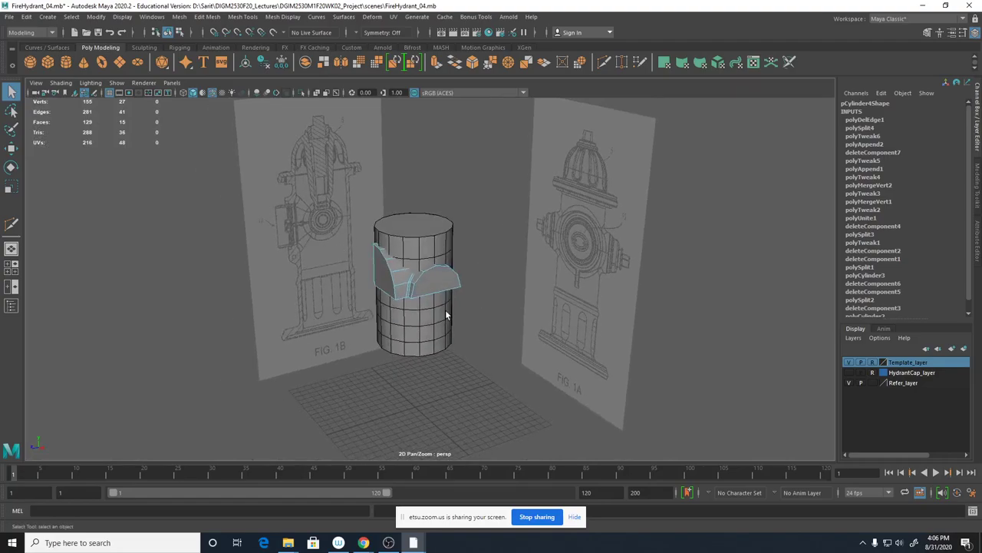
key(f)
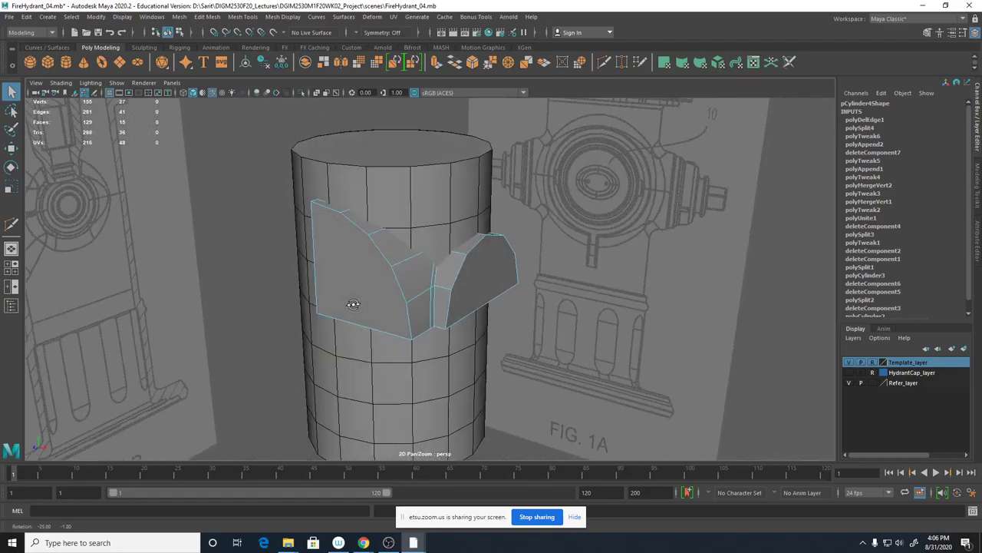
alt+drag(353, 304, 340, 314)
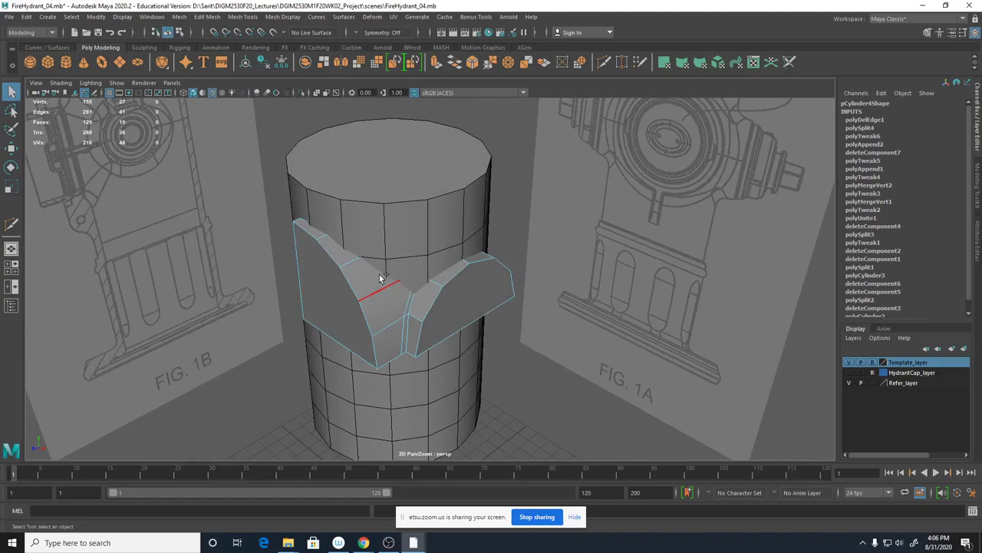
click(11, 18)
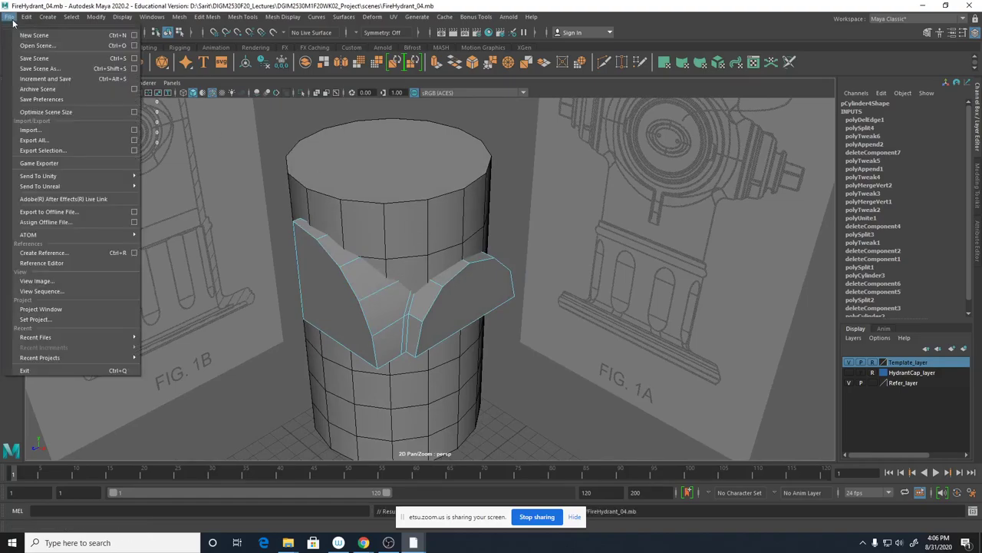
click(40, 68)
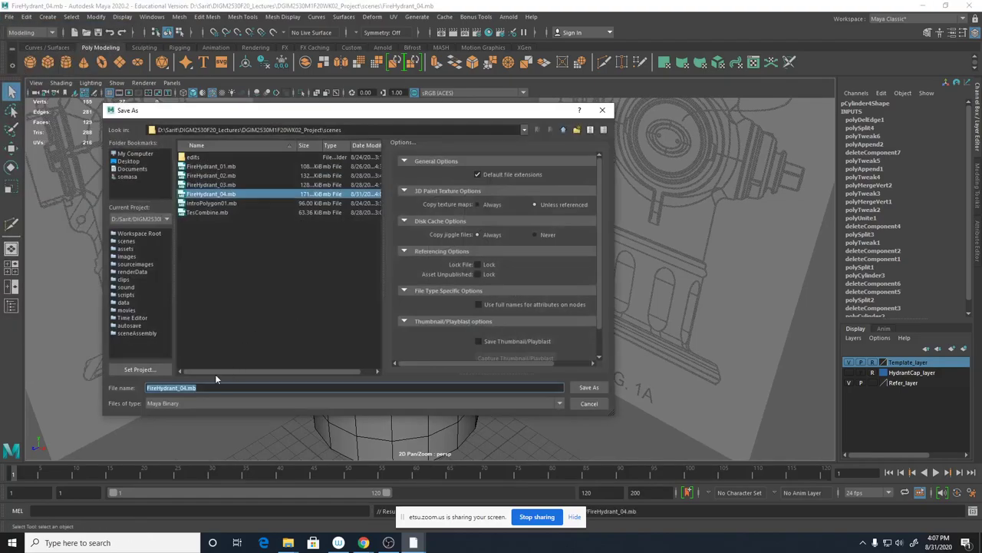
click(186, 389)
text(a)
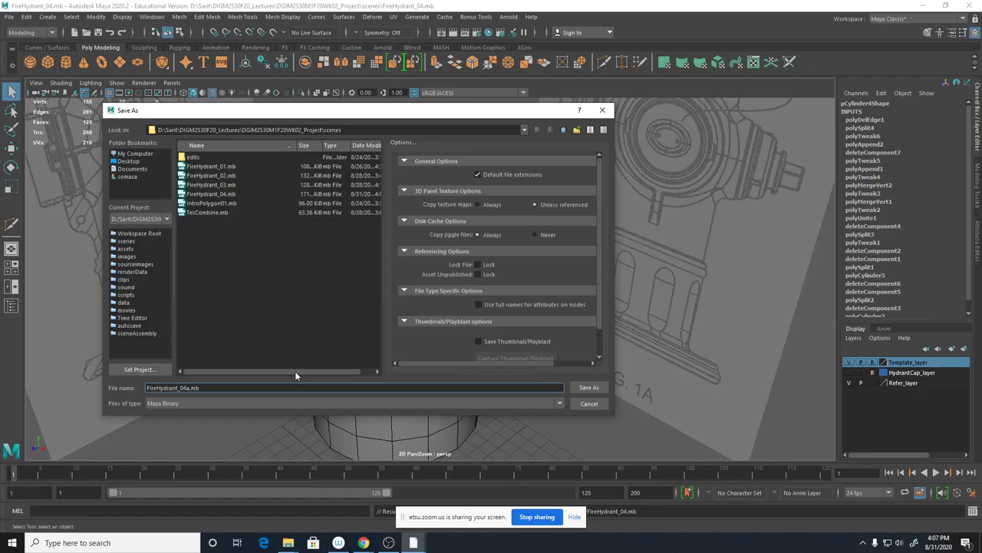
click(591, 406)
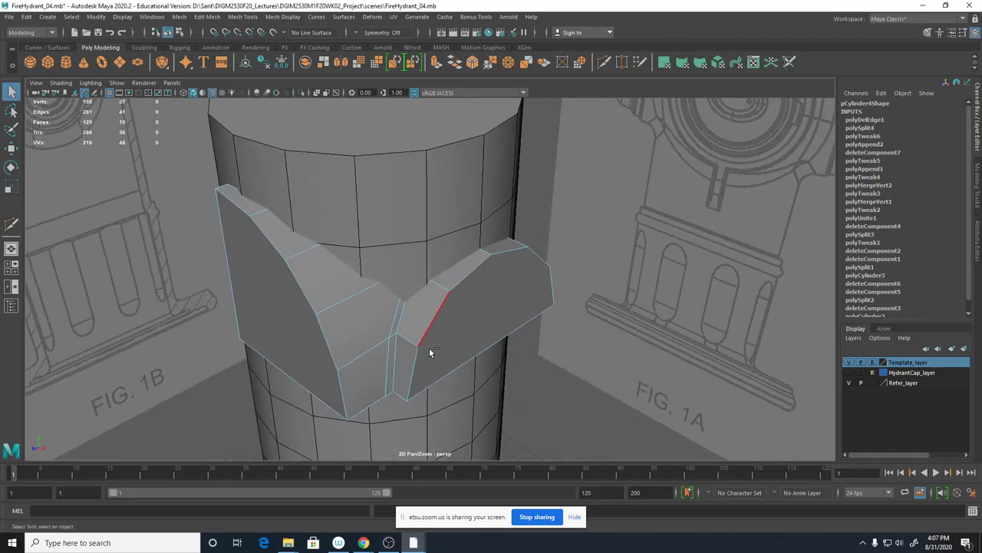
Undo the last edge deletion and, in wireframe display, delete the diagonal edge between the left panel's inner seam vertex and the seam corner again.
key(ctrl+z)
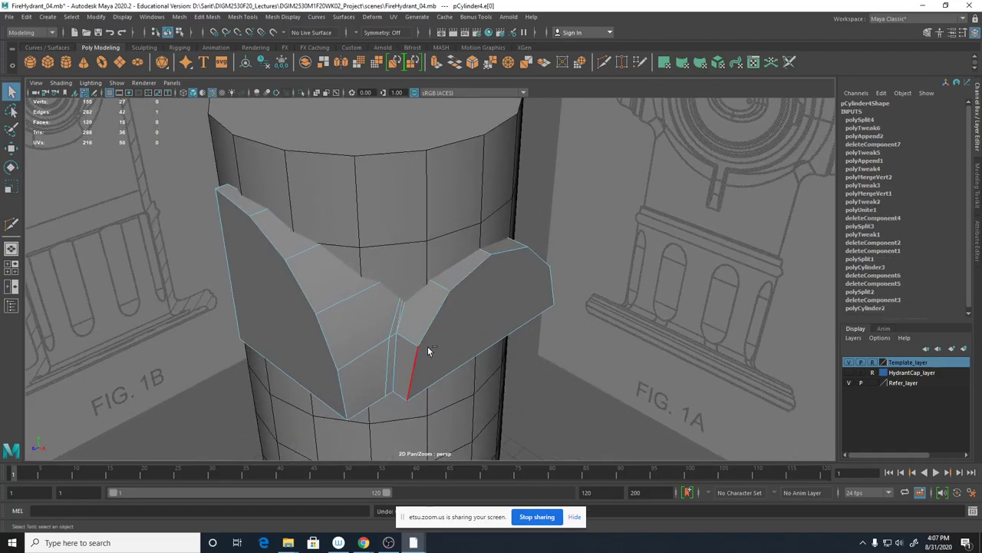
click(502, 351)
alt+right_drag(502, 351, 542, 361)
scroll(541, 361, up, 1)
key(4)
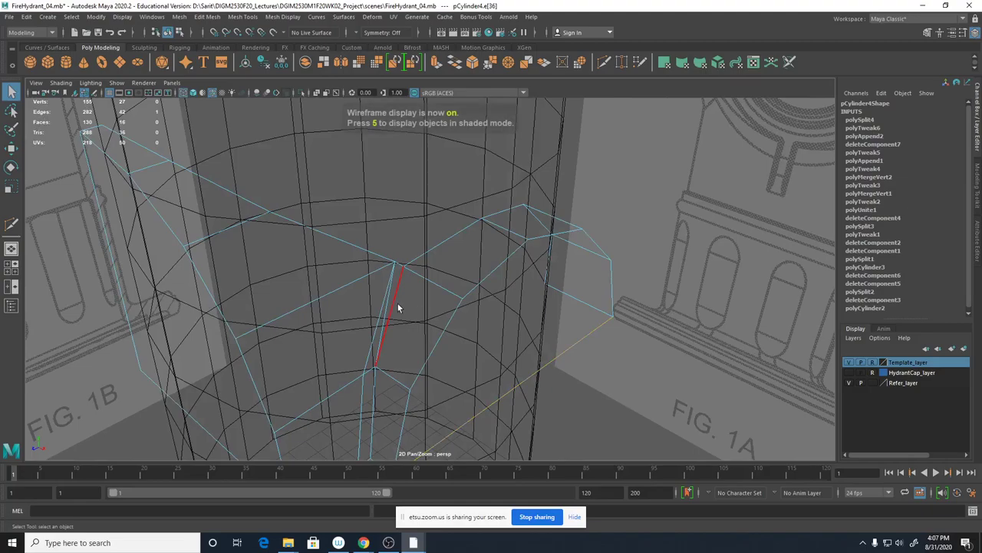
click(388, 307)
shift+right_click(385, 315)
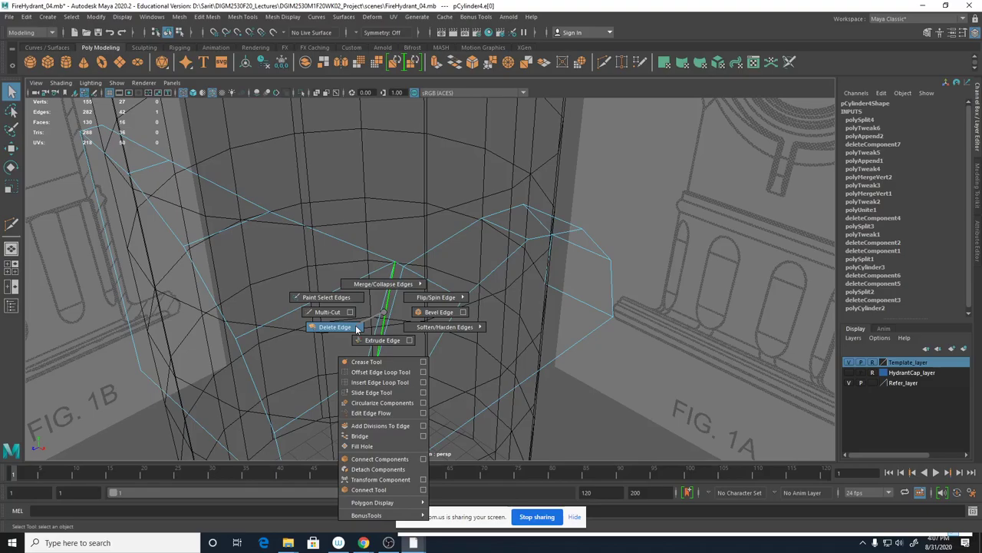
click(356, 328)
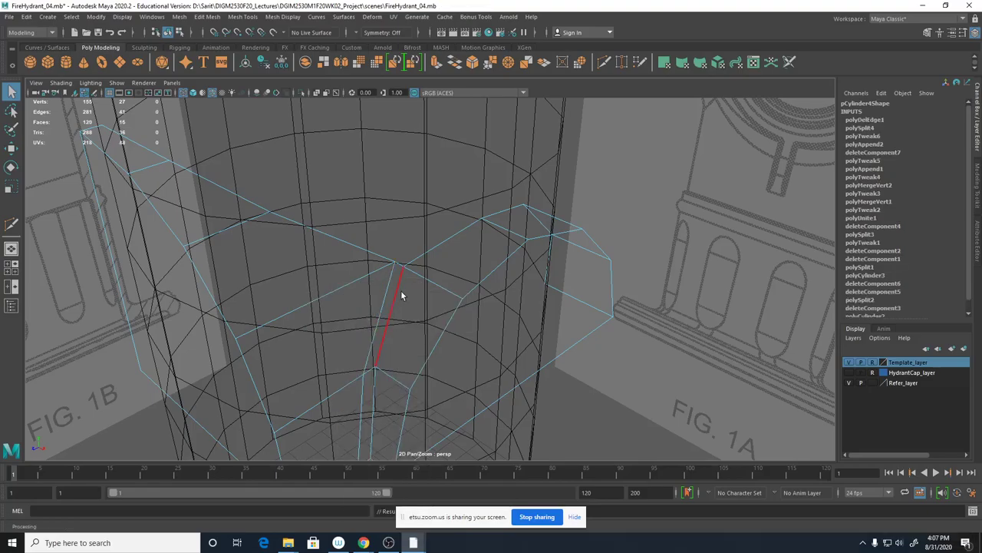
Return the joined panel mesh to object mode and delete its construction history.
alt+drag(444, 319, 461, 270)
alt+right_drag(461, 270, 560, 336)
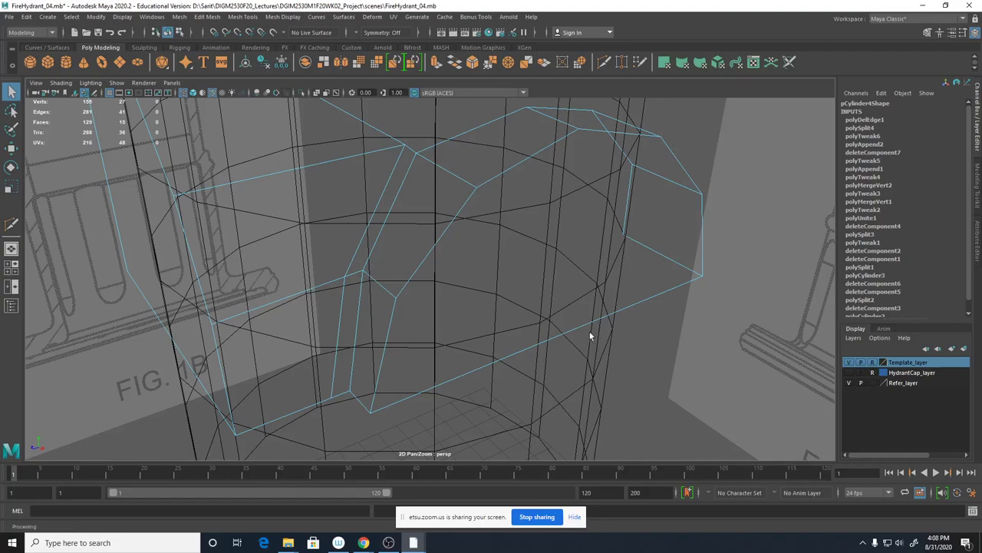
right_drag(465, 175, 510, 160)
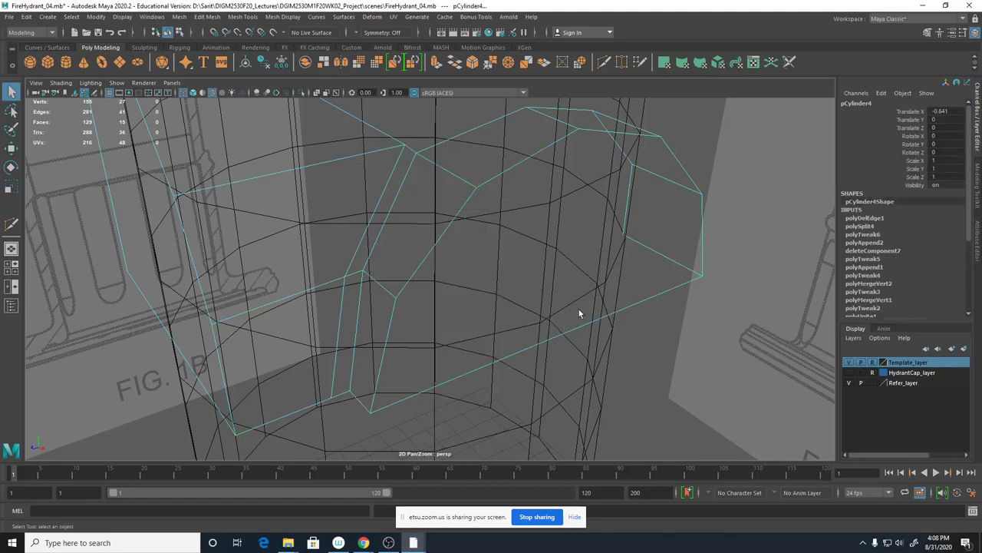
scroll(917, 269, down, 5)
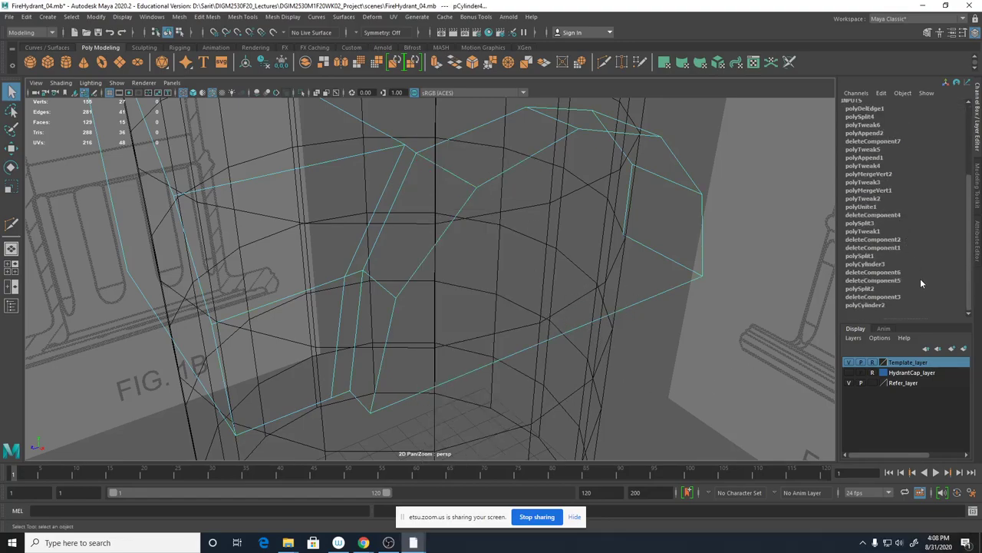
drag(969, 253, 967, 162)
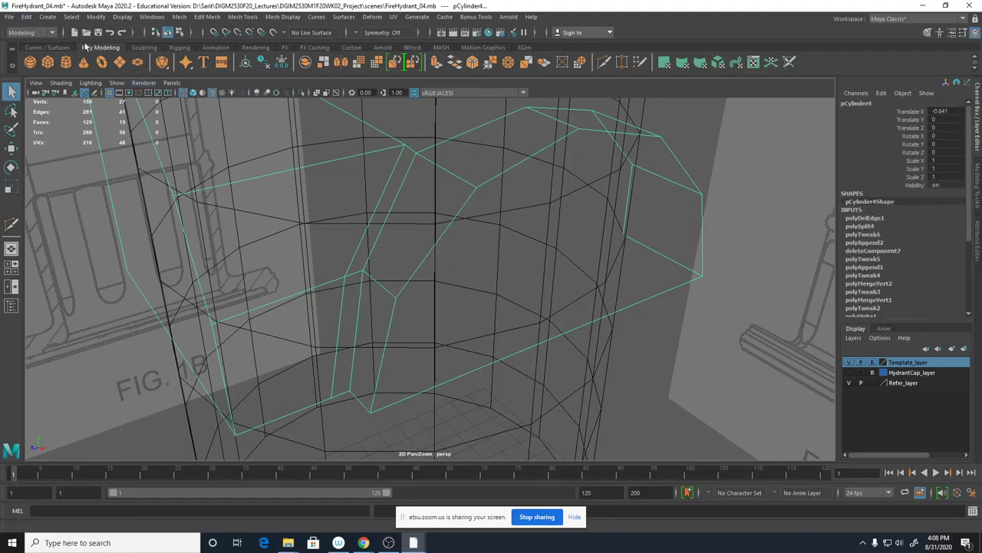
click(28, 17)
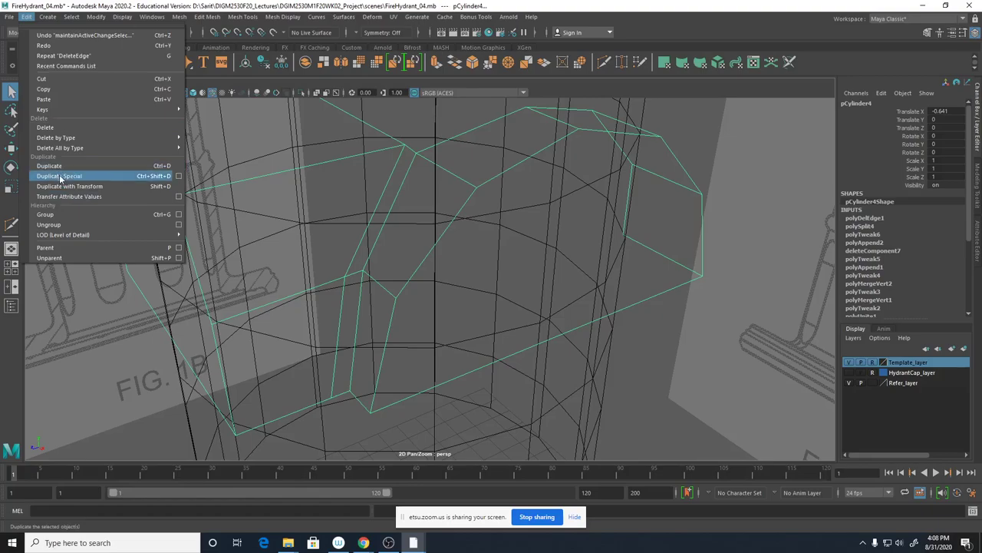
mouse_move(70, 136)
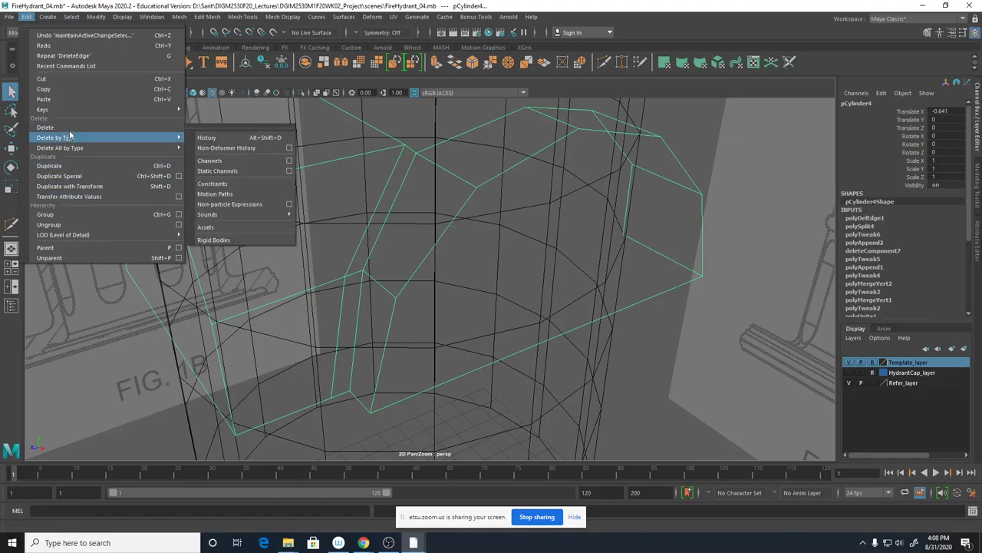
click(272, 141)
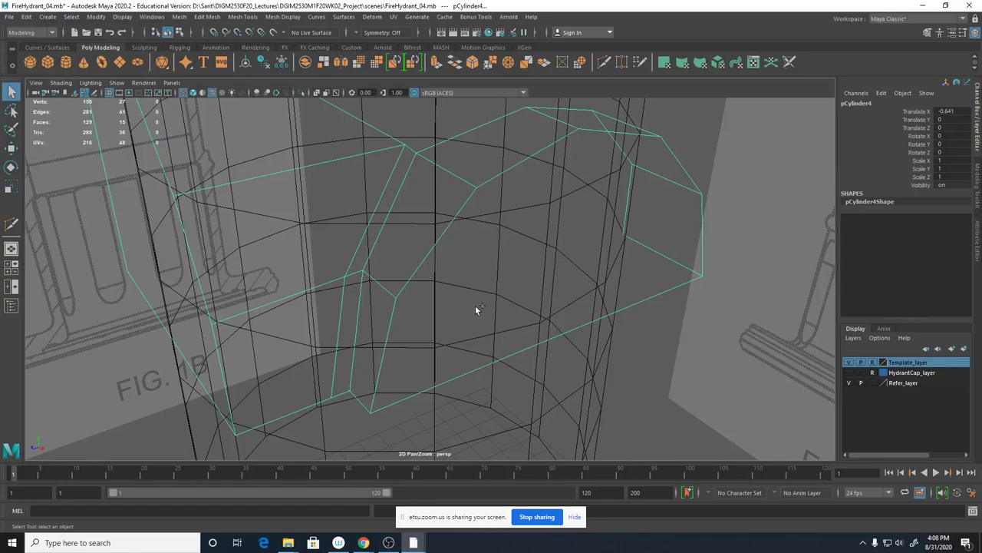
Save the scene under the new name FireHydrant_04a.mb in the project's scenes folder.
key(ctrl+shift+s)
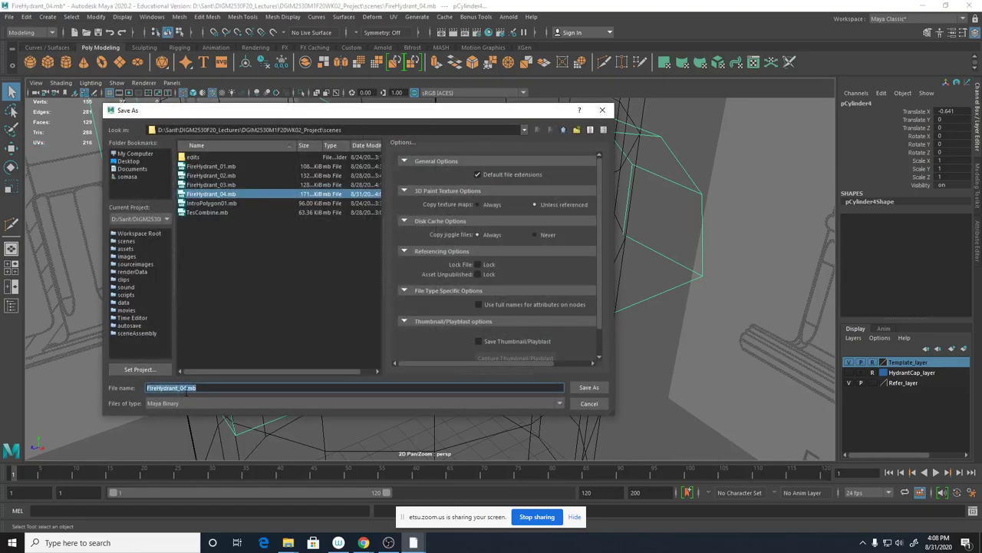
click(178, 388)
text(a)
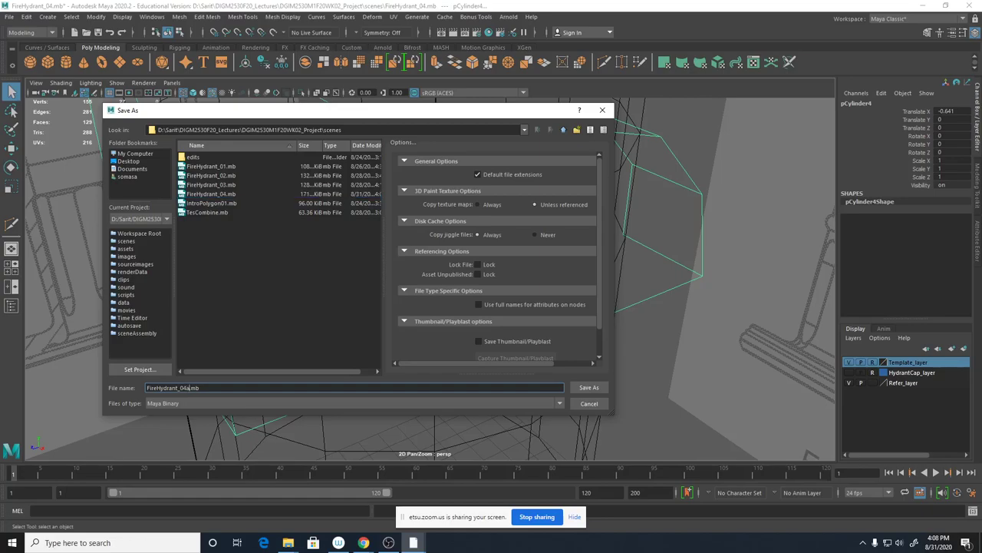
key(Return)
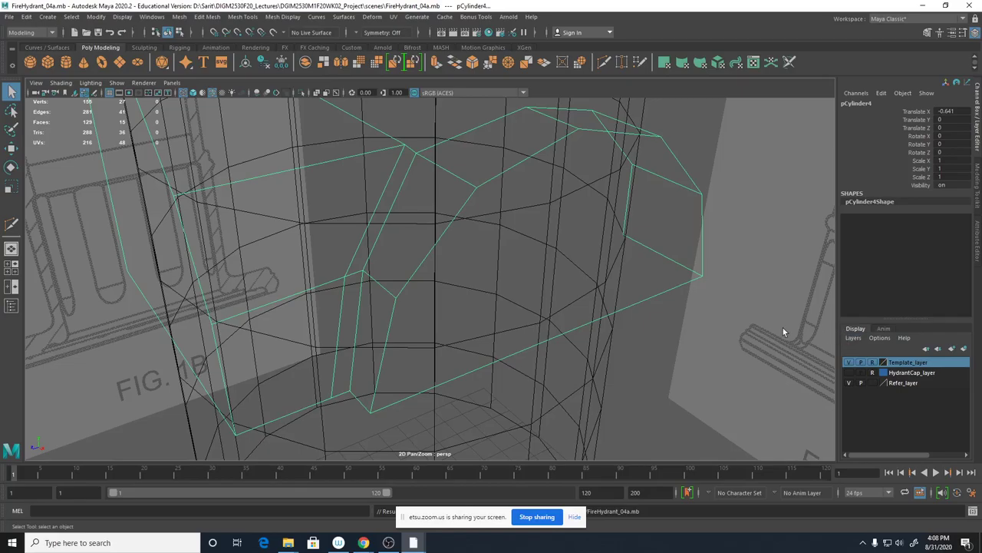
alt+drag(783, 332, 515, 321)
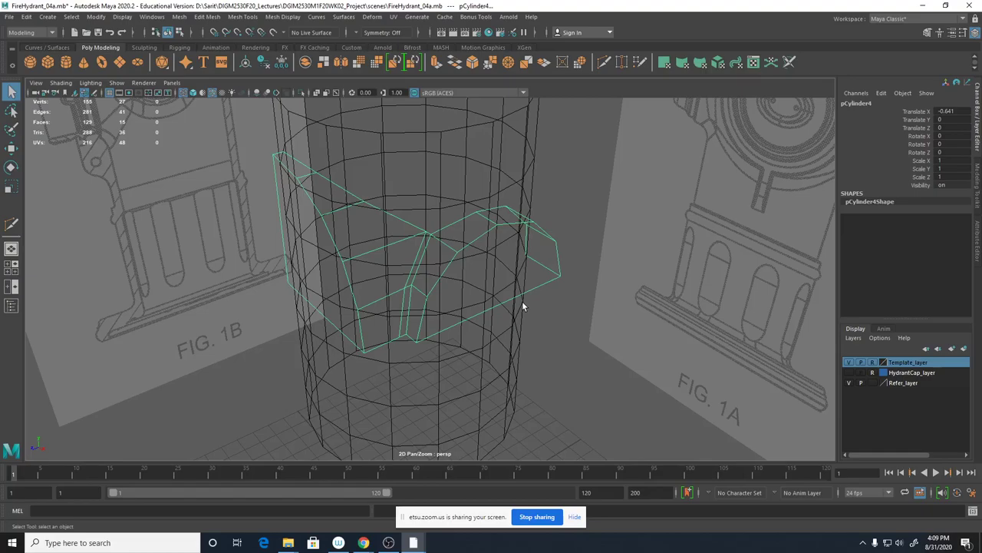
click(389, 543)
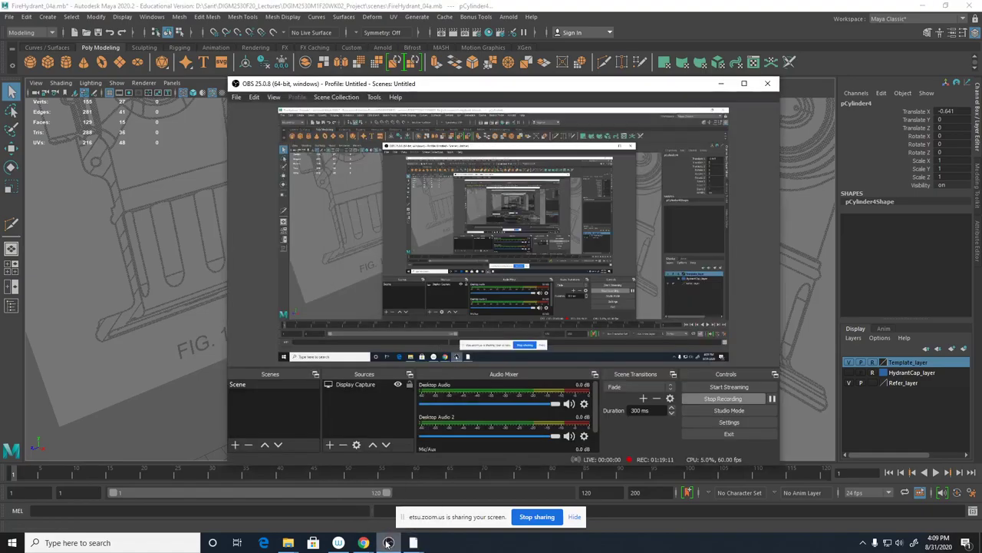
click(388, 543)
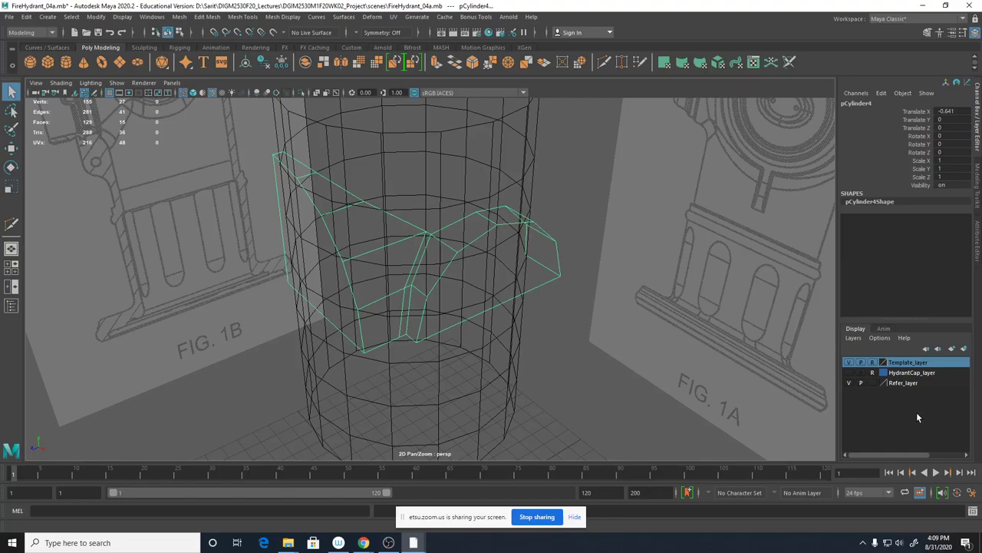
alt+drag(553, 330, 545, 345)
alt+right_drag(520, 396, 418, 387)
alt+drag(419, 387, 454, 389)
alt+right_drag(454, 388, 644, 387)
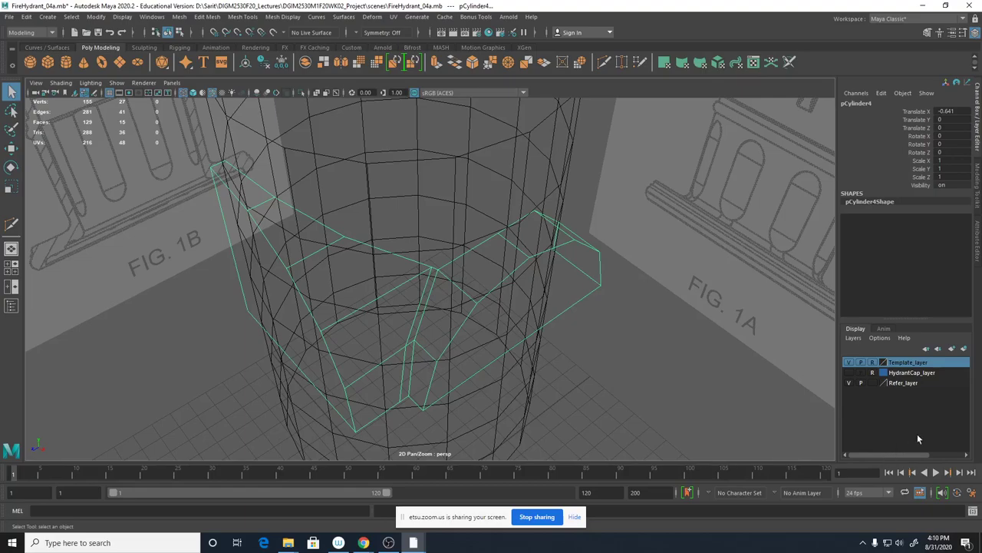
alt+drag(652, 341, 645, 336)
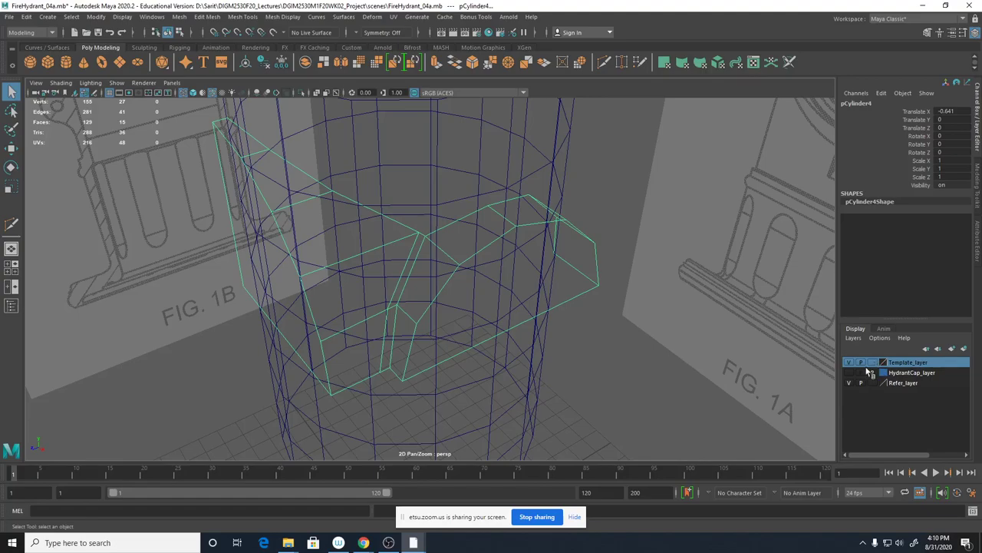
Turn off reference mode for Template_layer and select the hydrant body cylinder in shaded display.
click(872, 372)
click(531, 410)
mouse_move(531, 410)
alt+mouse_down()
mouse_move(320, 388)
mouse_move(427, 368)
alt+mouse_up()
key(5)
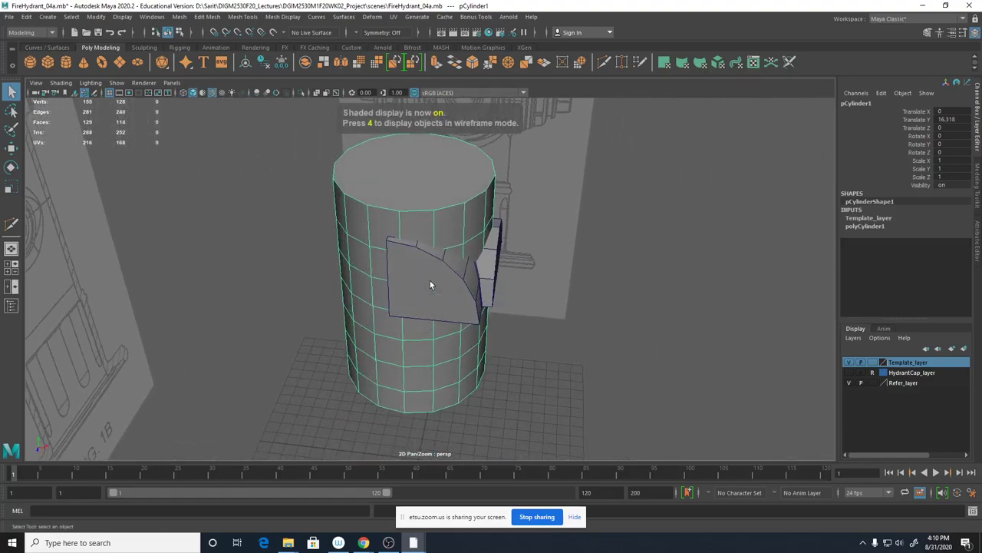
Delete the top and bottom cap faces of the hydrant body cylinder.
right_drag(430, 194, 431, 210)
click(432, 184)
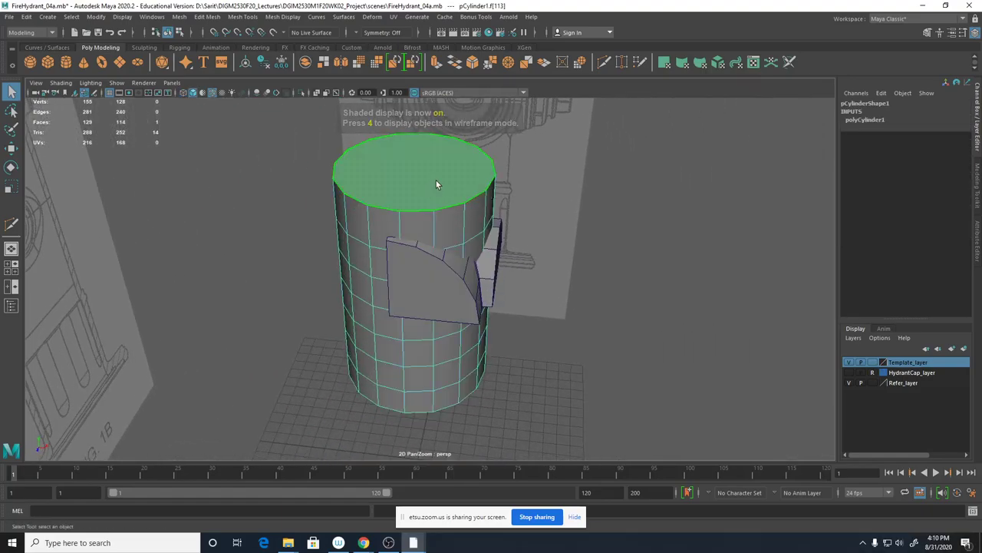
key(Delete)
alt+drag(465, 324, 375, 188)
click(450, 361)
key(Delete)
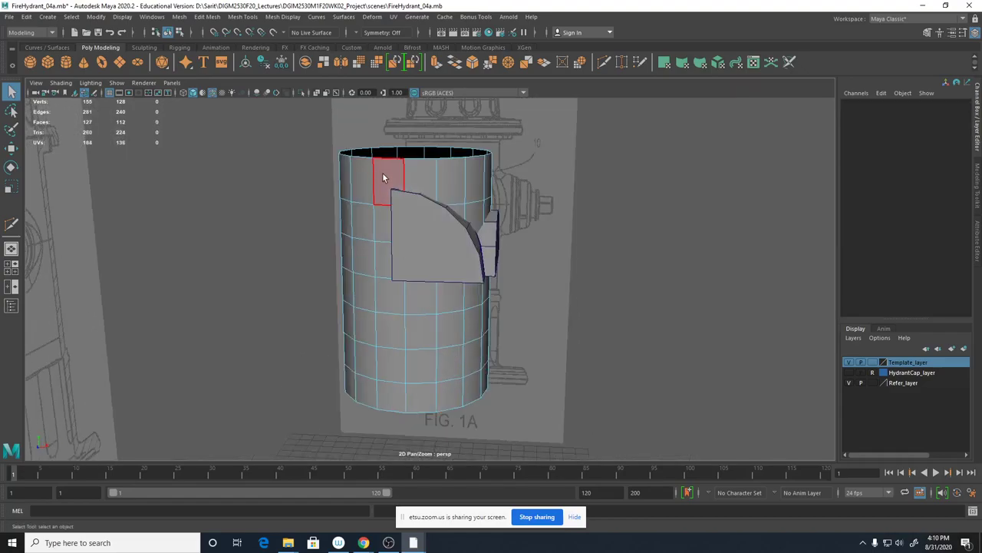
Delete the full-height column of cylinder faces behind the left panel's outer vertical edge.
click(383, 178)
shift+double_click(380, 221)
alt+drag(469, 386, 473, 432)
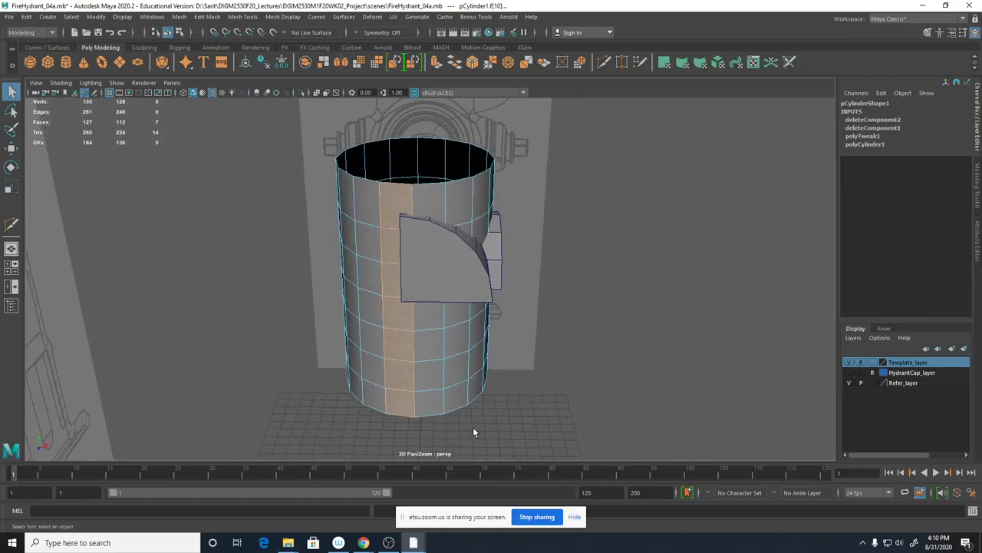
key(Delete)
Delete the full-height column of cylinder faces directly opposite the open gap.
click(397, 190)
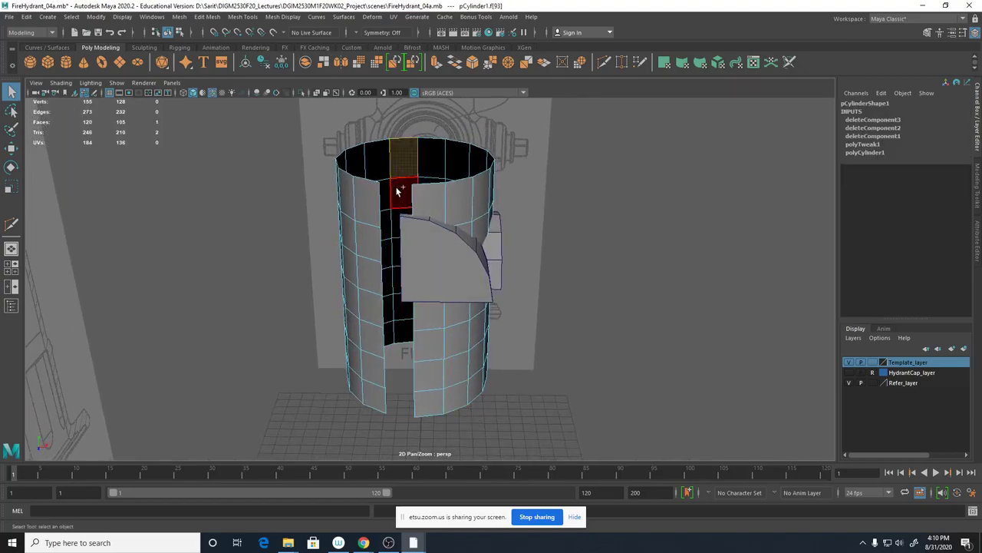
alt+drag(565, 276, 358, 294)
key(Delete)
alt+drag(471, 275, 580, 307)
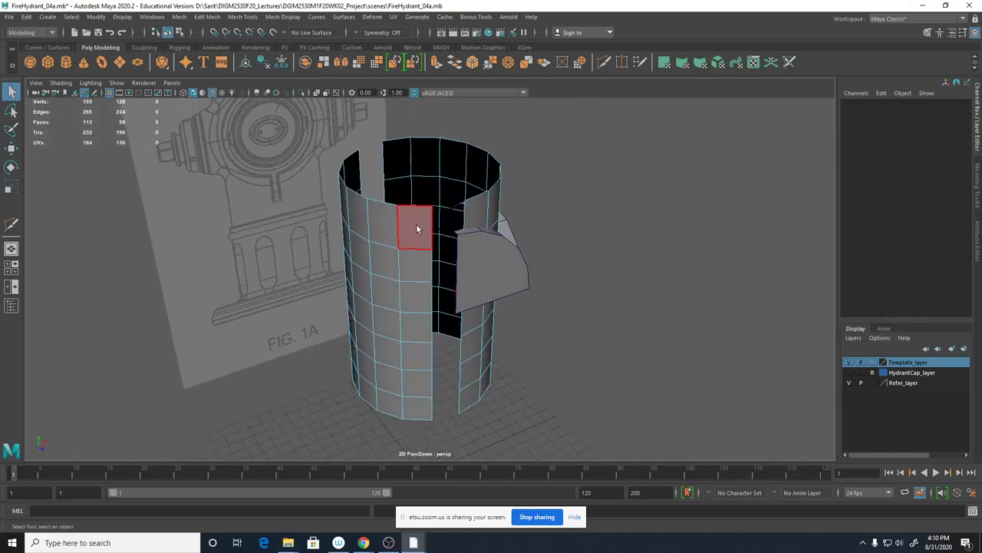
Delete the separated cylinder section facing away from the panels and select the remaining face just below the left panel's outer edge.
double_click(408, 275)
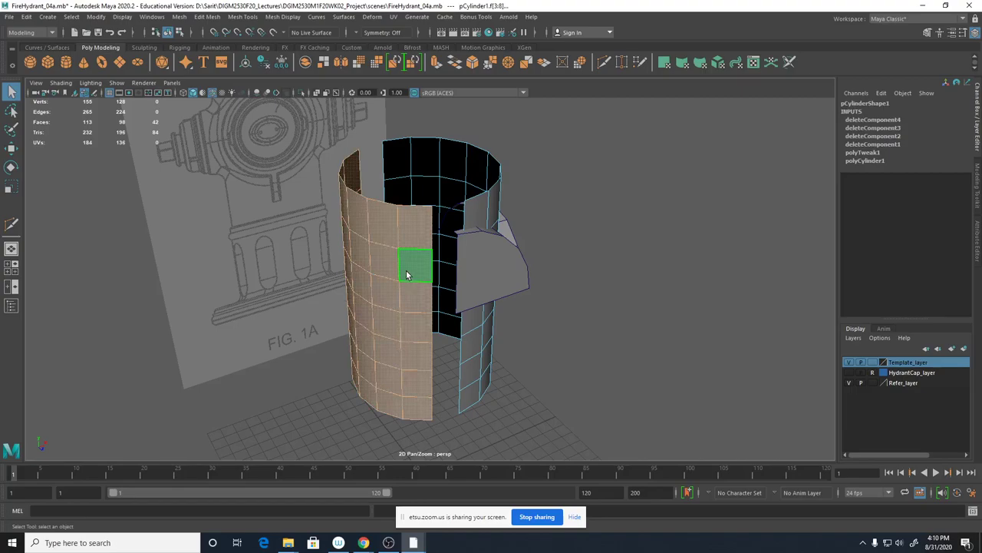
key(Delete)
alt+drag(671, 430, 537, 384)
click(383, 273)
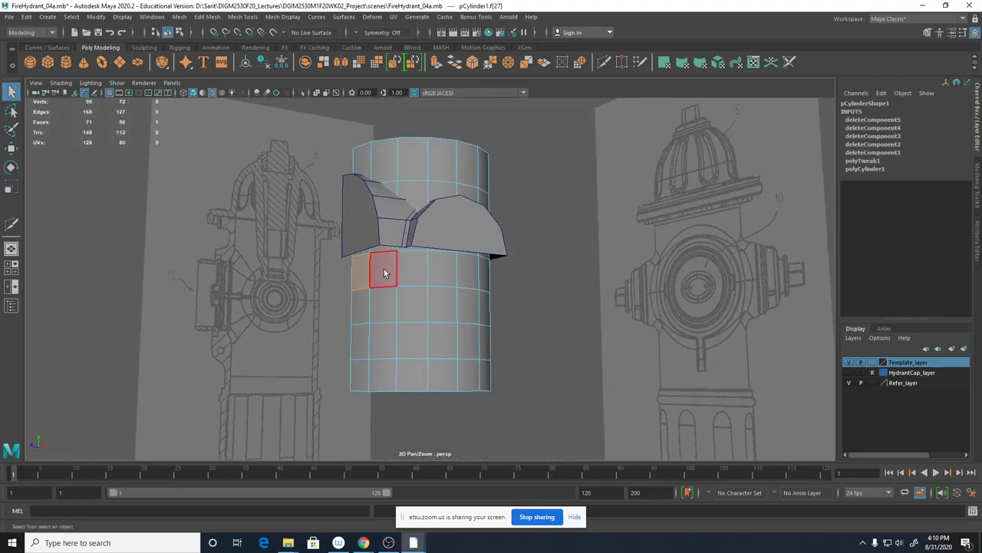
alt+drag(402, 277, 367, 253)
alt+drag(423, 330, 548, 358)
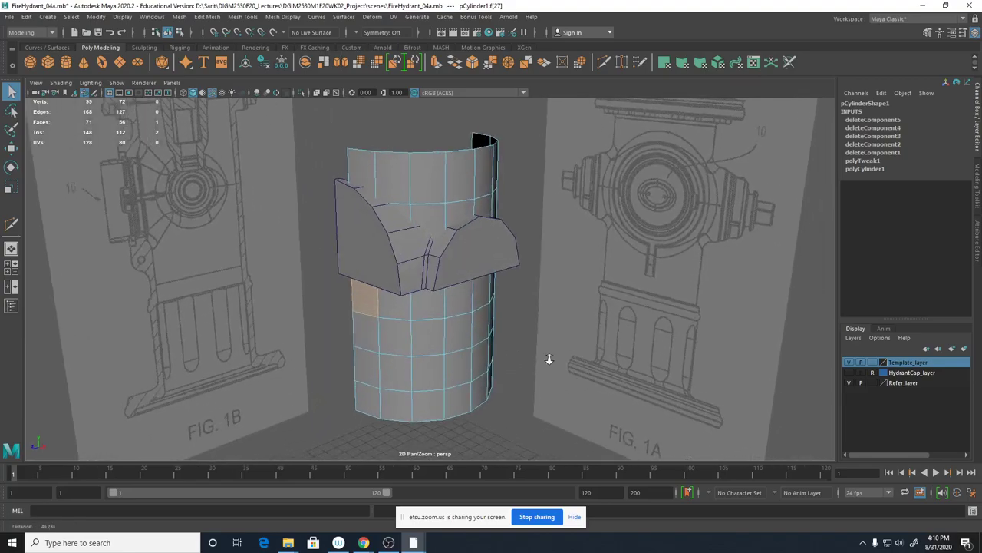
scroll(548, 358, up, 3)
mouse_move(481, 332)
alt+mouse_down()
mouse_move(519, 300)
mouse_move(483, 368)
mouse_move(517, 380)
mouse_move(435, 287)
mouse_move(479, 315)
alt+mouse_up()
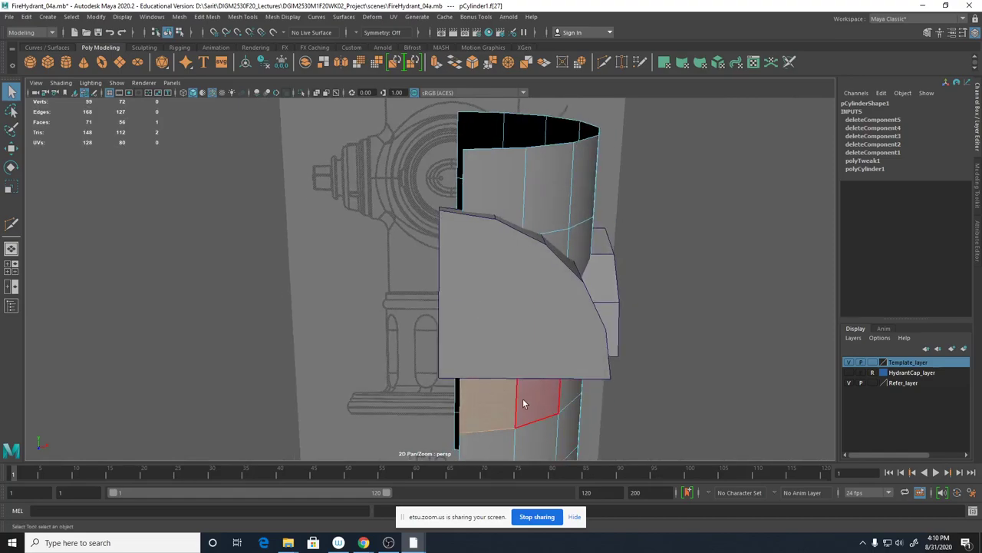
alt+drag(522, 400, 520, 408)
Undo the face selection and the deletions of the rear cylinder section and of the second face column.
key(ctrl+z)
key(ctrl+z)
key(ctrl+z)
key(ctrl+z)
key(ctrl+z)
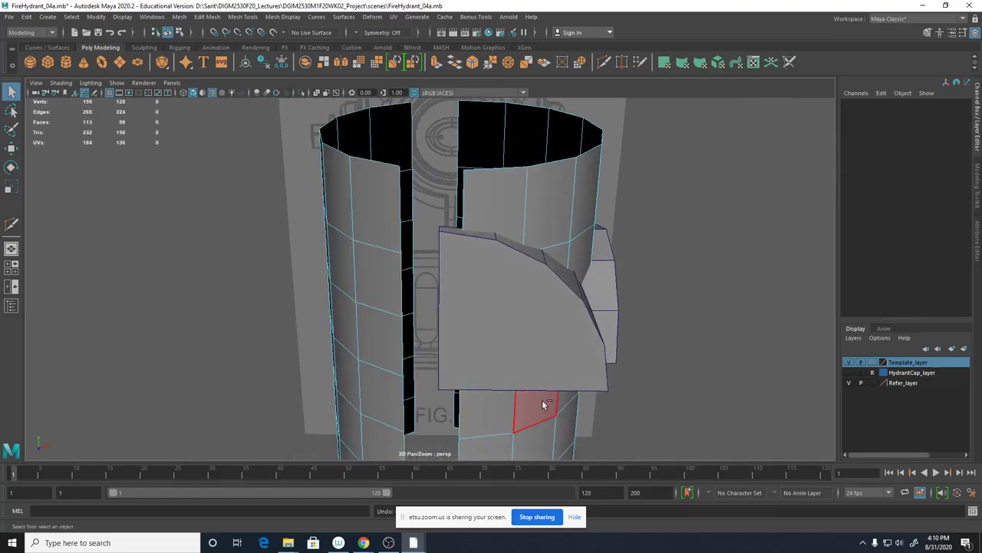
key(ctrl+z)
key(ctrl+z)
key(ctrl+z)
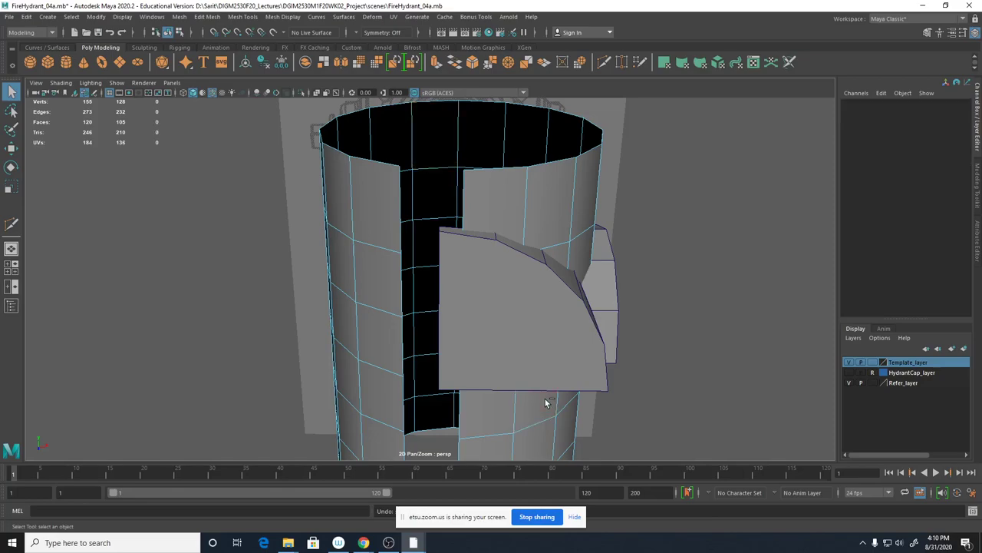
Examine the body cylinder and the joined panels from several angles with the four-view layout open.
alt+right_drag(545, 399, 491, 357)
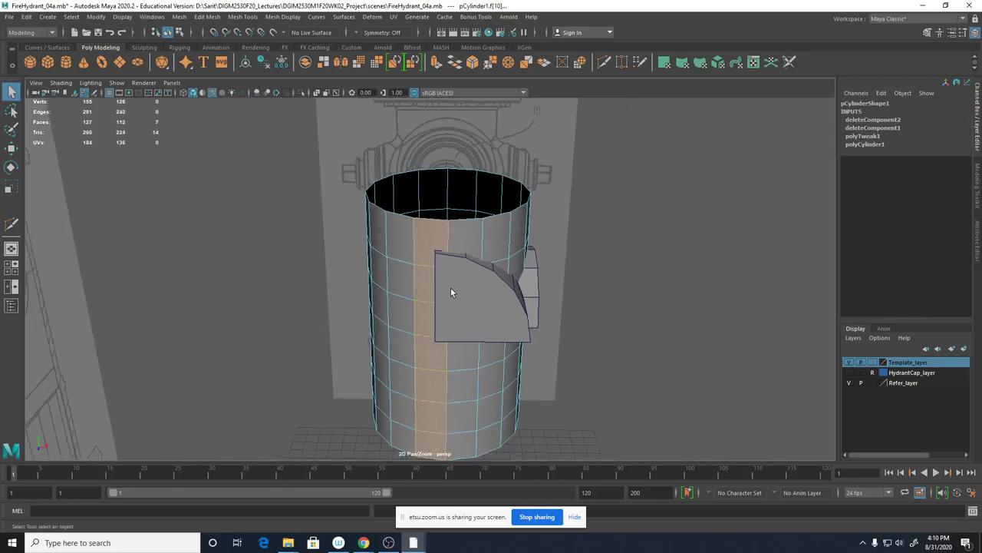
key(space)
click(244, 340)
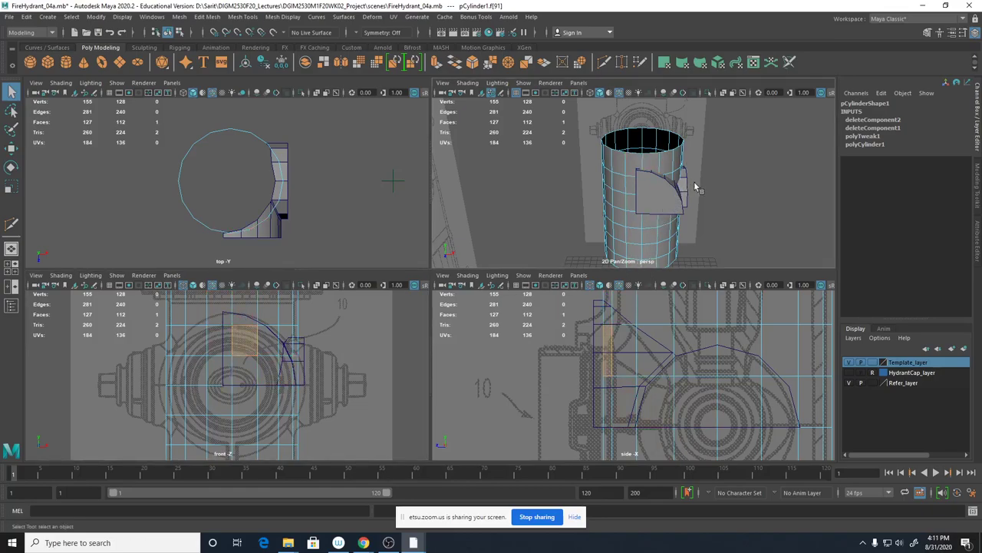
alt+drag(660, 192, 627, 203)
alt+right_drag(662, 211, 808, 241)
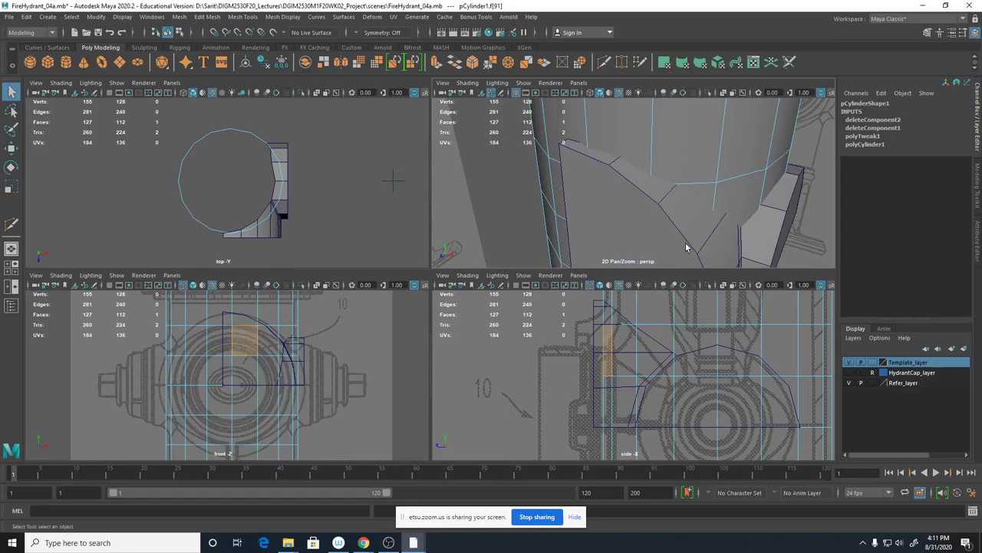
alt+drag(685, 244, 704, 240)
alt+right_drag(704, 240, 597, 218)
alt+drag(620, 226, 634, 205)
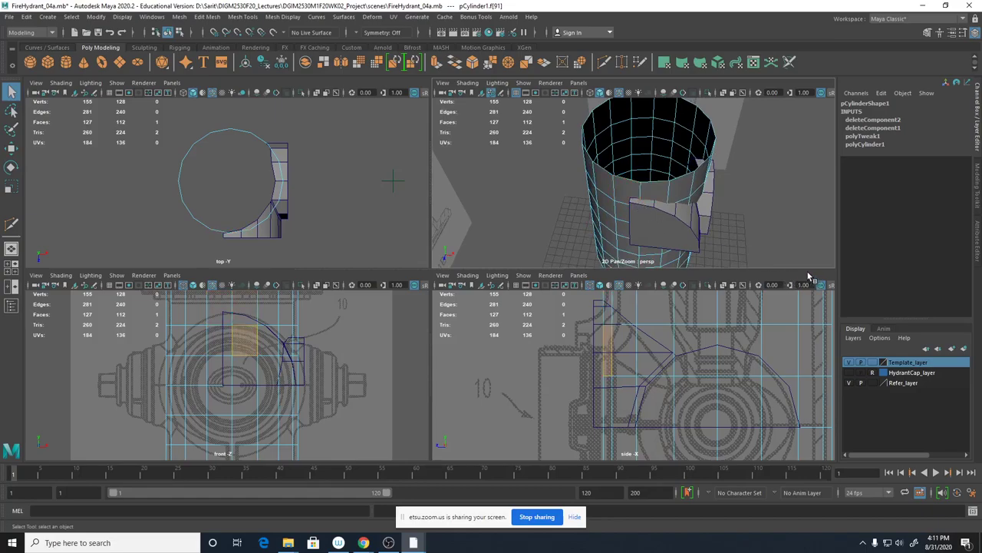
alt+drag(704, 246, 684, 217)
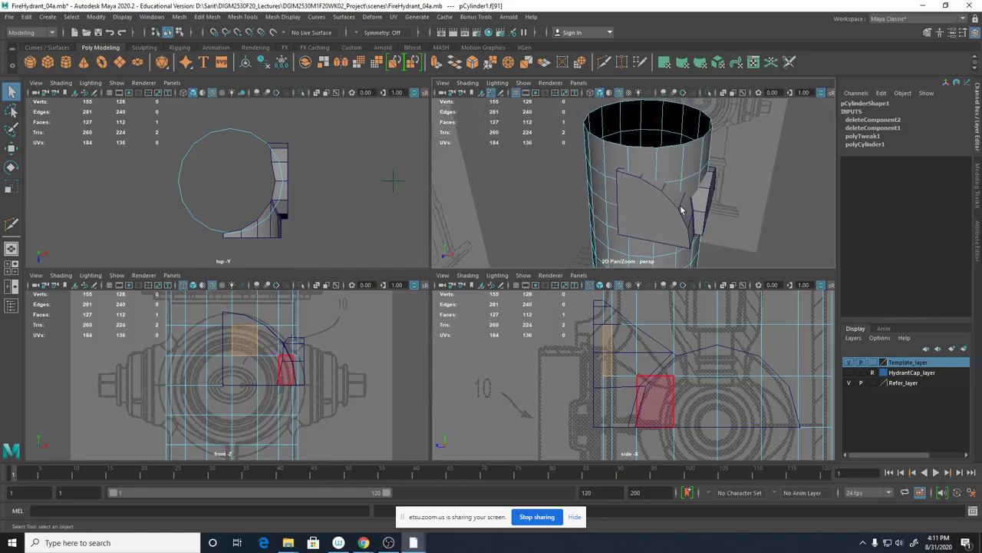
click(687, 223)
right_drag(686, 211, 702, 200)
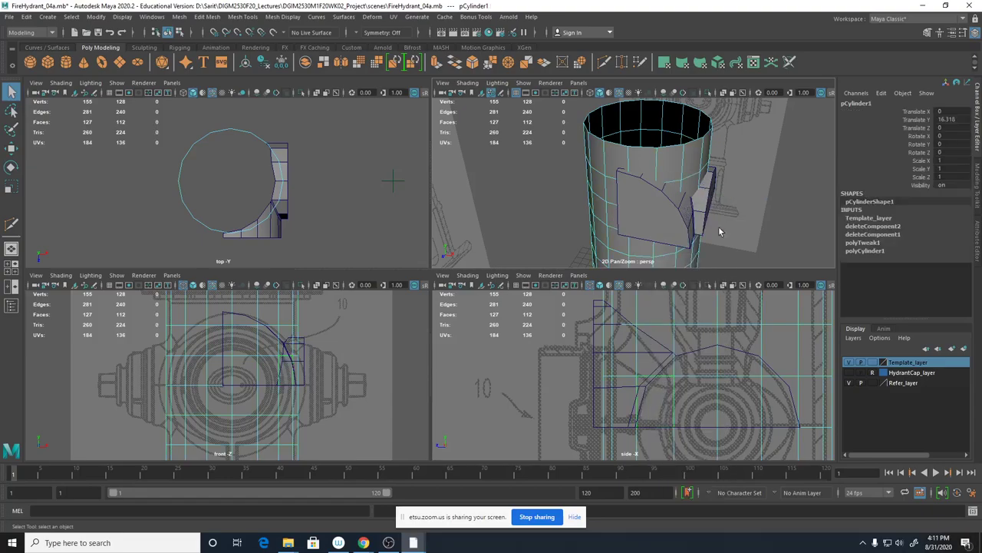
alt+drag(682, 228, 664, 230)
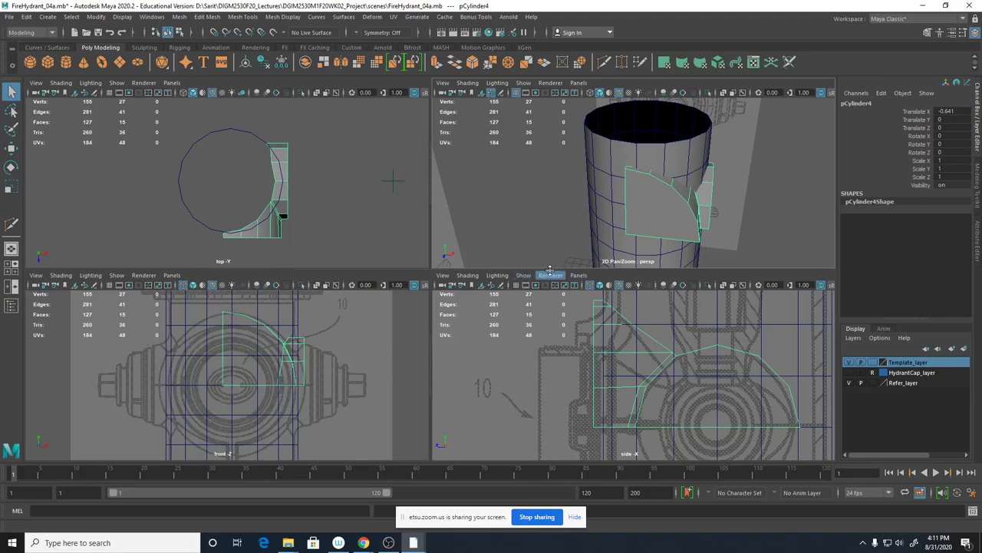
alt+drag(570, 254, 574, 231)
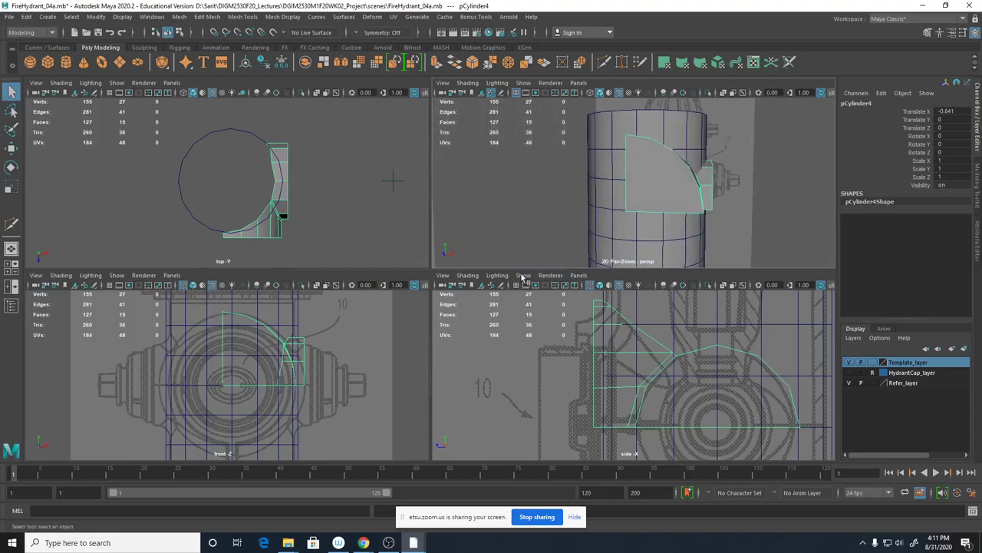
Examine the seam between the two joined panels, selecting the panel mesh and the narrow face where they meet.
click(282, 374)
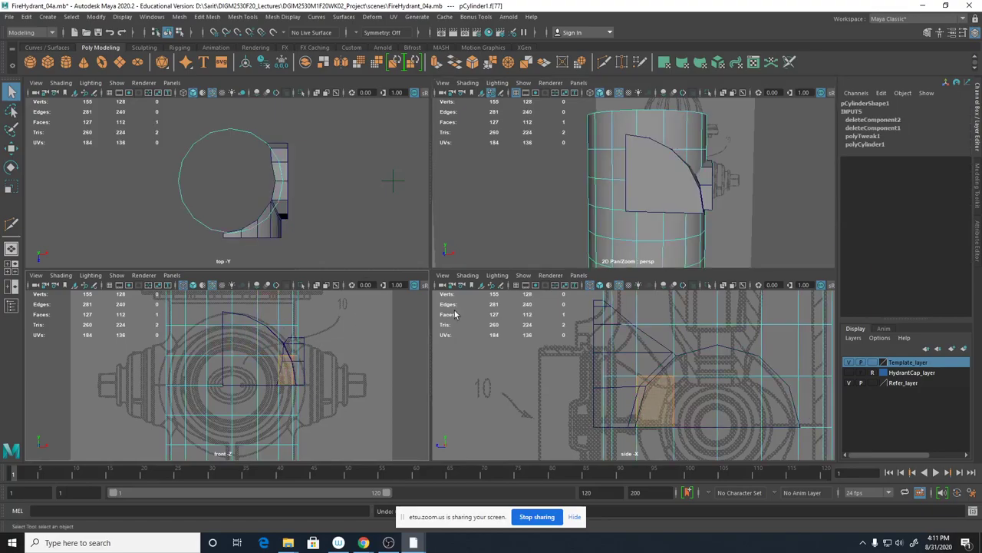
alt+drag(691, 227, 633, 211)
click(663, 182)
right_drag(633, 211, 683, 198)
click(637, 234)
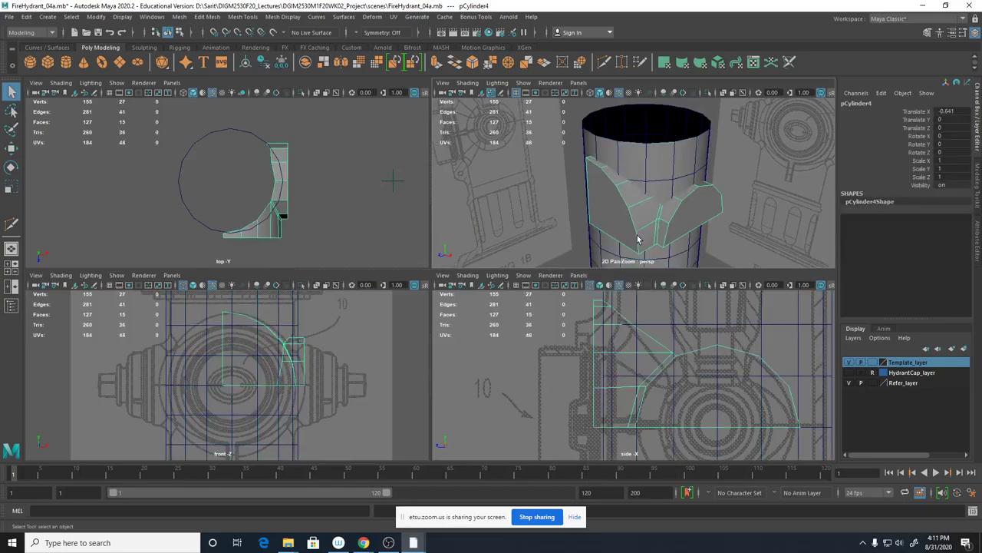
alt+drag(637, 241, 717, 244)
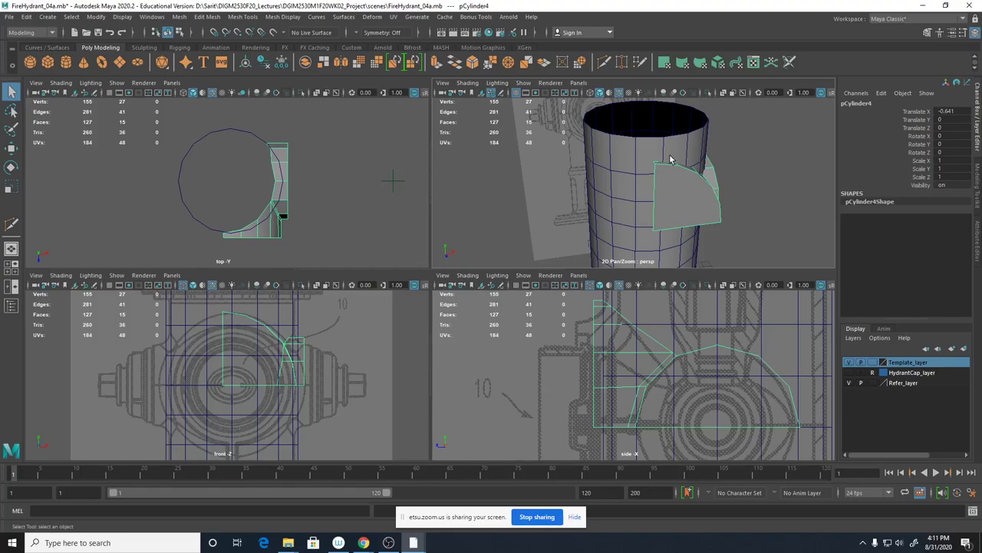
mouse_move(659, 198)
alt+mouse_down()
mouse_move(638, 191)
mouse_move(706, 202)
mouse_move(673, 197)
mouse_move(700, 212)
mouse_move(662, 210)
alt+mouse_up()
right_drag(655, 185, 659, 206)
click(651, 195)
click(675, 201)
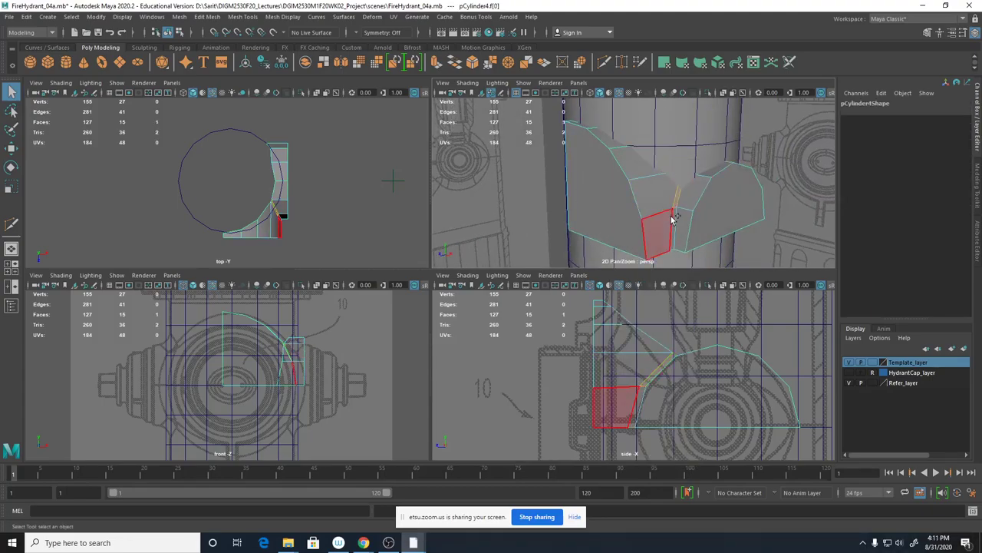
click(389, 542)
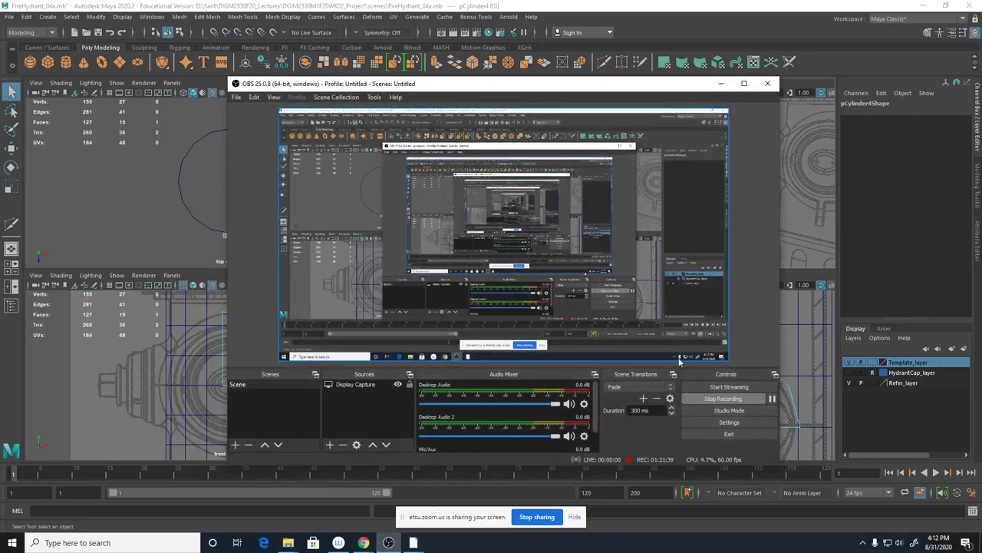
click(772, 398)
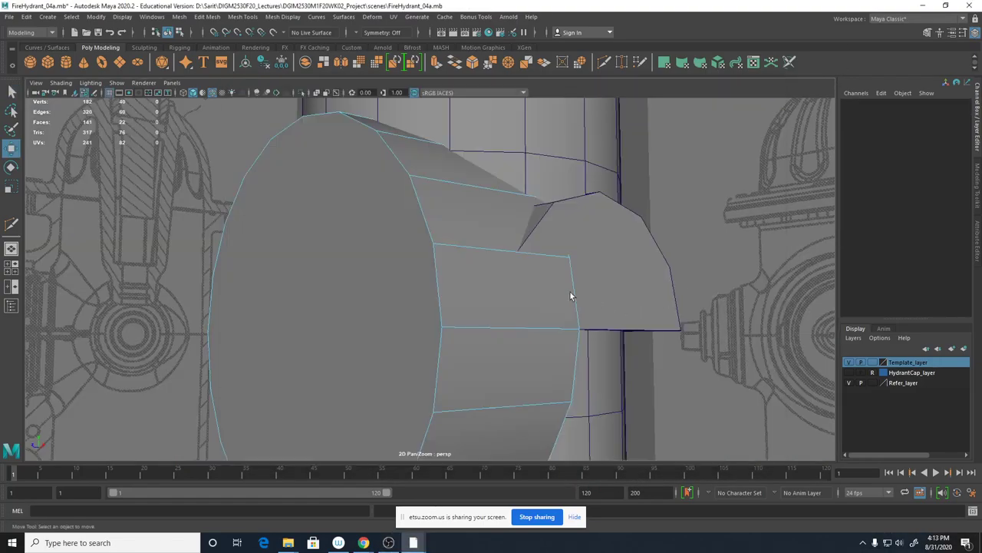
Try to delete the new horizontal cylinder's front cap and the side face just below its horizontal midline.
alt+drag(571, 294, 417, 374)
click(418, 372)
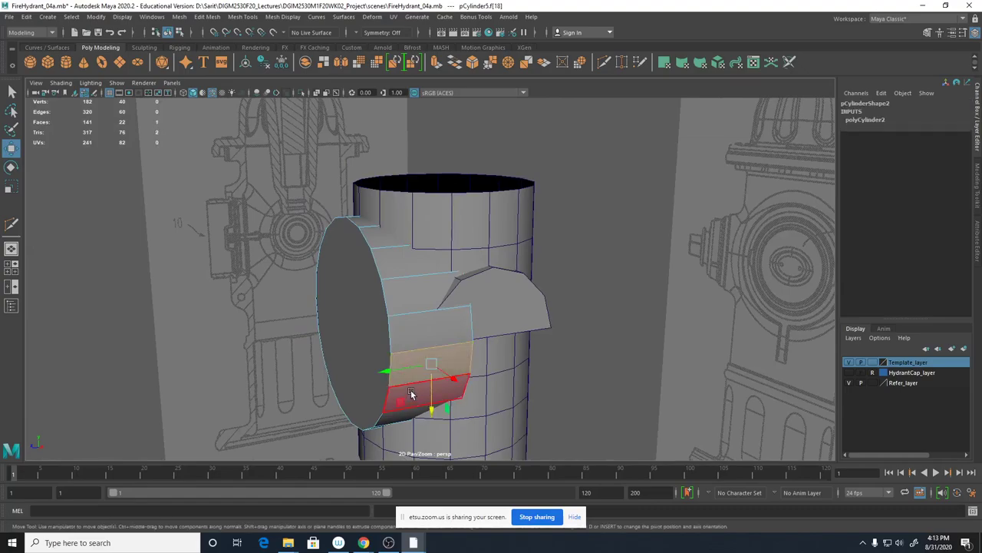
key(q)
shift+click(368, 373)
key(Delete)
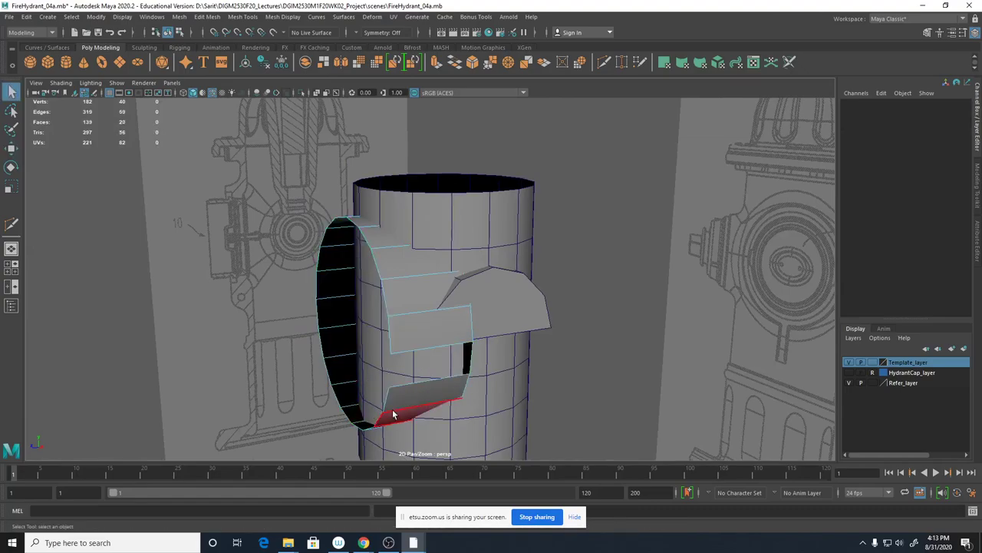
Try to delete the top and bottom side faces next to the horizontal cylinder's vertical centreline.
click(393, 414)
alt+drag(393, 415, 442, 301)
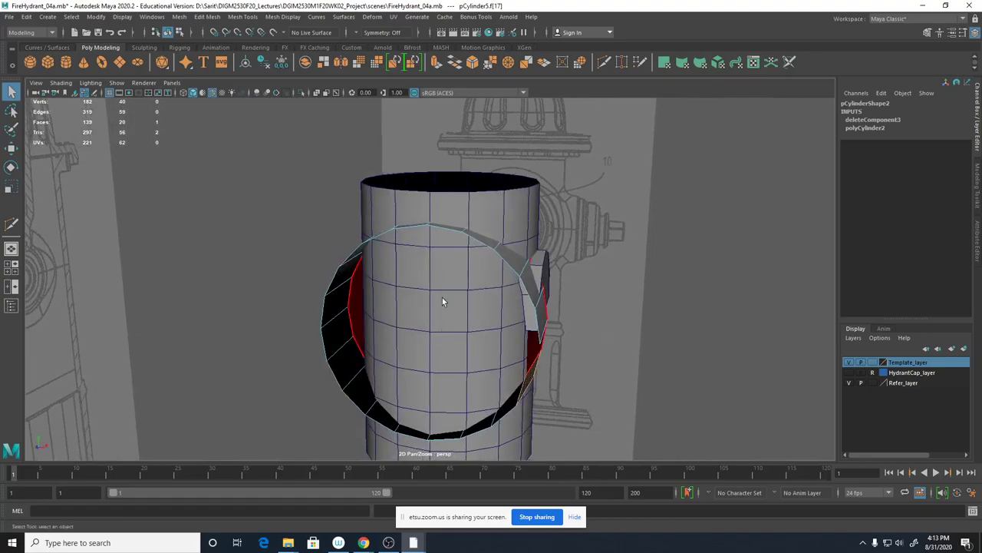
shift+click(414, 228)
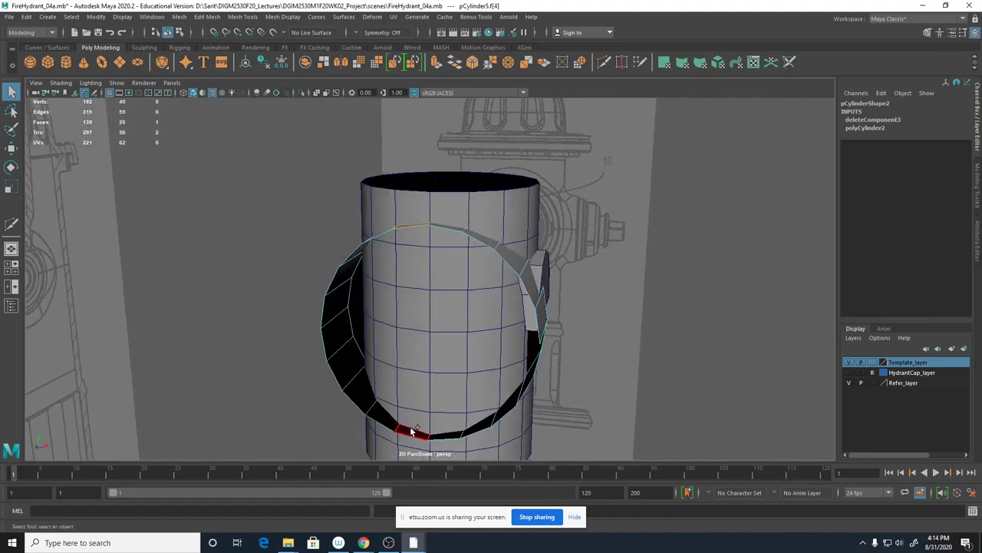
key(Delete)
Try to delete the horizontal cylinder's back cap and the half-ring of side faces away from the small side panel.
double_click(362, 395)
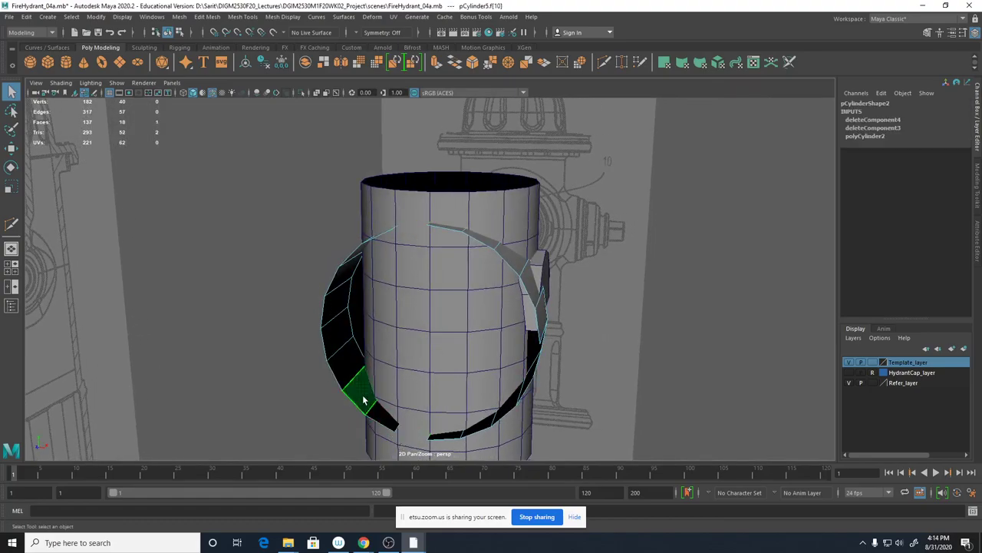
key(Delete)
key(ctrl+z)
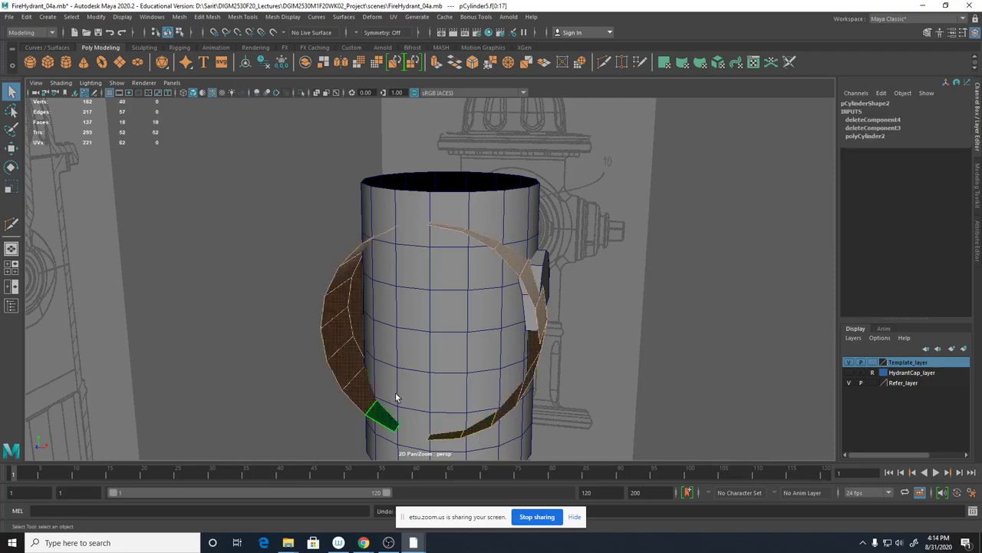
key(ctrl+z)
double_click(347, 323)
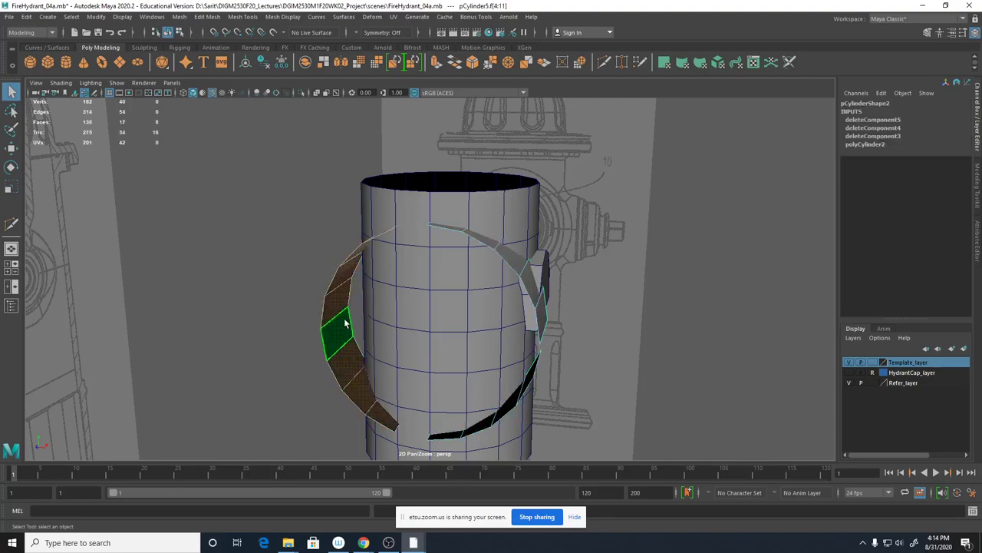
key(Delete)
Undo all the face deletions on the horizontal cylinder, back to its complete shape.
alt+drag(608, 342, 586, 351)
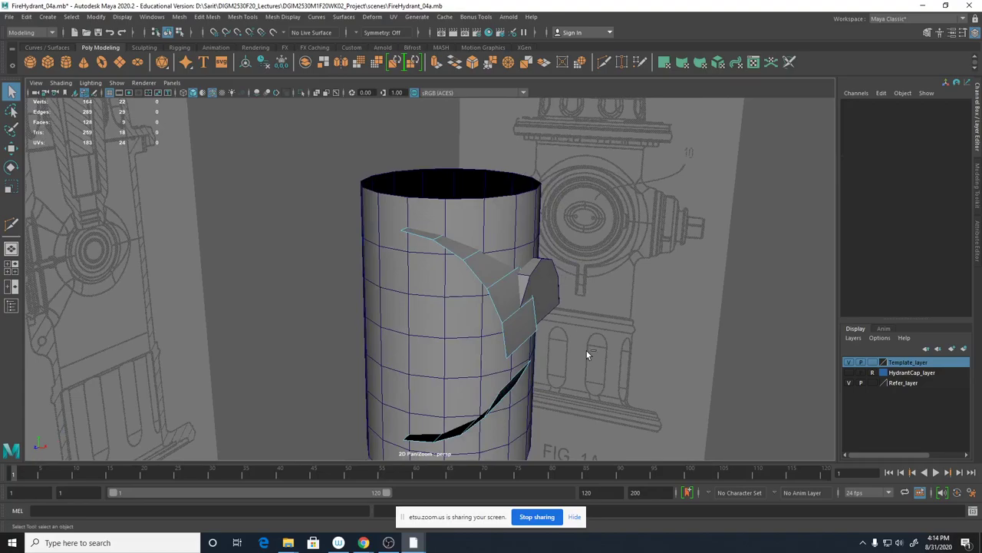
key(ctrl+z)
key(ctrl+z)
key(ctrl+z)
key(ctrl+z)
key(ctrl+z)
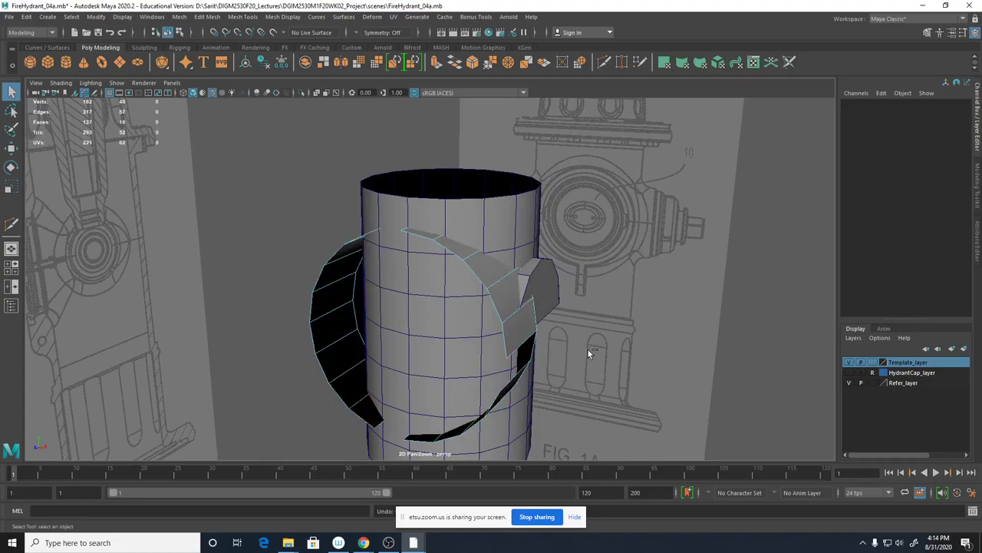
key(ctrl+z)
key(ctrl+z)
key(ctrl+z)
key(ctrl+z)
Divide the horizontal cylinder's front cap into four quarters with vertical and horizontal Multi-Cut lines through its centre.
alt+drag(588, 349, 611, 347)
shift+right_drag(472, 287, 472, 316)
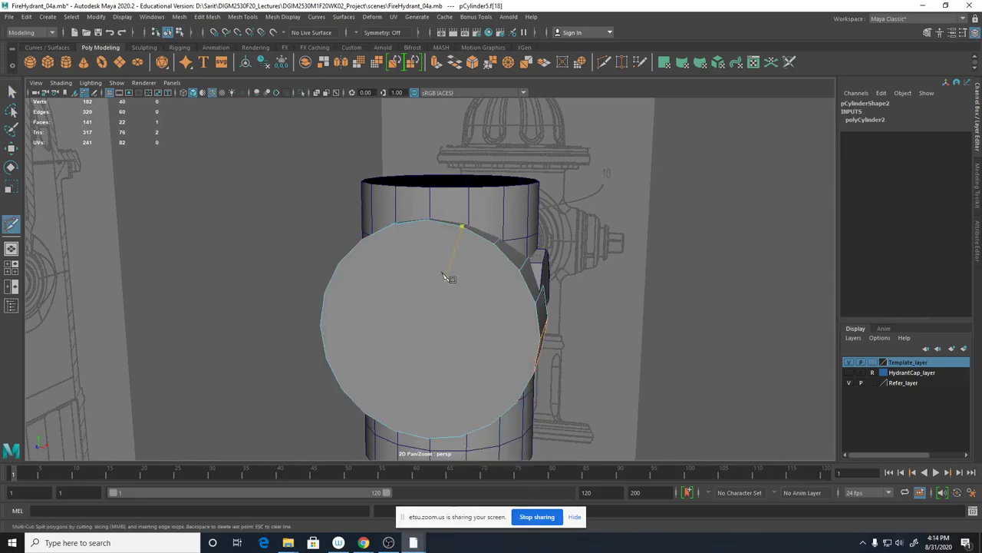
click(415, 220)
click(426, 439)
key(Return)
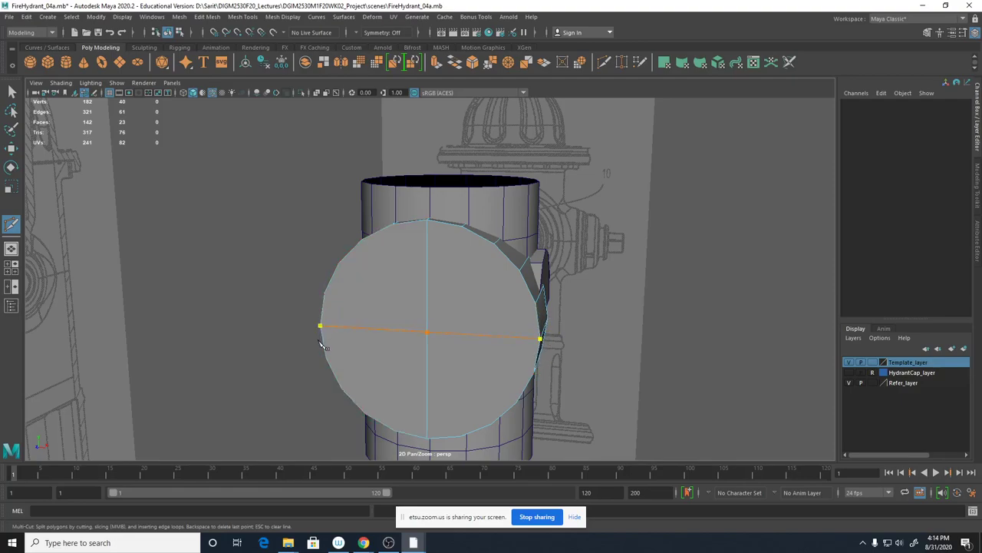
key(q)
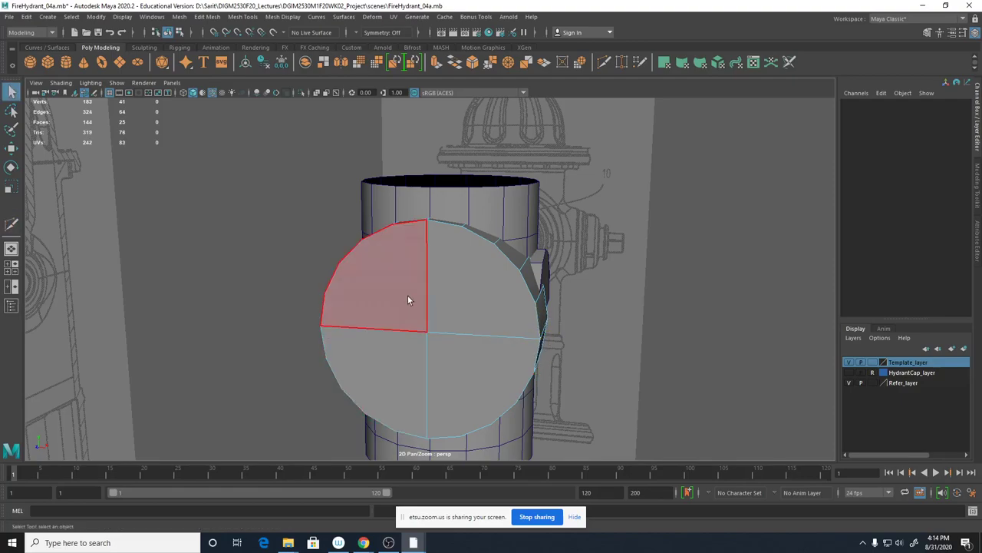
Delete three quarters of the front cap, keeping the upper quarter nearest the small side panel.
click(407, 294)
shift+click(398, 359)
shift+click(462, 369)
key(Delete)
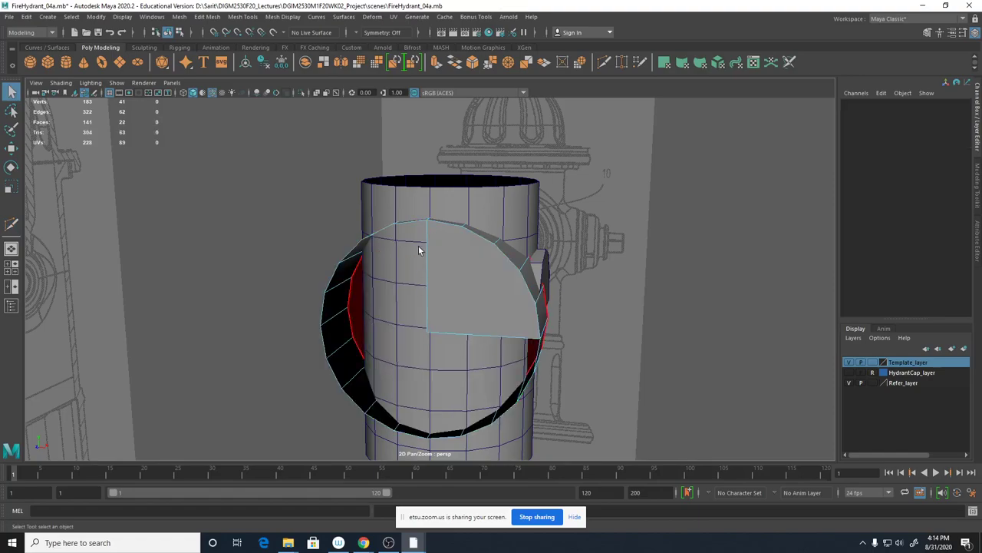
Delete the horizontal cylinder's back cap and all side faces in the half away from the small side panel.
click(407, 249)
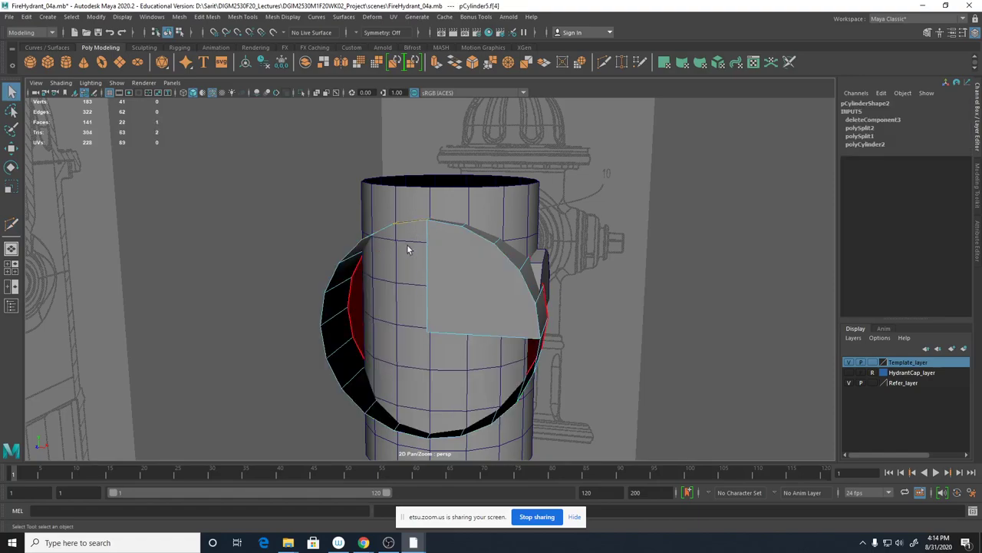
shift+click(364, 301)
shift+click(408, 431)
key(Delete)
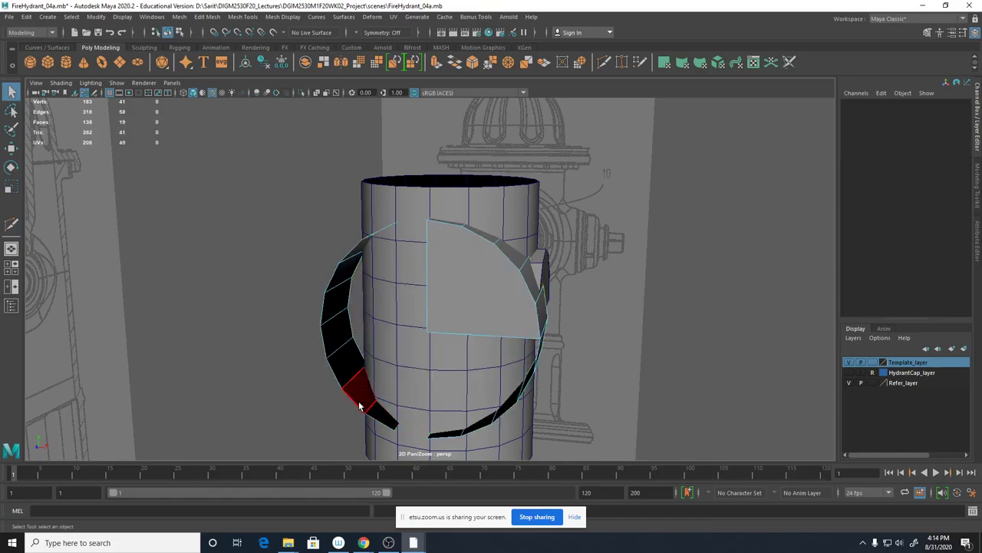
double_click(359, 405)
key(Delete)
Delete the remaining strip of side faces below the quarter cap's horizontal edge.
alt+drag(654, 287, 471, 332)
click(471, 332)
shift+click(376, 422)
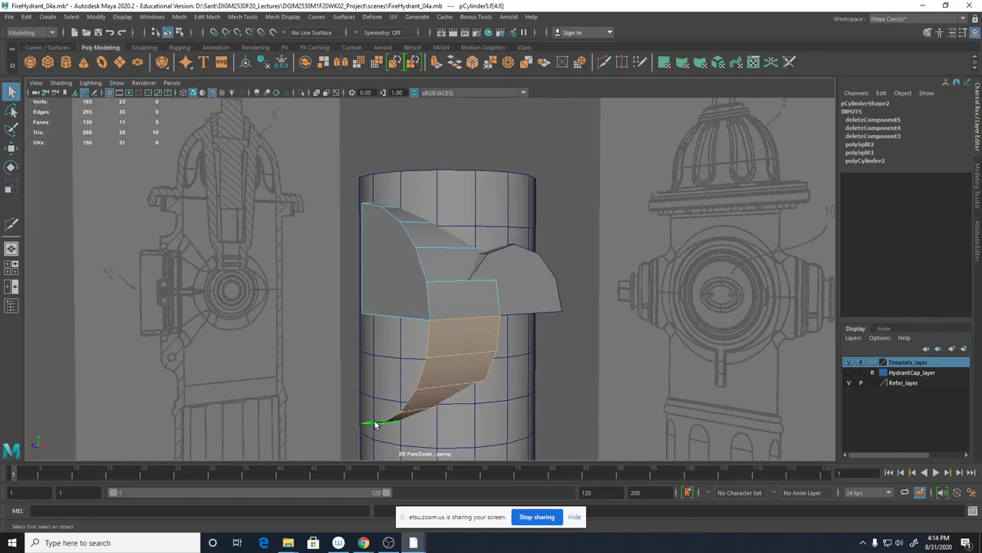
key(Delete)
Move the small side panel's flat outer face straight outward, away from the body cylinder.
alt+drag(521, 395, 688, 372)
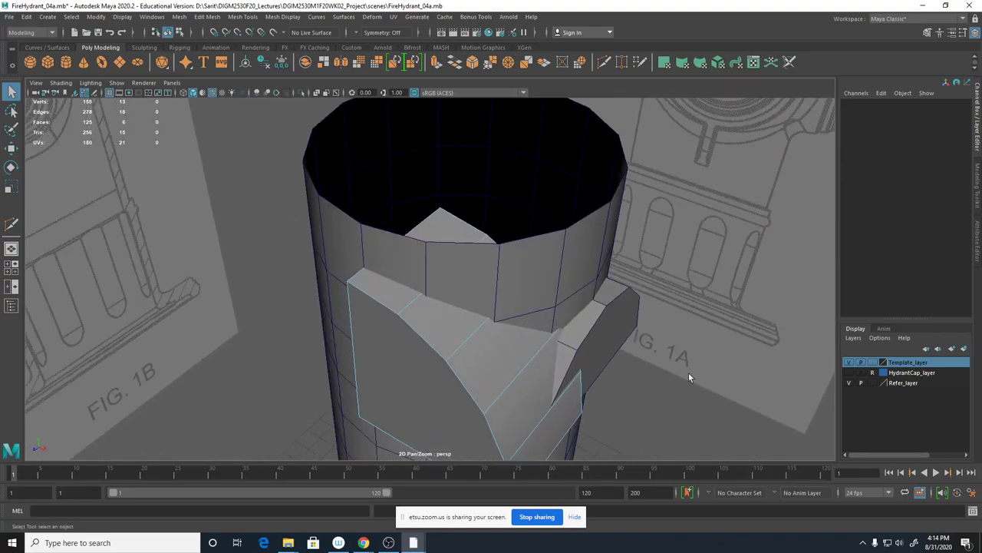
right_drag(613, 331, 620, 287)
click(612, 336)
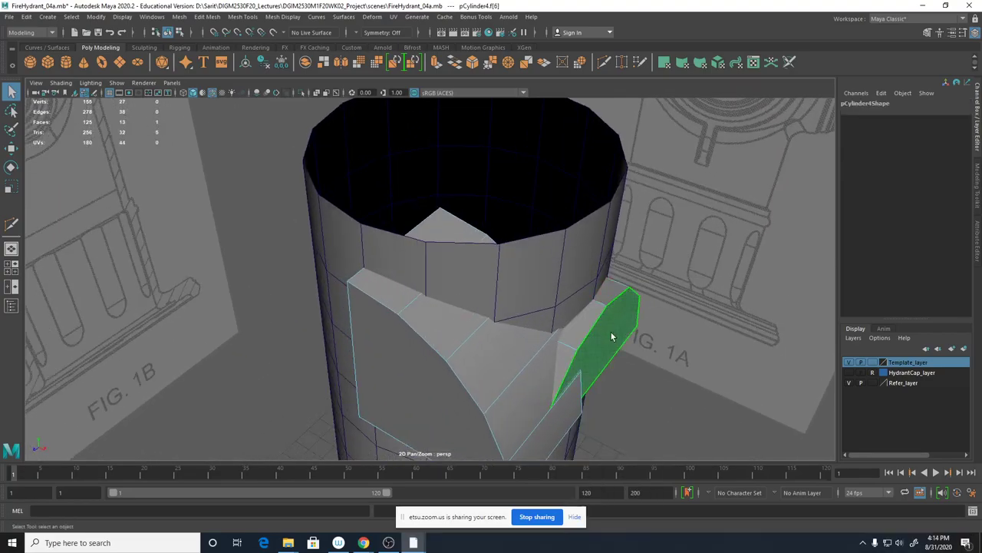
key(w)
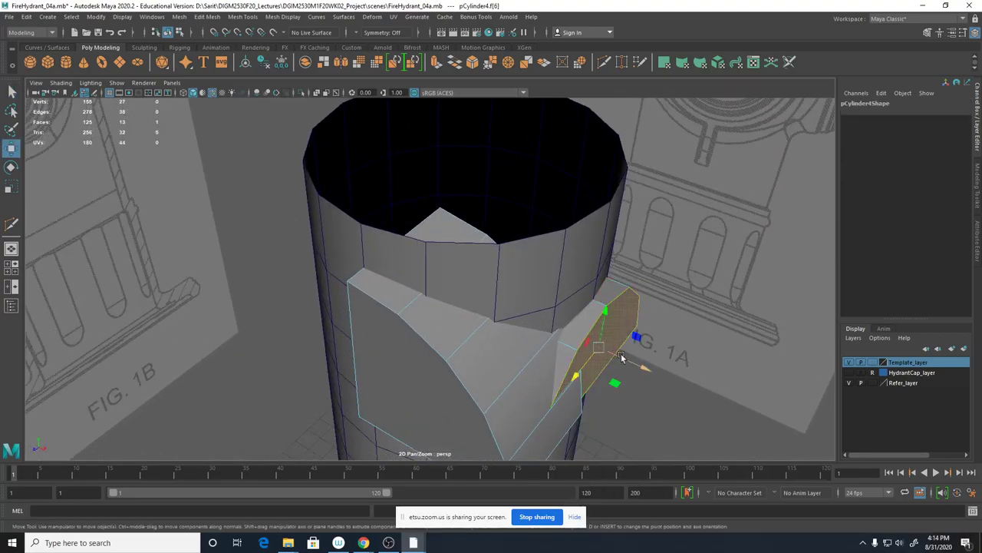
drag(622, 357, 435, 273)
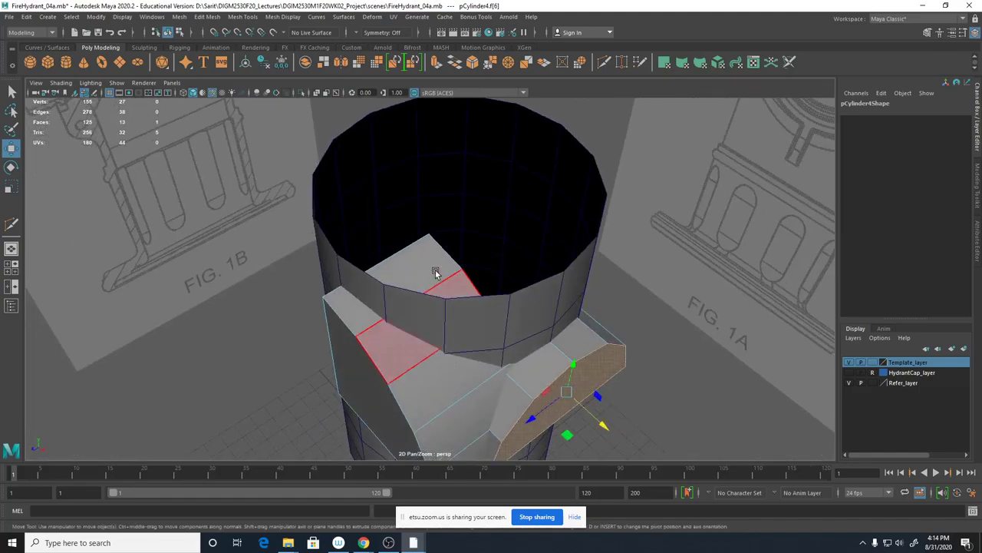
Pull the front quarter panel's three upper inner vertices forward one by one until they sit at the body cylinder's surface.
right_drag(436, 273, 392, 263)
click(428, 233)
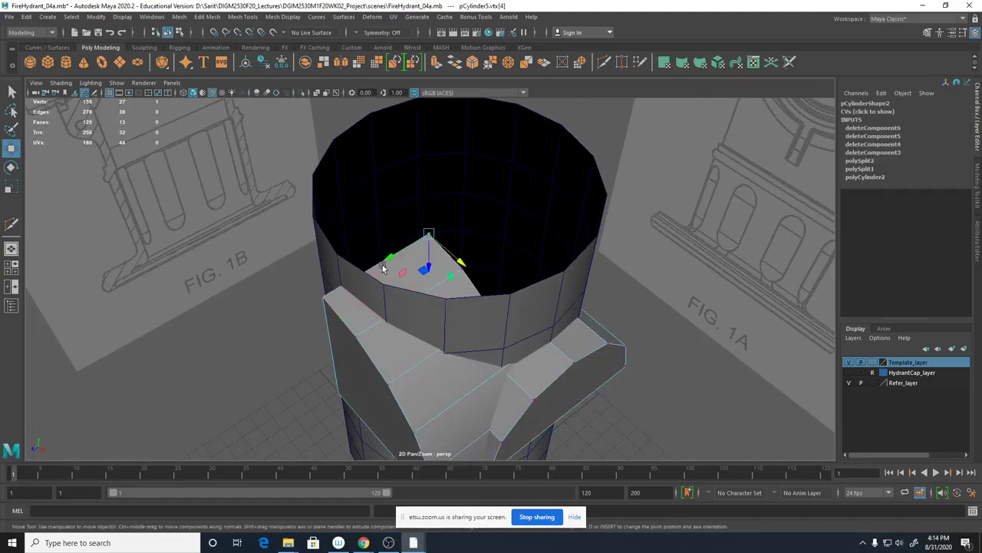
drag(384, 268, 300, 324)
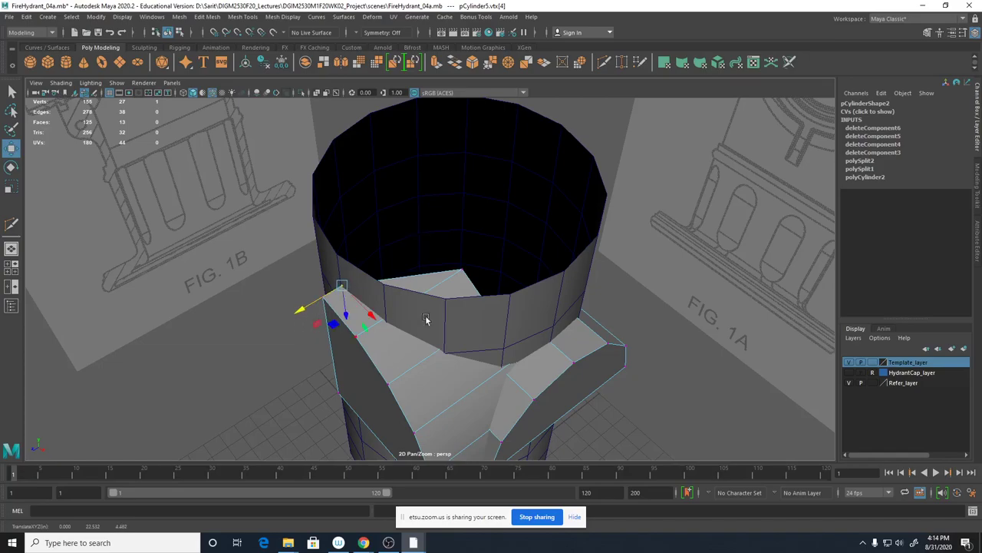
click(465, 271)
drag(421, 294, 342, 352)
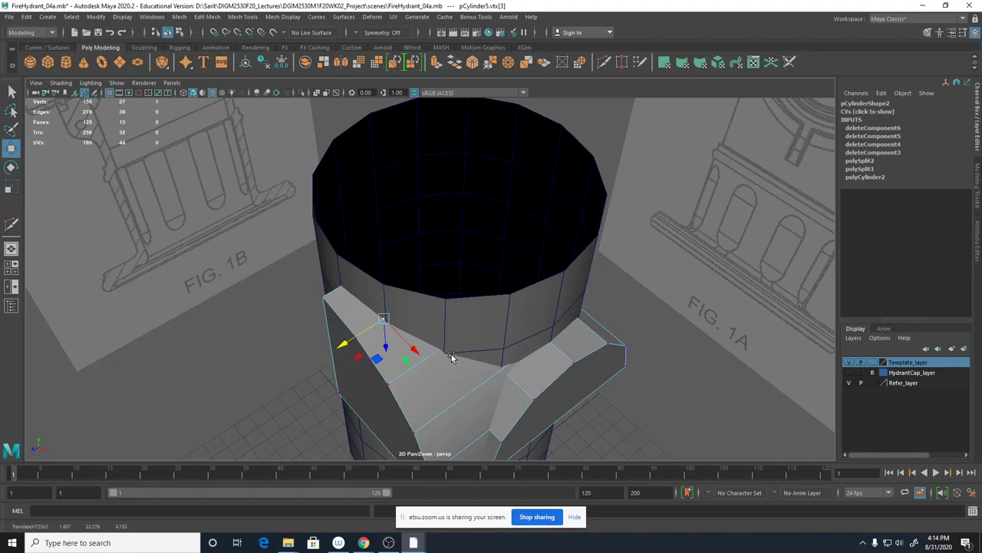
alt+drag(452, 357, 495, 350)
click(483, 350)
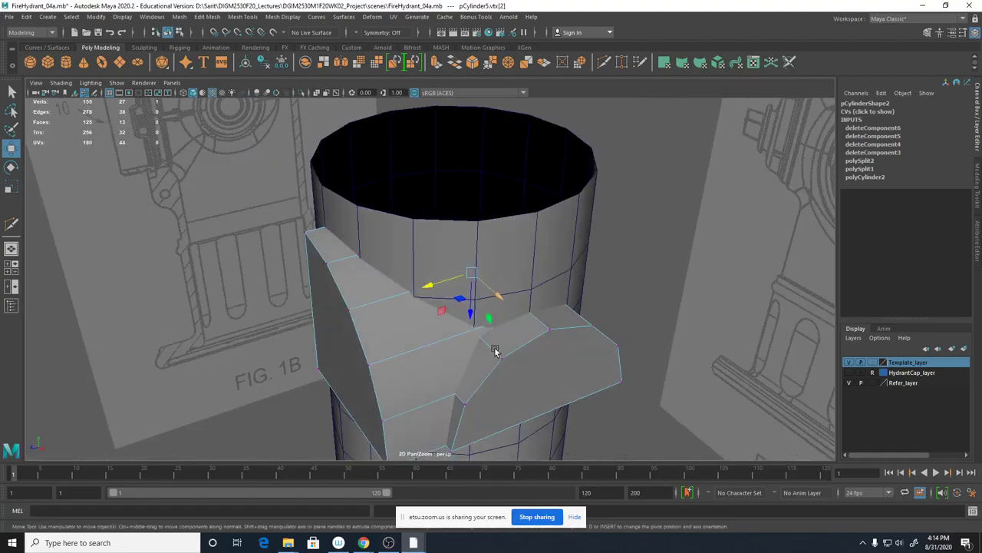
drag(429, 287, 367, 306)
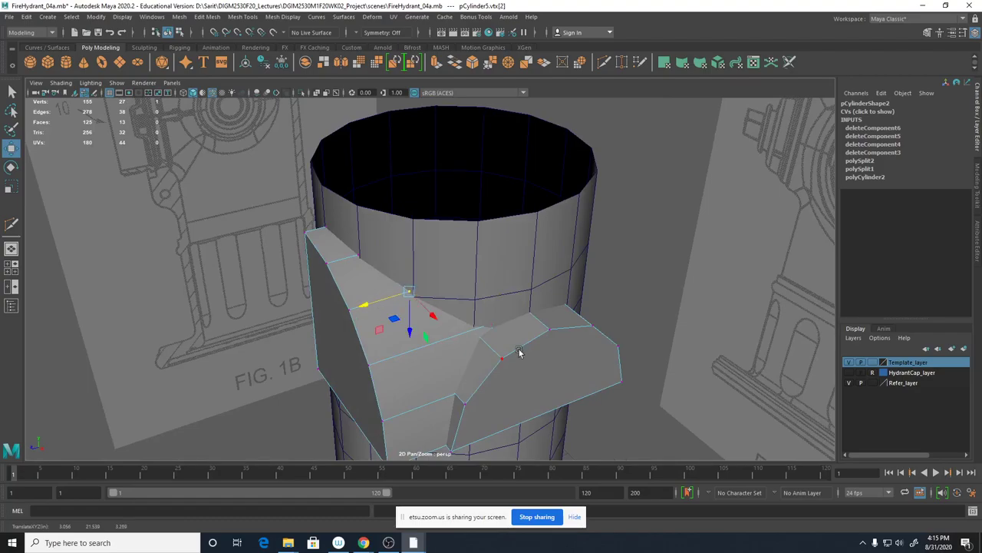
Move the front panel's inner vertex nearest the small side panel toward the corner where the two panels meet.
click(491, 325)
drag(466, 340, 506, 361)
click(519, 278)
Bring the lowest inner corner vertices of the front panel and the side panel together at the bottom of their seam.
alt+drag(561, 316, 603, 284)
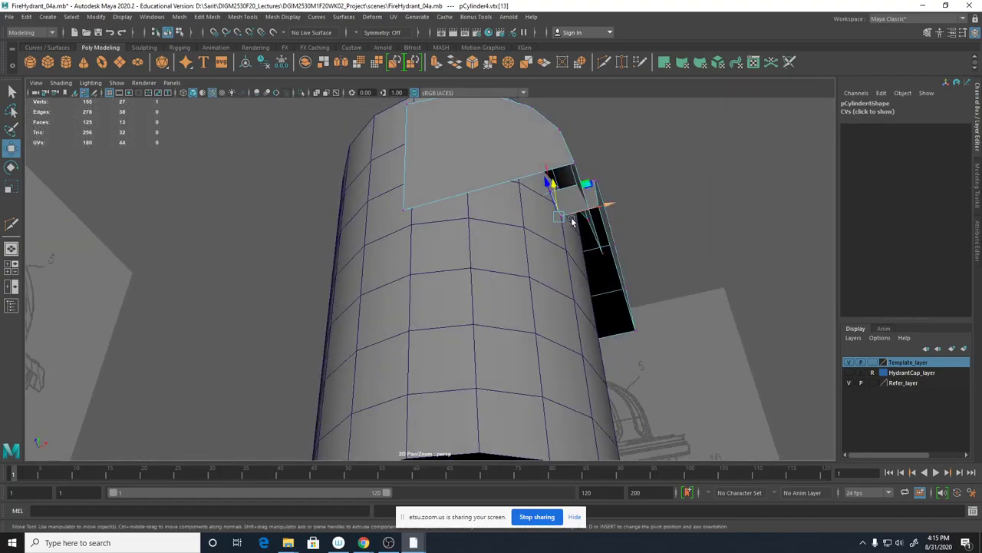
click(606, 254)
drag(601, 234, 580, 177)
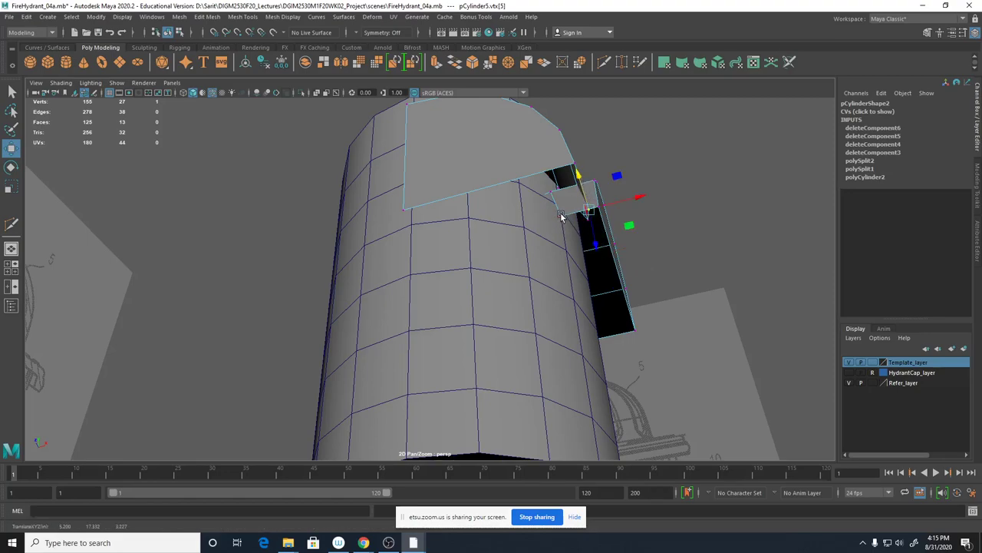
click(562, 217)
drag(608, 206, 640, 204)
Align the side panel's and front panel's middle seam vertices with each other, working in wireframe display.
alt+right_drag(594, 230, 762, 261)
mouse_move(762, 261)
alt+mouse_down()
mouse_move(630, 280)
mouse_move(627, 294)
mouse_move(644, 257)
mouse_move(603, 256)
alt+mouse_up()
key(4)
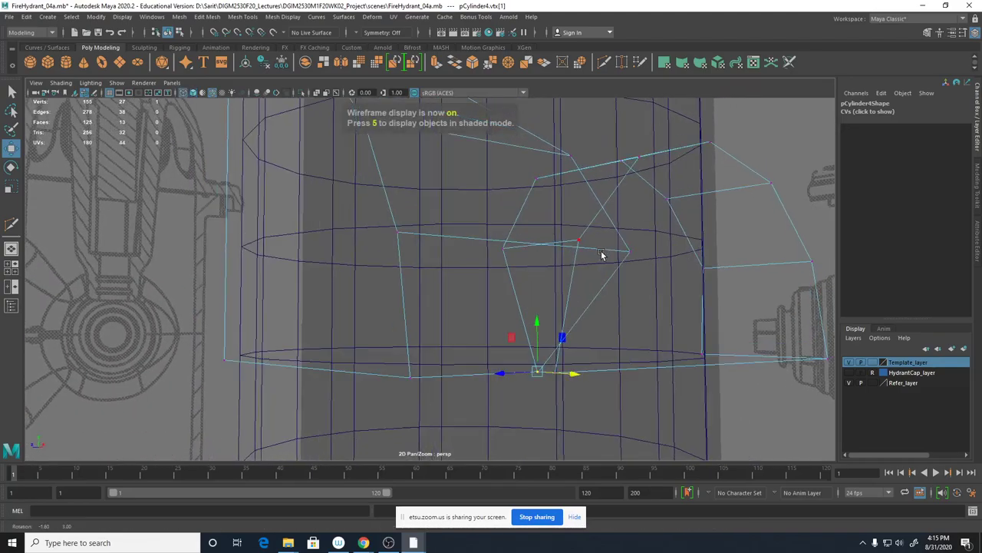
click(502, 249)
alt+drag(546, 284, 570, 315)
drag(652, 410, 714, 414)
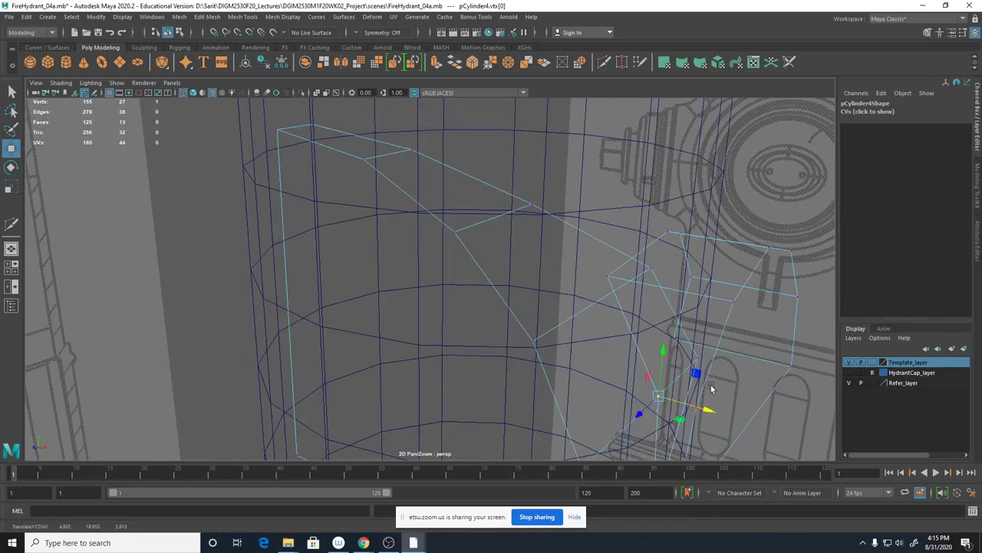
click(700, 356)
drag(679, 377, 641, 411)
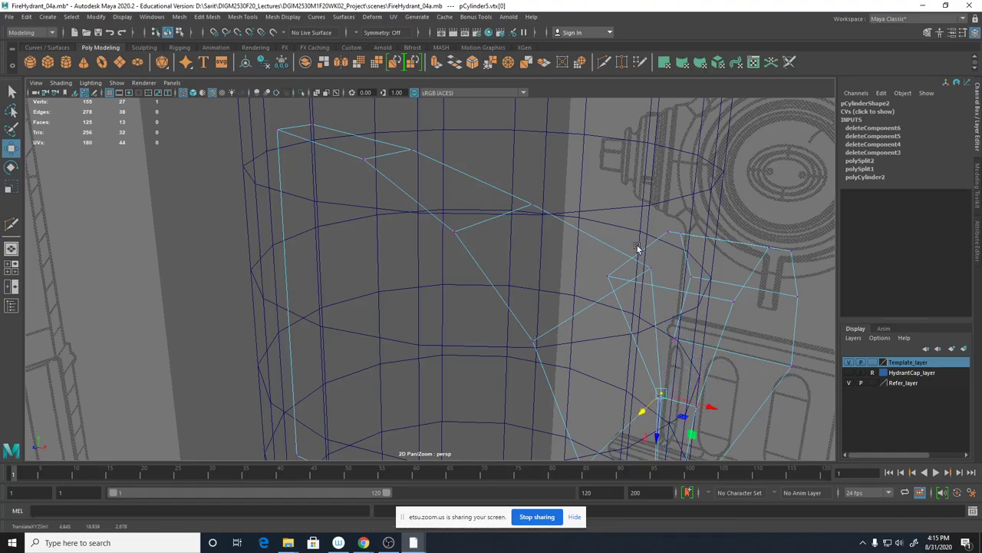
Move the side panel's upper inner corner vertex outward to the body surface, near the front panel's corner.
click(608, 277)
drag(656, 290, 718, 333)
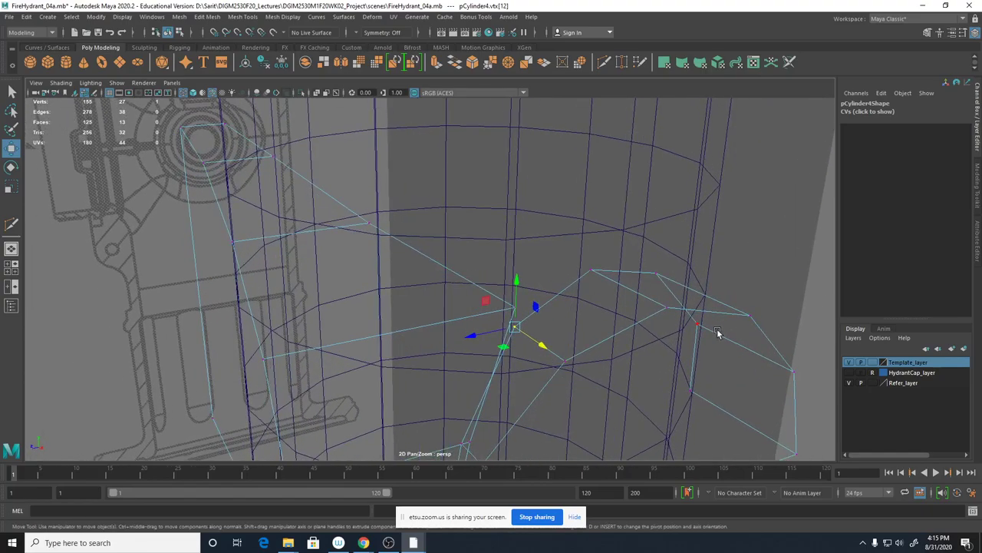
key(5)
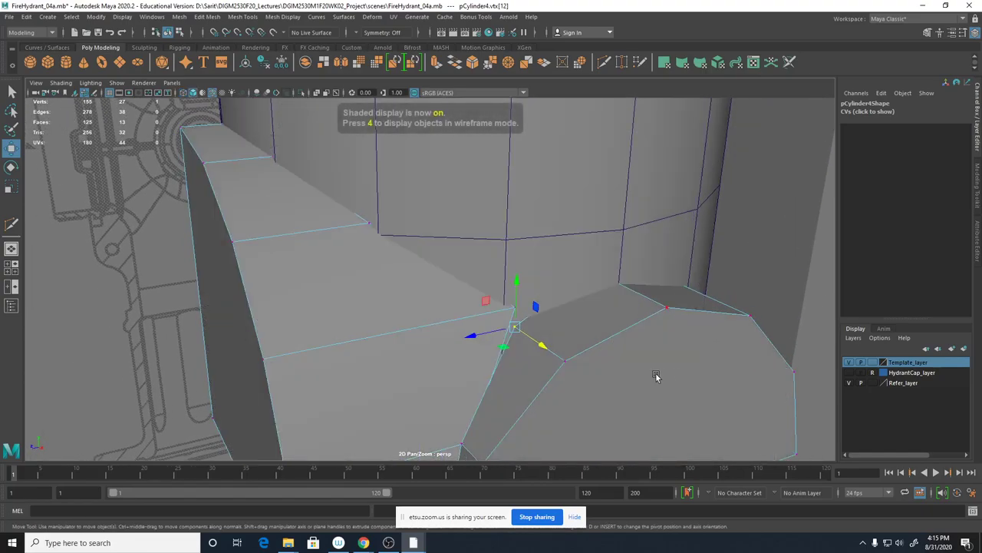
mouse_move(656, 375)
alt+mouse_down()
mouse_move(657, 302)
mouse_move(614, 377)
mouse_move(631, 194)
mouse_move(608, 318)
alt+mouse_up()
drag(560, 276, 555, 274)
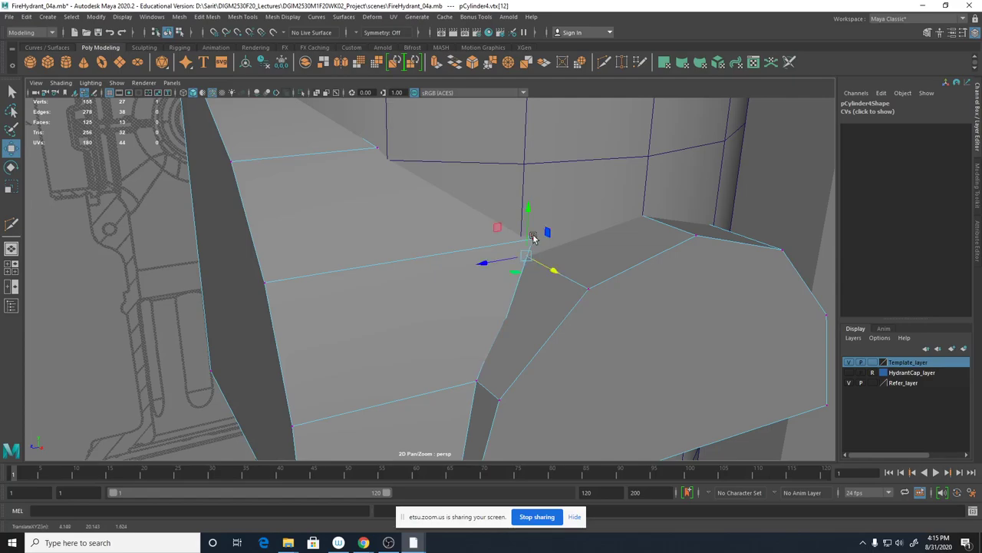
Reposition the front panel's upper corner vertex at the seam, undoing one move and shifting it toward the side panel instead.
click(535, 239)
drag(520, 242, 645, 347)
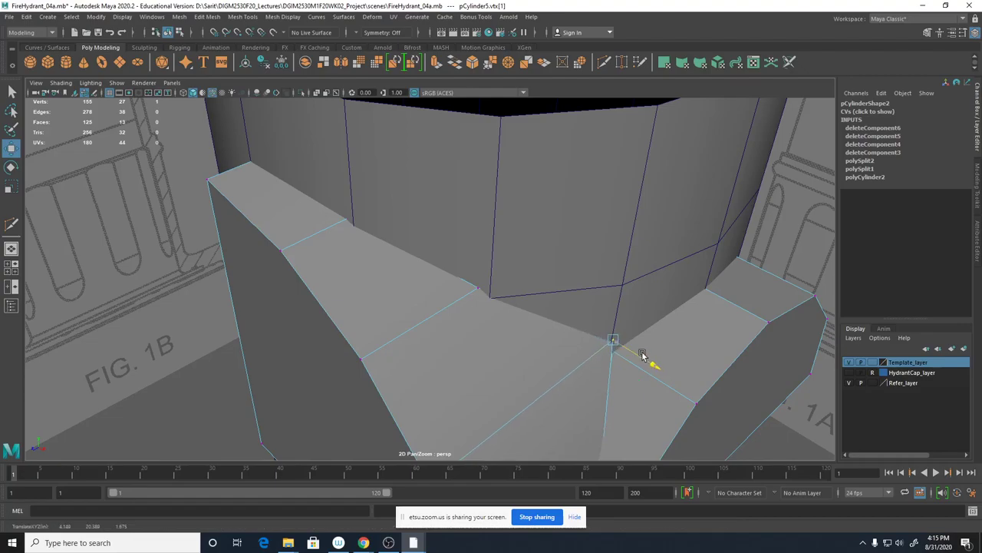
mouse_move(581, 361)
mouse_down()
mouse_move(572, 346)
mouse_move(586, 357)
mouse_up()
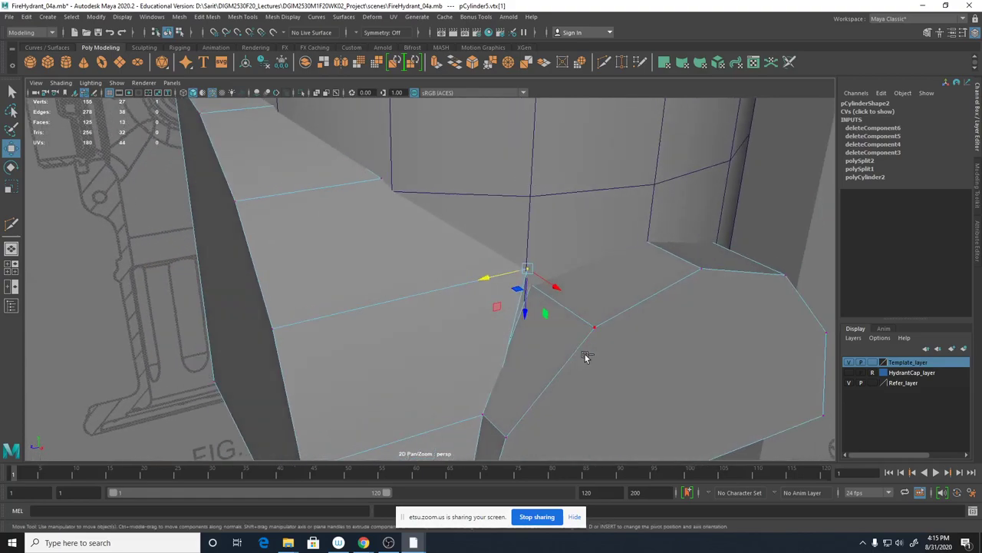
key(ctrl+z)
drag(489, 283, 583, 278)
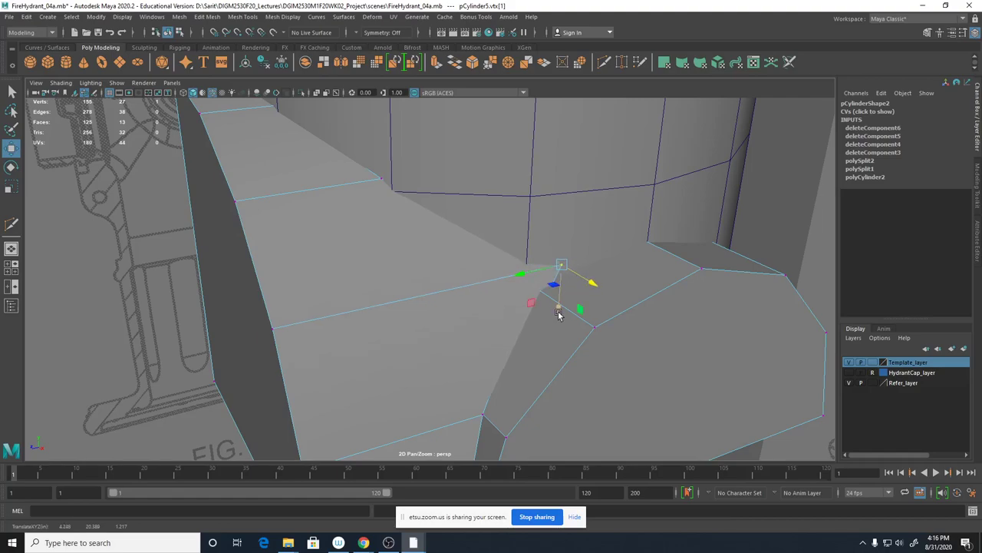
Nudge the side panel's upper seam vertex outward, closer to the front panel's corner vertex.
key(4)
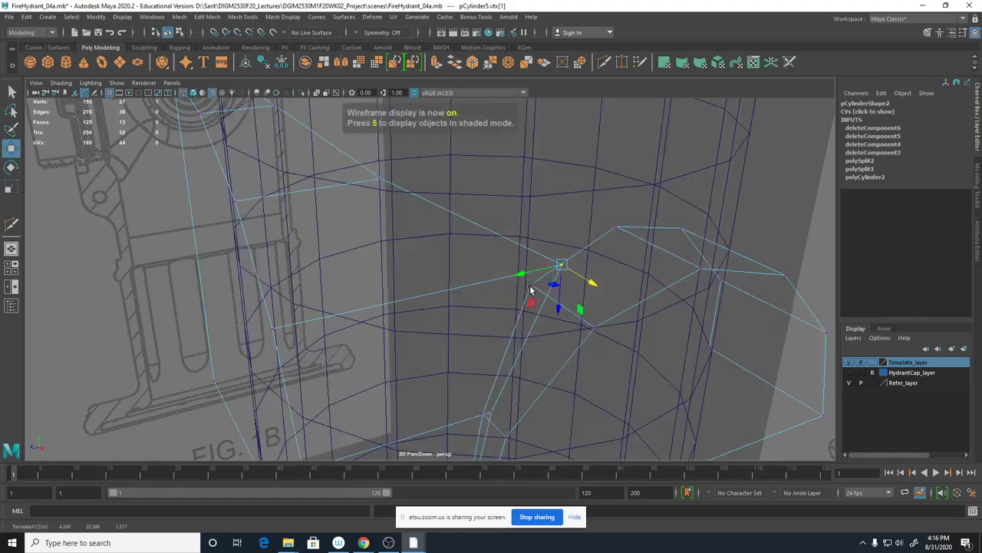
click(533, 287)
drag(561, 308, 574, 312)
key(5)
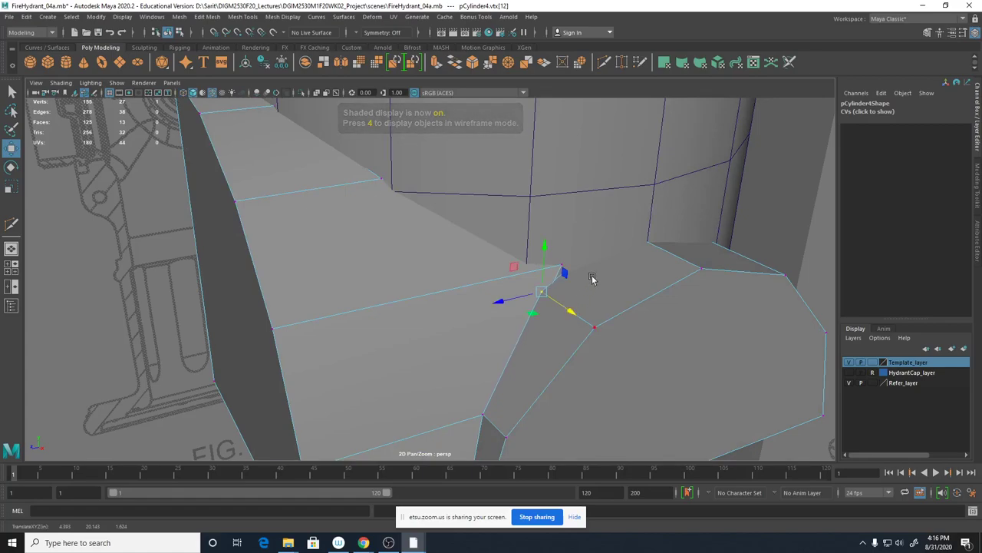
Pull the side panel's inner vertex just above the seam corner outward to the body cylinder's surface.
key(4)
click(619, 228)
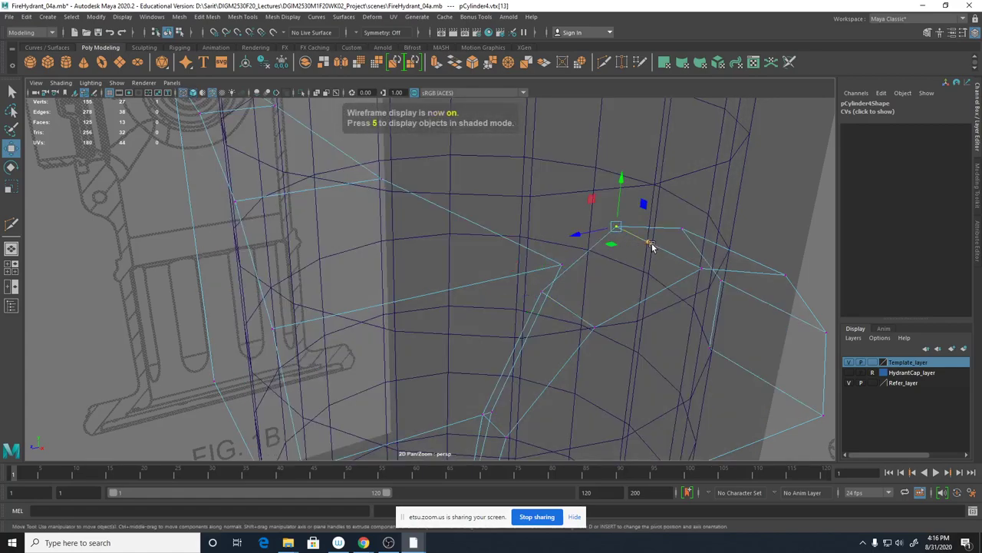
key(5)
mouse_move(652, 245)
mouse_down()
mouse_move(680, 266)
mouse_move(684, 311)
mouse_move(519, 309)
mouse_move(484, 363)
mouse_move(414, 362)
mouse_up()
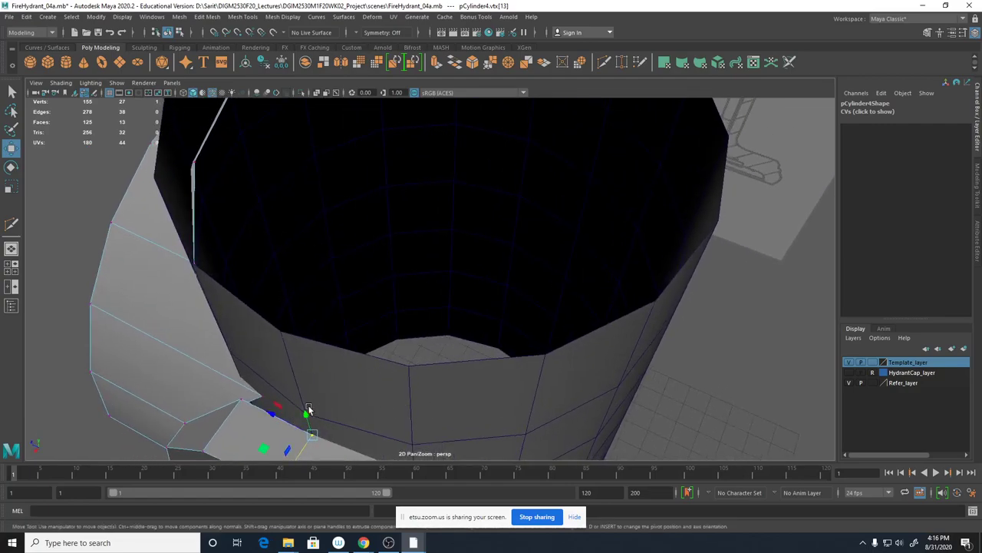
Readjust the side panel's upper seam vertex so it lies on the body surface beside the front panel's corner.
click(242, 401)
drag(215, 435, 547, 384)
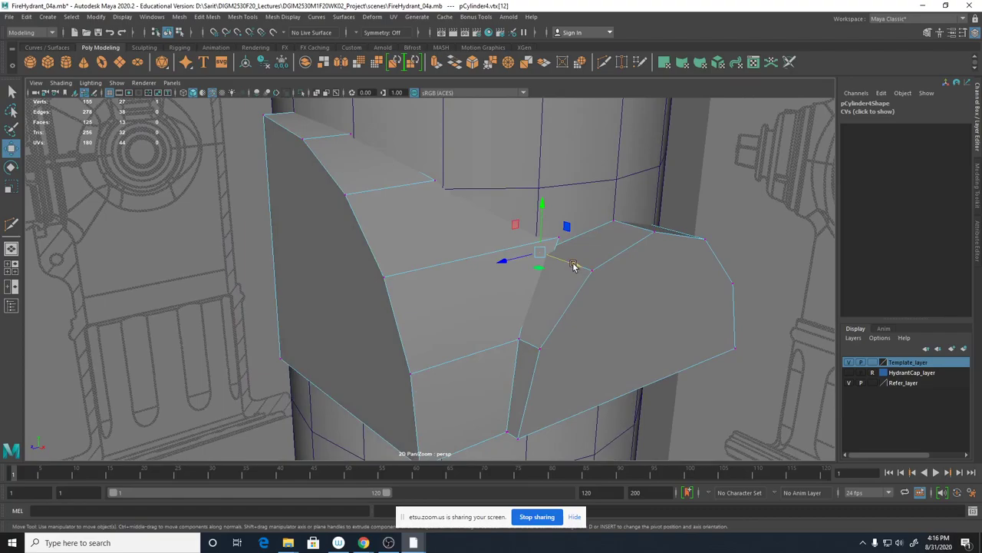
alt+right_drag(589, 275, 435, 268)
alt+drag(434, 267, 554, 332)
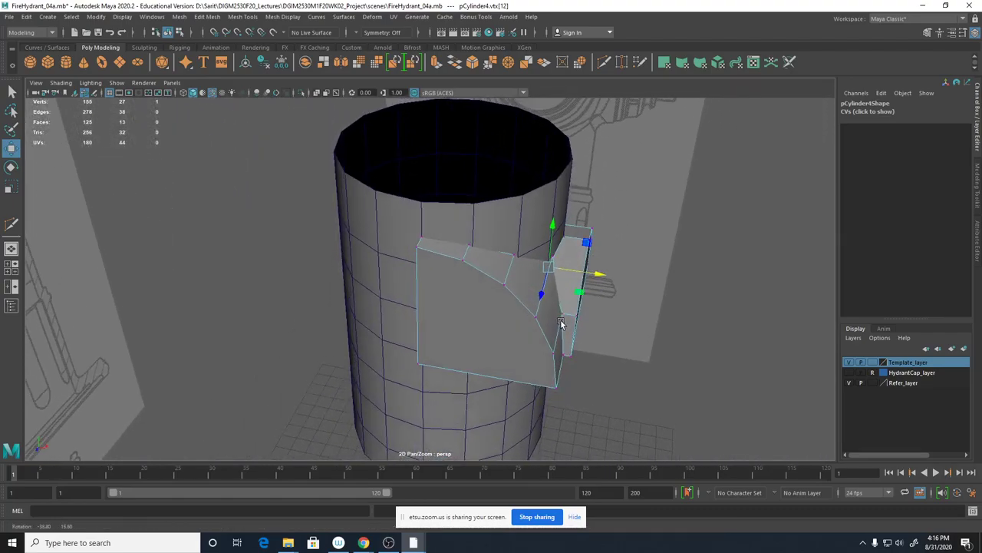
key(space)
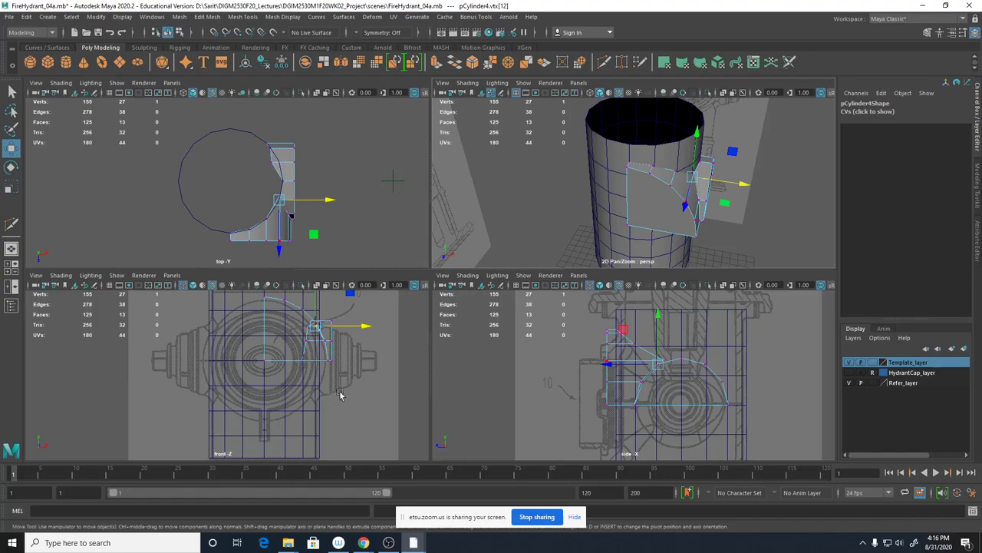
key(space)
alt+drag(656, 270, 622, 285)
alt+right_drag(623, 285, 714, 414)
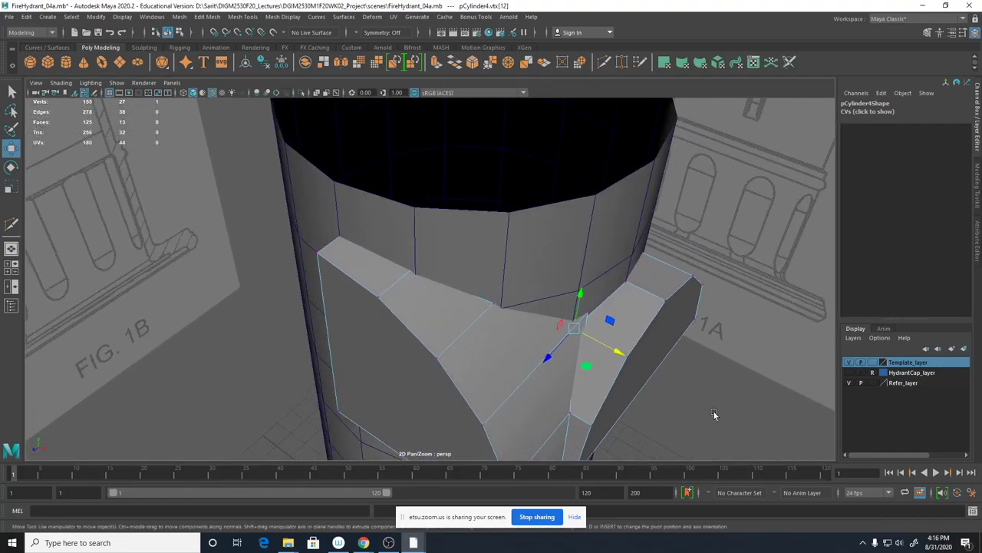
alt+drag(714, 414, 544, 409)
alt+right_drag(544, 409, 665, 423)
alt+middle_drag(624, 418, 614, 278)
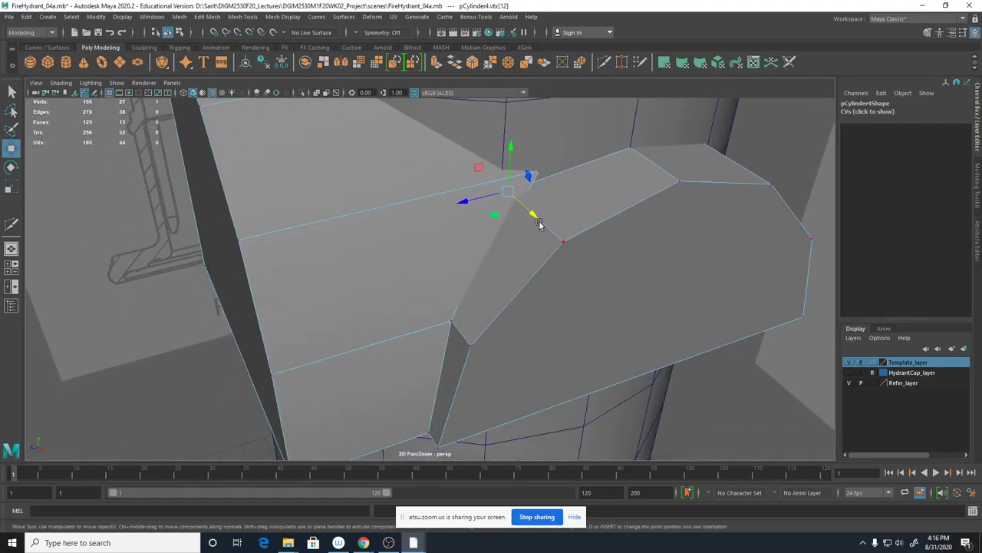
drag(535, 214, 502, 177)
Fine-tune the front panel's upper seam vertex in all three axes to sit just above the side panel's corner.
click(540, 171)
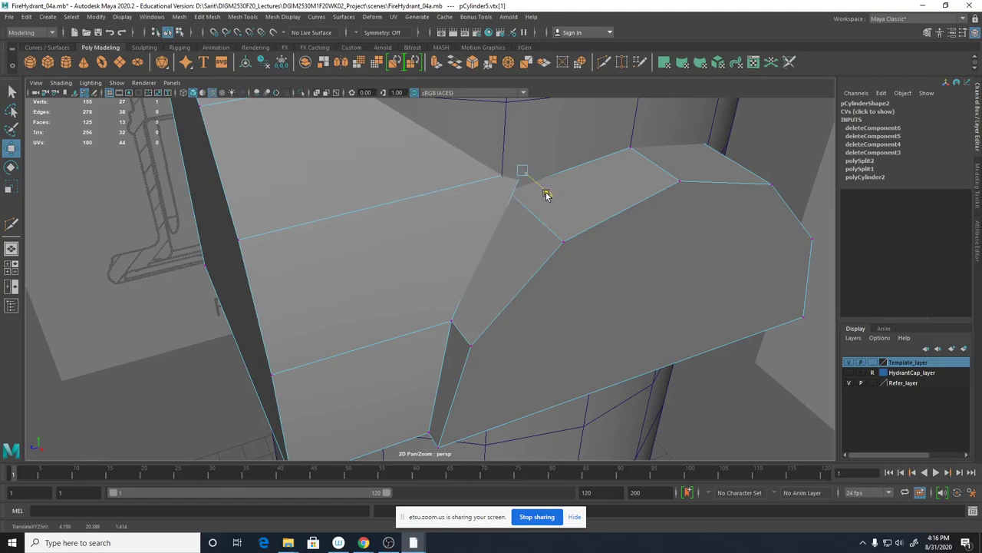
alt+right_drag(548, 197, 524, 203)
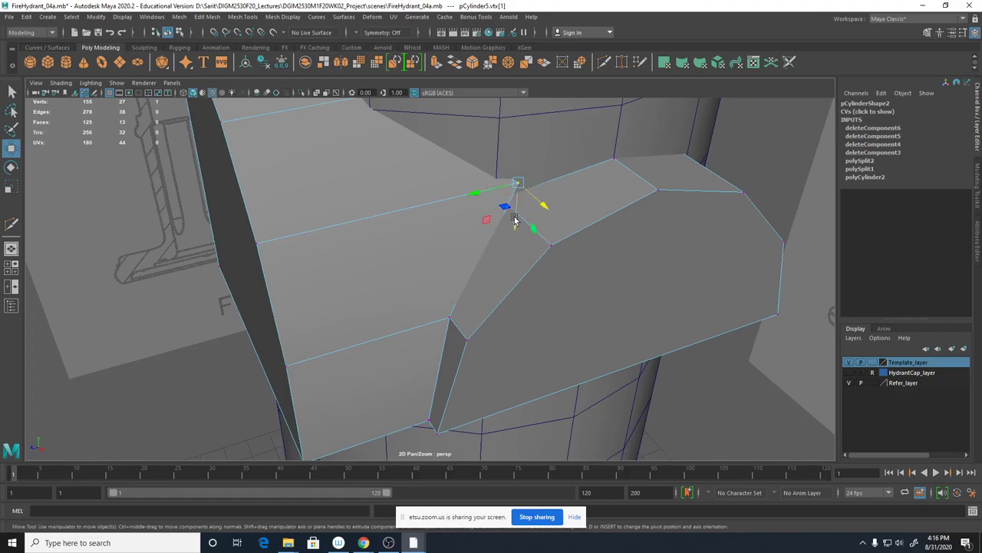
drag(515, 218, 516, 224)
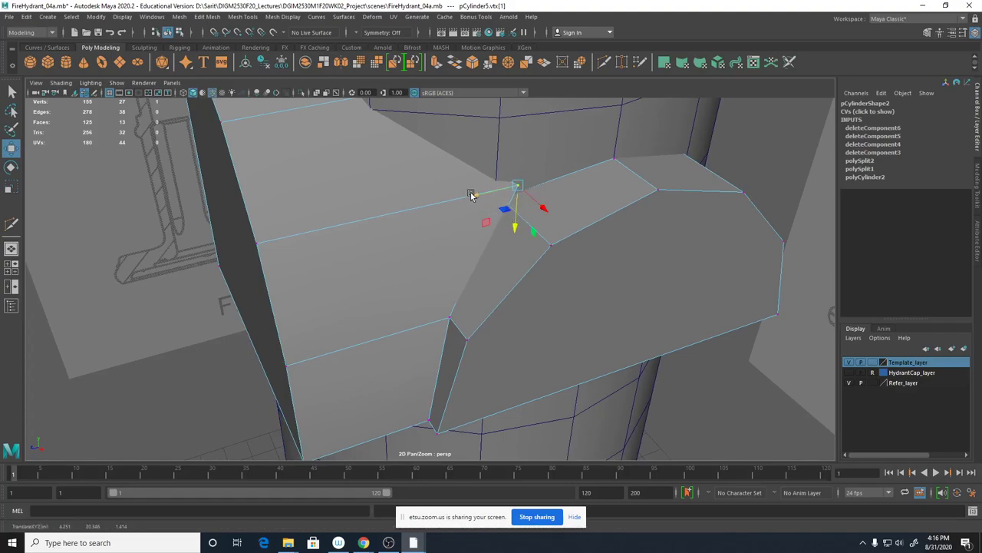
drag(474, 195, 476, 198)
drag(535, 207, 533, 205)
Shift the side panel's upper seam vertex toward the front panel's corner vertex, checking the fit in wireframe and shaded display.
key(4)
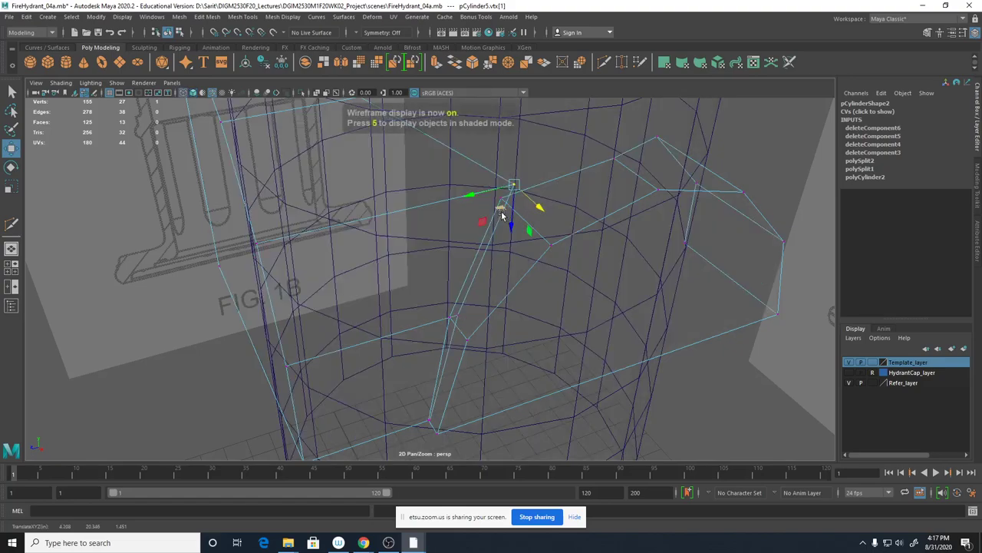
click(503, 198)
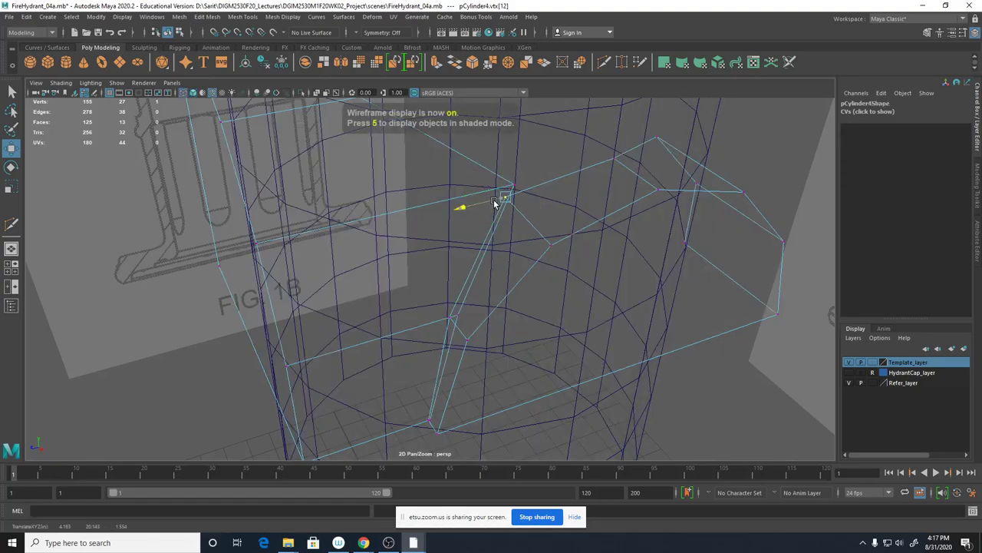
drag(500, 201, 500, 201)
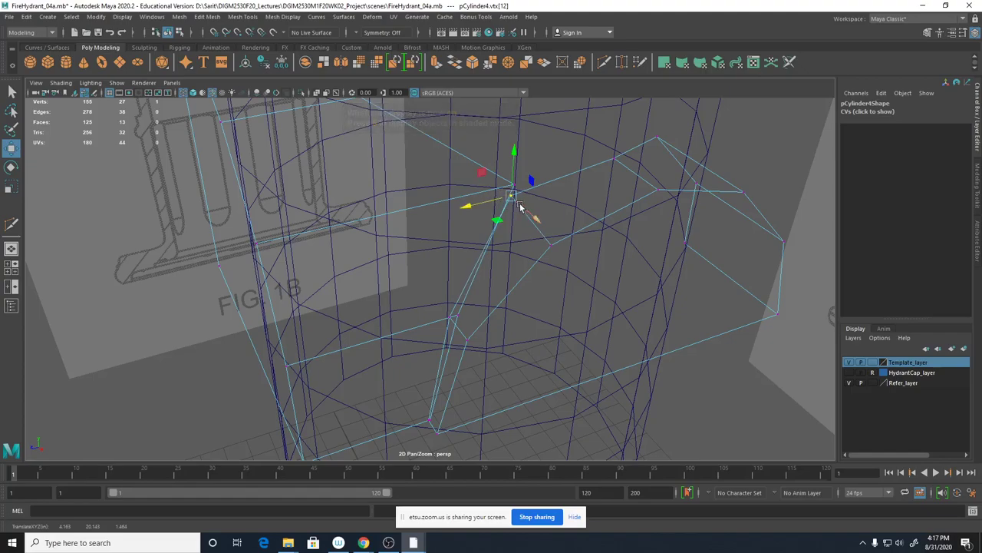
key(4)
key(3)
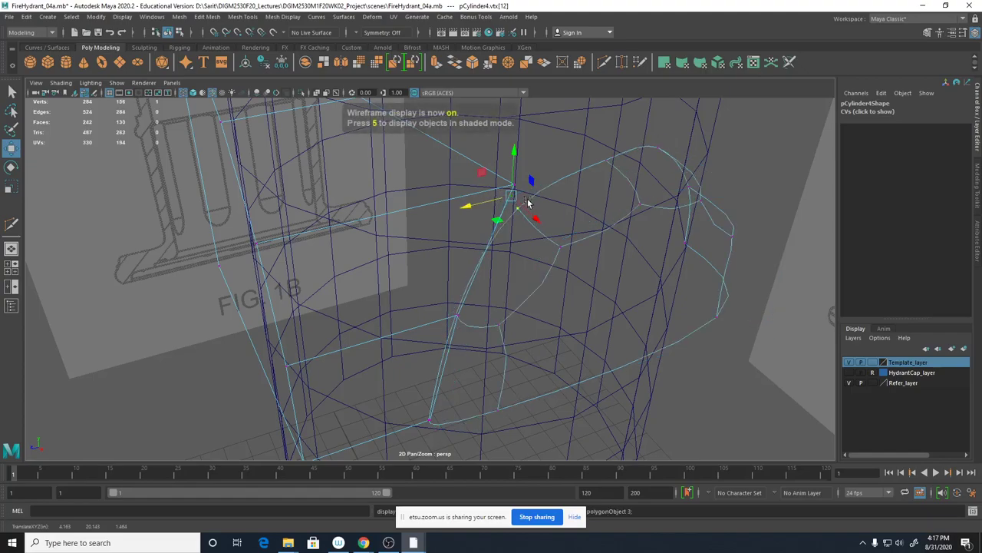
key(1)
key(5)
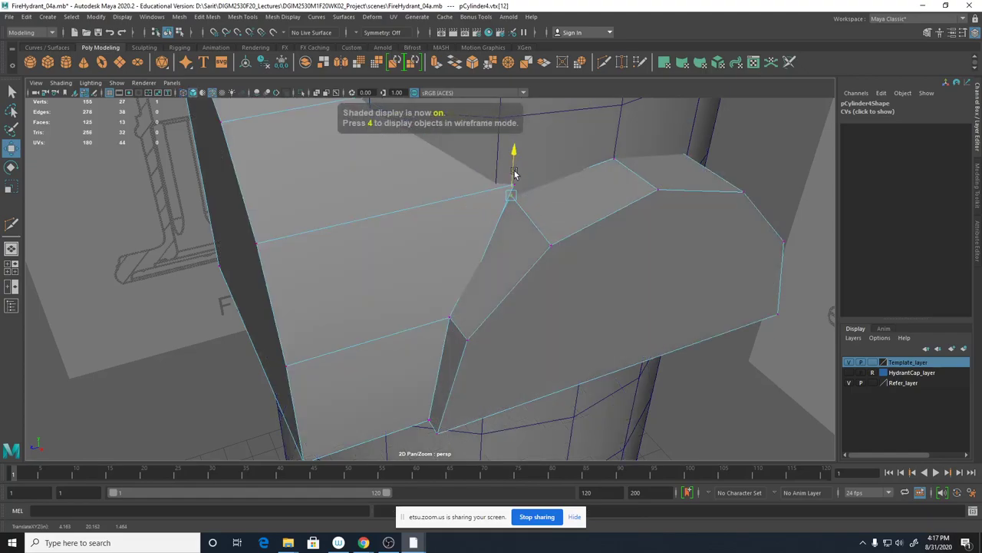
drag(515, 171, 514, 172)
drag(535, 214, 537, 218)
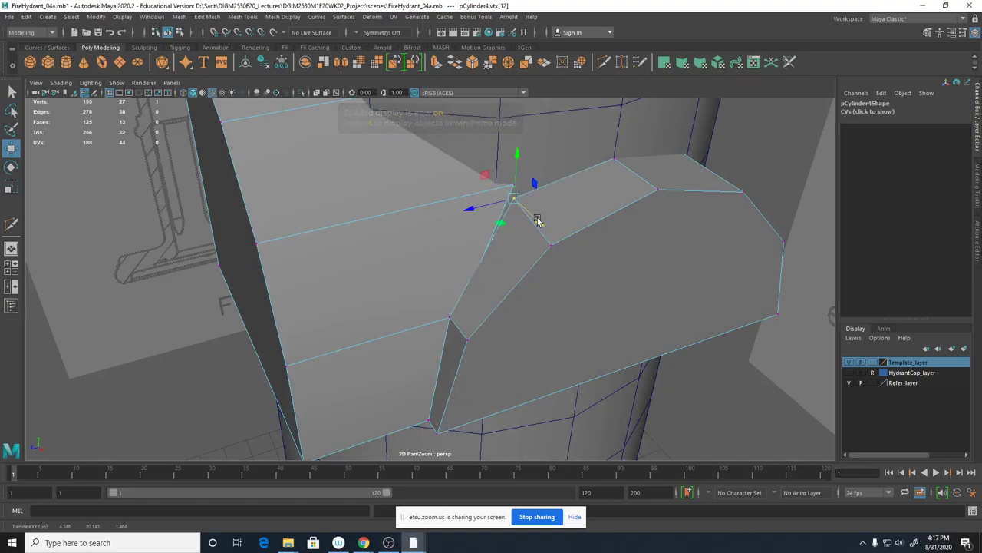
Try to merge the two panels' lowest seam vertices with a distance threshold of 0.02.
alt+drag(479, 306, 488, 260)
click(485, 197)
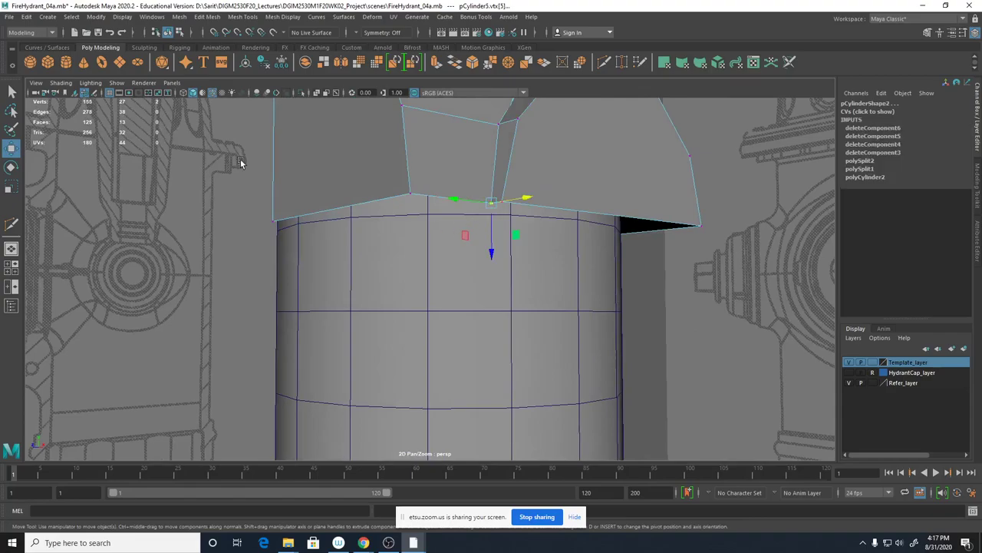
shift+right_click(492, 206)
shift+right_drag(492, 204, 568, 159)
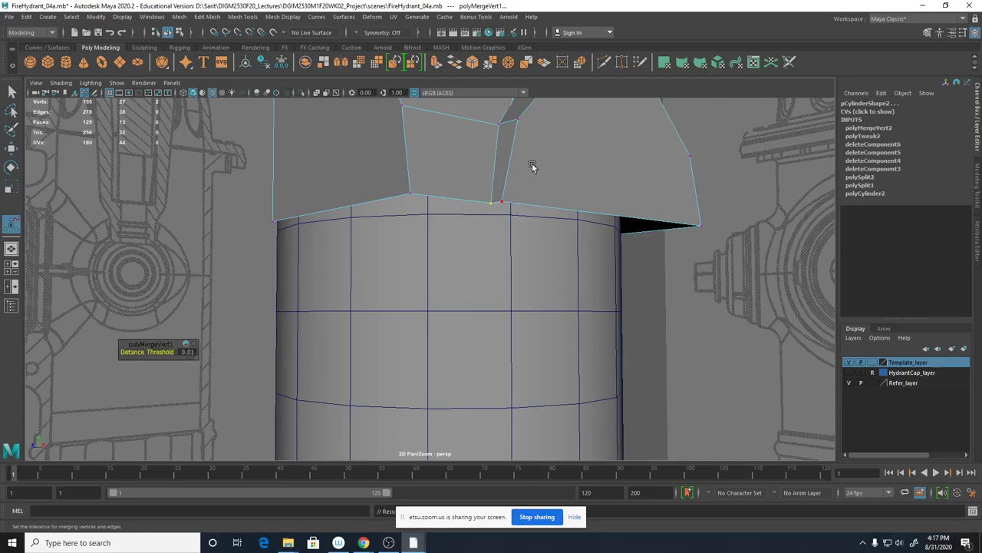
click(187, 352)
Examine the front and side panels' lowest seam vertices up close, selecting each to check how they overlap.
alt+right_drag(476, 206, 660, 219)
alt+middle_drag(660, 219, 626, 340)
alt+right_drag(626, 339, 669, 287)
alt+drag(637, 364, 634, 342)
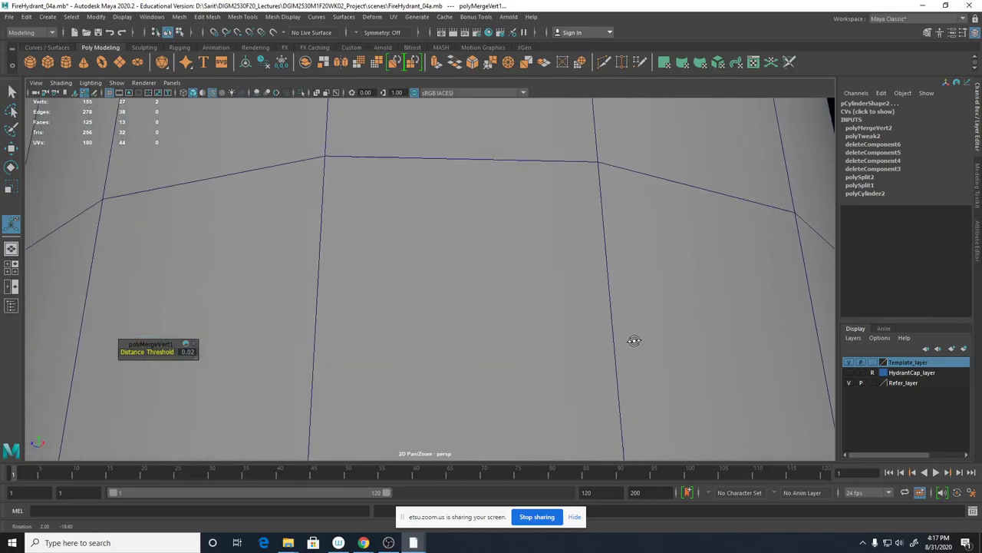
alt+middle_drag(584, 249, 554, 406)
click(476, 285)
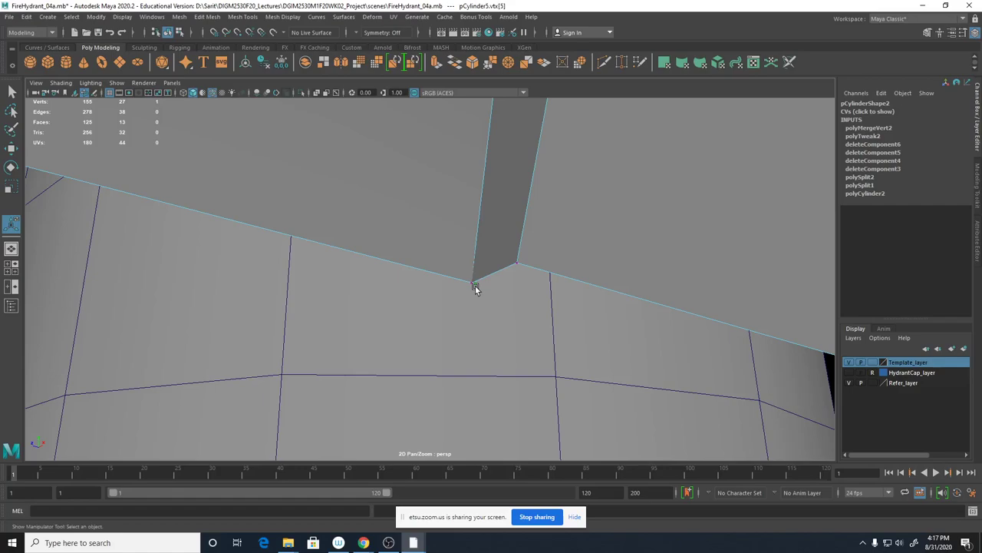
click(475, 287)
alt+drag(500, 295, 422, 256)
alt+drag(459, 309, 528, 328)
alt+right_drag(528, 329, 768, 318)
alt+middle_drag(768, 318, 708, 349)
alt+right_drag(708, 348, 783, 309)
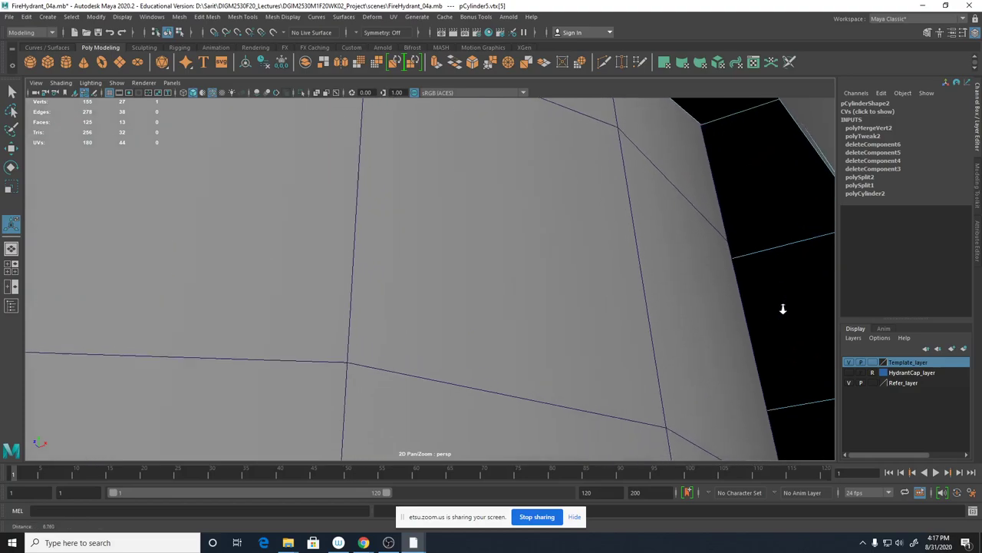
alt+middle_drag(783, 309, 691, 335)
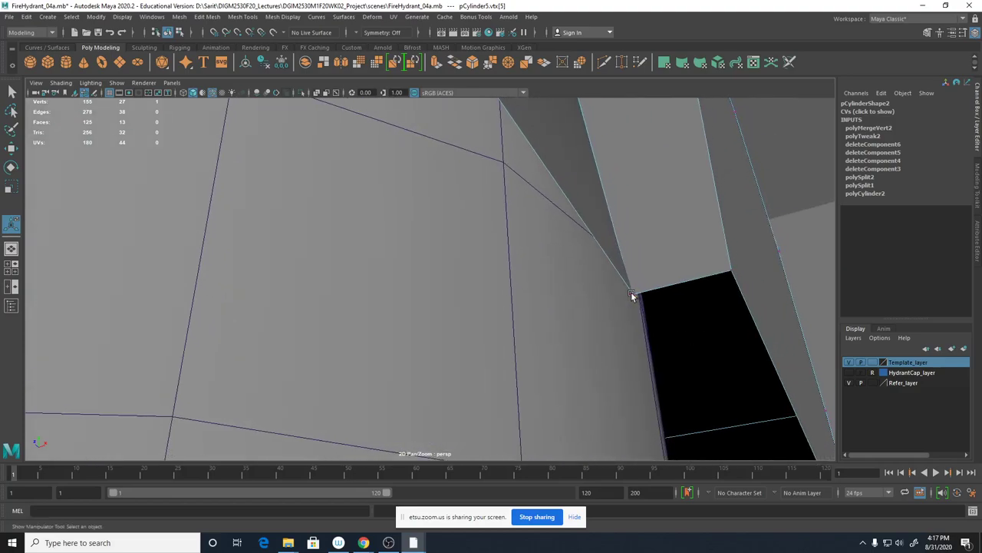
click(631, 294)
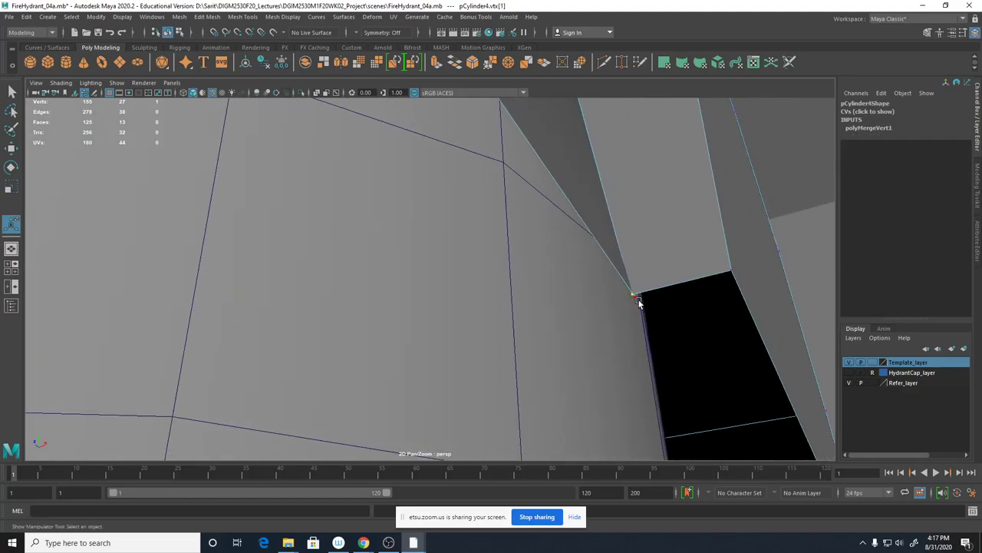
click(637, 303)
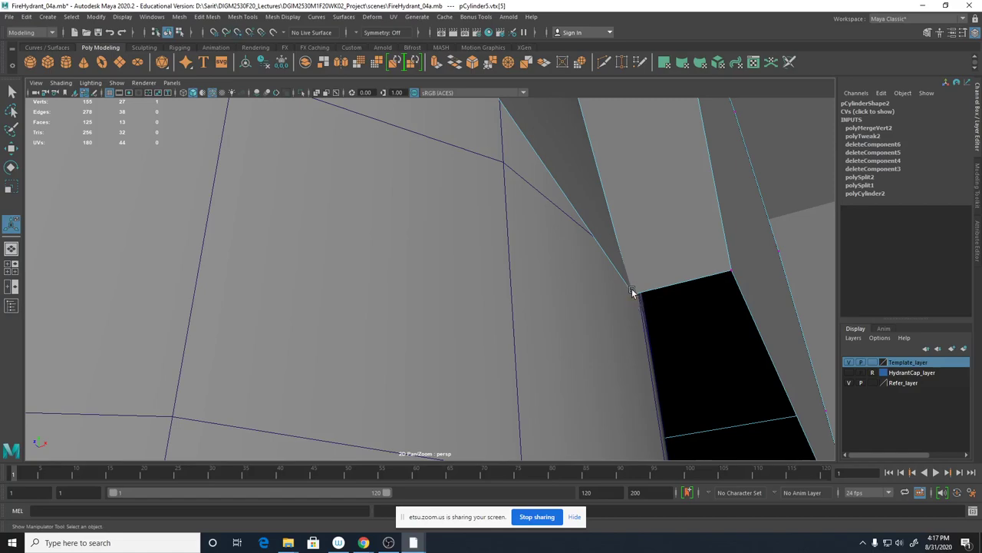
Try to merge the two overlapping lowest seam vertices with the merge threshold set to 1 in the Merge Vertices options.
key(w)
drag(628, 287, 626, 287)
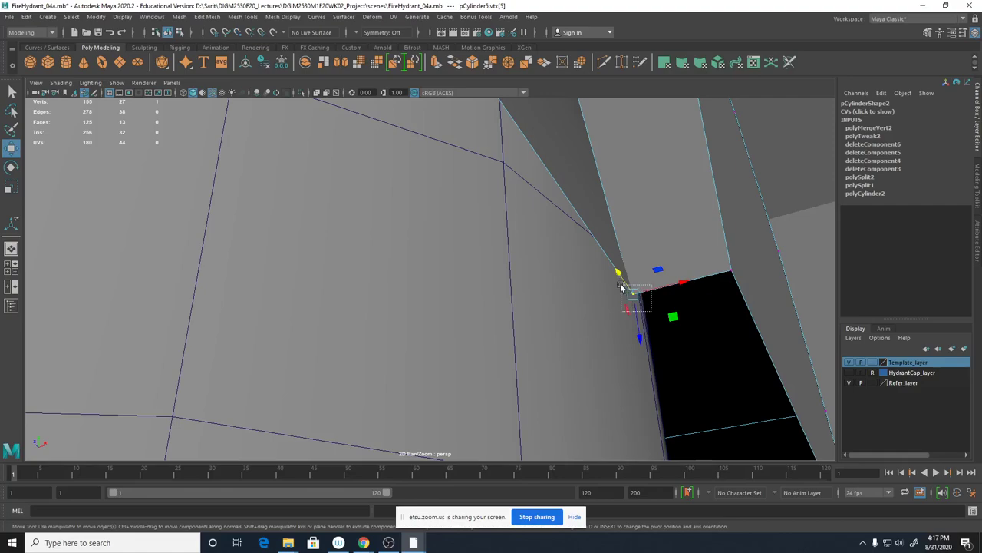
shift+right_drag(633, 292, 746, 248)
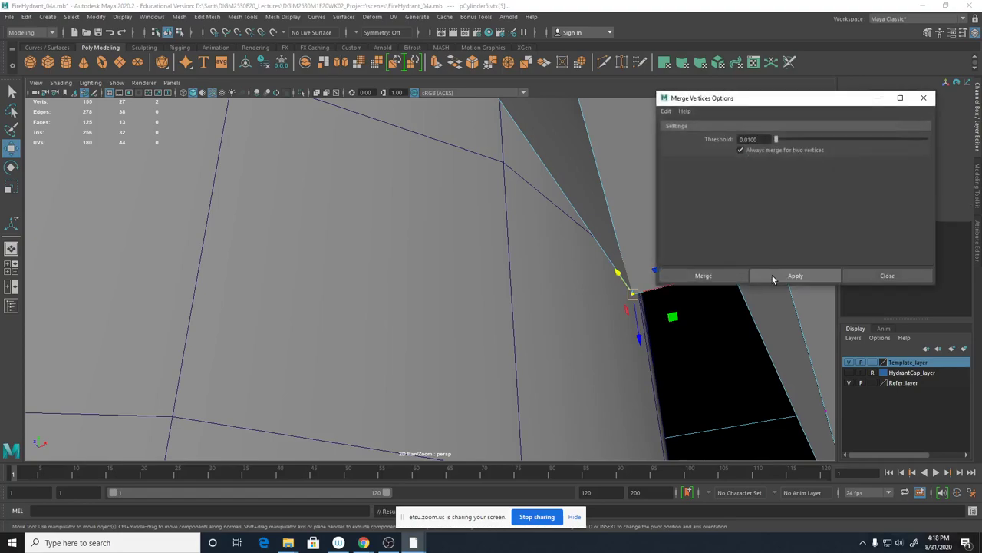
double_click(756, 139)
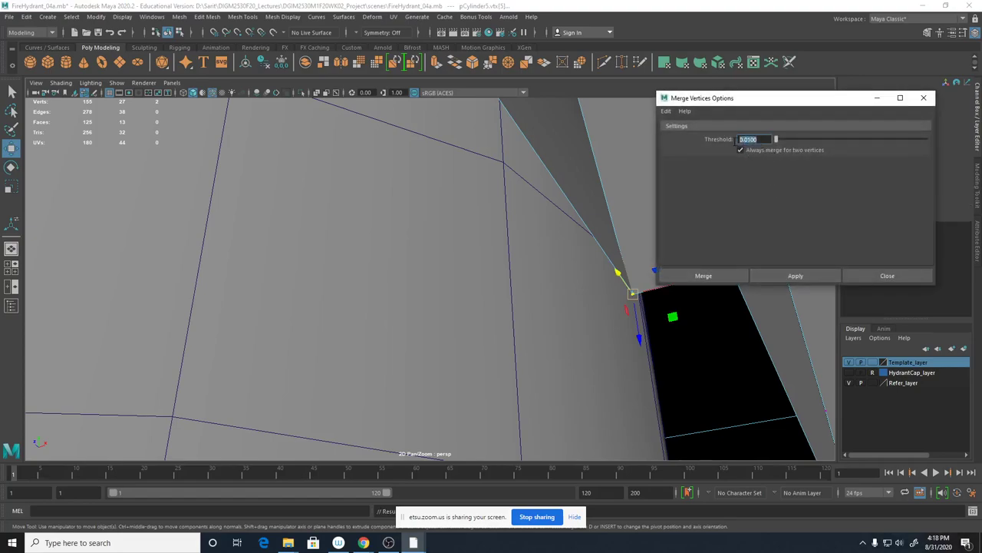
click(767, 276)
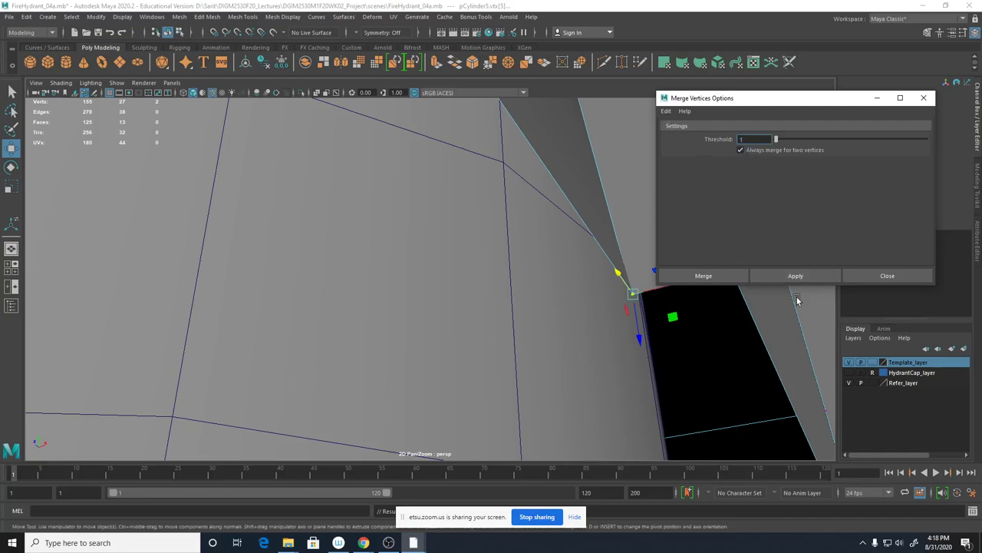
Combine the front quarter panel and the side panel into a single mesh.
right_drag(637, 218, 656, 195)
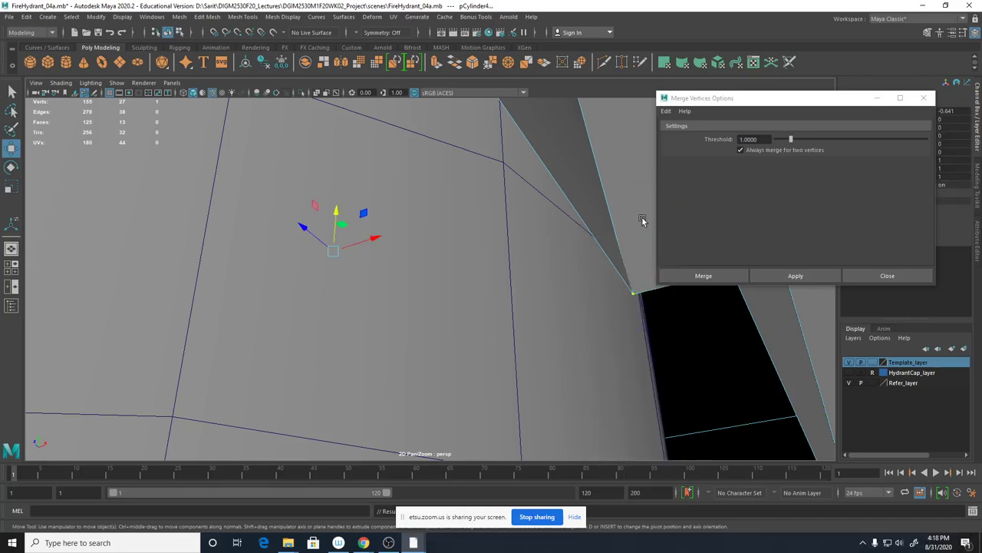
click(583, 207)
shift+right_drag(585, 206, 585, 420)
Merge the overlapping lowest seam vertices of the combined panels with a threshold of 1.
right_drag(636, 261, 595, 258)
drag(620, 281, 647, 300)
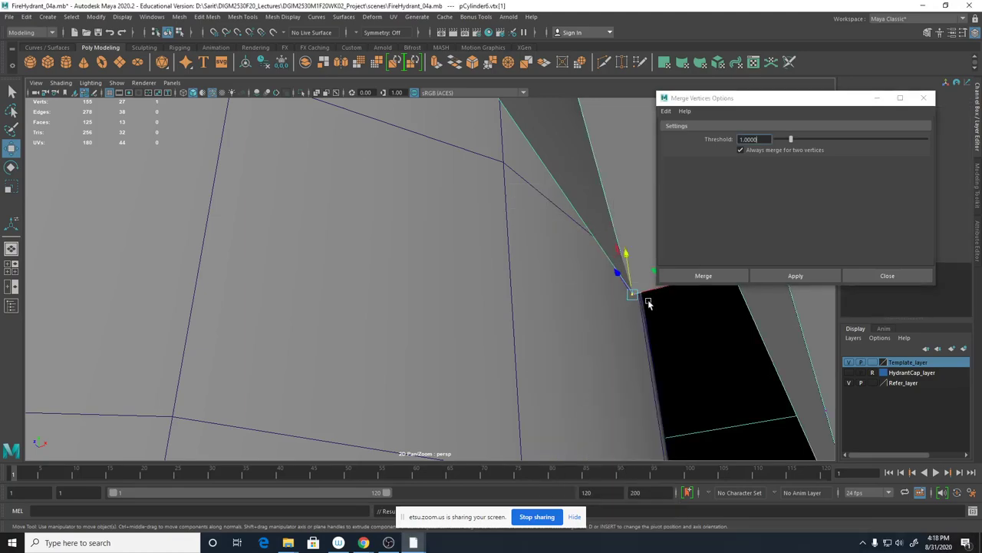
click(772, 280)
Merge the pair of vertices at the seam's middle corner, selecting them in wireframe display.
alt+drag(739, 326, 469, 252)
alt+right_drag(469, 252, 521, 301)
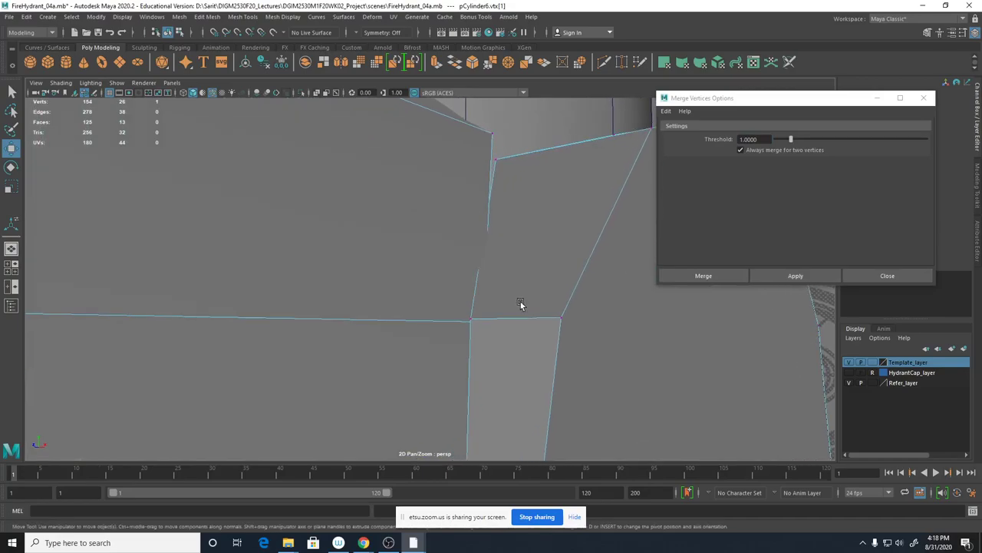
key(4)
alt+drag(519, 332, 300, 381)
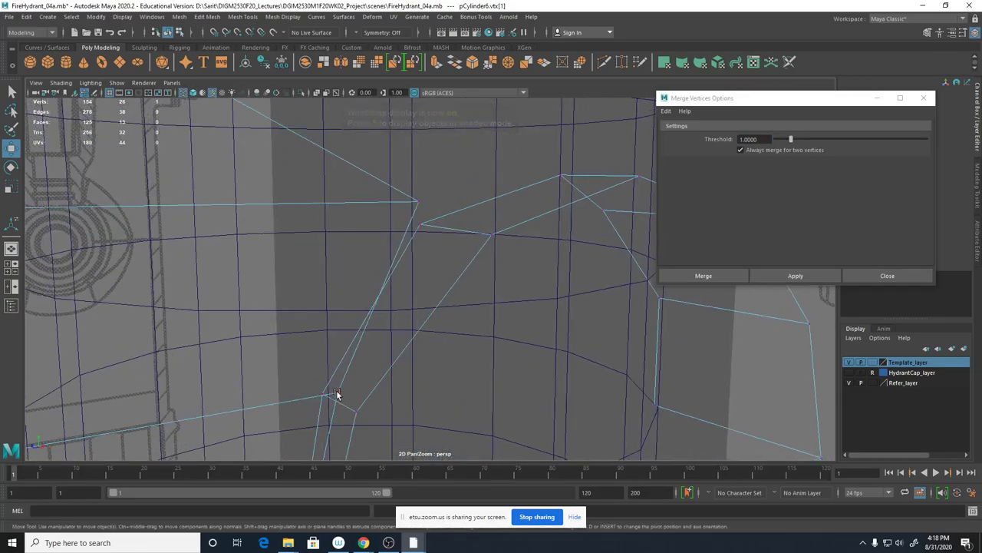
click(336, 392)
drag(318, 398, 297, 411)
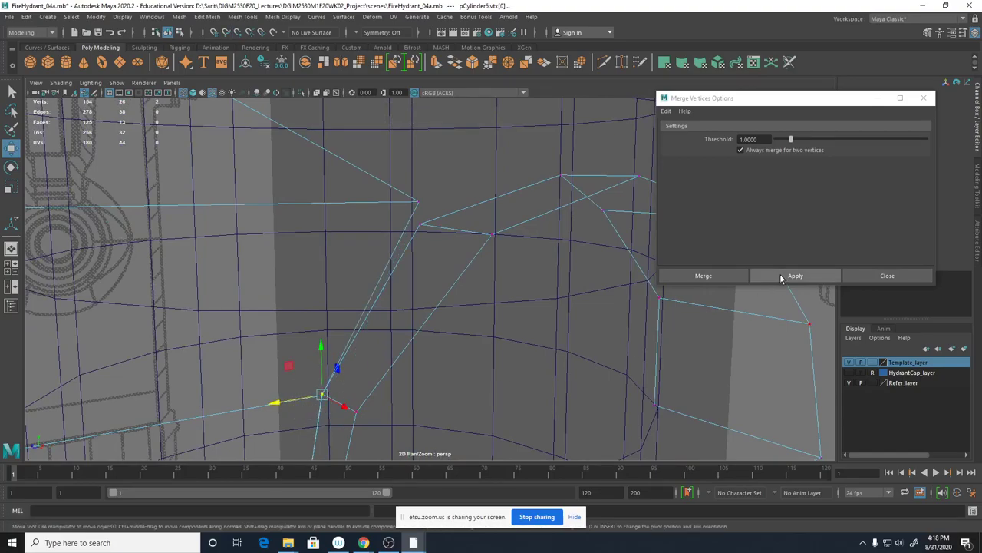
click(785, 276)
Merge the pair of vertices at the seam's upper corner in shaded display.
alt+drag(502, 291, 457, 281)
scroll(463, 292, up, 5)
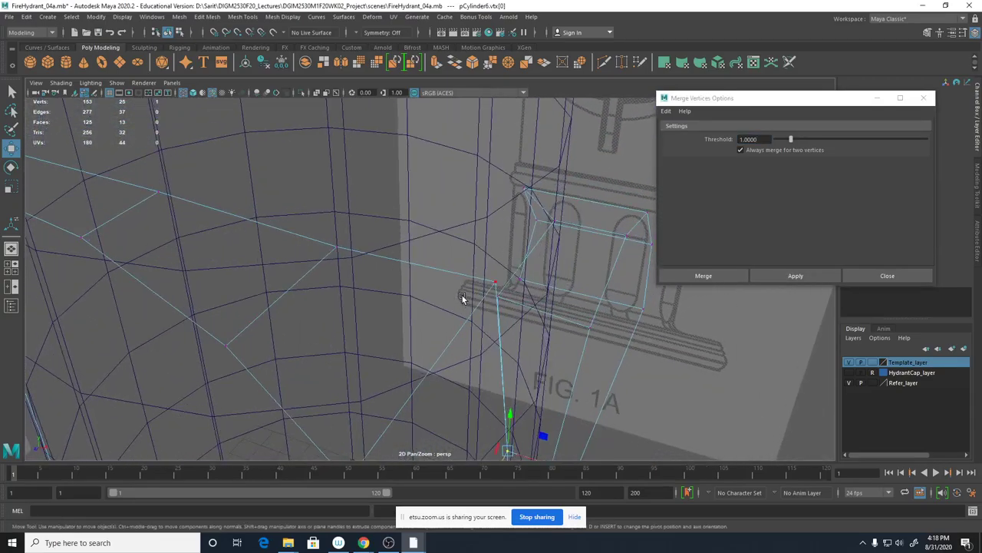
key(5)
alt+drag(564, 292, 471, 284)
alt+right_drag(470, 285, 337, 254)
alt+drag(338, 254, 333, 262)
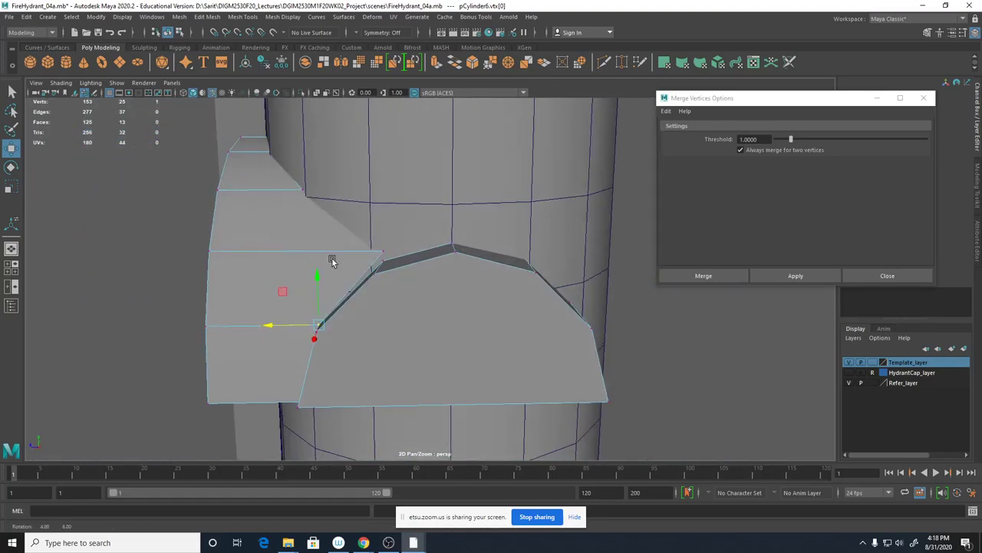
click(381, 252)
drag(383, 237, 394, 286)
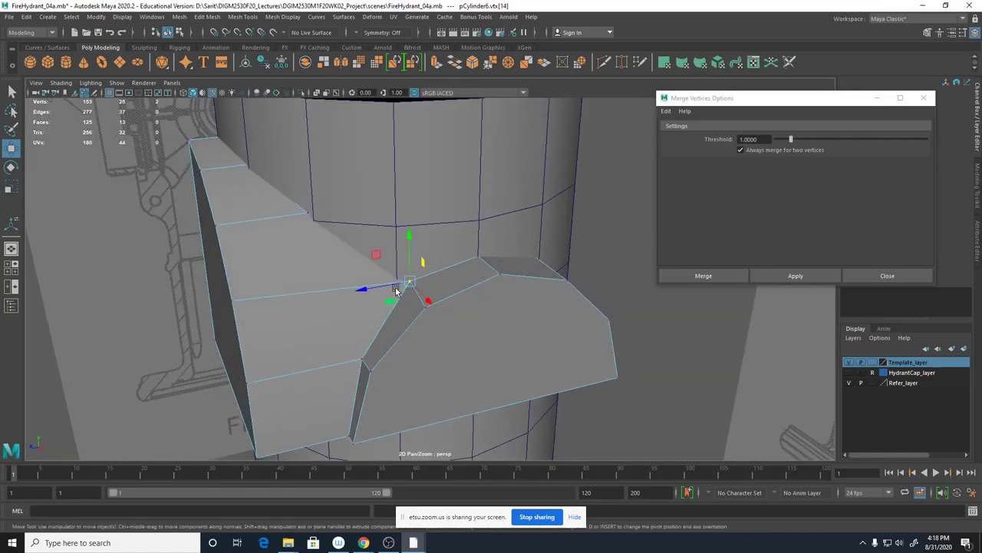
click(775, 276)
Cut a new edge line along the front panel close beside the seam, from its bottom edge up to the edge meeting the upper corner.
mouse_move(500, 333)
alt+mouse_down()
mouse_move(427, 304)
mouse_move(479, 248)
mouse_move(502, 276)
mouse_move(497, 318)
alt+mouse_up()
alt+right_drag(497, 319, 639, 349)
alt+middle_drag(570, 338, 577, 279)
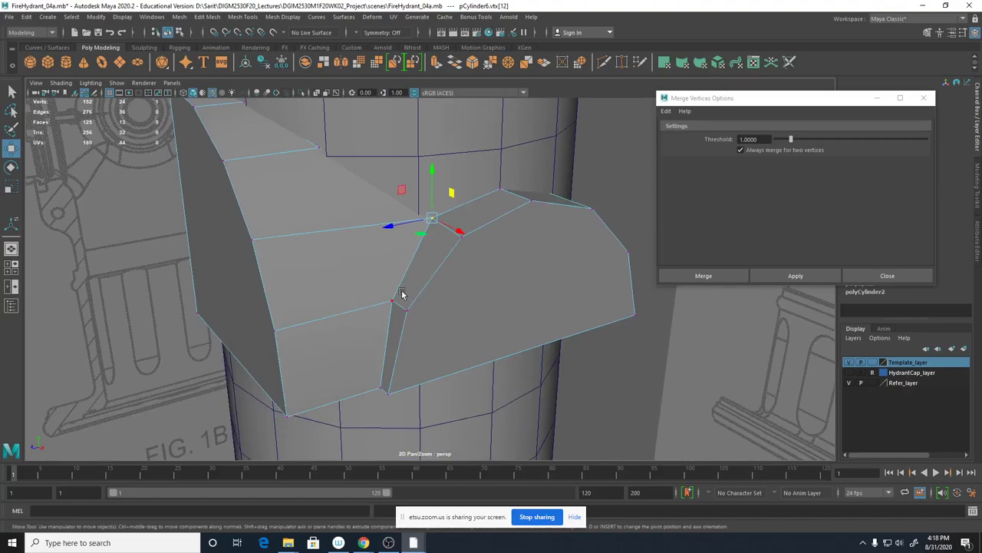
right_drag(397, 282, 365, 261)
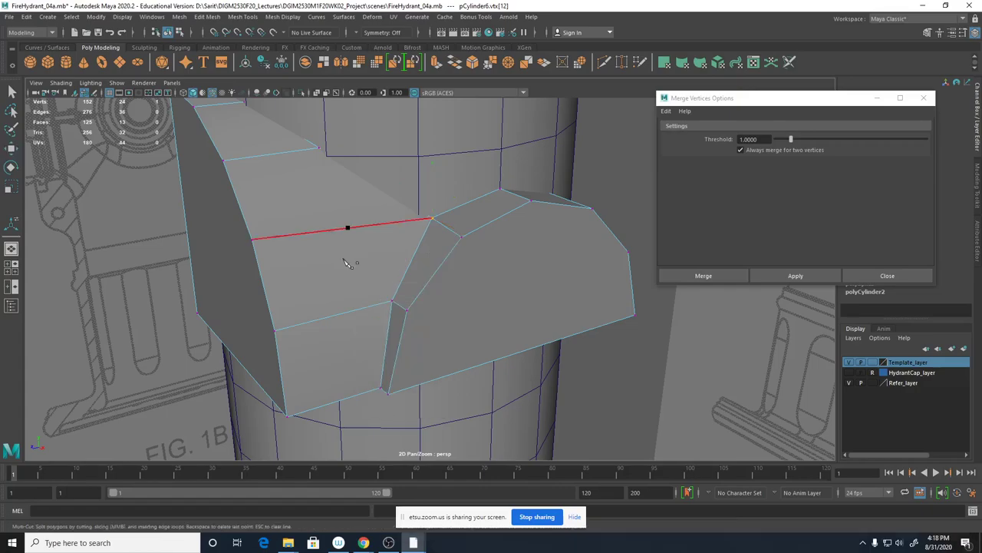
click(366, 392)
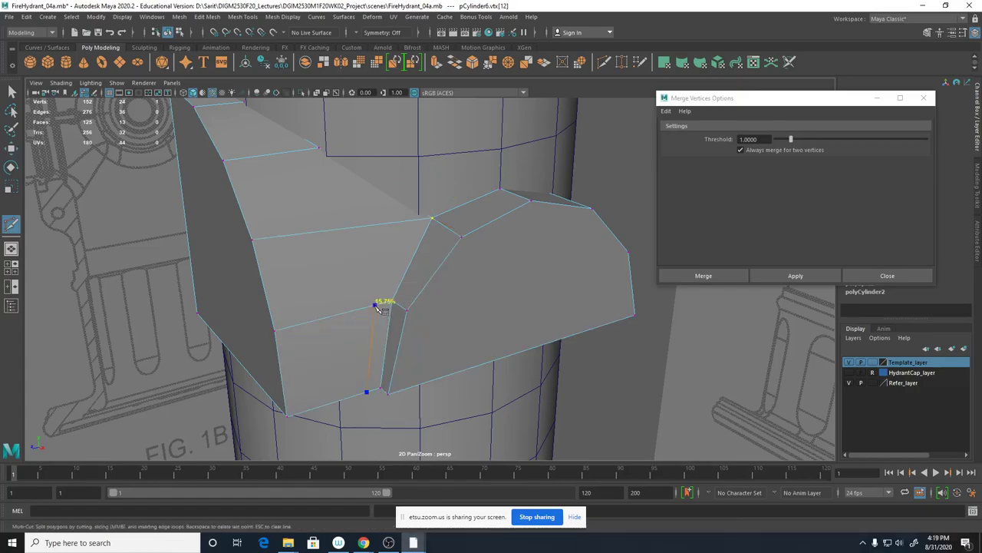
click(379, 304)
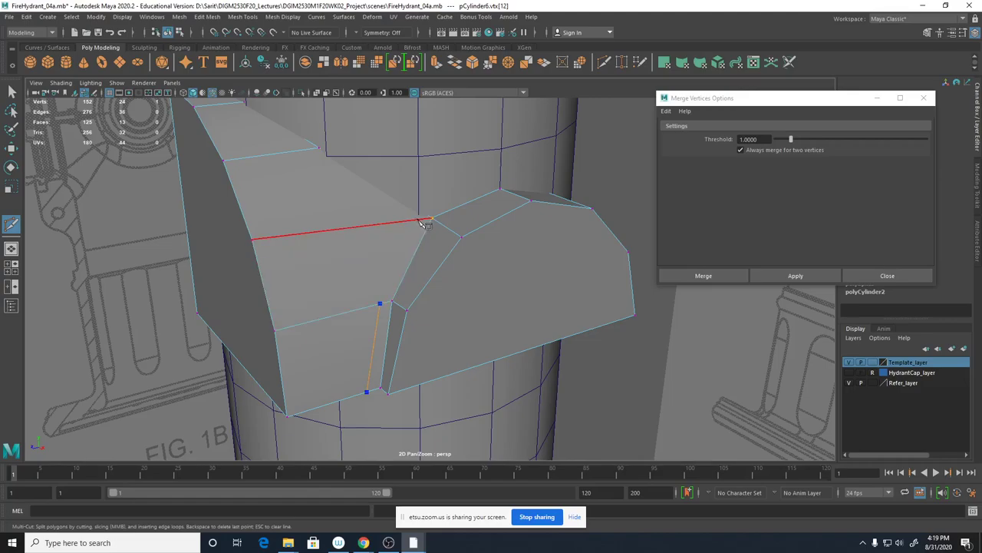
click(422, 222)
key(Return)
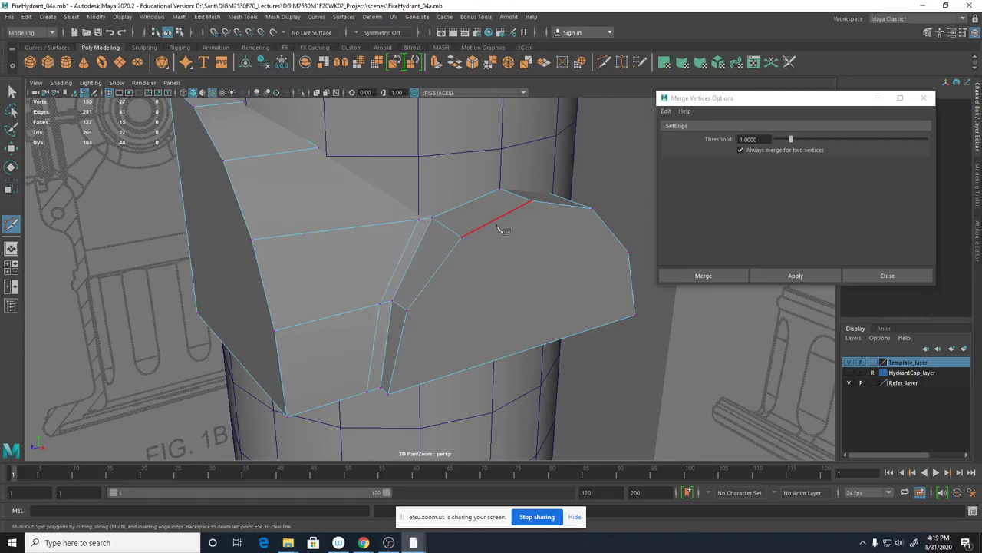
Undo the adjustments to the merged upper seam vertex.
key(w)
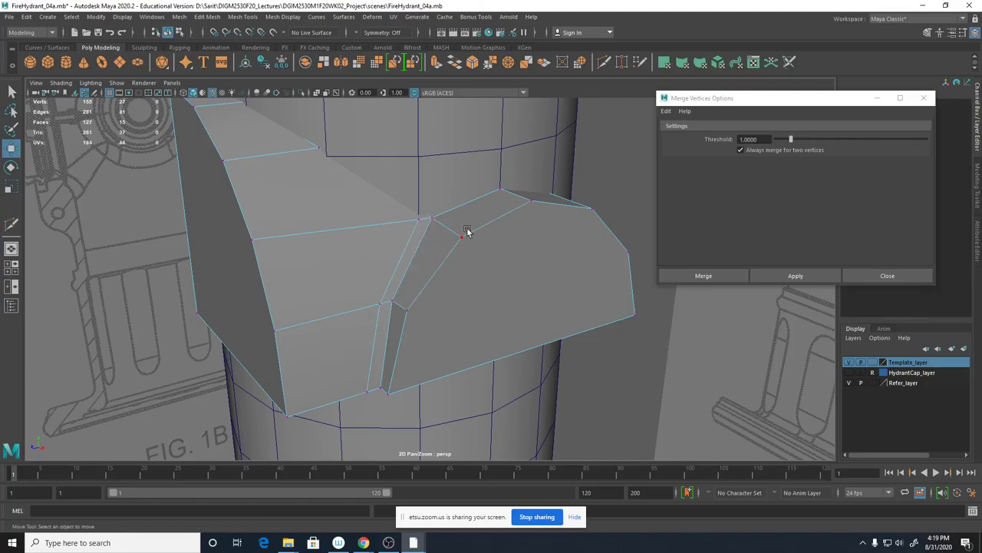
click(429, 218)
alt+drag(449, 247, 419, 226)
key(ctrl+z)
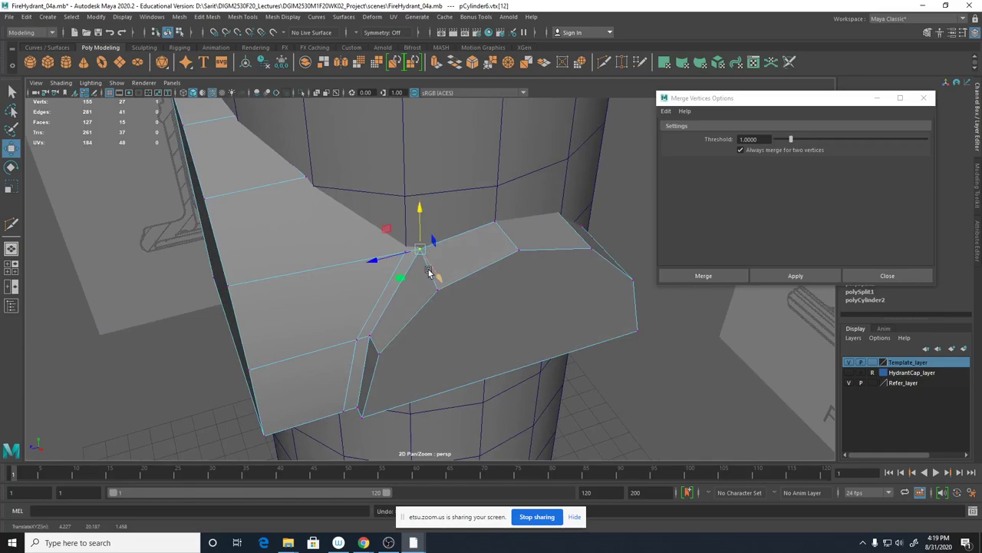
key(ctrl+z)
Delete the seam-side cut's upper segment and recut it from its middle point to the panel's inner border edge just above the upper corner.
right_drag(410, 275, 349, 280)
click(400, 266)
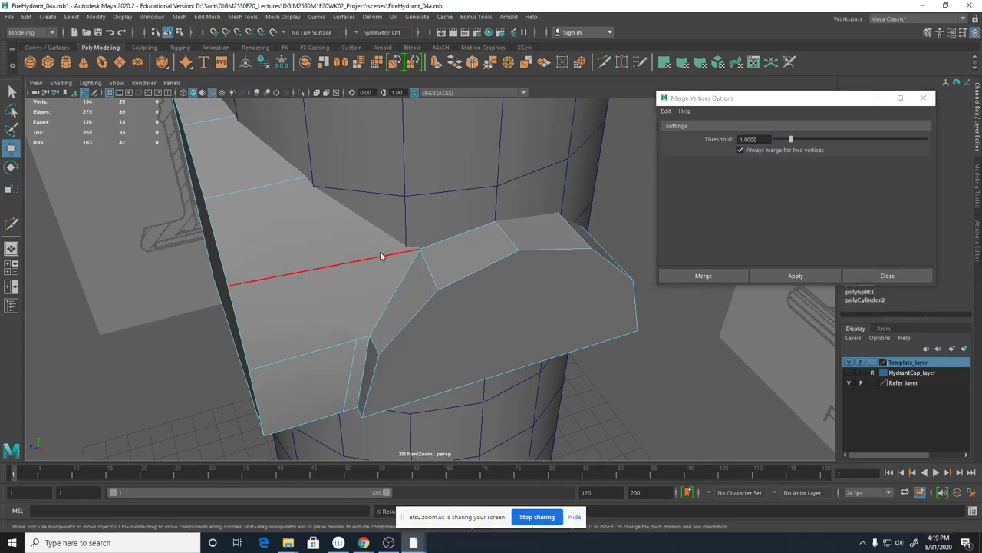
shift+right_drag(380, 251, 325, 255)
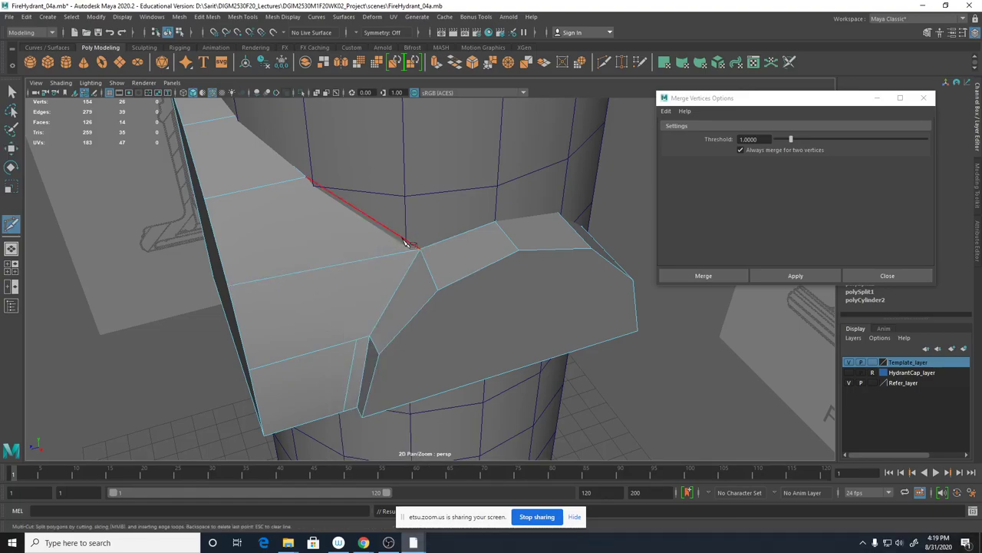
click(407, 242)
click(407, 251)
click(360, 334)
key(e)
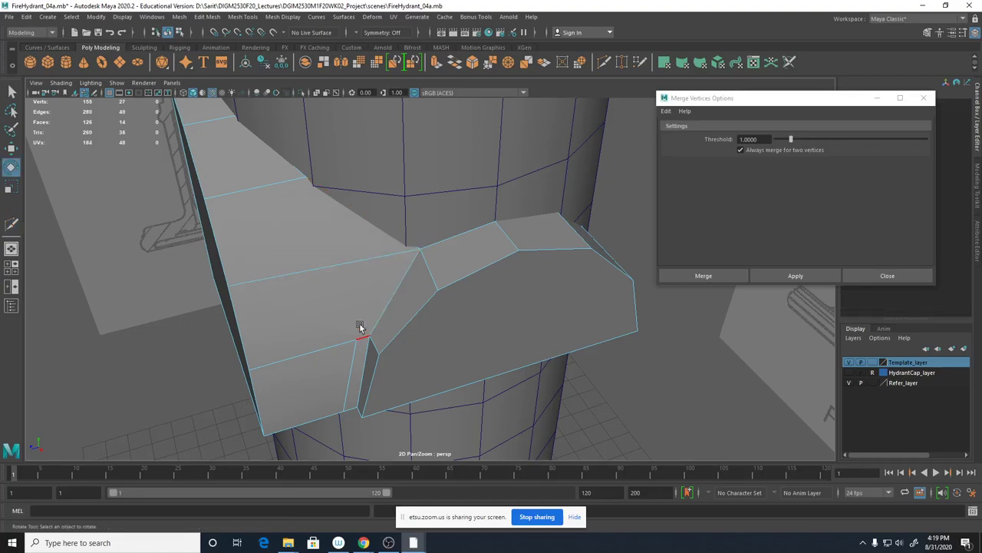
key(g)
click(357, 339)
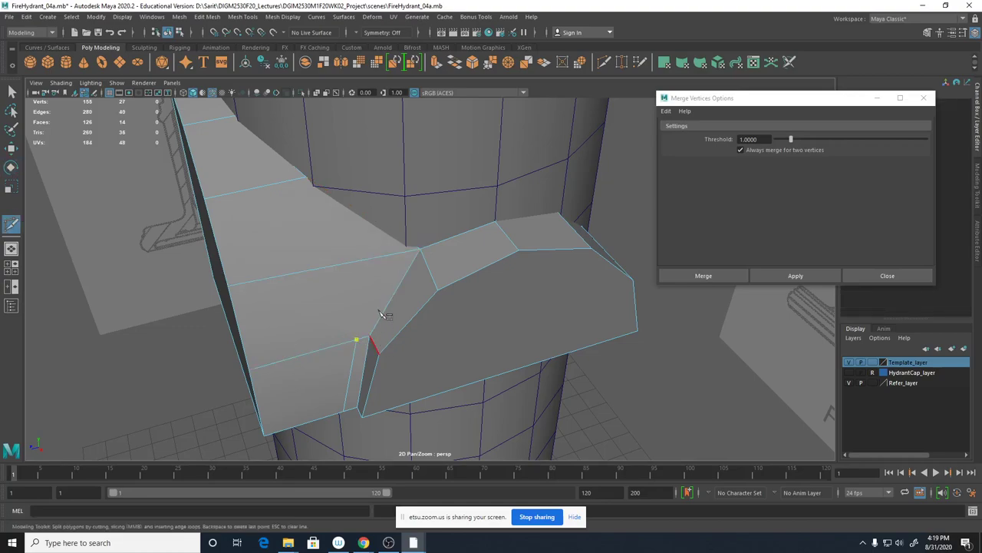
click(407, 242)
key(Return)
Complete the seam-side cut's upper segment across the edge meeting the upper corner to the panel's inner border.
click(591, 248)
alt+drag(577, 324, 585, 315)
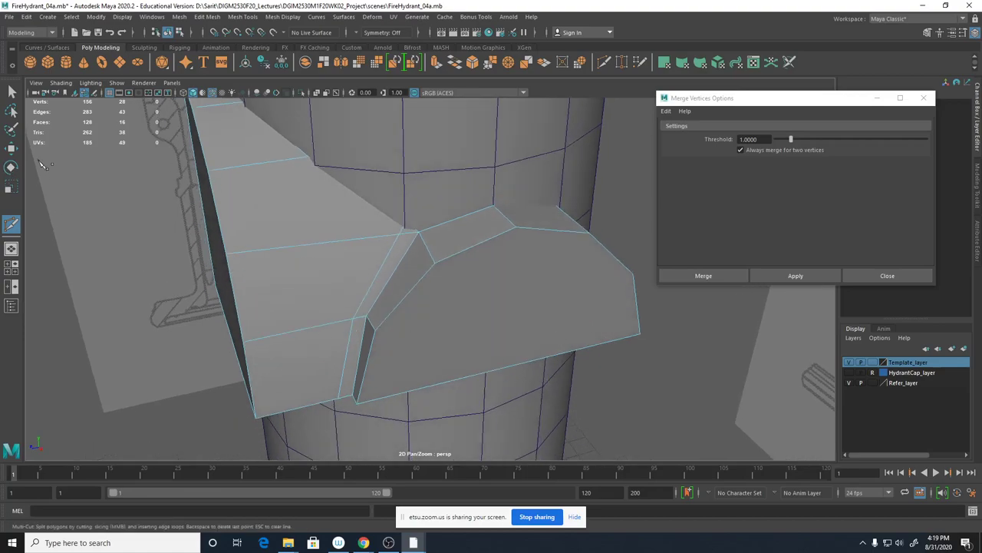
click(11, 90)
alt+right_drag(298, 227, 452, 250)
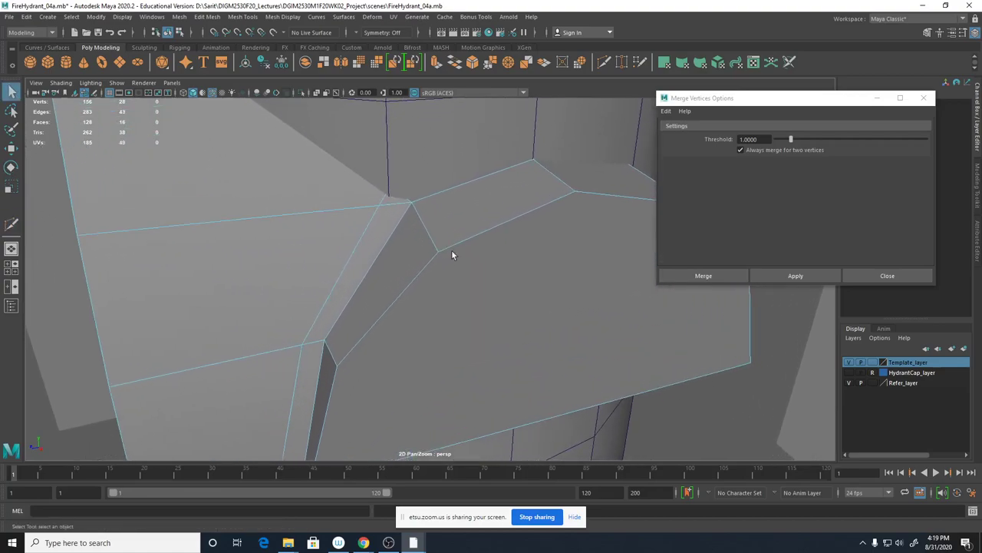
alt+drag(451, 250, 439, 270)
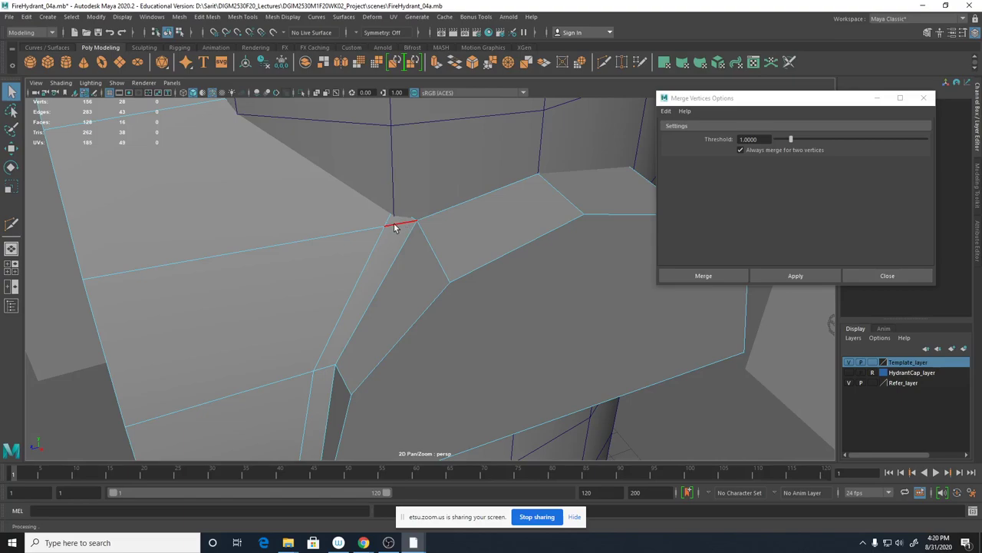
Snap the cut's vertex beside the seam's upper corner onto the neighbouring vertex on the panel's inner border.
right_drag(393, 228, 363, 228)
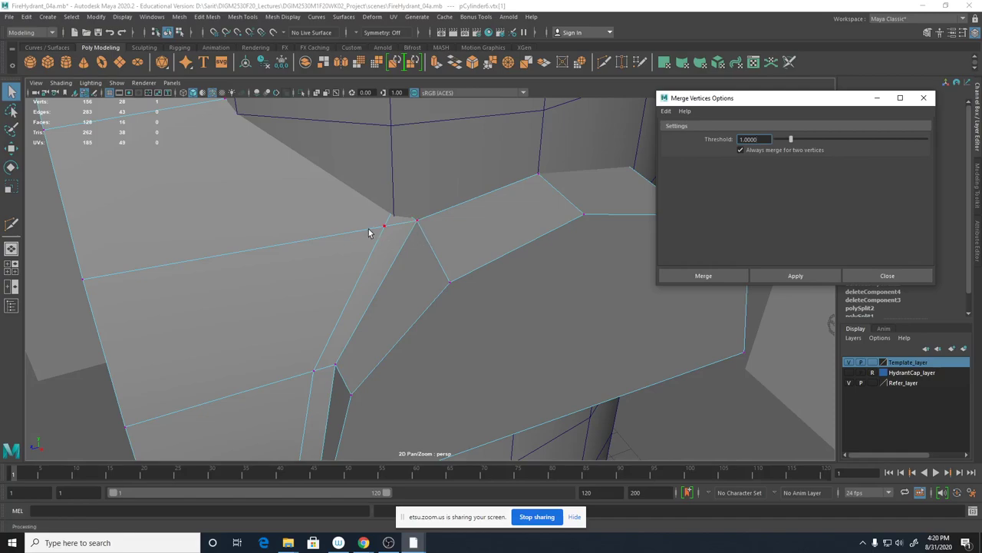
click(384, 230)
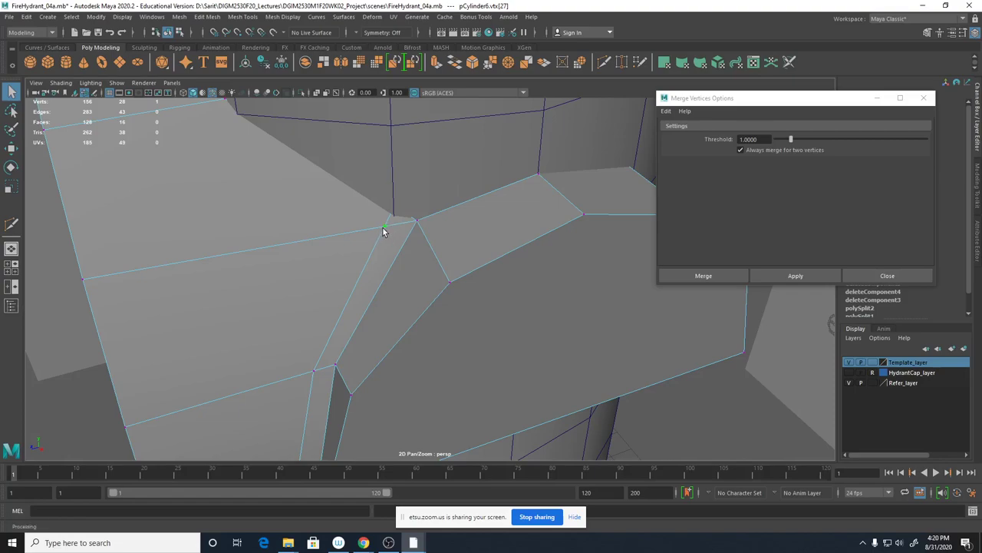
key(w)
key(v)
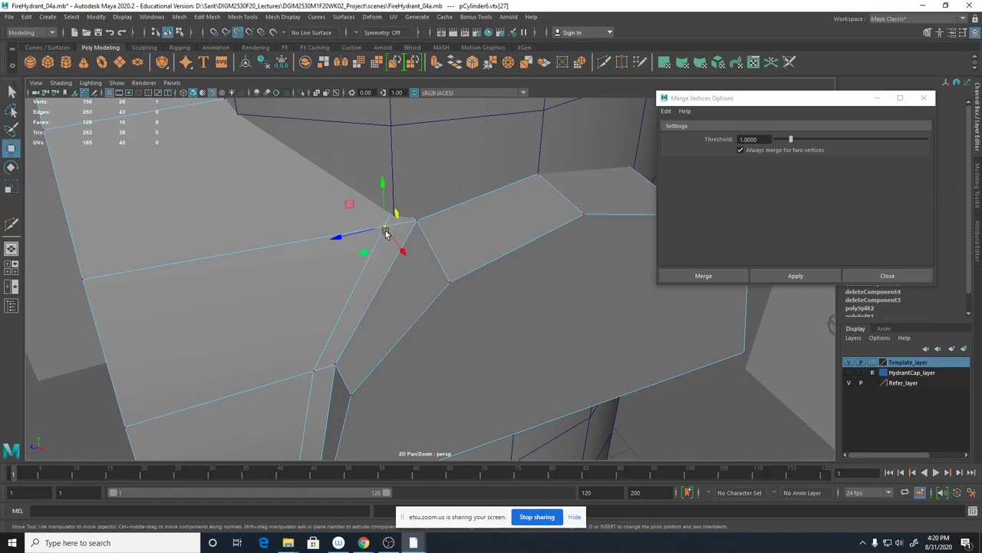
drag(386, 228, 407, 225)
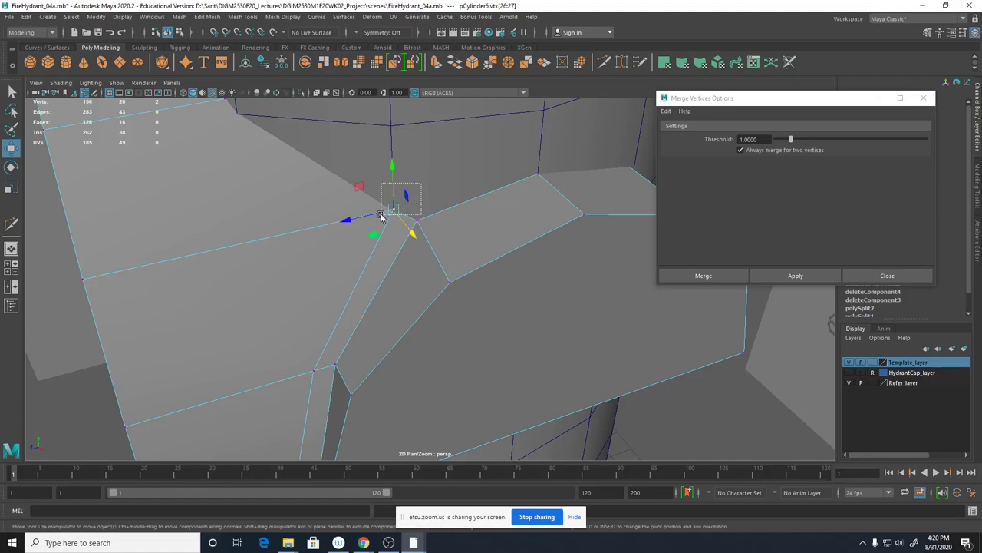
Merge the two coincident vertices at the inner border with a threshold of 1.0 and close the merge options.
shift+right_drag(396, 212, 397, 188)
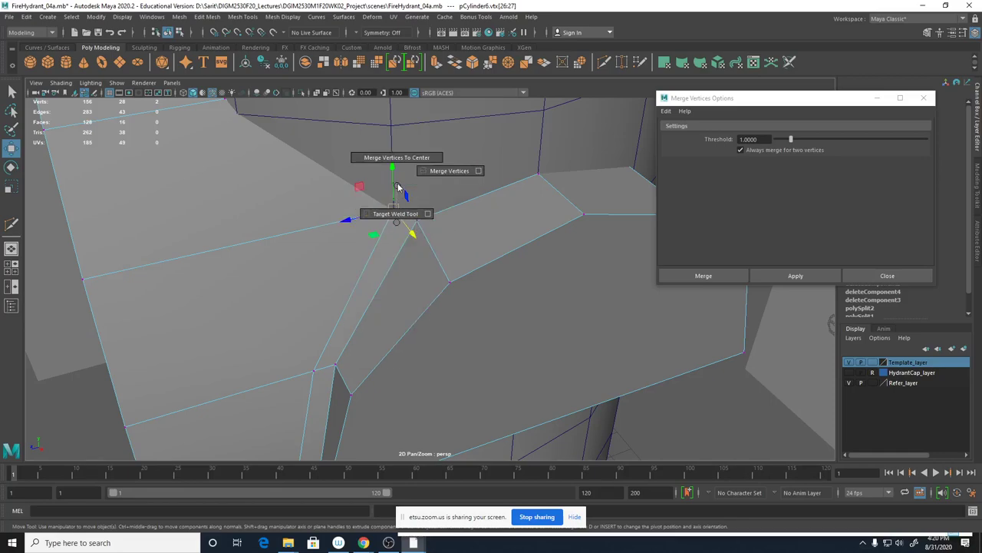
shift+right_drag(398, 186, 477, 179)
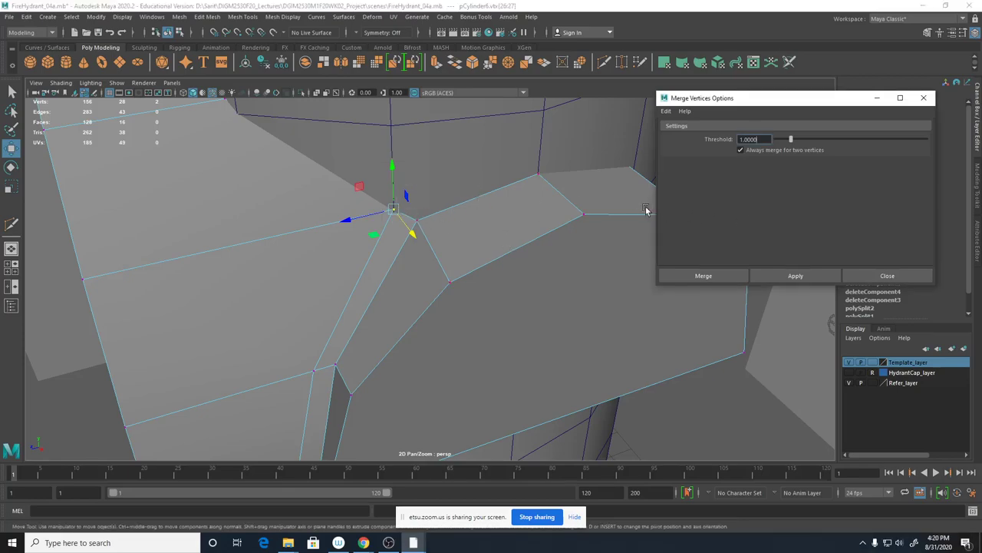
click(408, 210)
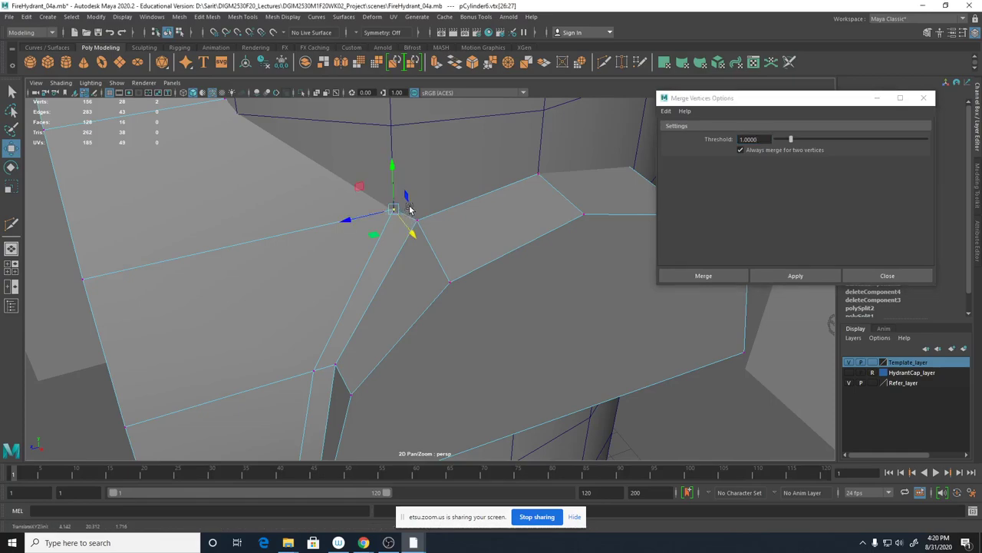
key(4)
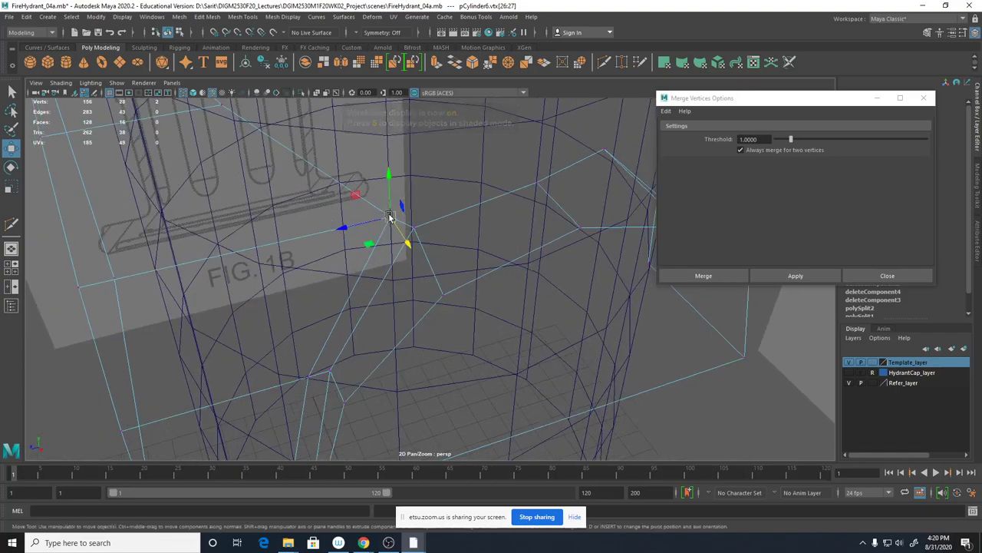
click(796, 274)
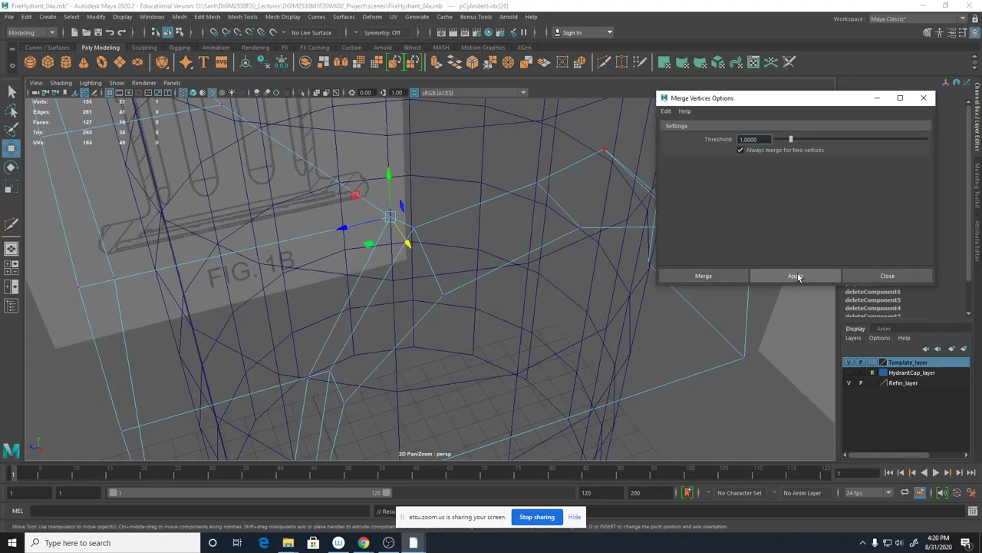
click(906, 274)
Return the joined panel mesh to object selection and save the scene.
alt+drag(554, 278, 343, 243)
click(357, 274)
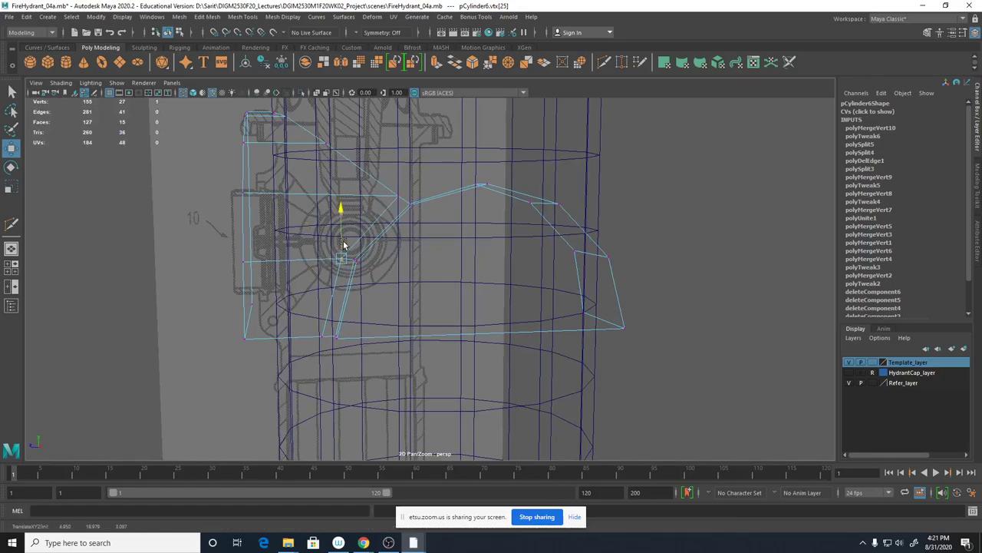
alt+drag(438, 281, 432, 257)
right_drag(439, 223, 464, 219)
alt+drag(471, 384, 495, 384)
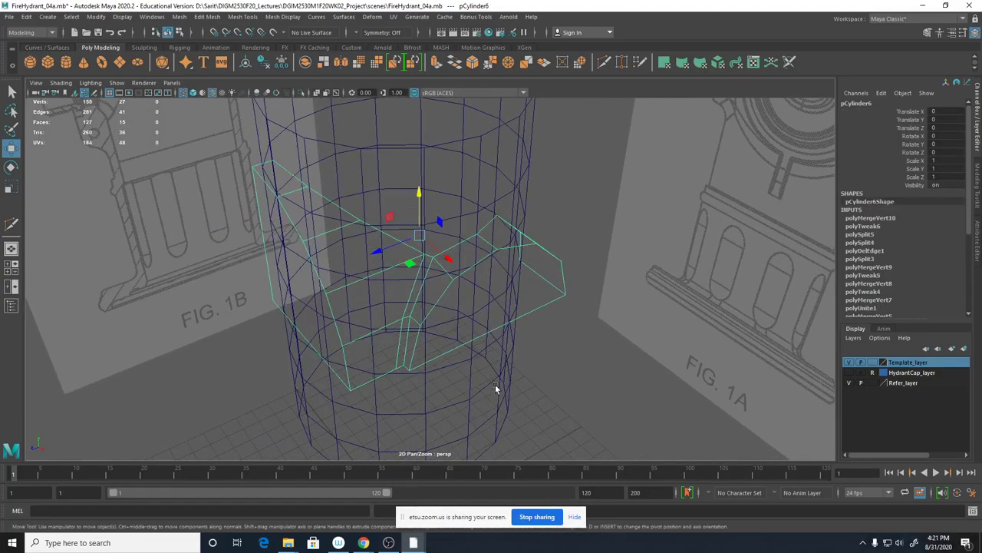
key(ctrl+s)
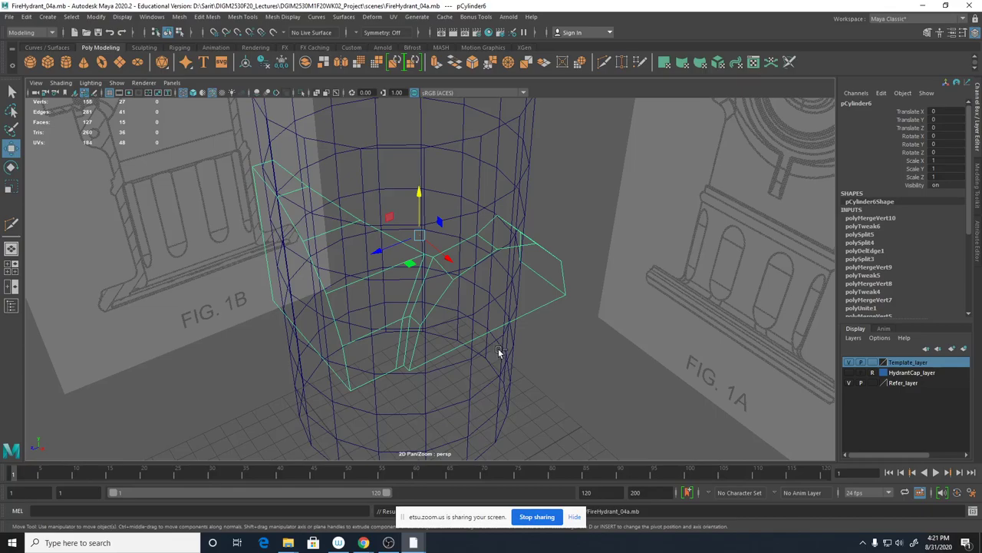
Delete the vertical column of cylinder faces directly beside the front panel's outer edge in shaded display.
click(517, 192)
alt+drag(517, 192, 550, 273)
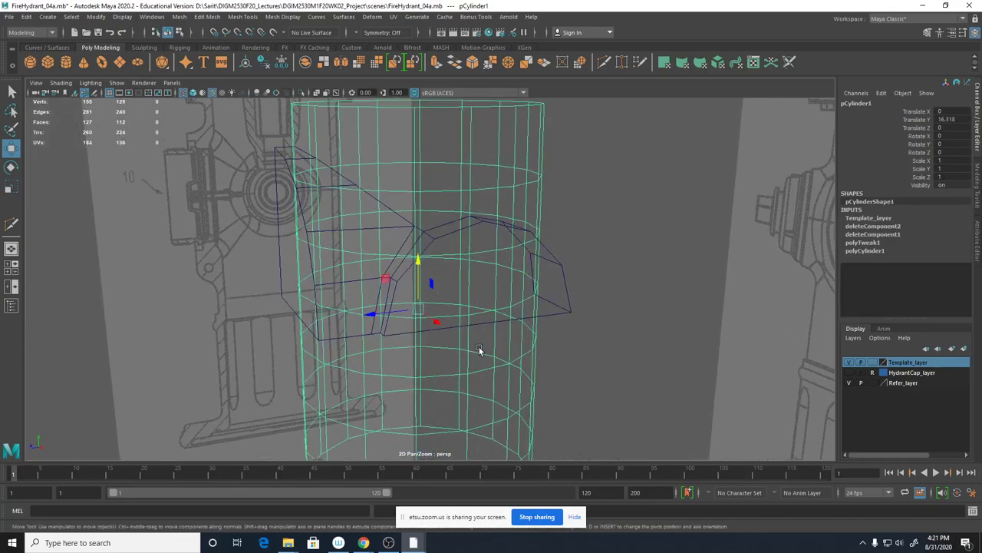
key(5)
alt+right_drag(487, 341, 230, 338)
alt+drag(230, 338, 366, 284)
right_drag(364, 236, 365, 251)
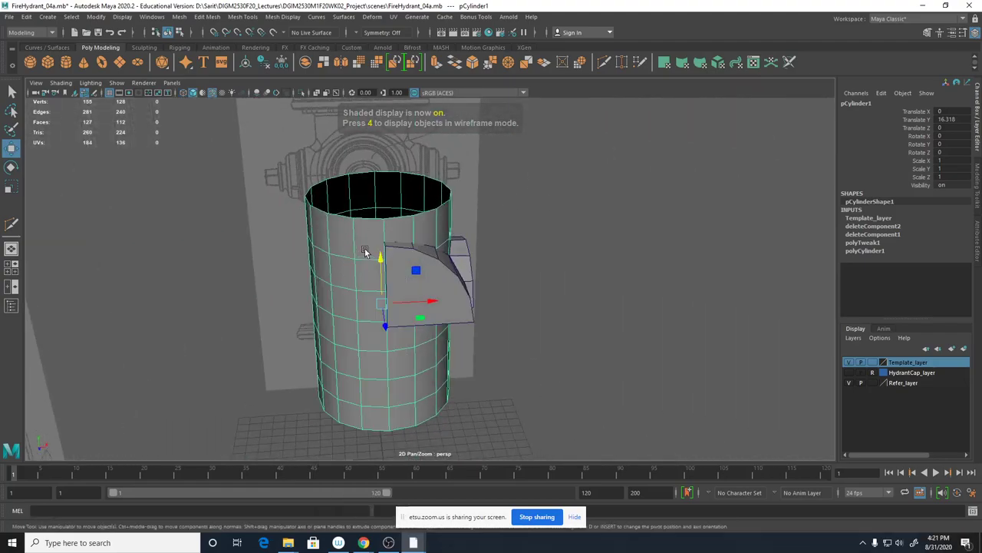
click(366, 248)
shift+double_click(370, 415)
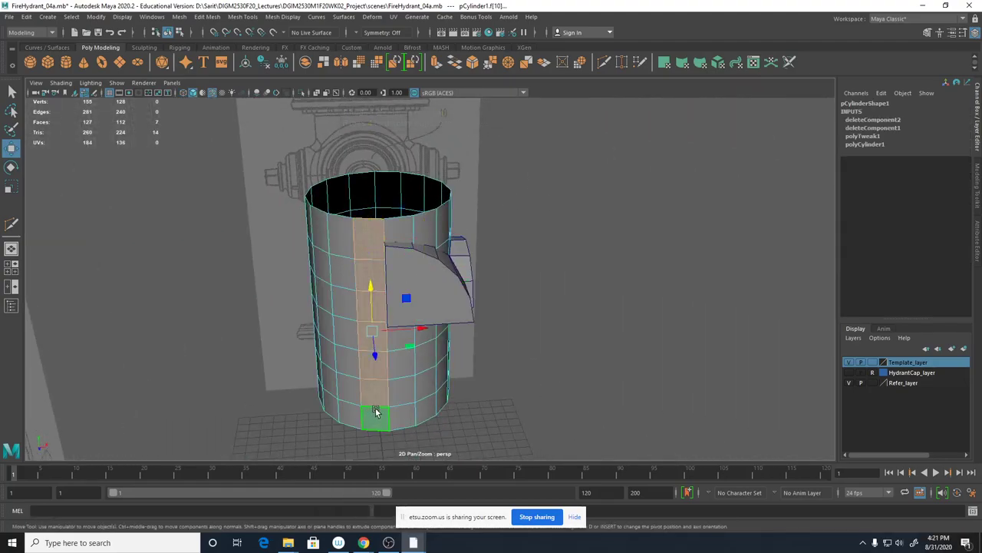
key(Delete)
Delete the opposite column of cylinder faces and the detached shell section on the side away from the panels.
key(q)
click(366, 195)
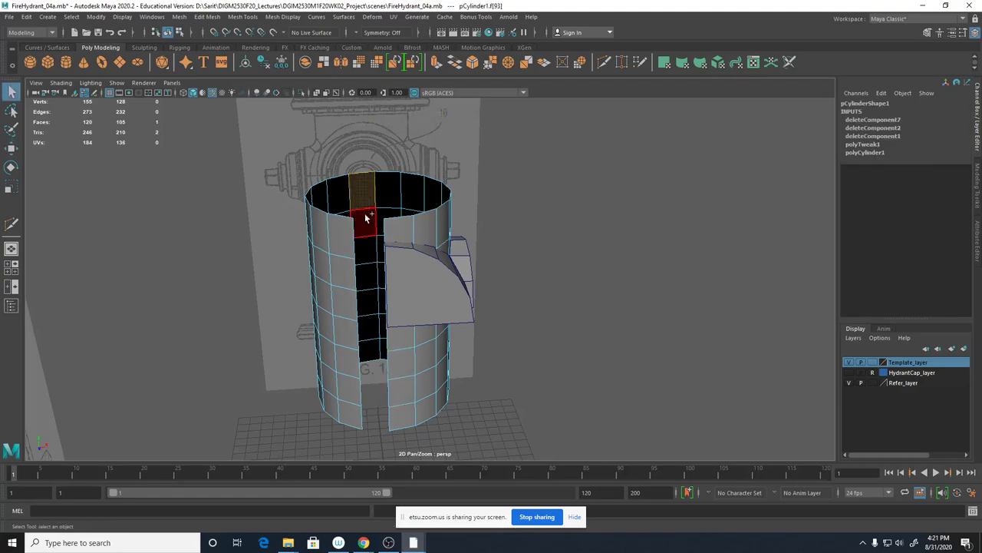
shift+double_click(365, 218)
key(Delete)
double_click(343, 249)
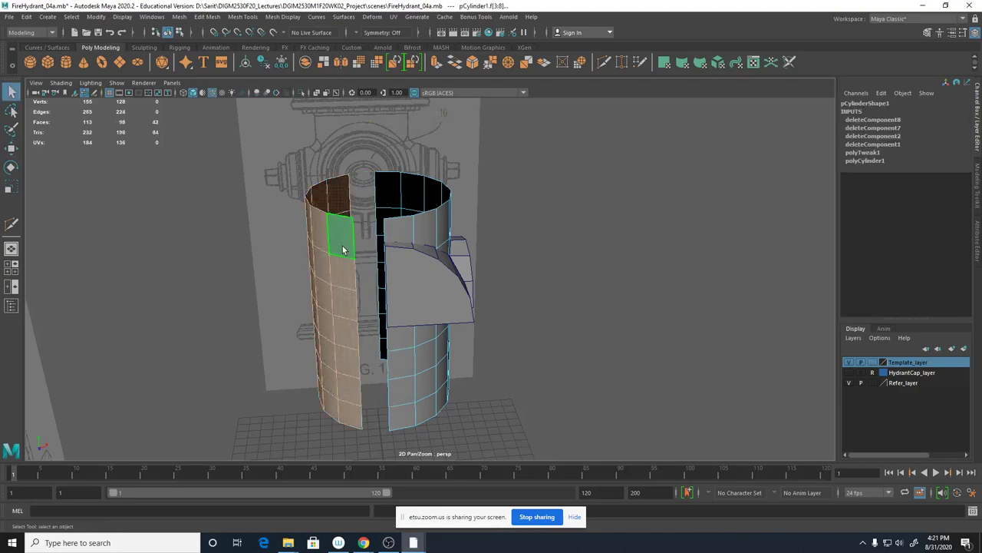
key(Delete)
Delete all rows of cylinder faces below the bottom edge of the outlet panels.
alt+drag(525, 406, 423, 314)
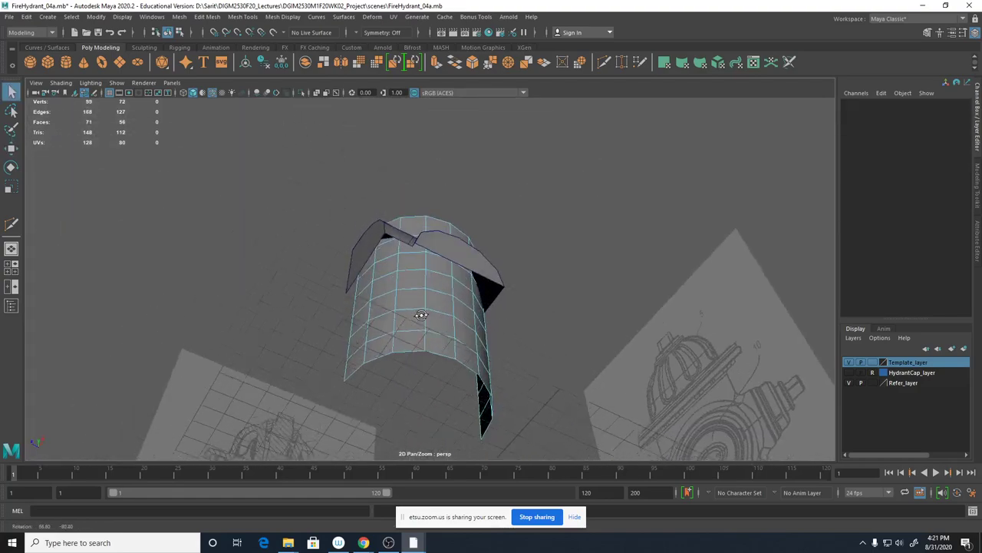
click(362, 281)
double_click(386, 274)
alt+drag(386, 274, 402, 313)
alt+drag(553, 386, 507, 374)
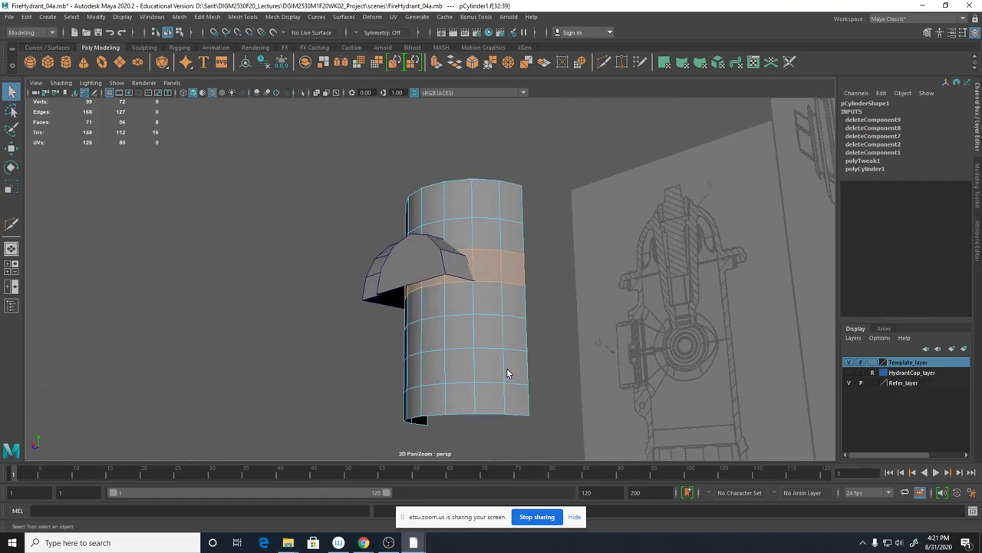
click(540, 298)
alt+drag(540, 298, 537, 318)
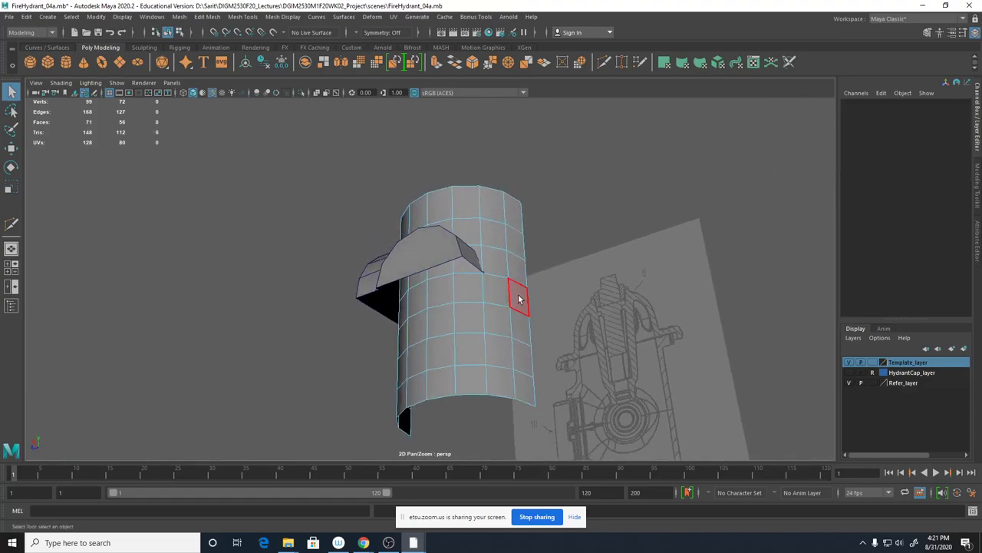
click(520, 298)
shift+double_click(497, 299)
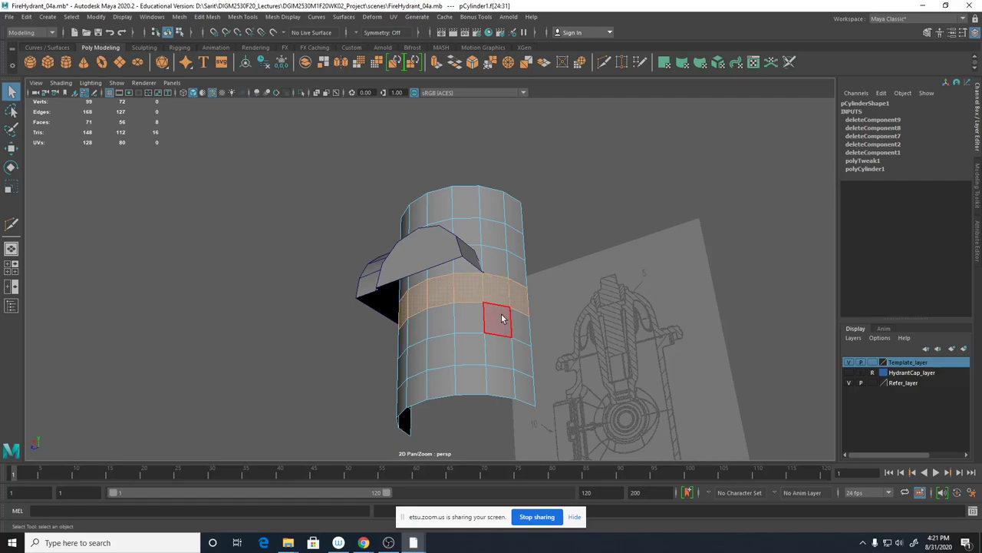
key(Delete)
double_click(503, 322)
key(Delete)
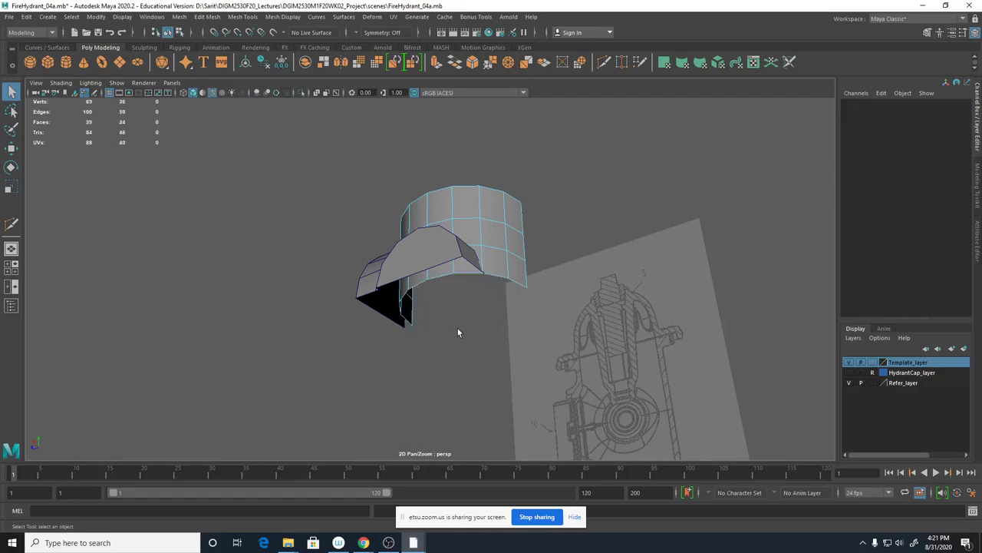
Examine where the remaining cylinder shell meets the inner borders of the front and side panels.
alt+drag(457, 329, 468, 401)
alt+right_drag(456, 318, 663, 360)
alt+drag(523, 313, 485, 277)
alt+right_drag(492, 380, 629, 383)
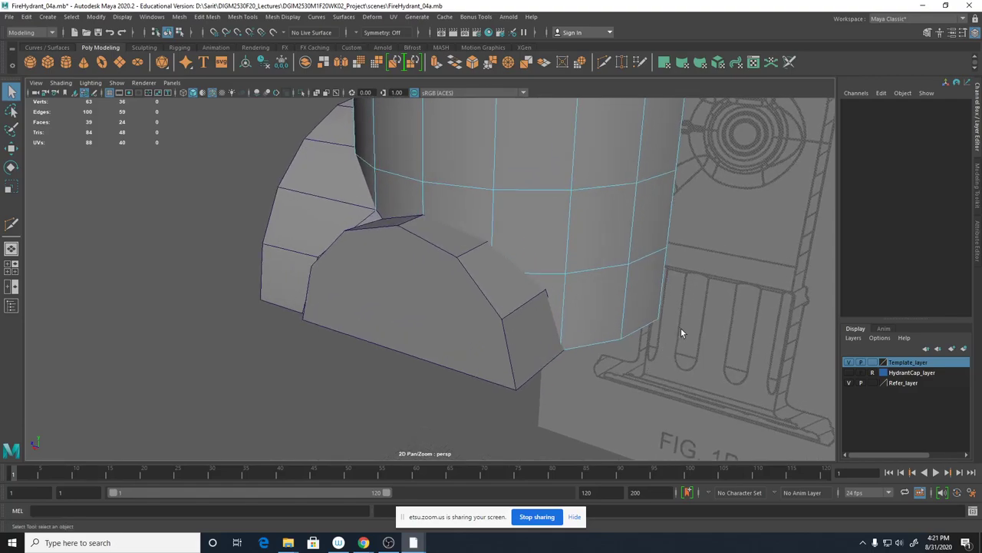
alt+drag(488, 317, 428, 329)
click(479, 323)
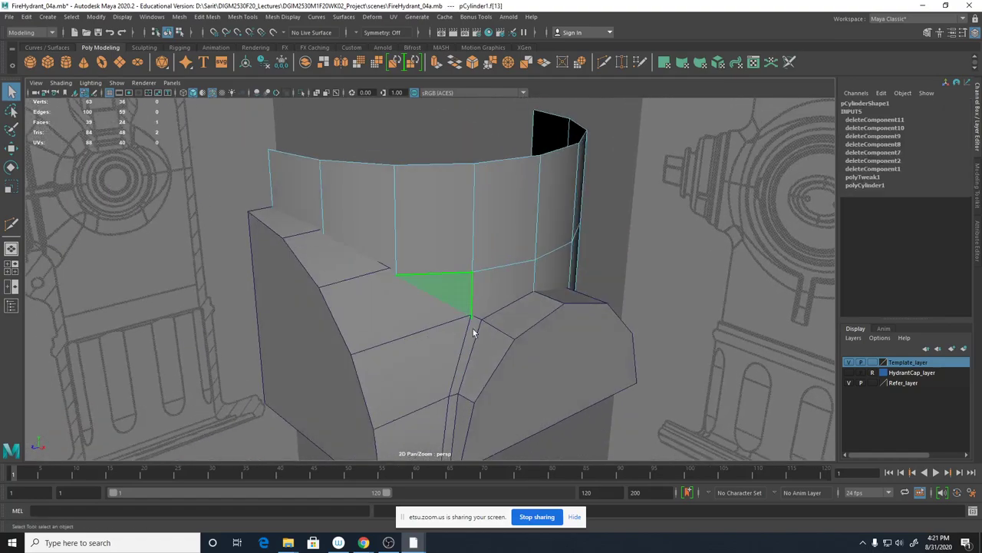
alt+drag(526, 289, 353, 300)
click(617, 352)
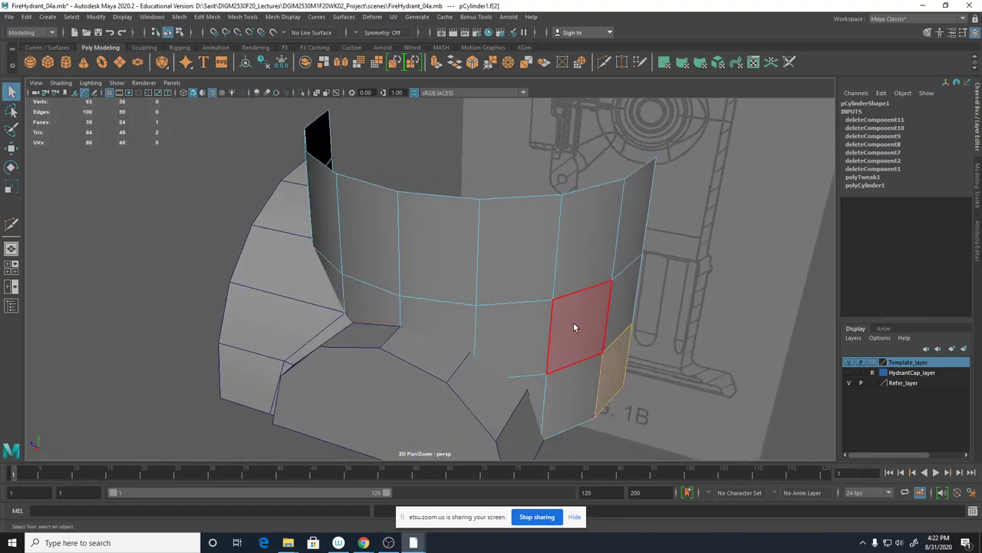
Multi-Cut the cylinder from its bottom edge up along the front panel's outer side and over its inner border.
alt+right_drag(574, 328, 673, 345)
shift+right_drag(654, 288, 597, 290)
alt+drag(630, 382, 605, 286)
alt+right_drag(605, 285, 654, 328)
alt+drag(654, 329, 614, 427)
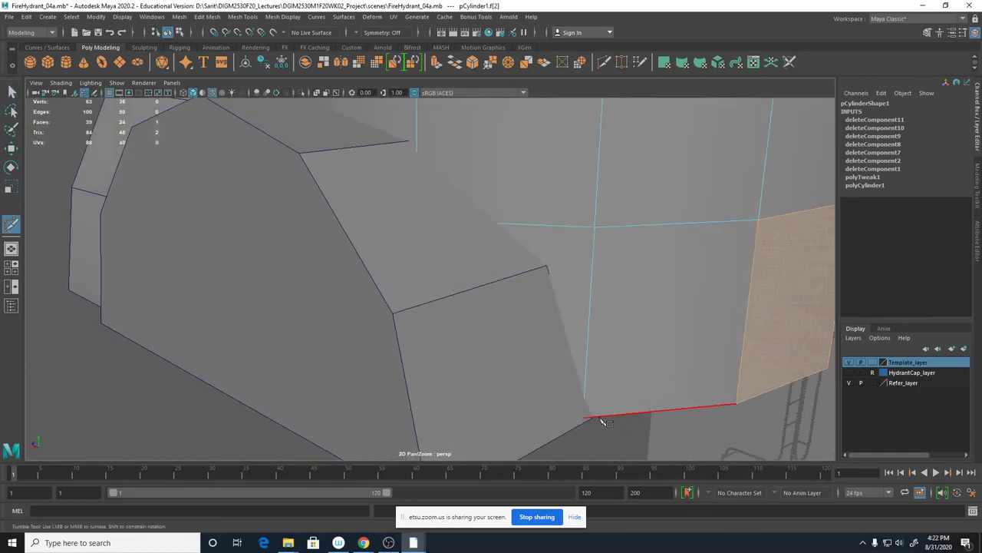
click(597, 417)
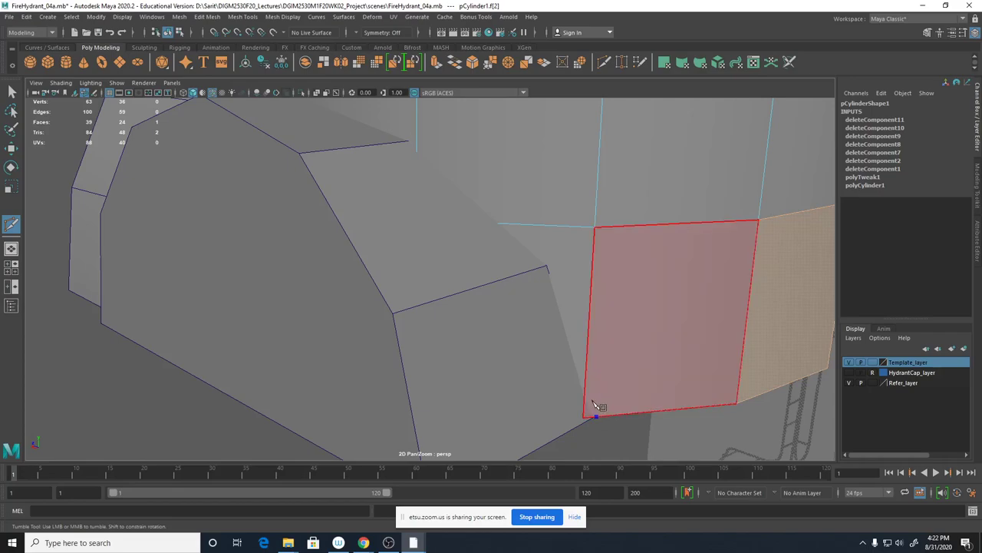
click(584, 397)
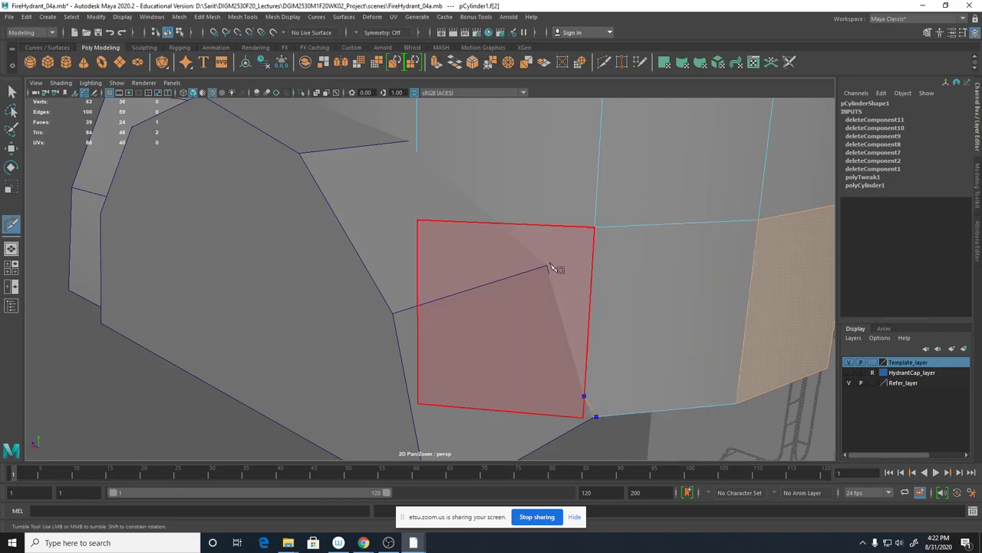
click(548, 266)
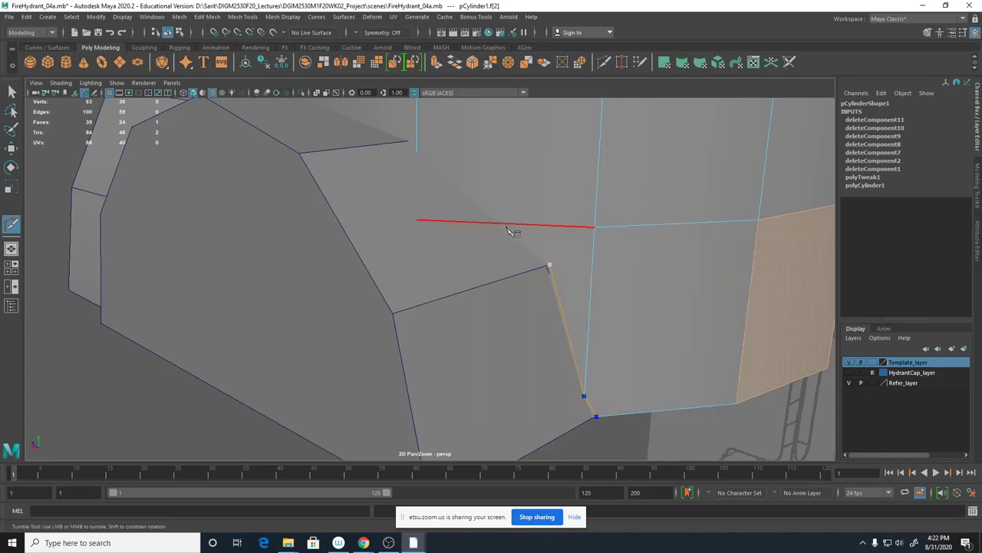
click(504, 224)
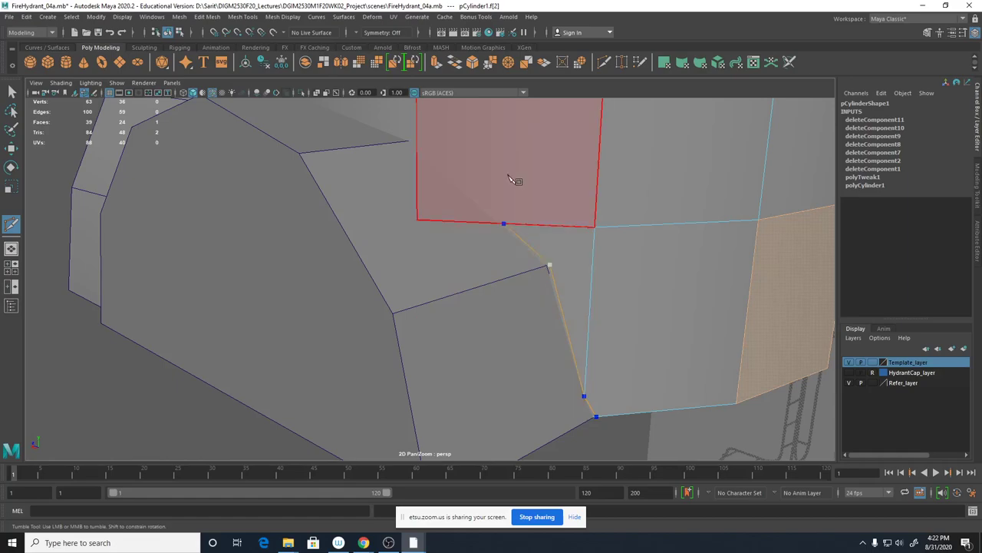
click(417, 144)
Continue the cut across the top of the front panel's inner border to the corner where both panels meet.
alt+drag(417, 147, 397, 183)
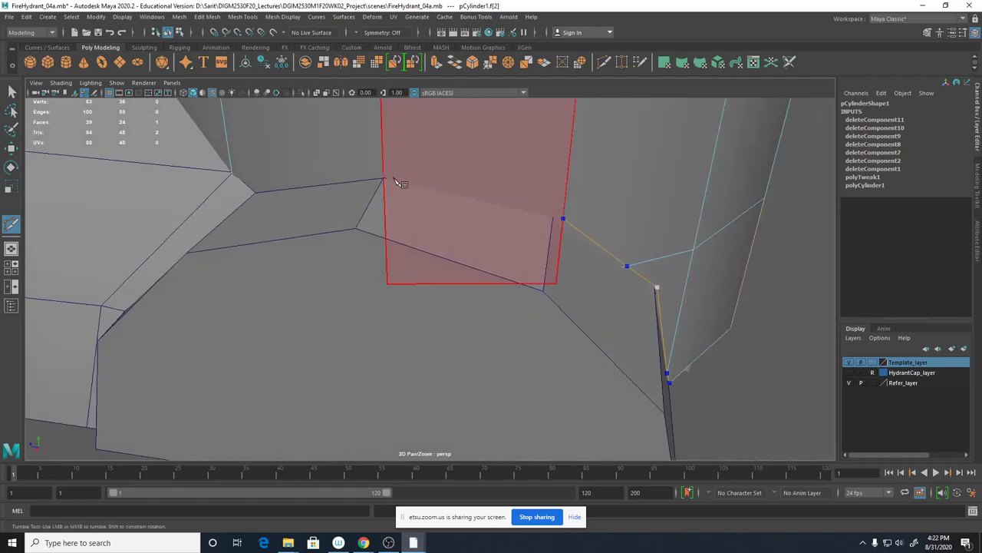
click(385, 179)
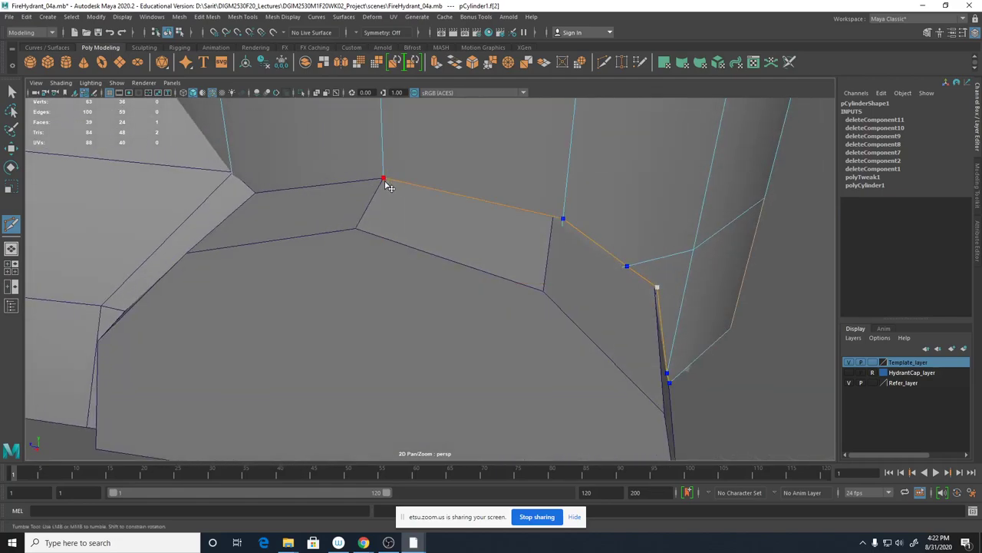
click(256, 193)
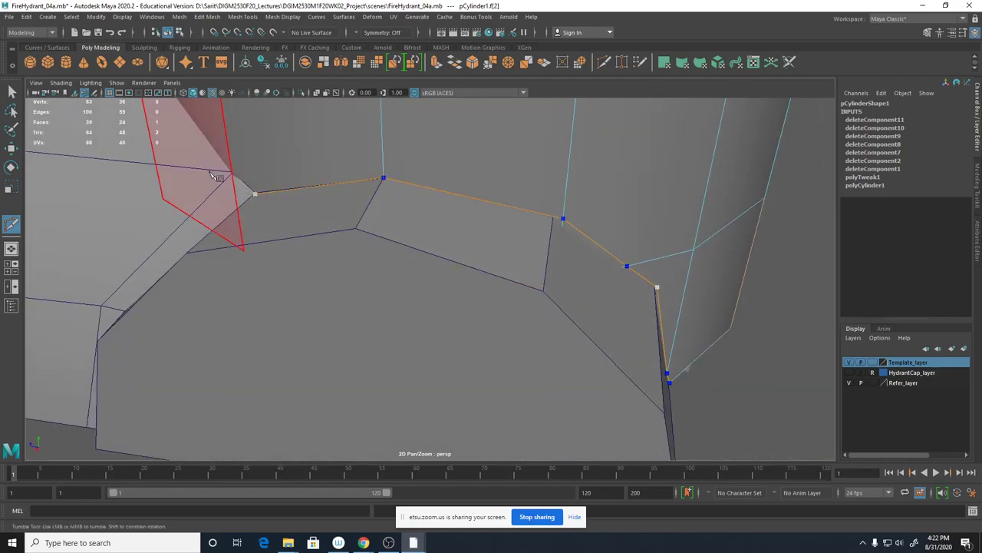
click(233, 173)
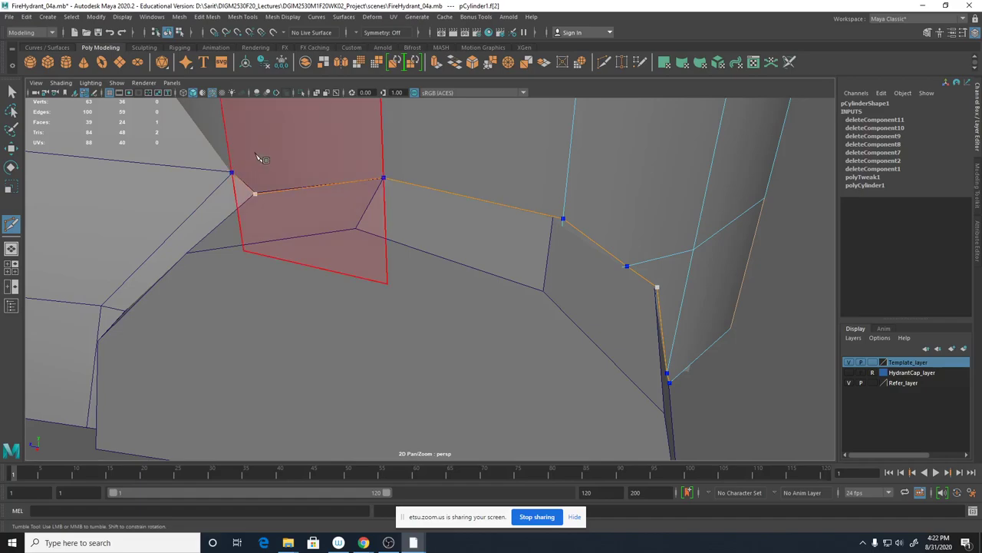
Extend the cut along the side panel's inner border to the shell's open edge and complete it.
alt+right_drag(256, 155, 268, 173)
alt+middle_drag(267, 173, 482, 283)
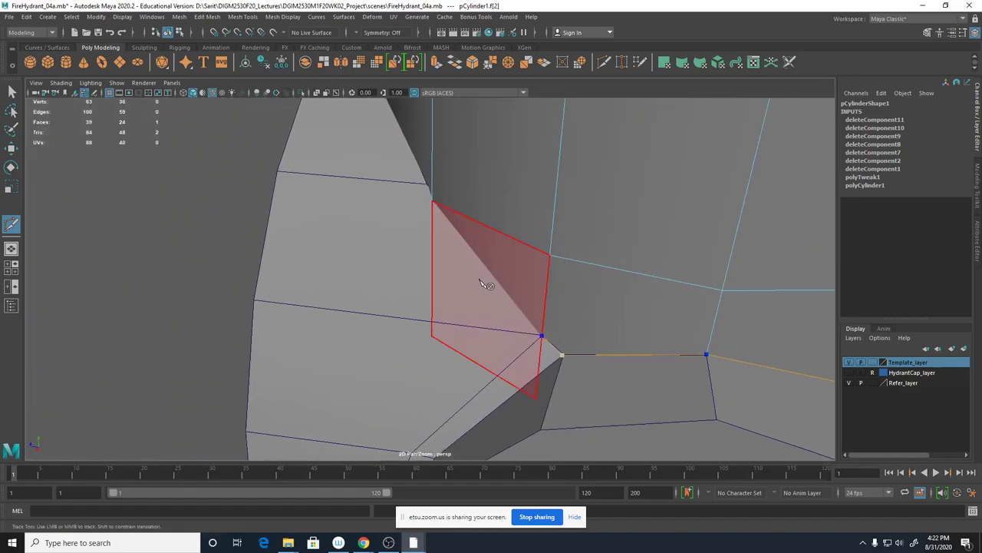
click(435, 202)
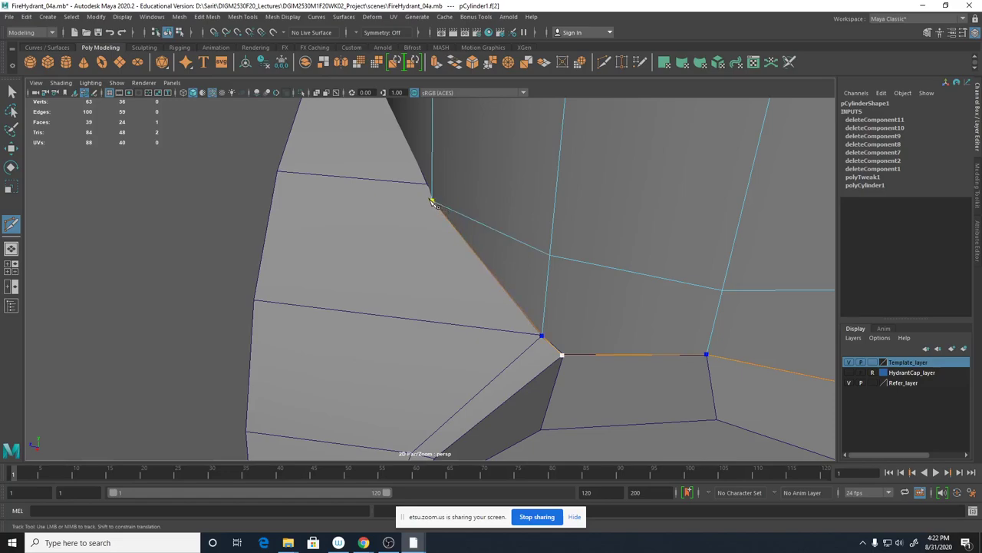
mouse_move(436, 203)
alt+mouse_down()
mouse_move(488, 226)
mouse_move(430, 192)
alt+mouse_up()
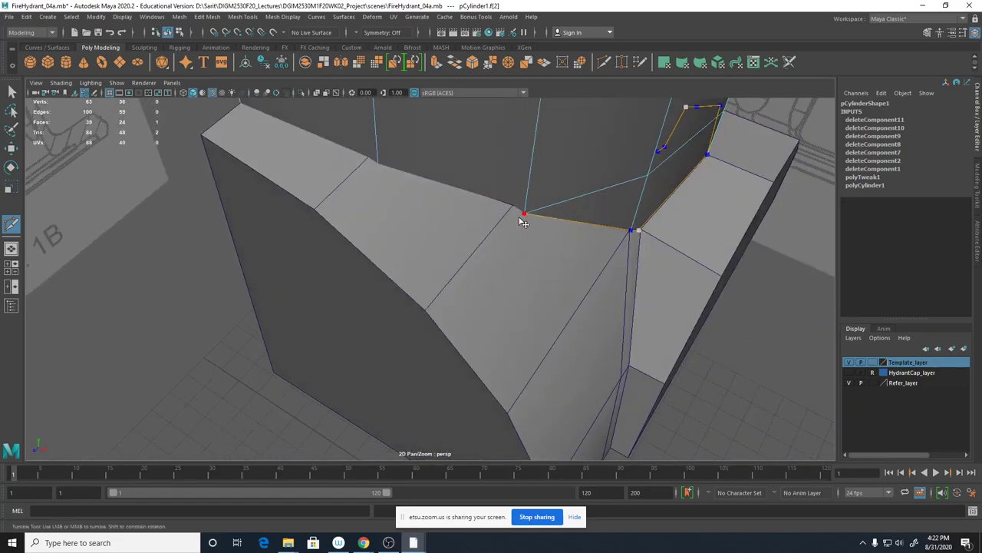
click(378, 162)
alt+right_drag(265, 201, 410, 204)
alt+middle_drag(390, 199, 469, 292)
alt+right_drag(470, 292, 281, 127)
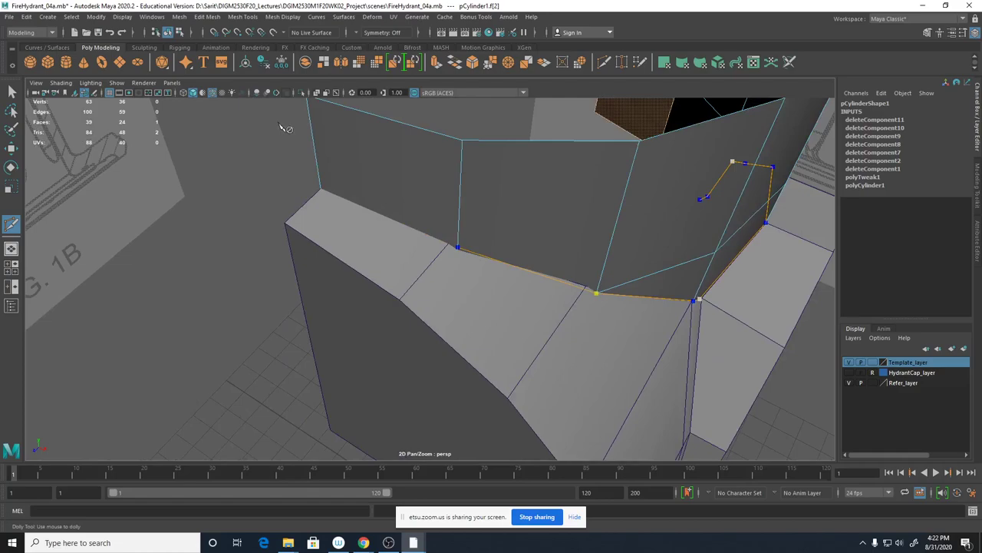
click(323, 189)
alt+right_drag(560, 272, 484, 262)
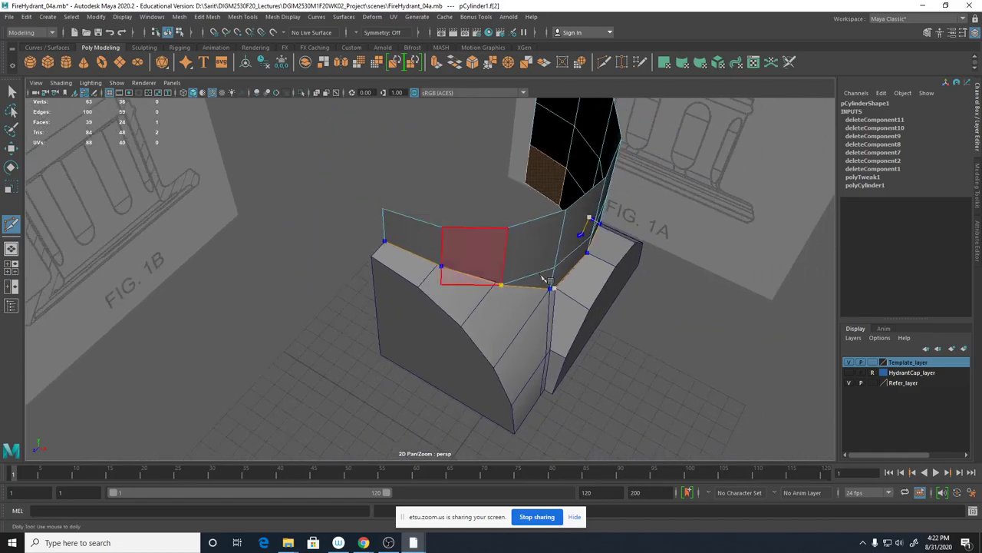
key(Return)
Delete all cylinder faces below the cut line with the cylinder isolated, and show the whole model again.
alt+drag(680, 330, 563, 261)
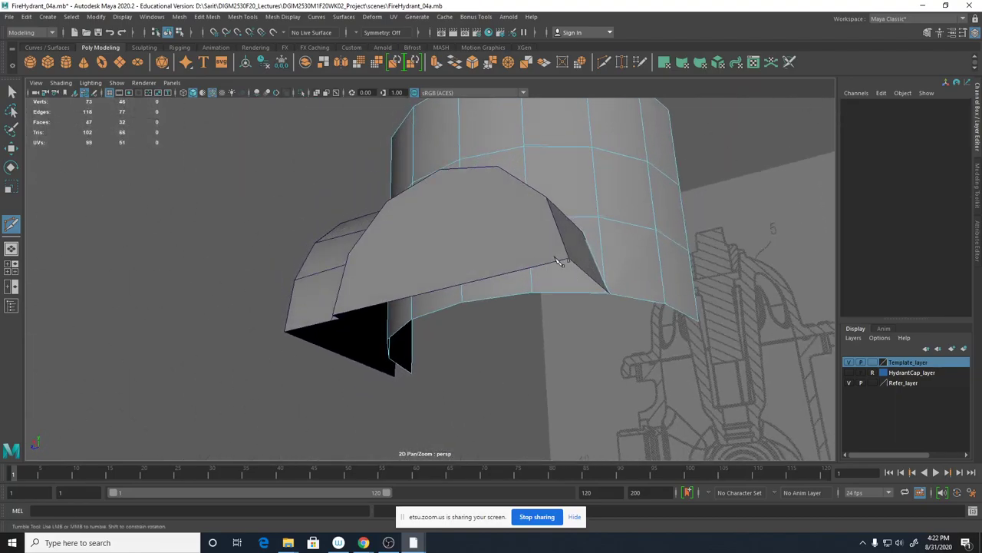
alt+drag(689, 273, 624, 225)
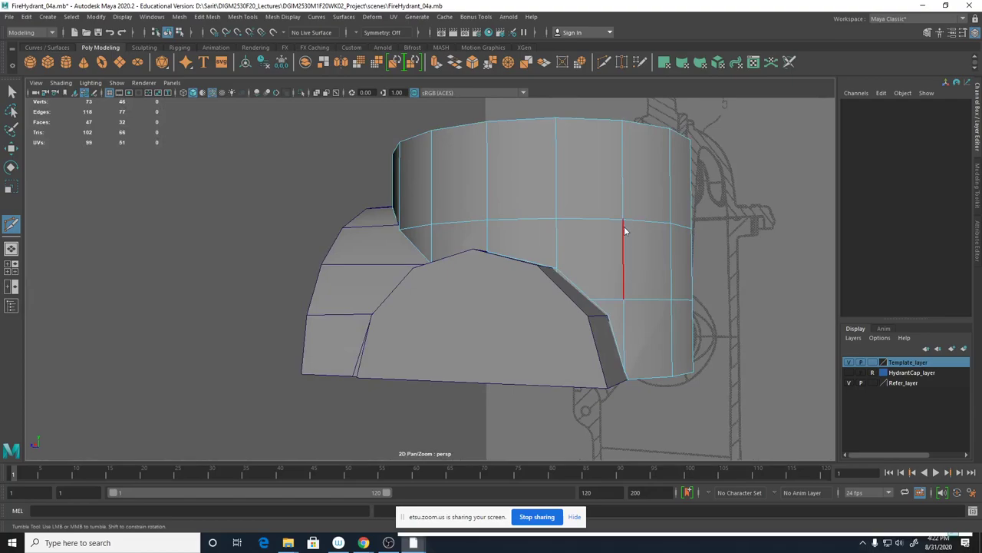
right_drag(624, 226, 655, 216)
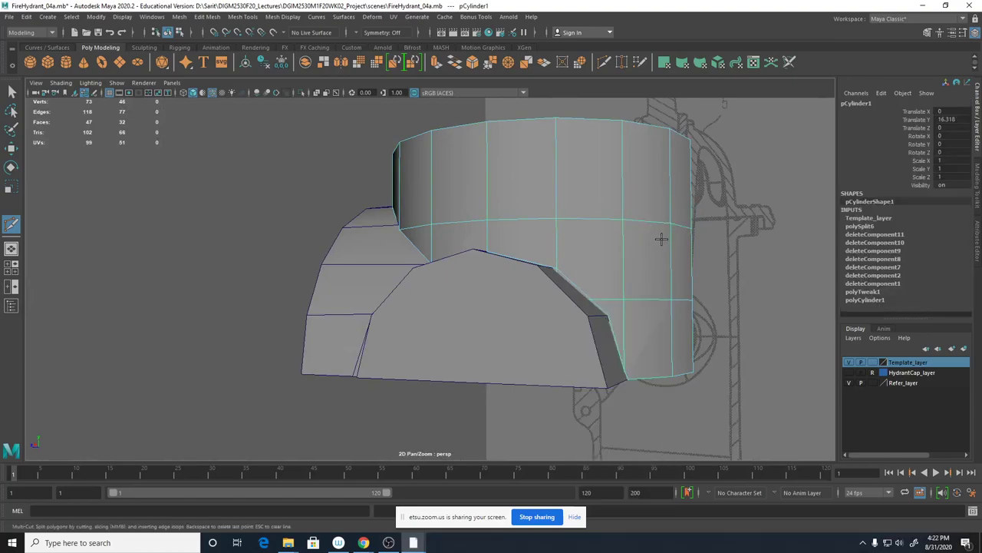
key(ctrl+1)
mouse_move(587, 323)
alt+mouse_down()
mouse_move(542, 333)
mouse_move(573, 333)
alt+mouse_up()
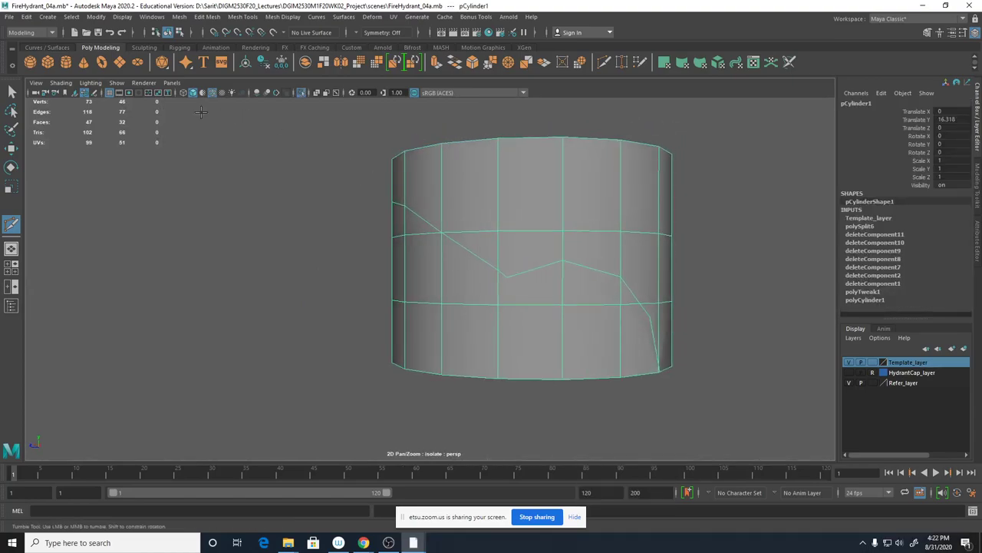
key(q)
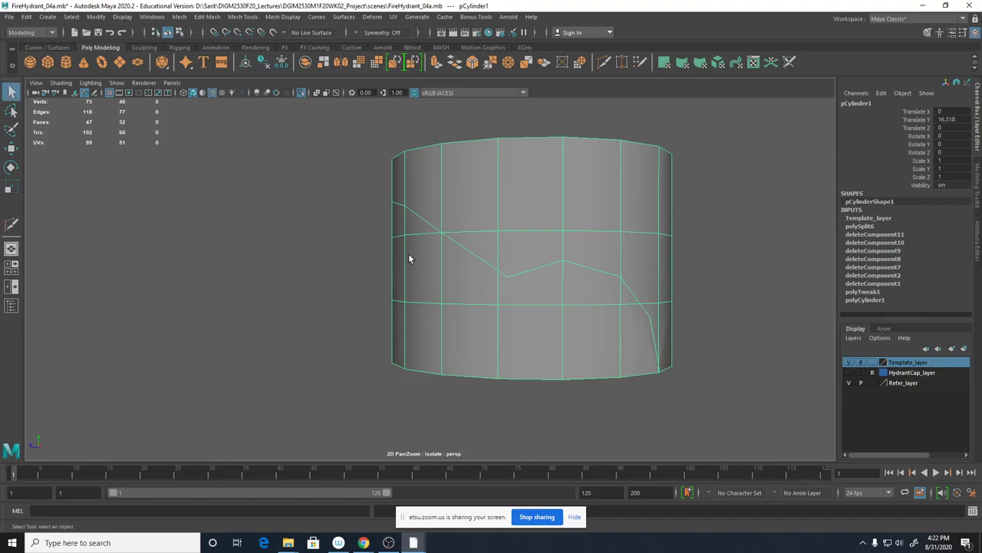
right_drag(410, 233, 410, 258)
click(400, 221)
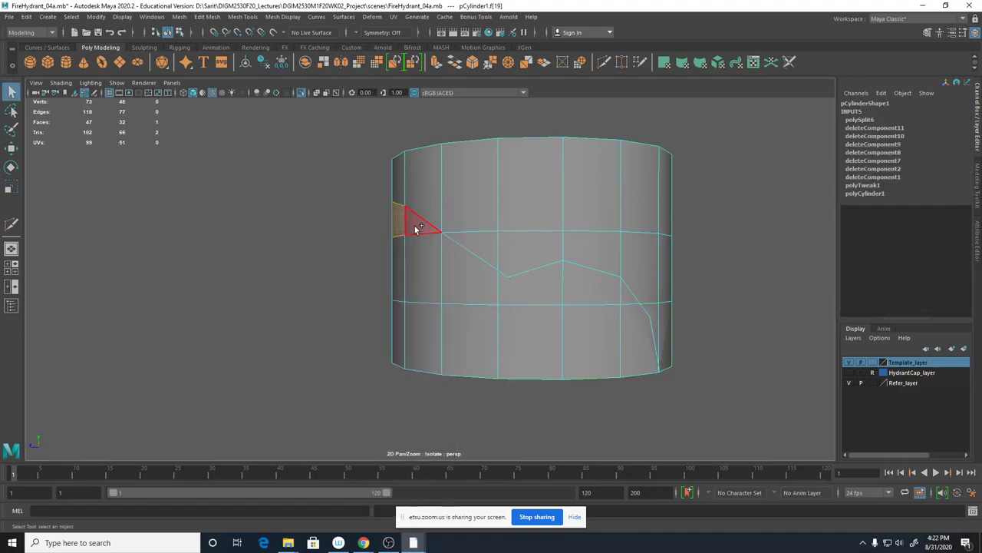
mouse_move(415, 229)
mouse_down()
mouse_move(406, 330)
mouse_move(474, 294)
mouse_move(538, 289)
mouse_move(528, 331)
mouse_move(593, 281)
mouse_move(647, 343)
mouse_move(628, 293)
mouse_move(647, 407)
mouse_up()
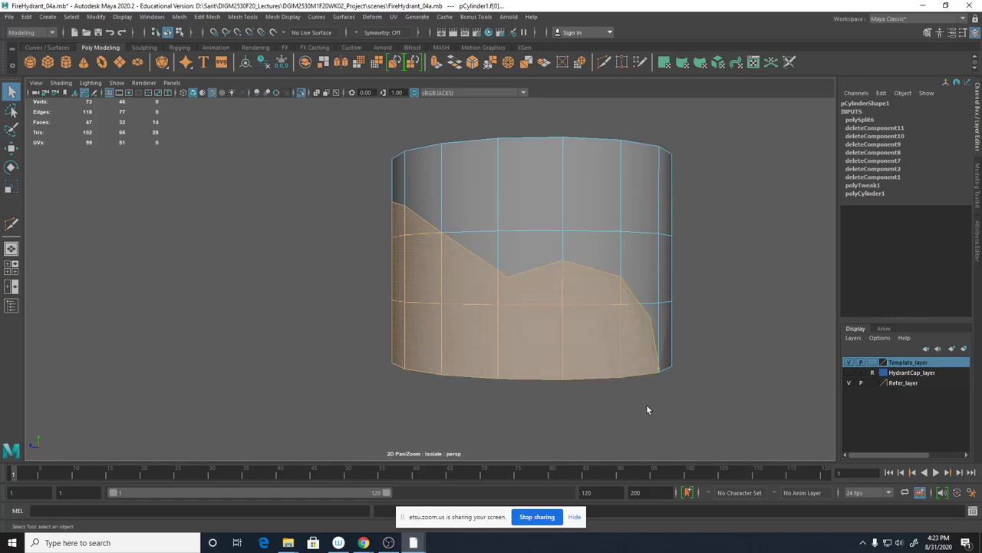
key(Delete)
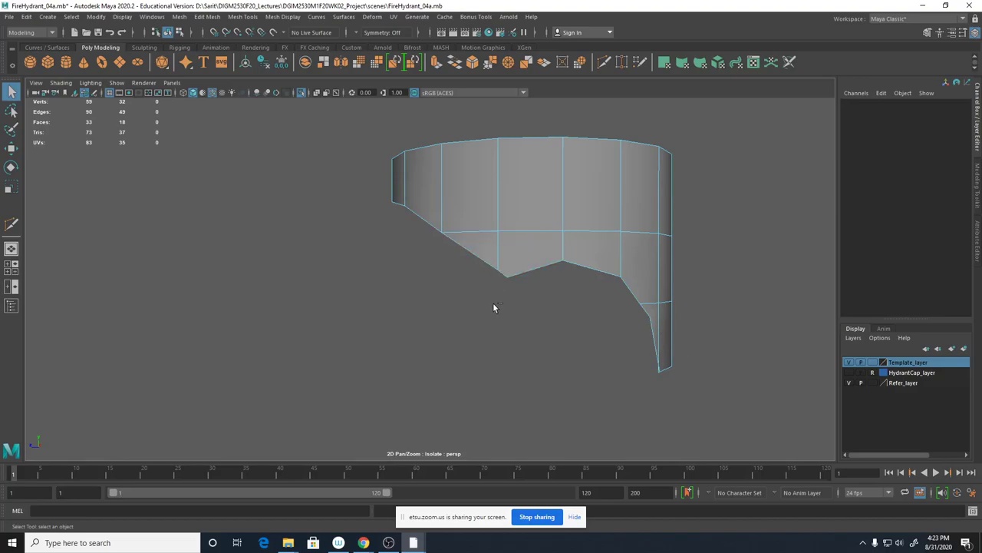
key(ctrl+1)
Undo the face deletion and the Multi-Cut along the panels' borders.
alt+drag(502, 310, 548, 247)
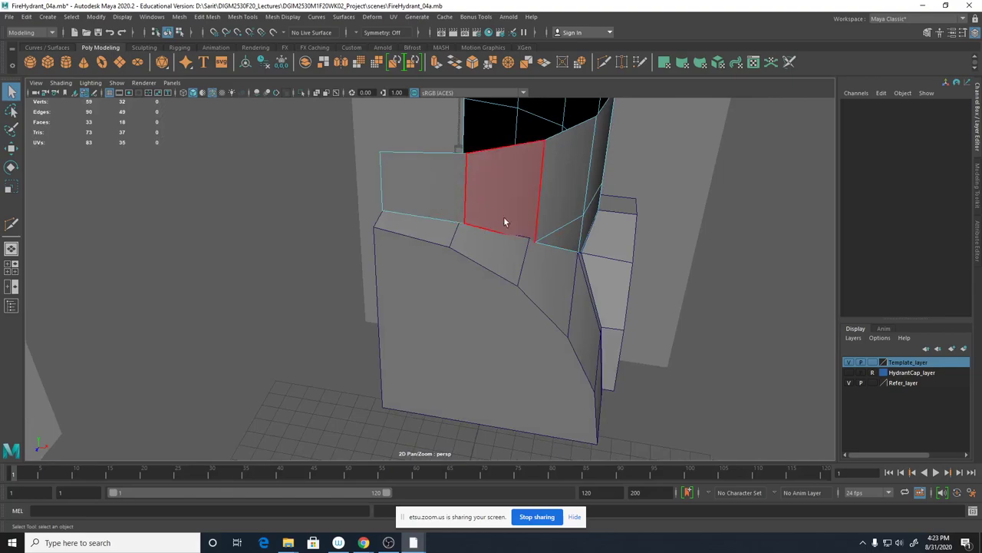
alt+drag(503, 216, 562, 312)
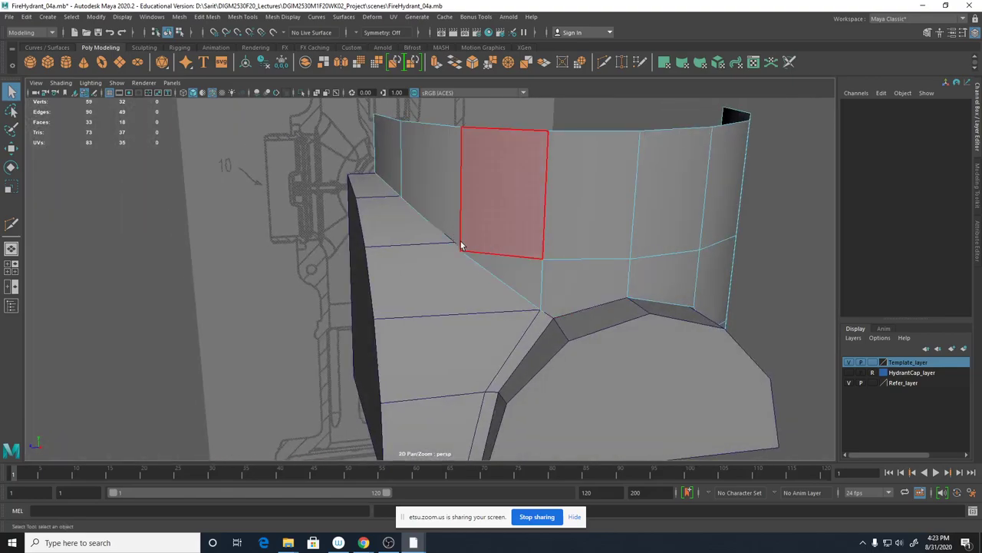
alt+drag(767, 300, 707, 295)
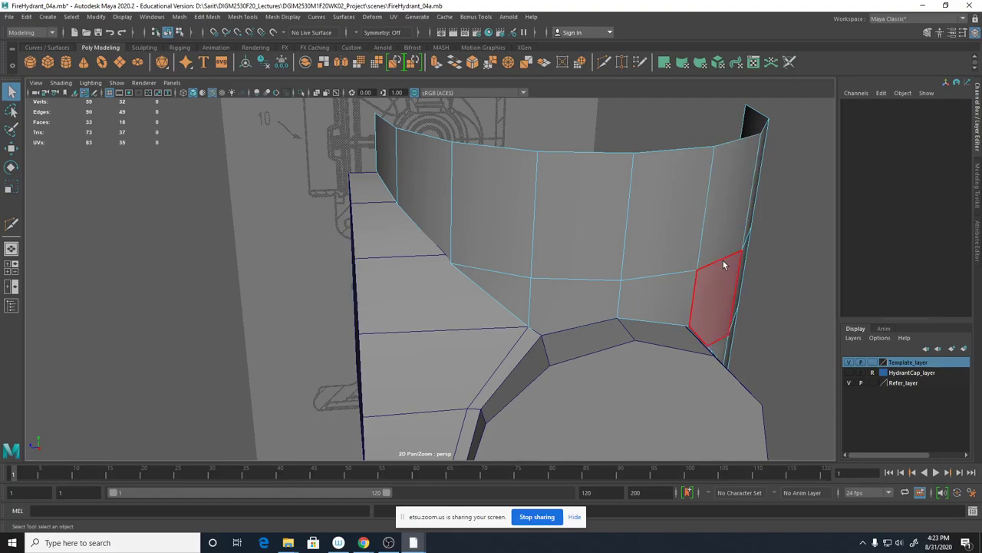
key(ctrl+z)
key(ctrl+z)
key(ctrl+z)
key(ctrl+z)
key(ctrl+z)
key(ctrl+z)
key(ctrl+z)
key(ctrl+z)
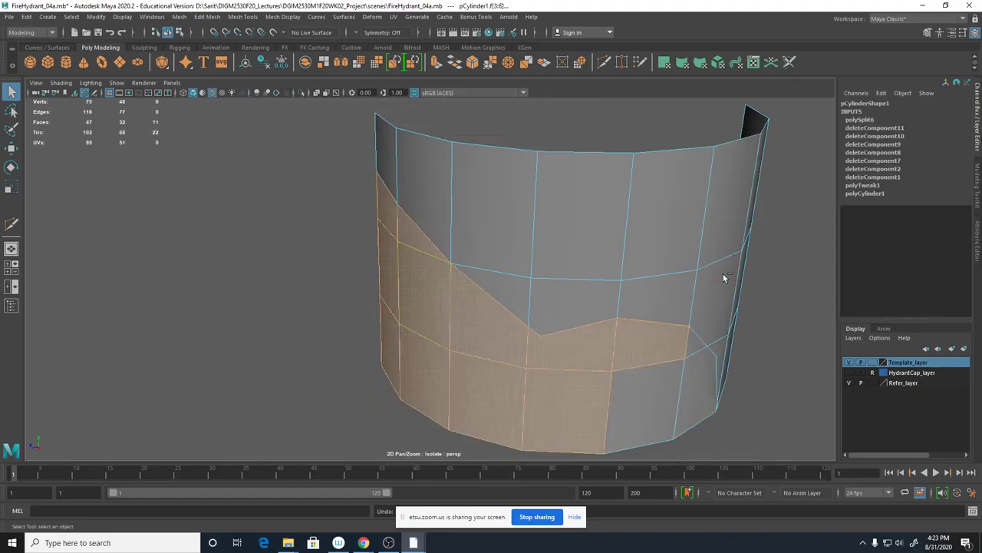
key(ctrl+z)
key(ctrl+z)
key(ctrl+z)
key(ctrl+z)
key(ctrl+z)
key(ctrl+z)
key(ctrl+z)
key(ctrl+z)
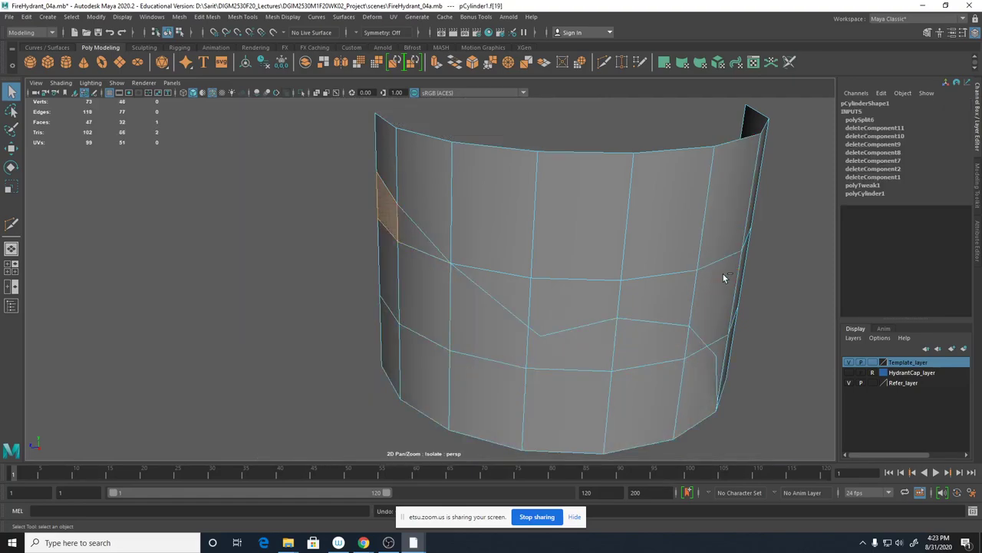
key(ctrl+z)
key(ctrl+z)
key(ctrl+z)
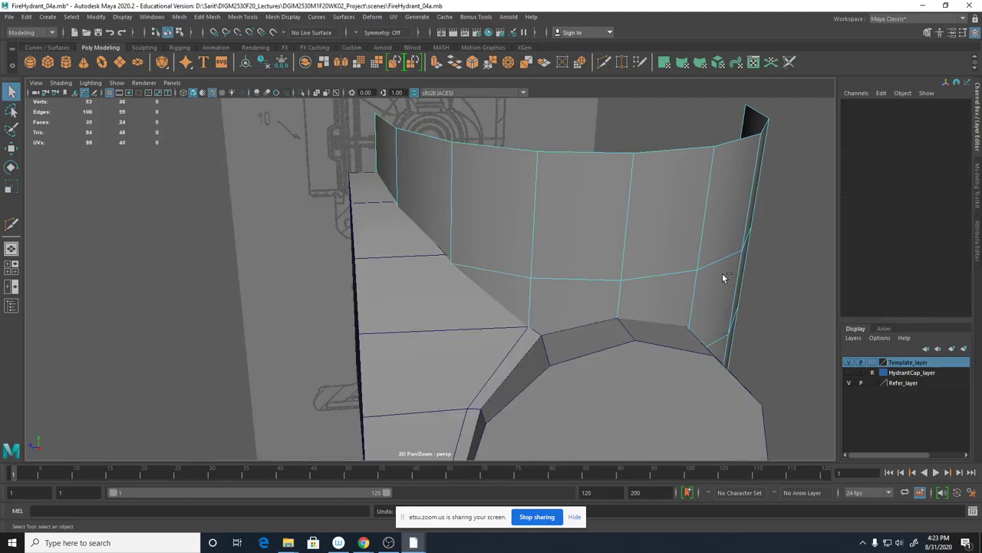
Examine in wireframe and shaded display how the cylinder's edges line up with the front panel's inner border.
alt+drag(738, 273, 698, 289)
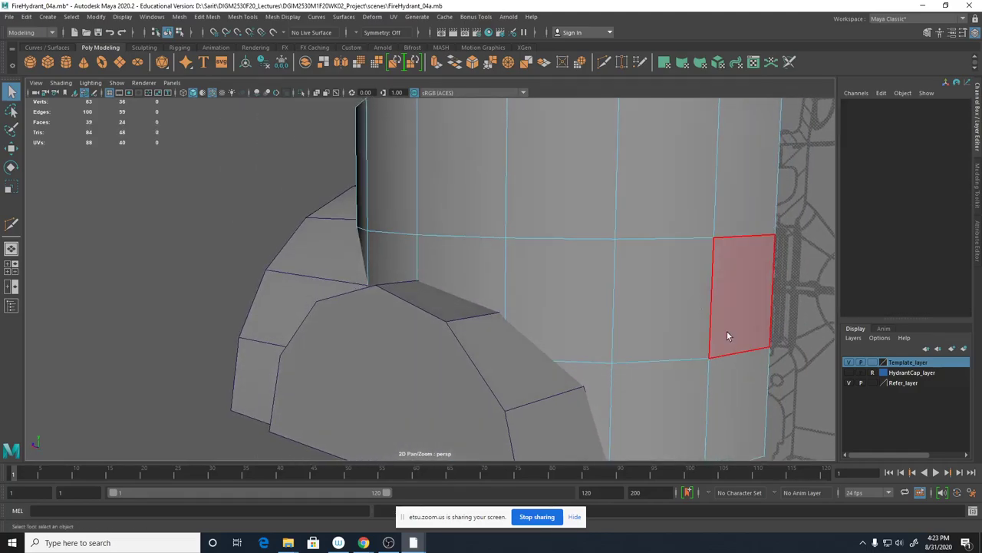
alt+right_drag(728, 333, 561, 304)
alt+drag(562, 305, 614, 340)
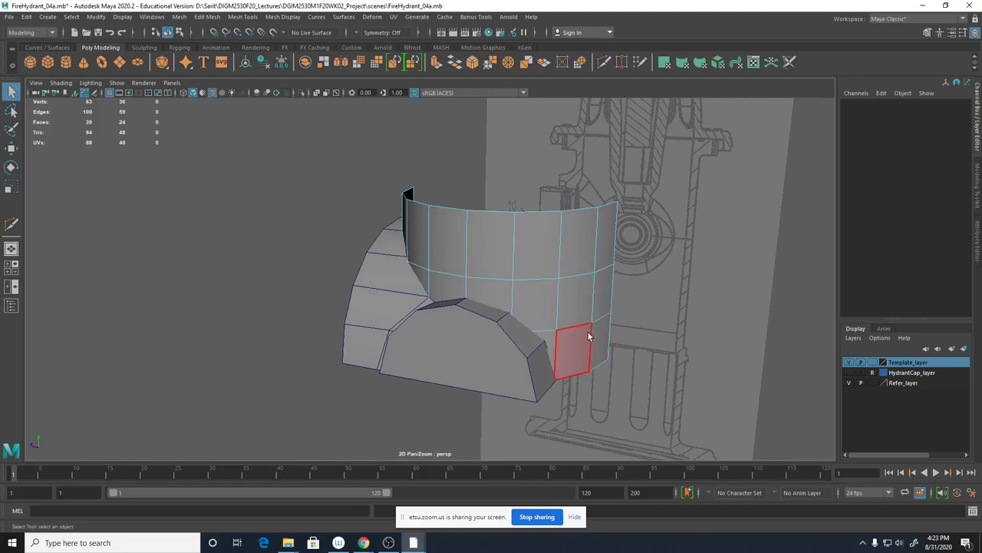
key(4)
alt+drag(632, 373, 631, 292)
mouse_move(650, 363)
alt+mouse_down()
mouse_move(596, 346)
mouse_move(594, 355)
mouse_move(623, 367)
alt+mouse_up()
alt+right_drag(622, 366, 714, 367)
alt+drag(714, 367, 643, 370)
key(5)
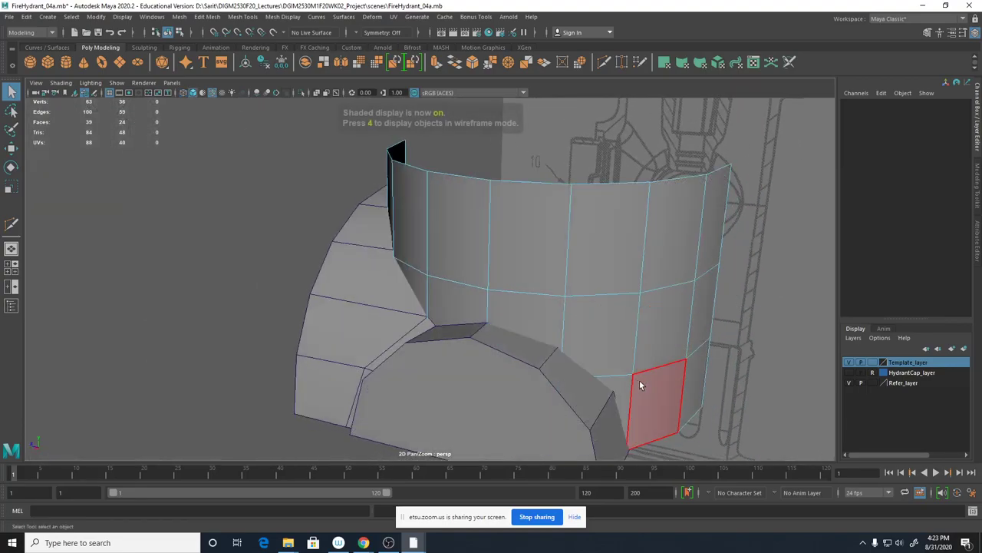
alt+middle_drag(639, 379, 605, 334)
alt+drag(605, 333, 452, 331)
alt+right_drag(453, 331, 582, 339)
alt+drag(582, 339, 609, 356)
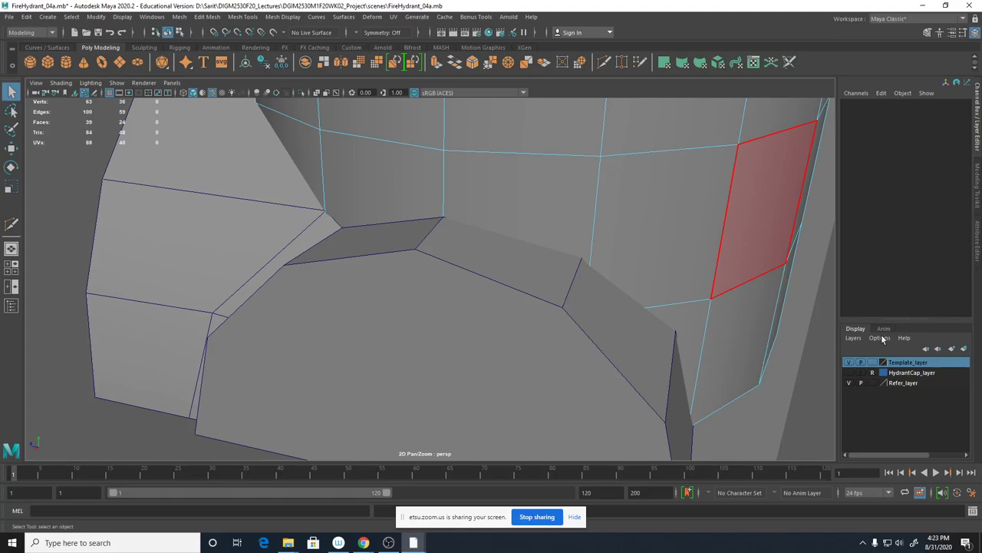
Start a Multi-Cut on the cylinder's lower open edge where the front panel's inner border meets it.
alt+drag(832, 338, 805, 330)
alt+drag(601, 320, 527, 340)
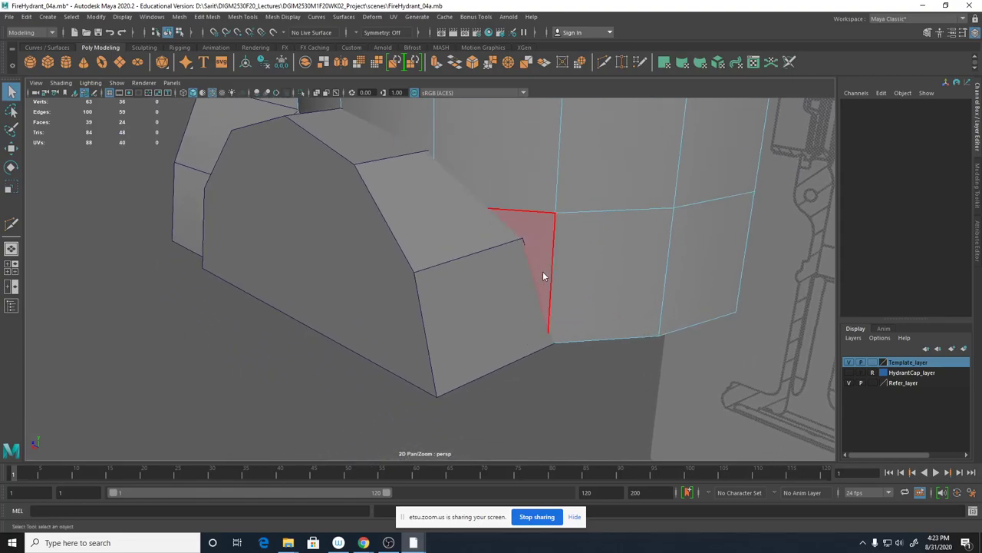
shift+right_drag(543, 271, 504, 278)
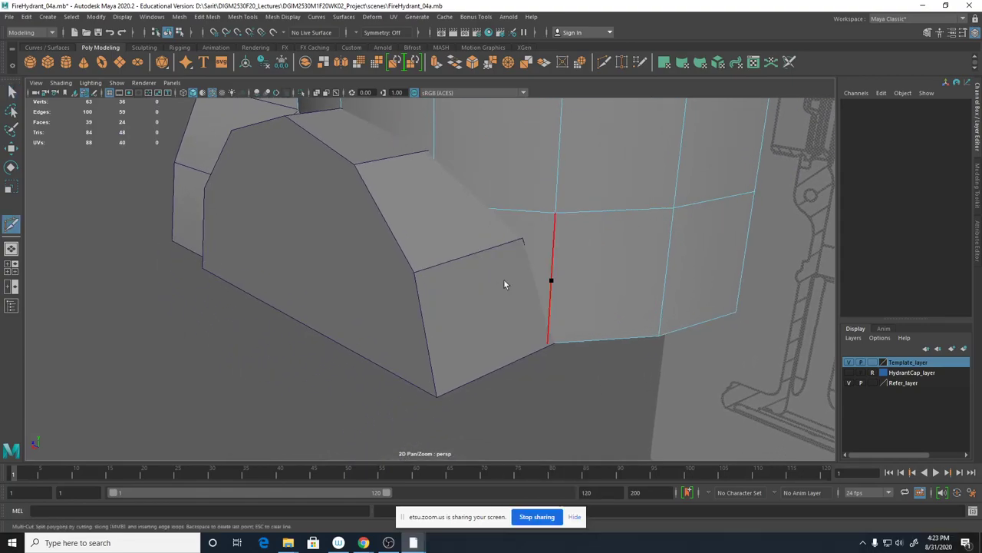
scroll(614, 280, up, 5)
alt+middle_drag(614, 280, 617, 307)
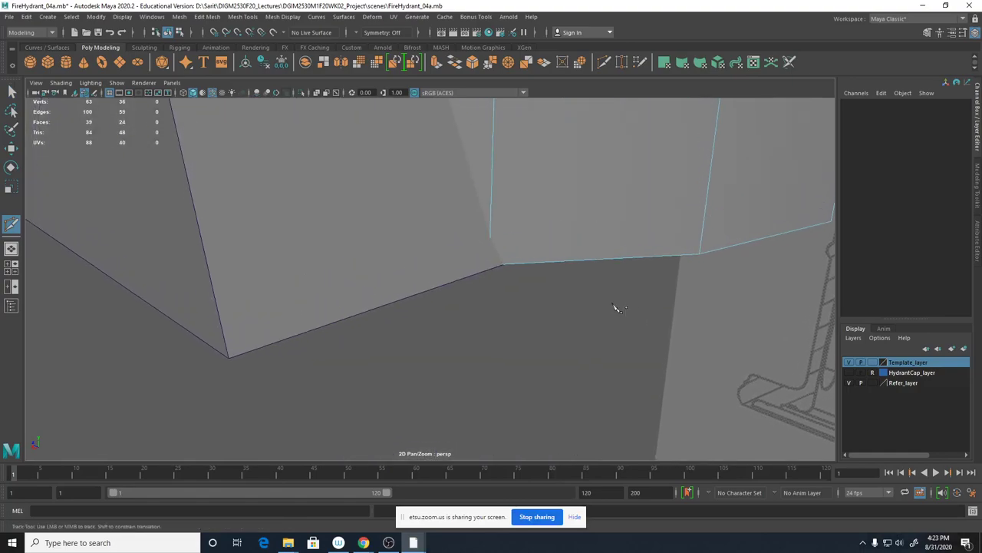
click(510, 264)
Extend the Multi-Cut up along the front panel's inner border to its lowest corner above the open edge.
alt+right_drag(550, 290, 452, 270)
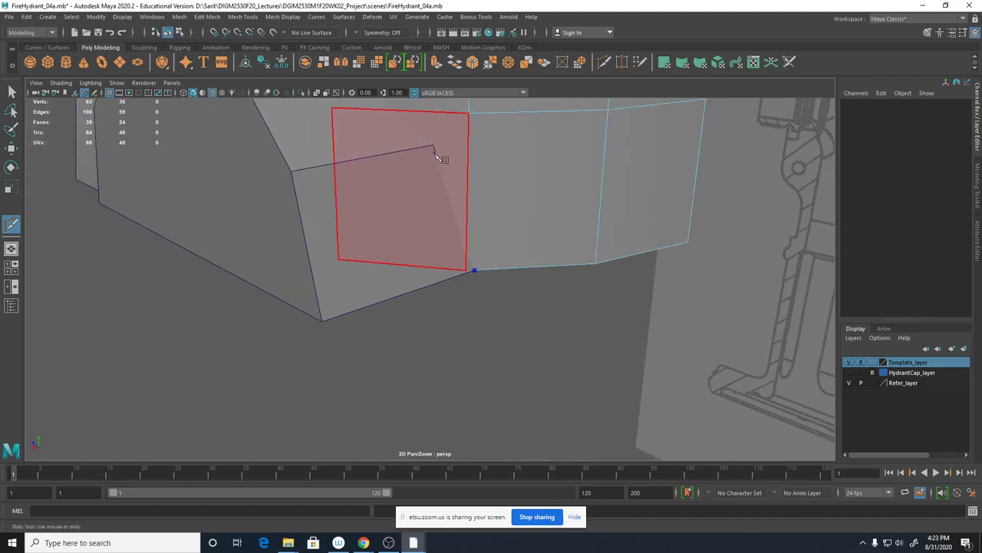
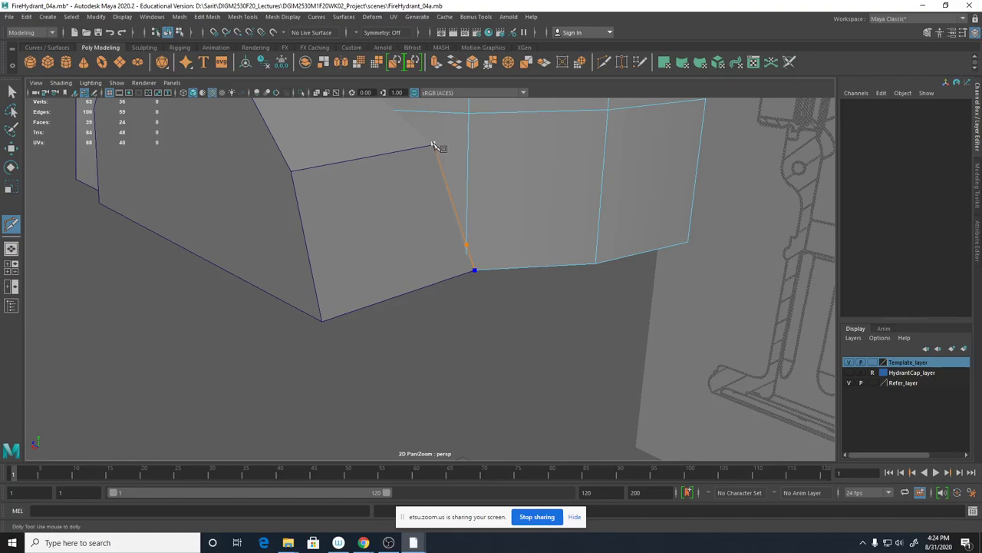
alt+right_drag(432, 177, 570, 219)
alt+middle_drag(568, 213, 568, 326)
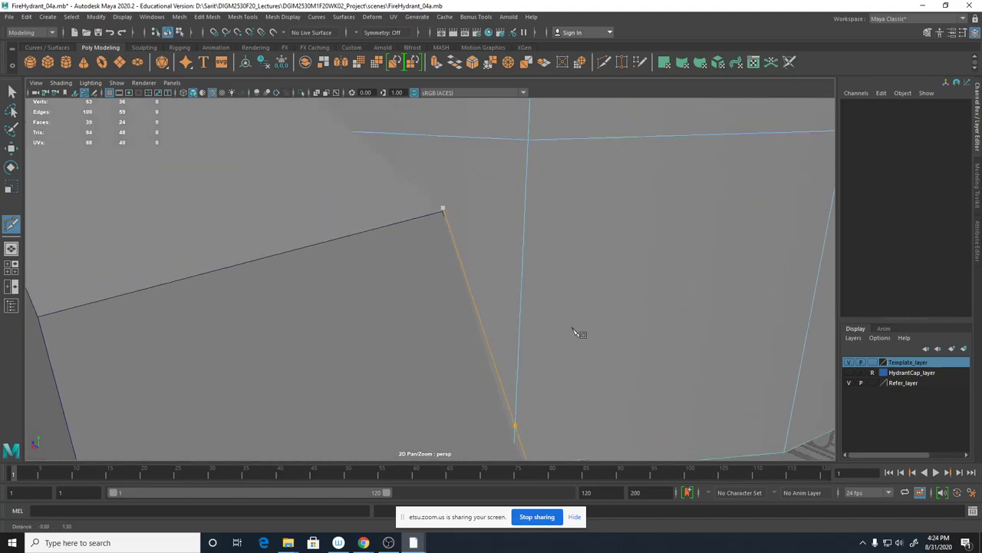
alt+drag(568, 327, 552, 325)
alt+right_drag(444, 244, 554, 301)
scroll(436, 187, up, 1)
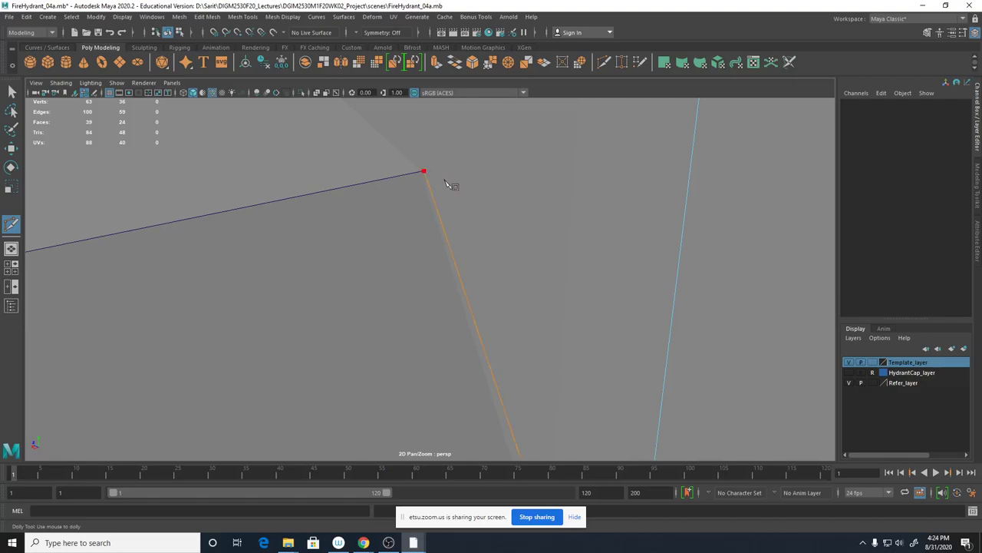
Continue the Multi-Cut across the cylinder to the next higher corner of the front panel's inner border.
alt+drag(445, 181, 453, 214)
alt+right_drag(552, 234, 460, 216)
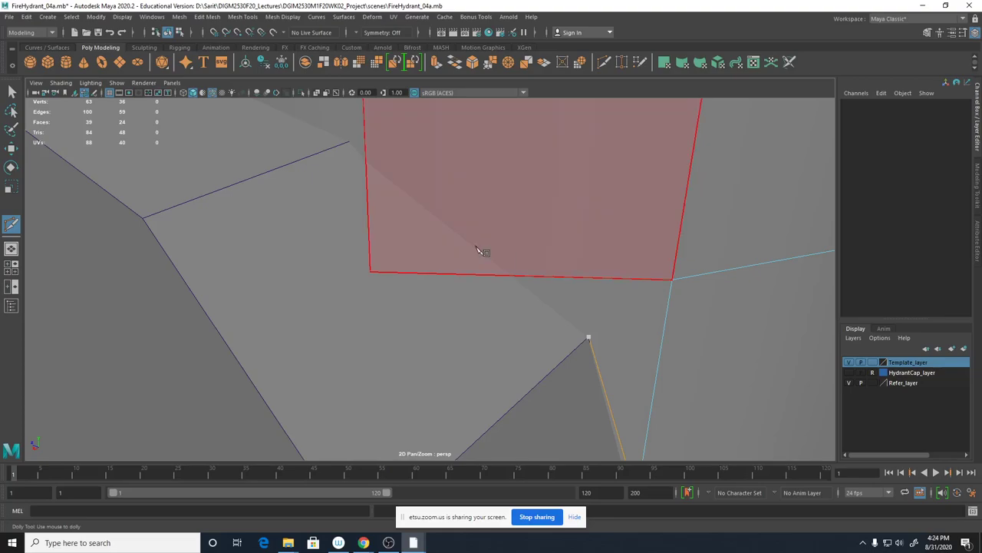
alt+right_drag(409, 199, 447, 205)
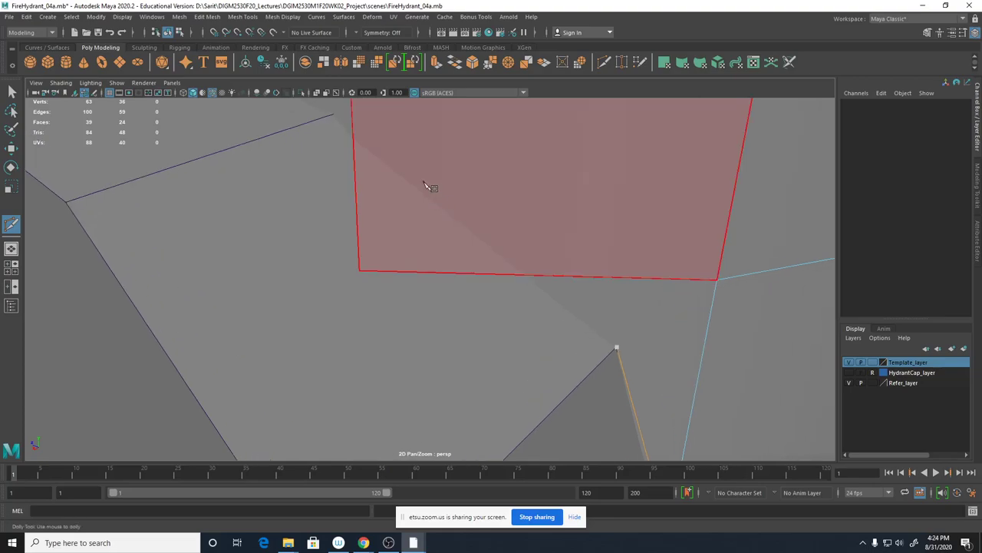
click(338, 117)
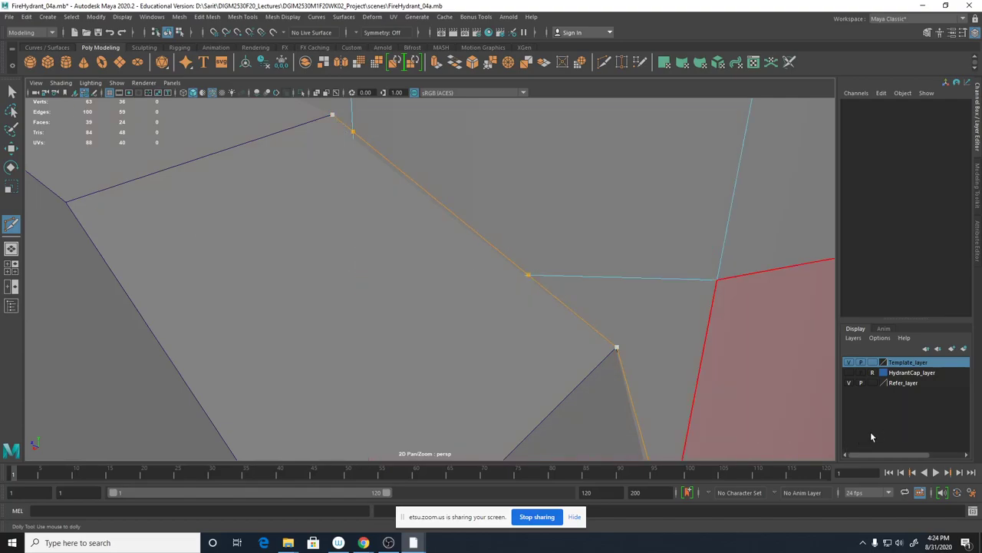
scroll(658, 373, down, 5)
scroll(396, 349, up, 8)
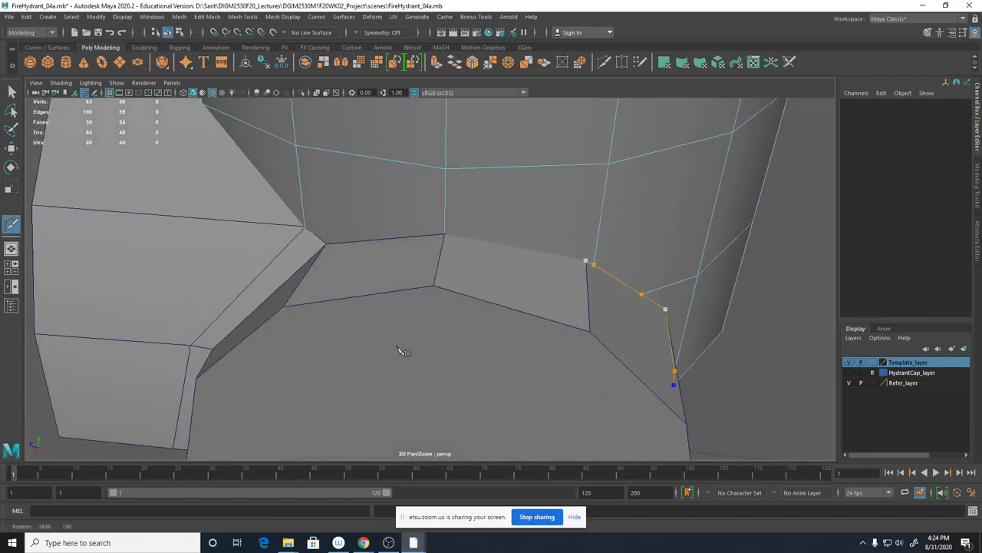
Extend the Multi-Cut line on the cylinder wall to the upper corner of the rounded base block.
alt+right_drag(436, 307, 498, 322)
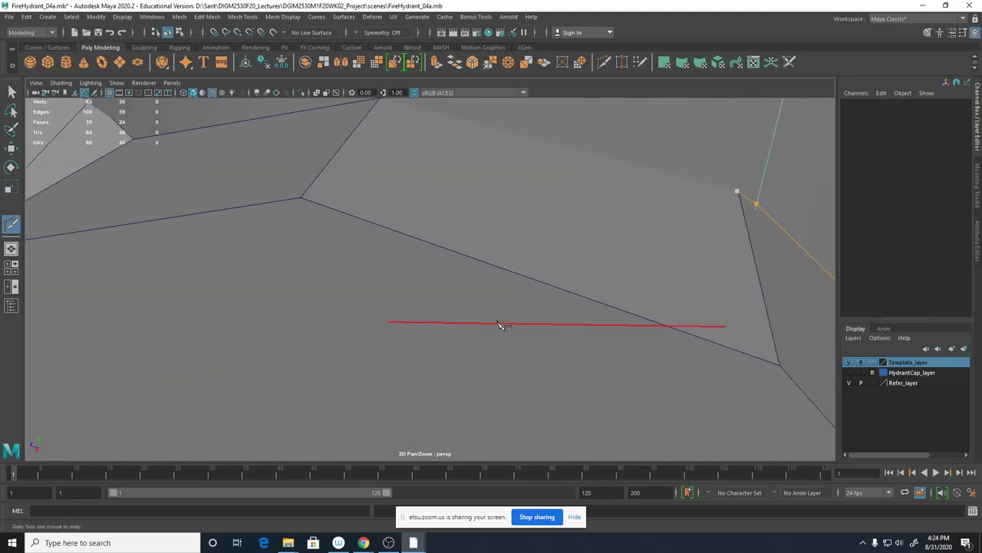
alt+middle_drag(329, 166, 338, 201)
alt+right_drag(390, 216, 400, 218)
scroll(430, 224, up, 4)
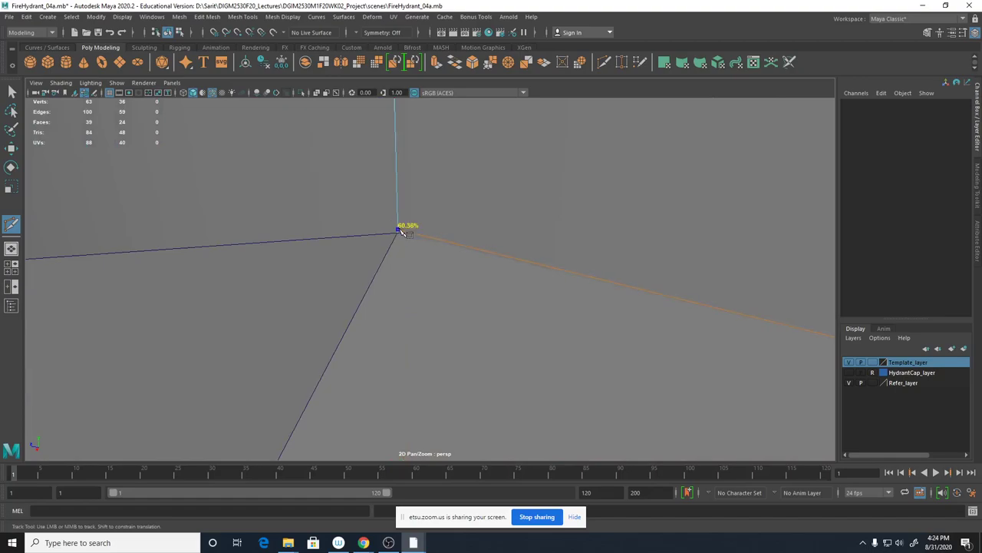
click(398, 230)
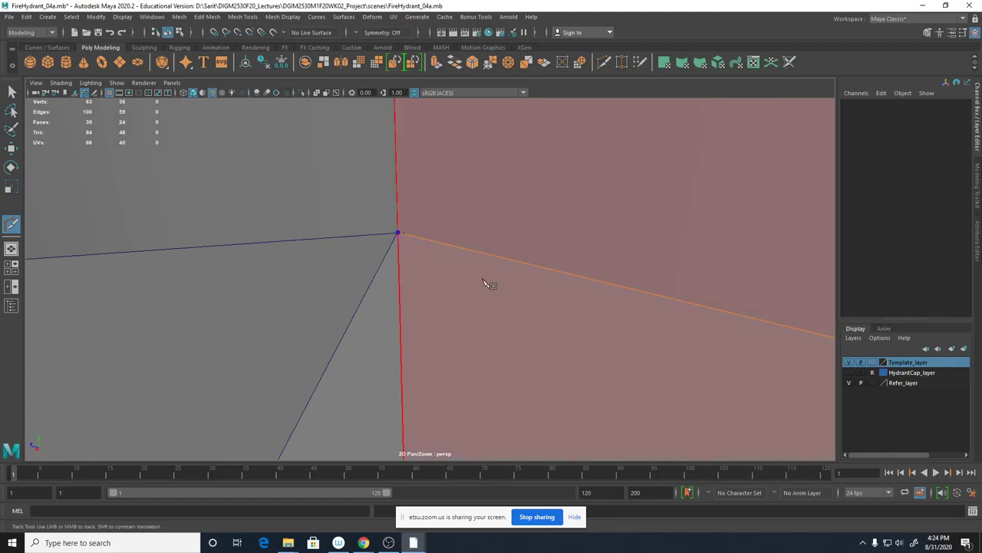
Continue the Multi-Cut line along the rounded block's top edge and into the inner corner between the two base blocks.
alt+right_drag(451, 288, 341, 242)
alt+drag(333, 258, 364, 260)
alt+right_drag(364, 260, 436, 253)
scroll(442, 256, up, 1)
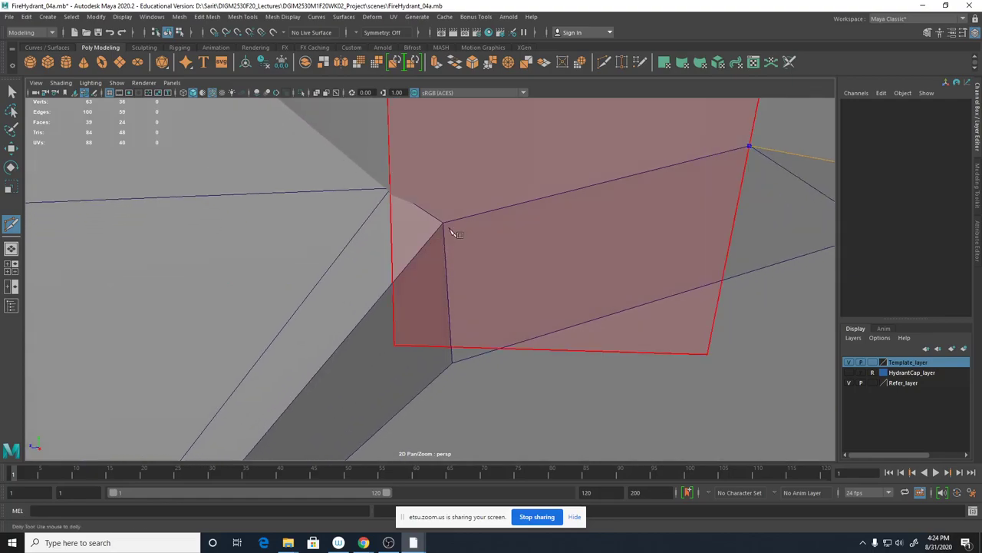
scroll(483, 253, down, 2)
scroll(483, 248, up, 1)
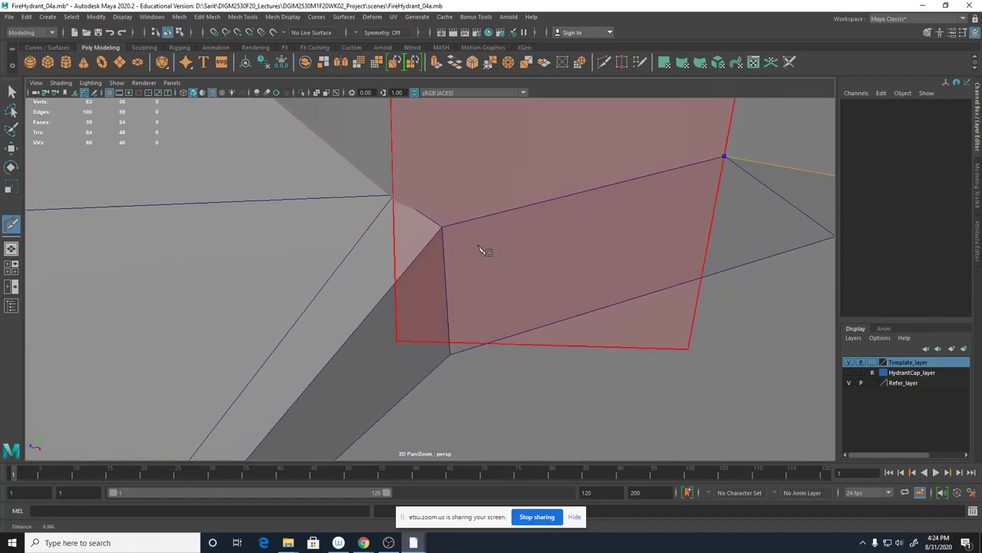
click(443, 229)
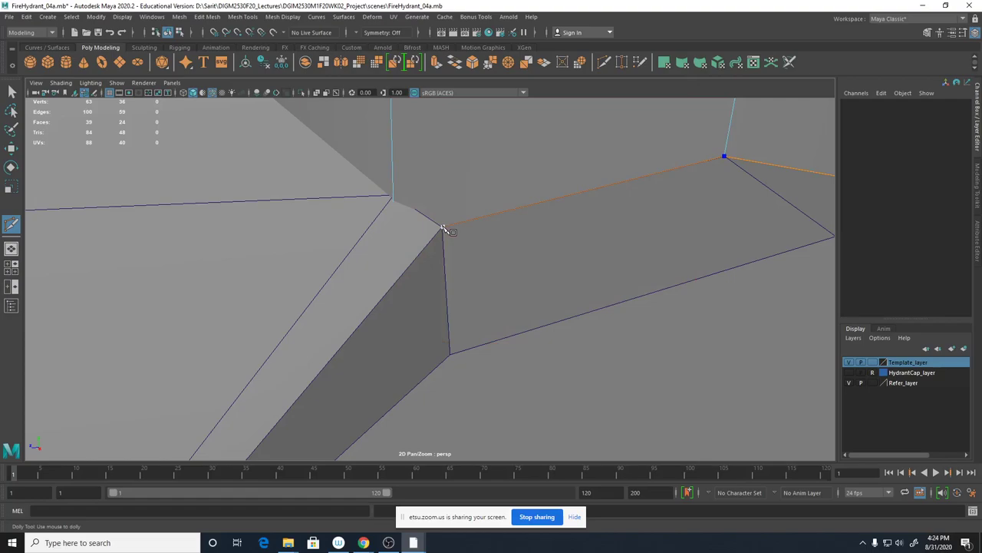
scroll(444, 229, down, 2)
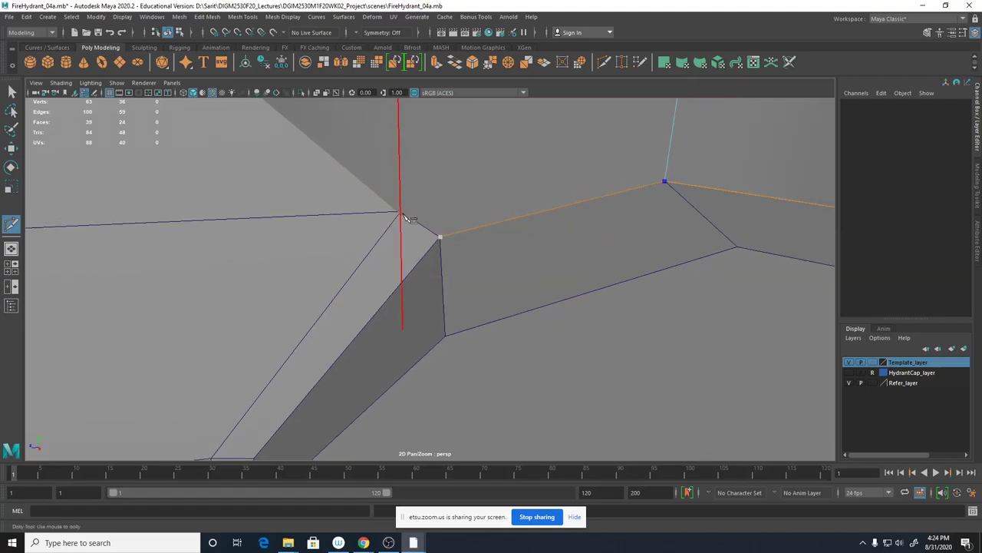
click(400, 212)
Add cut points up the adjoining base block's sloped edge where it meets the cylinder's vertical edges.
alt+drag(401, 215, 300, 232)
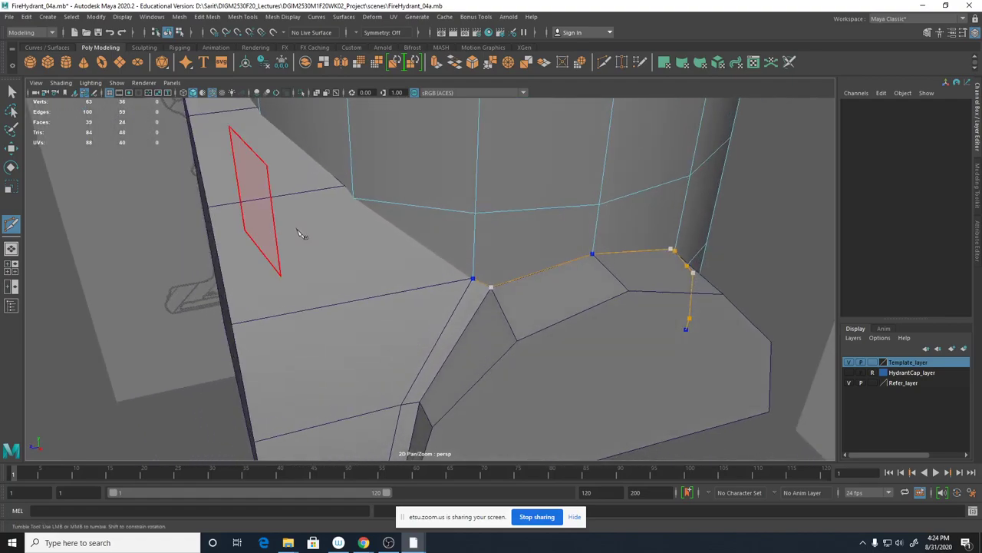
click(352, 201)
alt+drag(351, 200, 315, 209)
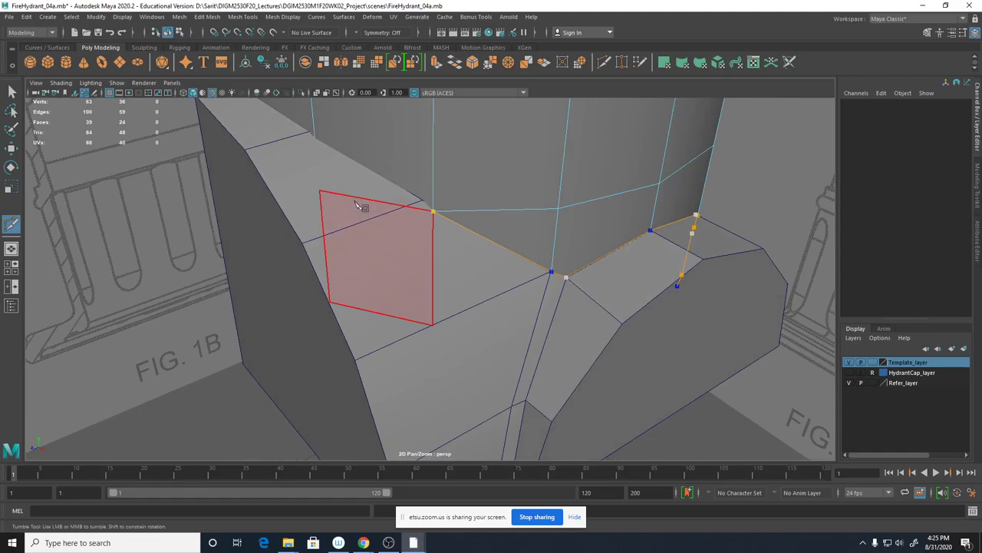
click(316, 135)
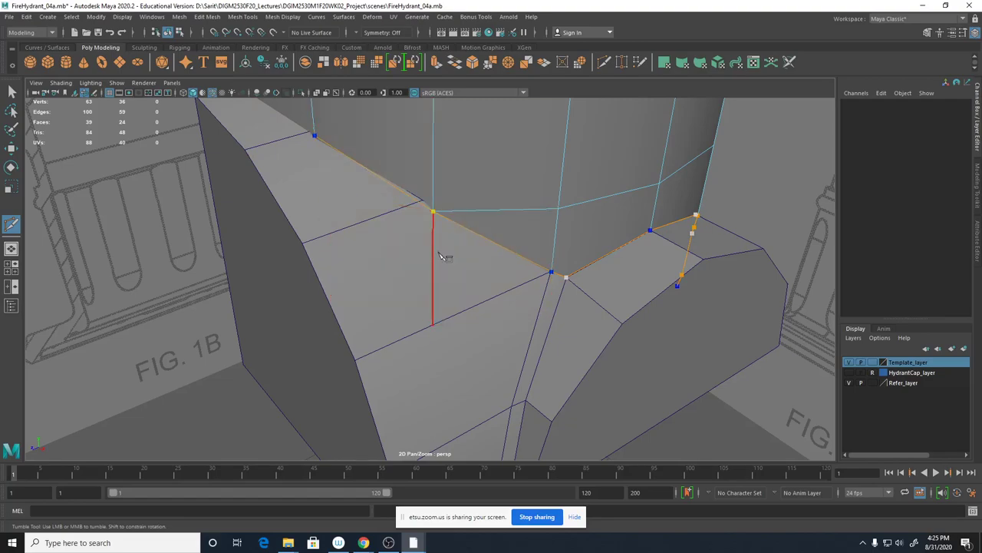
End the Multi-Cut line at the cylinder's open side edge, apply the cut and leave the tool.
alt+right_drag(447, 256, 581, 252)
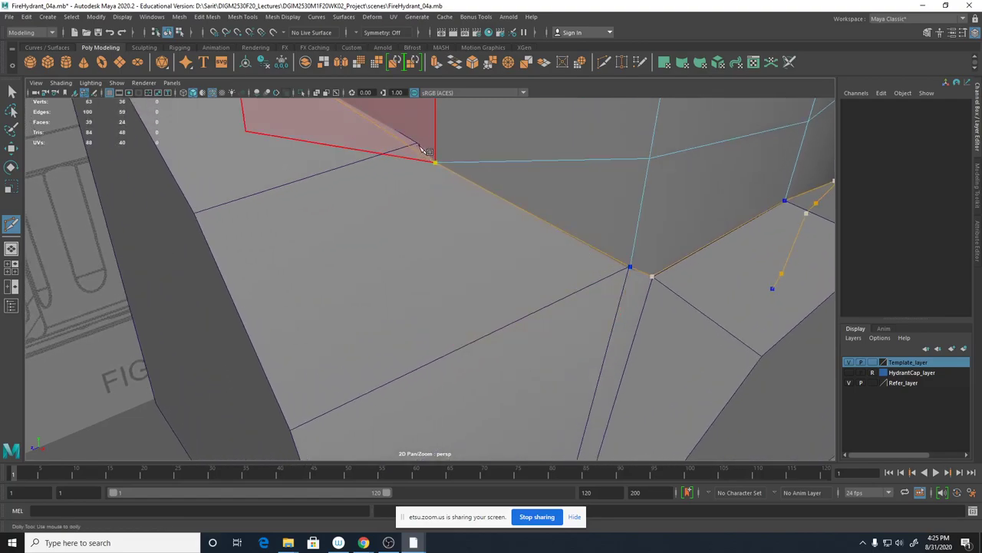
alt+drag(410, 191, 491, 232)
alt+drag(494, 274, 522, 287)
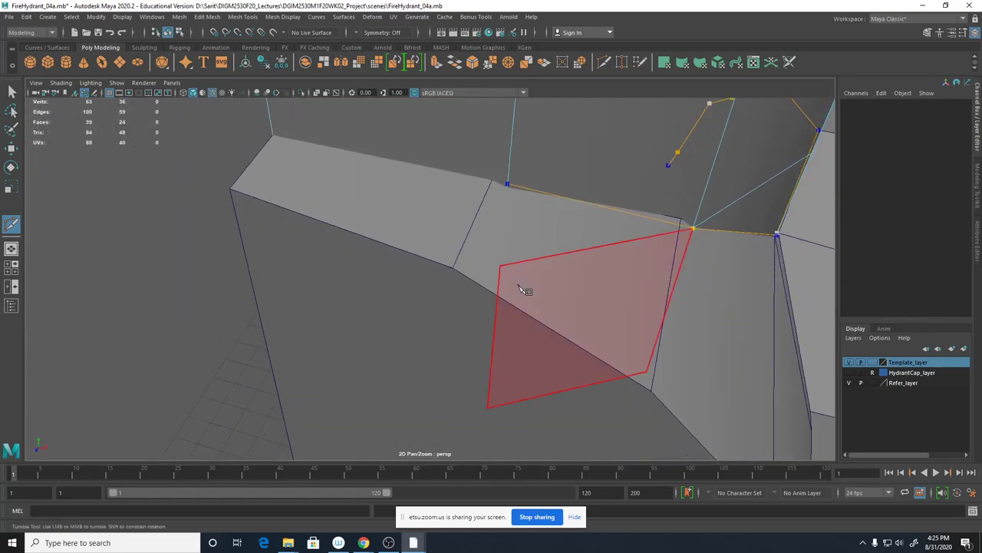
click(508, 185)
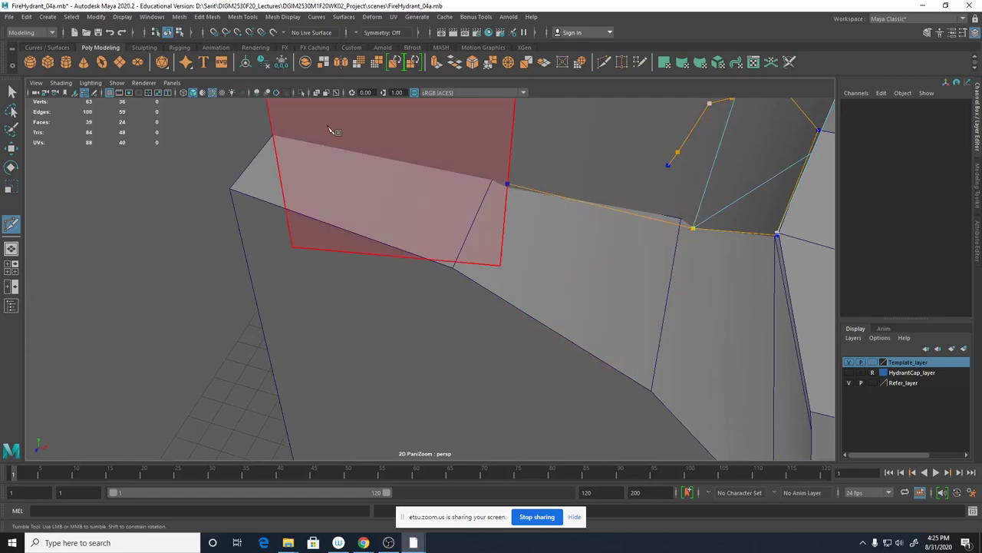
click(273, 137)
right_click(278, 161)
alt+right_drag(626, 330, 441, 307)
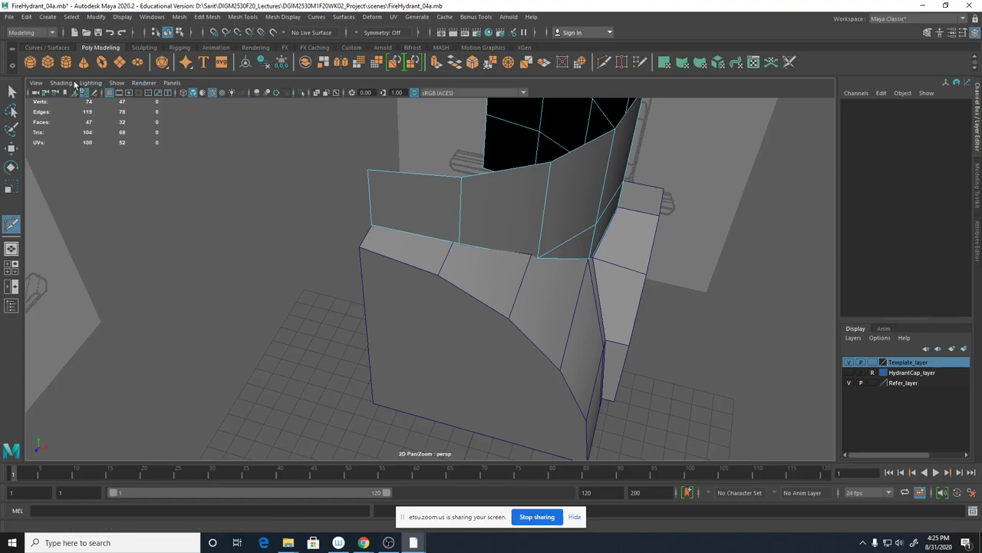
key(q)
Examine how the cylinder's new cut line follows the base blocks, in shaded view and with the cylinder selected in wireframe.
alt+drag(491, 317, 474, 315)
scroll(601, 330, up, 5)
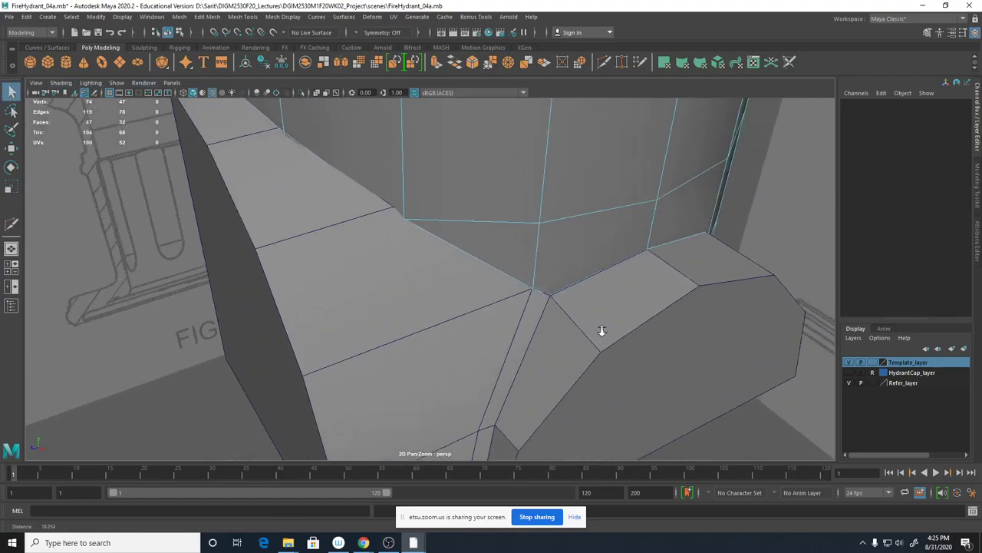
alt+middle_drag(632, 342, 662, 423)
scroll(665, 407, down, 1)
alt+drag(667, 392, 559, 369)
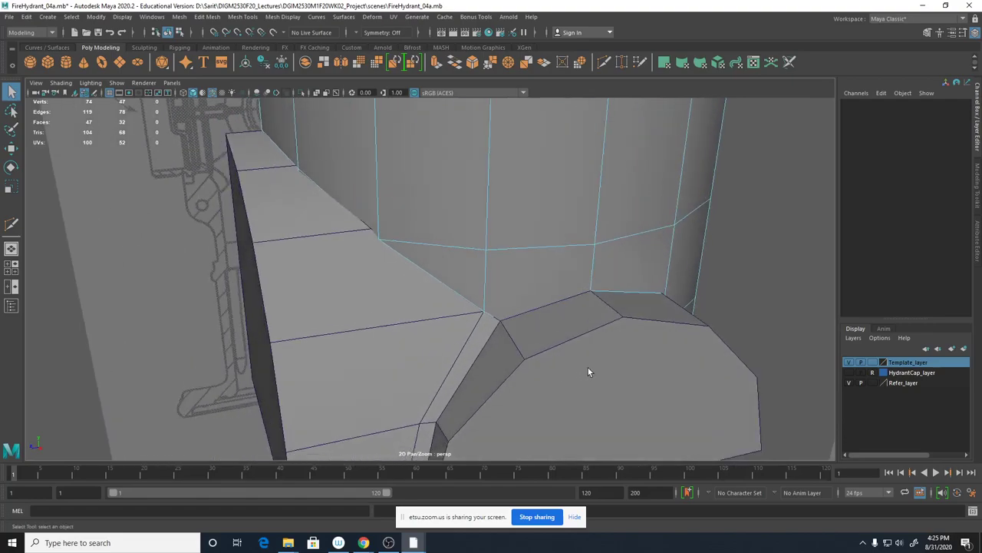
key(ctrl+1)
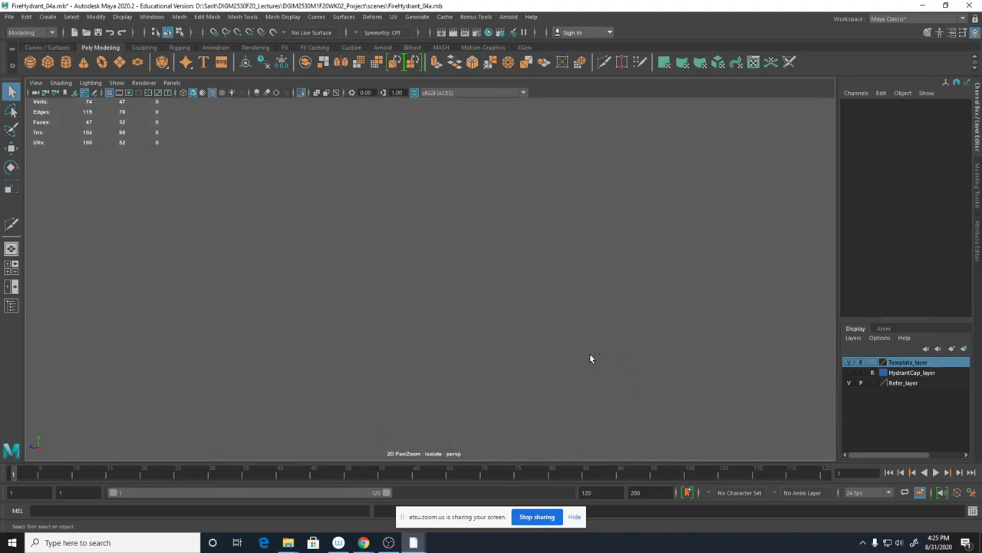
key(ctrl+1)
right_drag(569, 257, 613, 260)
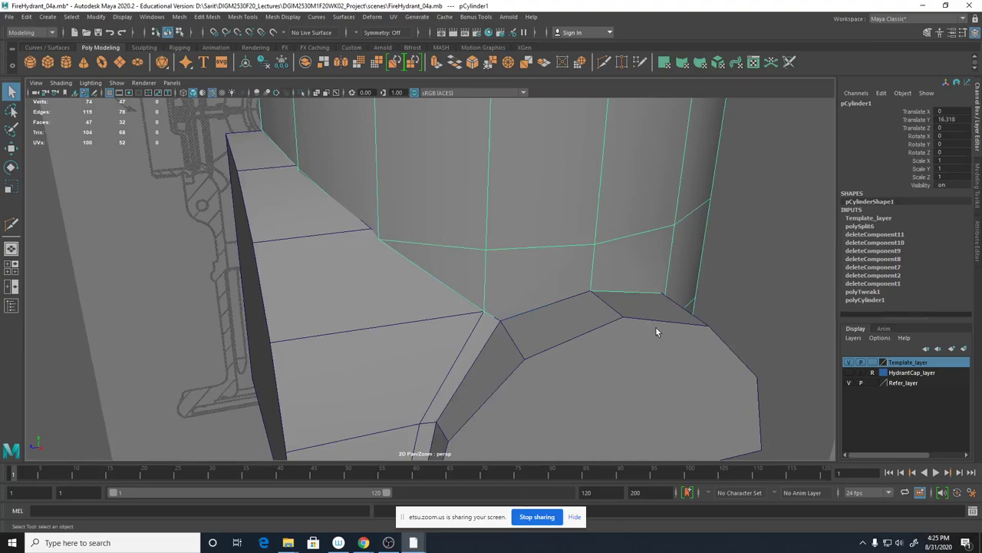
key(4)
alt+drag(652, 344, 653, 343)
alt+right_drag(653, 342, 502, 333)
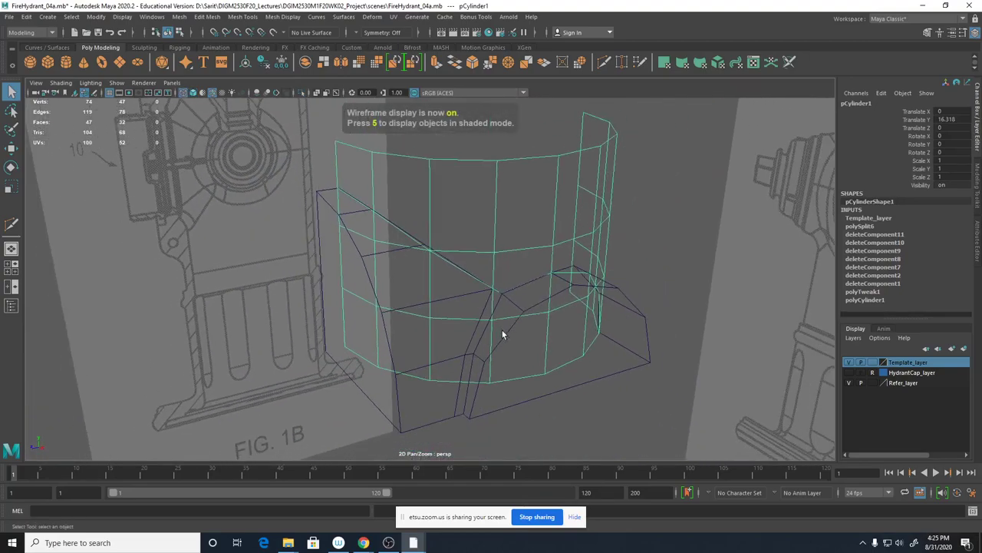
mouse_move(502, 333)
alt+mouse_down()
mouse_move(467, 343)
mouse_move(504, 344)
alt+mouse_up()
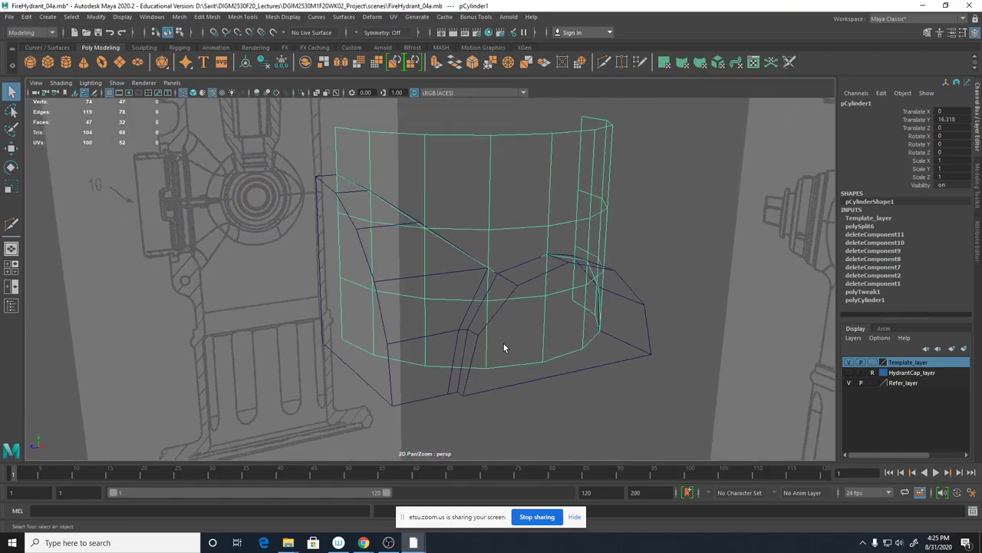
alt+right_drag(503, 344, 706, 351)
alt+right_drag(582, 287, 773, 318)
alt+middle_drag(772, 318, 617, 363)
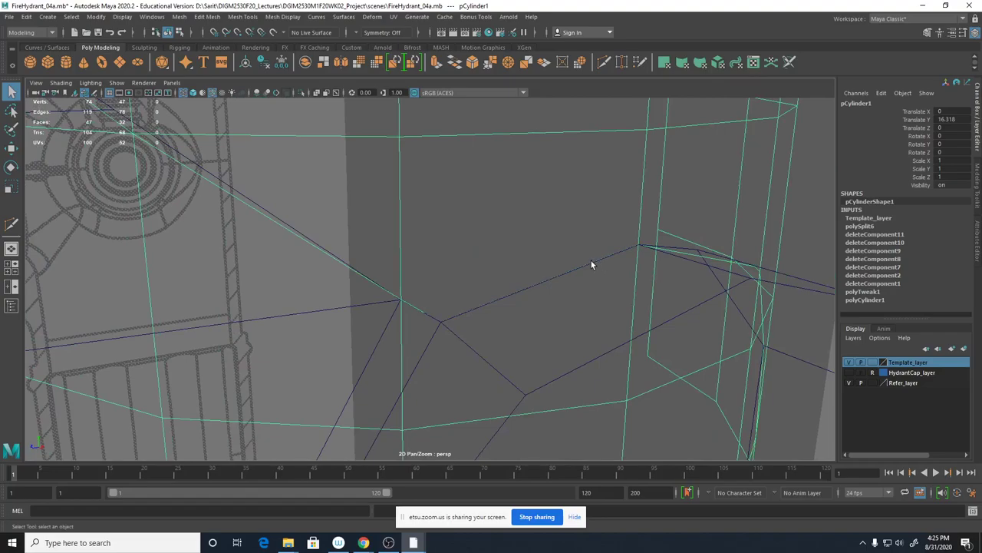
scroll(588, 267, down, 2)
alt+drag(658, 299, 484, 315)
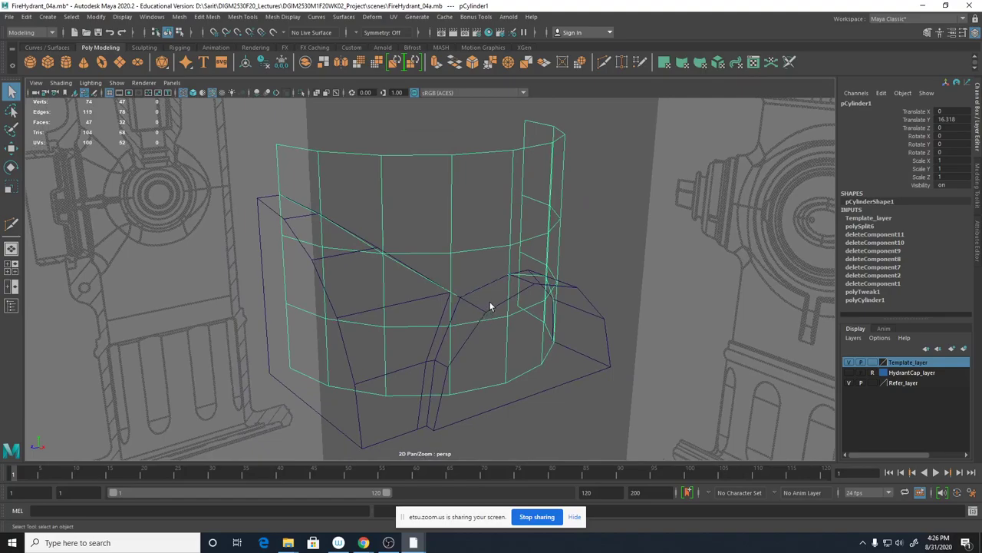
alt+right_drag(525, 313, 558, 311)
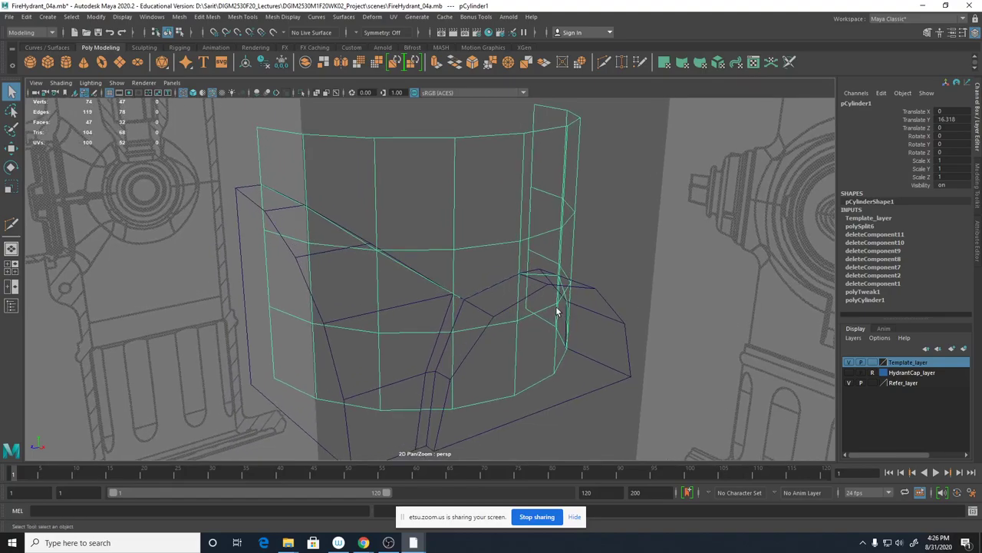
Return to shaded display and delete the cylinder faces below the cut line, behind the base blocks.
key(5)
alt+drag(558, 310, 546, 323)
alt+drag(539, 328, 753, 313)
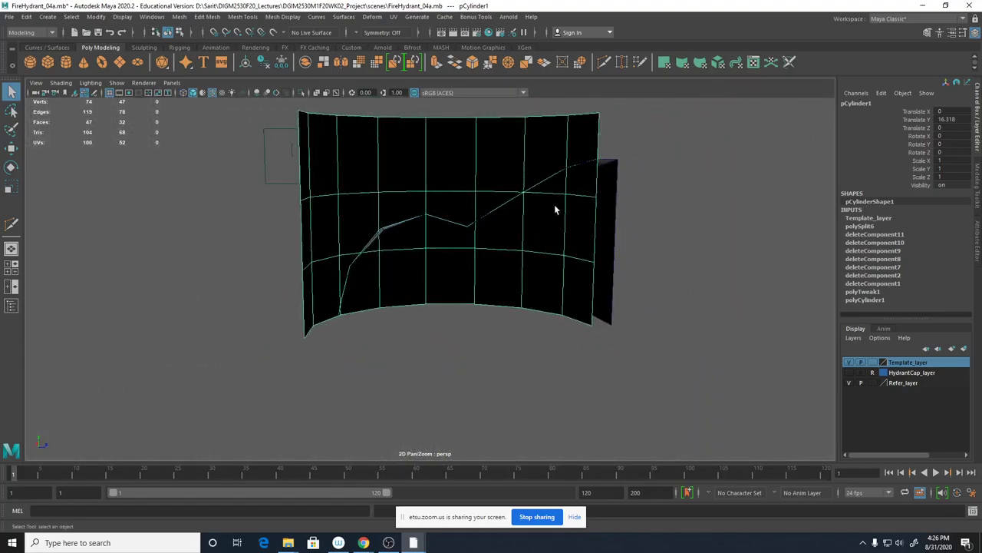
alt+drag(588, 266, 575, 274)
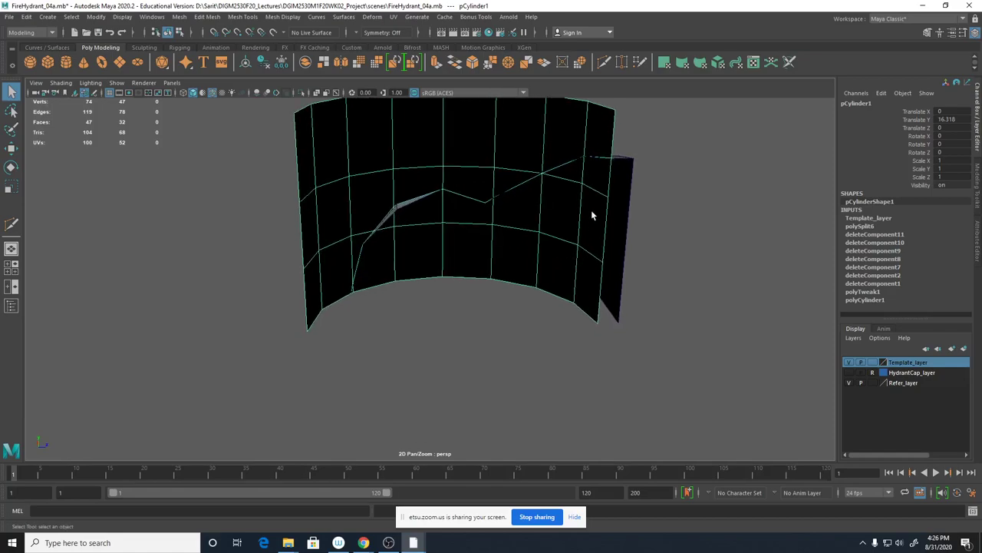
right_drag(592, 213, 590, 240)
click(581, 281)
shift+click(591, 233)
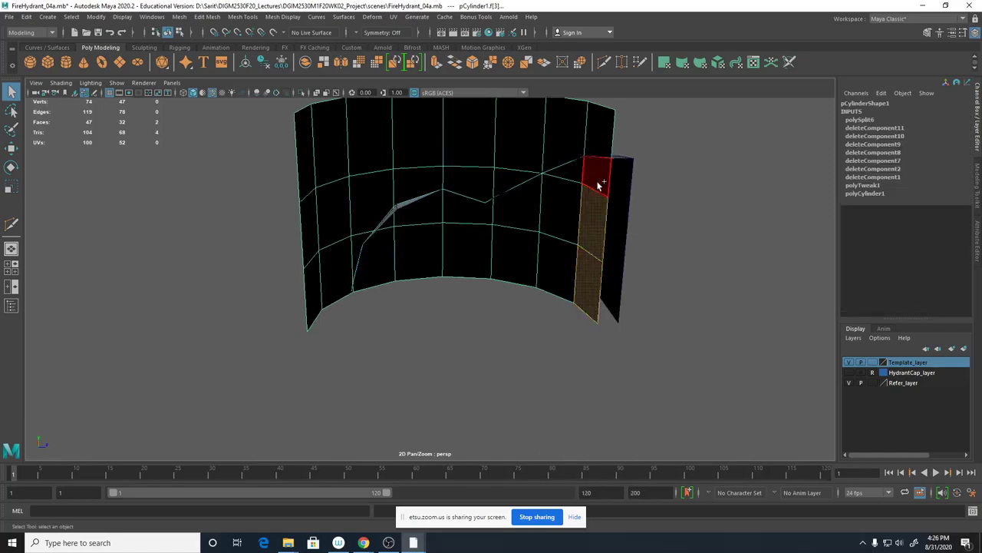
mouse_move(600, 185)
mouse_down()
mouse_move(583, 180)
mouse_move(565, 210)
mouse_move(537, 215)
mouse_move(518, 256)
mouse_move(549, 258)
mouse_move(461, 248)
mouse_move(461, 212)
mouse_move(370, 250)
mouse_move(389, 215)
mouse_move(336, 265)
mouse_move(377, 296)
mouse_up()
key(Delete)
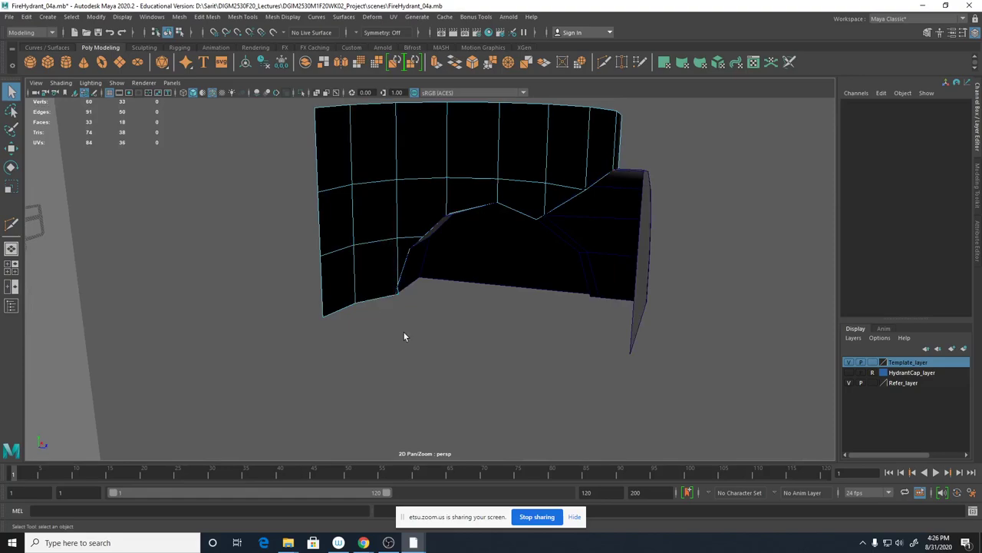
Pick the base block's inner top vertex with the Move tool and examine its fit against the trimmed cylinder.
alt+drag(404, 336, 636, 384)
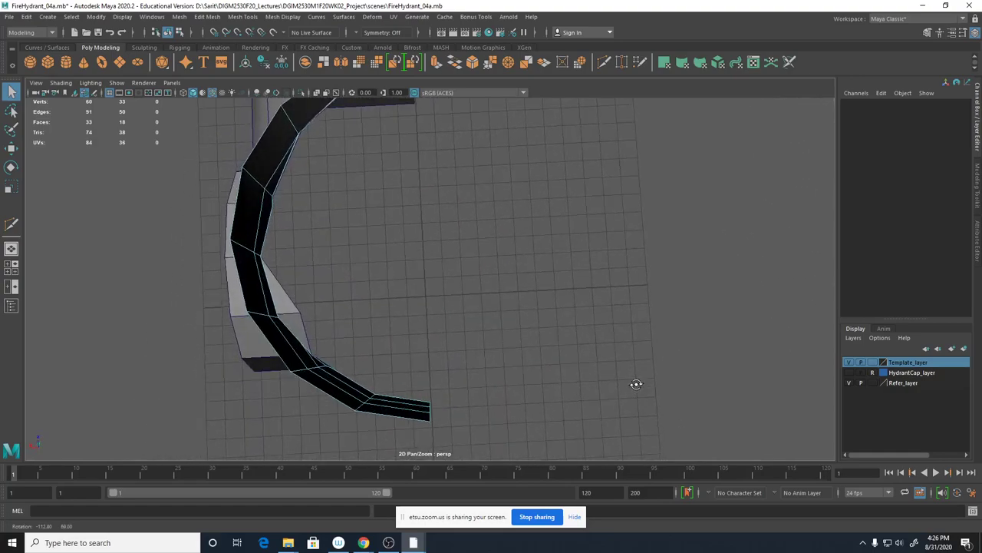
right_drag(299, 260, 260, 261)
click(300, 317)
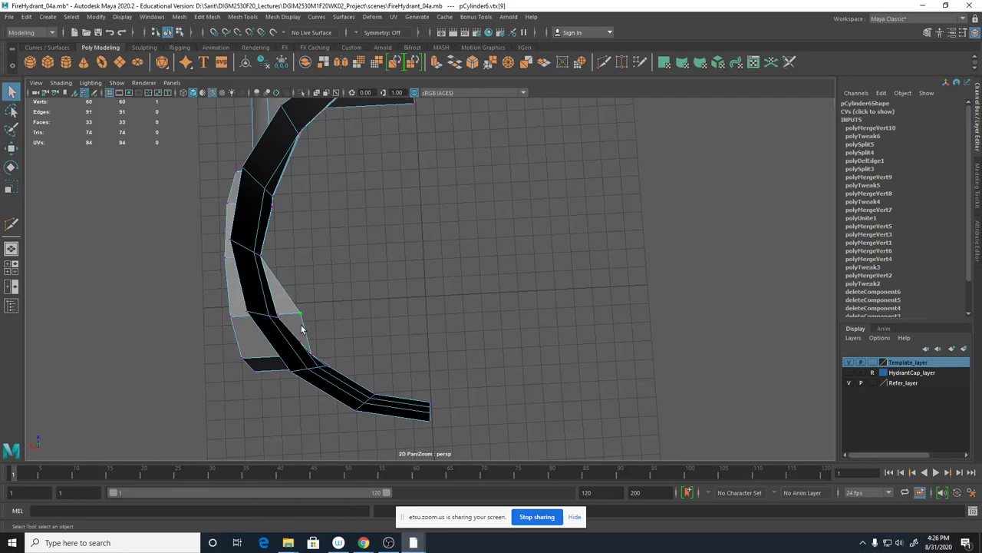
key(w)
drag(278, 318, 375, 294)
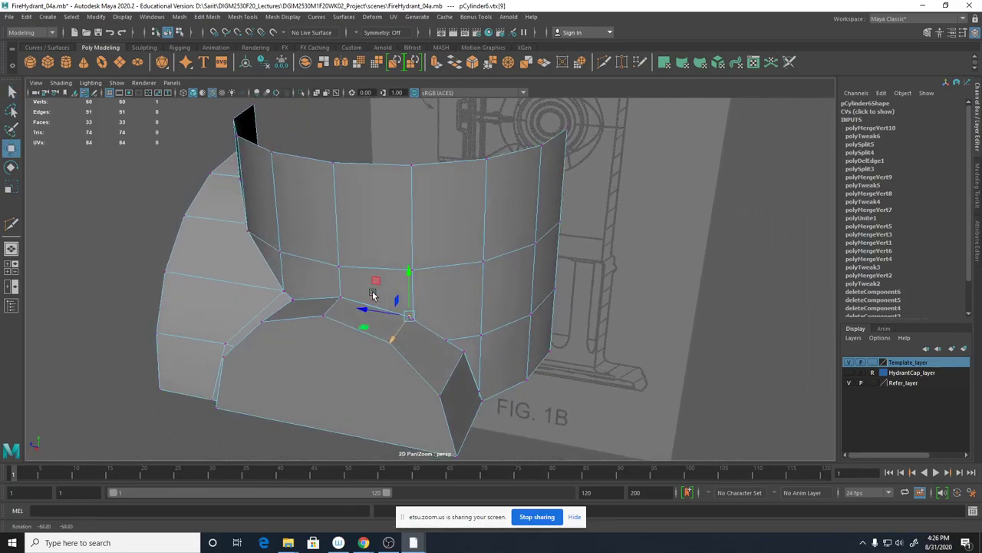
alt+right_drag(375, 294, 528, 354)
scroll(583, 395, down, 3)
alt+drag(583, 389, 471, 368)
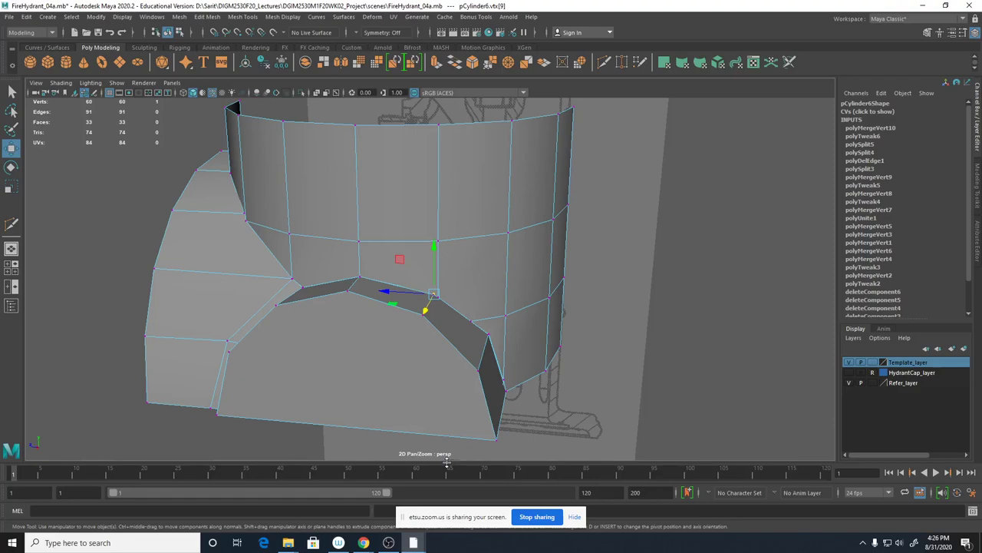
Delete the construction history of the trimmed cylinder wall.
alt+drag(415, 447, 524, 378)
right_drag(472, 227, 512, 211)
click(559, 283)
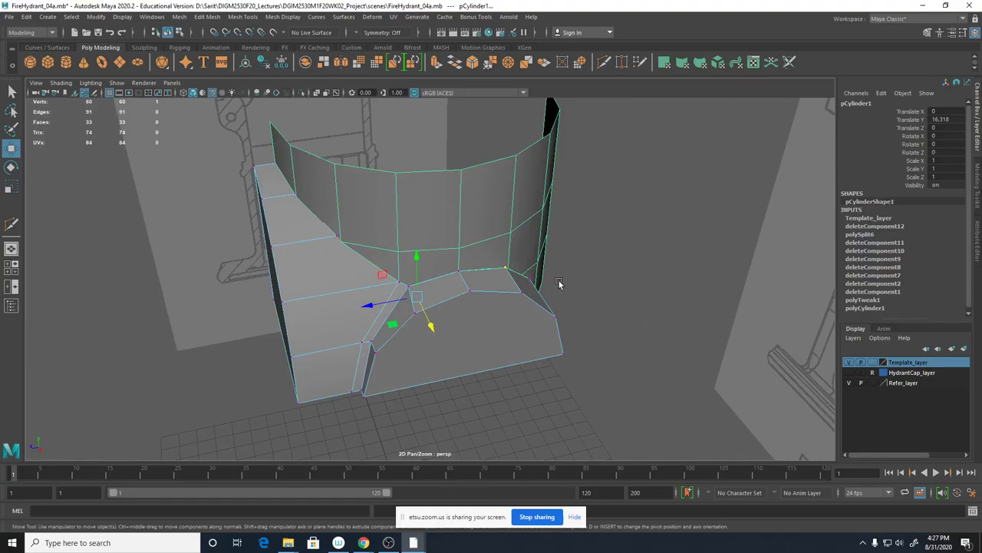
key(alt+shift+d)
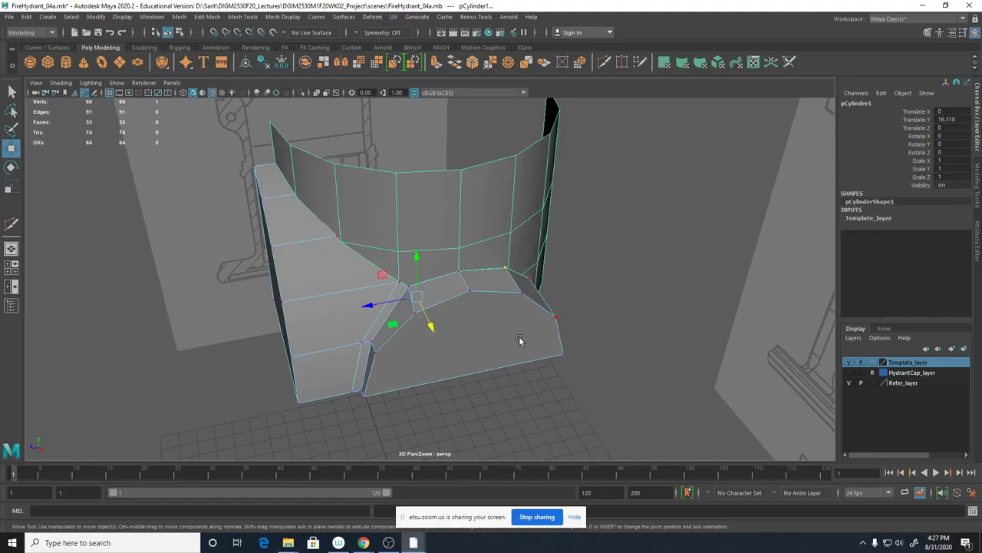
Select the base block mesh in object mode and delete its construction history.
right_drag(516, 286, 567, 242)
click(584, 336)
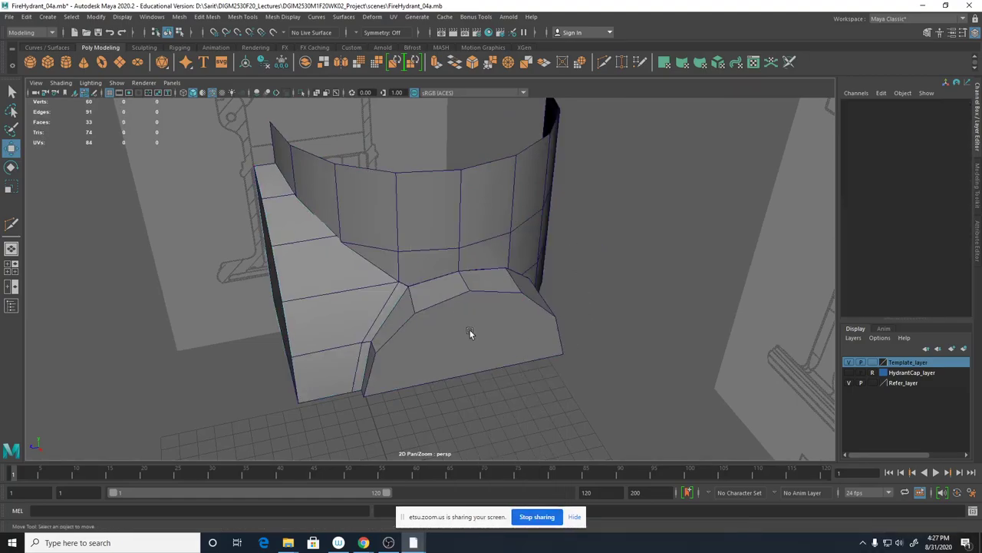
click(471, 331)
key(alt+shift+d)
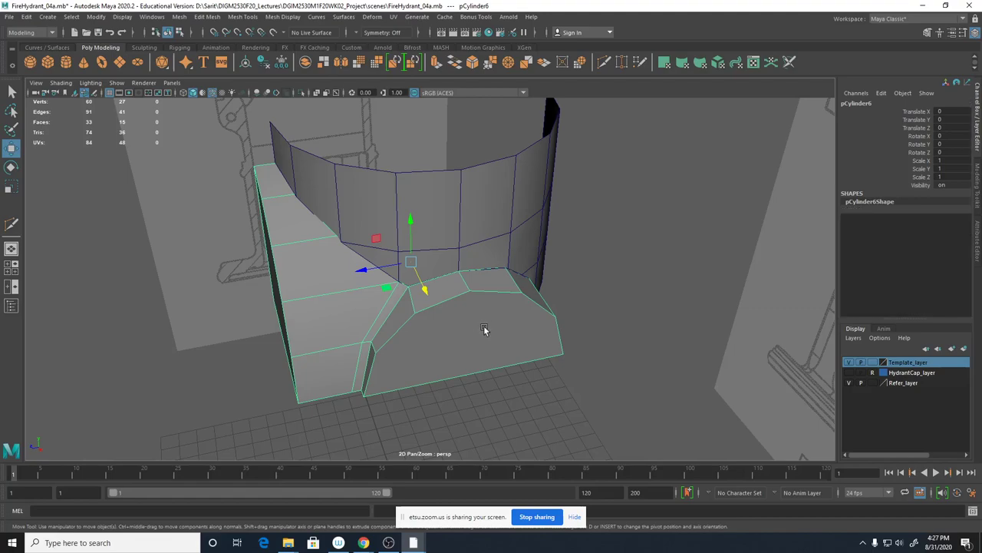
Save the scene, and save a new version of it as FireHydrant_04b.
key(ctrl+s)
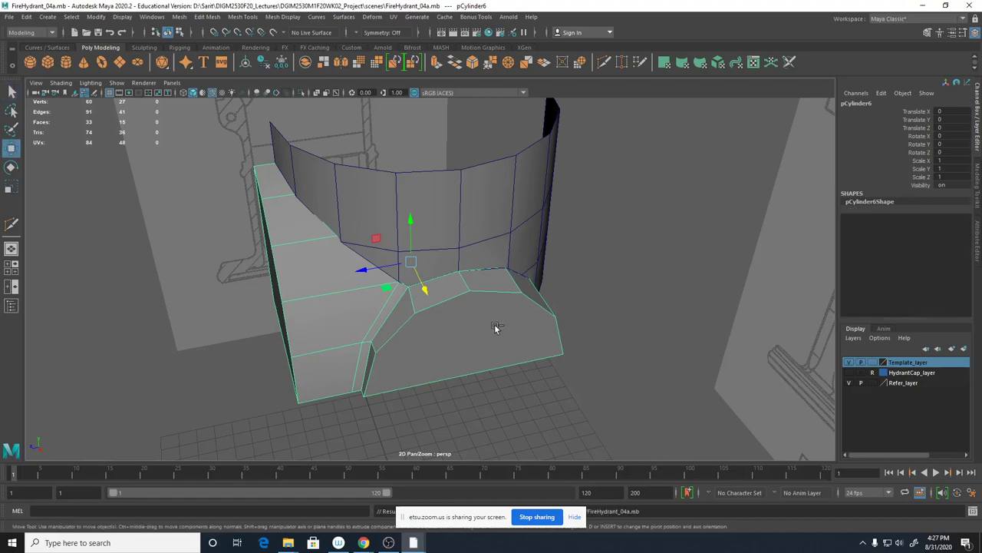
click(11, 17)
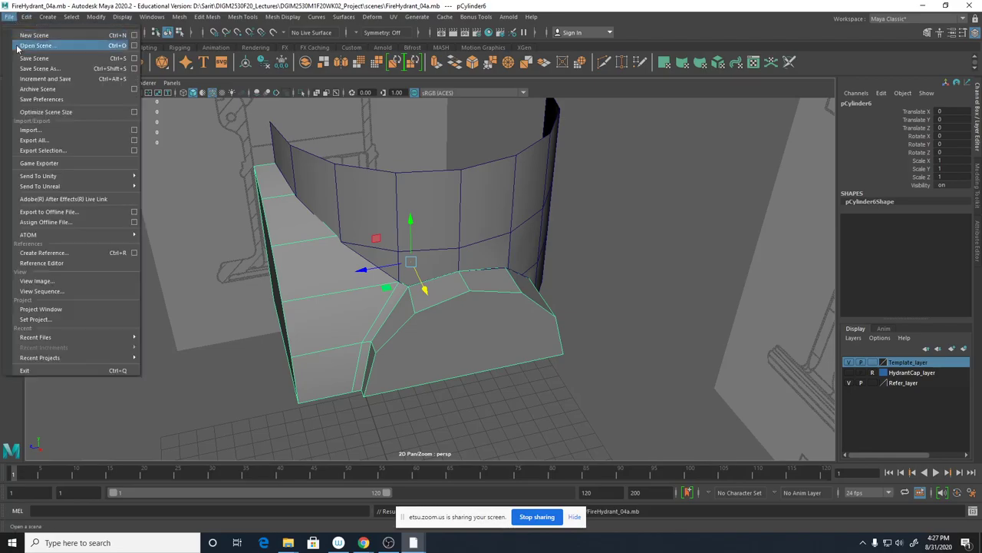
click(30, 68)
click(202, 388)
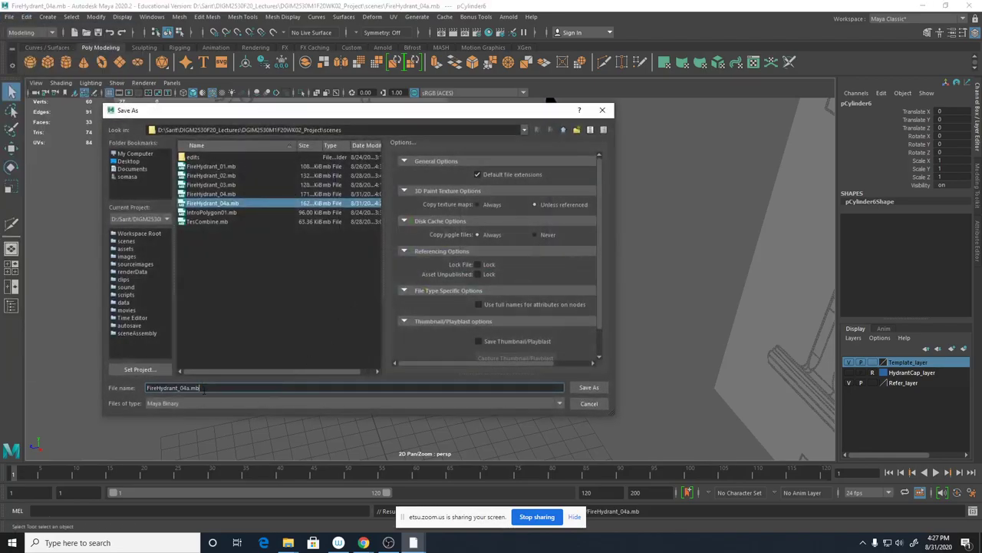
drag(200, 387, 188, 387)
text(b)
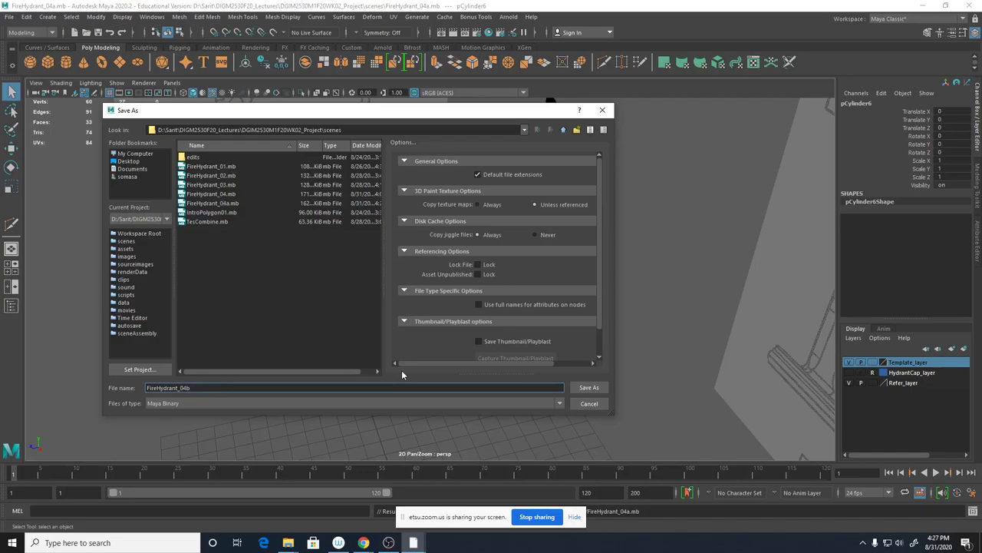
key(Return)
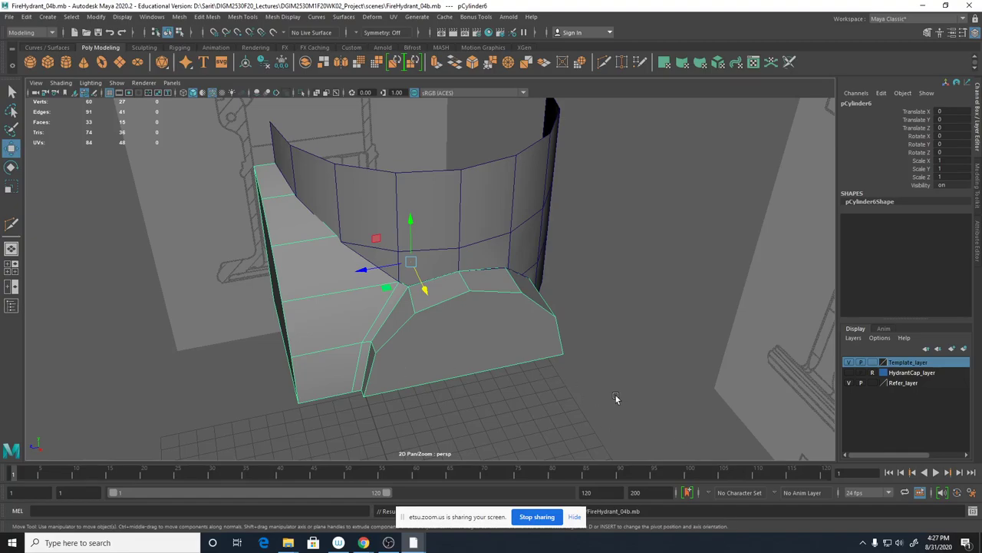
Select the cylinder wall and examine its lower edge where it meets the end of the base block.
alt+drag(616, 397, 468, 371)
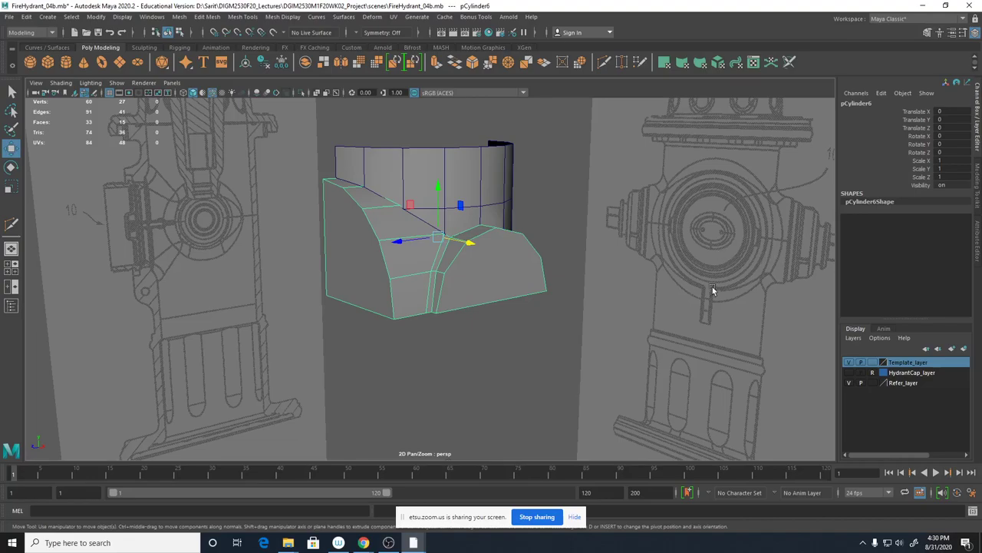
alt+drag(463, 362, 504, 363)
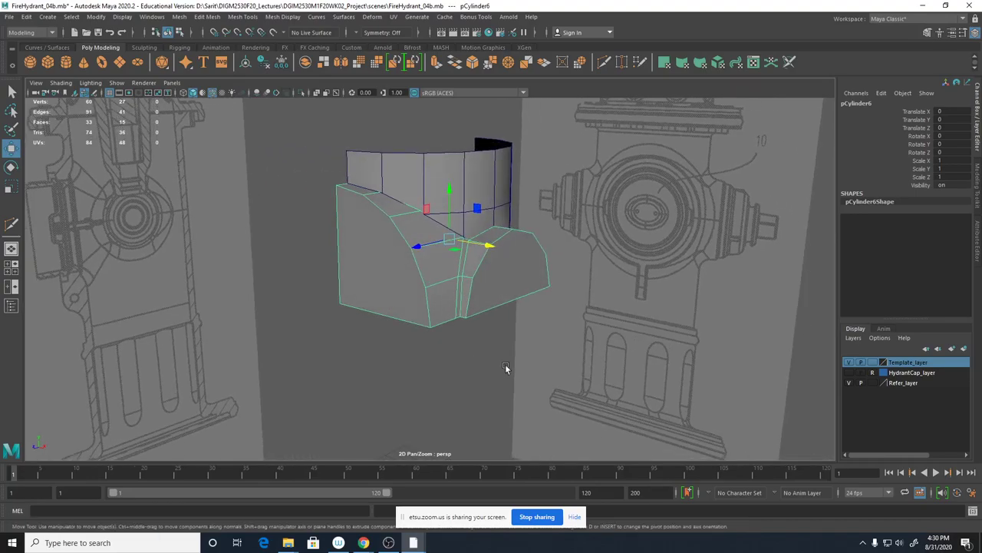
alt+drag(535, 373, 545, 399)
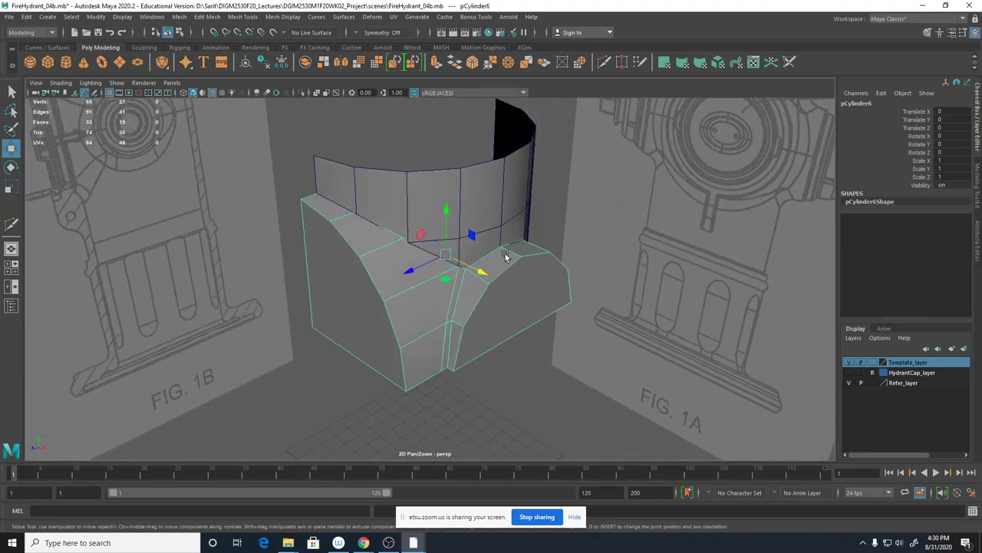
click(508, 234)
alt+drag(522, 271, 439, 302)
alt+right_drag(440, 302, 533, 336)
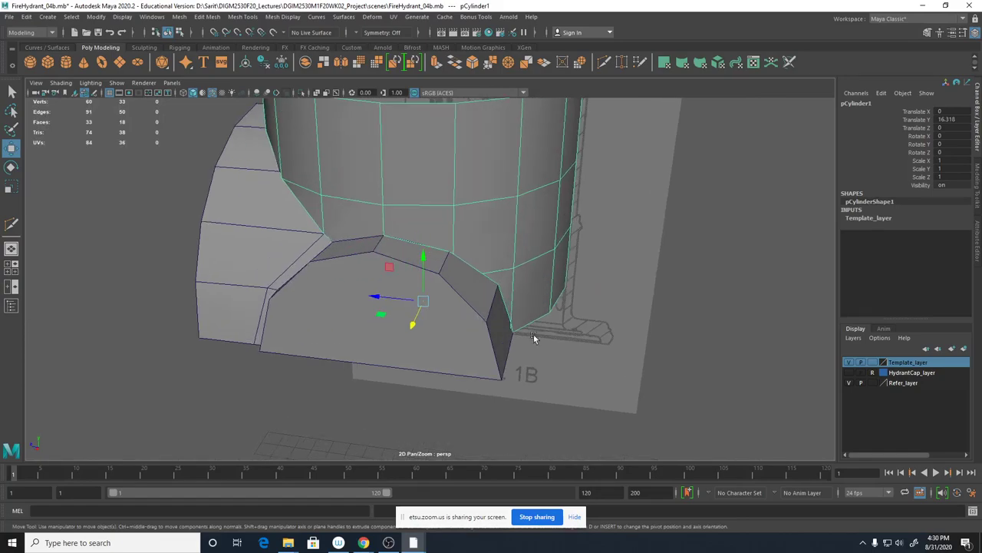
alt+drag(534, 335, 460, 338)
alt+right_drag(461, 338, 557, 343)
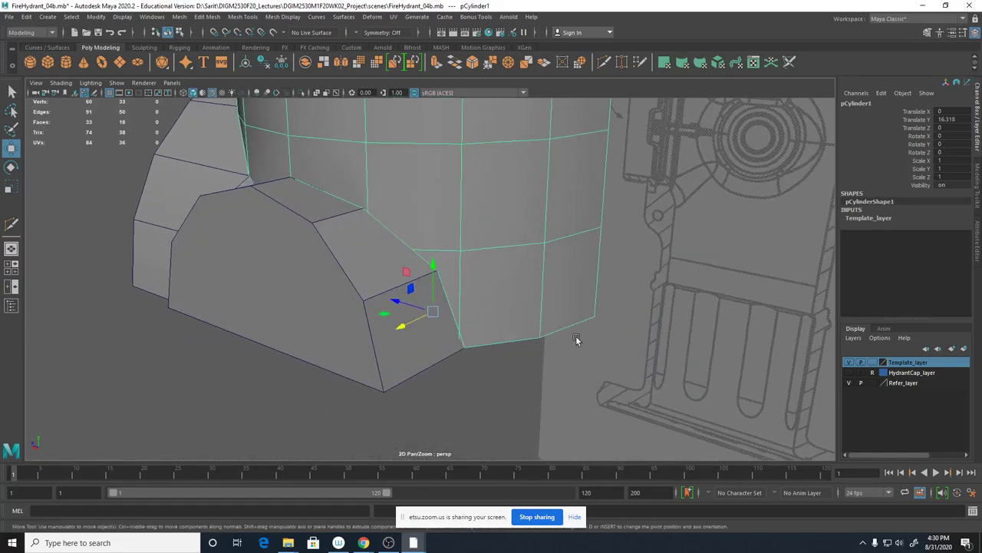
alt+drag(470, 351, 473, 390)
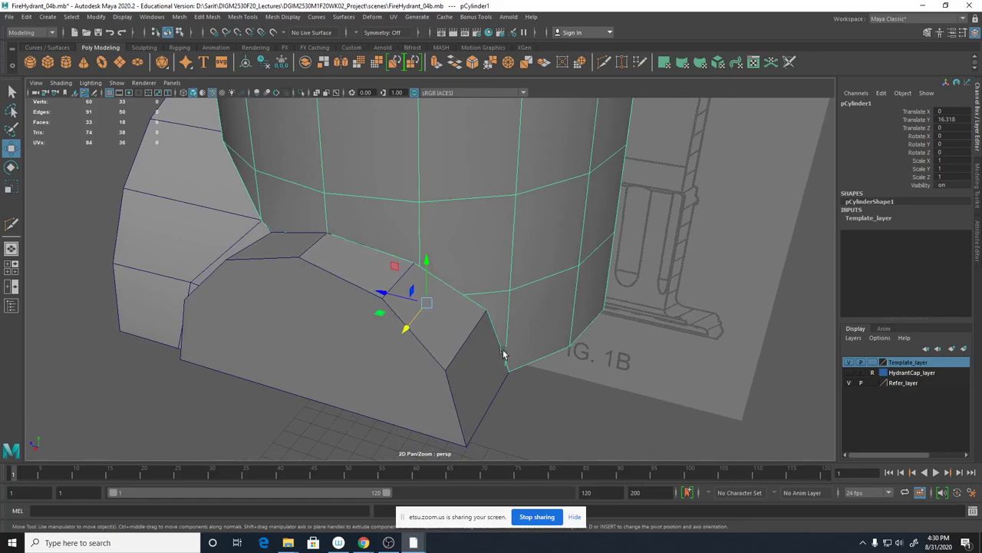
mouse_move(503, 321)
alt+mouse_down()
mouse_move(436, 324)
mouse_move(454, 301)
alt+mouse_up()
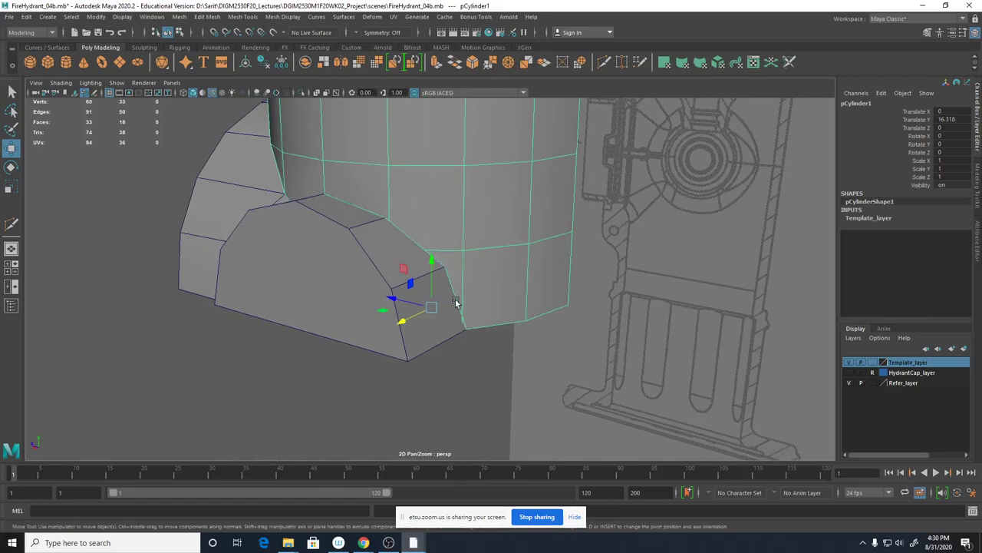
alt+right_drag(467, 336, 600, 411)
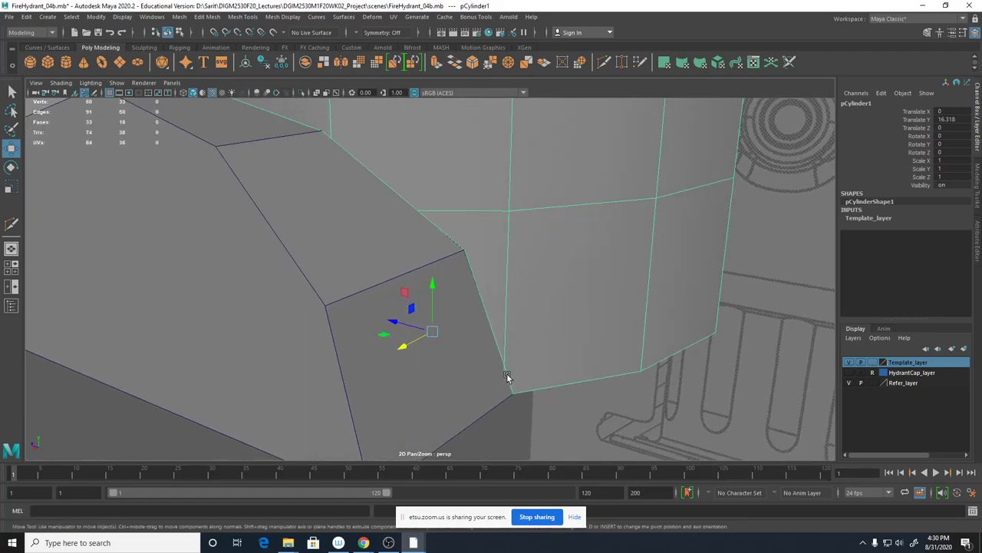
Delete the tiny triangular face at the cylinder wall's lower corner beside the base block, working in wireframe display.
key(4)
click(508, 383)
right_drag(507, 383, 515, 314)
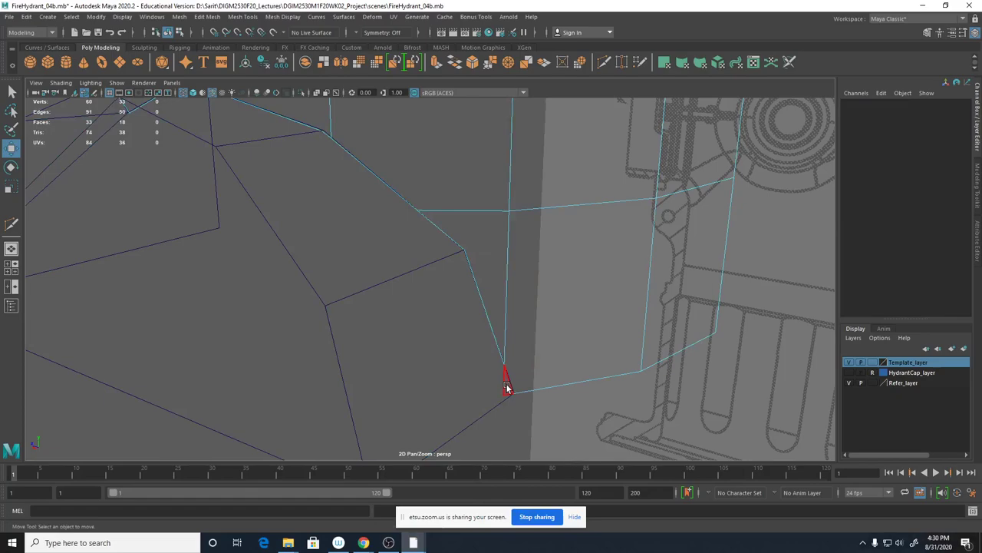
click(506, 385)
key(Delete)
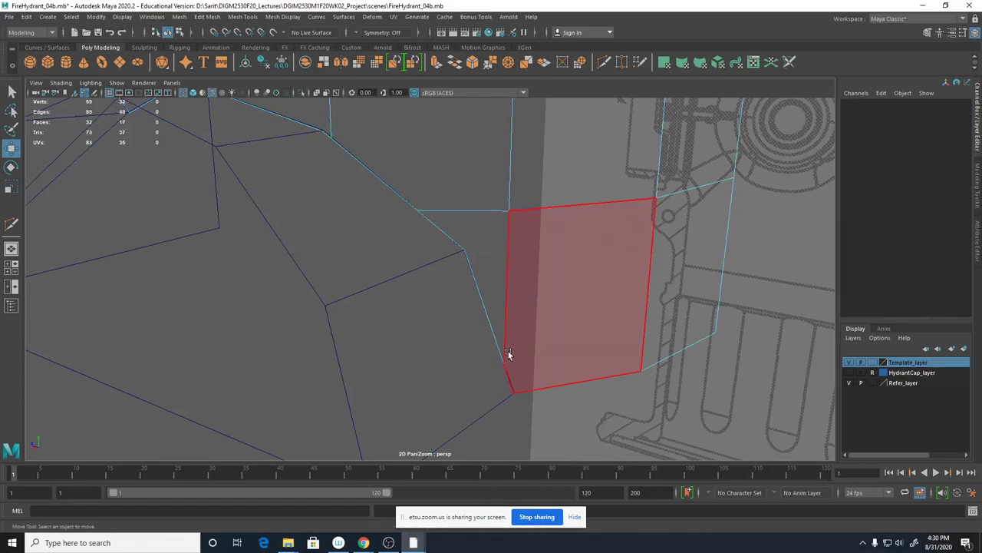
Return to shaded display in vertex mode and examine how the cylinder's lower vertices line up with the base blocks.
right_drag(509, 356, 445, 260)
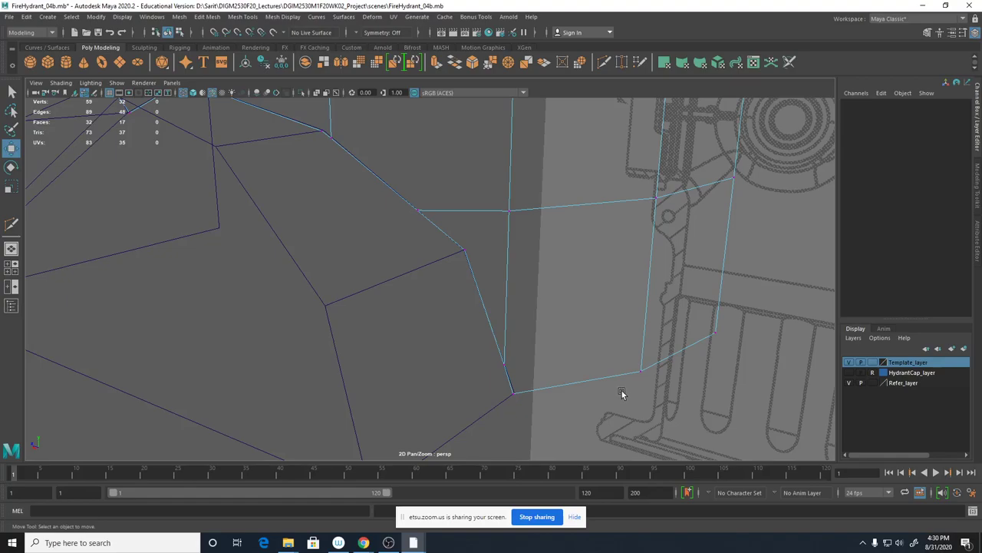
key(5)
scroll(506, 292, down, 5)
mouse_move(506, 292)
alt+mouse_down()
mouse_move(456, 318)
mouse_move(471, 313)
alt+mouse_up()
alt+right_drag(470, 313, 541, 316)
mouse_move(460, 318)
alt+mouse_down()
mouse_move(520, 324)
mouse_move(513, 319)
mouse_move(568, 353)
mouse_move(446, 330)
mouse_move(472, 337)
mouse_move(477, 324)
mouse_move(452, 325)
mouse_move(476, 321)
alt+mouse_up()
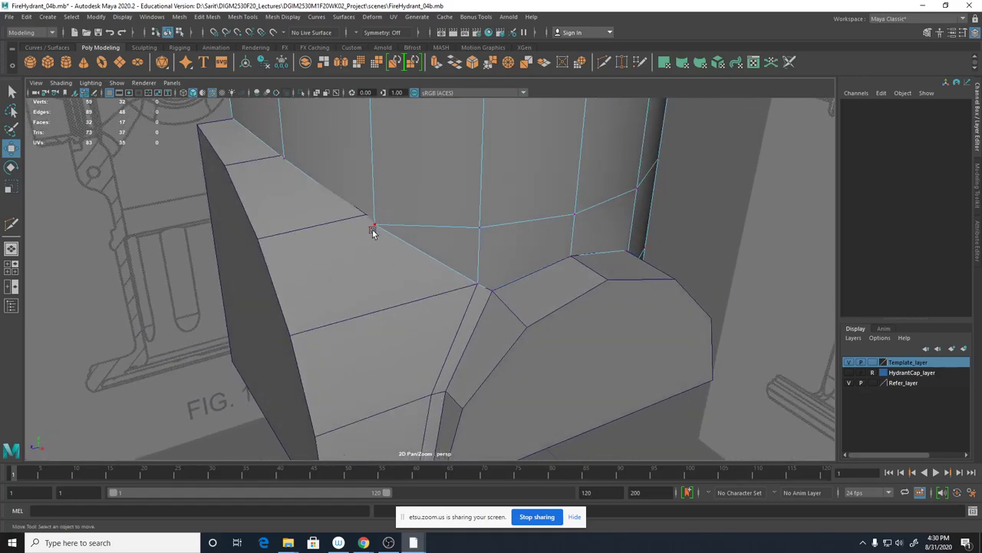
alt+right_drag(380, 223, 292, 207)
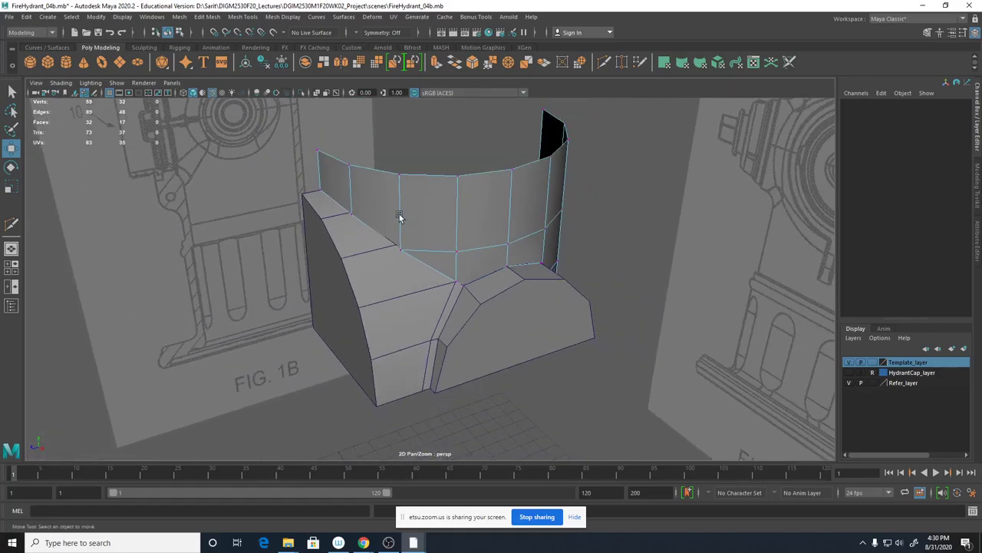
alt+drag(401, 219, 520, 332)
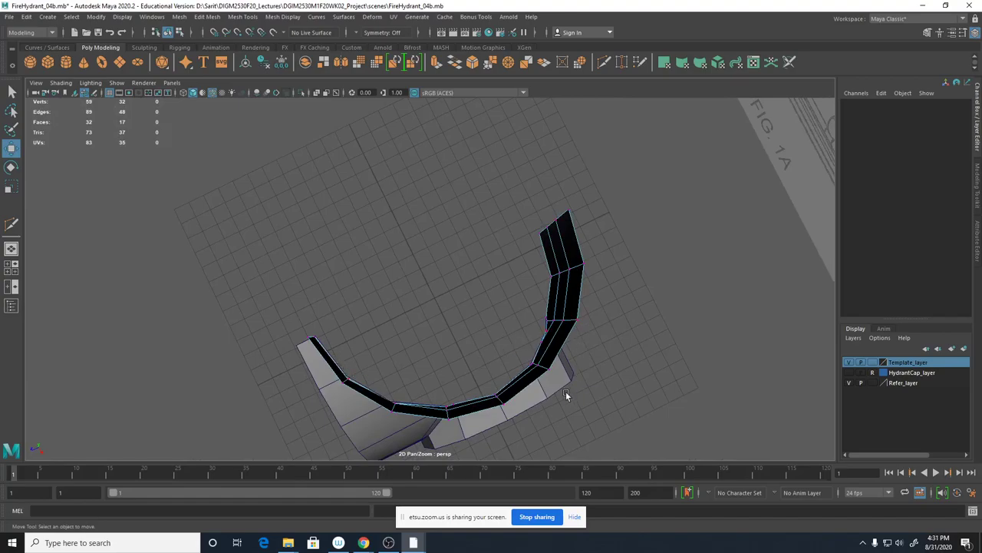
alt+drag(566, 391, 607, 329)
alt+right_drag(607, 329, 589, 361)
alt+middle_drag(590, 360, 579, 383)
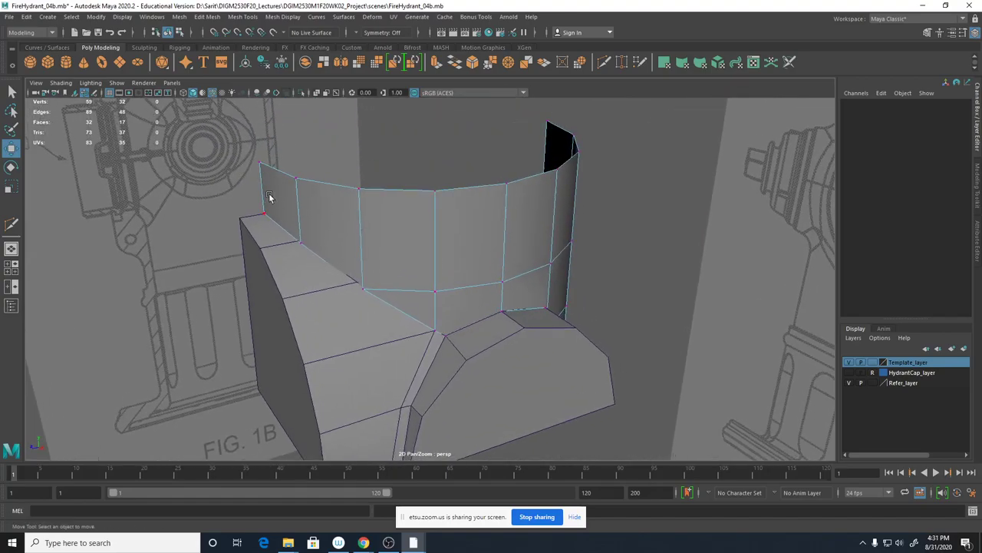
Insert an edge loop around the cylinder wall just above its existing horizontal loop with the Multi-Cut tool.
shift+right_drag(443, 218, 394, 224)
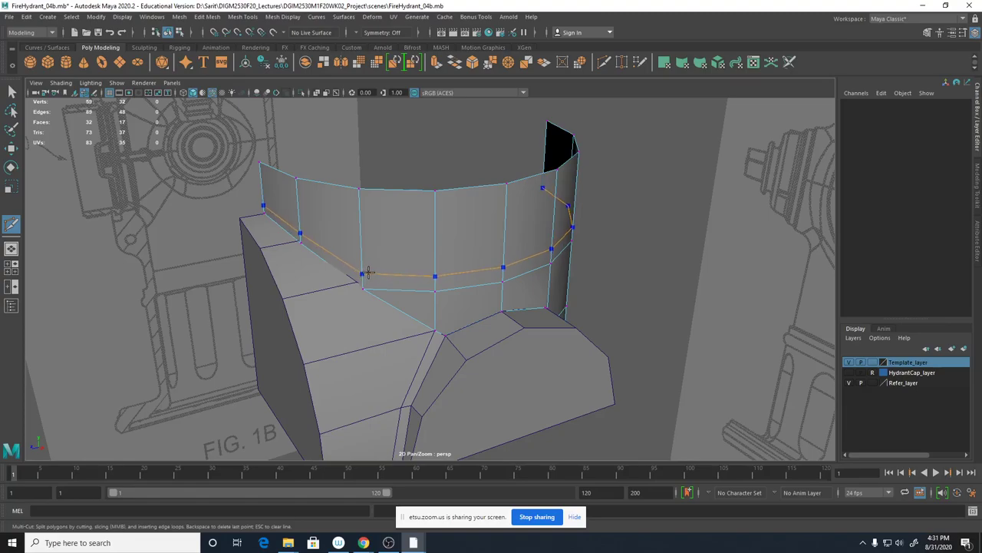
ctrl+click(368, 270)
alt+drag(369, 270, 626, 295)
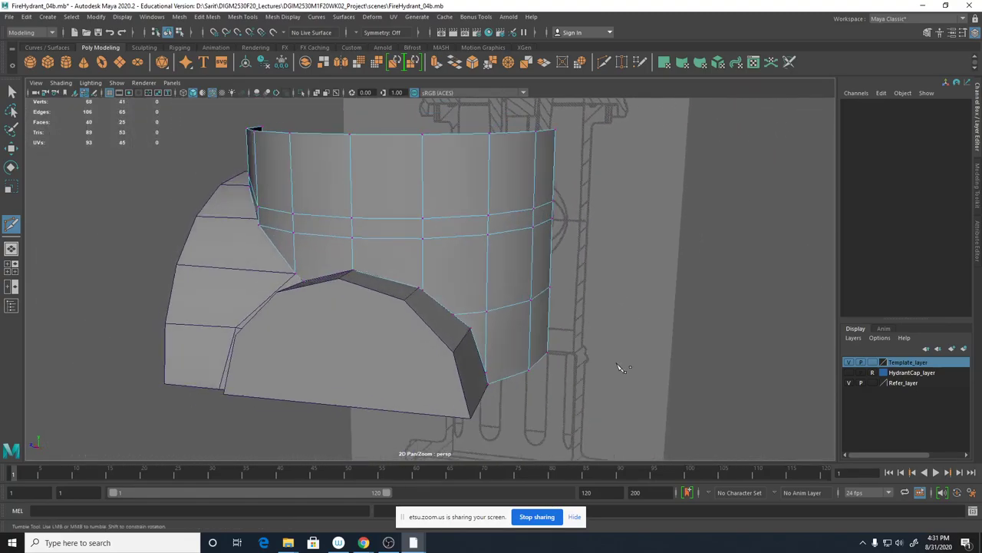
alt+drag(620, 366, 576, 422)
alt+right_drag(533, 414, 676, 416)
alt+middle_drag(614, 434, 533, 239)
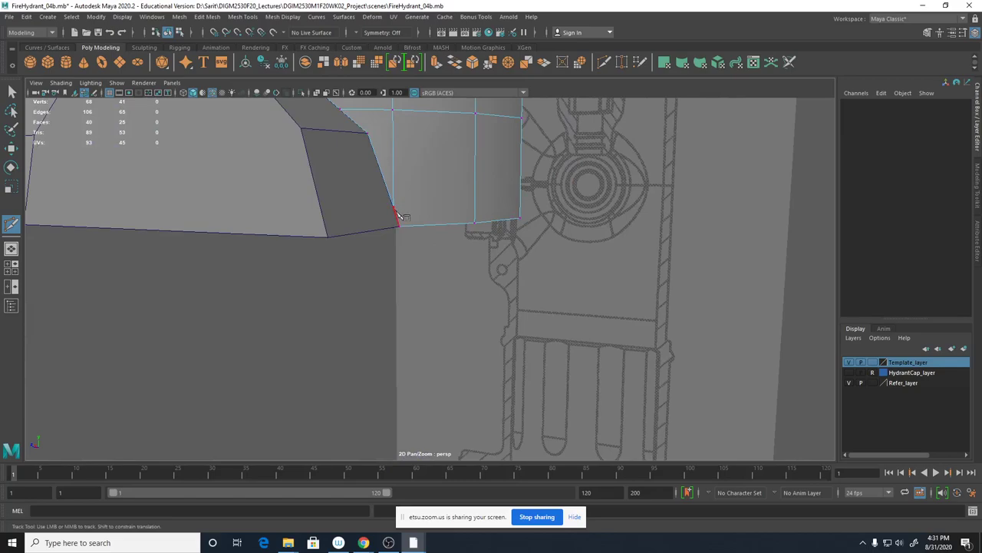
alt+drag(400, 225, 447, 318)
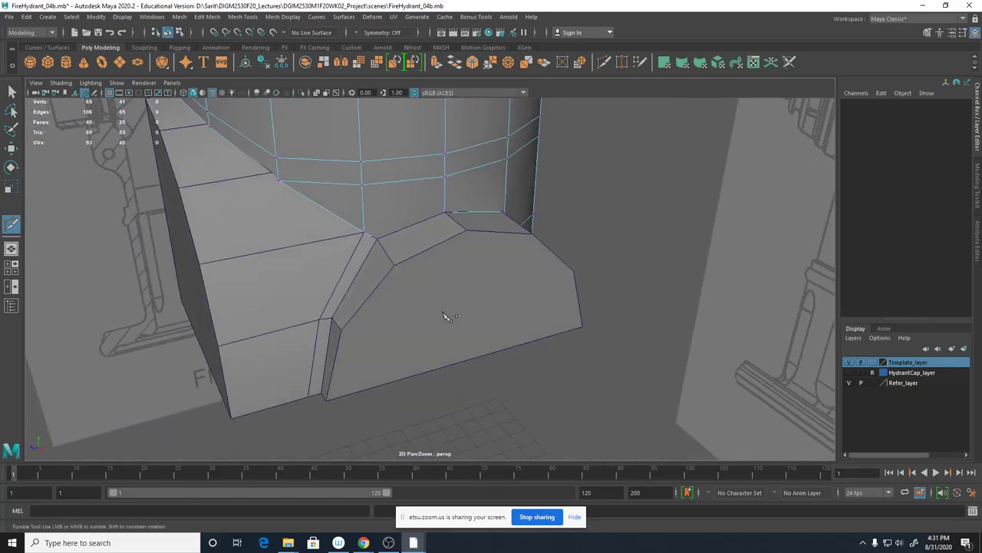
Leave Multi-Cut, check the added edge loop against the base blocks' vertices, and undo the loop.
key(q)
alt+drag(420, 205, 424, 209)
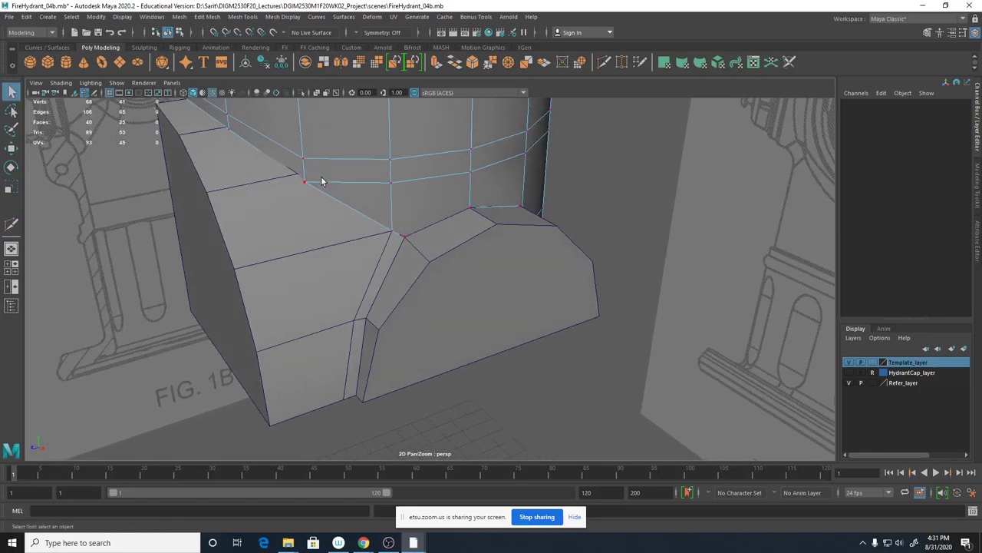
alt+right_drag(463, 226, 404, 217)
alt+drag(405, 217, 344, 187)
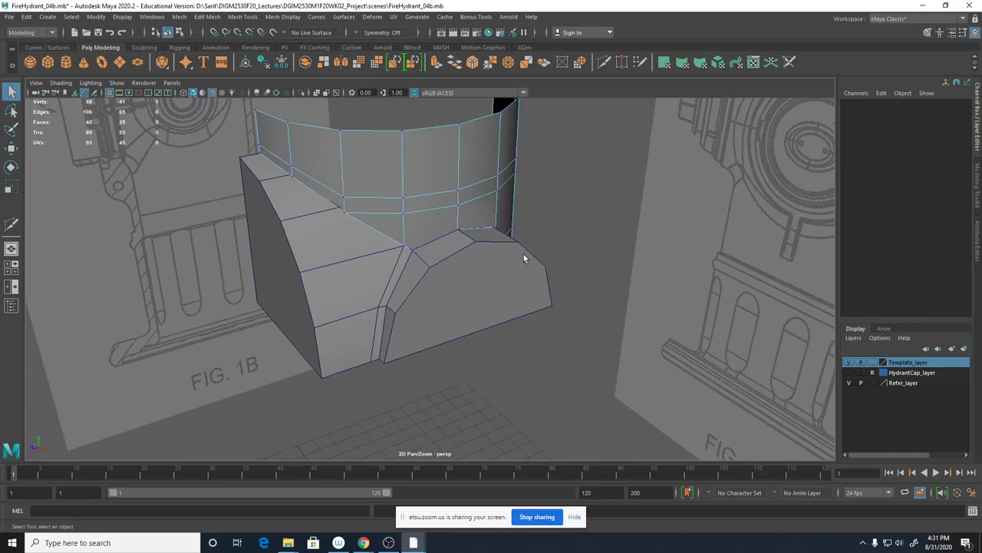
alt+drag(524, 257, 427, 187)
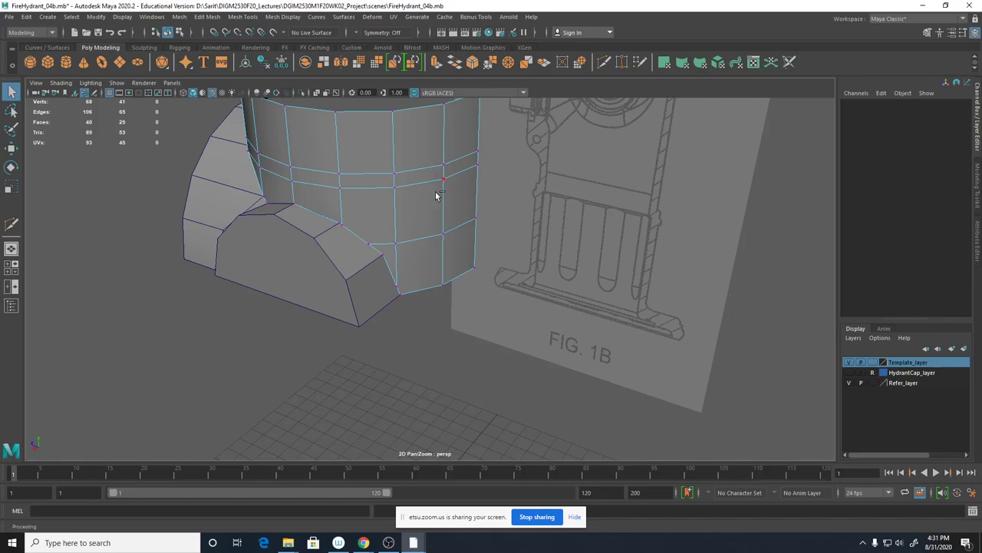
alt+drag(430, 217, 281, 135)
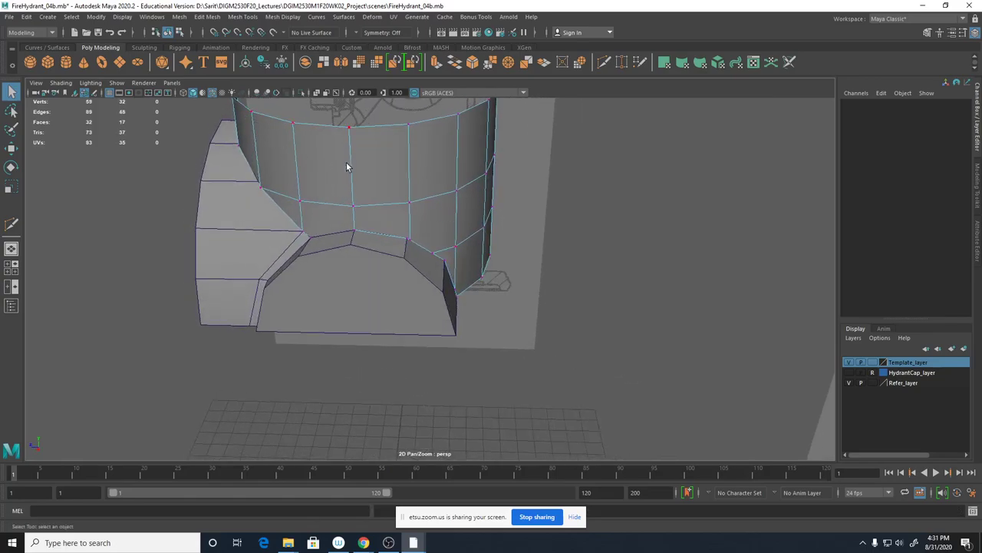
Examine the cylinder's lower vertices along the seam with both base blocks from several sides.
alt+drag(471, 151, 304, 160)
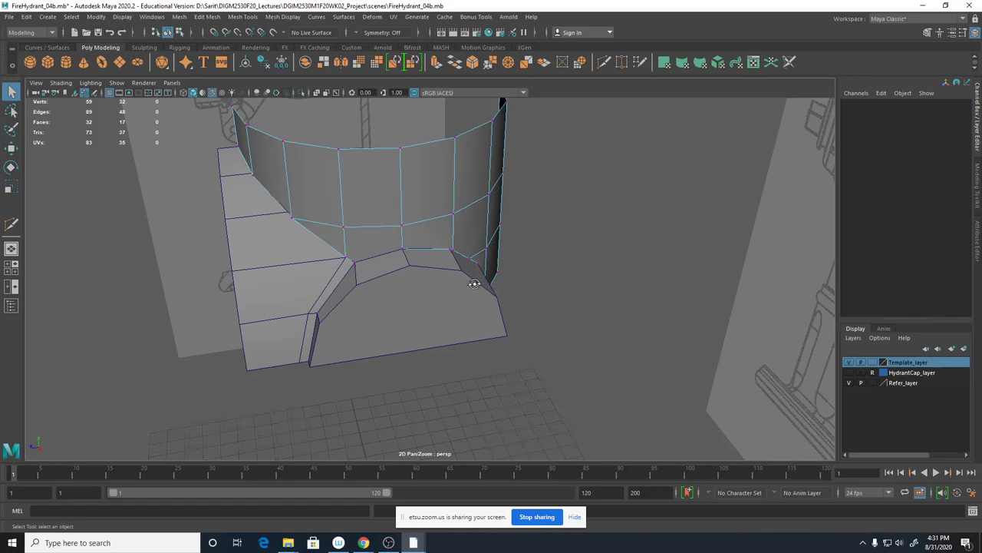
alt+drag(476, 281, 376, 257)
mouse_move(499, 258)
alt+mouse_down()
mouse_move(478, 248)
mouse_move(502, 253)
alt+mouse_up()
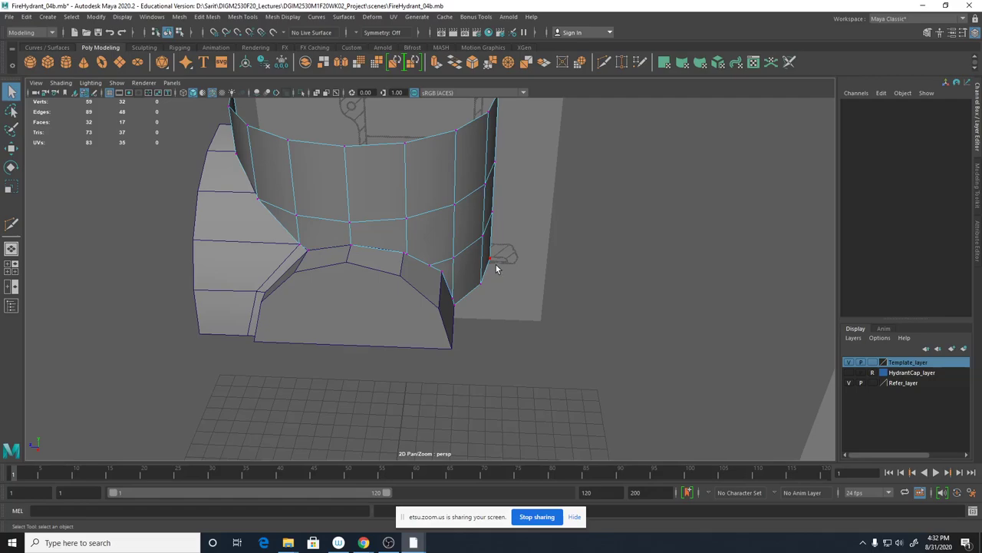
alt+drag(585, 283, 607, 369)
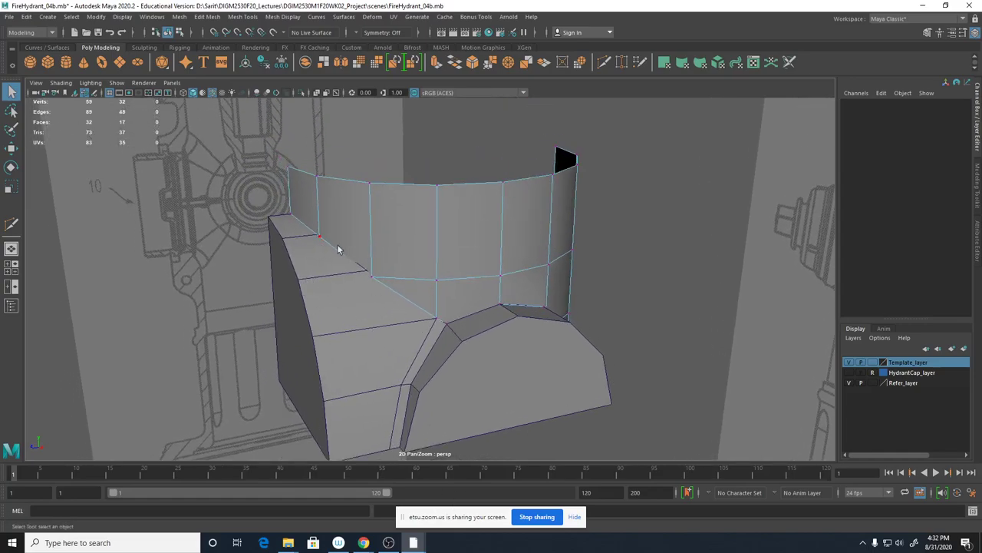
scroll(466, 307, up, 5)
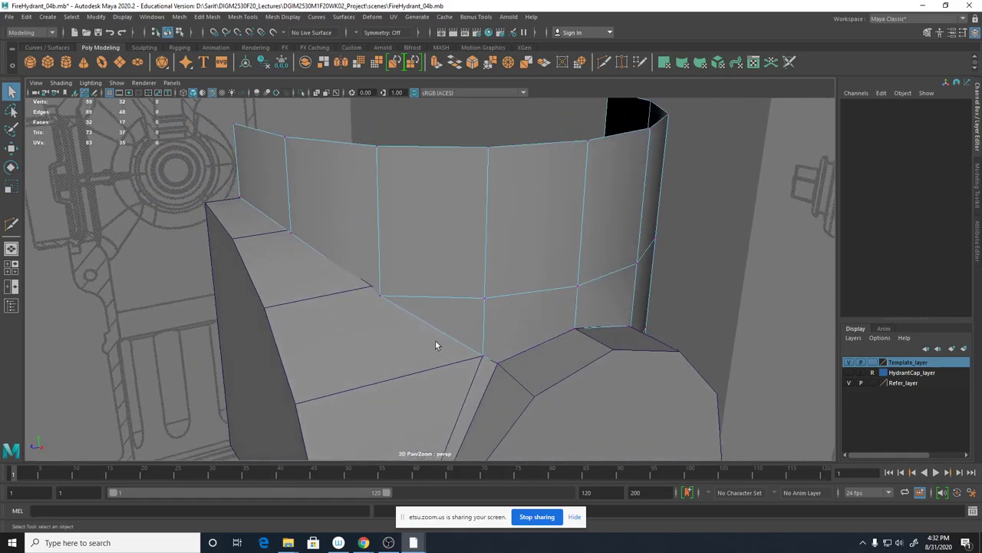
key(F9)
alt+drag(247, 202, 256, 213)
Select the cylinder wall and the base block mesh in object mode and combine them into one mesh.
right_drag(388, 246, 434, 231)
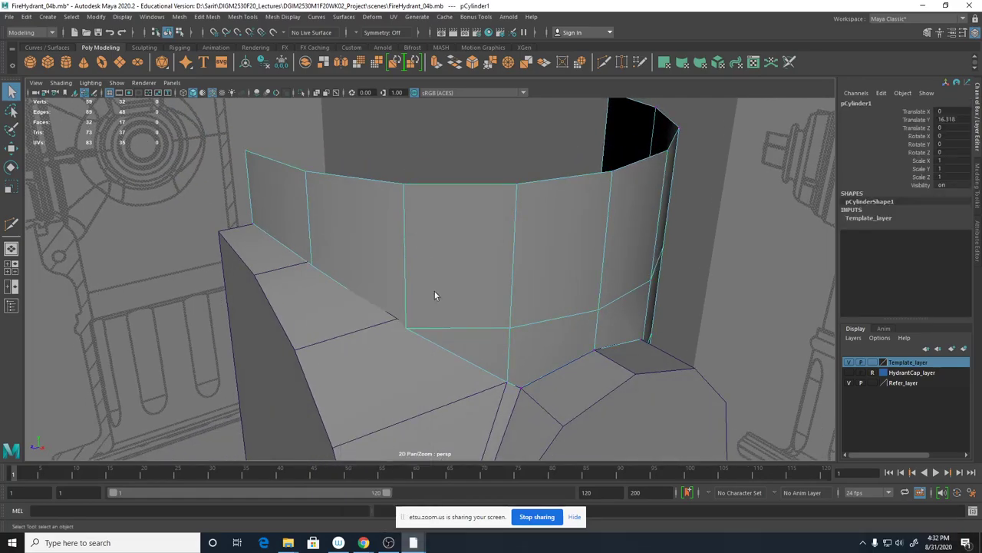
alt+drag(434, 296, 370, 358)
shift+click(370, 358)
alt+drag(572, 395, 331, 343)
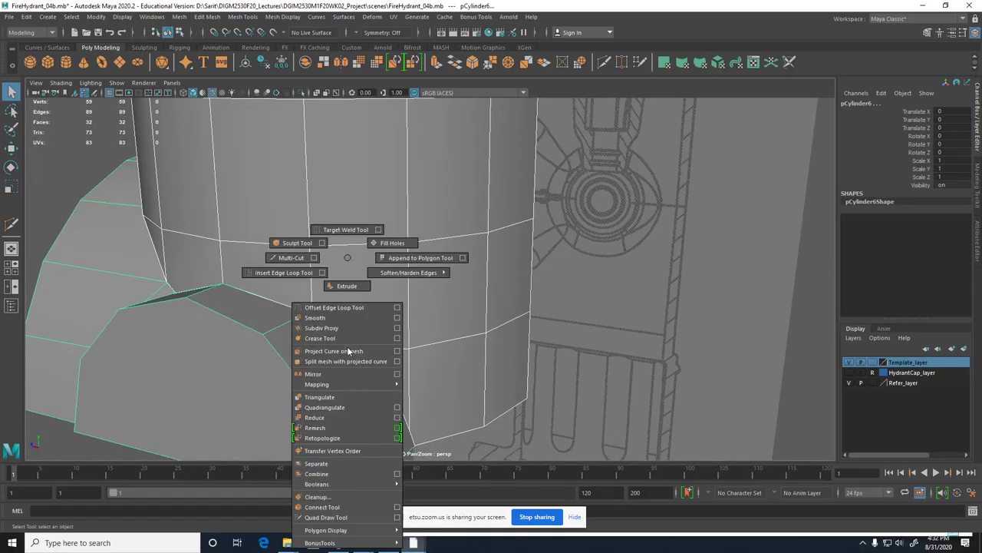
shift+right_drag(347, 346, 347, 476)
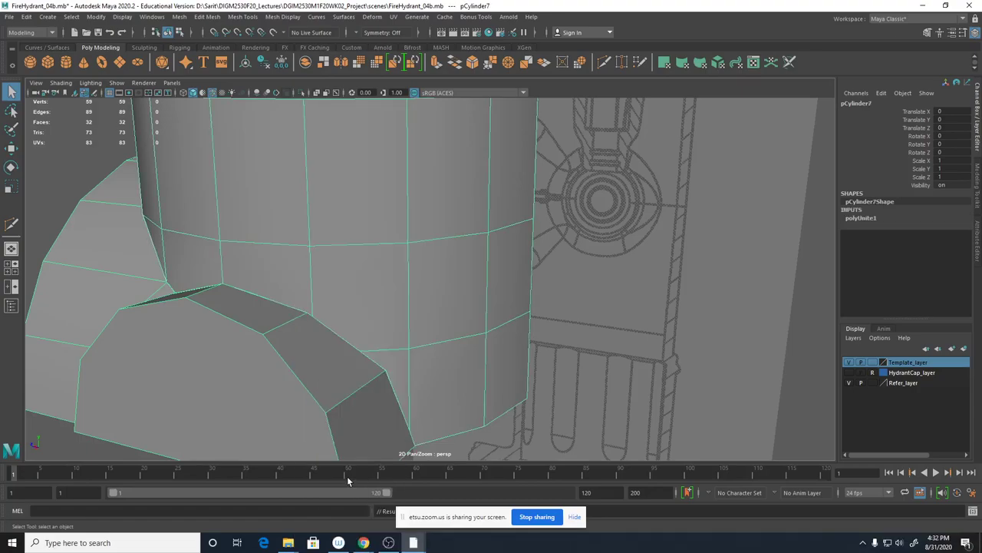
Switch the combined mesh to vertex selection and examine the corner vertex where the cylinder wall meets the base block.
alt+drag(347, 476, 324, 409)
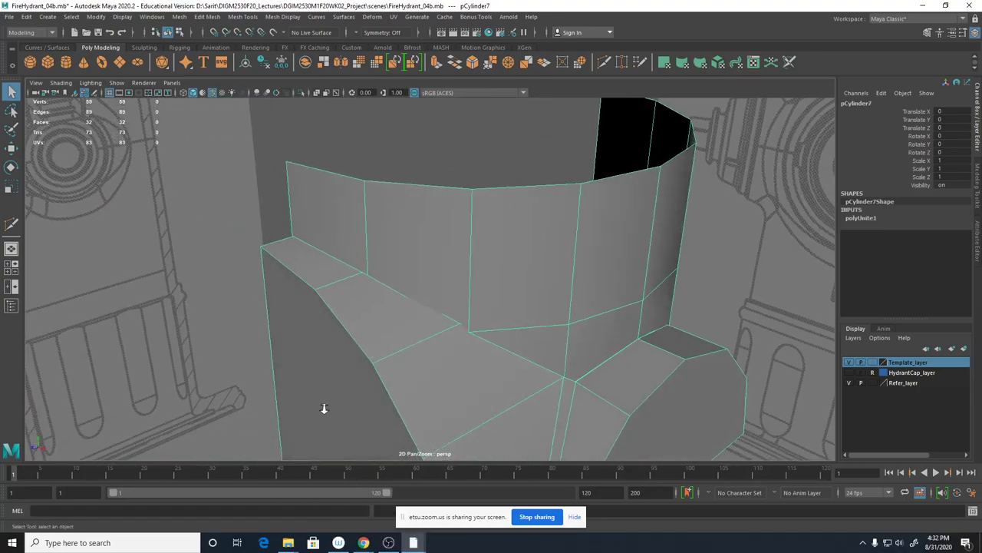
scroll(324, 408, up, 5)
right_drag(300, 260, 269, 259)
click(303, 266)
mouse_move(302, 265)
alt+mouse_down()
mouse_move(284, 288)
mouse_move(355, 279)
mouse_move(309, 275)
alt+mouse_up()
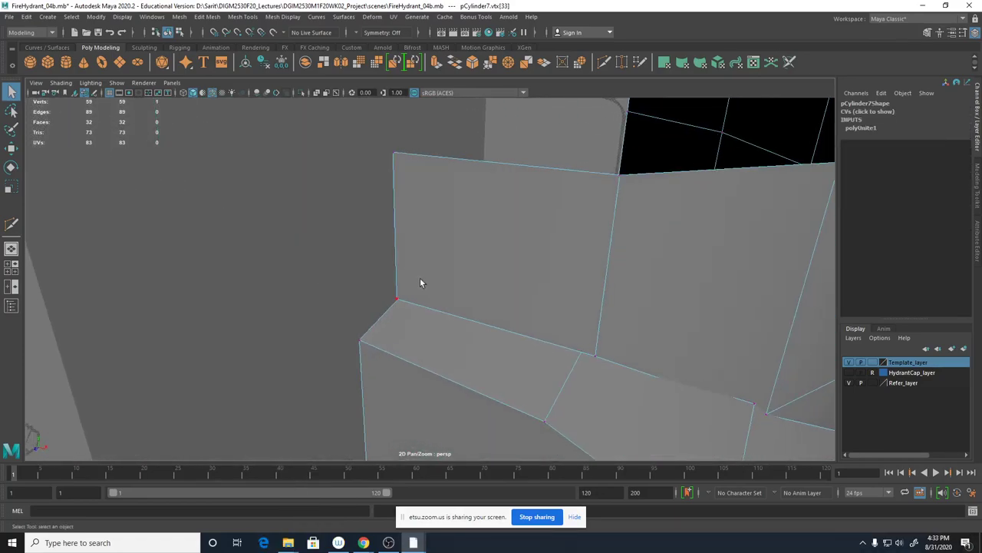
scroll(476, 289, down, 5)
alt+drag(459, 302, 431, 294)
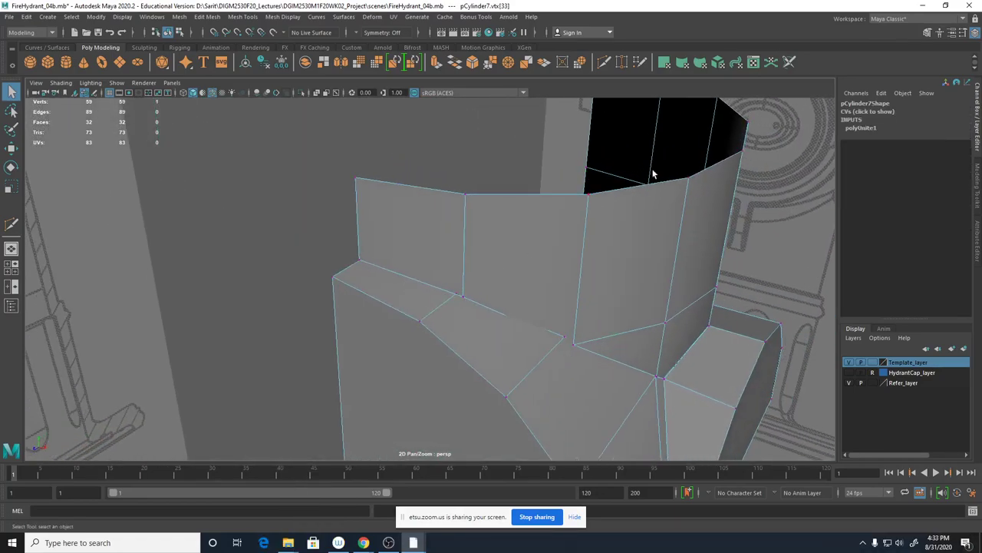
alt+drag(765, 104, 560, 190)
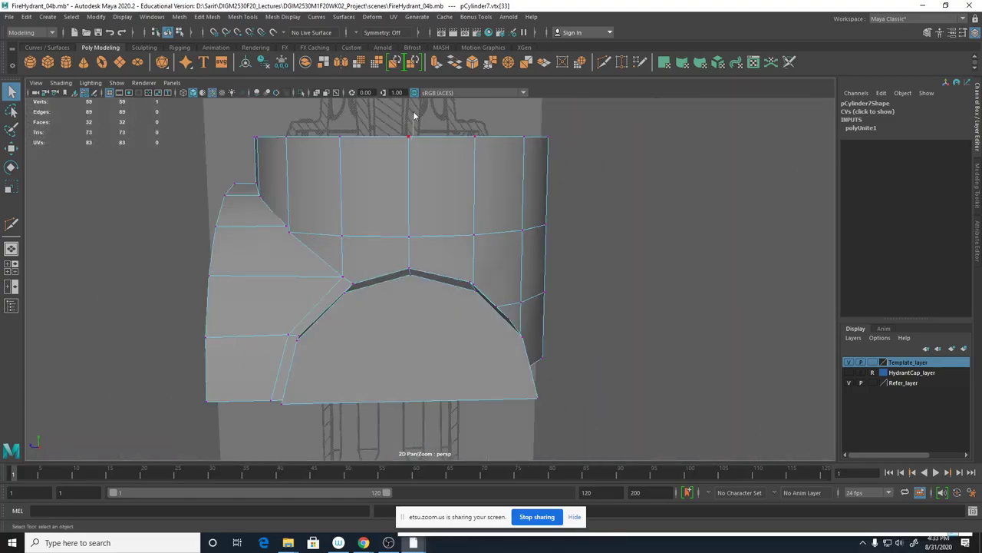
Try to move the cylinder wall's top row of vertices, and undo the move.
right_click(412, 142)
alt+drag(412, 143, 336, 173)
right_click(322, 162)
click(272, 159)
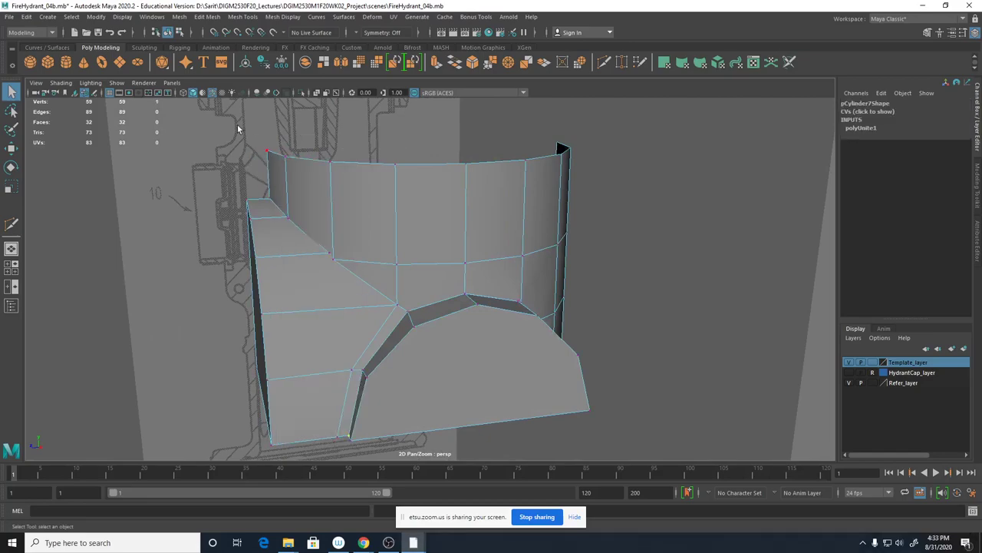
drag(239, 123, 640, 178)
key(w)
drag(441, 98, 455, 132)
key(ctrl+z)
Display the mesh in wireframe and snap the base block's end seam vertex onto the cylinder wall's adjacent bottom corner vertex.
alt+right_drag(380, 257, 508, 251)
alt+drag(508, 250, 443, 265)
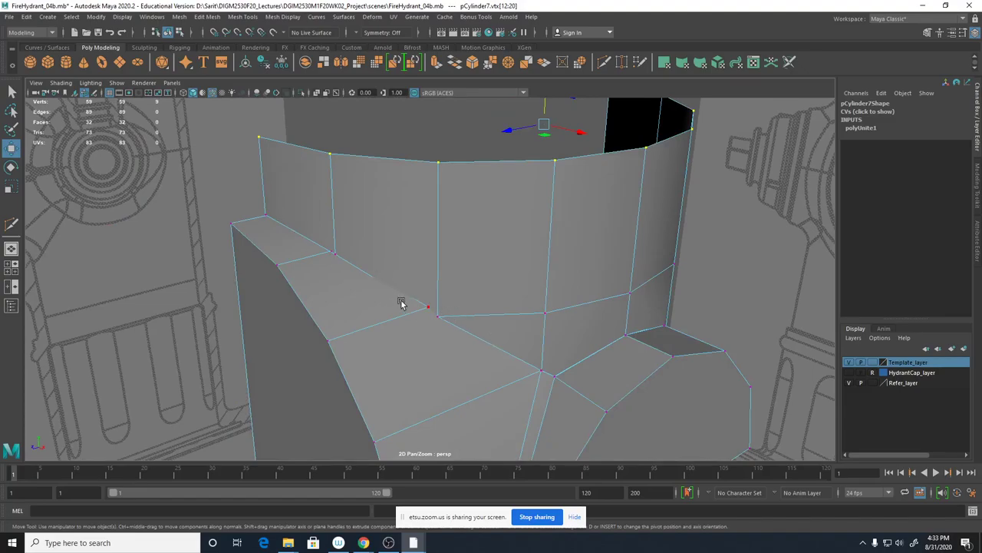
alt+drag(400, 303, 447, 308)
key(4)
alt+drag(452, 315, 476, 336)
alt+right_drag(476, 337, 764, 344)
alt+drag(379, 322, 428, 327)
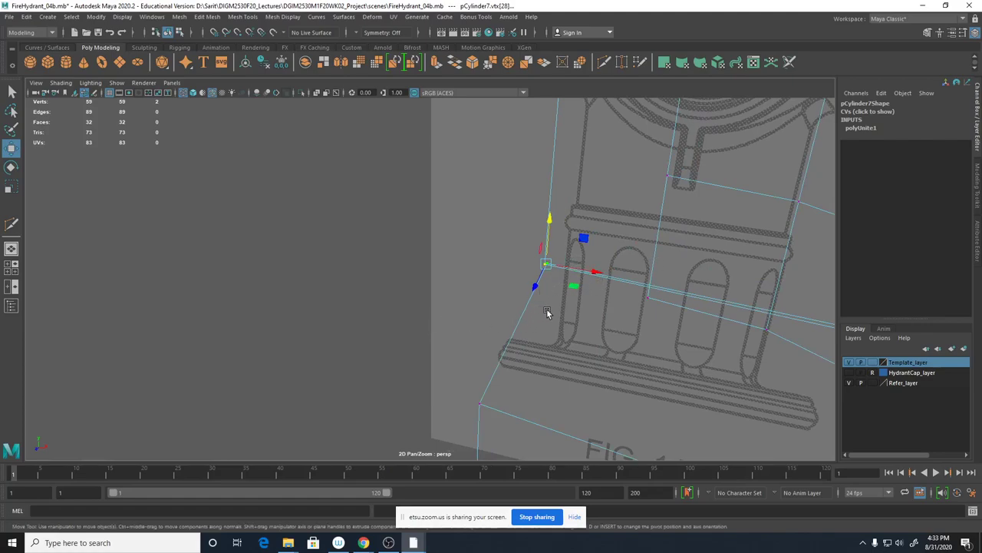
alt+drag(553, 324, 674, 327)
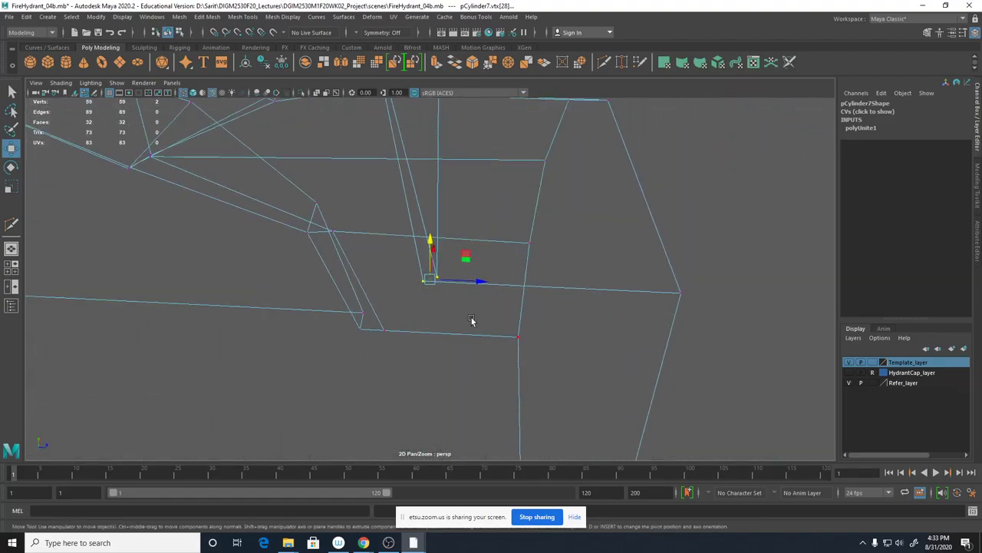
alt+drag(454, 296, 439, 236)
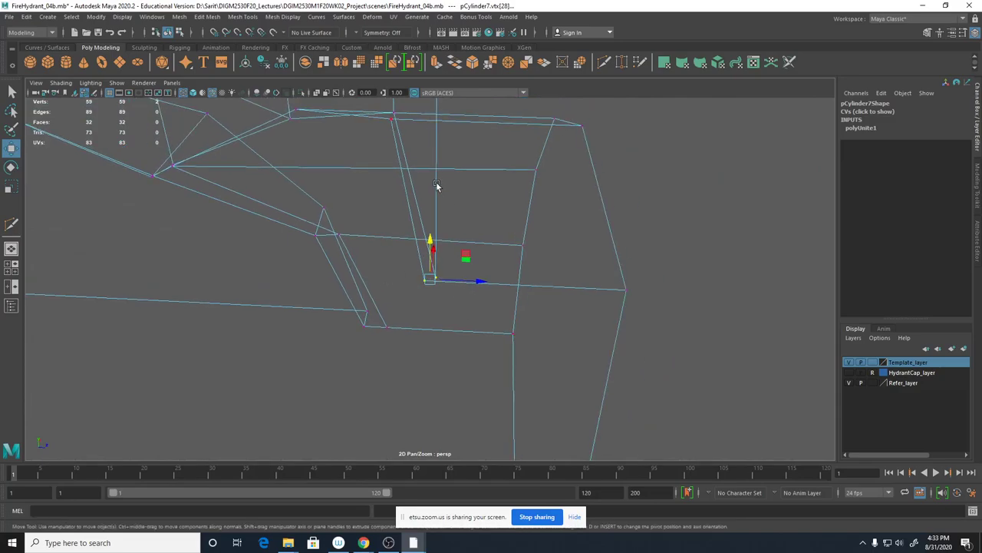
click(447, 305)
click(426, 281)
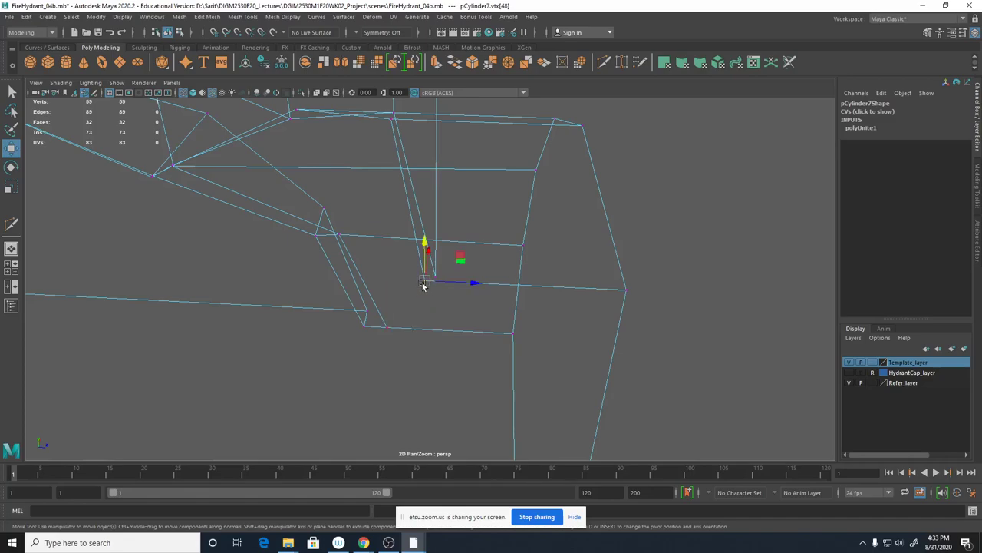
drag(464, 285, 436, 253)
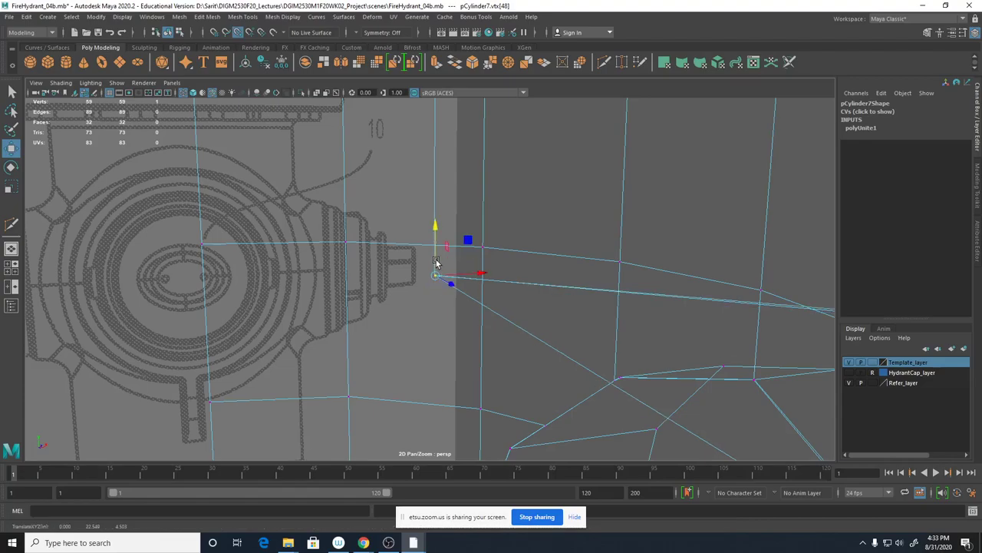
Reset the Merge Vertices options to the default 0.01 threshold and merge the two overlapping corner vertices in shaded display.
key(5)
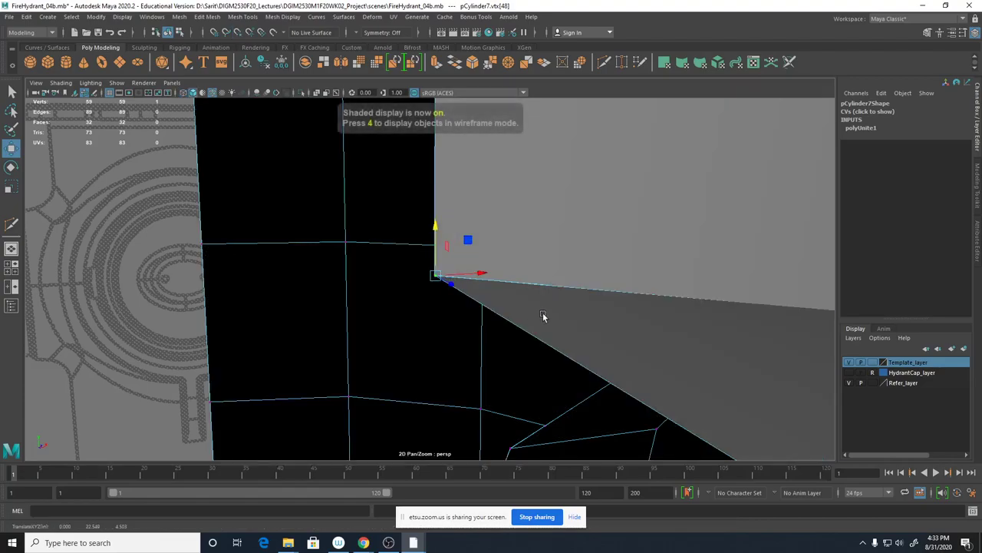
mouse_move(537, 309)
alt+mouse_down()
mouse_move(447, 314)
mouse_move(454, 335)
mouse_move(406, 274)
mouse_move(411, 265)
alt+mouse_up()
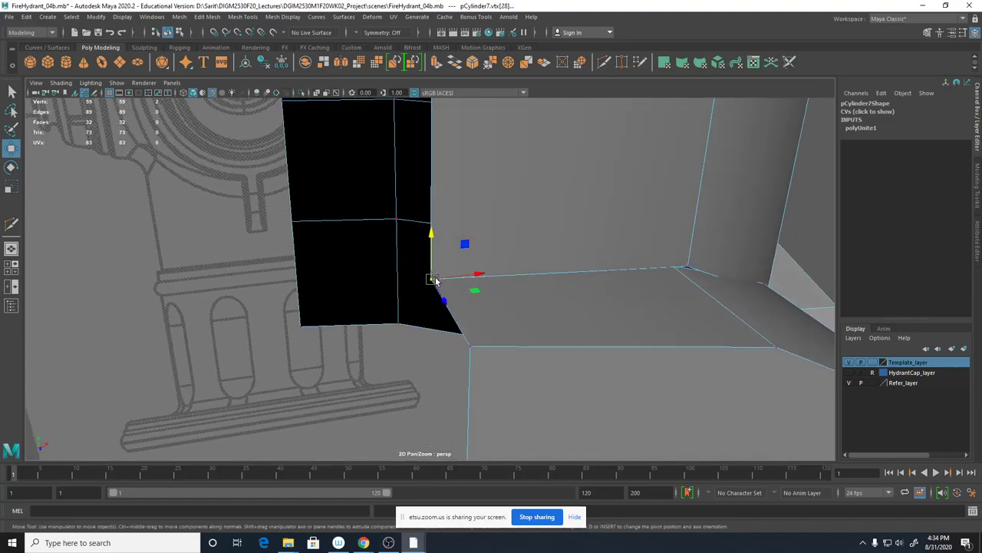
shift+right_click(433, 280)
shift+right_drag(433, 281, 523, 241)
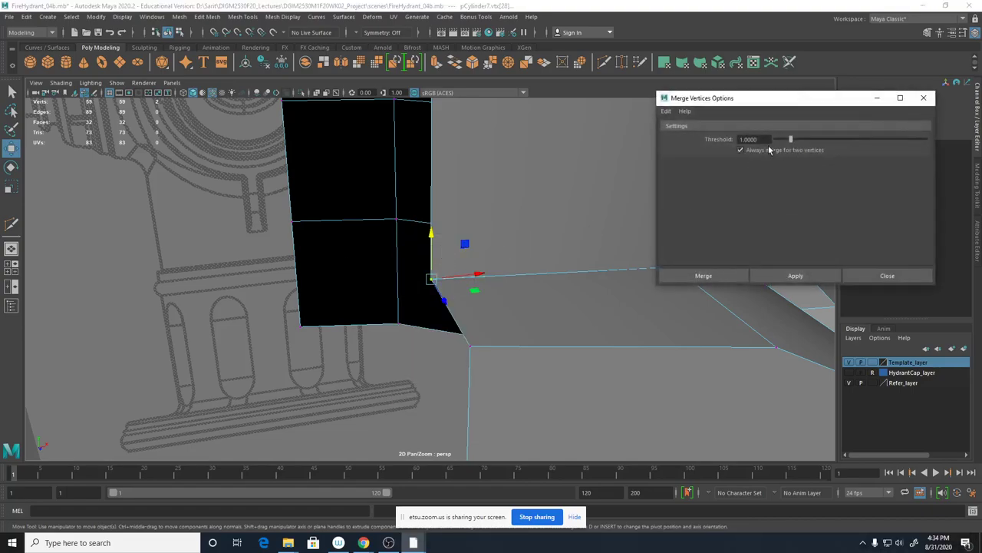
click(665, 111)
click(686, 137)
click(776, 274)
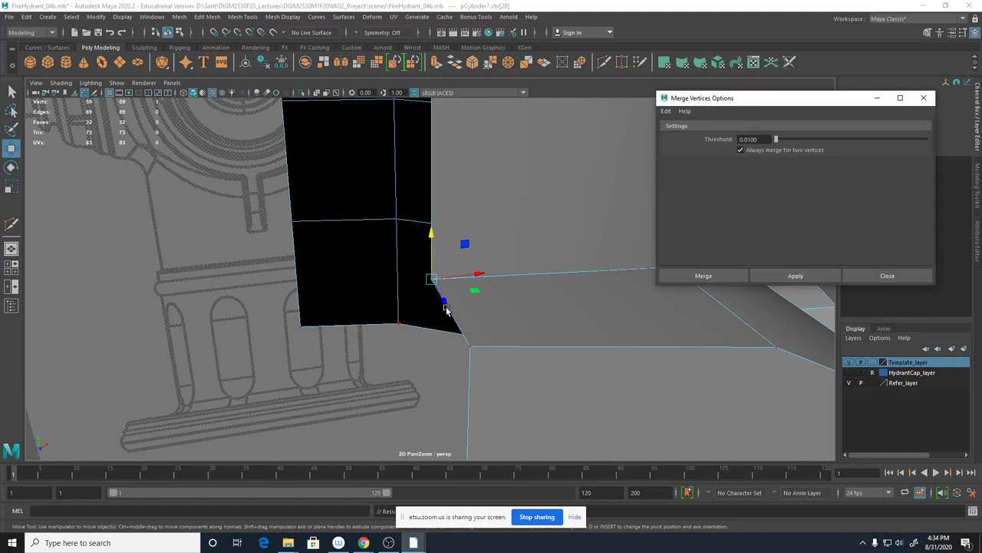
Snap the base block's next seam vertex onto the neighbouring bottom vertex of the cylinder wall in wireframe display.
alt+middle_drag(445, 307, 78, 321)
alt+right_drag(254, 328, 389, 315)
alt+drag(388, 315, 445, 389)
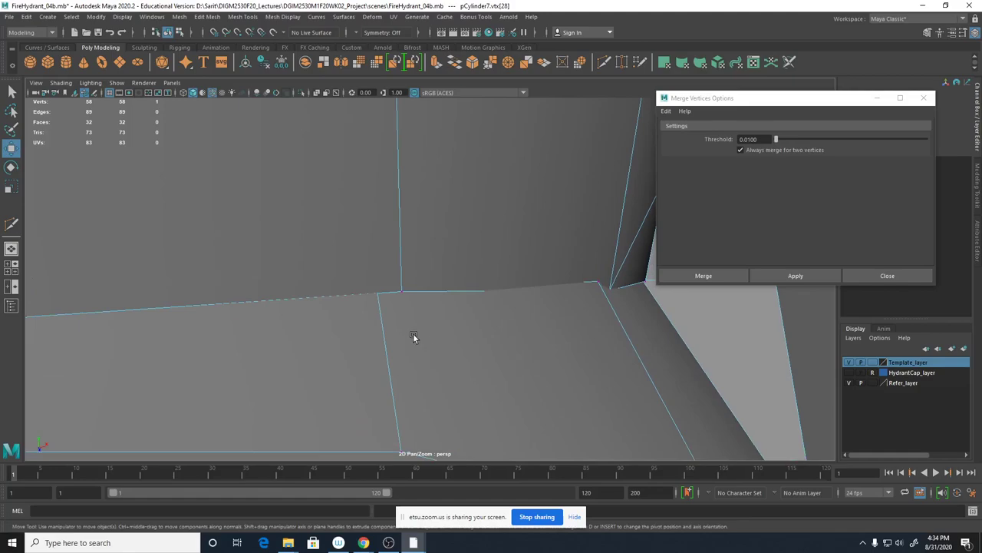
key(4)
alt+drag(415, 332, 406, 356)
click(391, 221)
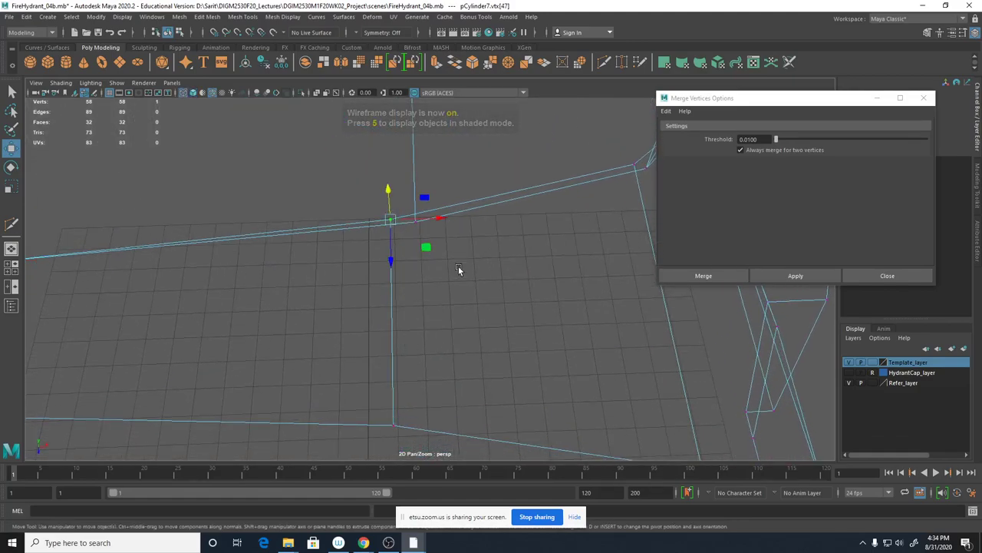
alt+drag(461, 272, 412, 239)
alt+drag(435, 196, 609, 285)
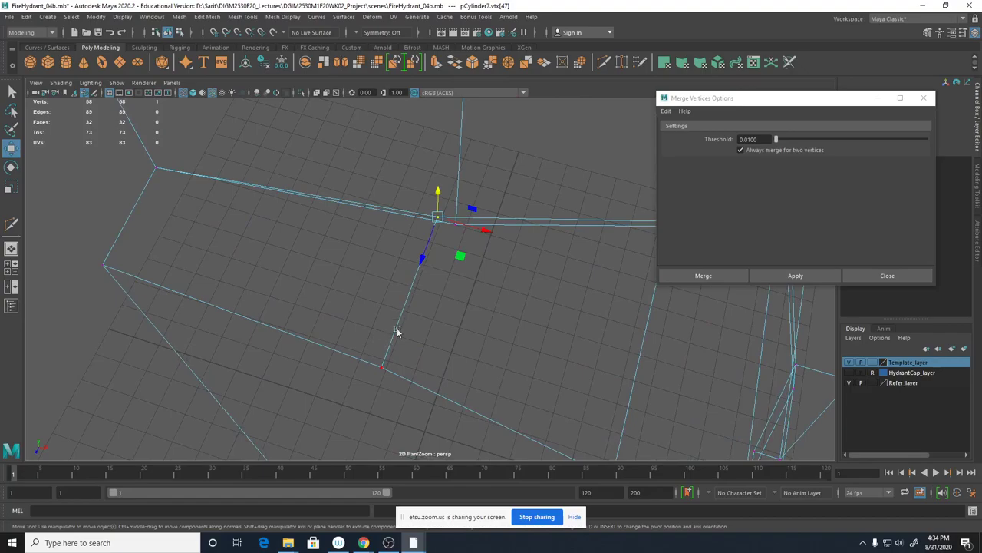
alt+drag(413, 300, 397, 329)
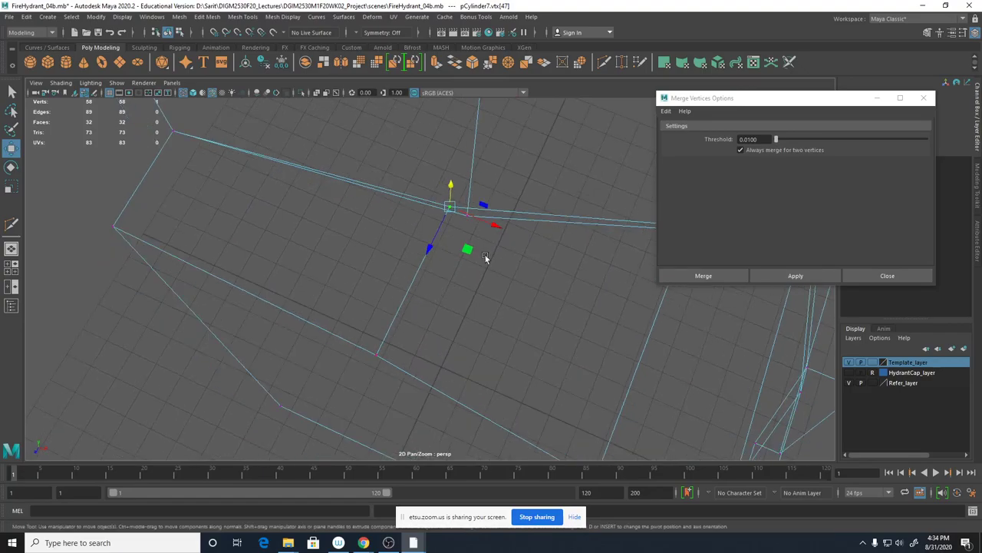
key(v)
drag(495, 231, 517, 217)
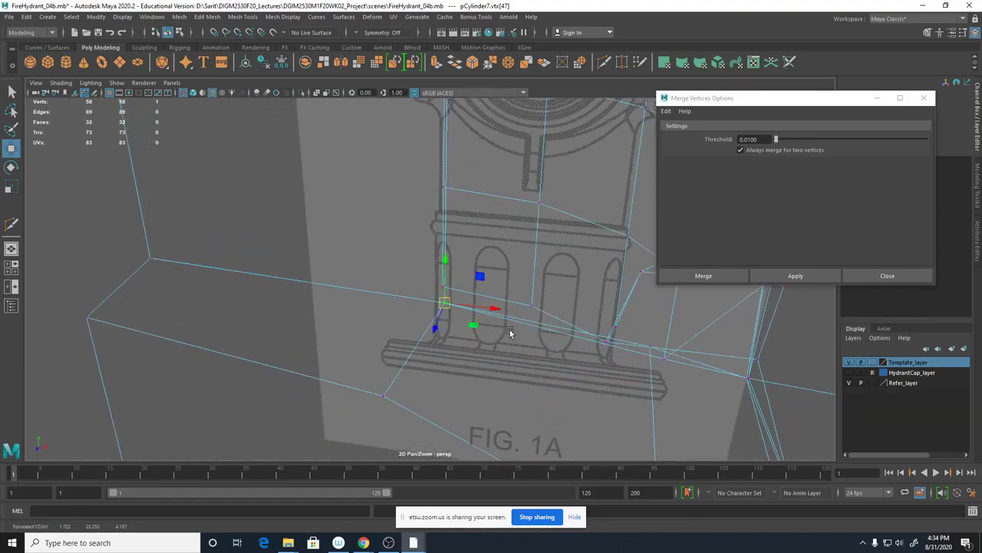
Examine the snapped vertex and the rest of the block-to-cylinder seam in shaded and wireframe display.
mouse_move(509, 333)
alt+mouse_down()
mouse_move(333, 299)
mouse_move(487, 356)
mouse_move(415, 370)
alt+mouse_up()
key(5)
mouse_move(430, 338)
alt+mouse_down()
mouse_move(461, 284)
mouse_move(467, 302)
mouse_move(465, 247)
mouse_move(601, 265)
mouse_move(556, 297)
alt+mouse_up()
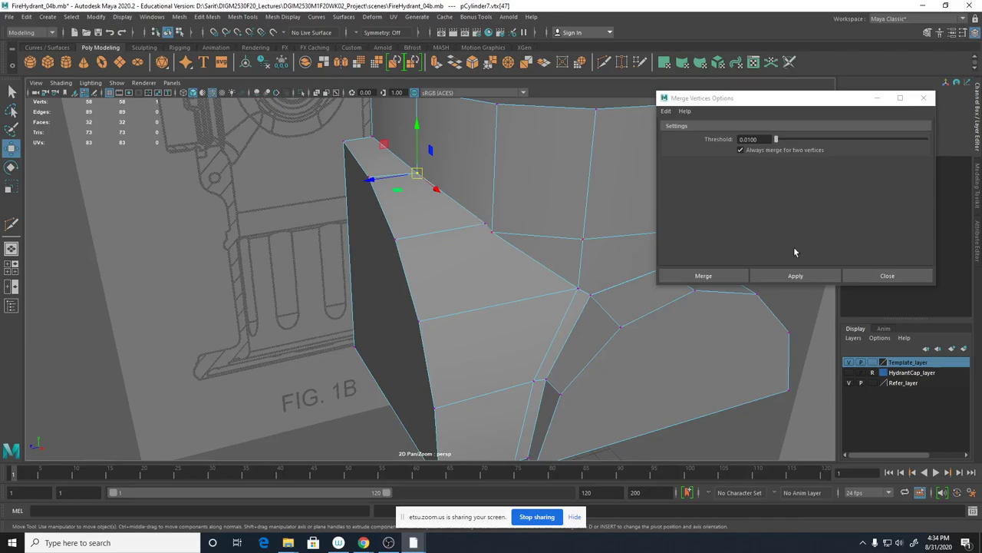
alt+drag(388, 349, 355, 311)
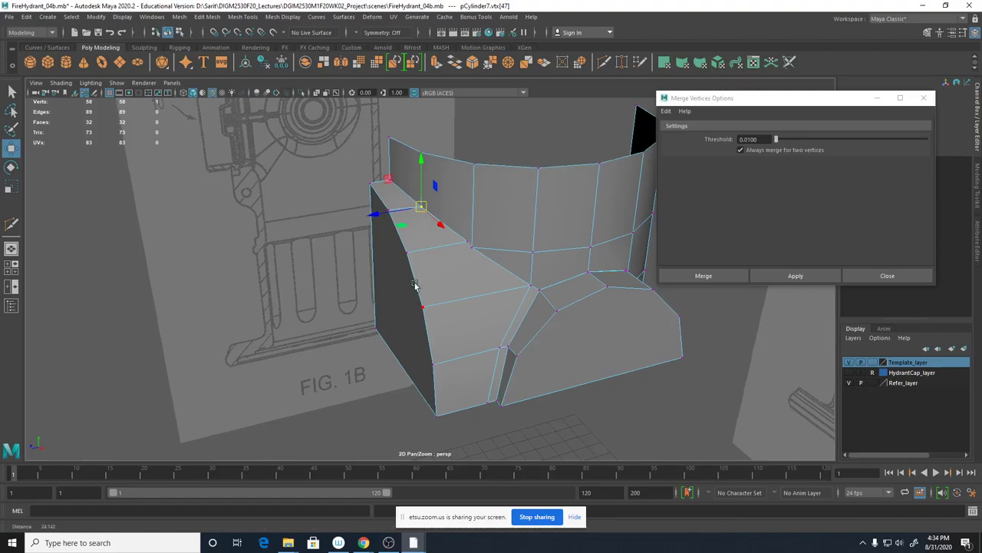
scroll(412, 285, up, 4)
alt+middle_drag(464, 277, 464, 286)
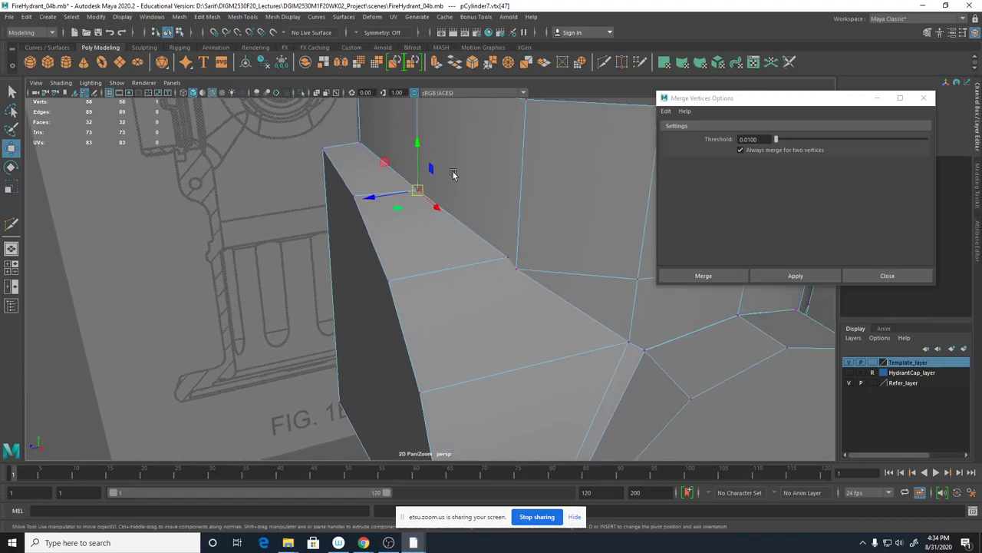
alt+drag(468, 269, 507, 263)
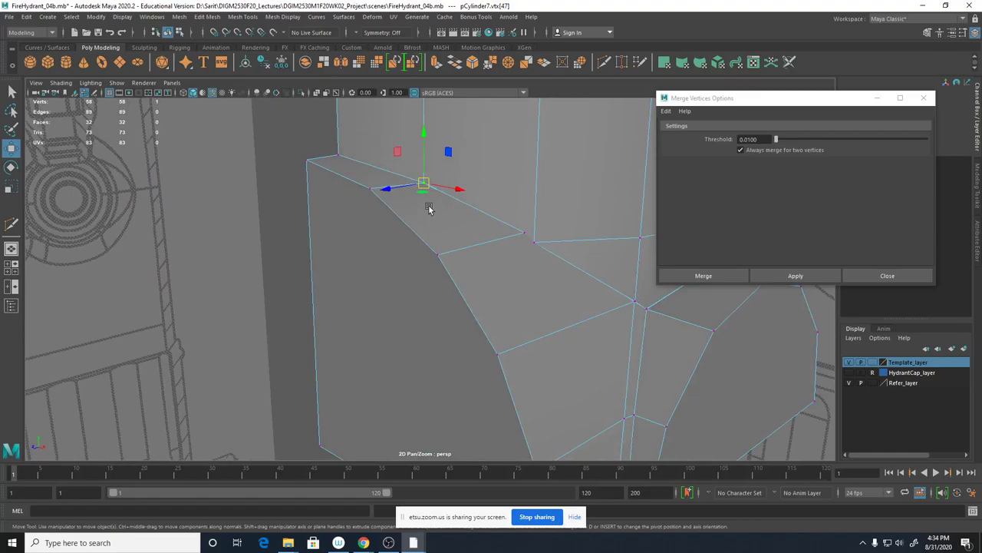
key(4)
alt+drag(417, 212, 401, 344)
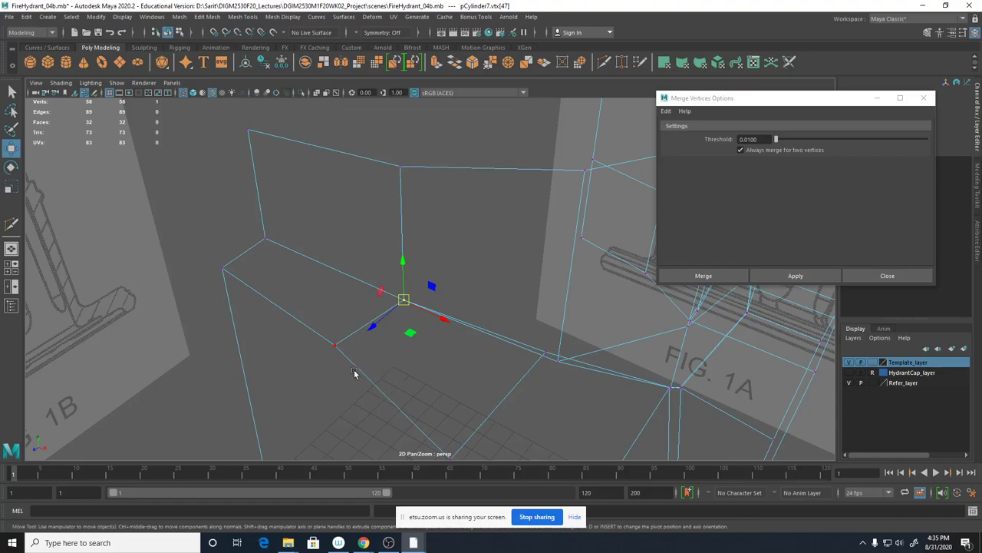
Undo the last vertex snap, keeping the base block's second seam vertex selected.
key(ctrl+z)
key(ctrl+z)
key(ctrl+z)
key(ctrl+y)
key(ctrl+y)
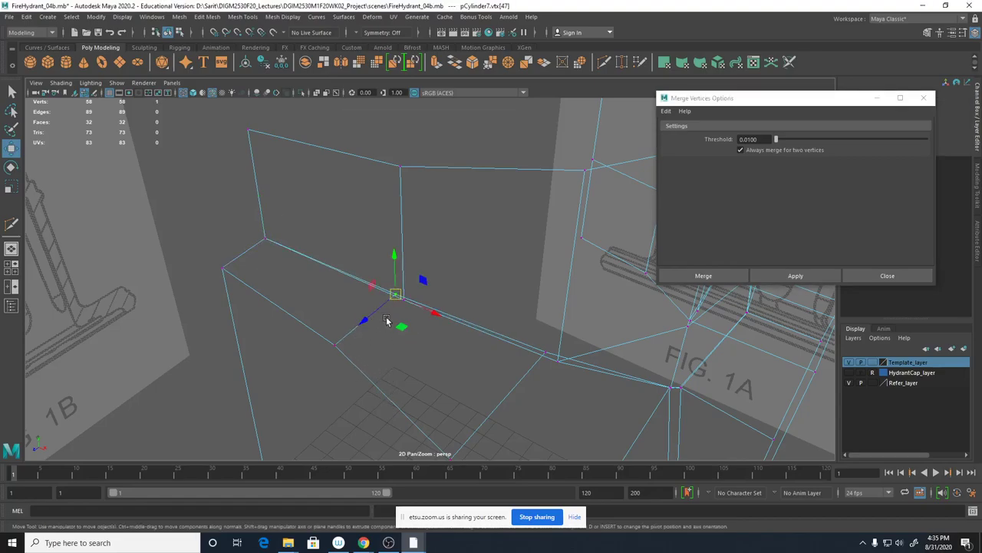
Snap the base block's second seam vertex onto the cylinder wall's matching bottom vertex again.
alt+drag(390, 319, 393, 336)
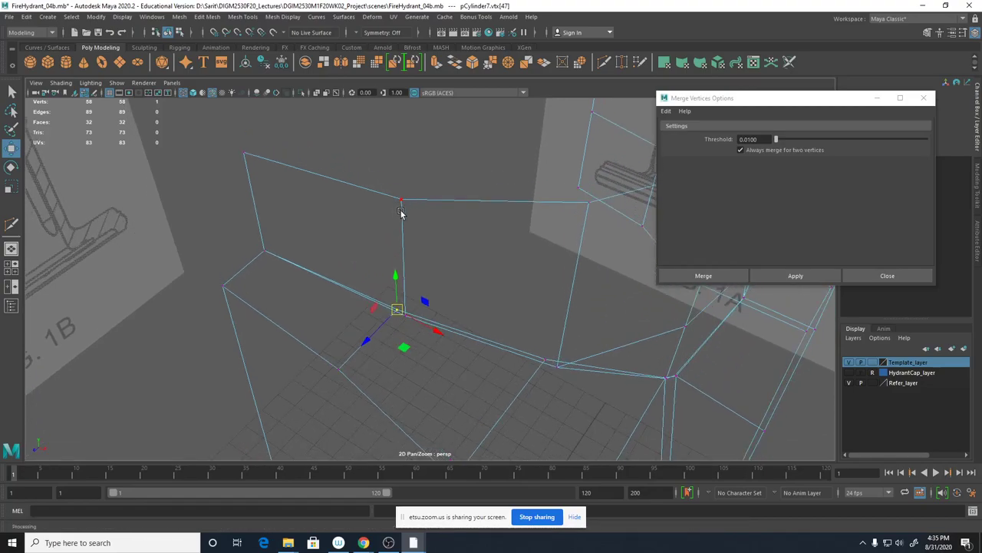
key(v)
drag(397, 315, 404, 315)
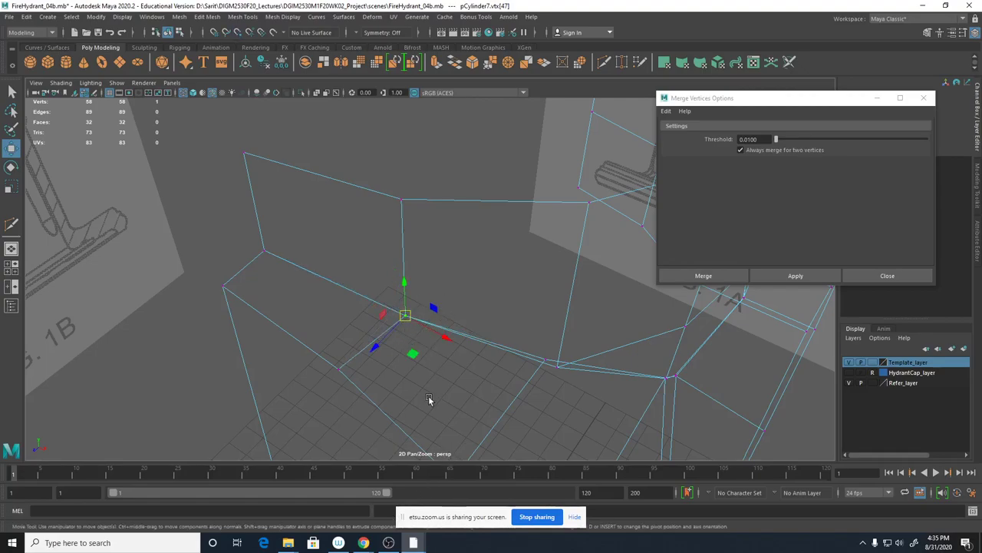
mouse_move(417, 401)
alt+mouse_down()
mouse_move(430, 397)
mouse_move(413, 399)
alt+mouse_up()
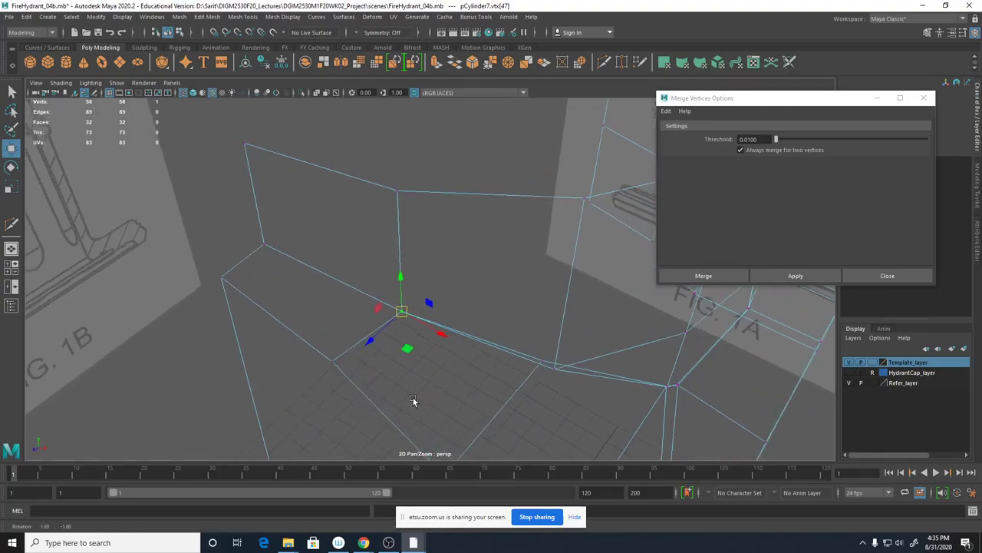
key(4)
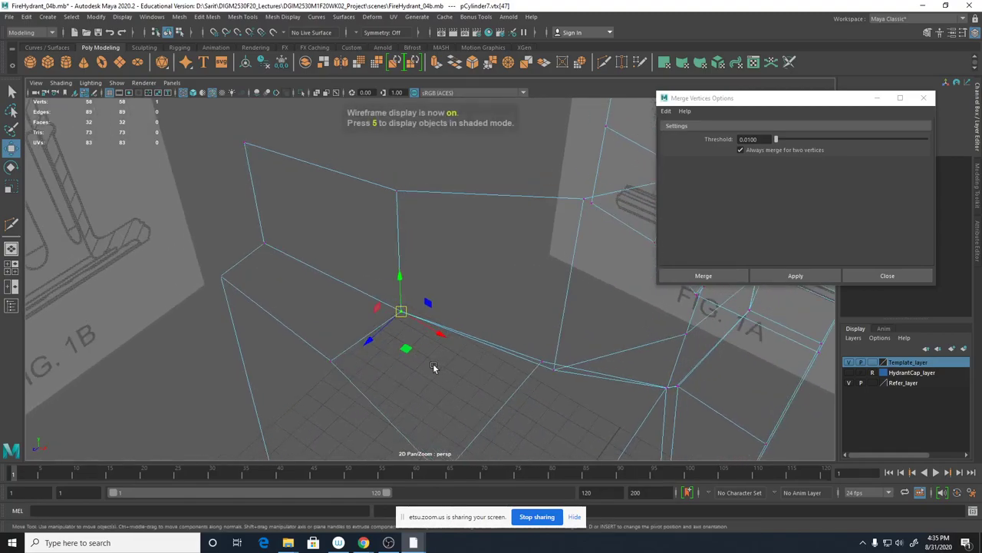
Select both overlapping vertices at the second seam point, merge them with a 0.01 threshold, and return to shaded display.
alt+drag(433, 364, 495, 380)
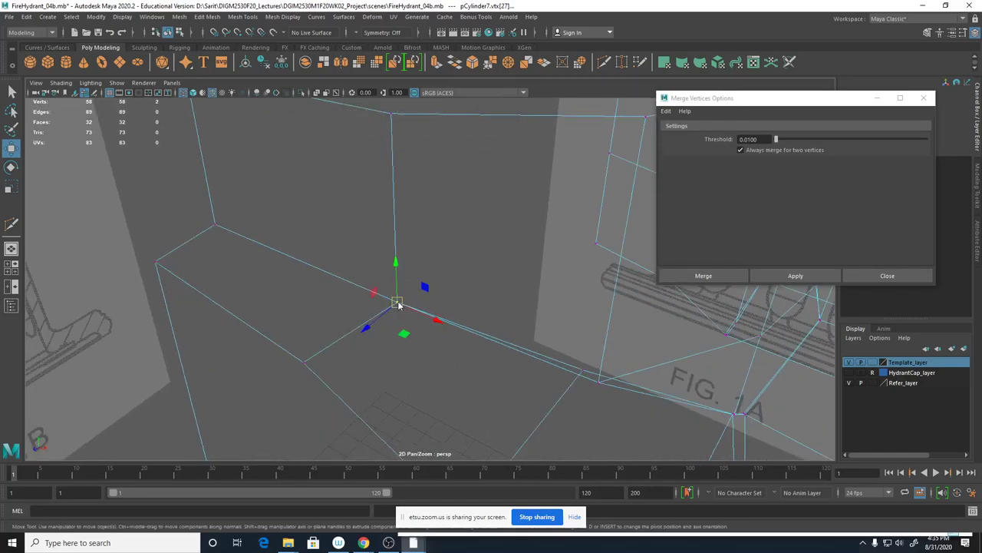
shift+right_drag(397, 315, 434, 268)
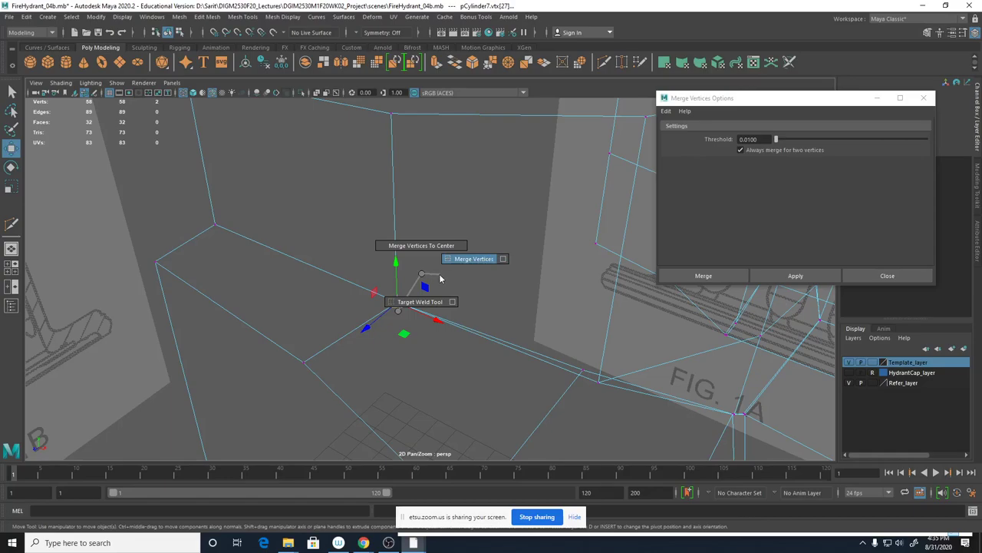
shift+right_drag(440, 279, 442, 276)
click(798, 278)
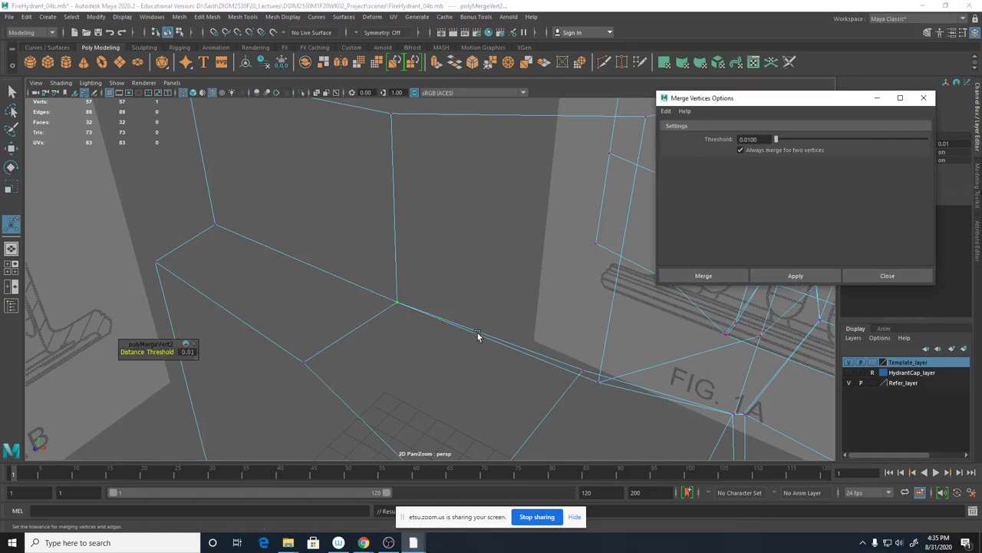
key(5)
alt+right_drag(515, 345, 87, 314)
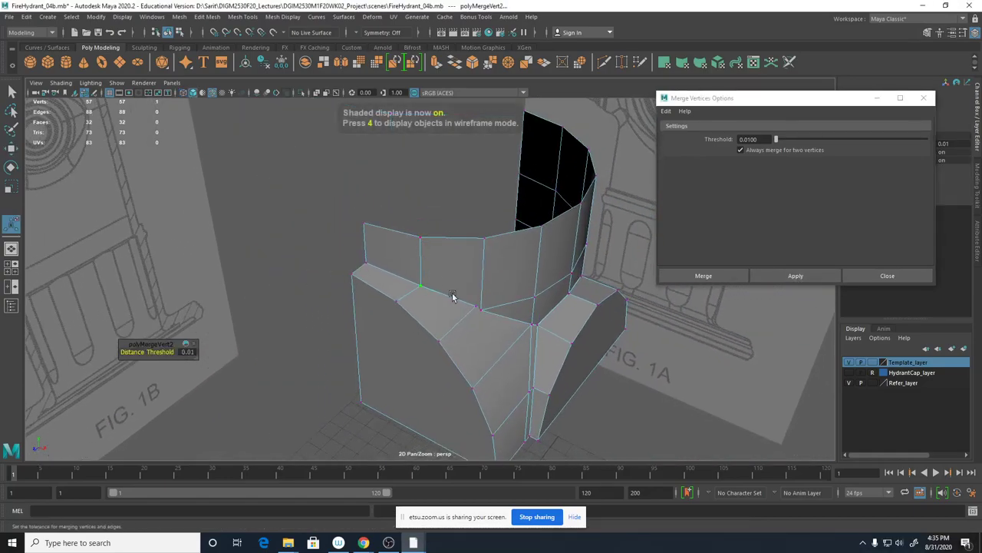
alt+drag(459, 297, 422, 298)
alt+drag(528, 263, 475, 274)
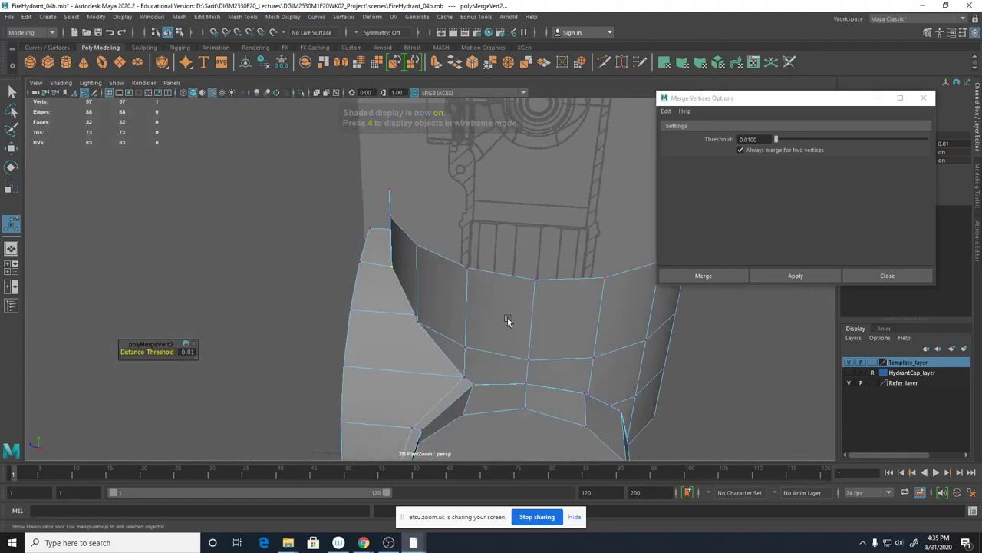
Examine the block-to-cylinder seam from several angles to find wall and block vertices that are still separate.
alt+right_drag(507, 317, 418, 310)
alt+drag(416, 310, 504, 281)
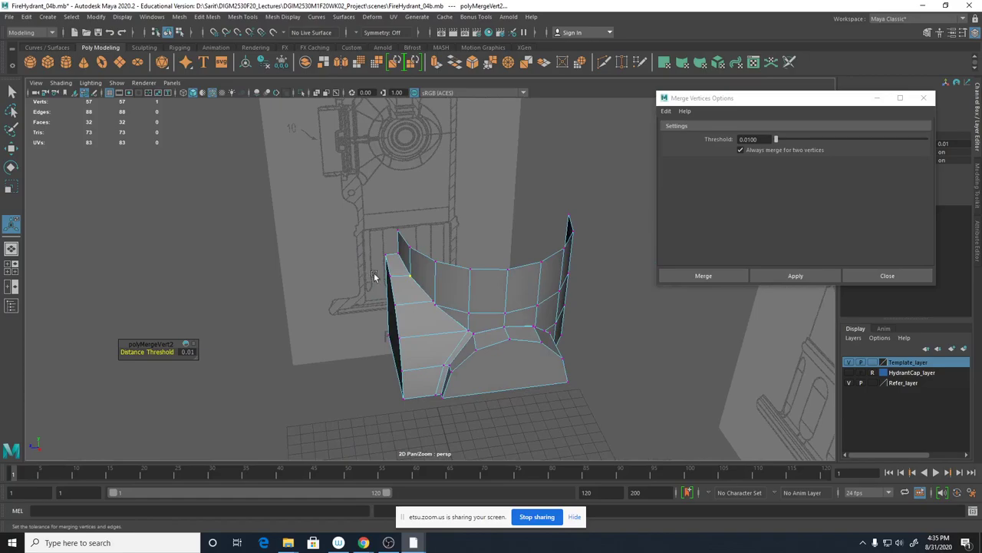
alt+drag(366, 310, 416, 323)
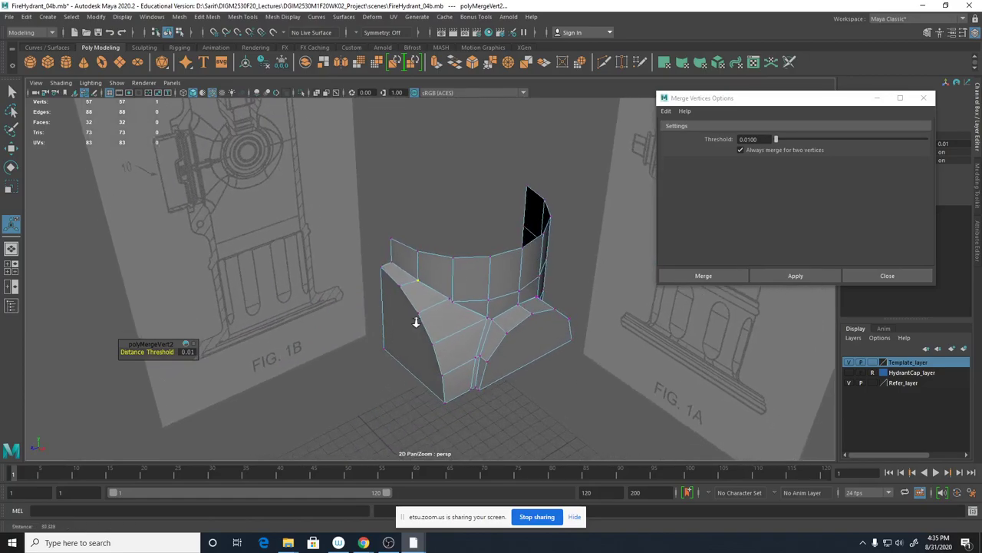
alt+right_drag(416, 322, 520, 368)
alt+drag(519, 368, 548, 355)
alt+right_drag(548, 355, 670, 374)
alt+middle_drag(670, 374, 421, 359)
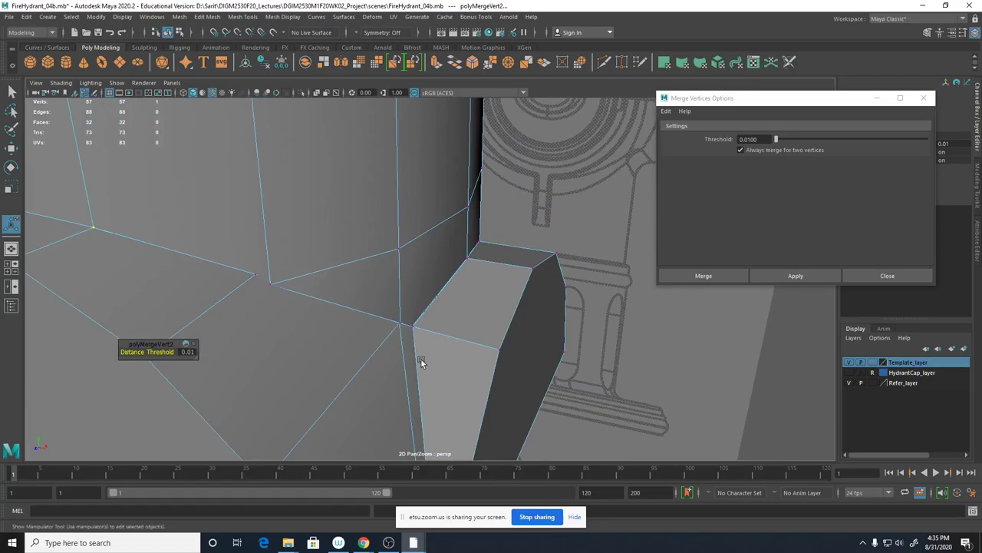
mouse_move(421, 360)
alt+mouse_down()
mouse_move(336, 364)
mouse_move(369, 344)
mouse_move(381, 357)
mouse_move(300, 329)
mouse_move(362, 360)
mouse_move(344, 360)
mouse_move(358, 354)
alt+mouse_up()
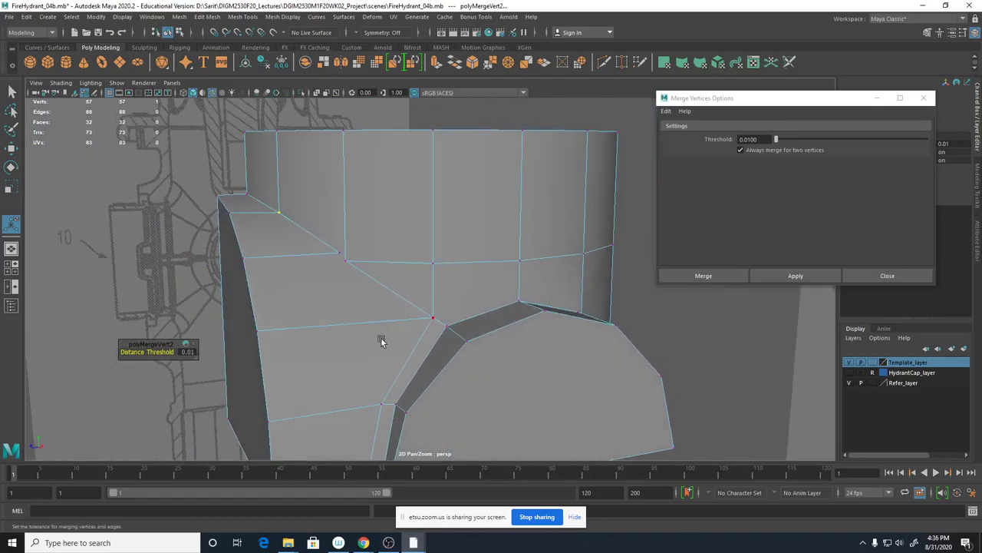
mouse_move(385, 340)
alt+mouse_down()
mouse_move(461, 322)
mouse_move(436, 337)
mouse_move(417, 394)
mouse_move(410, 368)
alt+mouse_up()
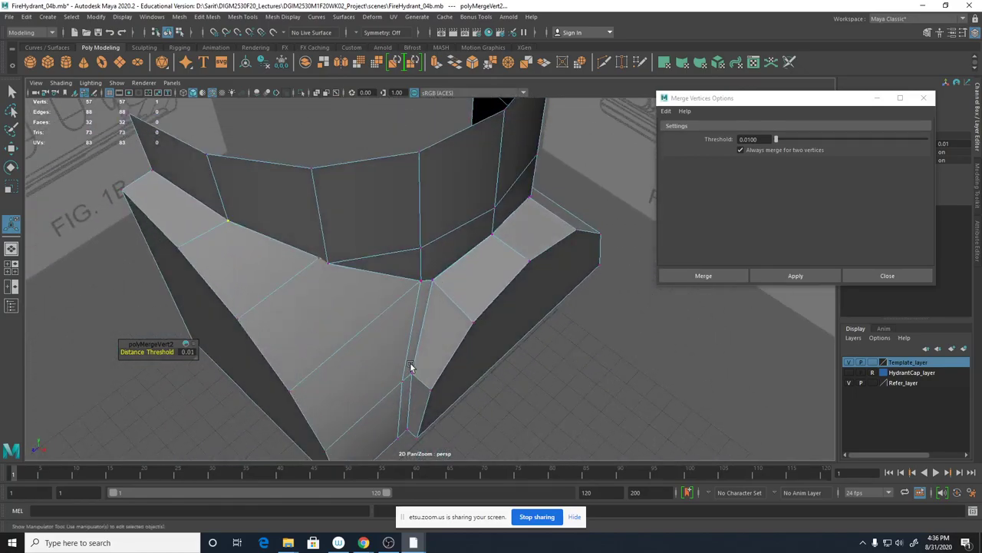
Select the base block's next unaligned seam vertex and snap it onto the cylinder wall's adjacent vertex.
scroll(398, 297, up, 3)
alt+drag(360, 295, 467, 314)
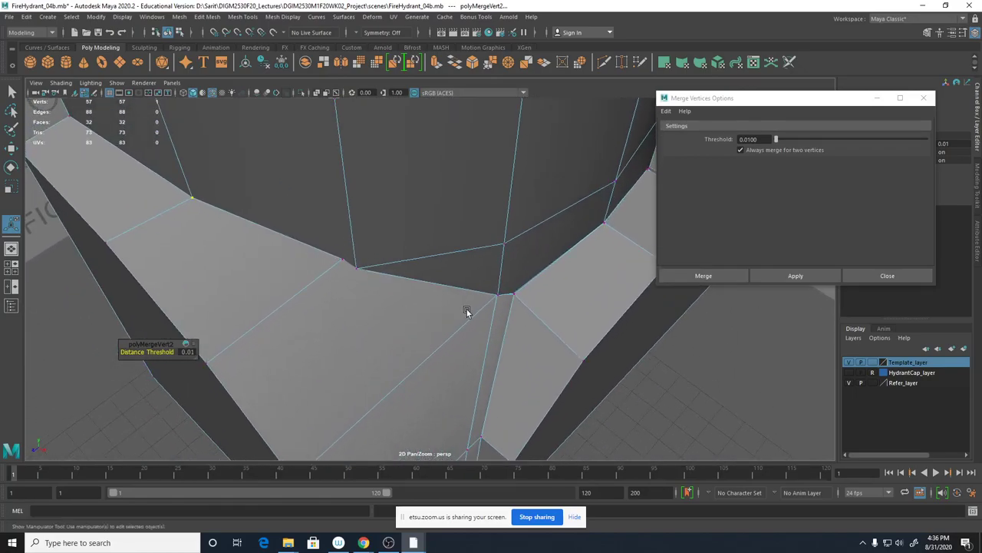
click(343, 260)
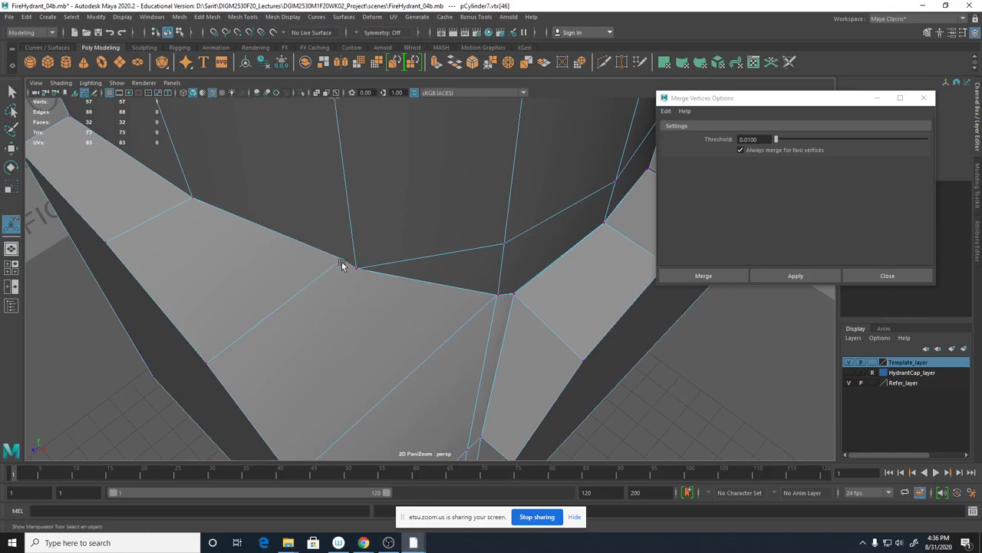
key(w)
alt+drag(290, 319, 328, 307)
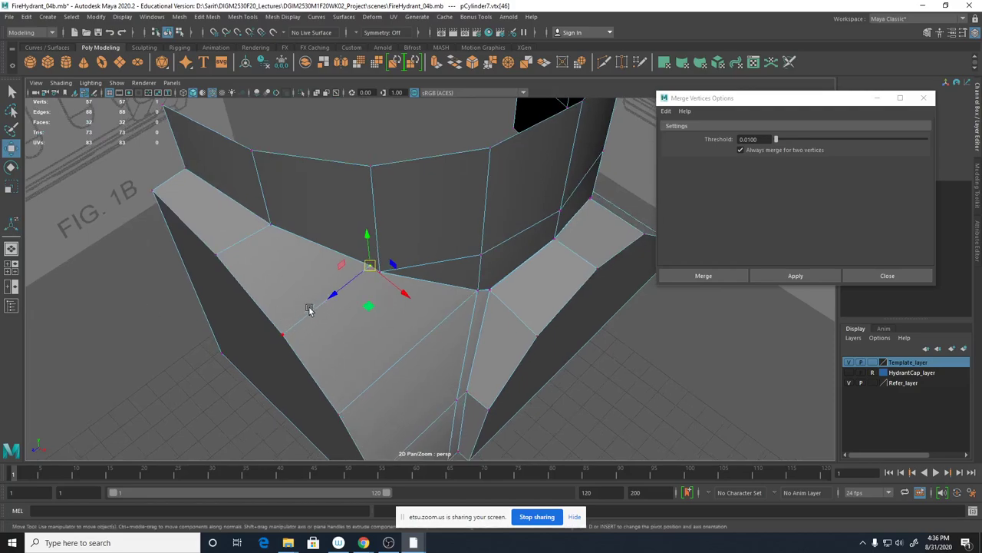
alt+right_drag(431, 306, 640, 304)
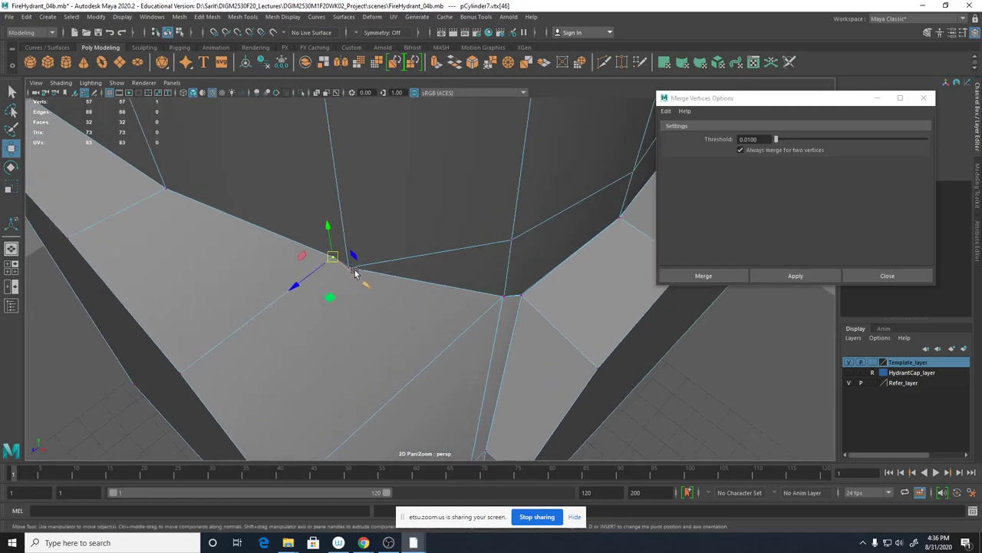
drag(333, 258, 347, 268)
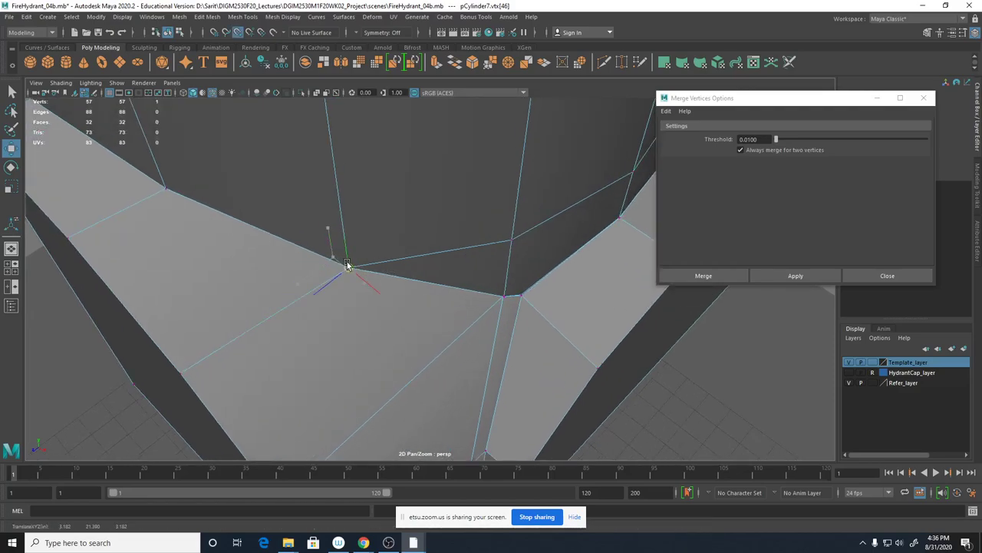
Select both overlapping vertices at the newly snapped seam point and merge them with a 0.01 threshold.
alt+drag(417, 329, 400, 276)
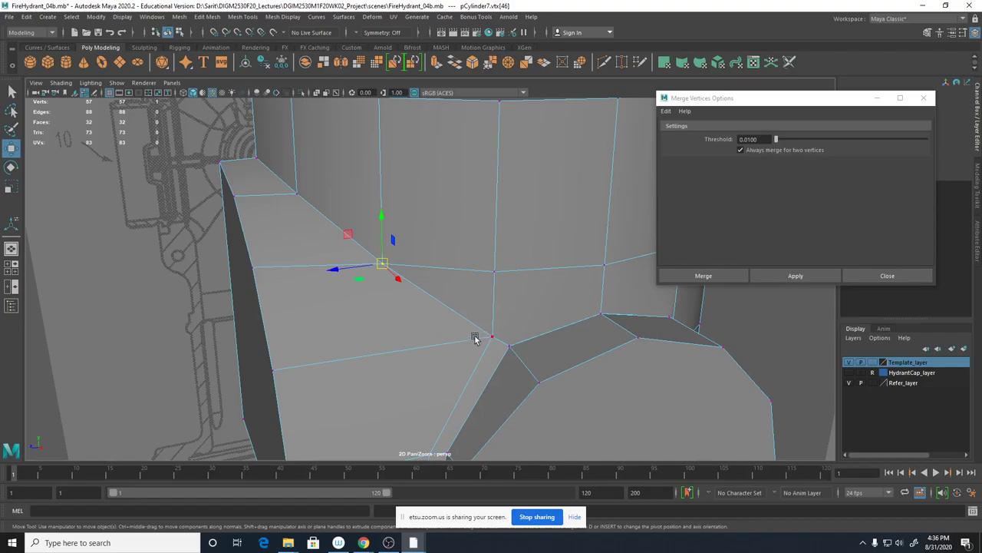
alt+drag(462, 338, 565, 379)
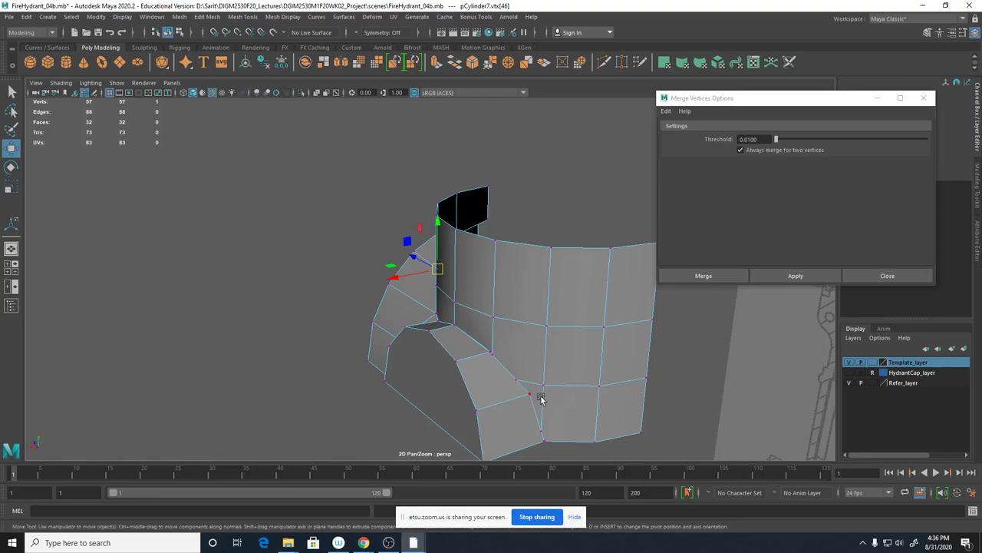
alt+drag(563, 405, 410, 301)
alt+right_drag(407, 289, 553, 327)
drag(415, 252, 386, 296)
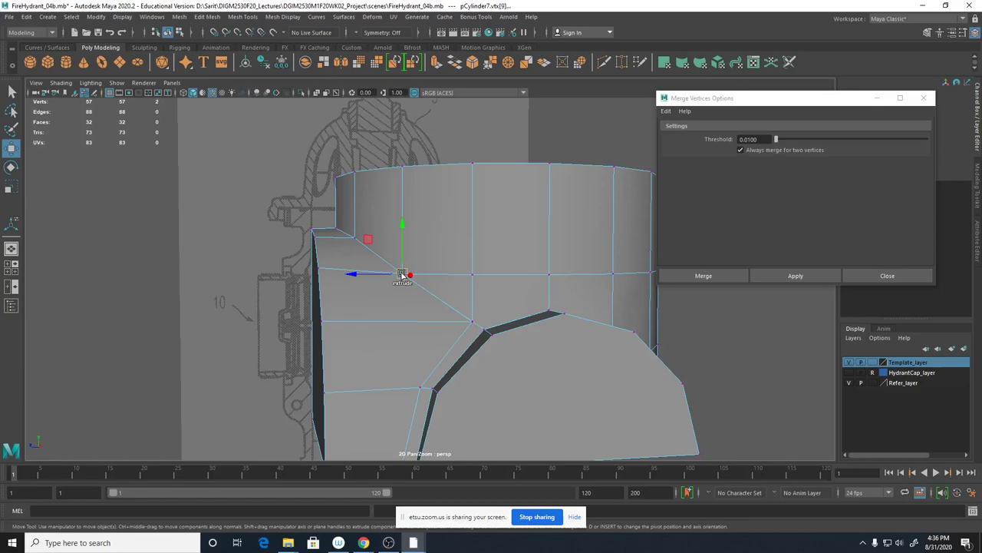
click(796, 276)
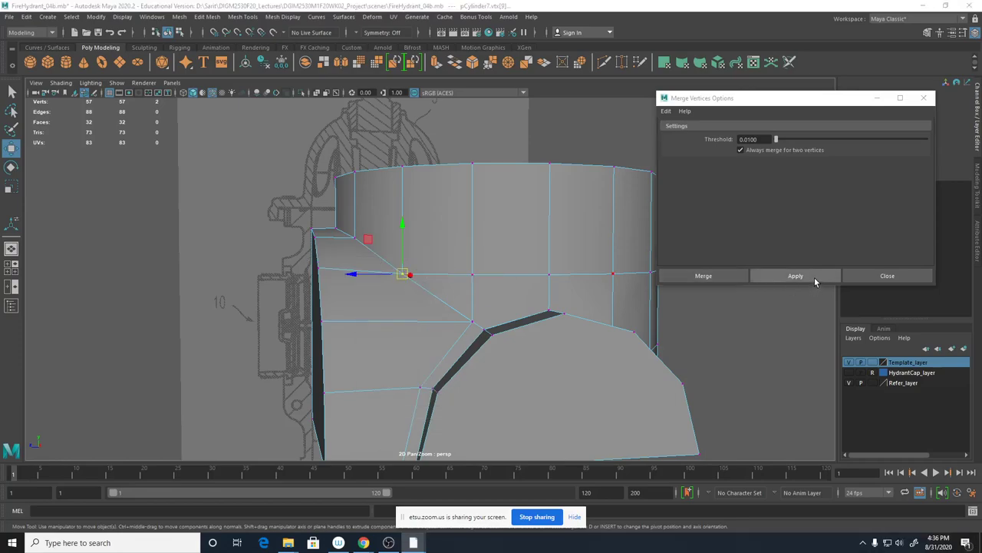
alt+drag(681, 382, 430, 318)
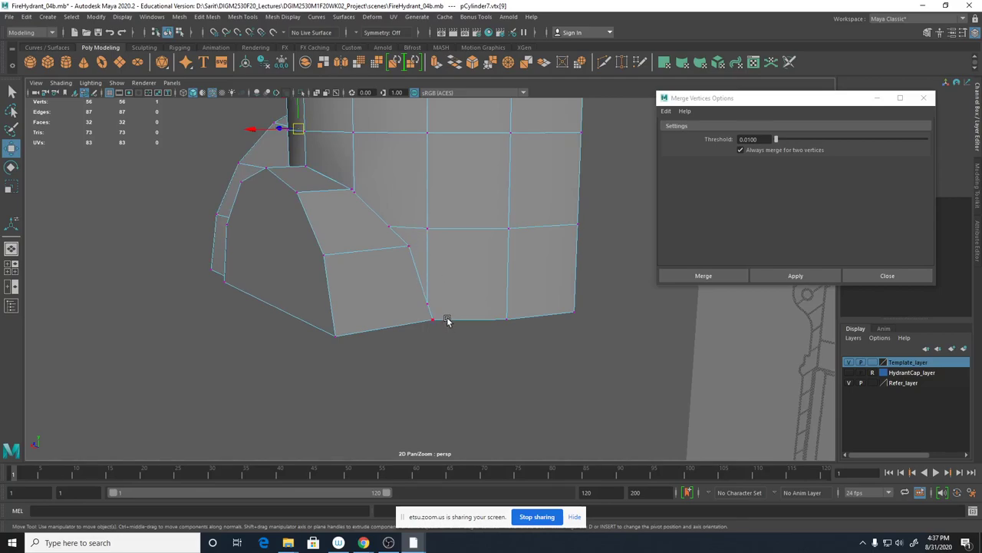
shift+right_click(428, 287)
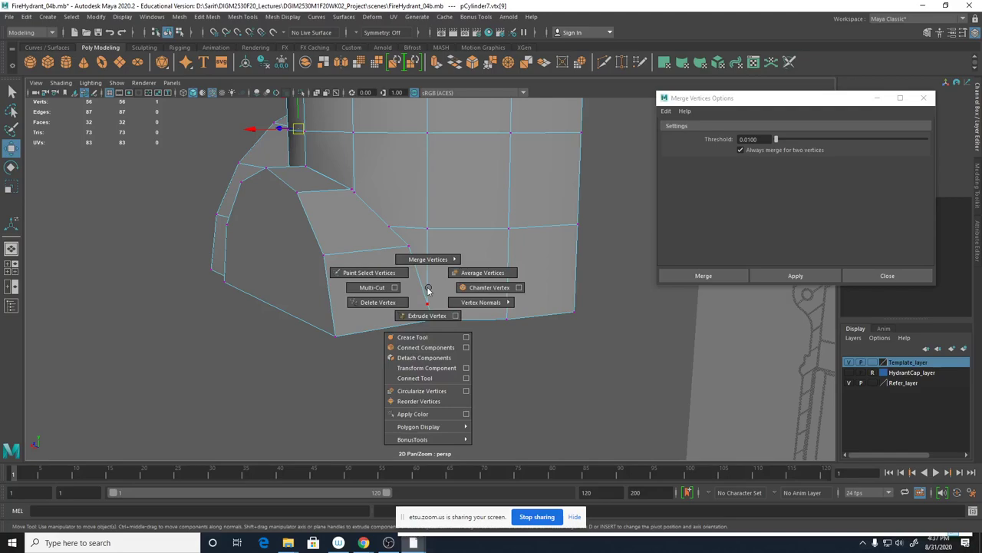
mouse_move(428, 287)
alt+mouse_down()
mouse_move(445, 300)
mouse_move(434, 305)
alt+mouse_up()
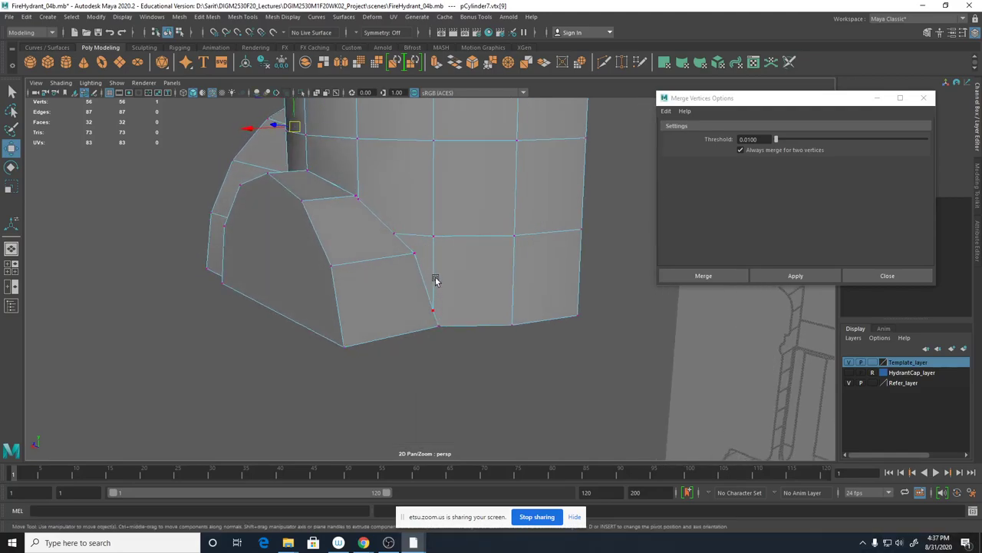
shift+right_drag(435, 280, 377, 278)
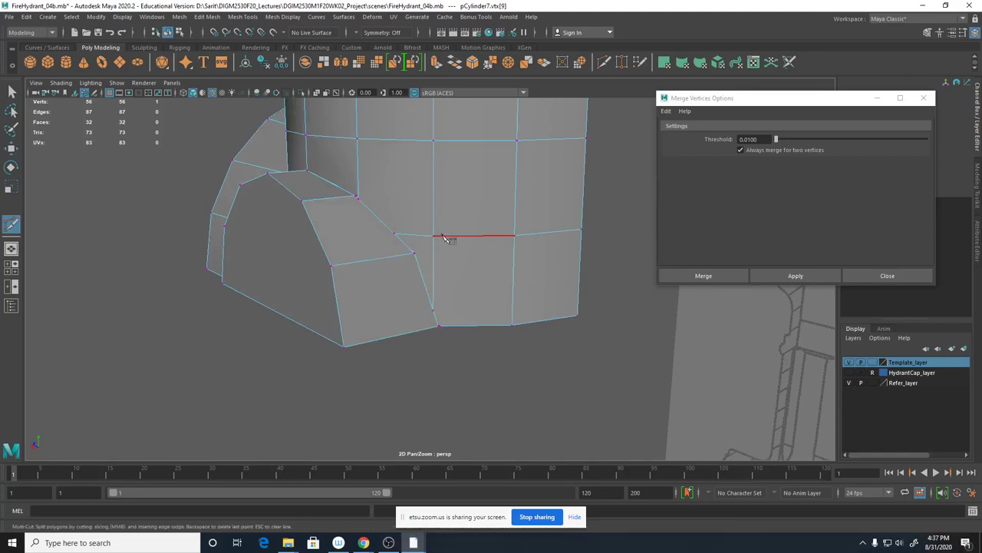
click(434, 238)
click(438, 249)
alt+drag(449, 253, 580, 249)
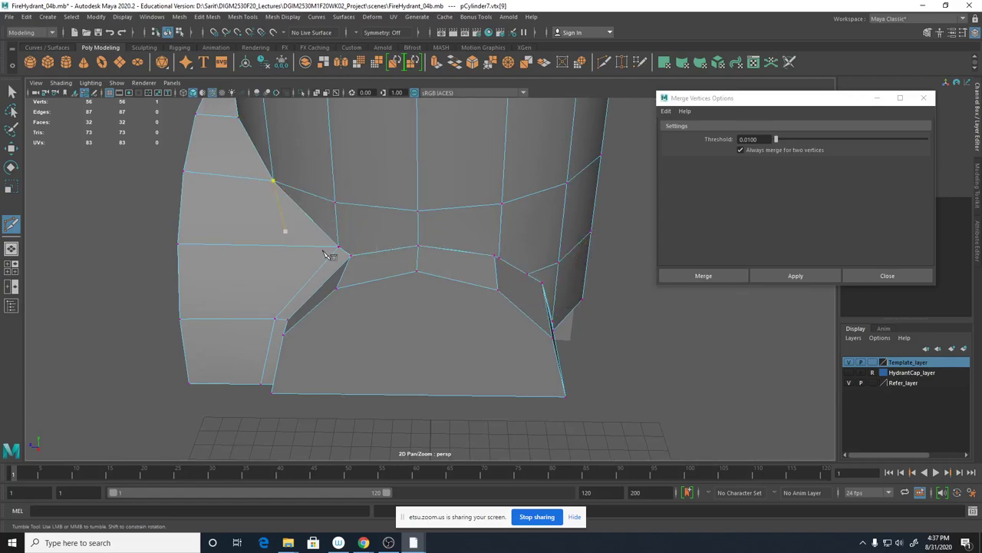
alt+drag(425, 335, 345, 320)
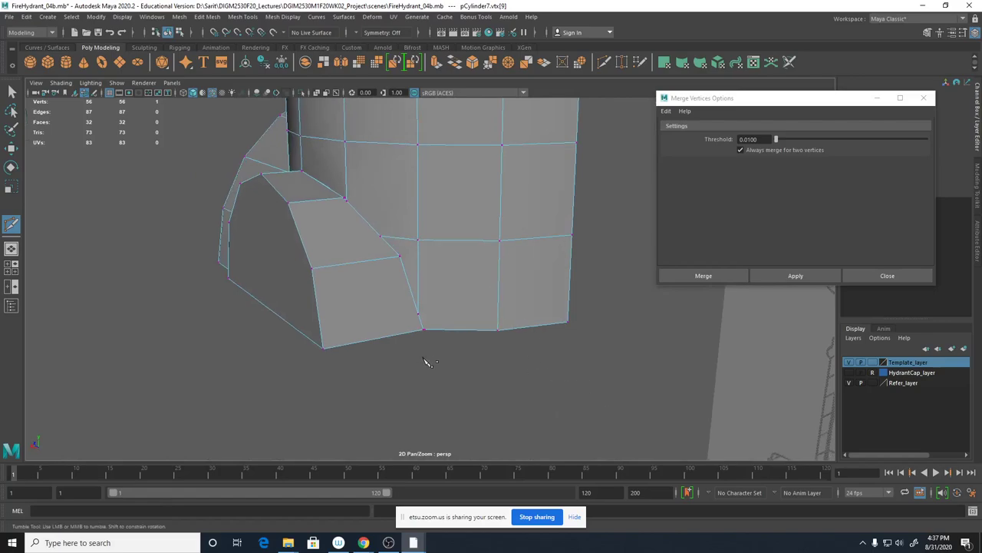
alt+drag(426, 359, 470, 403)
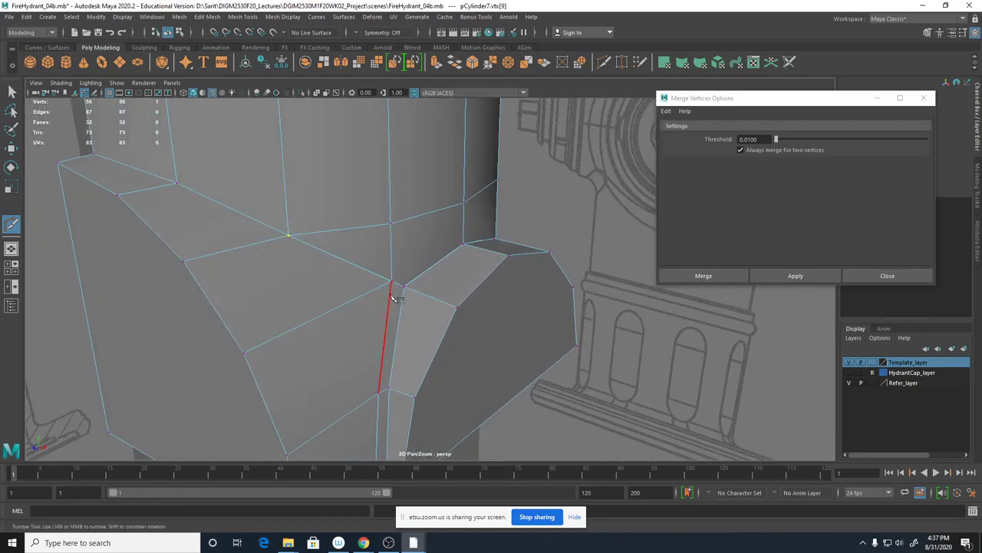
key(q)
Merge the overlapping vertices where the side block's inner corner meets the cylinder wall, using a 0.01 threshold, and return to shaded display.
scroll(439, 298, up, 2)
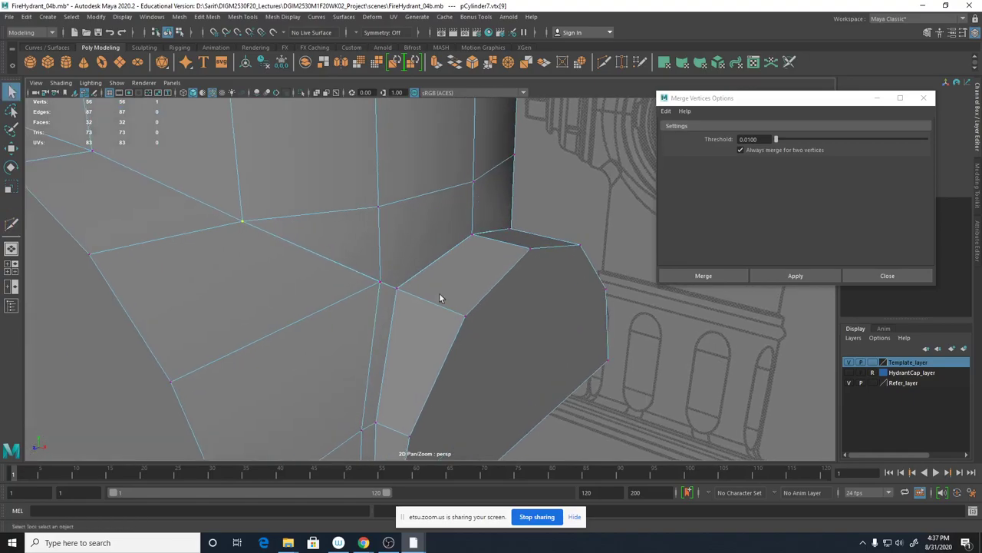
click(379, 281)
key(4)
shift+right_click(381, 284)
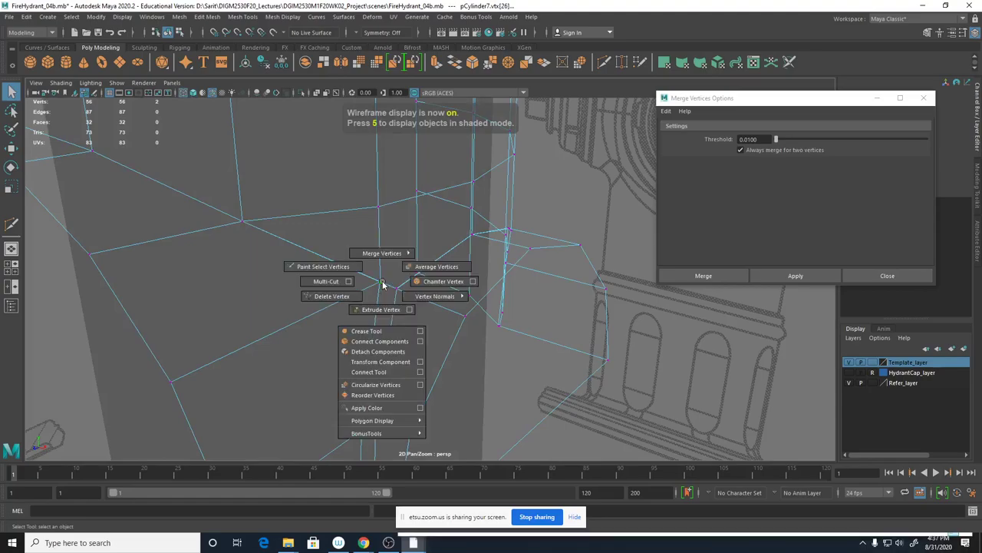
click(796, 275)
mouse_move(584, 322)
alt+mouse_down()
mouse_move(510, 335)
mouse_move(466, 329)
alt+mouse_up()
key(5)
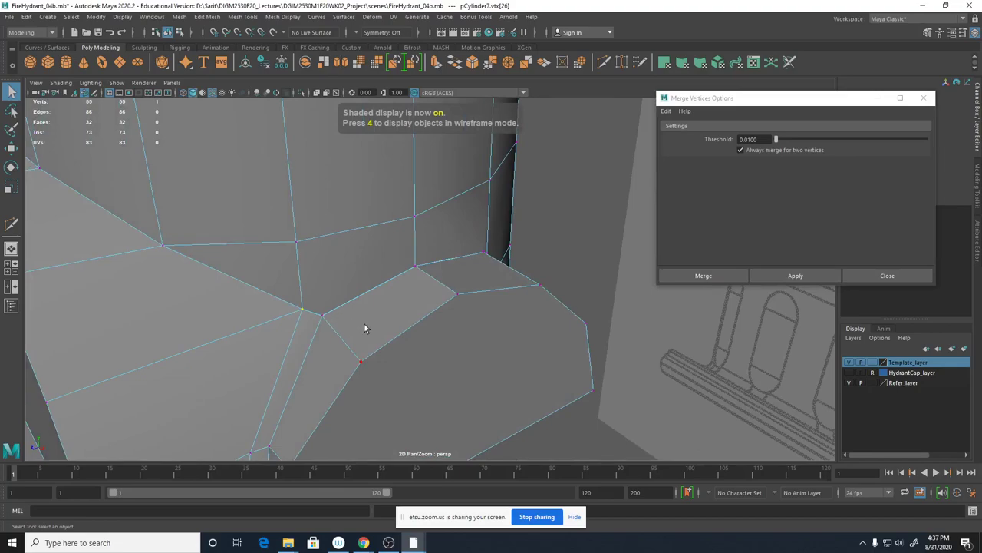
Merge the two overlapping vertices at the arched block's upper seam point on the cylinder wall with a 0.01 threshold.
mouse_move(376, 329)
alt+mouse_down()
mouse_move(344, 330)
mouse_move(350, 294)
alt+mouse_up()
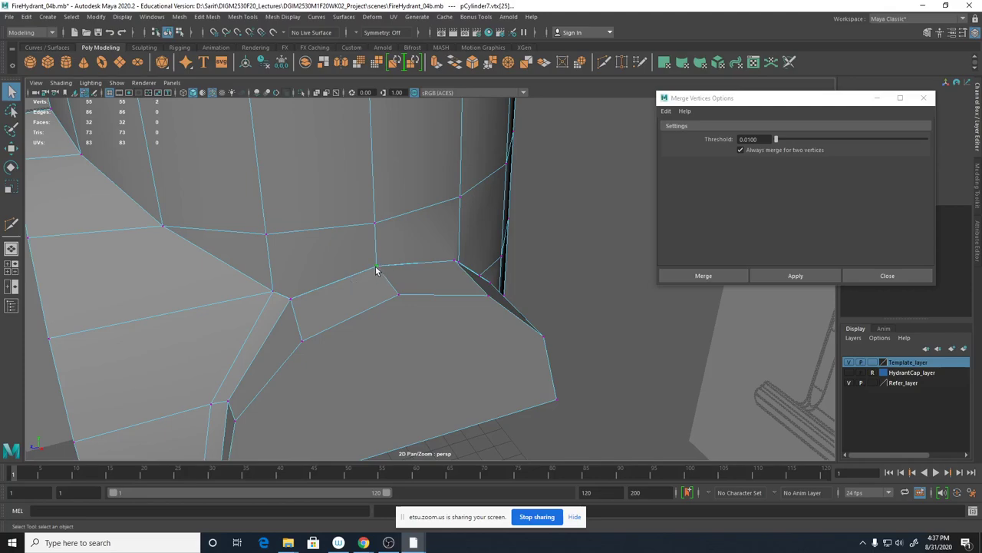
key(g)
alt+drag(377, 268, 380, 269)
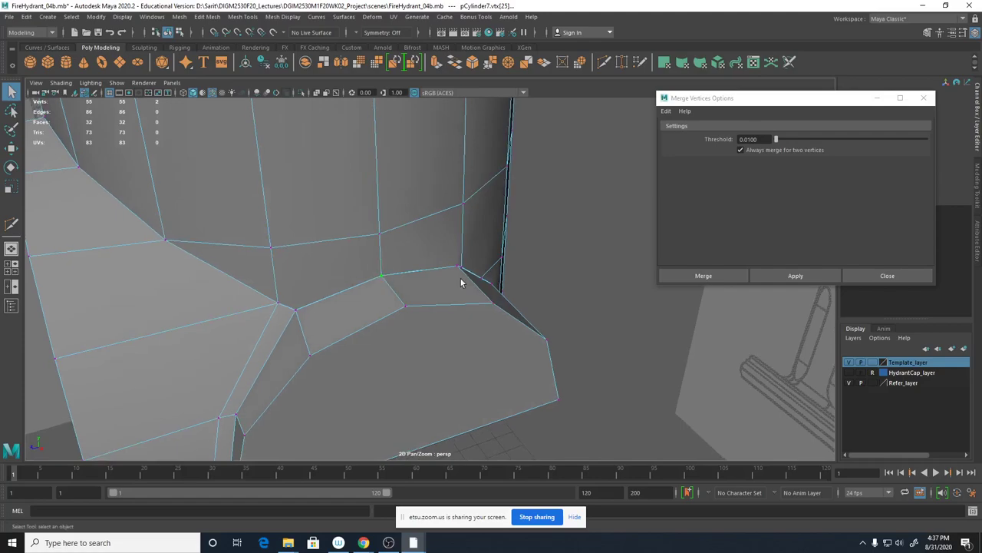
click(820, 278)
Merge the overlapping vertices at the arched block's corner beside the side block with a 0.01 threshold, and return to shaded display.
alt+drag(432, 318, 347, 303)
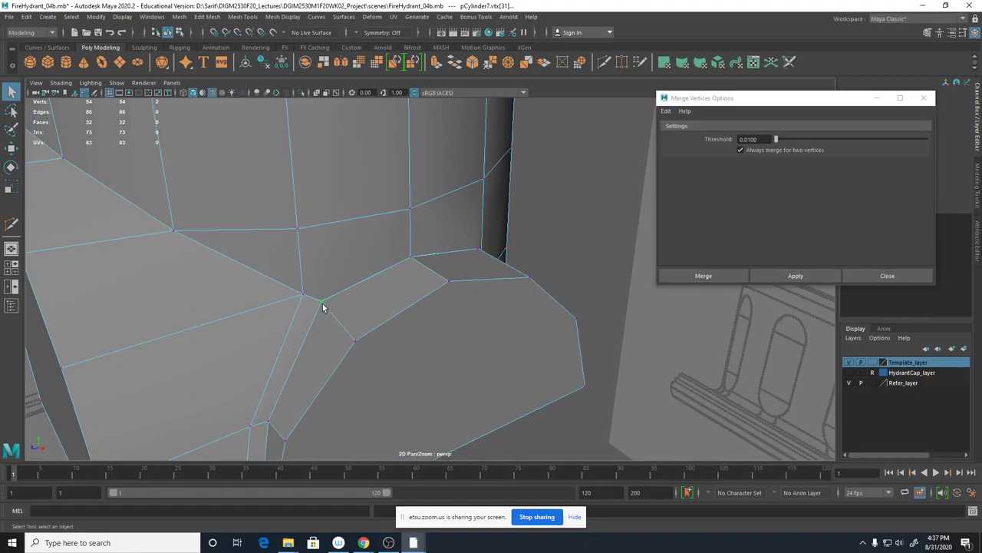
key(4)
alt+drag(331, 317, 339, 273)
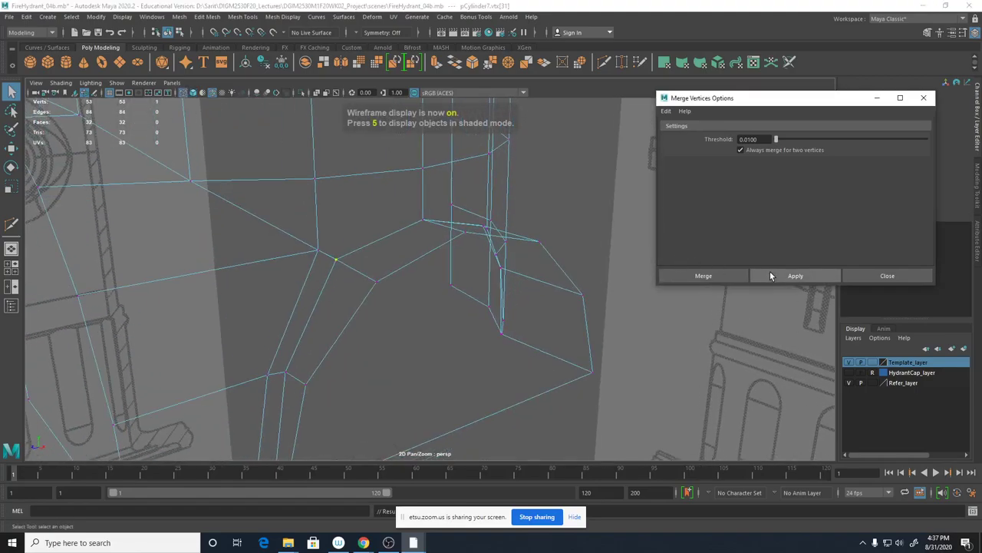
click(769, 274)
mouse_move(491, 307)
alt+mouse_down()
mouse_move(425, 307)
mouse_move(391, 320)
mouse_move(223, 274)
alt+mouse_up()
key(5)
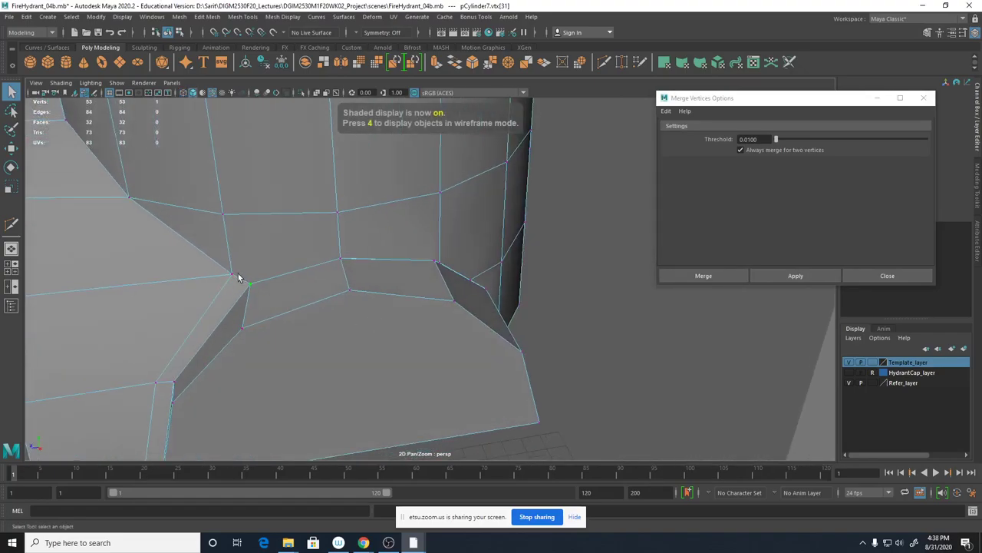
Start the Multi-Cut tool on the cylinder wall beside the arched block and close its settings window.
mouse_move(428, 323)
alt+mouse_down()
mouse_move(395, 317)
mouse_move(399, 281)
mouse_move(429, 292)
mouse_move(346, 324)
mouse_move(474, 335)
mouse_move(385, 331)
mouse_move(358, 311)
alt+mouse_up()
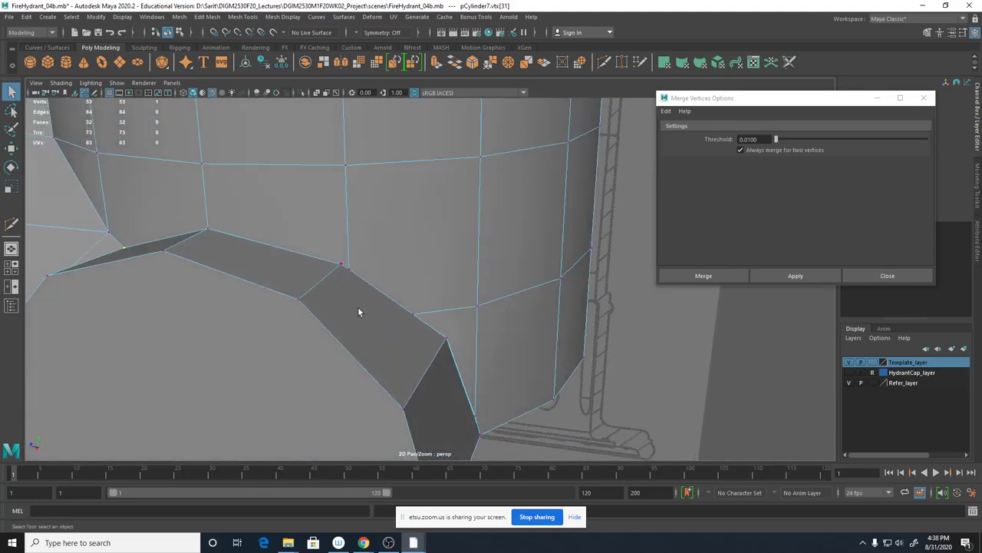
mouse_move(449, 271)
alt+mouse_down()
mouse_move(425, 292)
mouse_move(384, 290)
mouse_move(444, 280)
alt+mouse_up()
shift+right_drag(447, 276, 415, 274)
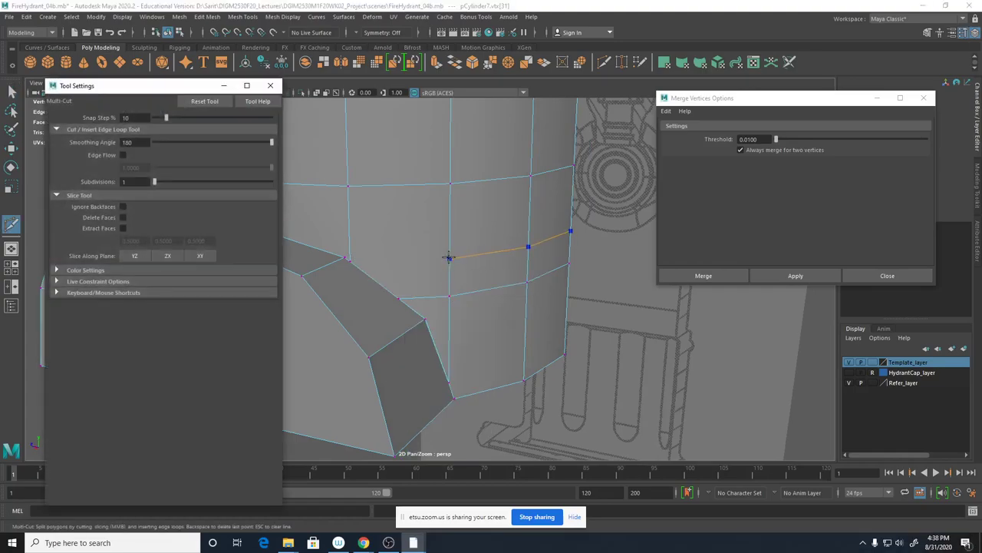
click(270, 86)
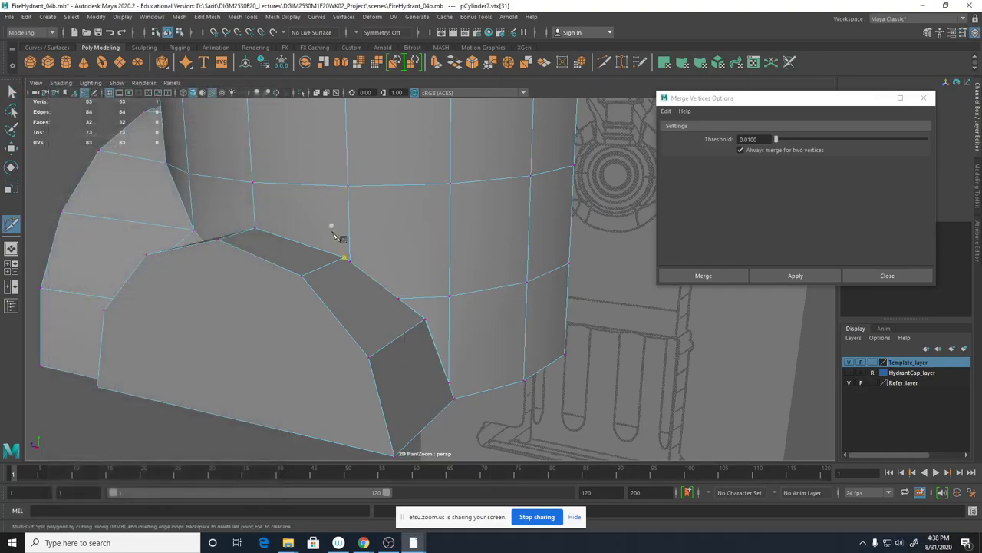
alt+drag(338, 232, 434, 259)
alt+right_drag(434, 260, 514, 270)
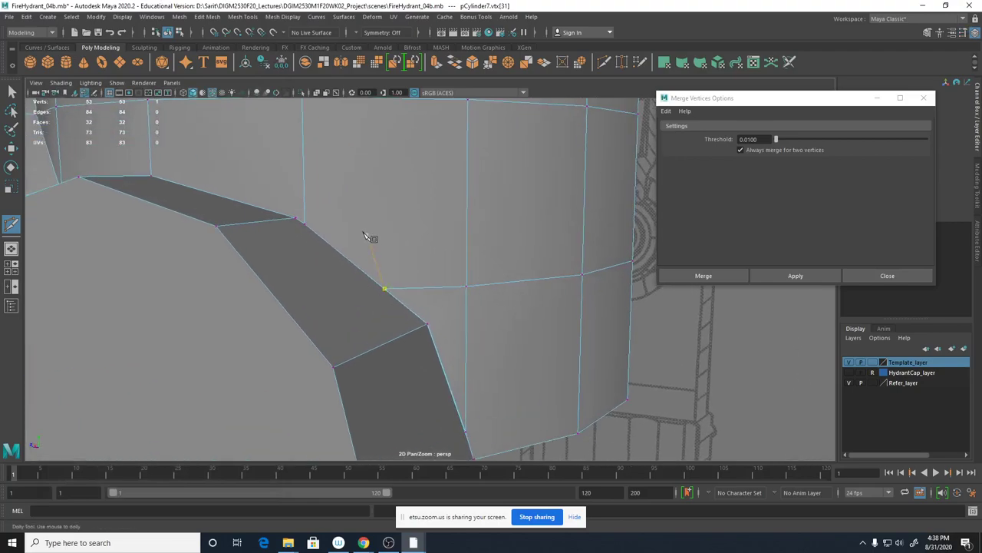
click(304, 220)
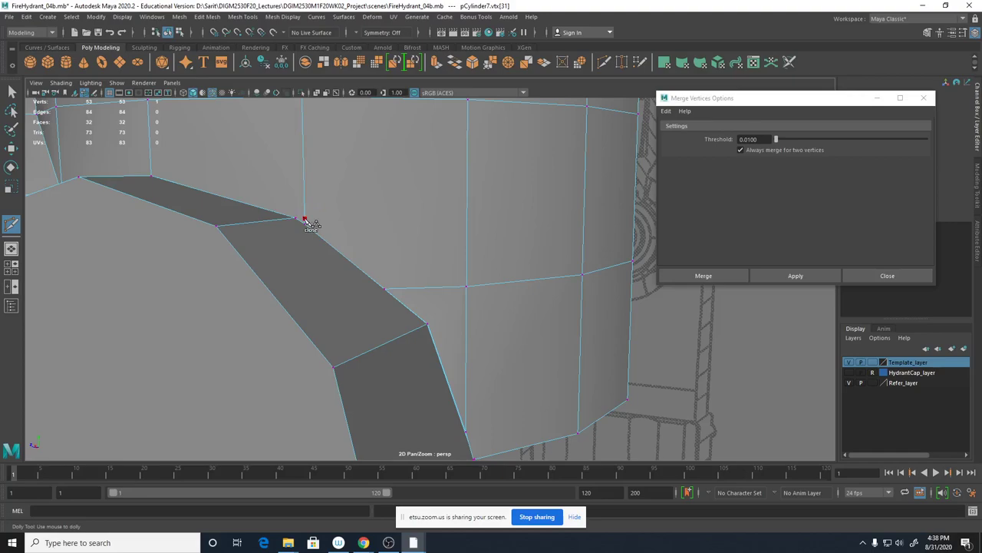
click(466, 218)
click(585, 212)
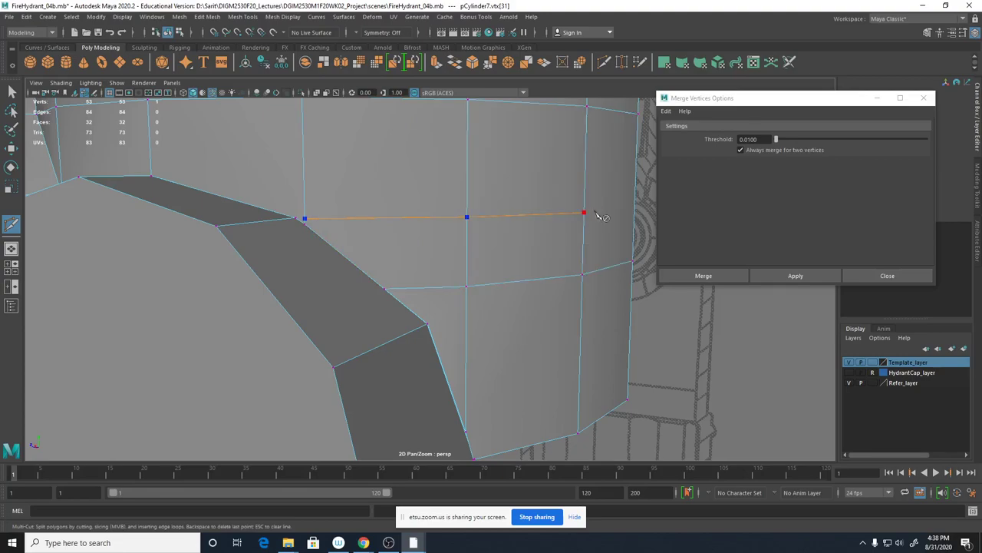
click(634, 210)
alt+right_drag(614, 257, 400, 261)
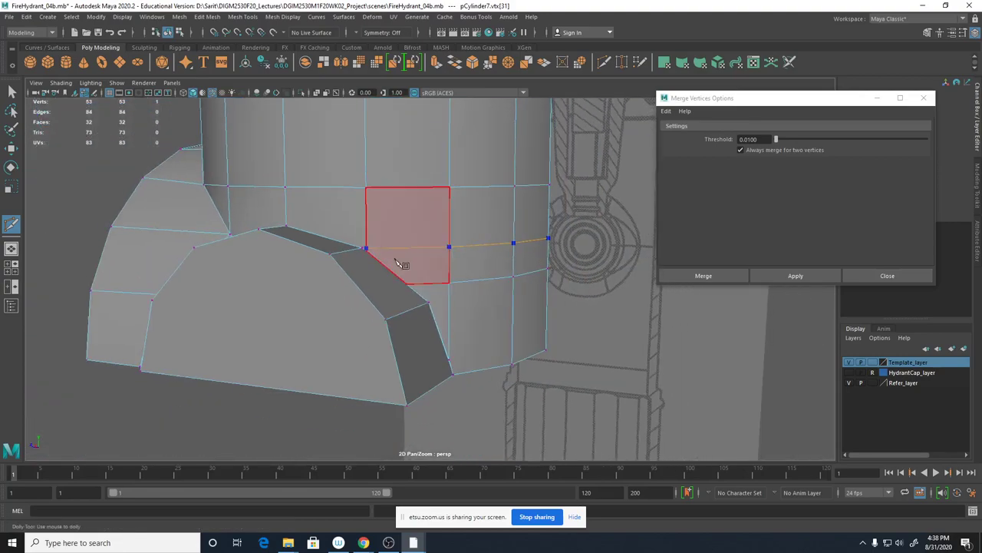
alt+drag(513, 356, 461, 355)
key(BackSpace)
key(BackSpace)
key(BackSpace)
key(BackSpace)
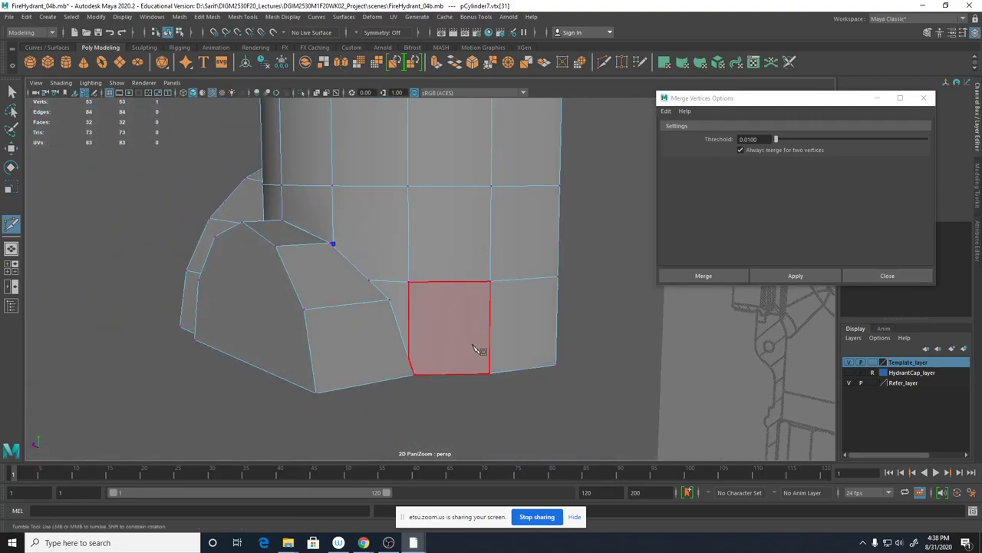
key(ctrl+z)
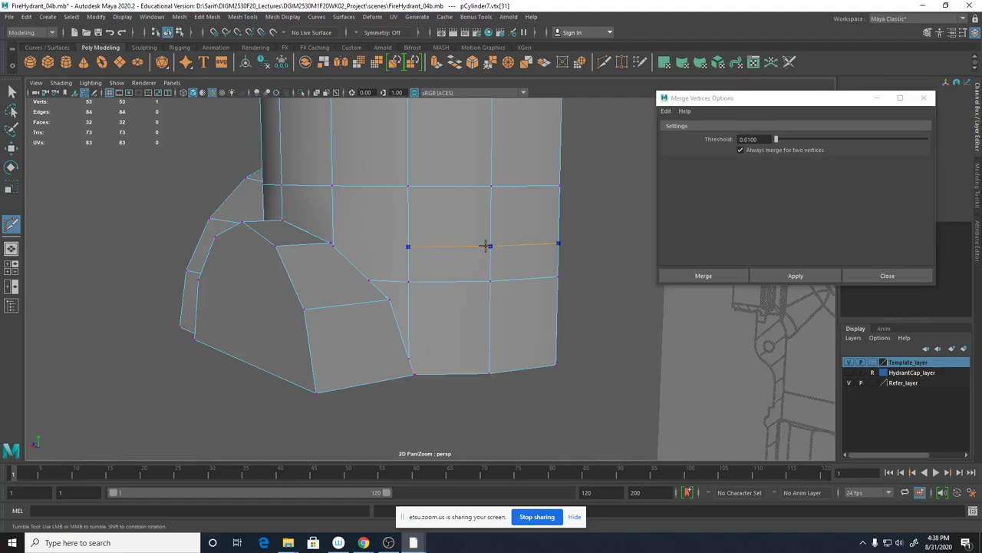
key(Escape)
In the side view, cut a horizontal edge across the wall's two outer strips, level with the arched block's upper seam corner.
key(space)
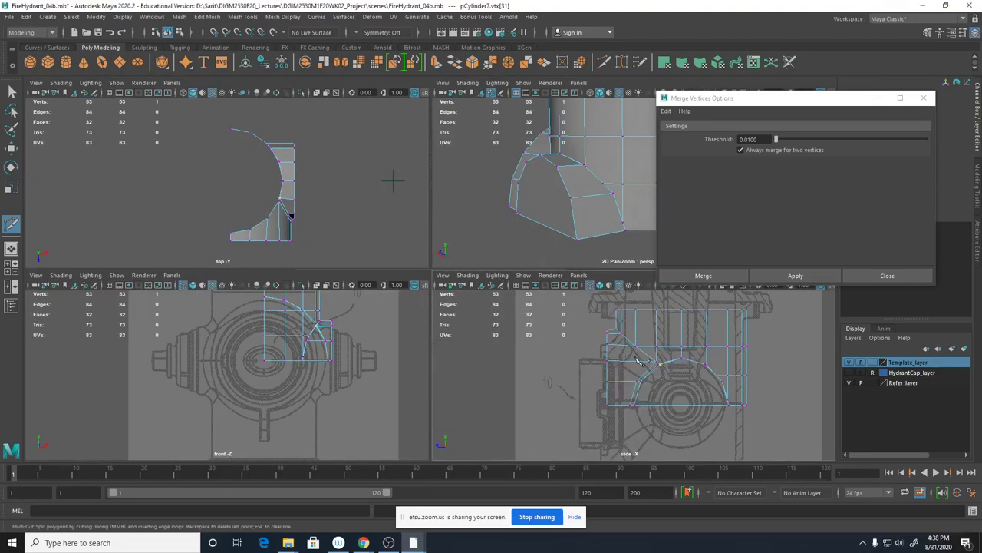
key(space)
key(super)
alt+middle_drag(655, 342, 508, 380)
right_drag(454, 338, 650, 332)
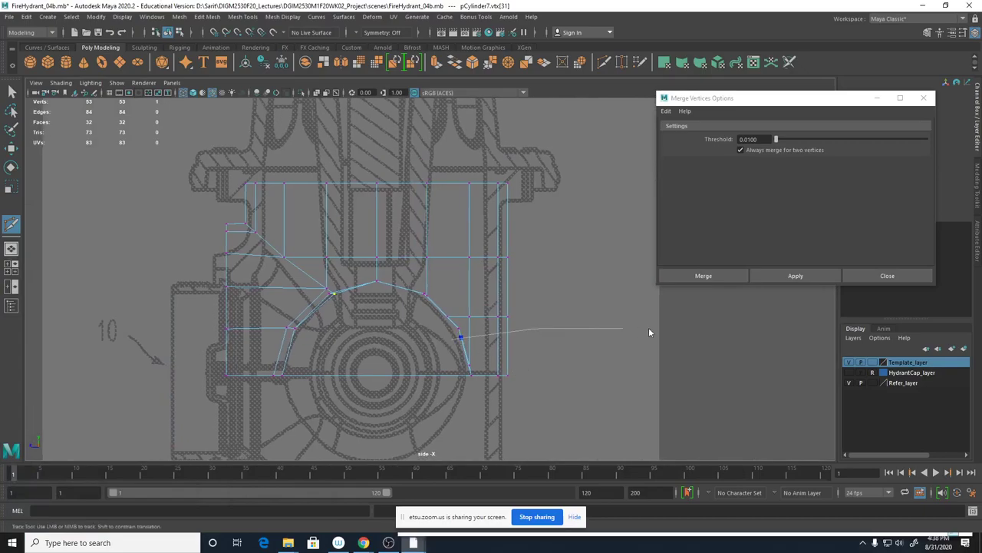
scroll(506, 337, up, 4)
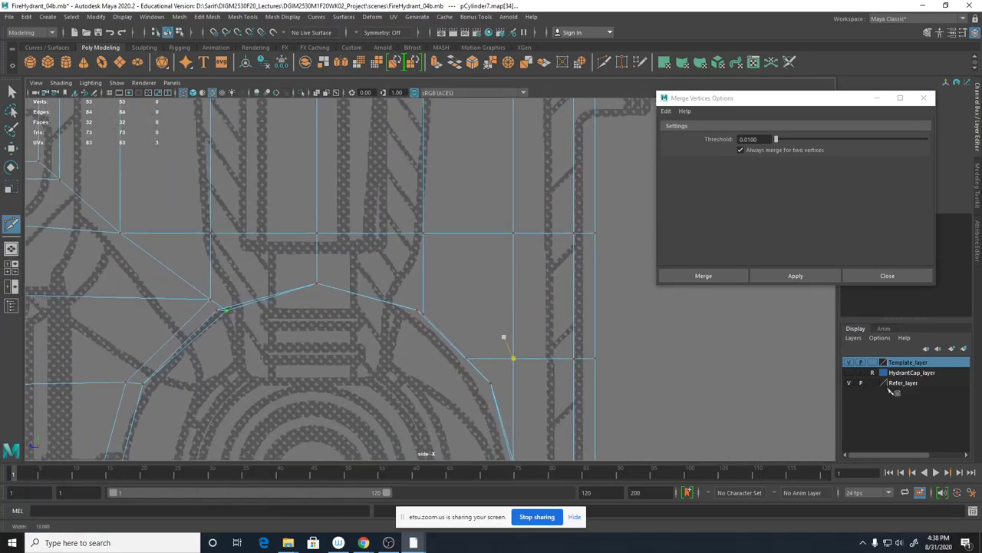
alt+right_drag(889, 389, 900, 389)
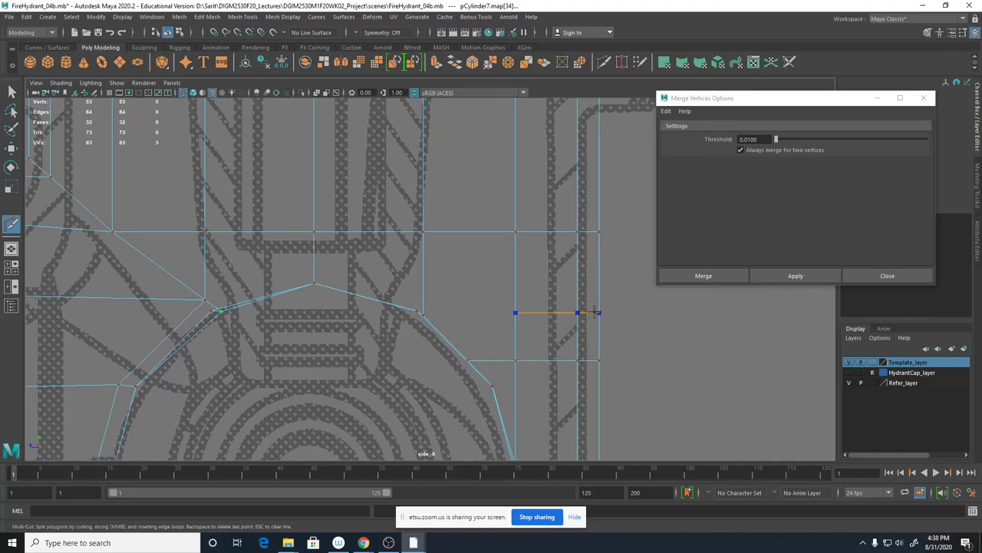
ctrl+click(597, 313)
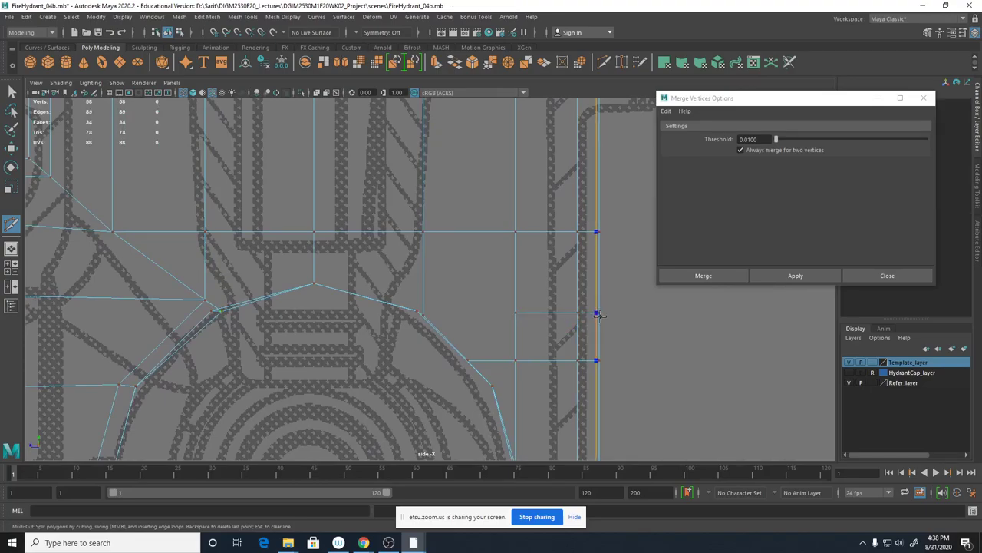
Cut a short edge across the outermost wall strip level with the arch's lower corner, and extend the upper cut to the arched block's seam.
alt+middle_drag(636, 418, 605, 321)
click(546, 286)
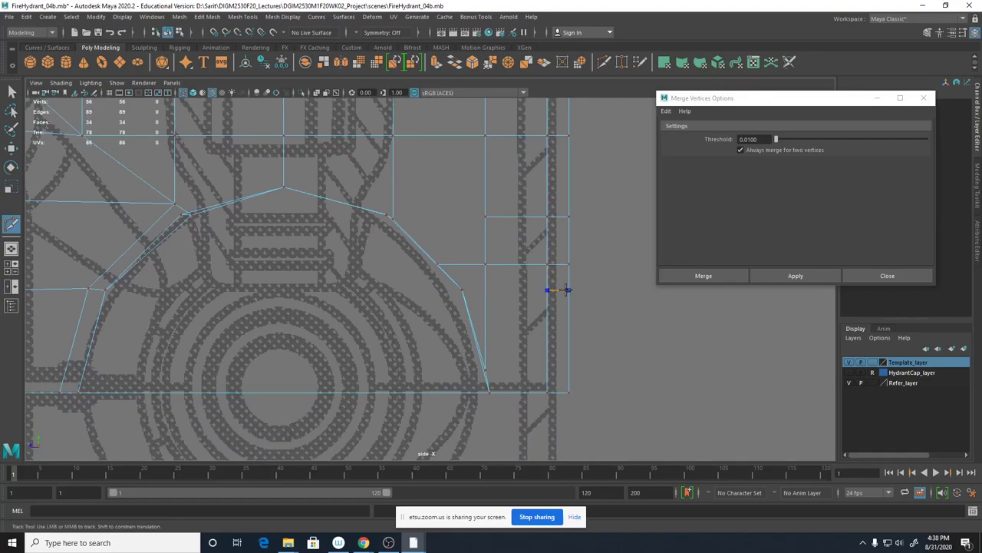
click(568, 290)
click(485, 217)
click(394, 212)
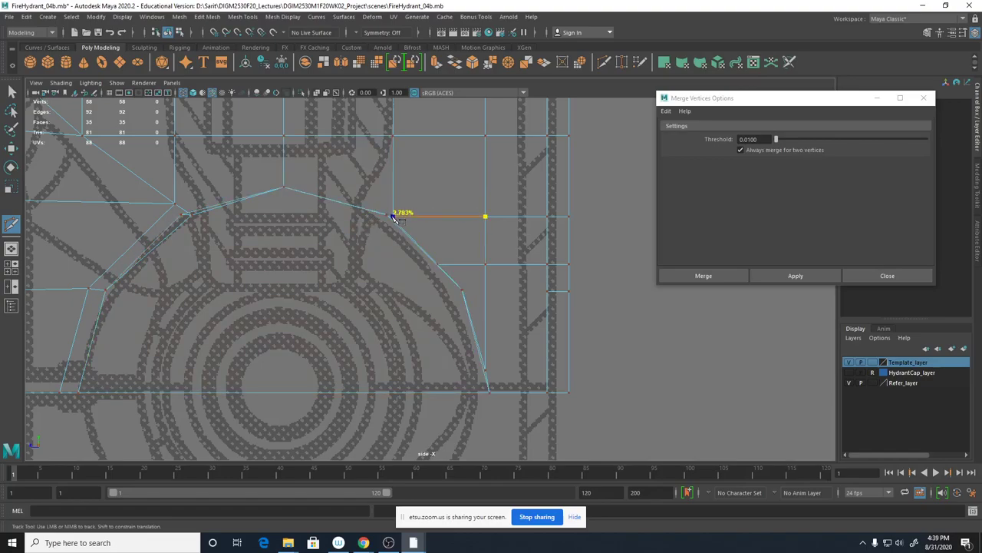
right_click(544, 282)
In the perspective view, snap the two loose vertices at the arched block's upper seam corner onto the new cut's end vertex.
key(space)
alt+drag(570, 220, 538, 233)
key(space)
scroll(322, 335, up, 3)
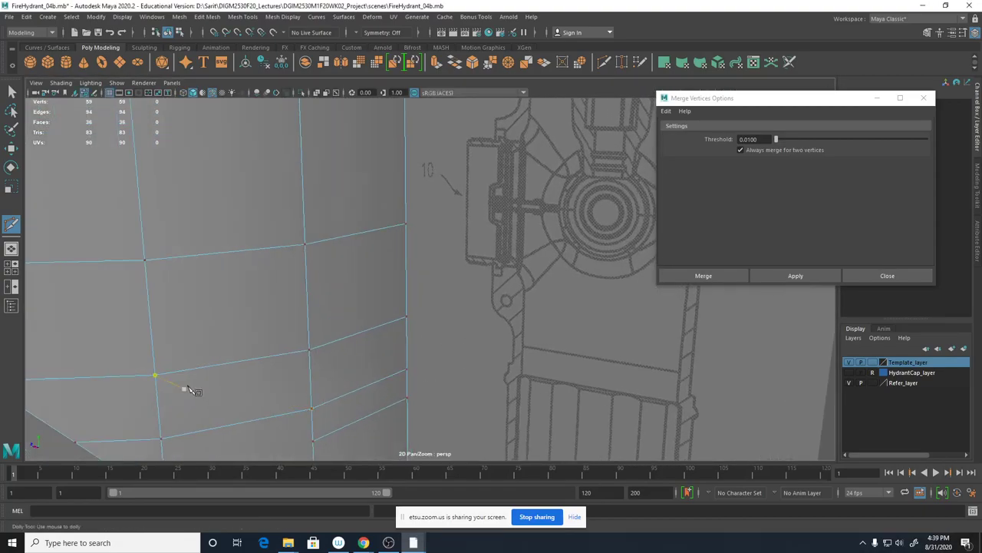
alt+middle_drag(81, 360, 226, 324)
scroll(225, 325, up, 3)
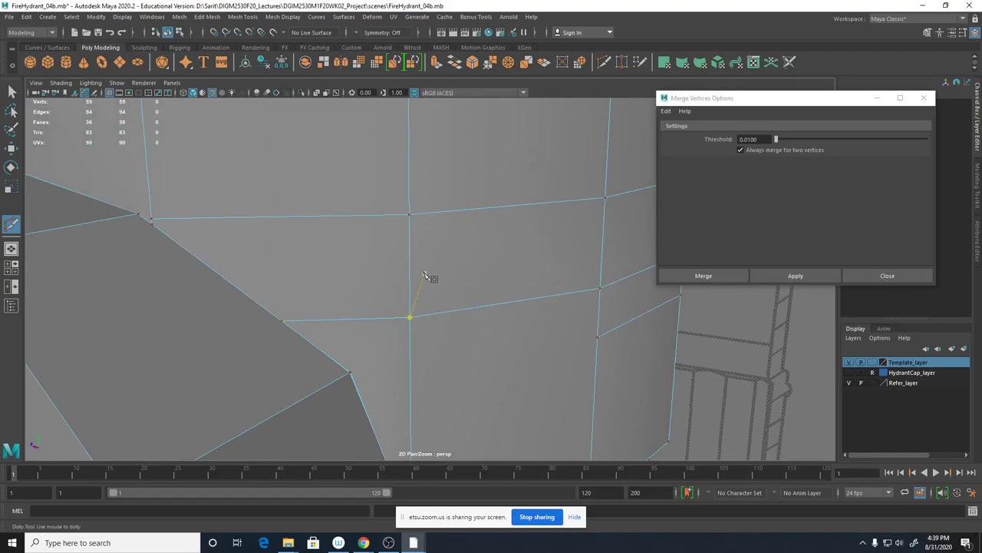
key(w)
alt+drag(245, 248, 413, 247)
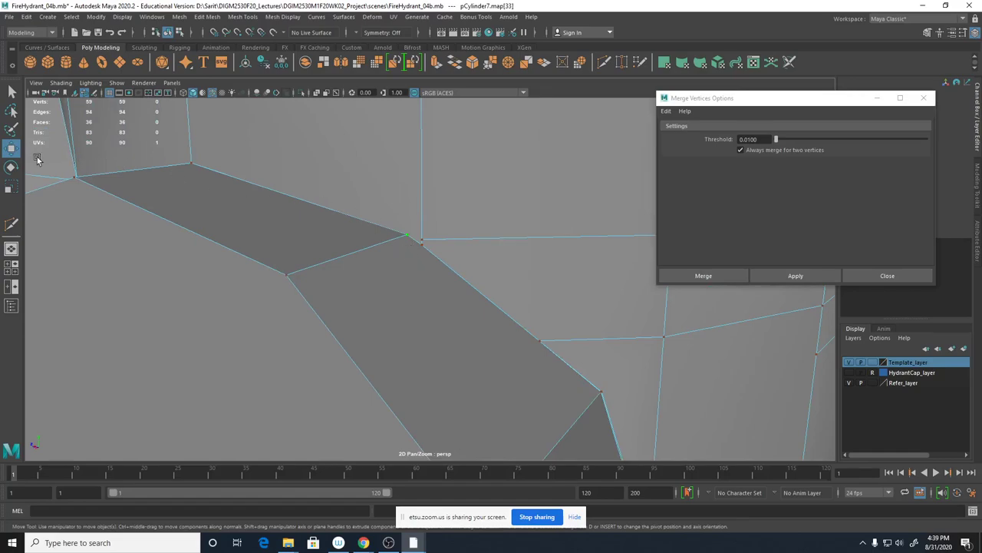
scroll(390, 252, down, 10)
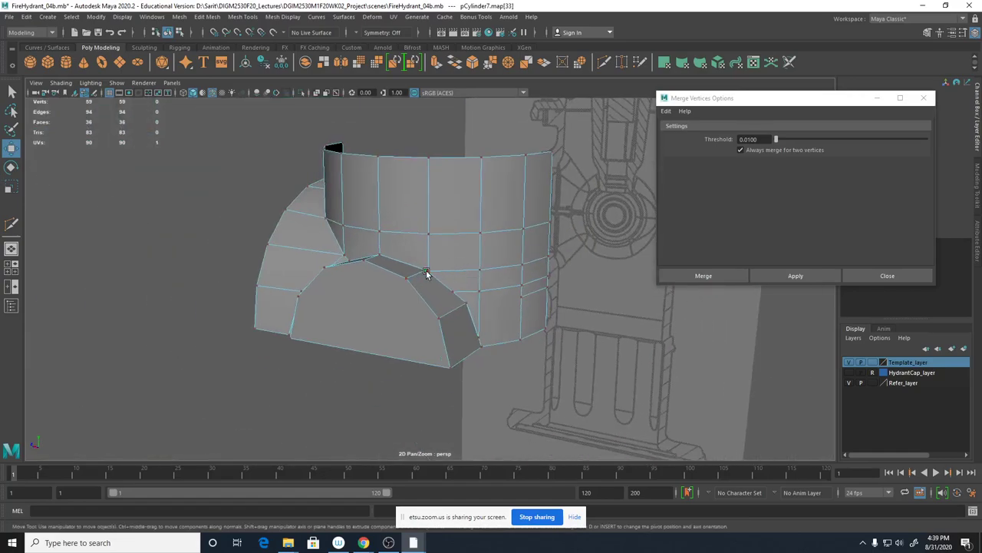
right_drag(426, 262, 533, 300)
click(424, 269)
scroll(533, 301, up, 5)
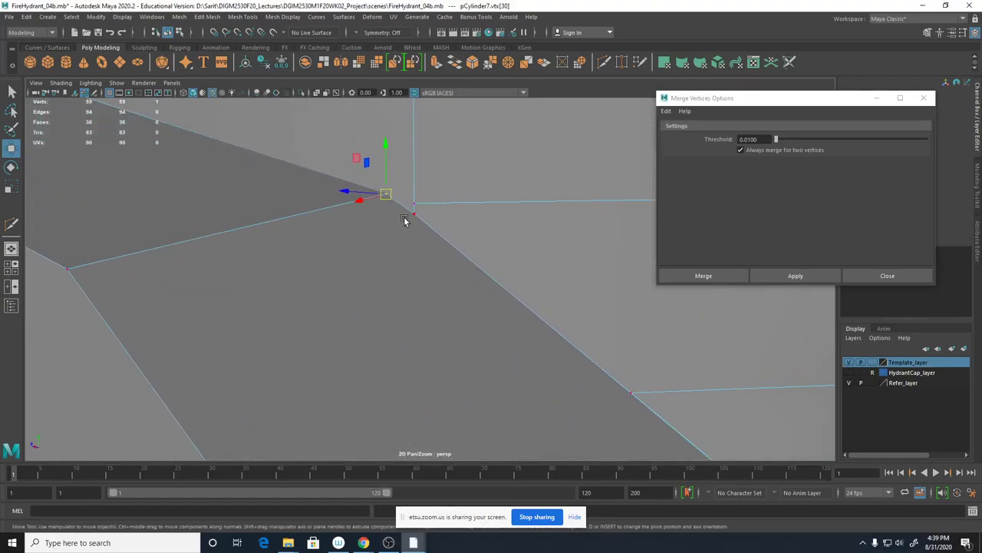
key(v)
drag(388, 197, 433, 236)
click(414, 214)
key(v)
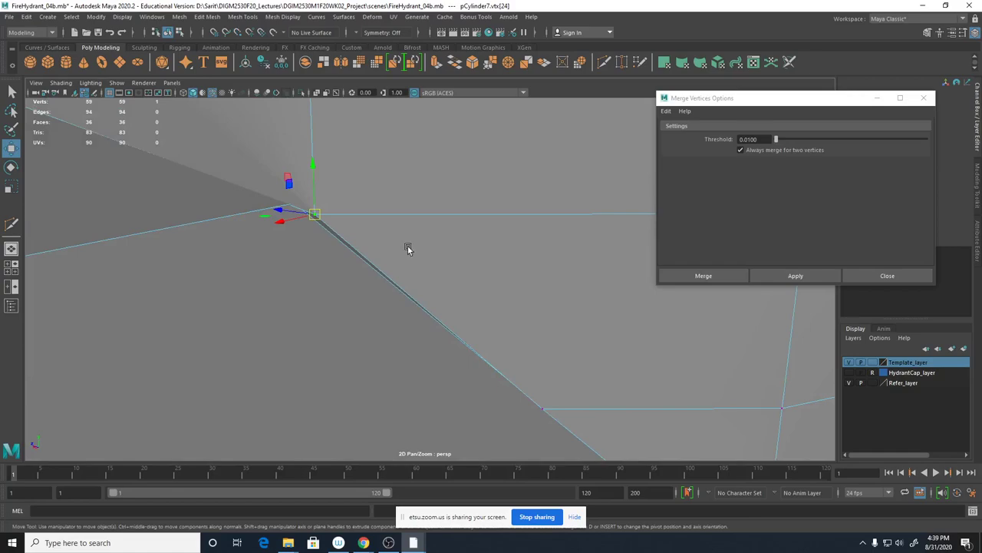
Snap the leftover vertex to the same seam point and merge all overlapping vertices there with a 0.01 threshold.
key(4)
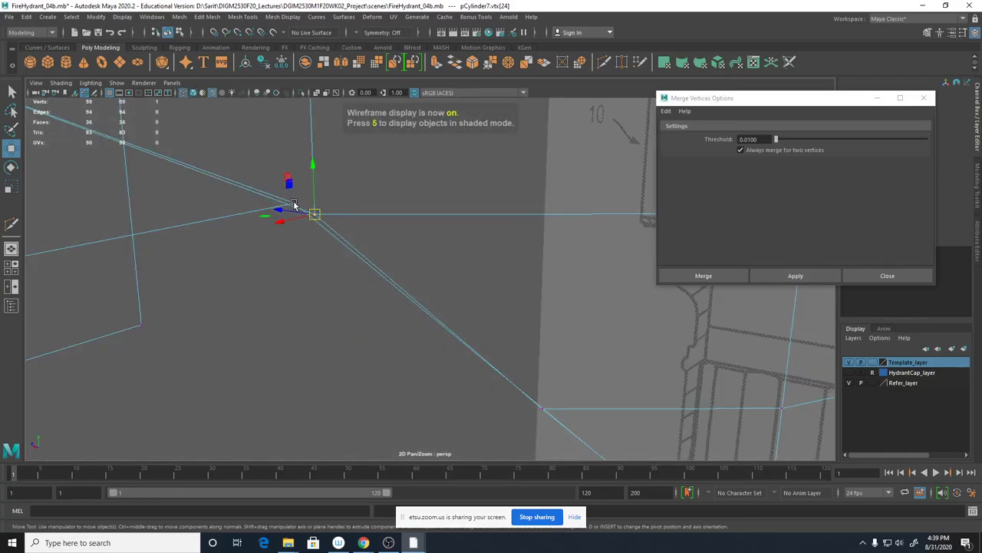
click(294, 204)
drag(294, 203, 290, 234)
key(5)
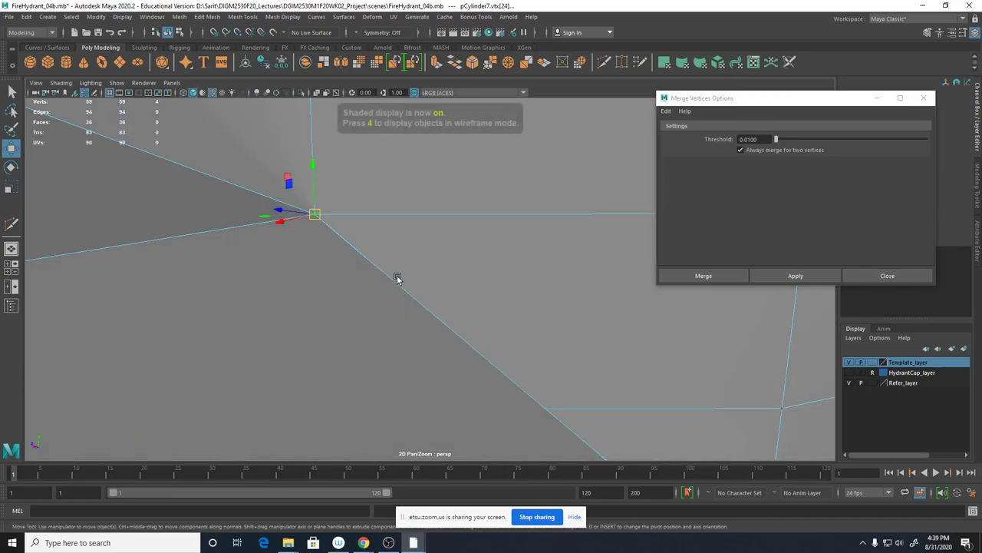
alt+right_drag(398, 277, 108, 211)
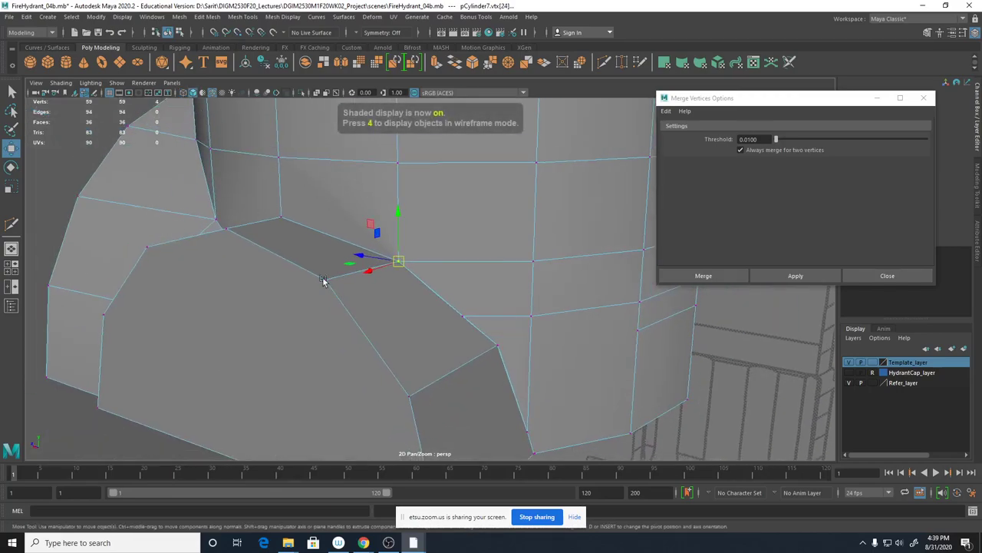
click(793, 274)
Select the horizontal edge run on the wall that meets the seam between the arched block's two corners.
alt+drag(548, 310, 513, 301)
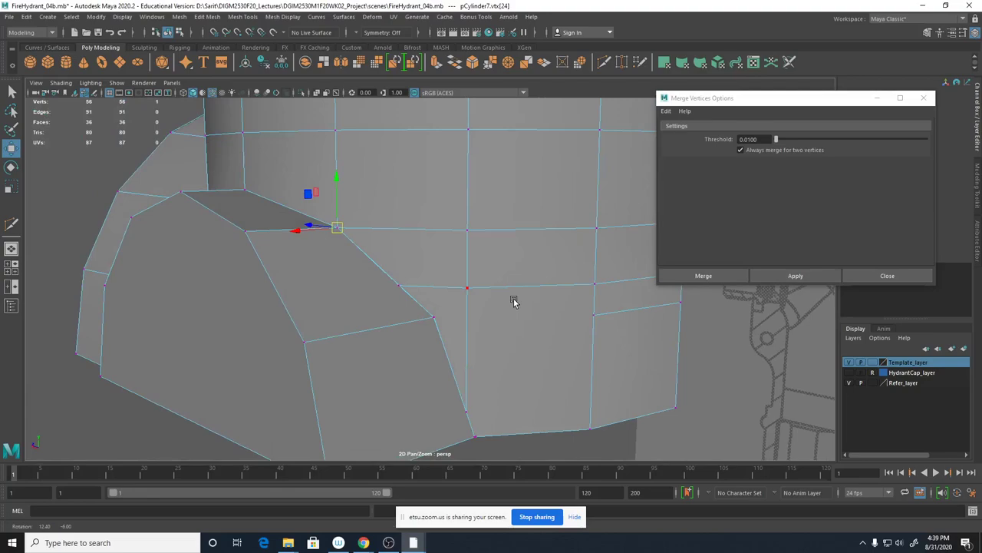
alt+drag(486, 362, 525, 343)
alt+right_drag(330, 286, 410, 301)
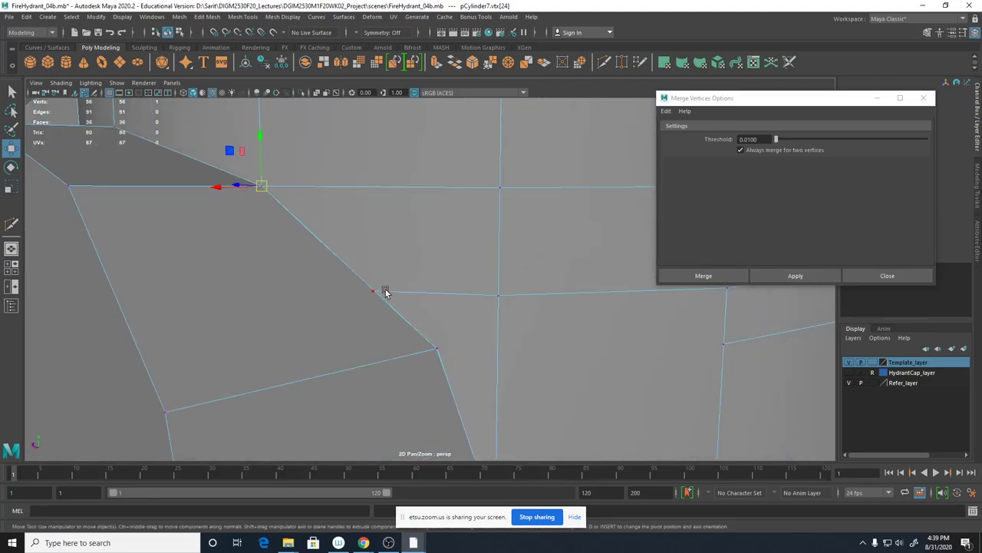
alt+middle_drag(470, 304, 348, 234)
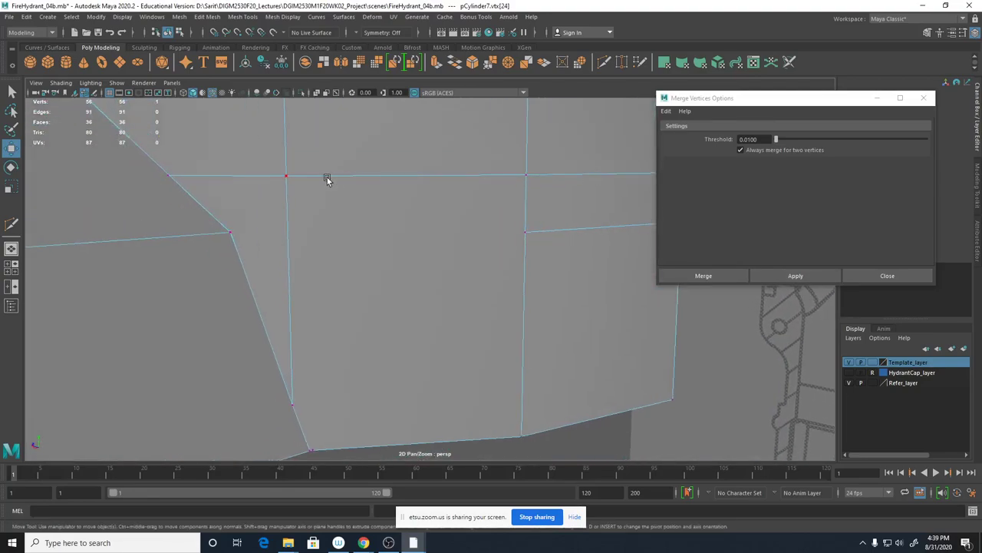
right_drag(323, 175, 148, 169)
double_click(351, 176)
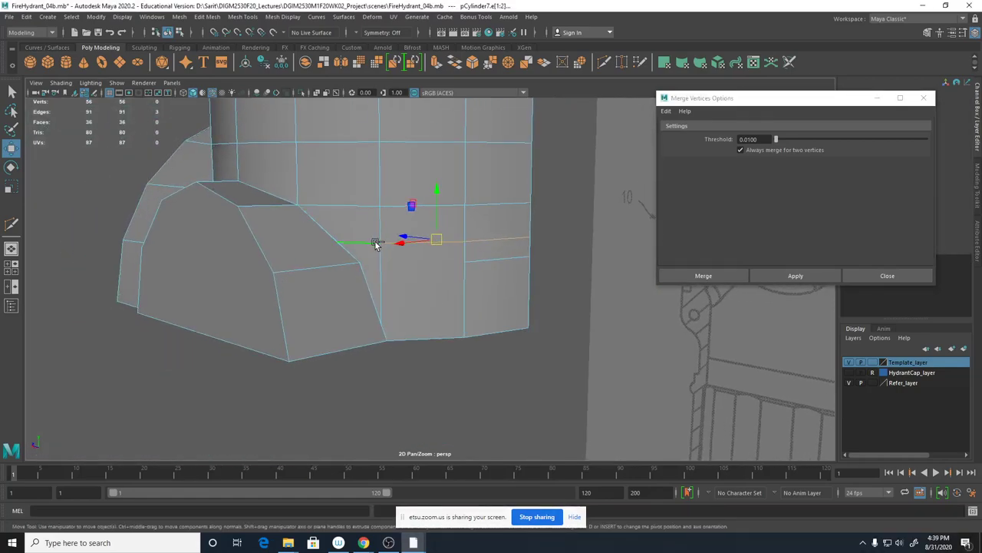
Cut an edge from the inner end of the short outer edge across the wall to the arched block's lower corner vertex.
alt+drag(450, 307, 557, 307)
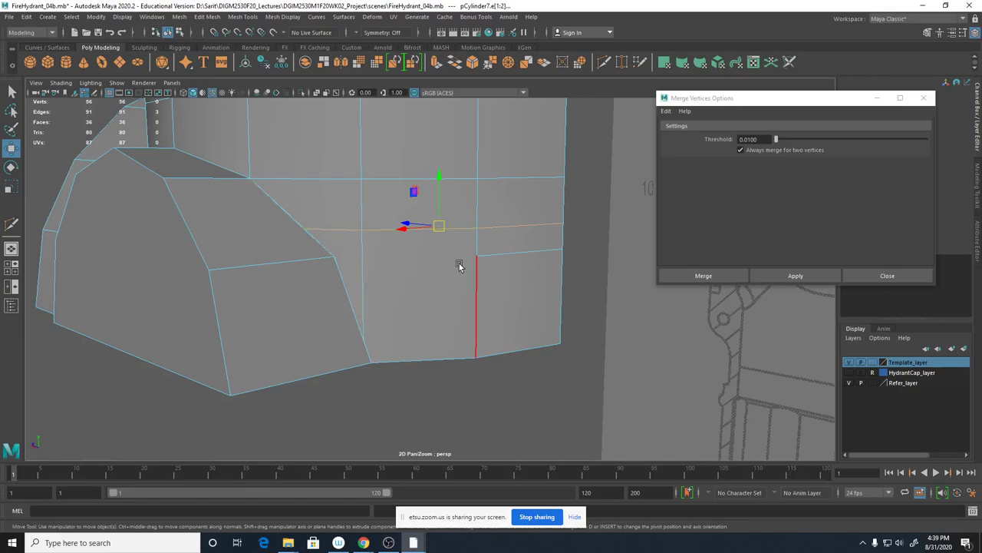
shift+right_drag(459, 263, 499, 278)
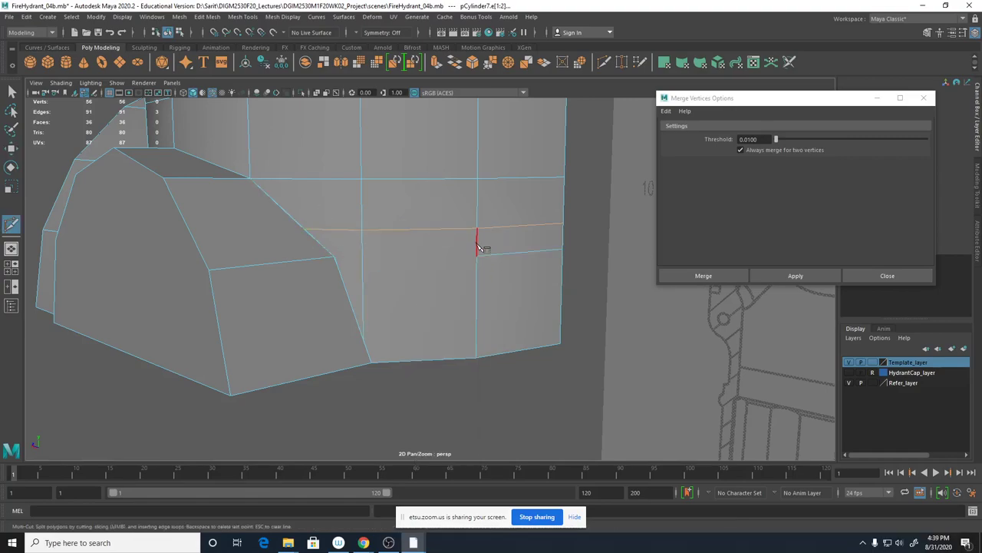
click(477, 255)
click(363, 256)
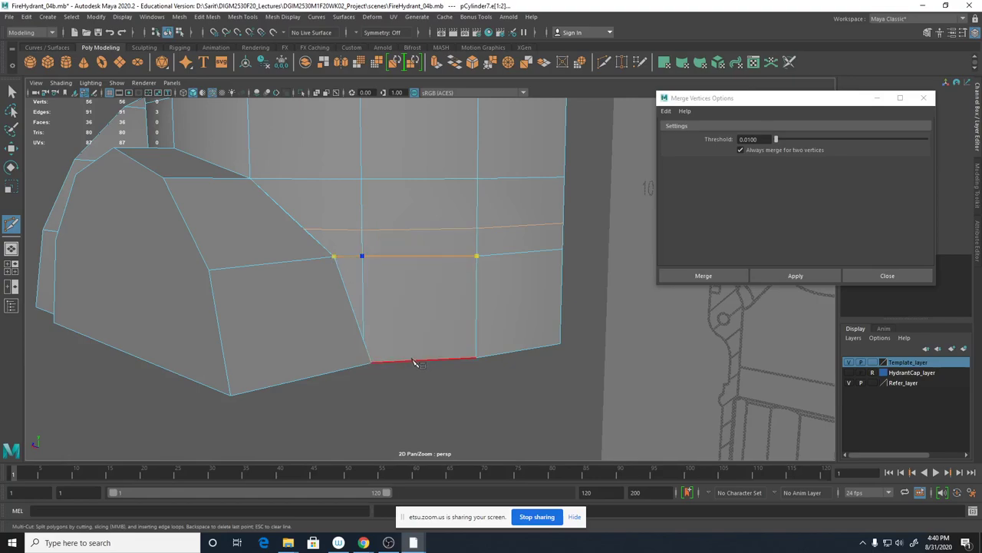
key(Return)
scroll(369, 385, down, 3)
alt+drag(369, 385, 394, 325)
Select the redundant horizontal edge run just above the new cut and delete it along with its vertices.
key(q)
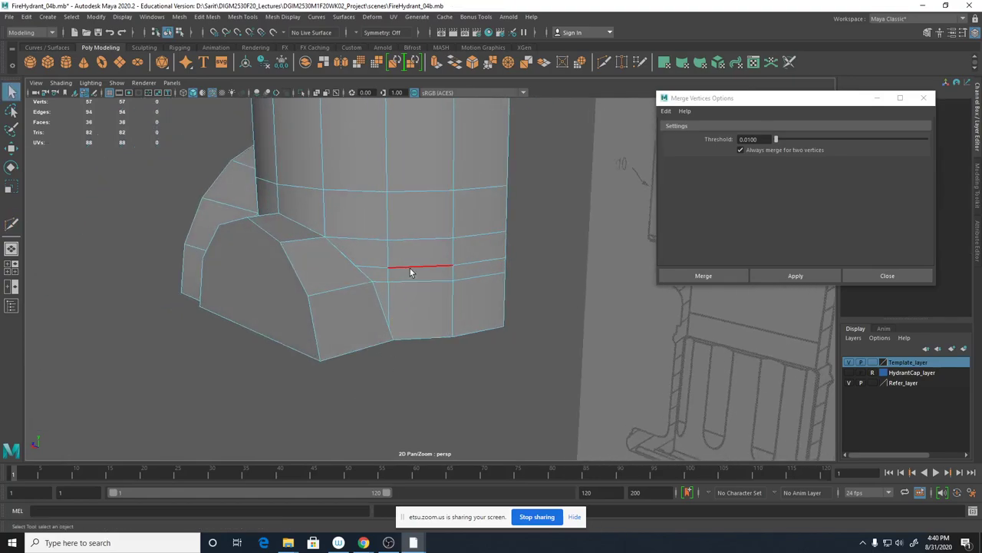
right_drag(408, 263, 405, 264)
click(408, 267)
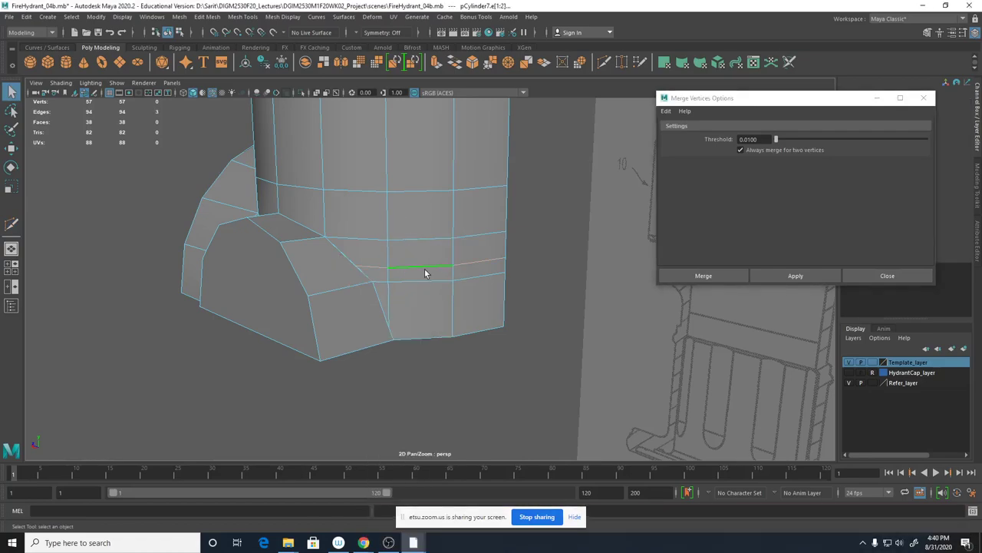
shift+right_drag(456, 261, 399, 278)
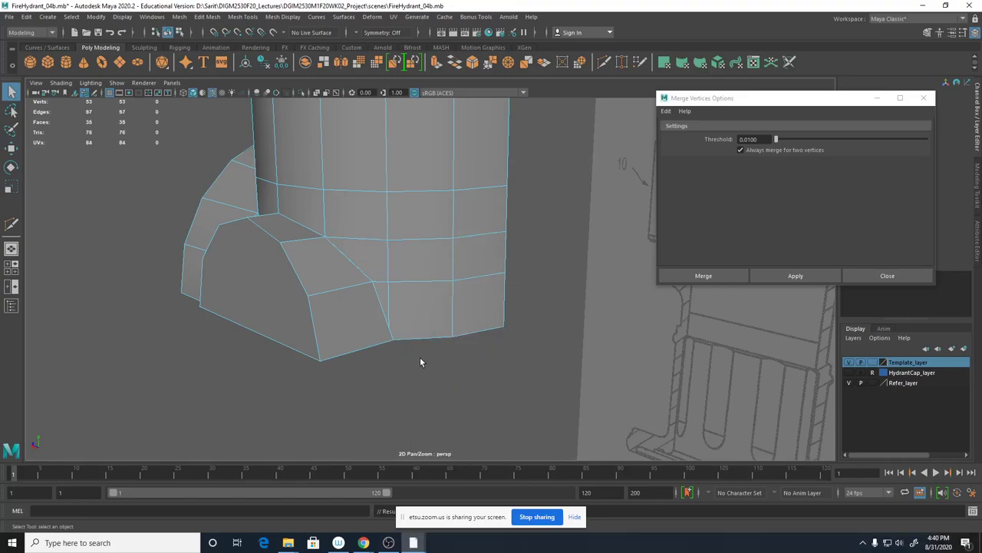
Merge the overlapping vertices at the seam corner where the wall's new horizontal edge meets the arched block, using a 0.01 threshold.
key(4)
alt+drag(412, 337, 399, 300)
right_drag(404, 303, 361, 273)
drag(386, 296, 402, 317)
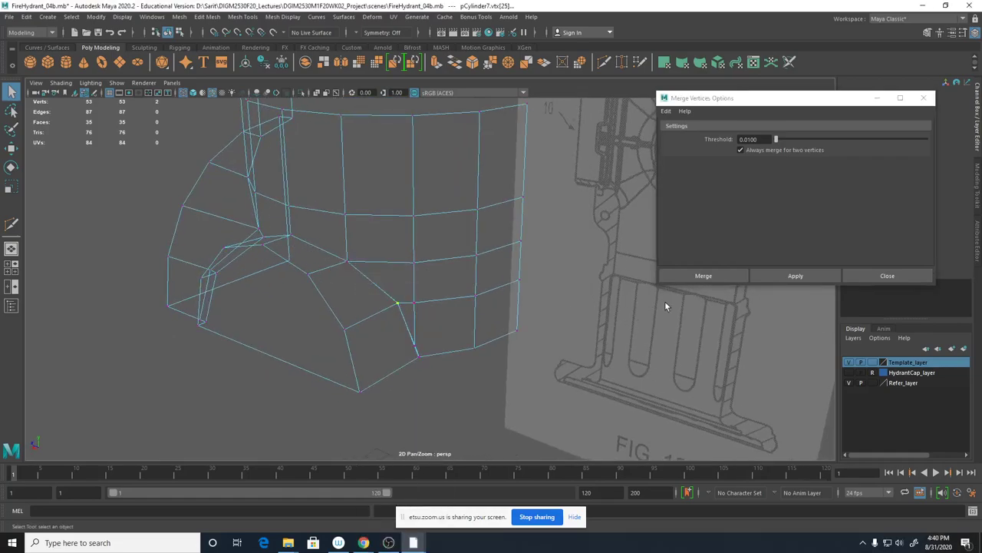
click(779, 274)
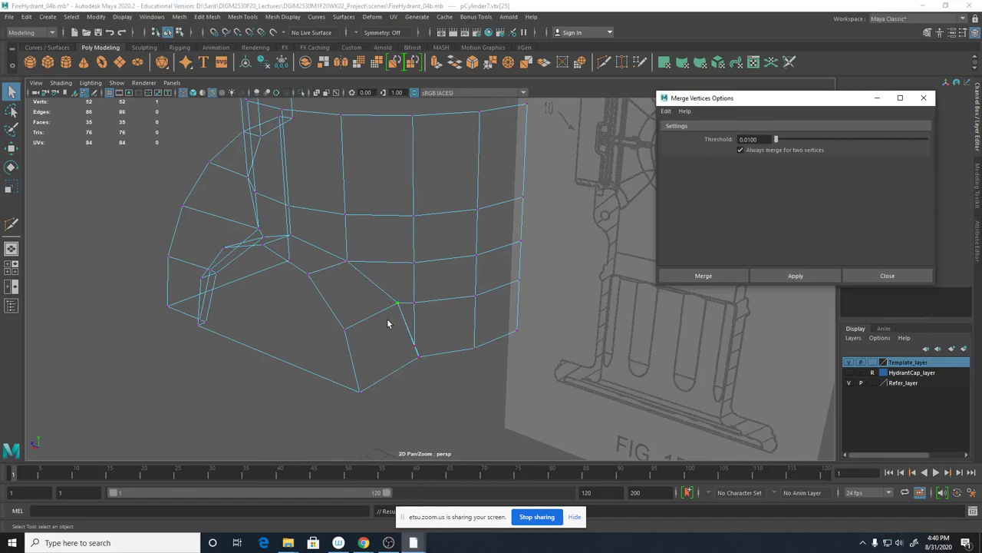
Cut an edge from the wall vertex beside that seam corner down to the wall's bottom edge, close to the arched block's bottom corner.
key(5)
mouse_move(391, 343)
alt+right_down()
mouse_move(522, 358)
mouse_move(409, 377)
mouse_move(423, 395)
mouse_move(491, 405)
mouse_move(458, 351)
alt+right_up()
alt+right_drag(503, 298, 279, 274)
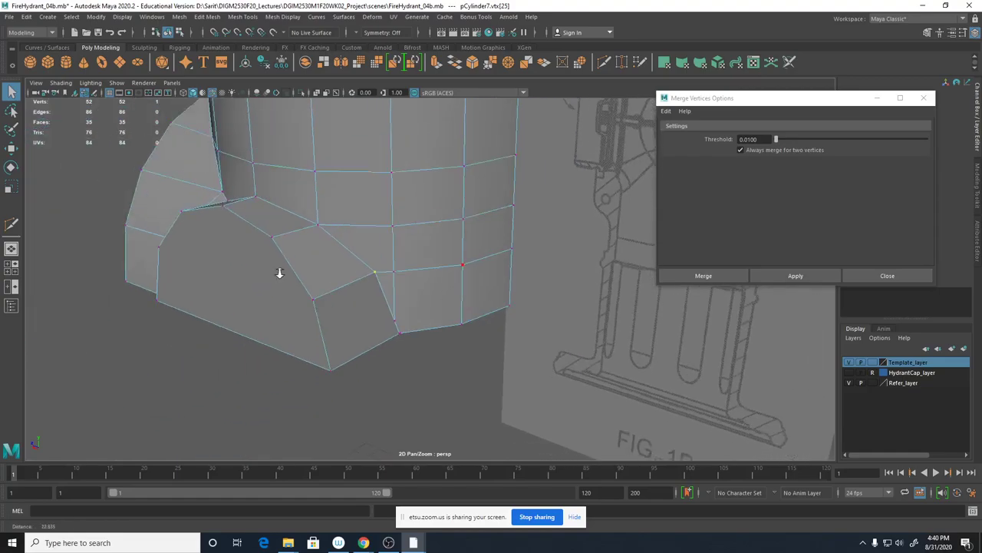
alt+drag(177, 278, 236, 281)
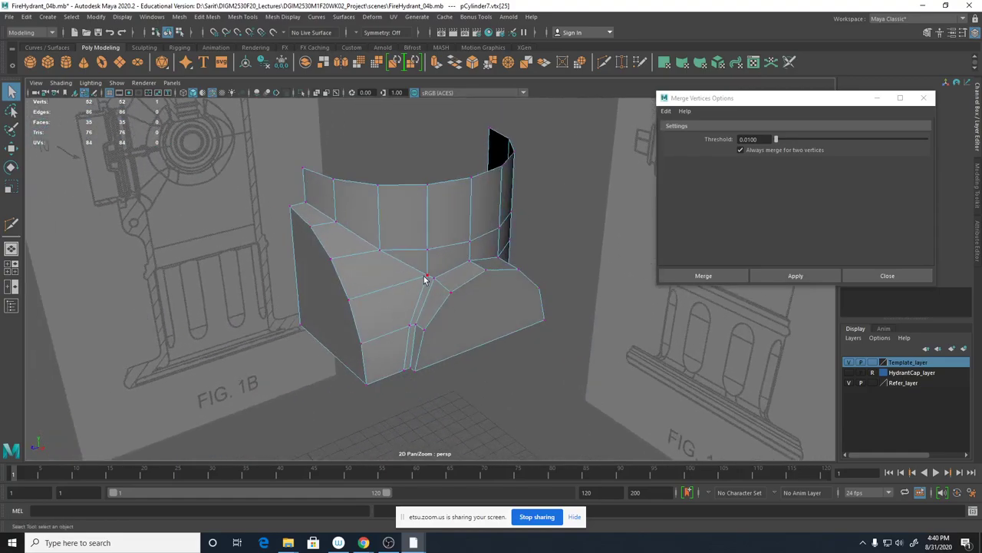
alt+drag(538, 320, 423, 311)
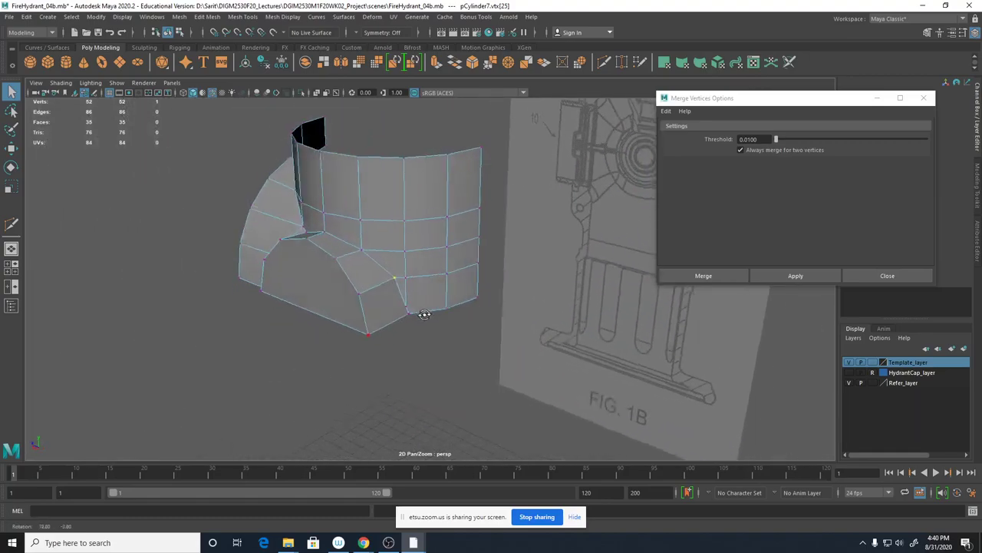
alt+right_drag(423, 319, 638, 340)
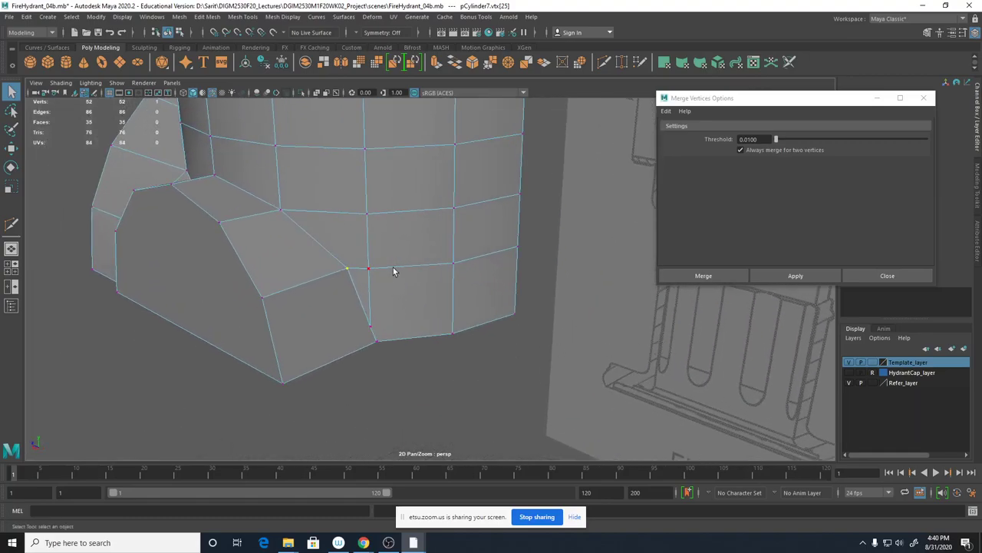
shift+right_drag(393, 271, 349, 270)
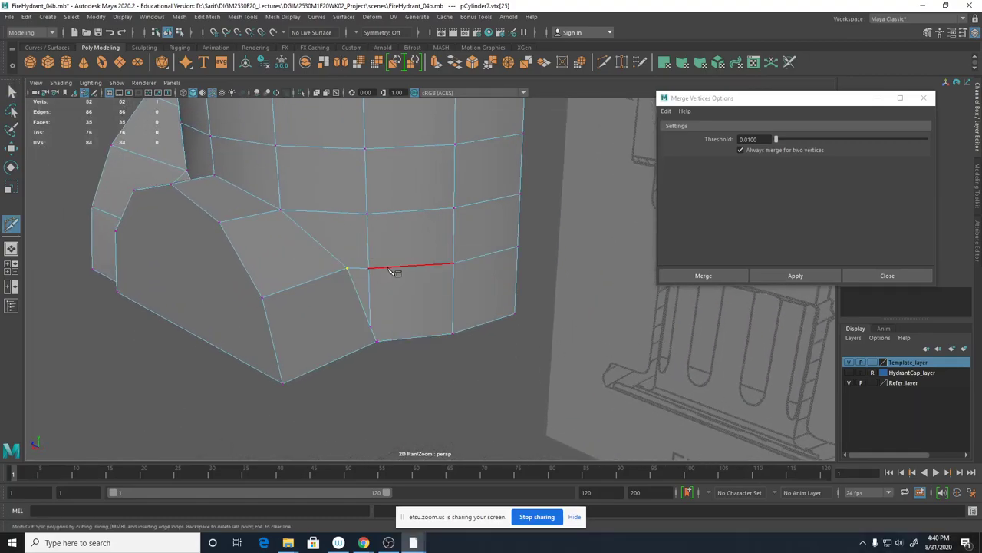
click(368, 268)
click(393, 341)
right_click(393, 341)
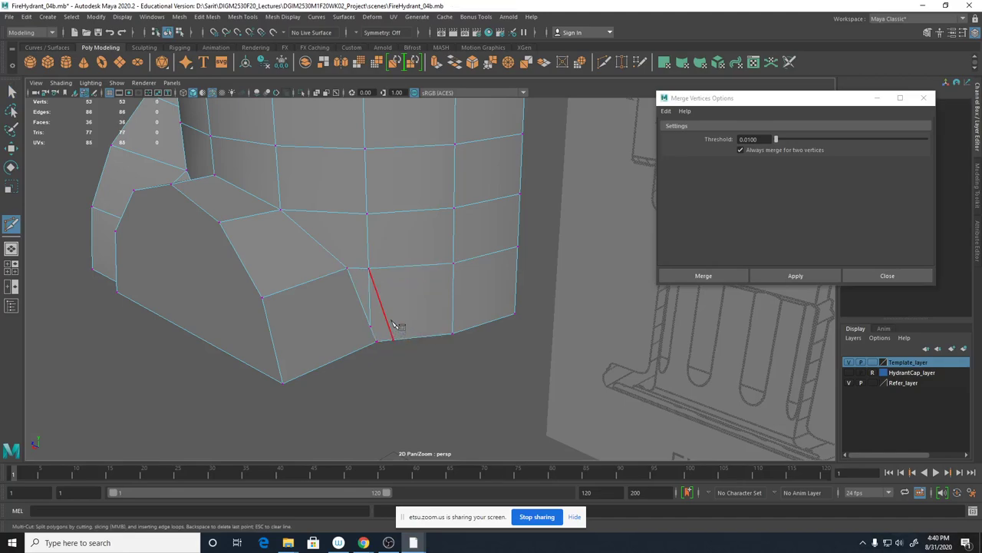
Delete the short vertical edge left between the seam and the new slanted cut.
shift+right_drag(376, 288, 376, 232)
key(q)
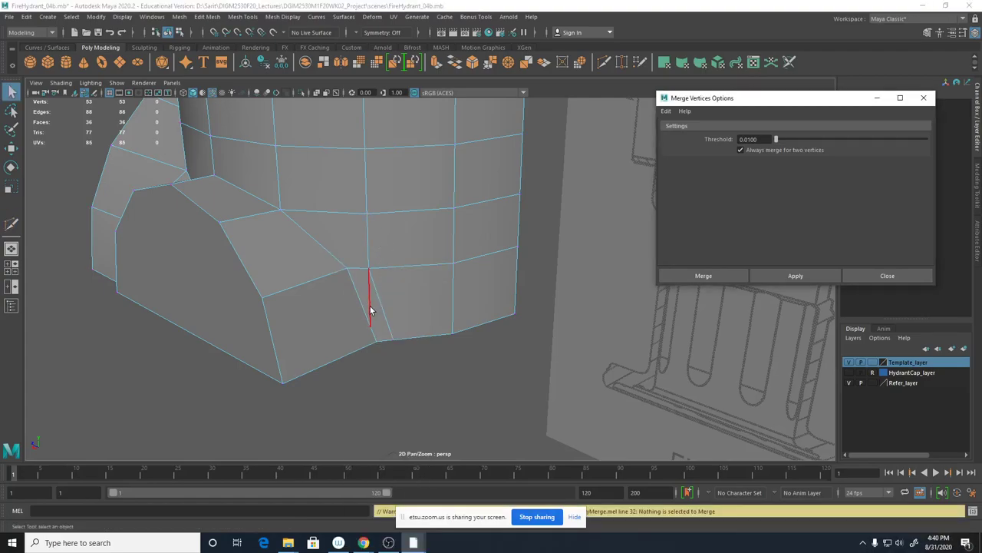
click(371, 310)
shift+right_drag(371, 310, 338, 323)
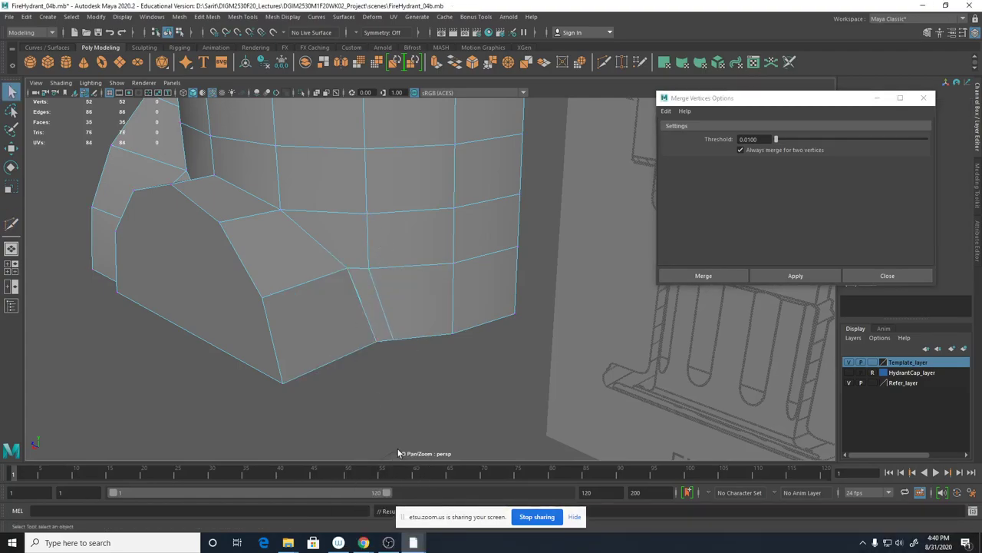
Merge the overlapping vertices at the arched block's bottom seam corner and at the seam corner above it with a 0.01 threshold.
right_drag(366, 276, 320, 278)
click(376, 342)
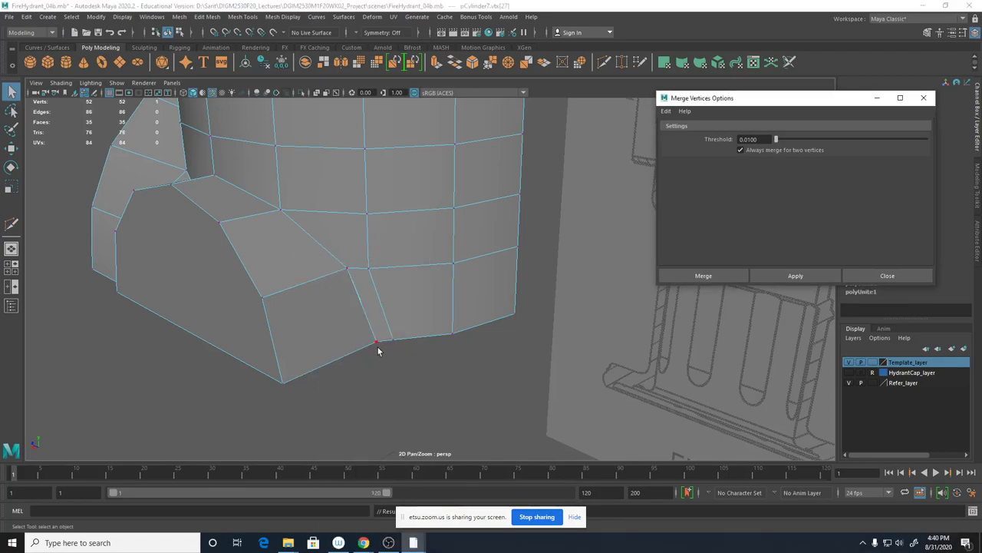
shift+click(376, 344)
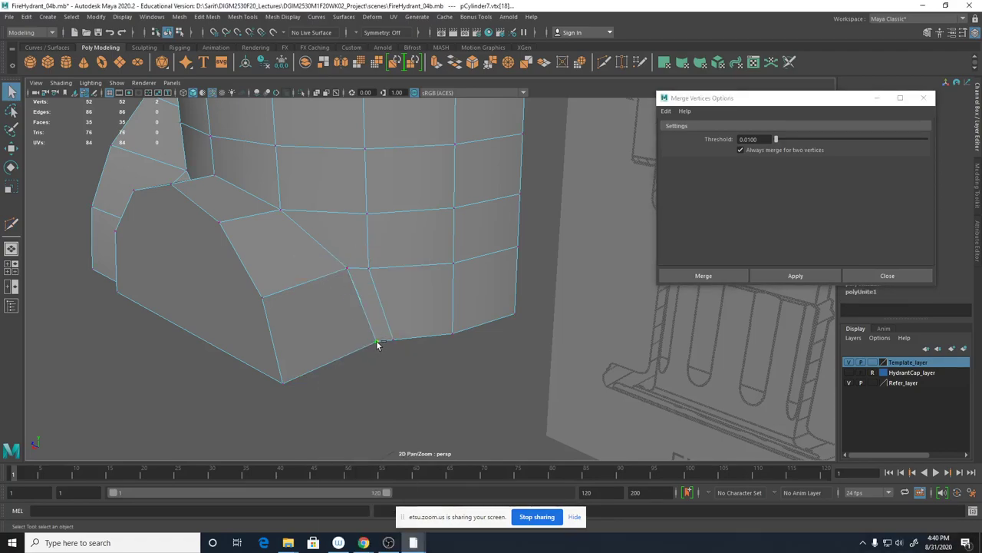
shift+right_drag(376, 344, 376, 343)
click(788, 278)
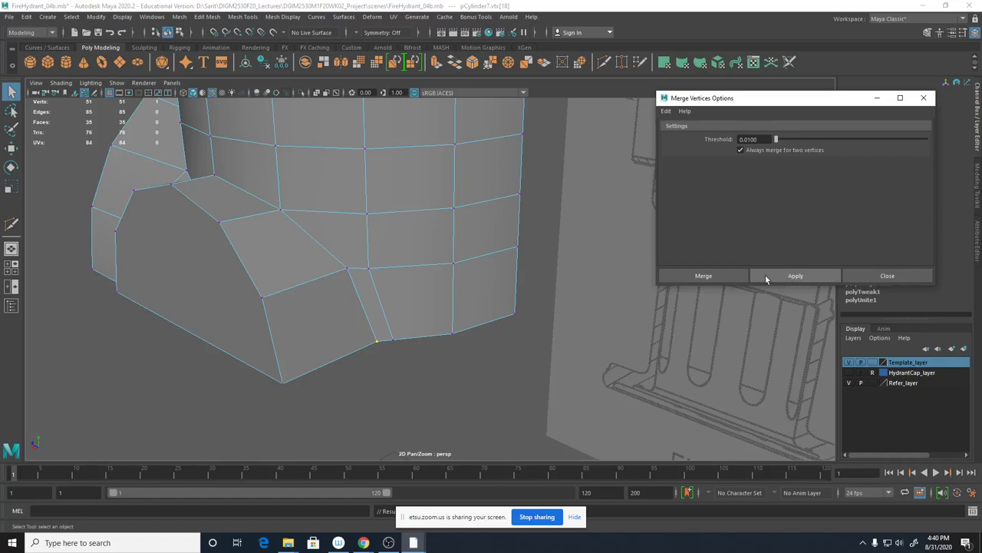
click(347, 268)
click(774, 269)
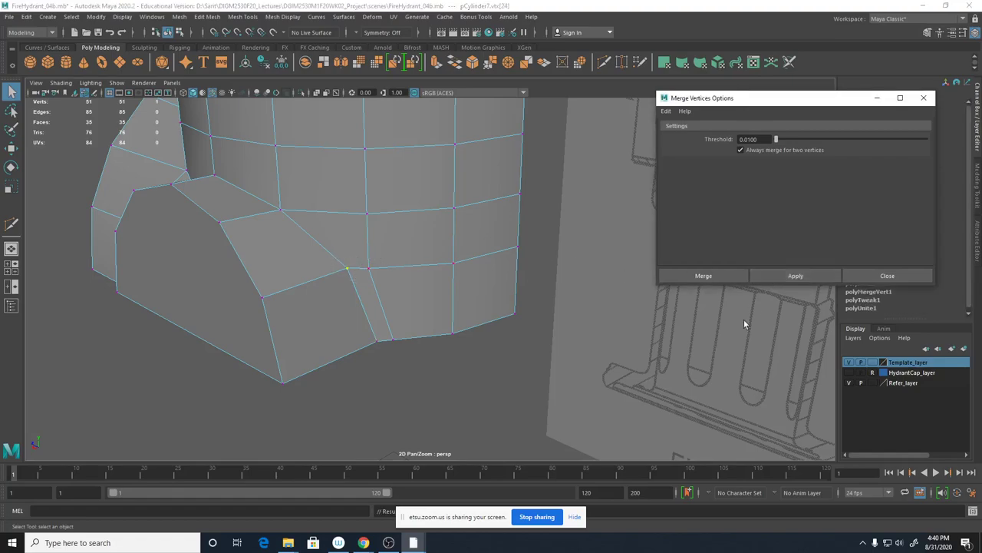
Try cutting an edge run from the corner between the two blocks up through the wall vertex and across the wall above the neighbouring block.
alt+drag(401, 379, 373, 359)
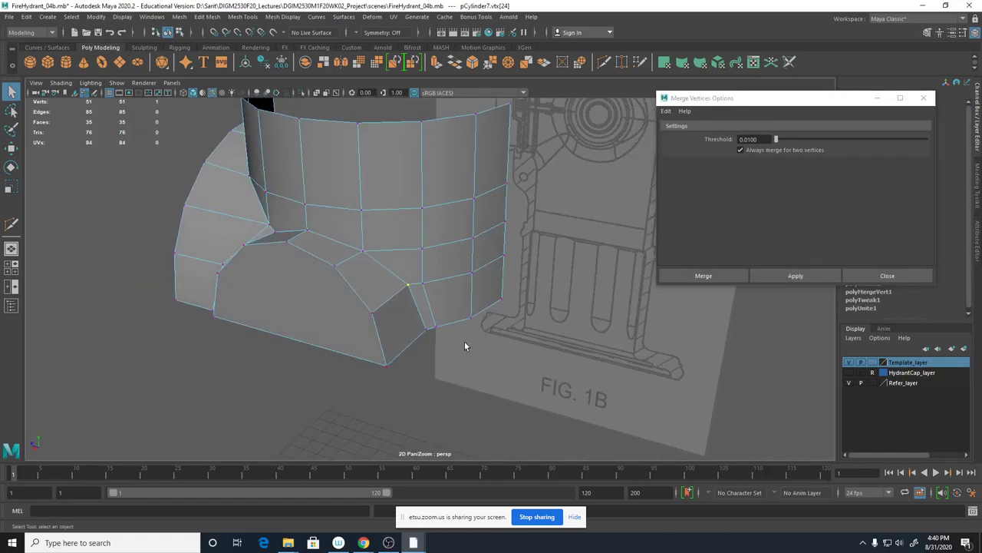
alt+drag(465, 346, 462, 340)
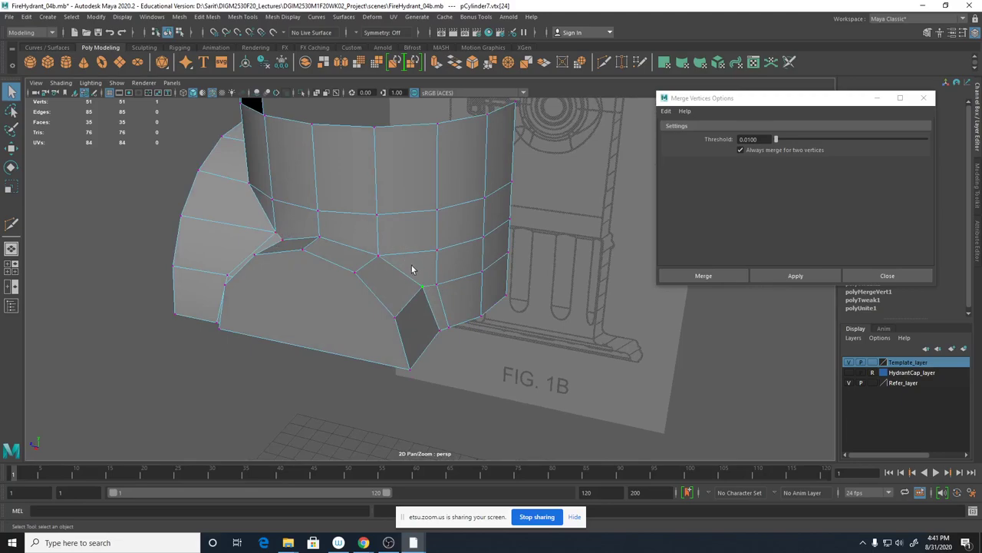
alt+drag(411, 269, 440, 248)
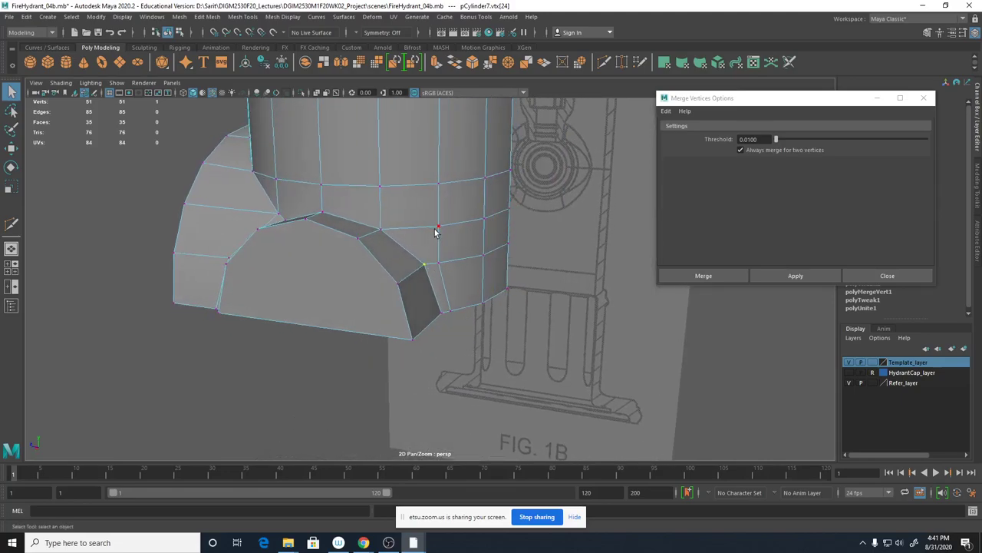
alt+drag(440, 248, 458, 237)
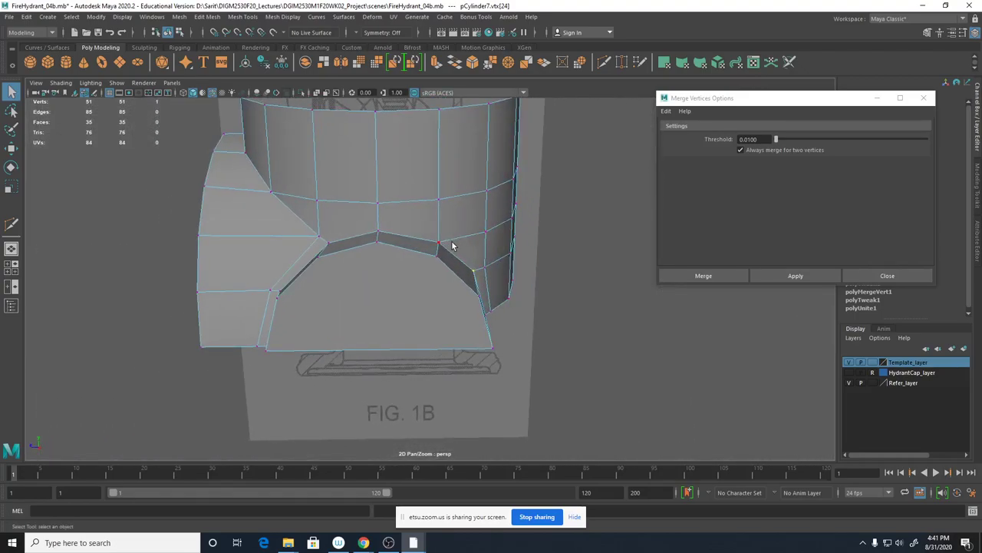
shift+right_drag(452, 243, 398, 243)
alt+drag(448, 265, 448, 263)
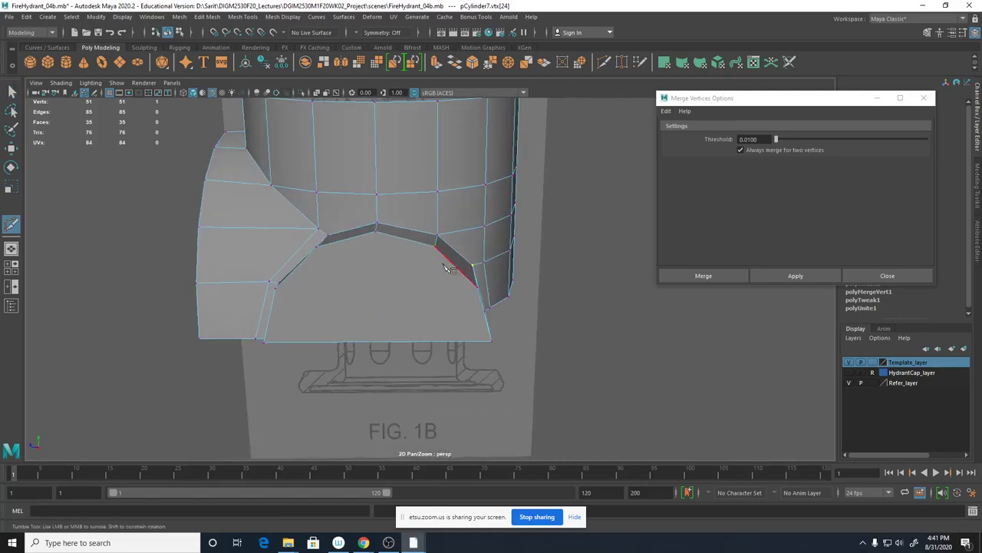
click(330, 225)
click(323, 195)
alt+drag(326, 207, 373, 235)
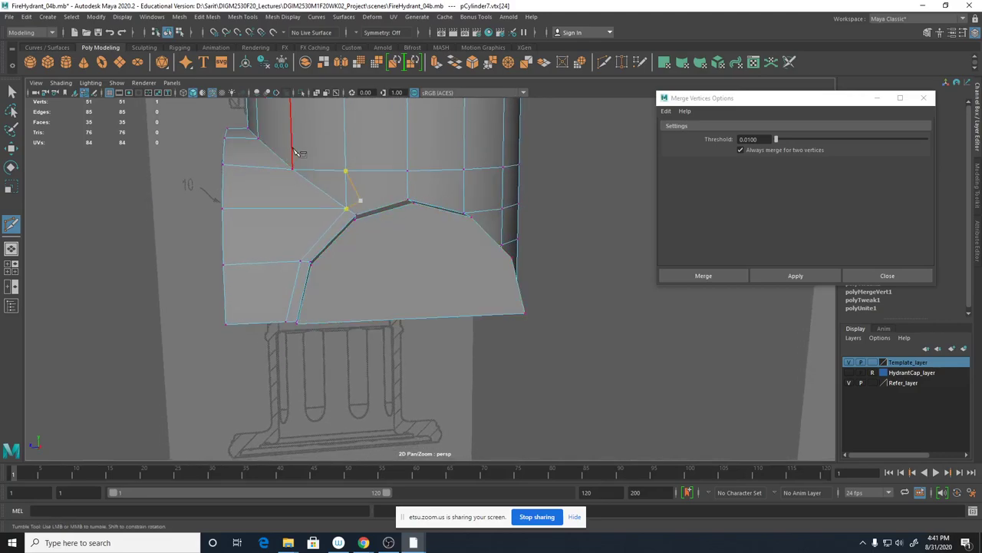
click(293, 147)
alt+drag(297, 162, 350, 197)
click(364, 219)
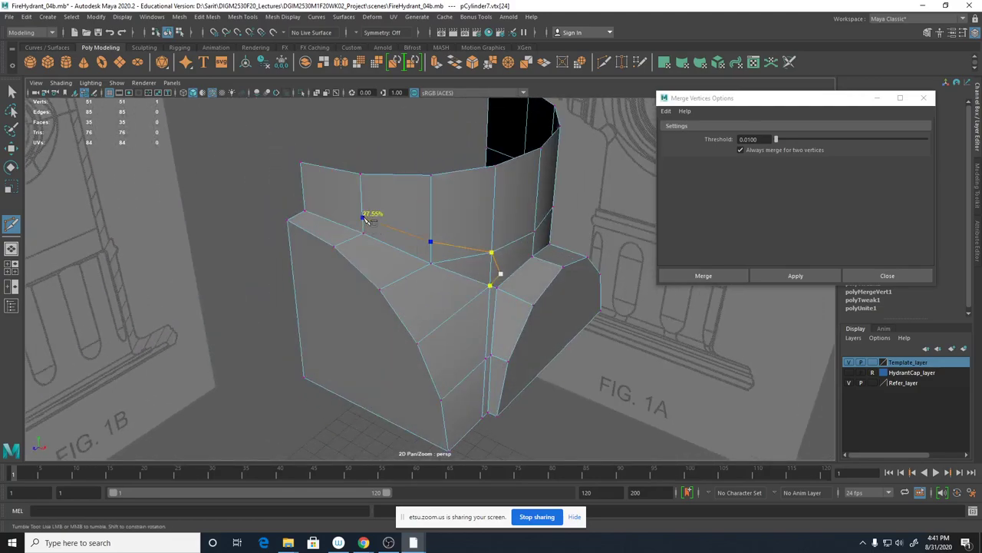
click(303, 199)
key(Return)
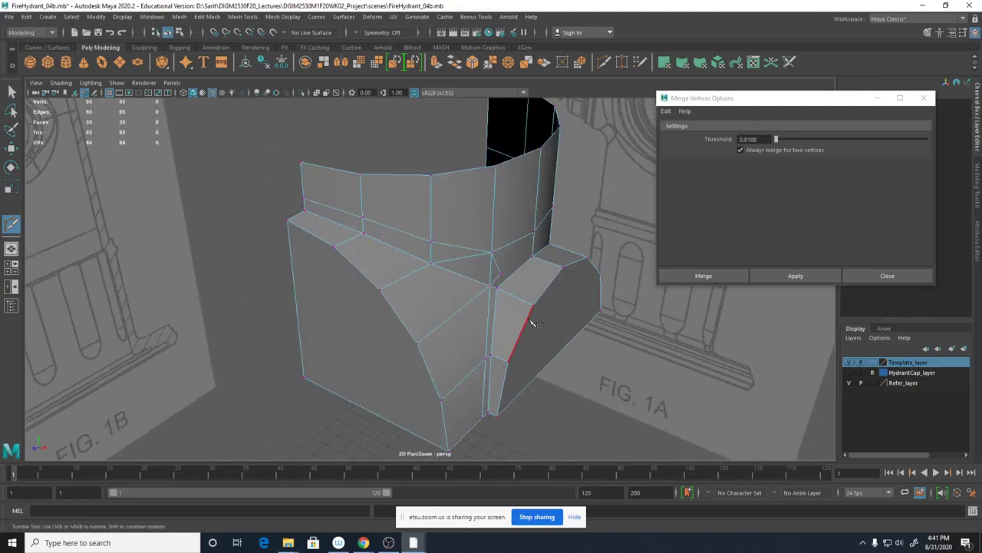
Try deleting the old horizontal wall edge just below the new cut, beside the corner between the blocks.
alt+drag(533, 323, 484, 294)
click(407, 183)
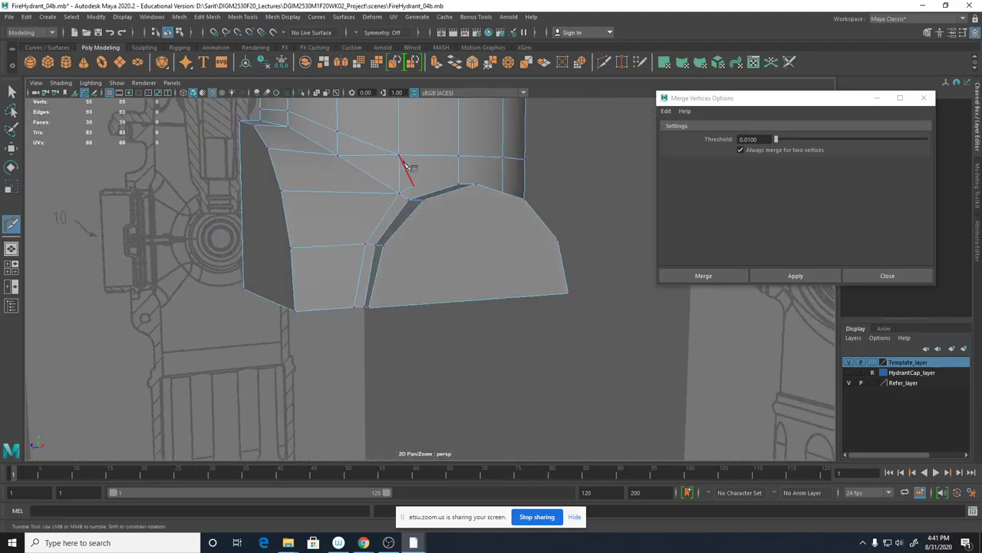
alt+drag(394, 197, 450, 176)
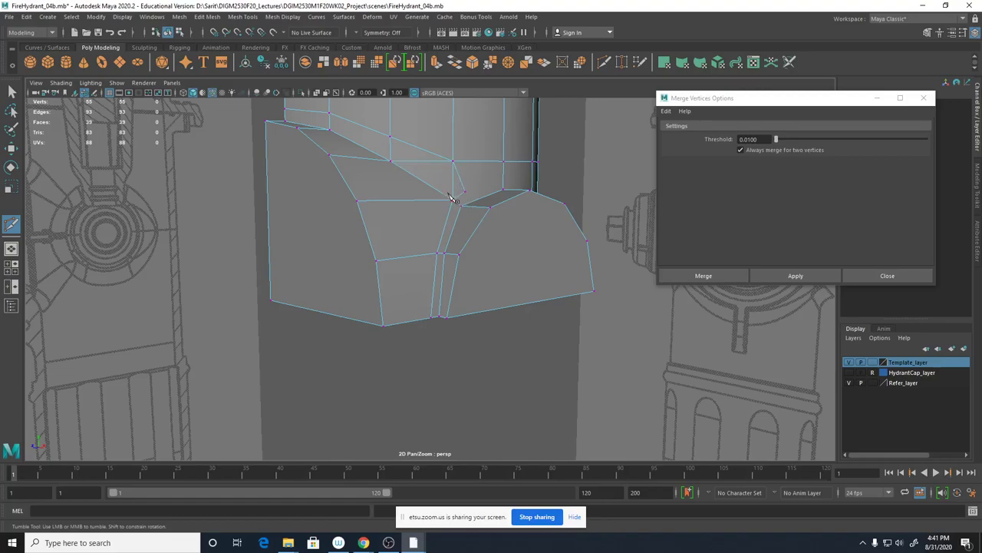
alt+drag(427, 195, 421, 213)
key(q)
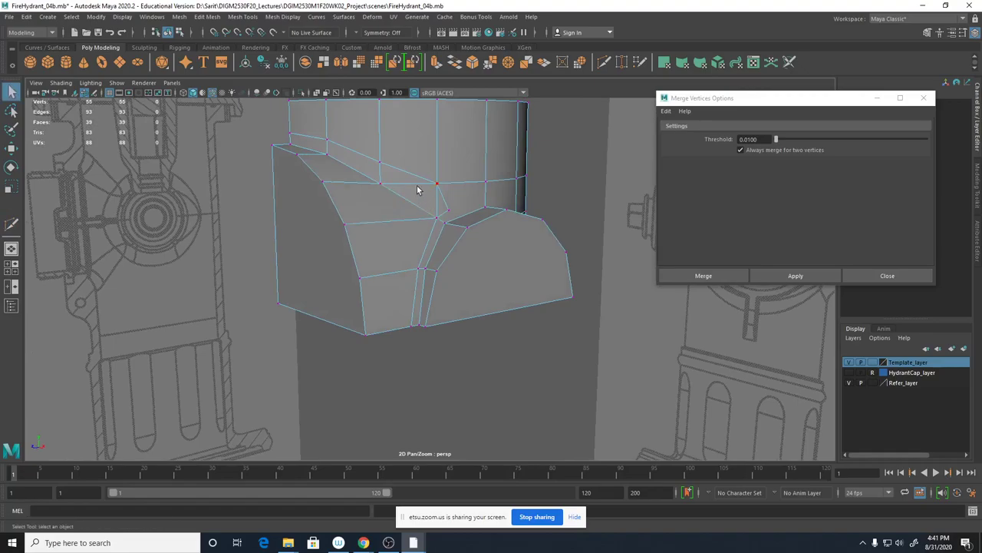
right_drag(417, 187, 374, 198)
click(416, 181)
alt+drag(407, 222, 356, 193)
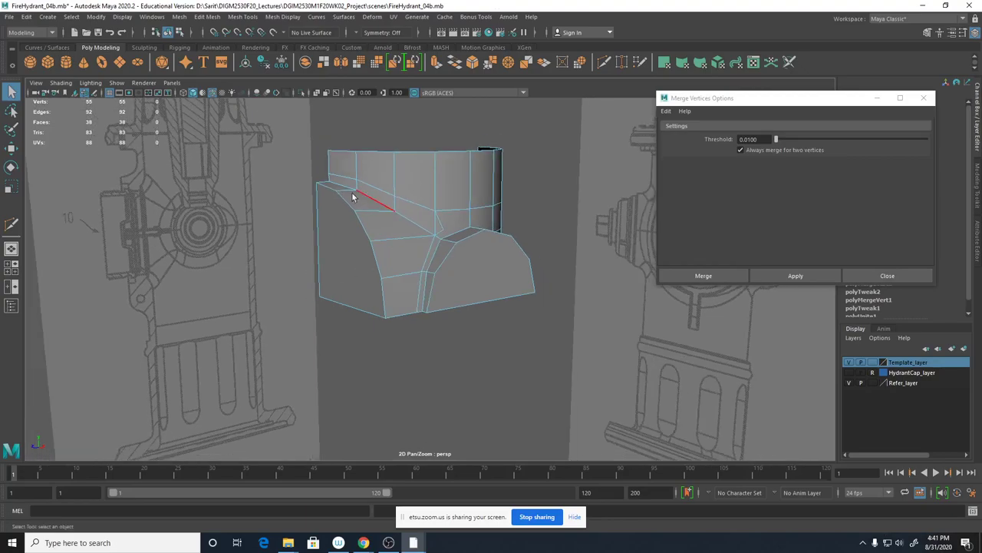
Try lowering the wall vertices along the new edge run closer to the neighbouring block's upper edge.
right_drag(438, 222, 403, 220)
click(434, 212)
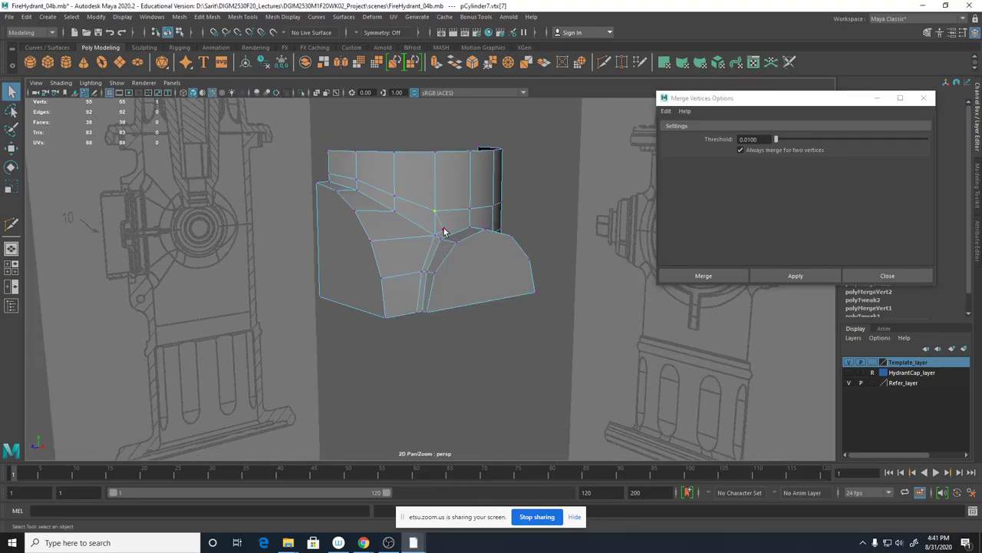
key(w)
drag(435, 176, 358, 168)
click(394, 197)
click(358, 181)
scroll(510, 247, up, 5)
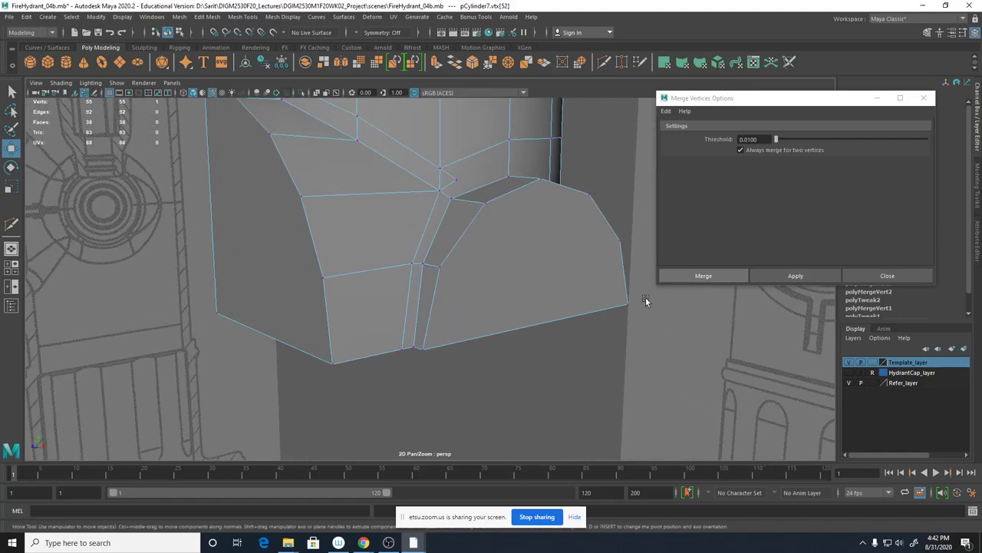
Undo the vertex moves, the edge deletion and the edge run cut above the neighbouring block.
alt+drag(498, 290, 477, 285)
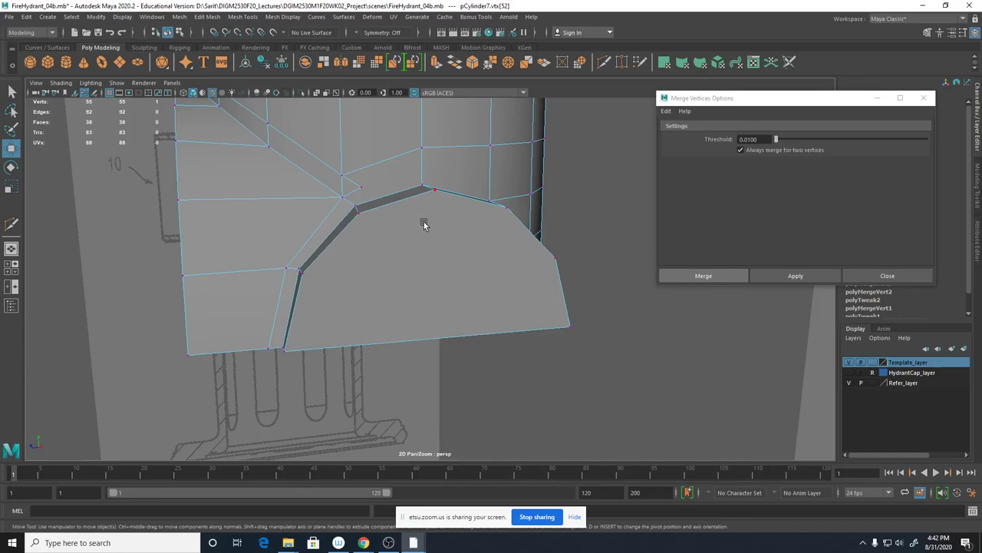
key(ctrl+z)
key(ctrl+z)
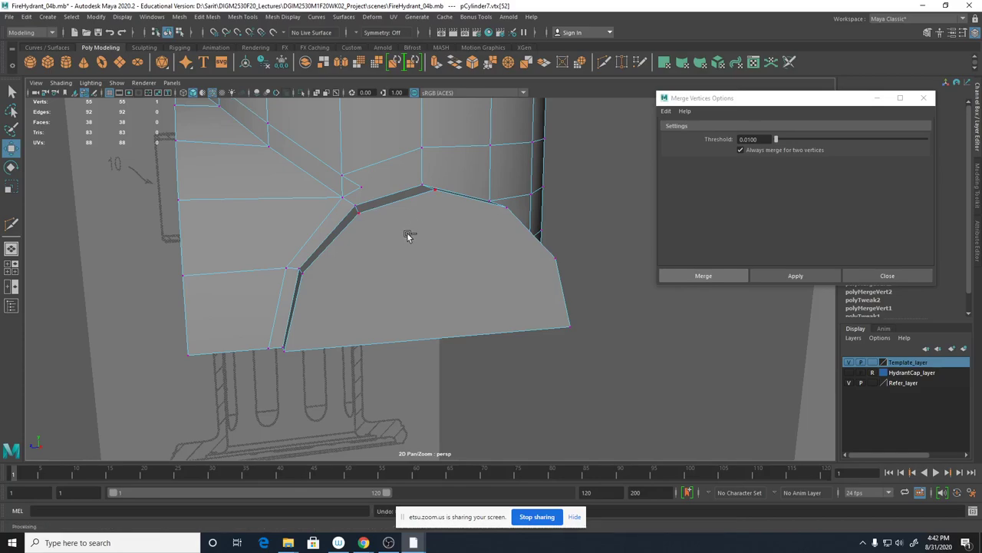
key(ctrl+z)
key(ctrl+z)
key(ctrl+z)
key(ctrl+z)
key(ctrl+z)
key(ctrl+z)
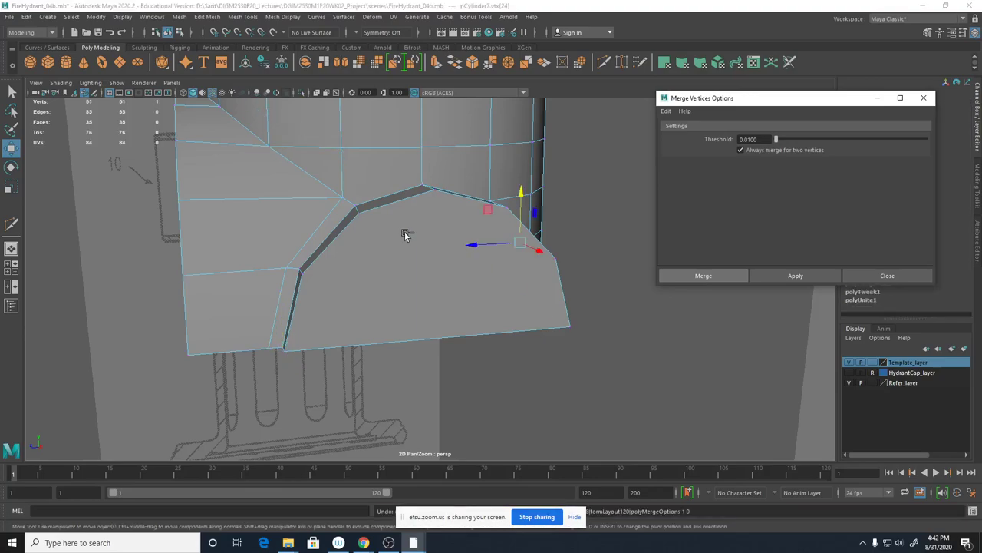
Examine the vertices and horizontal edge rows where the cylinder wall meets the base block's corners.
alt+right_drag(448, 240, 388, 268)
alt+drag(388, 267, 412, 278)
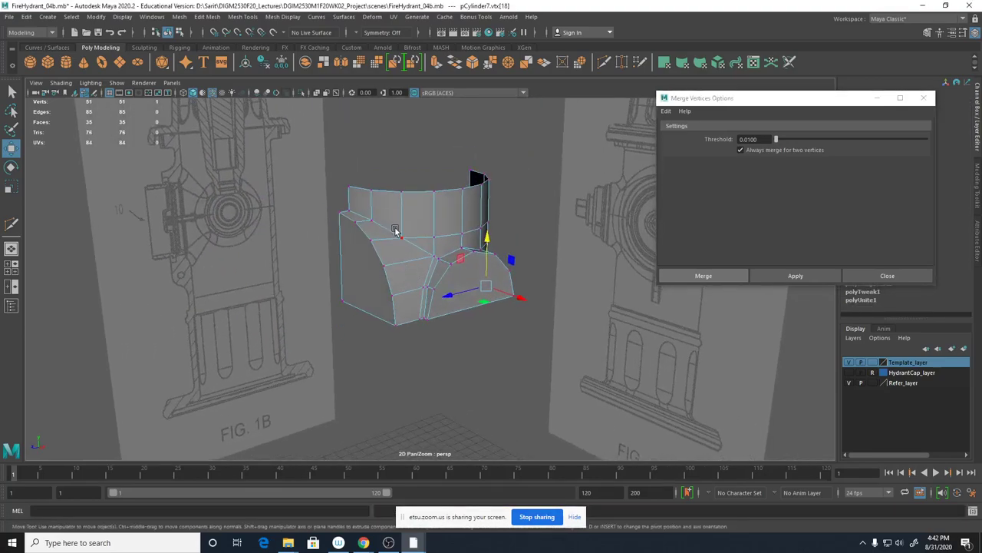
alt+drag(535, 281, 377, 278)
alt+right_drag(376, 277, 683, 297)
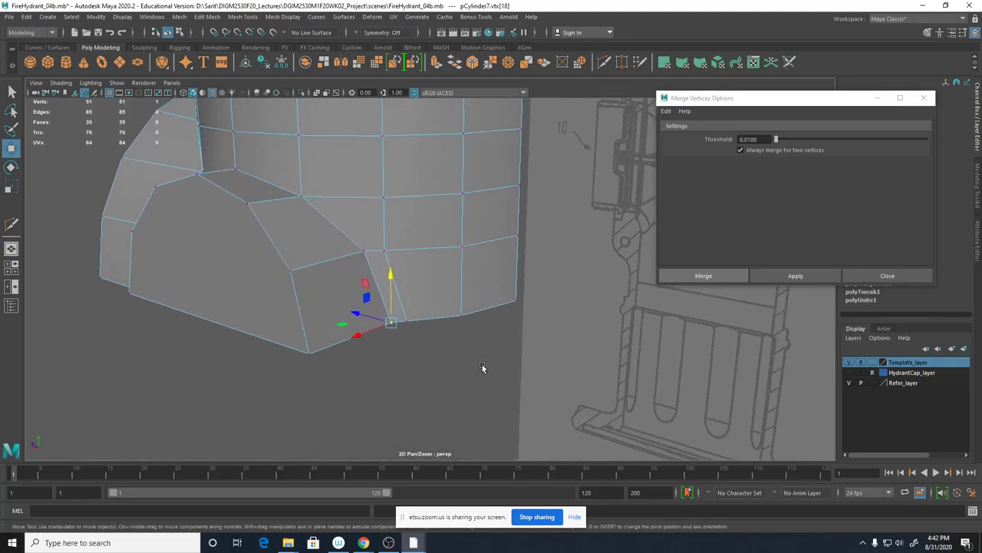
click(468, 373)
alt+middle_drag(465, 374, 459, 391)
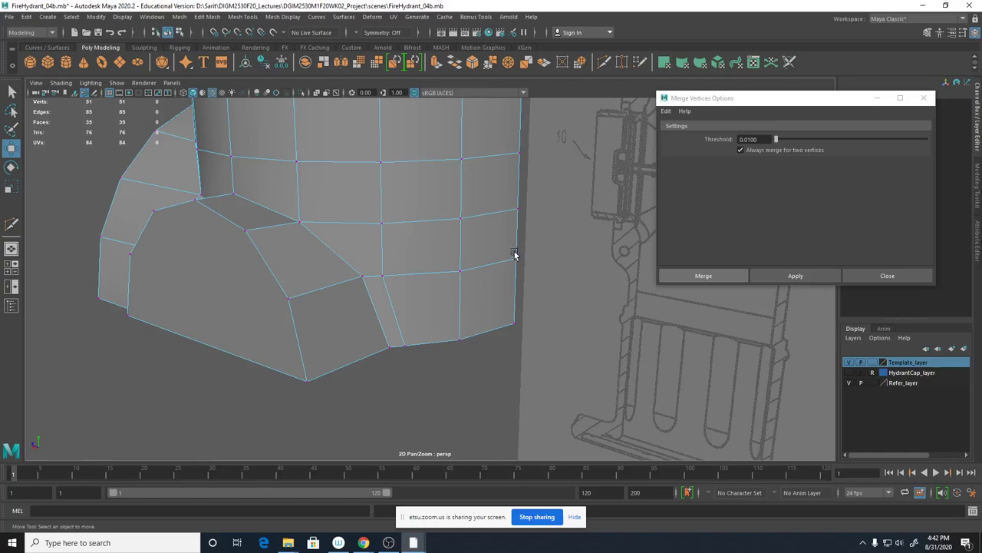
click(365, 276)
click(362, 277)
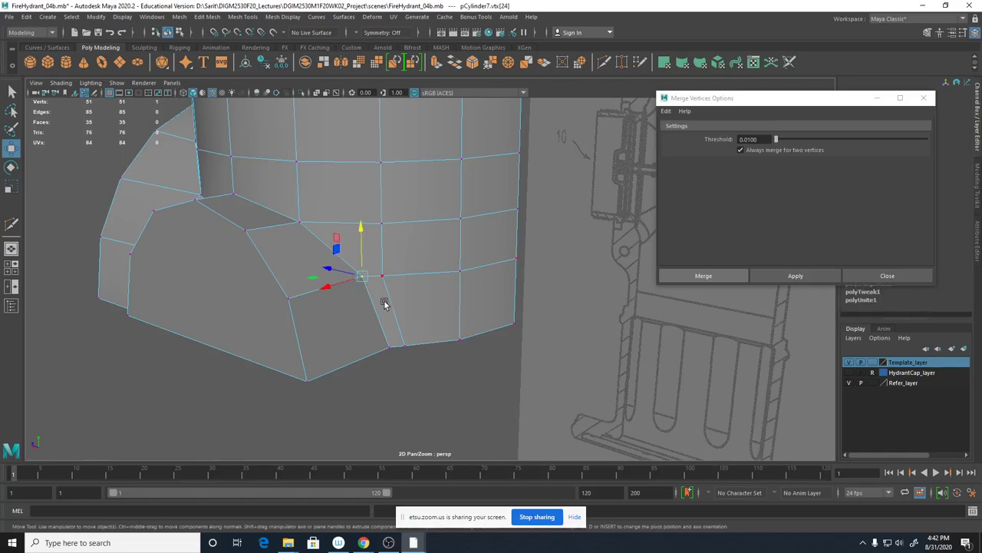
right_drag(397, 285, 401, 270)
double_click(401, 274)
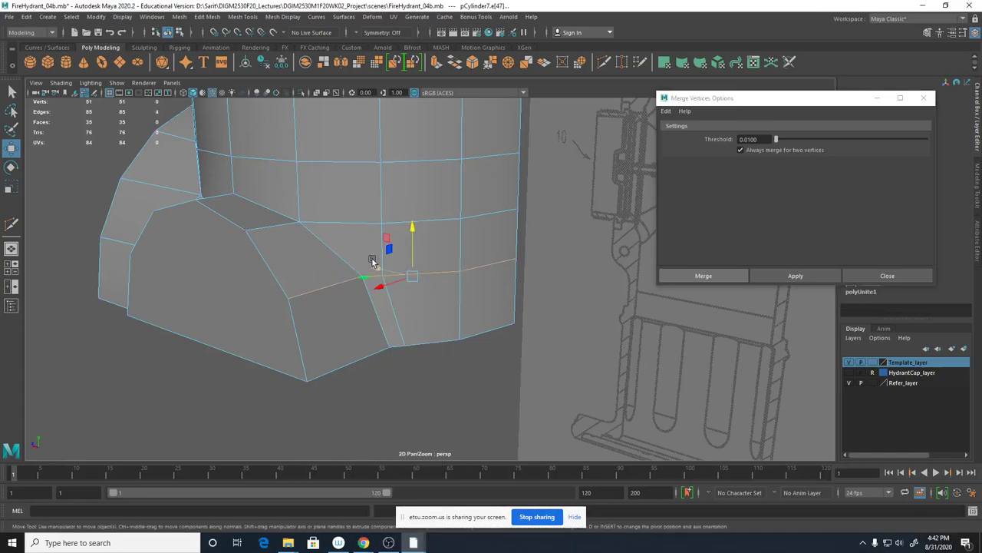
double_click(344, 224)
Undo the vertex merges, edge deletions and cuts on the wall back to the single horizontal edge row beside the block.
key(ctrl+z)
key(ctrl+z)
key(ctrl+z)
key(ctrl+z)
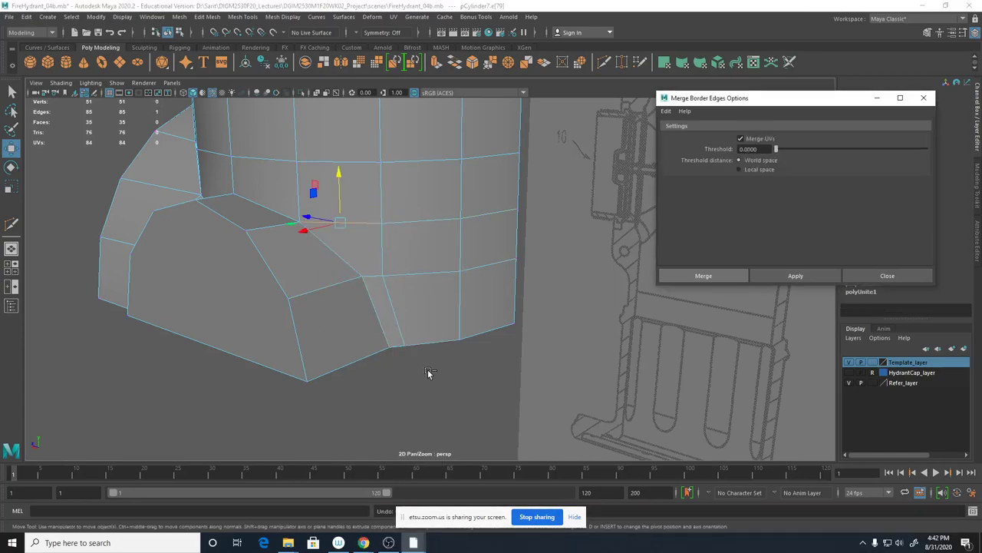
key(ctrl+z)
key(ctrl+z)
key(ctrl+z)
key(ctrl+z)
key(ctrl+z)
key(ctrl+z)
key(ctrl+z)
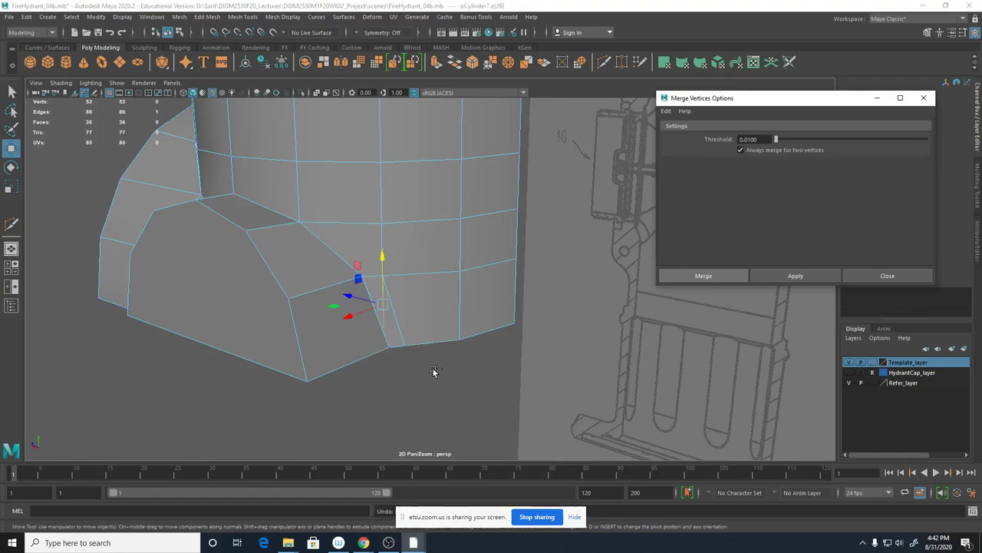
key(ctrl+z)
key(ctrl+z)
key(ctrl+z)
key(ctrl+z)
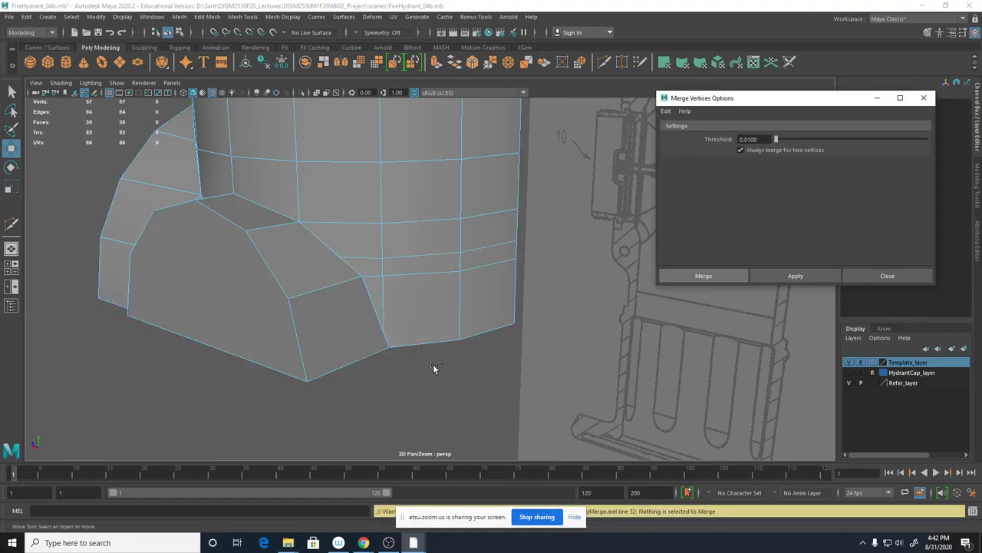
key(ctrl+z)
key(ctrl+z)
key(ctrl+z)
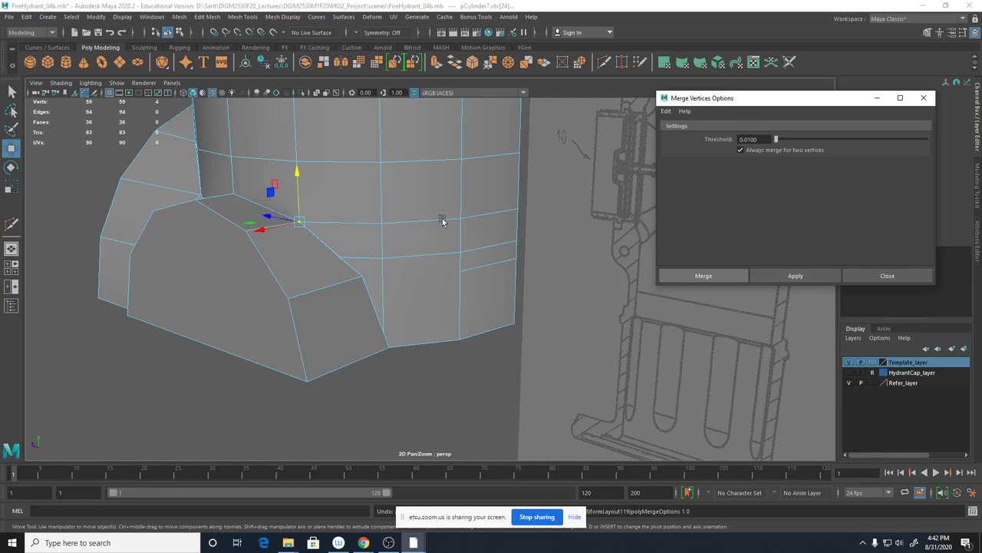
key(ctrl+z)
key(ctrl+z)
key(ctrl+z)
key(ctrl+z)
key(ctrl+z)
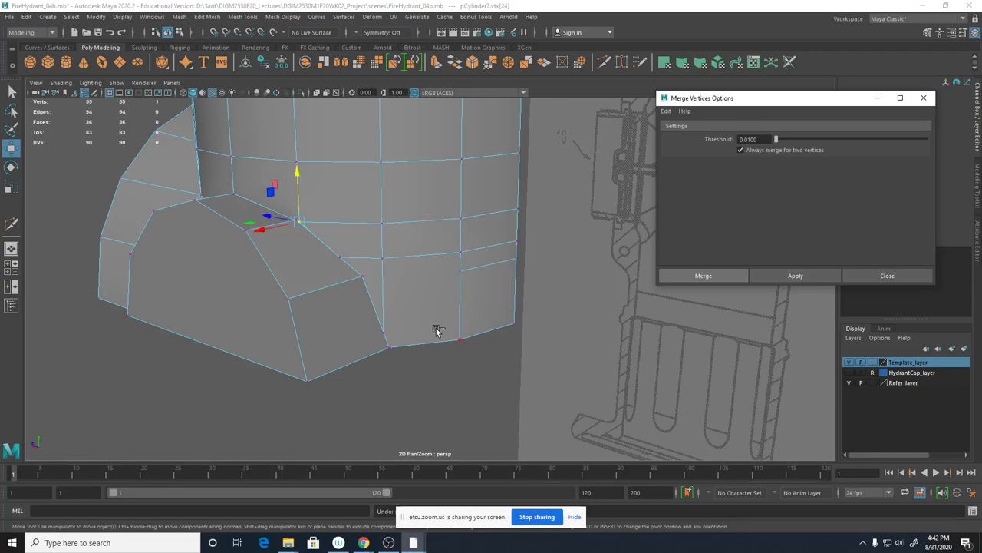
key(ctrl+z)
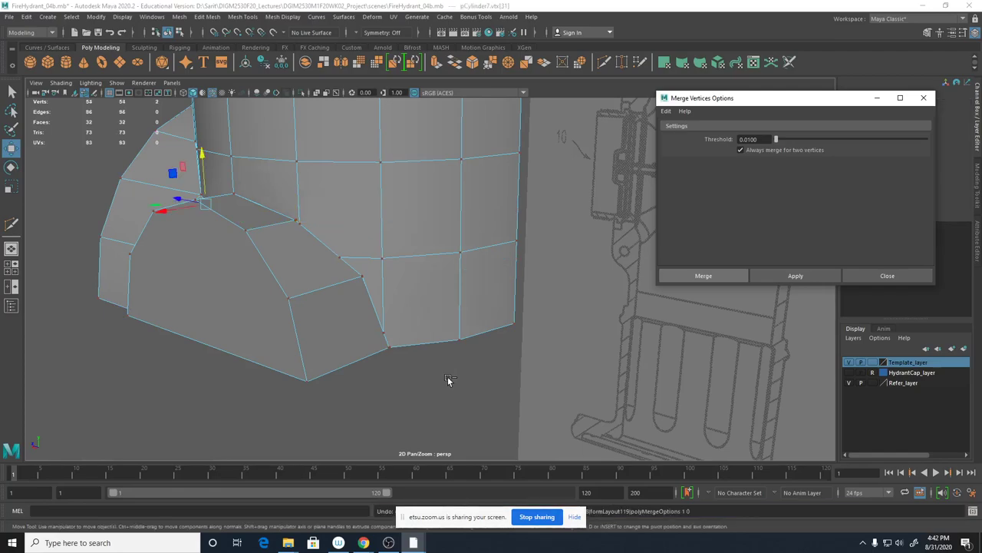
Try cutting a horizontal edge across the wall in the side view, level with the block's upper corner.
alt+drag(441, 375, 395, 300)
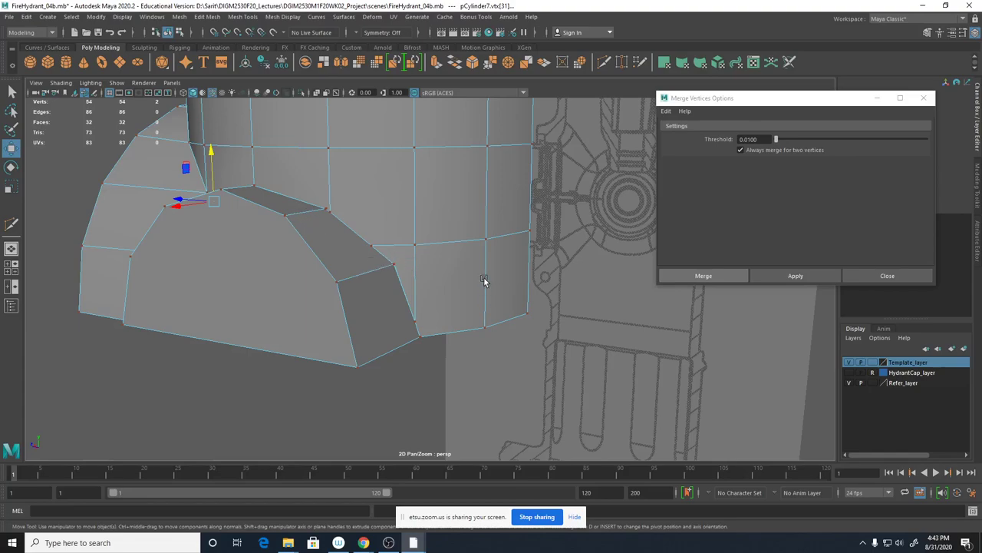
shift+right_drag(485, 276, 421, 275)
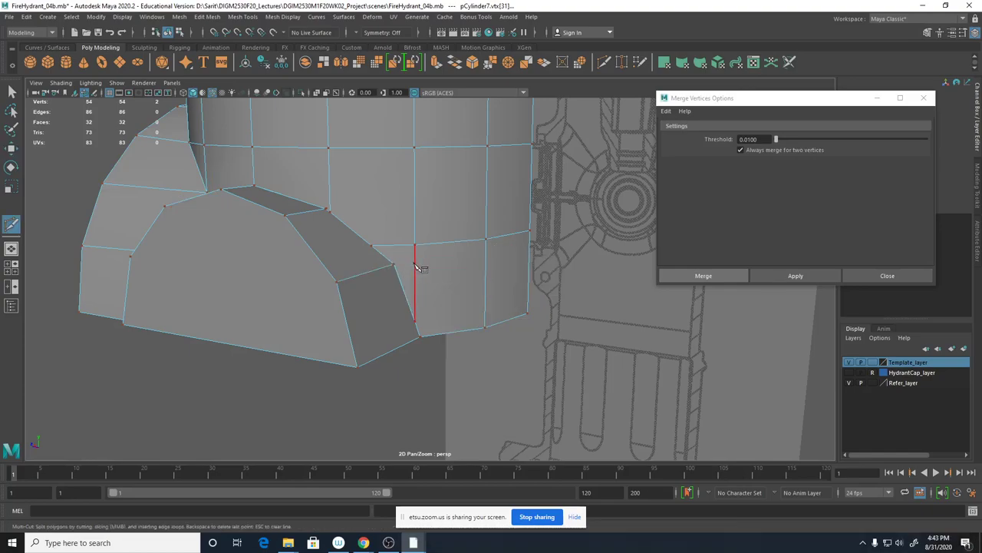
click(414, 266)
click(485, 262)
drag(474, 208, 475, 206)
key(space)
key(space)
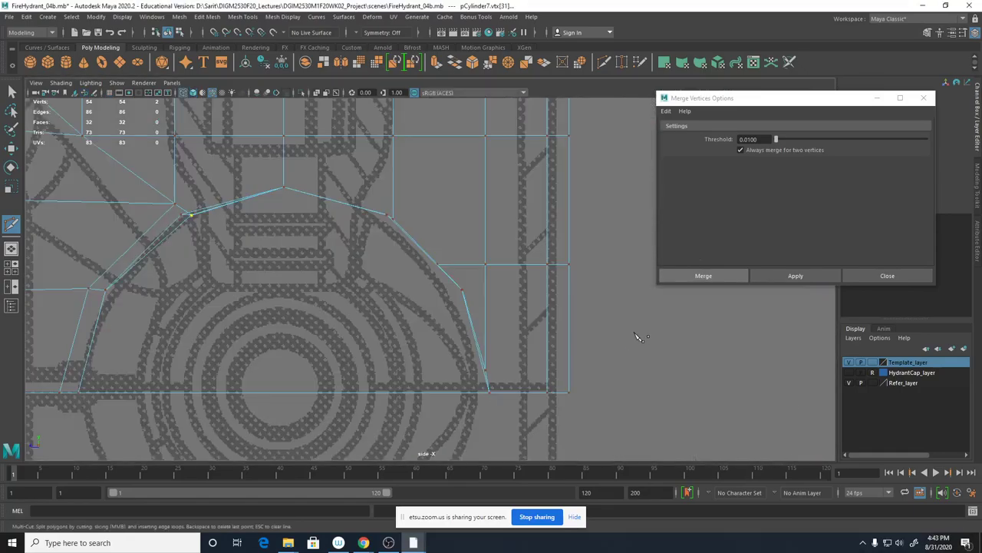
alt+middle_drag(634, 340, 518, 336)
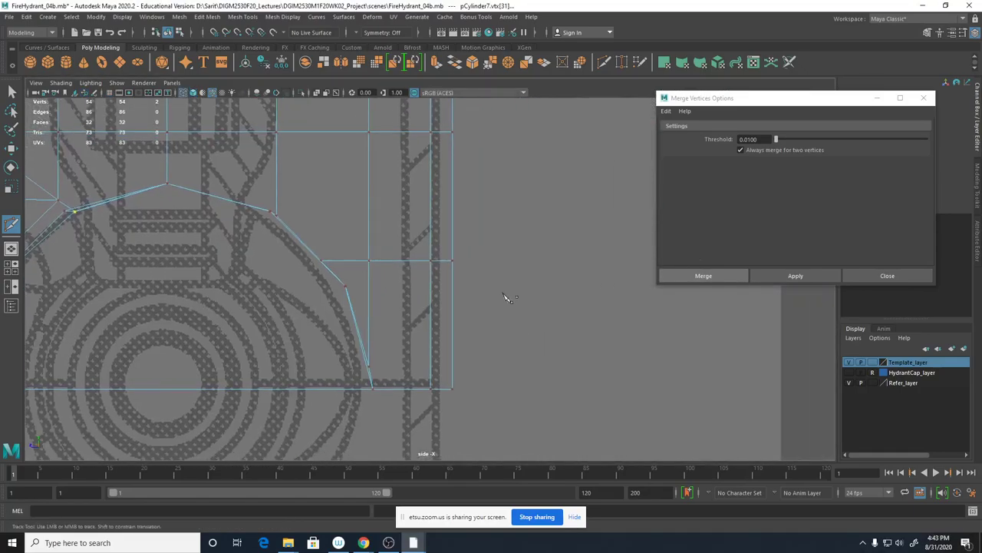
ctrl+click(452, 212)
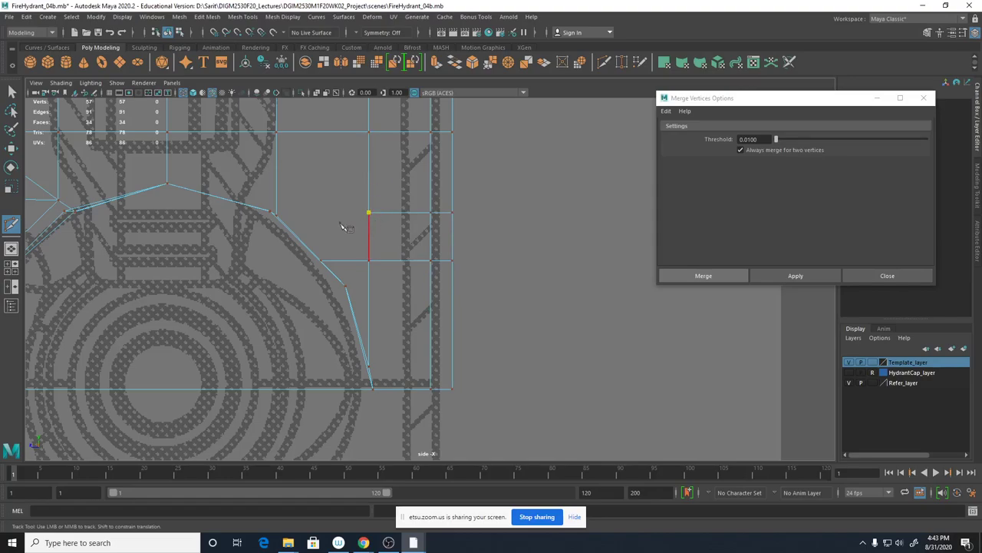
click(276, 210)
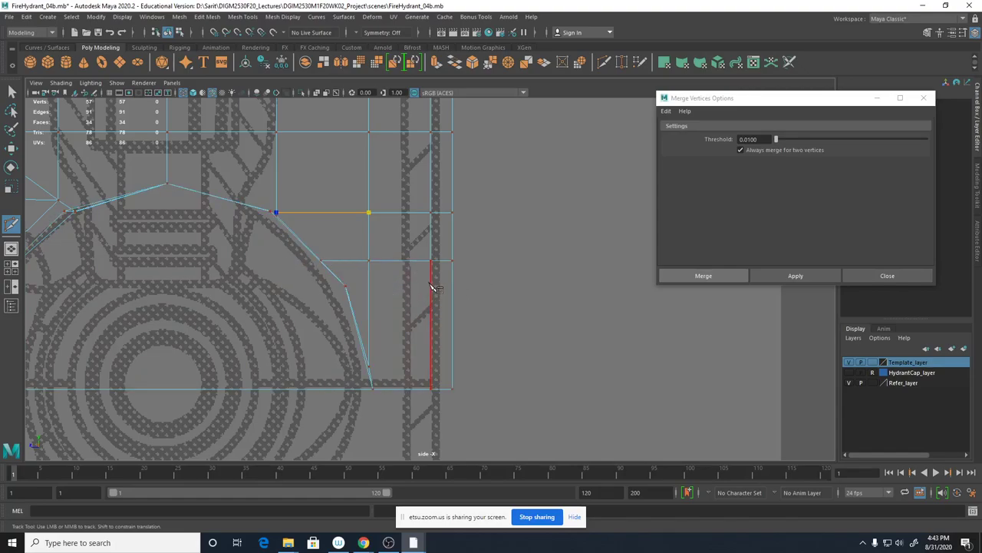
right_click(436, 286)
Try cutting a second horizontal edge from the wall's outer edge to the block's lower corner.
click(451, 286)
click(431, 284)
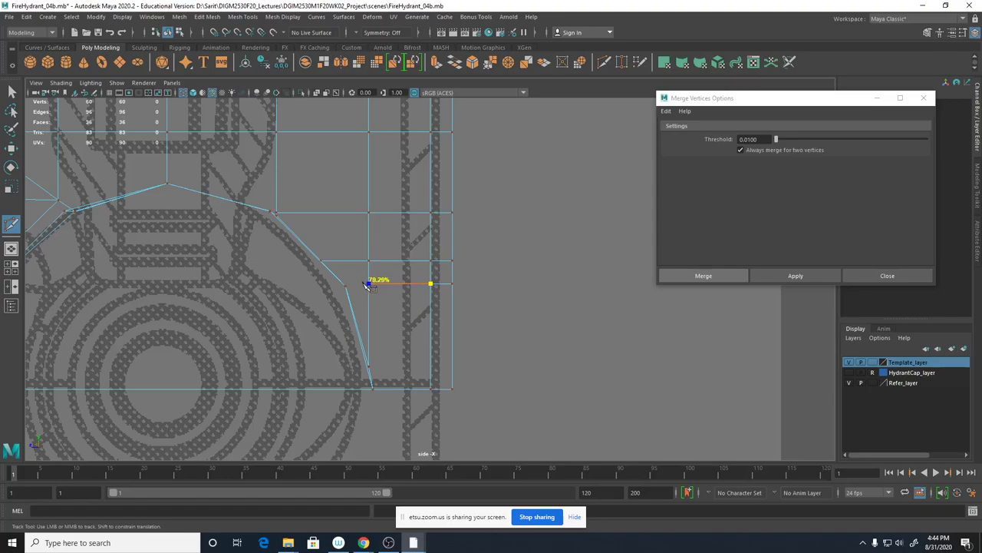
click(369, 284)
click(344, 285)
key(Return)
Undo both horizontal cuts made in the side view.
key(ctrl+z)
key(ctrl+z)
key(ctrl+z)
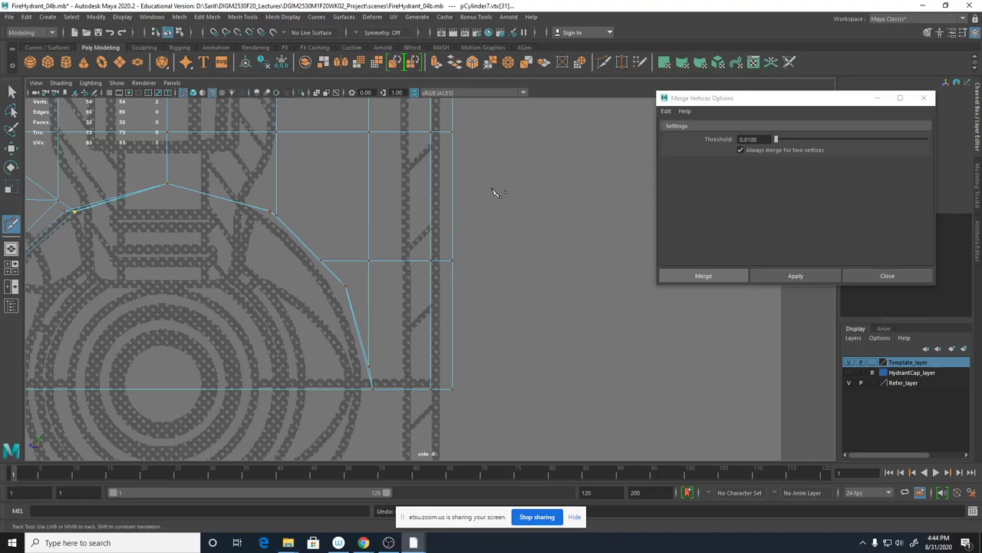
In the perspective view, cut a horizontal edge across the wall above the existing row, ending on the vertical edge at the block's upper corner.
key(space)
key(space)
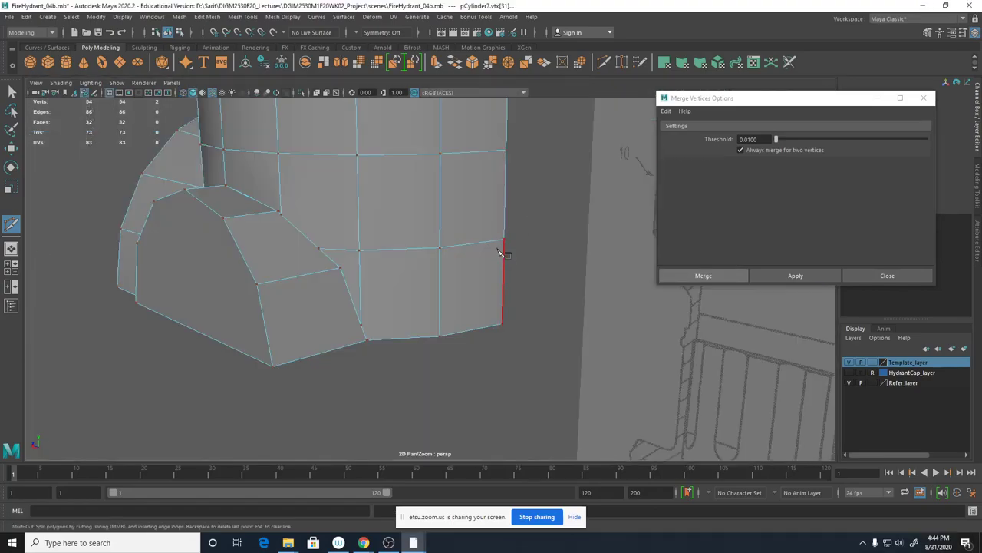
alt+middle_drag(500, 248, 472, 264)
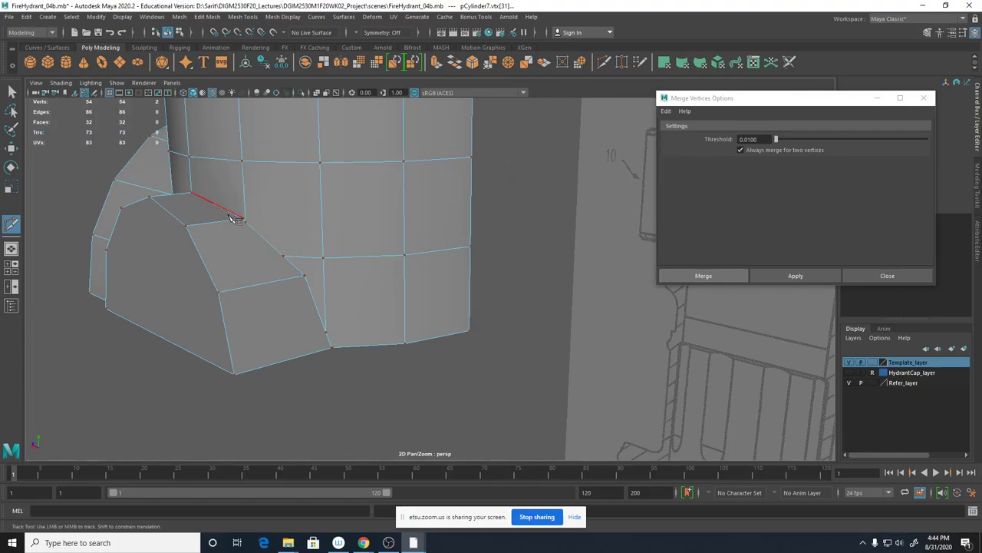
mouse_move(248, 223)
mouse_down()
mouse_move(283, 253)
mouse_move(274, 222)
mouse_move(338, 222)
mouse_move(245, 222)
mouse_up()
ctrl+click(470, 214)
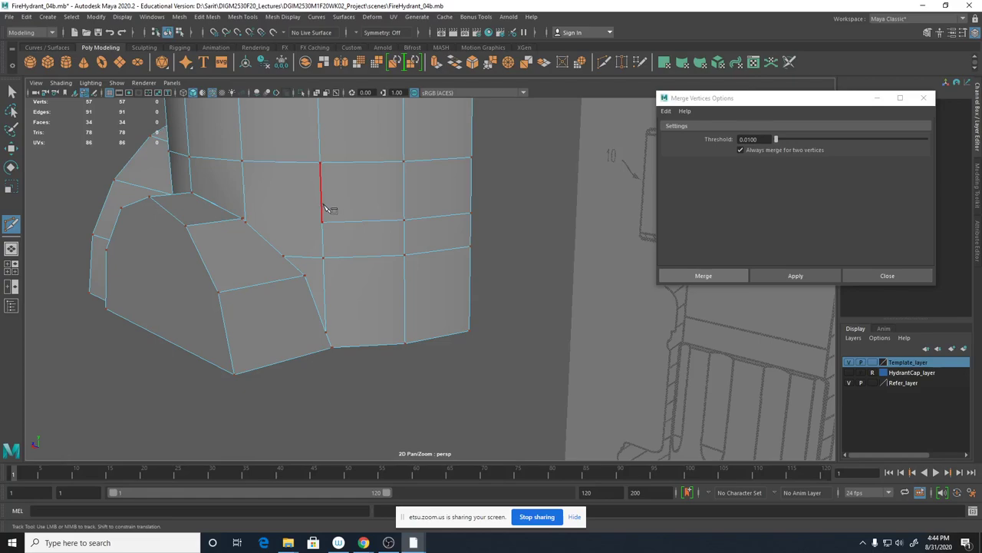
drag(324, 209, 322, 222)
click(244, 218)
alt+drag(247, 247, 303, 255)
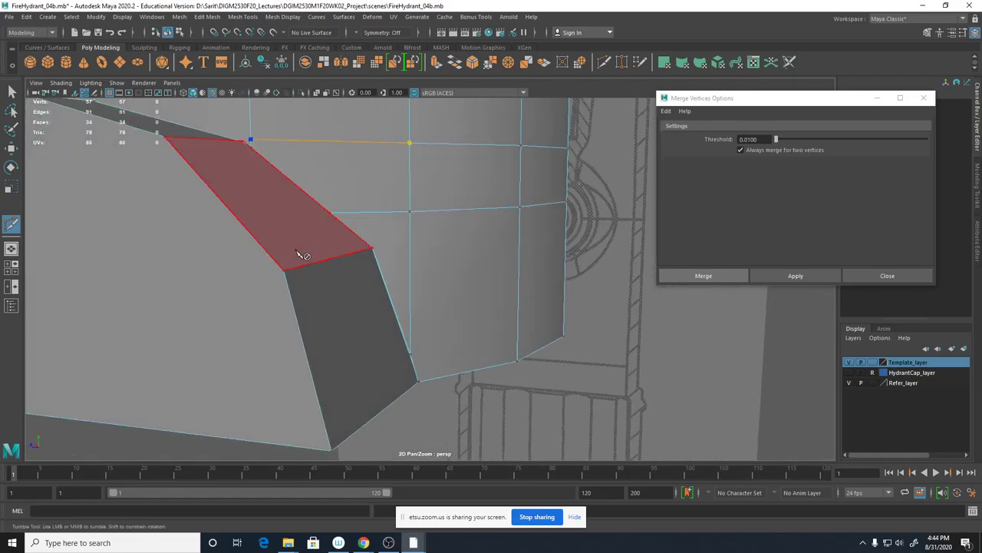
alt+middle_drag(303, 256, 322, 296)
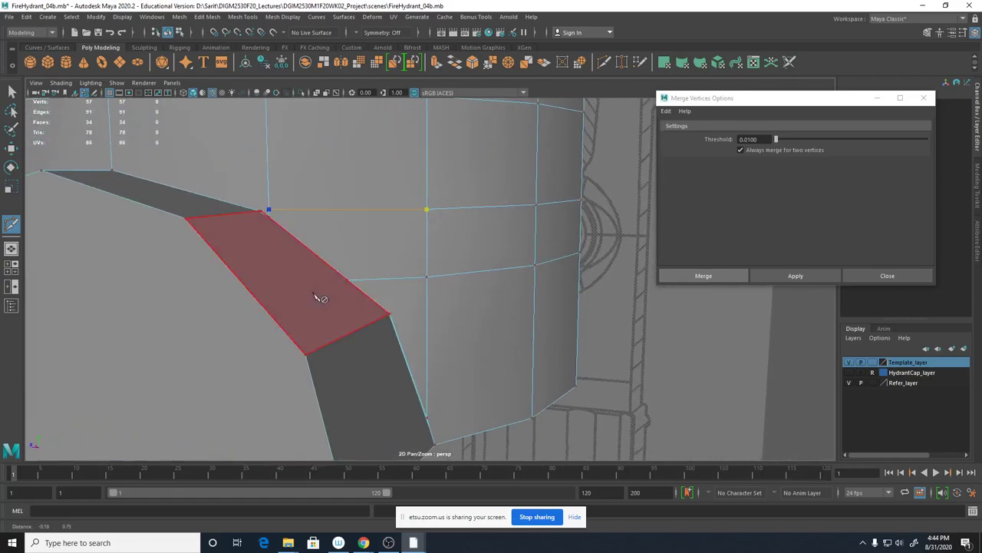
click(270, 212)
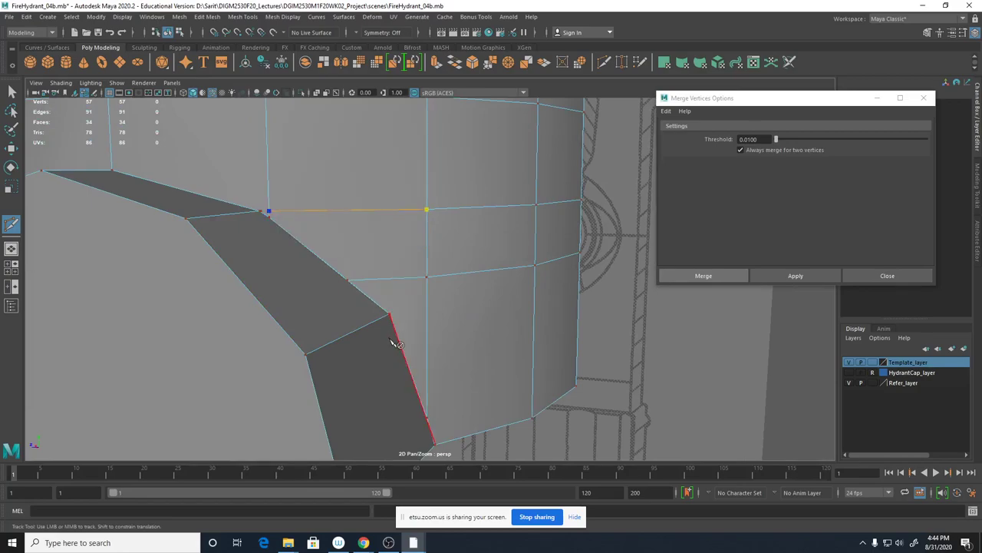
scroll(279, 257, up, 2)
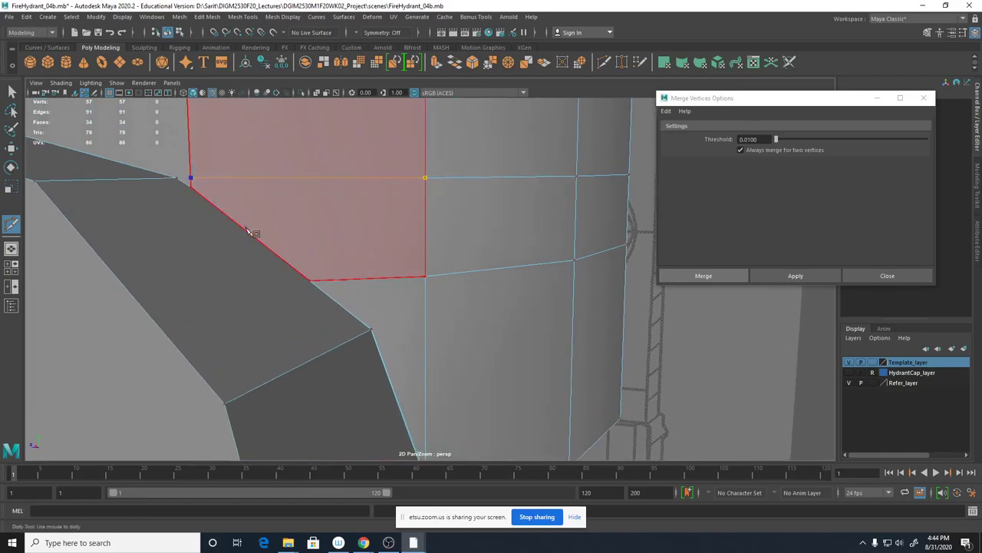
key(Return)
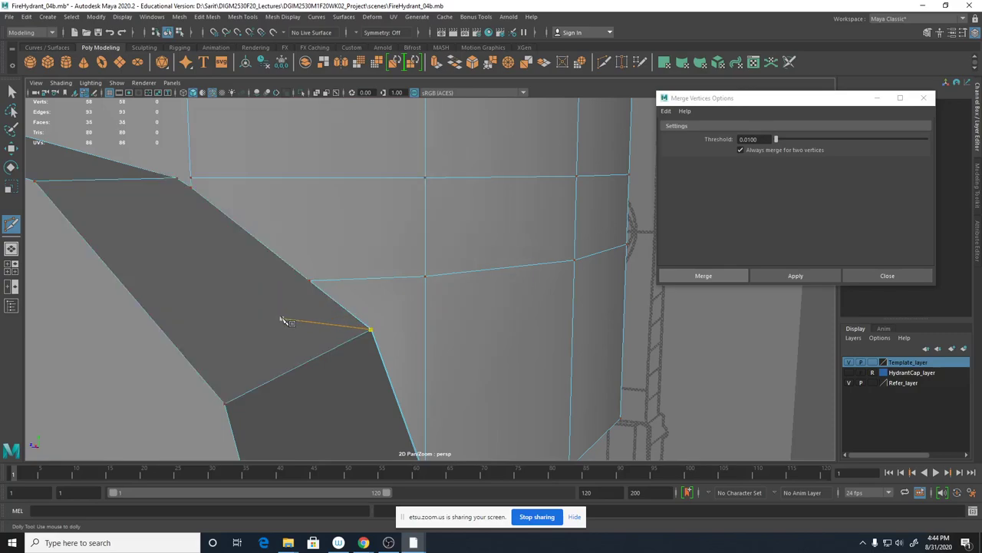
Try to merge the block's corner points beside the end of the new wall edge.
key(w)
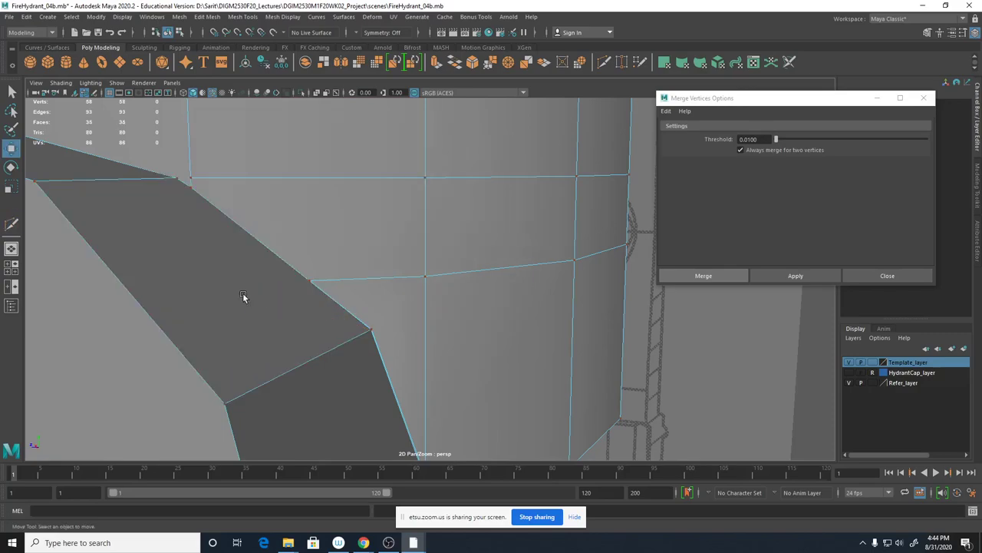
click(177, 180)
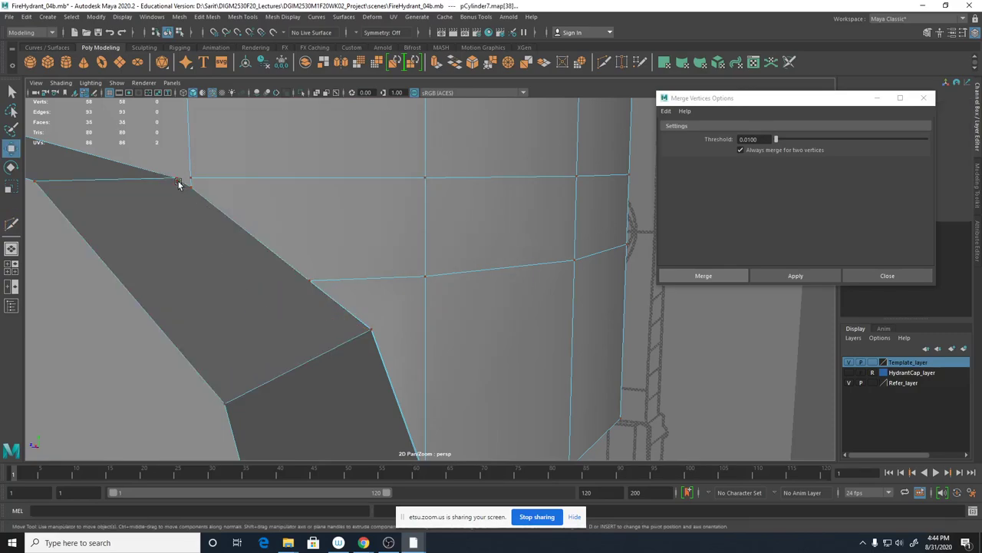
key(g)
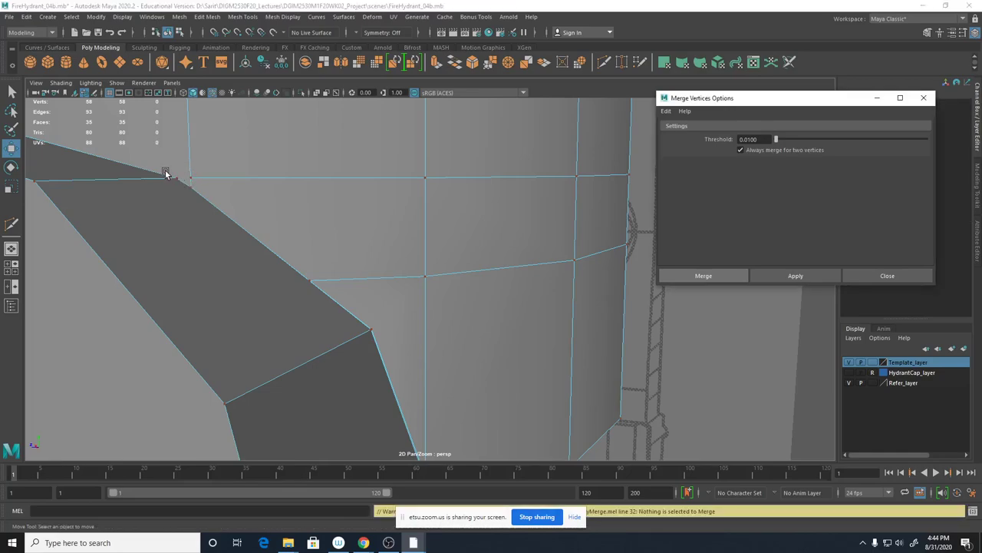
key(3)
key(1)
click(174, 179)
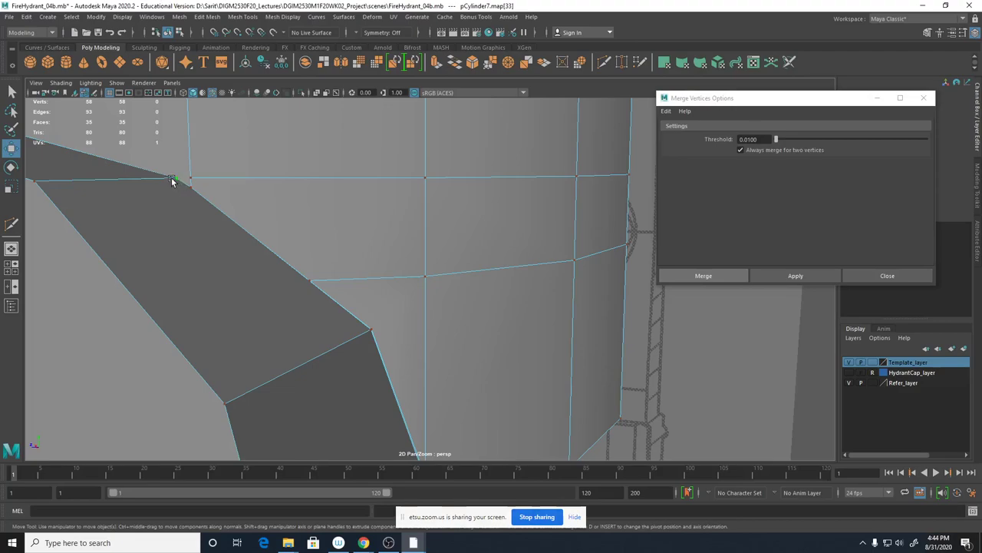
Snap the block's two upper corner vertices onto the wall vertex at the end of the new horizontal edge.
right_drag(168, 178, 124, 180)
click(176, 179)
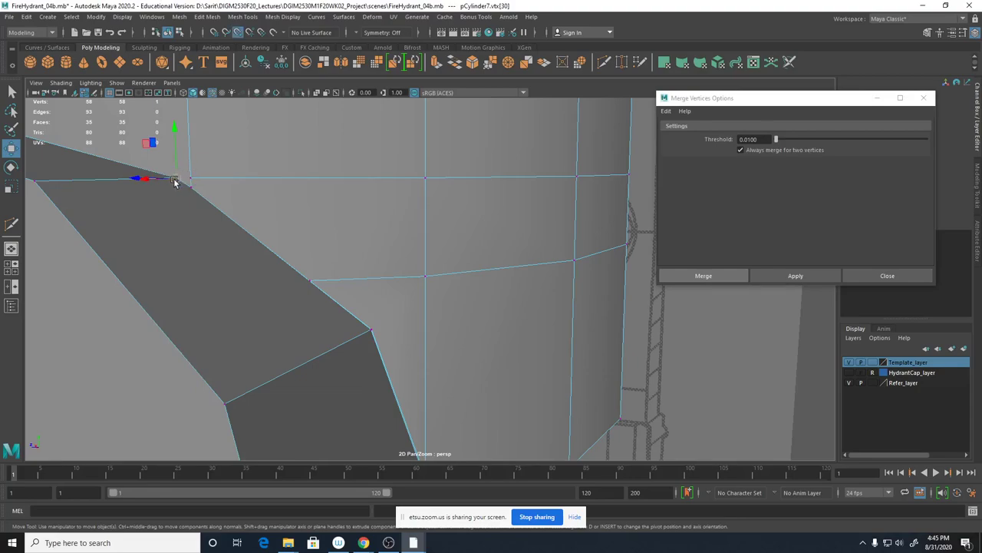
drag(178, 179, 188, 179)
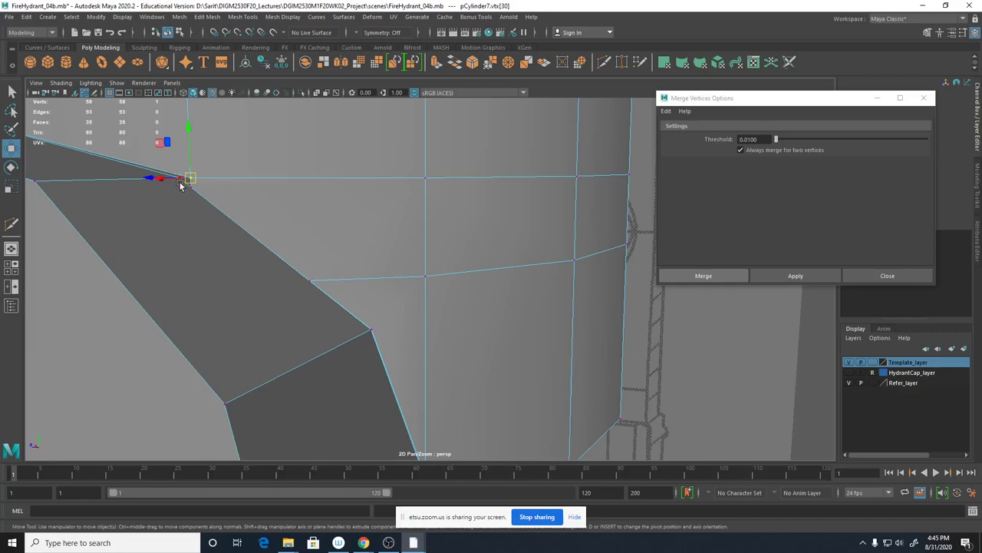
click(180, 183)
drag(178, 181, 185, 182)
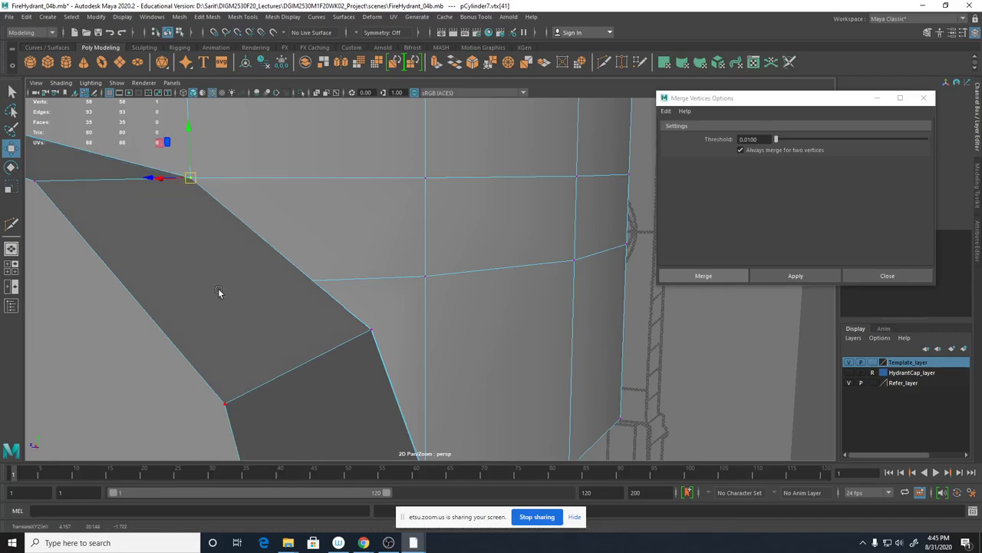
alt+right_drag(272, 283, 208, 285)
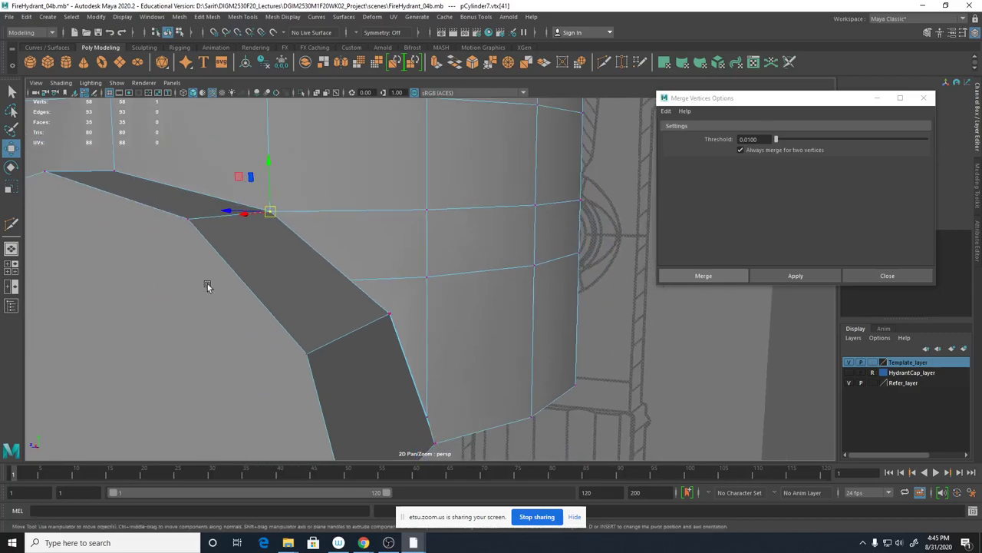
Merge the overlapping vertices at the block's upper corner, where the new horizontal wall edge ends.
alt+drag(289, 328, 271, 323)
drag(240, 236, 180, 278)
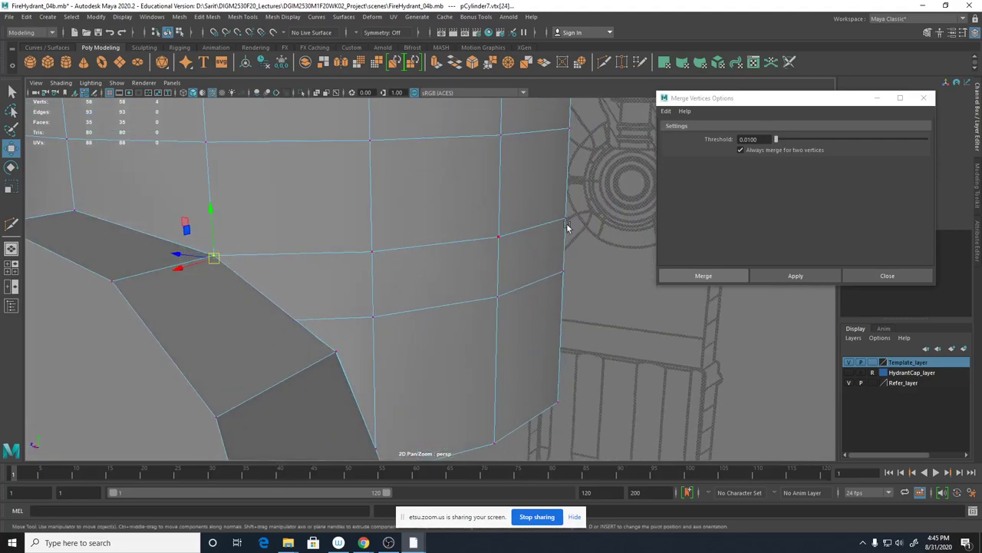
click(785, 272)
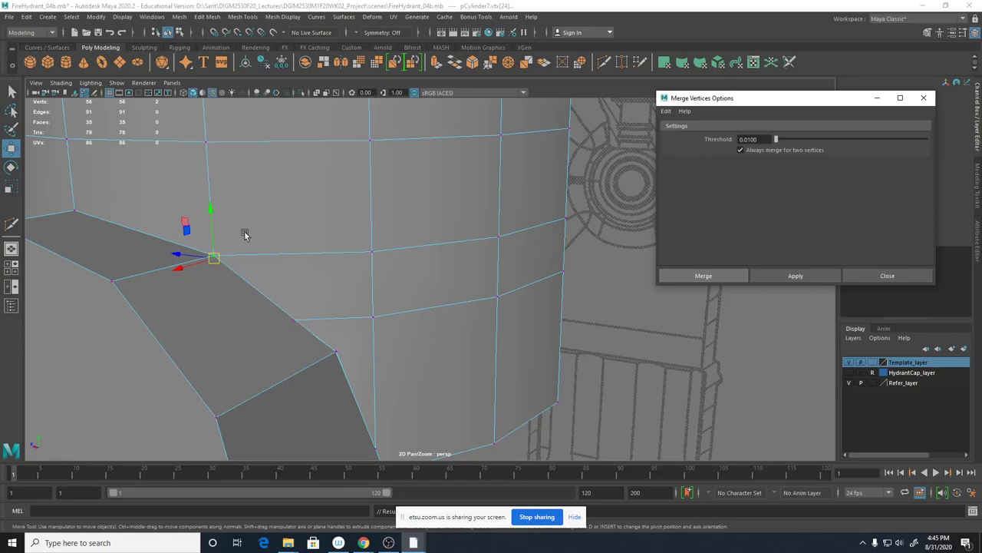
In wireframe display, snap the stray vertex onto the block's upper corner, merge the two, and return to shaded display.
key(4)
click(214, 258)
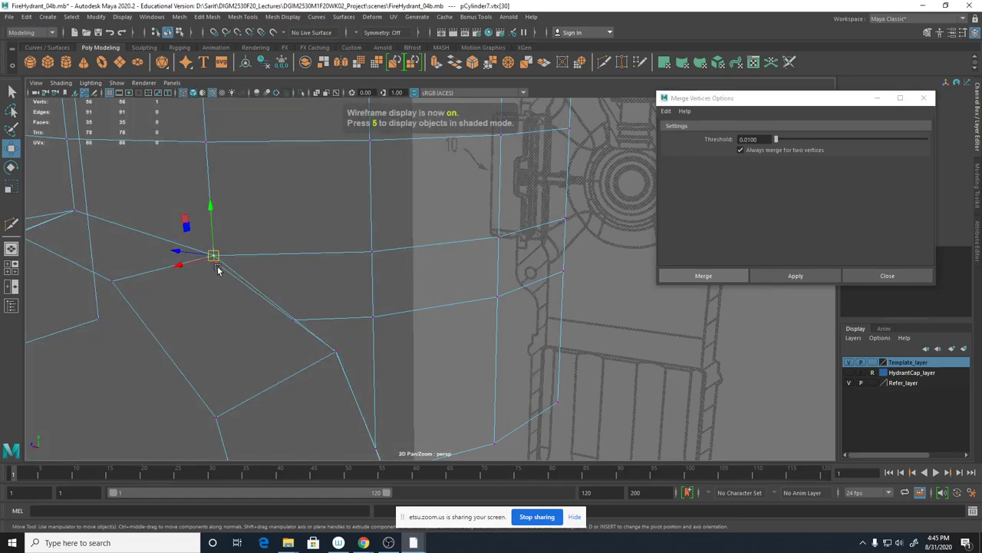
click(215, 262)
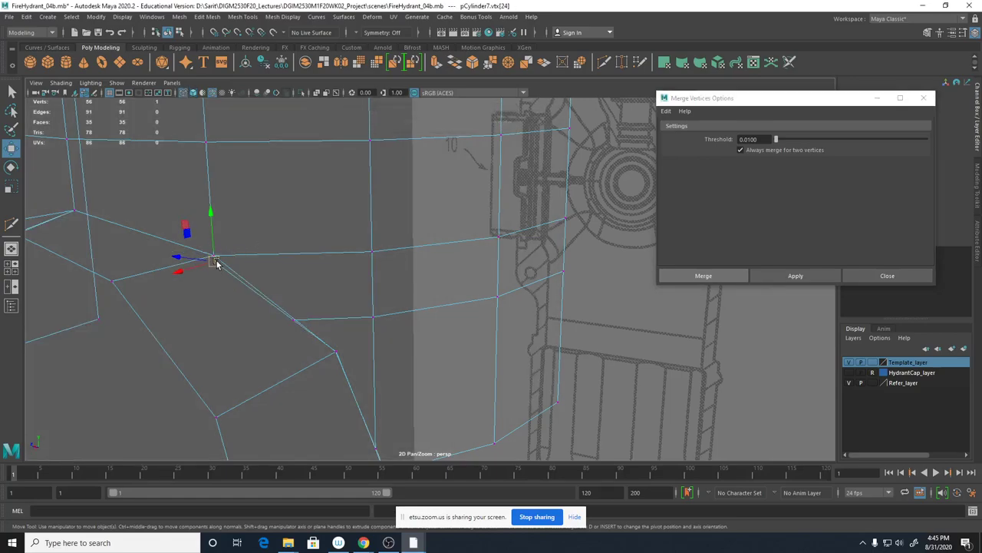
key(v)
drag(216, 261, 199, 280)
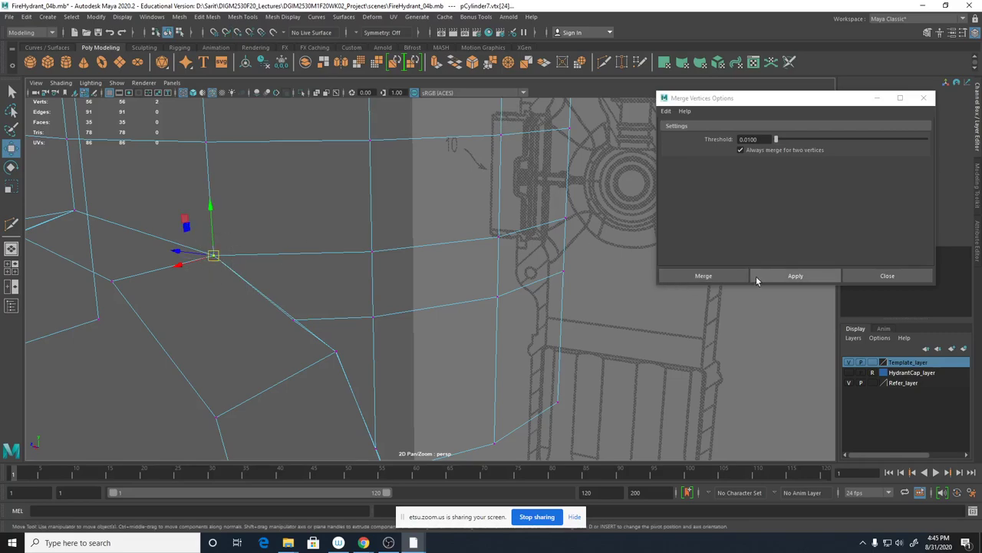
click(757, 279)
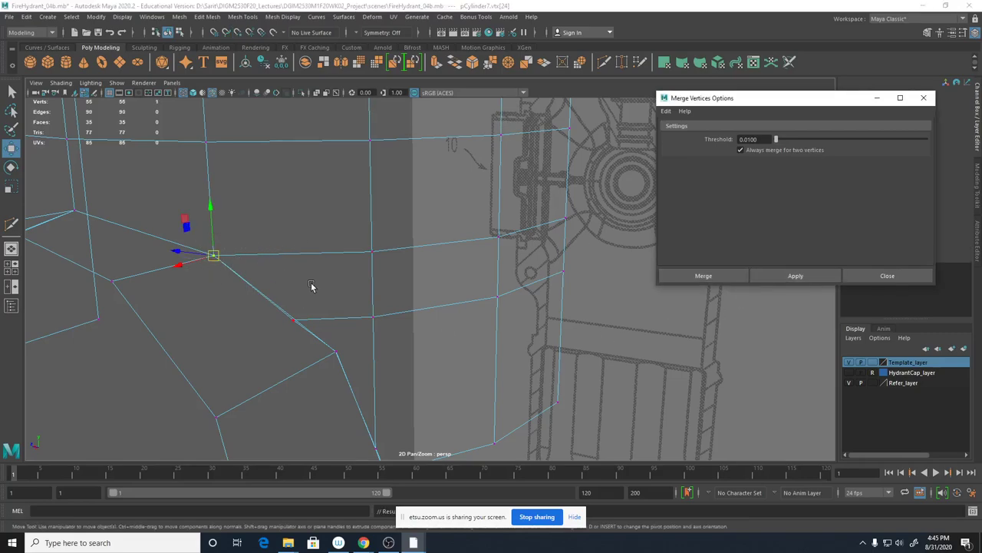
key(5)
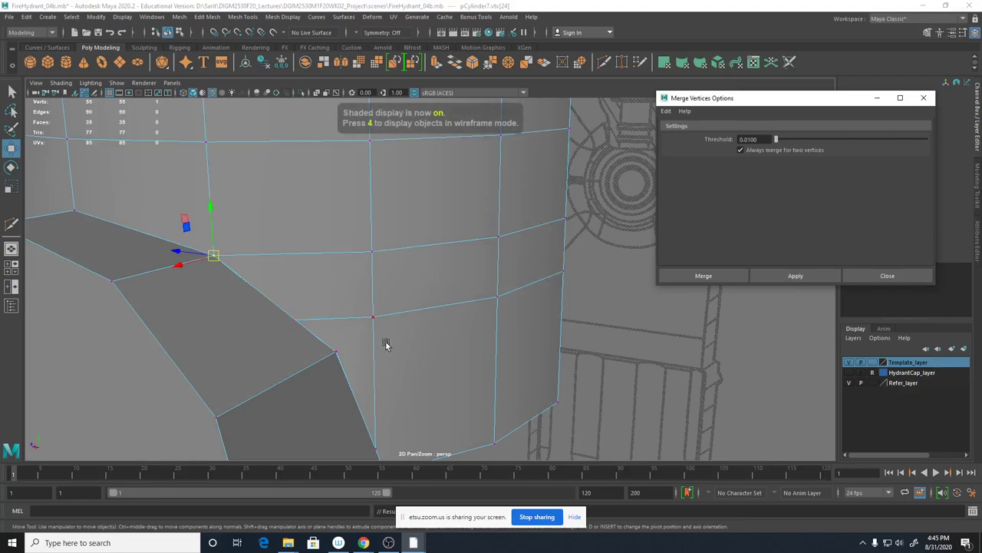
Select the lower horizontal edge row across the cylinder wall beside the block.
alt+drag(386, 342, 270, 280)
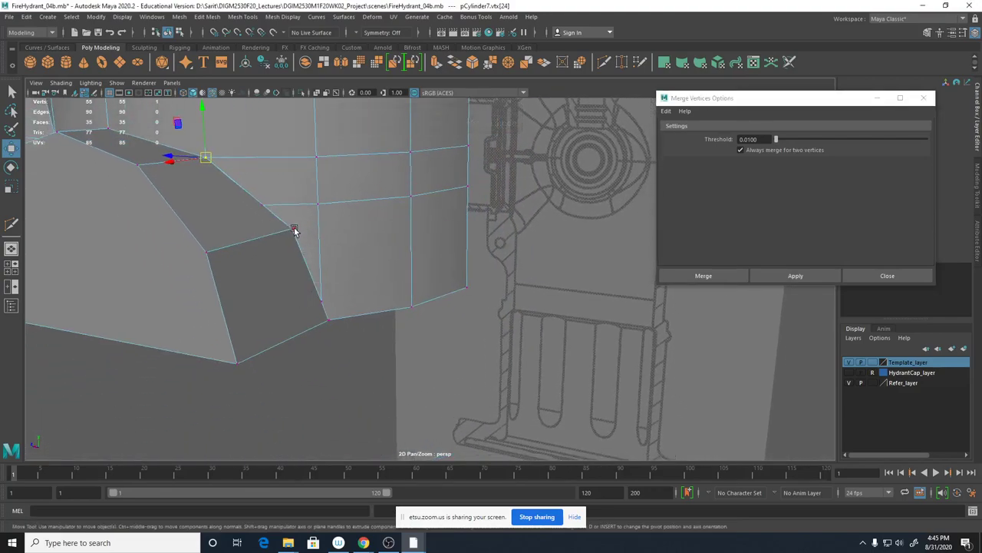
right_drag(339, 201, 338, 162)
double_click(351, 203)
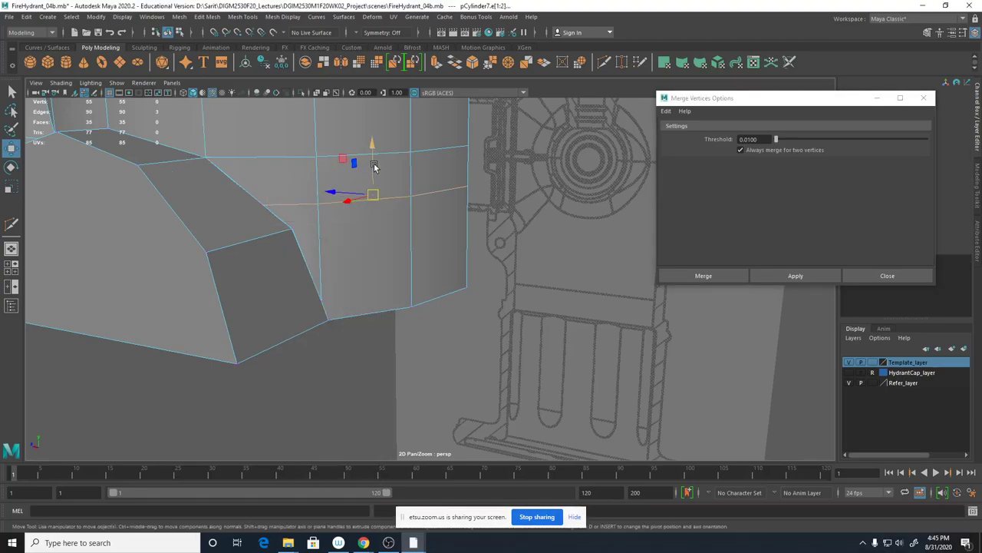
drag(375, 166, 375, 188)
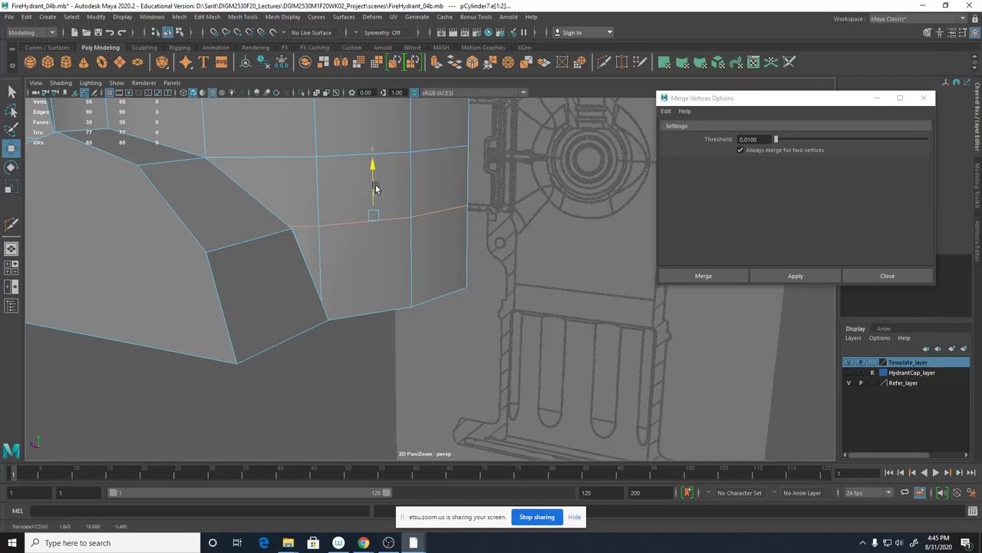
key(ctrl+z)
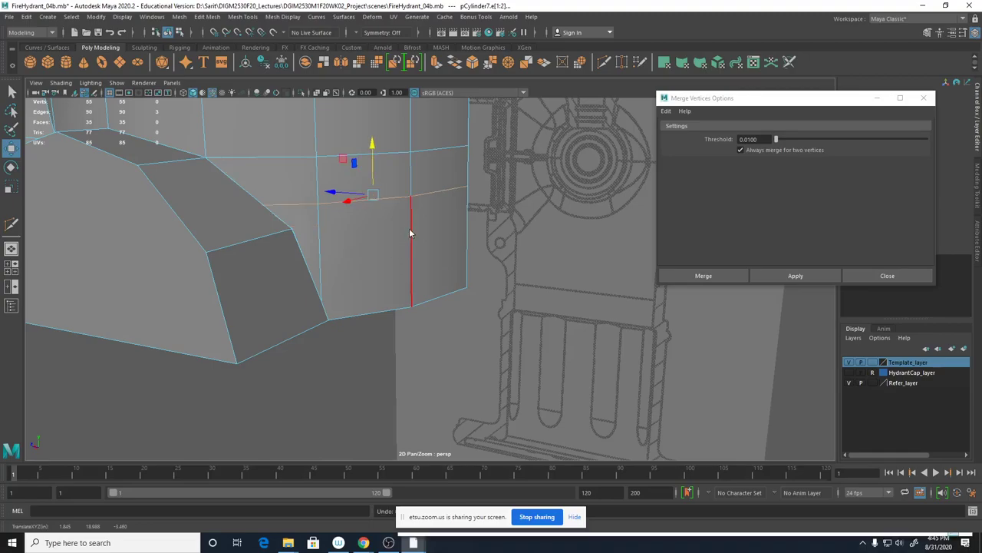
shift+right_drag(410, 228, 387, 229)
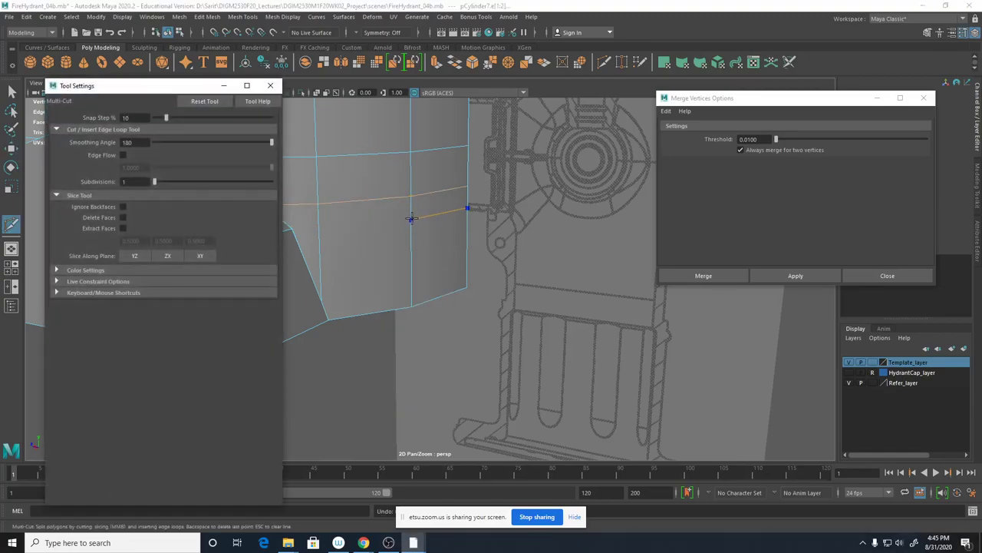
click(271, 85)
click(410, 197)
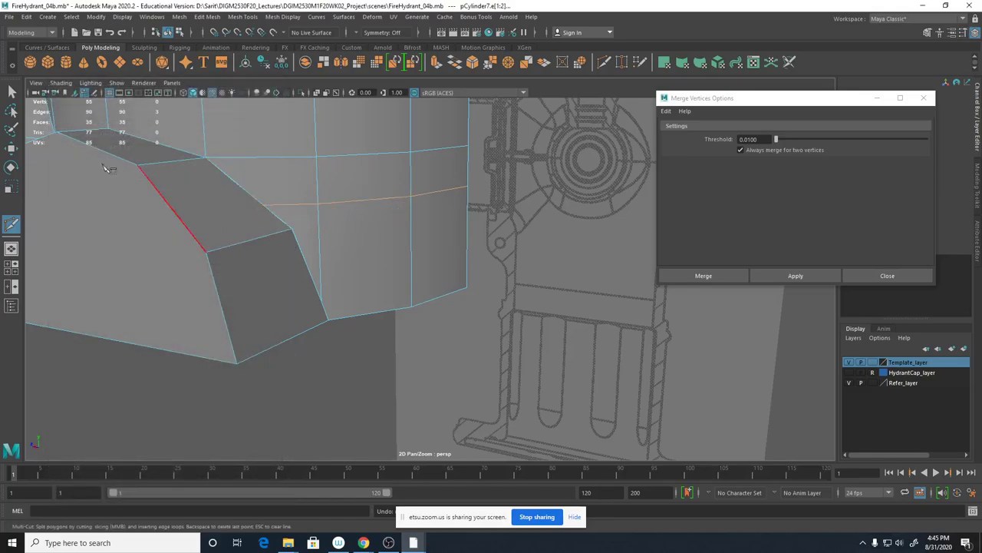
click(11, 91)
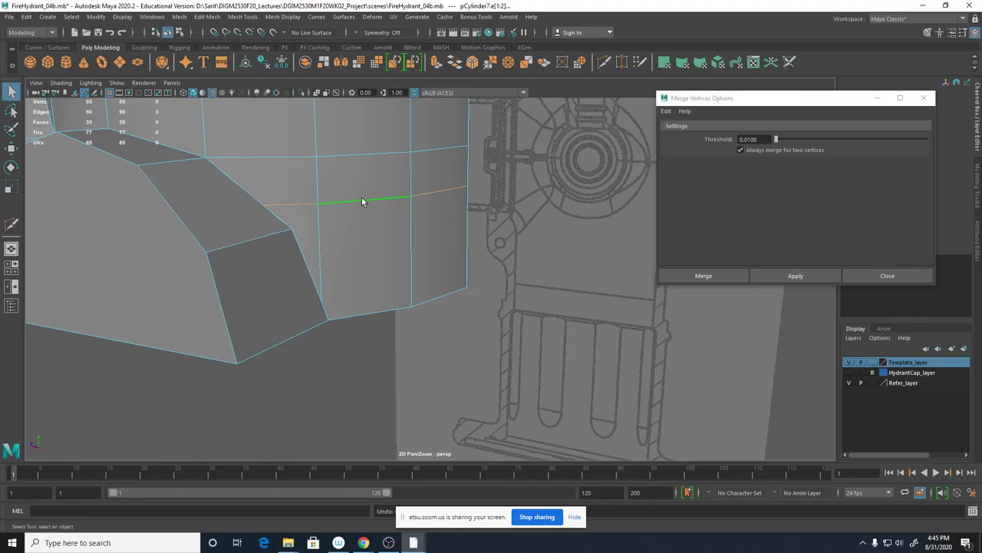
Lower the selected edge row level with the block's side corner and merge its end vertex with the corner vertices.
key(w)
drag(372, 149, 377, 172)
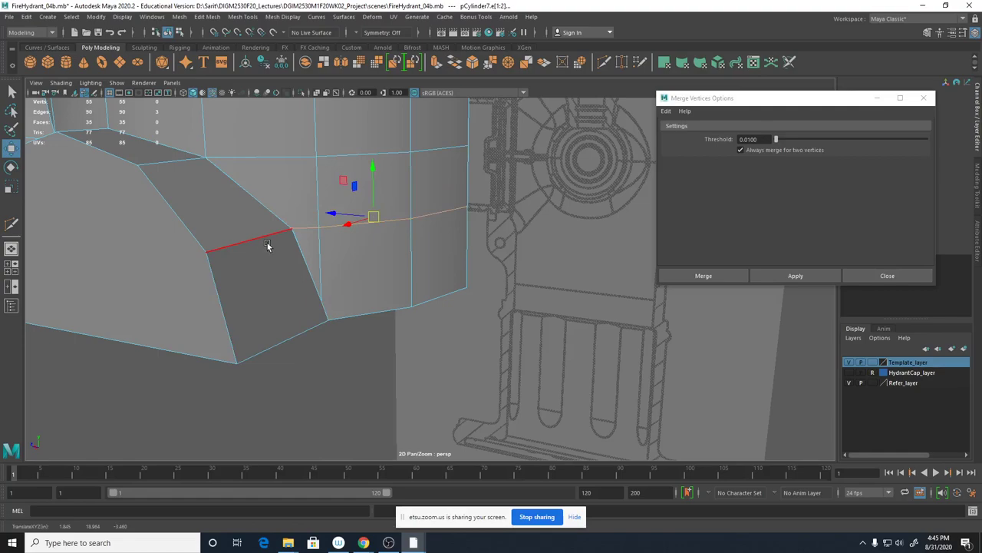
key(4)
right_drag(267, 228, 221, 228)
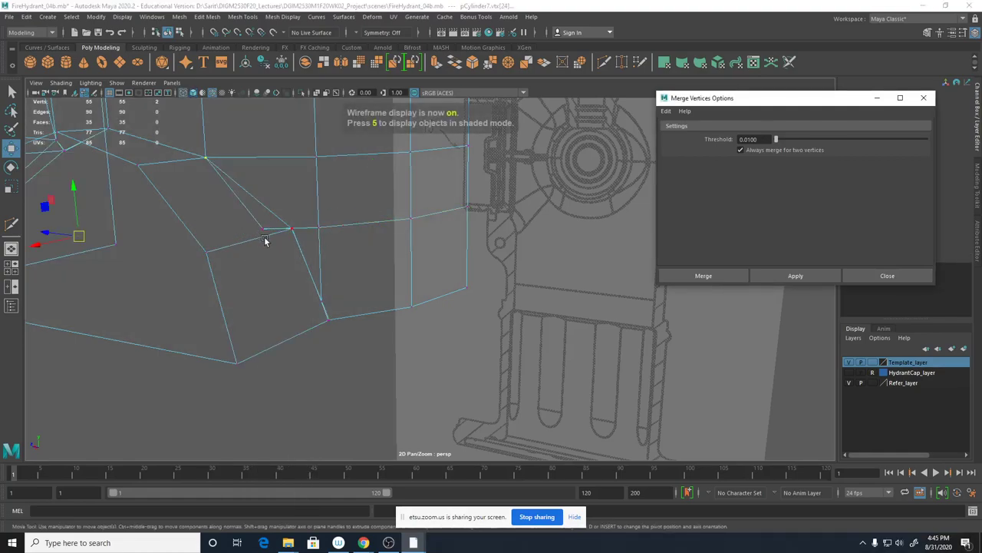
click(263, 232)
drag(261, 230, 274, 258)
click(775, 275)
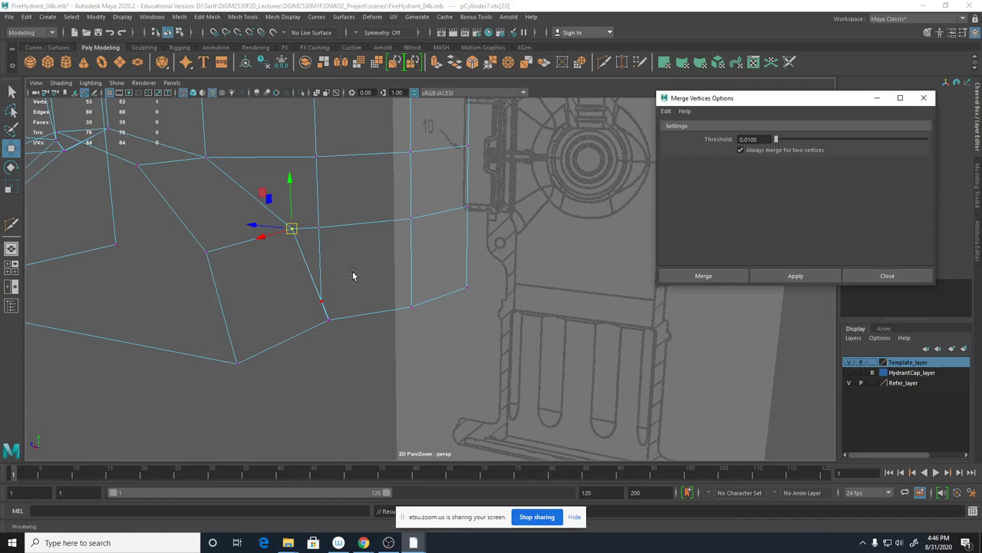
Cut a slanted edge from the wall vertex beside the block's side corner down to the wall's bottom border.
key(5)
mouse_move(353, 271)
alt+mouse_down()
mouse_move(303, 269)
mouse_move(380, 302)
alt+mouse_up()
alt+right_drag(349, 339, 428, 347)
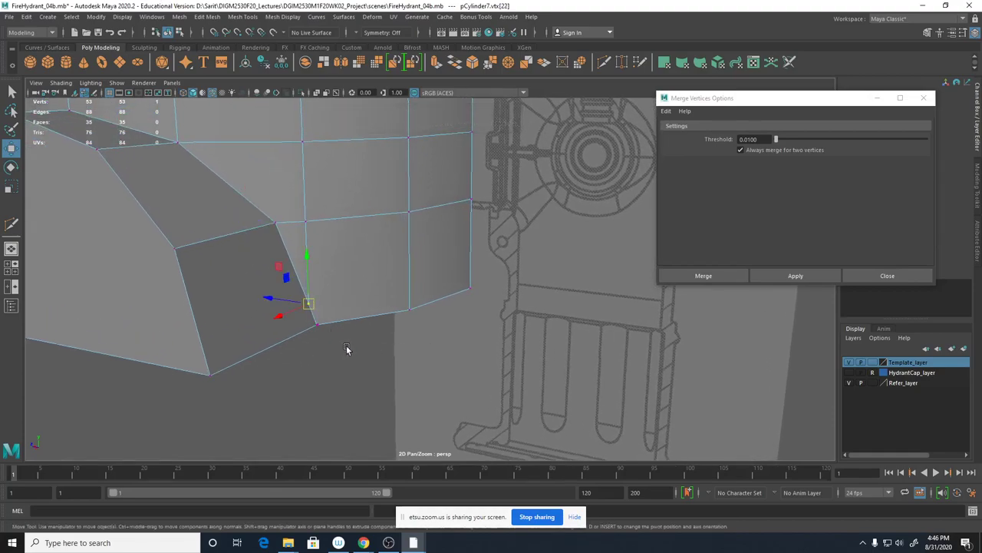
mouse_move(371, 340)
alt+mouse_down()
mouse_move(285, 357)
mouse_move(359, 415)
mouse_move(379, 375)
mouse_move(374, 409)
alt+mouse_up()
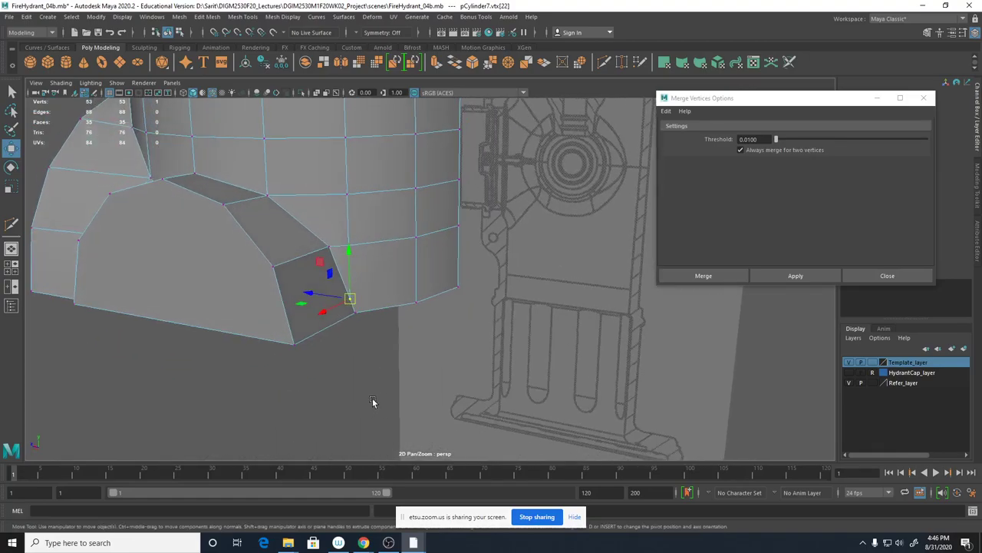
mouse_move(363, 328)
alt+mouse_down()
mouse_move(393, 368)
mouse_move(411, 361)
mouse_move(370, 291)
alt+mouse_up()
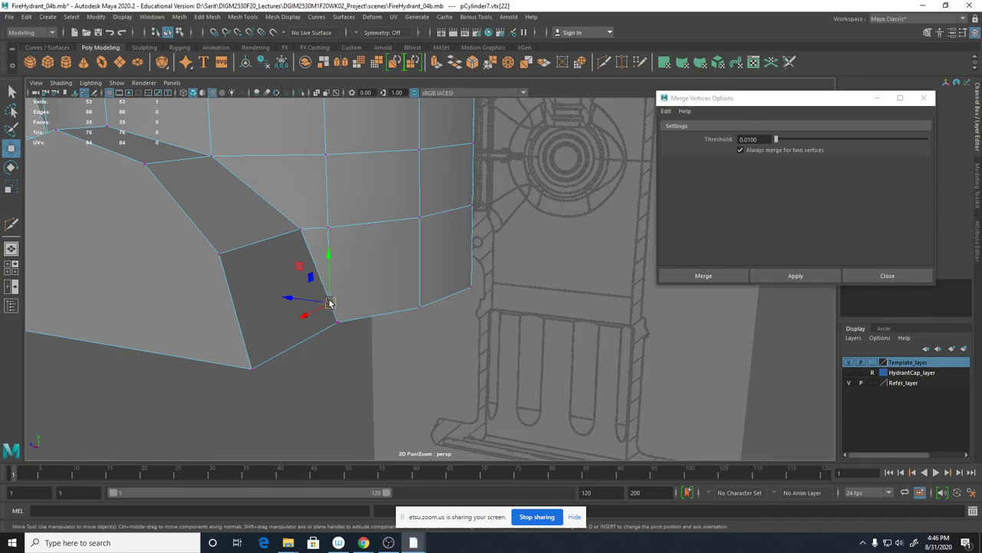
shift+right_drag(365, 305, 315, 289)
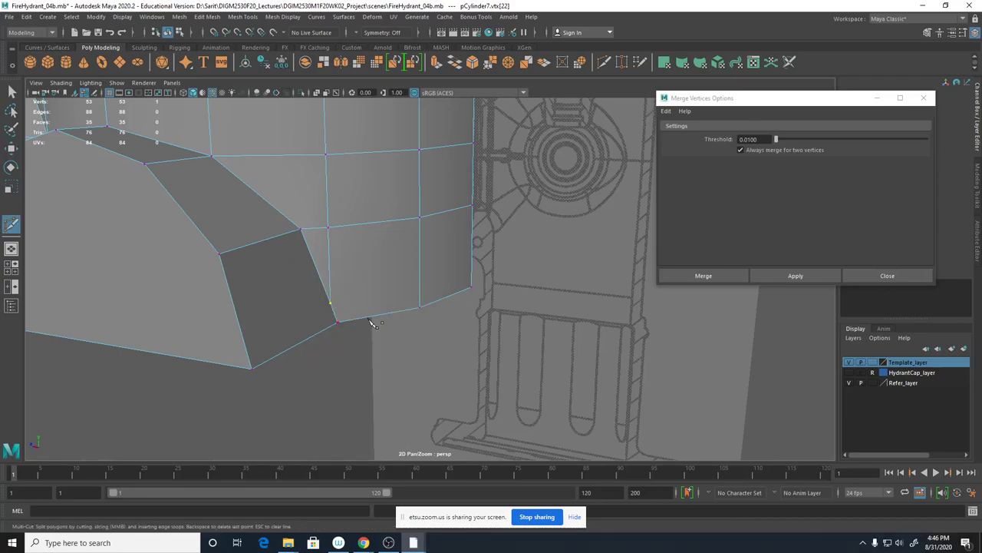
click(330, 228)
click(364, 319)
key(q)
Delete the old vertical wall edge that runs from the same wall vertex into the block's side edge.
right_click(334, 261)
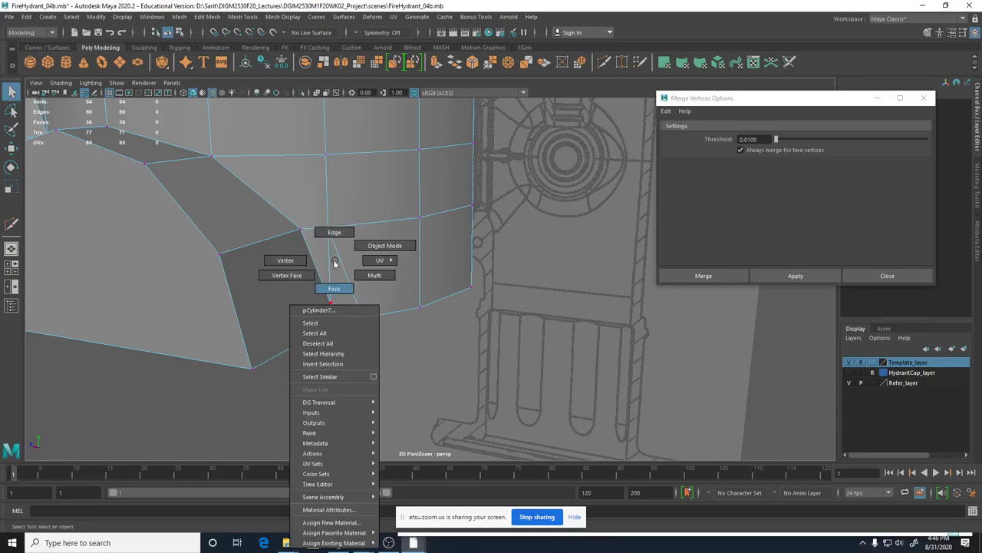
click(334, 231)
click(334, 283)
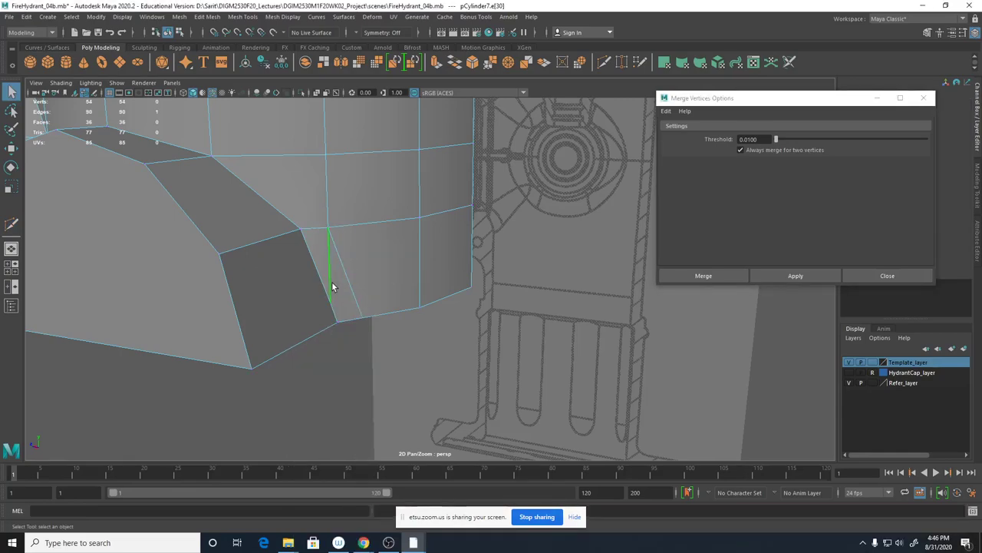
shift+right_click(330, 283)
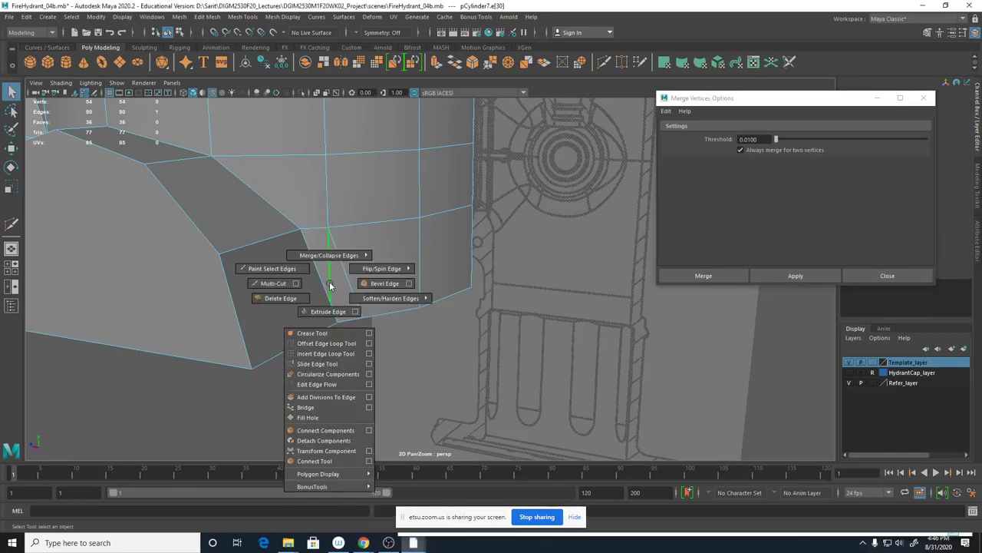
click(290, 298)
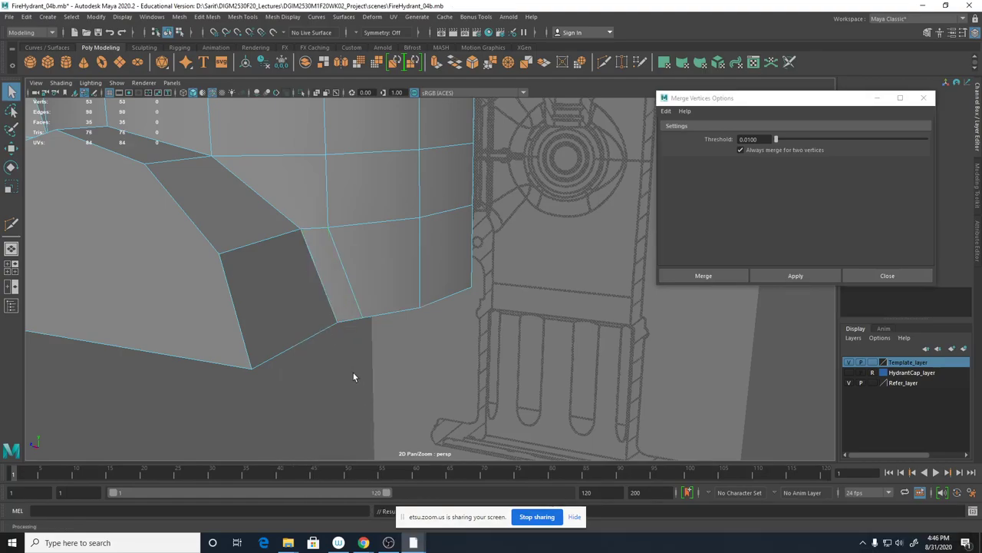
Merge the overlapping vertices at the block's bottom corner on the wall's lower border.
right_drag(350, 317, 313, 269)
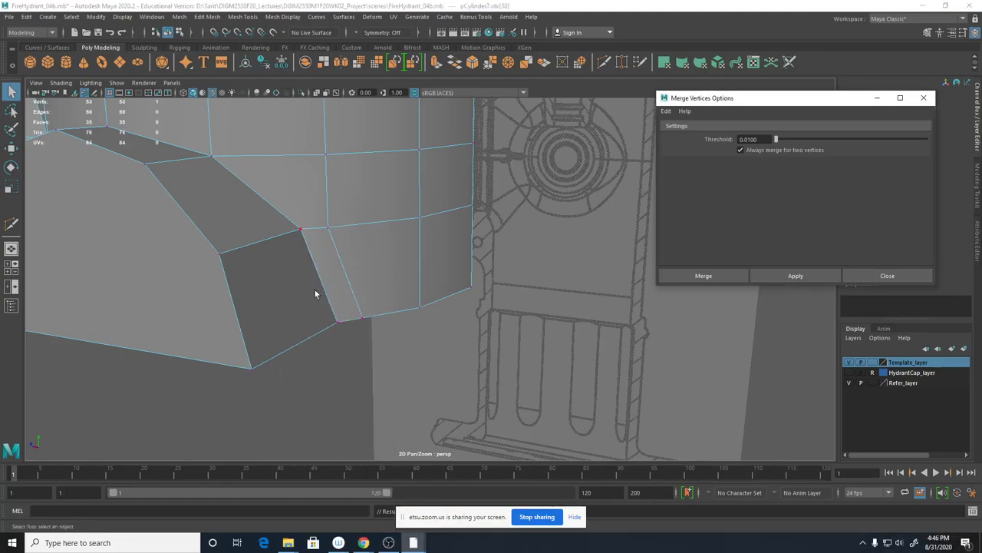
drag(344, 308, 321, 332)
shift+right_click(339, 323)
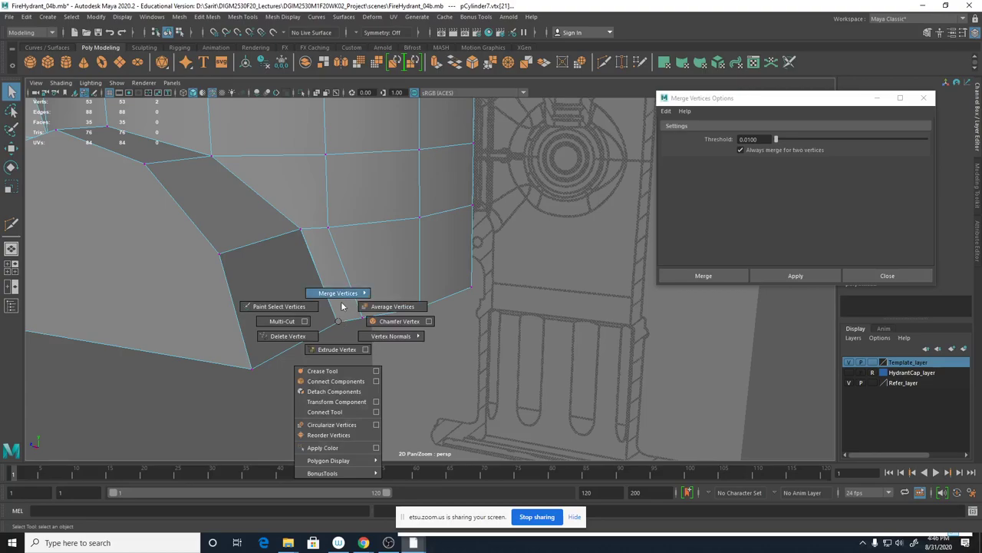
mouse_move(355, 293)
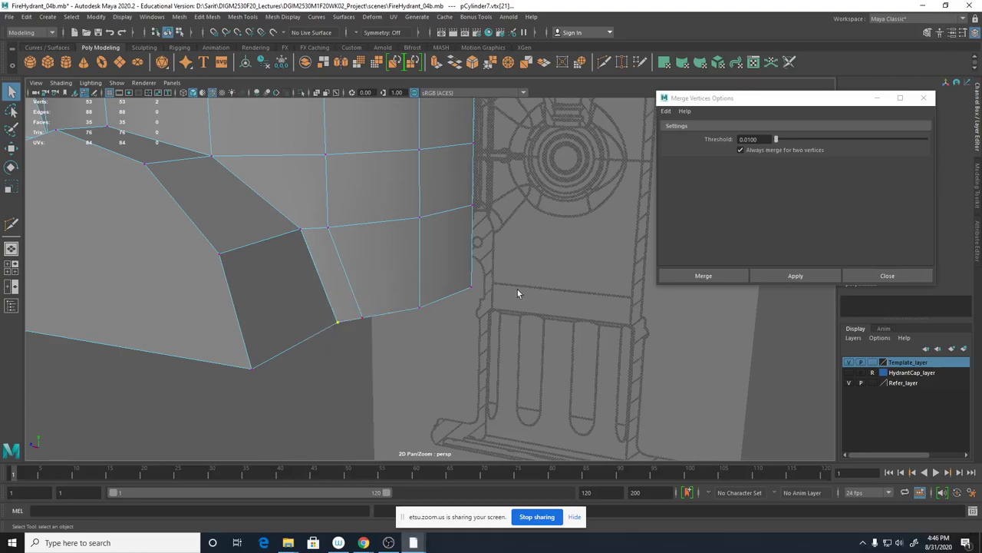
click(779, 274)
Multi-Cut an edge line across the wall just above the block's arch, from the neighbouring block's corner to the slanted edge's top vertex.
alt+middle_drag(140, 103, 321, 335)
alt+drag(303, 298, 471, 346)
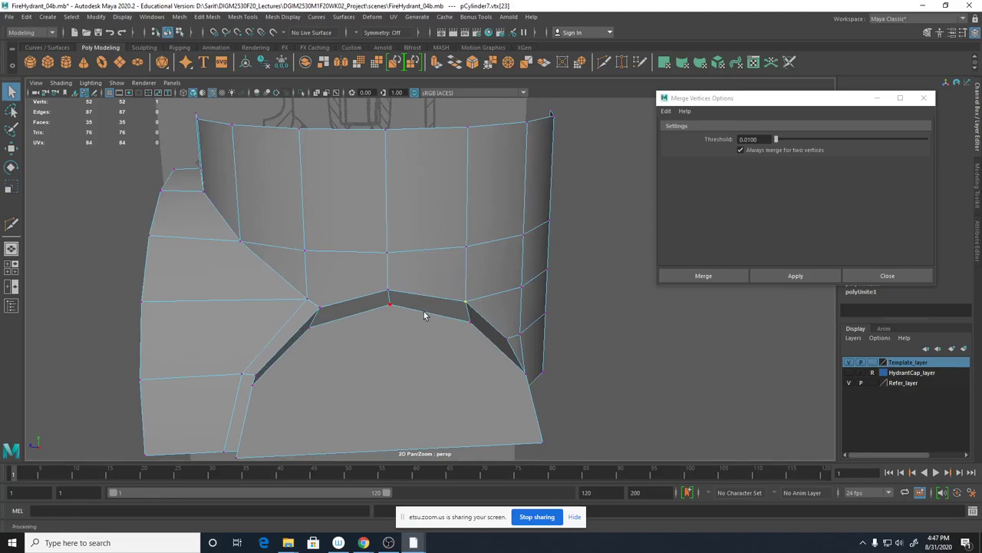
shift+right_drag(424, 310, 526, 394)
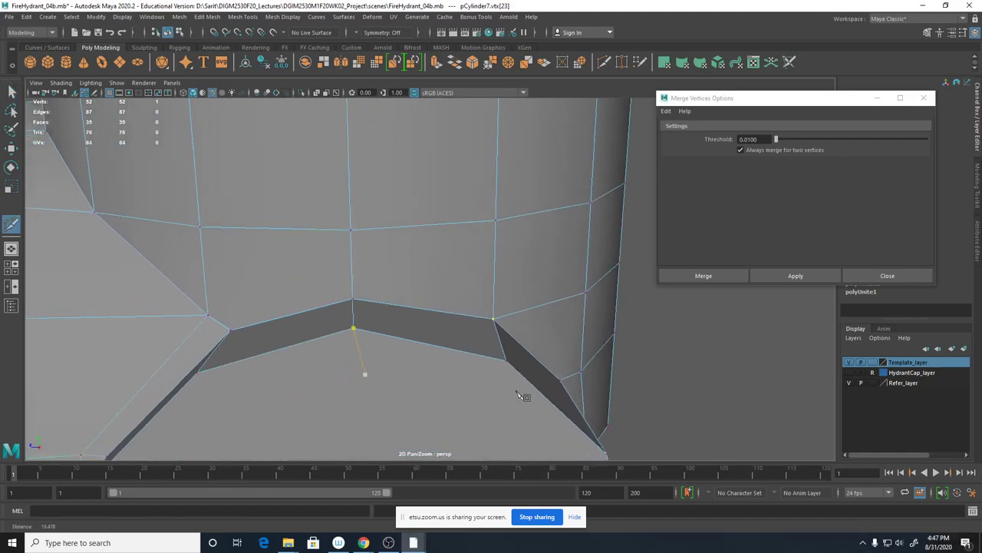
alt+middle_drag(490, 374, 507, 324)
alt+right_drag(488, 382, 409, 321)
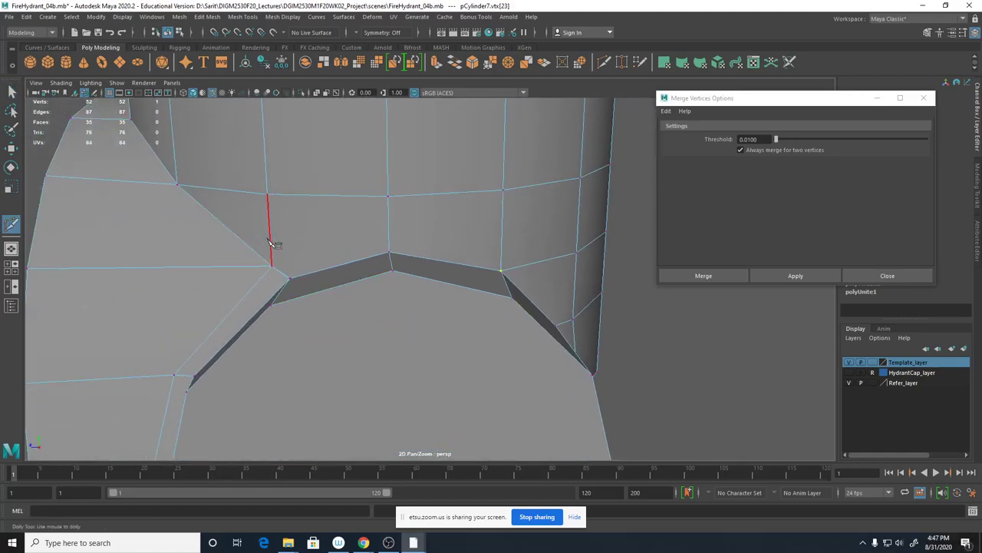
click(274, 269)
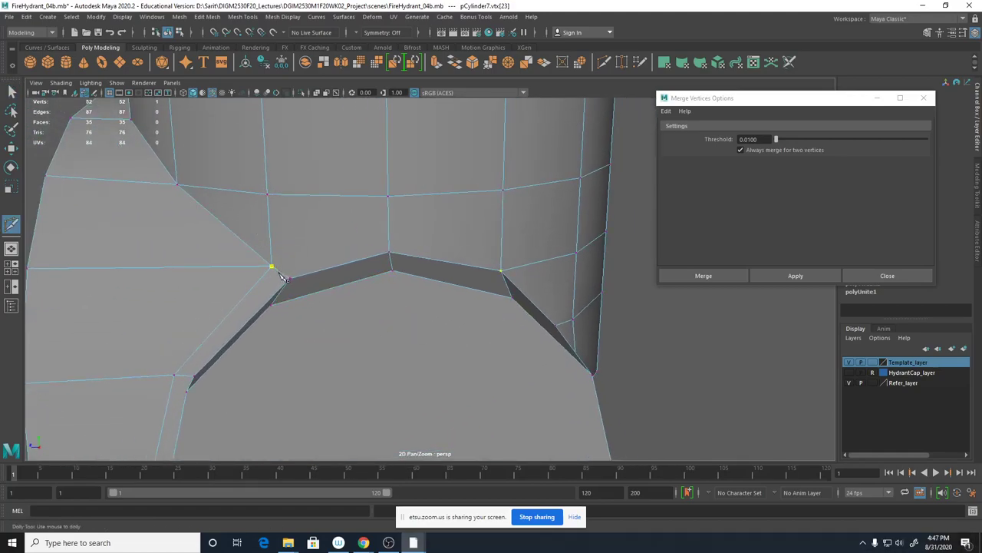
click(389, 231)
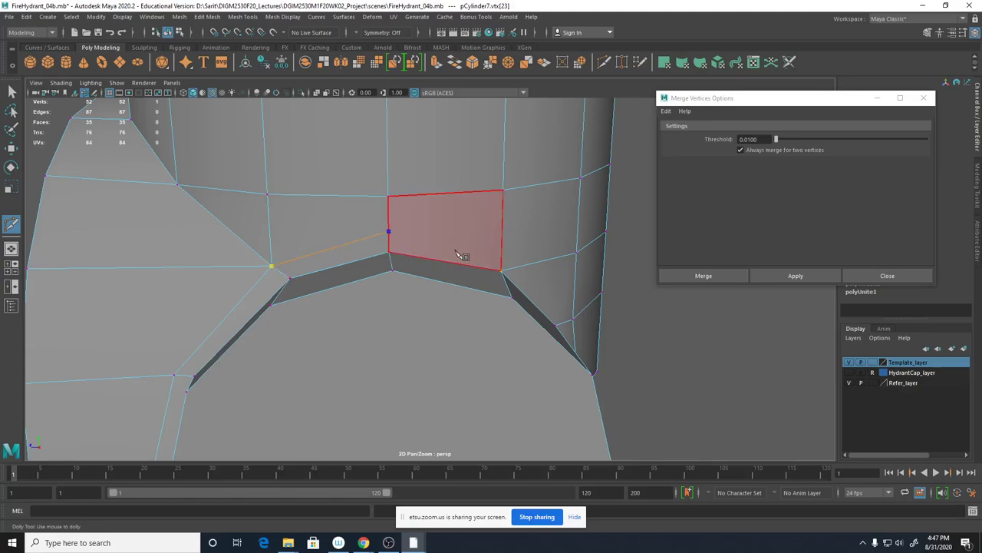
click(501, 251)
alt+drag(551, 291, 511, 284)
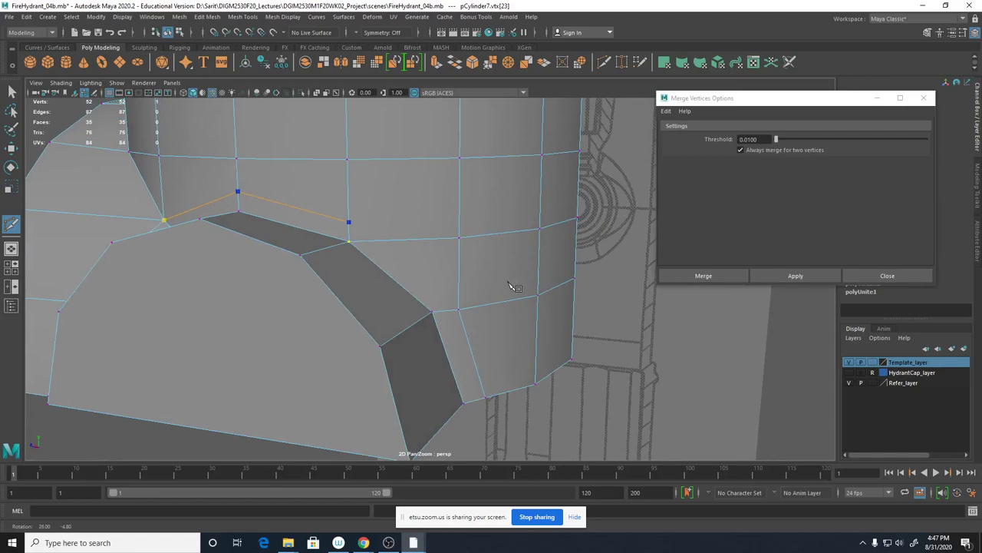
click(459, 310)
key(Return)
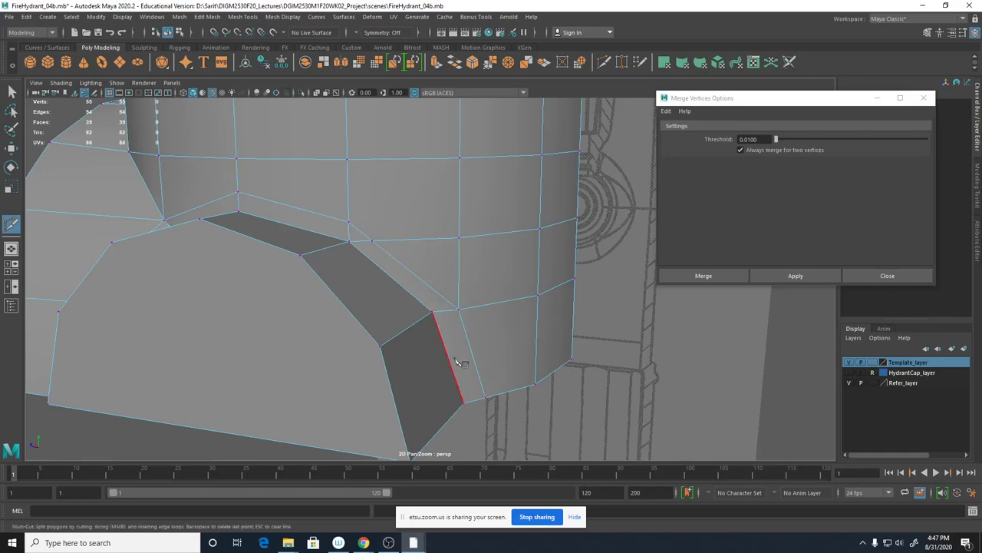
Multi-Cut a horizontal edge line just above the existing one, from the wall's outer border to the vertical edge above the arch's corner.
key(q)
right_drag(445, 321, 445, 231)
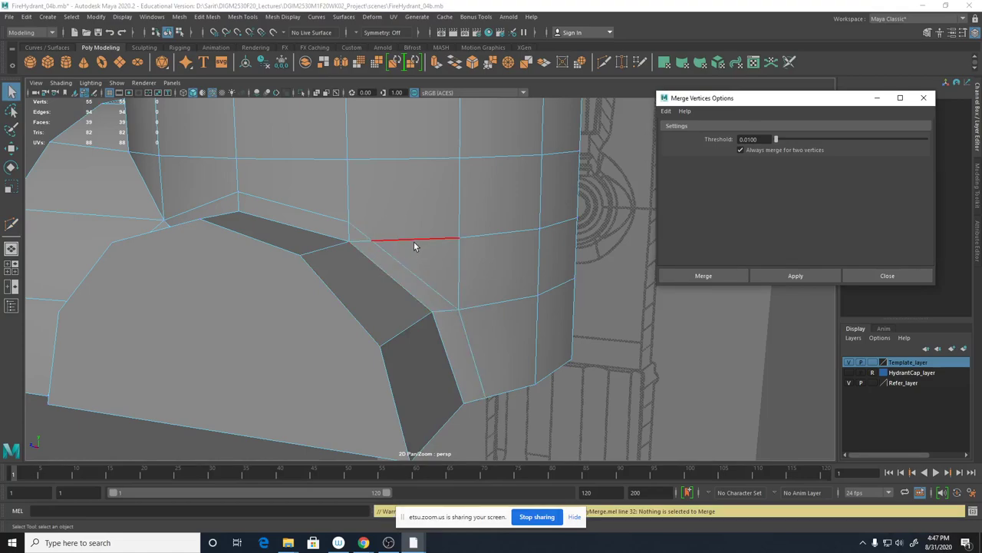
right_drag(432, 239, 348, 257)
alt+drag(349, 258, 367, 256)
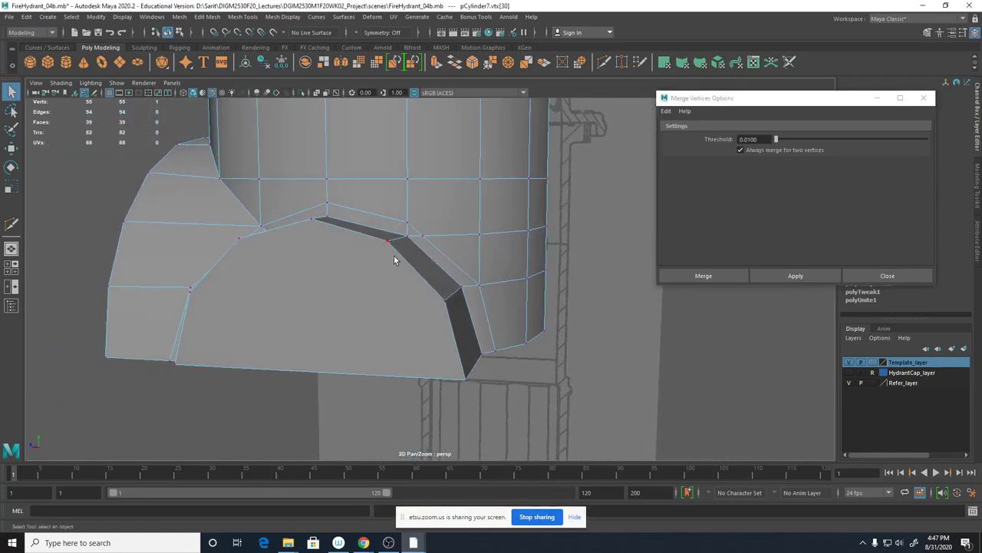
shift+right_drag(439, 247, 388, 244)
click(546, 215)
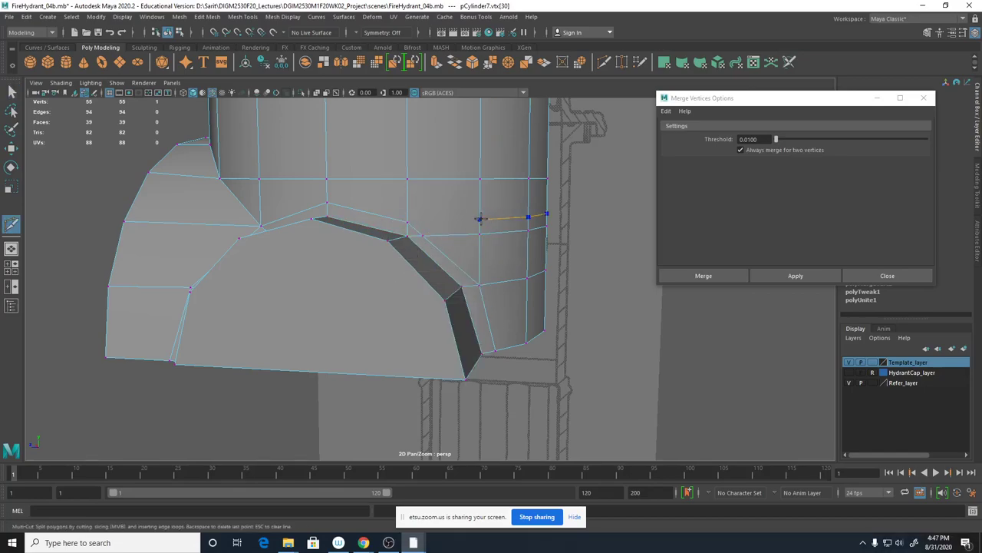
ctrl+click(480, 222)
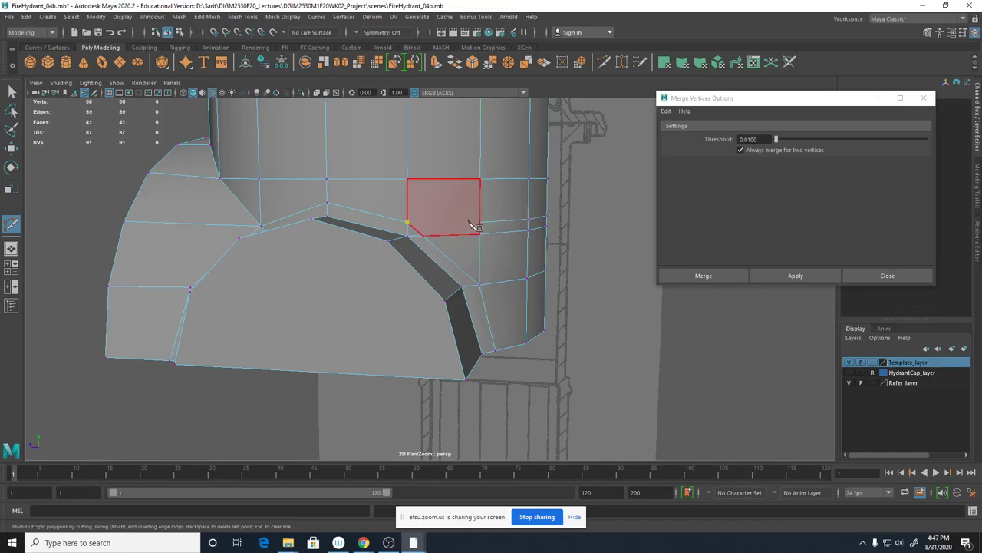
click(406, 222)
click(481, 223)
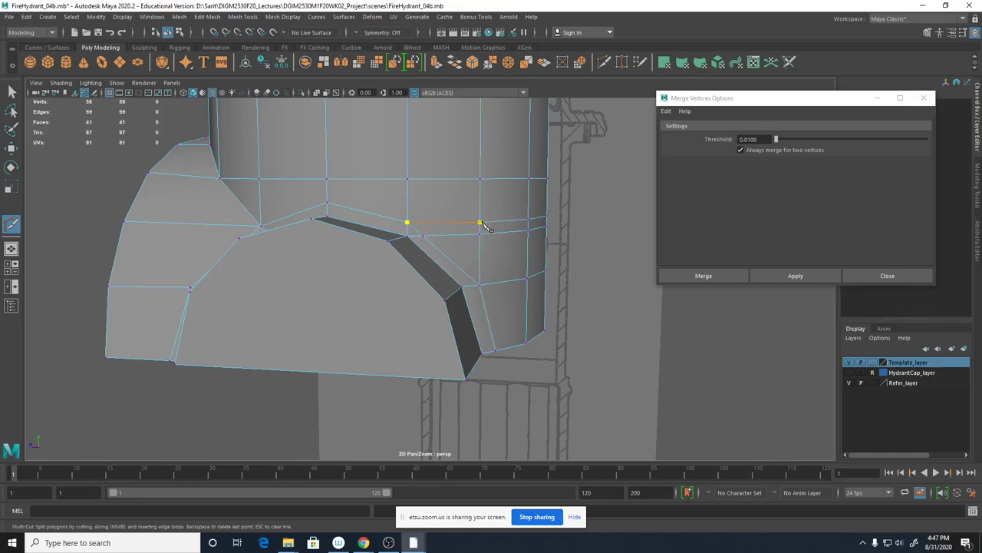
key(q)
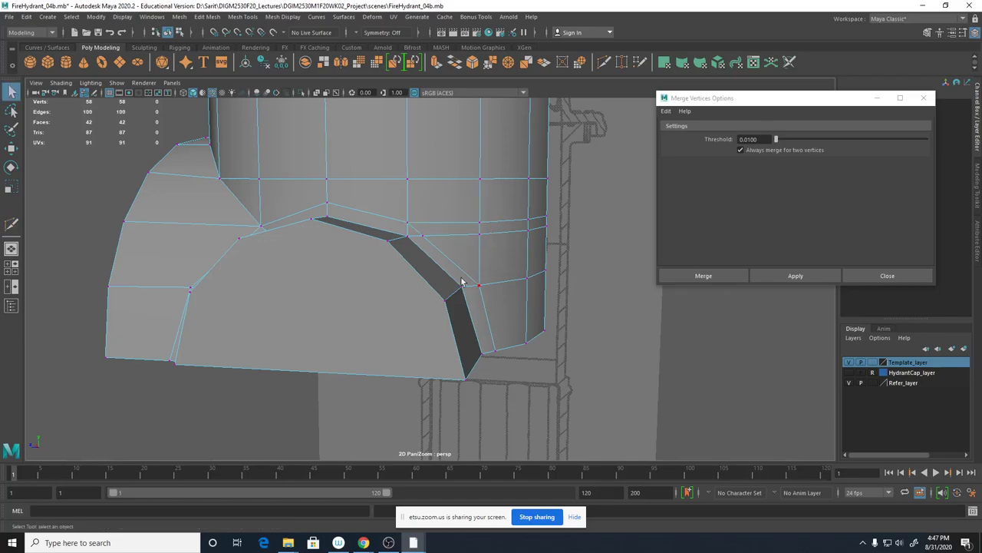
Delete the old horizontal edge line directly below the new cut, between the arch's corner and the wall's outer border.
right_click(437, 263)
right_drag(437, 264, 439, 226)
click(442, 232)
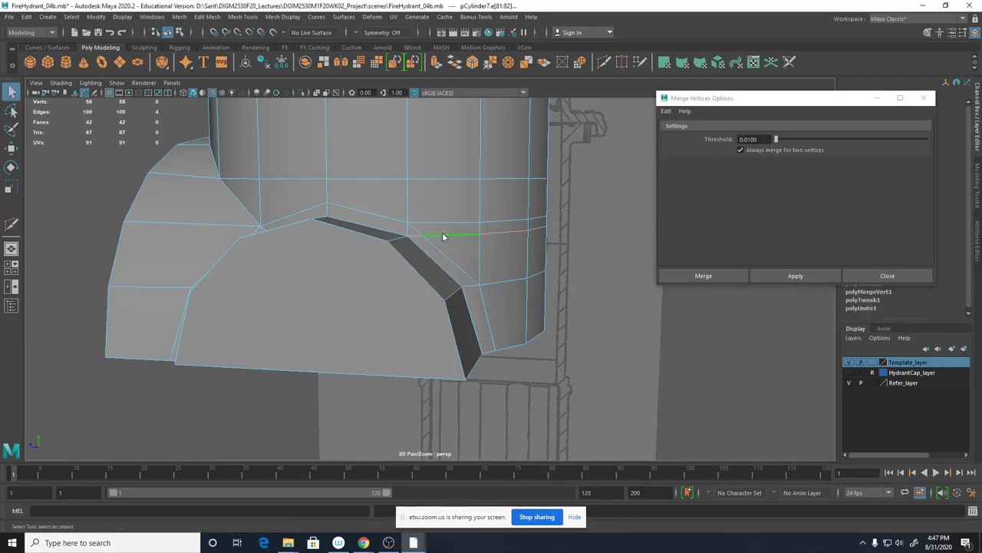
ctrl+right_click(444, 233)
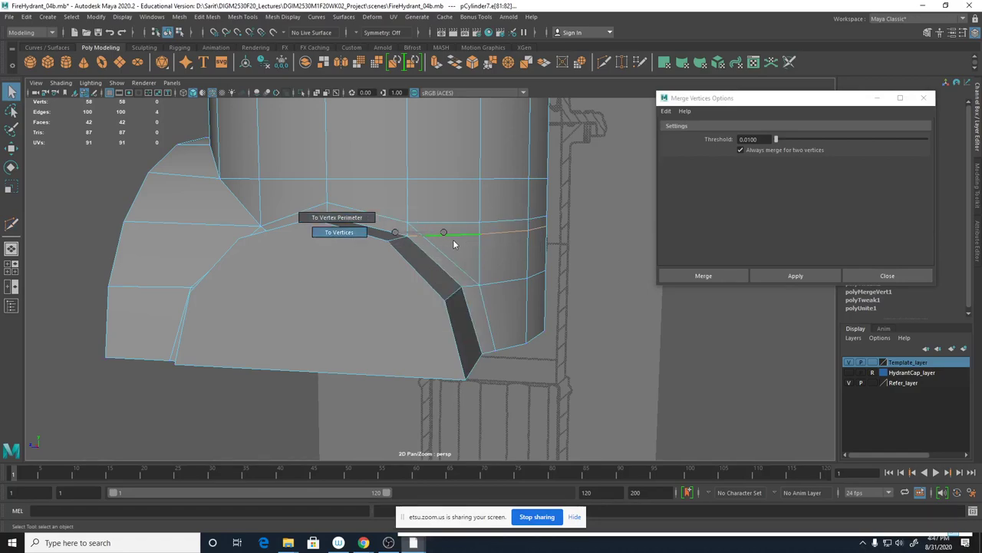
shift+right_drag(442, 232, 407, 246)
Multi-Cut an edge line across the wall just above the neighbouring block, from the wall's border to the existing horizontal line's end vertex.
alt+drag(407, 245, 432, 270)
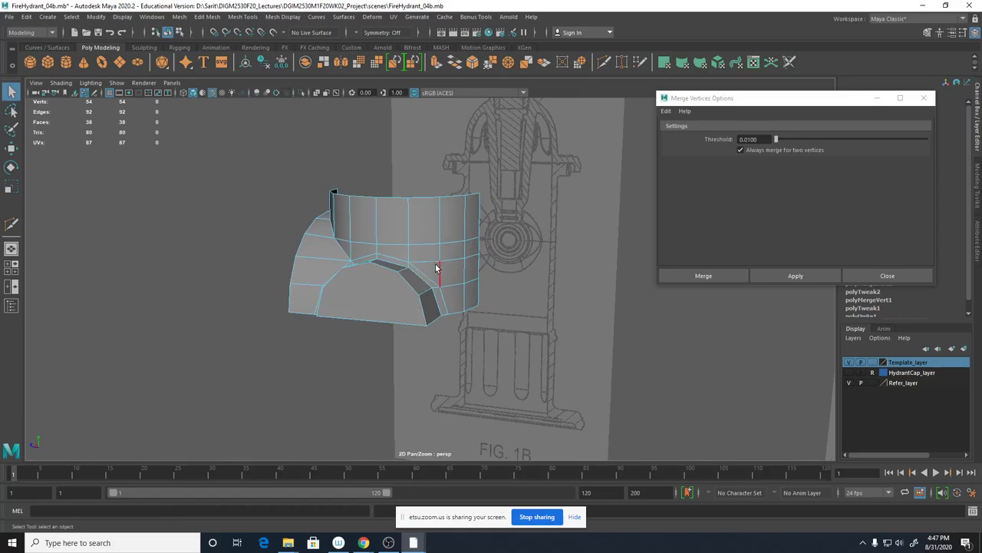
alt+drag(432, 307, 443, 319)
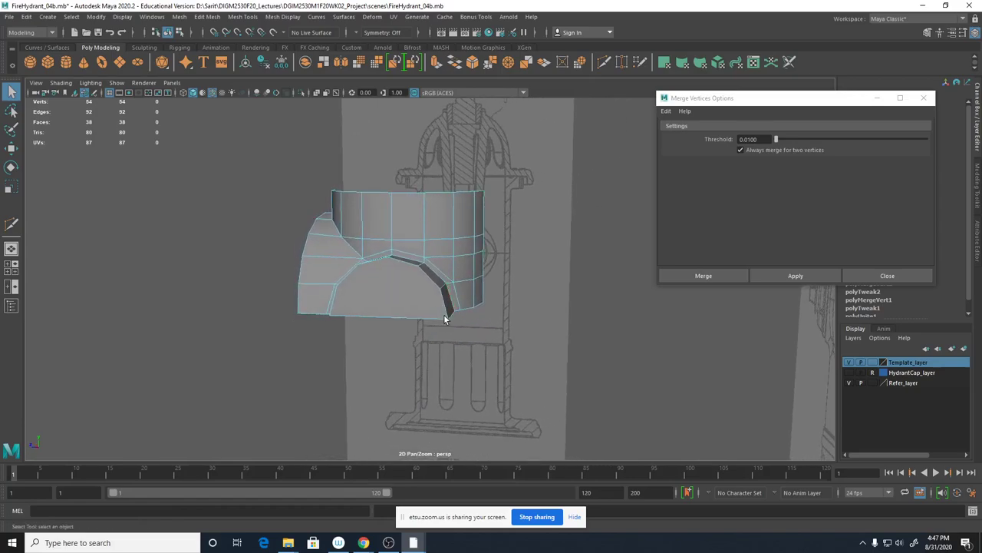
alt+drag(422, 277, 475, 315)
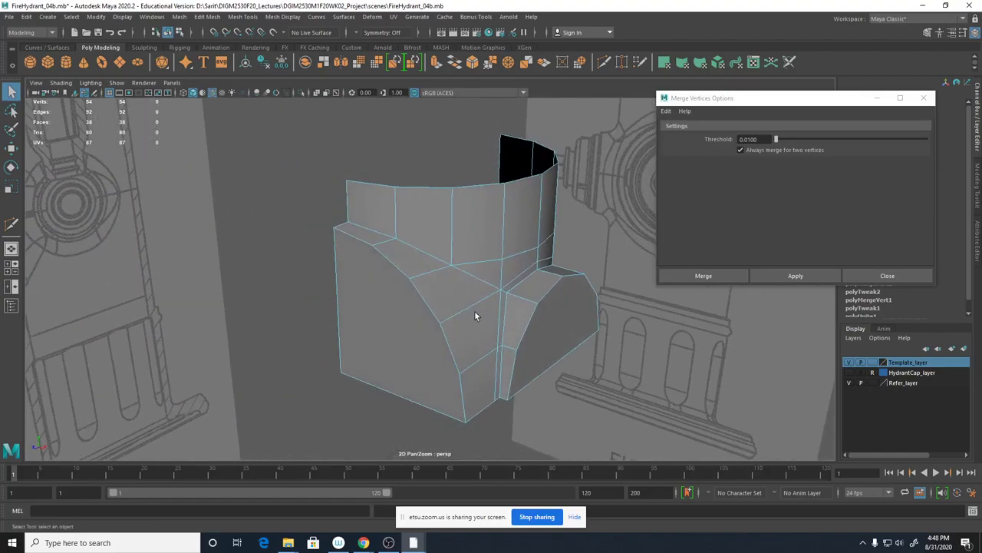
shift+right_drag(362, 241, 323, 240)
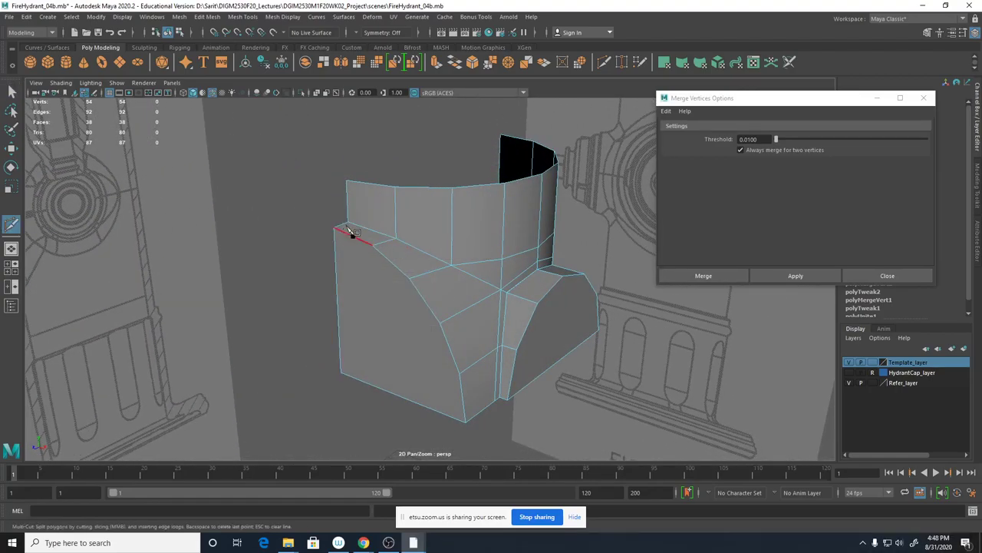
click(349, 212)
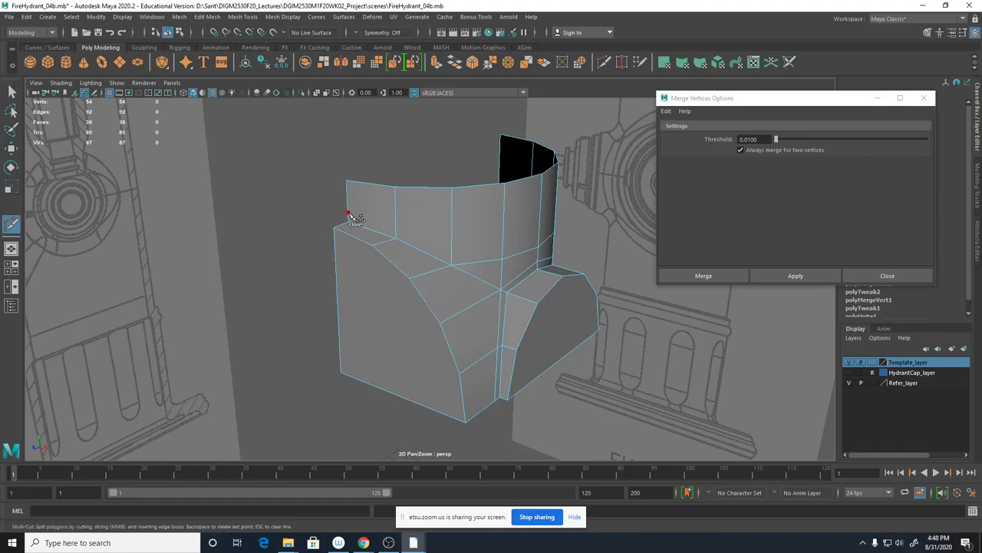
click(396, 230)
click(451, 257)
click(503, 260)
key(Return)
Delete the leftover edge between the neighbouring block's upper arch vertex and the end vertex of the wall's horizontal line.
key(q)
right_drag(484, 260, 448, 277)
key(g)
click(472, 265)
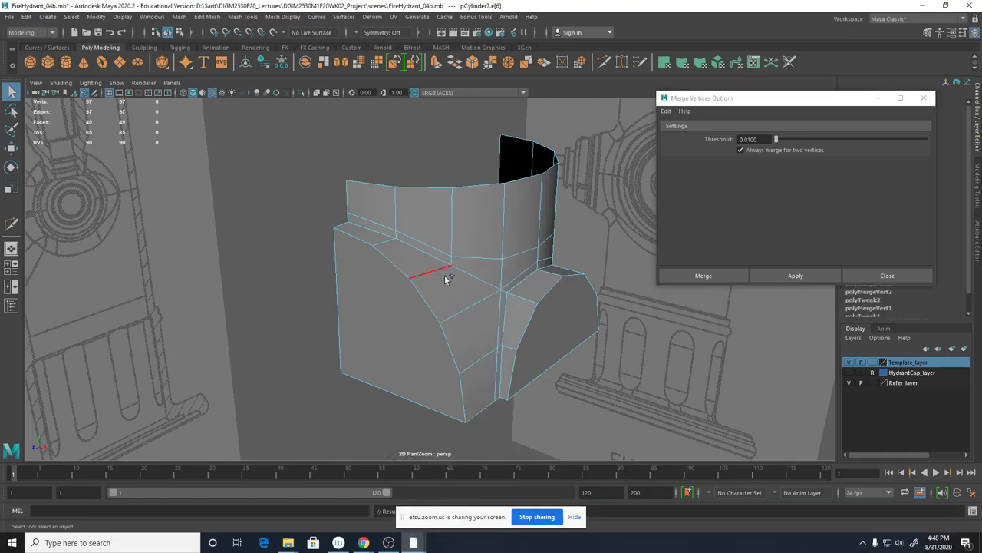
Select the horizontal edge line above the front block, excluding the edges over the neighbouring block, and lower it slightly toward the arch.
alt+drag(448, 276, 510, 322)
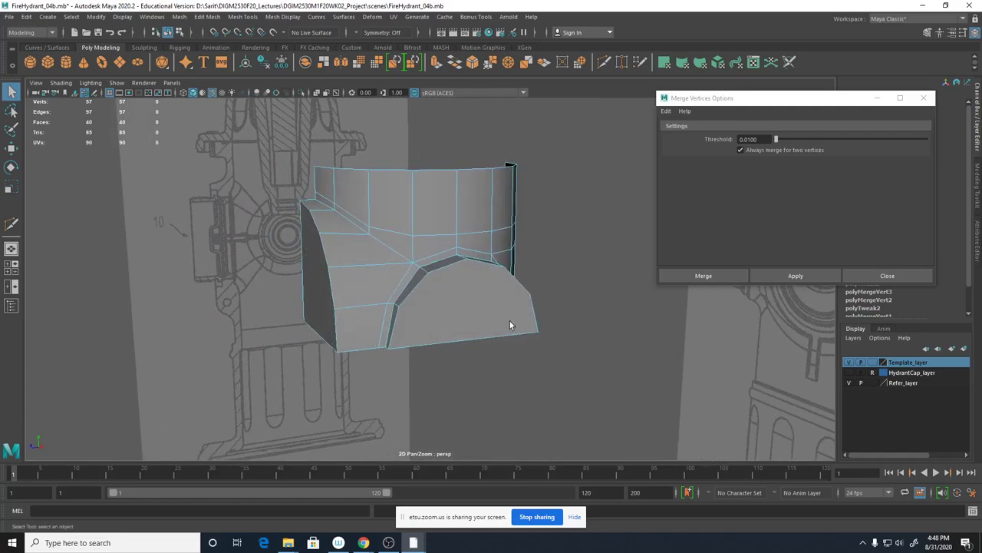
double_click(431, 235)
alt+drag(436, 235, 397, 241)
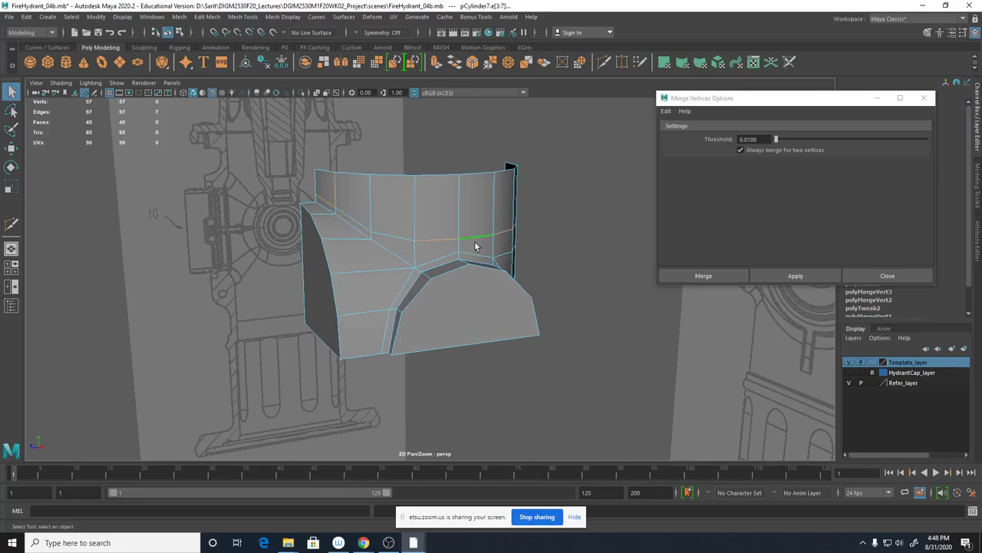
key(w)
ctrl+drag(341, 162, 316, 219)
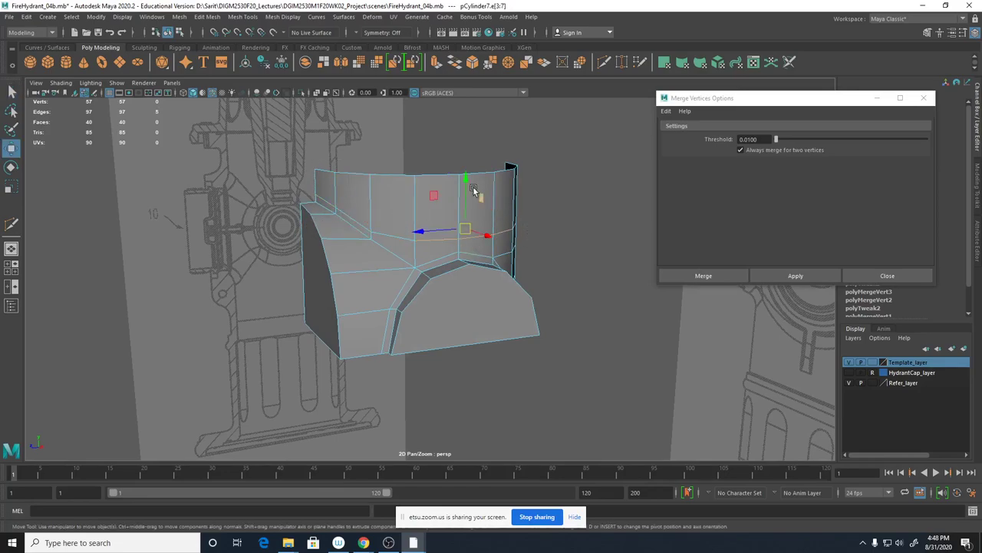
drag(465, 182, 468, 192)
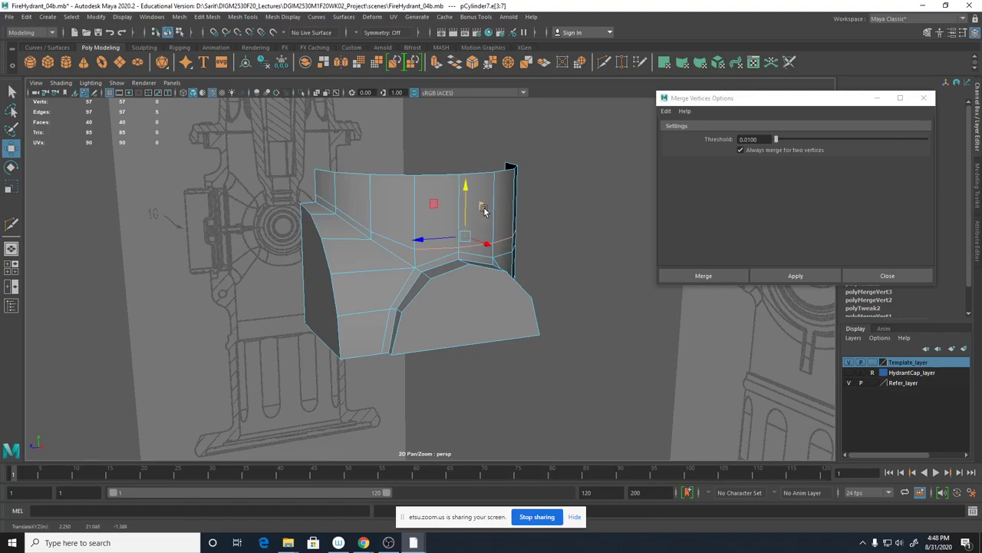
Preview the joined wall and blocks with mesh smoothing and return to the unsmoothed display.
key(3)
alt+right_drag(535, 295, 476, 305)
mouse_move(490, 328)
alt+mouse_down()
mouse_move(400, 322)
mouse_move(492, 330)
mouse_move(462, 316)
alt+mouse_up()
alt+right_drag(462, 317, 549, 289)
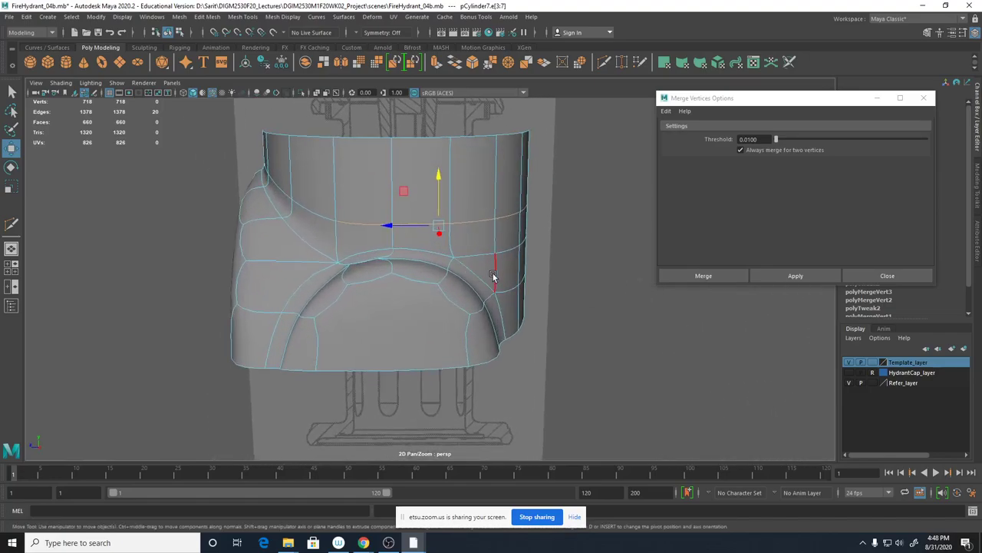
key(1)
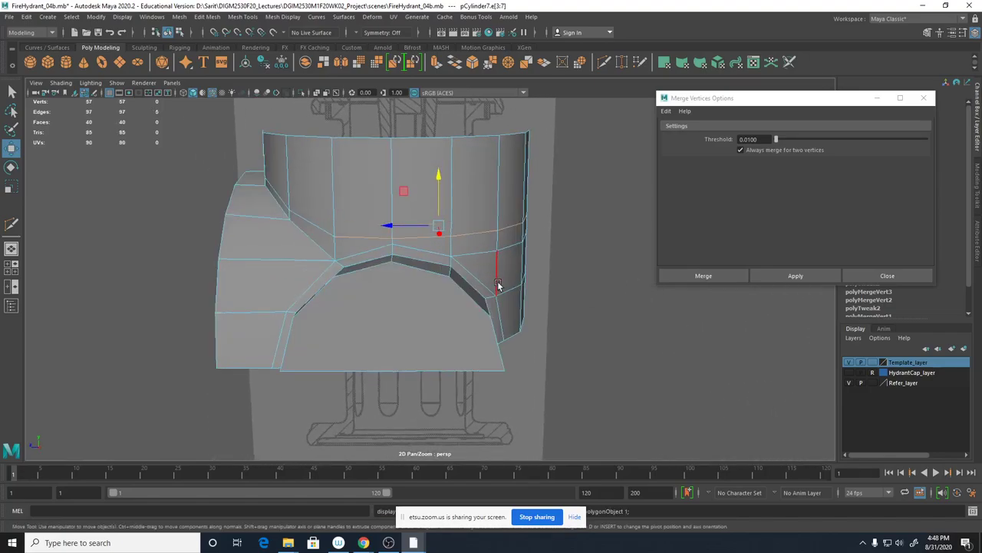
mouse_move(498, 284)
alt+mouse_down()
mouse_move(459, 271)
mouse_move(479, 287)
mouse_move(508, 284)
alt+mouse_up()
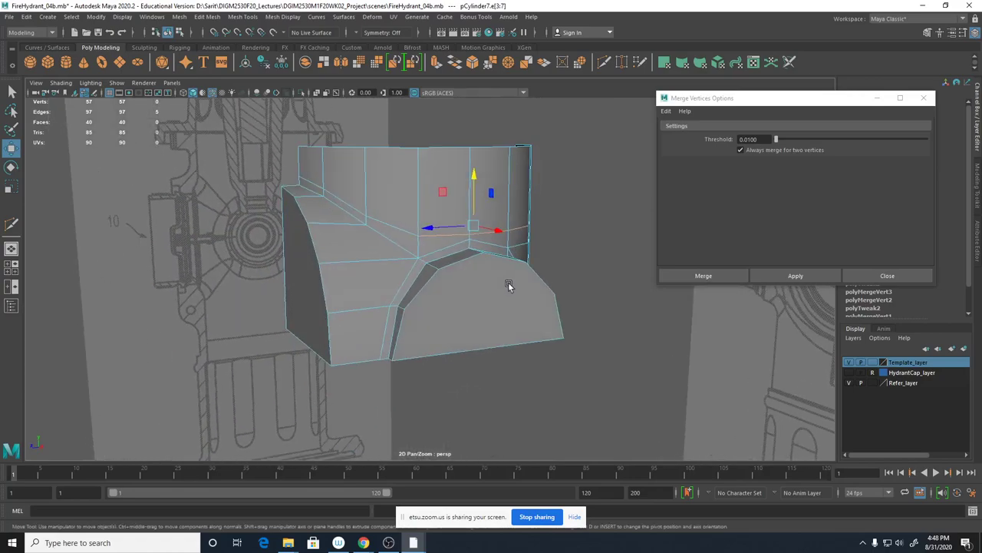
Leave component mode with the model deselected, save the scene and close the Merge Vertices options.
right_drag(491, 265, 597, 236)
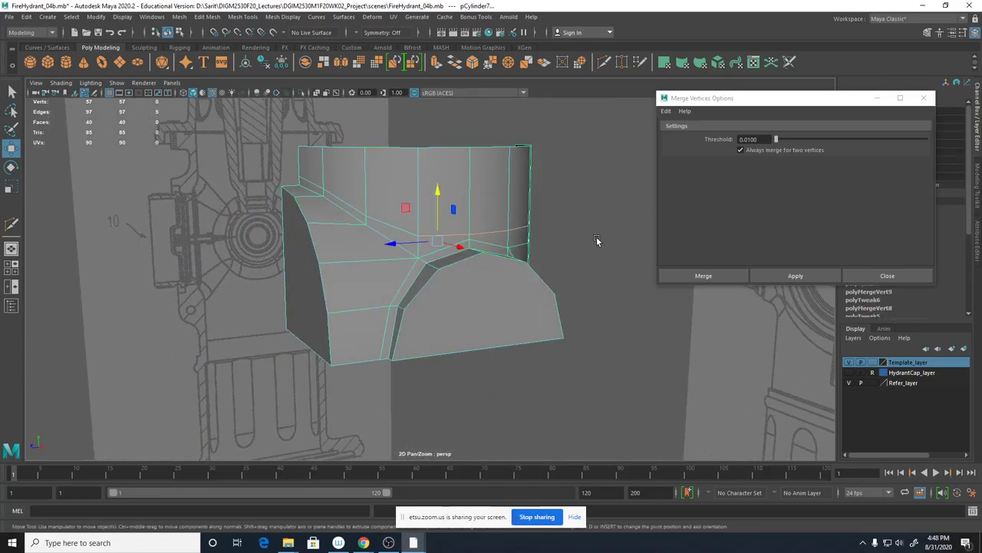
click(596, 236)
mouse_move(584, 296)
alt+mouse_down()
mouse_move(568, 311)
mouse_move(533, 312)
mouse_move(561, 317)
mouse_move(571, 310)
mouse_move(521, 312)
alt+mouse_up()
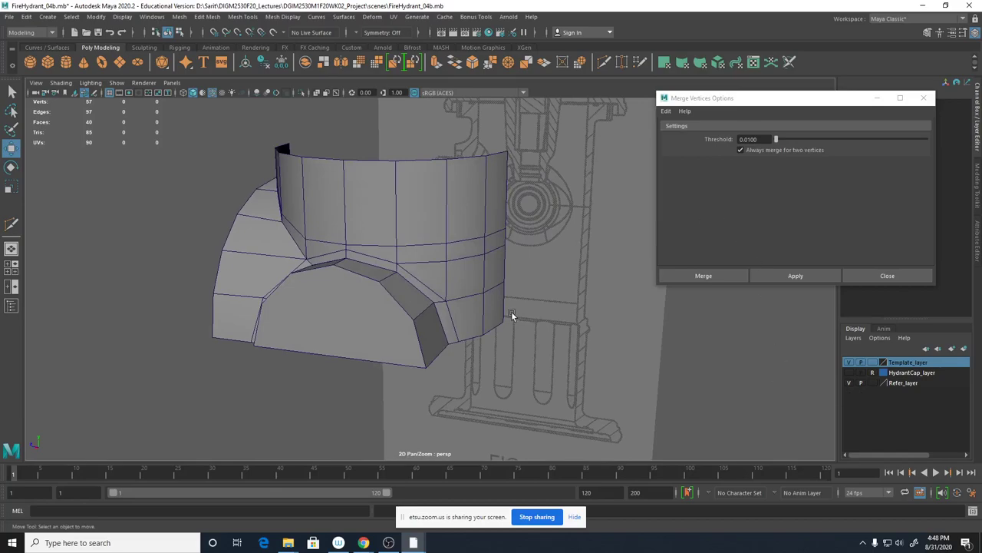
key(ctrl+s)
click(923, 98)
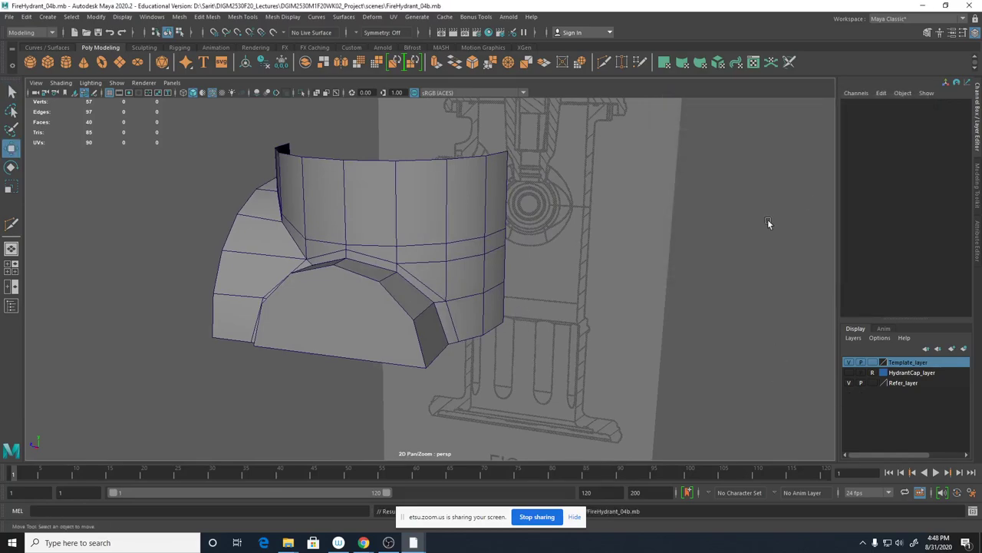
Hide Refer_layer and frame the corner where the cylinder wall meets the two base blocks.
alt+drag(768, 221, 667, 340)
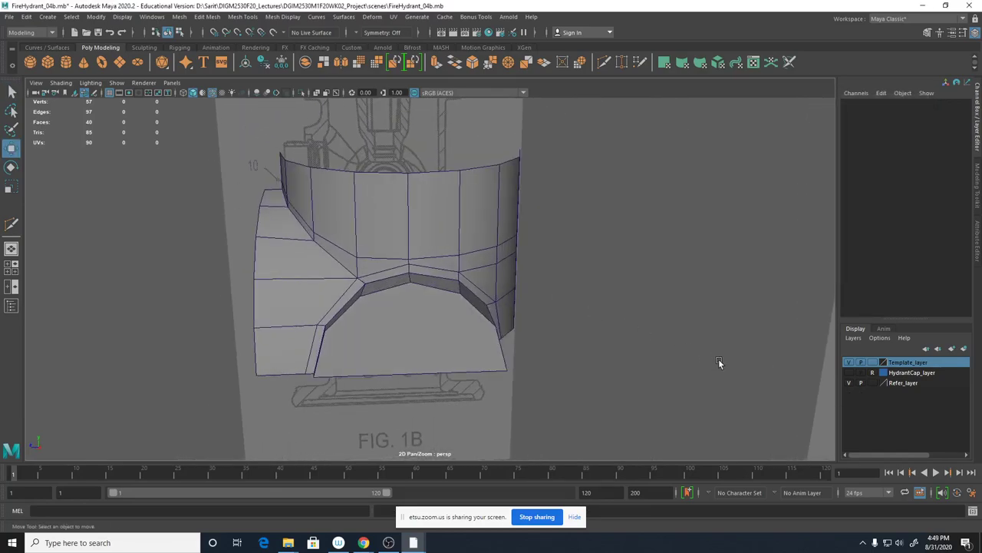
alt+right_drag(719, 360, 536, 335)
alt+drag(536, 334, 570, 319)
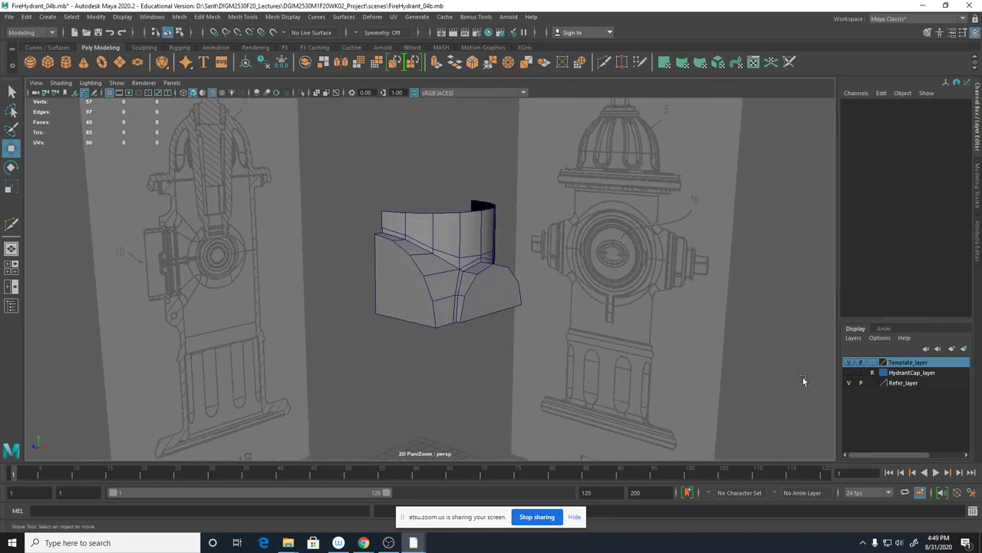
click(848, 382)
scroll(643, 348, up, 8)
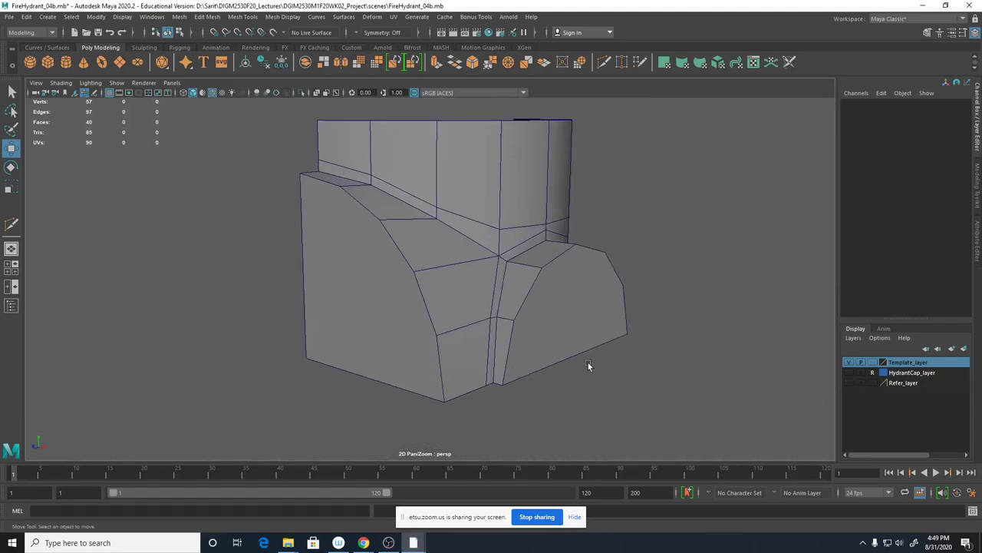
alt+drag(540, 387, 570, 351)
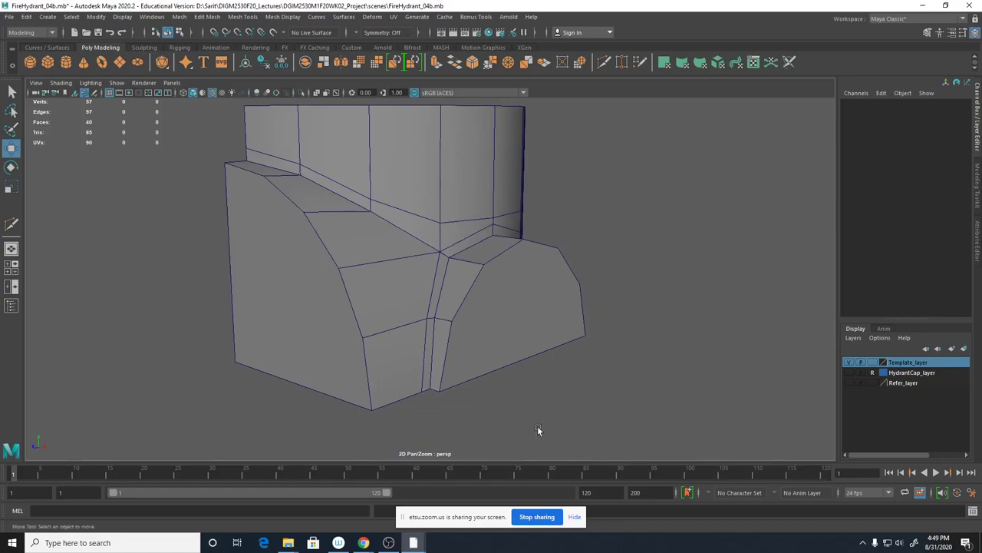
Open Snipping Tool and capture the perspective viewport area showing the corner where the cylinder wall meets the two base blocks.
click(113, 544)
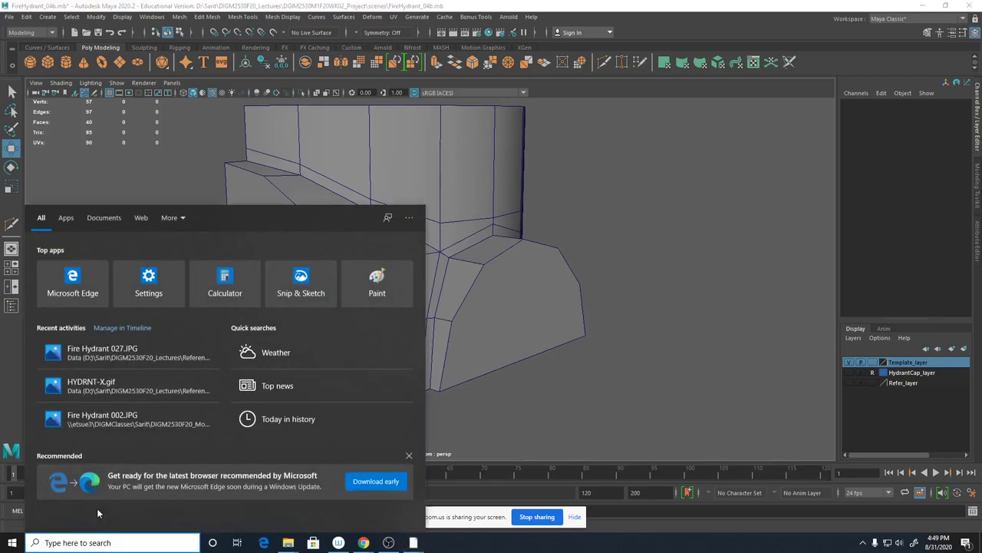
text(Snip)
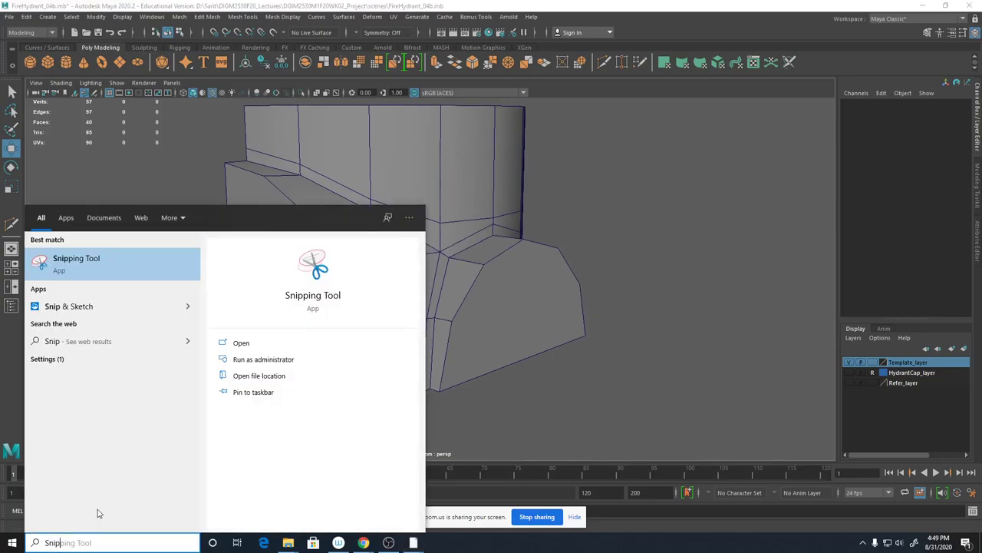
key(Return)
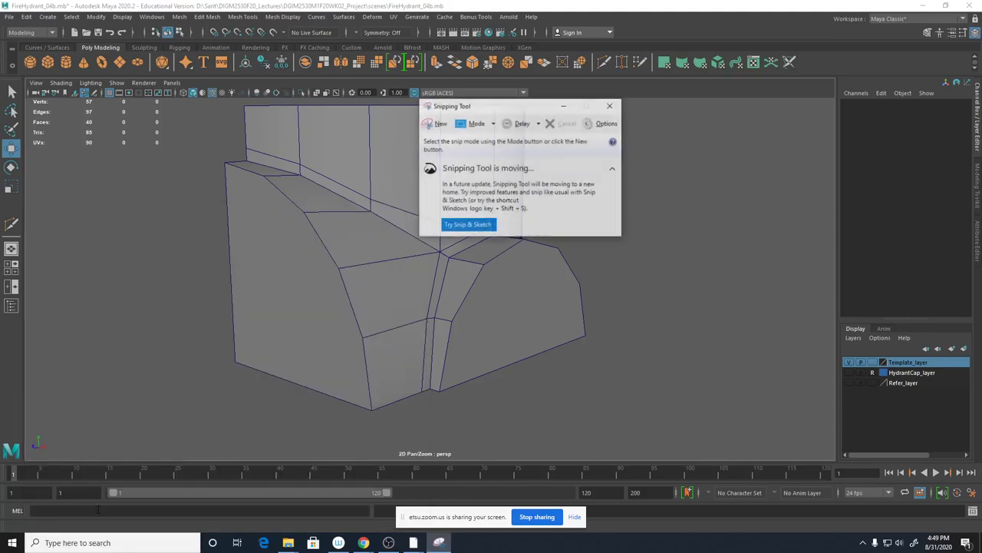
click(439, 125)
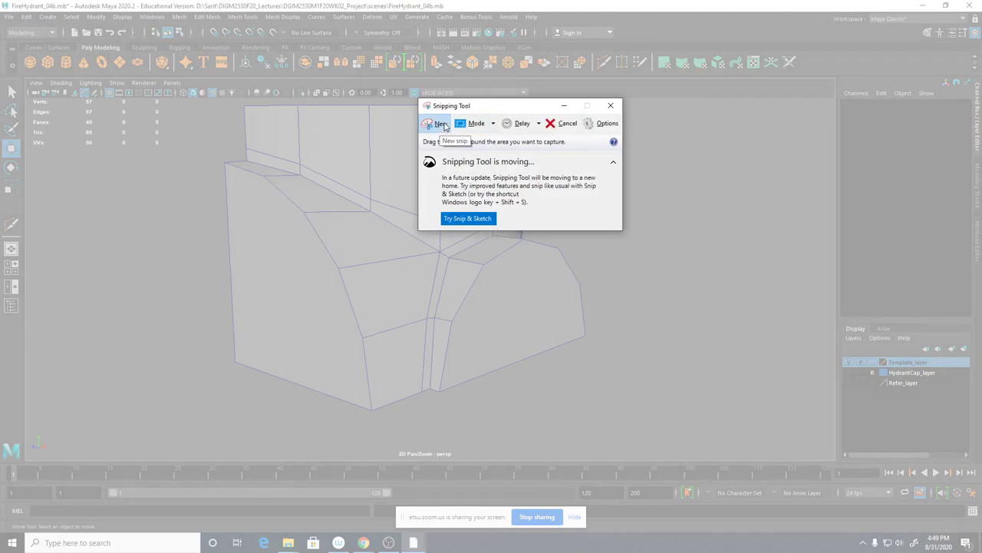
key(Escape)
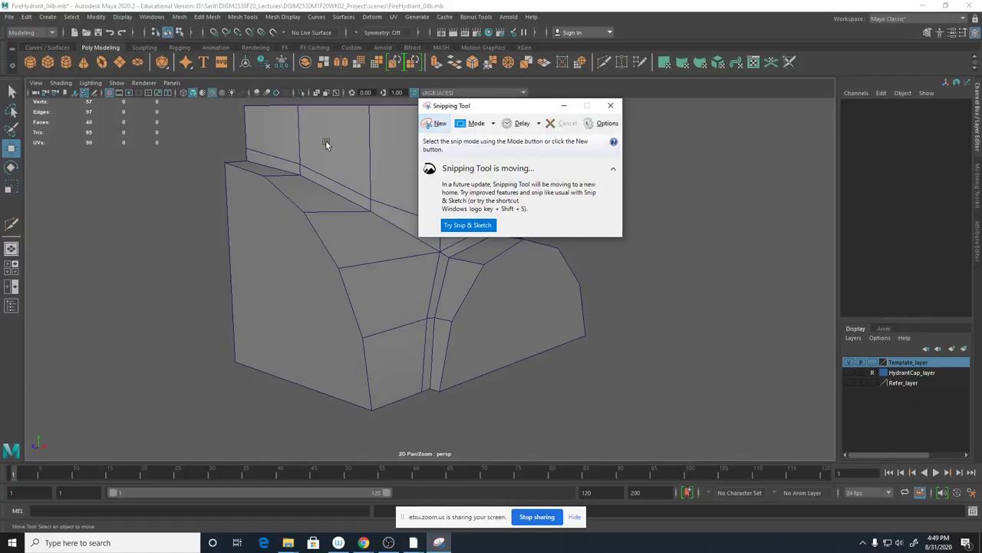
click(206, 97)
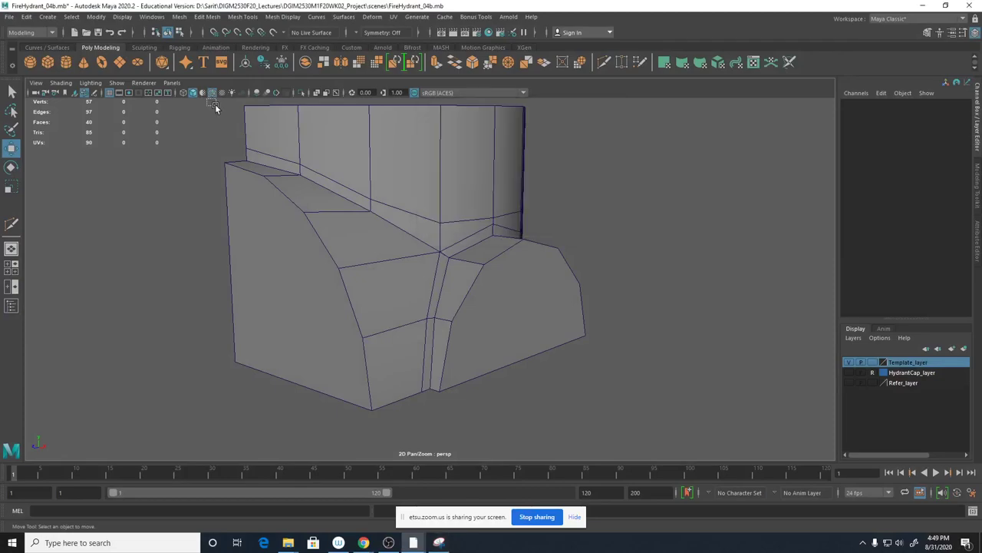
click(439, 543)
click(435, 122)
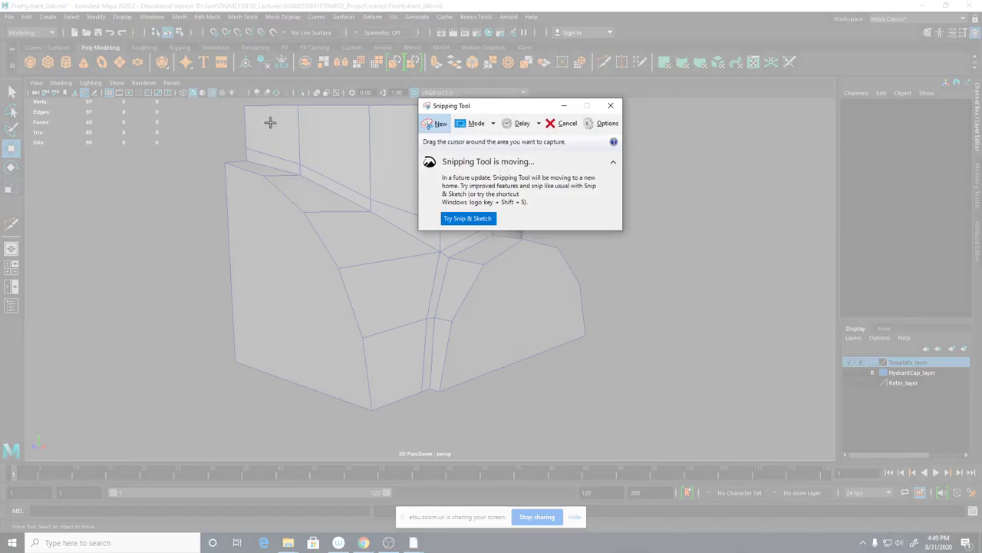
drag(188, 99, 635, 427)
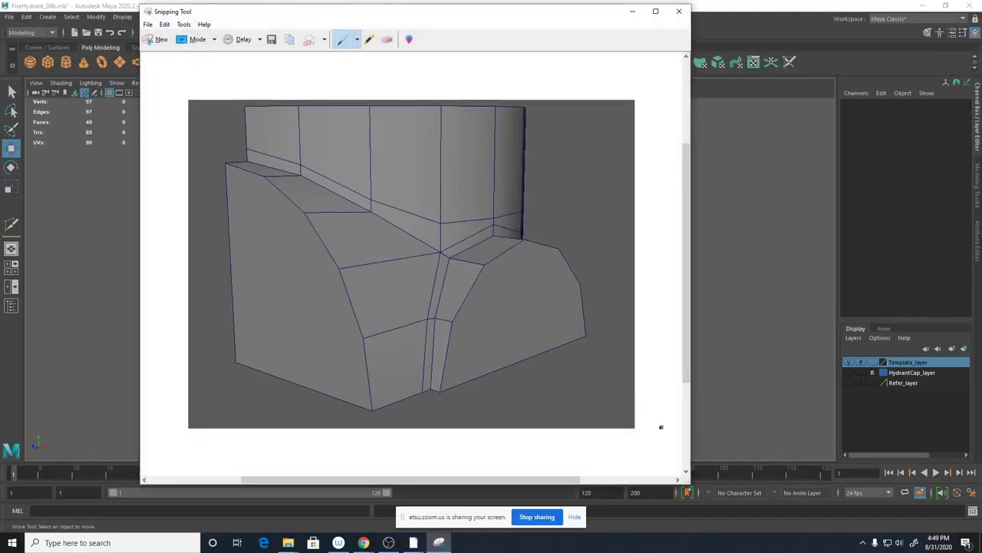
Save the corner capture as the PNG file BD001 in the images folder of DGIM2530M1F20WK02_Project.
click(271, 40)
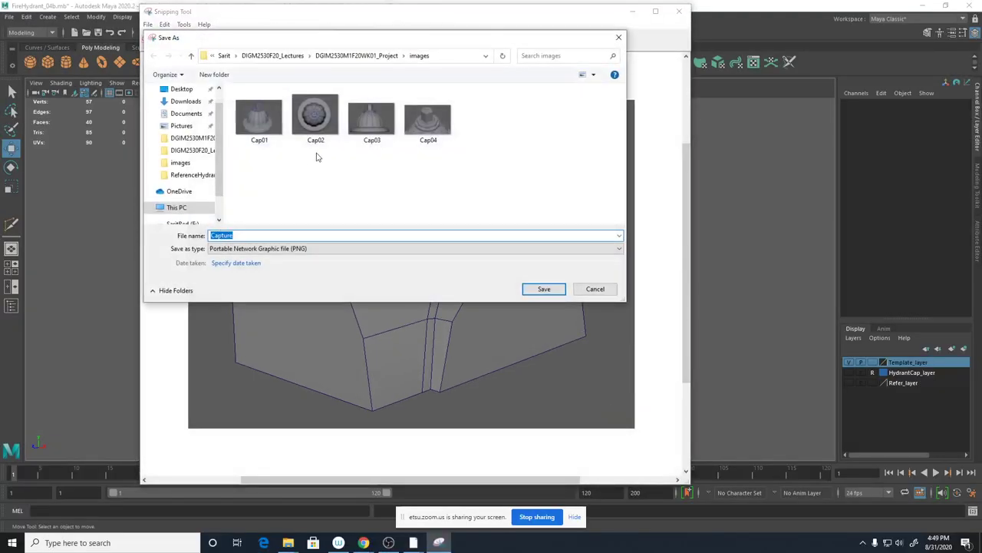
click(299, 56)
double_click(303, 115)
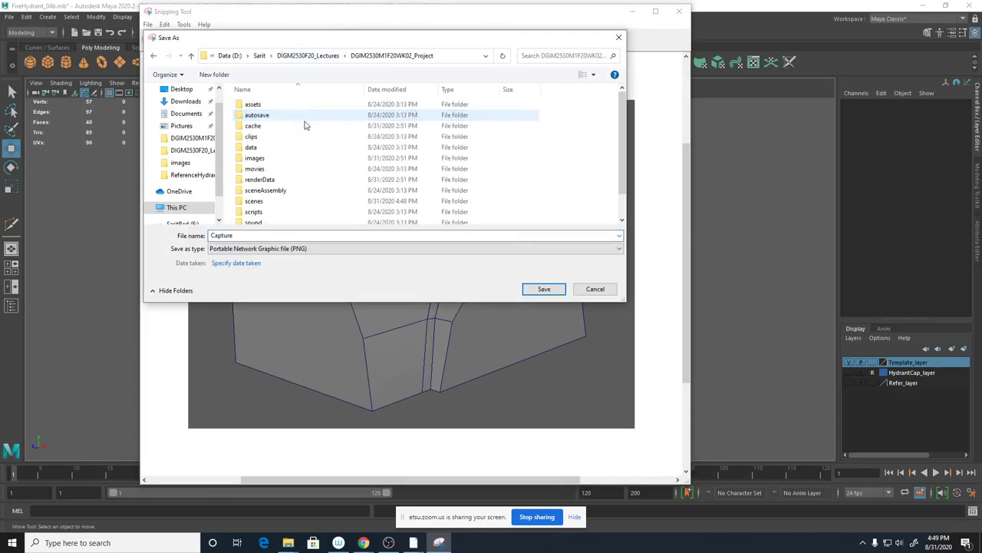
double_click(254, 158)
drag(251, 235, 126, 232)
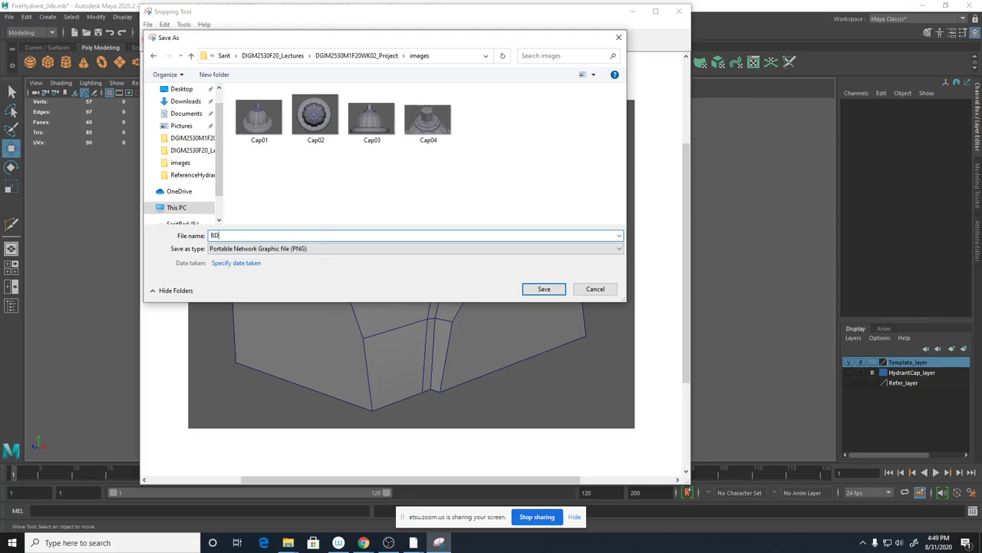
text(BD01)
key(Return)
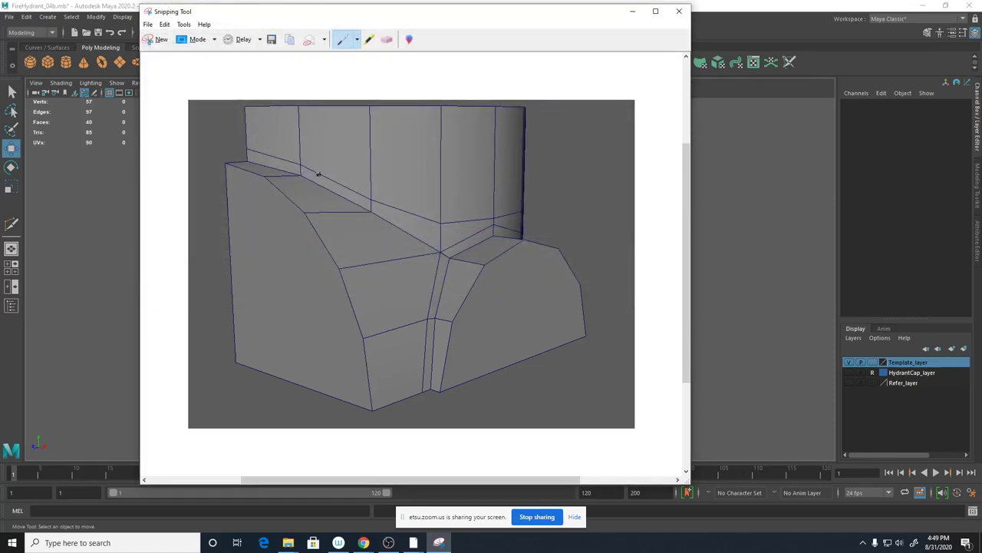
Return to Maya, turn the perspective view to face the side block's arch, and capture that view with Snipping Tool.
click(902, 14)
alt+drag(723, 293, 653, 319)
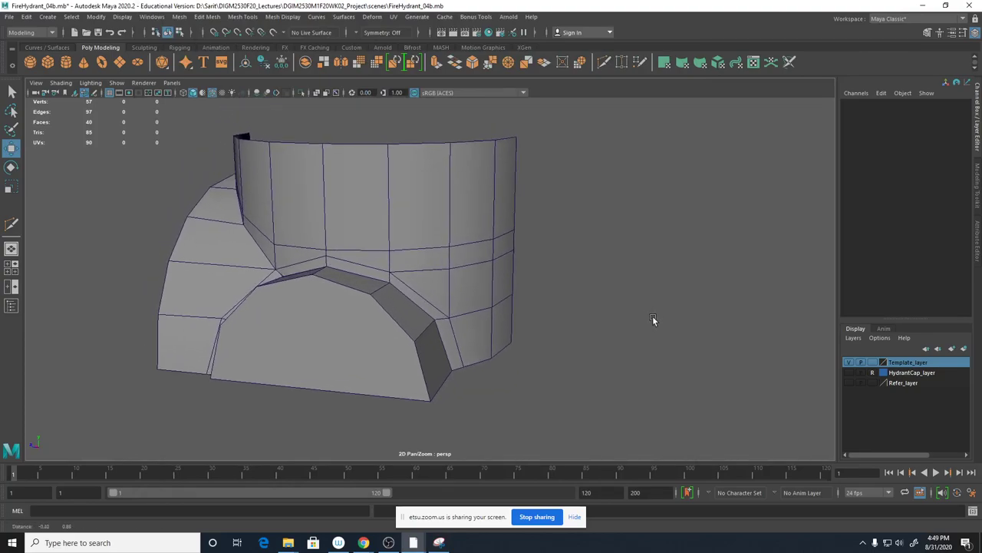
alt+middle_drag(622, 301, 664, 317)
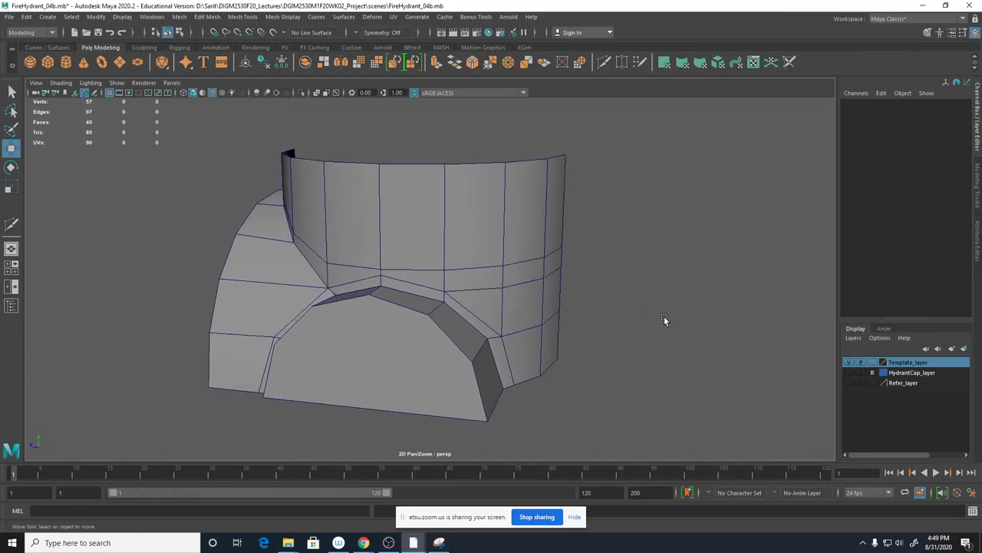
click(439, 543)
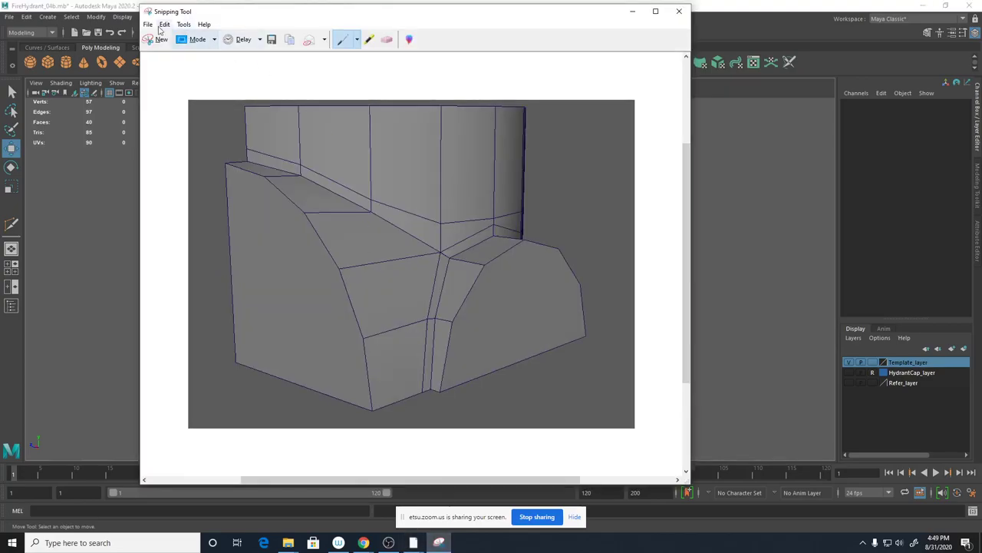
click(163, 42)
drag(206, 115, 571, 429)
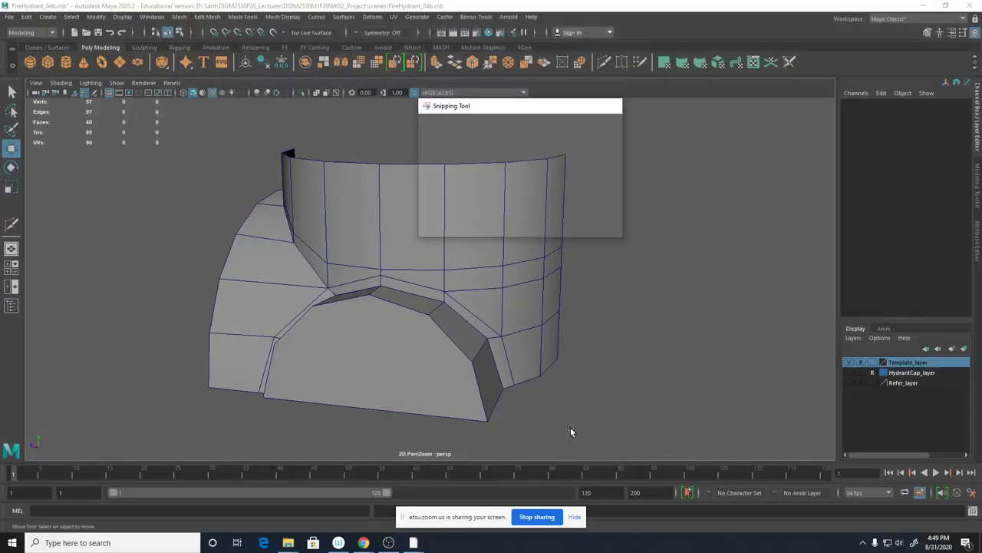
Save the arch-facing perspective capture as BD002 in the same images folder.
click(289, 55)
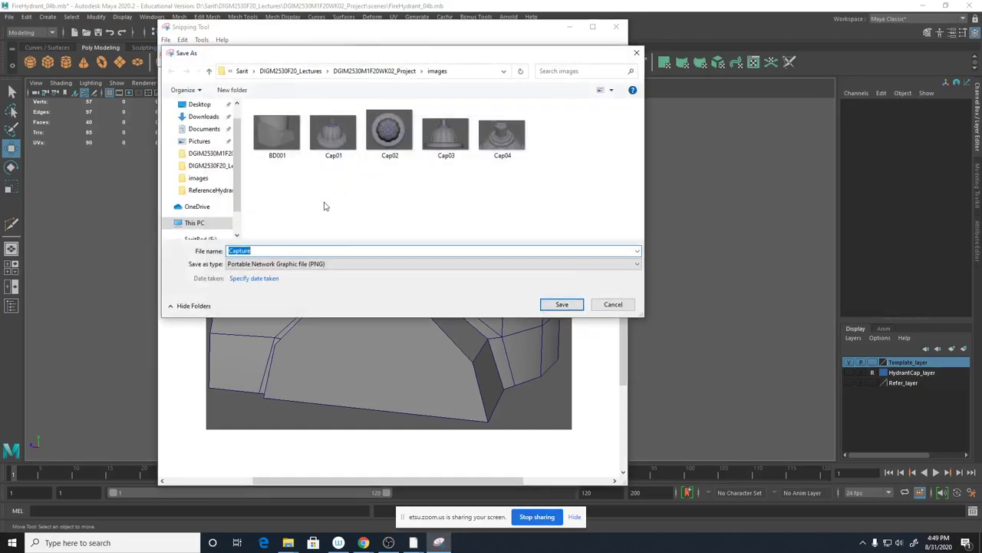
click(277, 132)
click(257, 251)
key(ctrl+a)
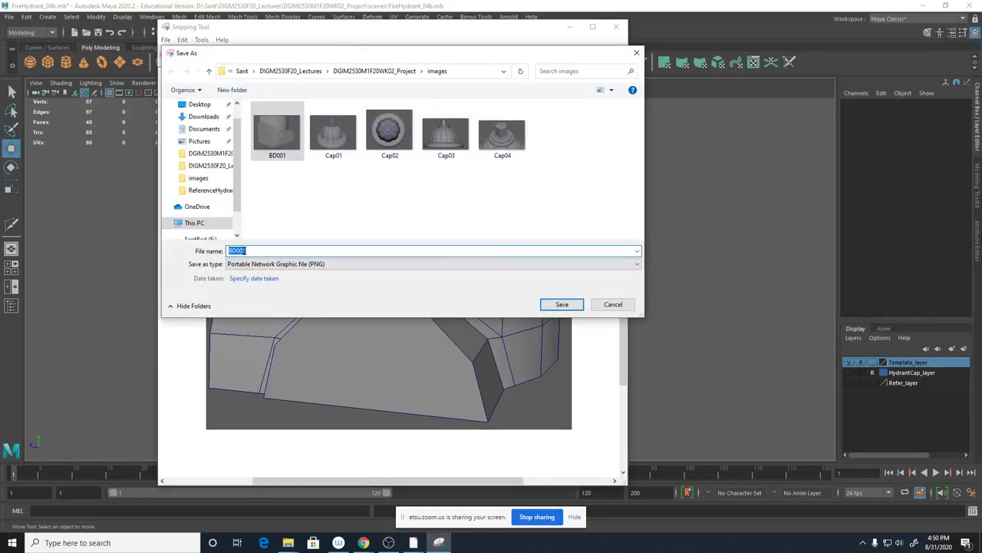
key(Return)
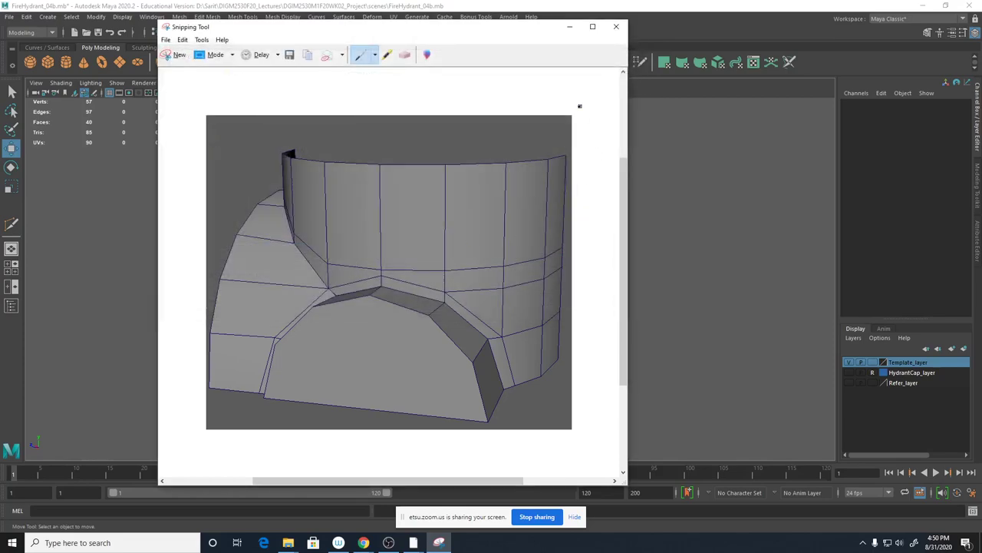
Switch to Maya and show the front view in shaded display with the joined wall and blocks filling the viewport.
click(552, 253)
key(space)
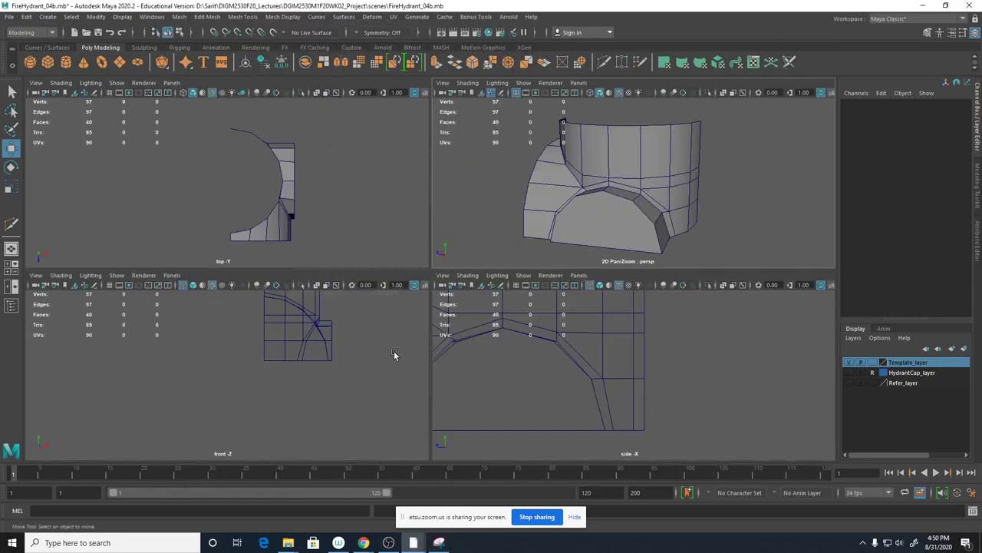
key(space)
key(5)
mouse_move(476, 293)
alt+right_down()
mouse_move(408, 368)
mouse_move(718, 364)
alt+right_up()
alt+middle_drag(578, 371, 484, 382)
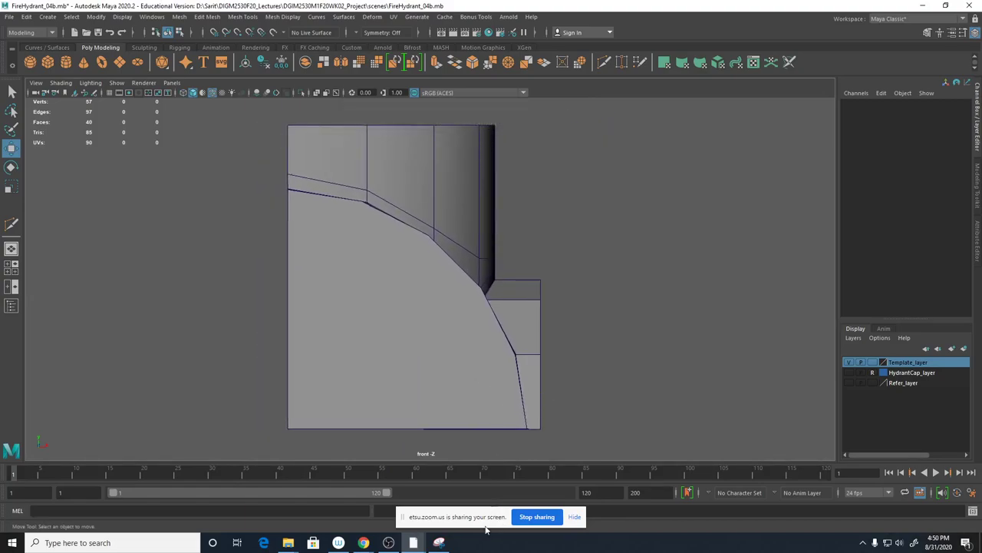
Switch to Snipping Tool and capture the shaded front view of the model as a new snip.
click(438, 543)
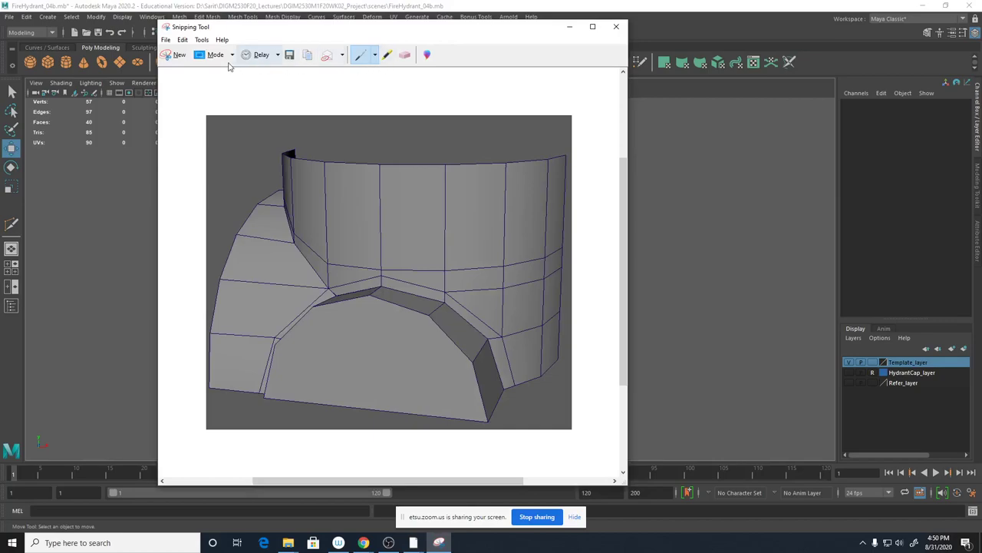
click(289, 56)
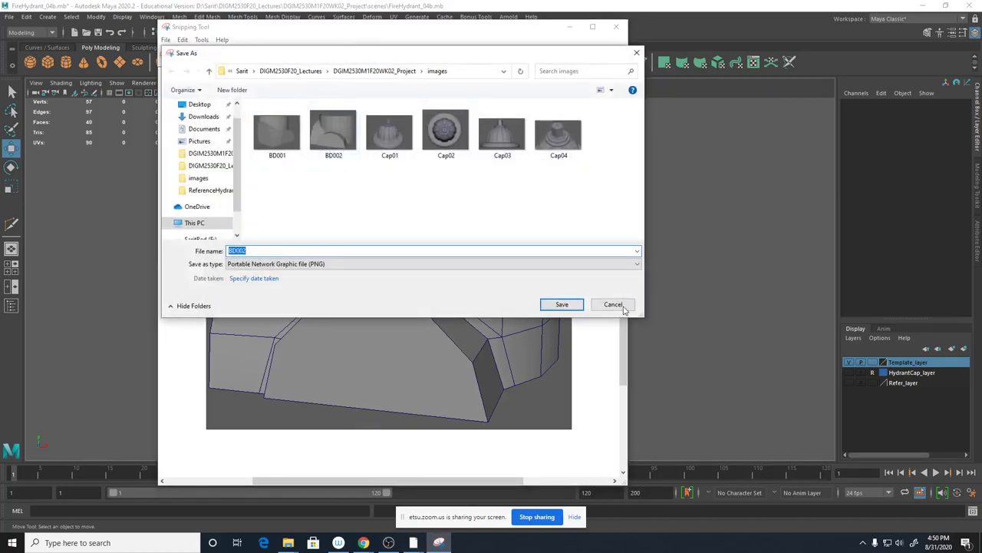
click(623, 307)
click(173, 56)
drag(242, 108, 594, 461)
Save the front-view capture as BD003 in the project's images folder.
click(327, 47)
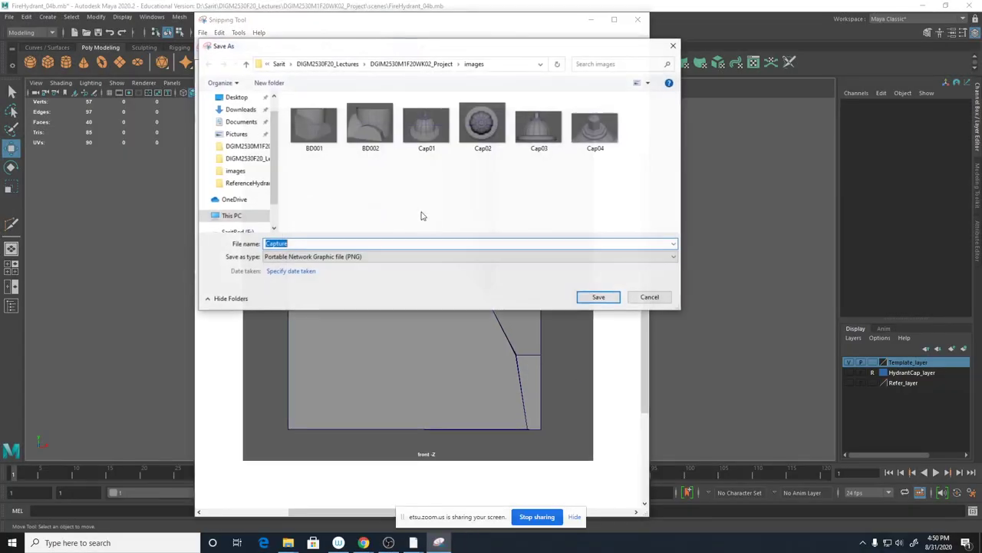
click(370, 147)
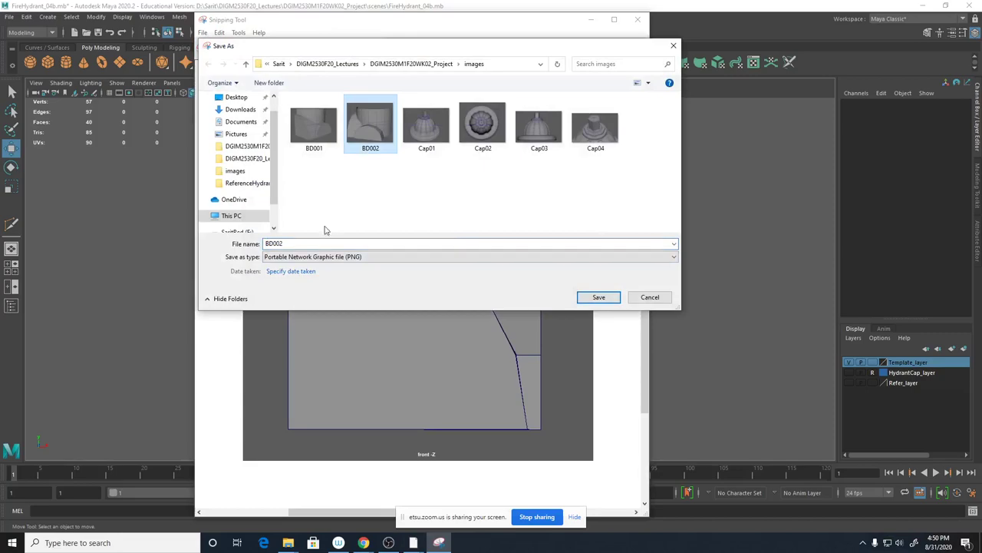
double_click(287, 243)
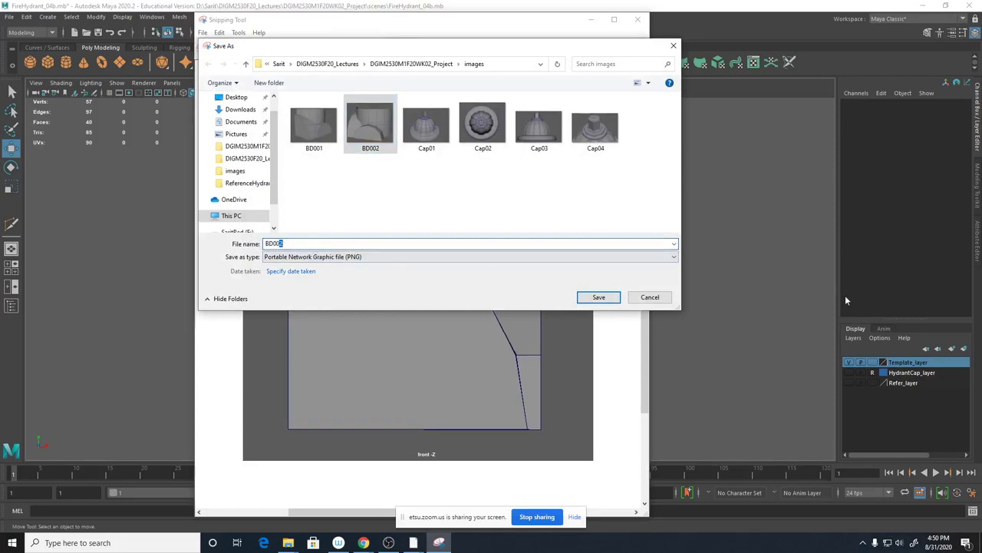
key(Return)
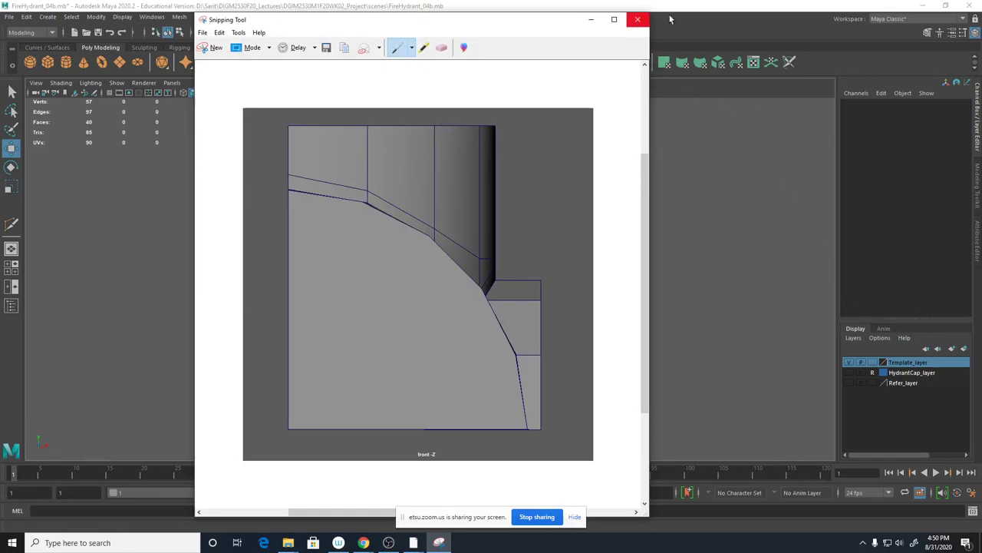
Switch back to Maya and show the side view in shaded display with the whole model framed.
click(638, 19)
key(space)
key(space)
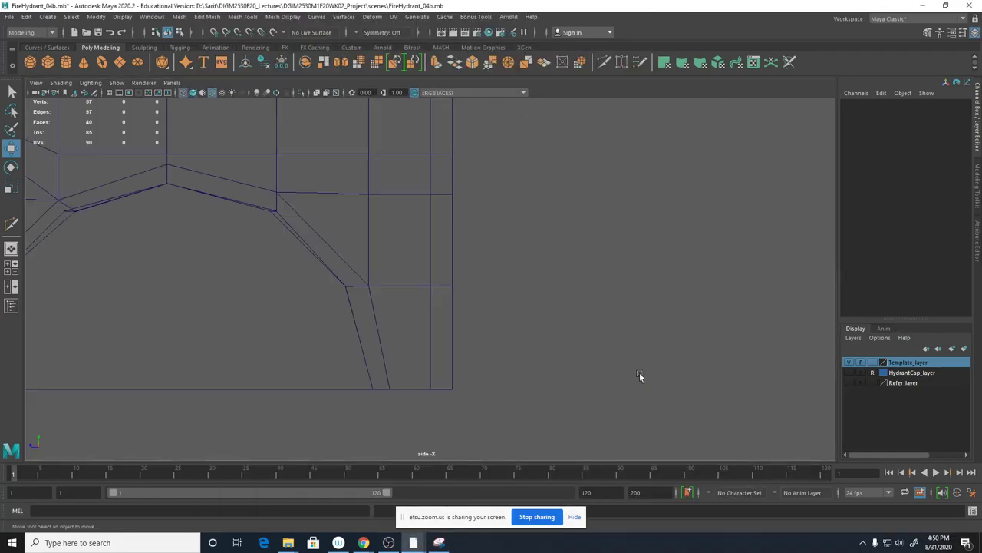
alt+middle_drag(608, 359, 892, 433)
scroll(430, 329, down, 5)
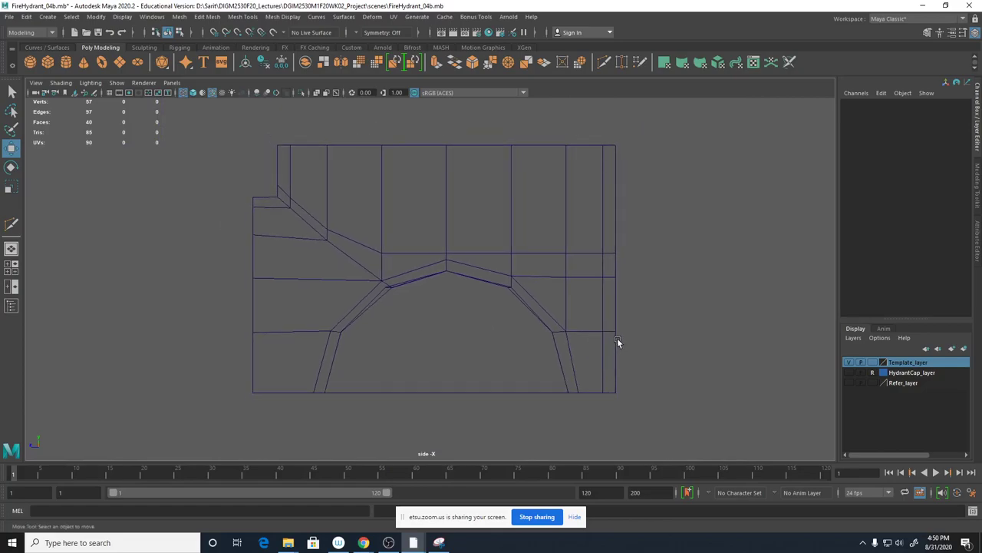
key(5)
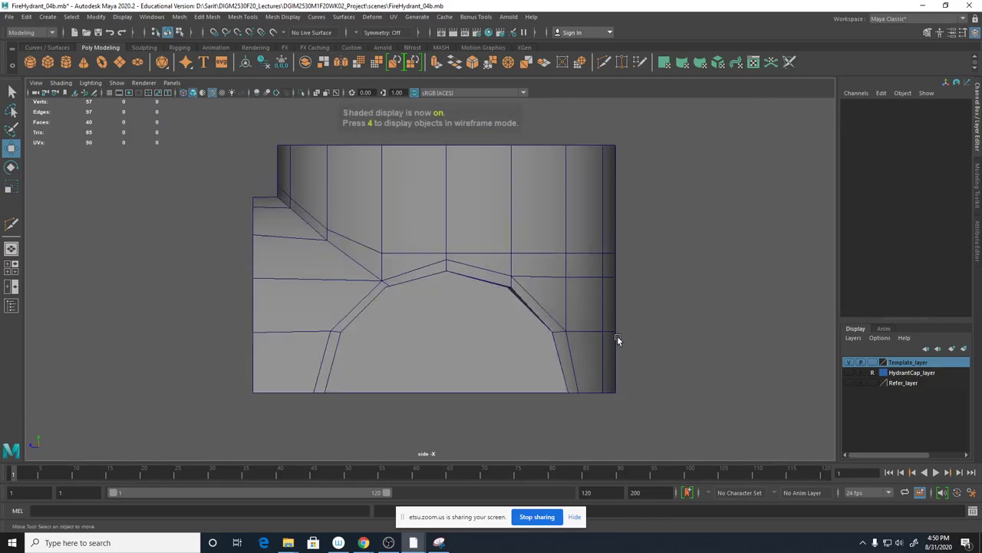
scroll(629, 311, up, 2)
alt+right_drag(705, 310, 781, 329)
alt+middle_drag(767, 323, 764, 335)
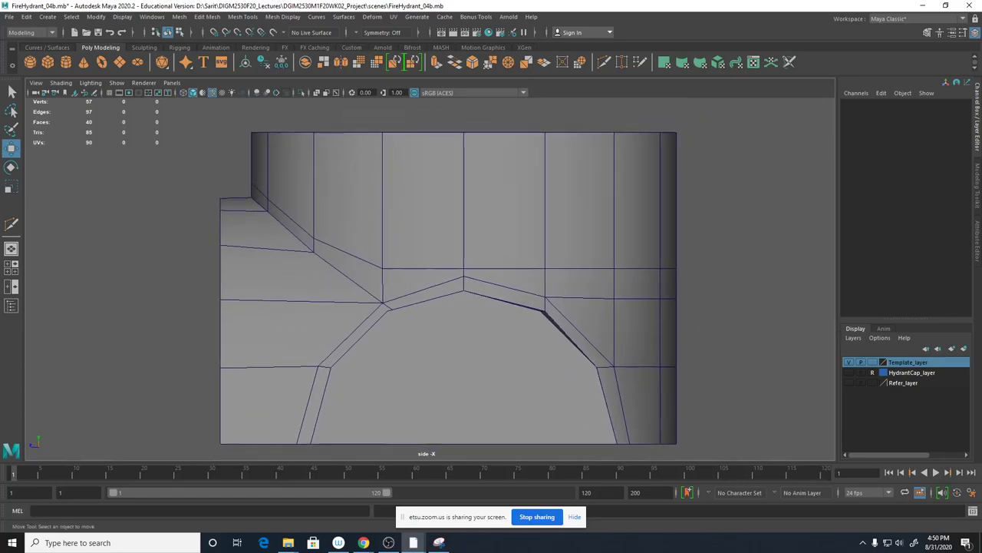
Capture the shaded side view as a new snip in Snipping Tool and start saving it to the images folder.
click(413, 542)
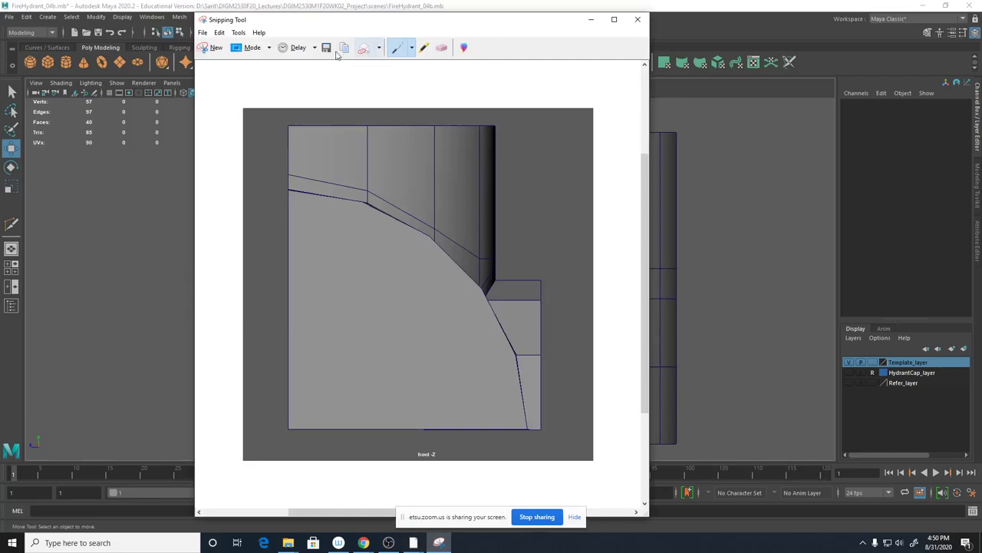
click(327, 50)
click(674, 46)
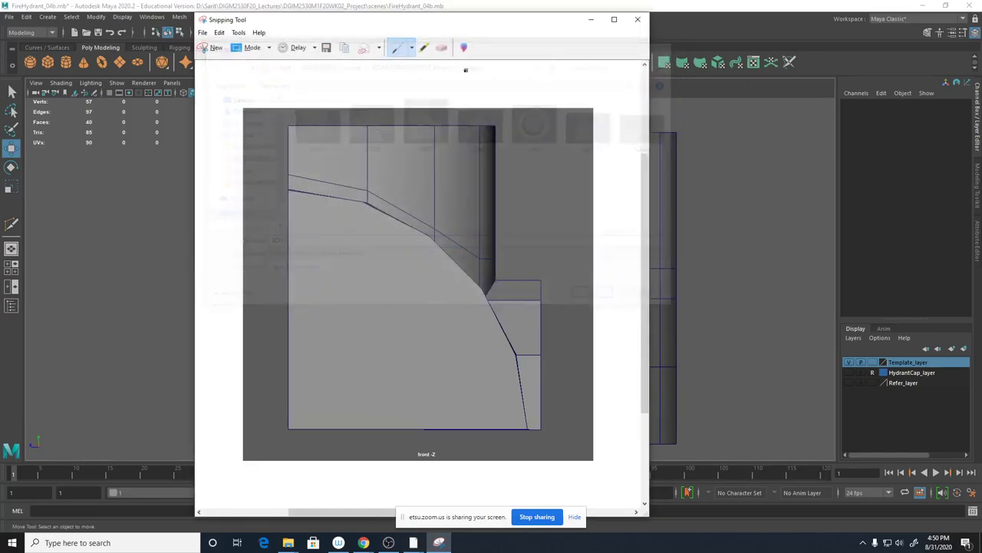
click(206, 48)
drag(185, 105, 711, 458)
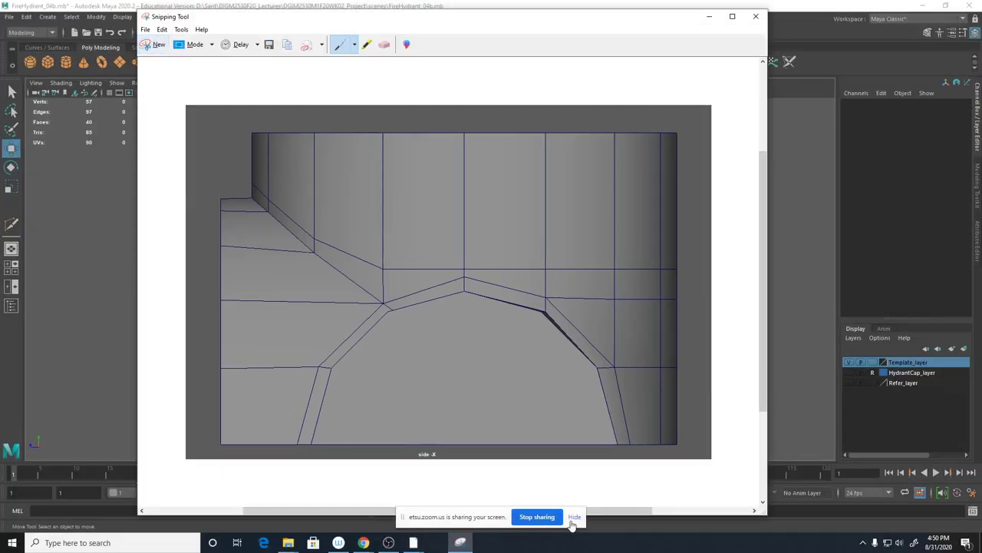
click(269, 45)
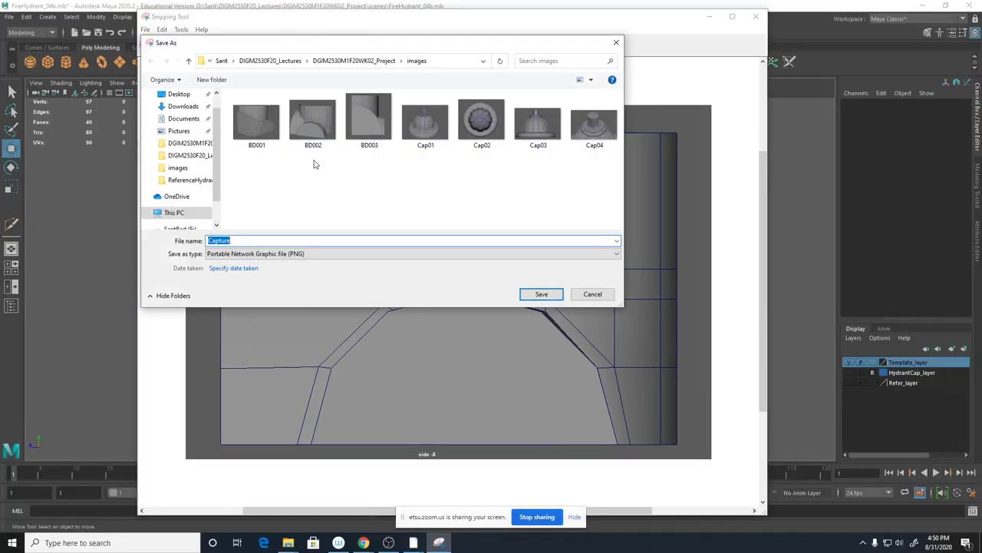